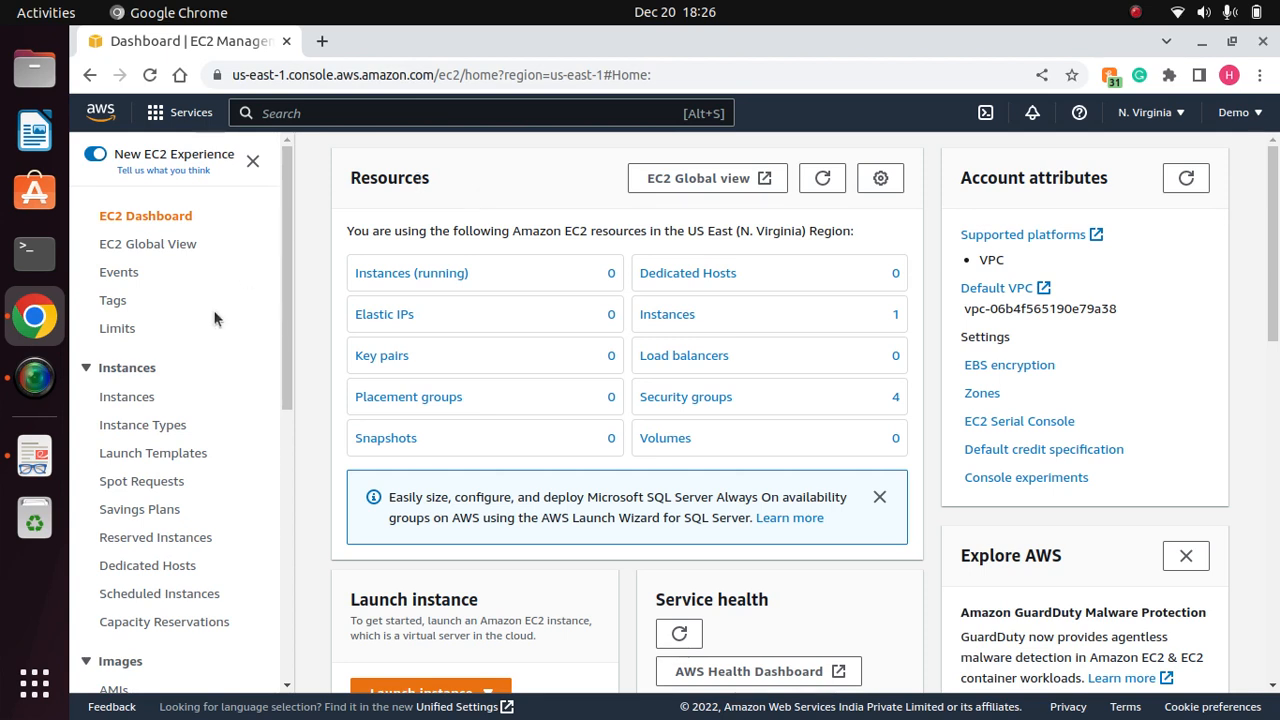
Step: Open the list of EC2 instances and refresh it
{"action": "left_click", "coordinate": [110, 398]}
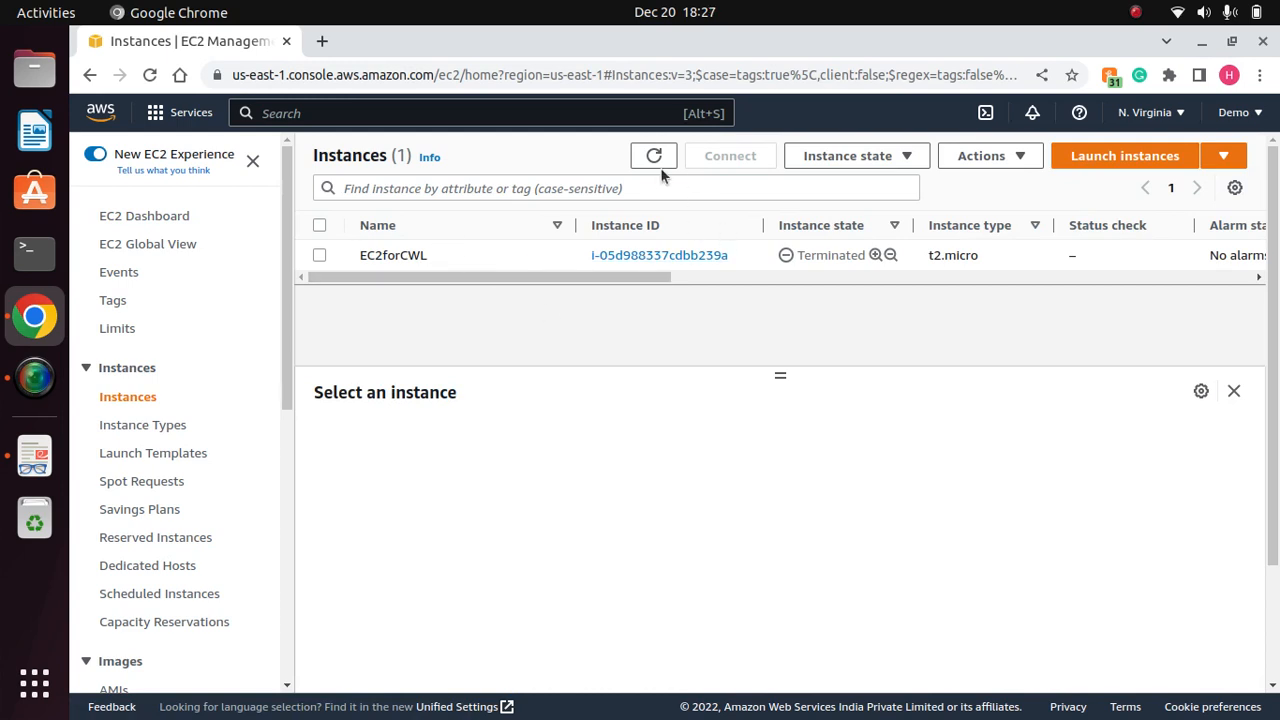
{"action": "left_click", "coordinate": [654, 157]}
{"action": "left_click", "coordinate": [135, 400]}
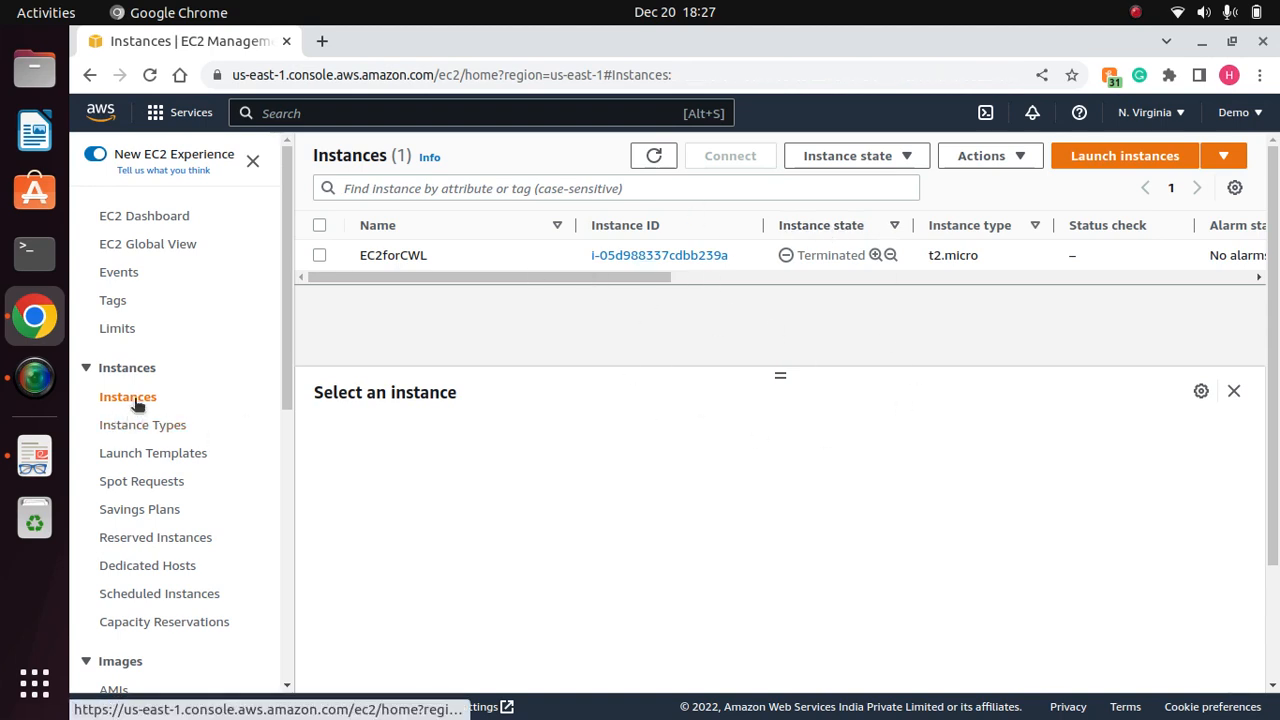
Step: Start launching a new EC2 instance and name it EC2forCLW
{"action": "left_click", "coordinate": [1125, 157]}
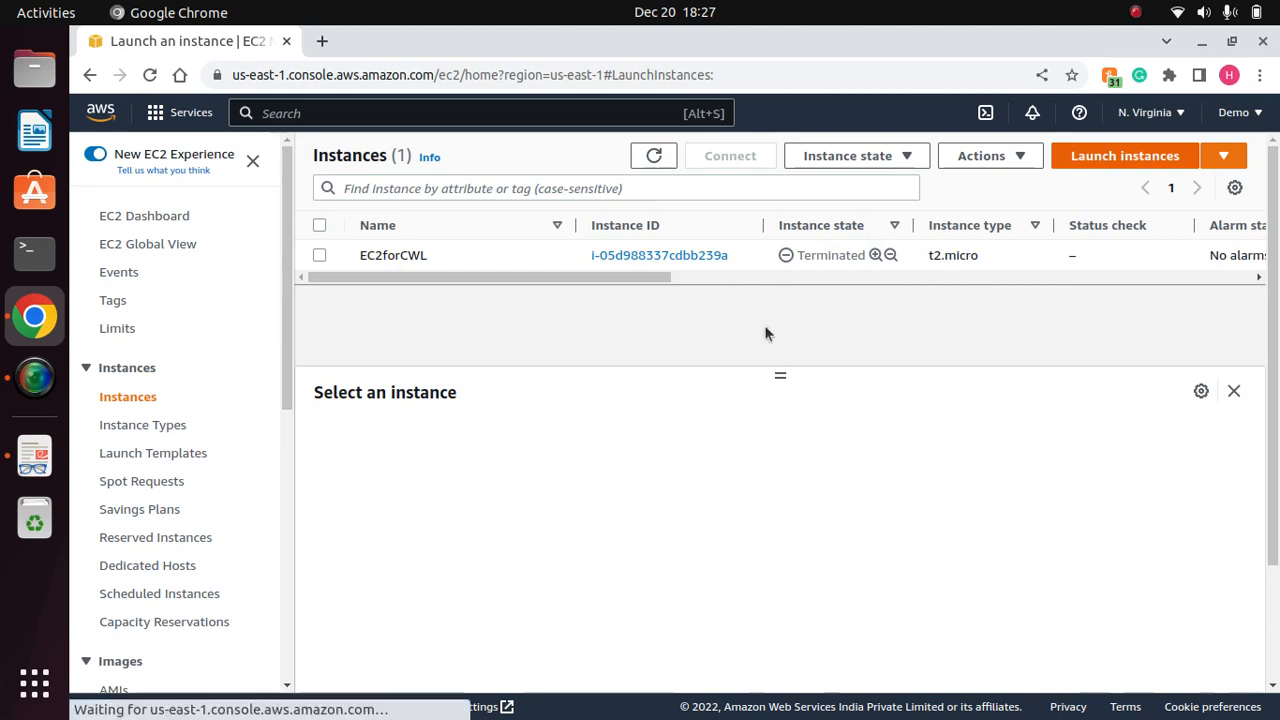
{"action": "left_click", "coordinate": [308, 414]}
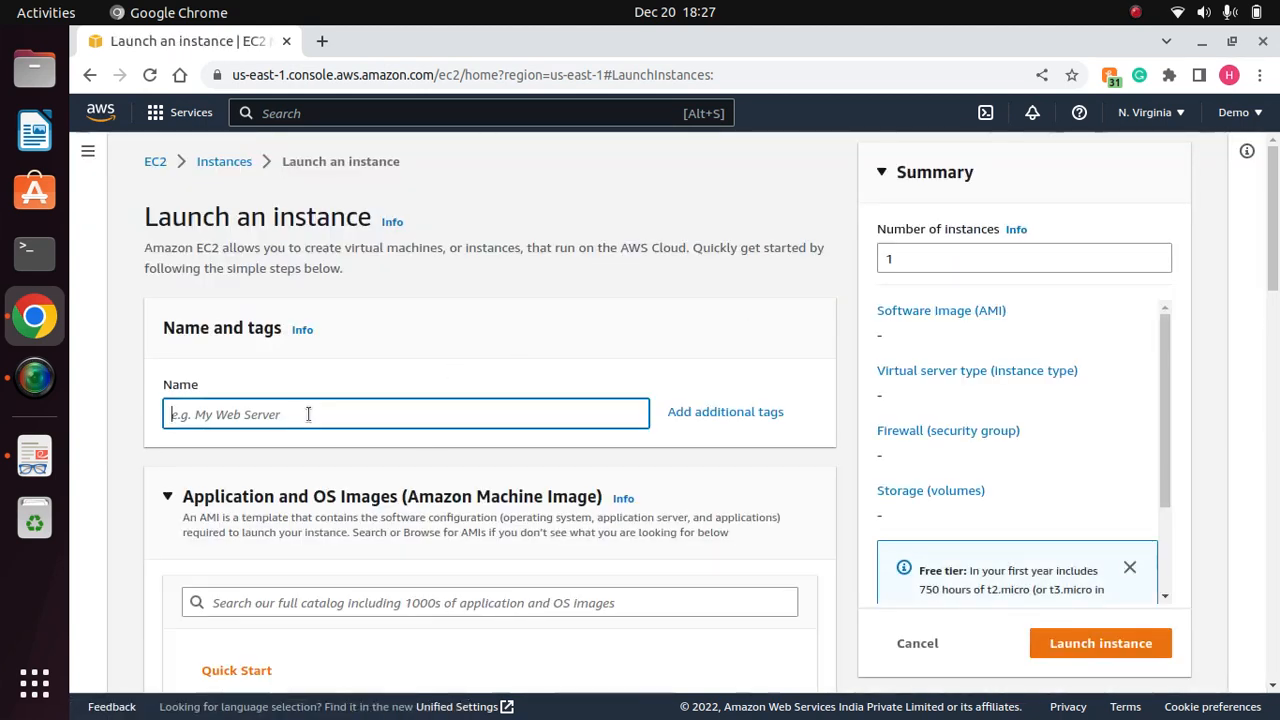
{"action": "type", "text": "EC2for"}
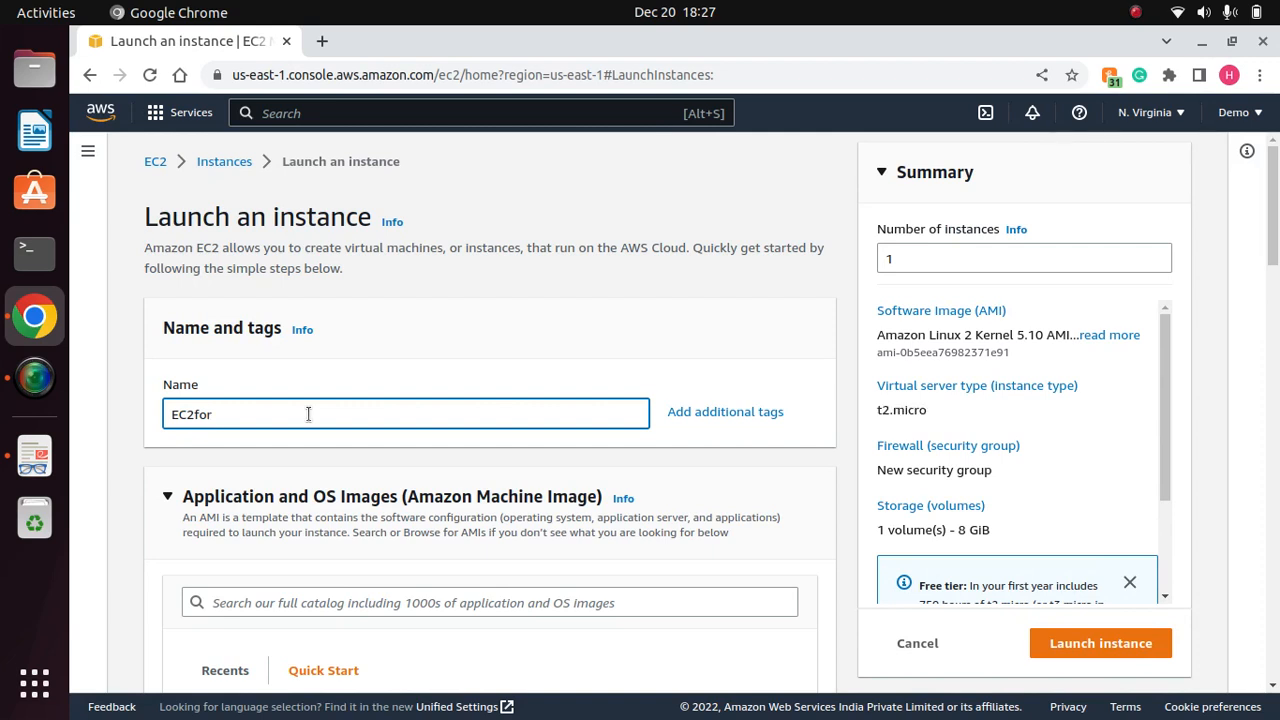
{"action": "type", "text": "CLW"}
{"action": "left_click", "coordinate": [525, 368]}
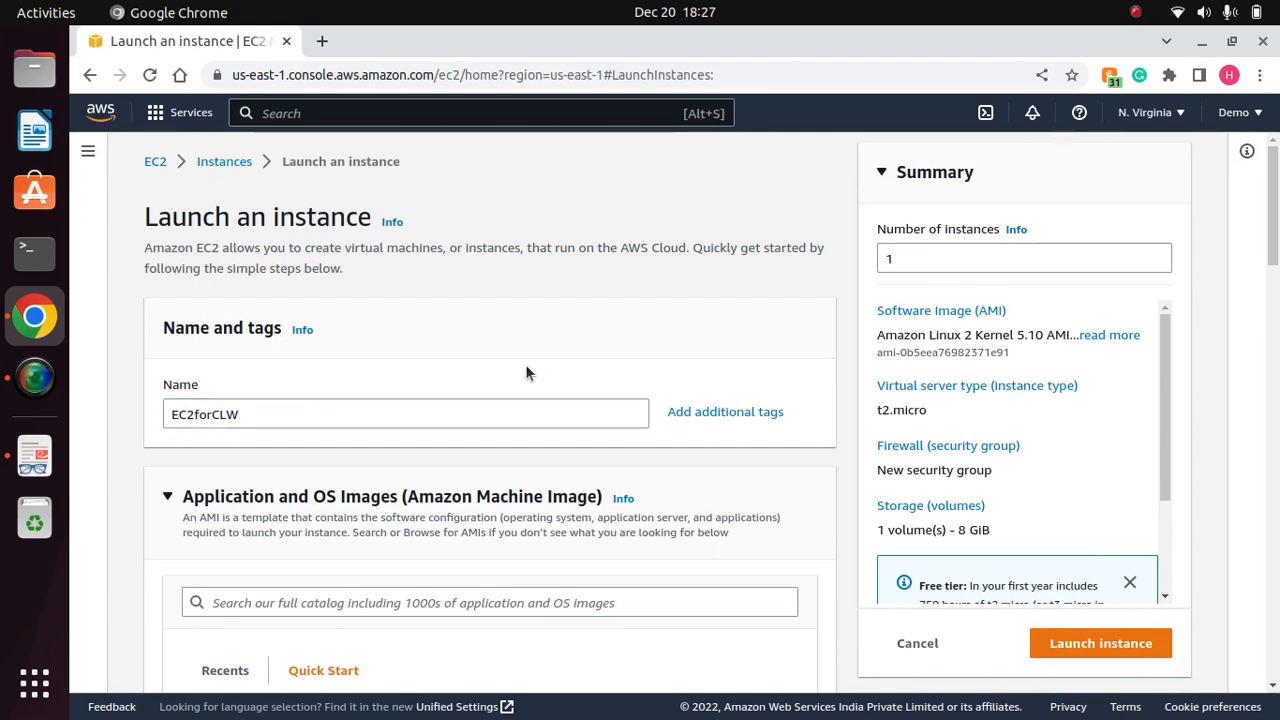
Step: Keep the default Amazon Linux image and t2.micro type, and choose to proceed without a key pair
{"action": "scroll", "coordinate": [525, 368], "scroll_direction": "down", "scroll_amount": 1}
{"action": "scroll", "coordinate": [527, 372], "scroll_direction": "down", "scroll_amount": 5}
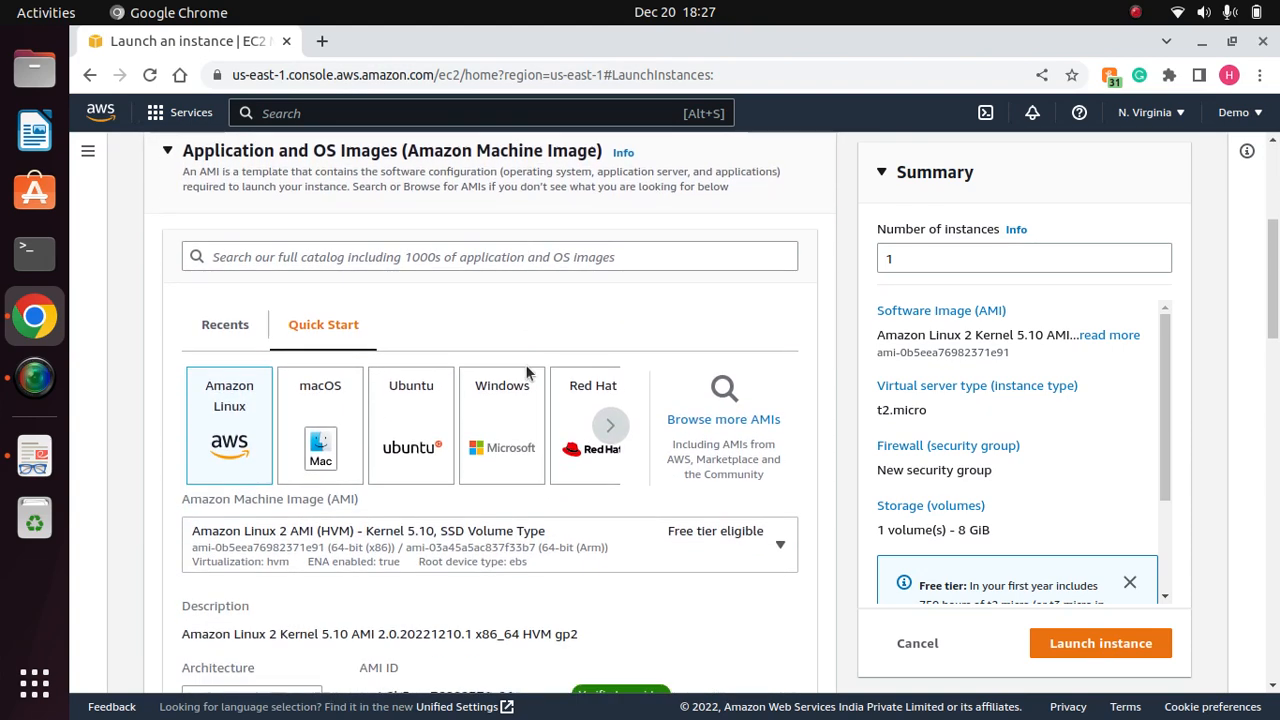
{"action": "scroll", "coordinate": [527, 372], "scroll_direction": "down", "scroll_amount": 5}
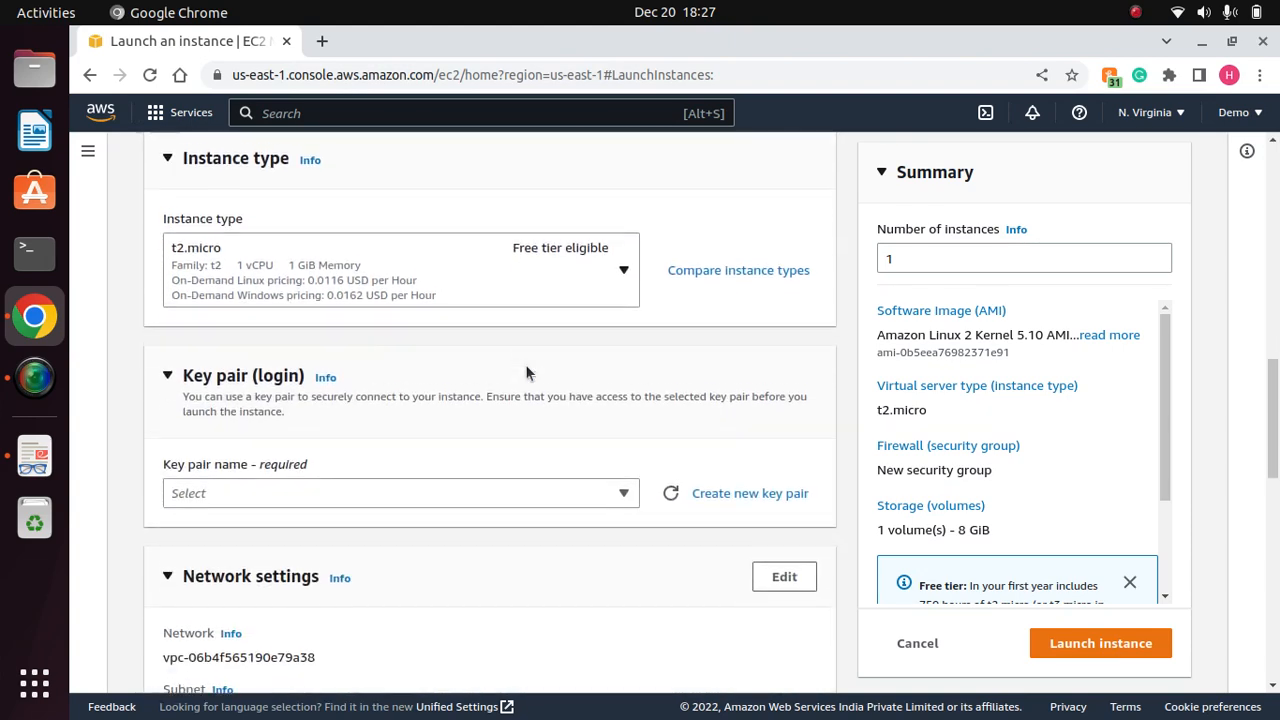
{"action": "left_click", "coordinate": [456, 340]}
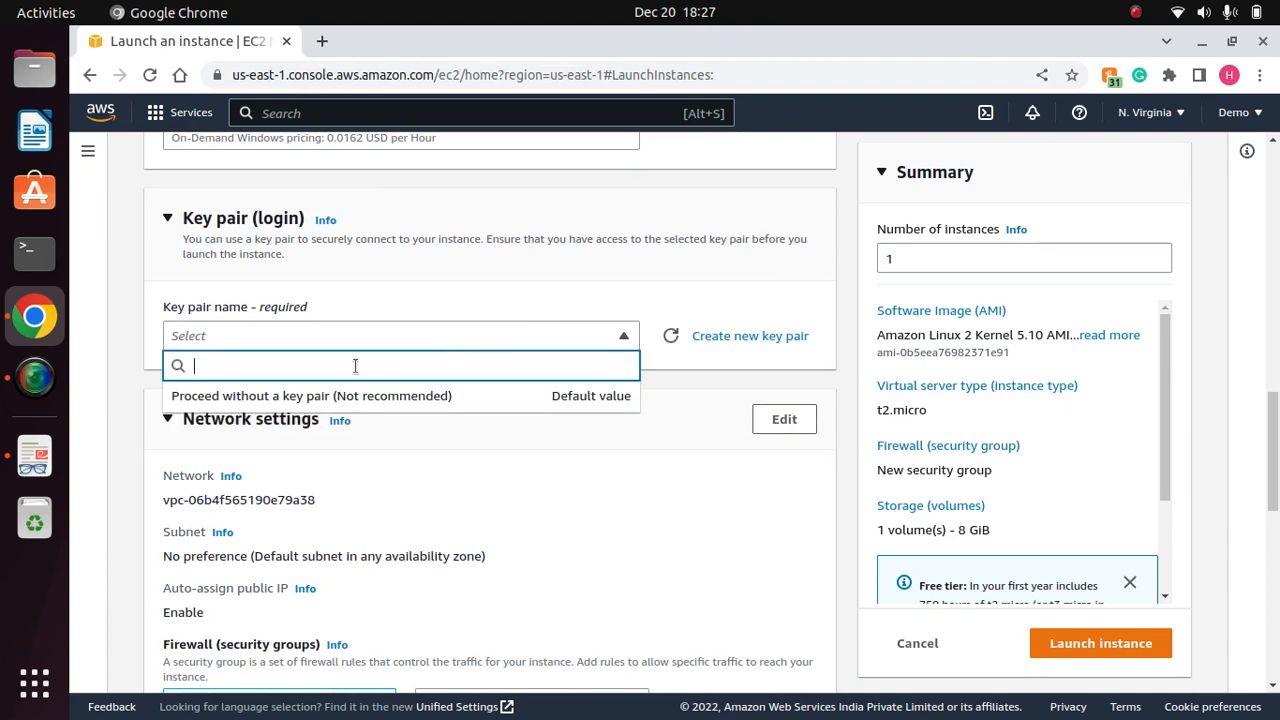
{"action": "left_click", "coordinate": [379, 396]}
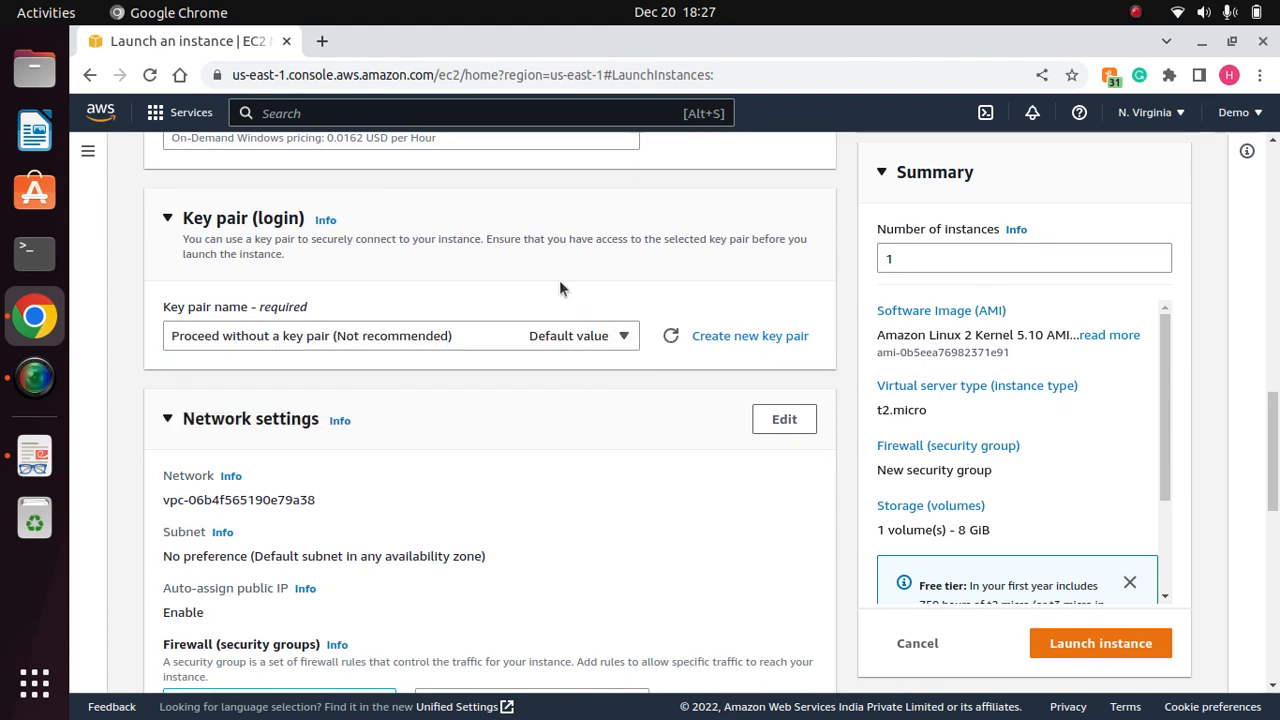
Step: Allow HTTPS and HTTP traffic from the internet in the new security group and launch the instance
{"action": "scroll", "coordinate": [559, 288], "scroll_direction": "down", "scroll_amount": 5}
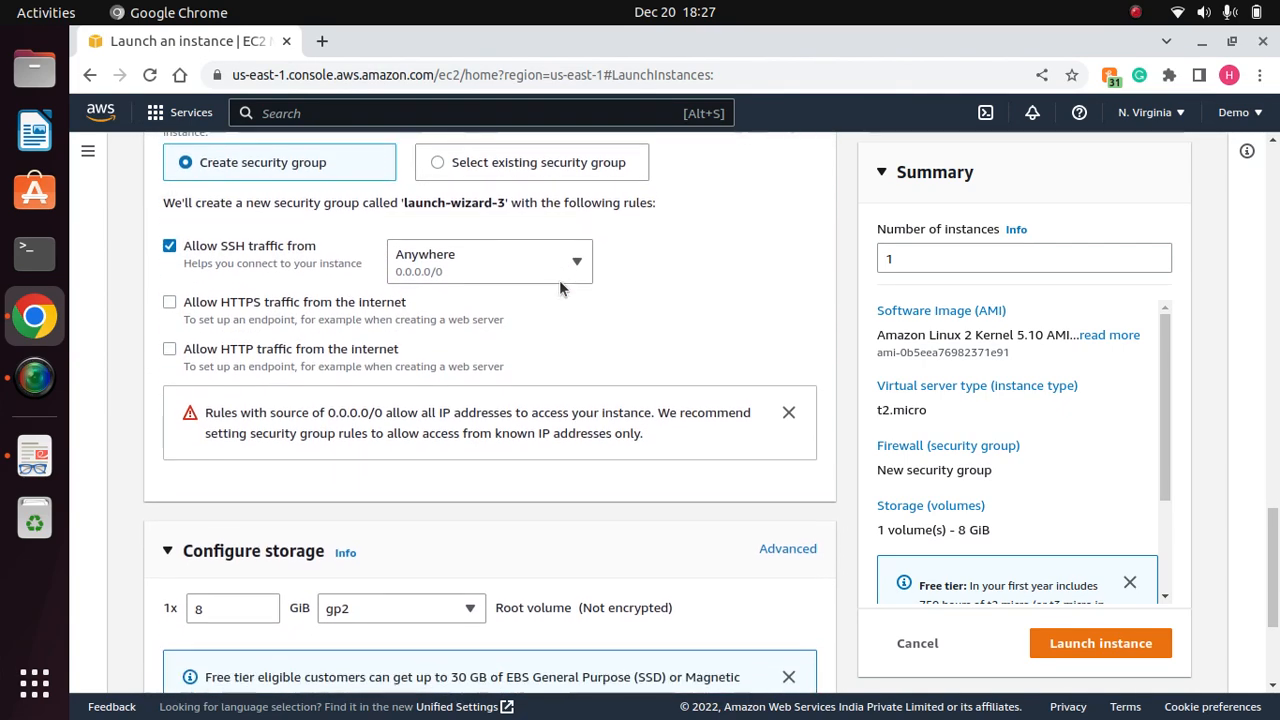
{"action": "scroll", "coordinate": [559, 288], "scroll_direction": "down", "scroll_amount": 1}
{"action": "left_click", "coordinate": [169, 211]}
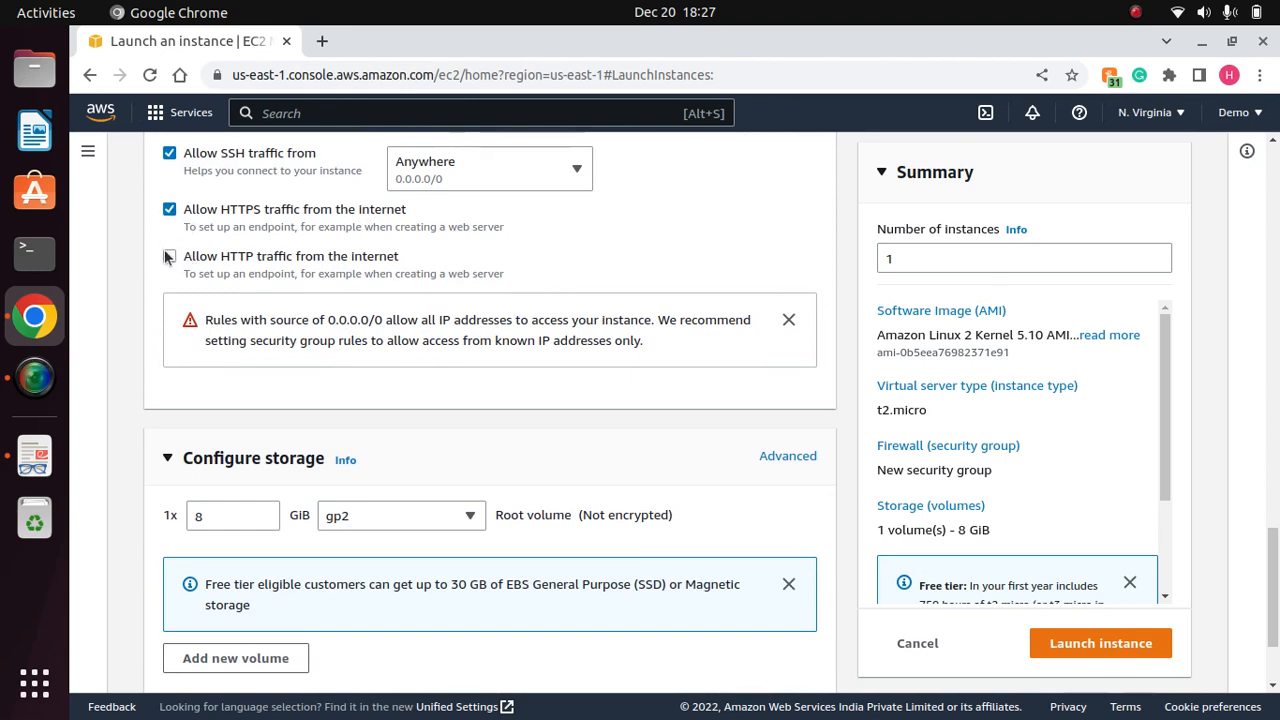
{"action": "left_click", "coordinate": [169, 258]}
{"action": "scroll", "coordinate": [656, 238], "scroll_direction": "down", "scroll_amount": 2}
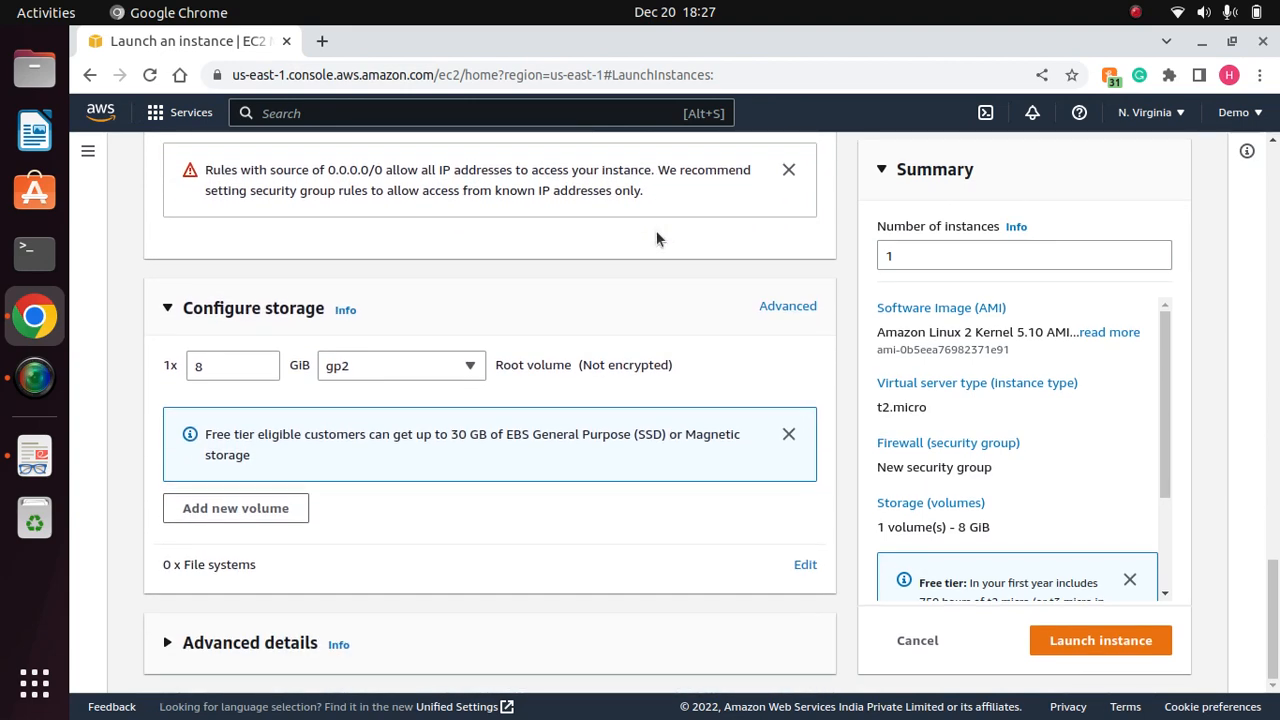
{"action": "left_click", "coordinate": [1094, 641]}
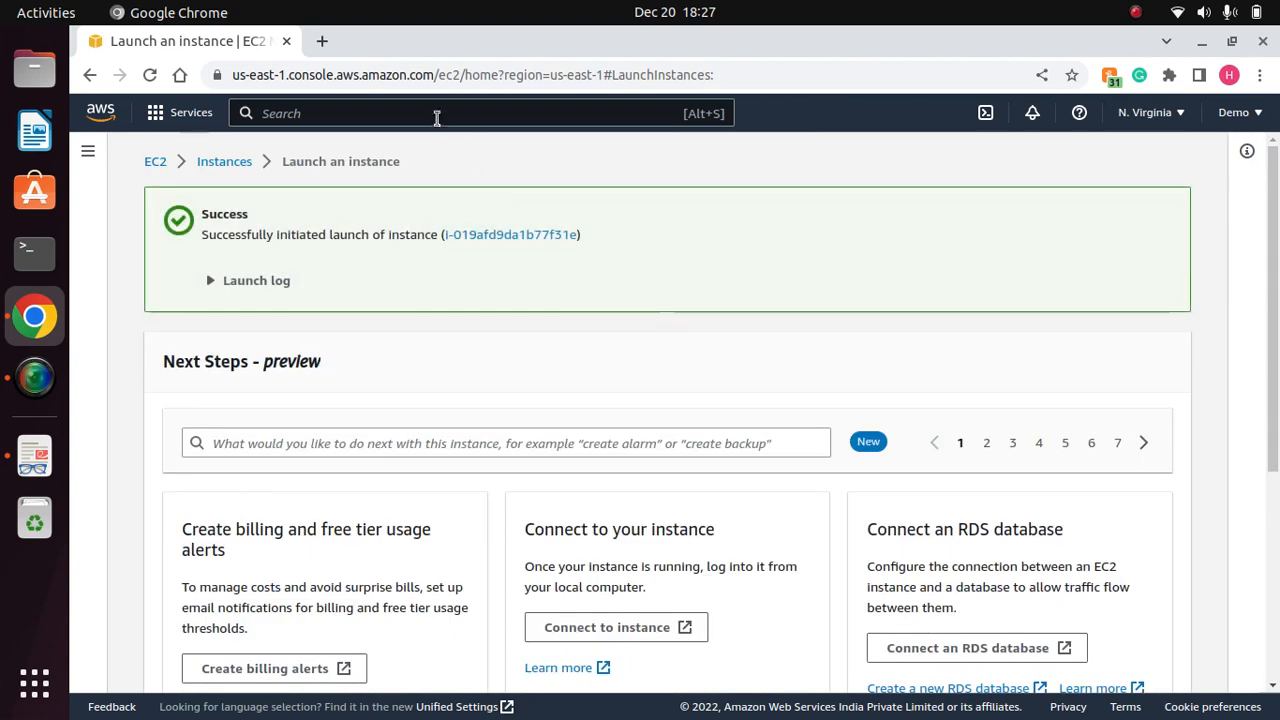
Step: Search for the IAM service, open it in a new browser tab and display its list of roles
{"action": "left_click", "coordinate": [409, 112]}
{"action": "type", "text": "IAM"}
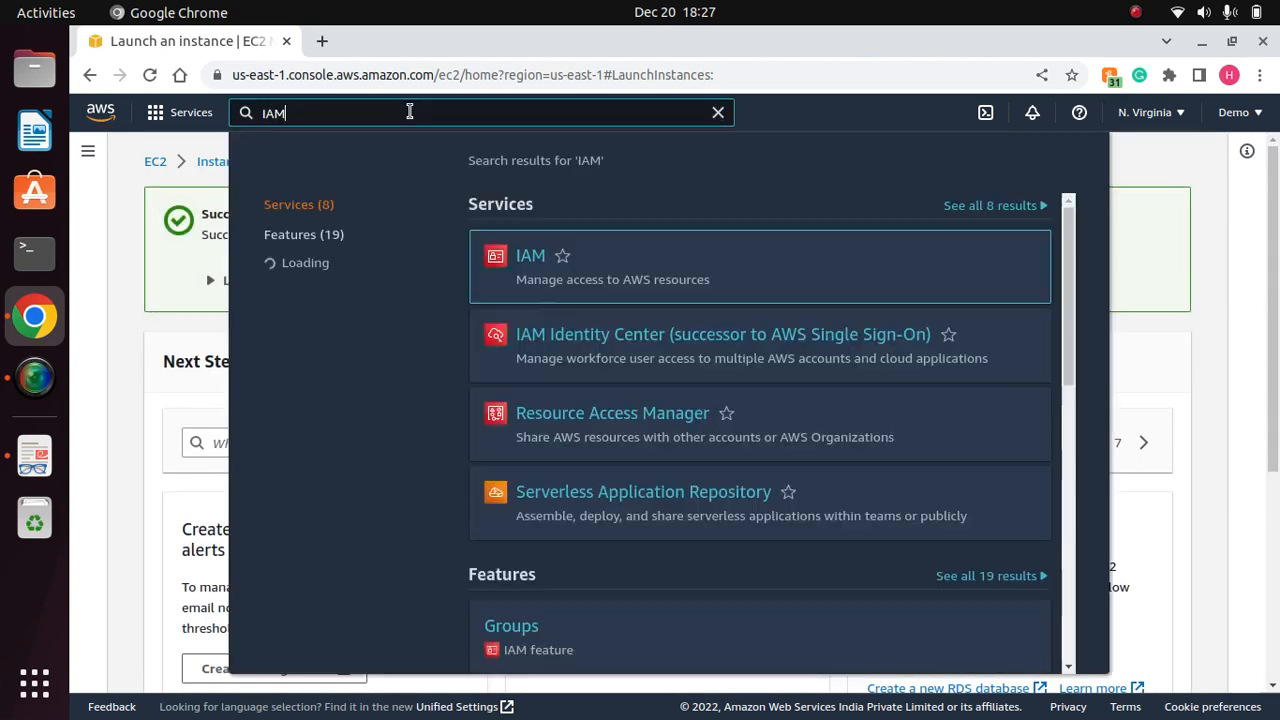
{"action": "right_click", "coordinate": [533, 252]}
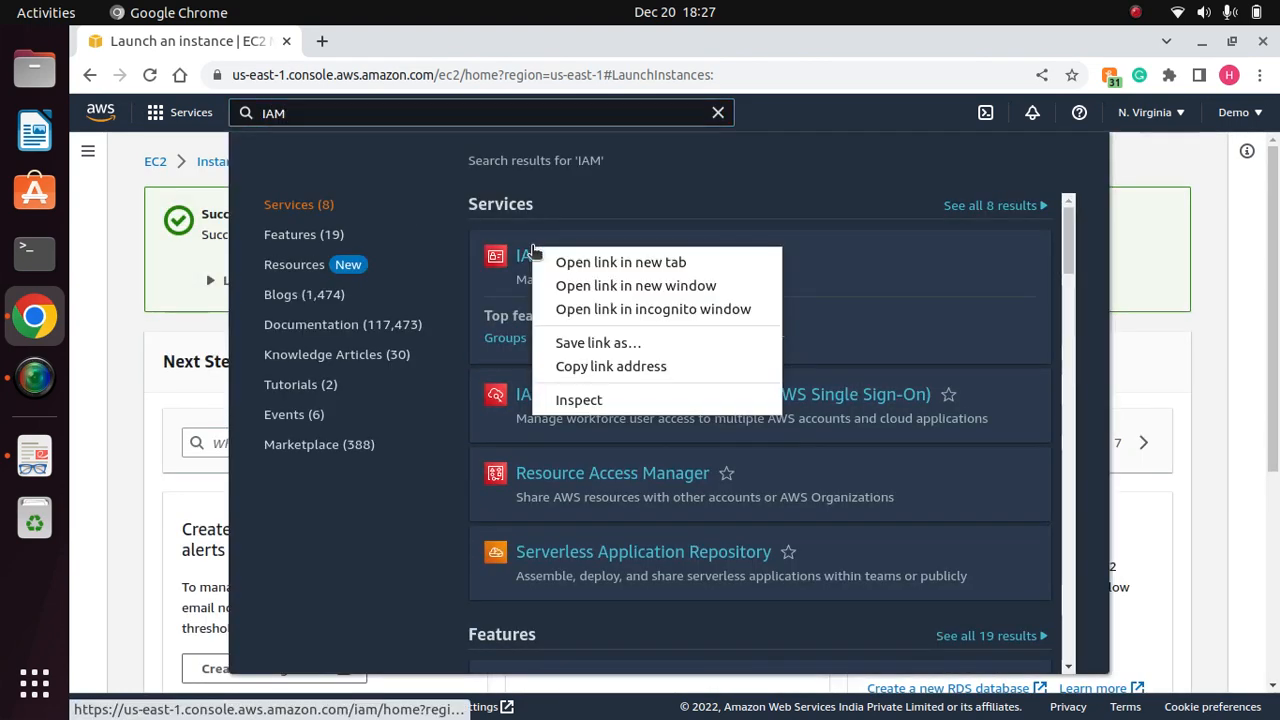
{"action": "left_click", "coordinate": [636, 262]}
{"action": "left_click", "coordinate": [426, 48]}
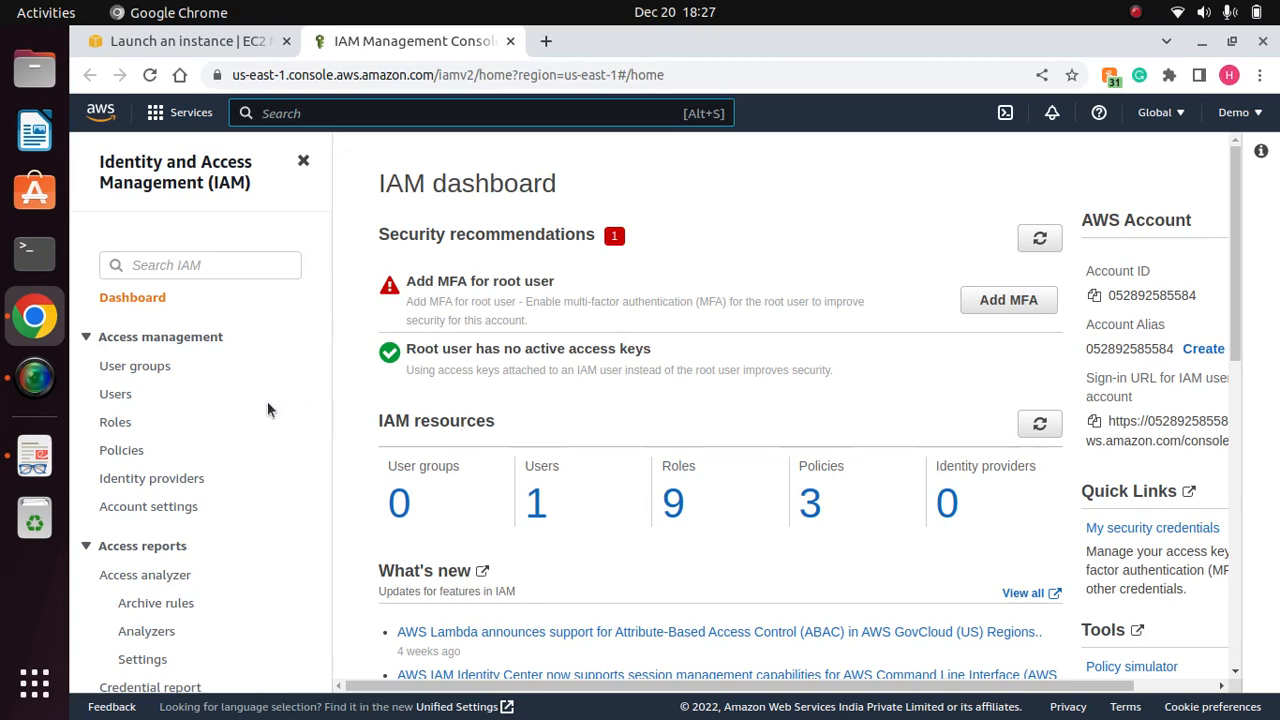
{"action": "left_click", "coordinate": [122, 426]}
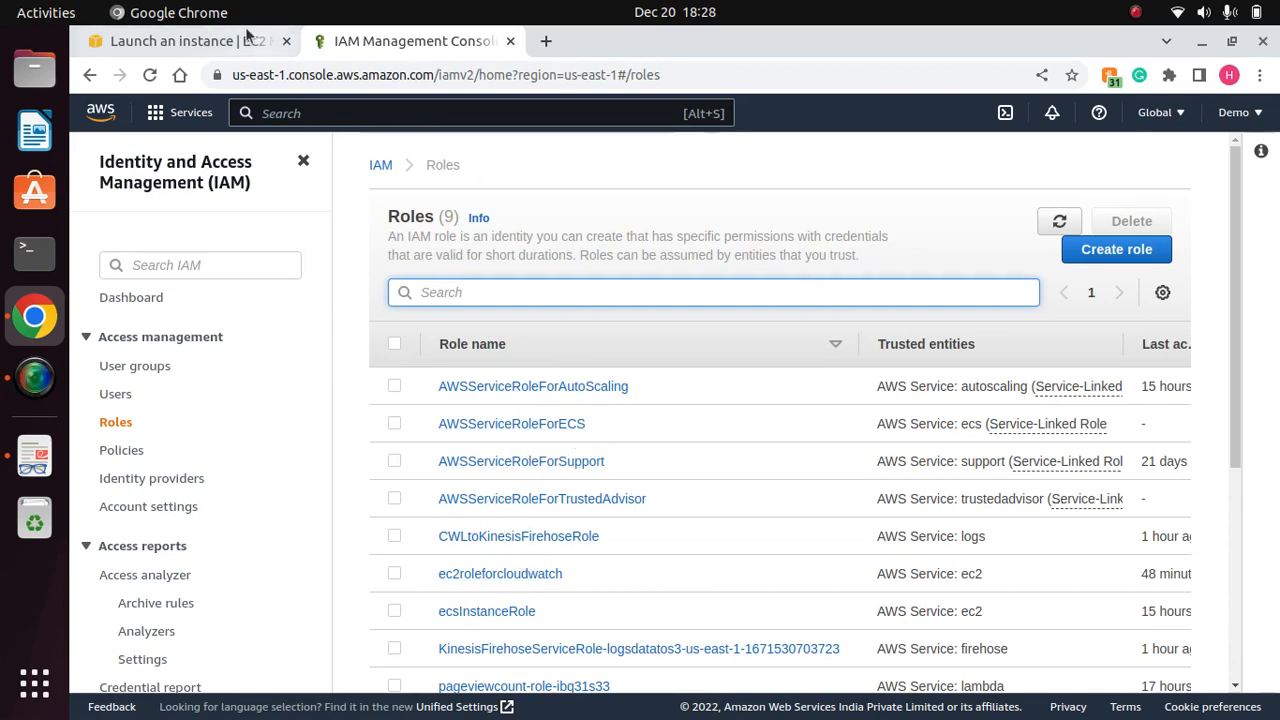
Step: Return to the launch confirmation, open the new instance from its ID link and select only EC2forCLW in the instances list
{"action": "left_click", "coordinate": [205, 41]}
{"action": "left_click", "coordinate": [124, 337]}
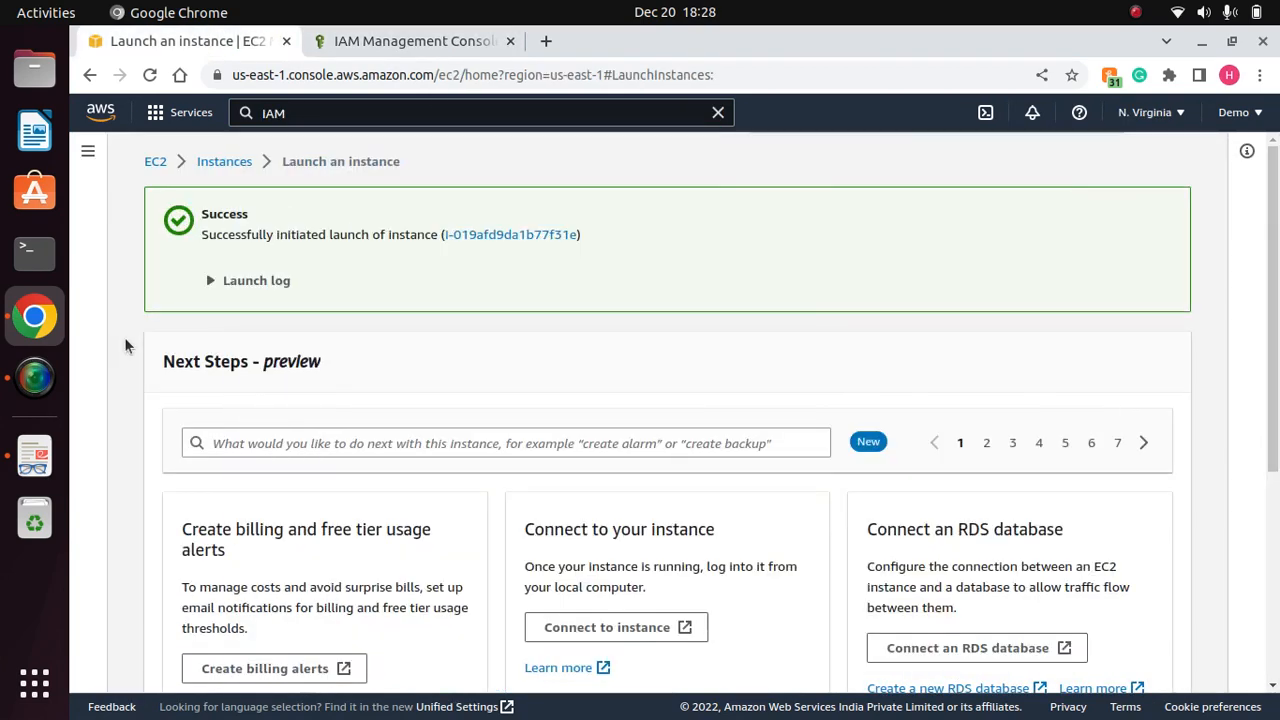
{"action": "left_click", "coordinate": [484, 232]}
{"action": "left_click", "coordinate": [510, 113]}
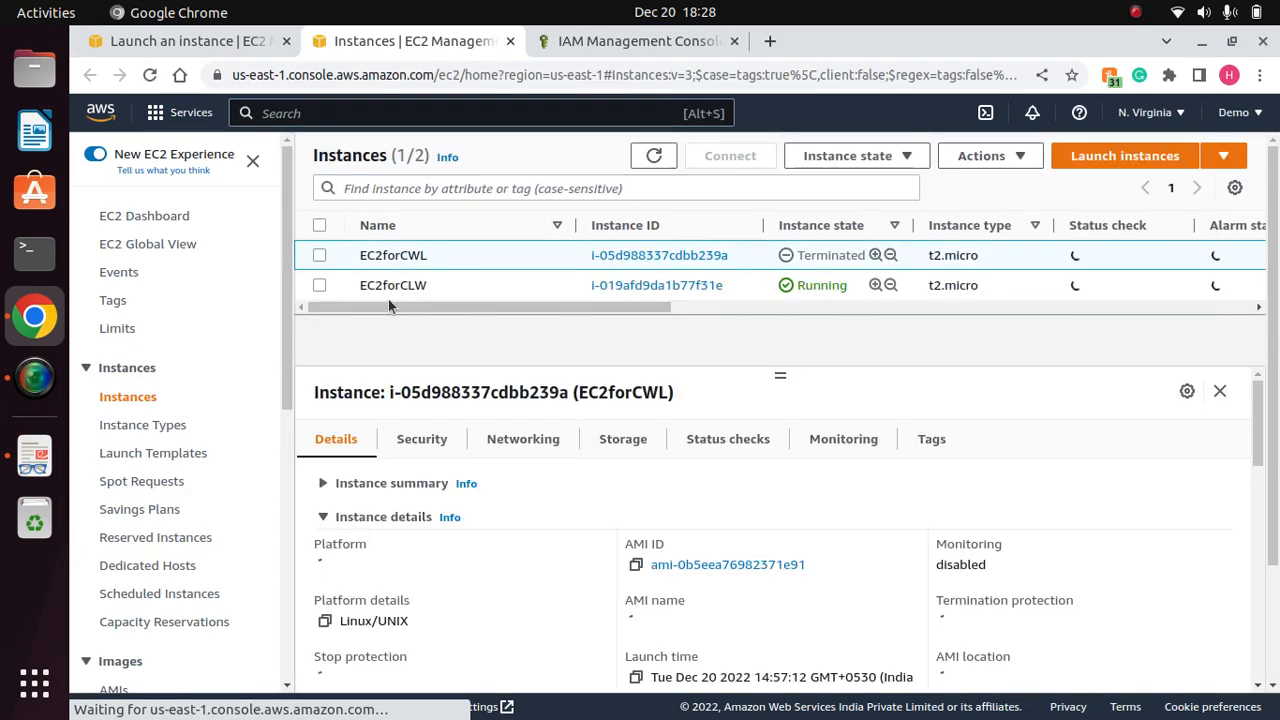
{"action": "left_click", "coordinate": [324, 258]}
{"action": "left_click", "coordinate": [319, 285]}
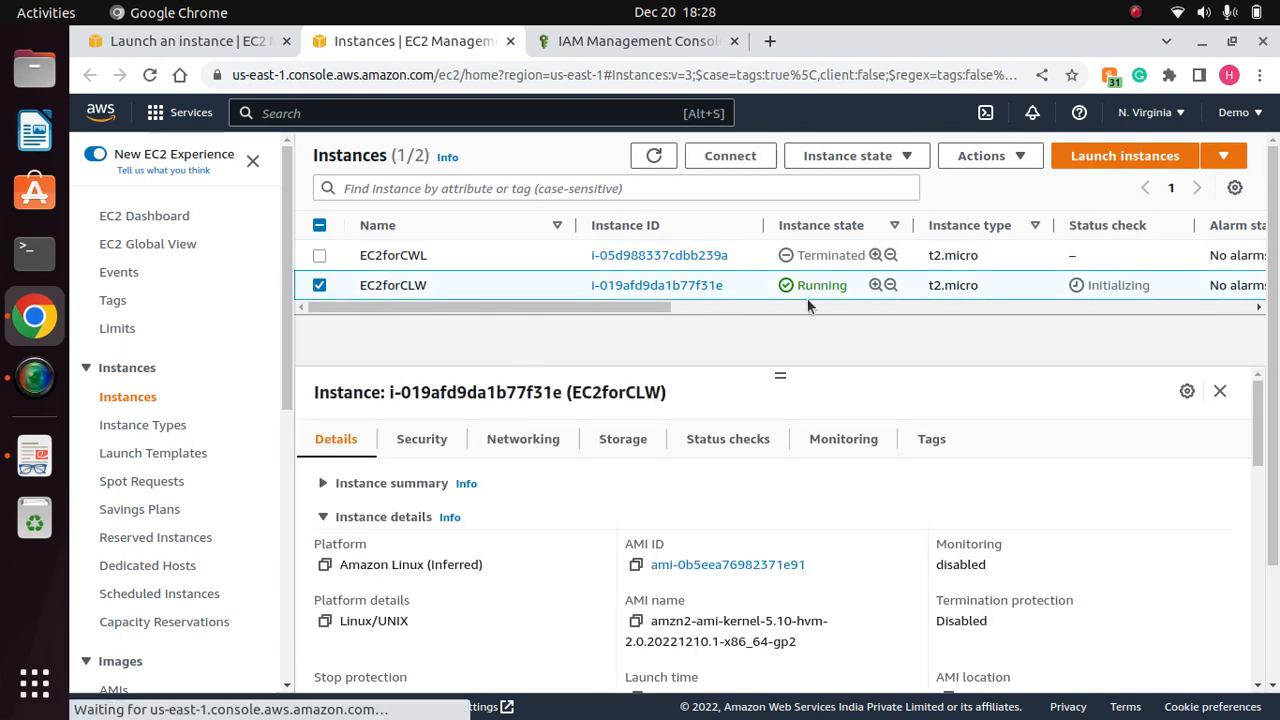
{"action": "left_click", "coordinate": [317, 286]}
{"action": "left_click", "coordinate": [316, 284]}
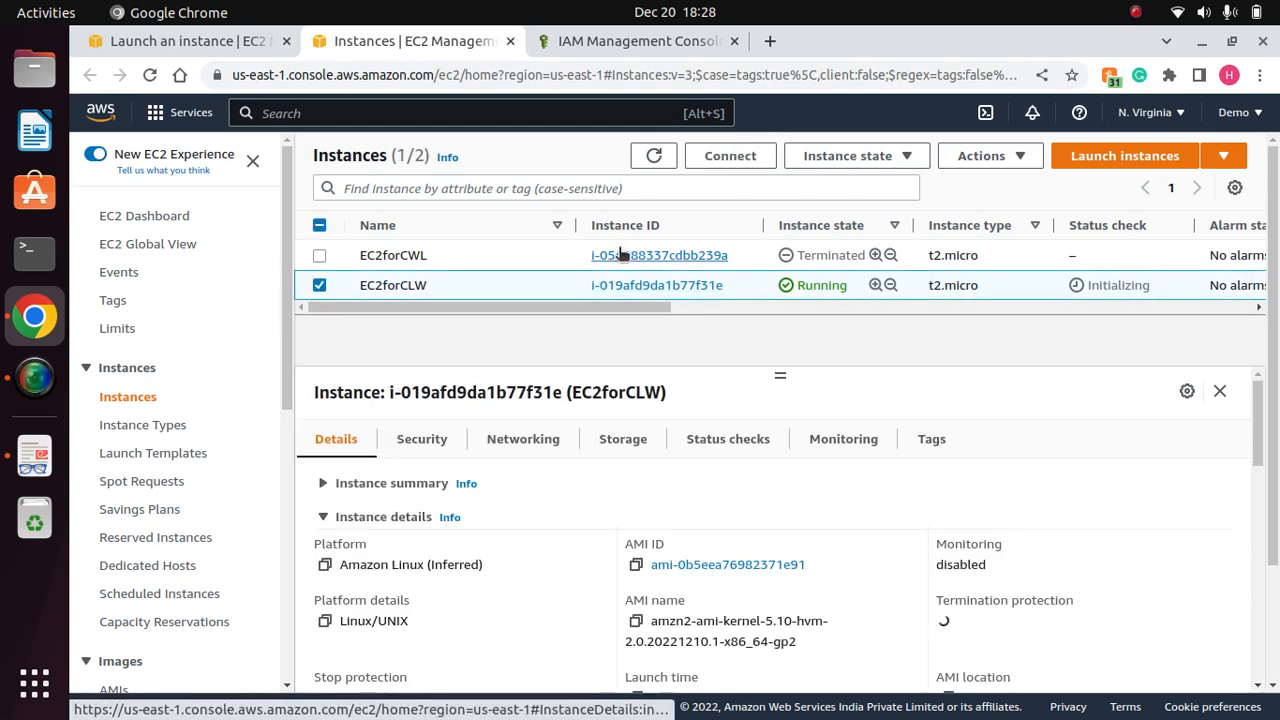
Step: Attach the IAM role ec2roleforcloudwatch to the EC2forCLW instance through its security settings
{"action": "left_click", "coordinate": [911, 160]}
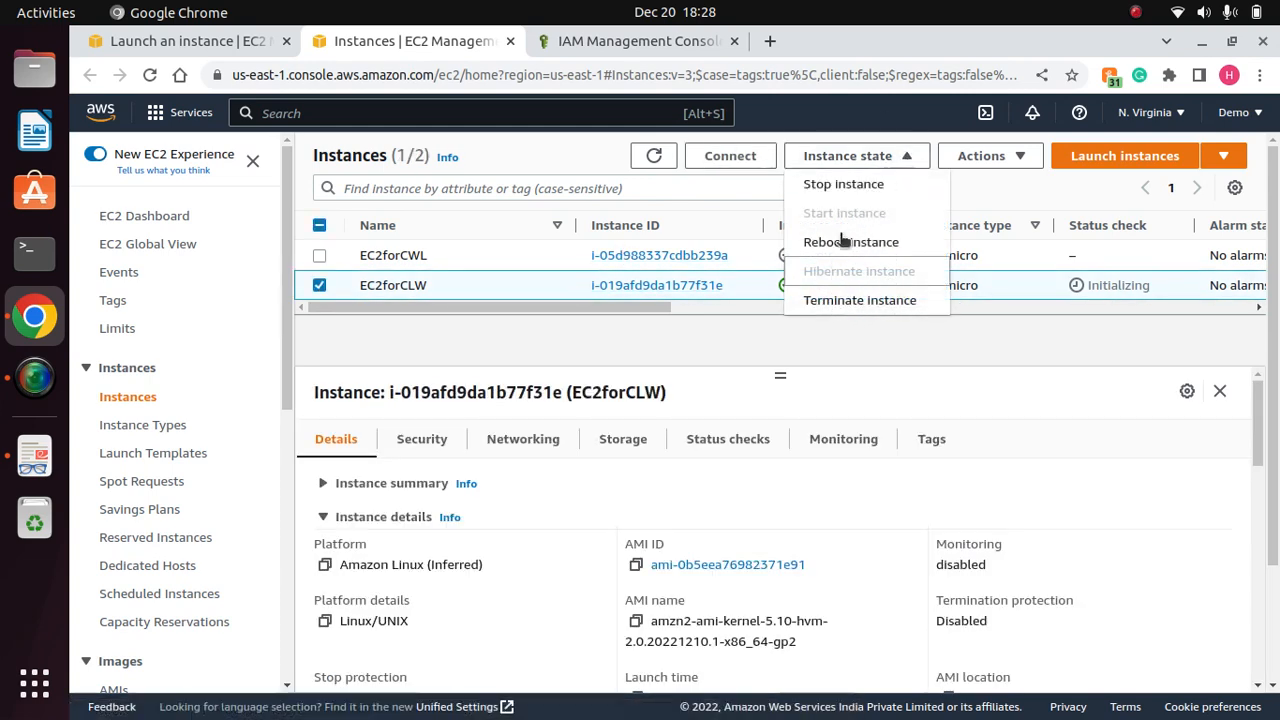
{"action": "left_click", "coordinate": [998, 163]}
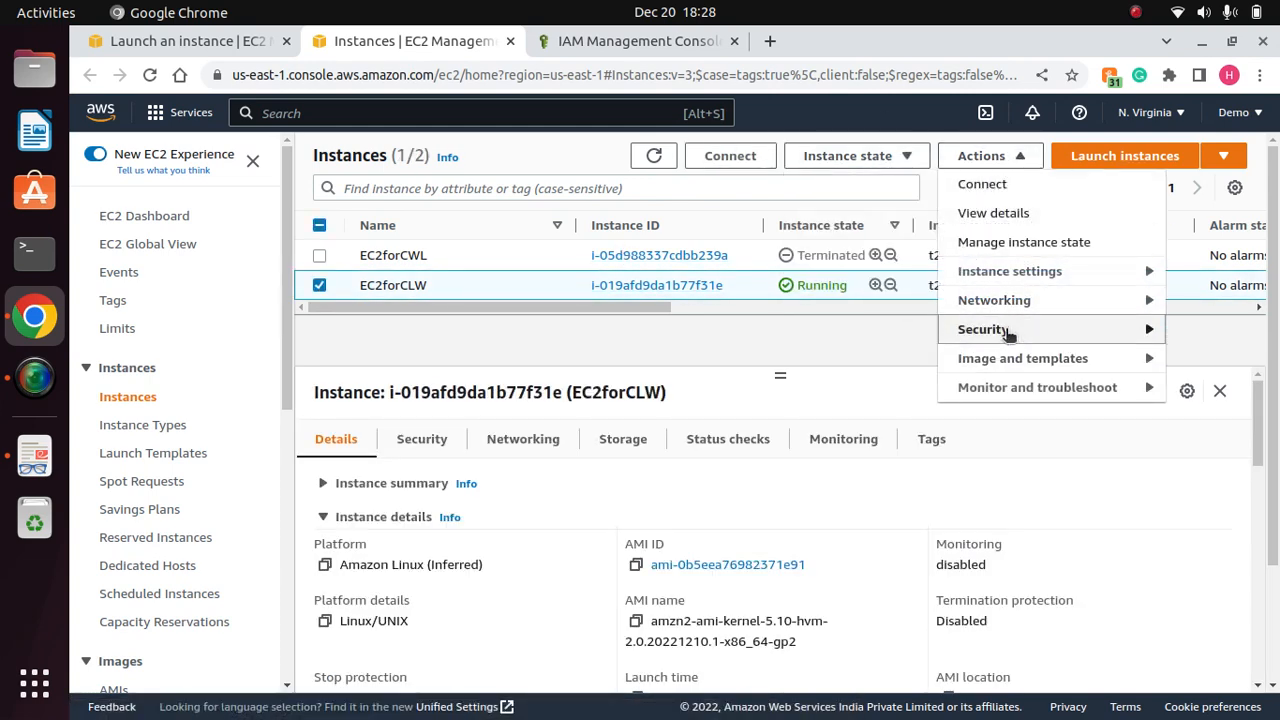
{"action": "mouse_move", "coordinate": [1001, 332]}
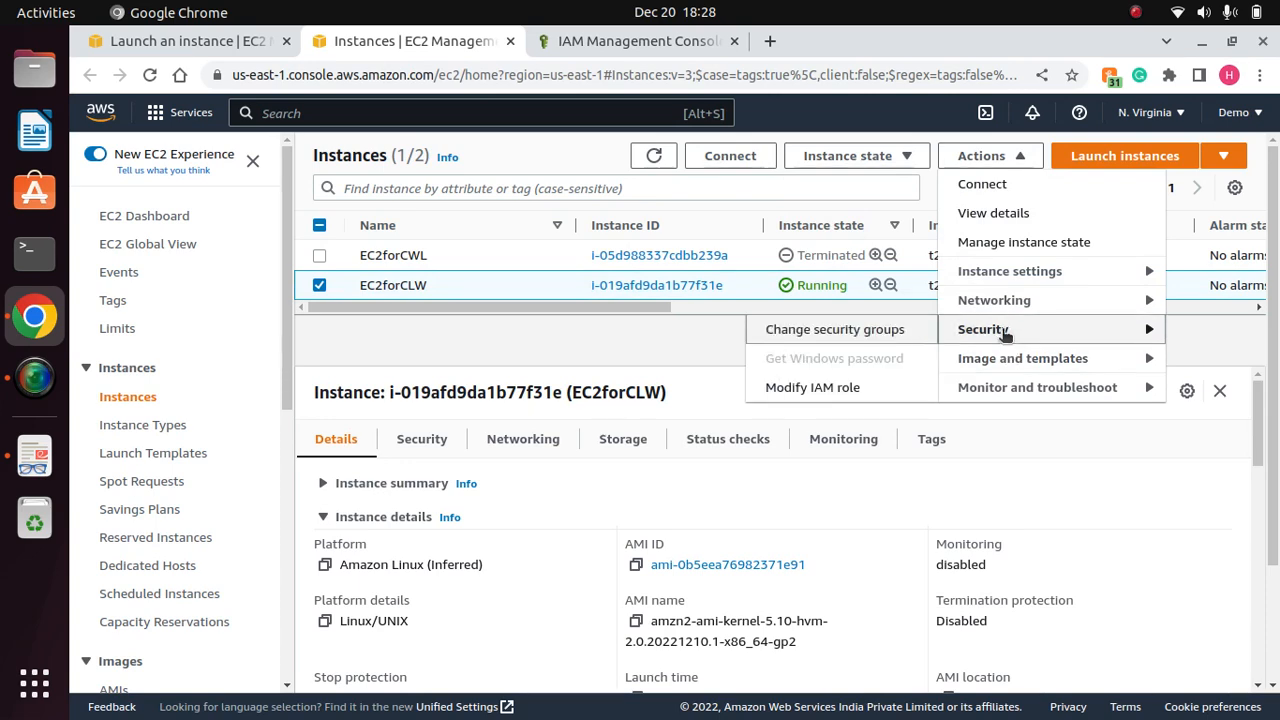
{"action": "left_click", "coordinate": [829, 388]}
{"action": "left_click", "coordinate": [598, 405]}
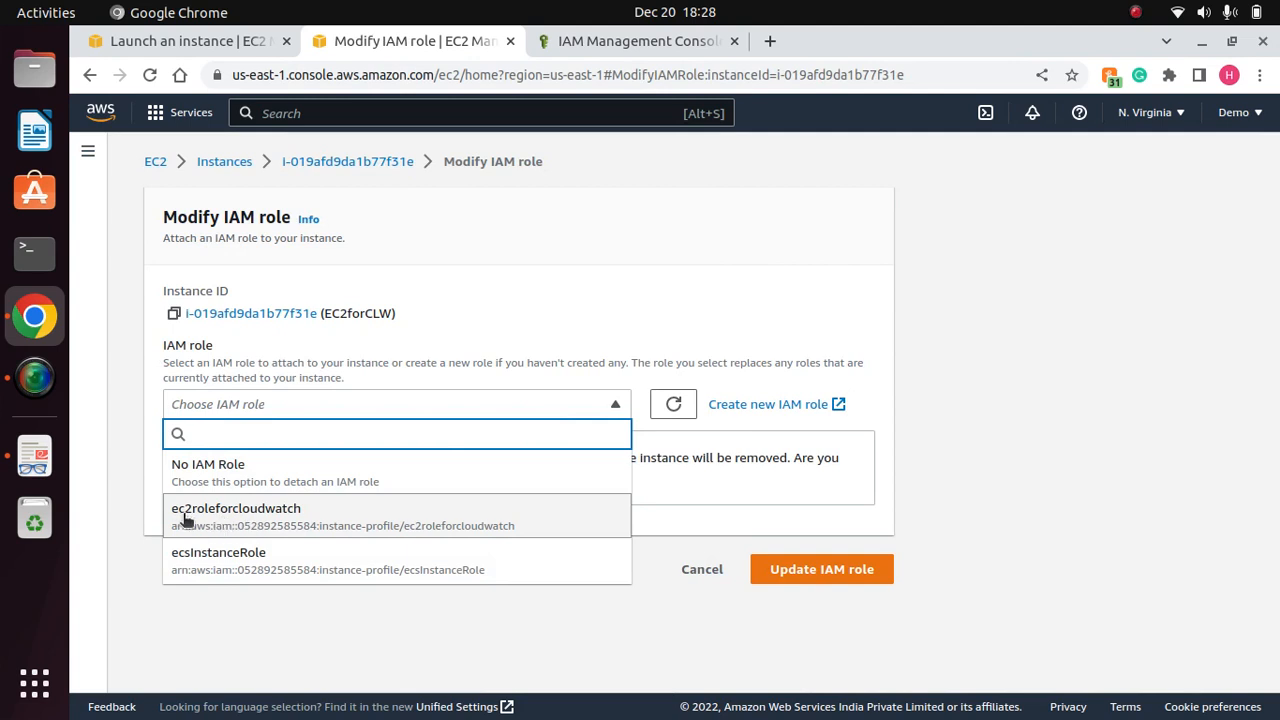
{"action": "left_click", "coordinate": [270, 518]}
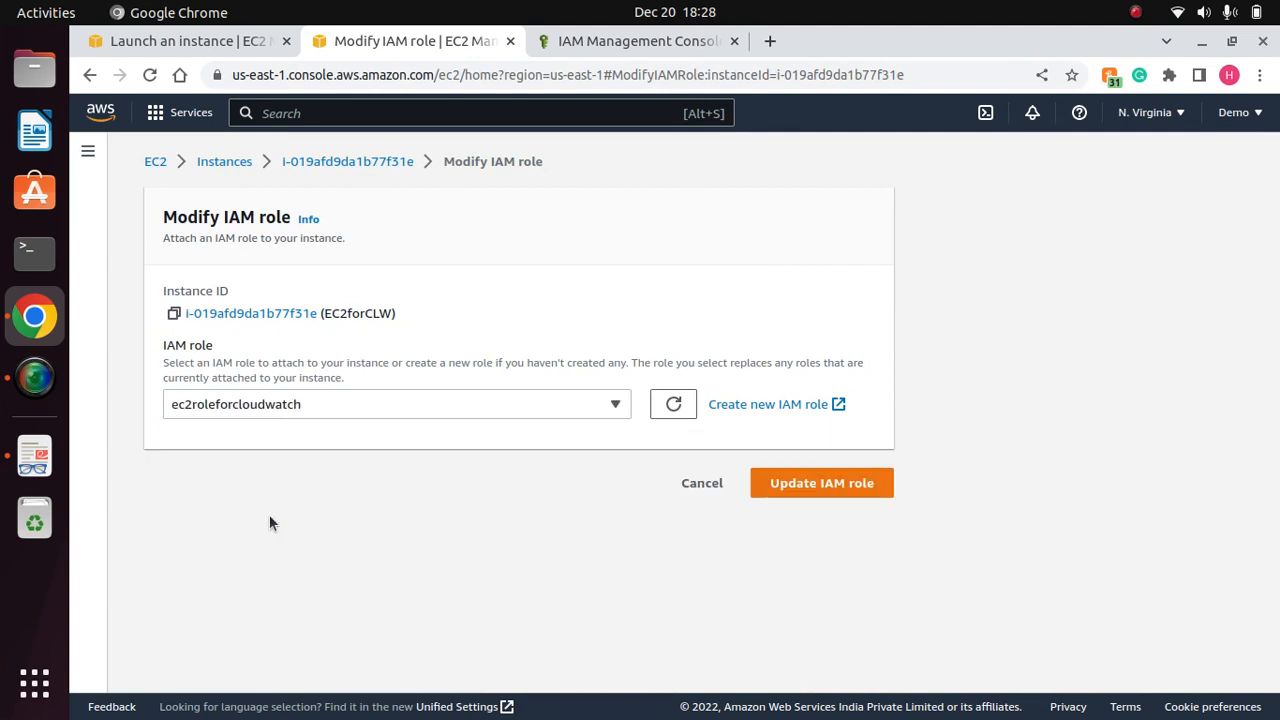
{"action": "left_click", "coordinate": [821, 483]}
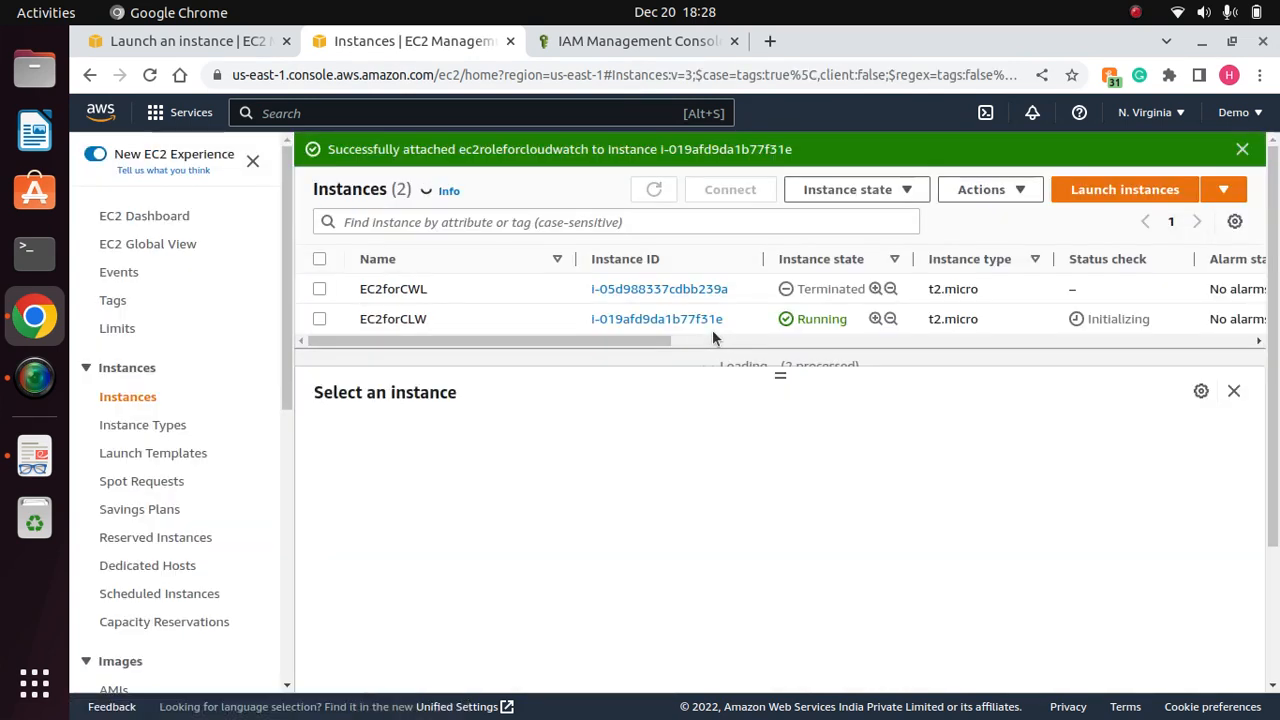
Step: Open the ec2roleforcloudwatch role in IAM and expand CloudWatchAgentAdminPolicy to examine its permissions
{"action": "left_click", "coordinate": [624, 43]}
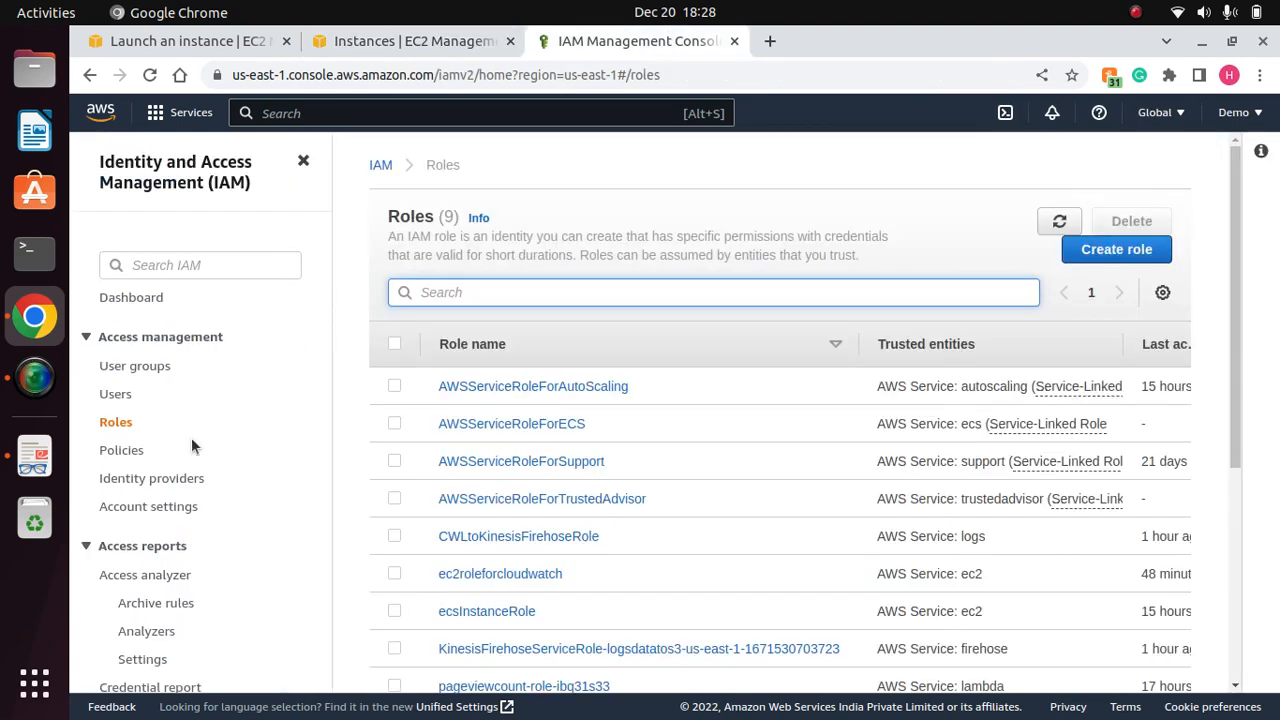
{"action": "left_click", "coordinate": [110, 427]}
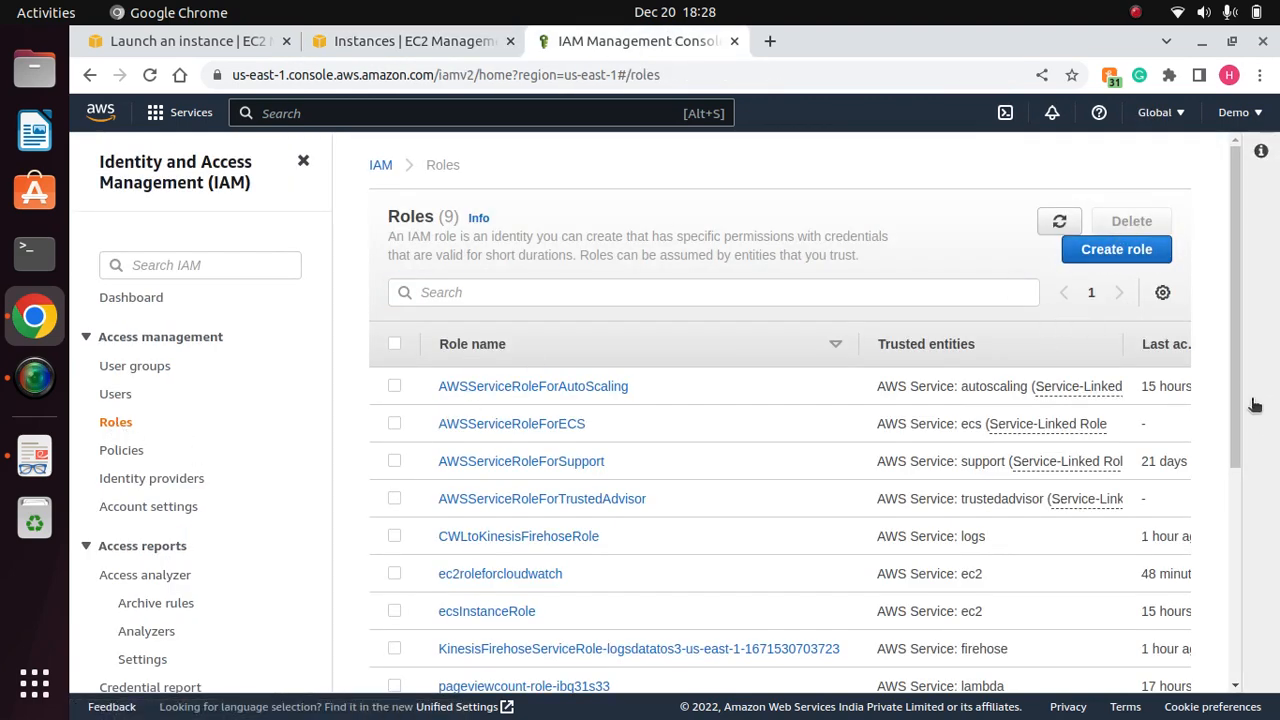
{"action": "left_click_drag", "start_coordinate": [1234, 380], "coordinate": [1238, 453]}
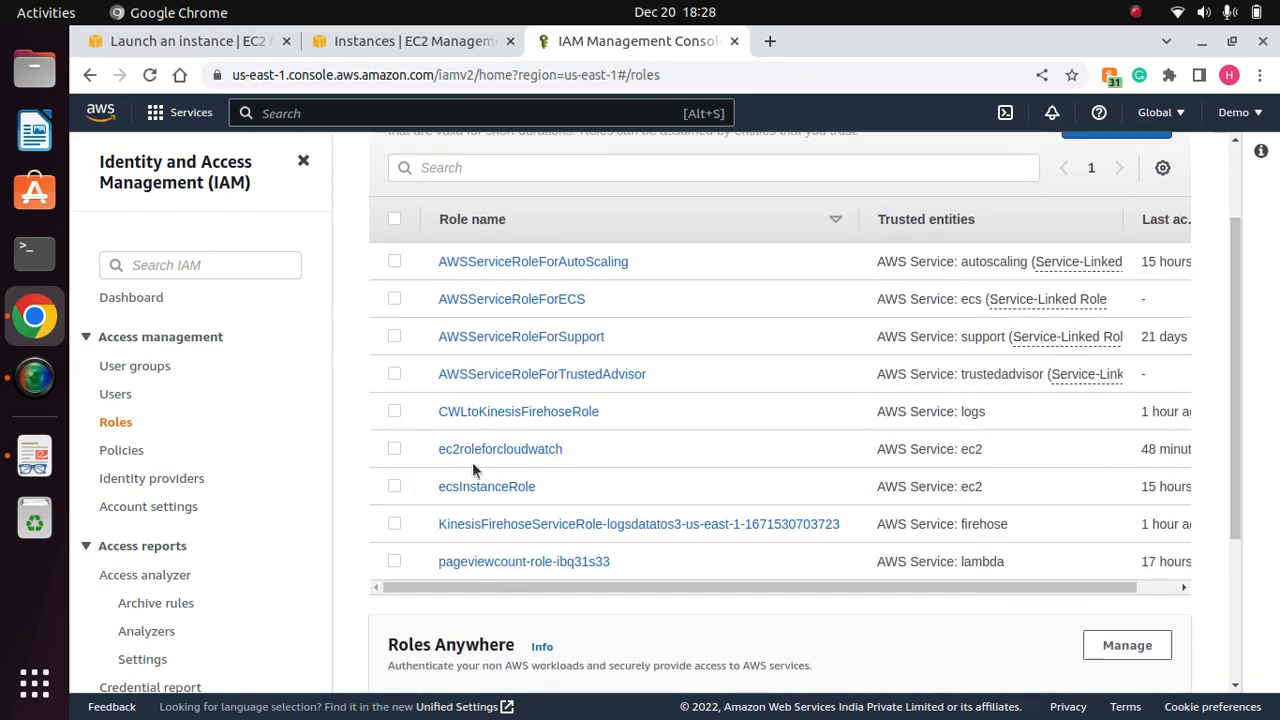
{"action": "left_click", "coordinate": [395, 450]}
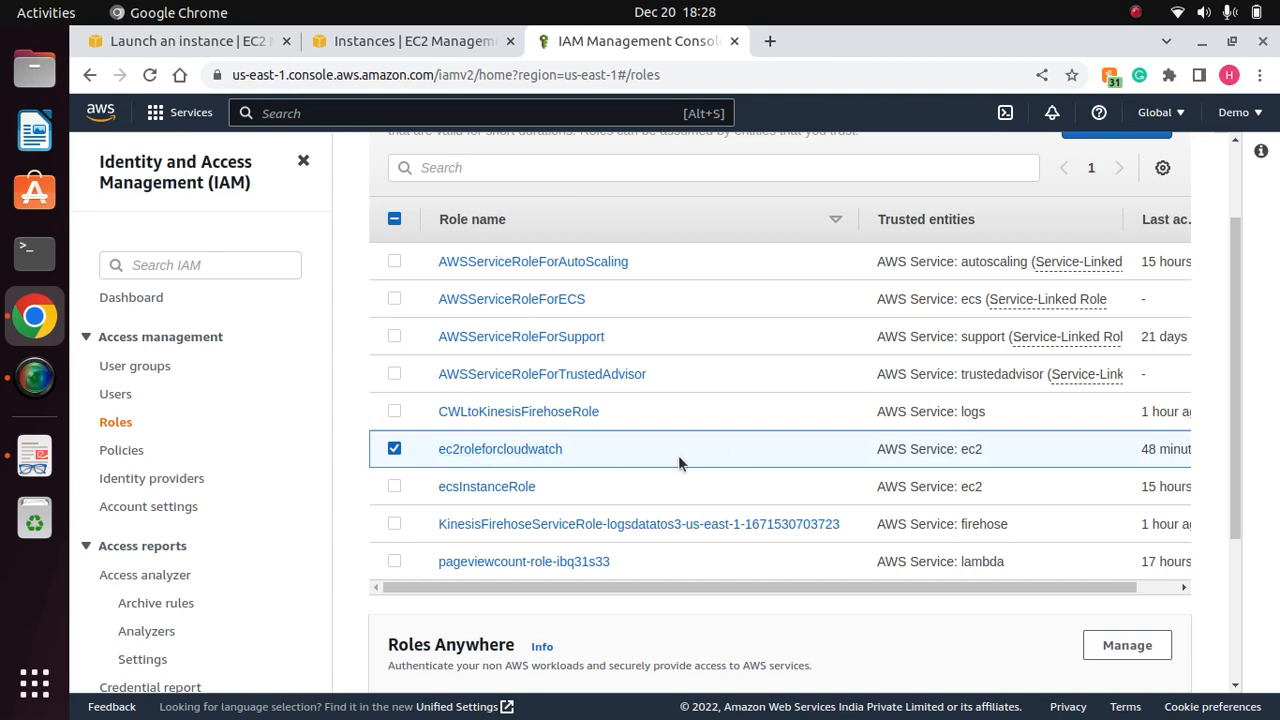
{"action": "left_click", "coordinate": [523, 450]}
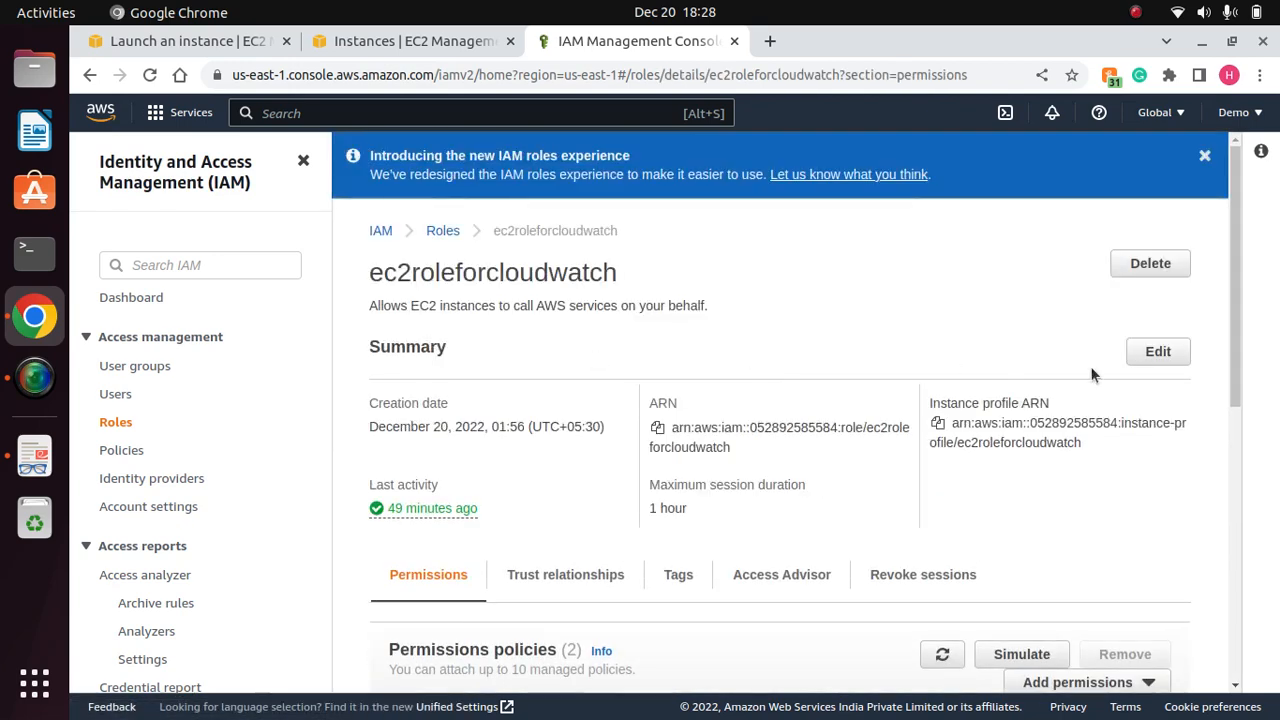
{"action": "left_click_drag", "start_coordinate": [1231, 276], "coordinate": [1227, 445]}
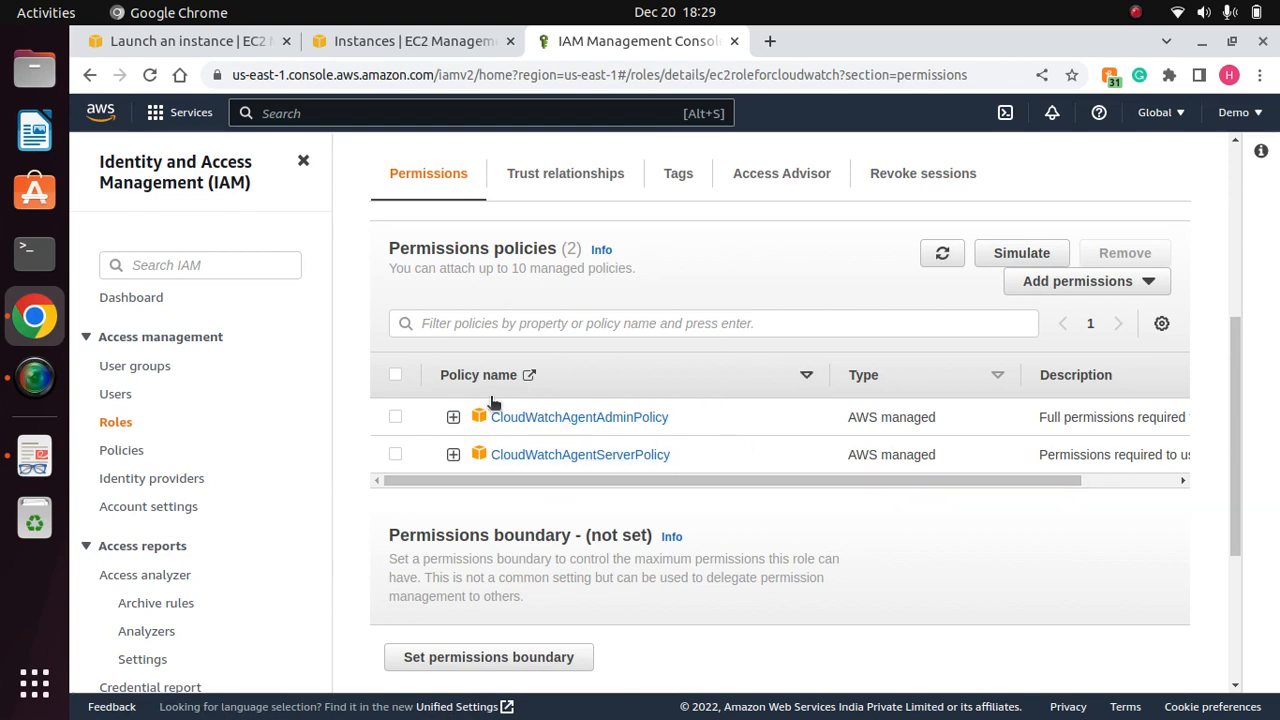
{"action": "left_click", "coordinate": [453, 418]}
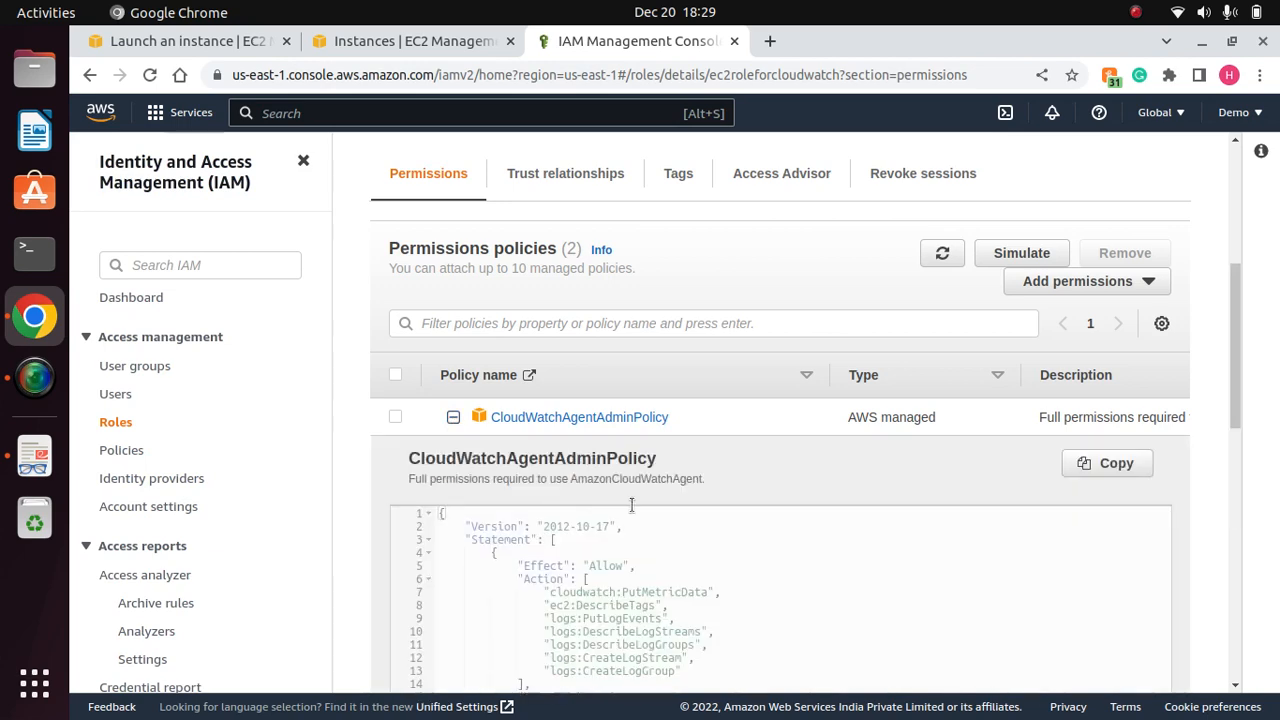
Step: Examine the allowed actions in the CloudWatchAgentAdminPolicy JSON, then collapse the policy and return to the list of roles
{"action": "left_click_drag", "start_coordinate": [1233, 326], "coordinate": [1231, 400]}
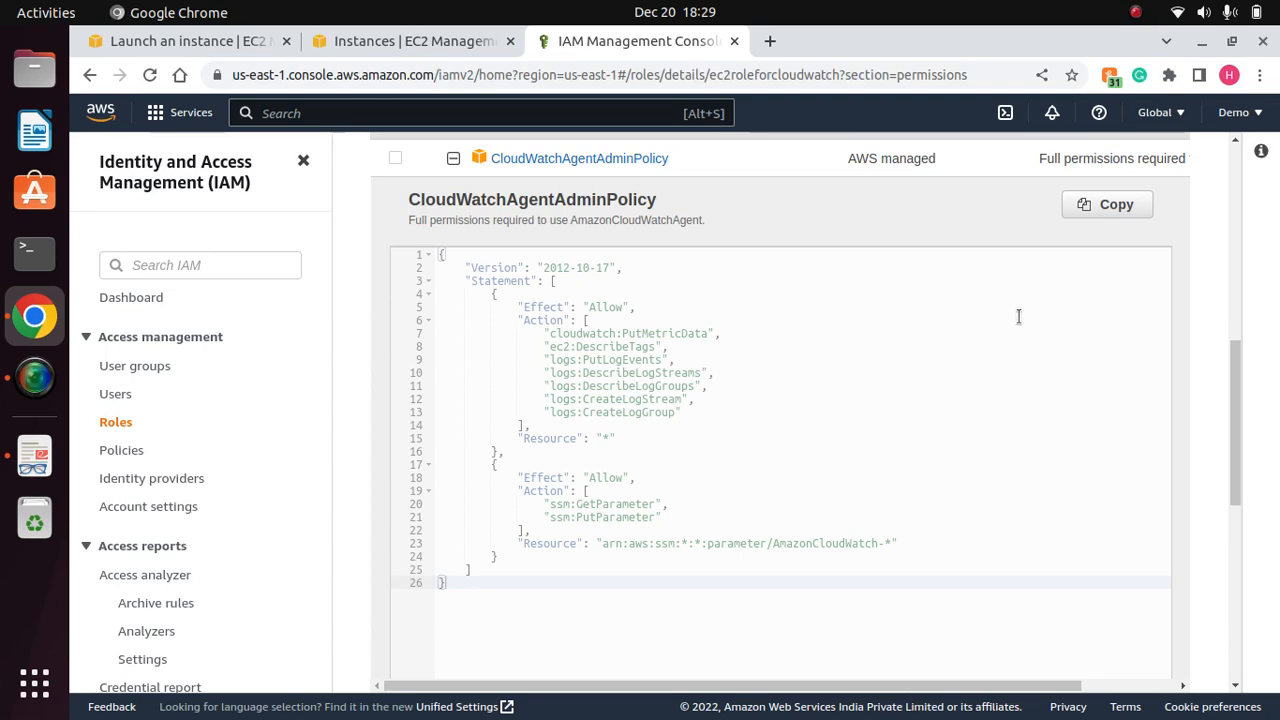
{"action": "scroll", "coordinate": [641, 307], "scroll_direction": "up", "scroll_amount": 2}
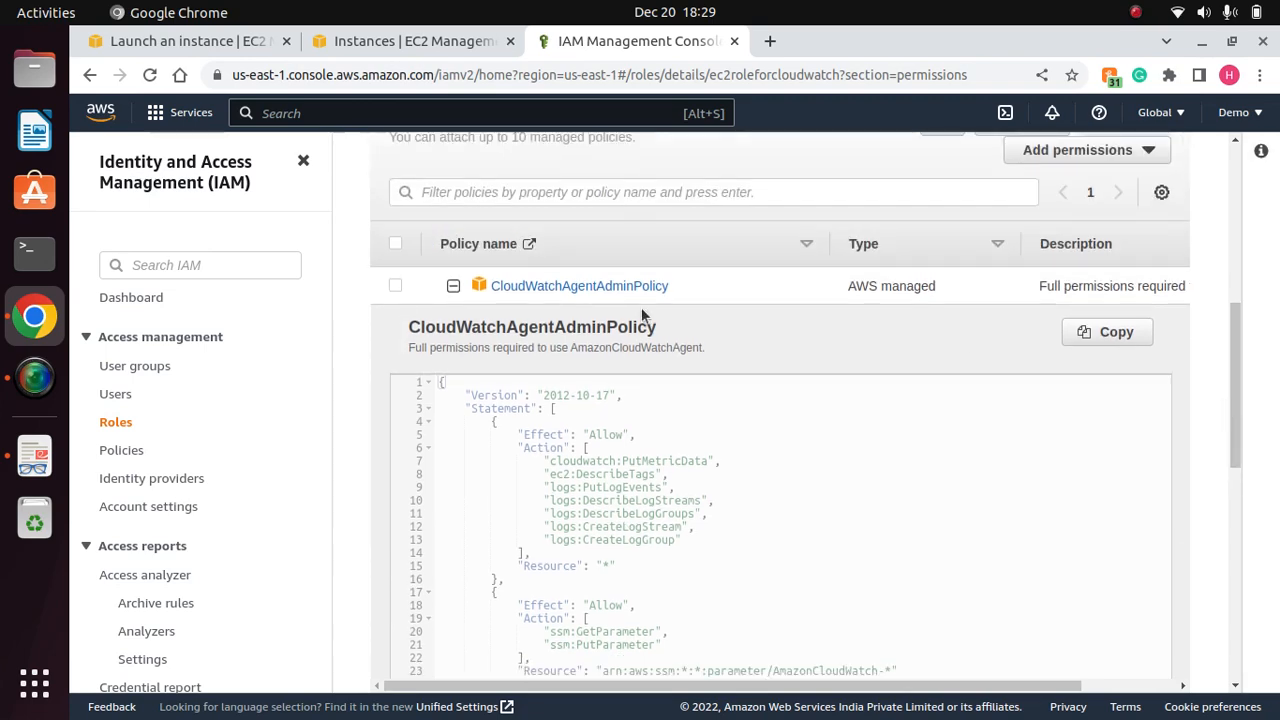
{"action": "left_click", "coordinate": [453, 287]}
{"action": "left_click", "coordinate": [118, 424]}
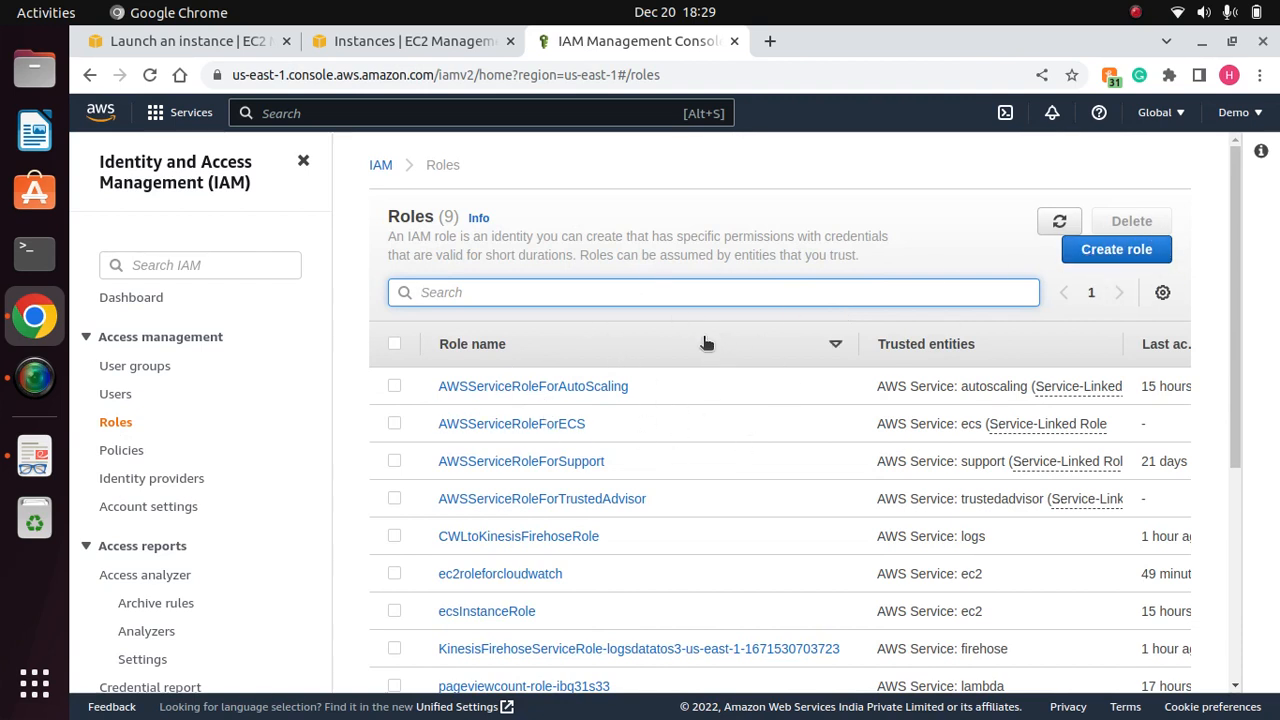
Step: Connect to the EC2forCLW instance through EC2 Instance Connect as ec2-user and clear its terminal
{"action": "left_click", "coordinate": [384, 42]}
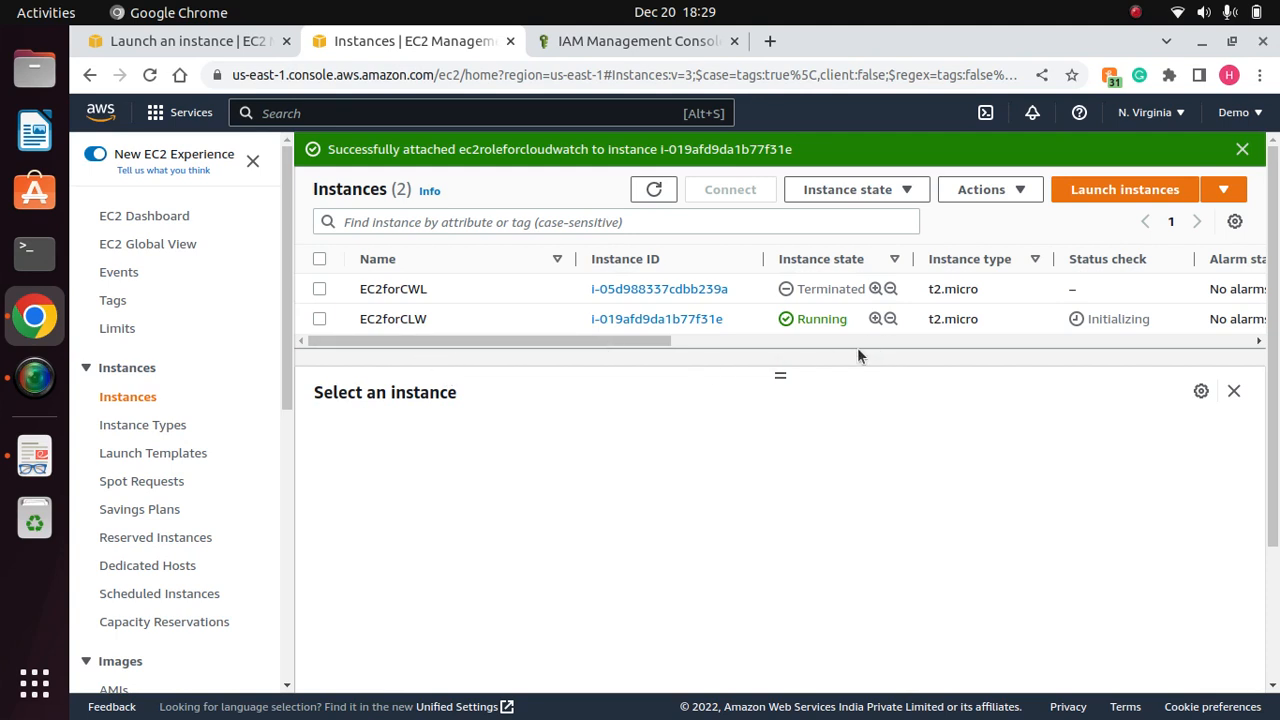
{"action": "left_click", "coordinate": [313, 318]}
{"action": "left_click", "coordinate": [746, 197]}
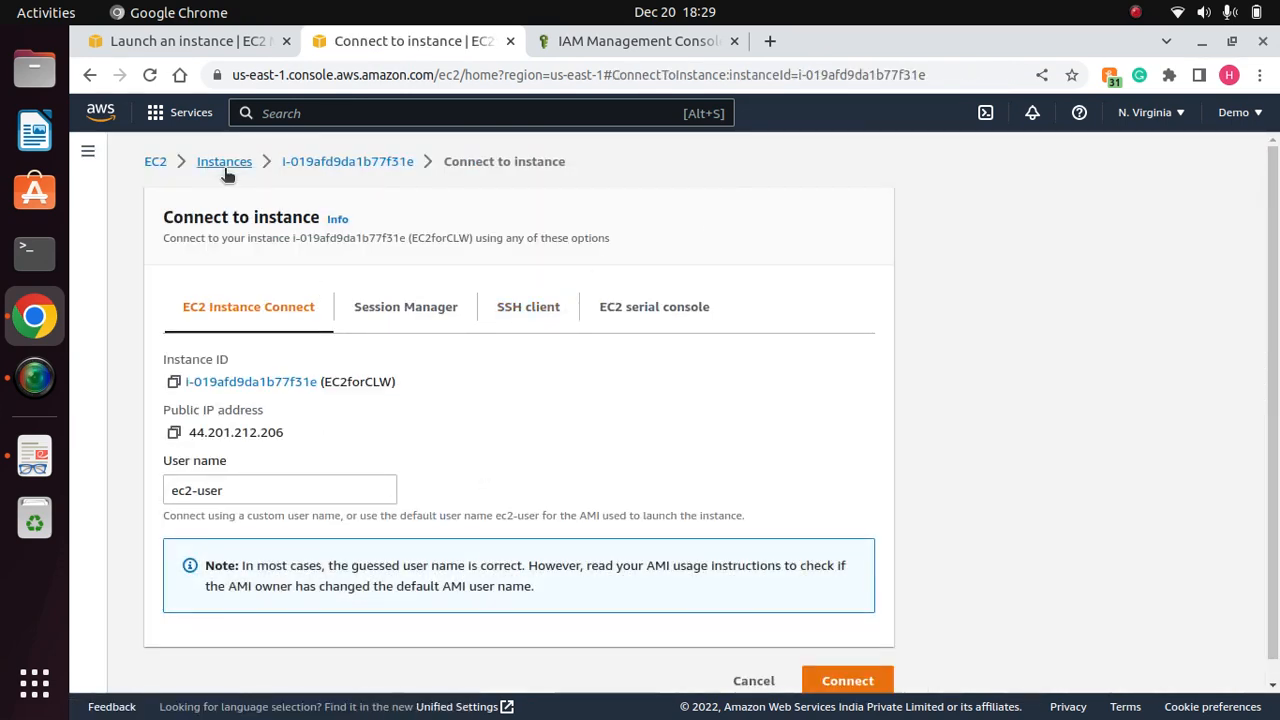
{"action": "left_click", "coordinate": [848, 680]}
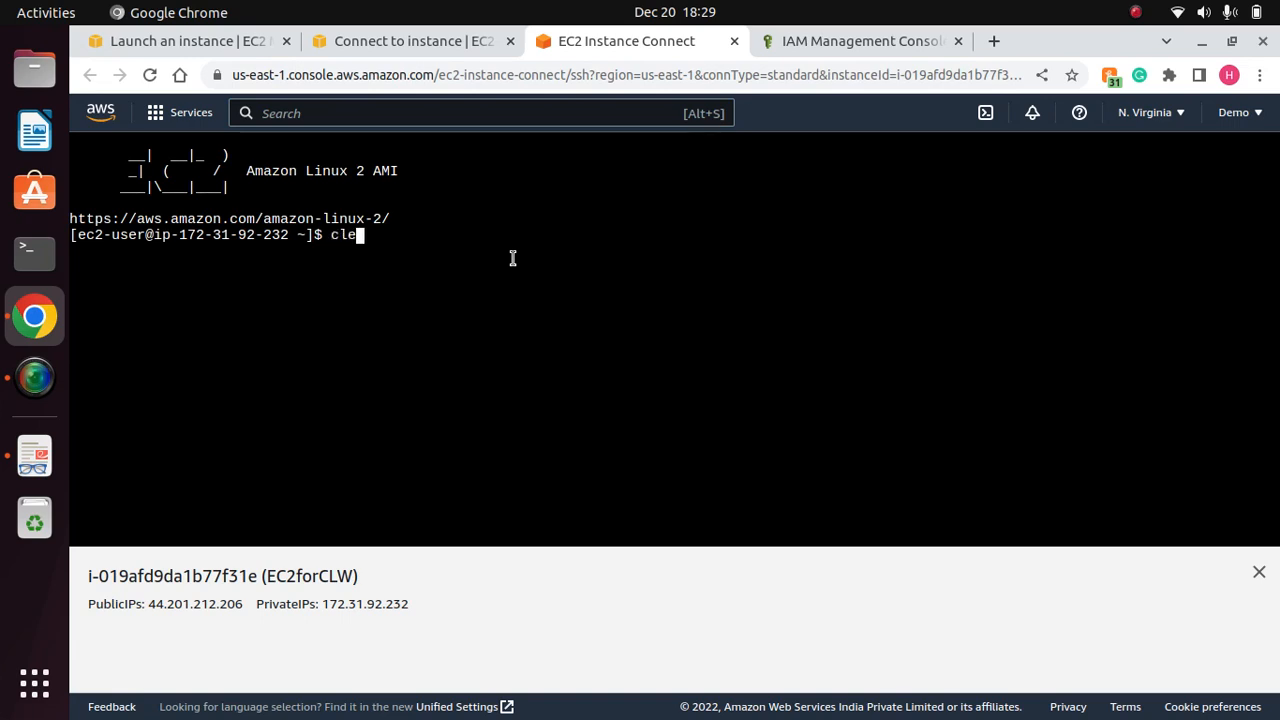
{"action": "key", "text": "Return"}
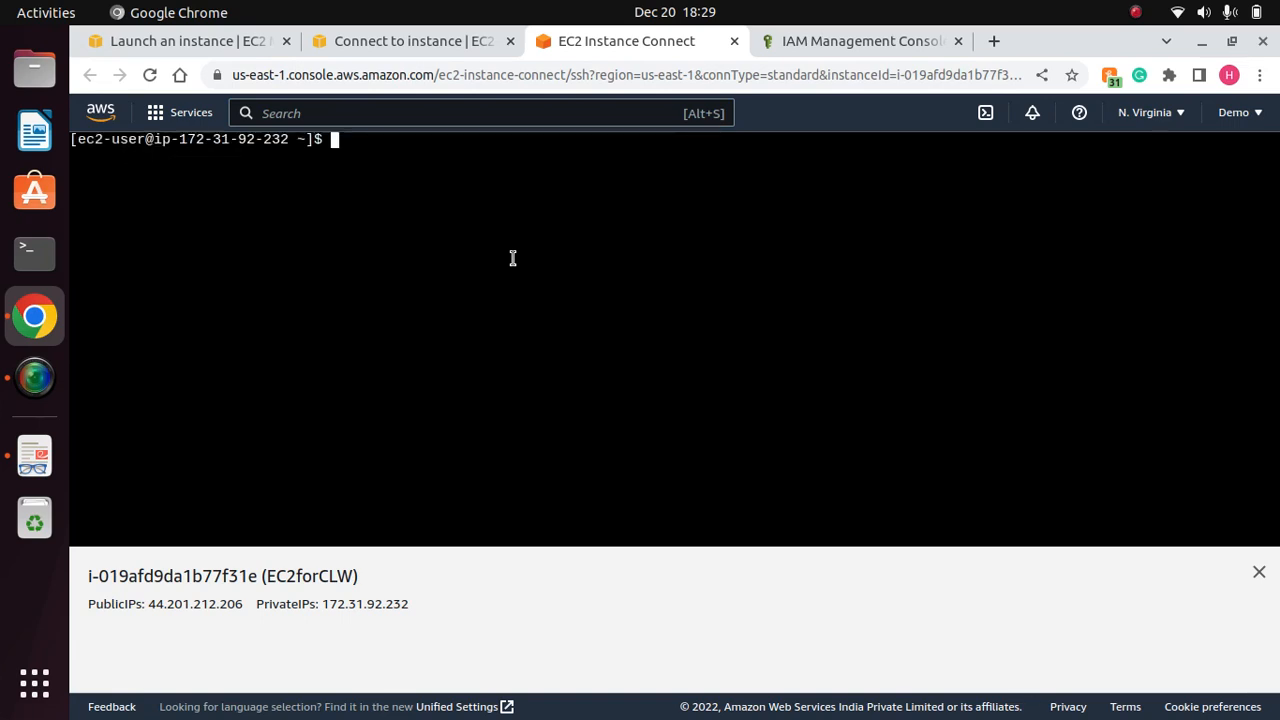
Step: Install the Apache web server with sudo yum install httpd -y and clear the terminal
{"action": "type", "text": "yum install httpd -y"}
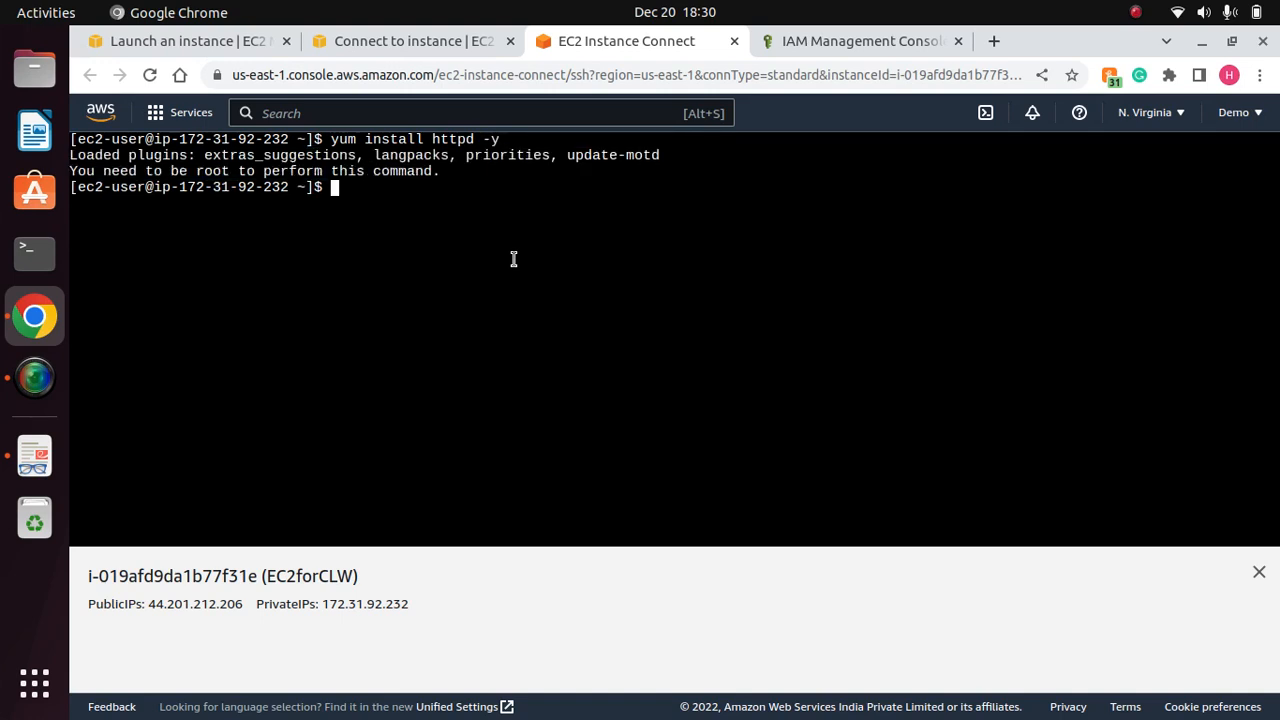
{"action": "key", "text": "Up"}
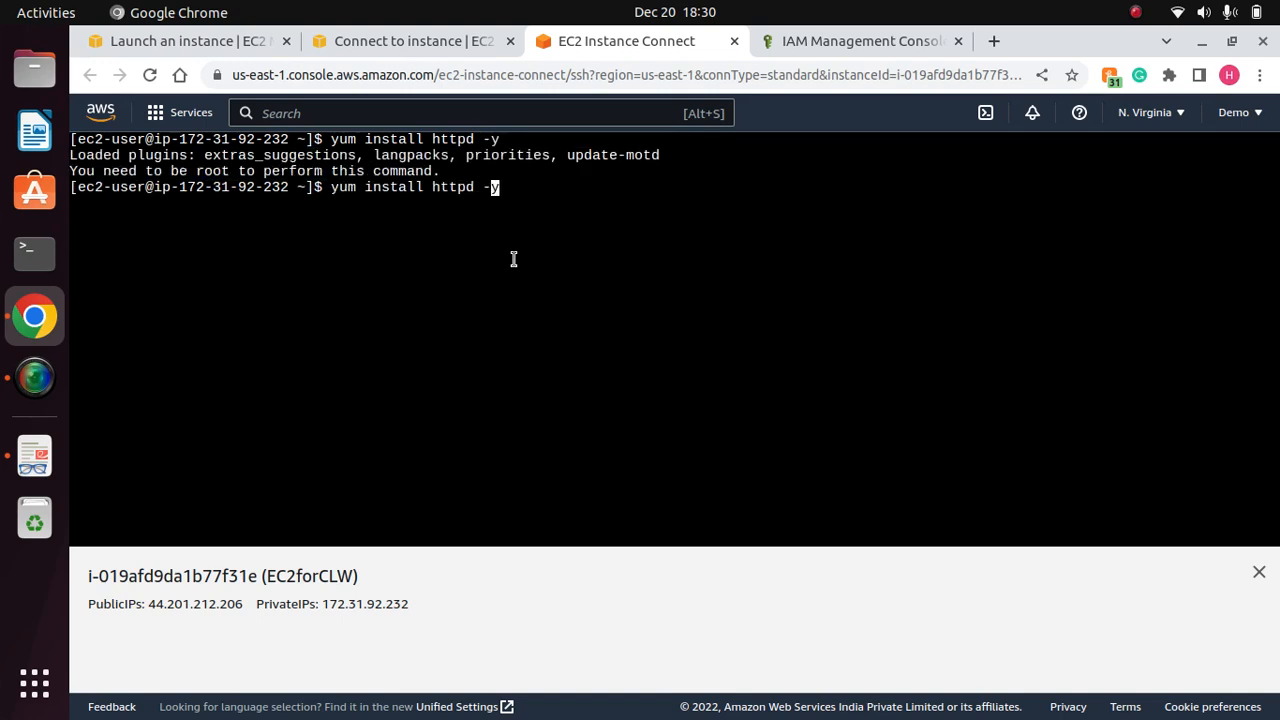
{"action": "type", "text": "sudo"}
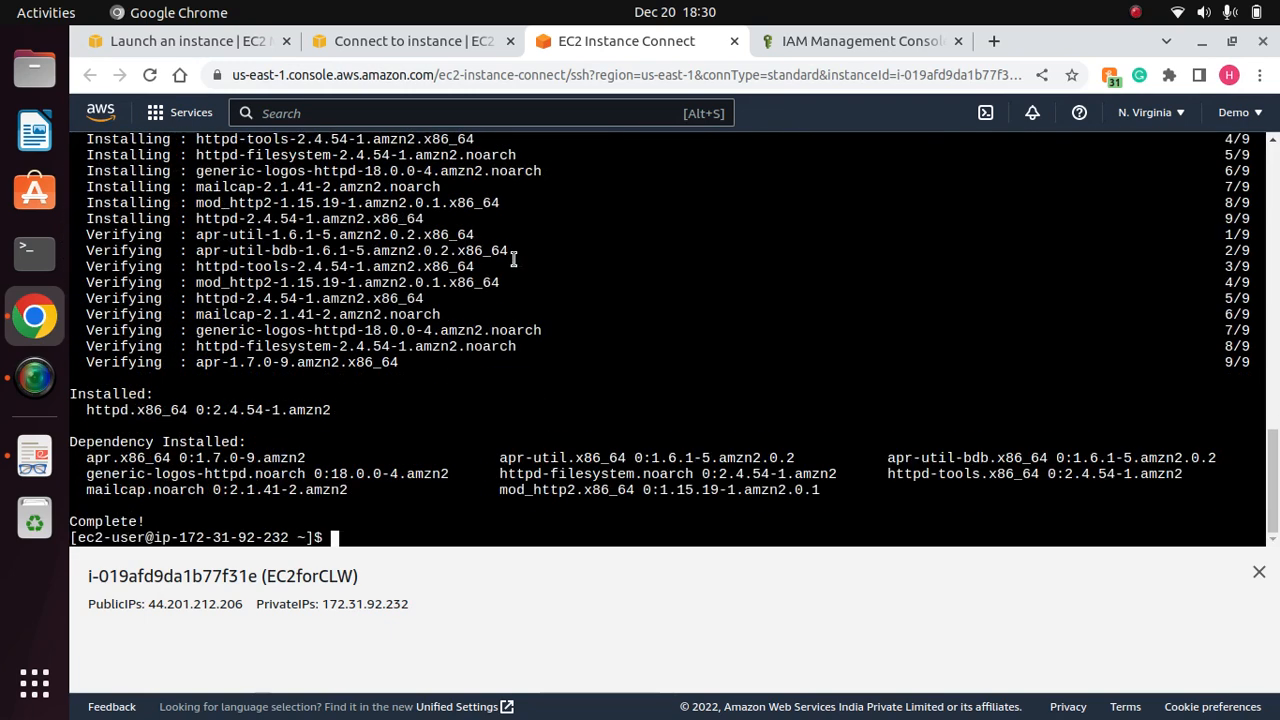
{"action": "type", "text": "clear"}
{"action": "key", "text": "Return"}
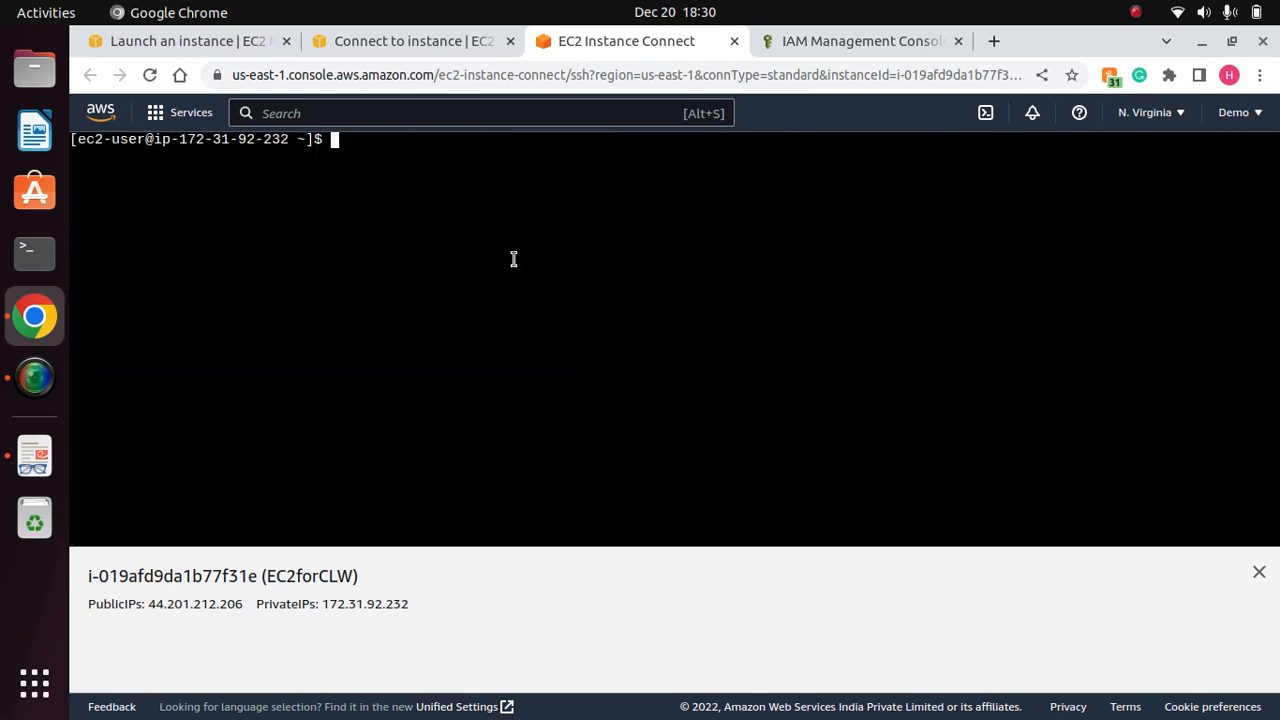
Step: Try to start the web server as ec2-user with systemctl start httpd.s
{"action": "key", "text": "Up"}
{"action": "key", "text": "BackSpace"}
{"action": "key", "text": "BackSpace"}
{"action": "key", "text": "BackSpace"}
{"action": "key", "text": "BackSpace"}
{"action": "key", "text": "BackSpace"}
{"action": "type", "text": "sye"}
{"action": "key", "text": "BackSpace"}
{"action": "type", "text": "stemctl start "}
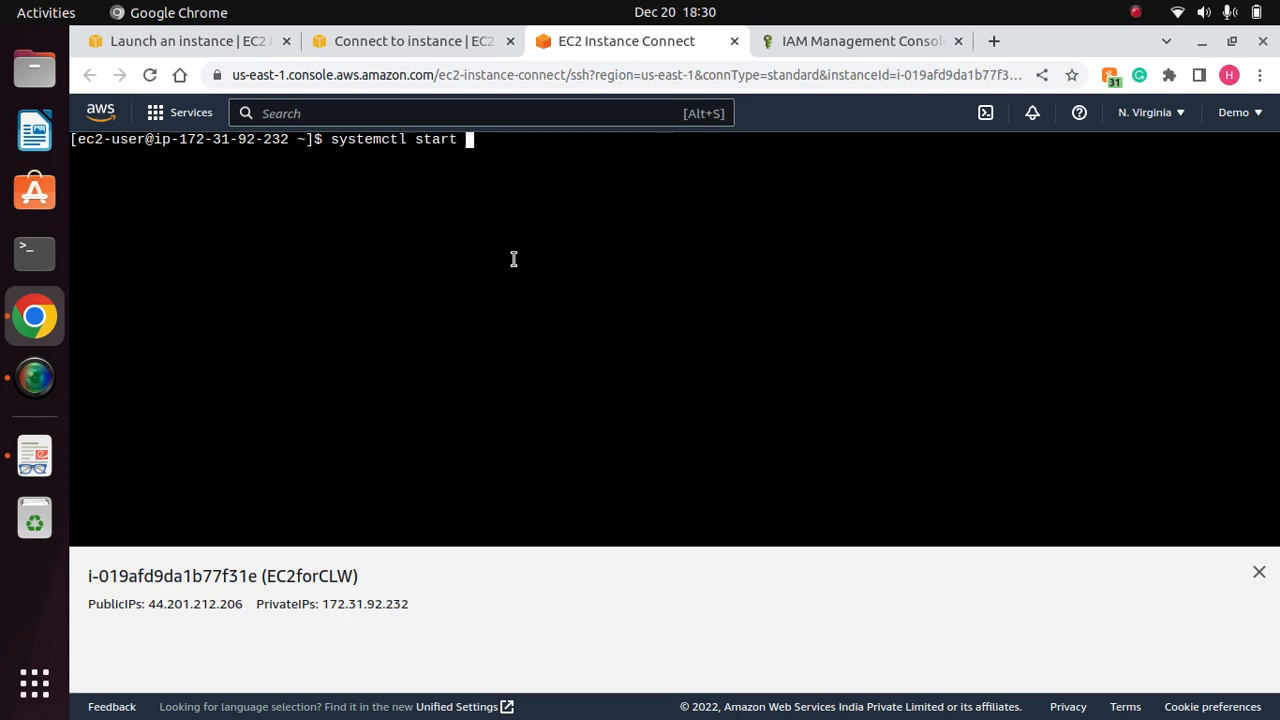
{"action": "type", "text": "httpd.s"}
{"action": "key", "text": "Return"}
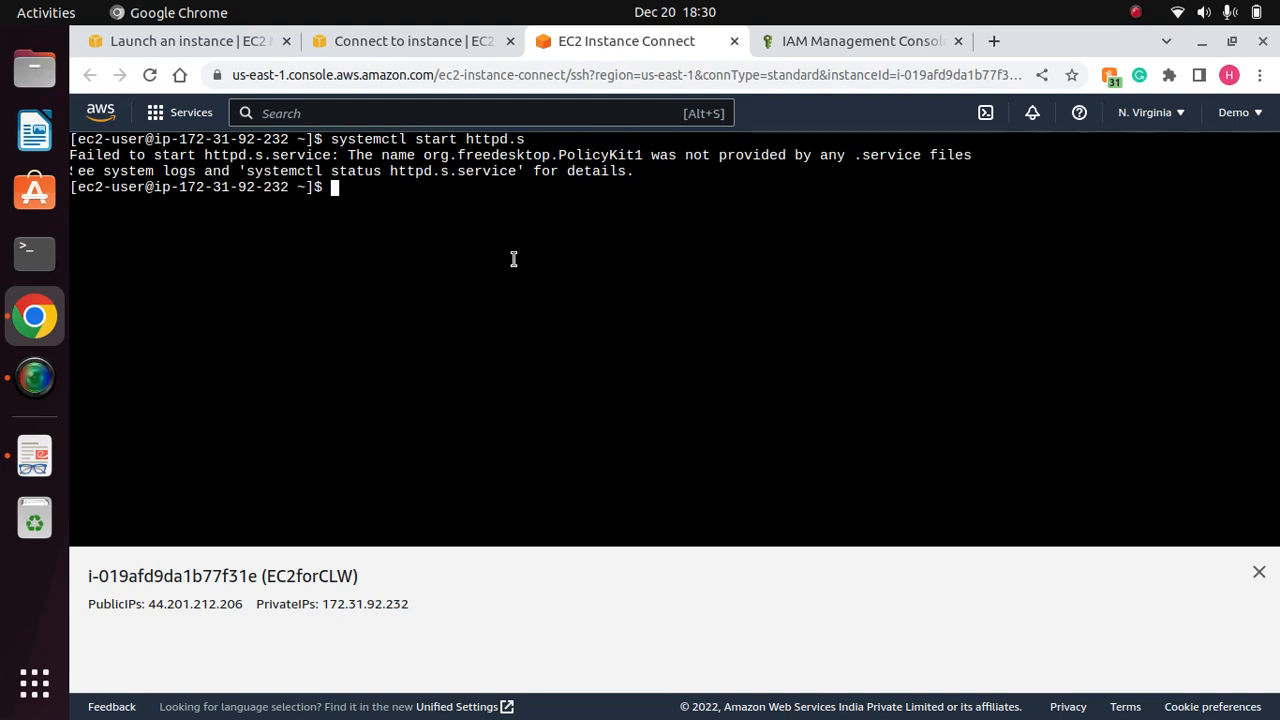
{"action": "key", "text": "Up"}
{"action": "key", "text": "Left"}
{"action": "key", "text": "Left"}
{"action": "key", "text": "Left"}
{"action": "key", "text": "Left"}
{"action": "key", "text": "Left"}
{"action": "key", "text": "Left"}
{"action": "key", "text": "Left"}
{"action": "key", "text": "Left"}
{"action": "key", "text": "Left"}
{"action": "key", "text": "Left"}
{"action": "key", "text": "Left"}
{"action": "key", "text": "Left"}
{"action": "key", "text": "Left"}
{"action": "key", "text": "Left"}
{"action": "key", "text": "Left"}
{"action": "key", "text": "Left"}
{"action": "key", "text": "Left"}
{"action": "key", "text": "Left"}
{"action": "key", "text": "Left"}
{"action": "key", "text": "Left"}
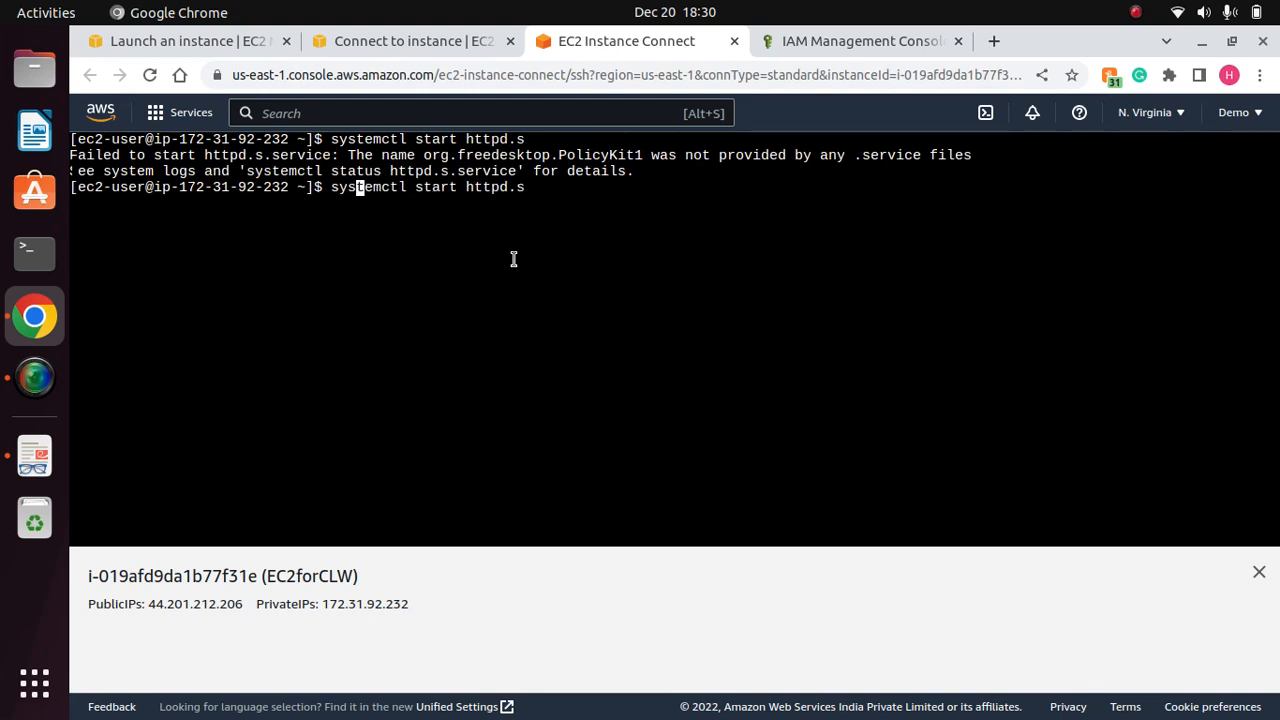
{"action": "key", "text": "Right"}
{"action": "key", "text": "Right"}
{"action": "key", "text": "Right"}
{"action": "key", "text": "Right"}
{"action": "key", "text": "Right"}
{"action": "key", "text": "Right"}
{"action": "key", "text": "Right"}
{"action": "key", "text": "Right"}
{"action": "key", "text": "Right"}
{"action": "key", "text": "Right"}
{"action": "key", "text": "Right"}
{"action": "key", "text": "Right"}
{"action": "key", "text": "Right"}
{"action": "key", "text": "Right"}
{"action": "key", "text": "Right"}
{"action": "key", "text": "Right"}
{"action": "key", "text": "Right"}
{"action": "key", "text": "Right"}
{"action": "key", "text": "Right"}
{"action": "key", "text": "Right"}
{"action": "key", "text": "BackSpace"}
{"action": "key", "text": "BackSpace"}
{"action": "key", "text": "BackSpace"}
{"action": "key", "text": "BackSpace"}
{"action": "key", "text": "BackSpace"}
{"action": "key", "text": "BackSpace"}
{"action": "key", "text": "BackSpace"}
{"action": "key", "text": "BackSpace"}
{"action": "key", "text": "BackSpace"}
{"action": "key", "text": "BackSpace"}
{"action": "key", "text": "BackSpace"}
{"action": "key", "text": "BackSpace"}
{"action": "key", "text": "BackSpace"}
{"action": "key", "text": "BackSpace"}
{"action": "key", "text": "BackSpace"}
{"action": "key", "text": "BackSpace"}
{"action": "key", "text": "BackSpace"}
{"action": "key", "text": "BackSpace"}
{"action": "key", "text": "BackSpace"}
{"action": "key", "text": "BackSpace"}
{"action": "key", "text": "BackSpace"}
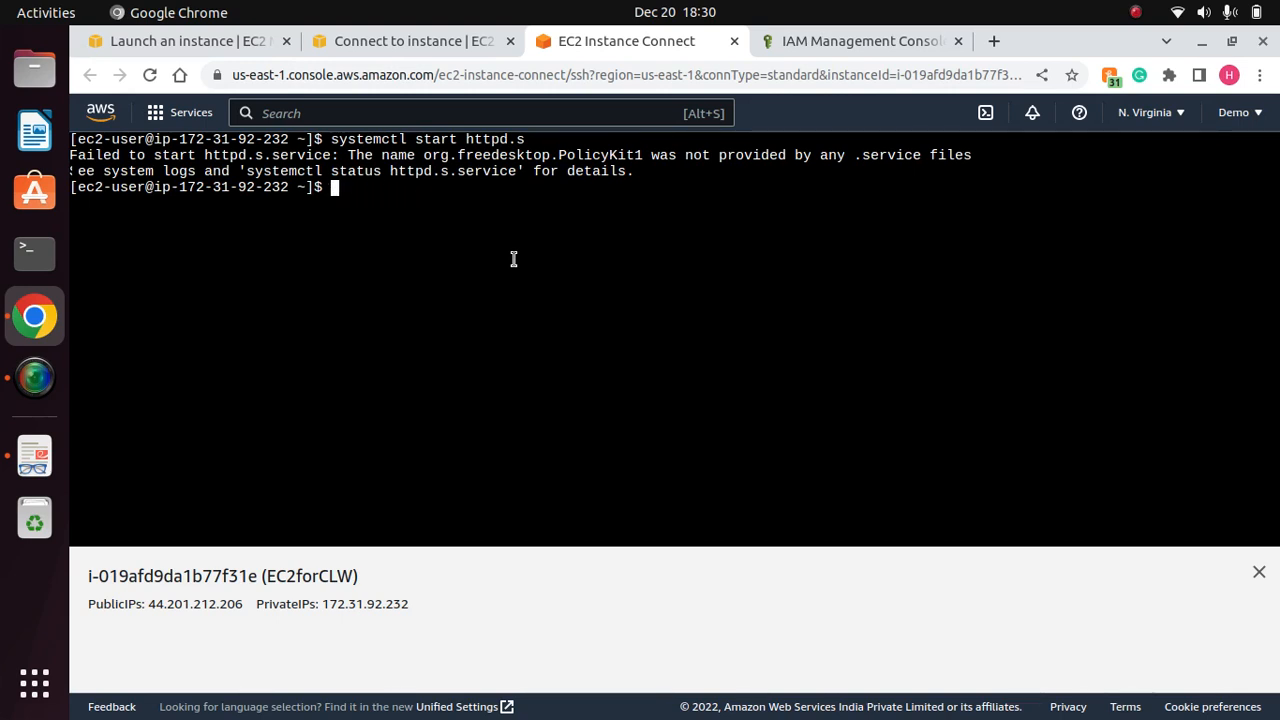
Step: Switch to the root user with sudo su and clear the terminal
{"action": "type", "text": "sudo su"}
{"action": "key", "text": "Return"}
{"action": "type", "text": "clear"}
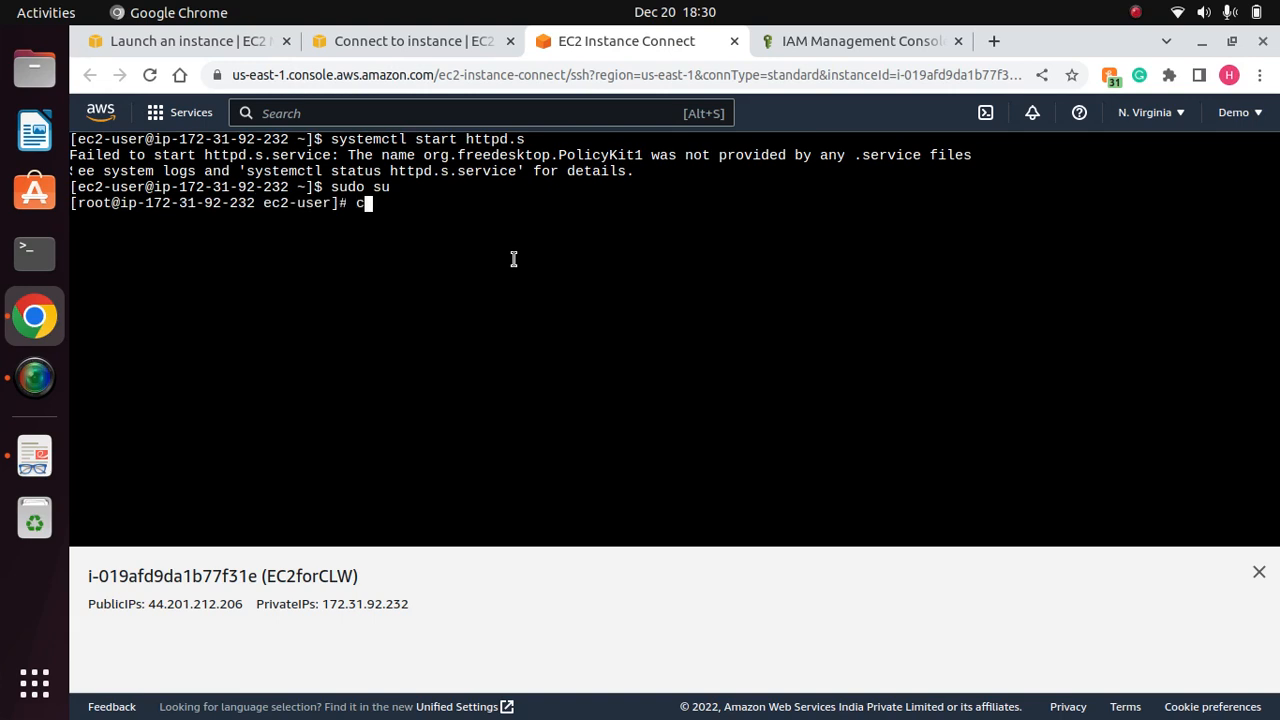
{"action": "key", "text": "Return"}
Step: Start the Apache service as root with systemctl start httpd
{"action": "type", "text": "s"}
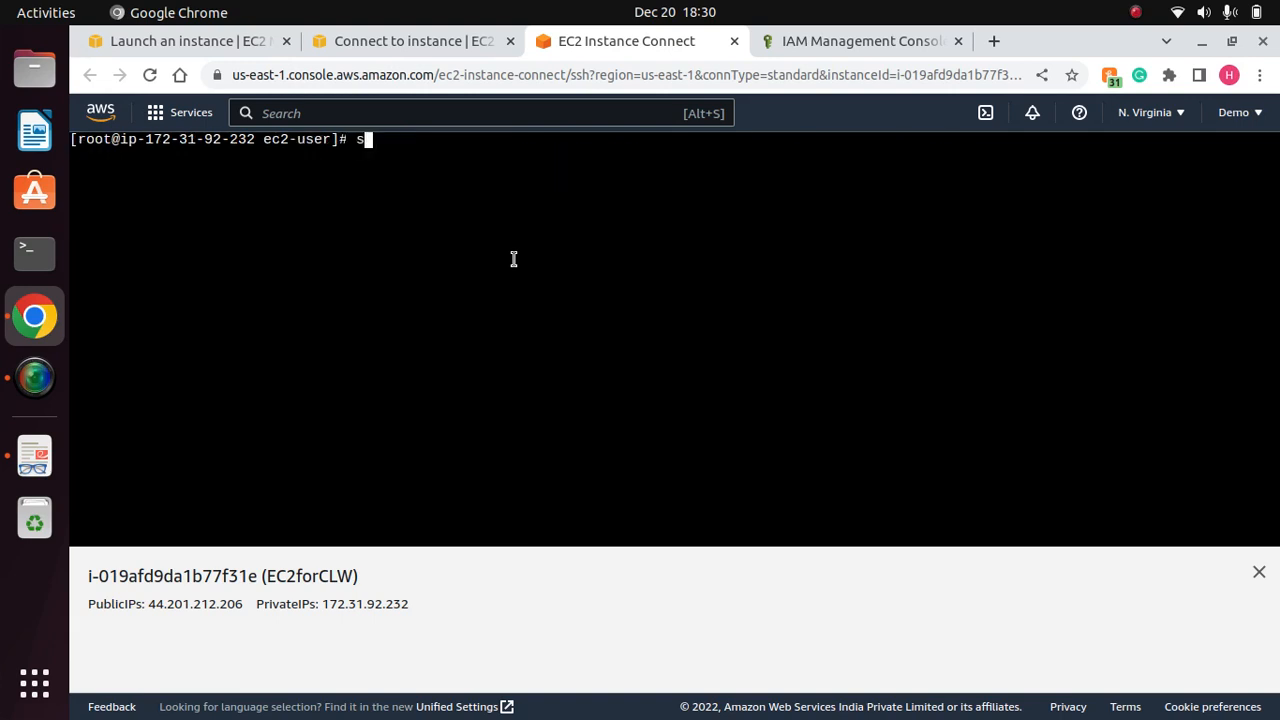
{"action": "type", "text": "ystemctl start httpd"}
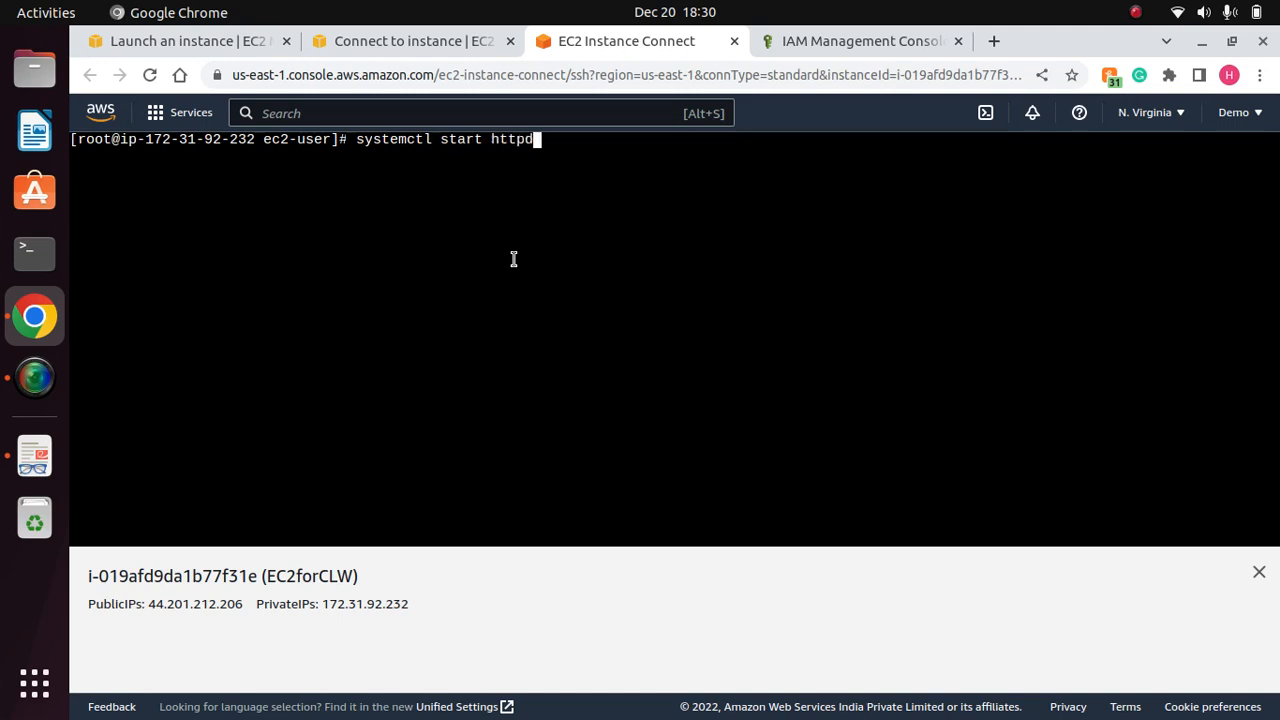
{"action": "key", "text": "Return"}
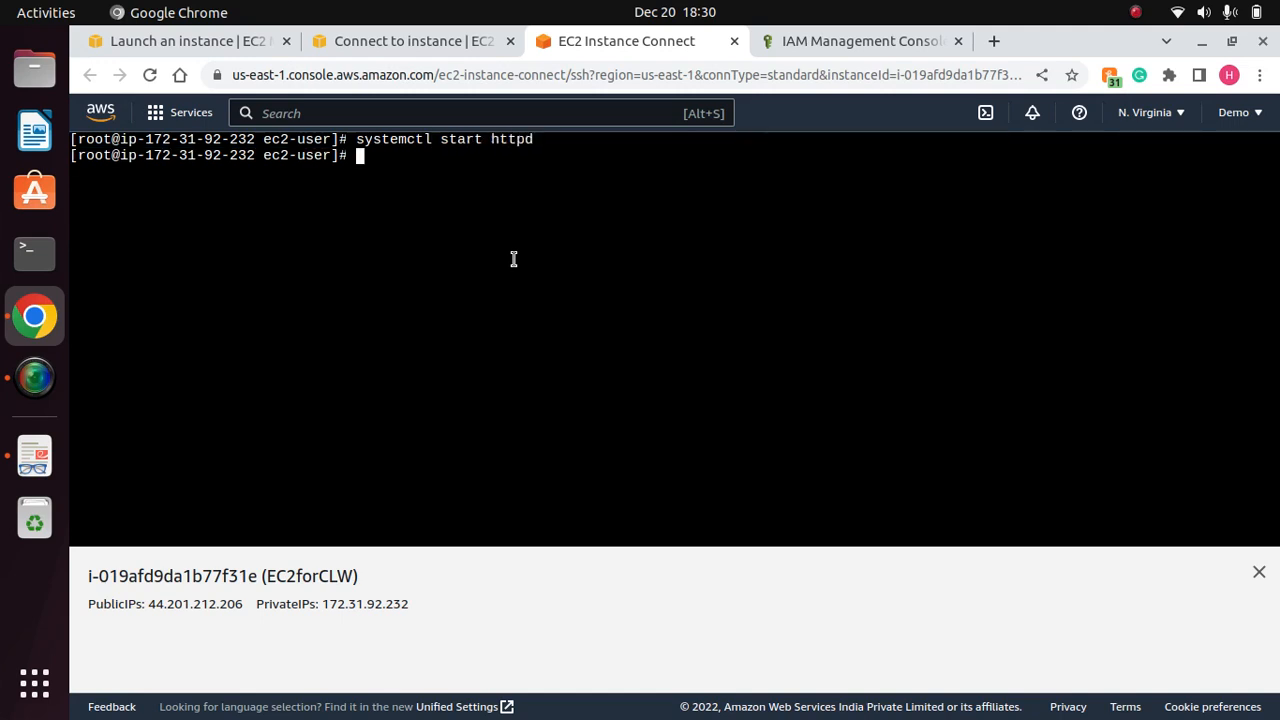
Step: Enable the httpd service at boot with systemctl enable httpd and clear the terminal
{"action": "key", "text": "Up"}
{"action": "key", "text": "Left"}
{"action": "key", "text": "Left"}
{"action": "key", "text": "Left"}
{"action": "key", "text": "Left"}
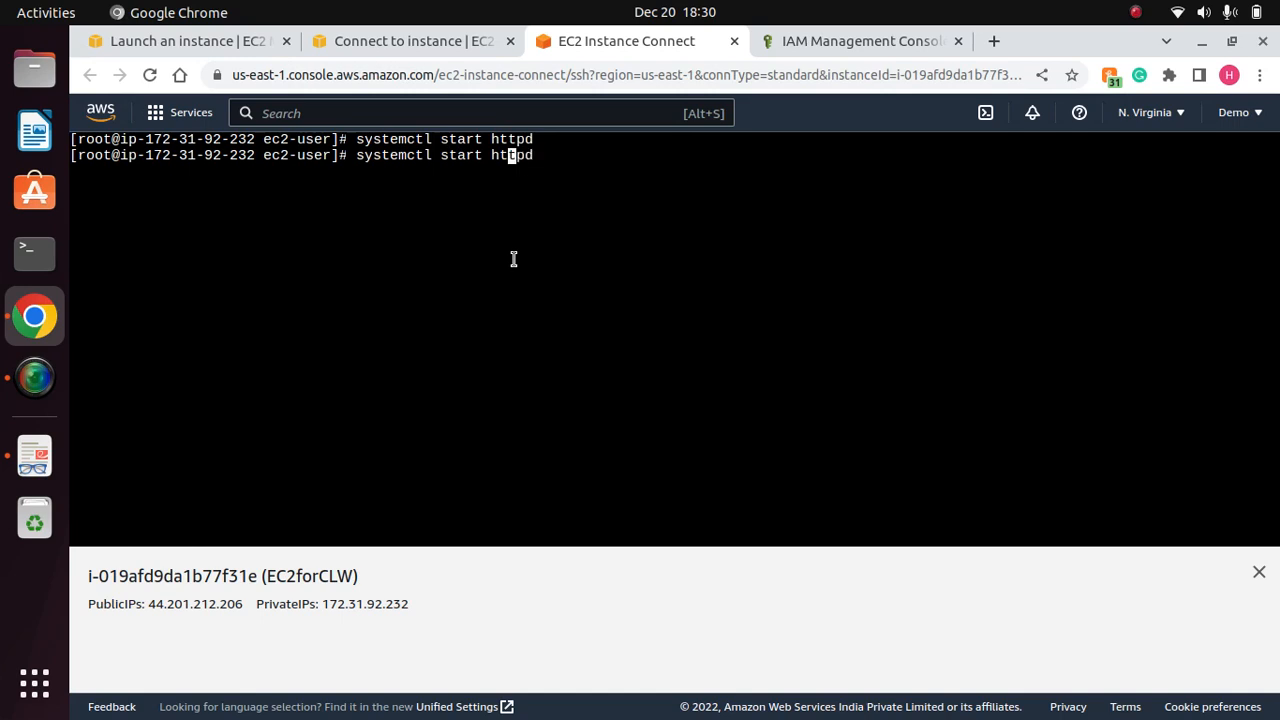
{"action": "key", "text": "Left"}
{"action": "key", "text": "Left"}
{"action": "key", "text": "BackSpace"}
{"action": "key", "text": "BackSpace"}
{"action": "key", "text": "BackSpace"}
{"action": "key", "text": "BackSpace"}
{"action": "key", "text": "BackSpace"}
{"action": "type", "text": "enav"}
{"action": "key", "text": "BackSpace"}
{"action": "type", "text": "ble"}
{"action": "key", "text": "Return"}
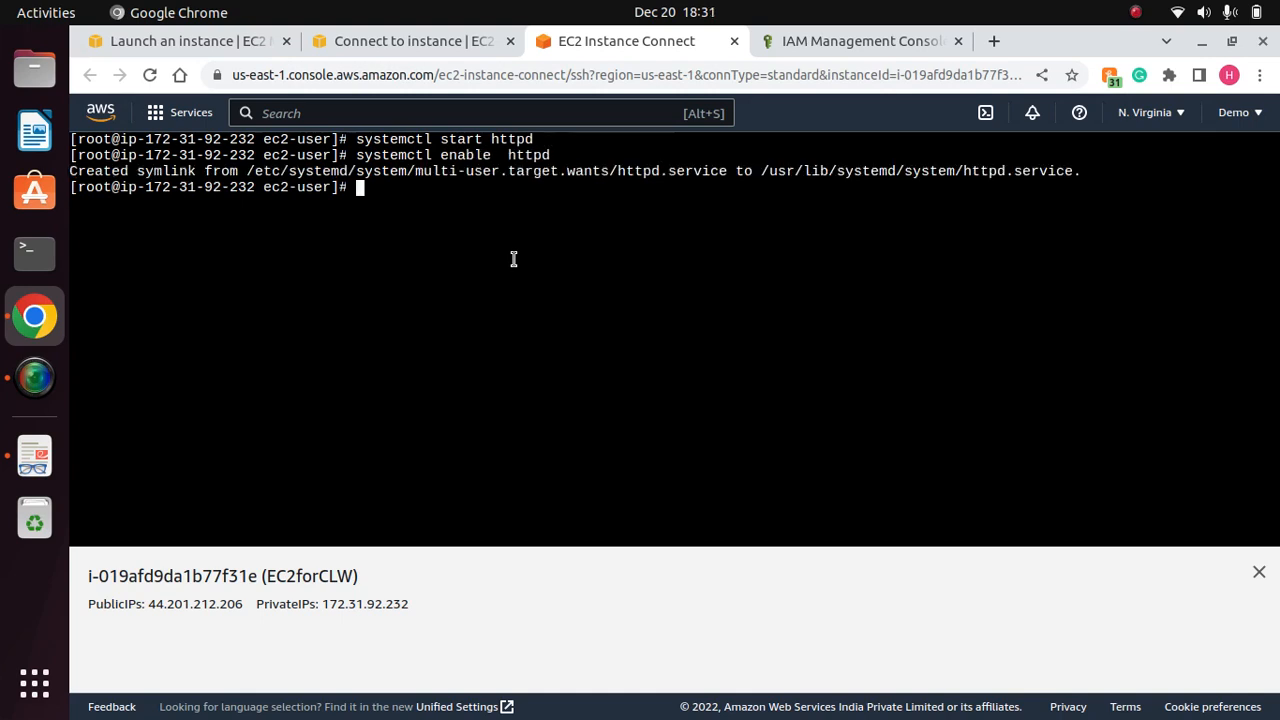
{"action": "type", "text": "clear"}
{"action": "key", "text": "Return"}
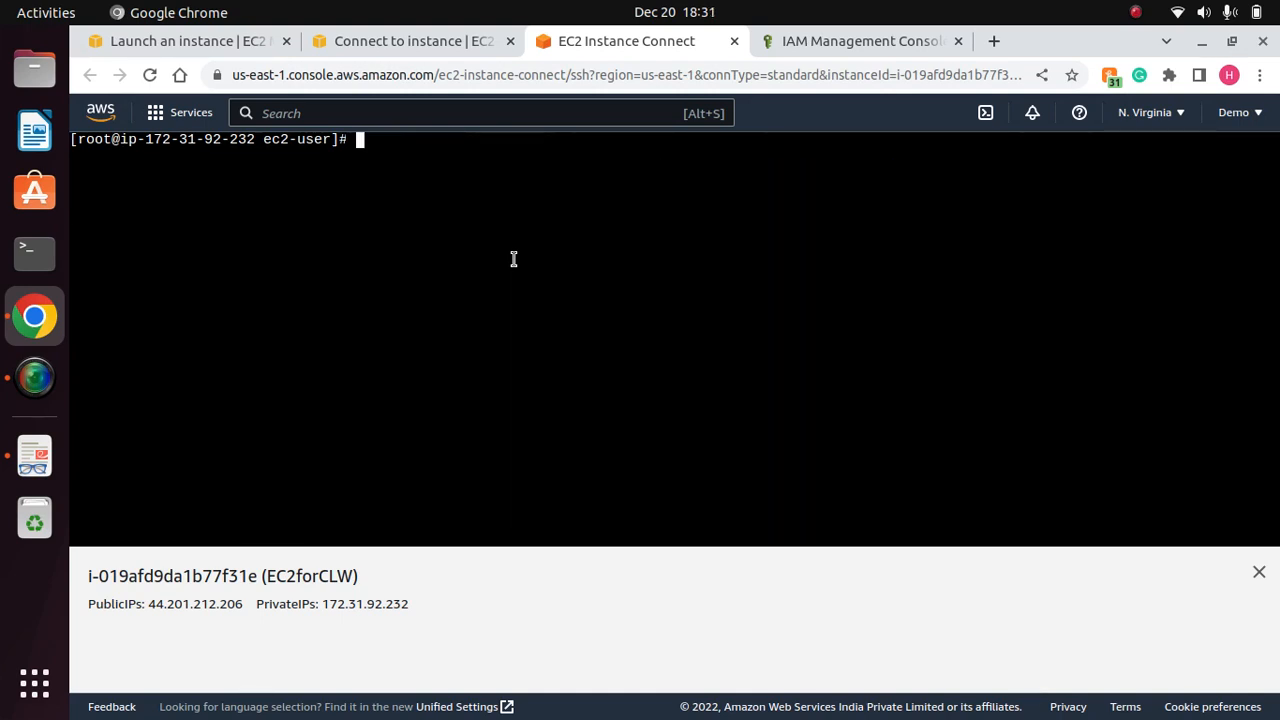
Step: Check the web server's state with systemctl status httpd, then clear the terminal
{"action": "key", "text": "Up"}
{"action": "key", "text": "Up"}
{"action": "key", "text": "Up"}
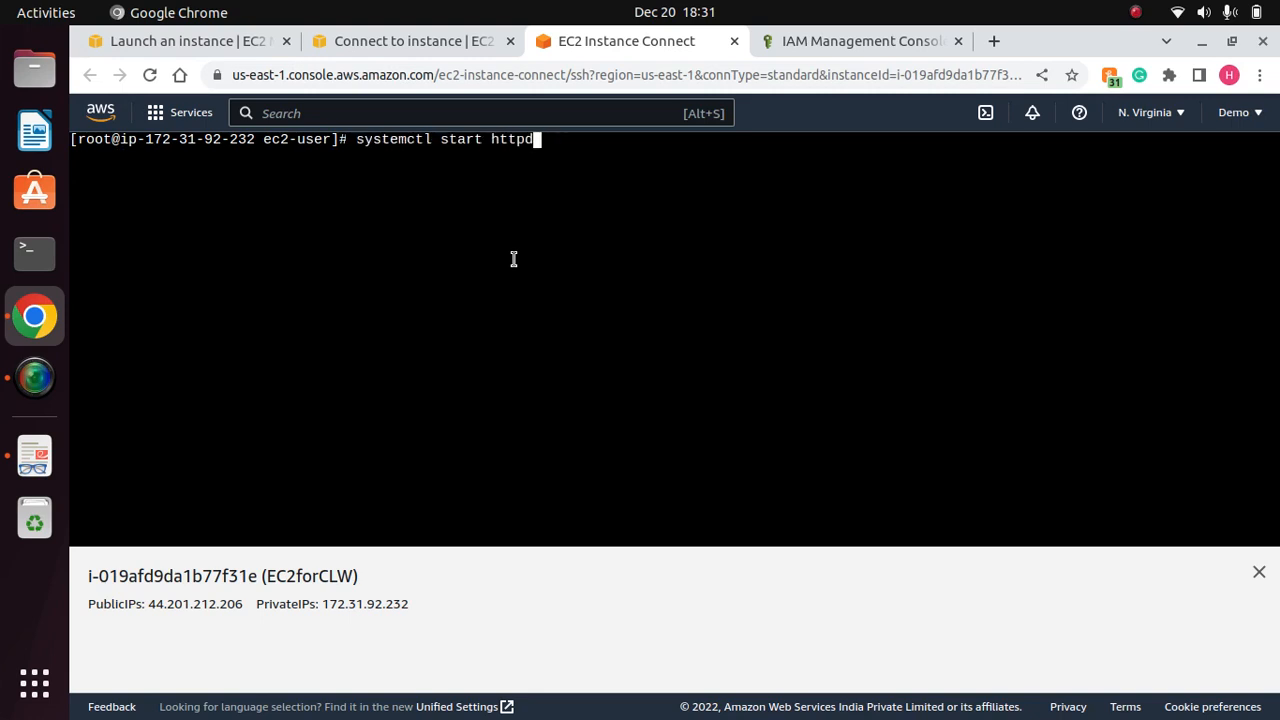
{"action": "key", "text": "Left"}
{"action": "key", "text": "Left"}
{"action": "key", "text": "Left"}
{"action": "key", "text": "Left"}
{"action": "key", "text": "Left"}
{"action": "key", "text": "Left"}
{"action": "key", "text": "BackSpace"}
{"action": "key", "text": "BackSpace"}
{"action": "key", "text": "BackSpace"}
{"action": "type", "text": "atus"}
{"action": "key", "text": "Return"}
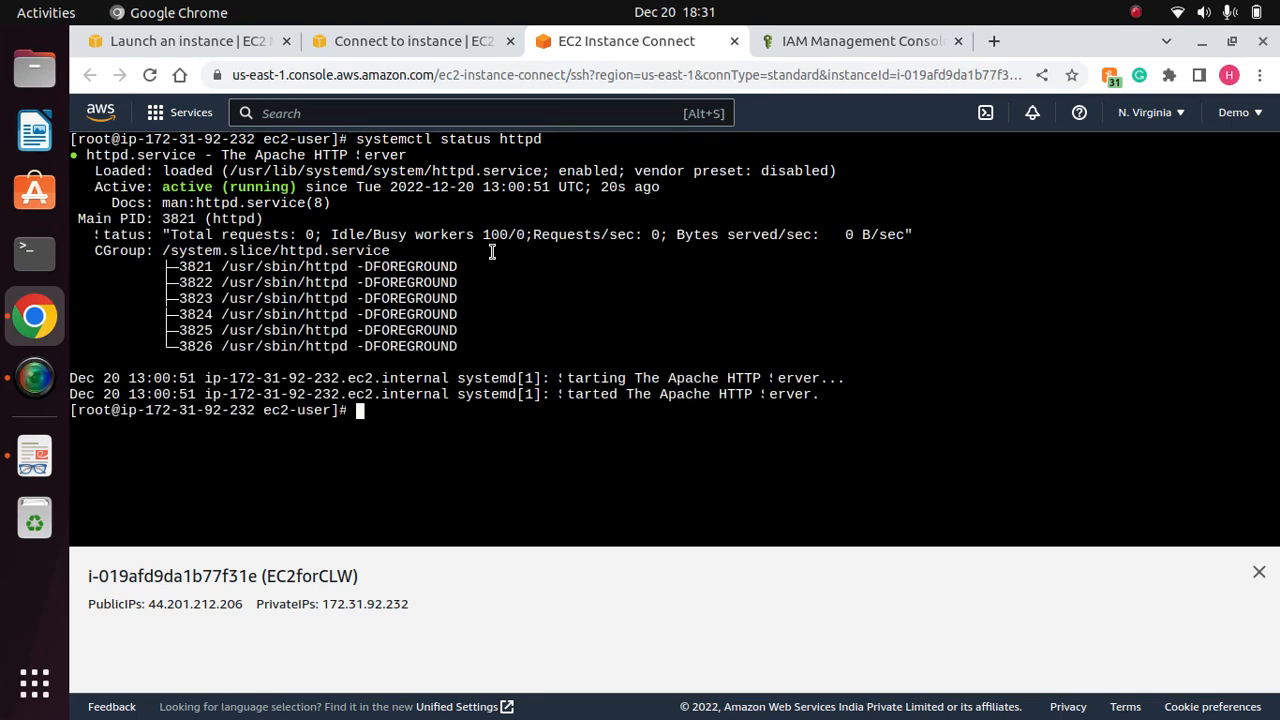
{"action": "type", "text": "clear"}
{"action": "key", "text": "Return"}
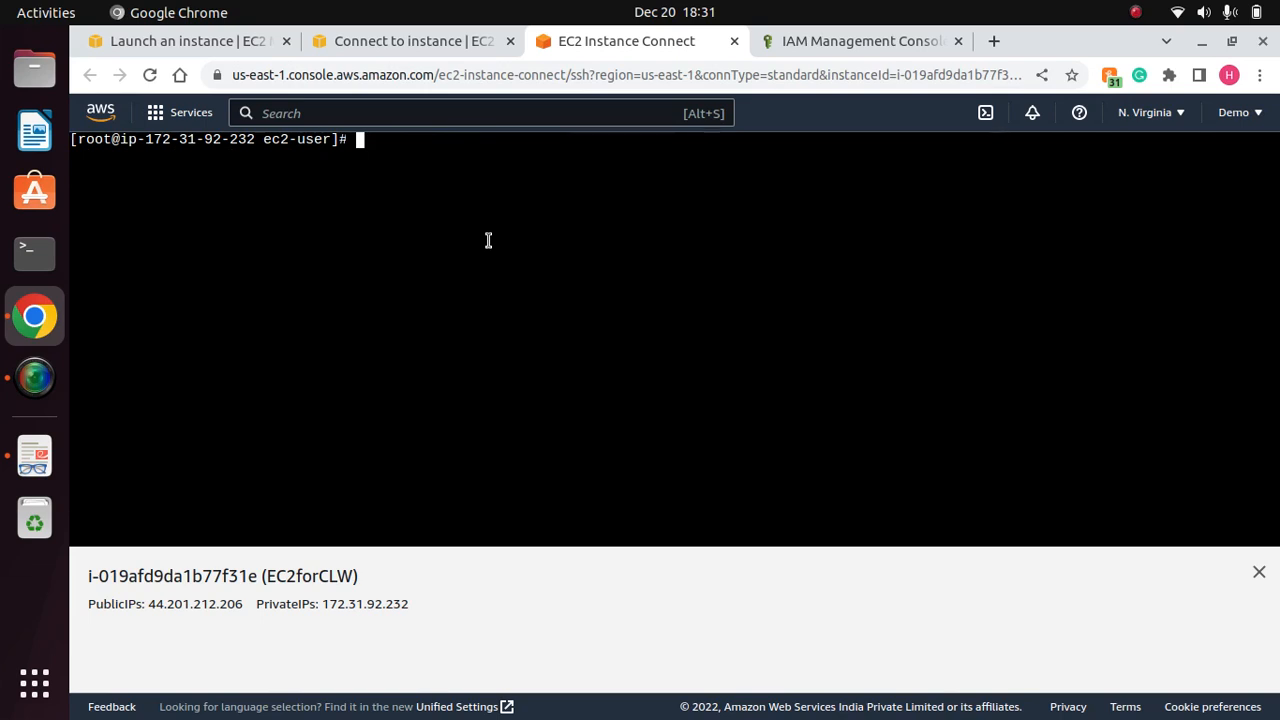
Step: Run echo "Hi Friends, this is working !!" > /var/www/html/index.html to write the web server's index page
{"action": "type", "text": "ec"}
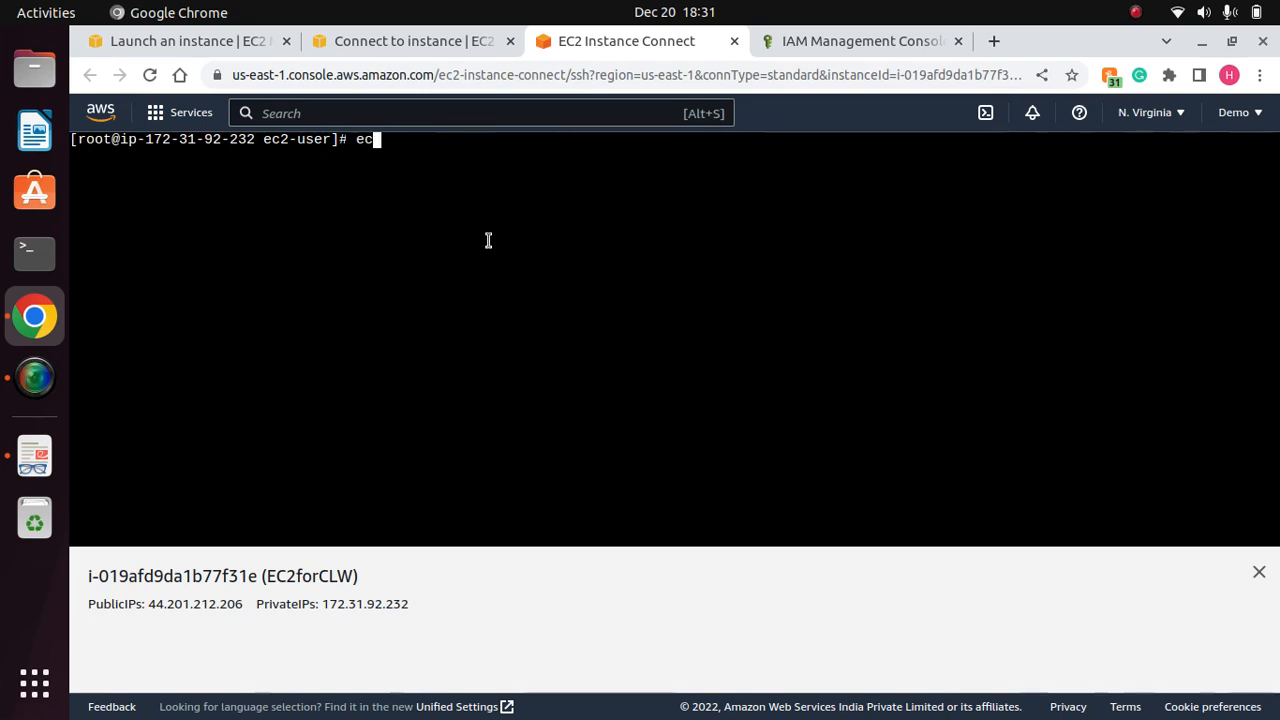
{"action": "type", "text": "ho \""}
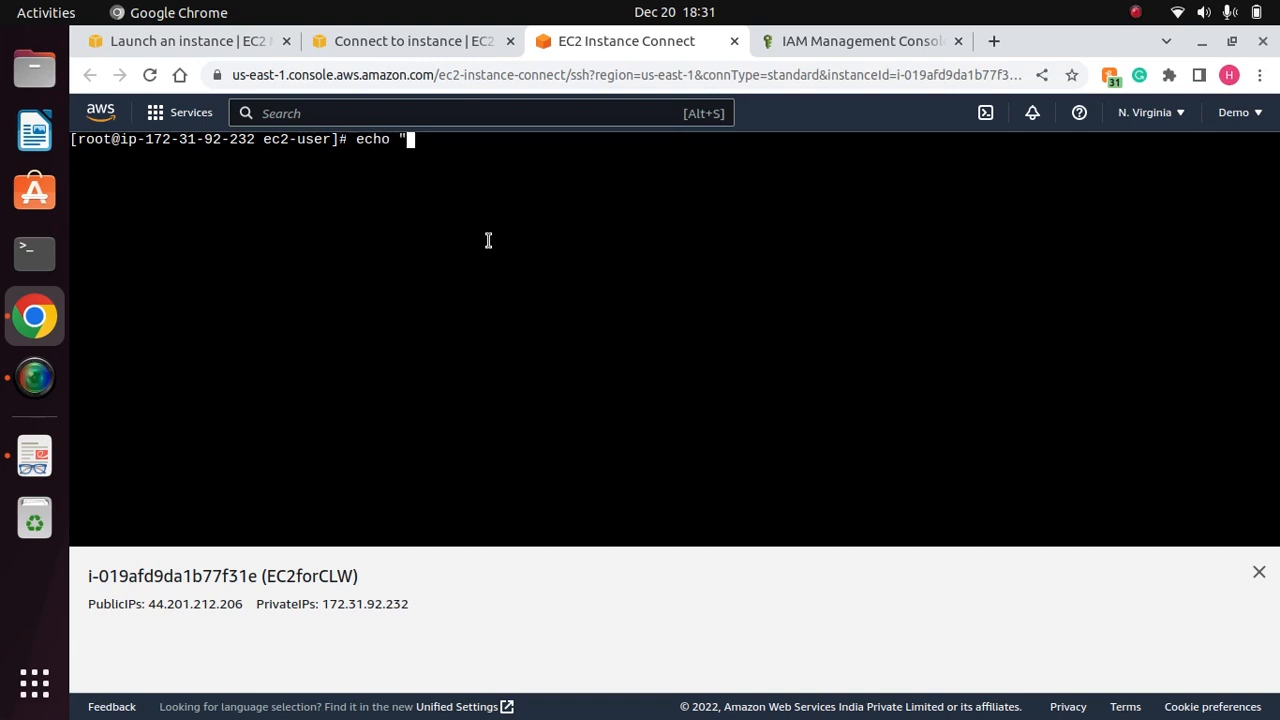
{"action": "type", "text": "Hi Frieds"}
{"action": "key", "text": "BackSpace"}
{"action": "key", "text": "BackSpace"}
{"action": "type", "text": "nds, this is worki"}
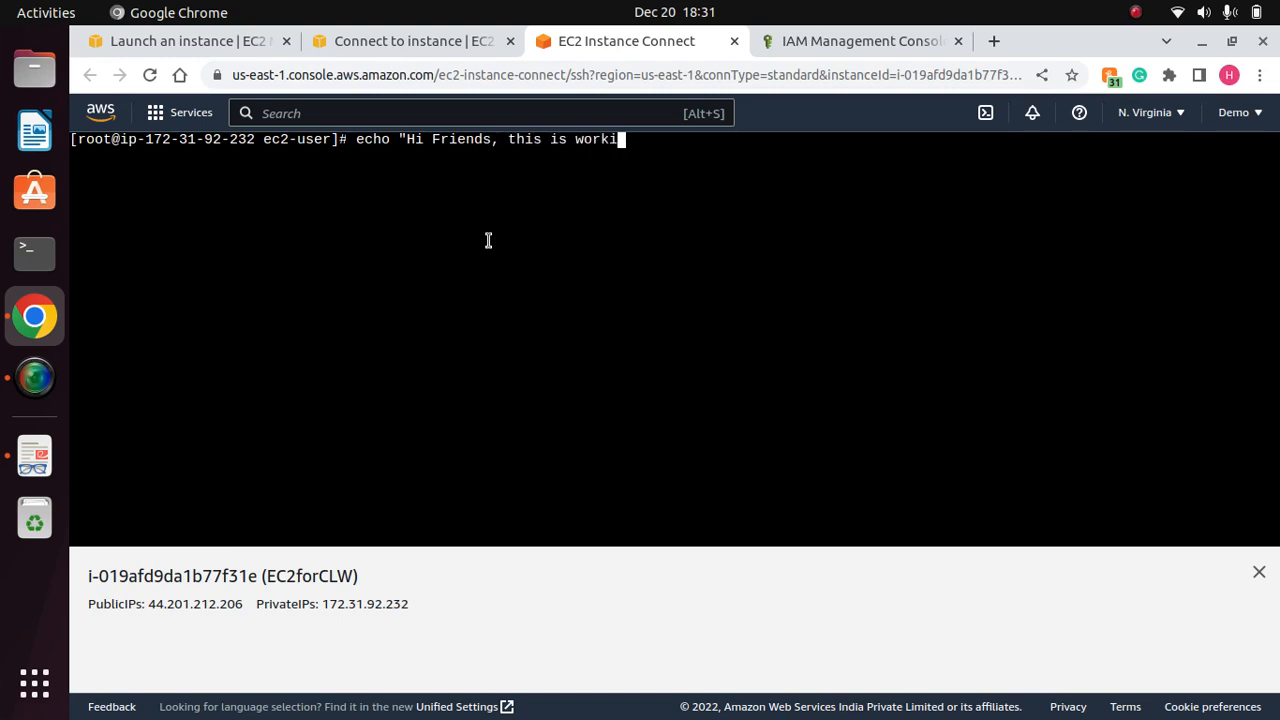
{"action": "type", "text": "ng !!"}
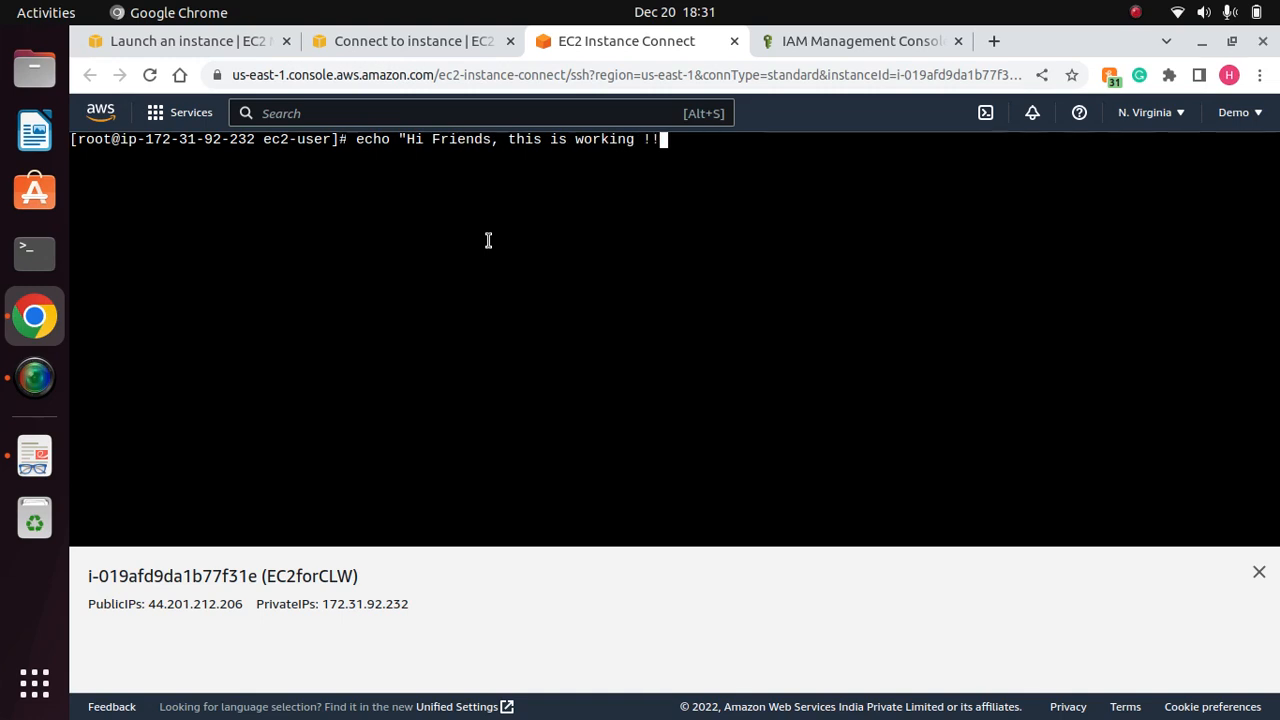
{"action": "type", "text": "\""}
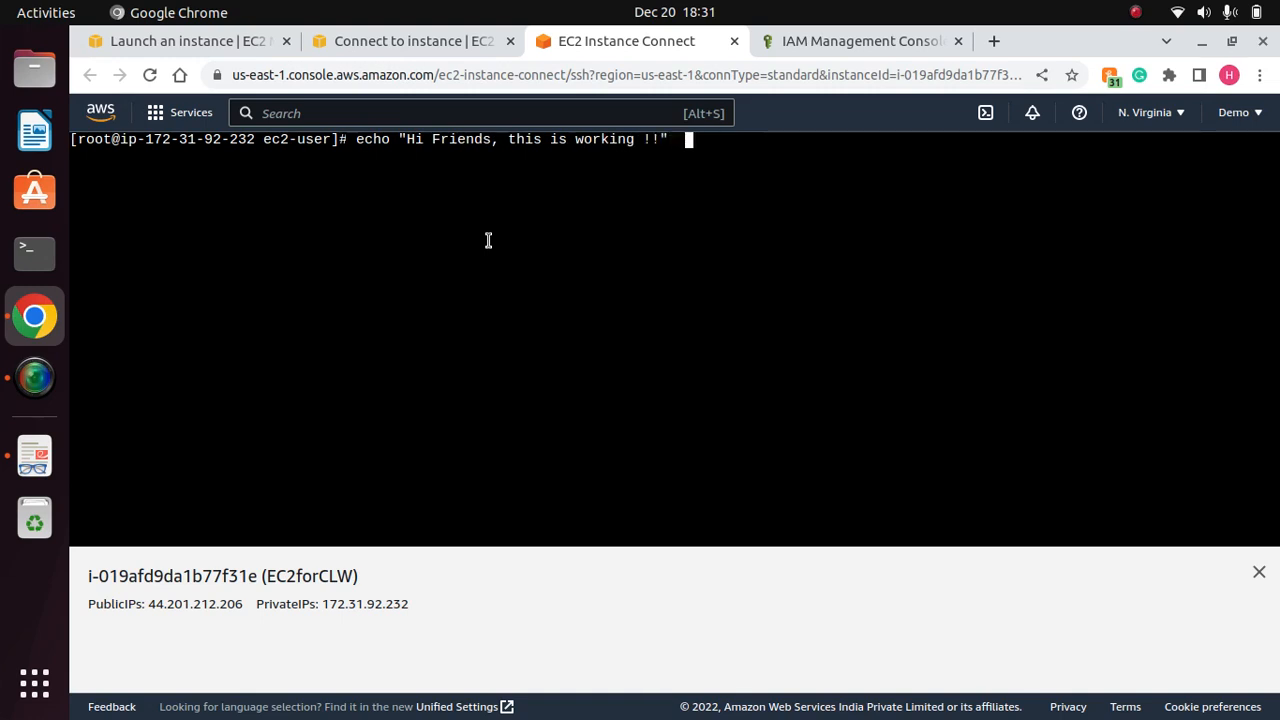
{"action": "key", "text": "BackSpace"}
{"action": "type", "text": ">"}
{"action": "type", "text": "/var/www/"}
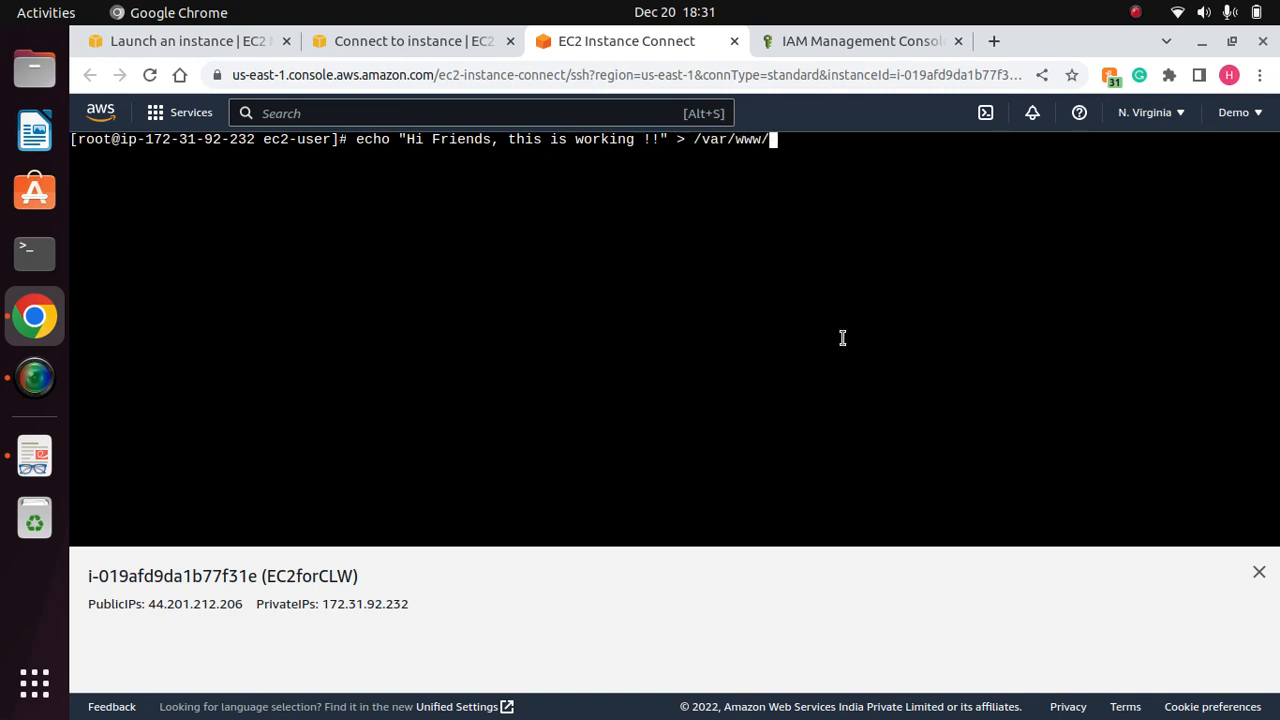
{"action": "type", "text": "html/index"}
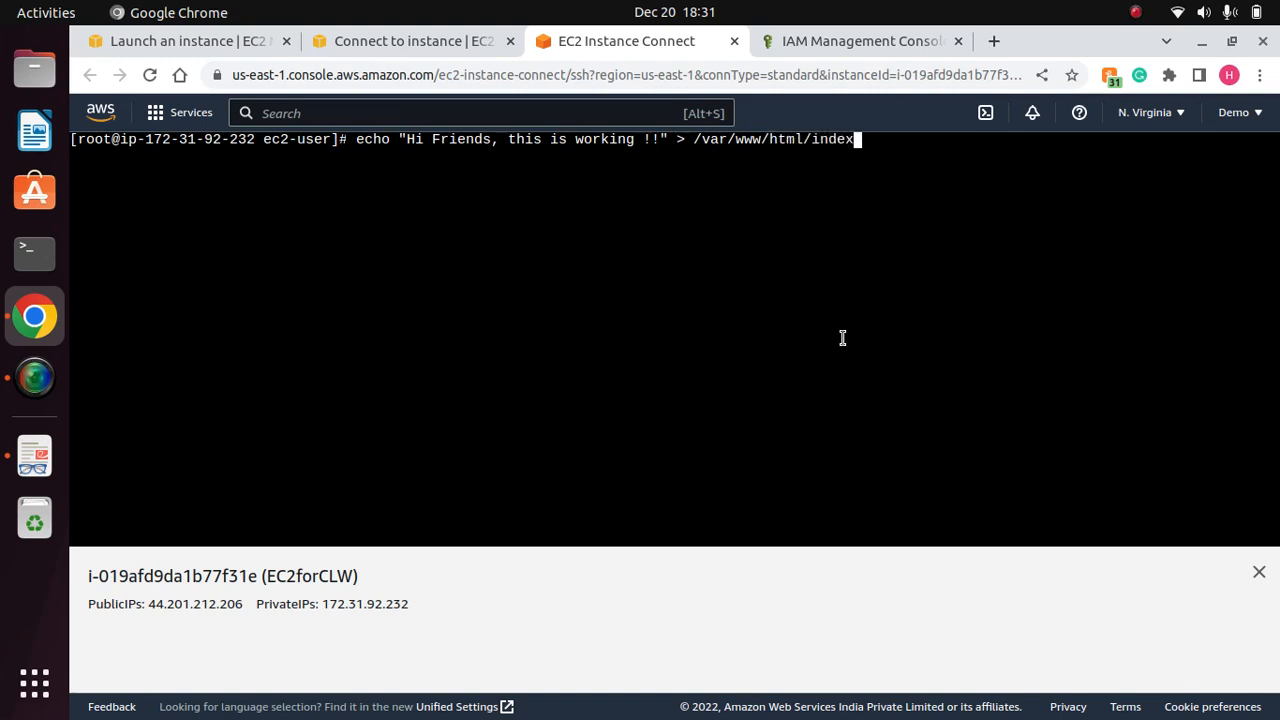
{"action": "type", "text": ".html"}
{"action": "key", "text": "Return"}
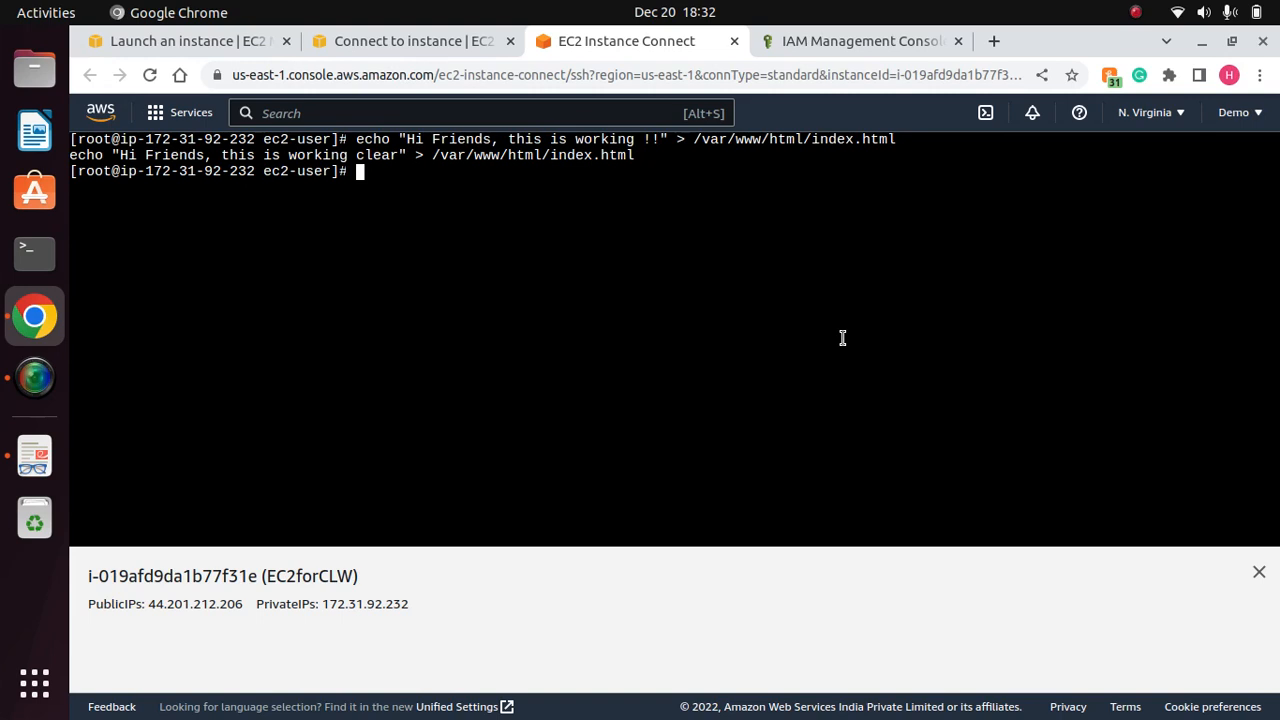
Step: Edit the recalled echo command into cat /var/www/html/index.html and run it to print the index page
{"action": "key", "text": "Up"}
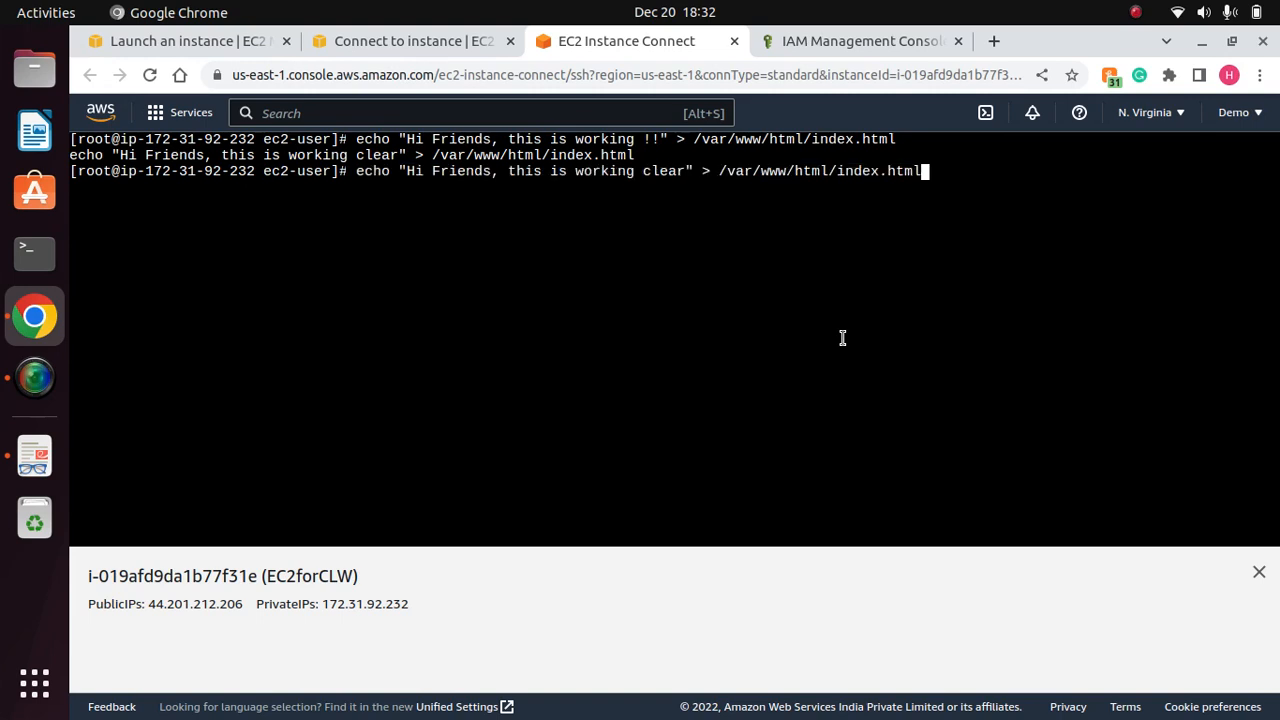
{"action": "key", "text": "Left"}
{"action": "key", "text": "Left"}
{"action": "key", "text": "Left"}
{"action": "key", "text": "Left"}
{"action": "key", "text": "Left"}
{"action": "key", "text": "Left"}
{"action": "key", "text": "Left"}
{"action": "key", "text": "Left"}
{"action": "key", "text": "Left"}
{"action": "key", "text": "Left"}
{"action": "key", "text": "Left"}
{"action": "key", "text": "Left"}
{"action": "key", "text": "Left"}
{"action": "key", "text": "Left"}
{"action": "key", "text": "Left"}
{"action": "key", "text": "Left"}
{"action": "key", "text": "Left"}
{"action": "key", "text": "Left"}
{"action": "key", "text": "Left"}
{"action": "key", "text": "Left"}
{"action": "key", "text": "Right"}
{"action": "key", "text": "Right"}
{"action": "key", "text": "BackSpace"}
{"action": "key", "text": "BackSpace"}
{"action": "key", "text": "BackSpace"}
{"action": "key", "text": "BackSpace"}
{"action": "key", "text": "BackSpace"}
{"action": "key", "text": "BackSpace"}
{"action": "key", "text": "BackSpace"}
{"action": "key", "text": "BackSpace"}
{"action": "key", "text": "BackSpace"}
{"action": "key", "text": "BackSpace"}
{"action": "key", "text": "BackSpace"}
{"action": "key", "text": "BackSpace"}
{"action": "key", "text": "BackSpace"}
{"action": "key", "text": "BackSpace"}
{"action": "key", "text": "BackSpace"}
{"action": "key", "text": "BackSpace"}
{"action": "key", "text": "BackSpace"}
{"action": "key", "text": "BackSpace"}
{"action": "key", "text": "BackSpace"}
{"action": "key", "text": "BackSpace"}
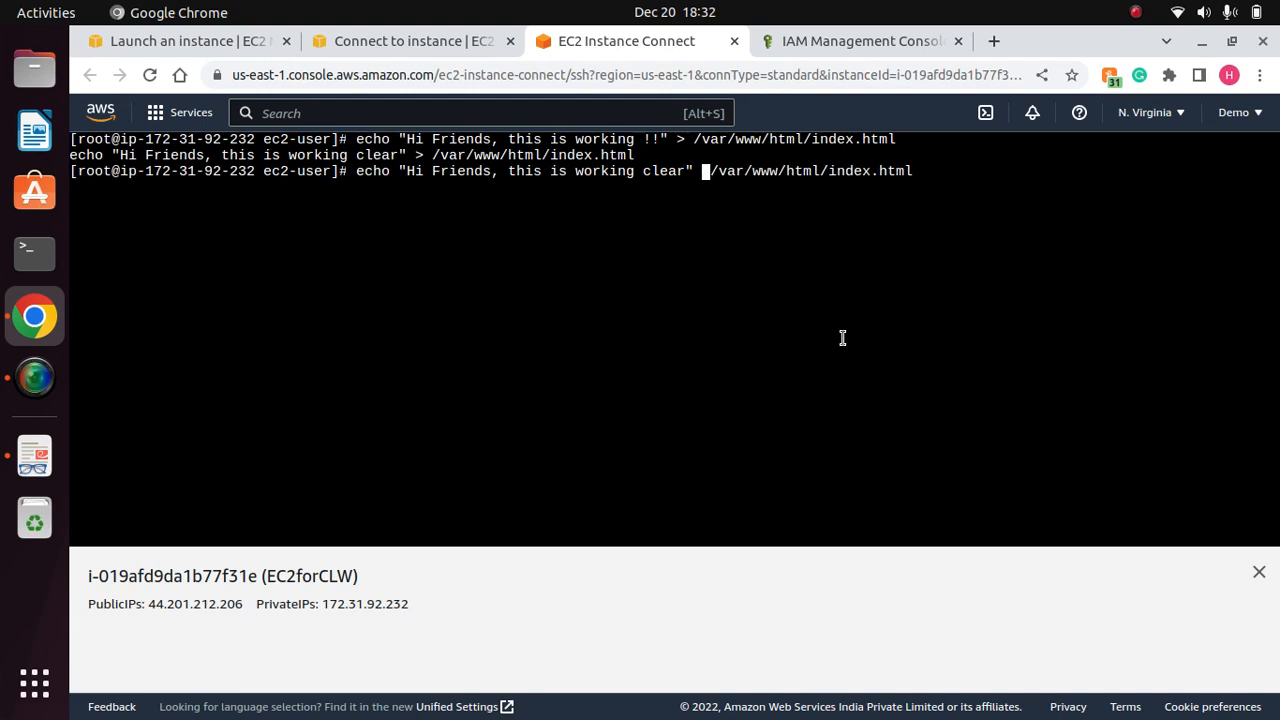
{"action": "key", "text": "BackSpace"}
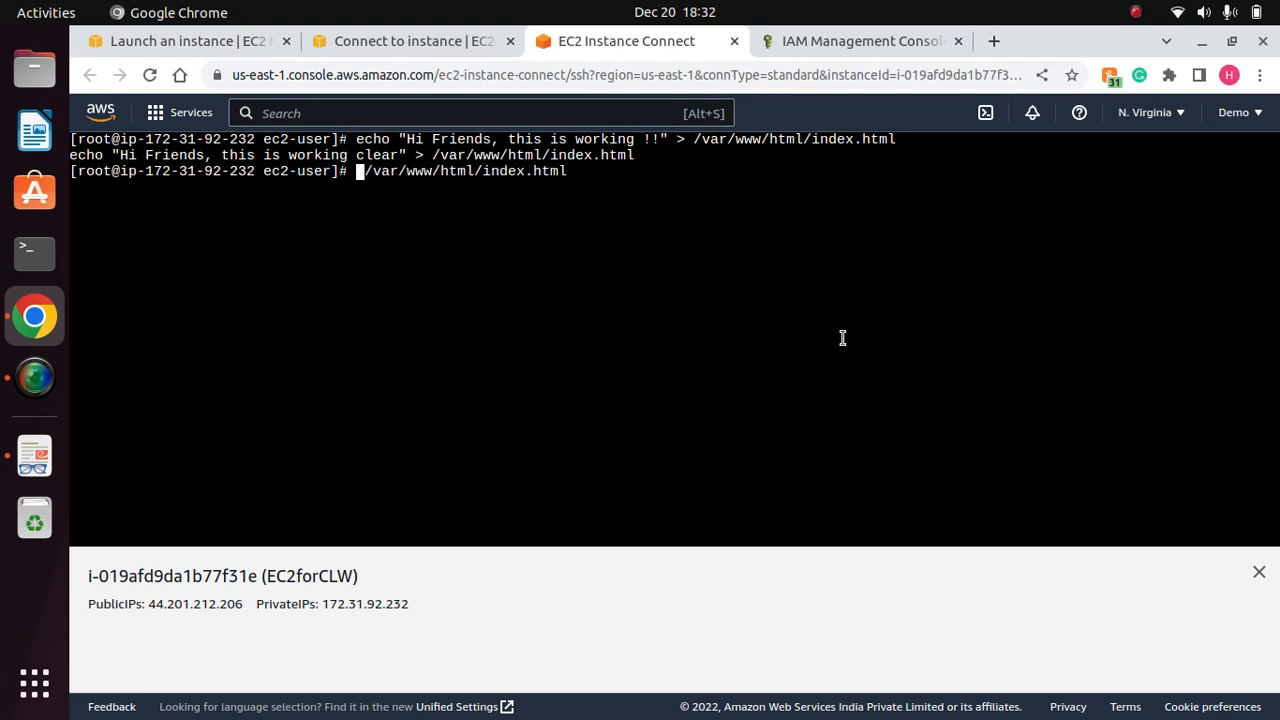
{"action": "type", "text": "cat"}
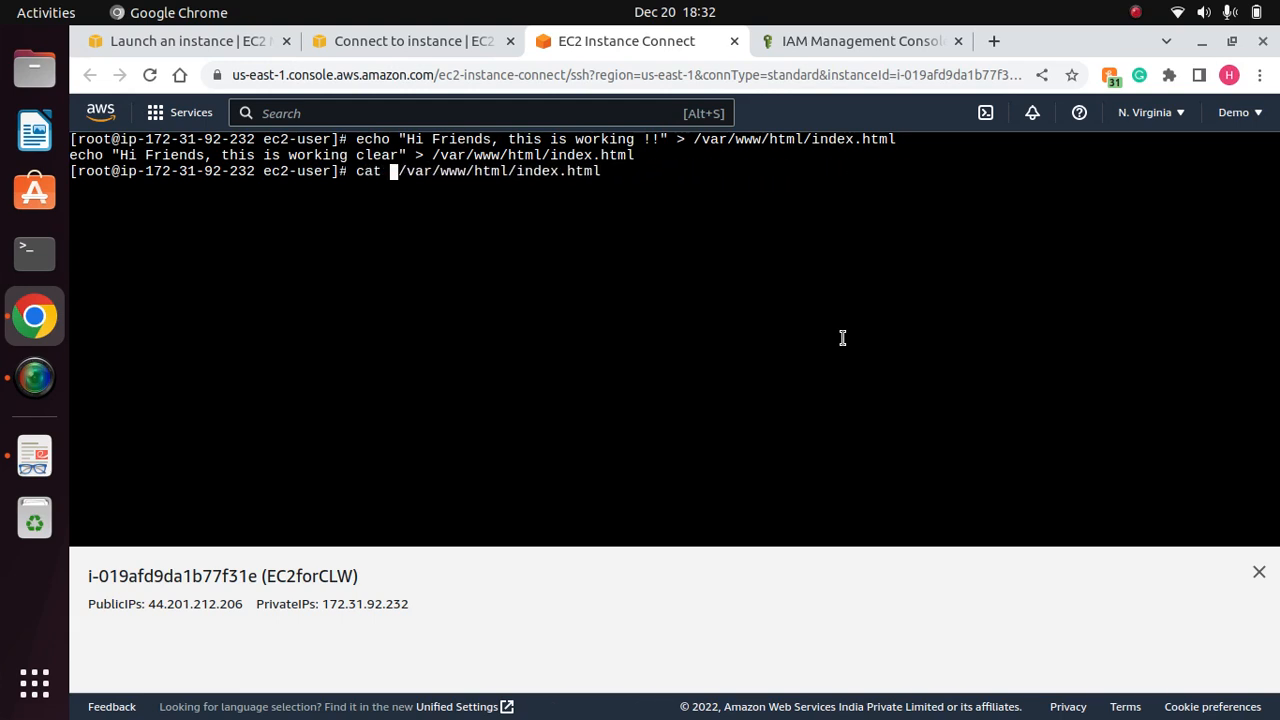
{"action": "key", "text": "Return"}
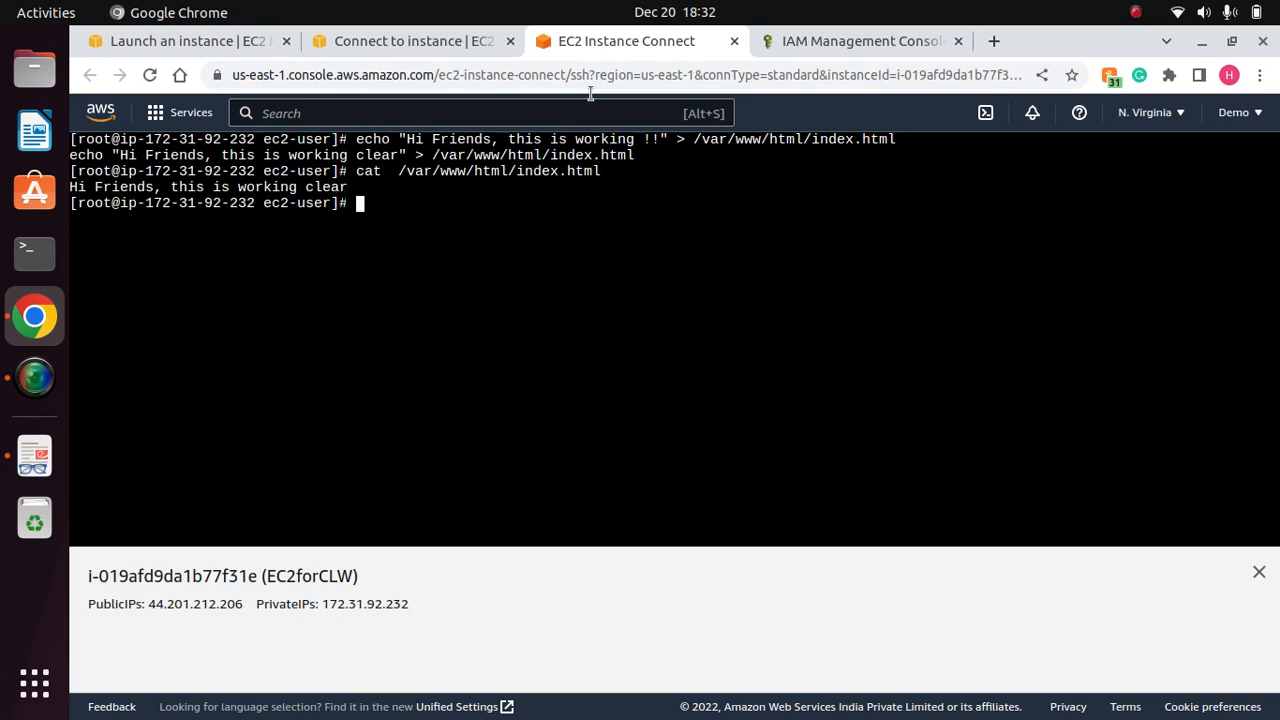
Step: Copy the EC2forCLW instance's public IP address and open it in a new browser tab to check the web page
{"action": "left_click", "coordinate": [420, 41]}
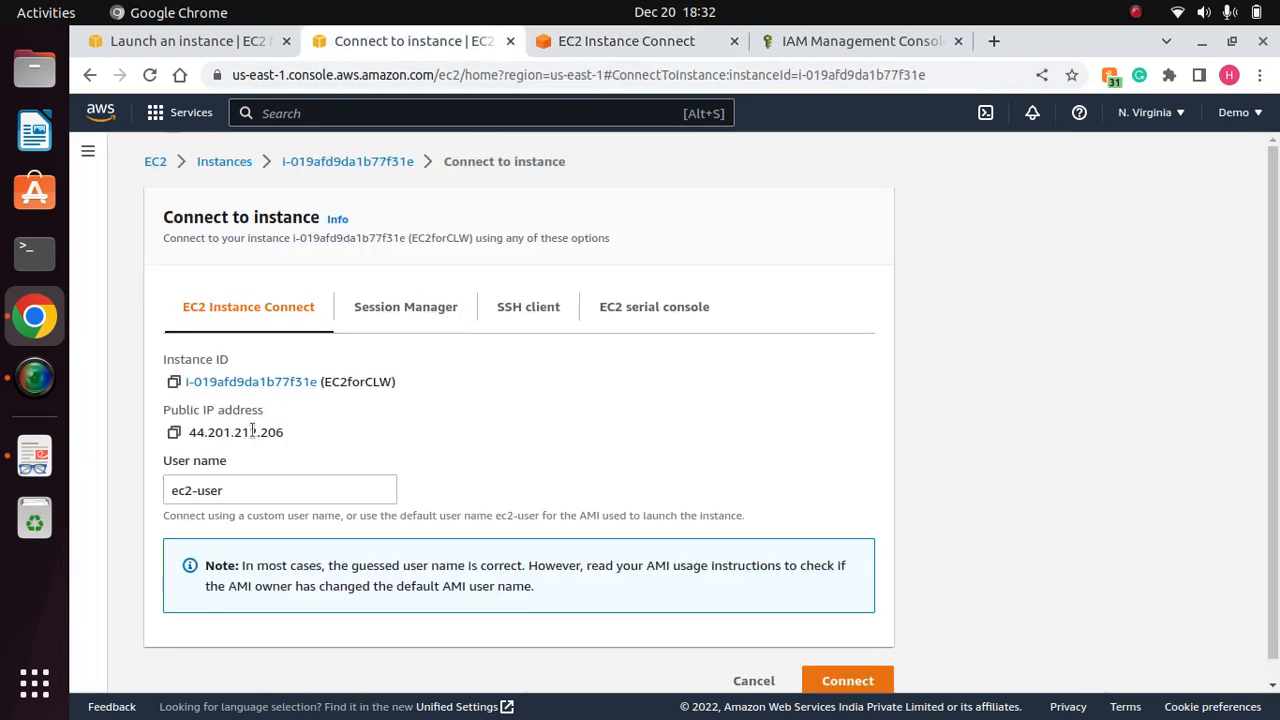
{"action": "left_click", "coordinate": [174, 432]}
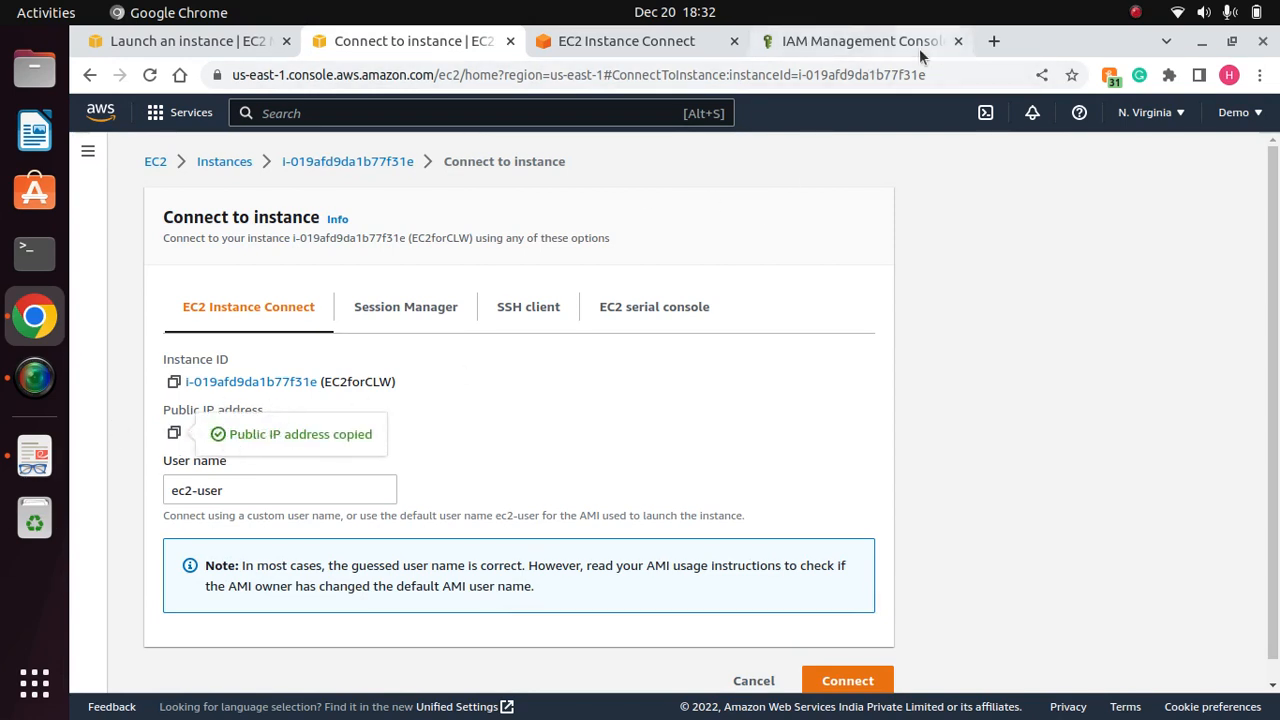
{"action": "left_click", "coordinate": [993, 41]}
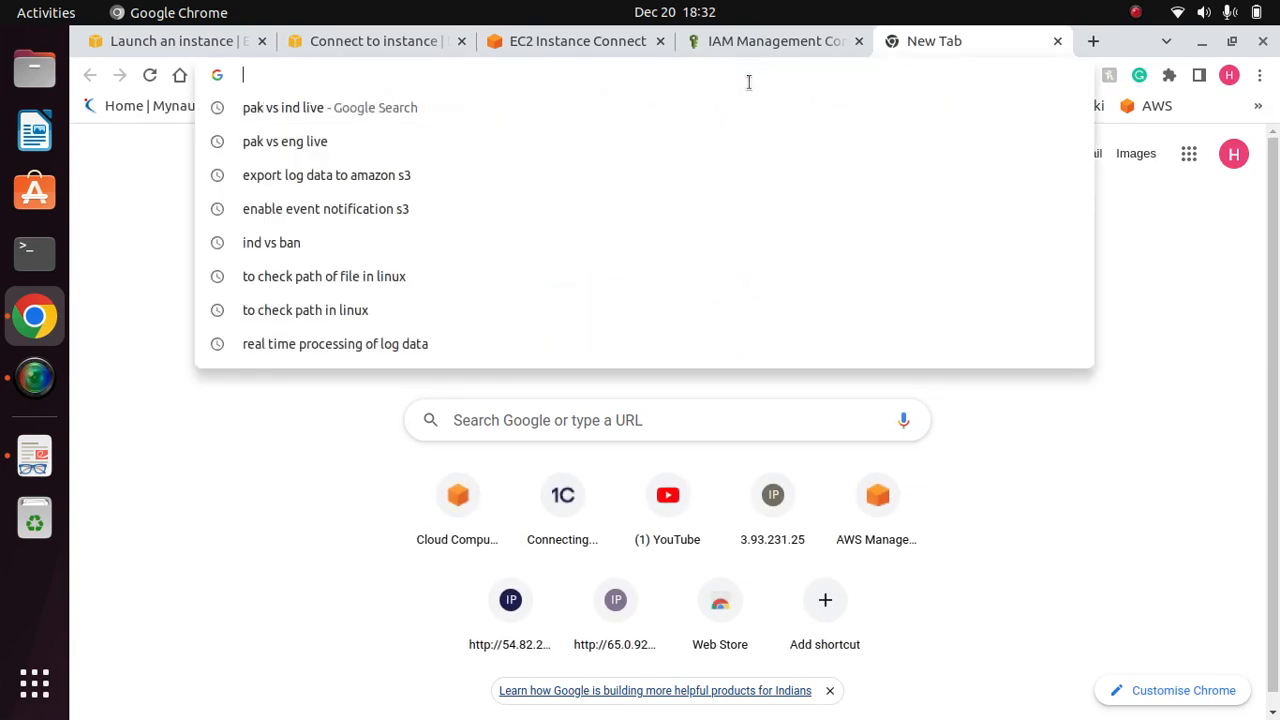
{"action": "key", "text": "ctrl+v"}
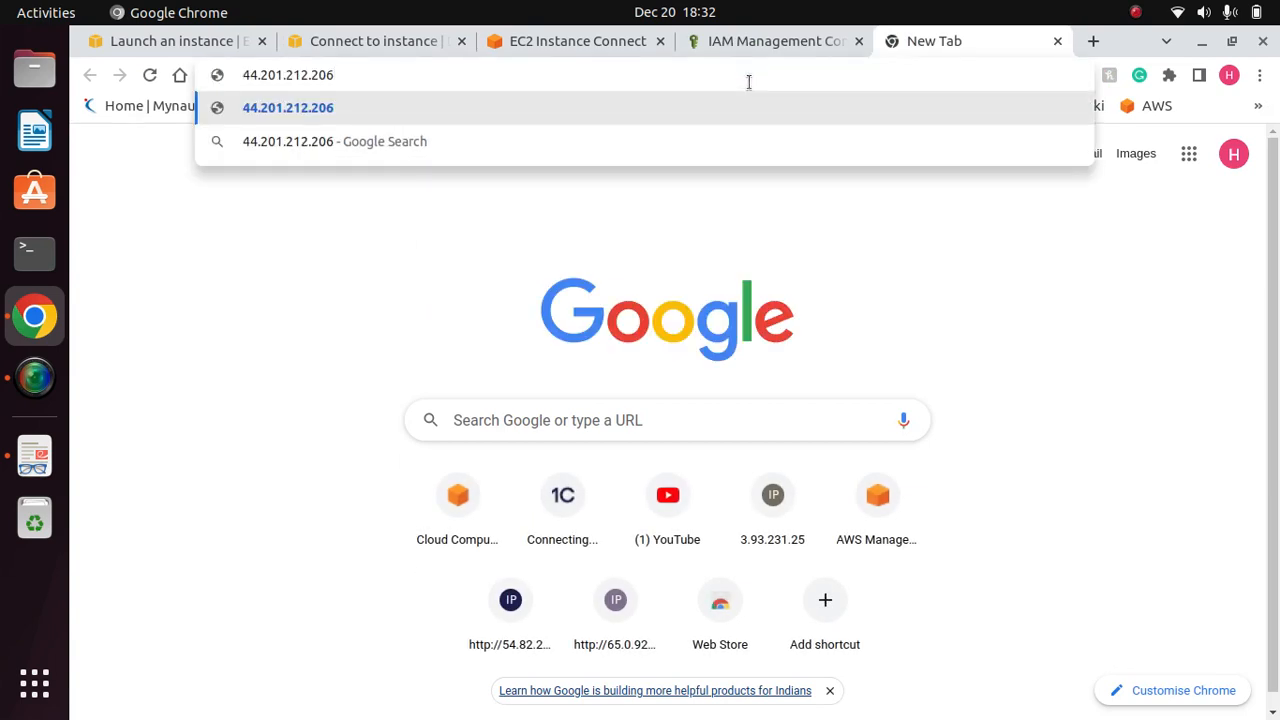
{"action": "key", "text": "Return"}
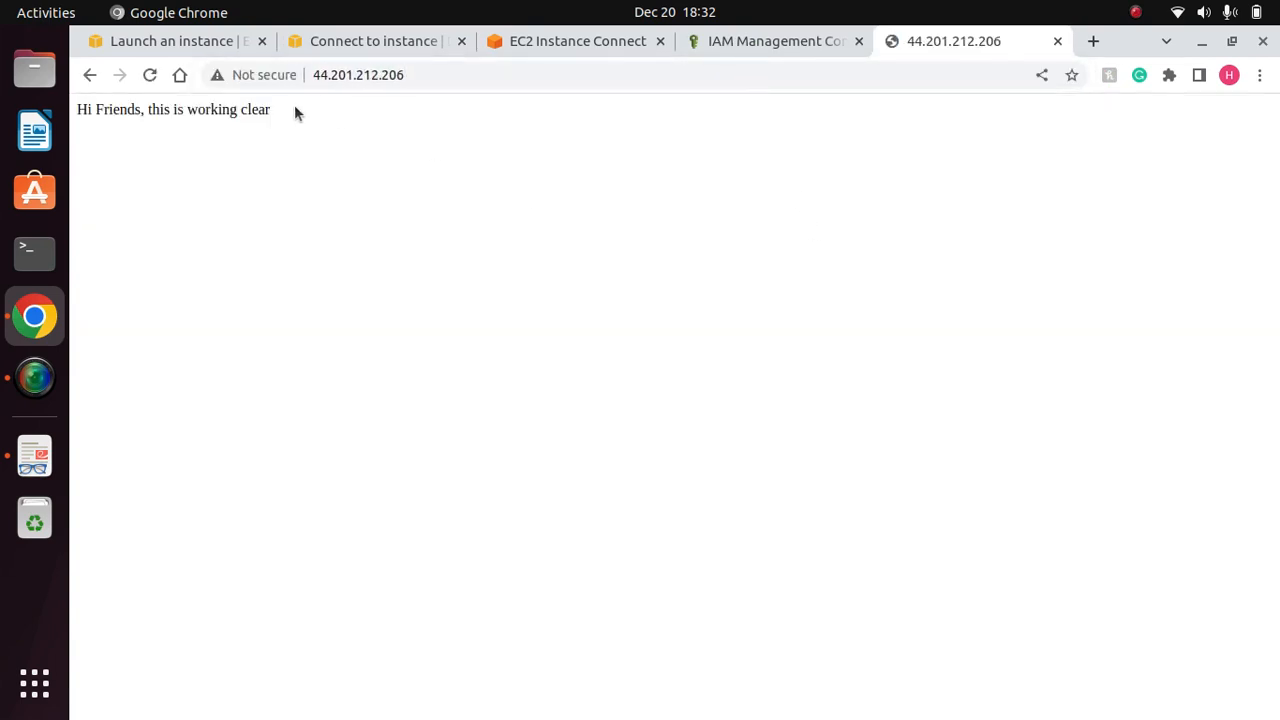
{"action": "left_click_drag", "start_coordinate": [294, 110], "coordinate": [71, 117]}
{"action": "left_click", "coordinate": [325, 143]}
Step: Return to the EC2 Instance Connect terminal and clear it
{"action": "left_click", "coordinate": [800, 41]}
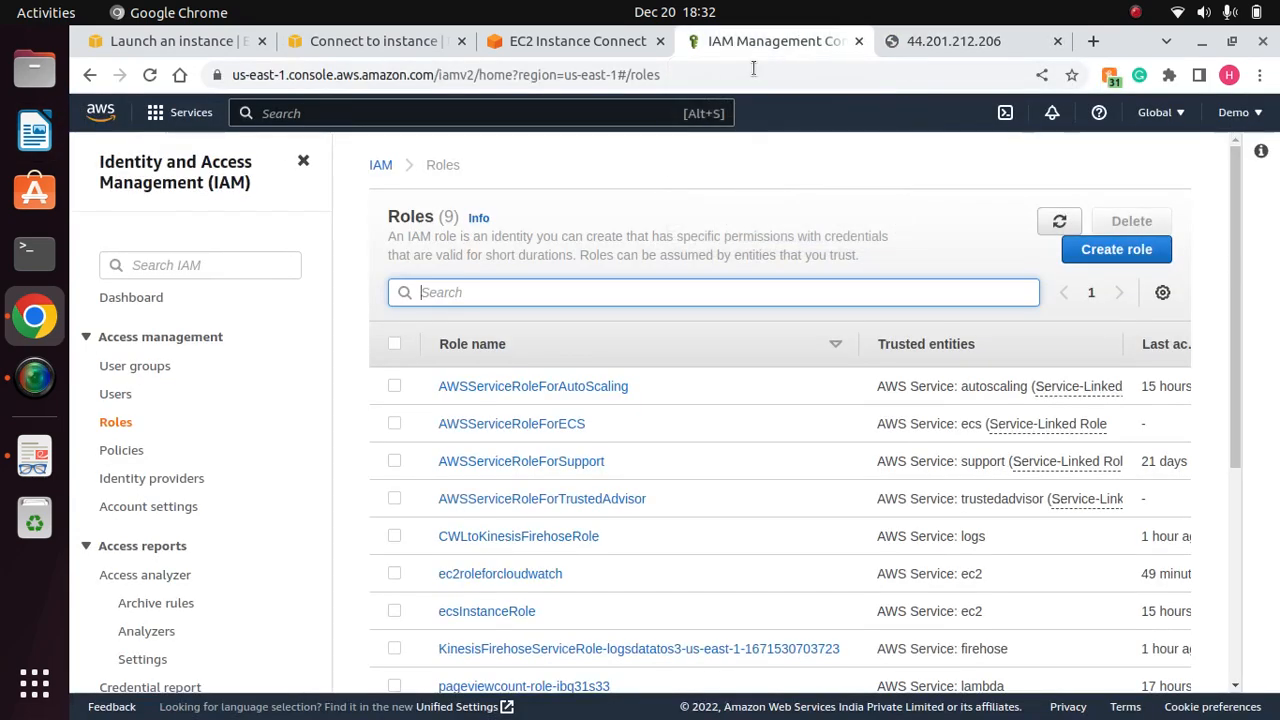
{"action": "left_click", "coordinate": [590, 41]}
{"action": "left_click", "coordinate": [498, 235]}
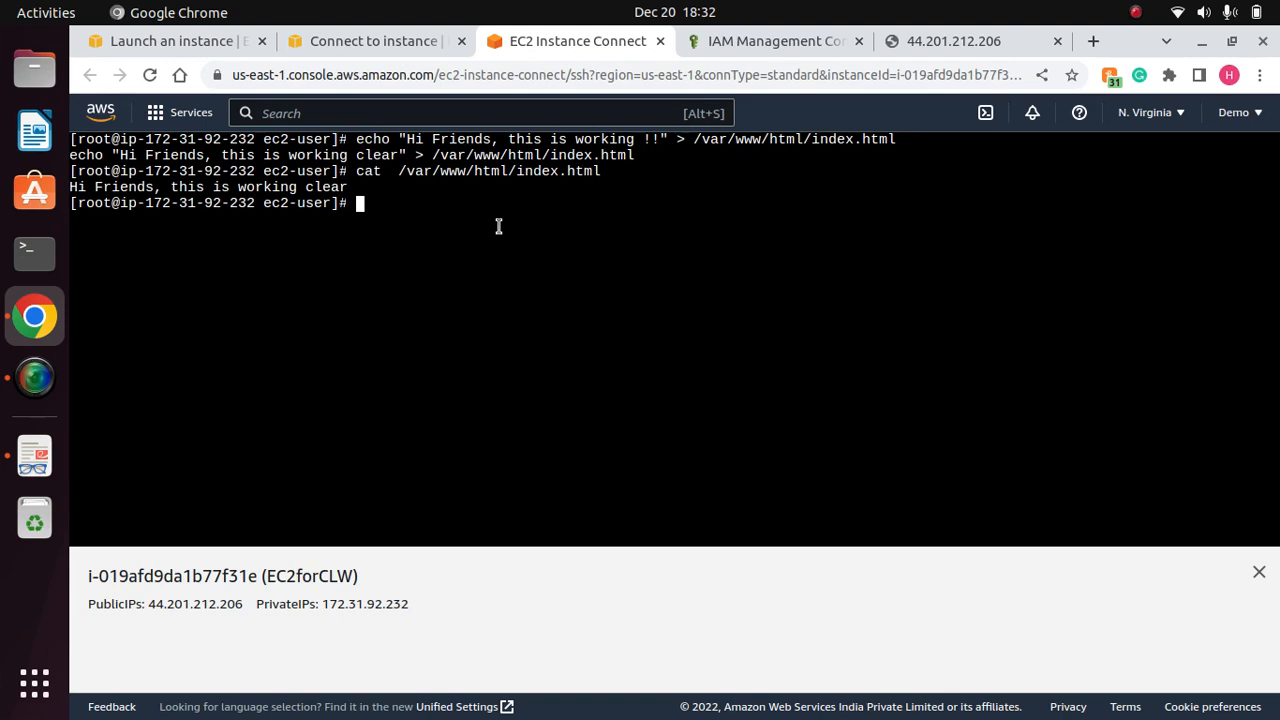
{"action": "type", "text": "clk"}
{"action": "key", "text": "BackSpace"}
{"action": "key", "text": "BackSpace"}
{"action": "key", "text": "BackSpace"}
{"action": "type", "text": "clear"}
{"action": "key", "text": "Return"}
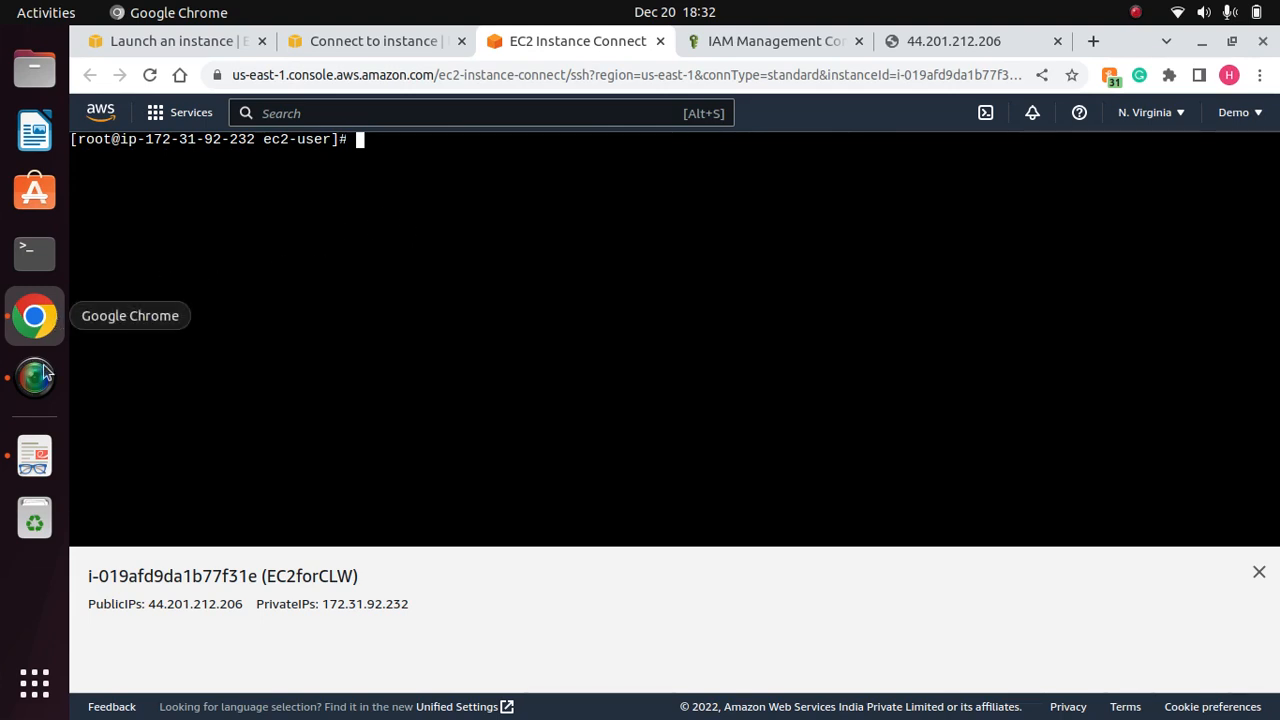
Step: Switch to Cloudwatch2.pdf in Document Viewer and review the httpd access and error log file paths on the Cloudwatch agent slide
{"action": "left_click", "coordinate": [40, 456]}
{"action": "scroll", "coordinate": [376, 368], "scroll_direction": "up", "scroll_amount": 2}
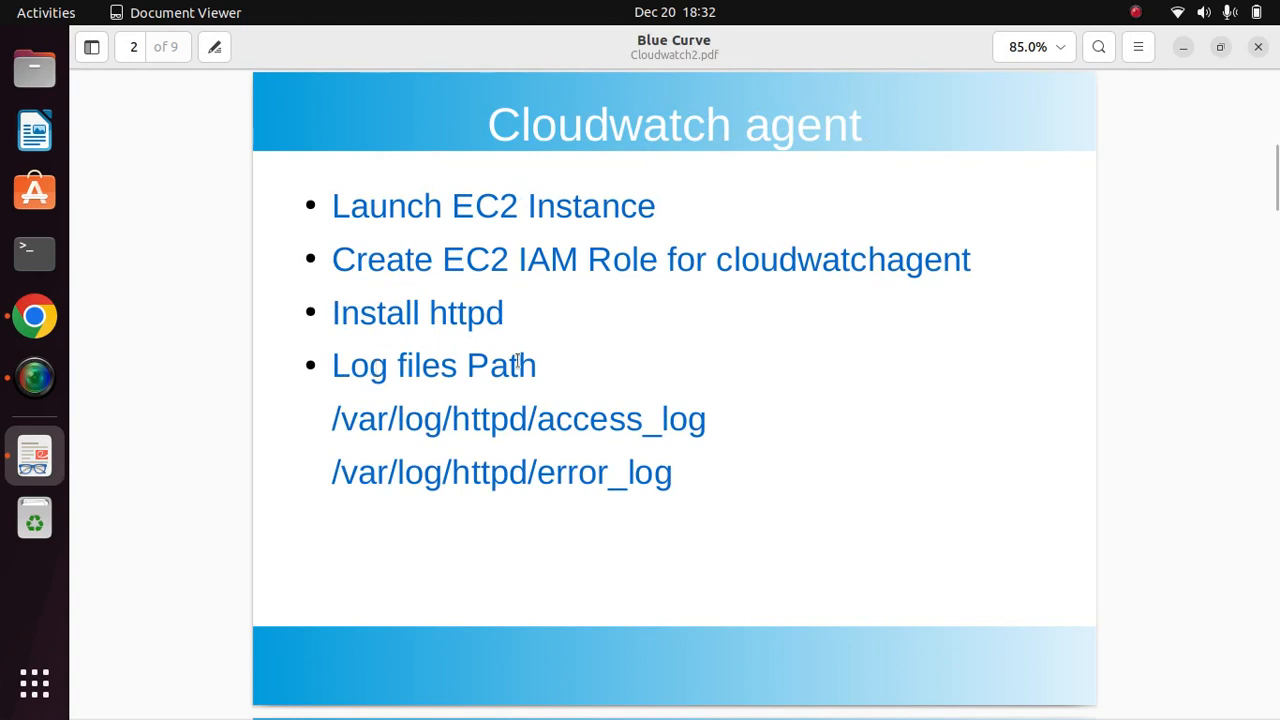
{"action": "left_click_drag", "start_coordinate": [519, 362], "coordinate": [337, 366]}
{"action": "left_click", "coordinate": [722, 430]}
{"action": "left_click_drag", "start_coordinate": [722, 430], "coordinate": [328, 420]}
{"action": "left_click", "coordinate": [495, 422]}
{"action": "triple_click", "coordinate": [495, 422]}
{"action": "left_click", "coordinate": [496, 425]}
{"action": "left_click_drag", "start_coordinate": [715, 433], "coordinate": [554, 425]}
{"action": "left_click_drag", "start_coordinate": [674, 480], "coordinate": [537, 424]}
{"action": "left_click", "coordinate": [717, 475]}
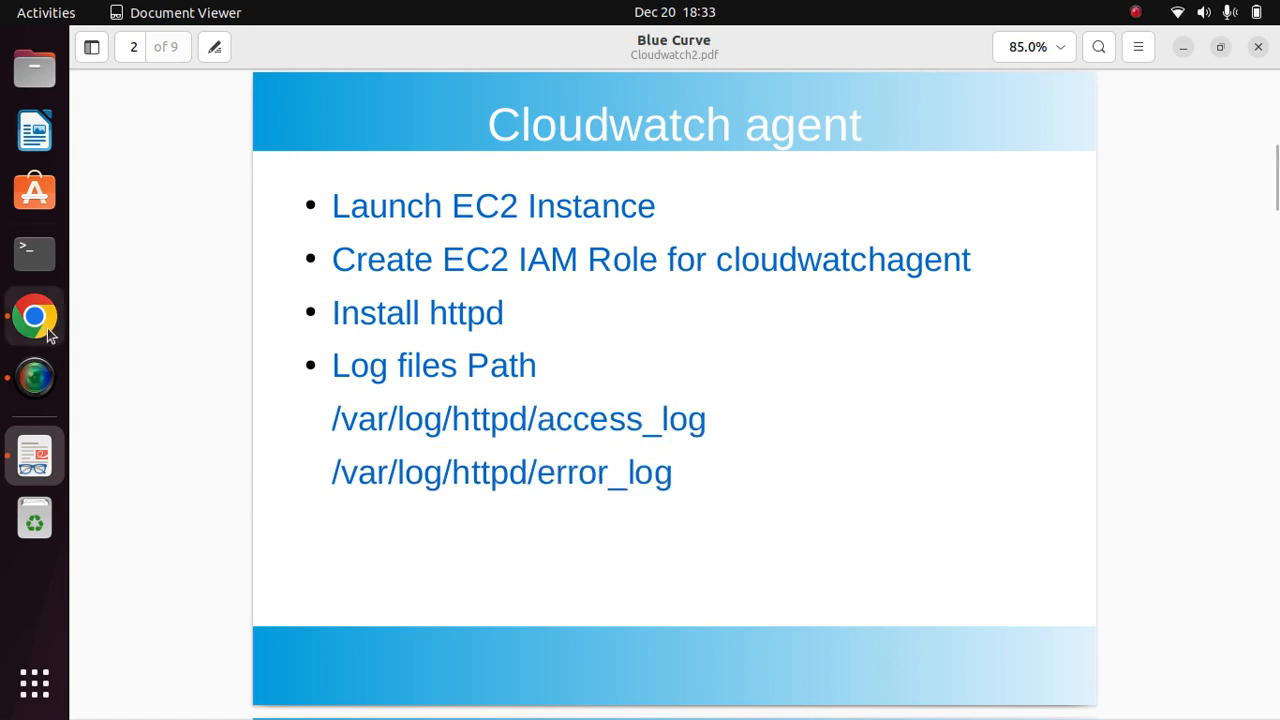
Step: Copy the command sudo yum install amazon-cloudwatch-agent from the Export Logs data to S3 slide
{"action": "scroll", "coordinate": [543, 319], "scroll_direction": "down", "scroll_amount": 5}
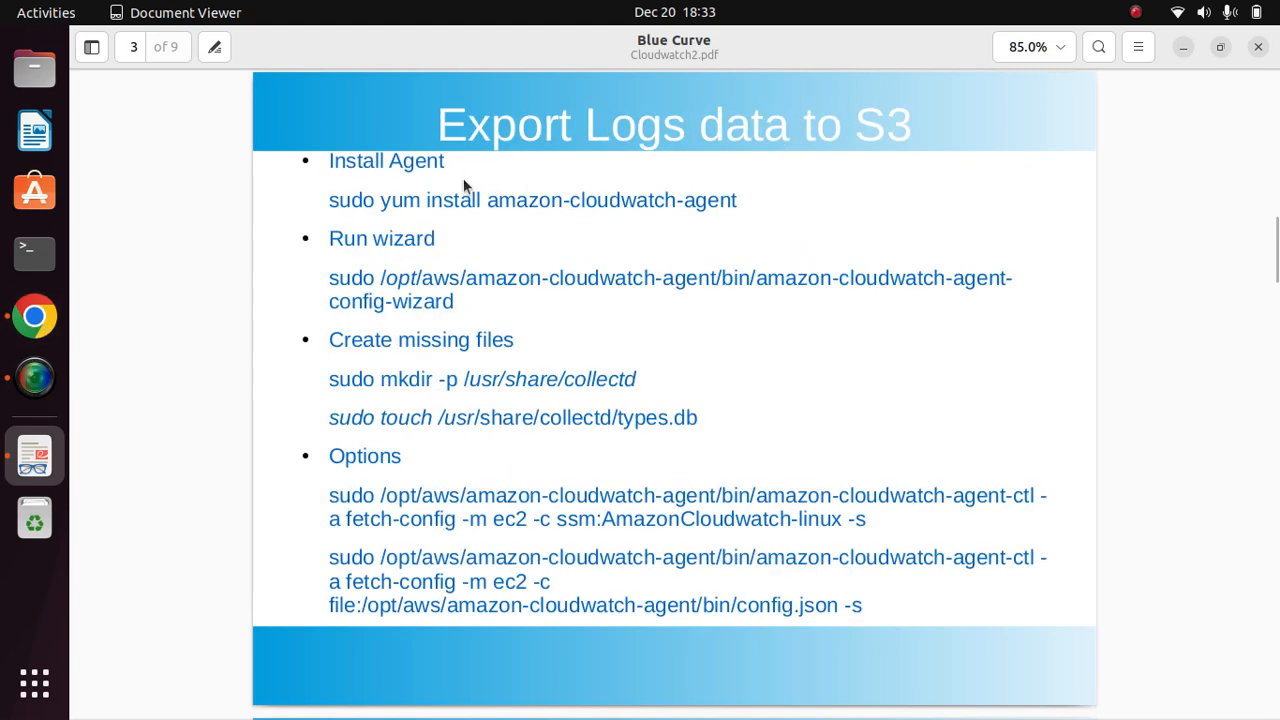
{"action": "left_click_drag", "start_coordinate": [738, 203], "coordinate": [323, 200]}
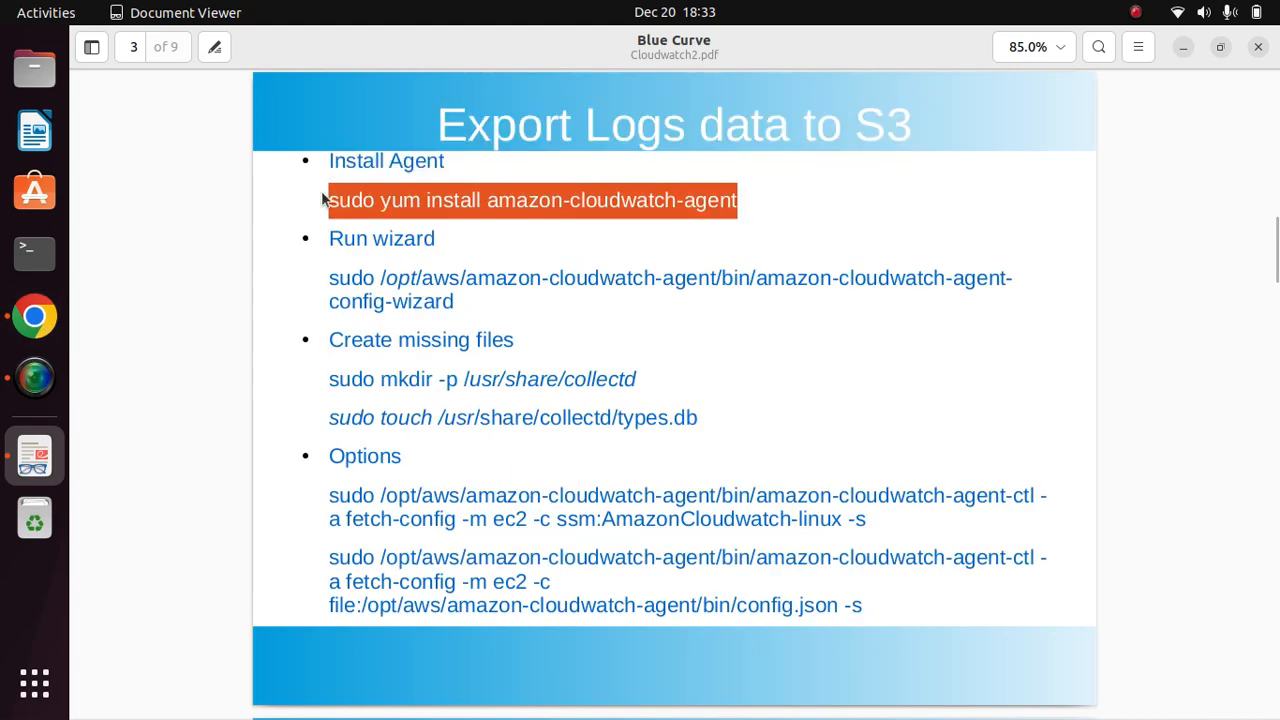
{"action": "right_click", "coordinate": [475, 216]}
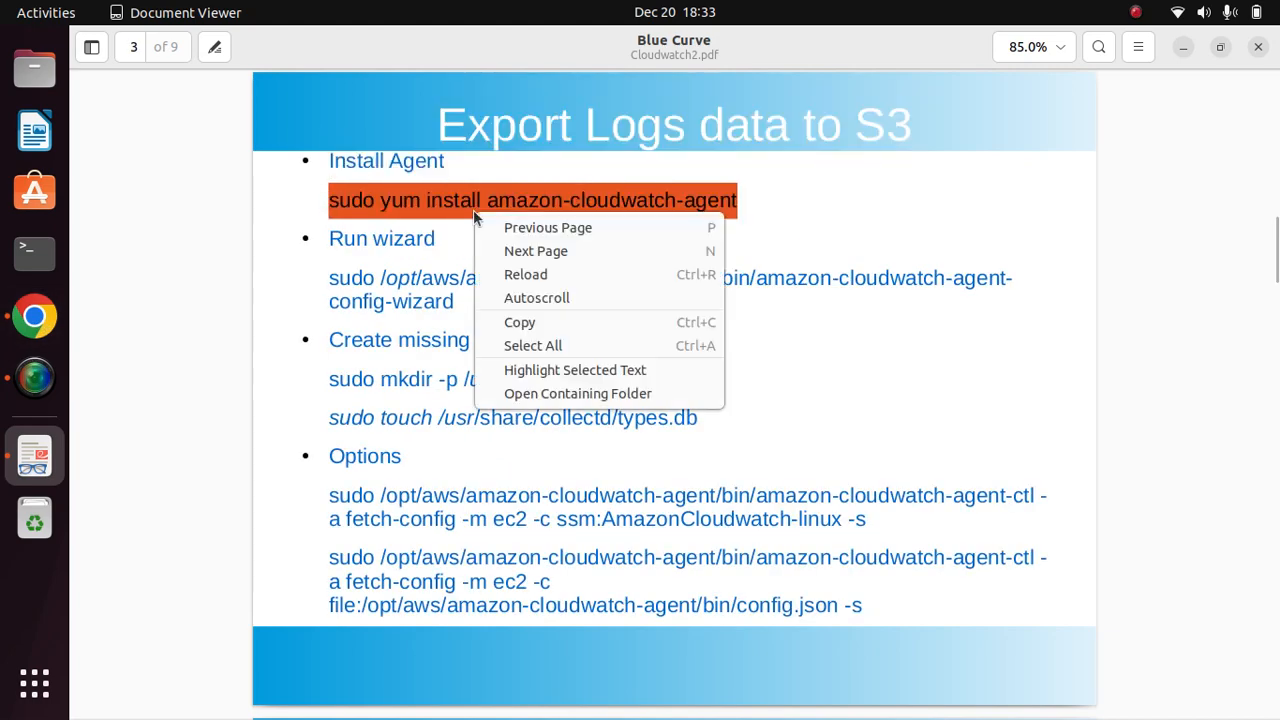
{"action": "left_click", "coordinate": [530, 322]}
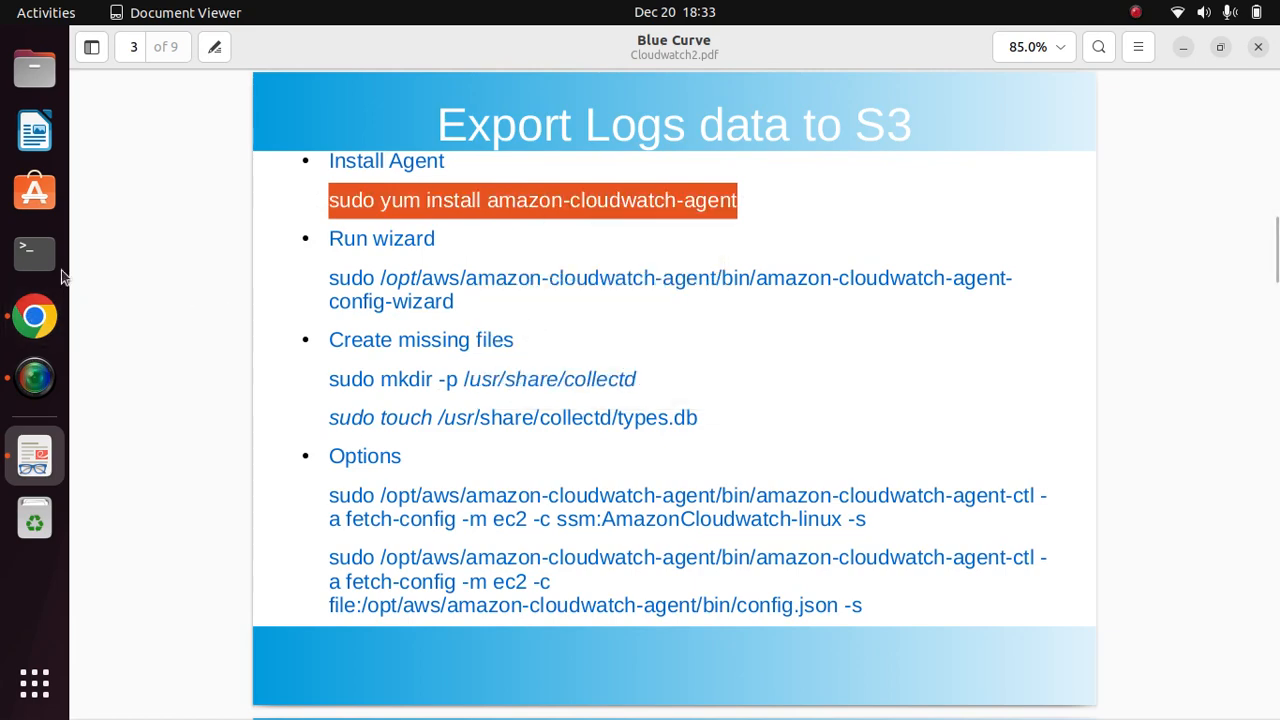
Step: Switch to Chrome and run the copied install command for amazon-cloudwatch-agent in the terminal, answering y to confirm the installation
{"action": "left_click", "coordinate": [34, 316]}
{"action": "right_click", "coordinate": [430, 212]}
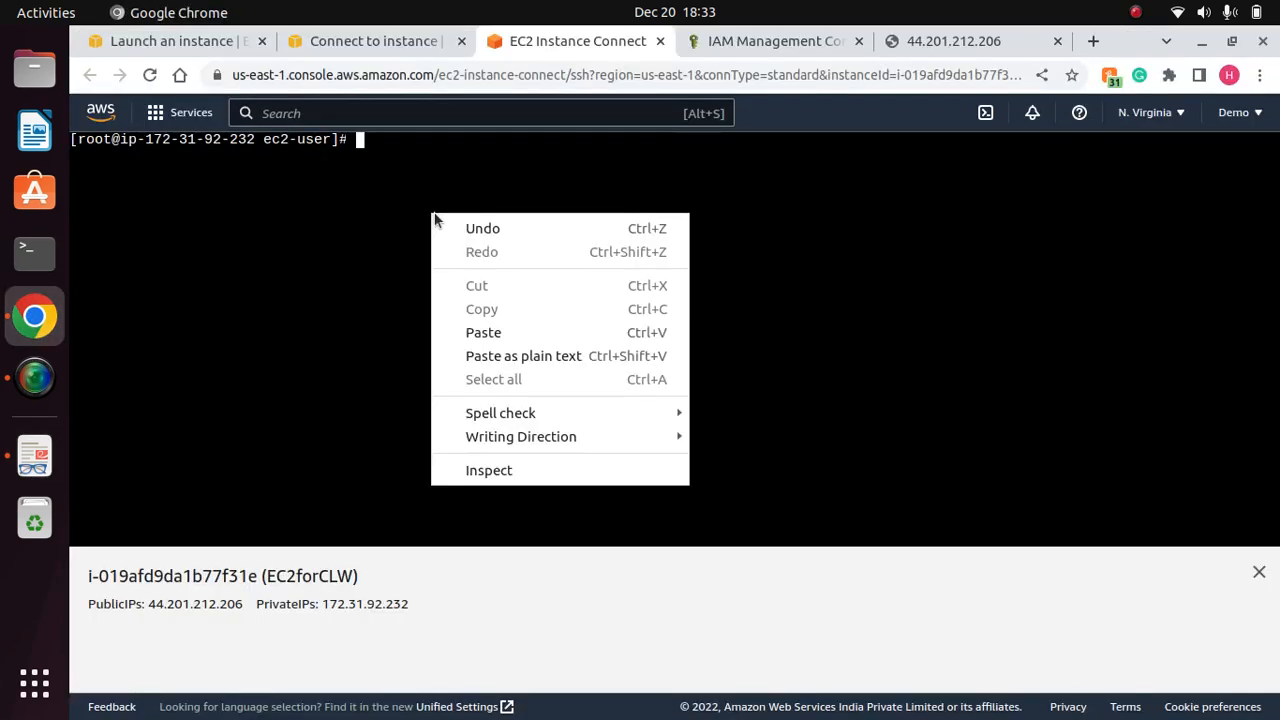
{"action": "left_click", "coordinate": [490, 332]}
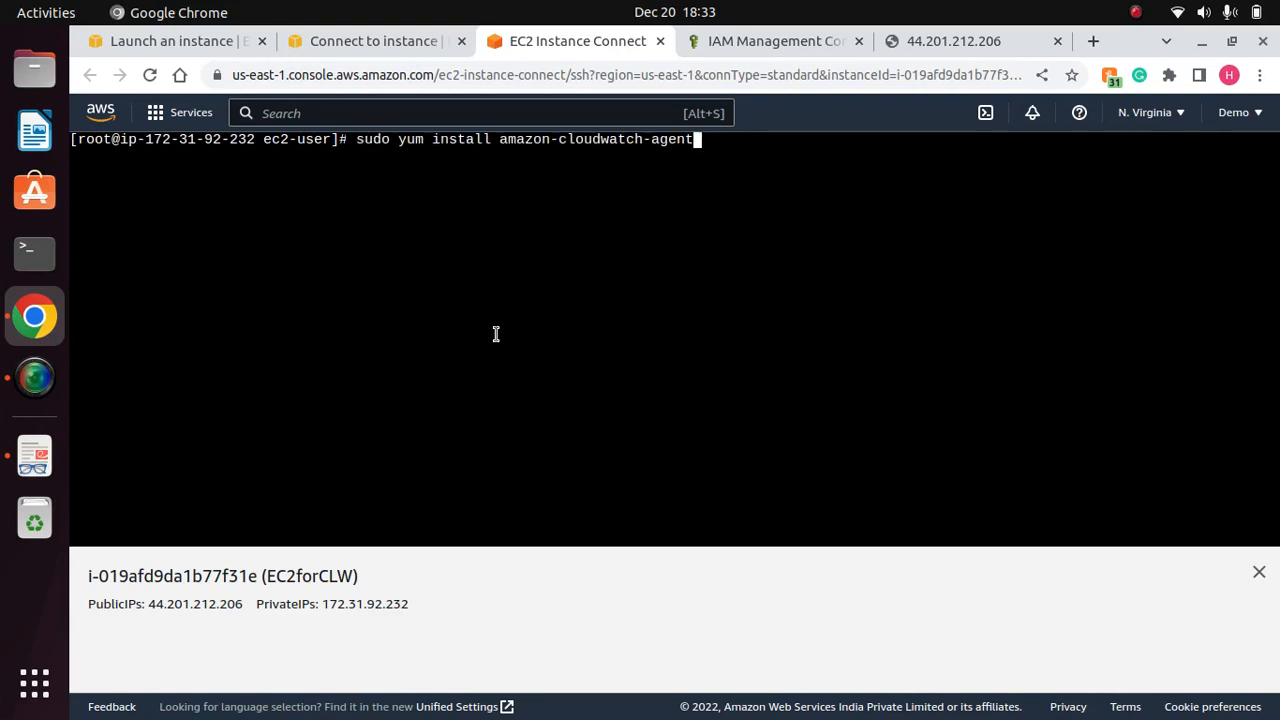
{"action": "key", "text": "Return"}
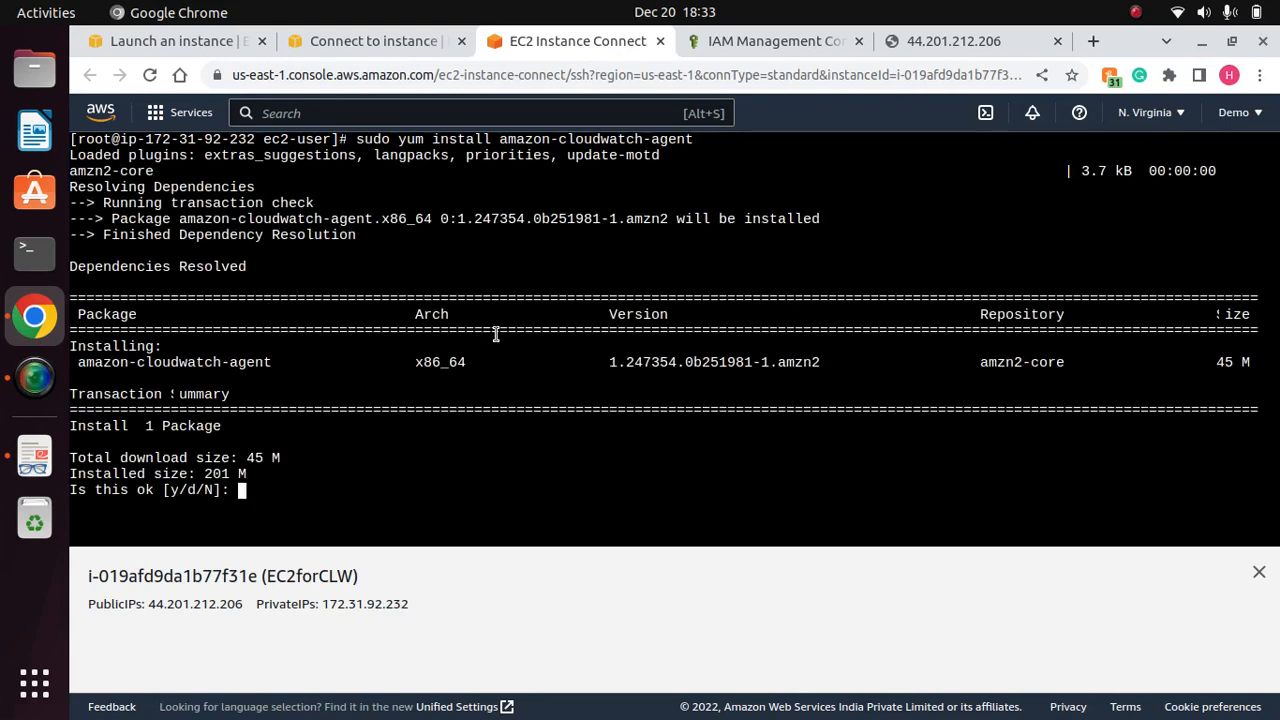
{"action": "type", "text": "y"}
{"action": "key", "text": "Return"}
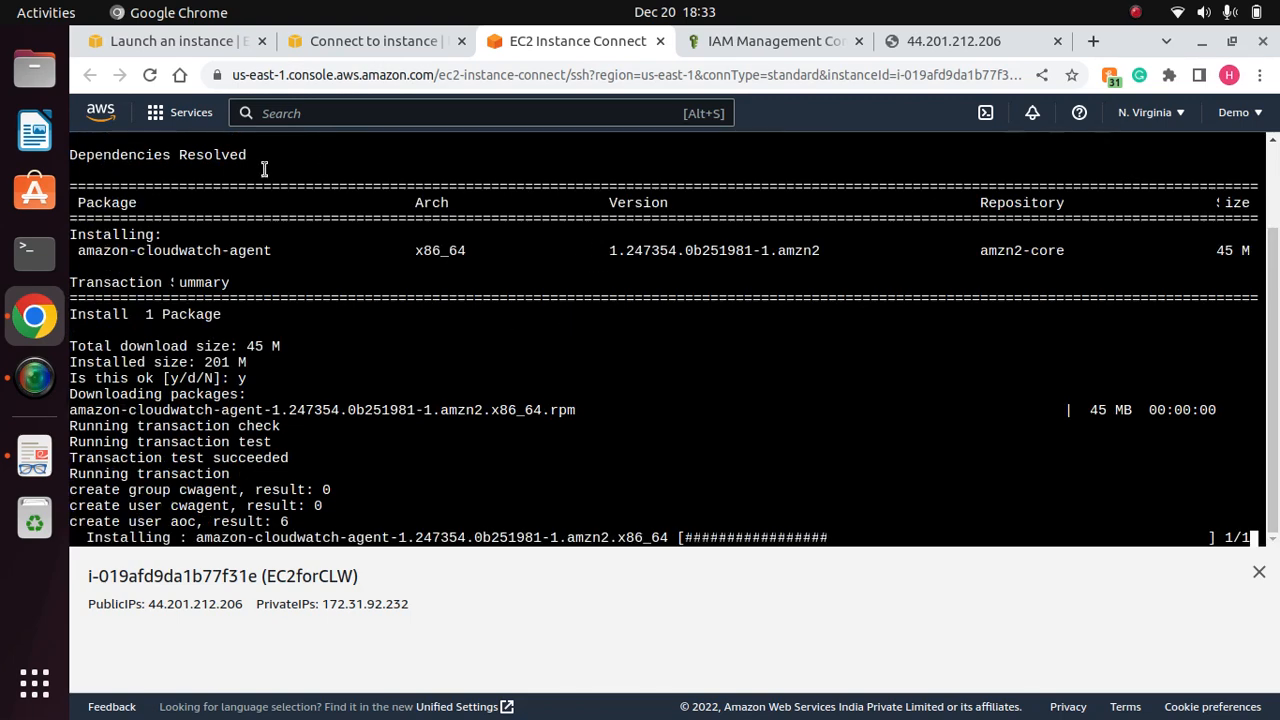
Step: Switch back to Cloudwatch2.pdf in Document Viewer and copy the full two-line command under Run wizard
{"action": "left_click", "coordinate": [34, 456]}
{"action": "left_click", "coordinate": [548, 286]}
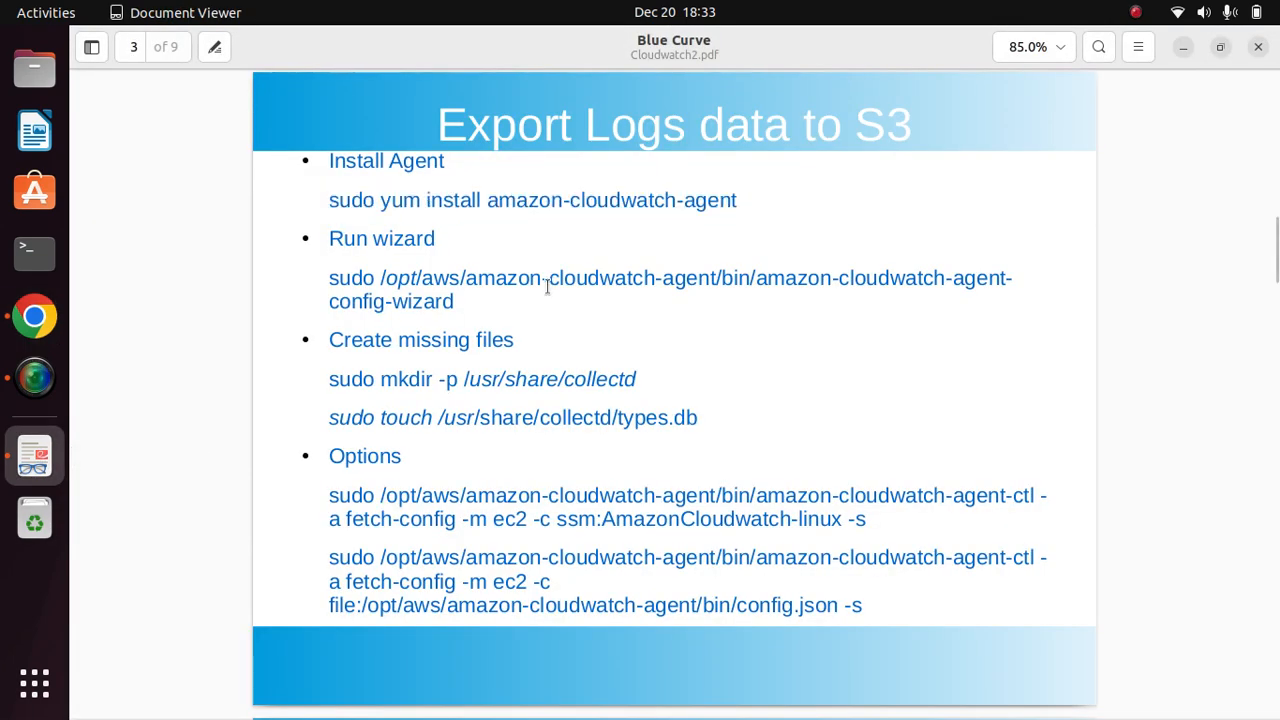
{"action": "right_click", "coordinate": [425, 289]}
{"action": "left_click", "coordinate": [471, 400]}
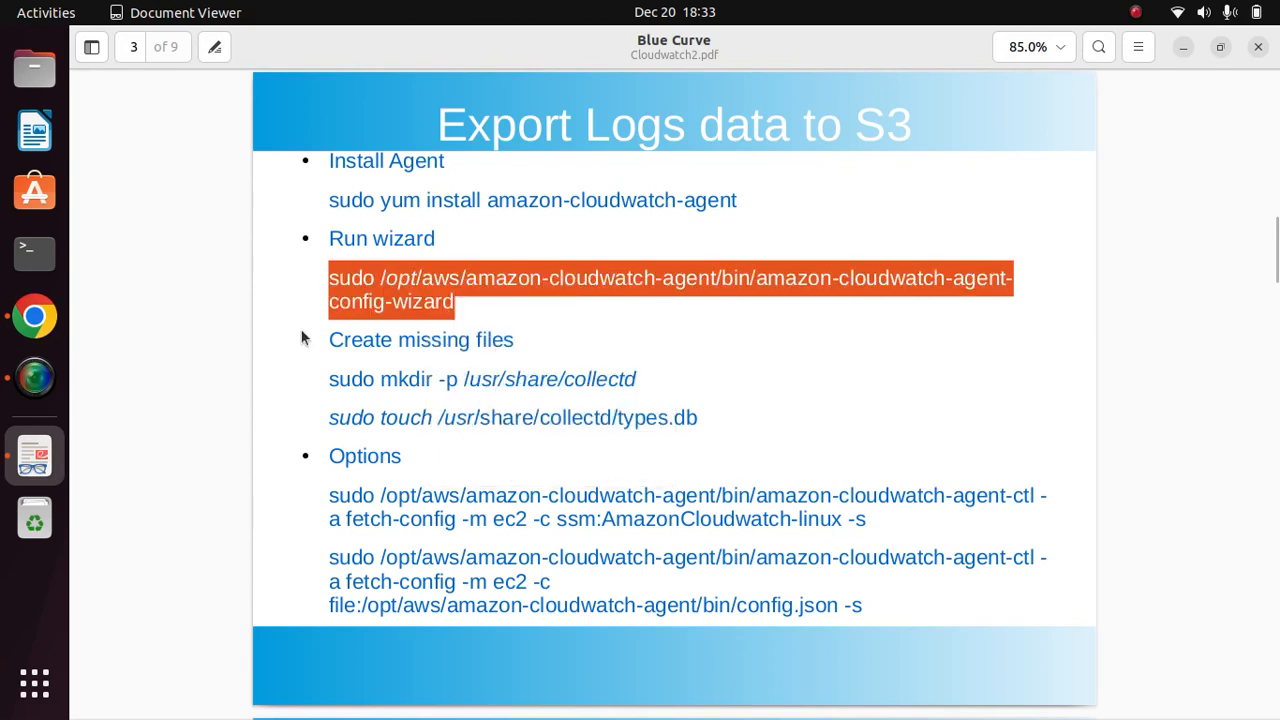
Step: Switch to Chrome, clear the terminal and try to run the copied wizard command
{"action": "left_click", "coordinate": [32, 320]}
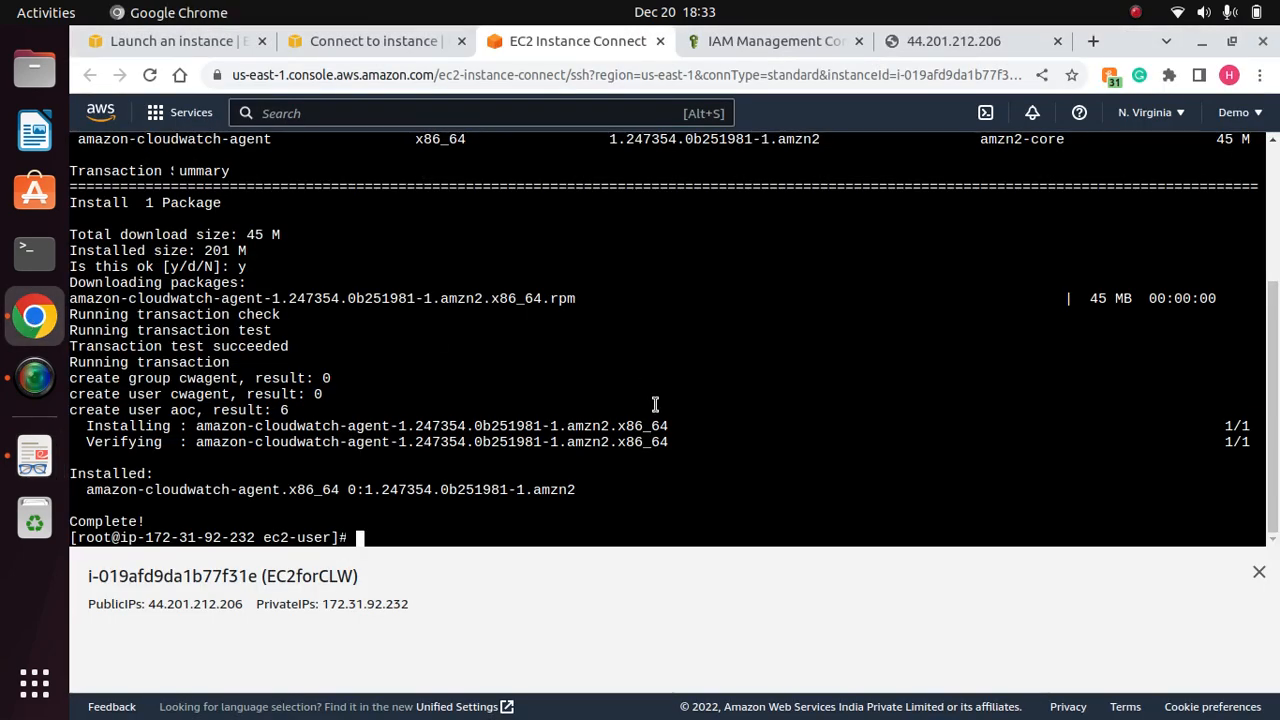
{"action": "type", "text": "clear"}
{"action": "key", "text": "Return"}
{"action": "right_click", "coordinate": [652, 279]}
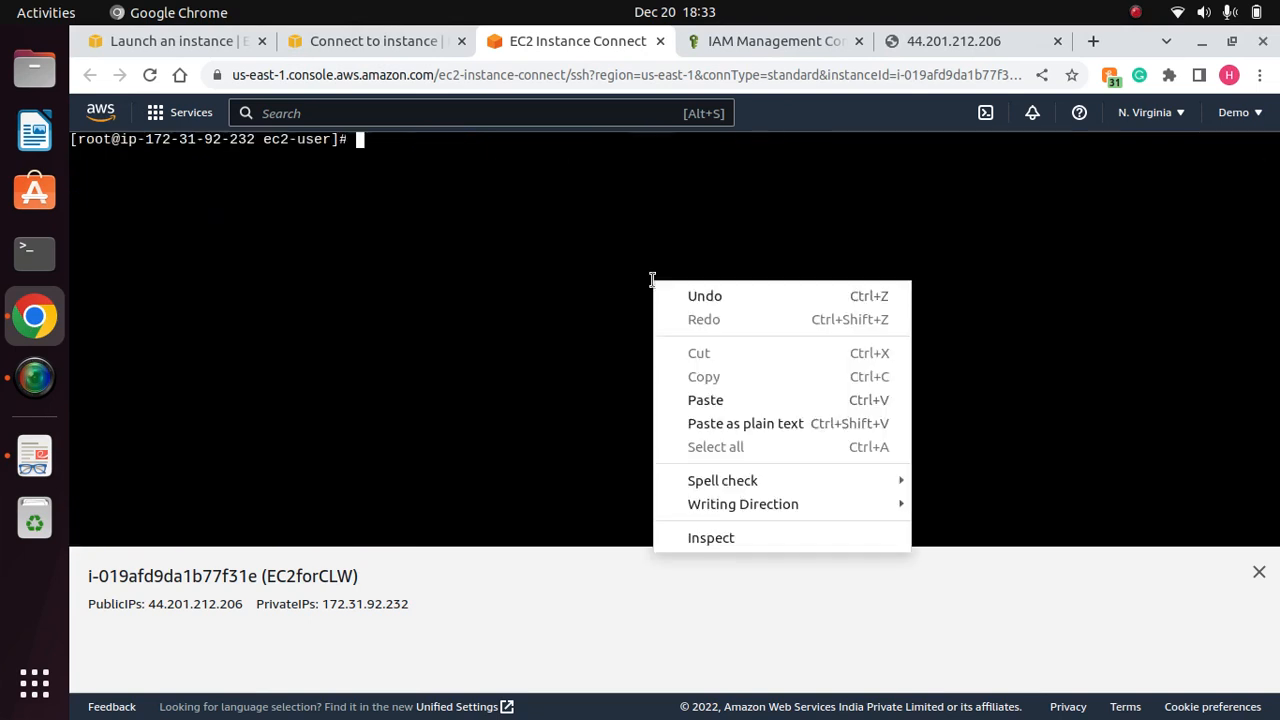
{"action": "left_click", "coordinate": [735, 398]}
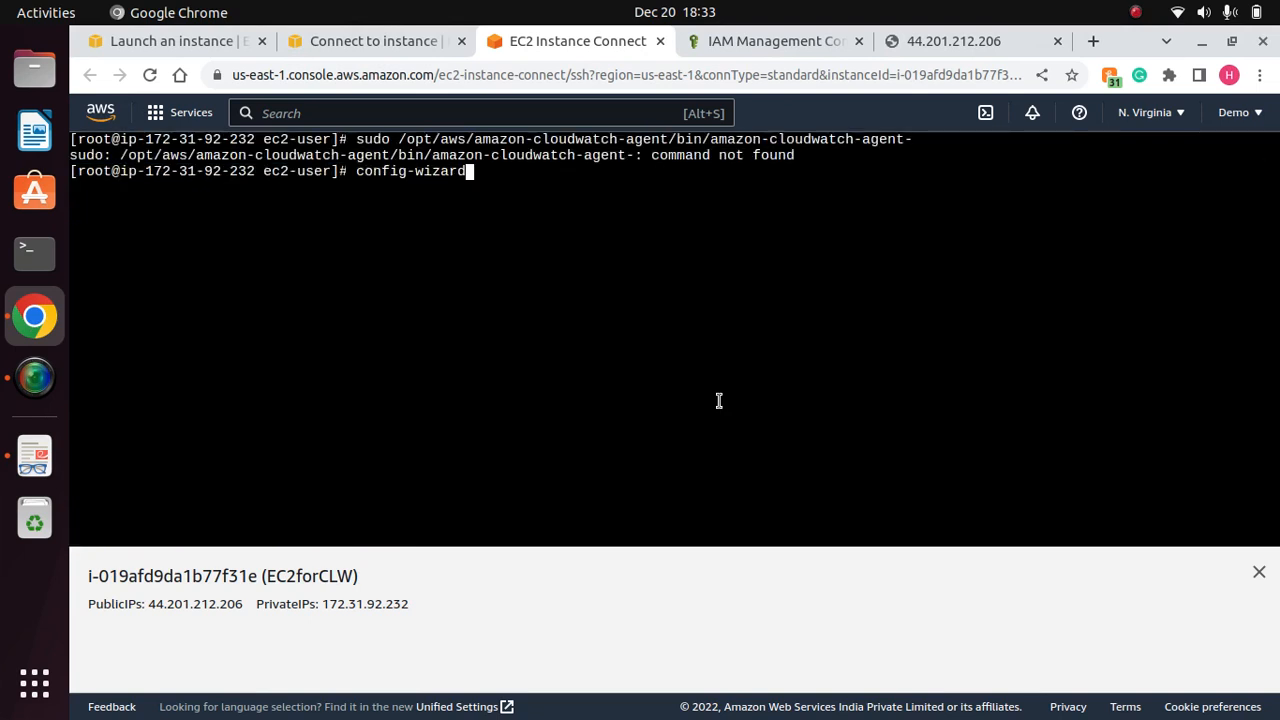
Step: Recall the command sudo /opt/aws/amazon-cloudwatch-agent/bin/amazon-cloudwatch-agent- in the terminal, and copy its missing ending config-wizard from the PDF in Document Viewer
{"action": "key", "text": "Up"}
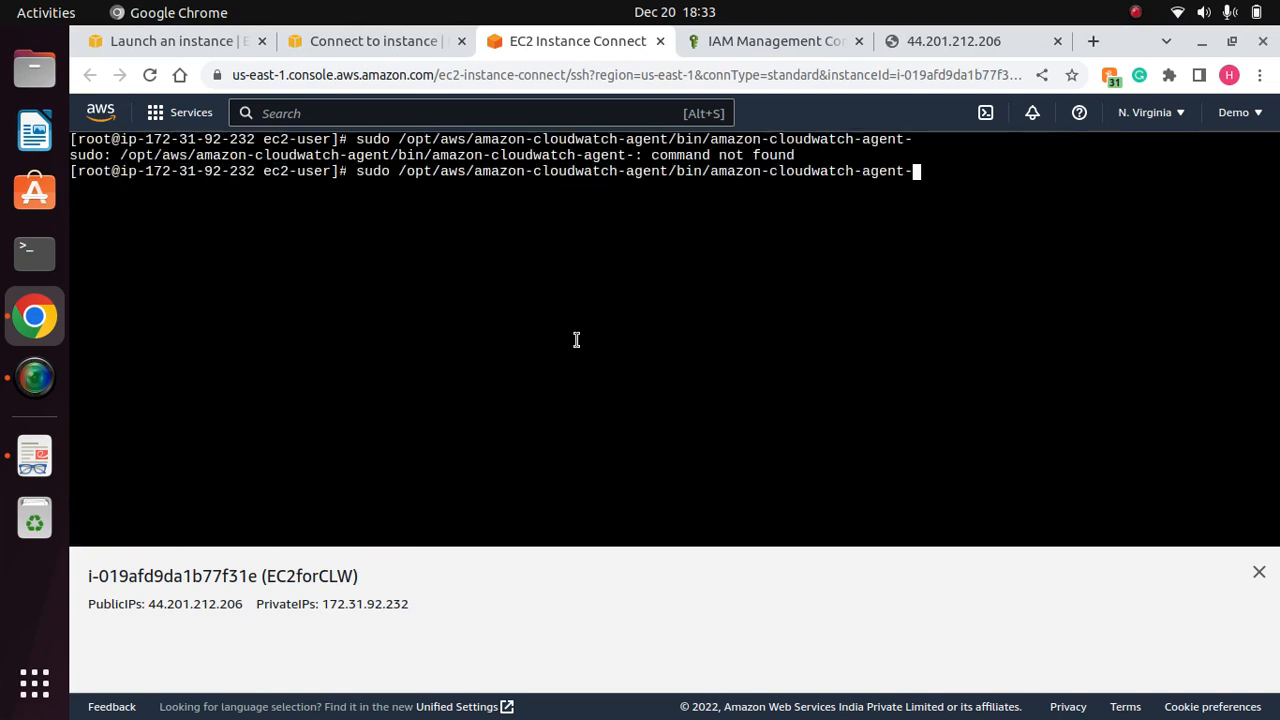
{"action": "left_click", "coordinate": [32, 448]}
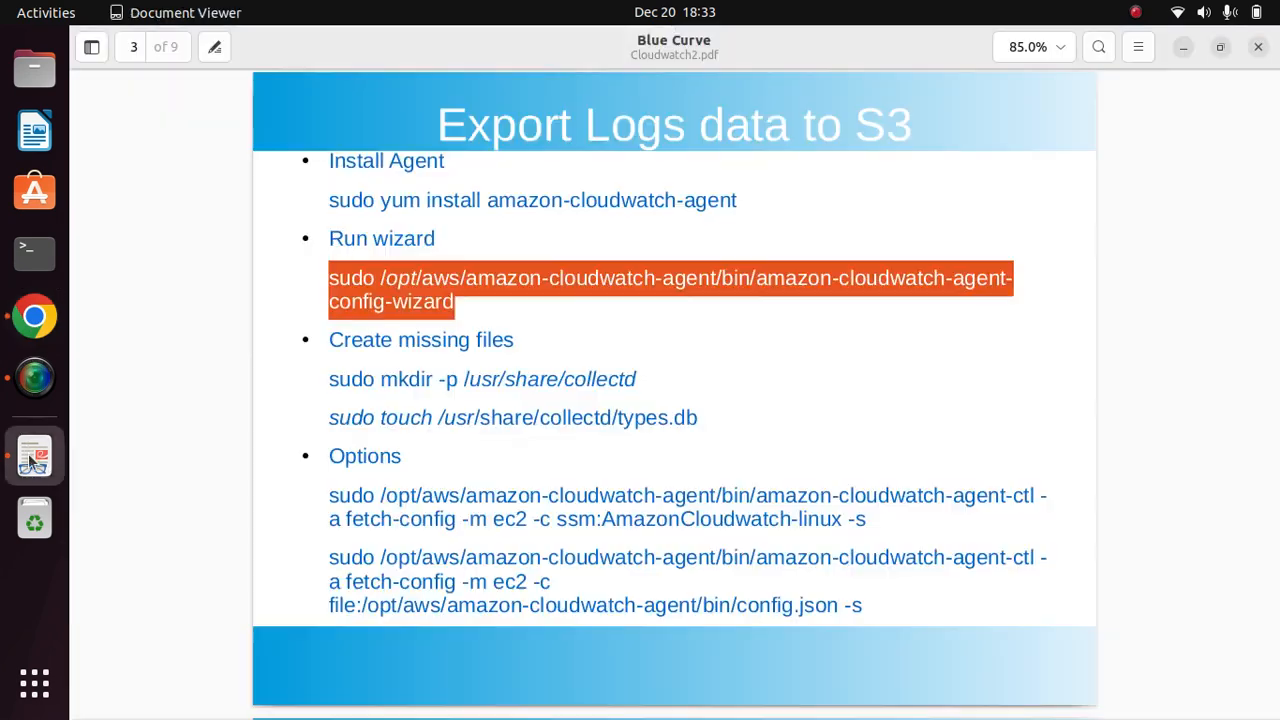
{"action": "left_click", "coordinate": [617, 330]}
{"action": "left_click_drag", "start_coordinate": [461, 302], "coordinate": [318, 308]}
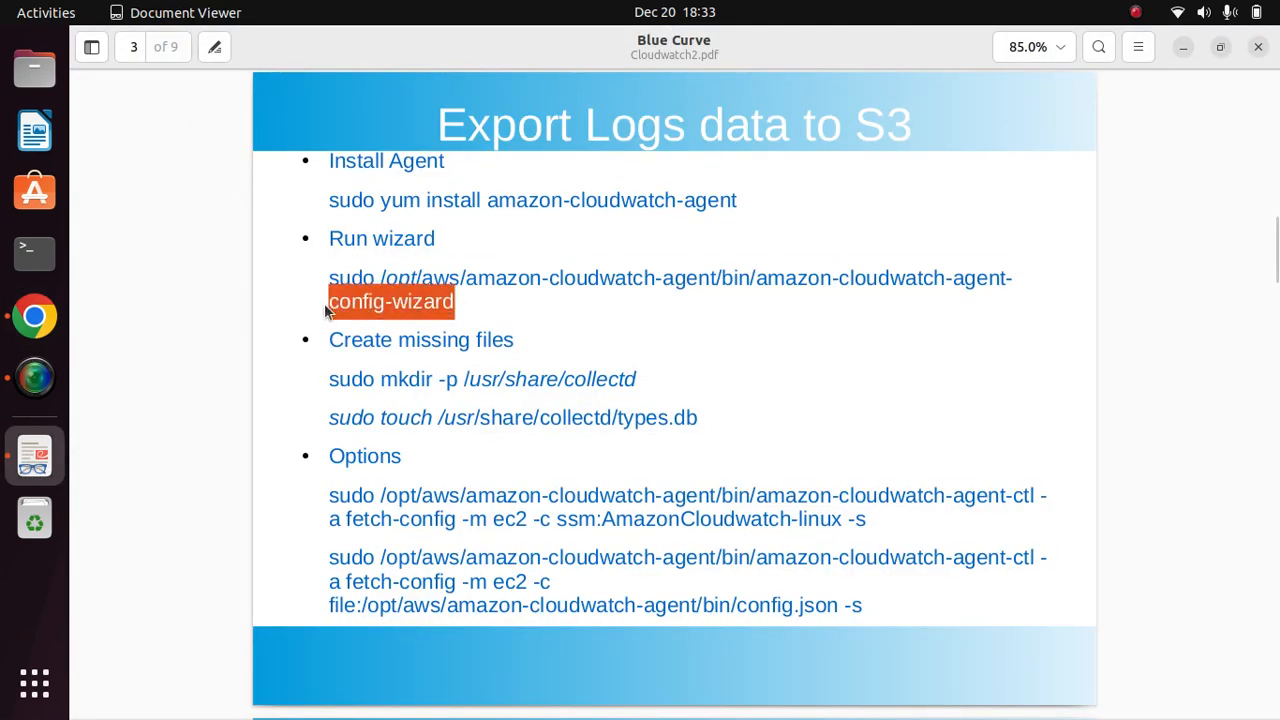
{"action": "right_click", "coordinate": [345, 312]}
{"action": "left_click", "coordinate": [412, 415]}
Step: In Chrome's terminal, append config-wizard to the recalled command, run the wizard and choose option 1 (linux) as the agent's operating system
{"action": "left_click", "coordinate": [30, 338]}
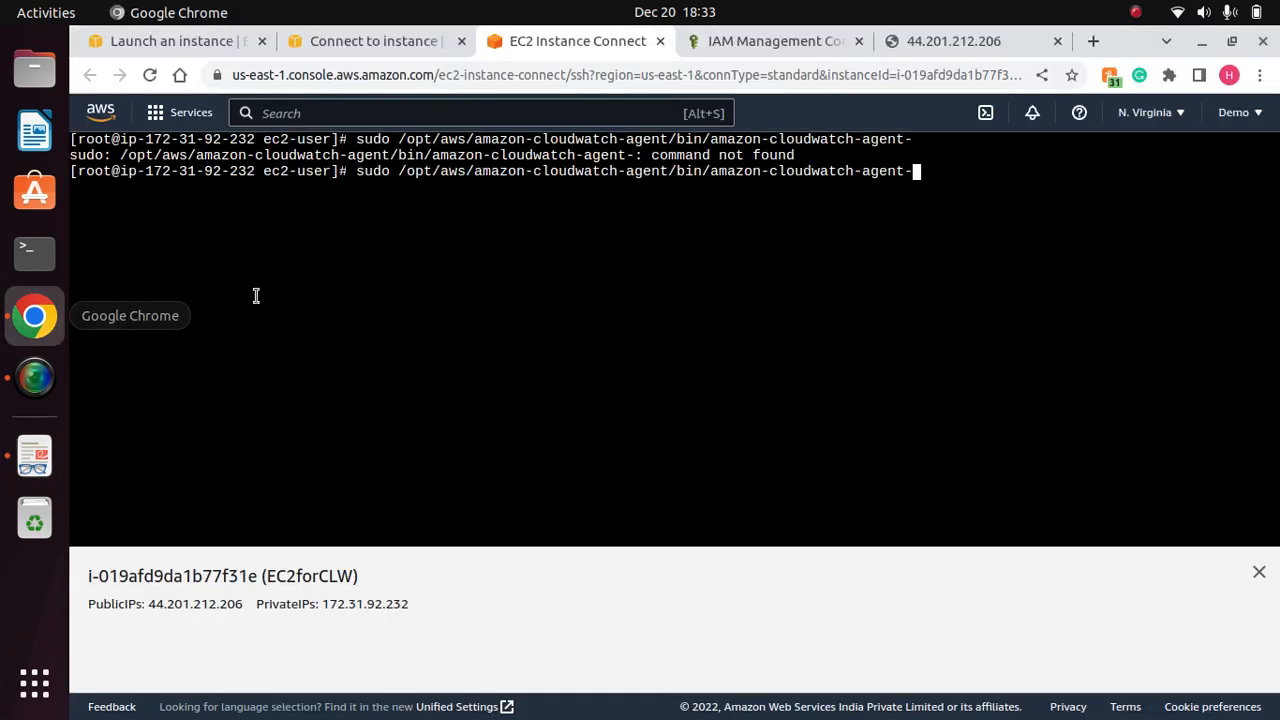
{"action": "right_click", "coordinate": [1014, 204]}
{"action": "left_click", "coordinate": [1071, 324]}
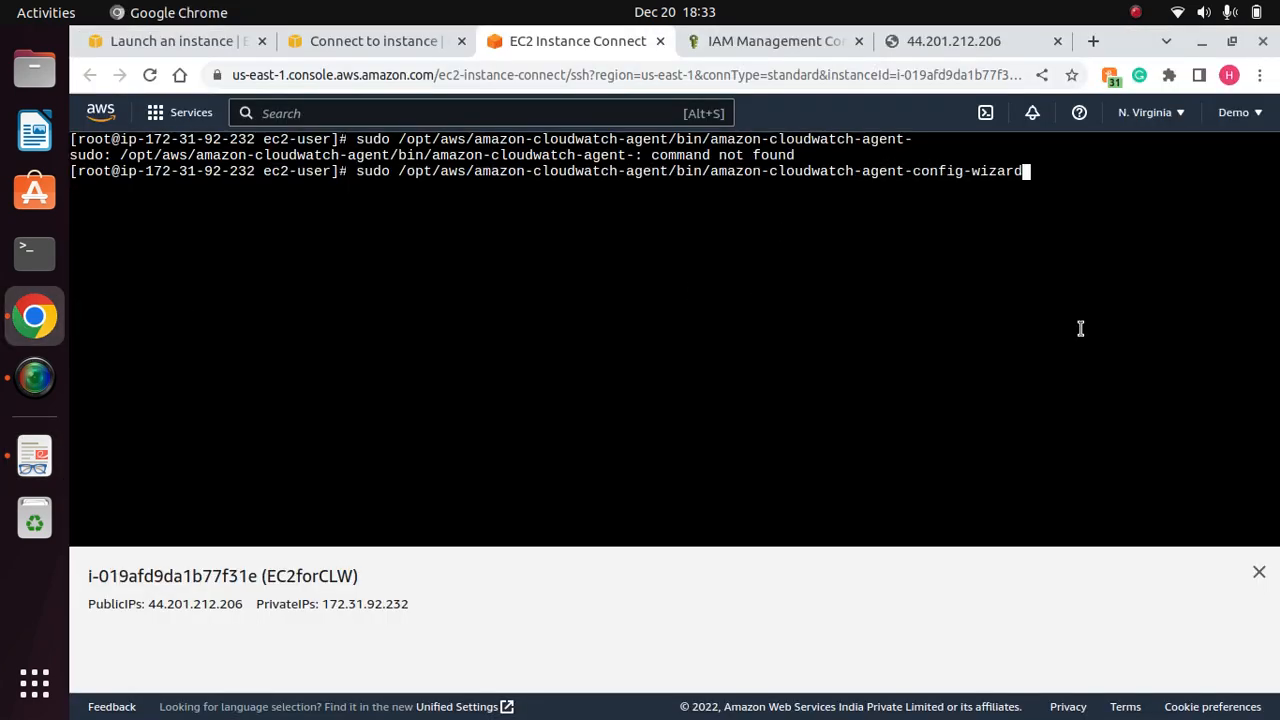
{"action": "key", "text": "Return"}
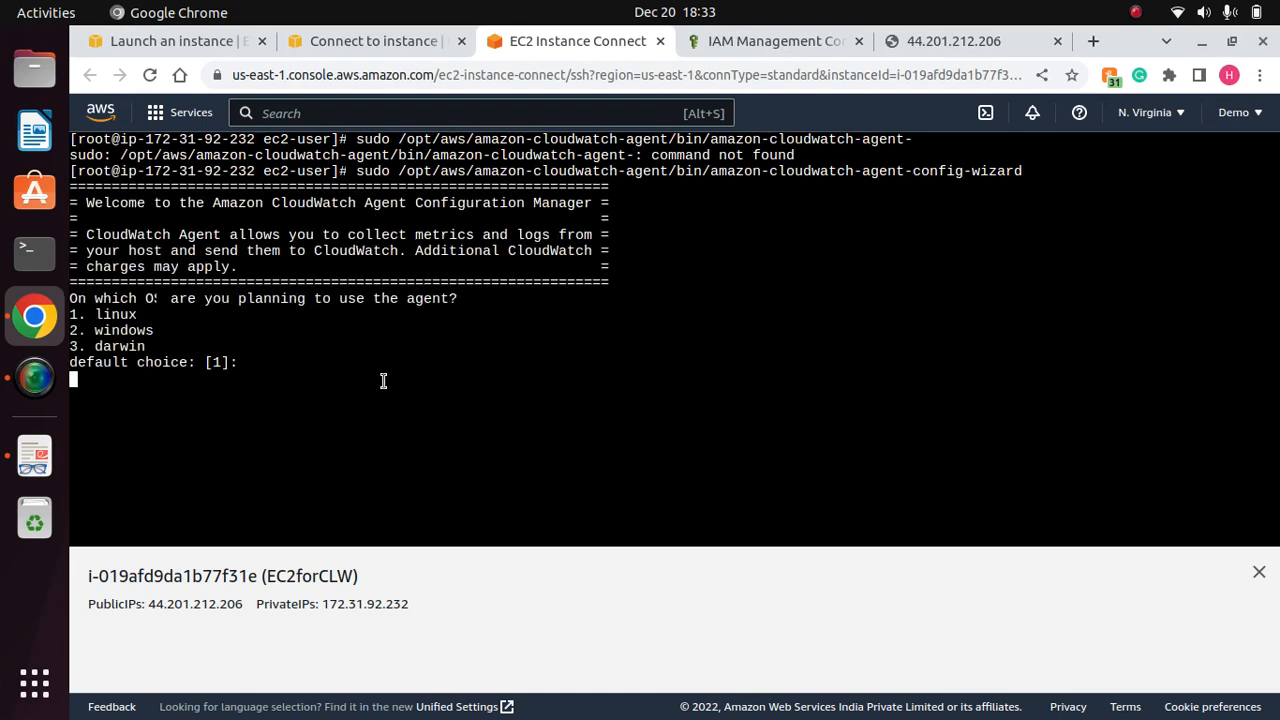
{"action": "type", "text": "1"}
{"action": "key", "text": "Return"}
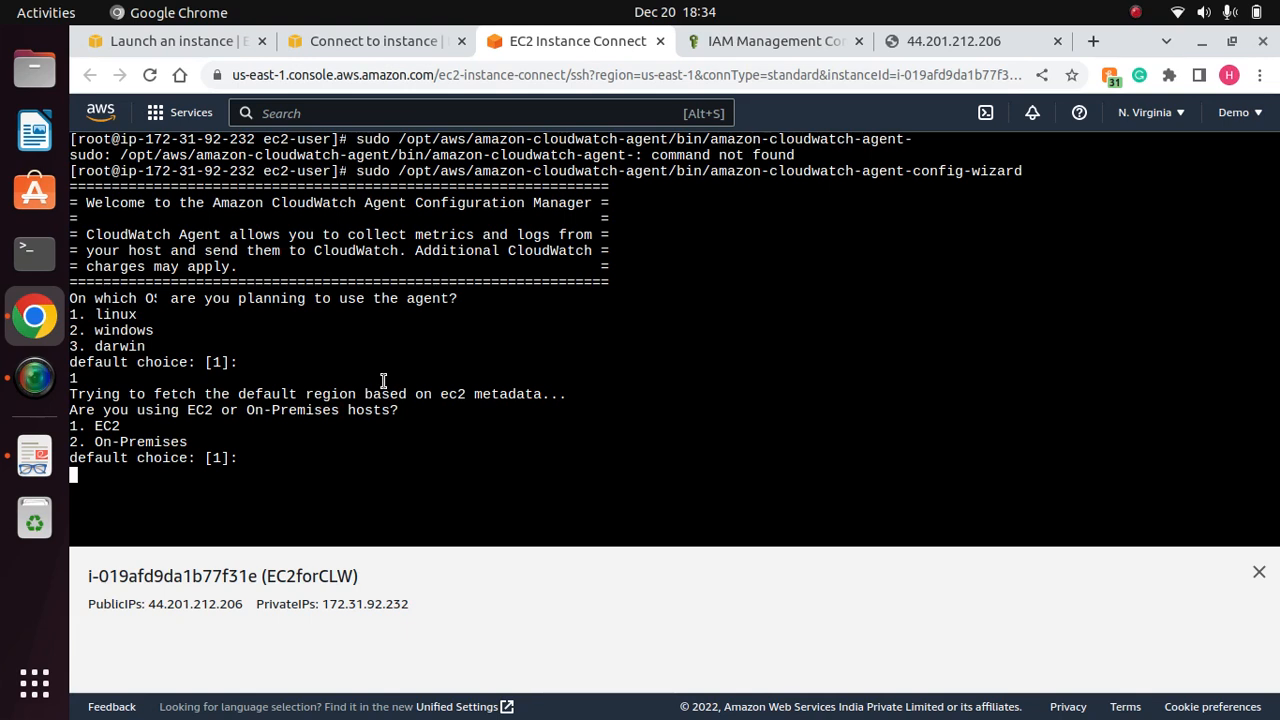
Step: In the agent configuration wizard, choose EC2 as the host type and root as the user running the agent
{"action": "type", "text": "1"}
{"action": "key", "text": "Return"}
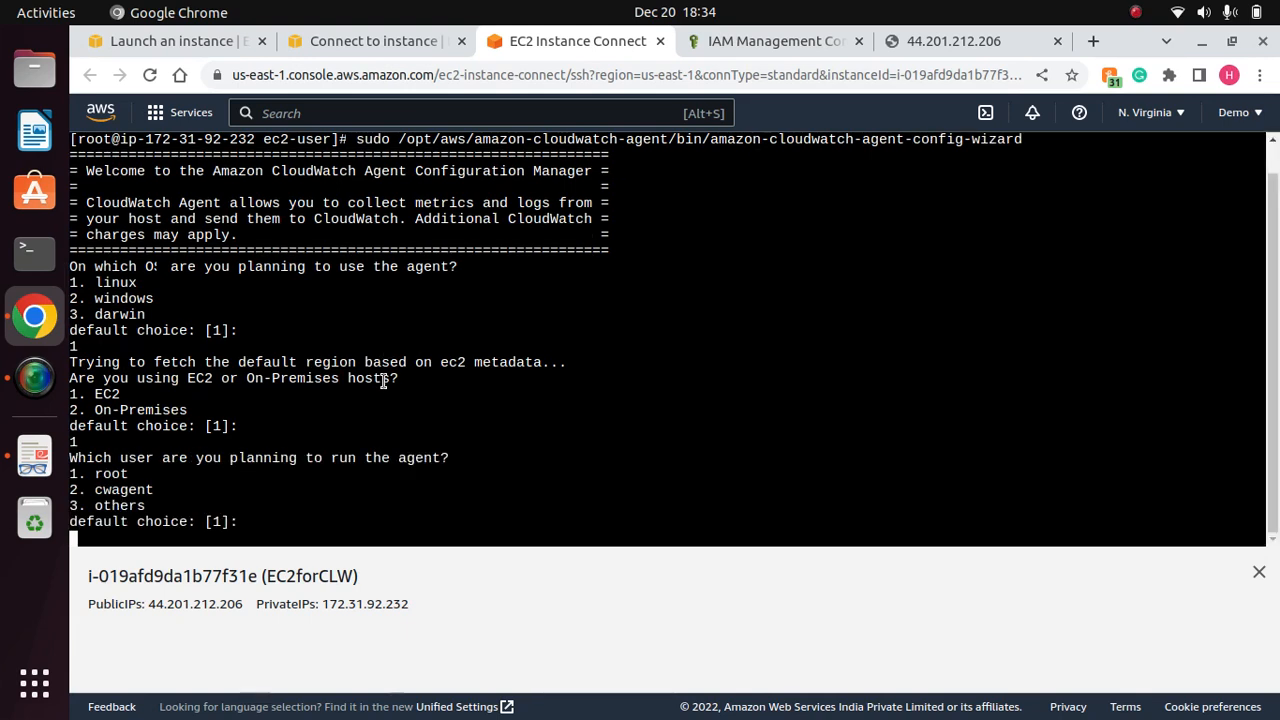
{"action": "type", "text": "1"}
{"action": "key", "text": "Return"}
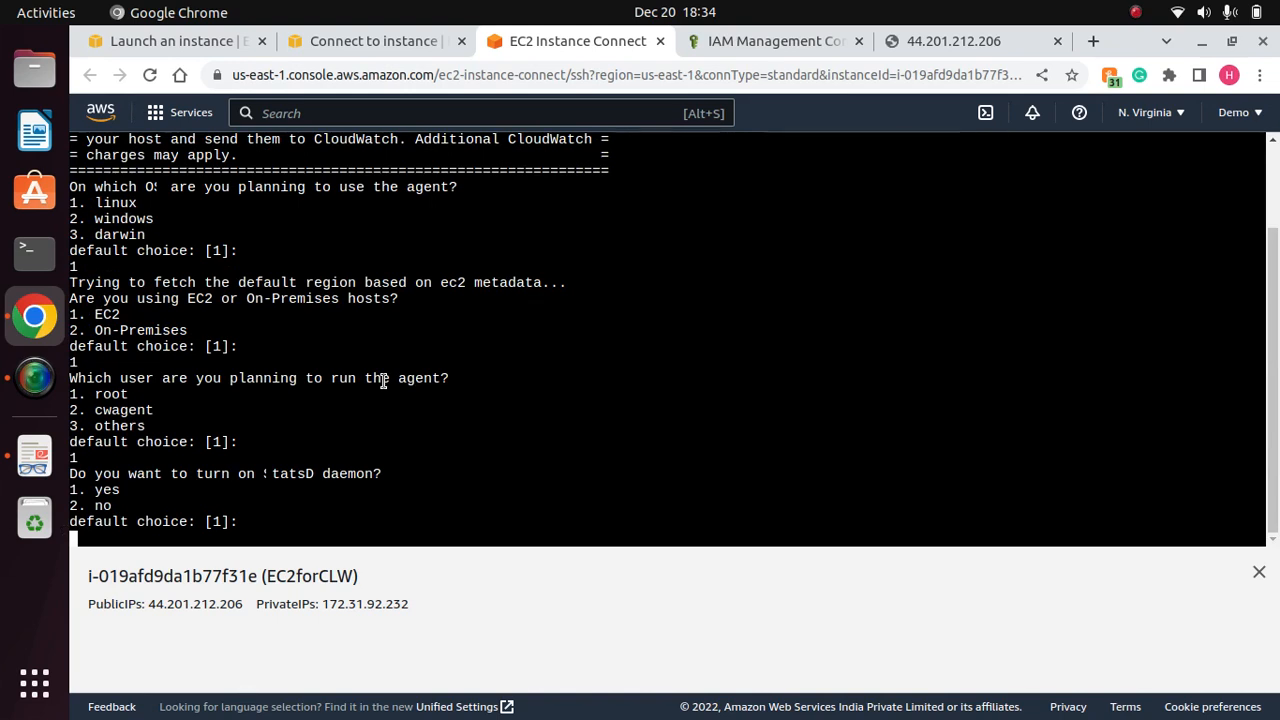
Step: Turn on the StatsD daemon with default port 8125, a 10s collect interval and a 60s aggregation interval
{"action": "type", "text": "1"}
{"action": "key", "text": "Return"}
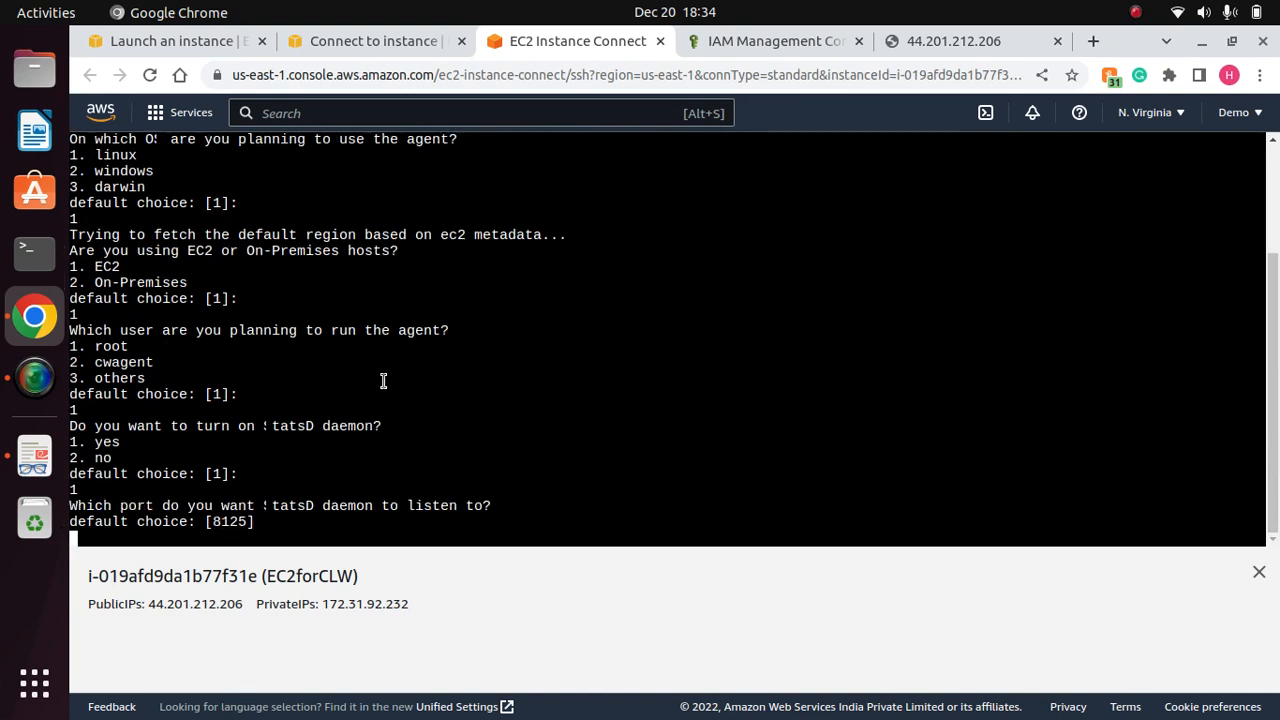
{"action": "key", "text": "Return"}
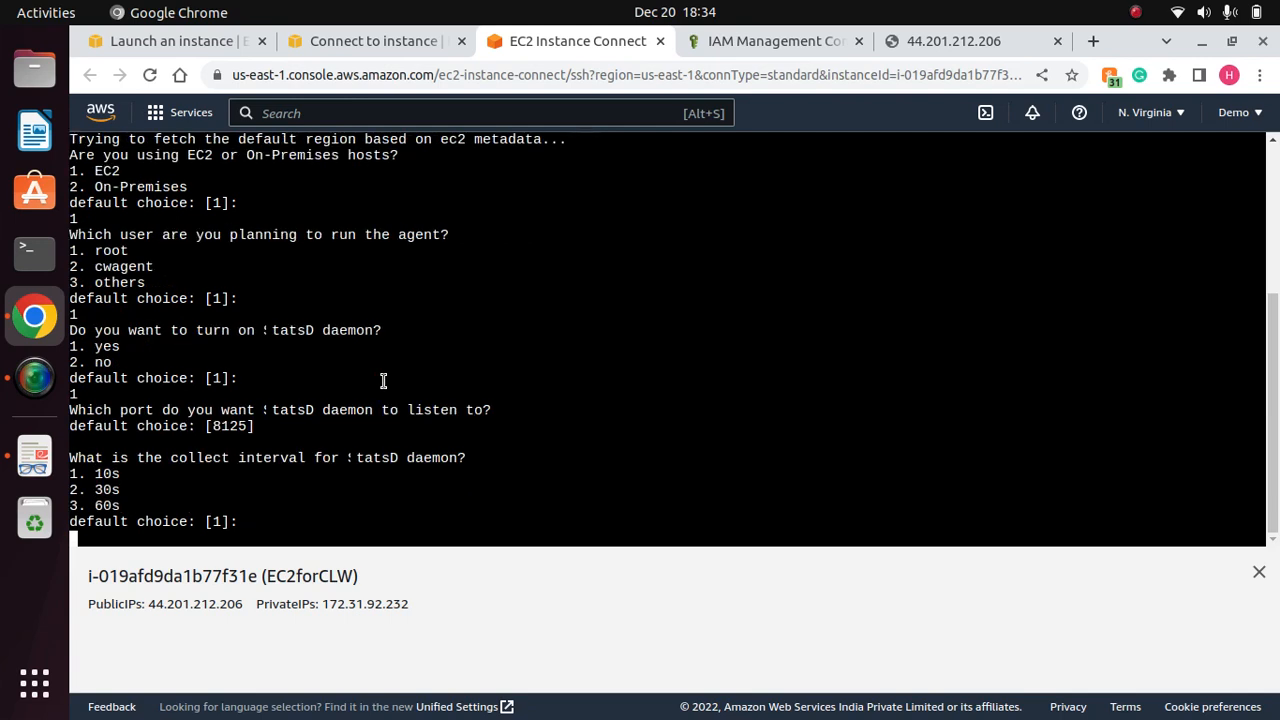
{"action": "type", "text": "1"}
{"action": "key", "text": "Return"}
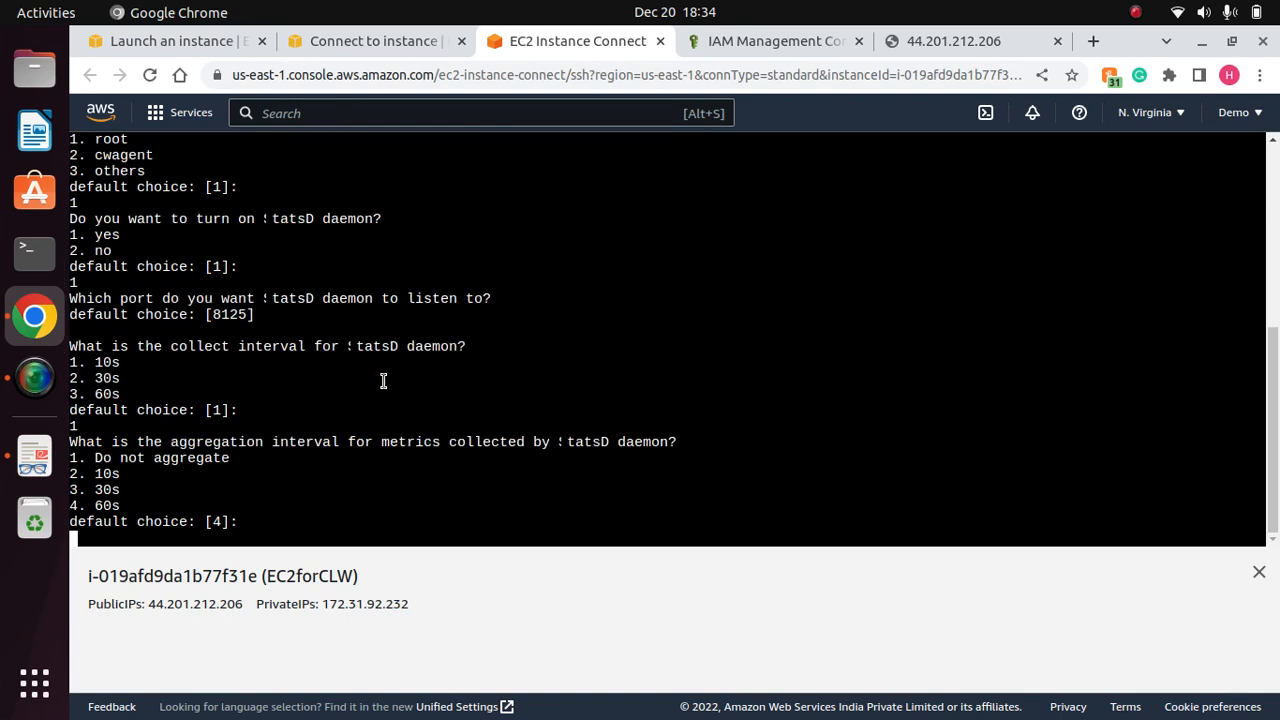
{"action": "type", "text": "4"}
{"action": "key", "text": "Return"}
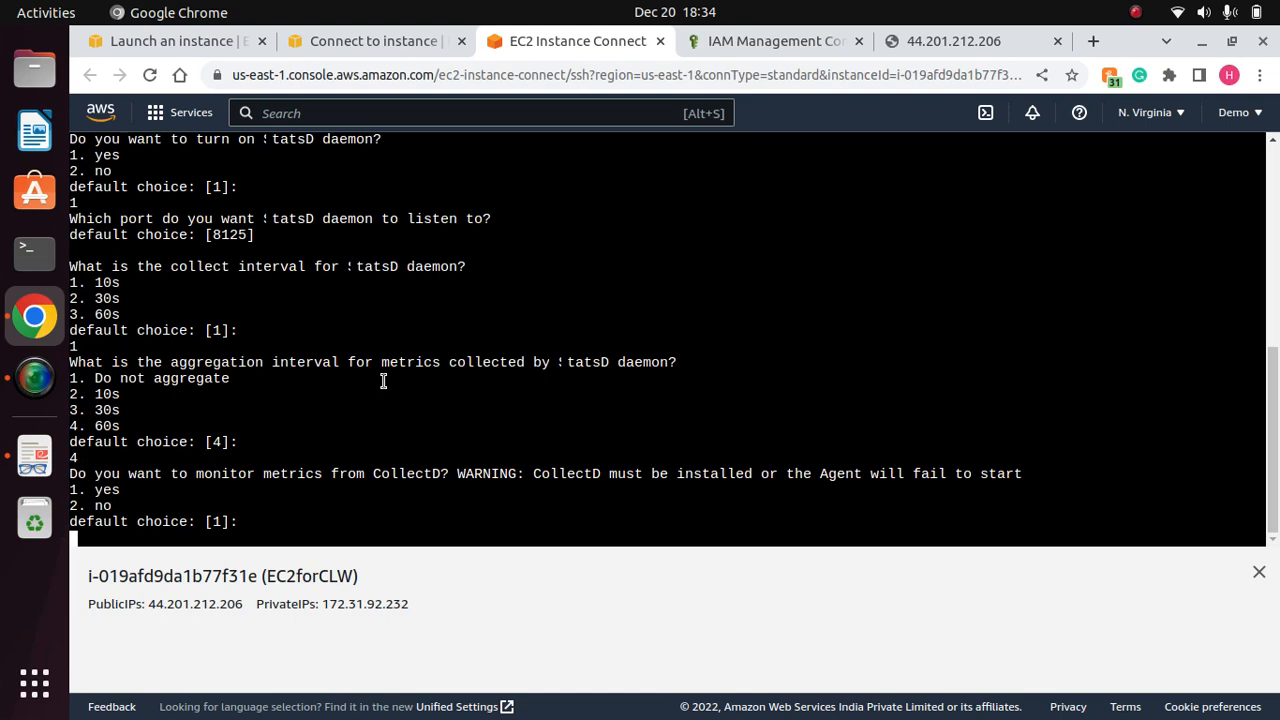
Step: Answer yes (1) to monitoring CollectD metrics, host metrics and CPU metrics per core
{"action": "type", "text": "1"}
{"action": "key", "text": "Return"}
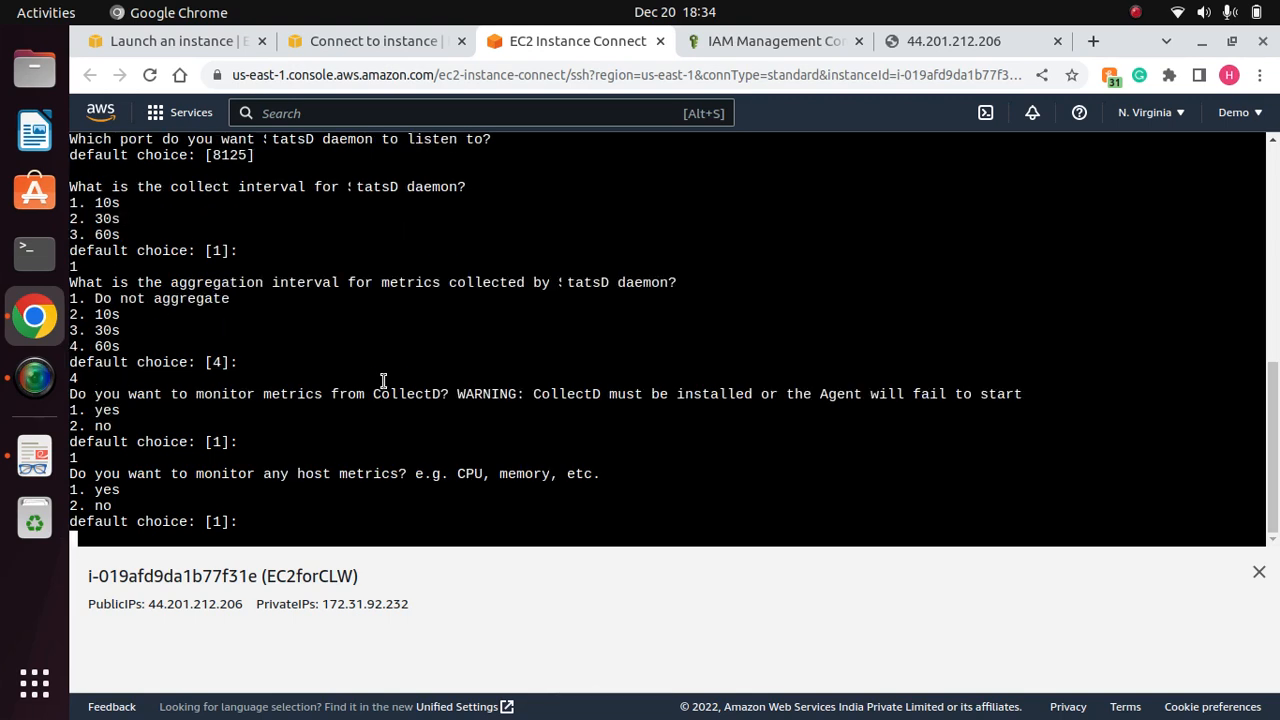
{"action": "type", "text": "1"}
{"action": "key", "text": "Return"}
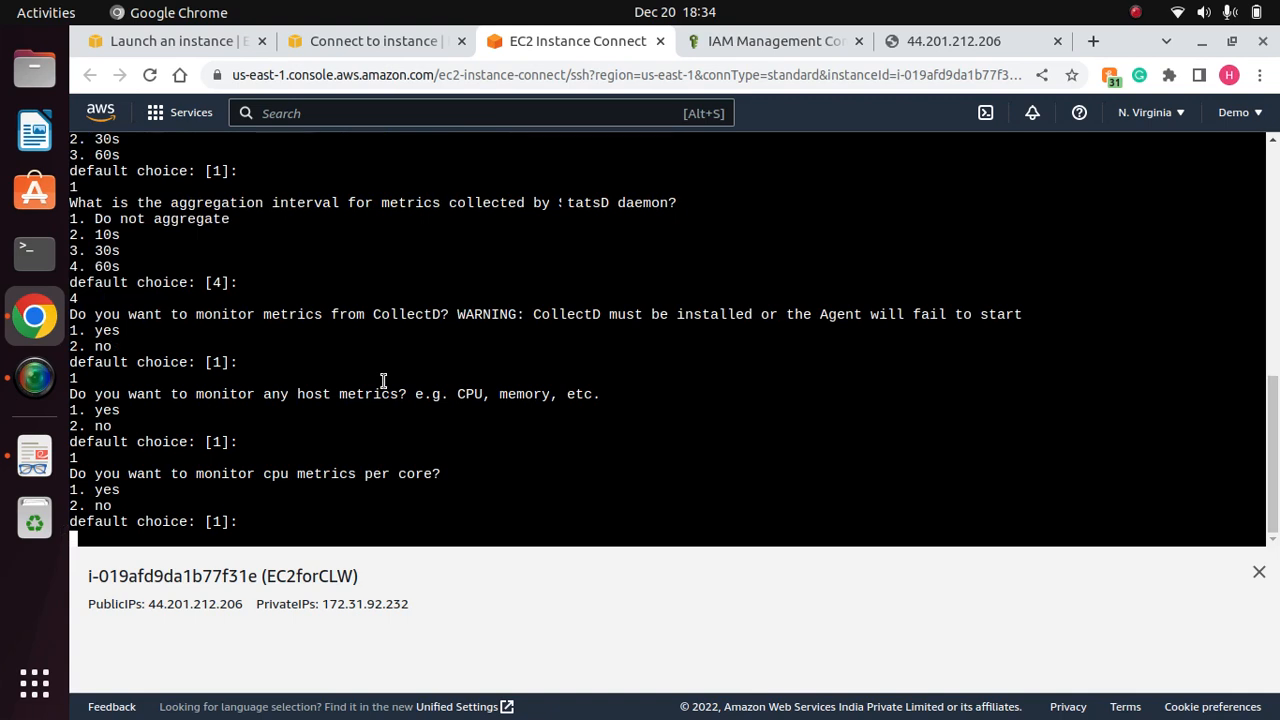
{"action": "type", "text": "1"}
{"action": "key", "text": "Return"}
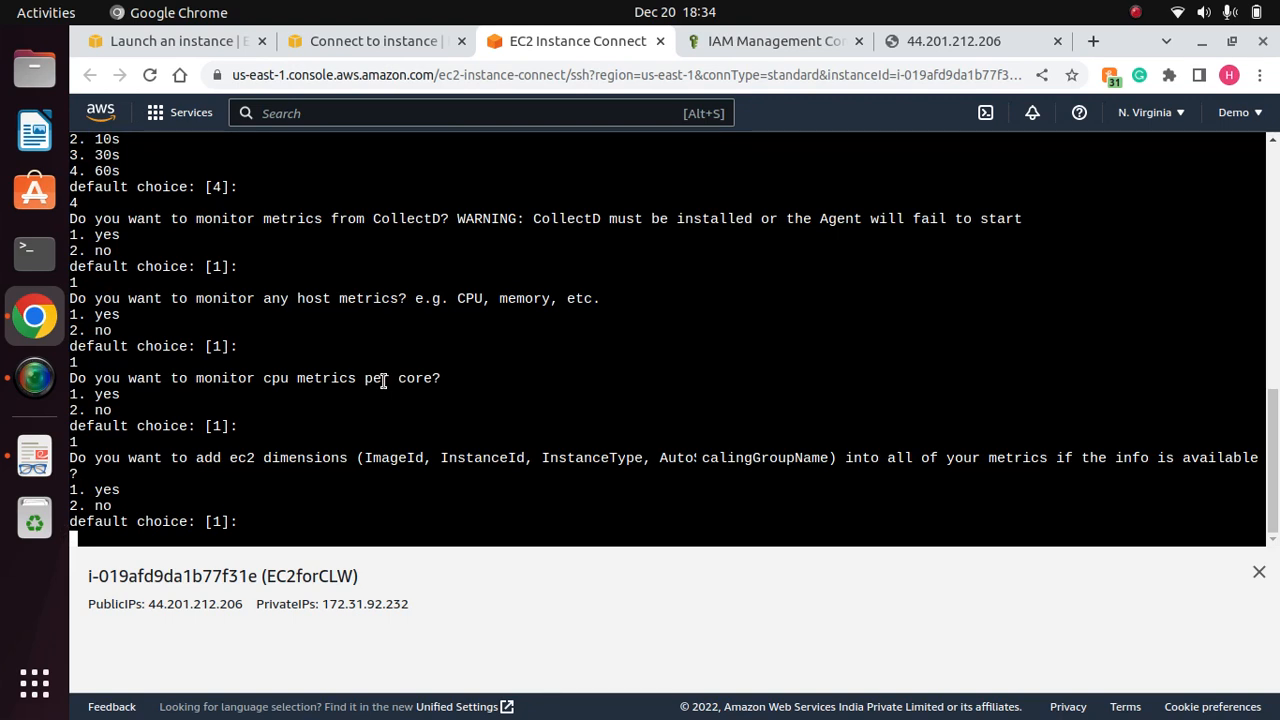
Step: Answer yes (1) to adding EC2 dimensions to all metrics and to aggregating them by InstanceId
{"action": "type", "text": "1"}
{"action": "key", "text": "Return"}
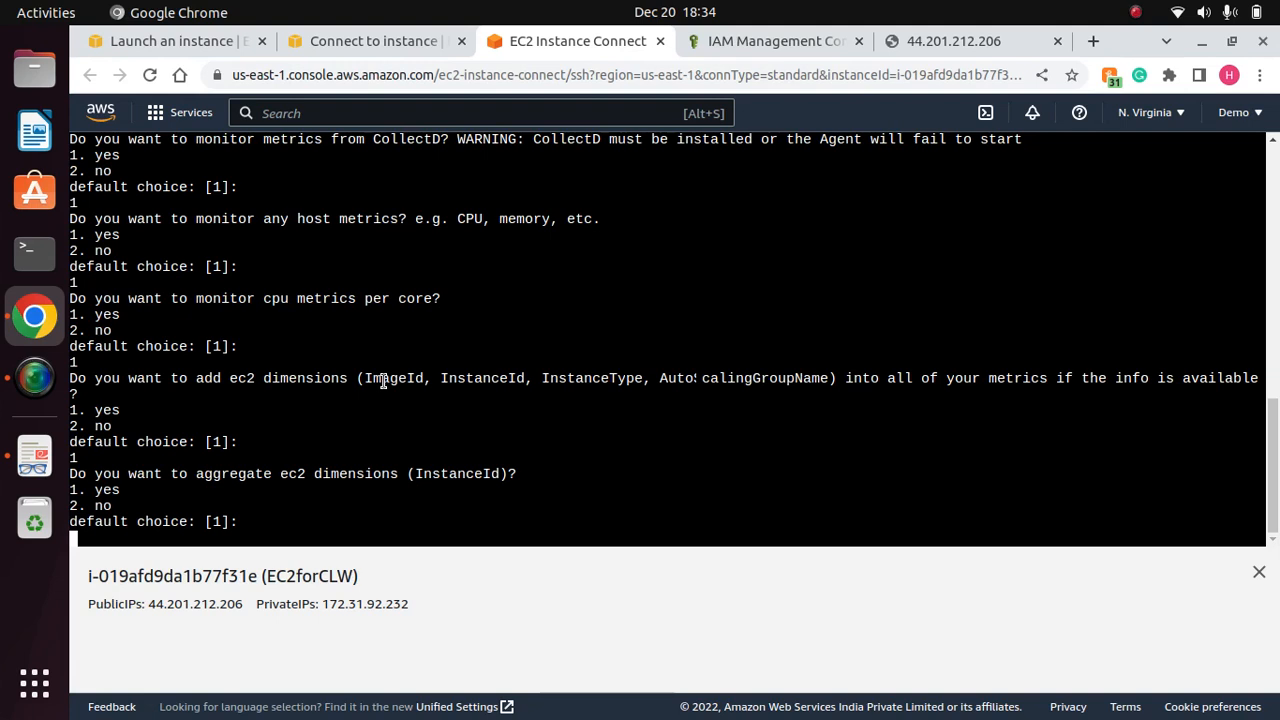
{"action": "type", "text": "1"}
{"action": "key", "text": "Return"}
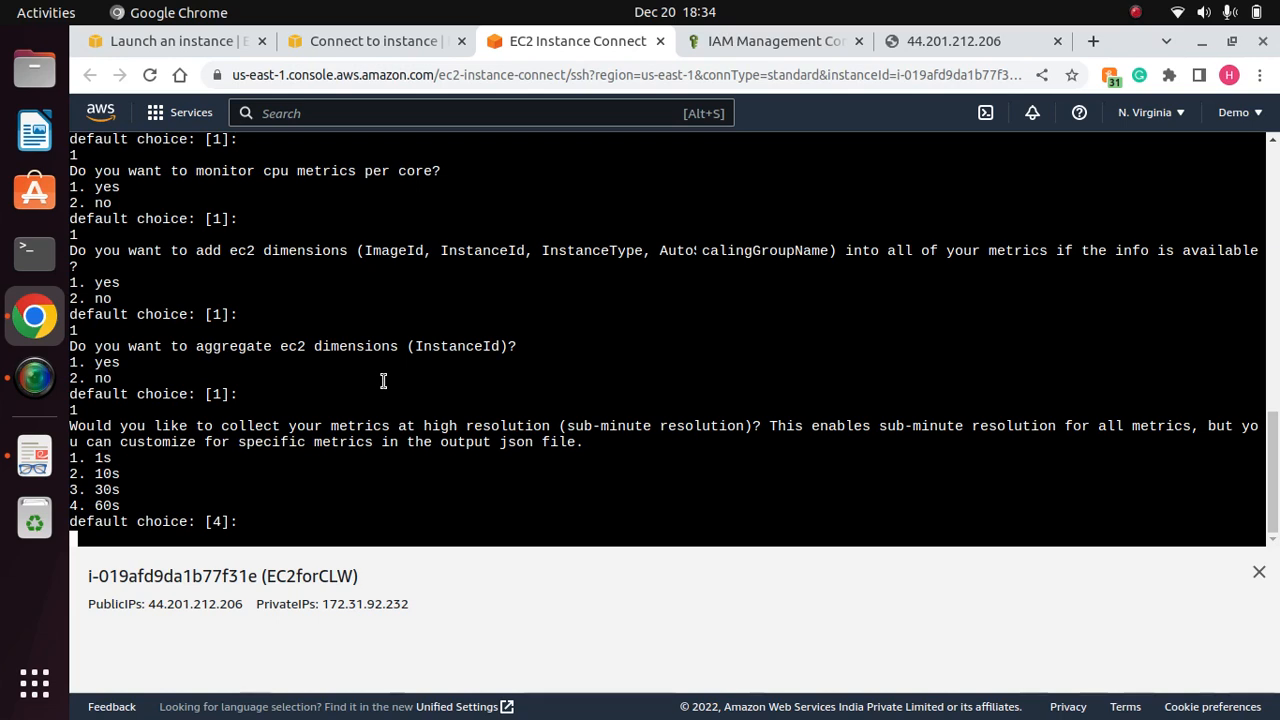
Step: Set the metrics resolution to 60s, choose the Basic default metrics config and accept the generated configuration
{"action": "type", "text": "4"}
{"action": "key", "text": "Return"}
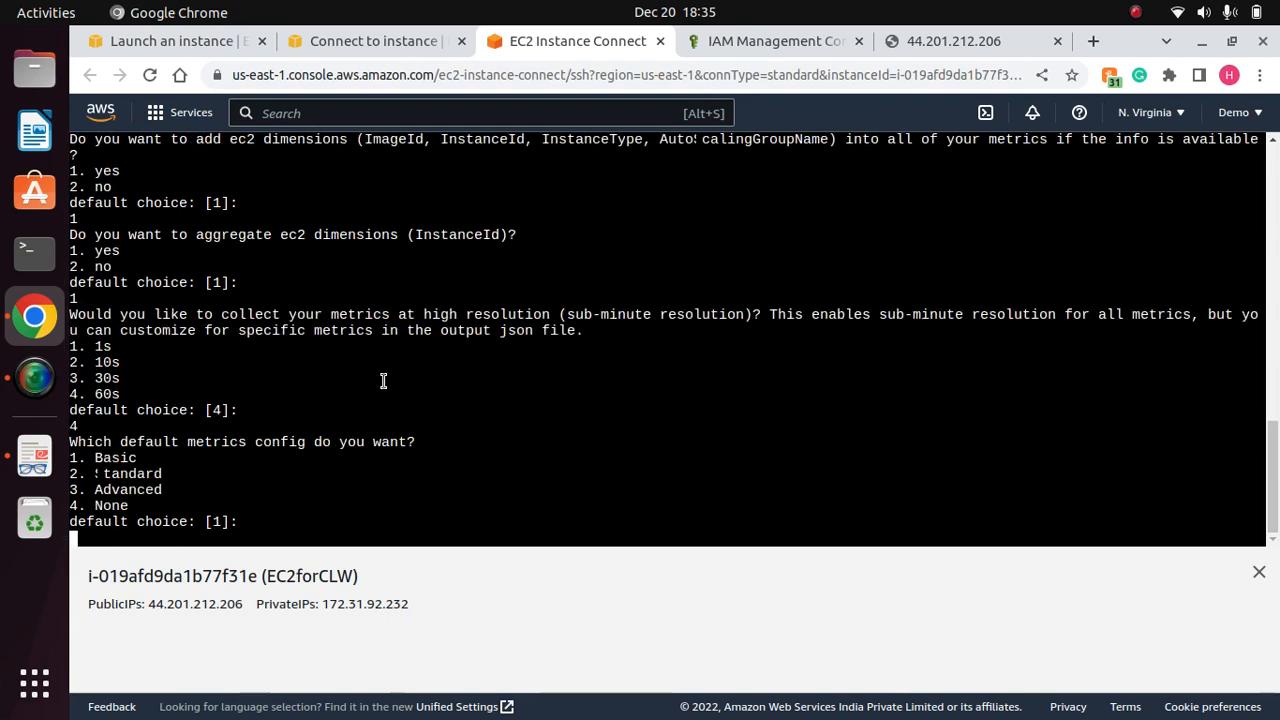
{"action": "type", "text": "1"}
{"action": "key", "text": "Return"}
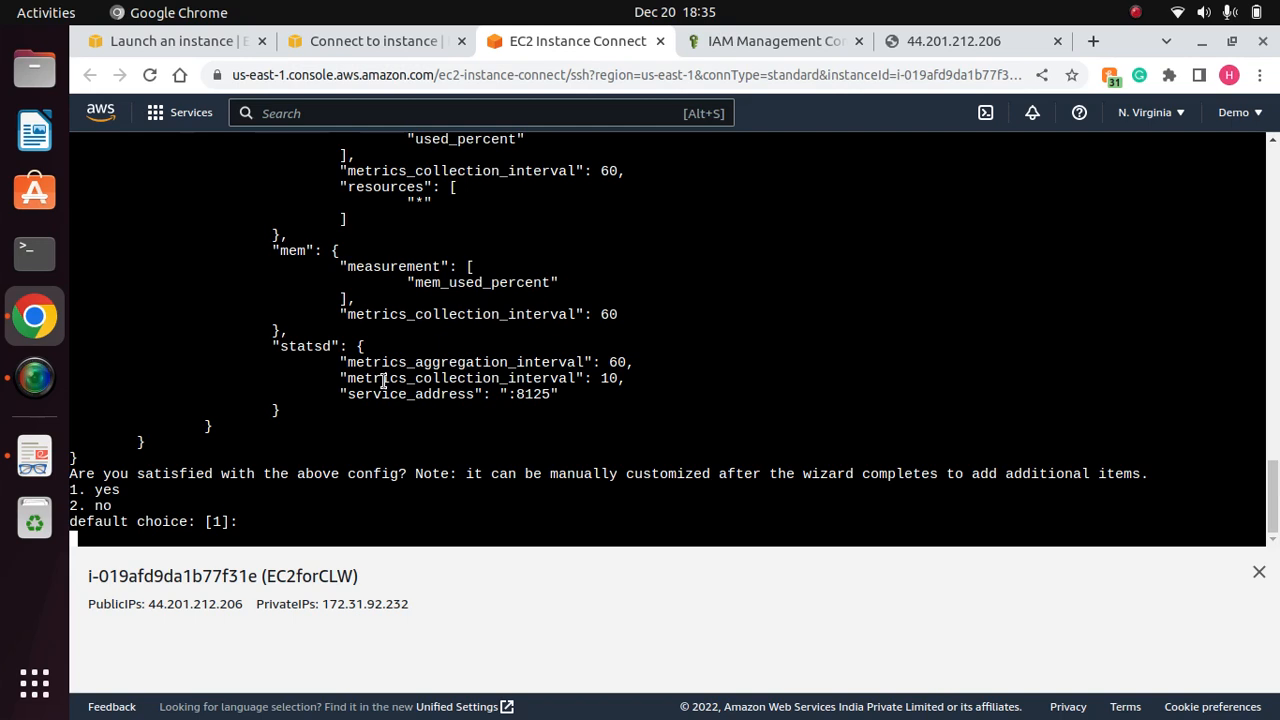
{"action": "type", "text": "1"}
{"action": "key", "text": "Return"}
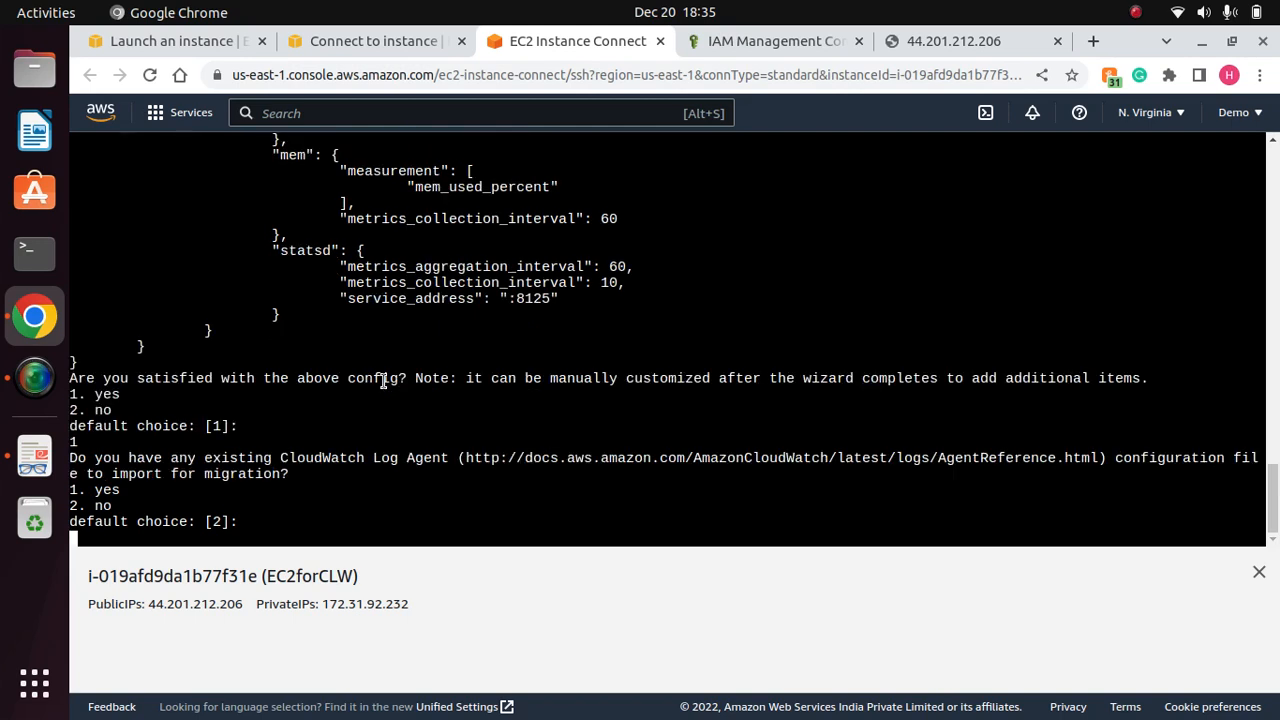
Step: Decline importing an existing CloudWatch Log Agent configuration file (2) and choose to monitor log files (1)
{"action": "type", "text": "2"}
{"action": "key", "text": "Return"}
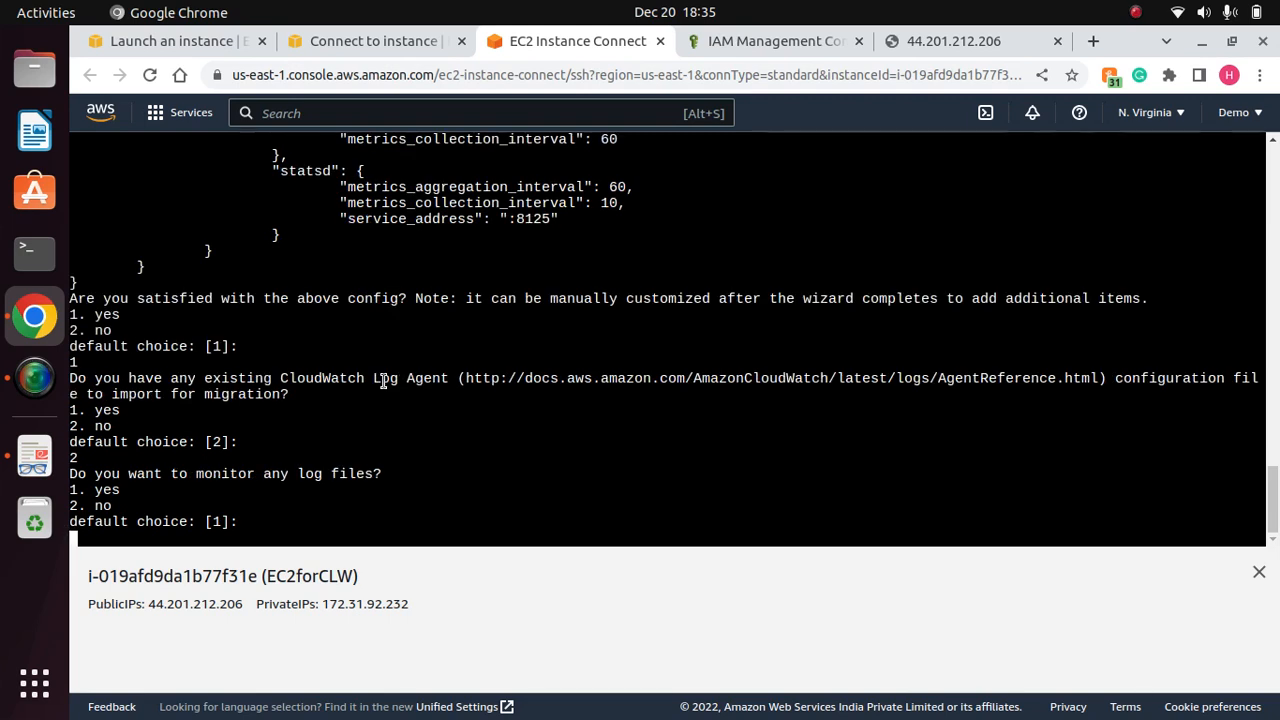
{"action": "type", "text": "1"}
{"action": "key", "text": "Return"}
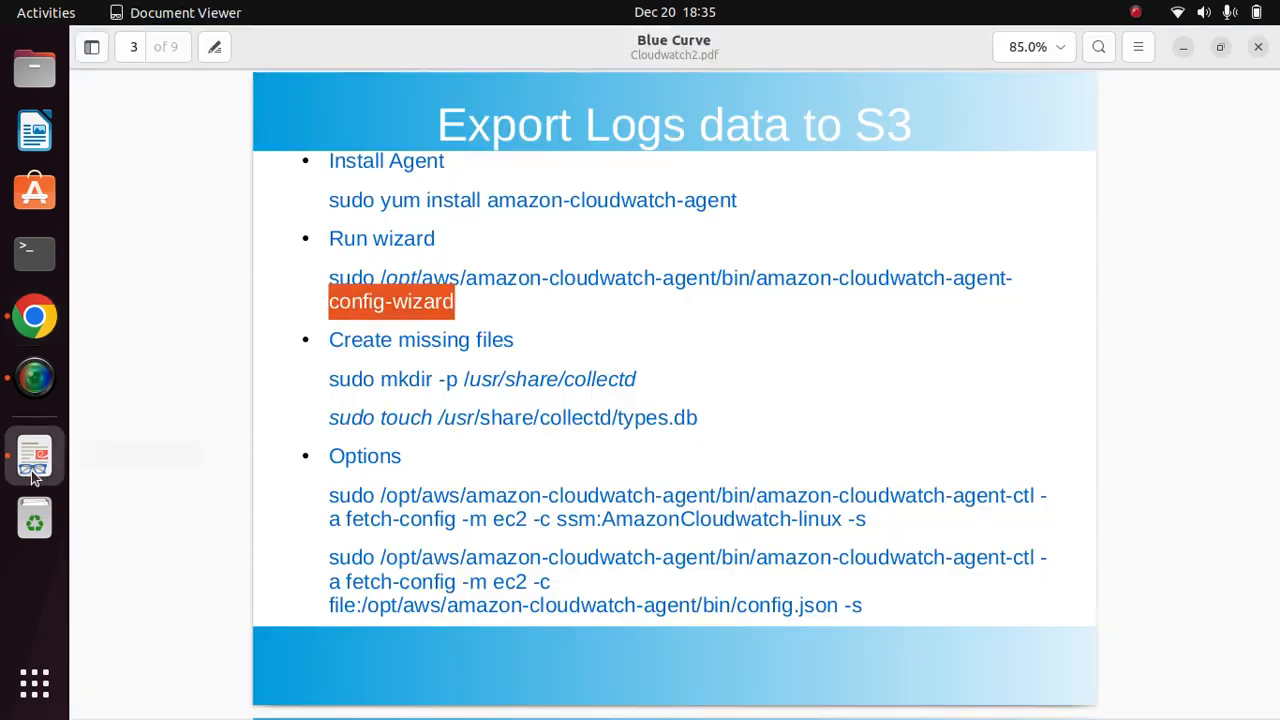
Step: Switch to Cloudwatch2.pdf in Document Viewer and copy the path /var/log/httpd/access_log from the Cloudwatch agent page
{"action": "left_click", "coordinate": [36, 466]}
{"action": "left_click", "coordinate": [561, 370]}
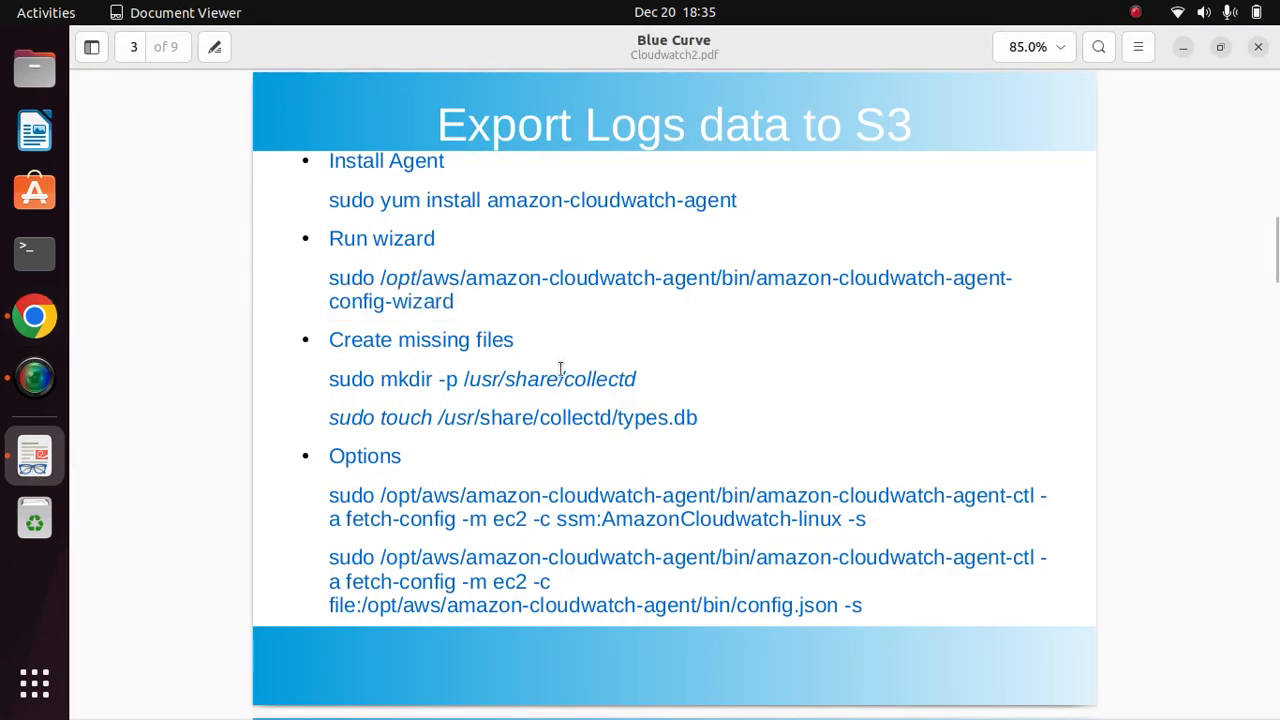
{"action": "key", "text": "Page_Up"}
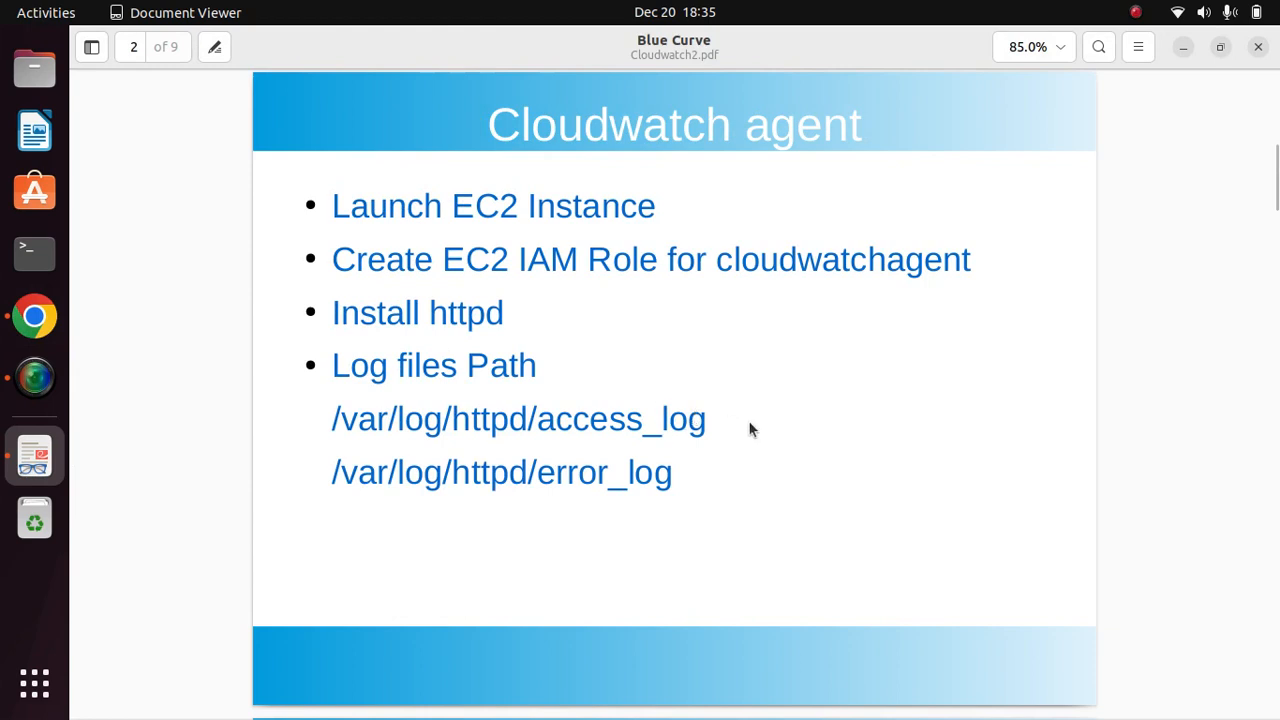
{"action": "left_click_drag", "start_coordinate": [716, 422], "coordinate": [318, 428]}
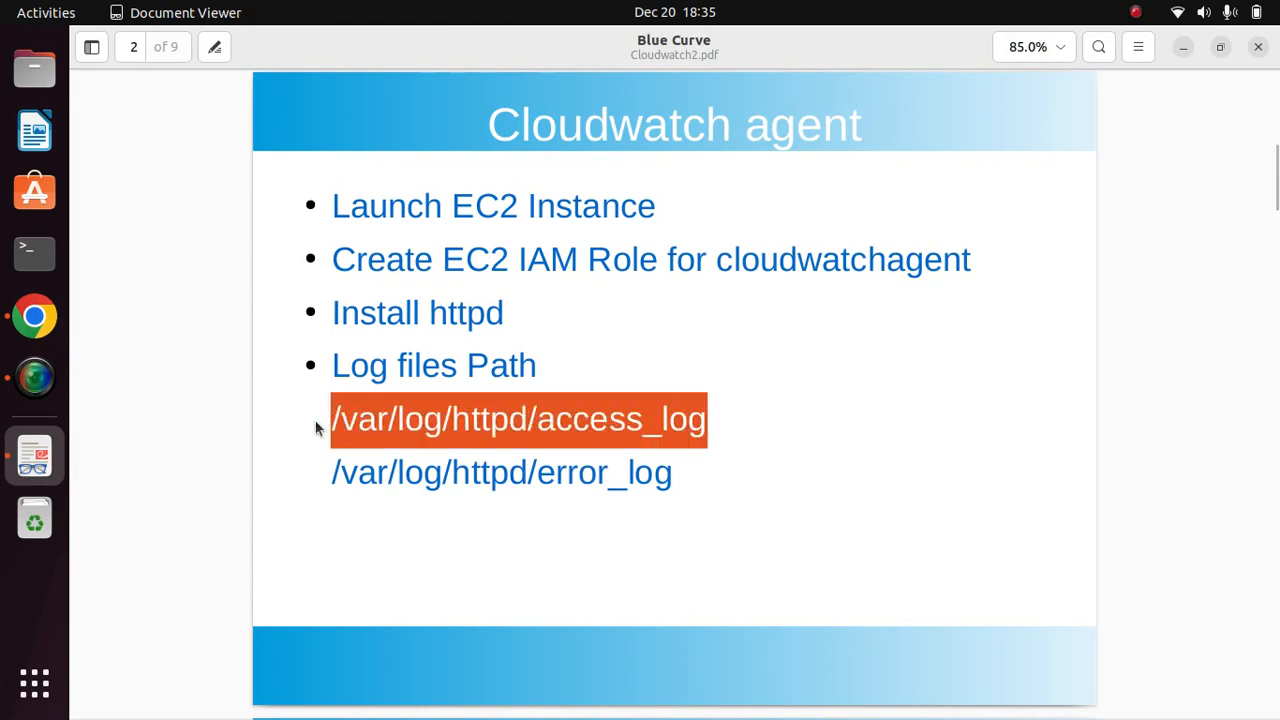
{"action": "right_click", "coordinate": [506, 424]}
{"action": "left_click", "coordinate": [563, 528]}
Step: In Chrome's terminal, enter the copied access_log path, accept the default log group and stream names, and set retention to 1 day (option 2)
{"action": "left_click", "coordinate": [34, 316]}
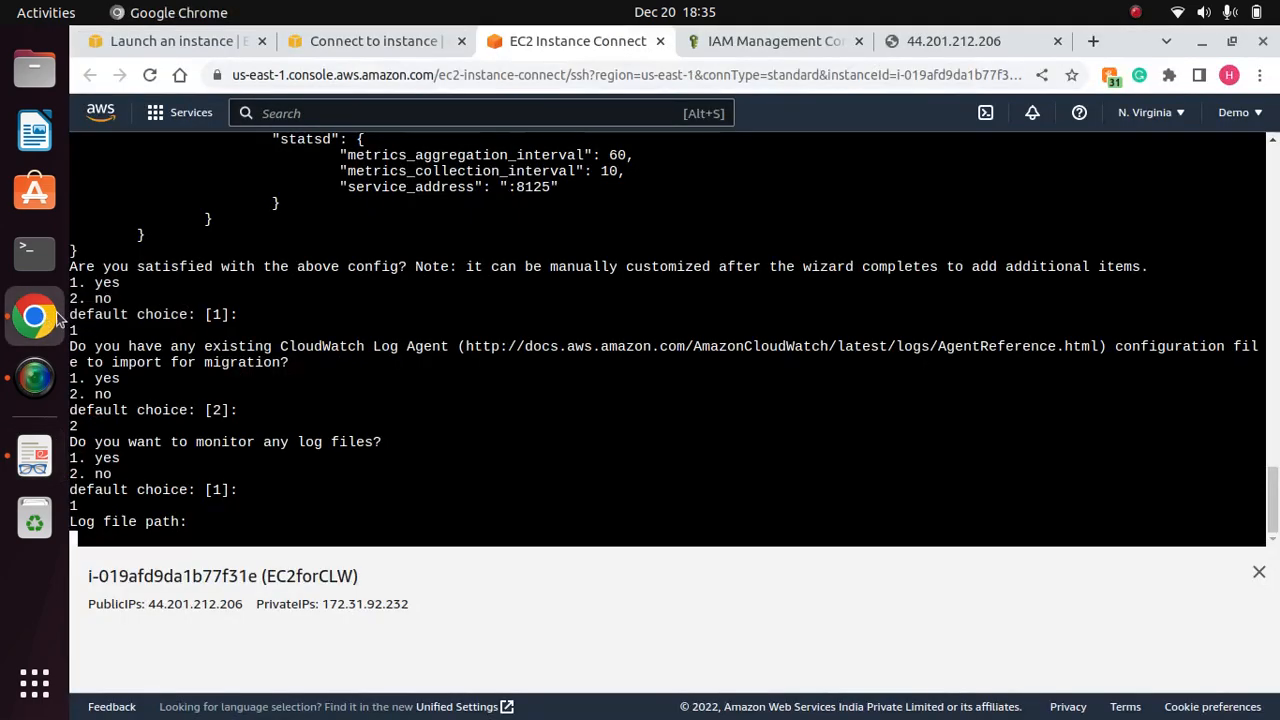
{"action": "right_click", "coordinate": [390, 510]}
{"action": "left_click", "coordinate": [457, 359]}
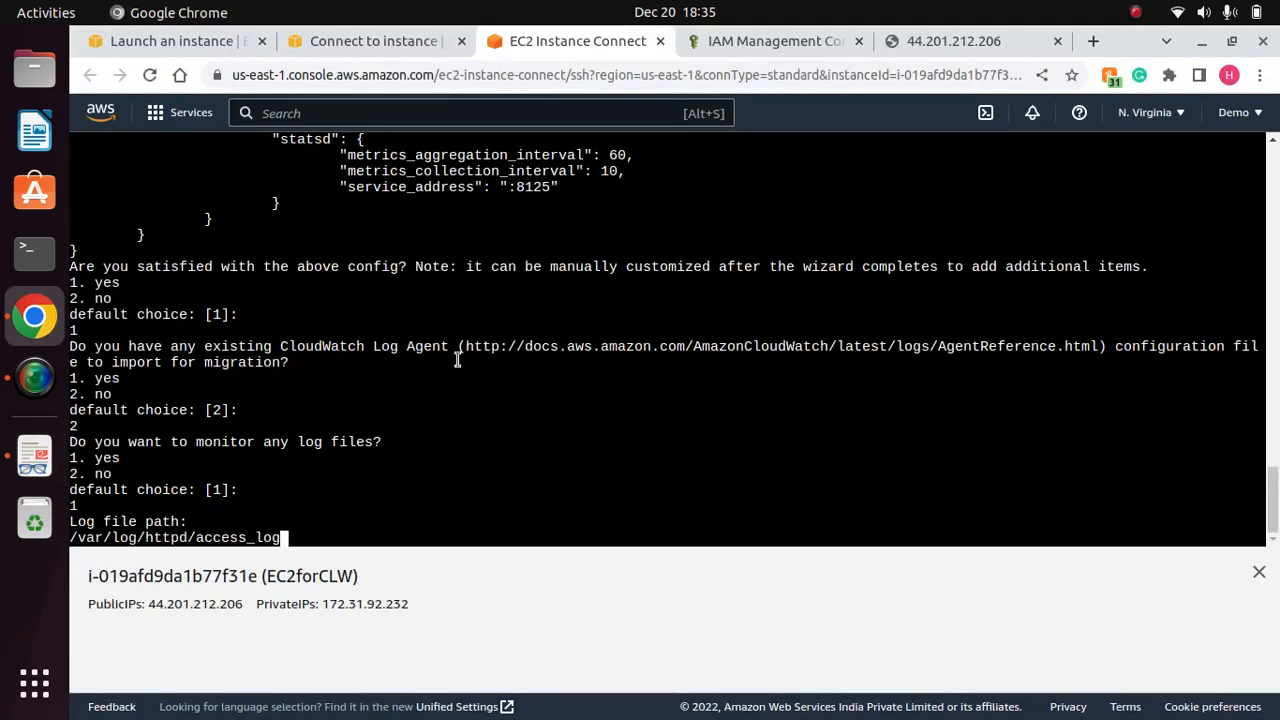
{"action": "key", "text": "Return"}
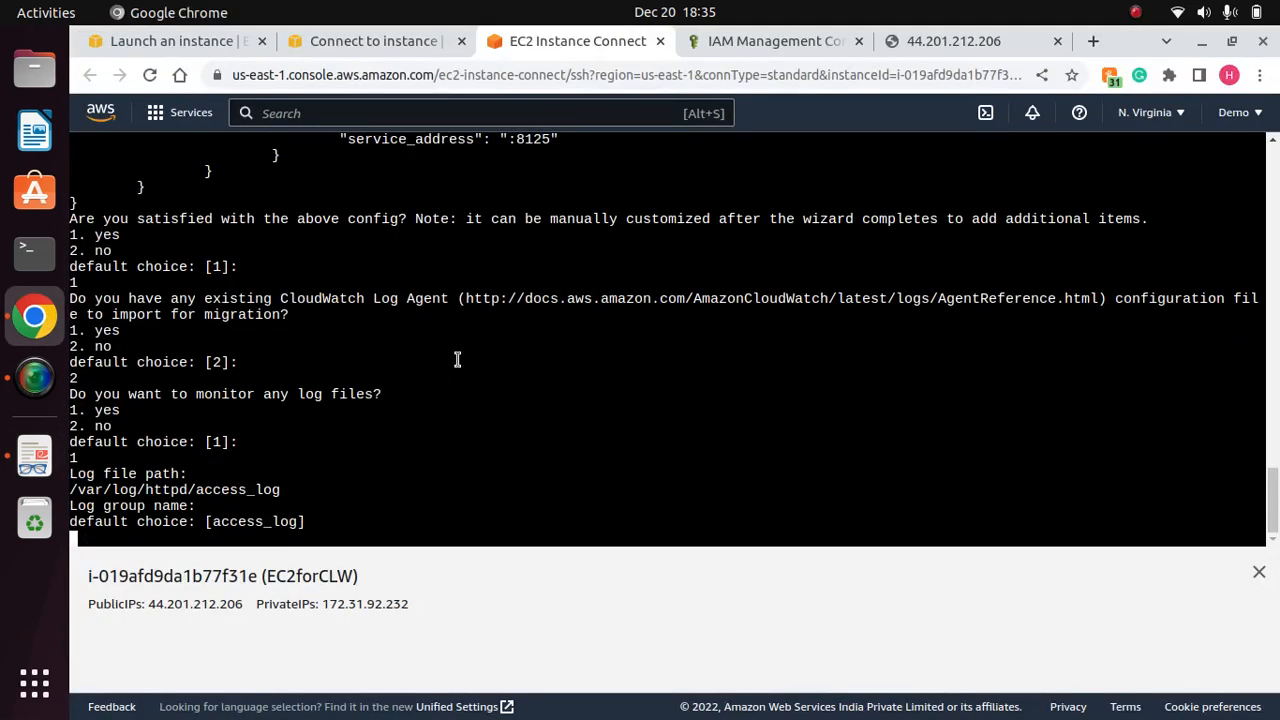
{"action": "key", "text": "Return"}
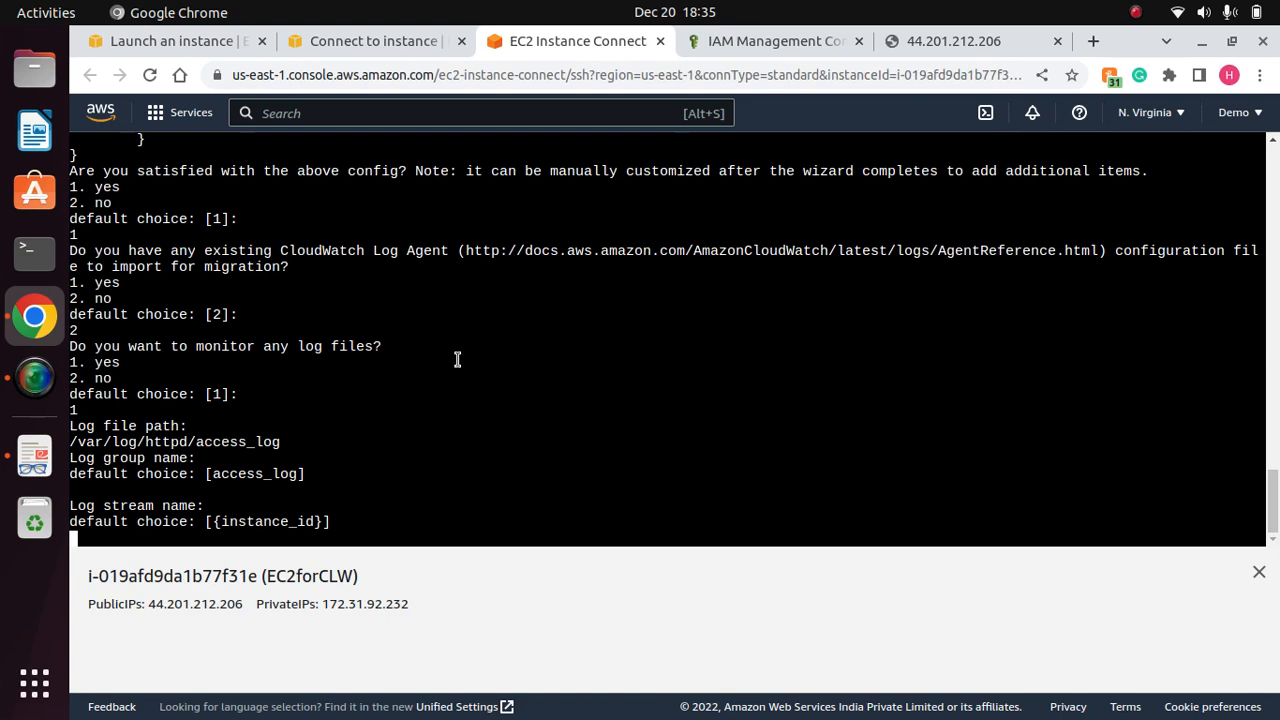
{"action": "key", "text": "Return"}
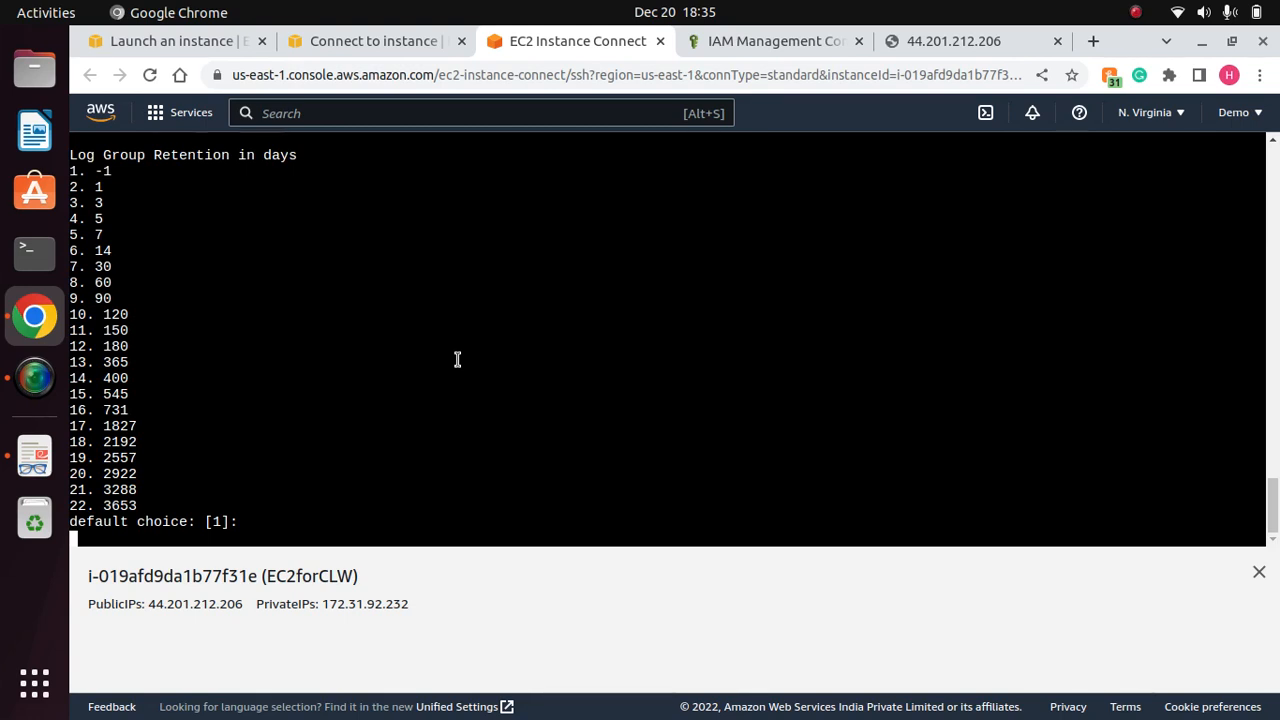
{"action": "type", "text": "2"}
{"action": "key", "text": "Return"}
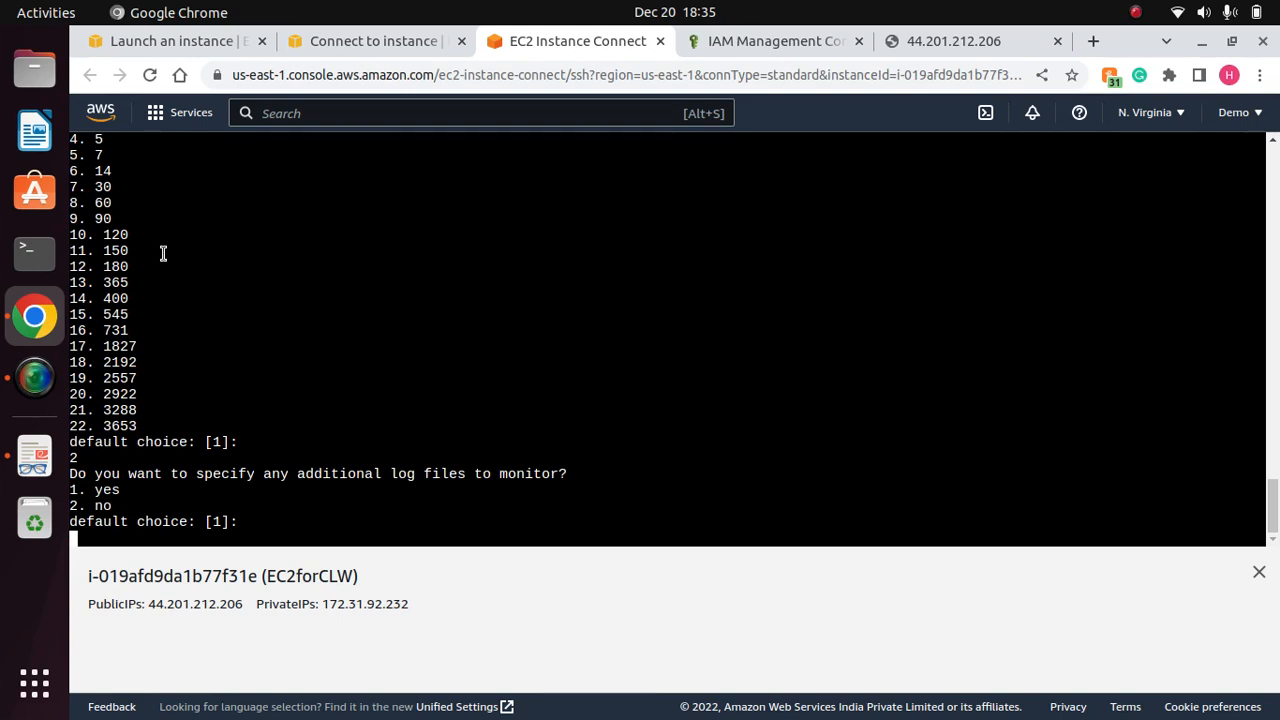
Step: Choose to monitor an additional log file, and copy its path /var/log/httpd/error_log from the PDF in Document Viewer
{"action": "type", "text": "1"}
{"action": "key", "text": "Return"}
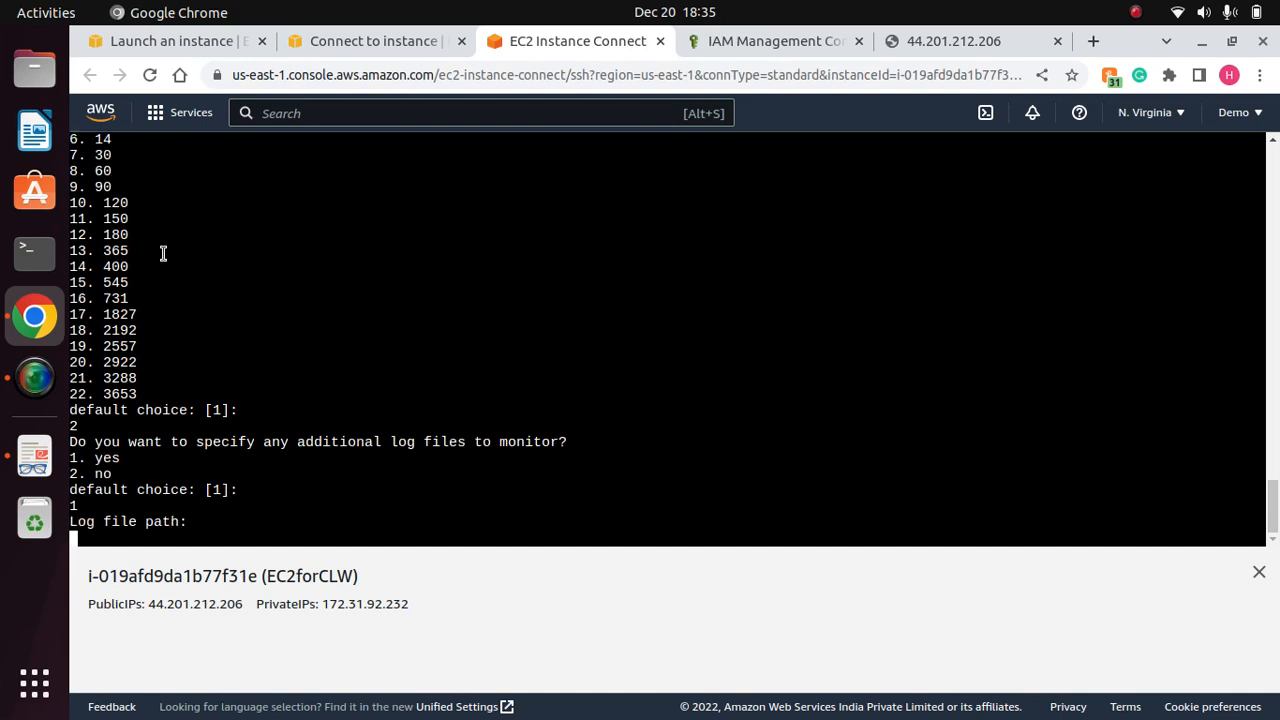
{"action": "key", "text": "alt+Tab"}
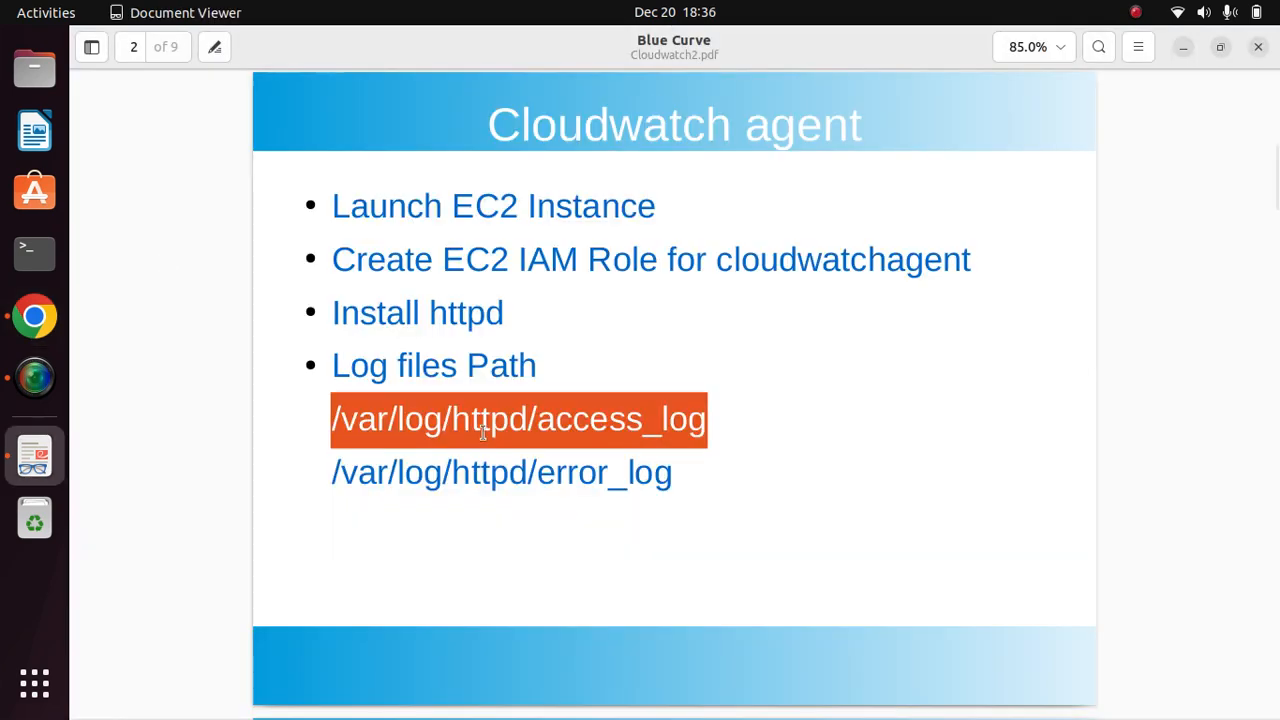
{"action": "left_click", "coordinate": [551, 494]}
{"action": "left_click_drag", "start_coordinate": [684, 480], "coordinate": [310, 486]}
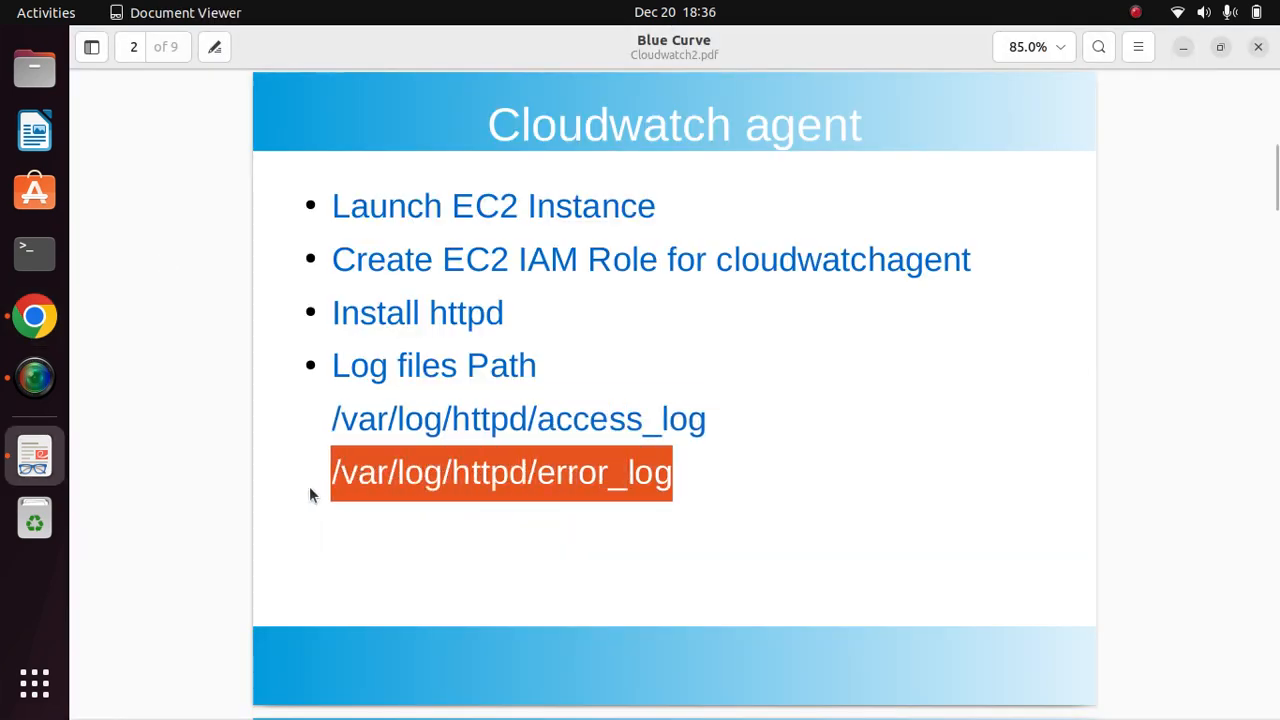
{"action": "right_click", "coordinate": [508, 474]}
{"action": "left_click", "coordinate": [572, 585]}
Step: Back in Chrome's terminal, enter the copied error_log path, accept the default log group and stream names, and set retention to 1 day (option 2)
{"action": "key", "text": "alt+Tab"}
{"action": "right_click", "coordinate": [454, 528]}
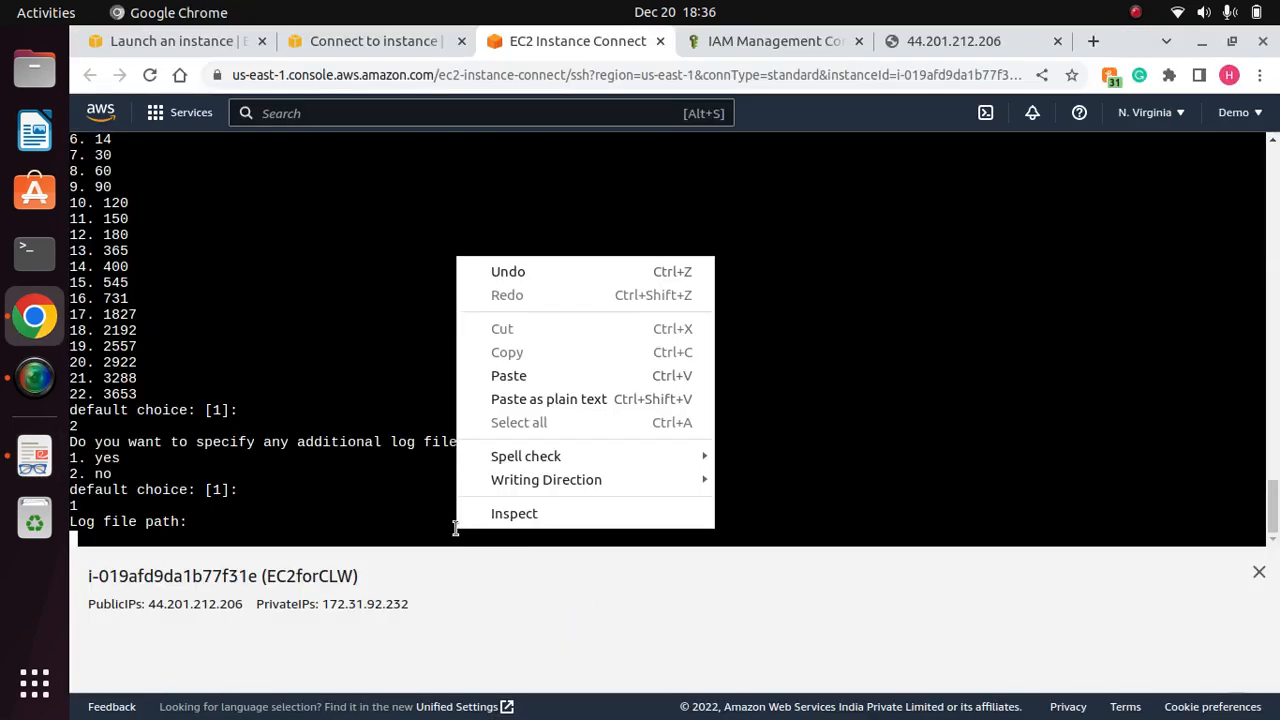
{"action": "left_click", "coordinate": [517, 374]}
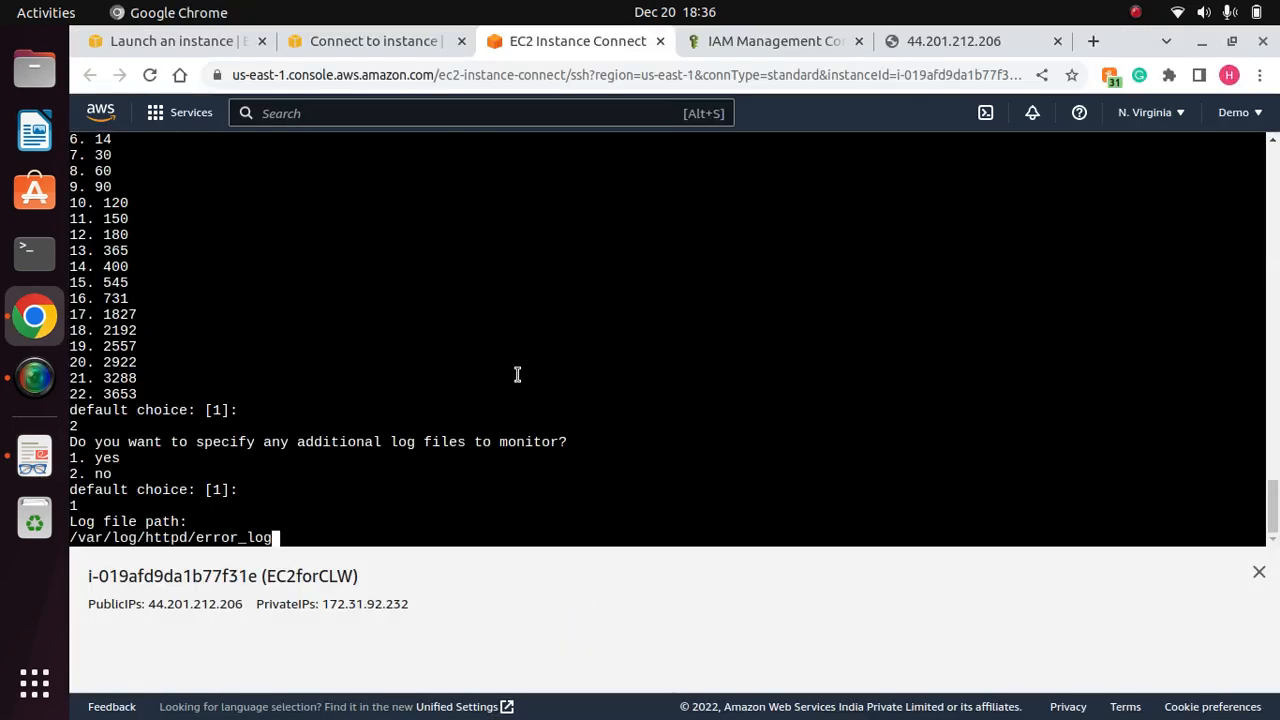
{"action": "key", "text": "Return"}
{"action": "key", "text": "Return"}
{"action": "key", "text": "Return"}
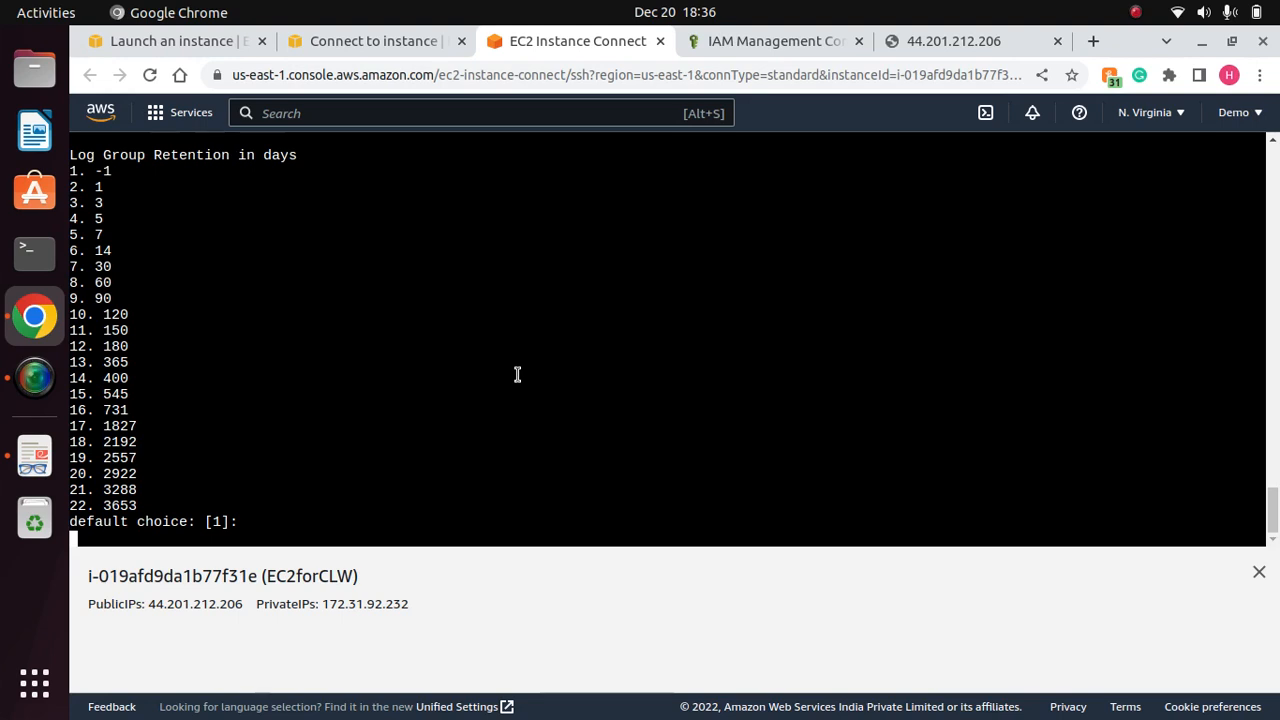
{"action": "type", "text": "2"}
{"action": "key", "text": "Return"}
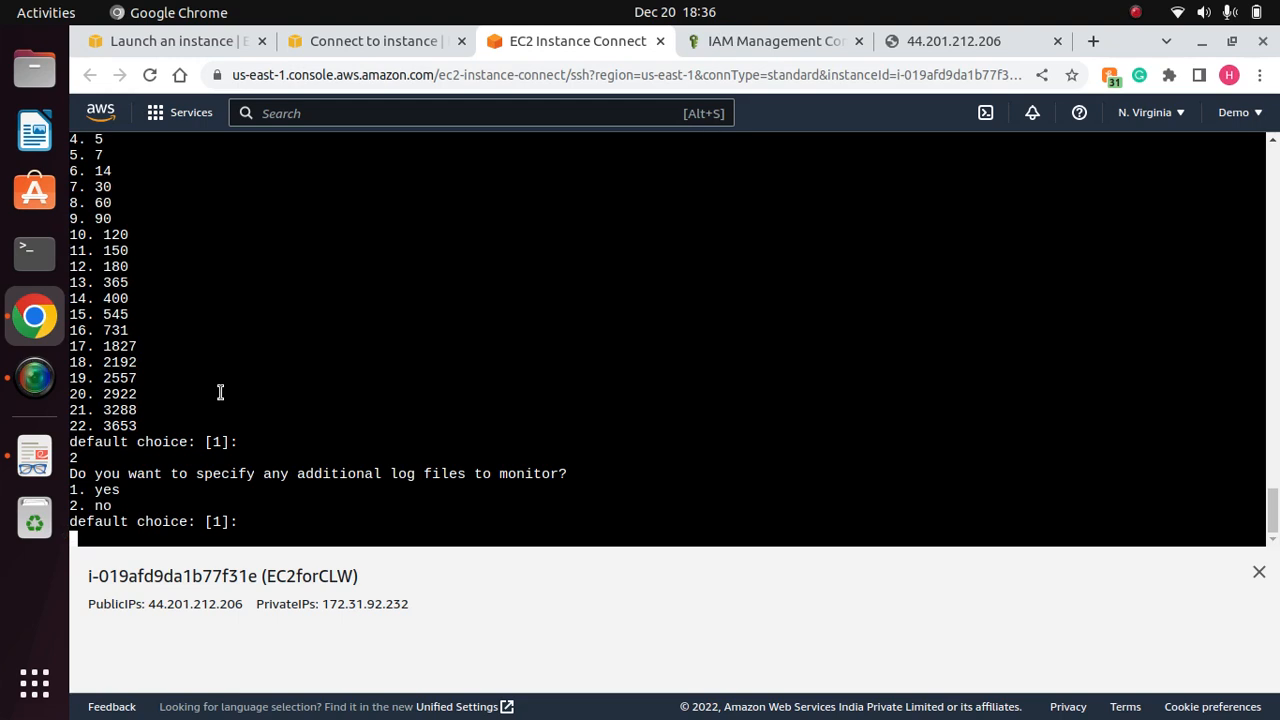
Step: Decline adding further log files (2) and choose to store the config in the SSM parameter store (1)
{"action": "type", "text": "2"}
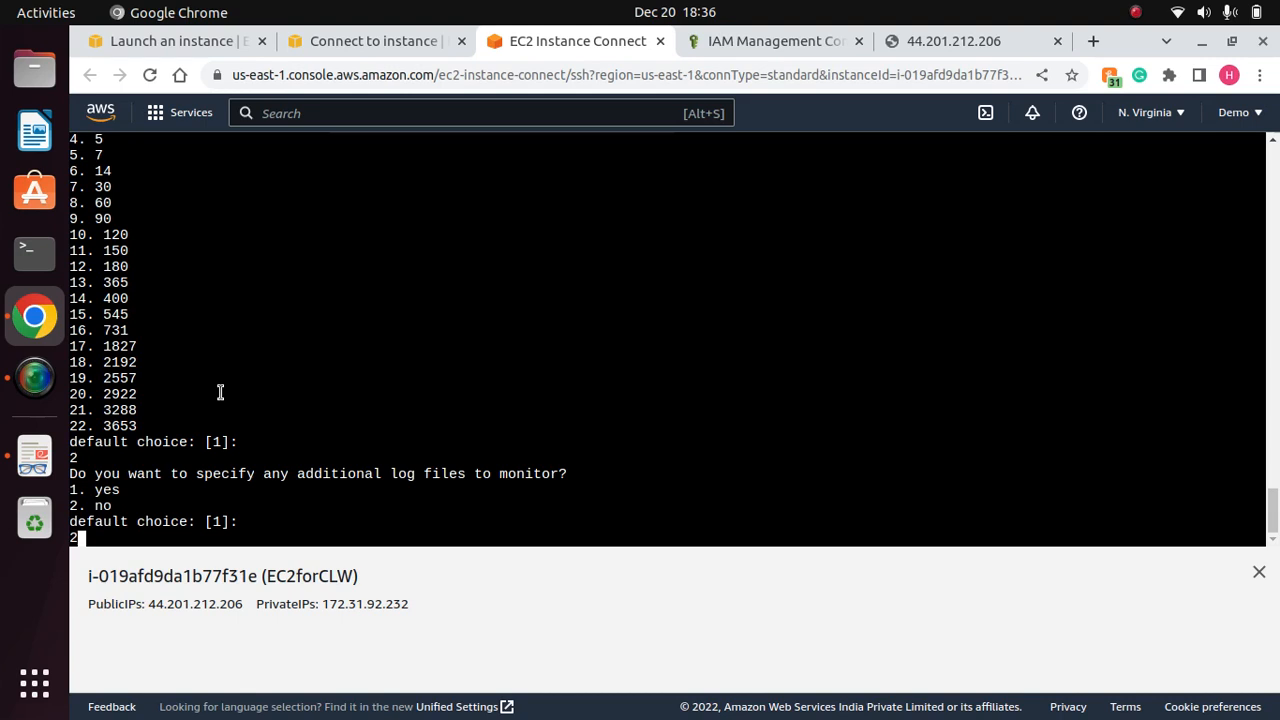
{"action": "key", "text": "Return"}
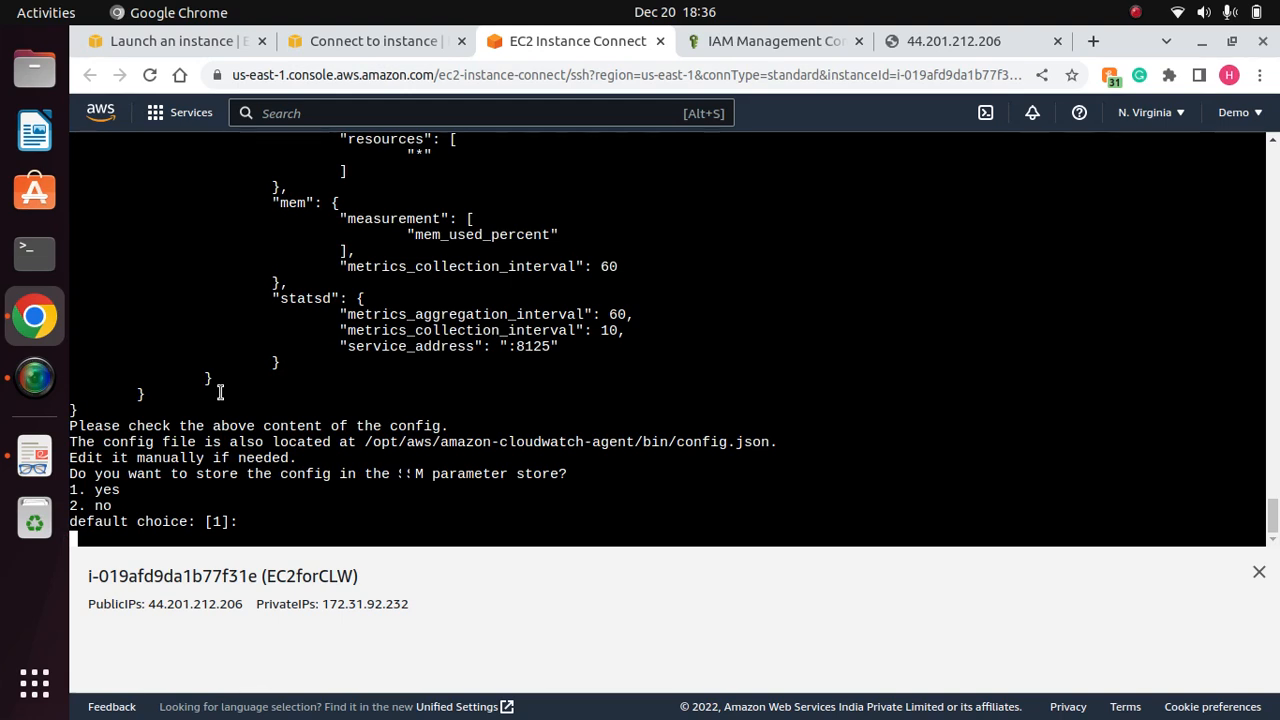
{"action": "type", "text": "1"}
{"action": "key", "text": "Return"}
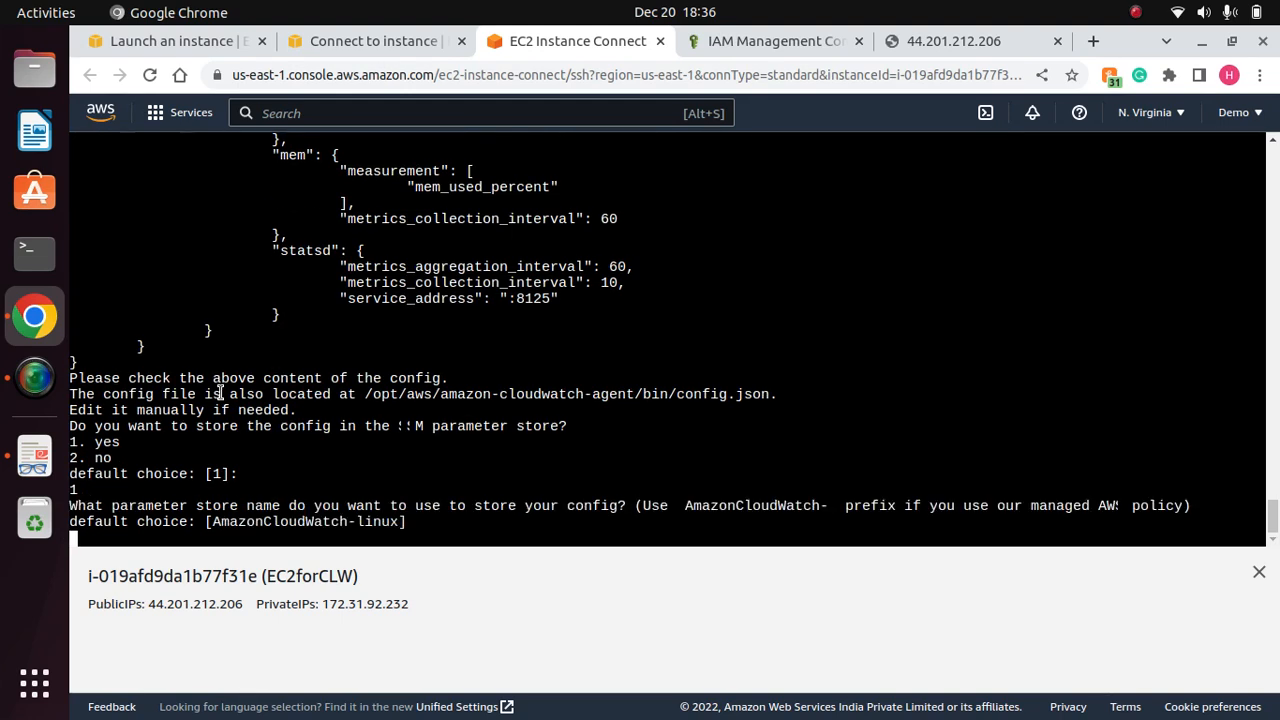
Step: Accept the default parameter store name AmazonCloudWatch-linux and region us-east-1, and select the SDK credential (option 1) to send the config
{"action": "key", "text": "Return"}
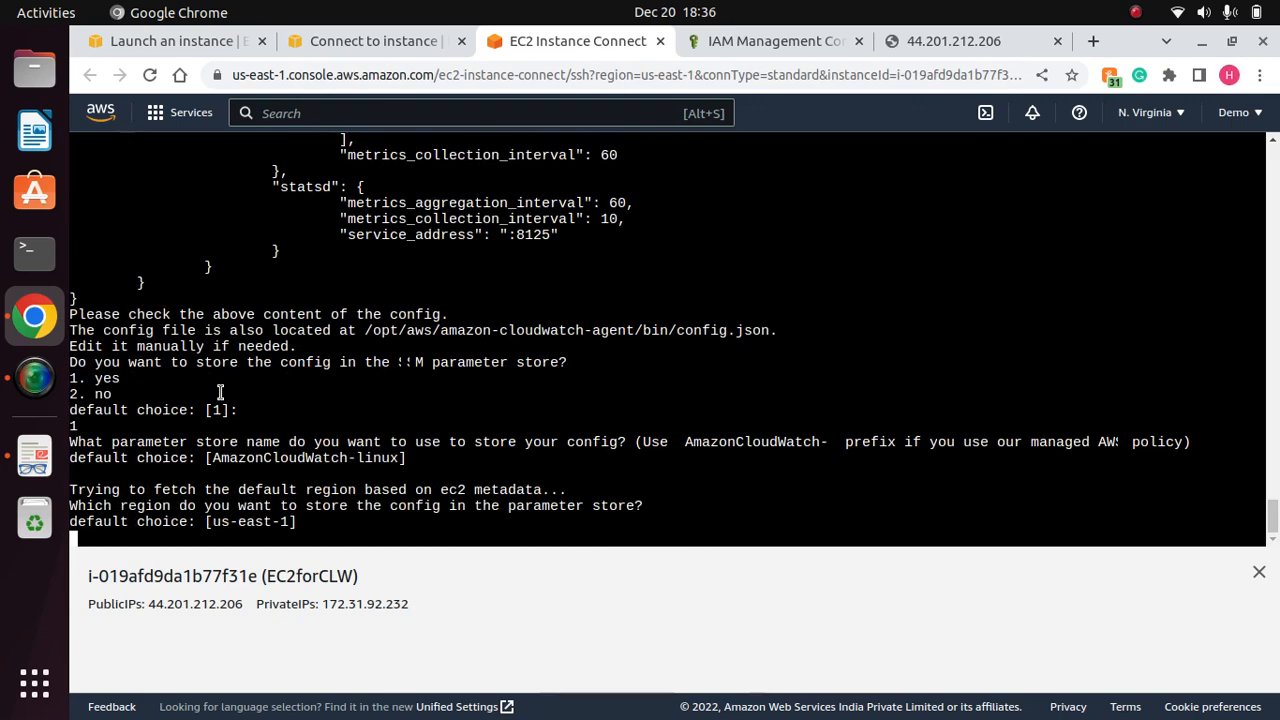
{"action": "key", "text": "Return"}
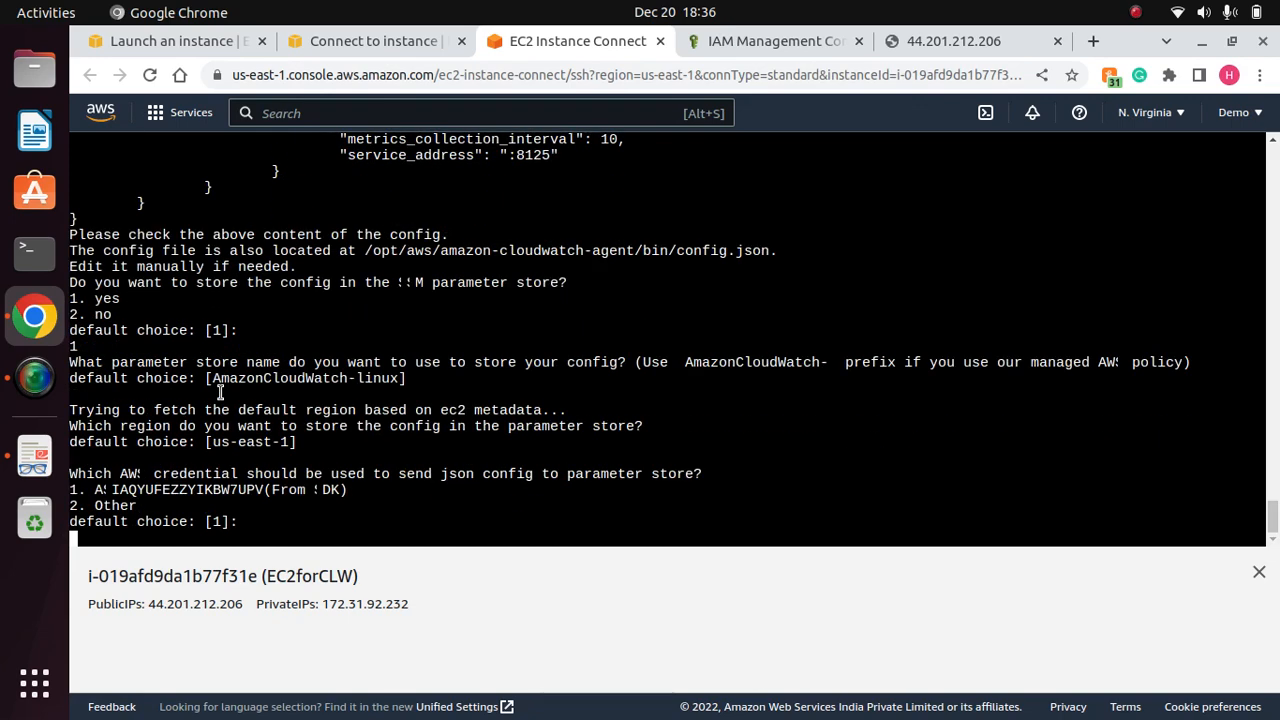
{"action": "type", "text": "1"}
{"action": "key", "text": "Return"}
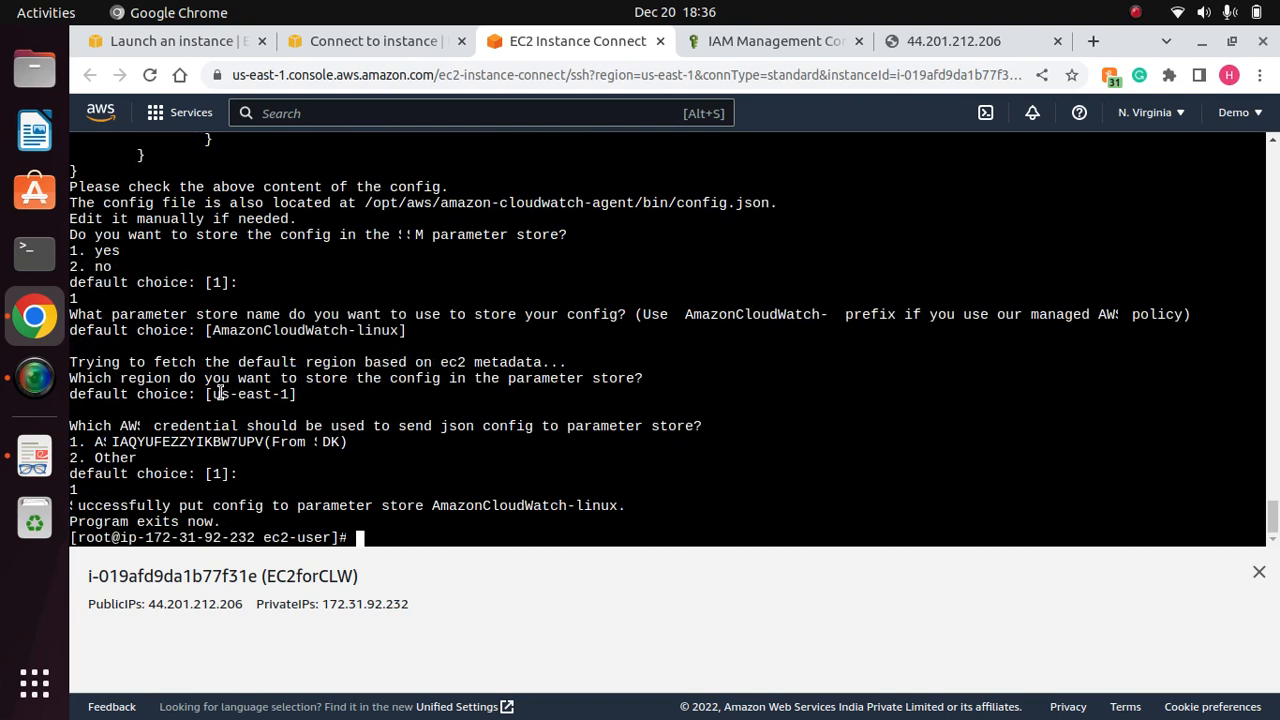
Step: Clear the terminal screen with the clear command
{"action": "type", "text": "clear"}
{"action": "key", "text": "BackSpace"}
{"action": "key", "text": "BackSpace"}
{"action": "key", "text": "BackSpace"}
{"action": "type", "text": "ear"}
{"action": "key", "text": "Return"}
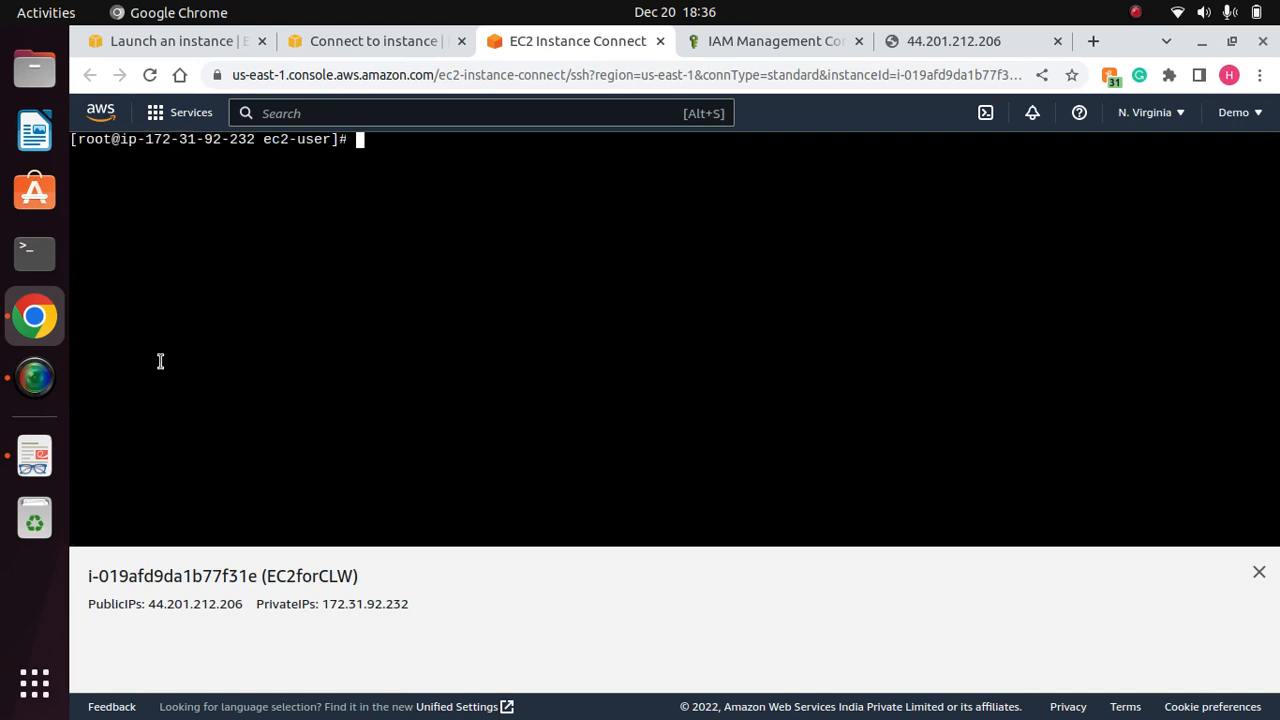
Step: Switch to Document Viewer and copy the command sudo mkdir -p /usr/share/collectd from page 3 of the PDF
{"action": "left_click", "coordinate": [34, 456]}
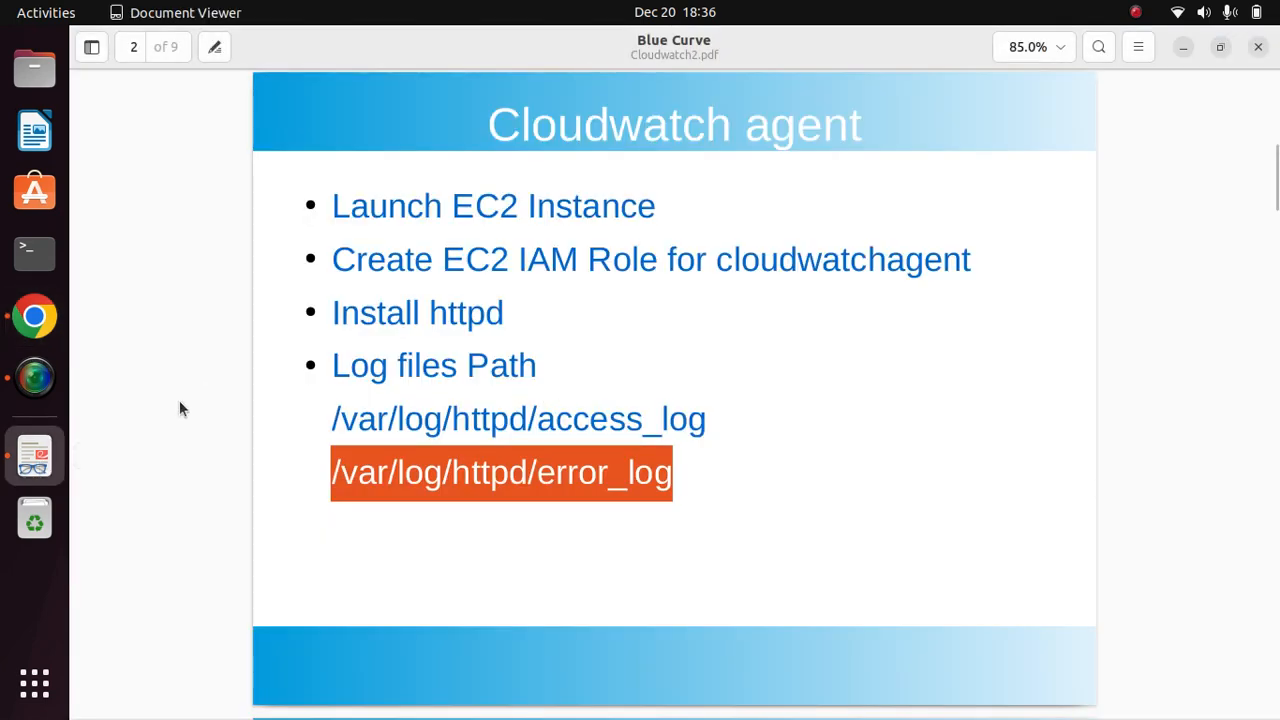
{"action": "key", "text": "Right"}
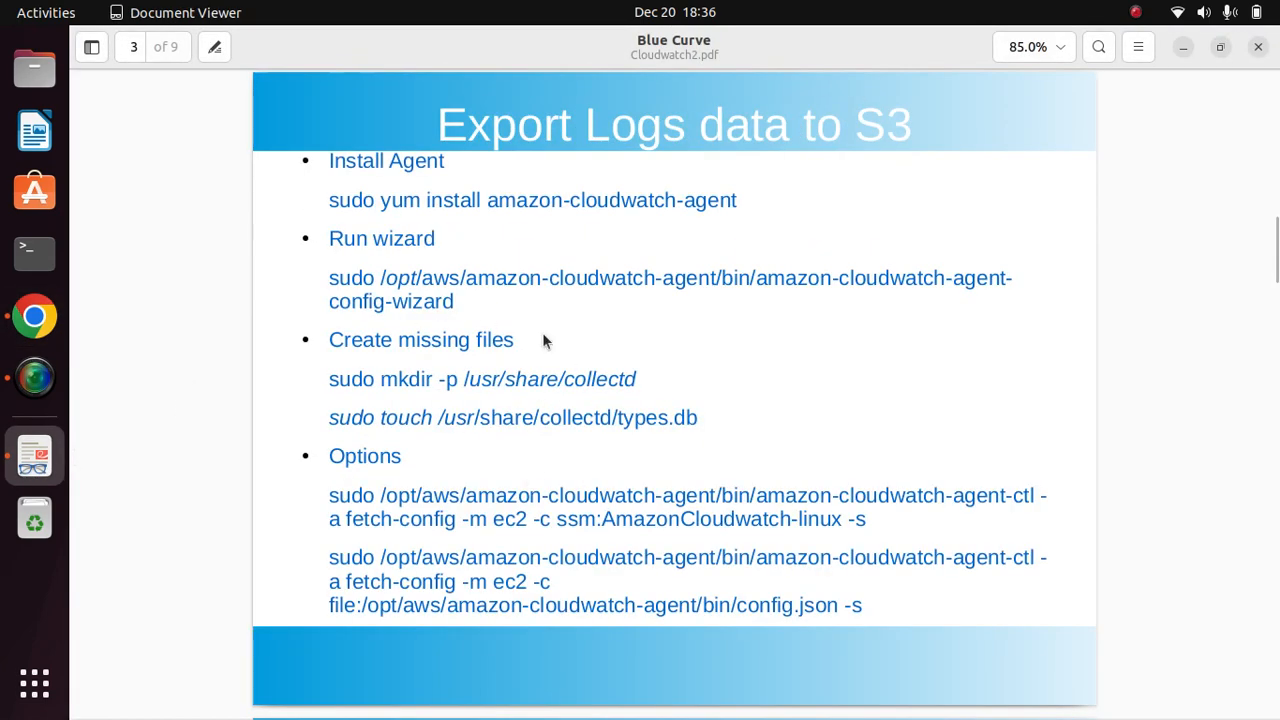
{"action": "left_click_drag", "start_coordinate": [516, 340], "coordinate": [320, 340]}
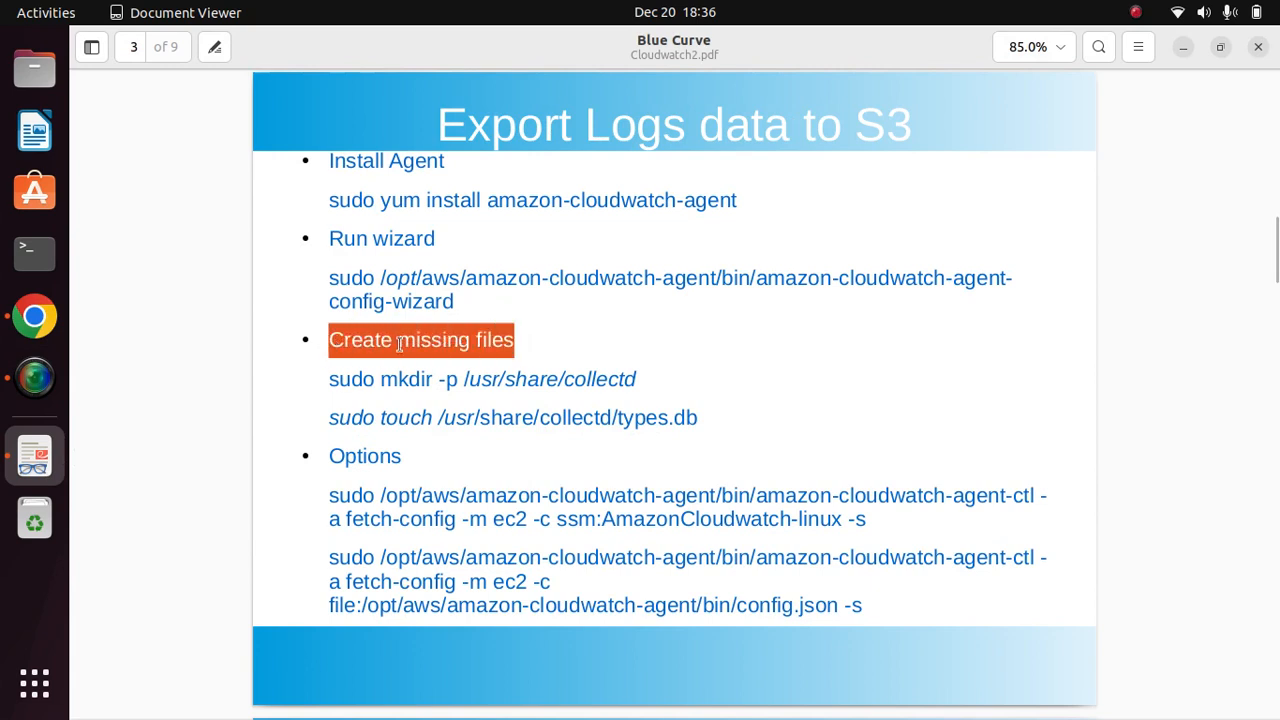
{"action": "left_click", "coordinate": [538, 343]}
{"action": "left_click_drag", "start_coordinate": [643, 379], "coordinate": [331, 379]}
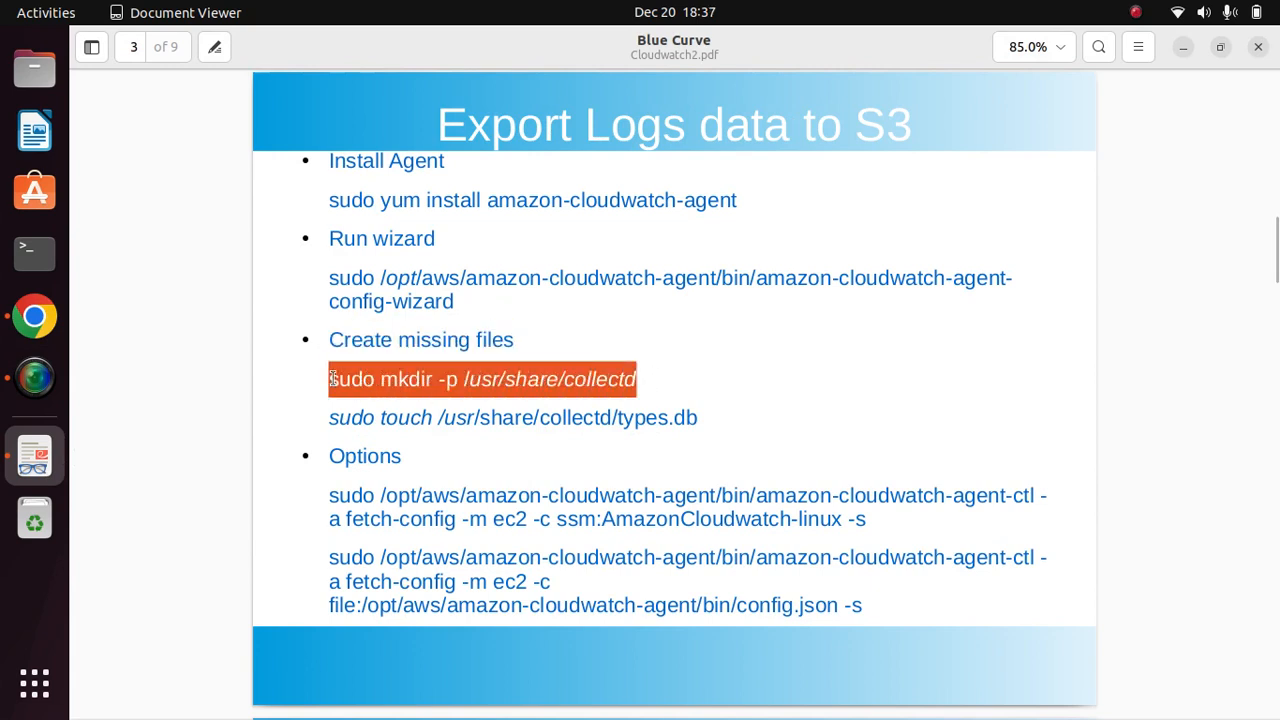
{"action": "right_click", "coordinate": [503, 379]}
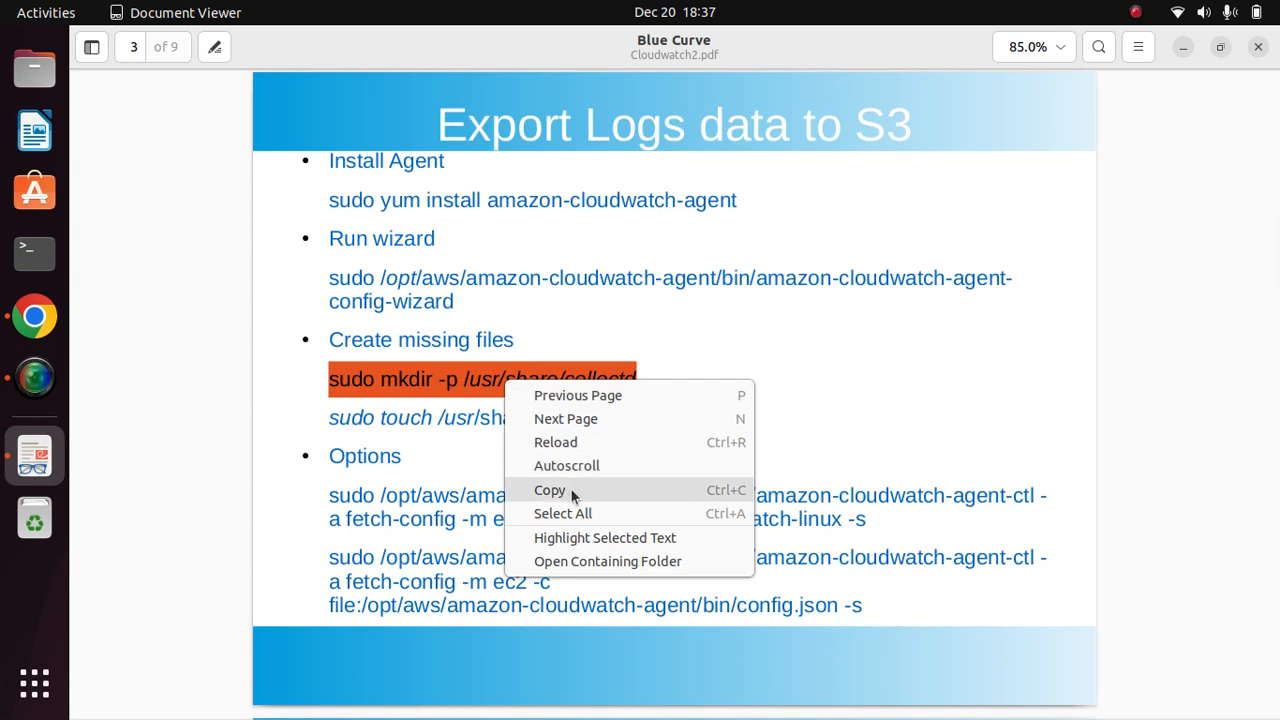
{"action": "left_click", "coordinate": [570, 488]}
Step: Back in Chrome's terminal, run the copied command sudo mkdir -p /usr/share/collectd
{"action": "key", "text": "alt+Tab"}
{"action": "right_click", "coordinate": [464, 319]}
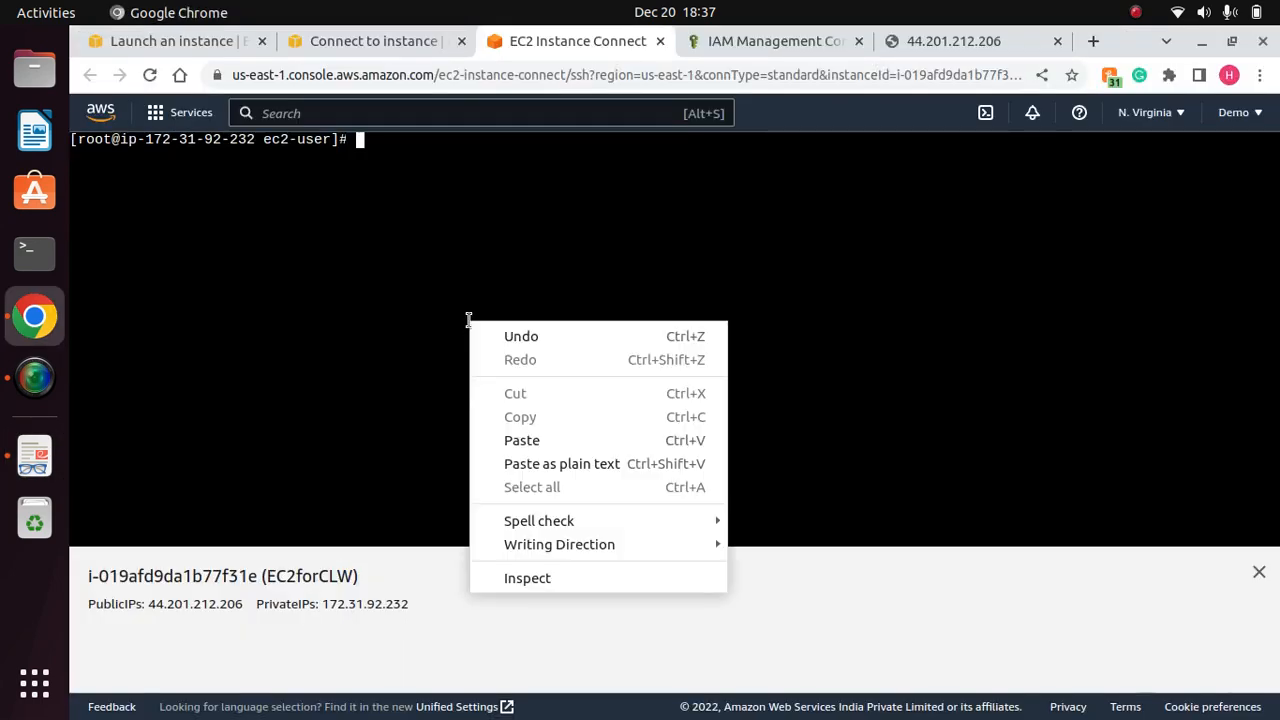
{"action": "left_click", "coordinate": [565, 432]}
{"action": "key", "text": "Return"}
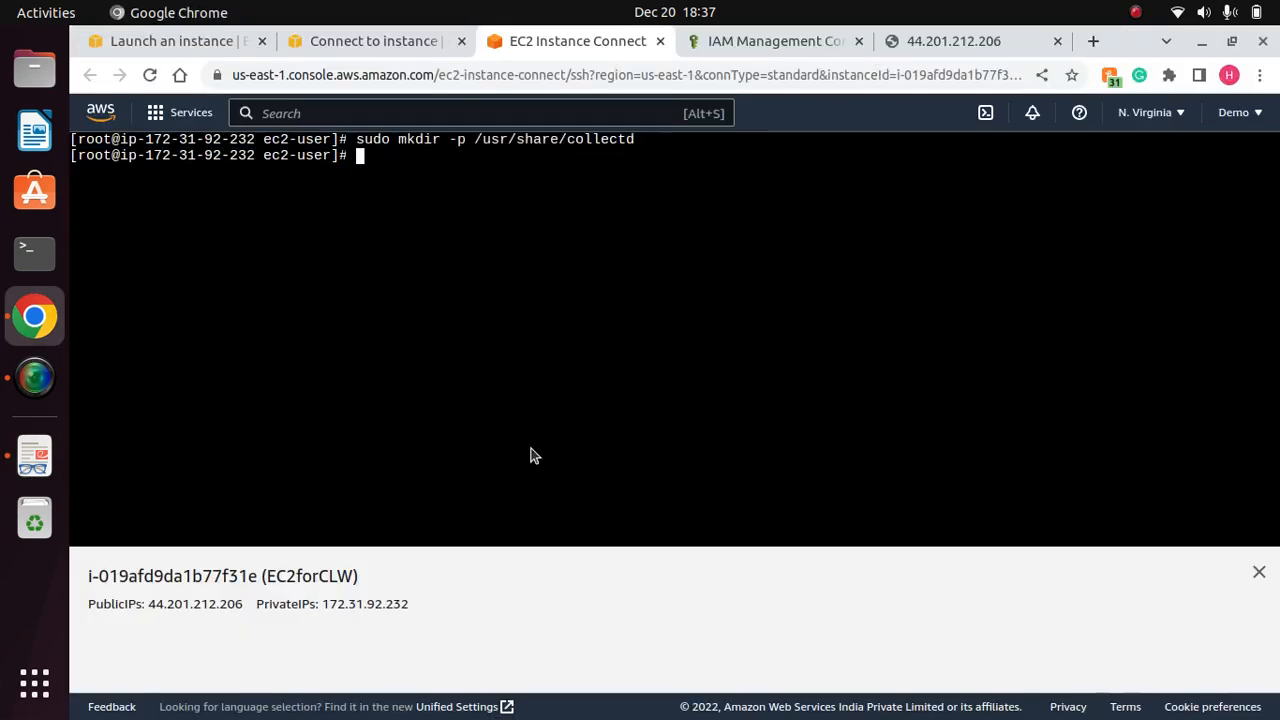
Step: Return to the PDF in Document Viewer and copy the command sudo touch /usr/share/collectd/types.db
{"action": "key", "text": "alt+Tab"}
{"action": "left_click", "coordinate": [690, 420]}
{"action": "left_click_drag", "start_coordinate": [706, 420], "coordinate": [310, 418]}
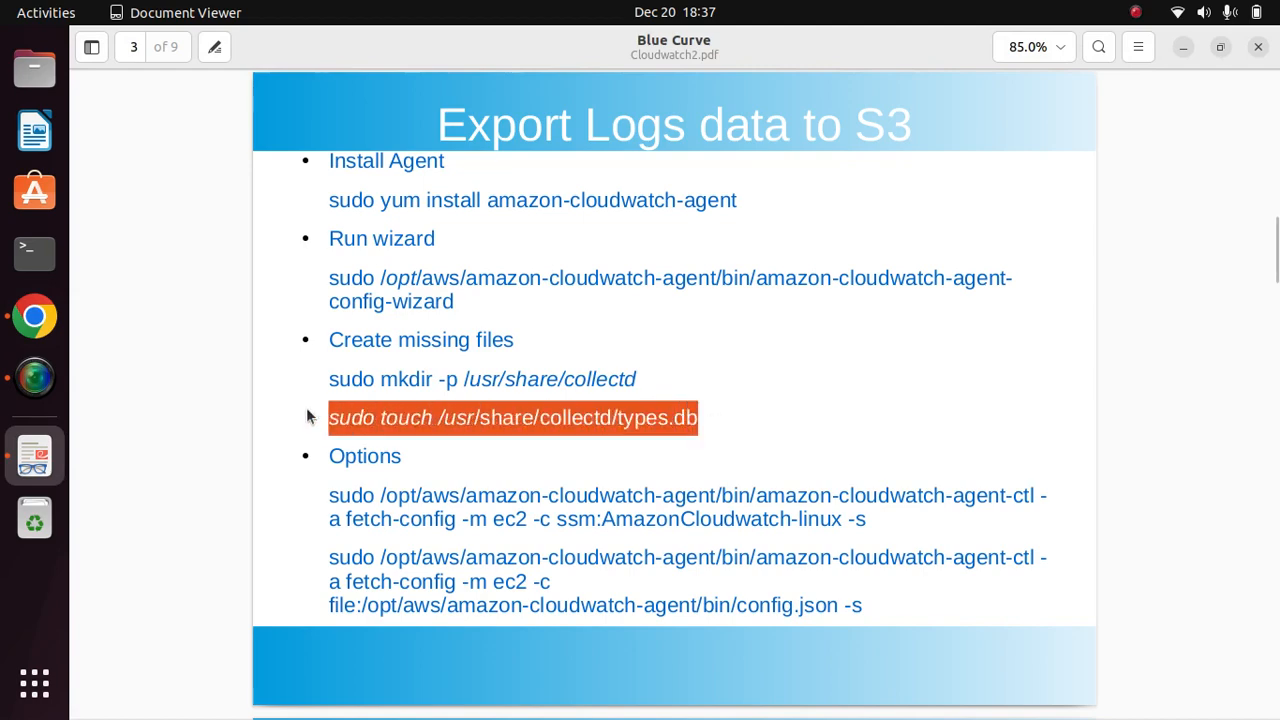
{"action": "right_click", "coordinate": [524, 417]}
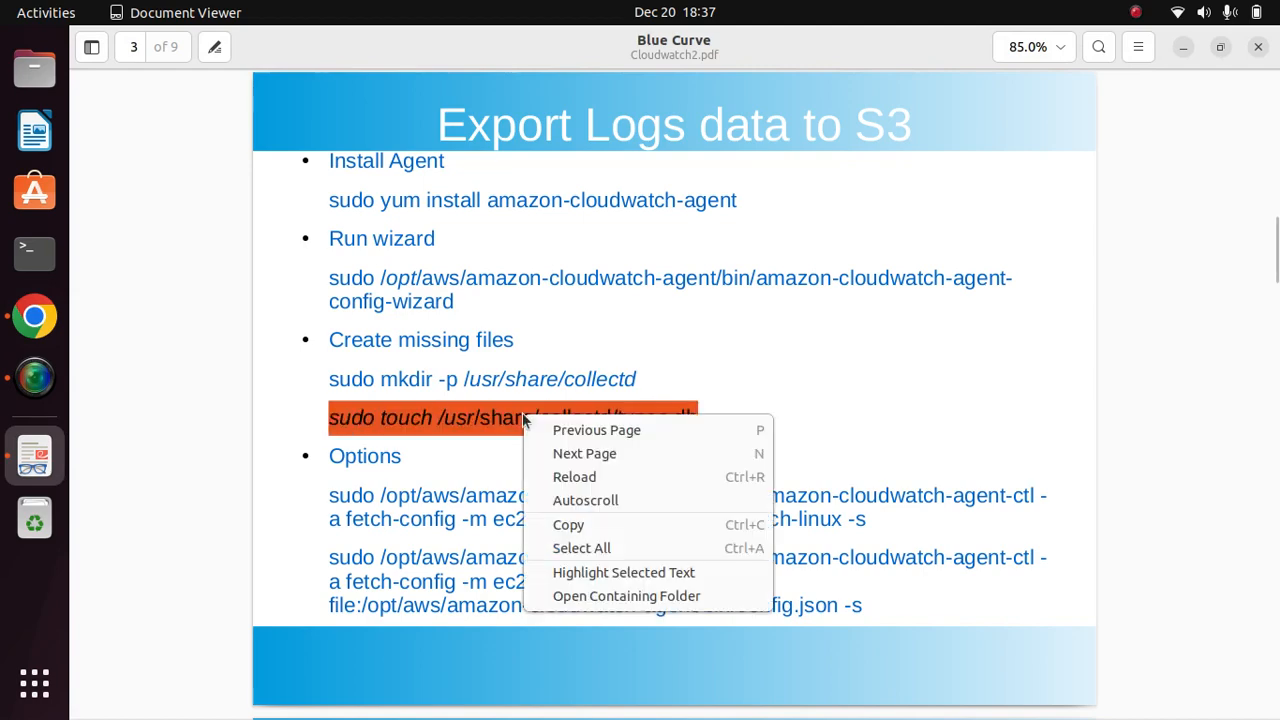
{"action": "left_click", "coordinate": [601, 526]}
Step: Back in Chrome's terminal, run the copied command sudo touch /usr/share/collectd/types.db
{"action": "key", "text": "alt+Tab"}
{"action": "right_click", "coordinate": [552, 305]}
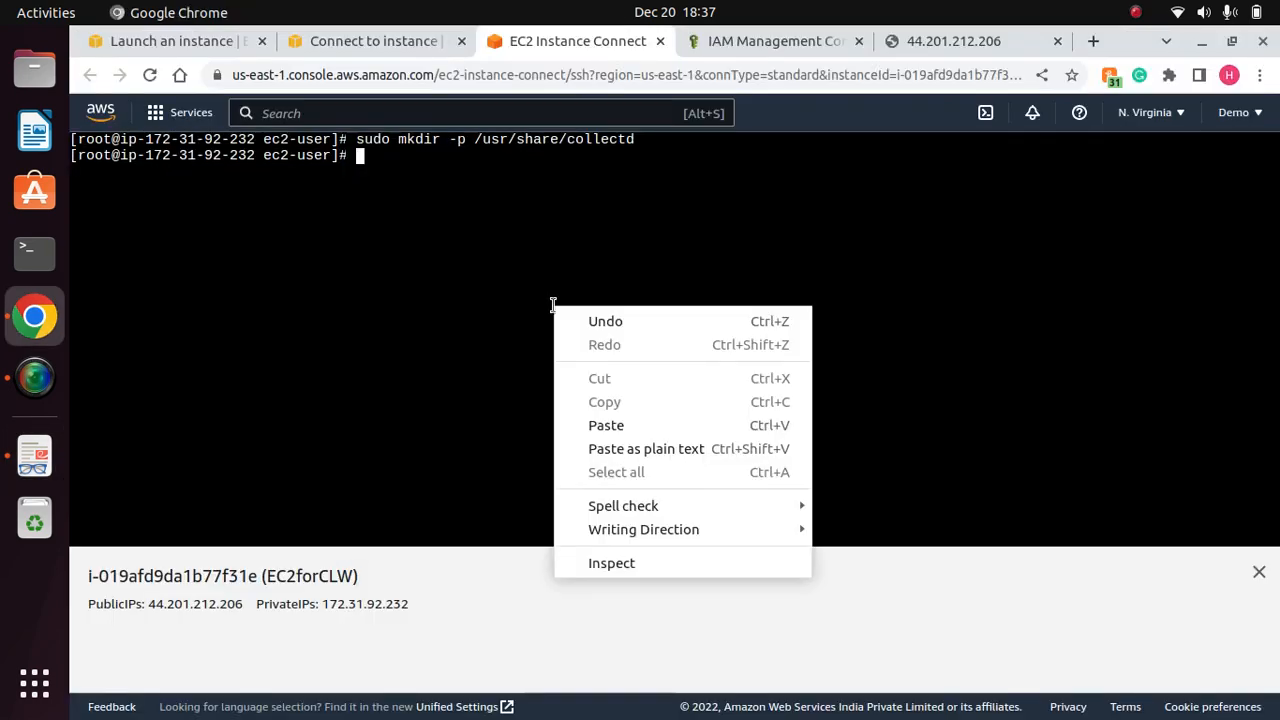
{"action": "left_click", "coordinate": [628, 448]}
{"action": "key", "text": "Return"}
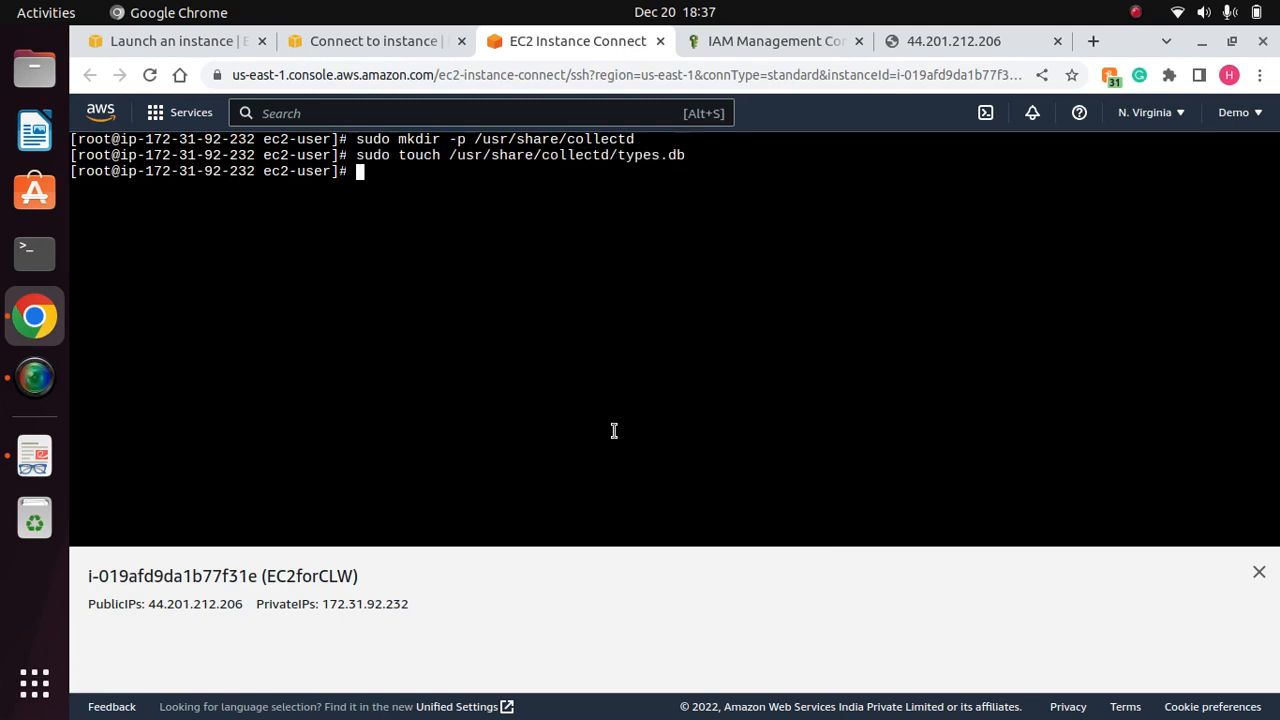
Step: In Document Viewer, copy the three-line fetch-config command that uses file:/opt/aws/amazon-cloudwatch-agent/bin/config.json
{"action": "key", "text": "alt+Tab"}
{"action": "left_click", "coordinate": [866, 406]}
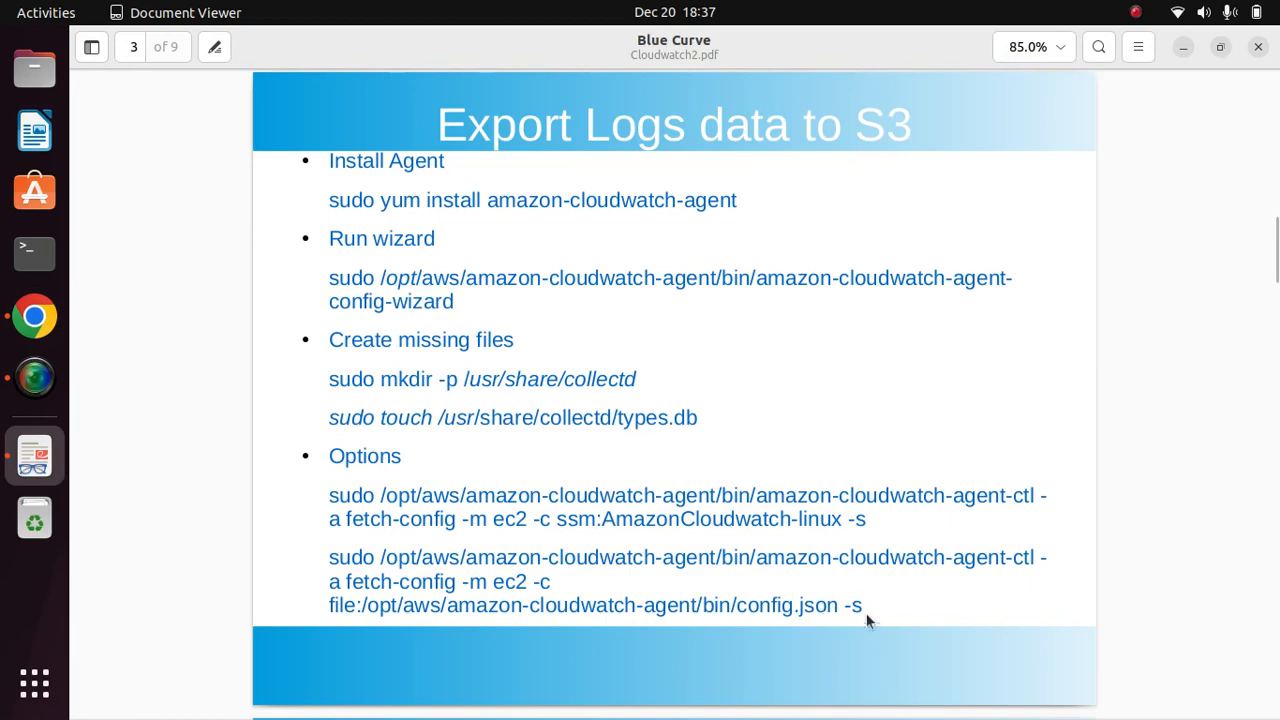
{"action": "left_click_drag", "start_coordinate": [879, 606], "coordinate": [329, 557]}
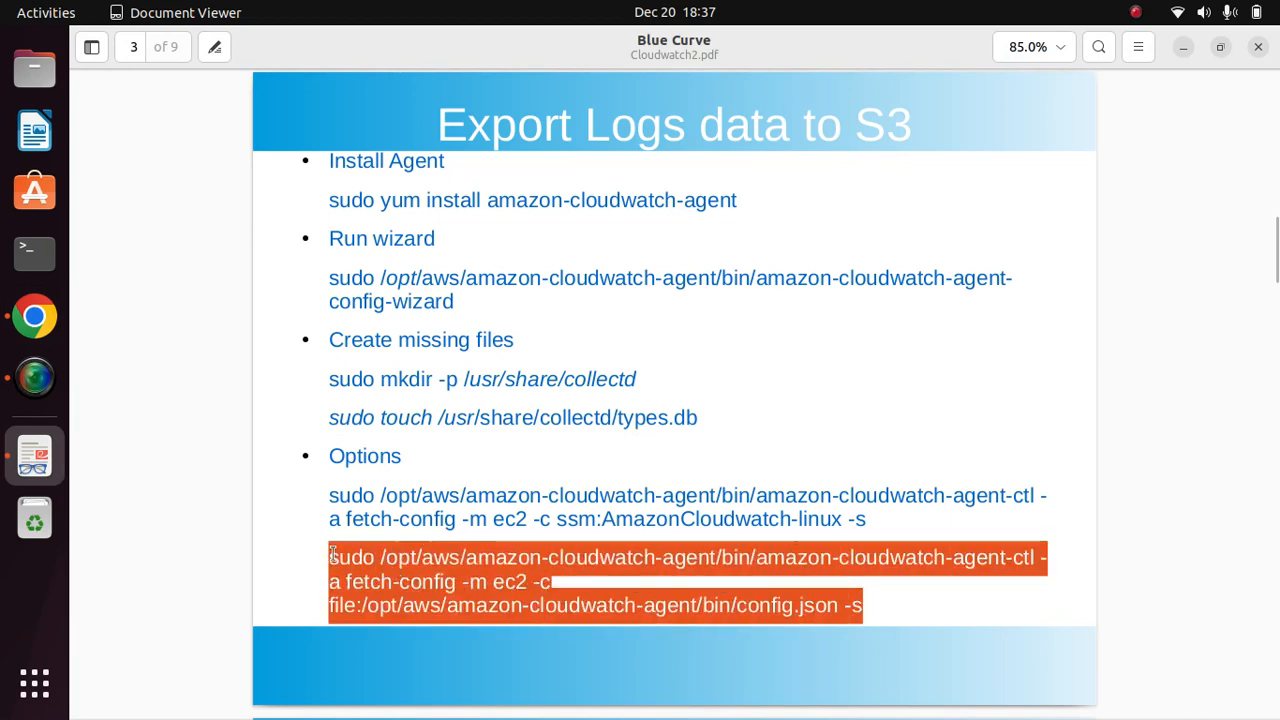
{"action": "right_click", "coordinate": [481, 561]}
{"action": "left_click", "coordinate": [563, 484]}
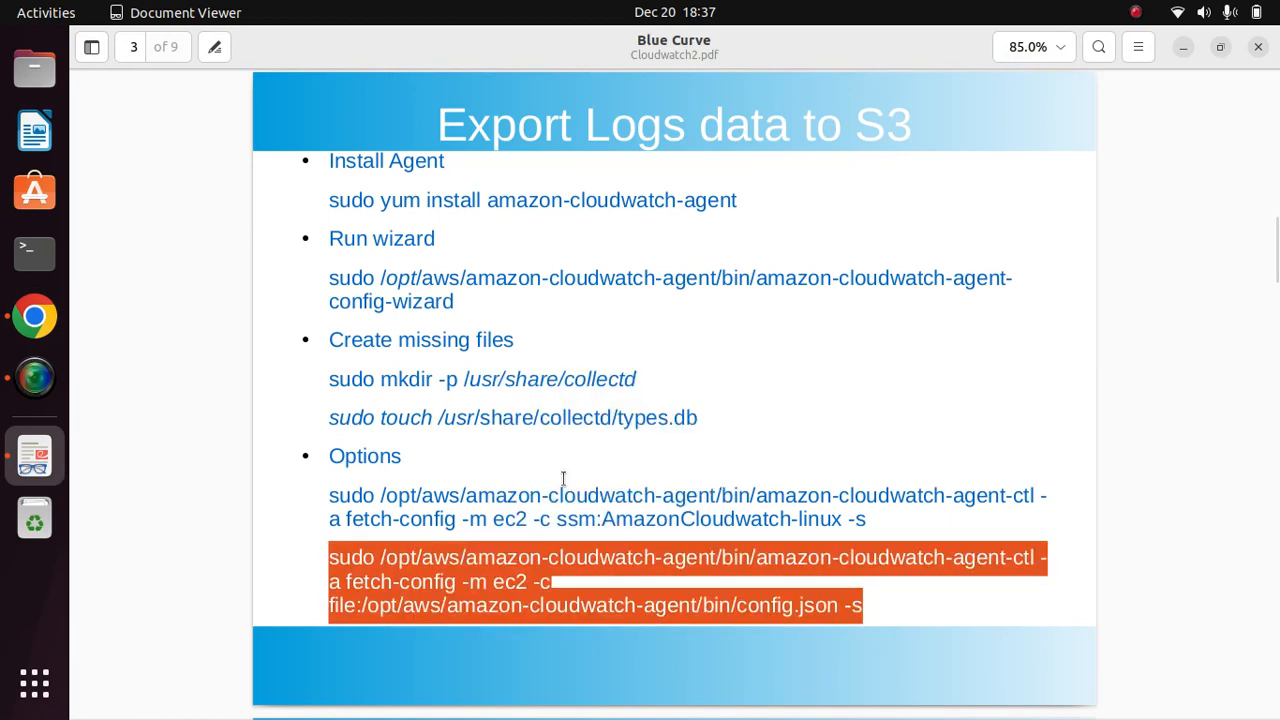
{"action": "key", "text": "alt+Tab"}
{"action": "right_click", "coordinate": [520, 342]}
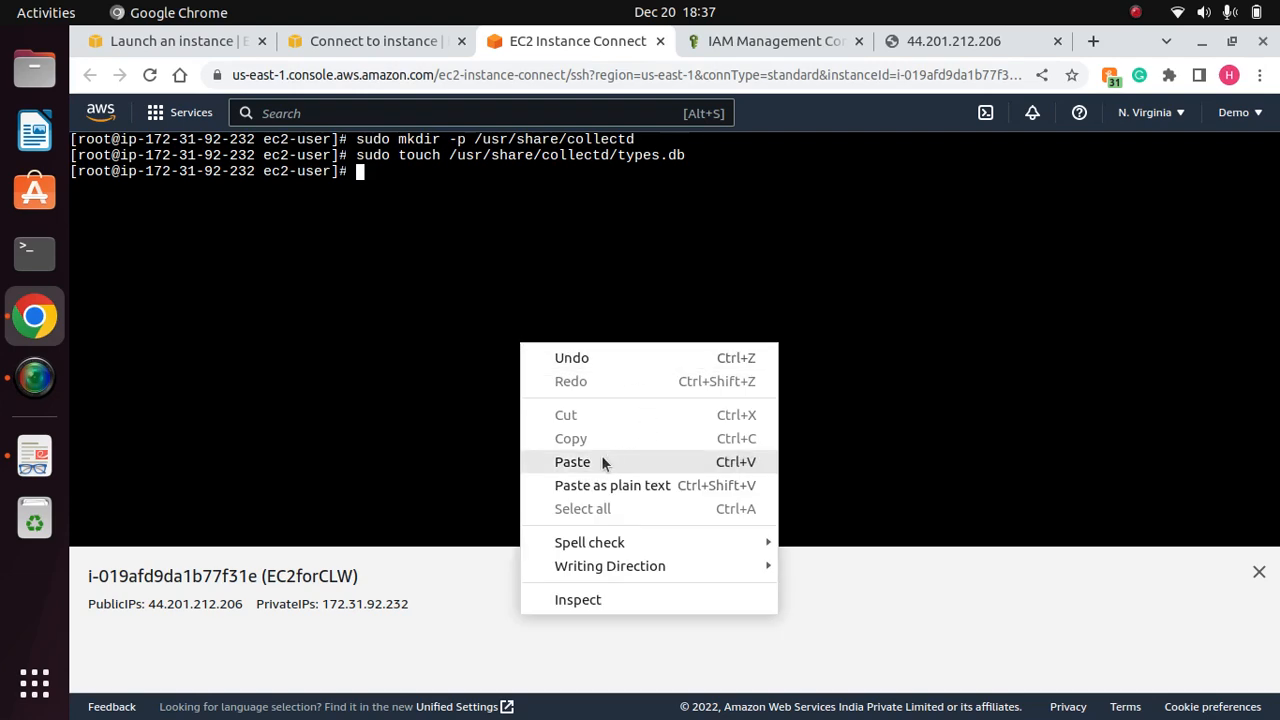
{"action": "left_click", "coordinate": [214, 441]}
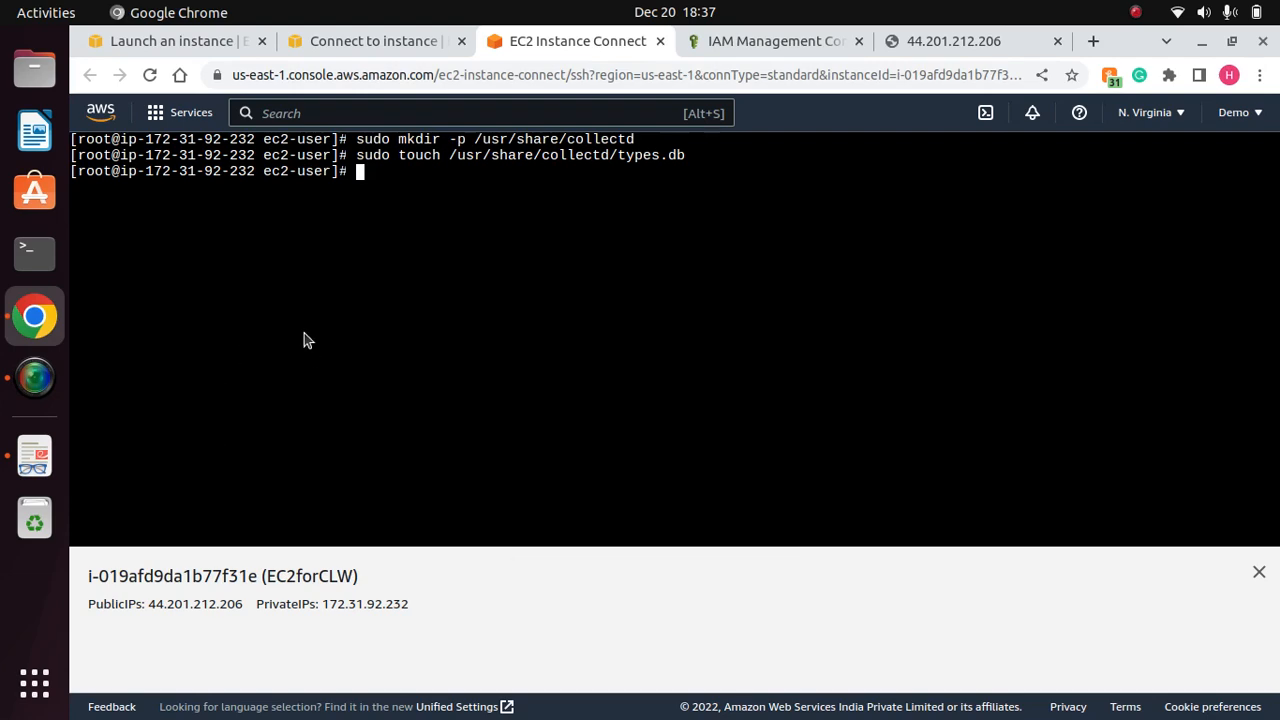
Step: Open the Notes app, create a new note and paste the copied fetch-config command into it
{"action": "left_click", "coordinate": [34, 683]}
{"action": "type", "text": "nol"}
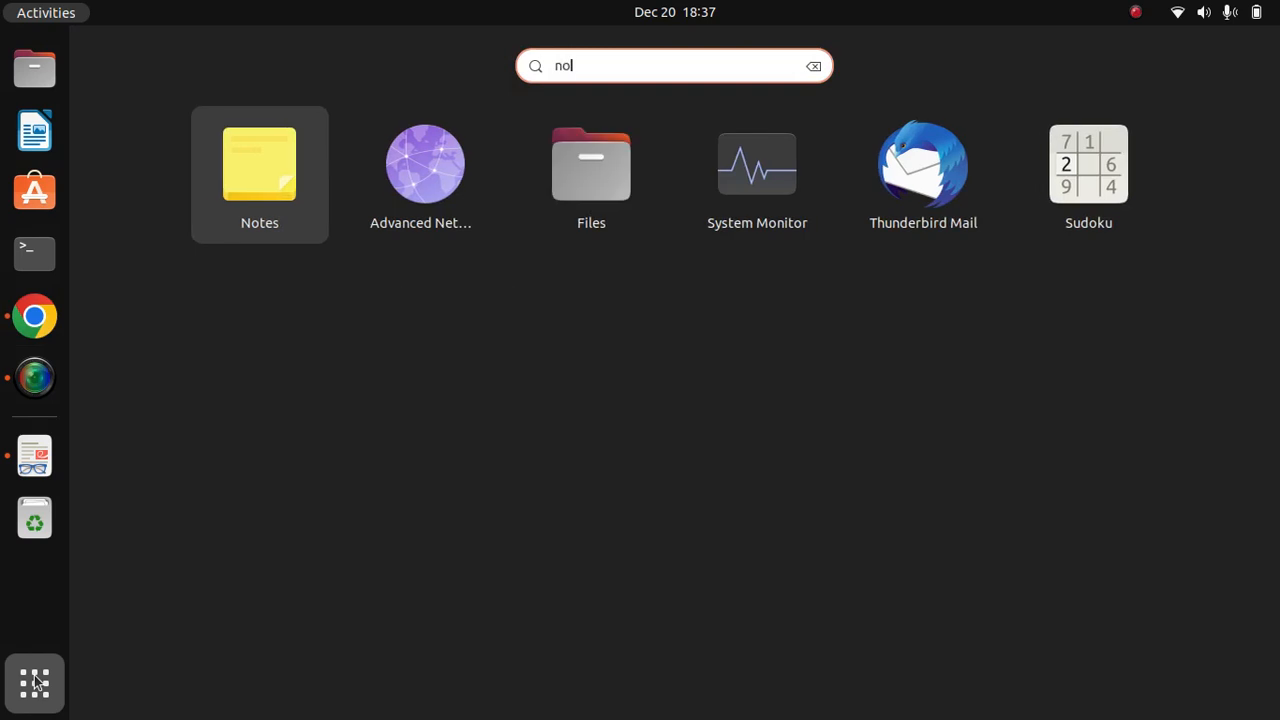
{"action": "key", "text": "BackSpace"}
{"action": "type", "text": "te"}
{"action": "key", "text": "Return"}
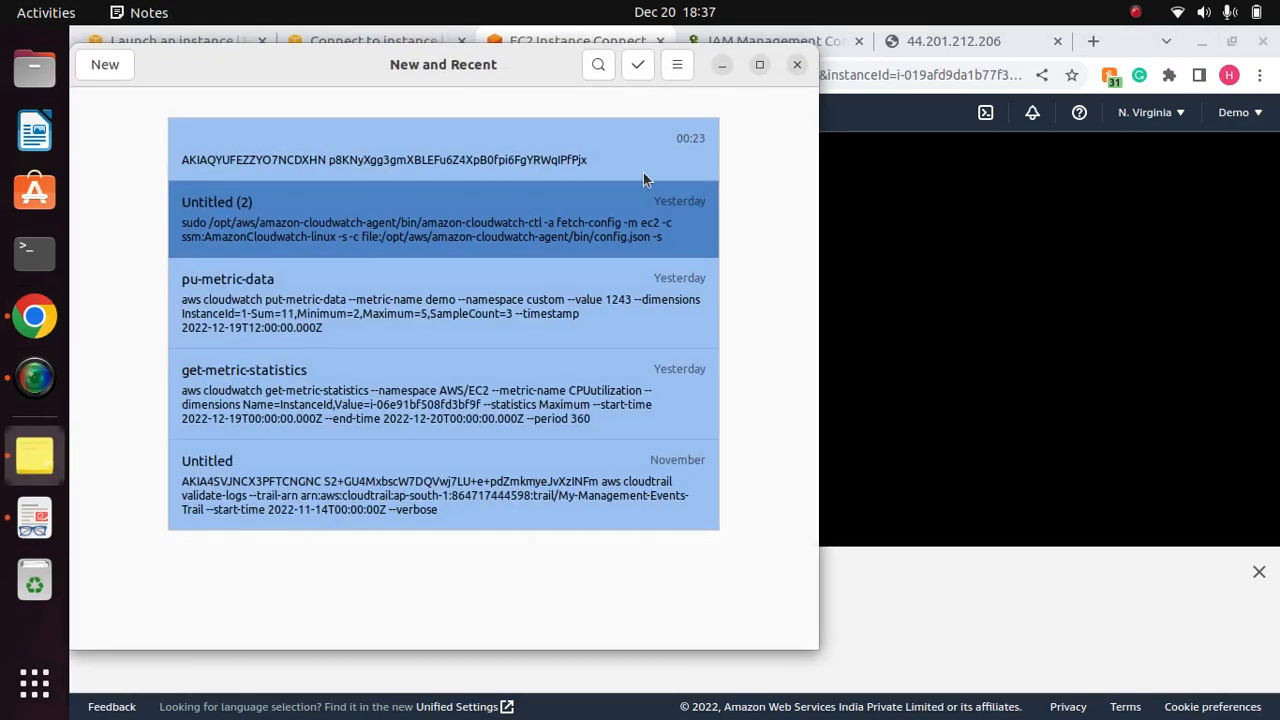
{"action": "left_click", "coordinate": [93, 65]}
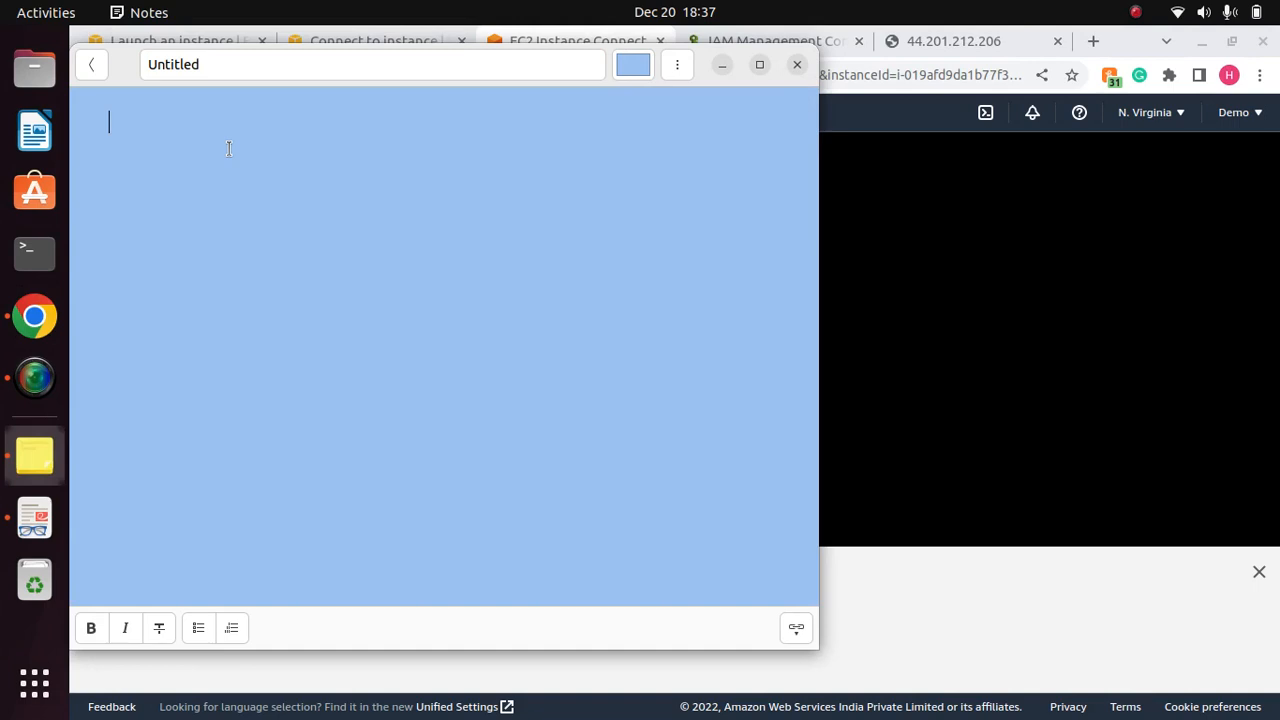
{"action": "key", "text": "ctrl+v"}
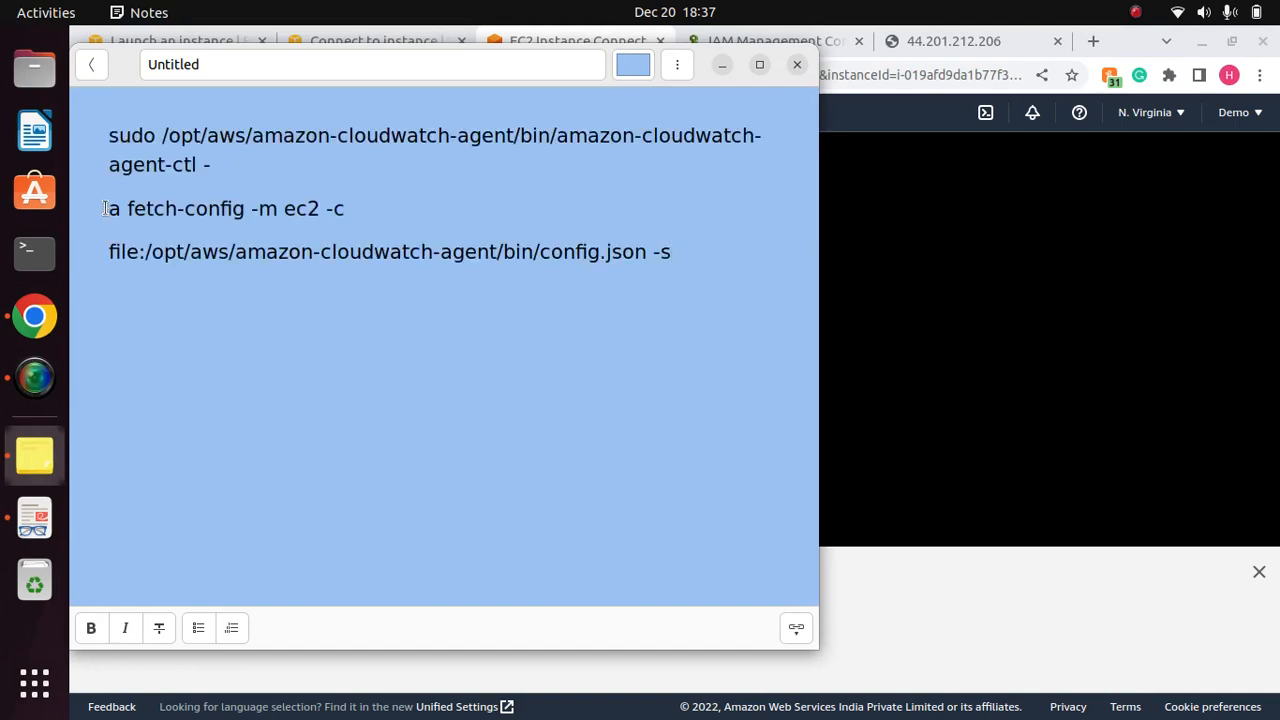
Step: Remove the line breaks so the fetch-config command in the note is one continuous line, and copy the whole command
{"action": "key", "text": "BackSpace"}
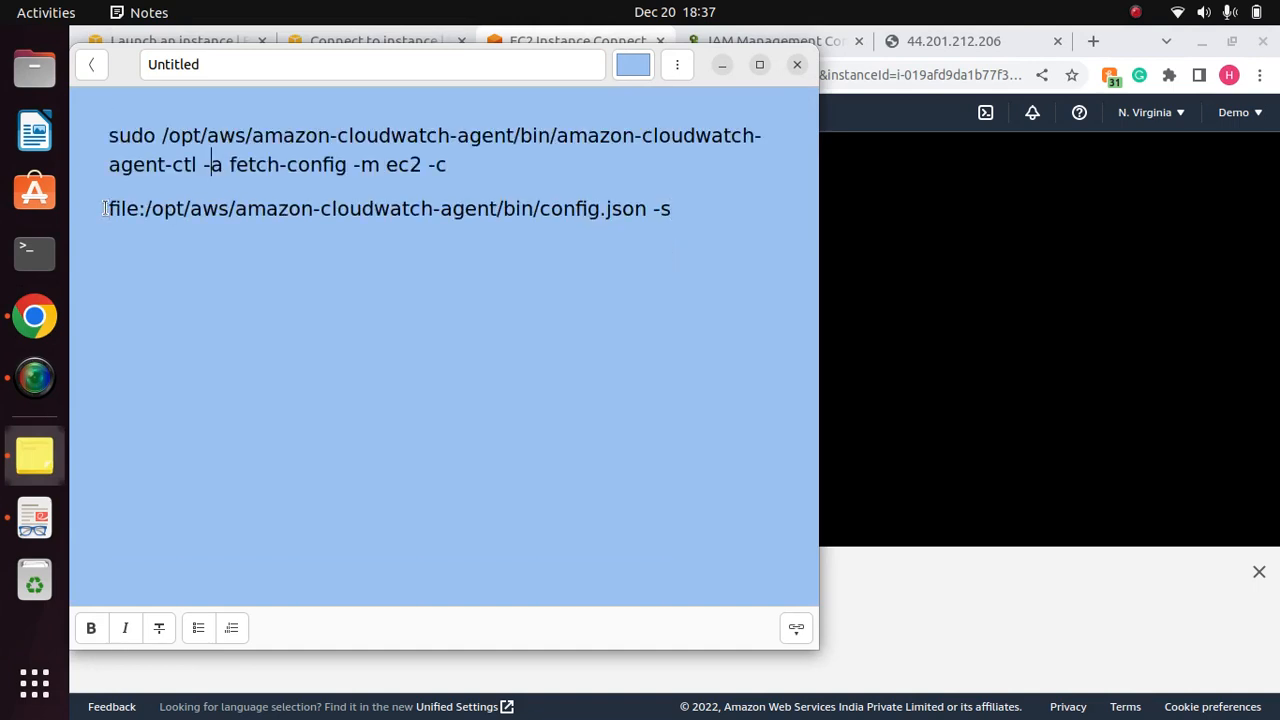
{"action": "key", "text": "ctrl+Home"}
{"action": "key", "text": "BackSpace"}
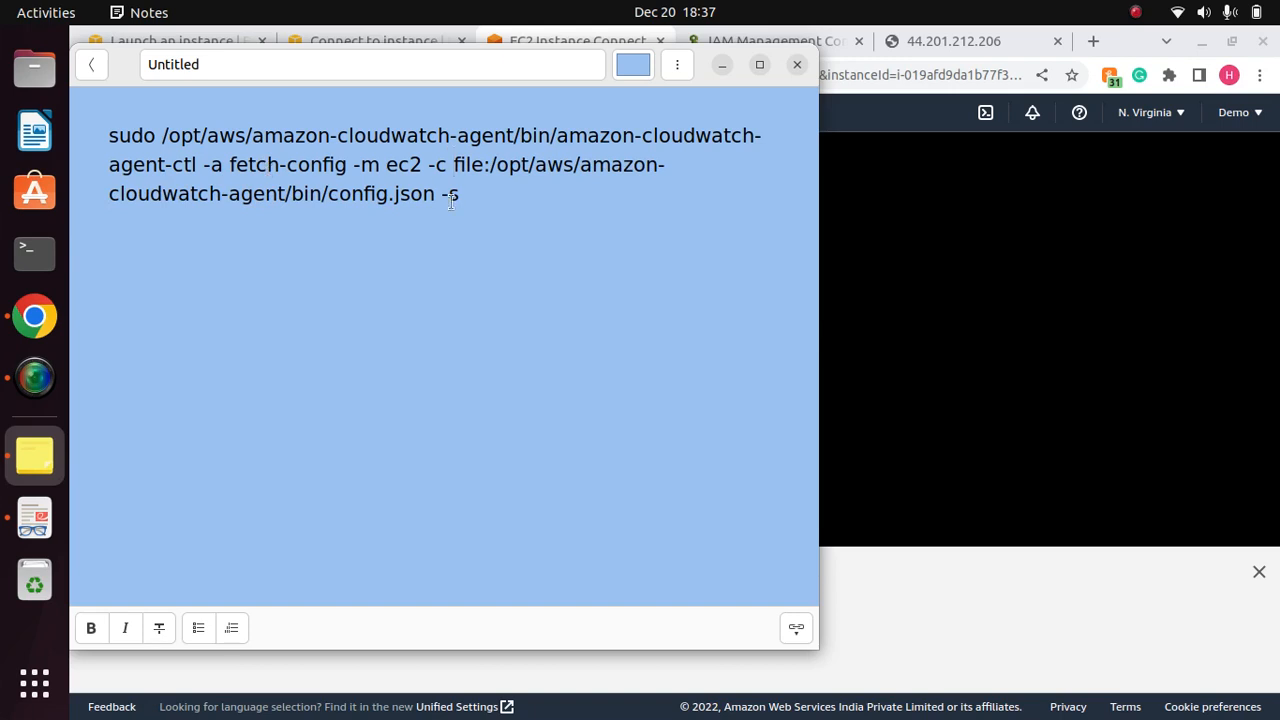
{"action": "key", "text": "ctrl+a"}
{"action": "left_click", "coordinate": [221, 164]}
{"action": "left_click_drag", "start_coordinate": [472, 192], "coordinate": [100, 127]}
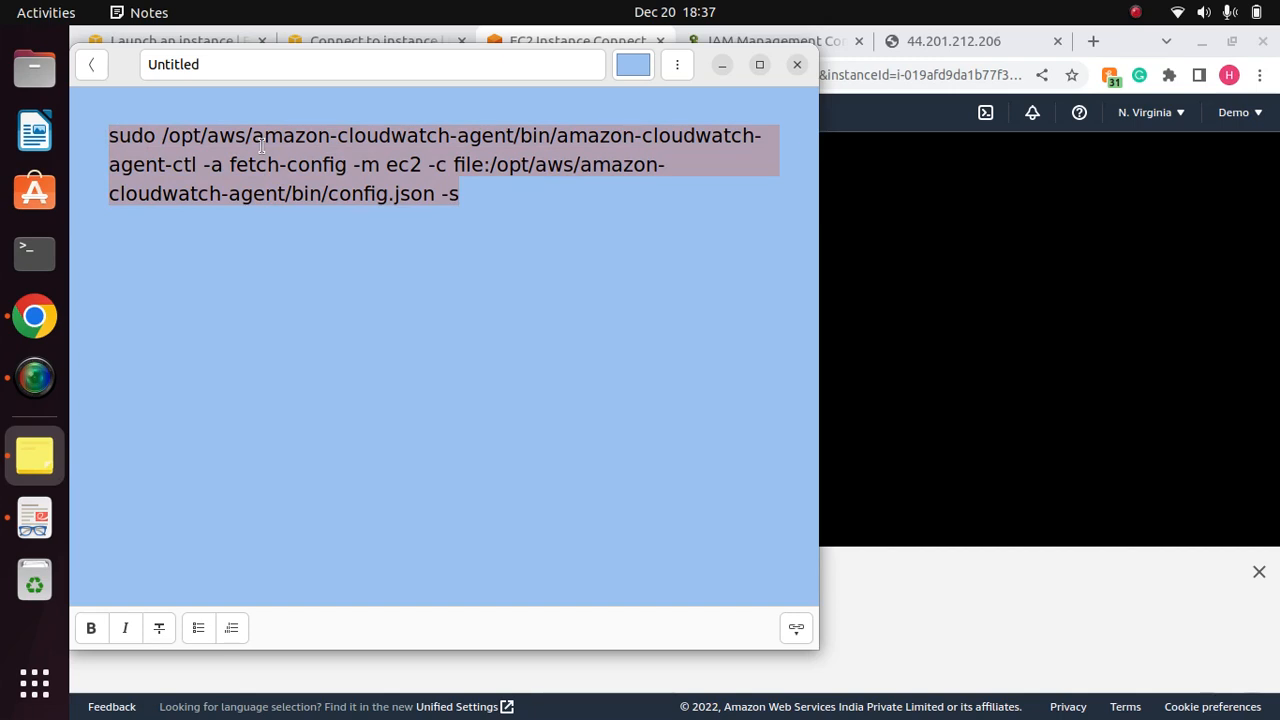
Step: Minimize Notes and run the copied amazon-cloudwatch-agent-ctl fetch-config command with file:/opt/aws/amazon-cloudwatch-agent/bin/config.json -s in Chrome's terminal
{"action": "left_click", "coordinate": [722, 66]}
{"action": "right_click", "coordinate": [522, 220]}
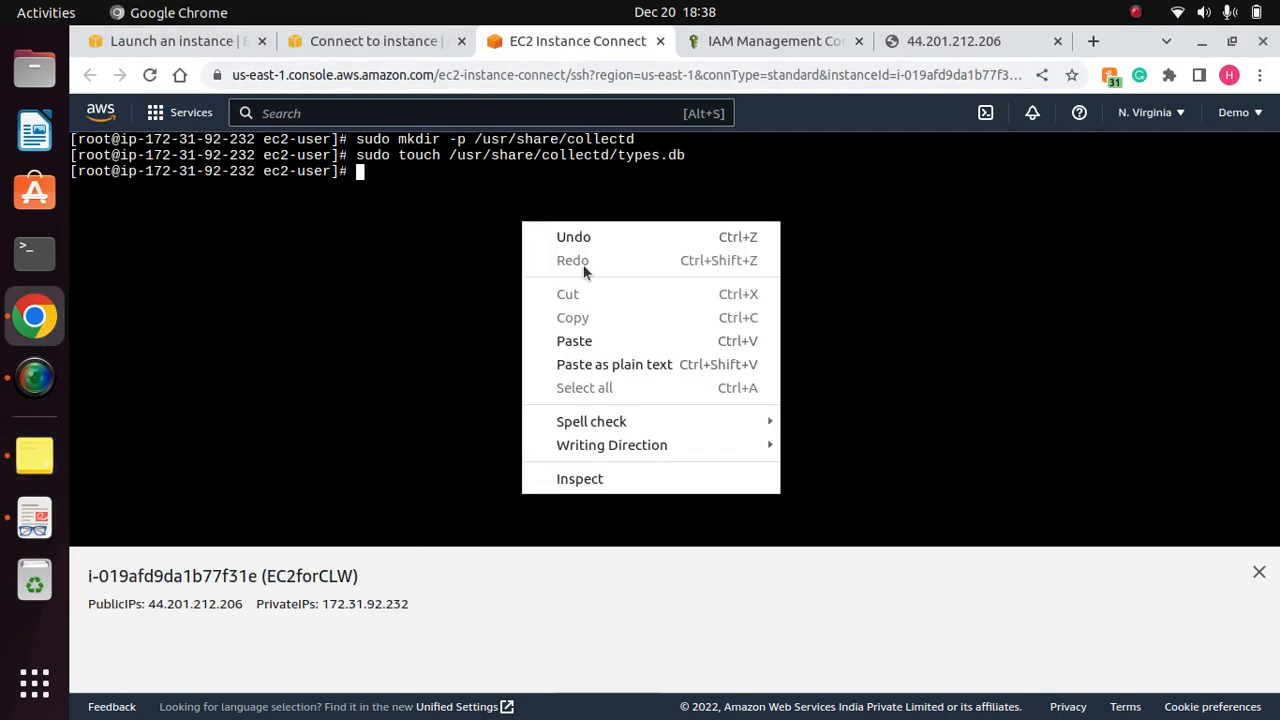
{"action": "left_click", "coordinate": [577, 342]}
{"action": "key", "text": "Return"}
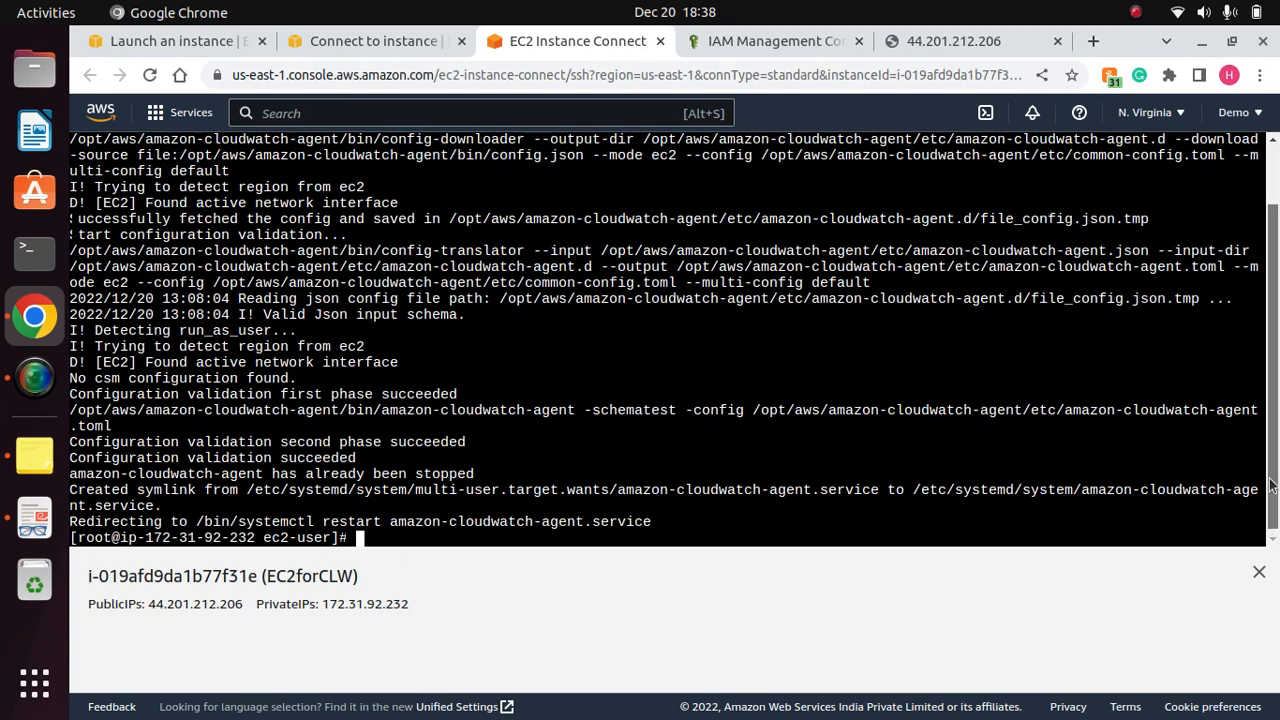
Step: Review the agent's startup output in the terminal and clear the screen
{"action": "left_click_drag", "start_coordinate": [1272, 495], "coordinate": [1270, 425]}
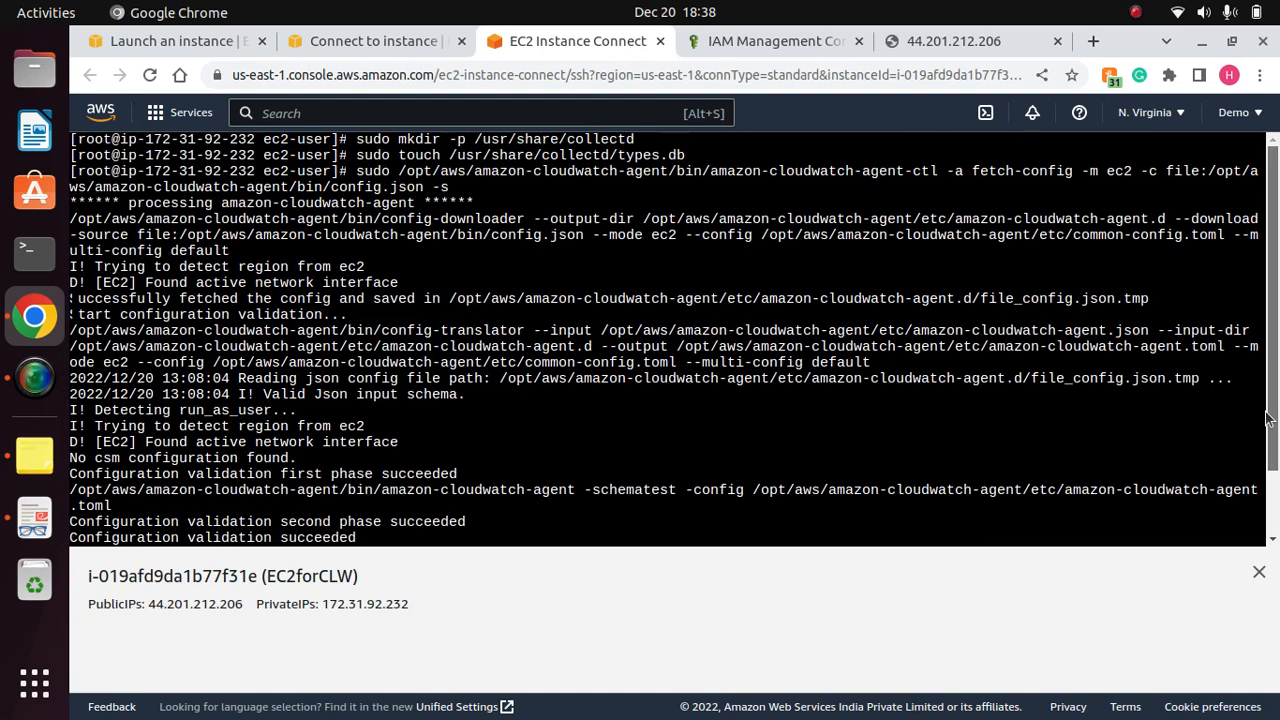
{"action": "scroll", "coordinate": [1269, 443], "scroll_direction": "down", "scroll_amount": 3}
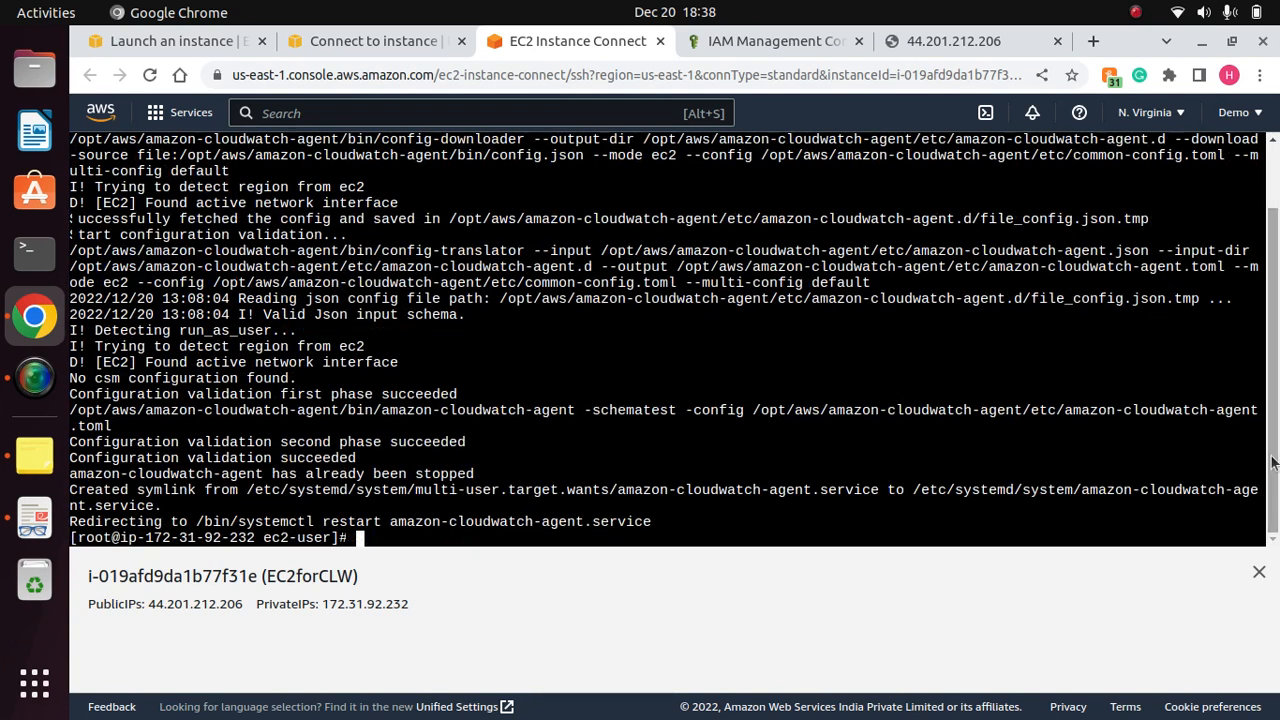
{"action": "type", "text": "clear"}
{"action": "key", "text": "Return"}
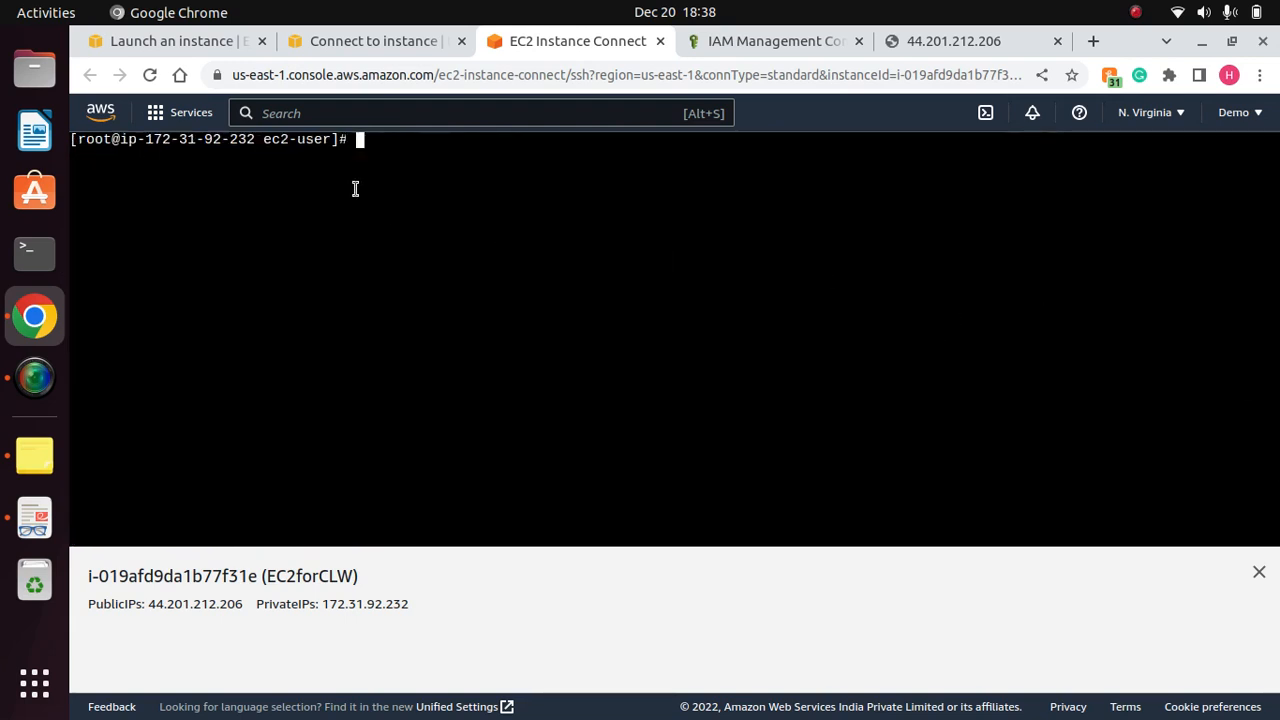
Step: Open the CloudWatch service from the AWS console search and show its log groups
{"action": "left_click", "coordinate": [355, 42]}
{"action": "left_click", "coordinate": [180, 41]}
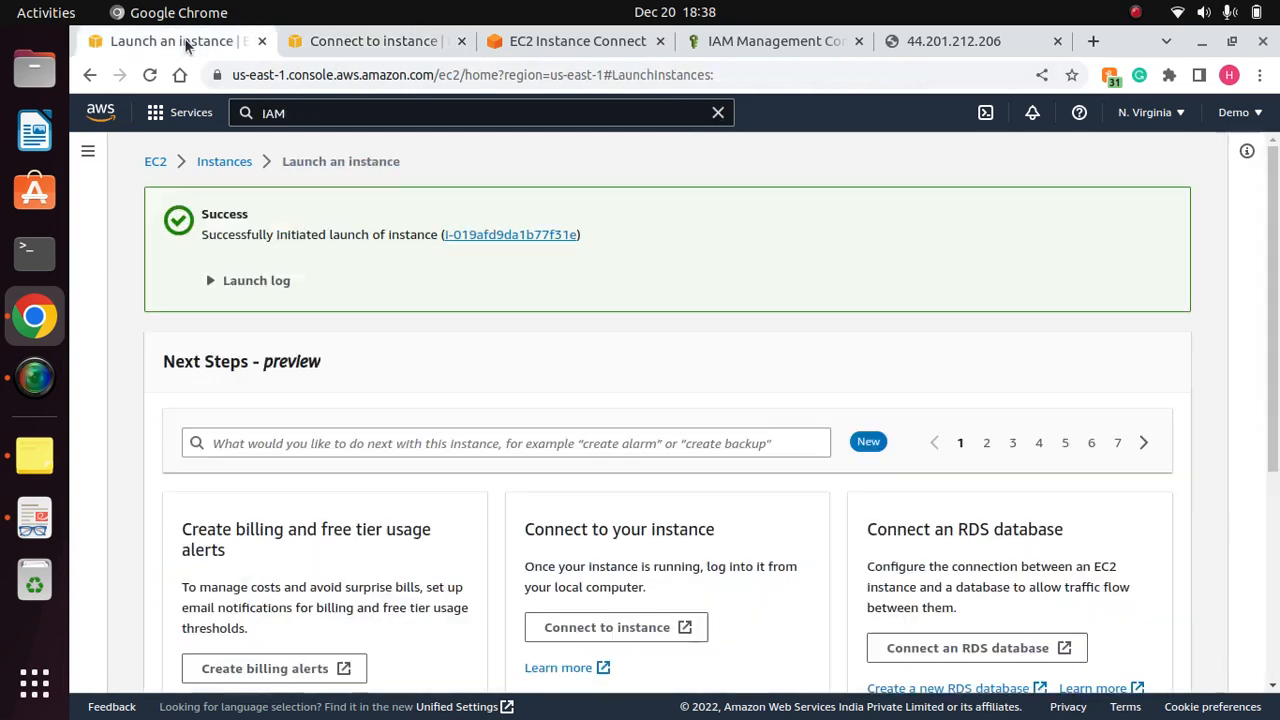
{"action": "left_click", "coordinate": [338, 42]}
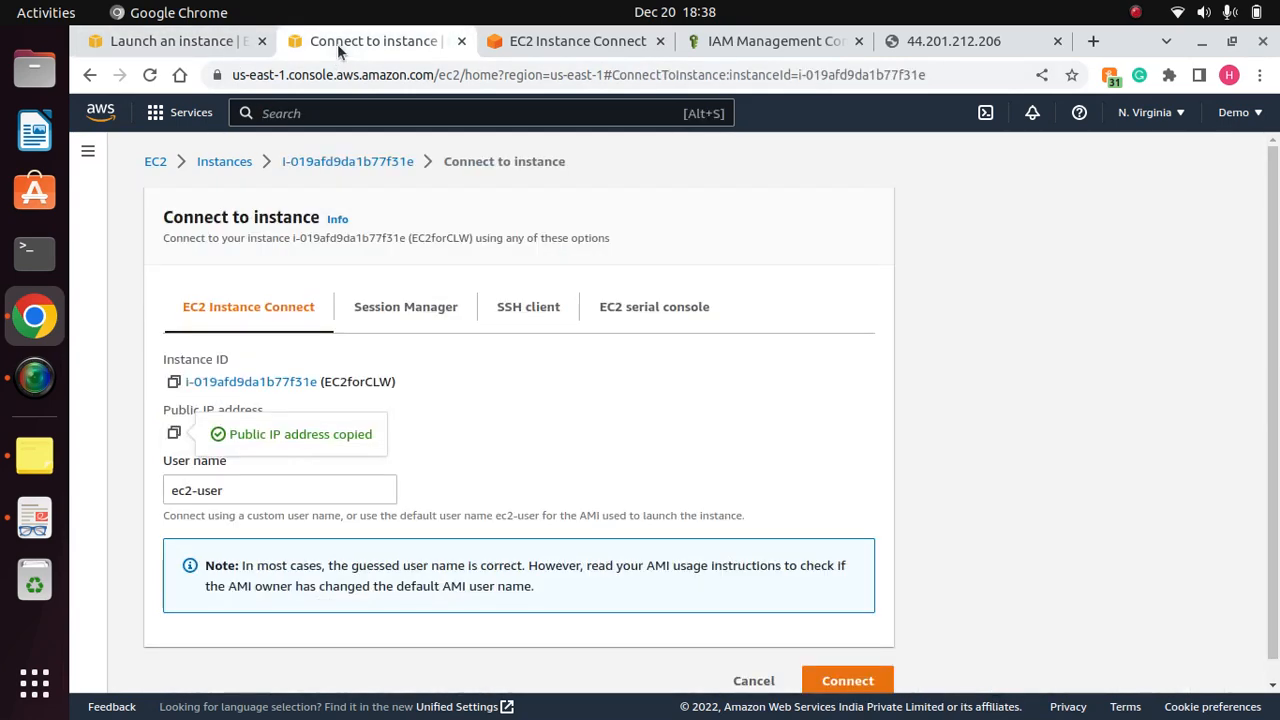
{"action": "left_click", "coordinate": [349, 120]}
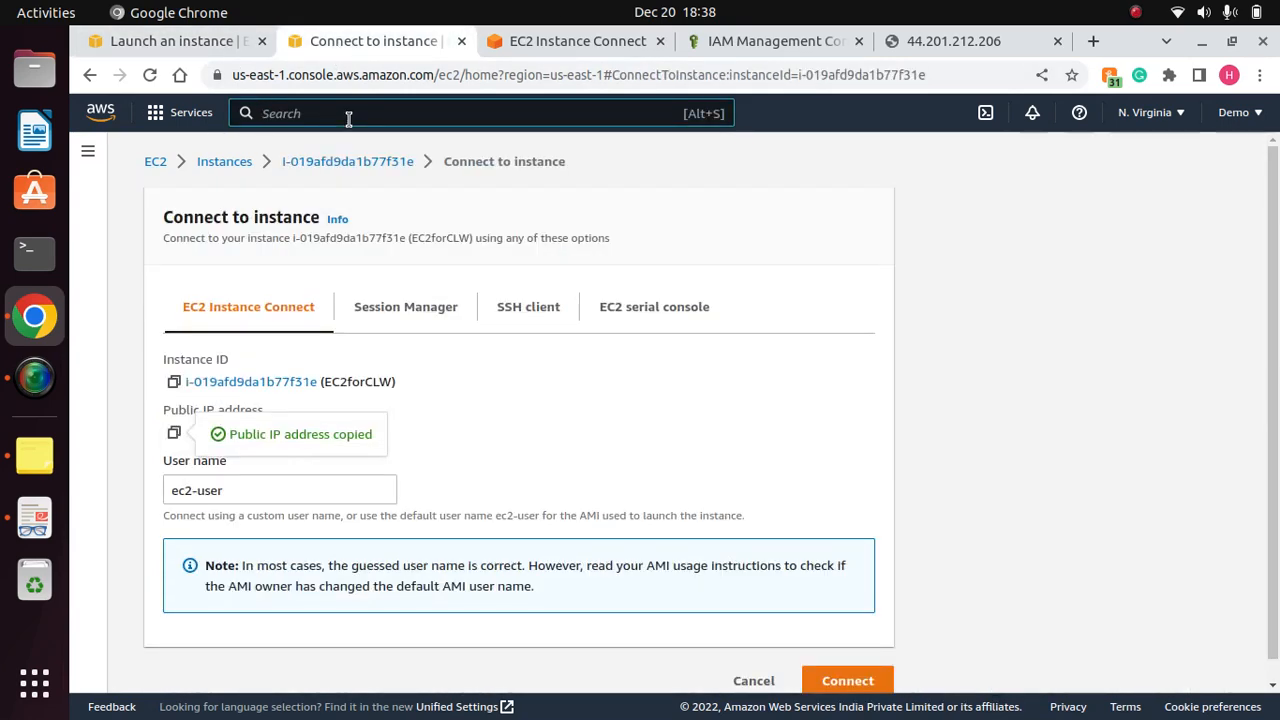
{"action": "type", "text": "clou"}
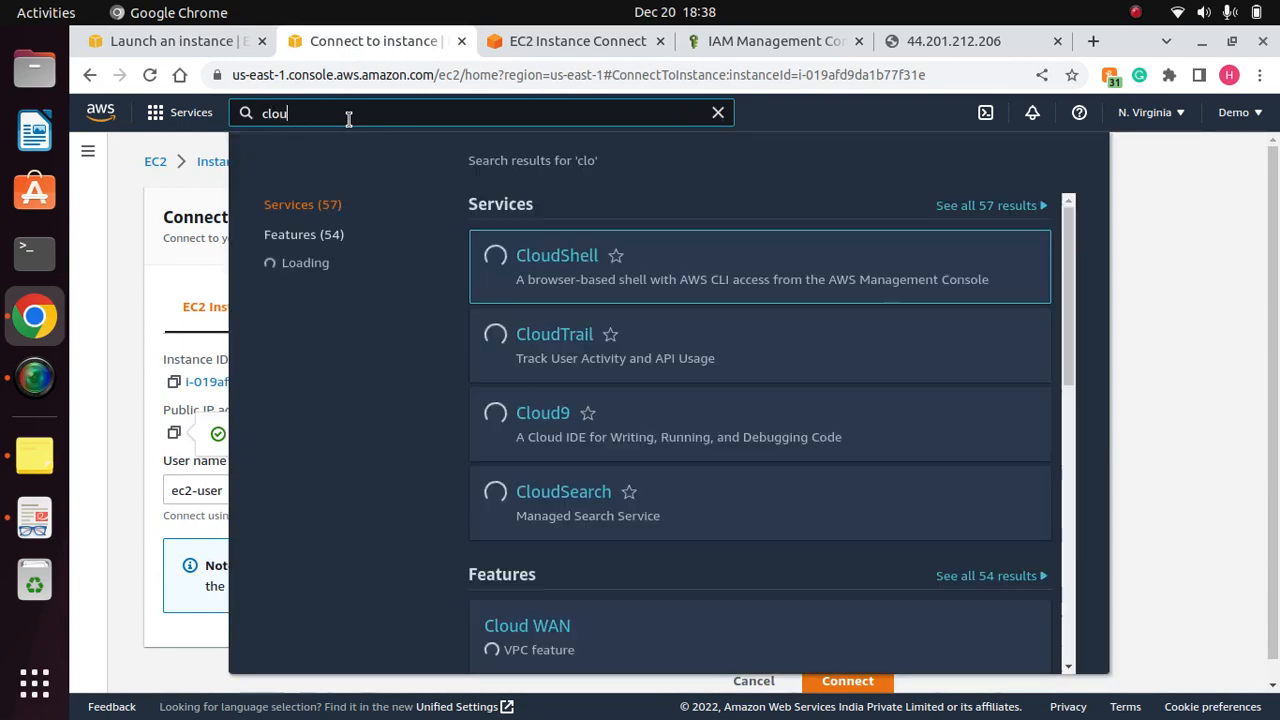
{"action": "type", "text": "dwatch"}
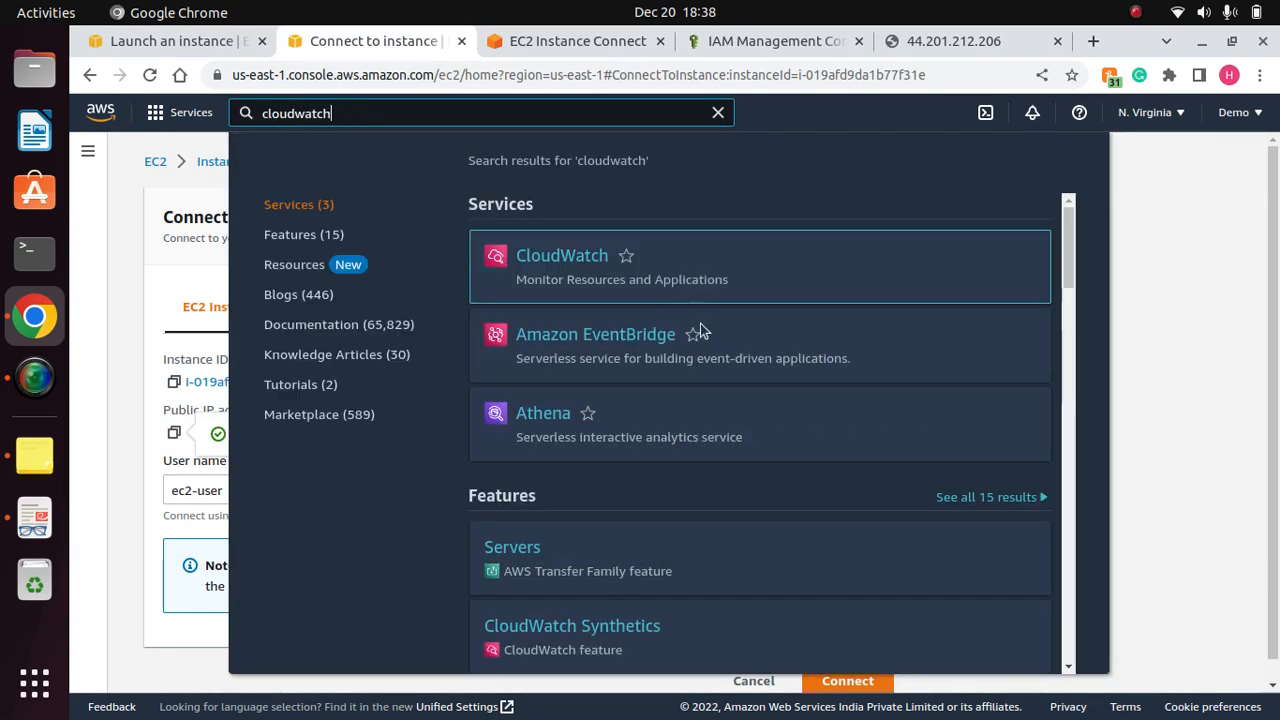
{"action": "left_click", "coordinate": [565, 258]}
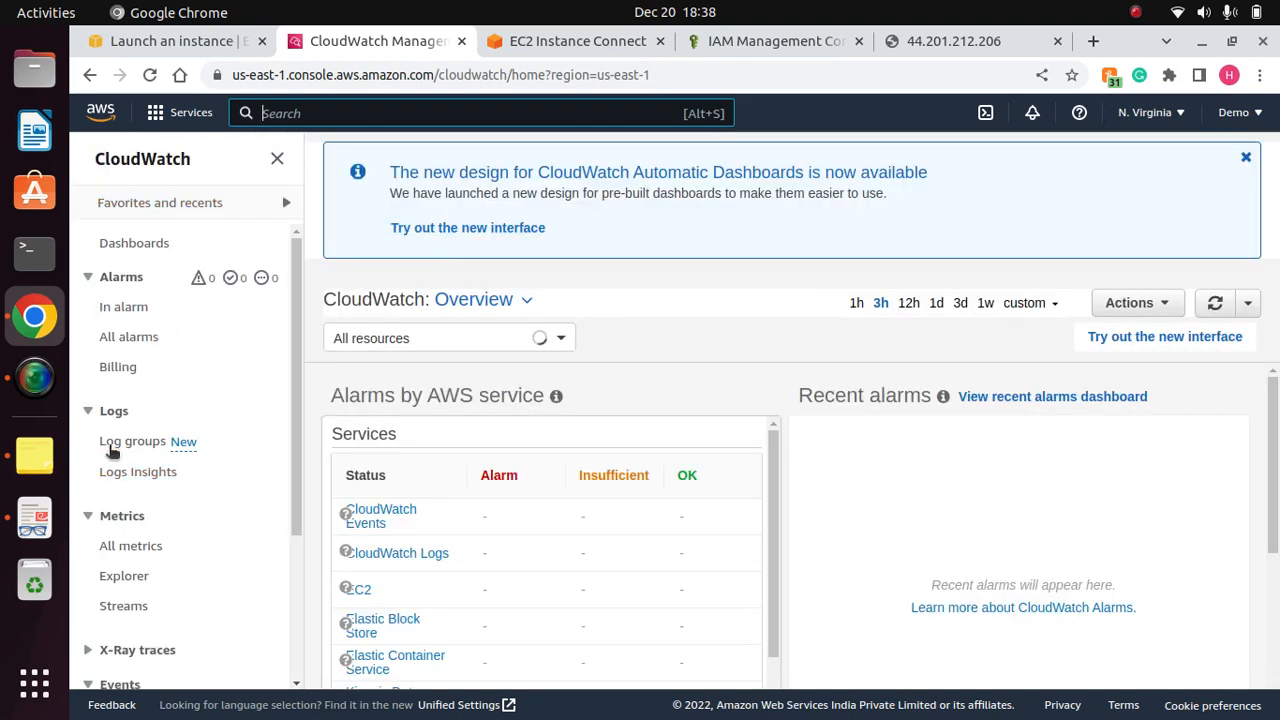
{"action": "left_click", "coordinate": [112, 441]}
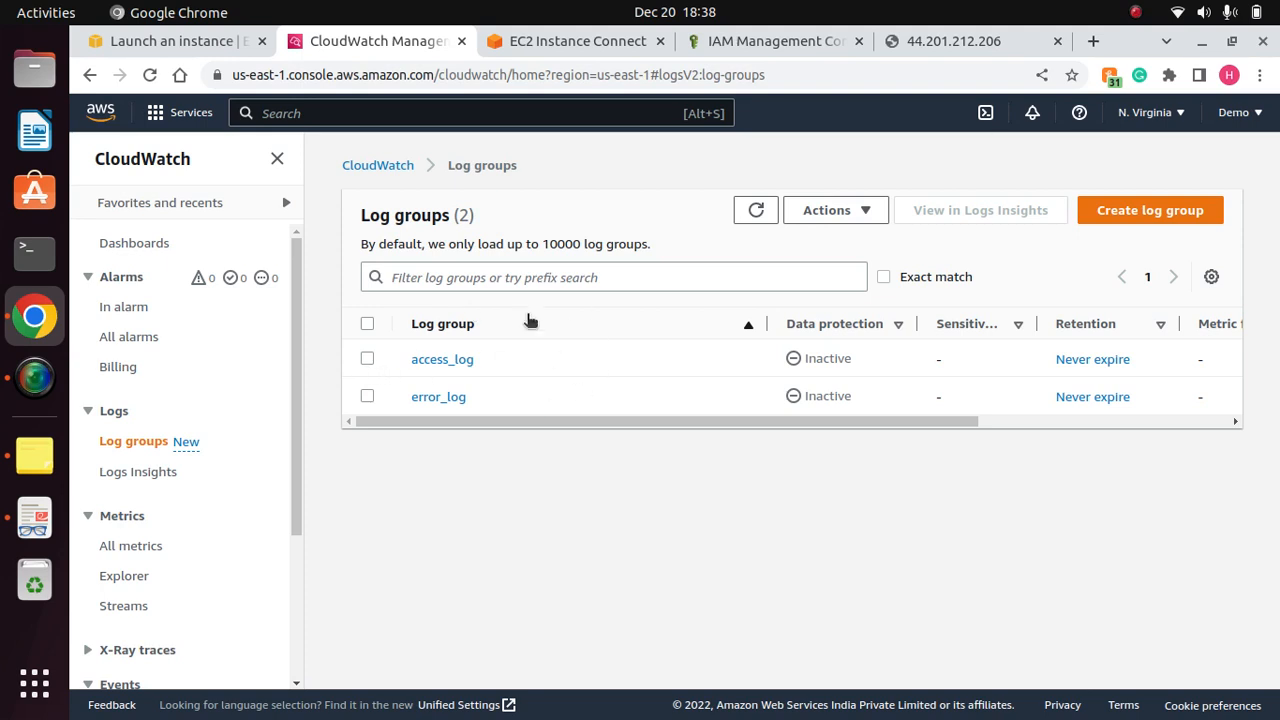
Step: Select the access_log log group, open its Export data to Amazon S3 form and review the export and bucket fields
{"action": "left_click", "coordinate": [367, 359]}
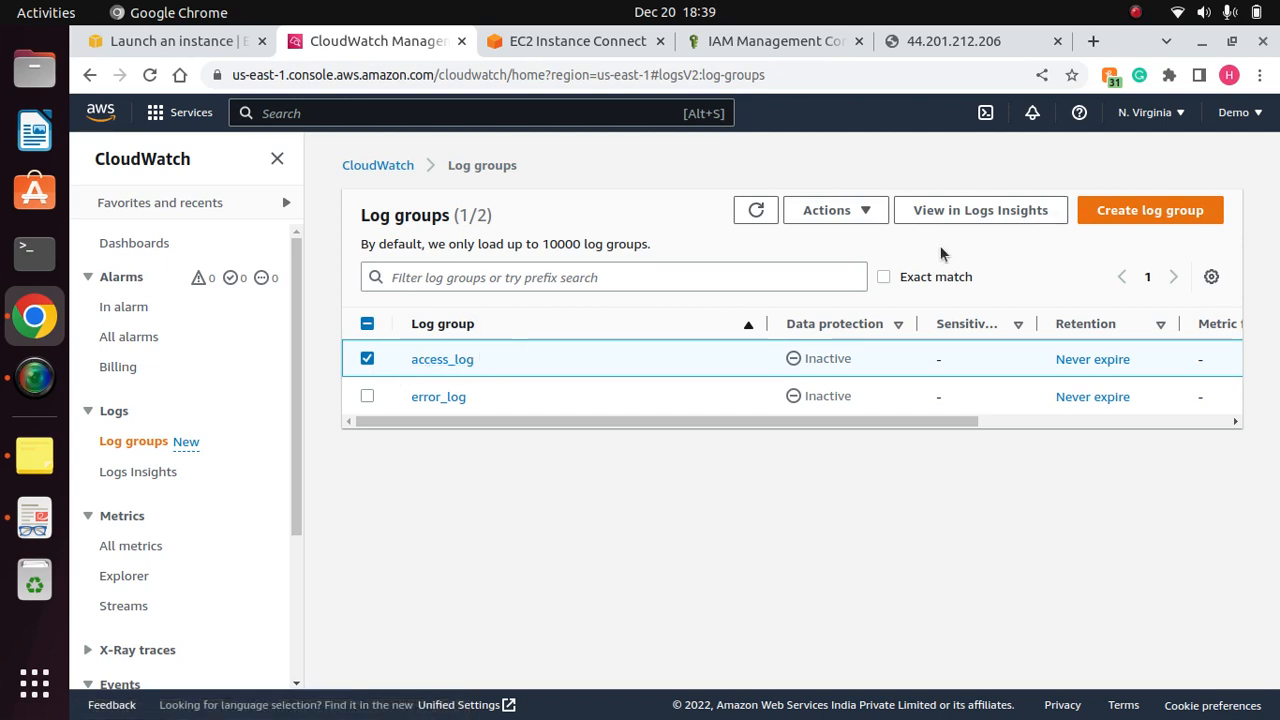
{"action": "left_click", "coordinate": [867, 214]}
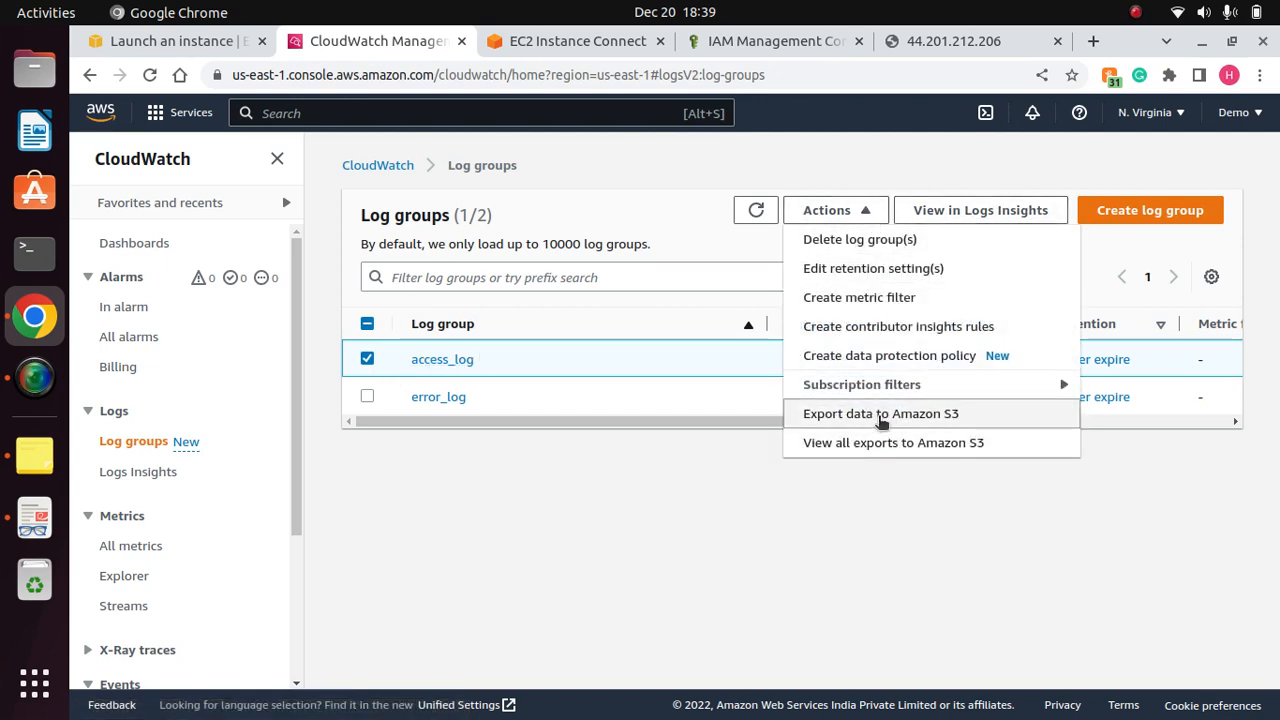
{"action": "left_click", "coordinate": [912, 420]}
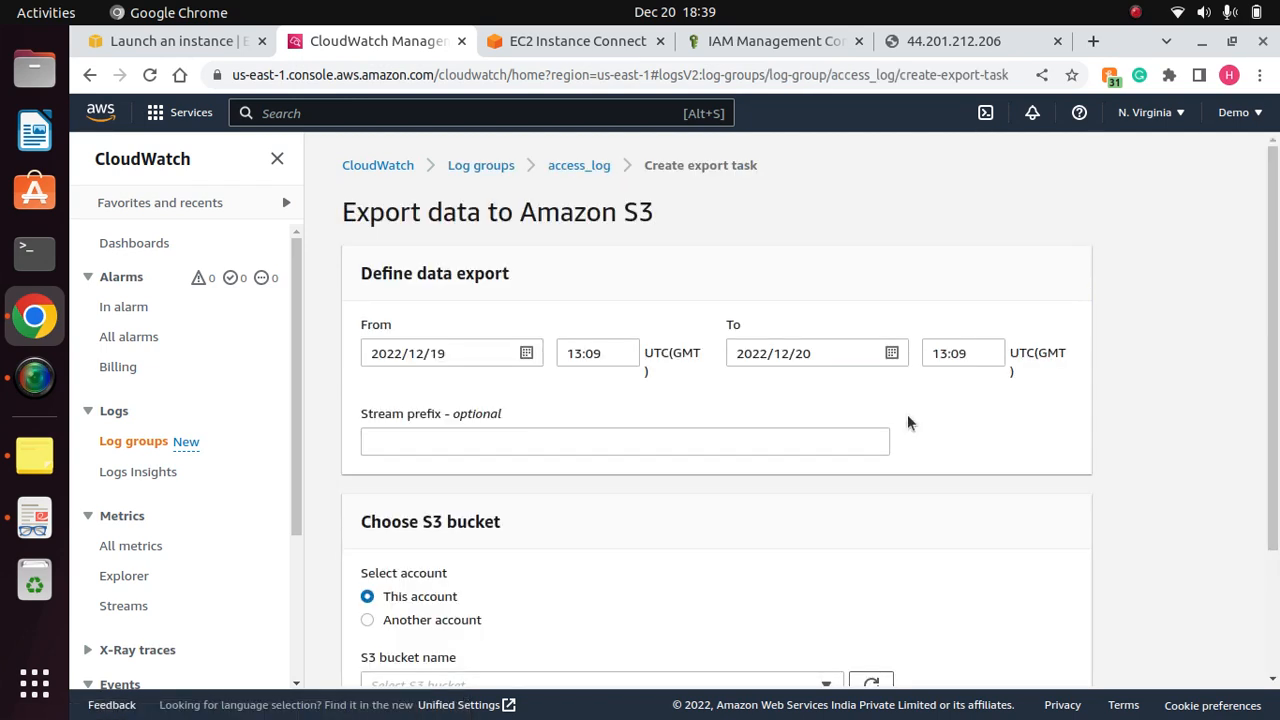
{"action": "left_click_drag", "start_coordinate": [1277, 296], "coordinate": [1277, 390]}
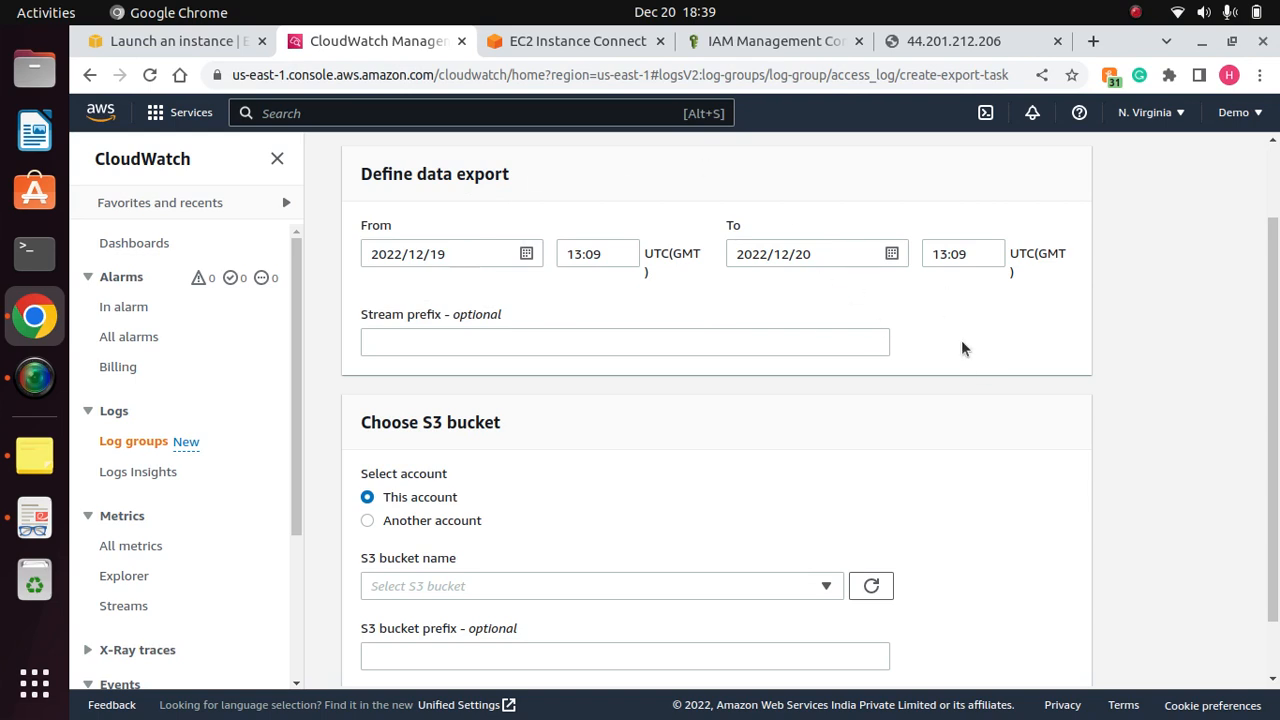
{"action": "left_click_drag", "start_coordinate": [1275, 403], "coordinate": [1269, 297]}
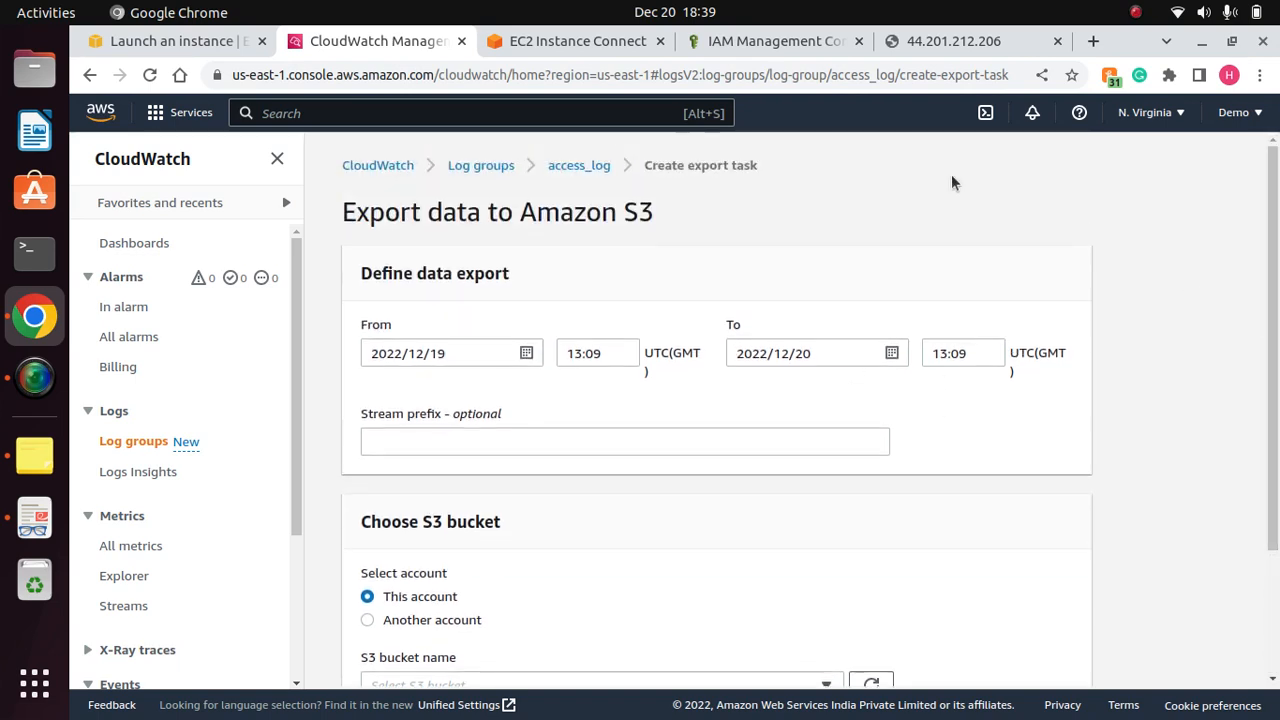
Step: Search the web for "export log data to amazon s3", open the AWS console guide and read Step 1 on creating a bucket
{"action": "left_click", "coordinate": [952, 41]}
{"action": "left_click", "coordinate": [677, 72]}
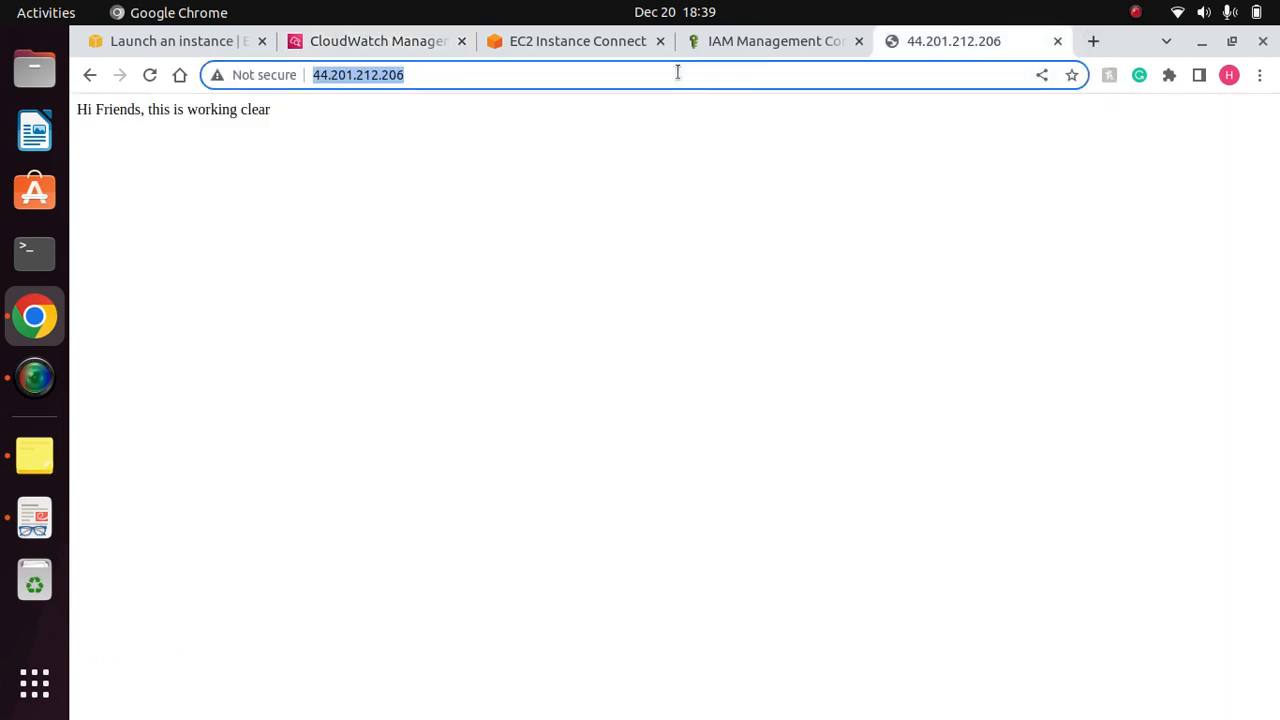
{"action": "key", "text": "BackSpace"}
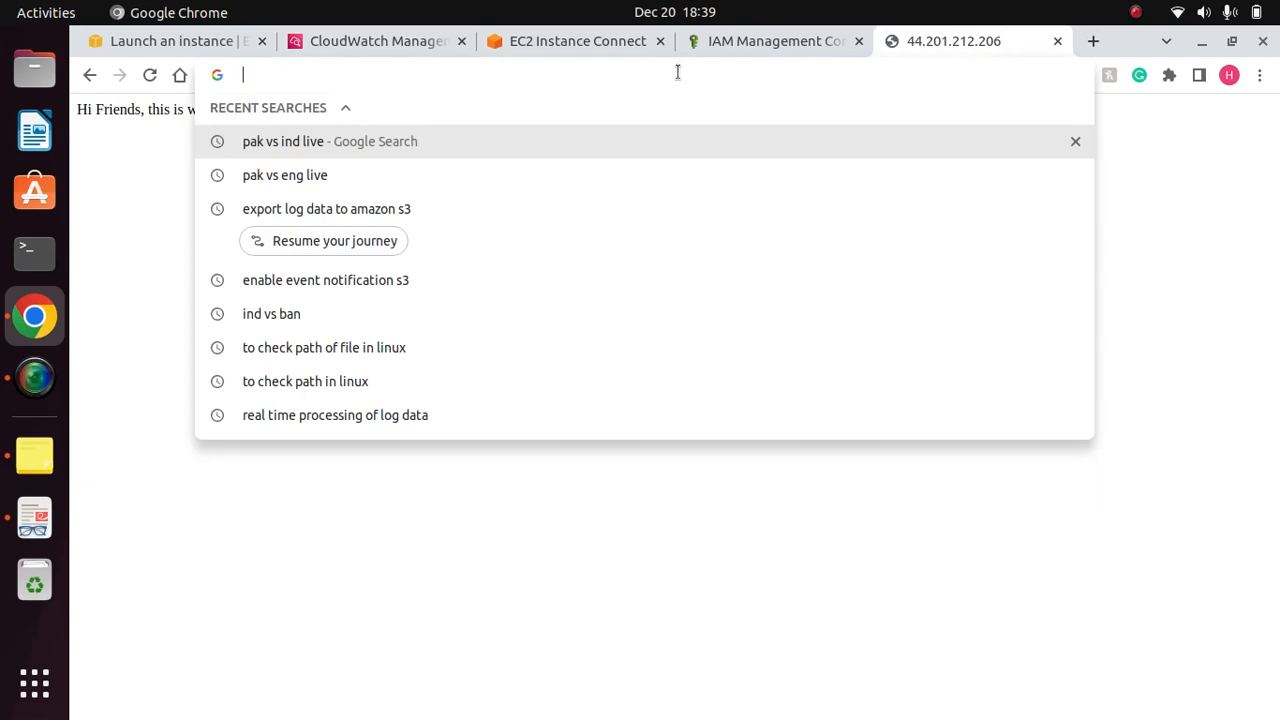
{"action": "type", "text": "export log data to amazon s3"}
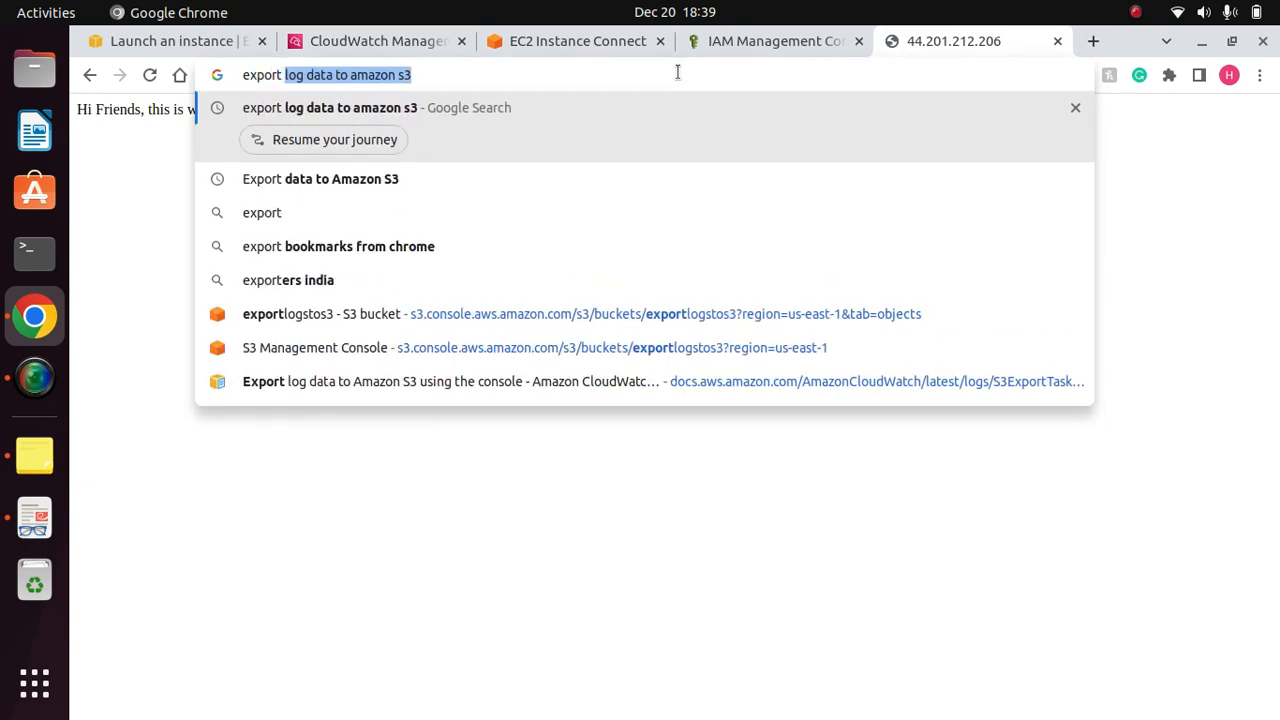
{"action": "key", "text": "Right"}
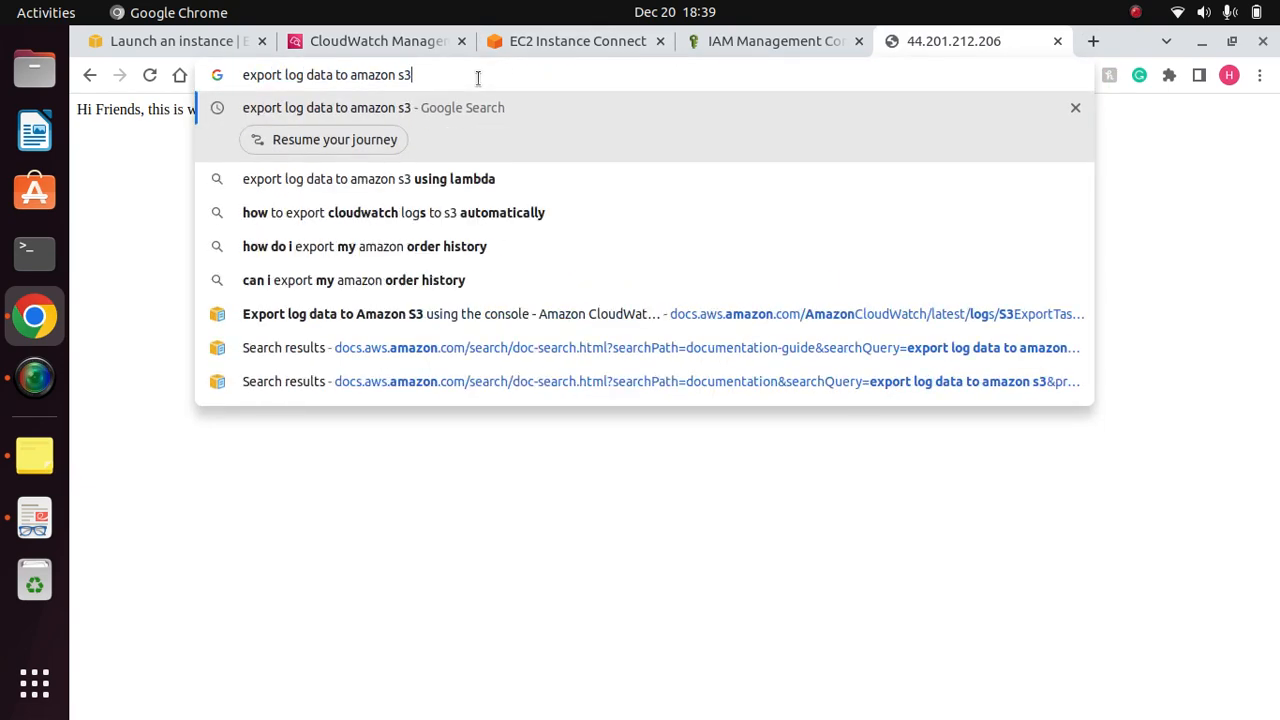
{"action": "key", "text": "Return"}
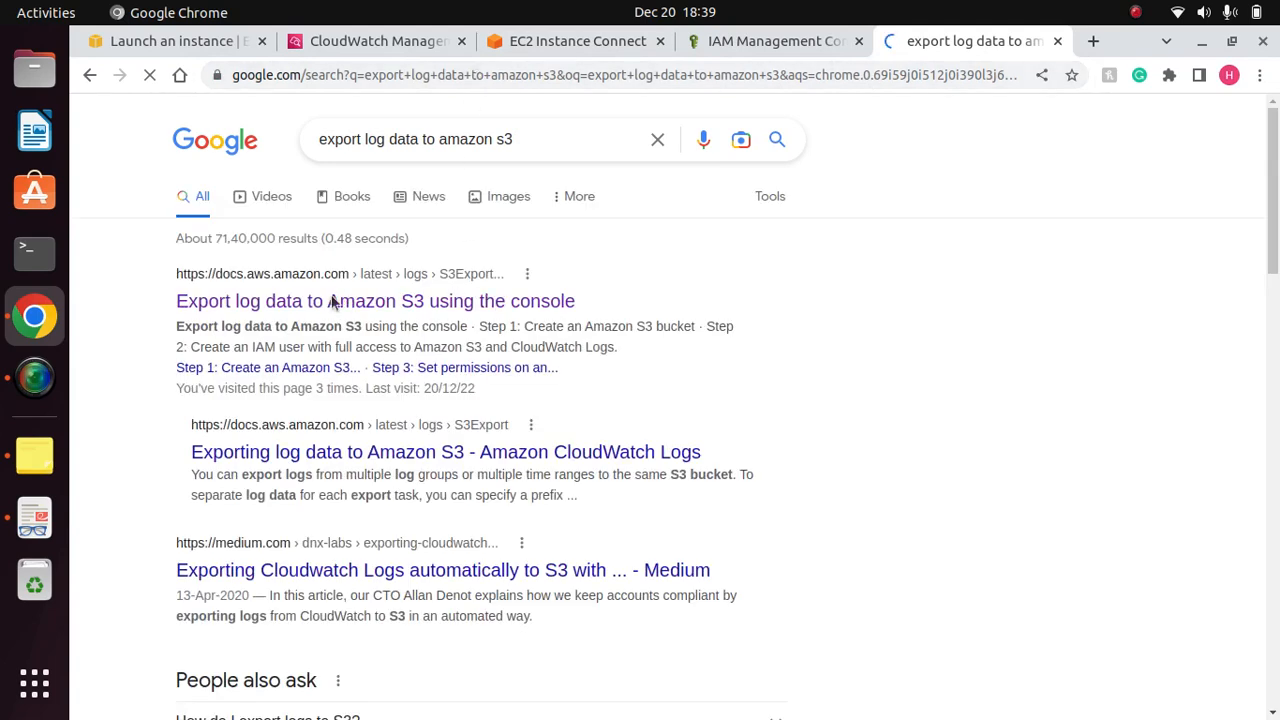
{"action": "left_click", "coordinate": [337, 302]}
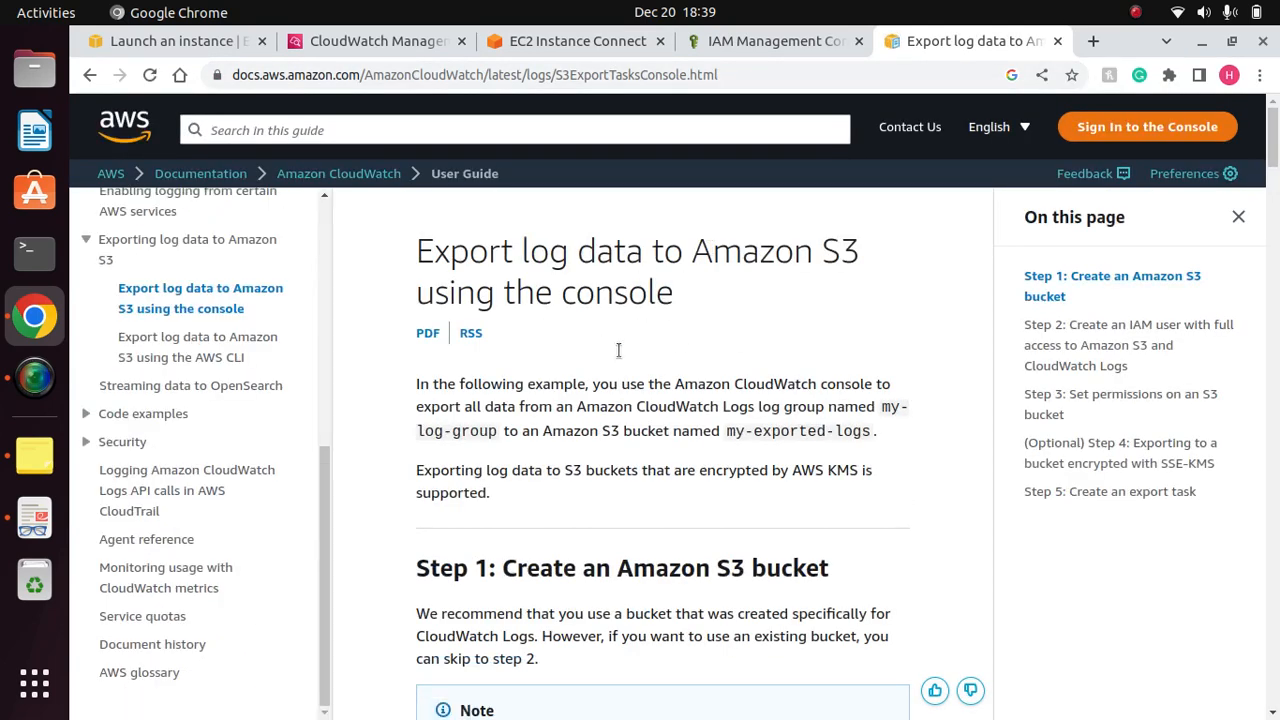
{"action": "scroll", "coordinate": [629, 358], "scroll_direction": "down", "scroll_amount": 4}
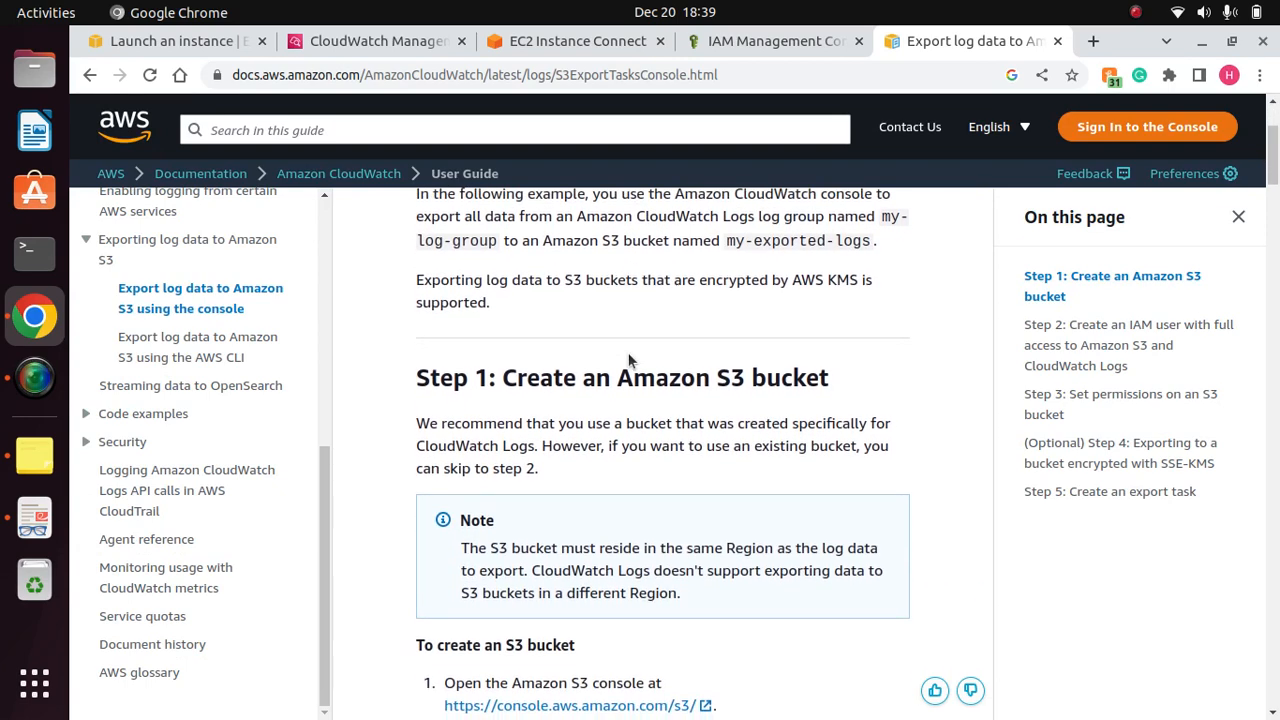
{"action": "scroll", "coordinate": [629, 358], "scroll_direction": "down", "scroll_amount": 3}
{"action": "left_click_drag", "start_coordinate": [845, 233], "coordinate": [387, 232]}
{"action": "left_click", "coordinate": [644, 262]}
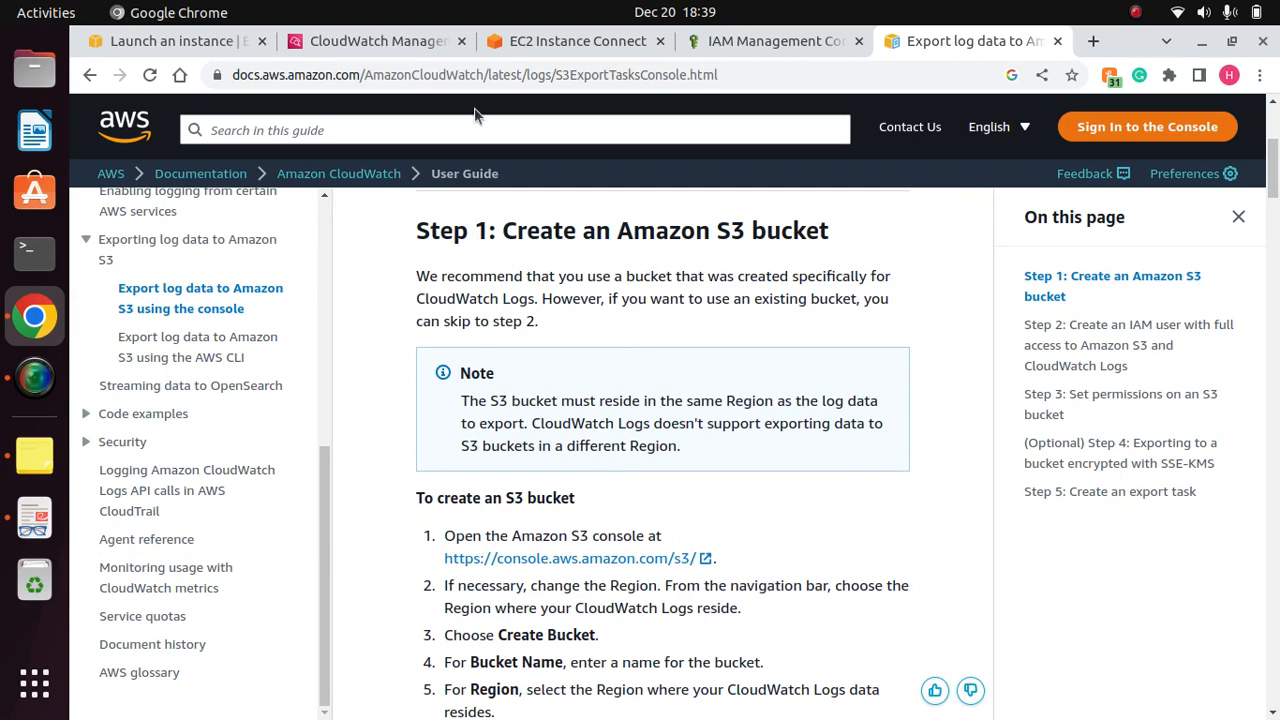
Step: Open the S3 service in a new browser tab and start creating a bucket from its Buckets list
{"action": "left_click", "coordinate": [557, 50]}
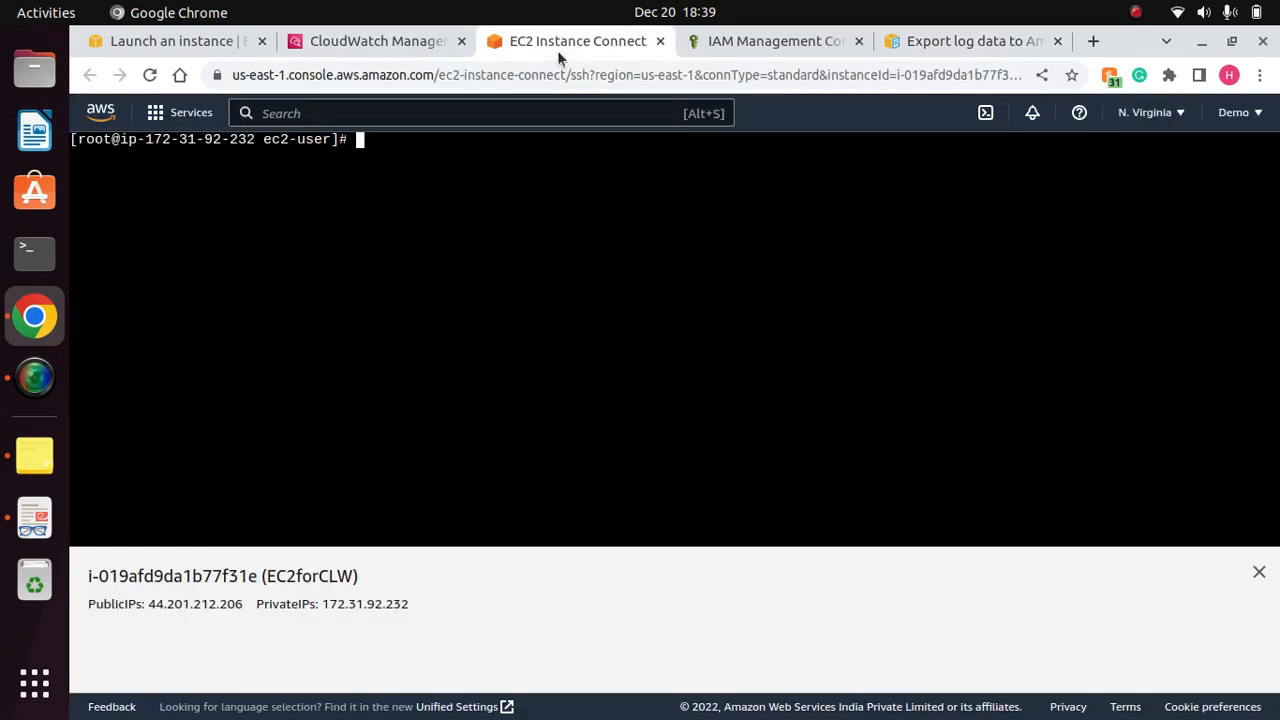
{"action": "left_click", "coordinate": [464, 112]}
{"action": "type", "text": "s3"}
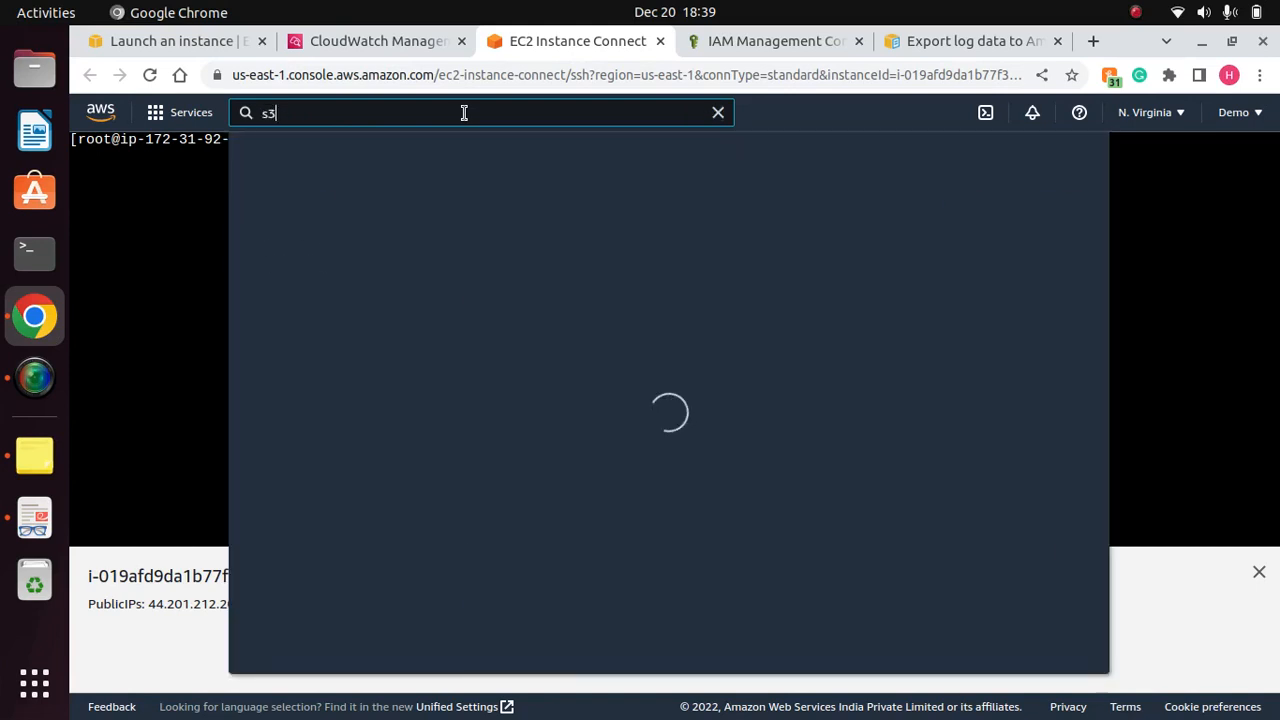
{"action": "right_click", "coordinate": [527, 258]}
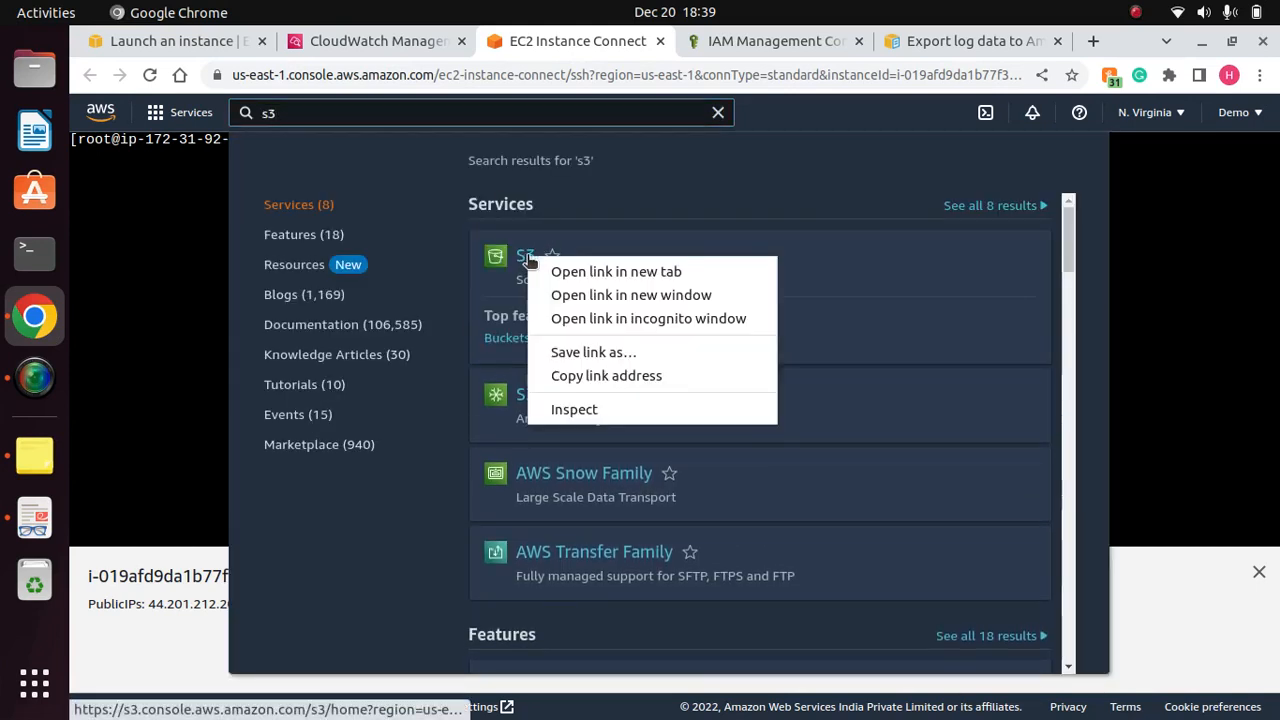
{"action": "left_click", "coordinate": [590, 271]}
{"action": "left_click", "coordinate": [660, 45]}
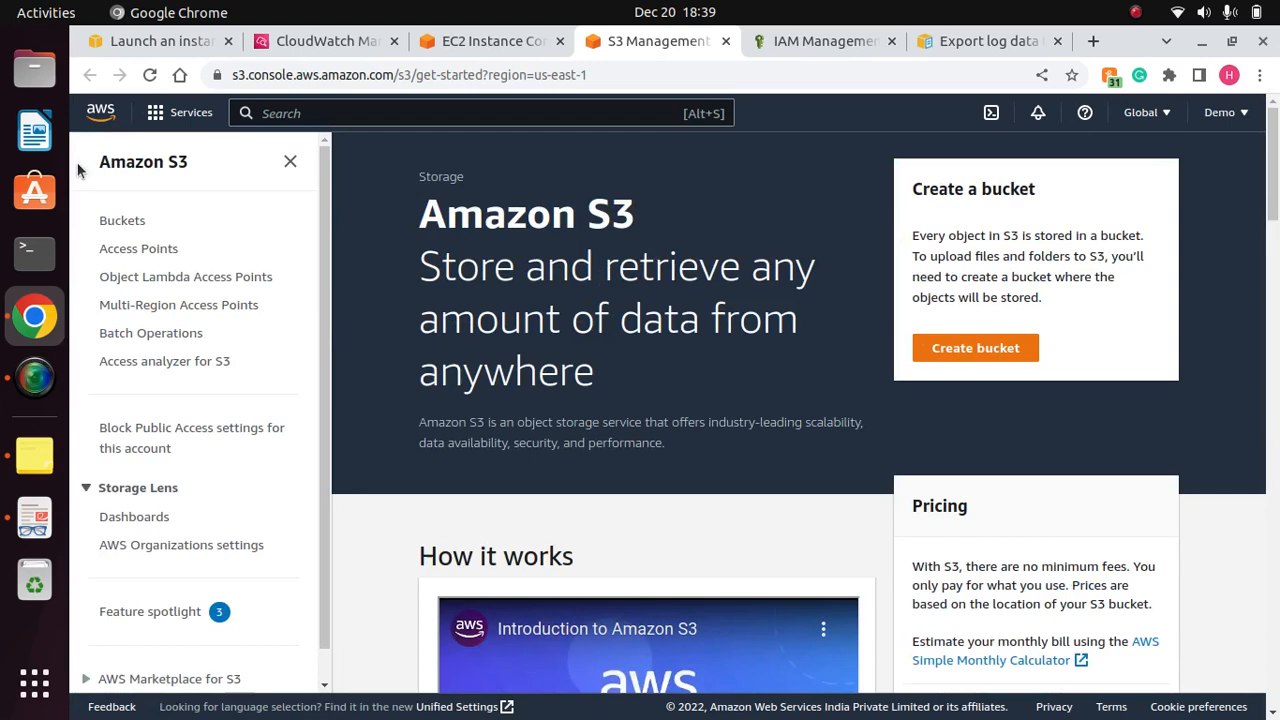
{"action": "left_click", "coordinate": [124, 220]}
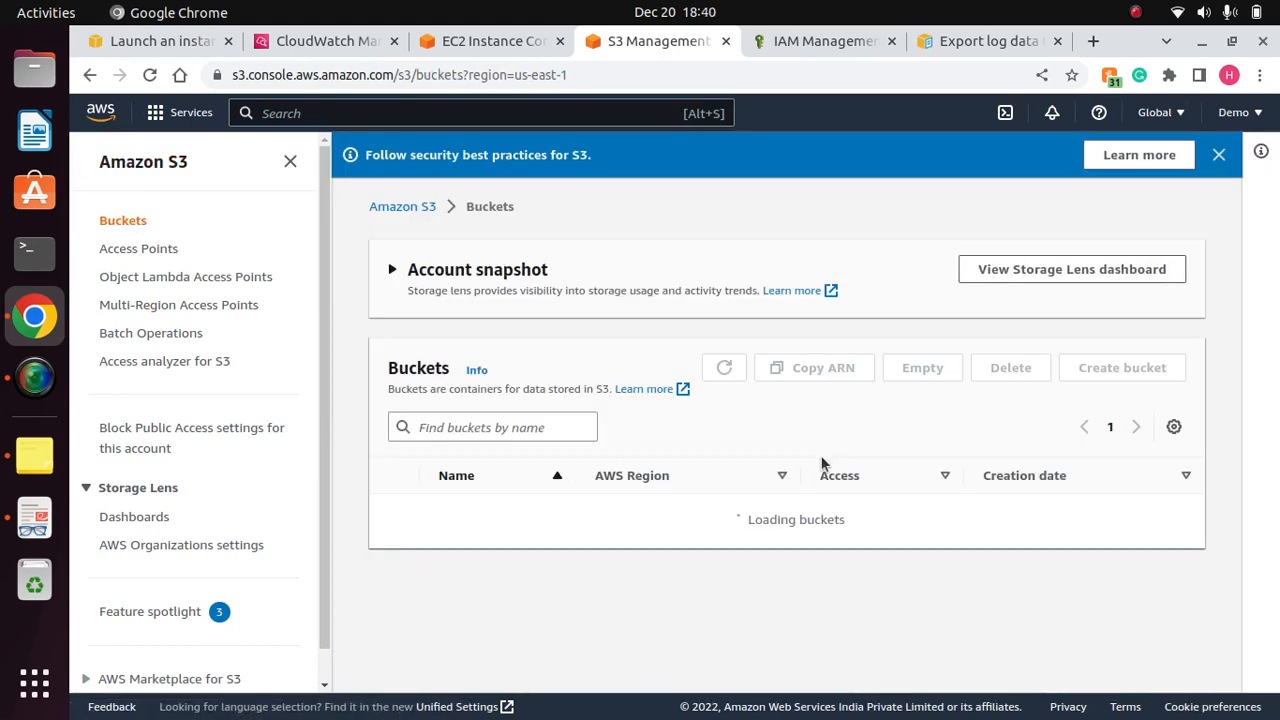
{"action": "left_click", "coordinate": [1103, 369]}
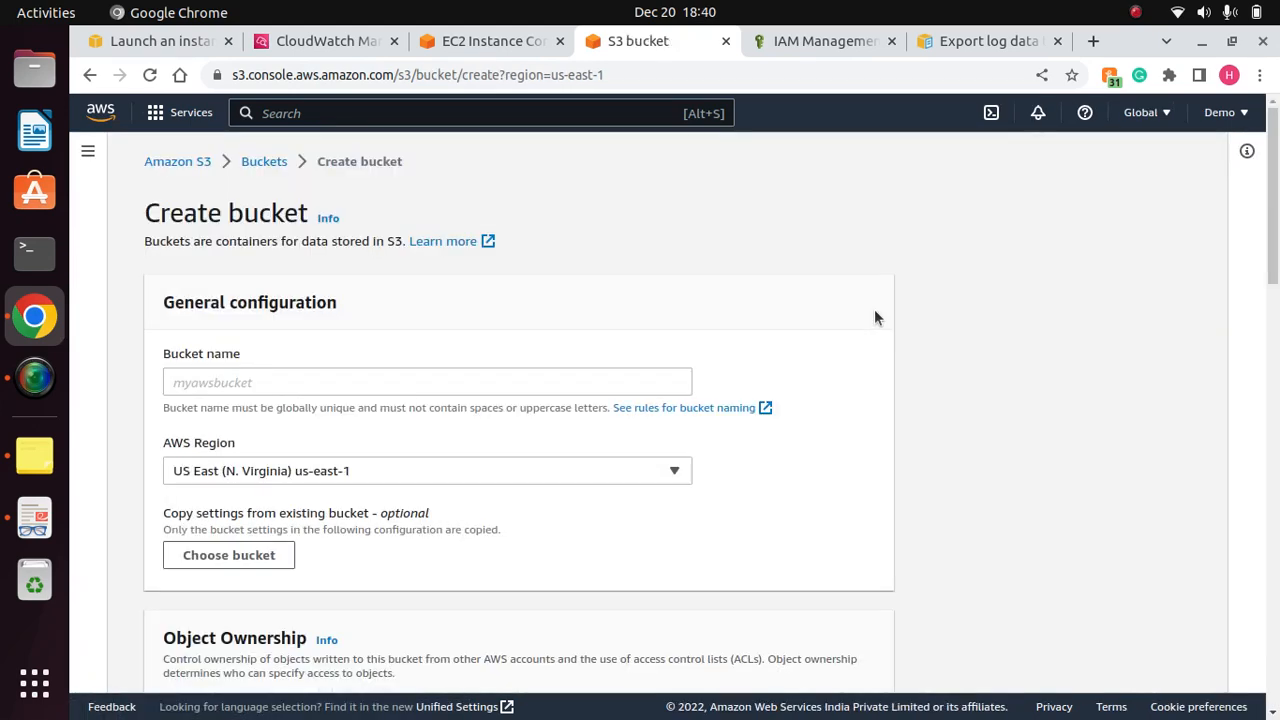
{"action": "left_click", "coordinate": [340, 379]}
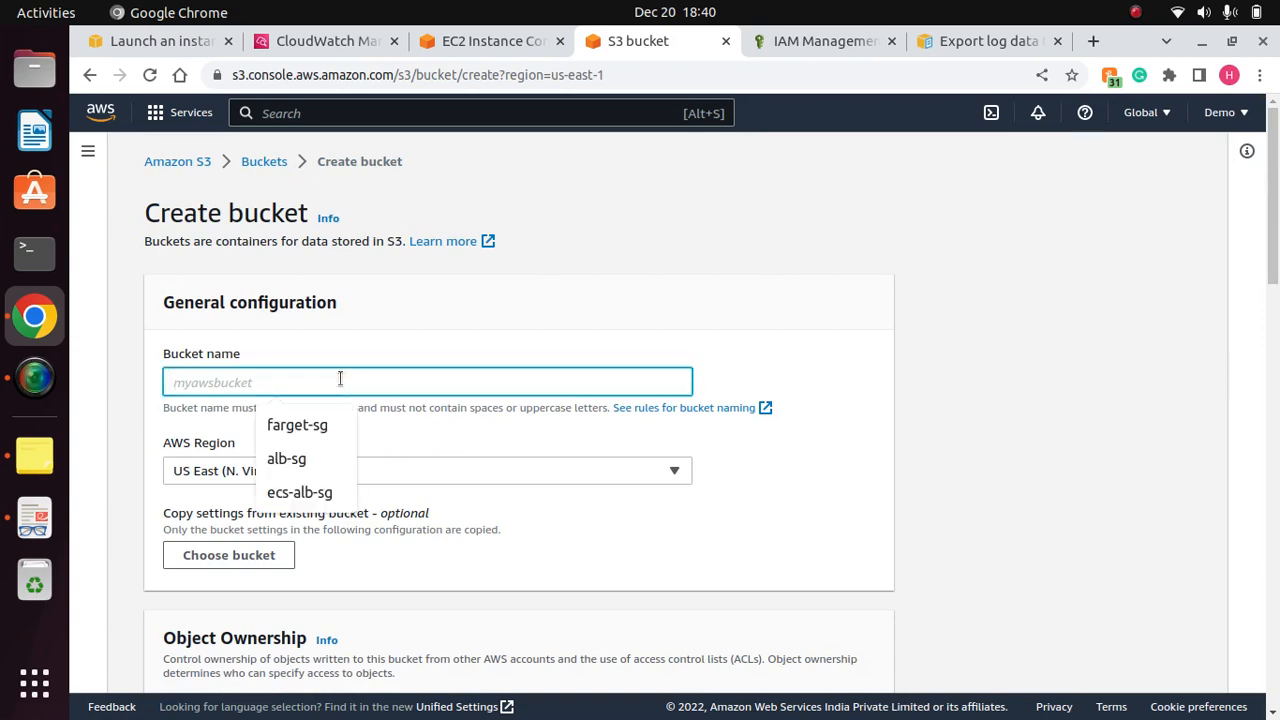
{"action": "type", "text": "export"}
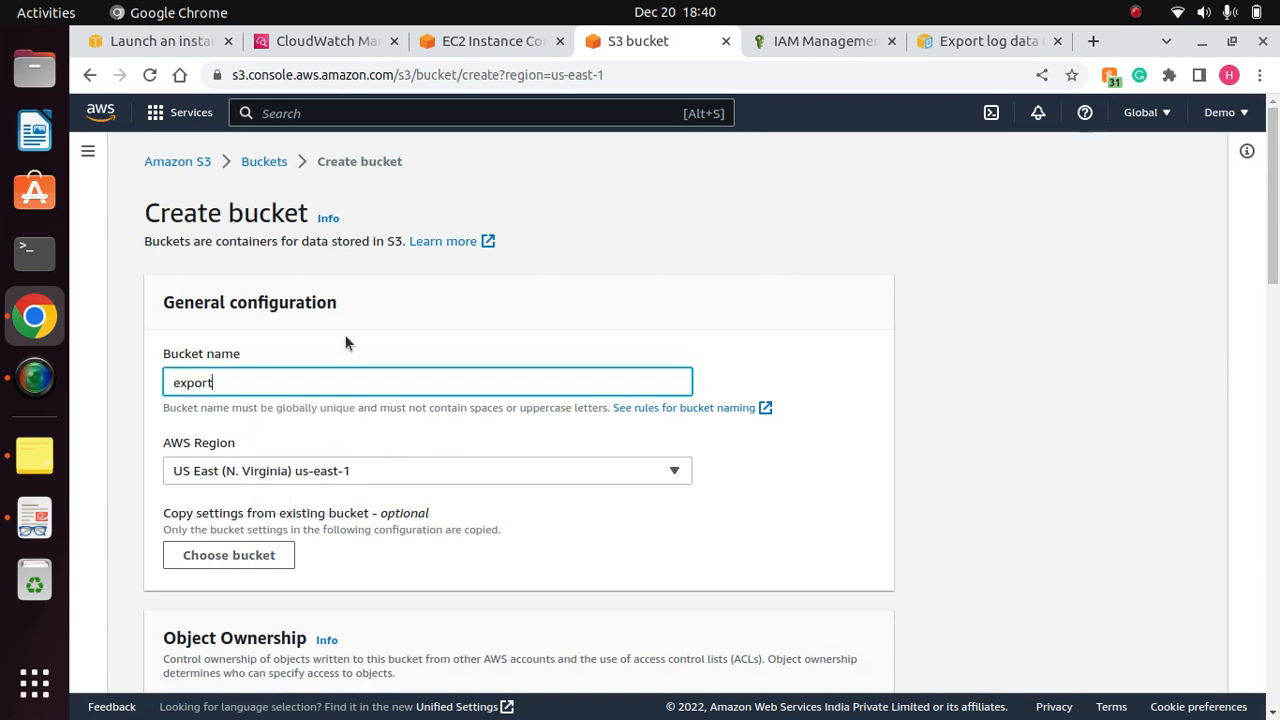
{"action": "key", "text": "BackSpace"}
{"action": "key", "text": "BackSpace"}
{"action": "key", "text": "BackSpace"}
{"action": "key", "text": "BackSpace"}
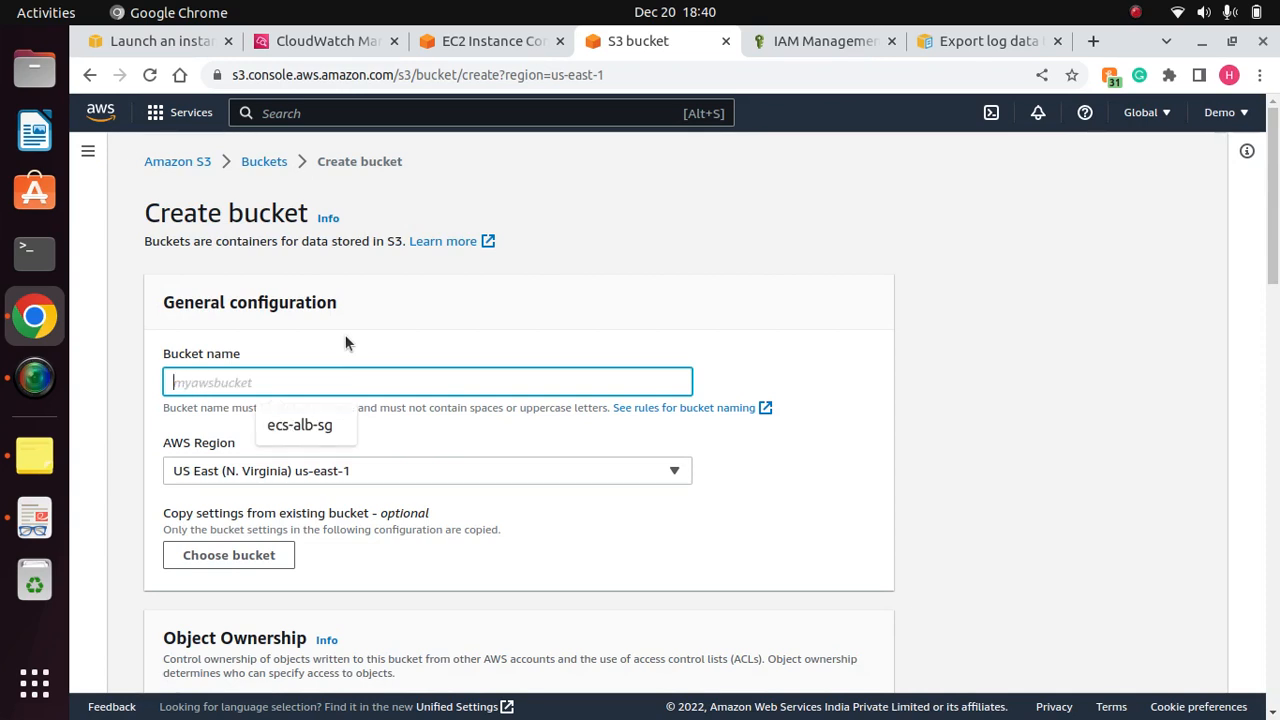
Step: Name the bucket logdatafors3, create it in US East (N. Virginia) us-east-1 with the default settings, and dismiss the notification banners
{"action": "type", "text": "logdatafors3"}
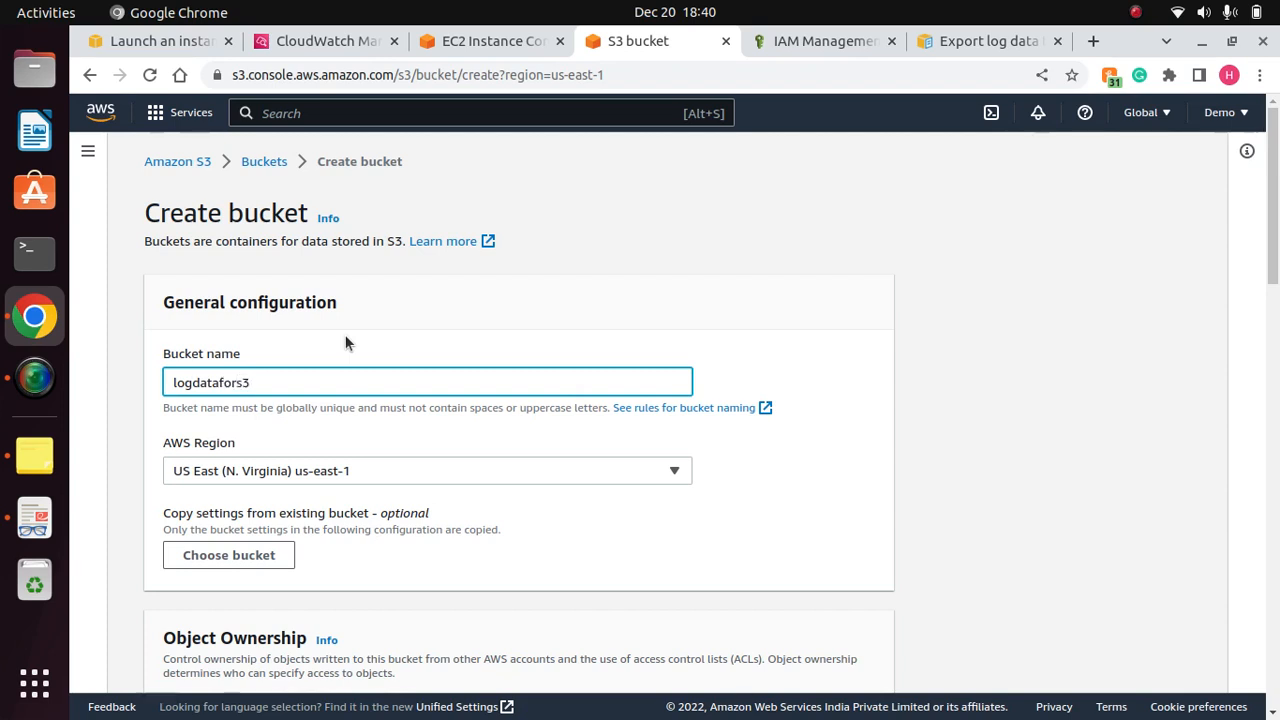
{"action": "left_click", "coordinate": [825, 350]}
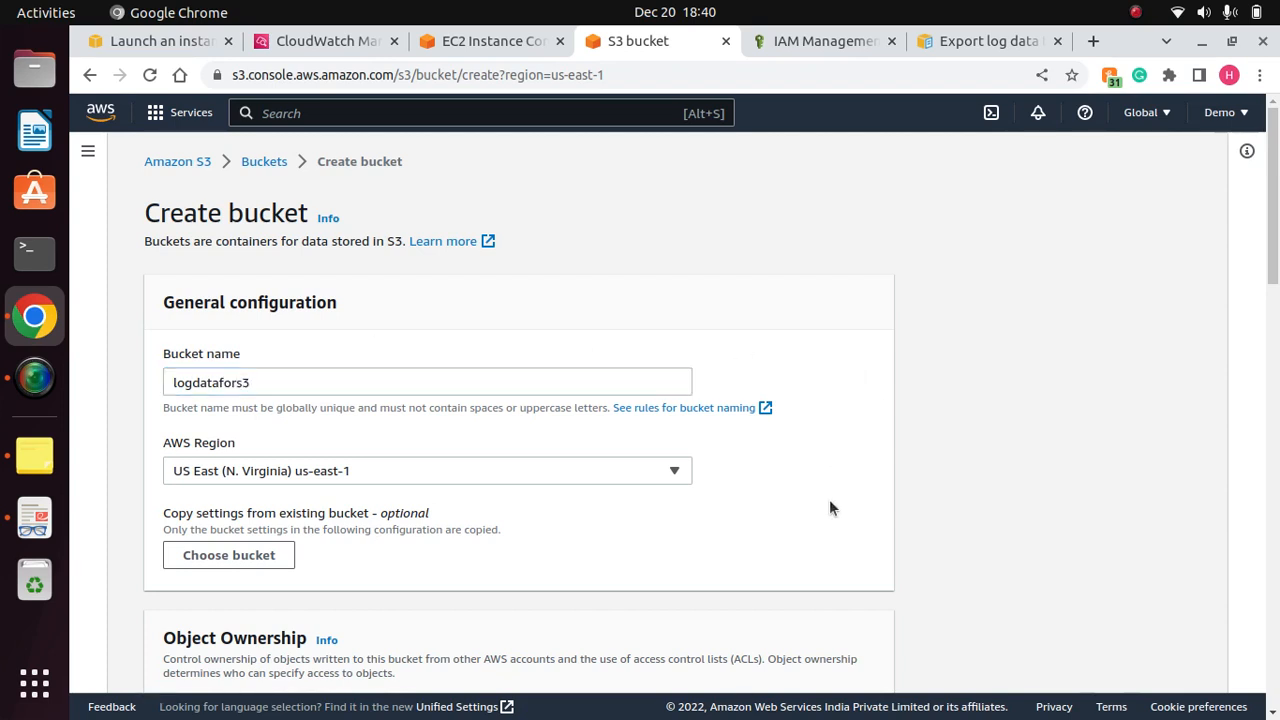
{"action": "left_click_drag", "start_coordinate": [1273, 264], "coordinate": [1273, 321]}
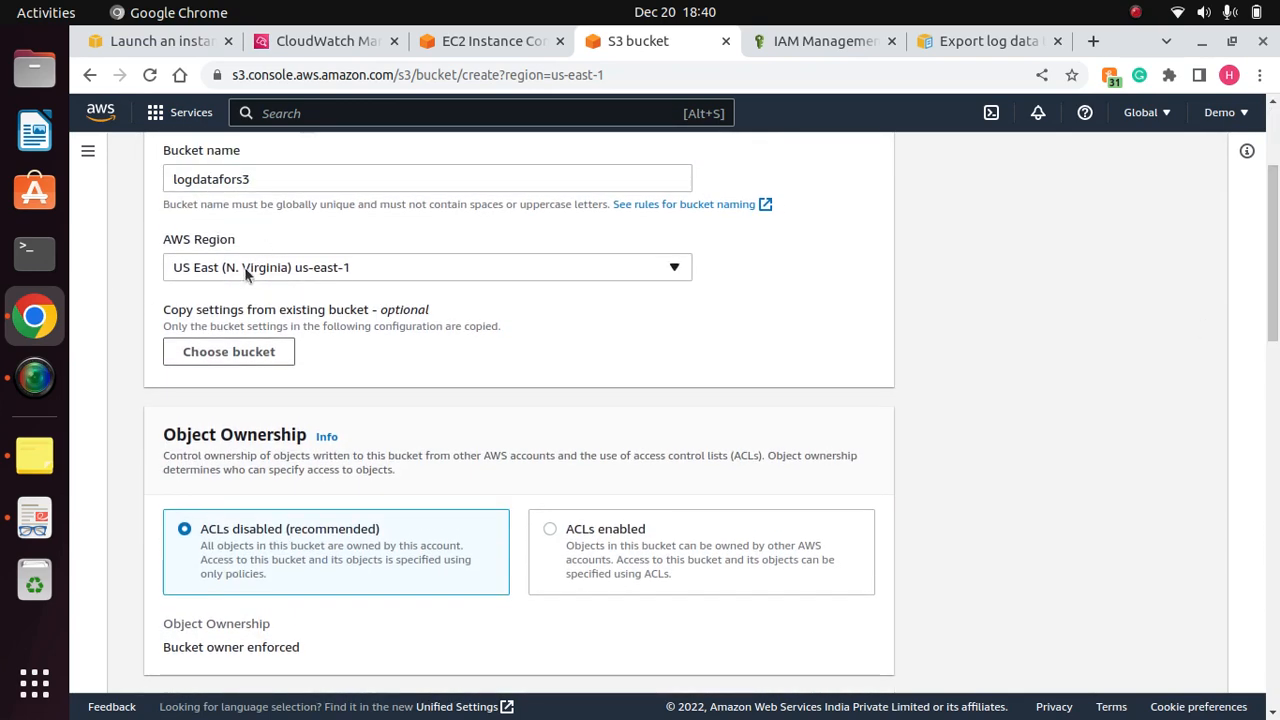
{"action": "left_click_drag", "start_coordinate": [1268, 249], "coordinate": [1278, 640]}
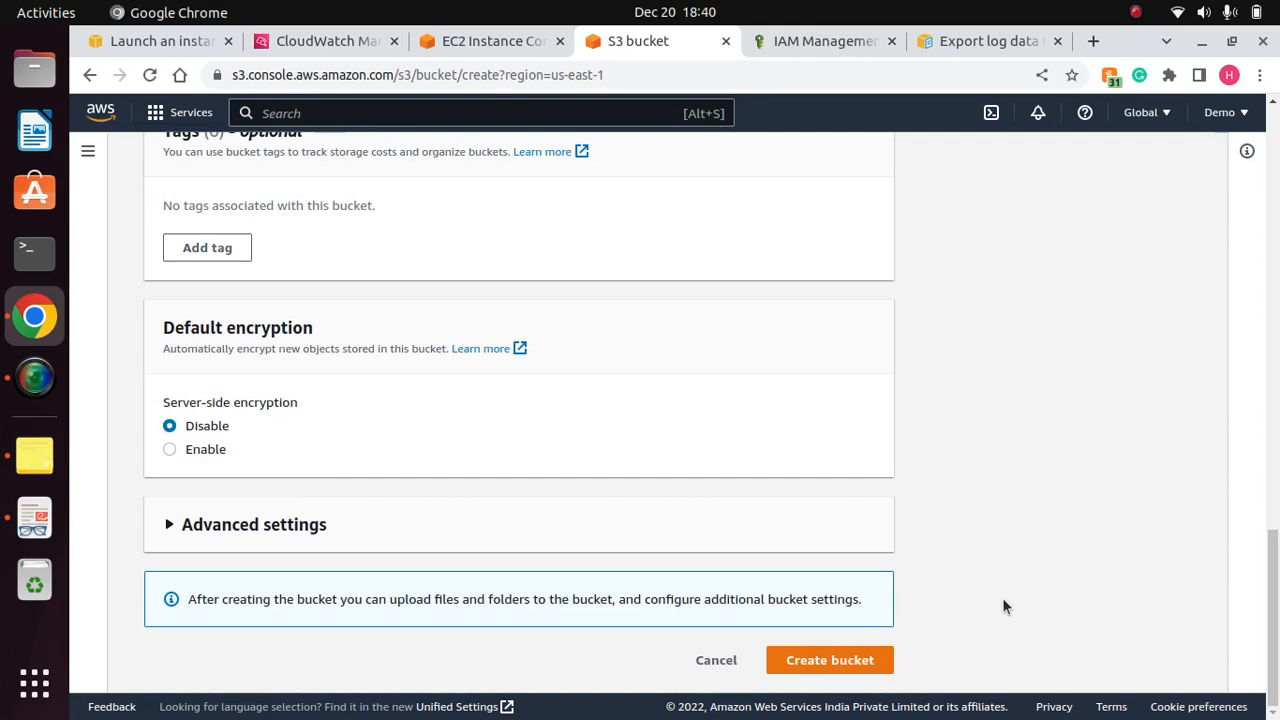
{"action": "left_click", "coordinate": [834, 661]}
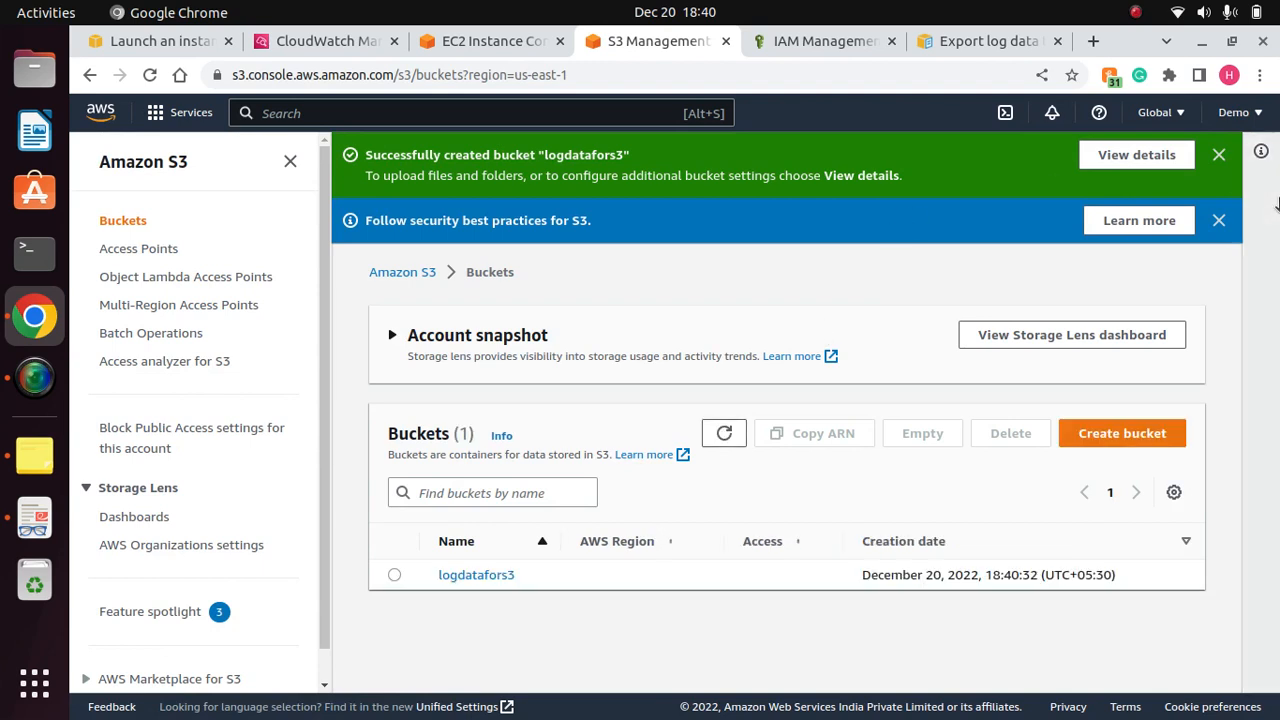
{"action": "left_click", "coordinate": [1219, 155]}
{"action": "left_click", "coordinate": [1219, 155]}
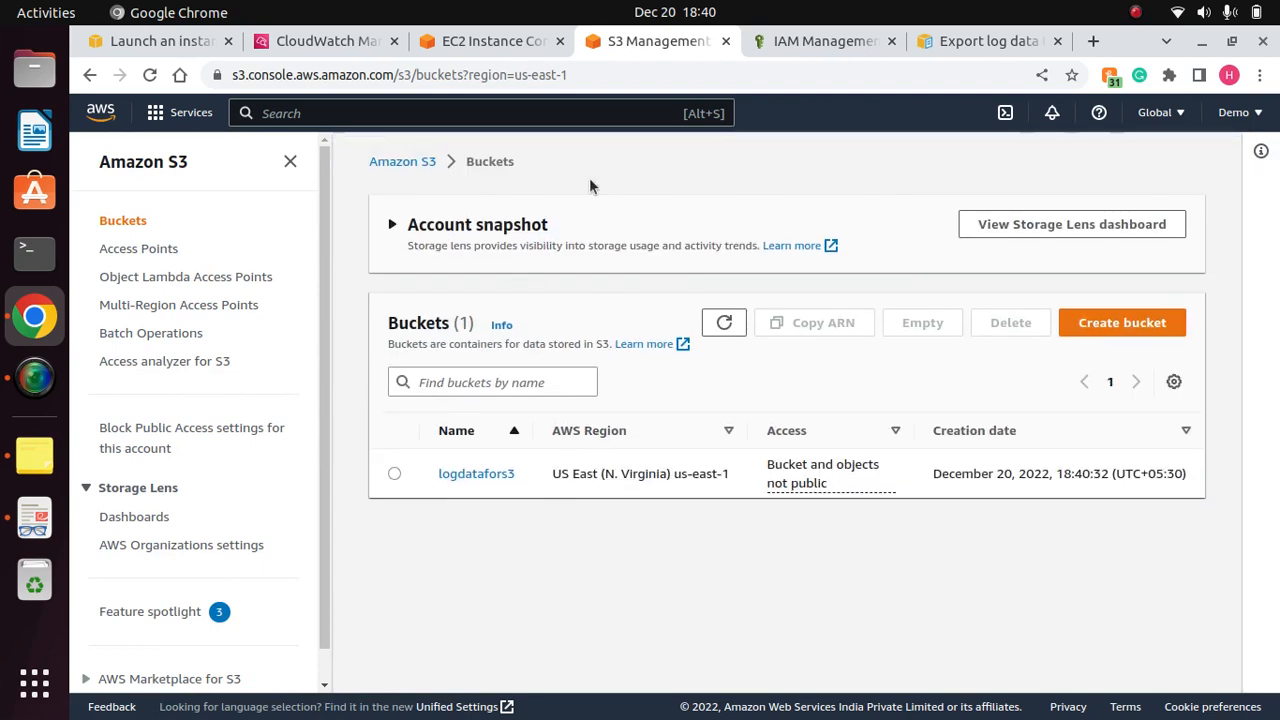
Step: Return to the export guide and read Step 1 on the S3 bucket and Step 2 on creating an IAM user with full access
{"action": "left_click", "coordinate": [960, 40]}
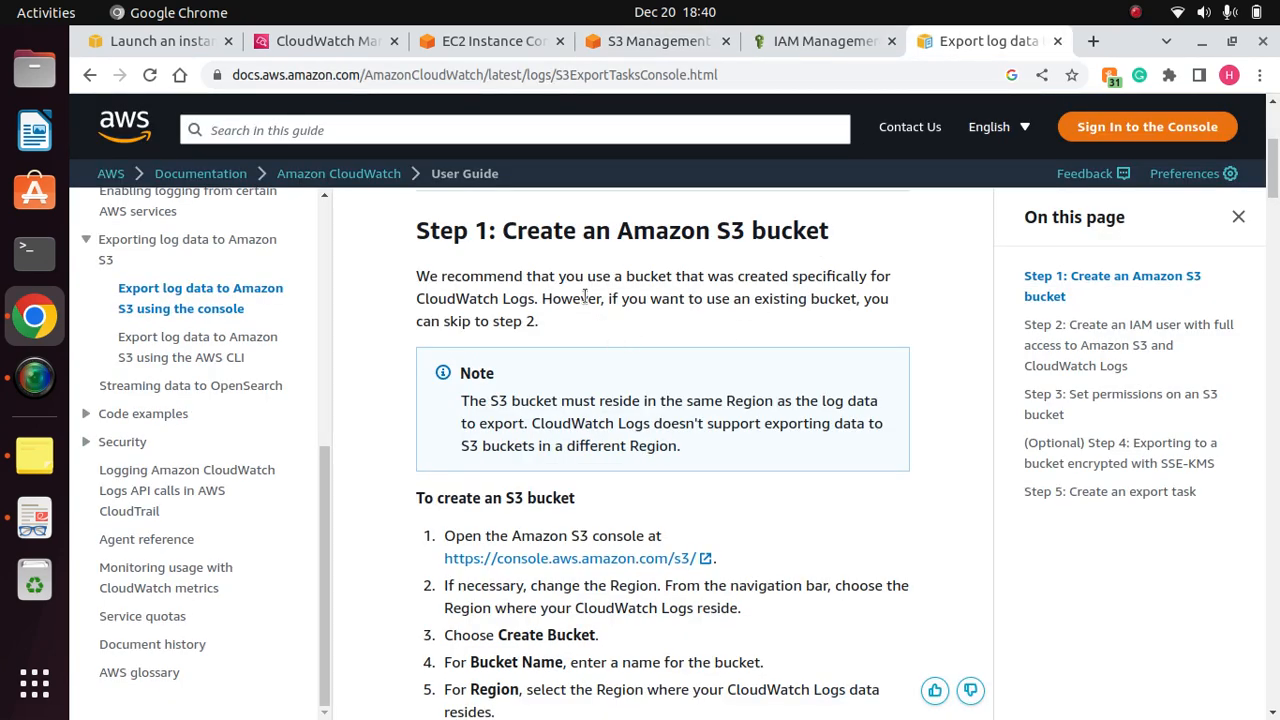
{"action": "left_click_drag", "start_coordinate": [858, 235], "coordinate": [497, 236]}
{"action": "left_click", "coordinate": [627, 278]}
{"action": "scroll", "coordinate": [627, 278], "scroll_direction": "down", "scroll_amount": 5}
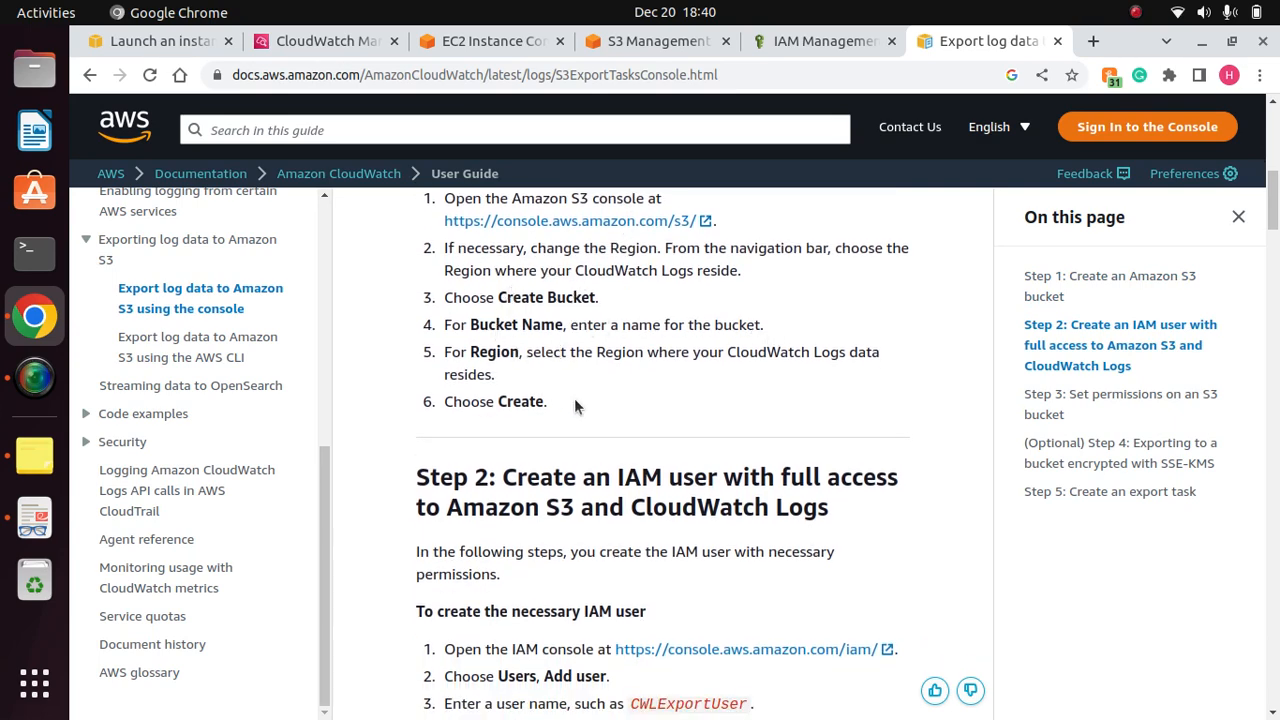
{"action": "scroll", "coordinate": [561, 416], "scroll_direction": "down", "scroll_amount": 3}
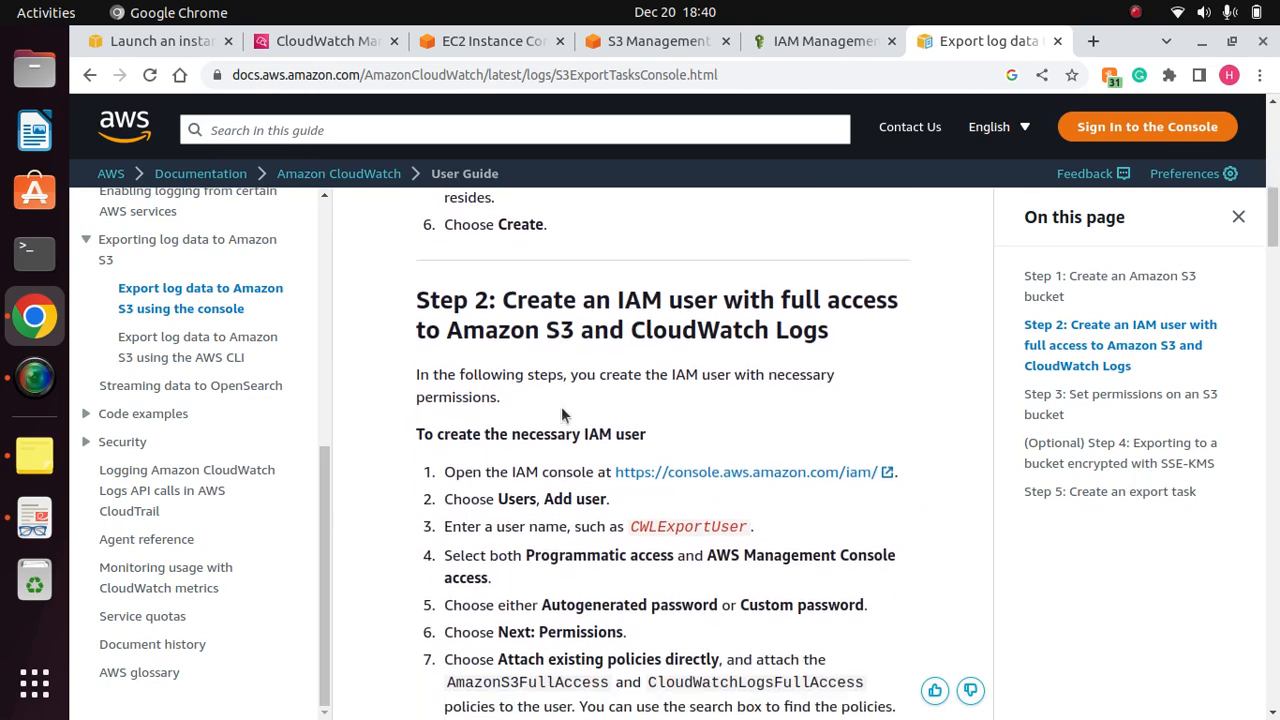
{"action": "left_click_drag", "start_coordinate": [717, 254], "coordinate": [632, 278]}
{"action": "left_click", "coordinate": [725, 272]}
{"action": "left_click", "coordinate": [878, 294]}
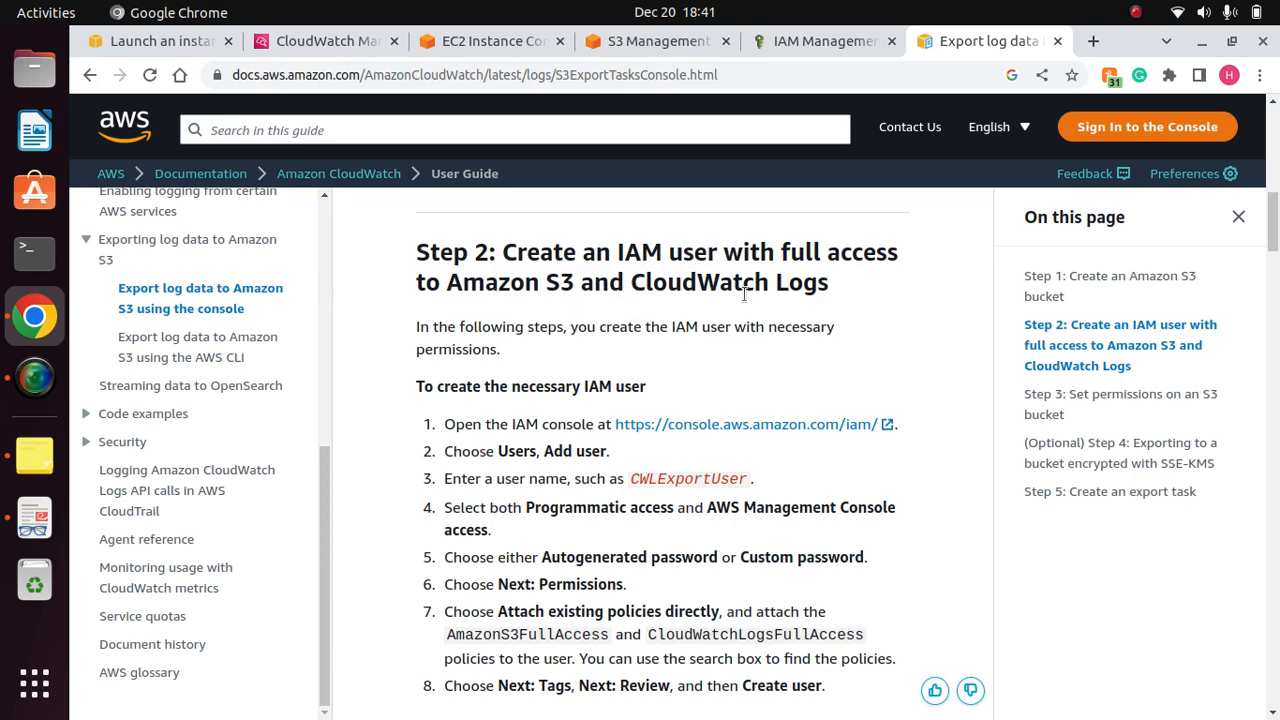
{"action": "scroll", "coordinate": [849, 288], "scroll_direction": "down", "scroll_amount": 3}
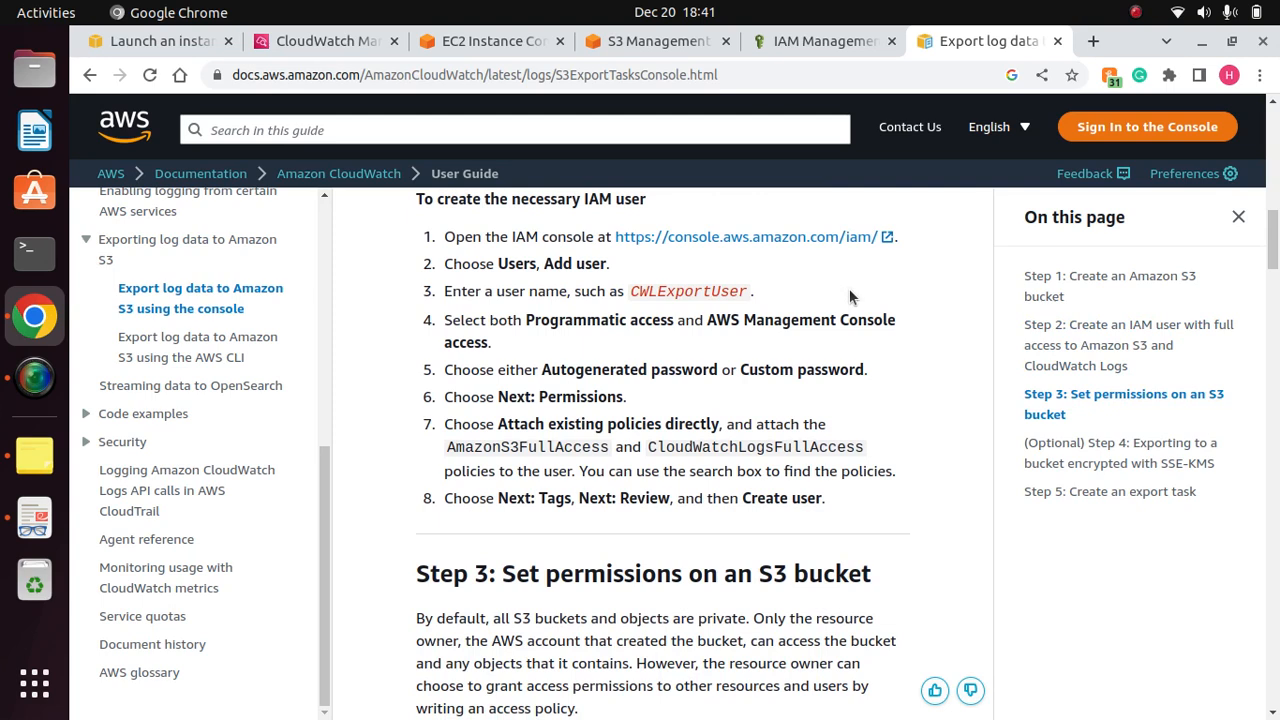
Step: Open demouser from the IAM Users list and expand its full list of attached permissions policies
{"action": "left_click", "coordinate": [815, 41]}
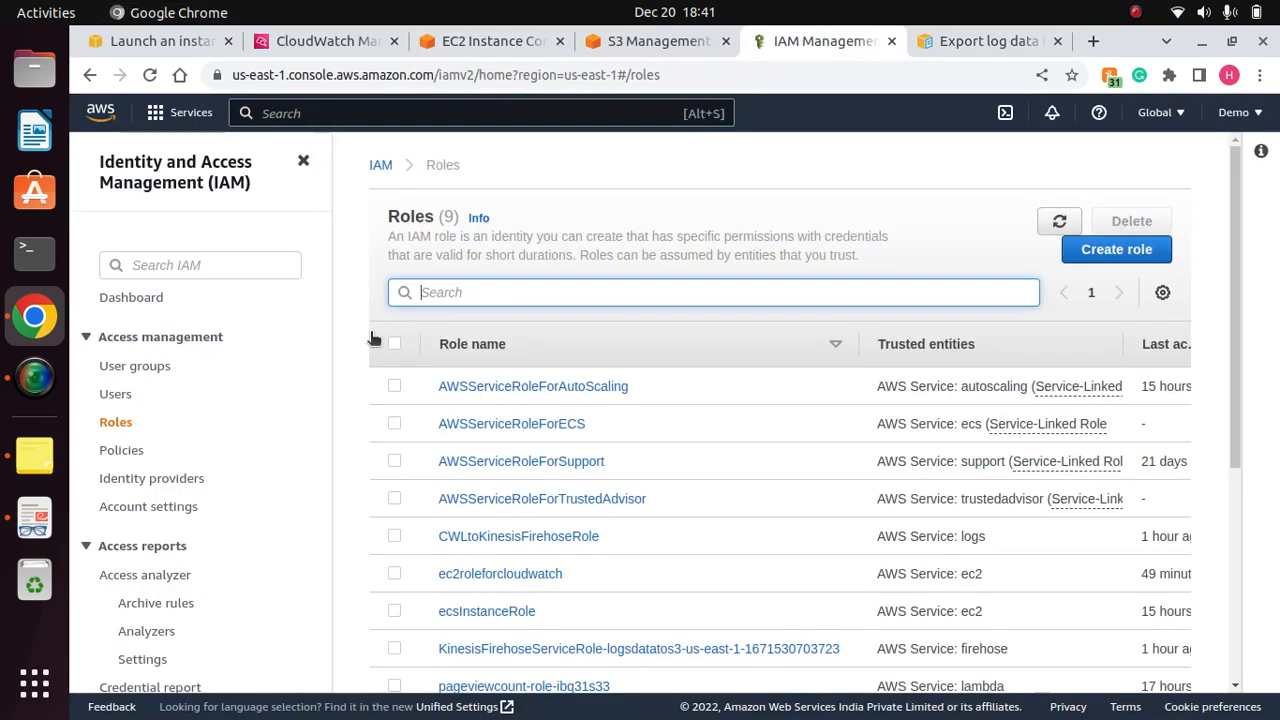
{"action": "left_click", "coordinate": [115, 394]}
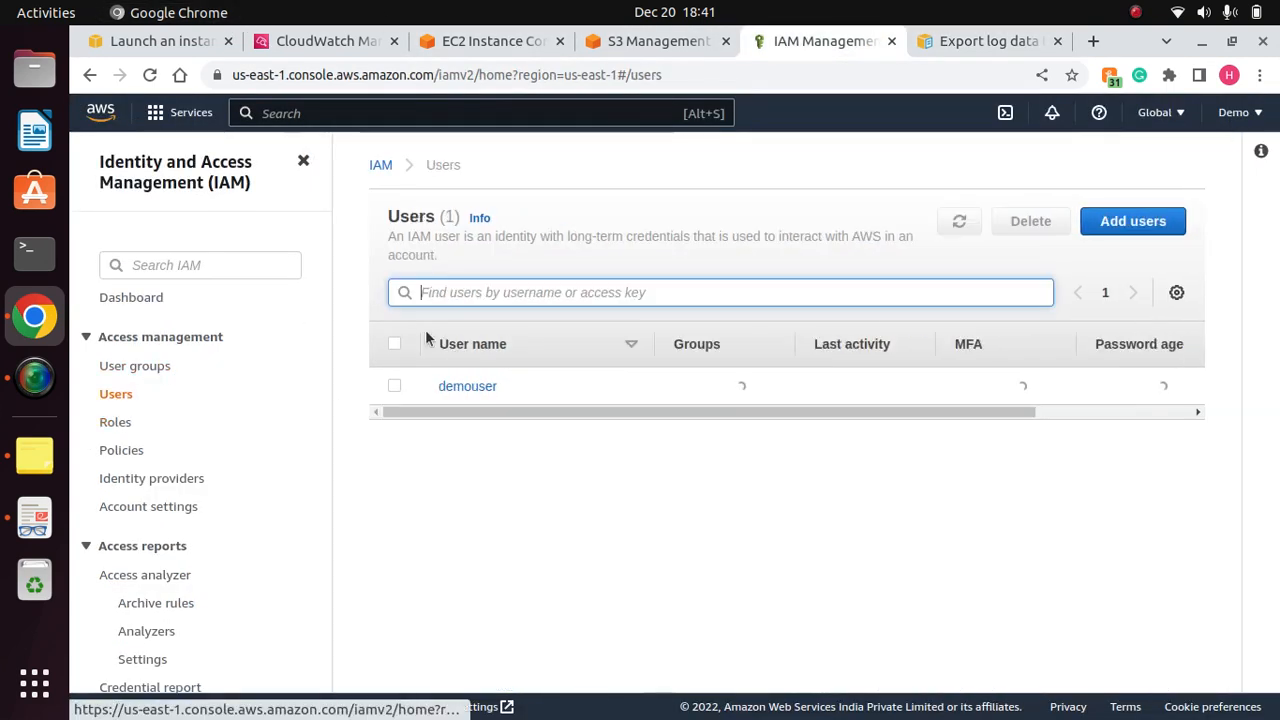
{"action": "left_click", "coordinate": [480, 388]}
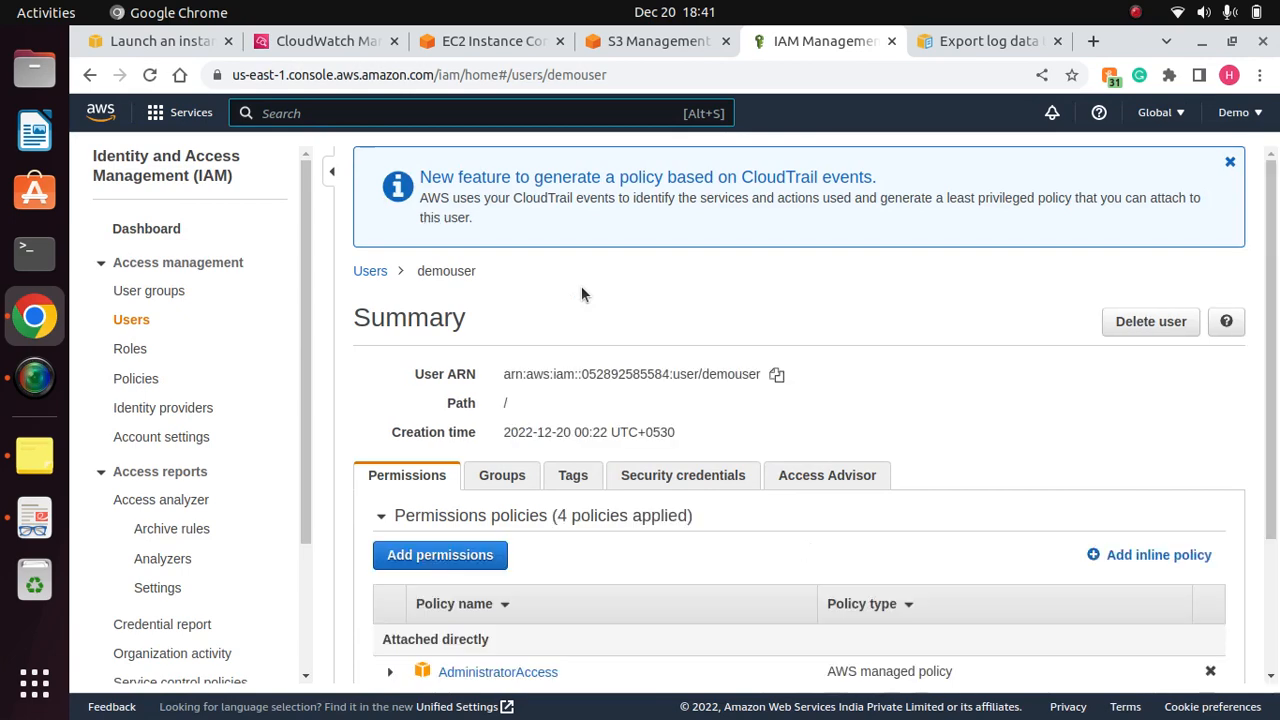
{"action": "scroll", "coordinate": [1278, 442], "scroll_direction": "down", "scroll_amount": 3}
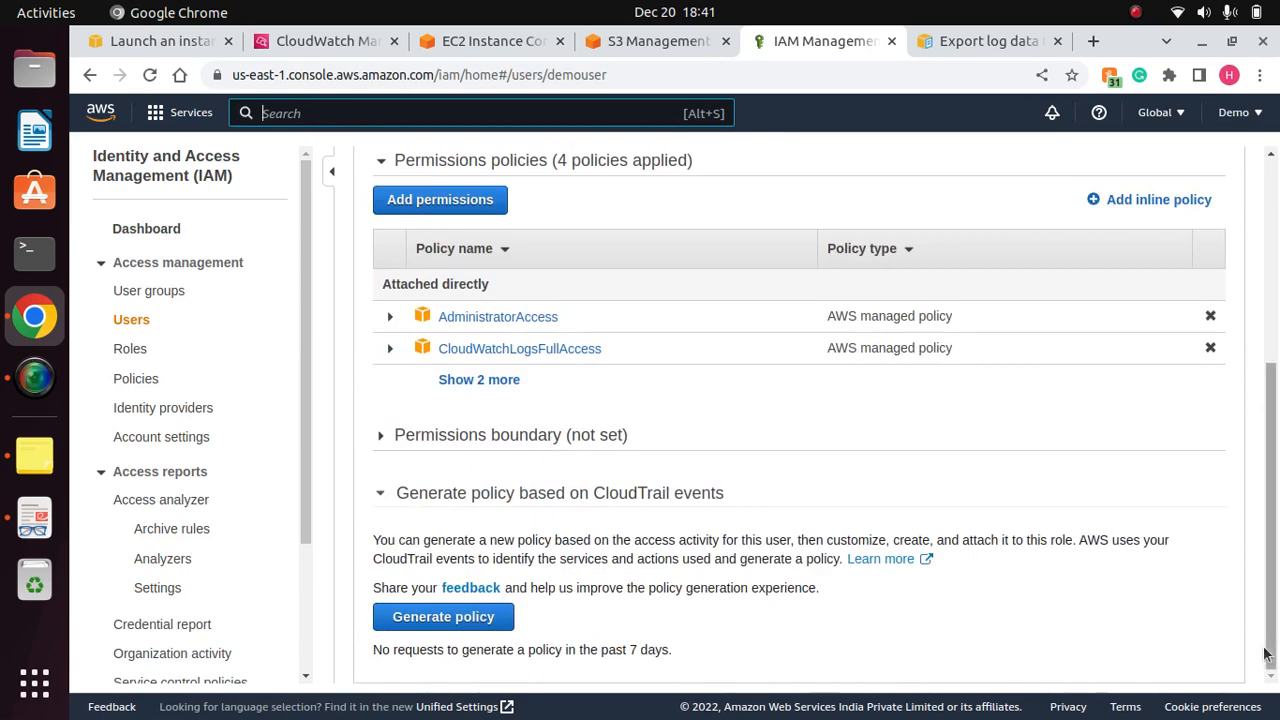
{"action": "left_click", "coordinate": [492, 382]}
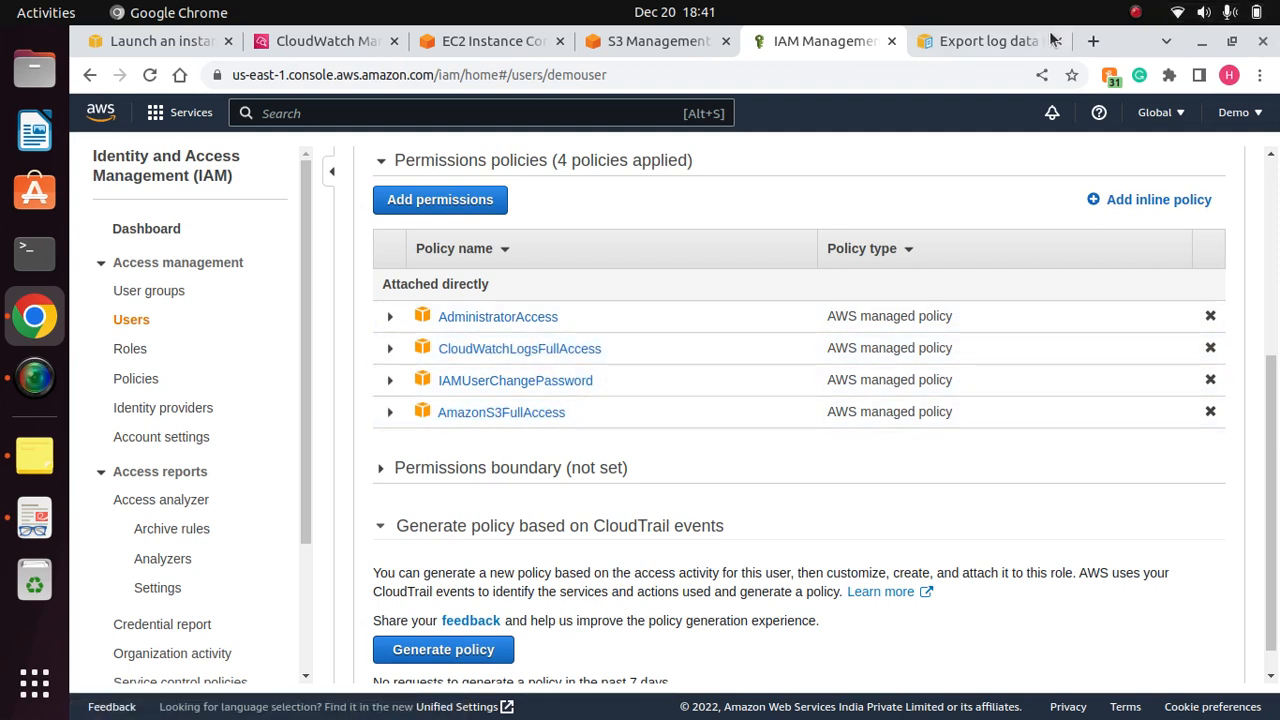
Step: Check in Step 2 of the export guide which existing policies must be attached to the IAM user
{"action": "left_click", "coordinate": [990, 41]}
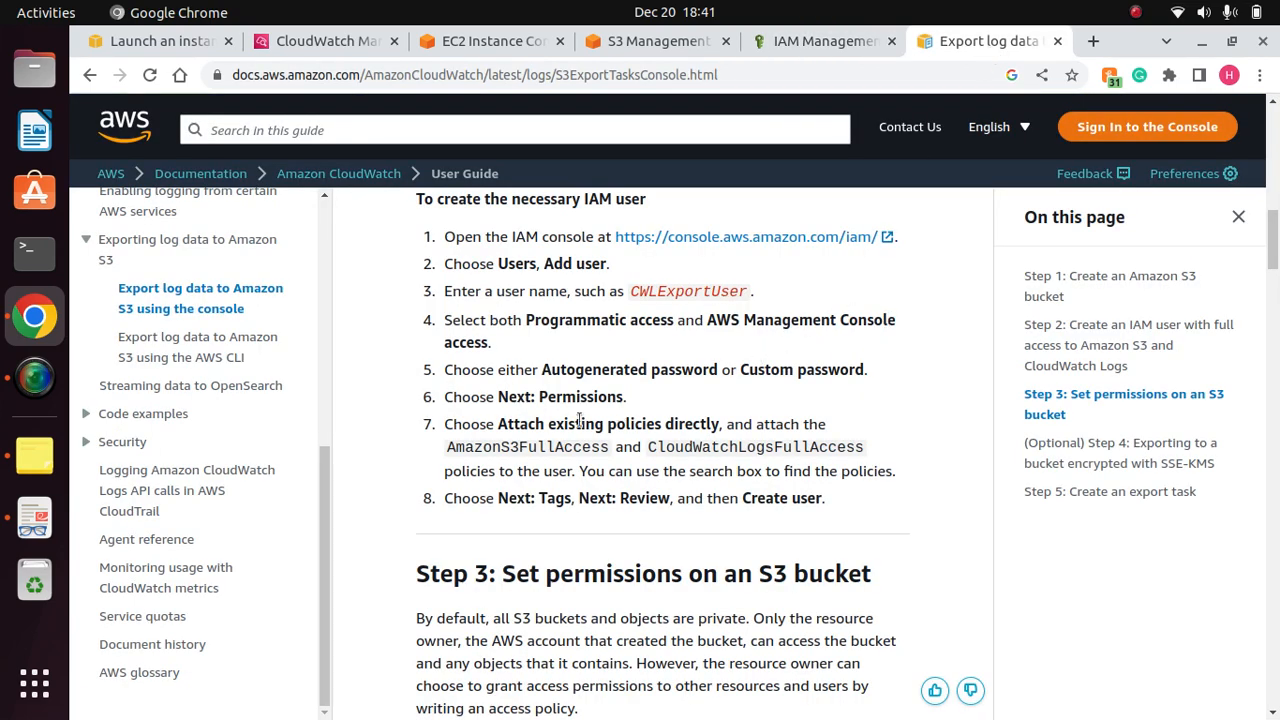
{"action": "left_click_drag", "start_coordinate": [446, 445], "coordinate": [870, 455]}
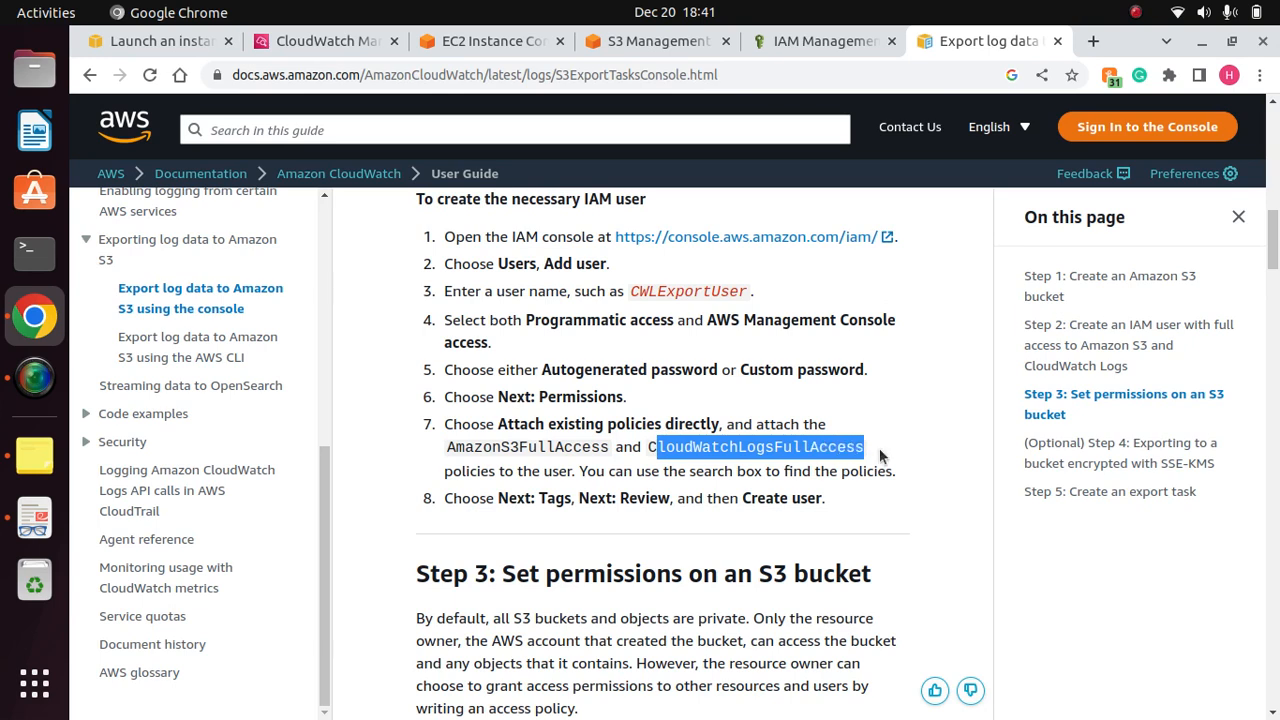
{"action": "left_click", "coordinate": [878, 386]}
Step: Read Step 3 of the guide on setting S3 bucket permissions, including the source account note and the bucket policy instructions
{"action": "scroll", "coordinate": [878, 386], "scroll_direction": "down", "scroll_amount": 4}
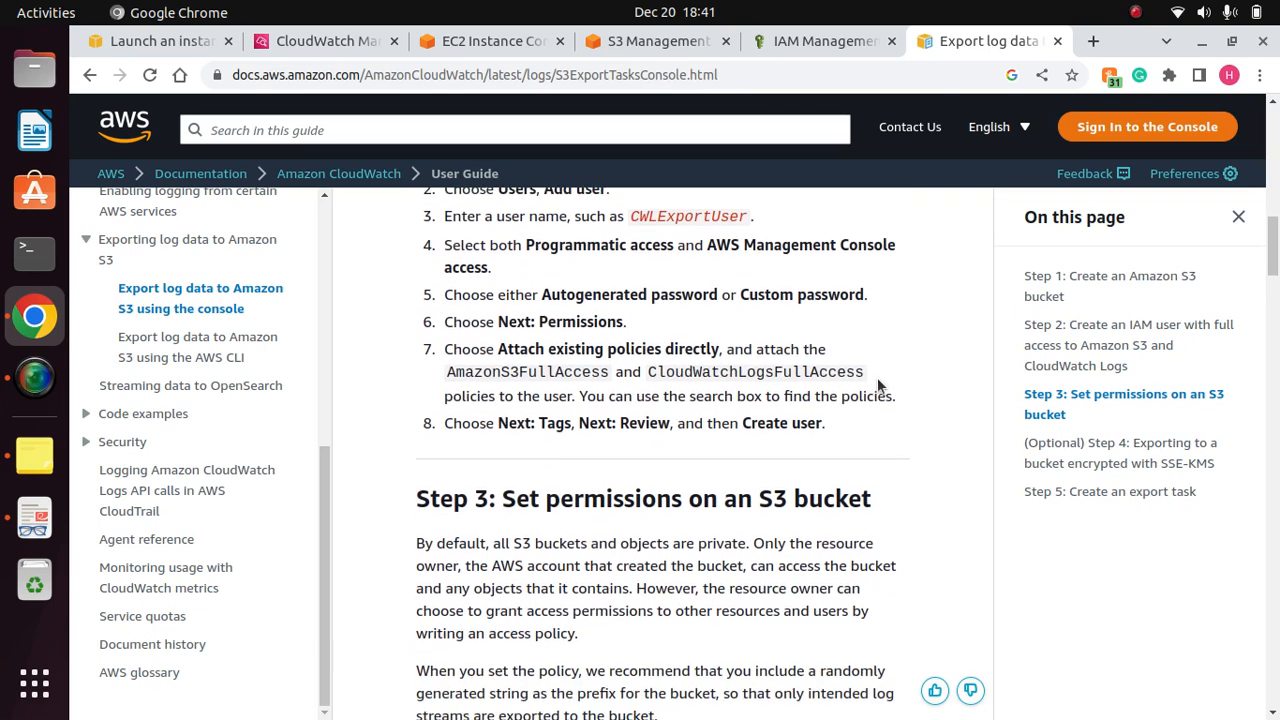
{"action": "scroll", "coordinate": [878, 386], "scroll_direction": "down", "scroll_amount": 2}
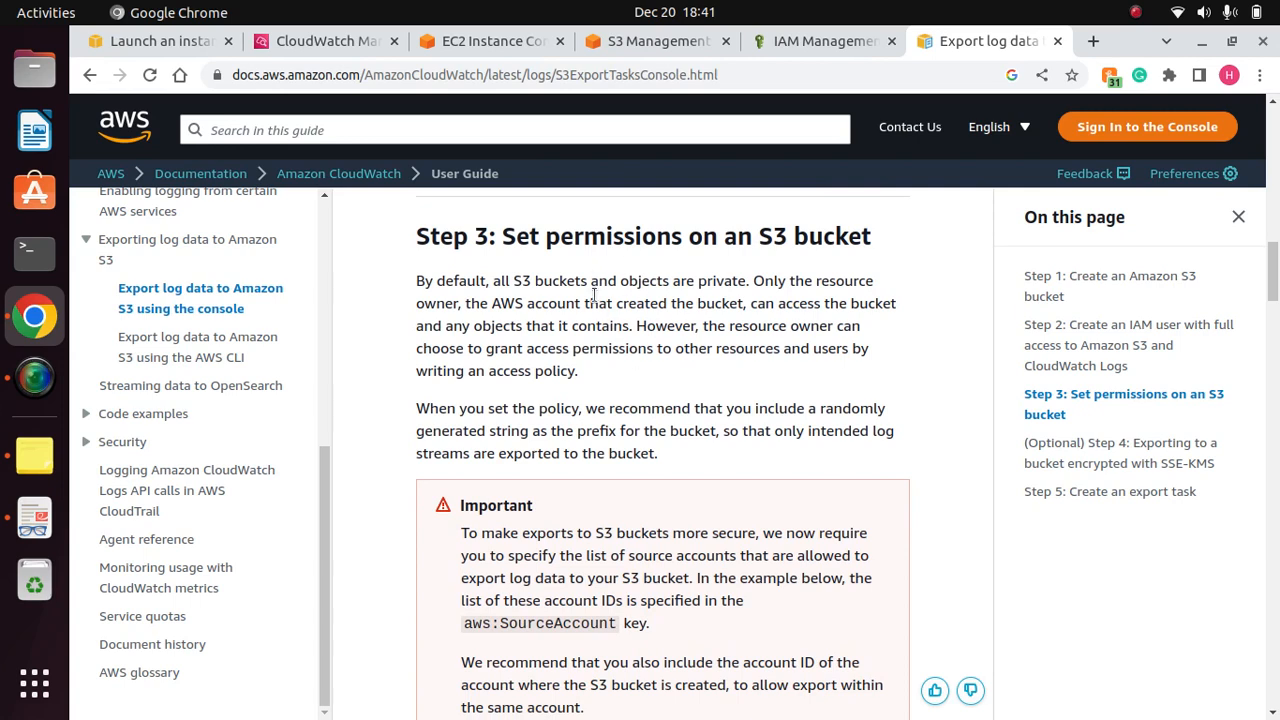
{"action": "left_click_drag", "start_coordinate": [881, 243], "coordinate": [481, 236]}
{"action": "left_click", "coordinate": [651, 300]}
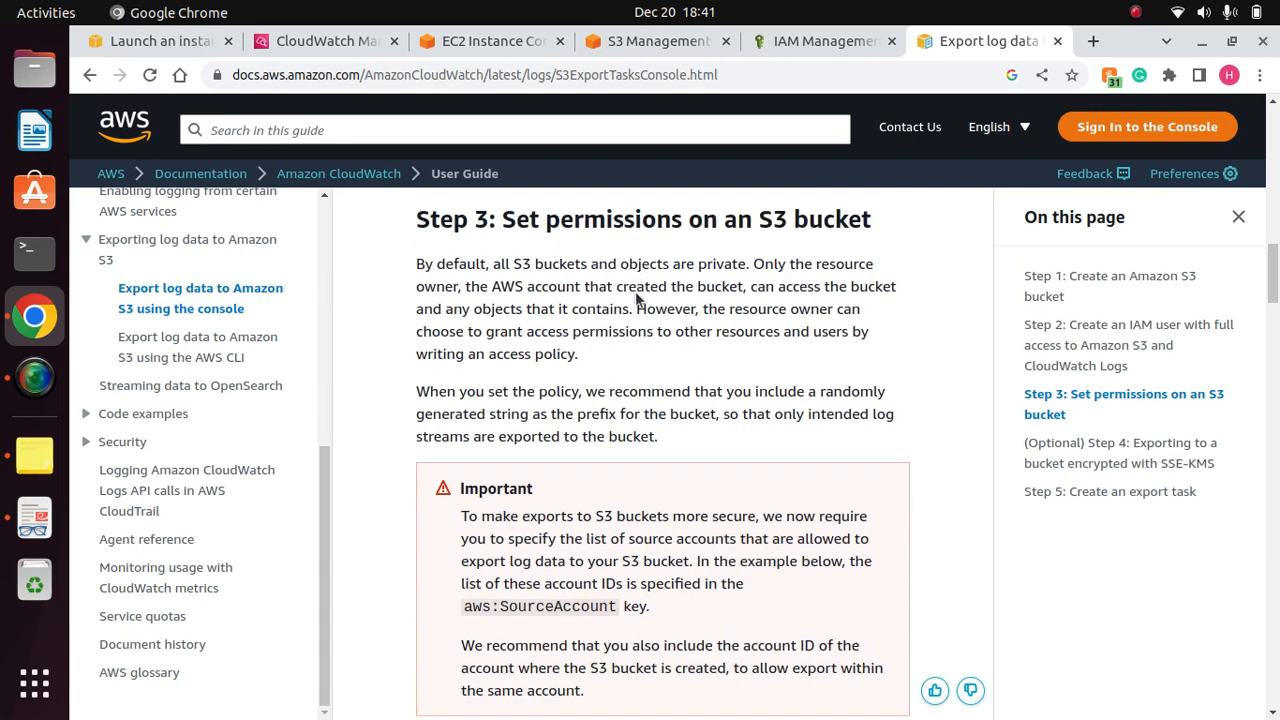
{"action": "scroll", "coordinate": [640, 298], "scroll_direction": "down", "scroll_amount": 3}
{"action": "scroll", "coordinate": [636, 293], "scroll_direction": "down", "scroll_amount": 5}
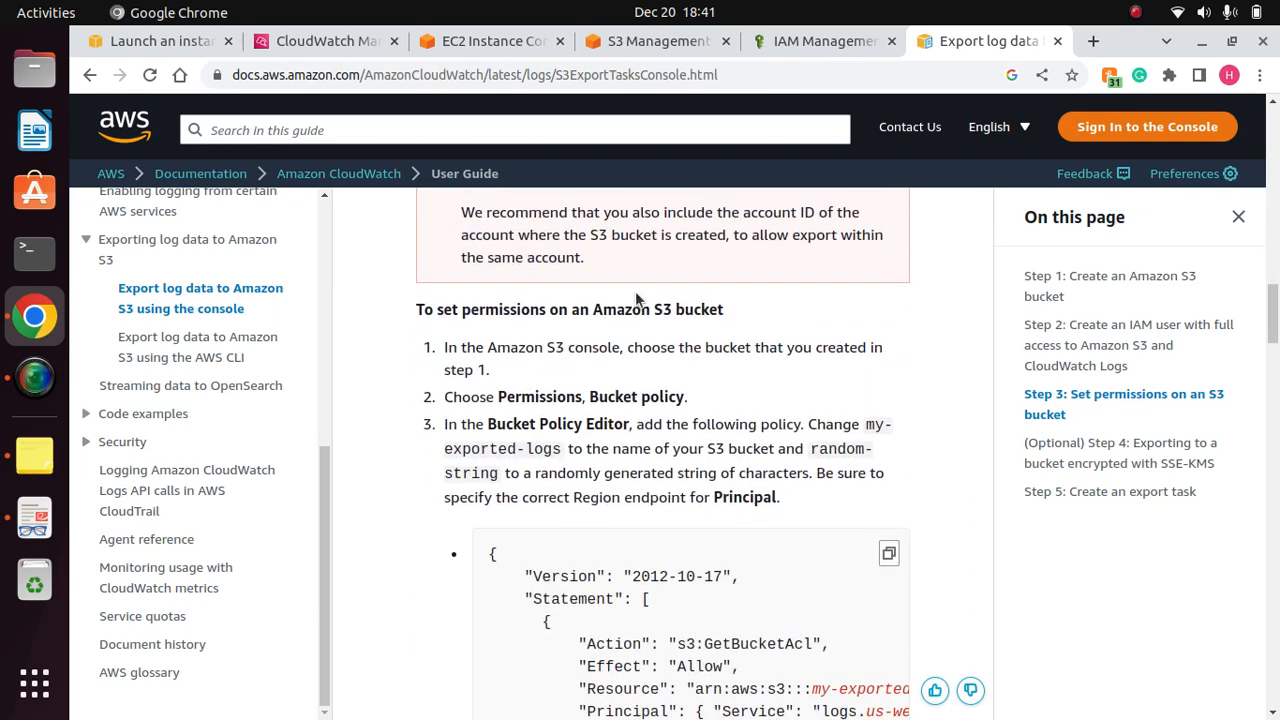
{"action": "scroll", "coordinate": [634, 293], "scroll_direction": "down", "scroll_amount": 1}
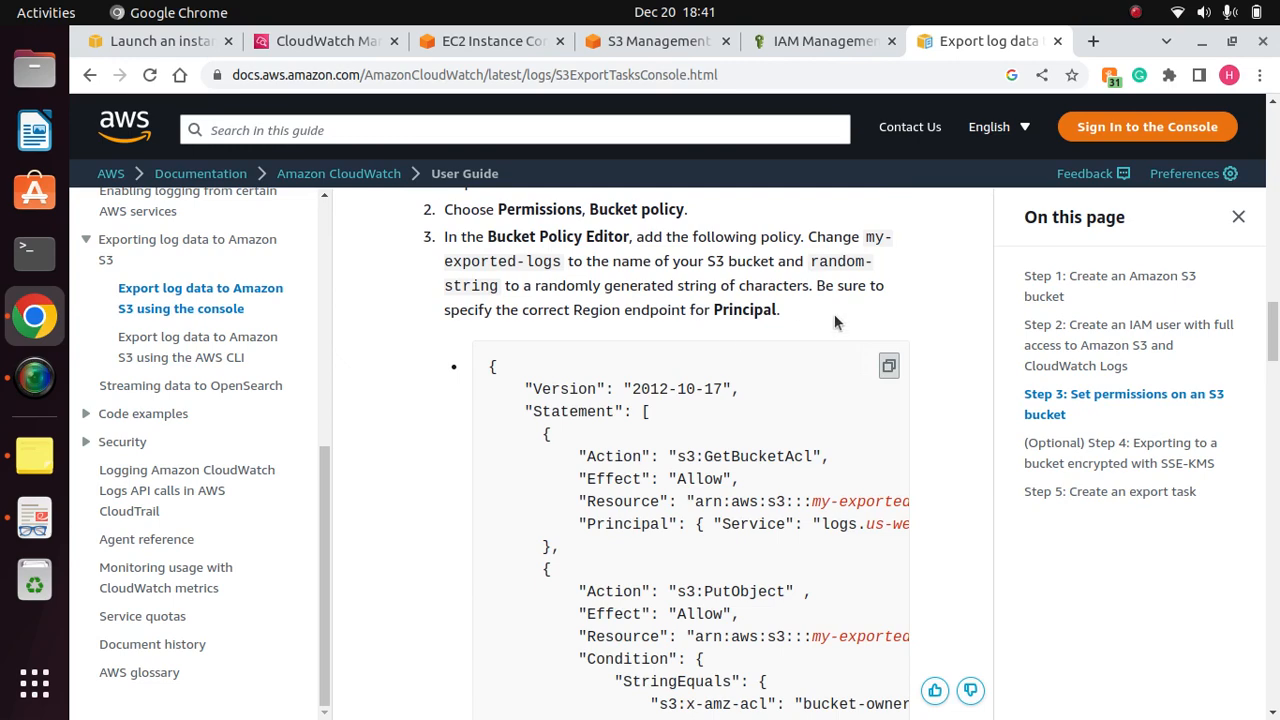
{"action": "scroll", "coordinate": [752, 264], "scroll_direction": "up", "scroll_amount": 5}
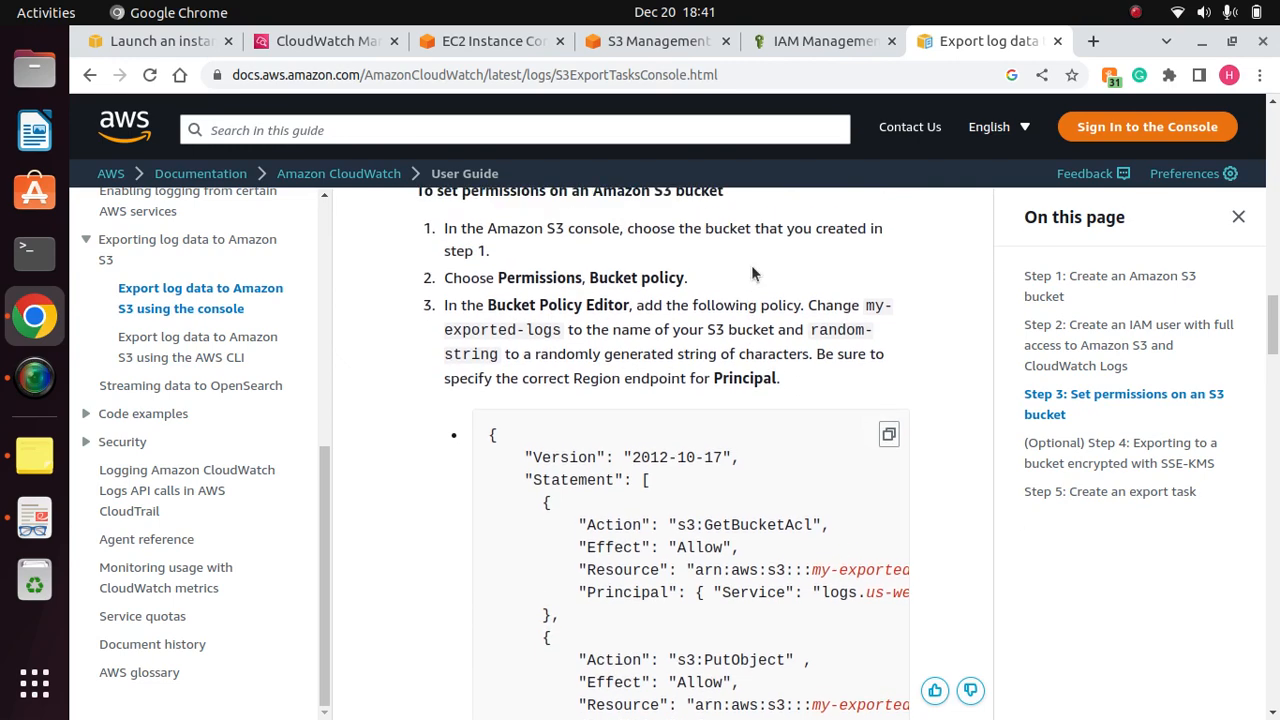
{"action": "scroll", "coordinate": [752, 266], "scroll_direction": "up", "scroll_amount": 3}
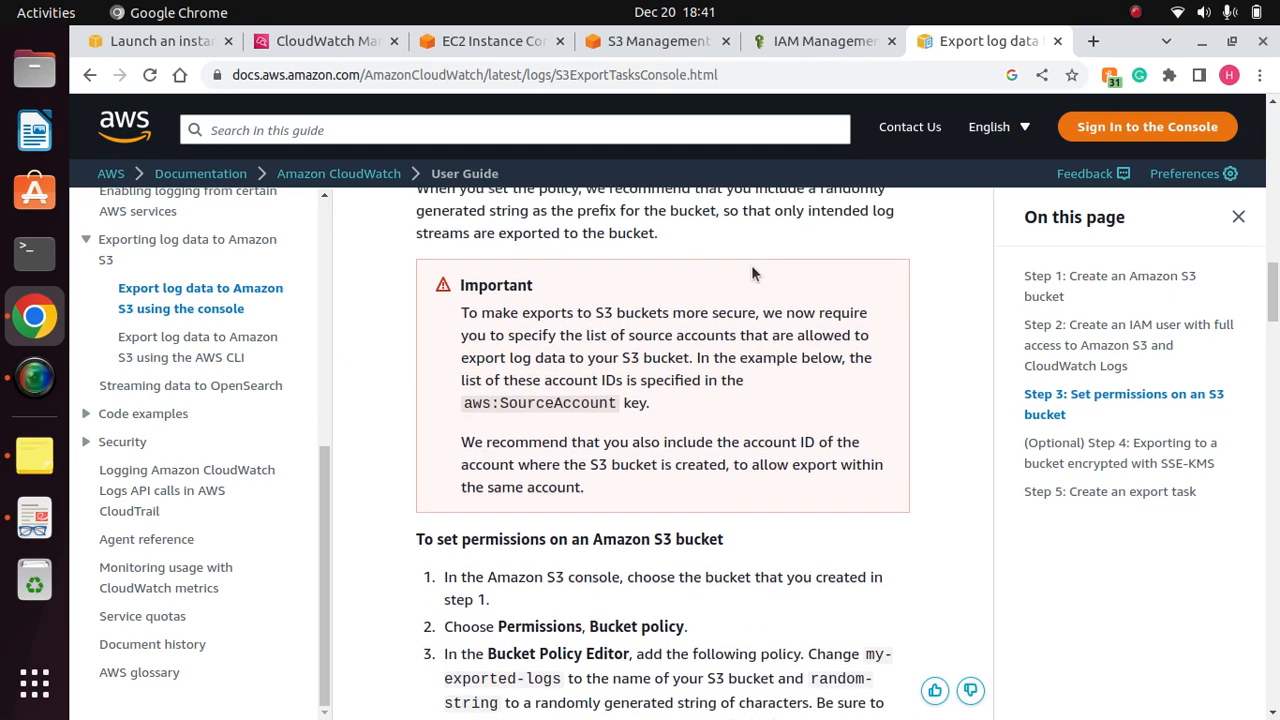
{"action": "scroll", "coordinate": [752, 266], "scroll_direction": "up", "scroll_amount": 2}
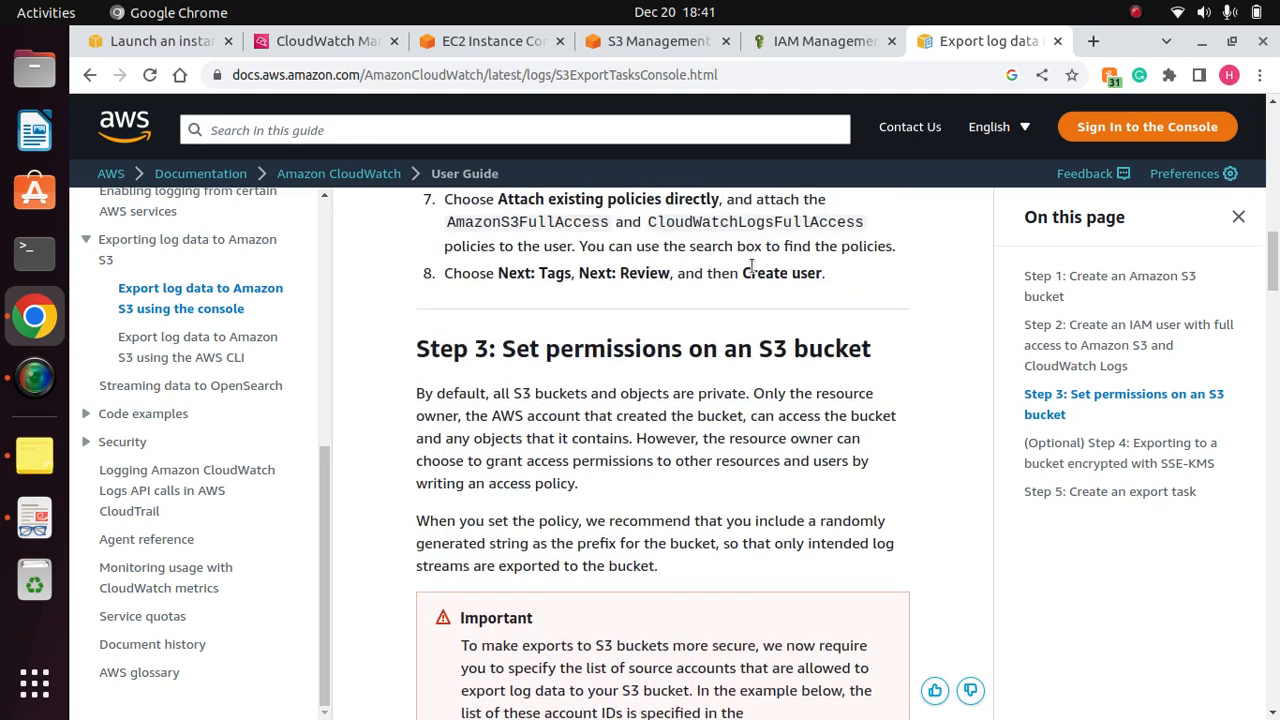
Step: Copy the sample bucket policy JSON from Step 3 of the guide and read the instructions below it
{"action": "scroll", "coordinate": [768, 392], "scroll_direction": "down", "scroll_amount": 11}
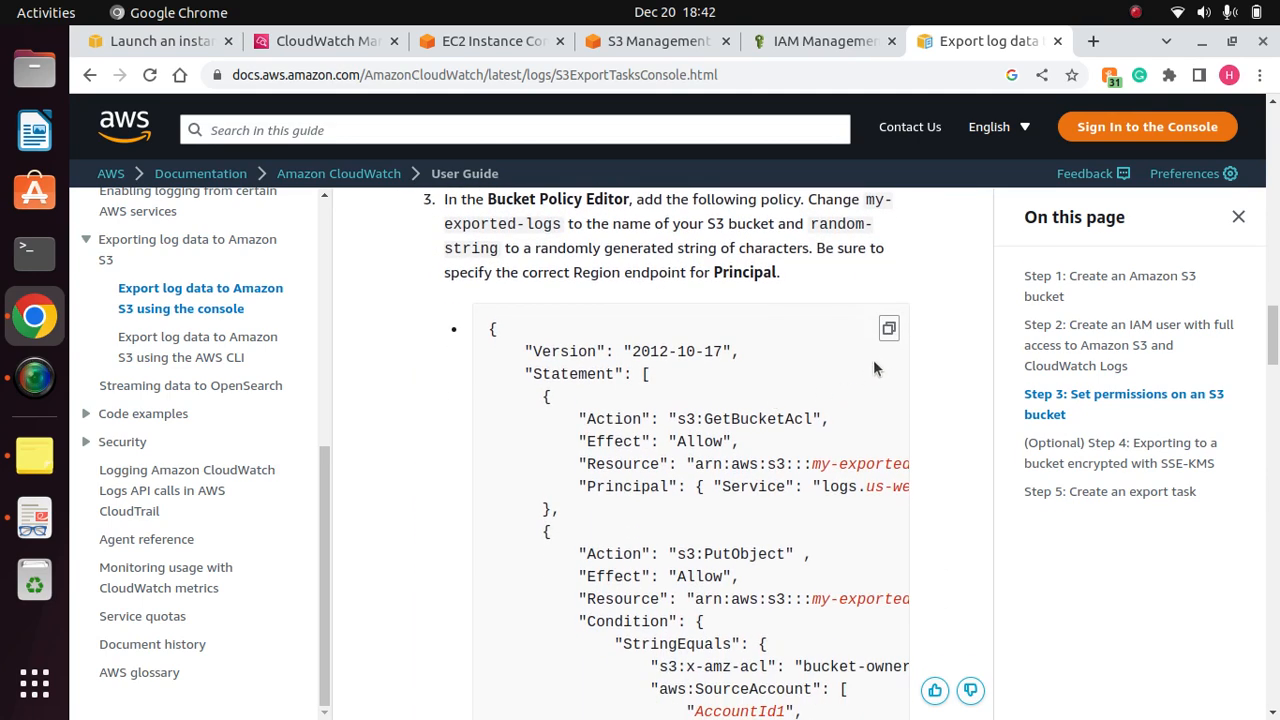
{"action": "scroll", "coordinate": [827, 280], "scroll_direction": "down", "scroll_amount": 4}
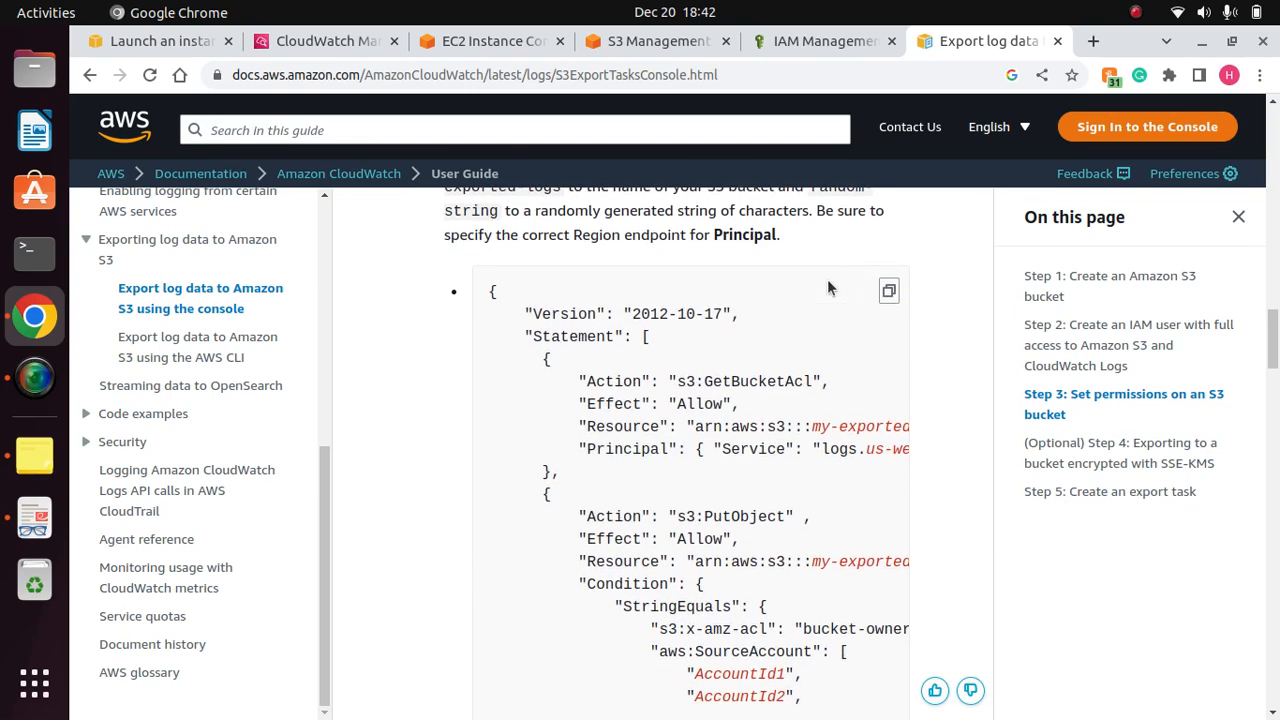
{"action": "scroll", "coordinate": [827, 280], "scroll_direction": "down", "scroll_amount": 4}
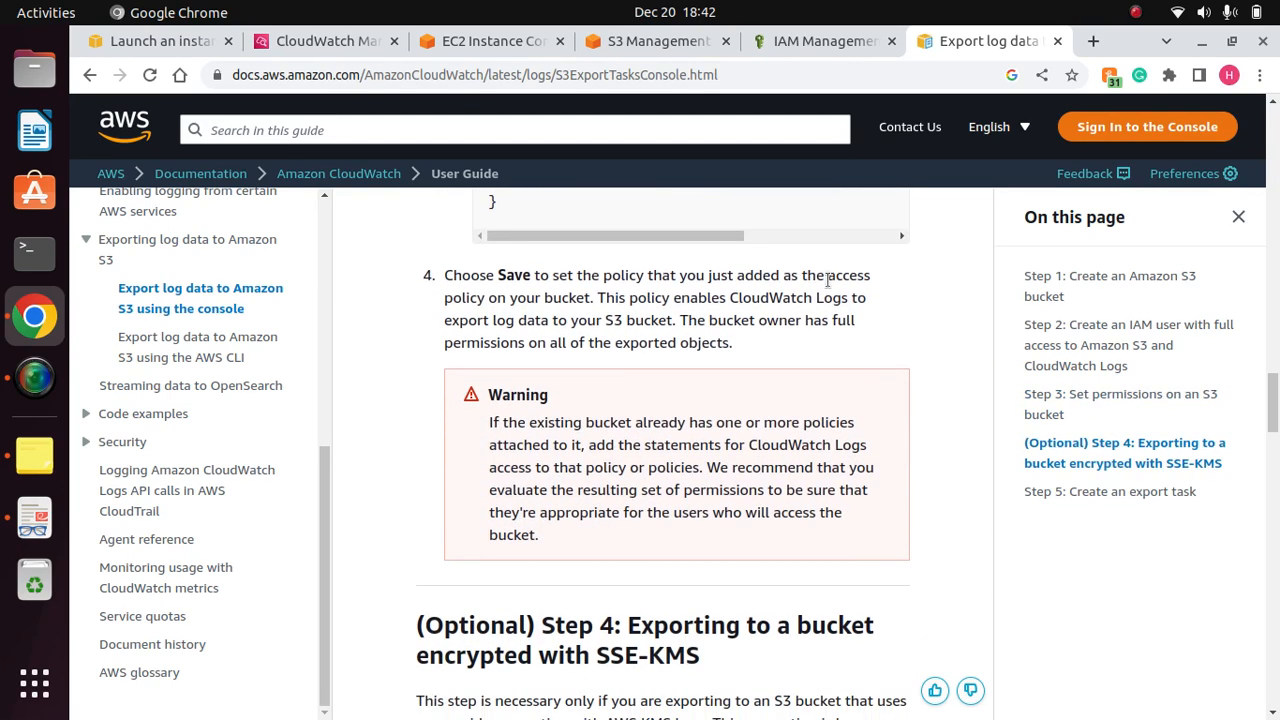
Step: Open the logdatafors3 bucket in the S3 console and start editing the bucket policy in its permissions
{"action": "left_click", "coordinate": [645, 41]}
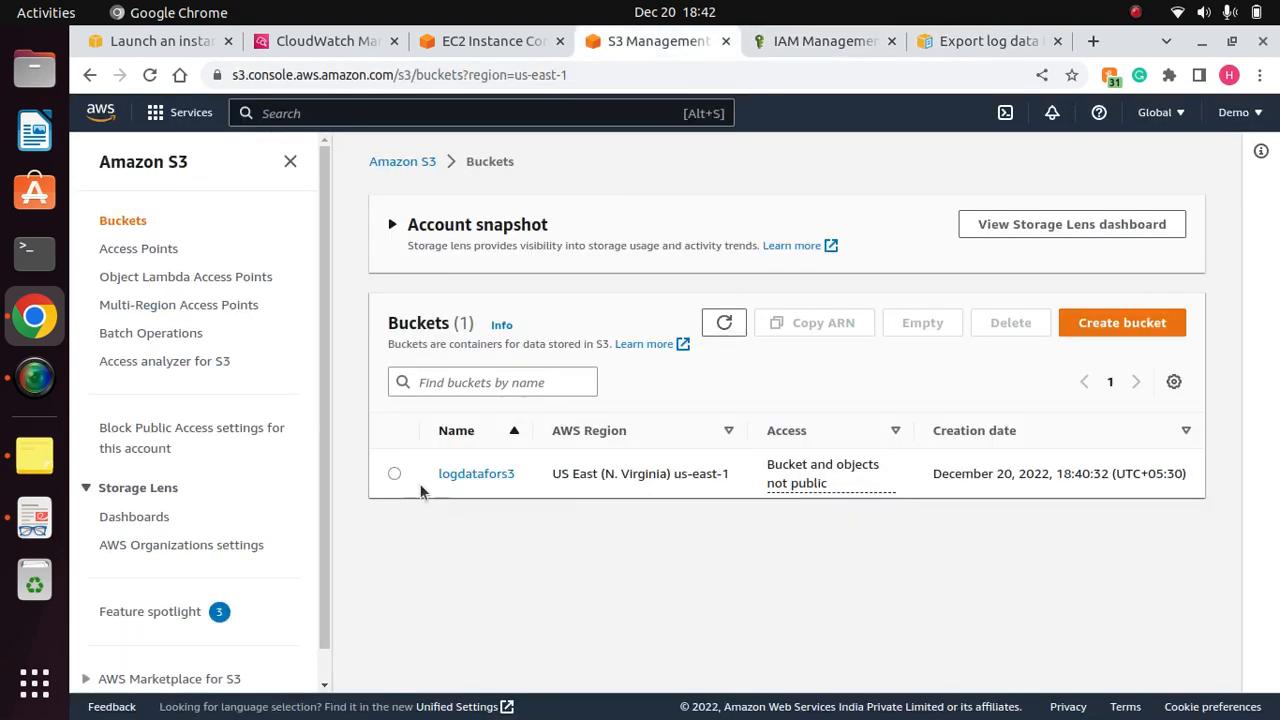
{"action": "left_click", "coordinate": [392, 476]}
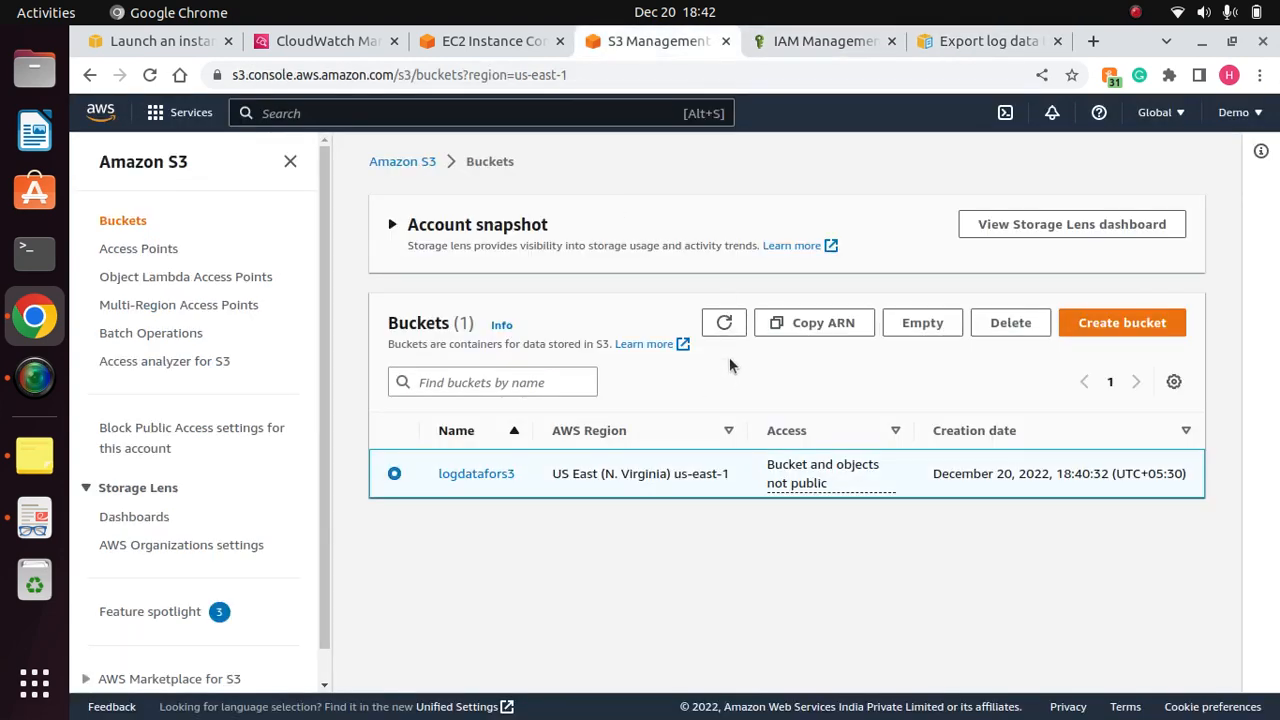
{"action": "left_click", "coordinate": [472, 476]}
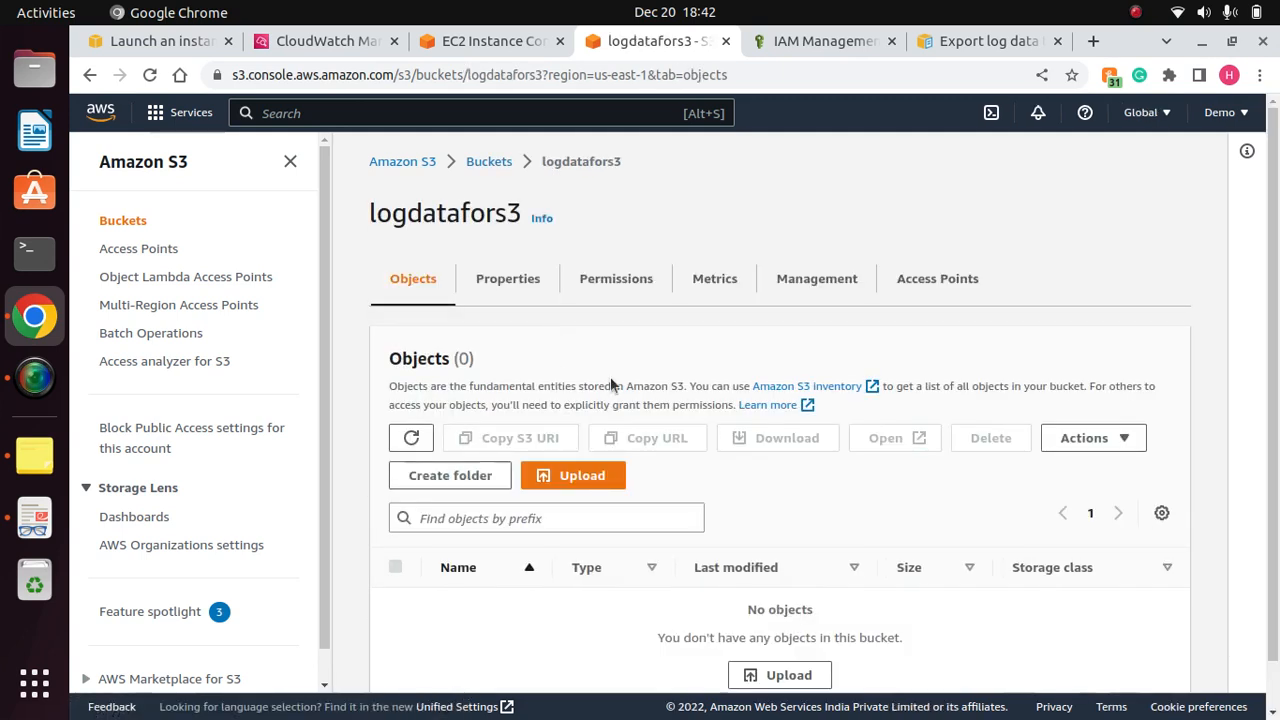
{"action": "left_click", "coordinate": [606, 282]}
{"action": "scroll", "coordinate": [976, 277], "scroll_direction": "down", "scroll_amount": 4}
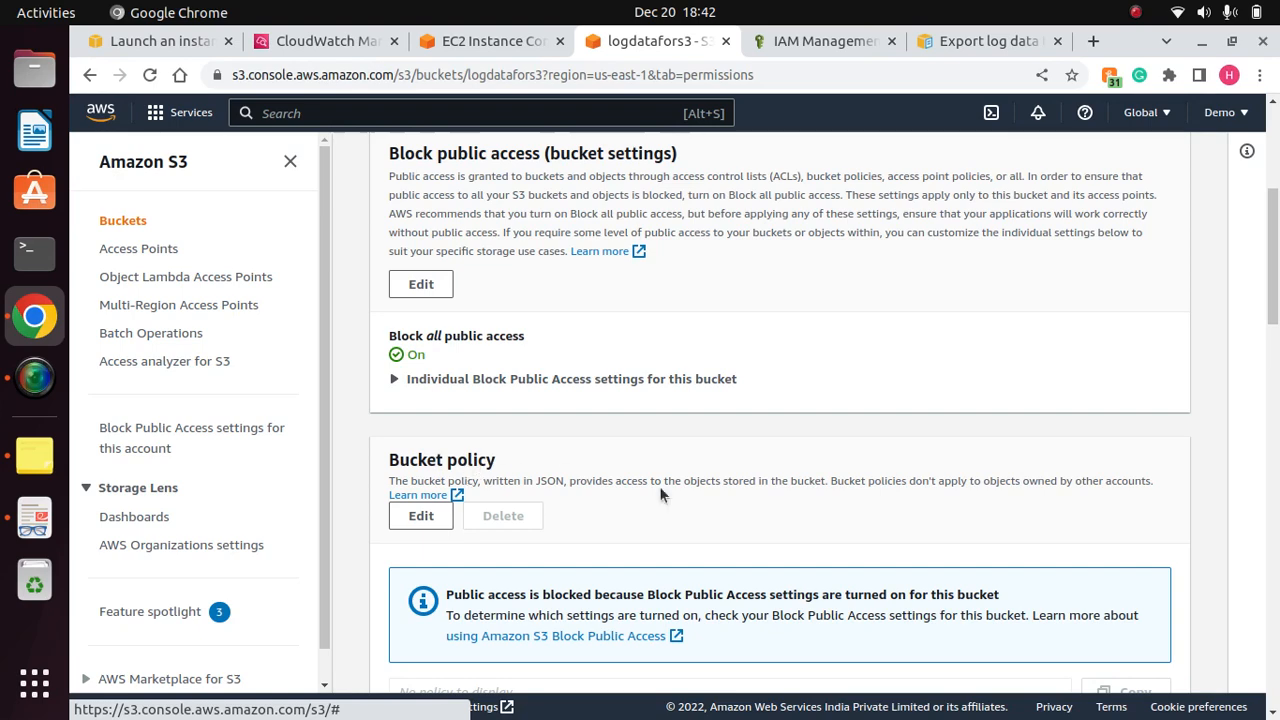
{"action": "scroll", "coordinate": [660, 494], "scroll_direction": "down", "scroll_amount": 4}
{"action": "scroll", "coordinate": [484, 309], "scroll_direction": "up", "scroll_amount": 2}
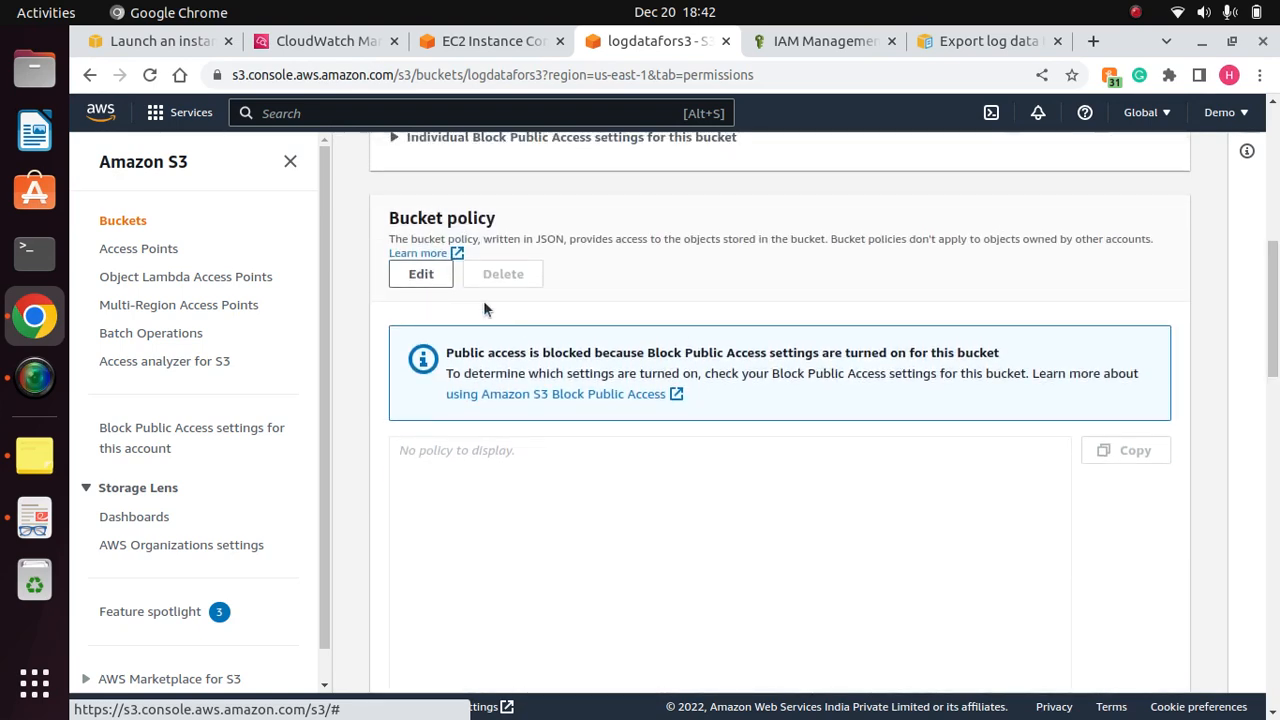
{"action": "left_click", "coordinate": [418, 281]}
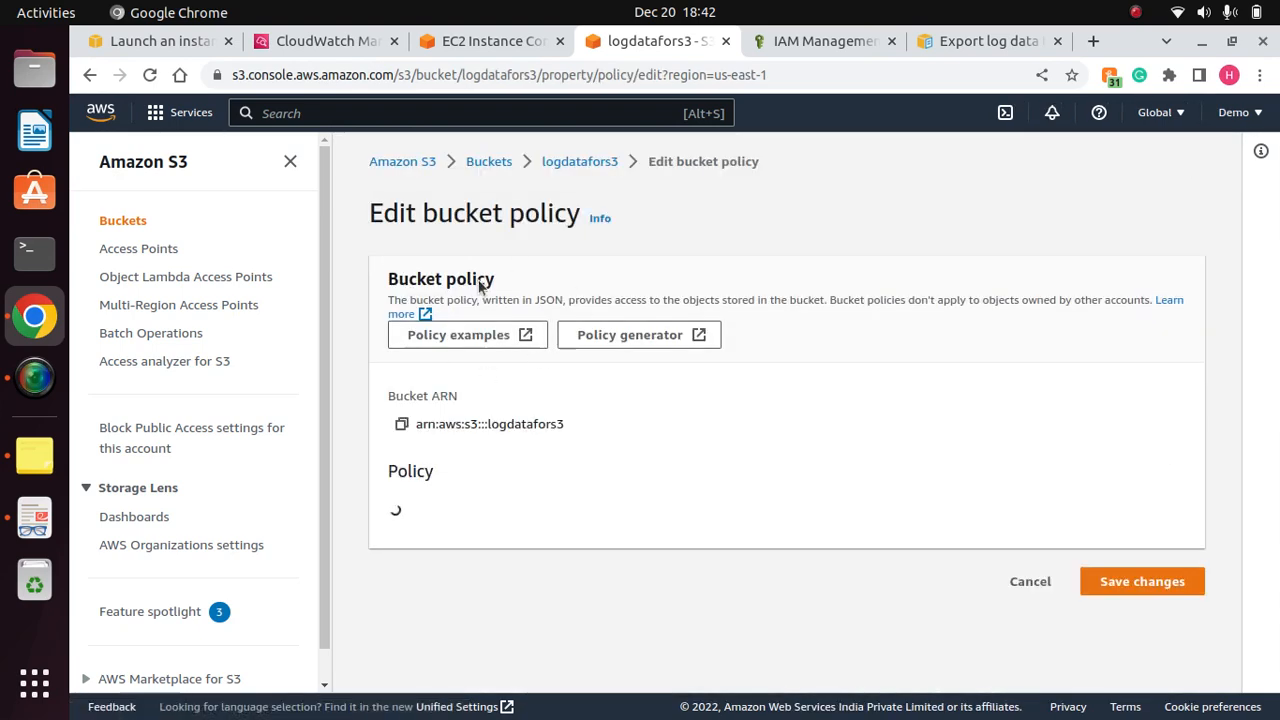
Step: Paste the copied sample policy into the empty policy editor of logdatafors3 and review its statements
{"action": "left_click_drag", "start_coordinate": [1274, 265], "coordinate": [1274, 352]}
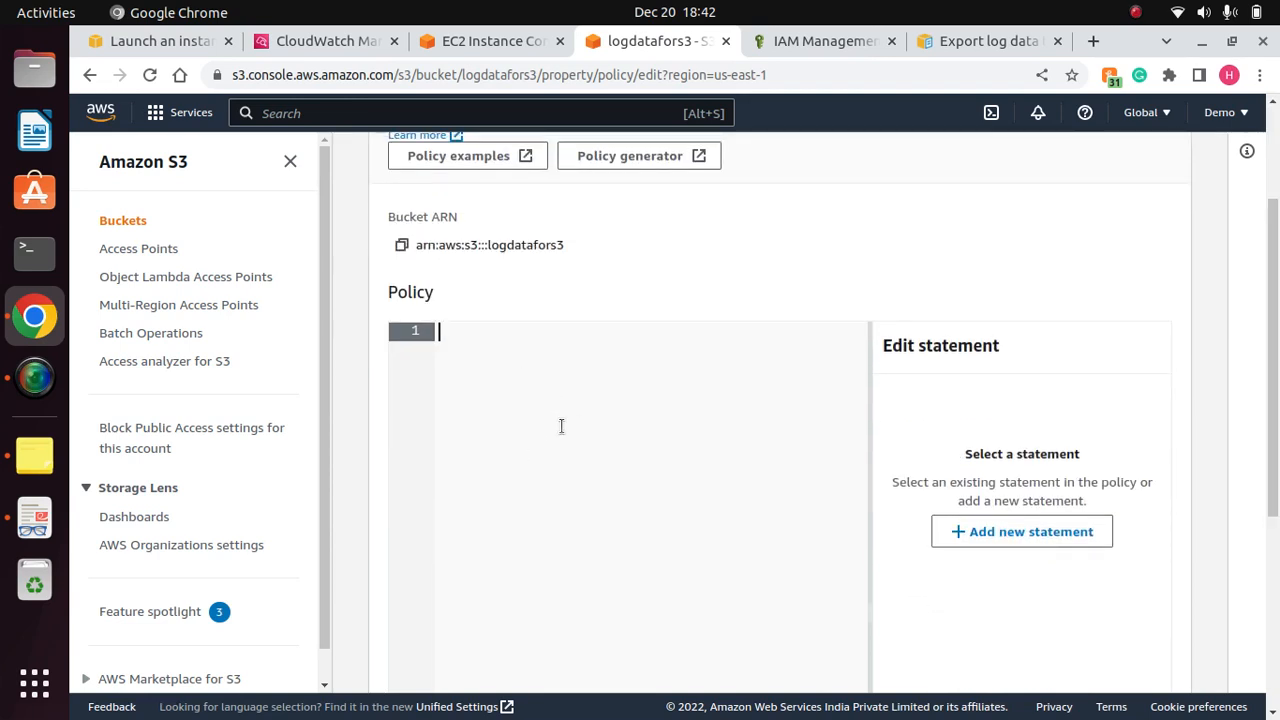
{"action": "right_click", "coordinate": [517, 387]}
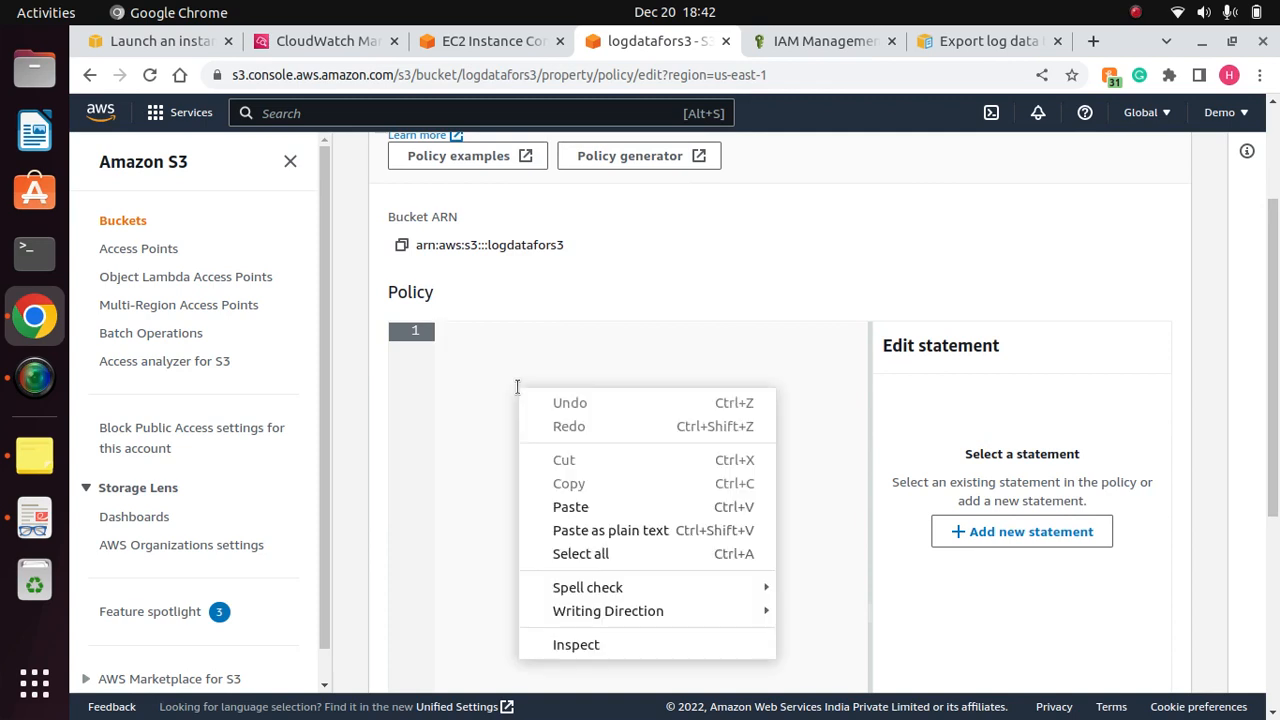
{"action": "left_click", "coordinate": [605, 512]}
{"action": "left_click_drag", "start_coordinate": [861, 408], "coordinate": [865, 340]}
{"action": "left_click_drag", "start_coordinate": [1277, 315], "coordinate": [1272, 200]}
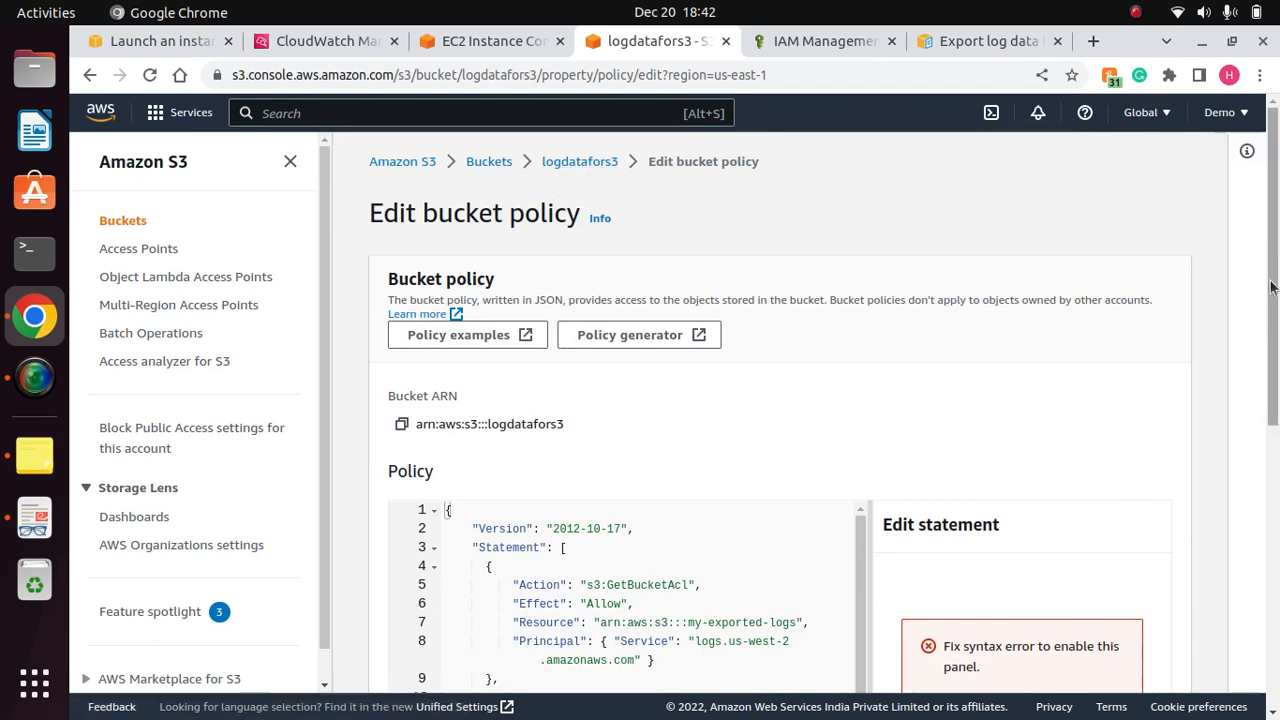
{"action": "left_click_drag", "start_coordinate": [1274, 288], "coordinate": [1263, 403]}
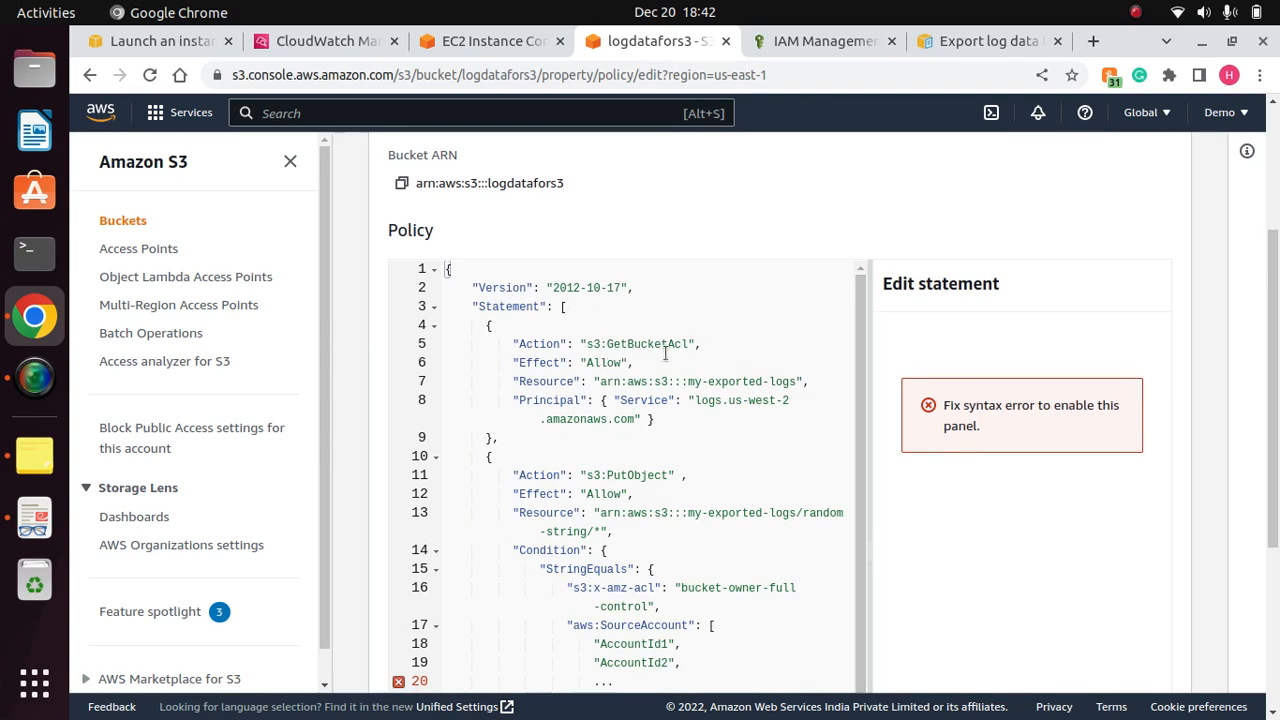
Step: Replace my-exported-logs with logdatafors3 in the Resource ARN of the s3:GetBucketAcl statement
{"action": "left_click", "coordinate": [794, 383]}
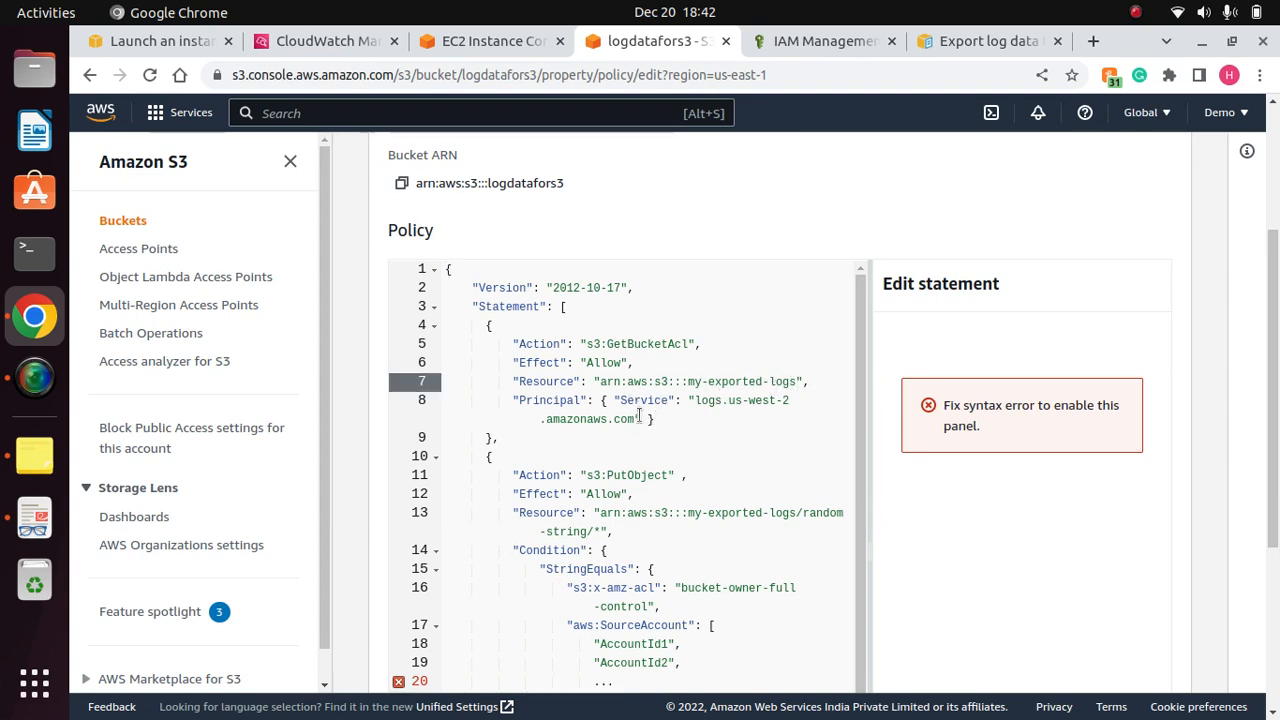
{"action": "key", "text": "BackSpace"}
{"action": "key", "text": "BackSpace"}
{"action": "key", "text": "BackSpace"}
{"action": "key", "text": "BackSpace"}
{"action": "key", "text": "BackSpace"}
{"action": "key", "text": "BackSpace"}
{"action": "key", "text": "BackSpace"}
{"action": "key", "text": "BackSpace"}
{"action": "key", "text": "BackSpace"}
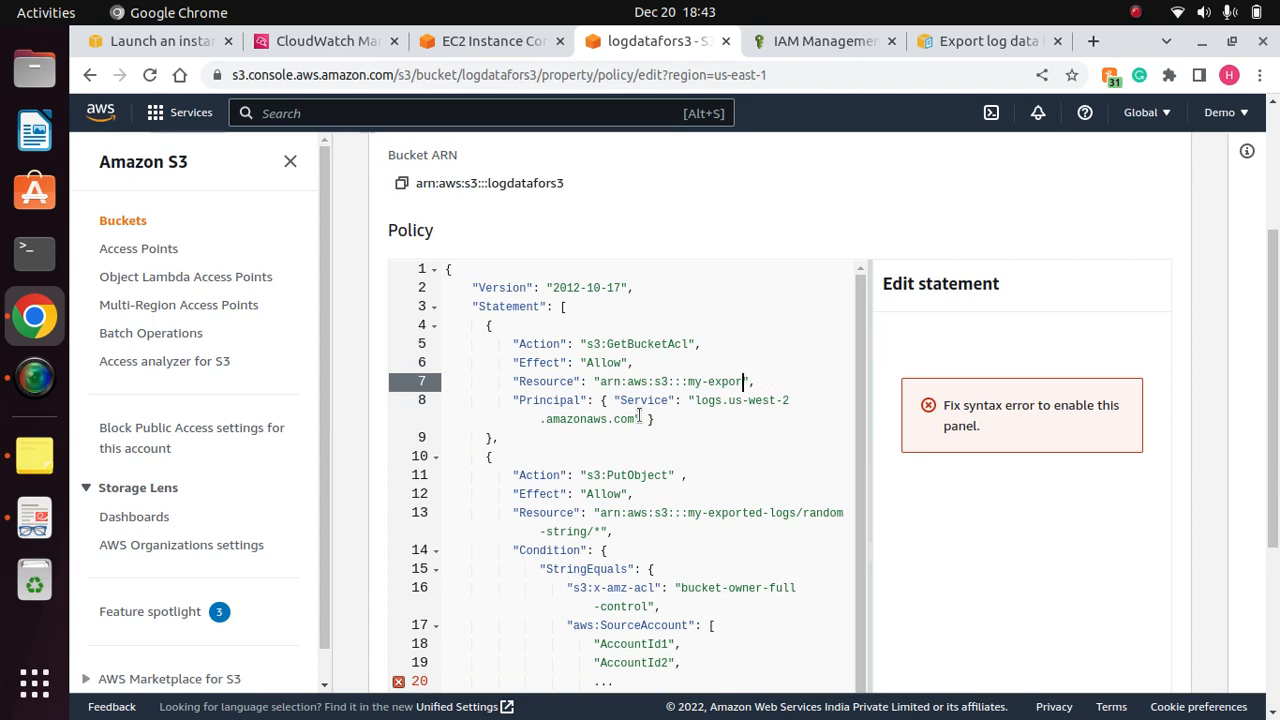
{"action": "key", "text": "BackSpace"}
{"action": "key", "text": "BackSpace"}
{"action": "key", "text": "BackSpace"}
{"action": "key", "text": "BackSpace"}
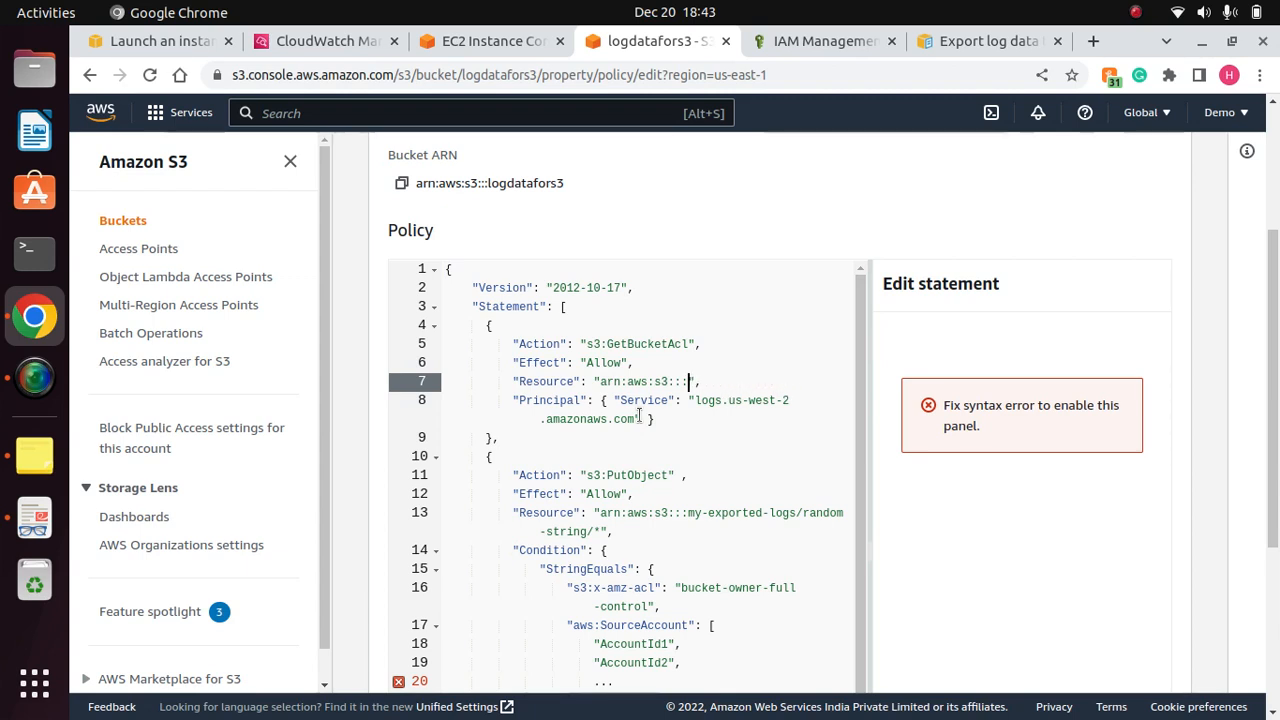
{"action": "type", "text": "logdata"}
{"action": "scroll", "coordinate": [1250, 165], "scroll_direction": "up", "scroll_amount": 3}
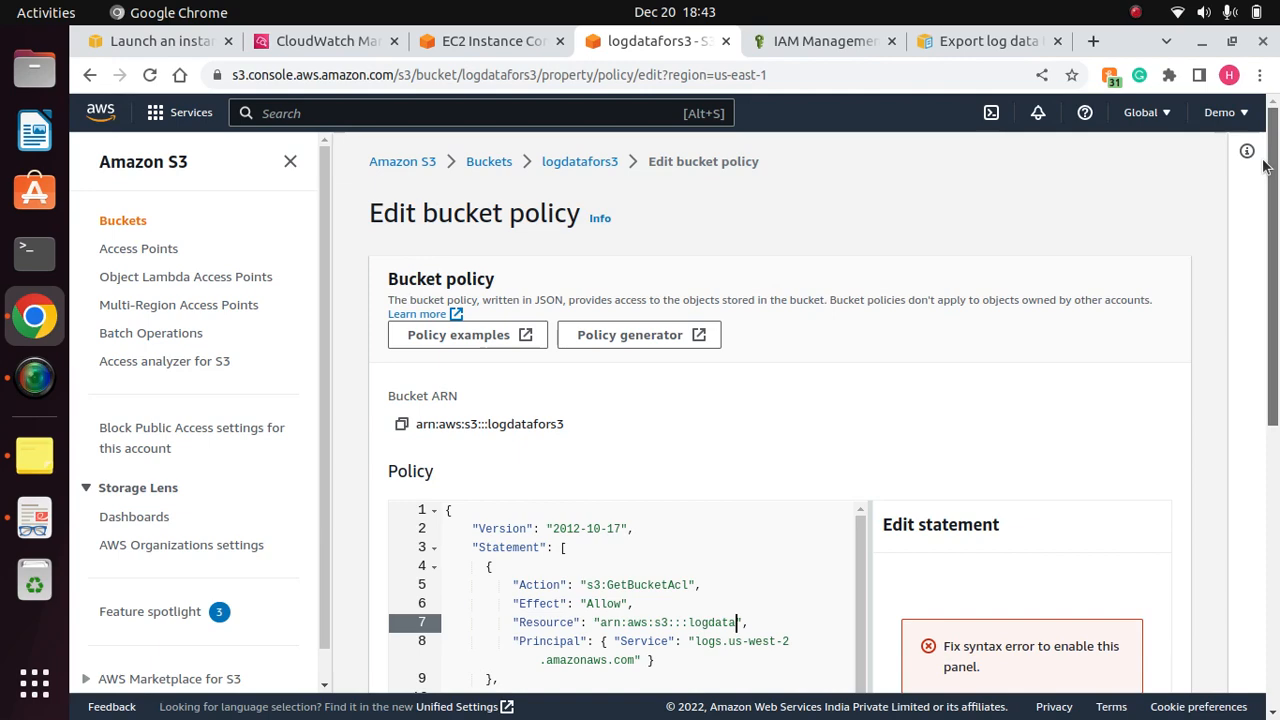
{"action": "scroll", "coordinate": [1263, 165], "scroll_direction": "down", "scroll_amount": 3}
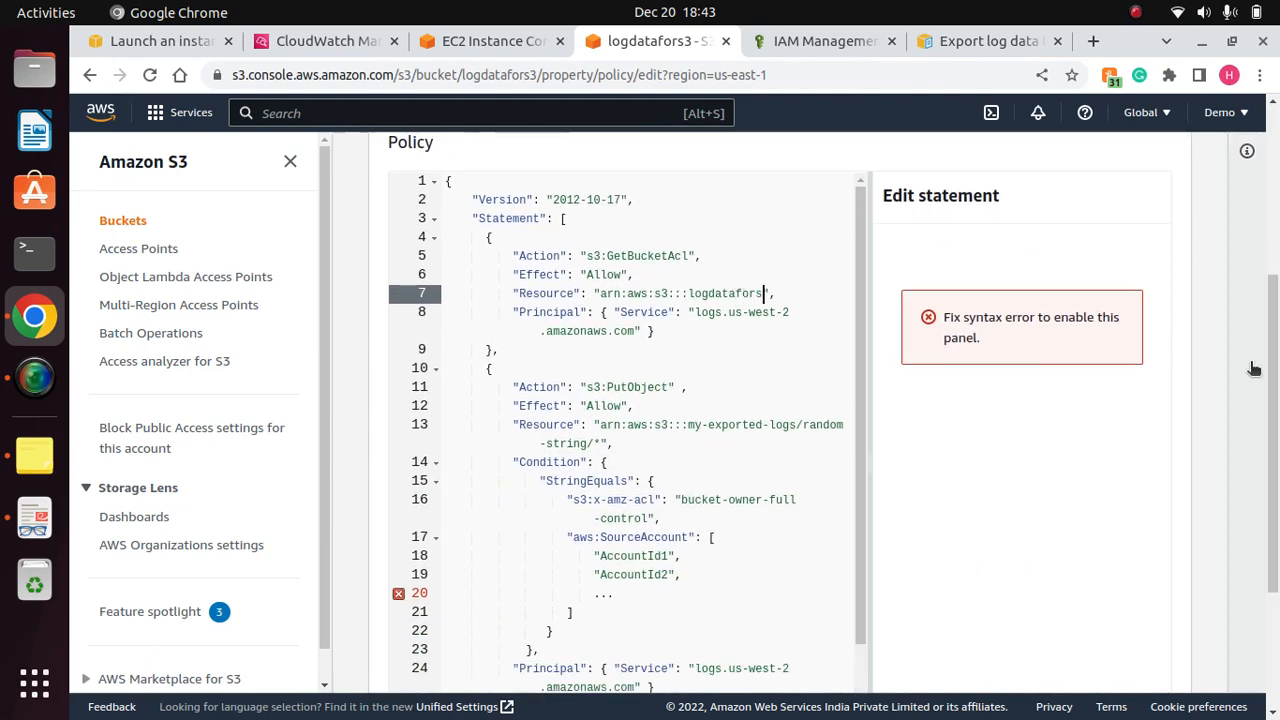
Step: Change the region in the s3:GetBucketAcl statement's Principal service to us-east-1
{"action": "left_click", "coordinate": [776, 312]}
{"action": "key", "text": "BackSpace"}
{"action": "key", "text": "BackSpace"}
{"action": "key", "text": "BackSpace"}
{"action": "key", "text": "BackSpace"}
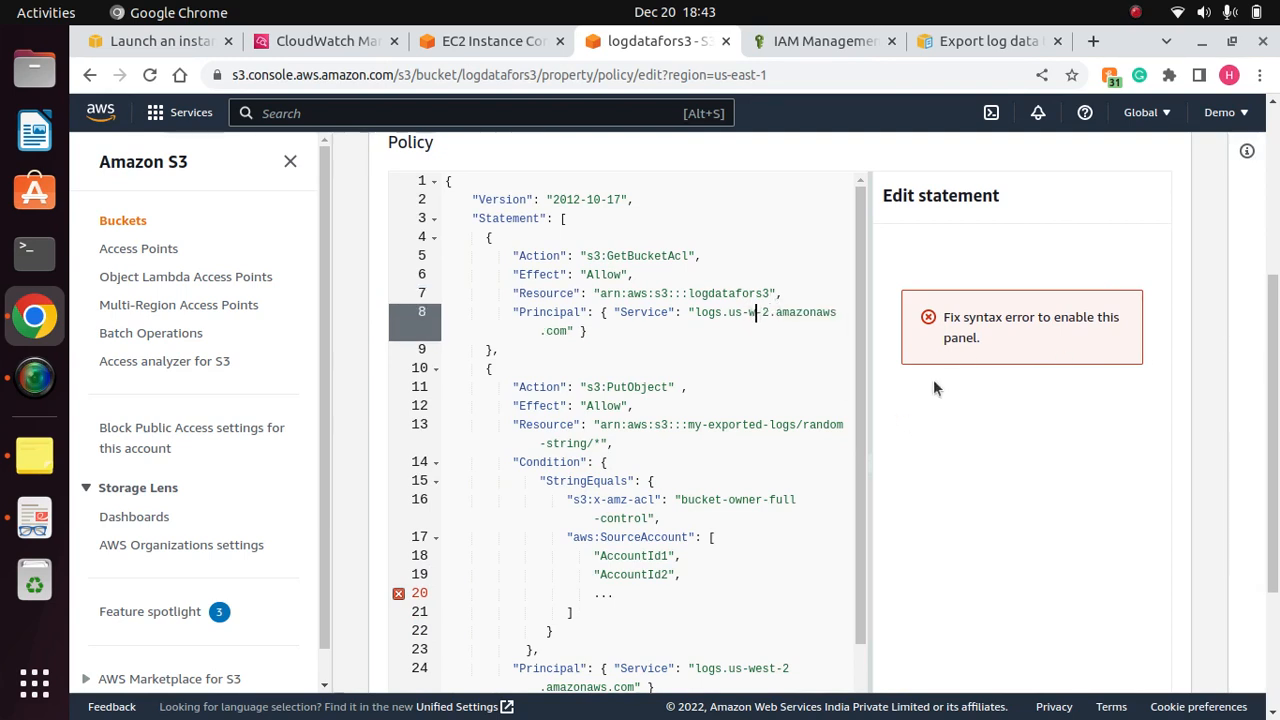
{"action": "type", "text": "east"}
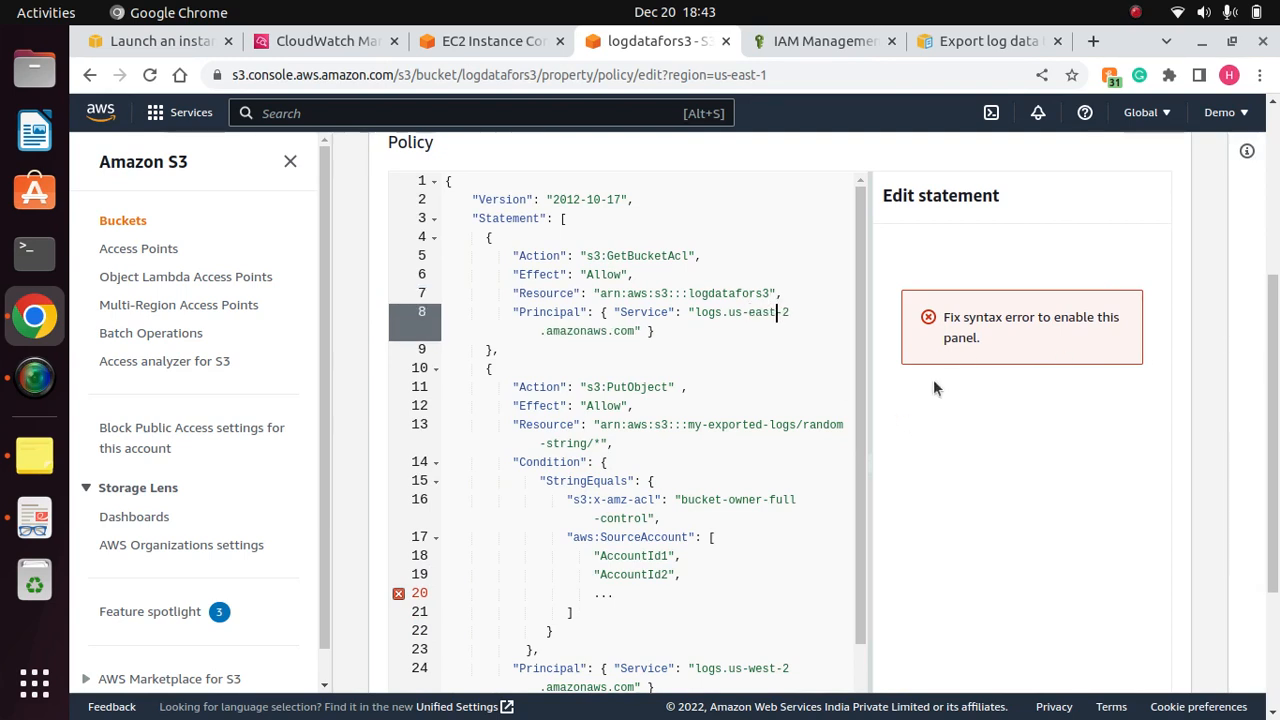
{"action": "key", "text": "BackSpace"}
{"action": "type", "text": "1"}
Step: Replace the bucket name in the s3:PutObject statement's Resource ARN with logdatafors3, keeping the random-string/* path
{"action": "left_click_drag", "start_coordinate": [862, 343], "coordinate": [851, 434]}
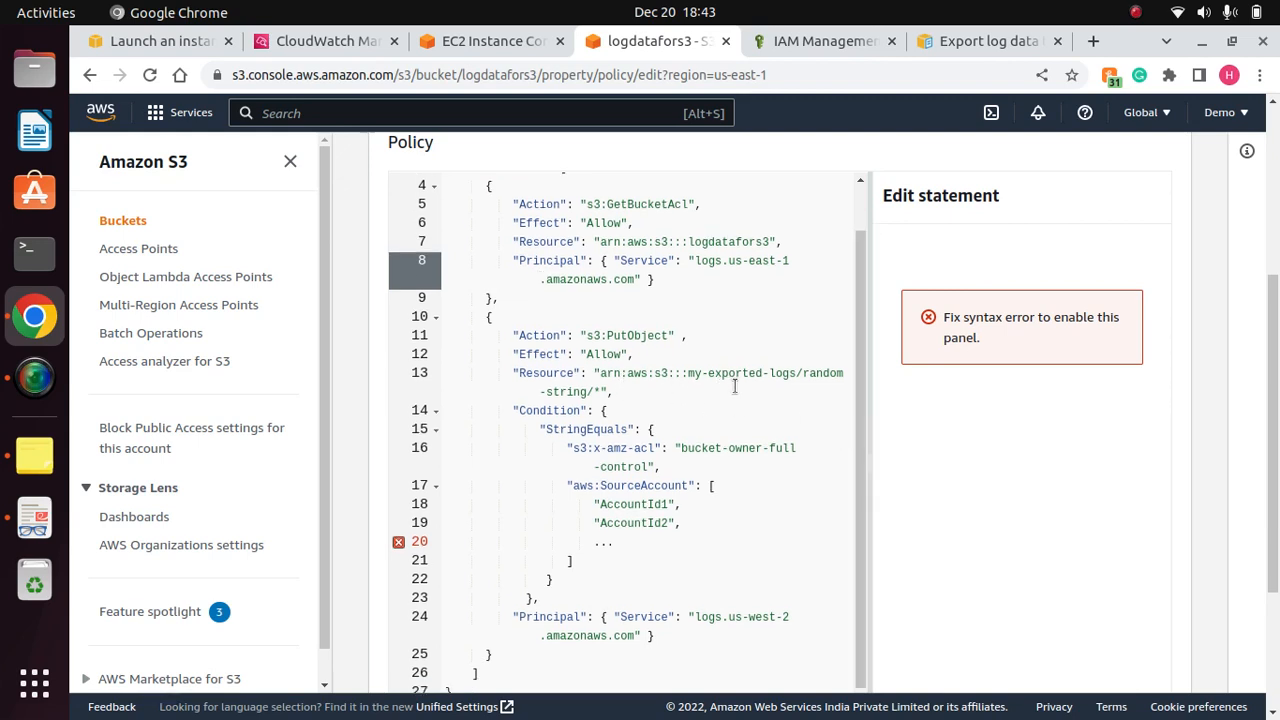
{"action": "left_click", "coordinate": [797, 373]}
{"action": "key", "text": "BackSpace"}
{"action": "key", "text": "BackSpace"}
{"action": "key", "text": "BackSpace"}
{"action": "key", "text": "BackSpace"}
{"action": "key", "text": "BackSpace"}
{"action": "key", "text": "BackSpace"}
{"action": "key", "text": "BackSpace"}
{"action": "key", "text": "BackSpace"}
{"action": "key", "text": "BackSpace"}
{"action": "key", "text": "BackSpace"}
{"action": "key", "text": "BackSpace"}
{"action": "key", "text": "BackSpace"}
{"action": "key", "text": "BackSpace"}
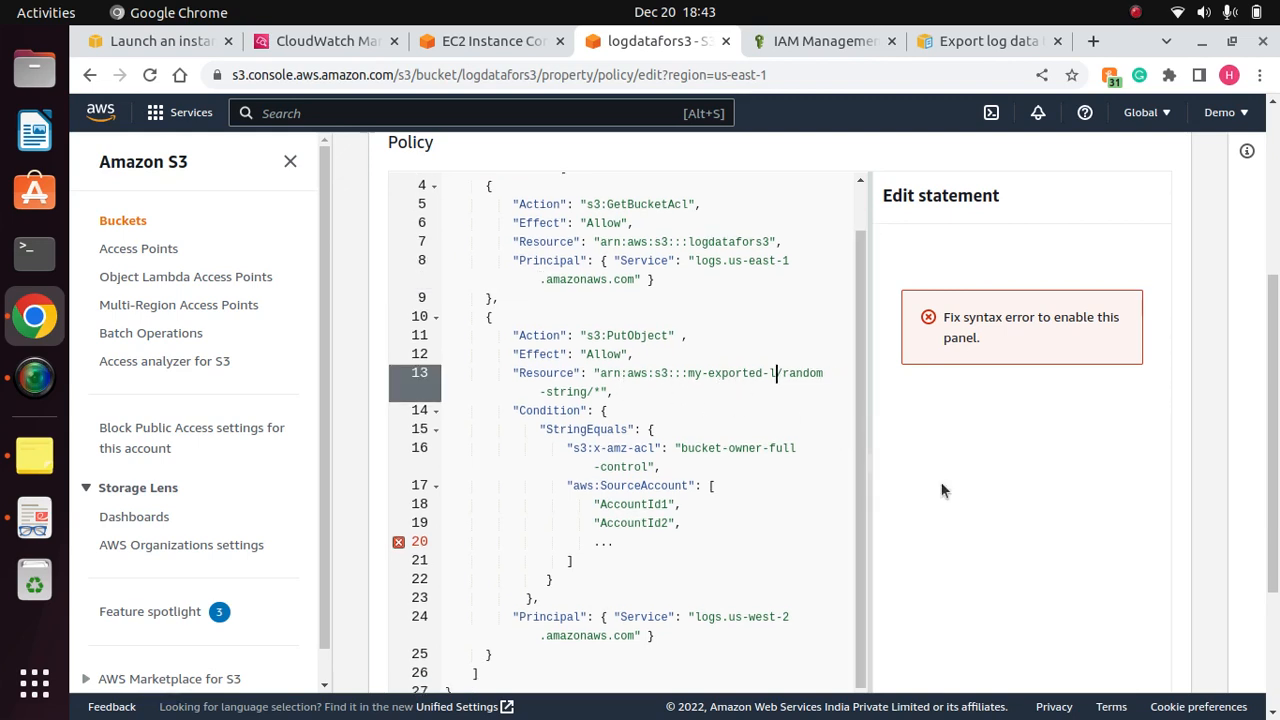
{"action": "key", "text": "BackSpace"}
{"action": "key", "text": "BackSpace"}
{"action": "key", "text": "BackSpace"}
{"action": "key", "text": "BackSpace"}
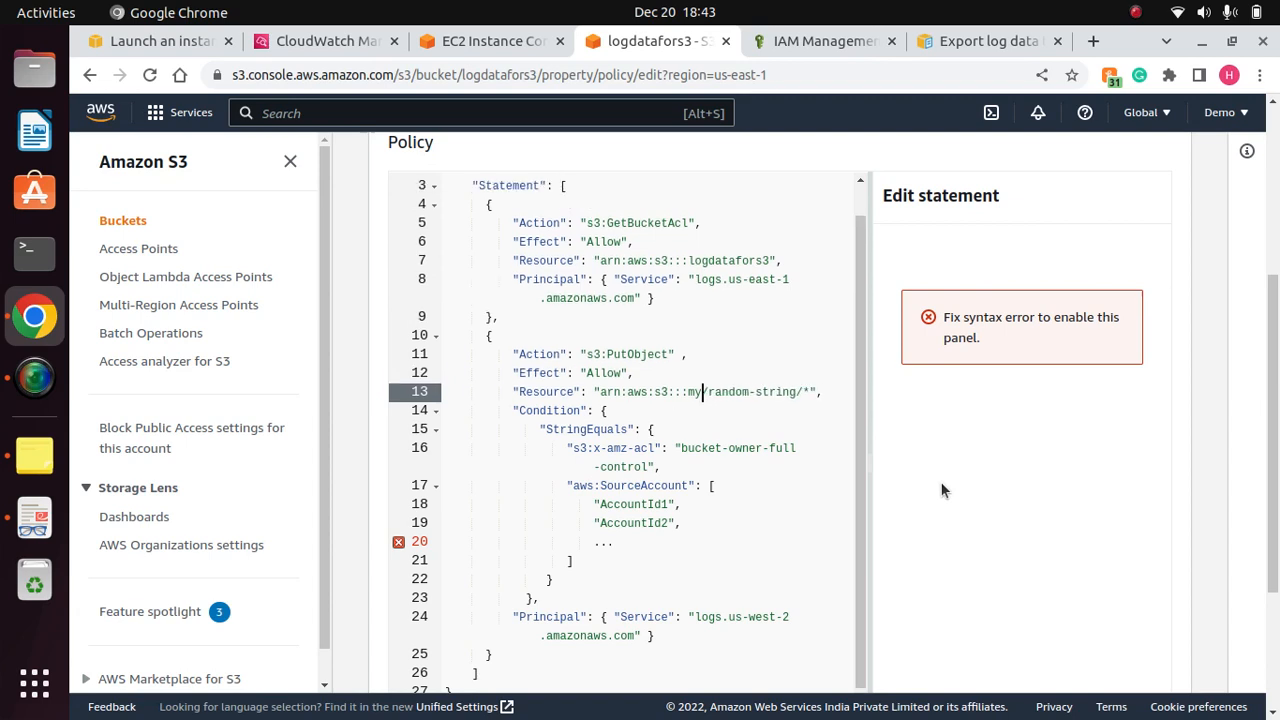
{"action": "type", "text": "logdatafors3"}
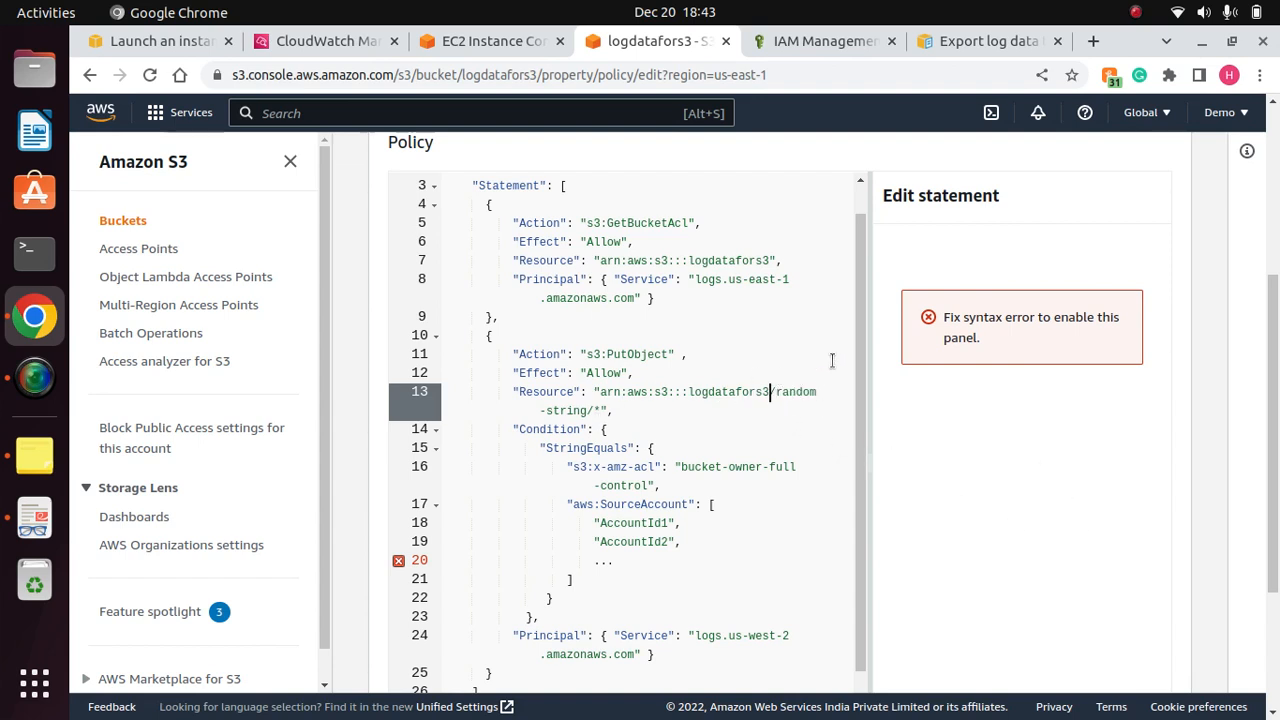
Step: Change the region in the s3:PutObject statement's Principal service to us-east-1
{"action": "scroll", "coordinate": [1005, 330], "scroll_direction": "down", "scroll_amount": 3}
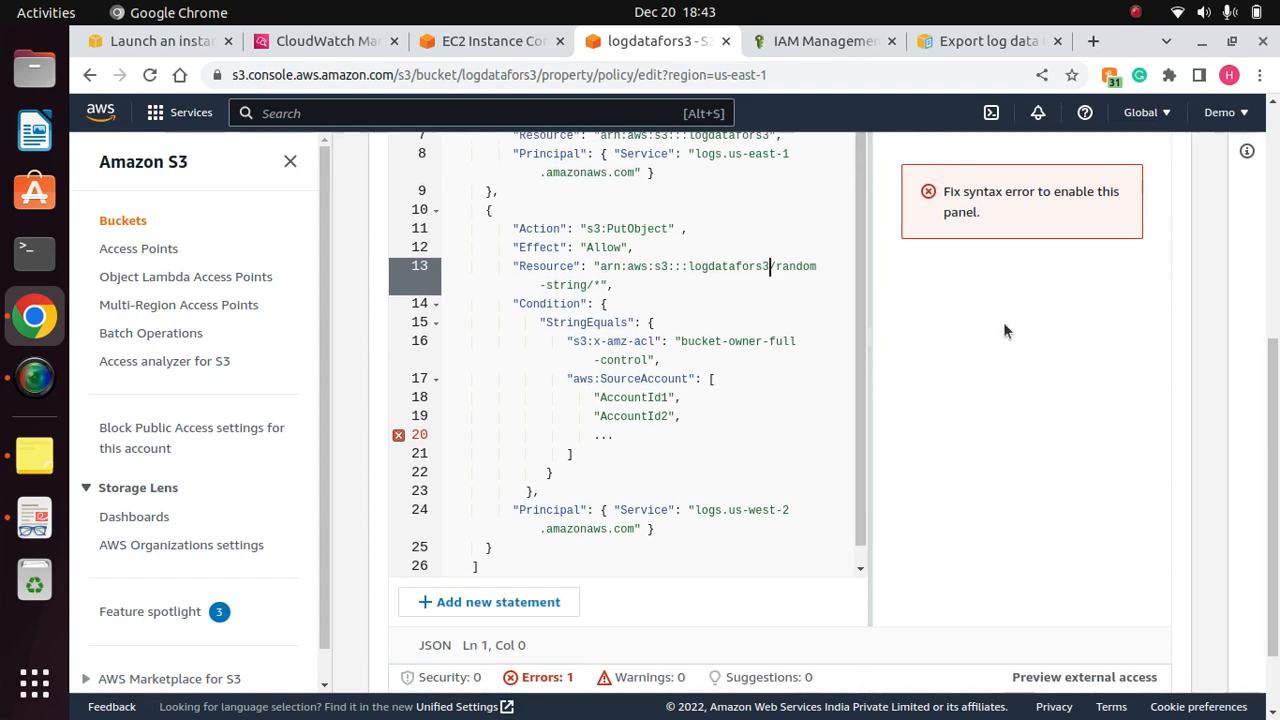
{"action": "scroll", "coordinate": [861, 283], "scroll_direction": "up", "scroll_amount": 1}
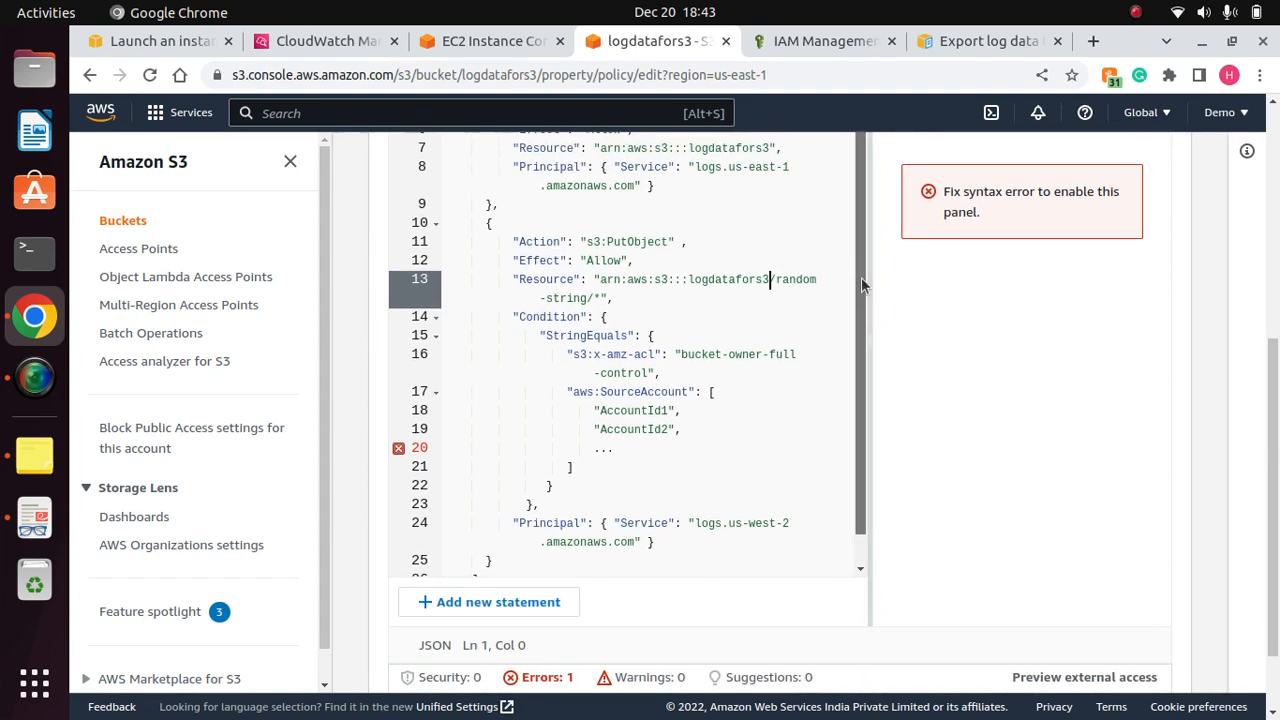
{"action": "left_click_drag", "start_coordinate": [862, 279], "coordinate": [861, 284]}
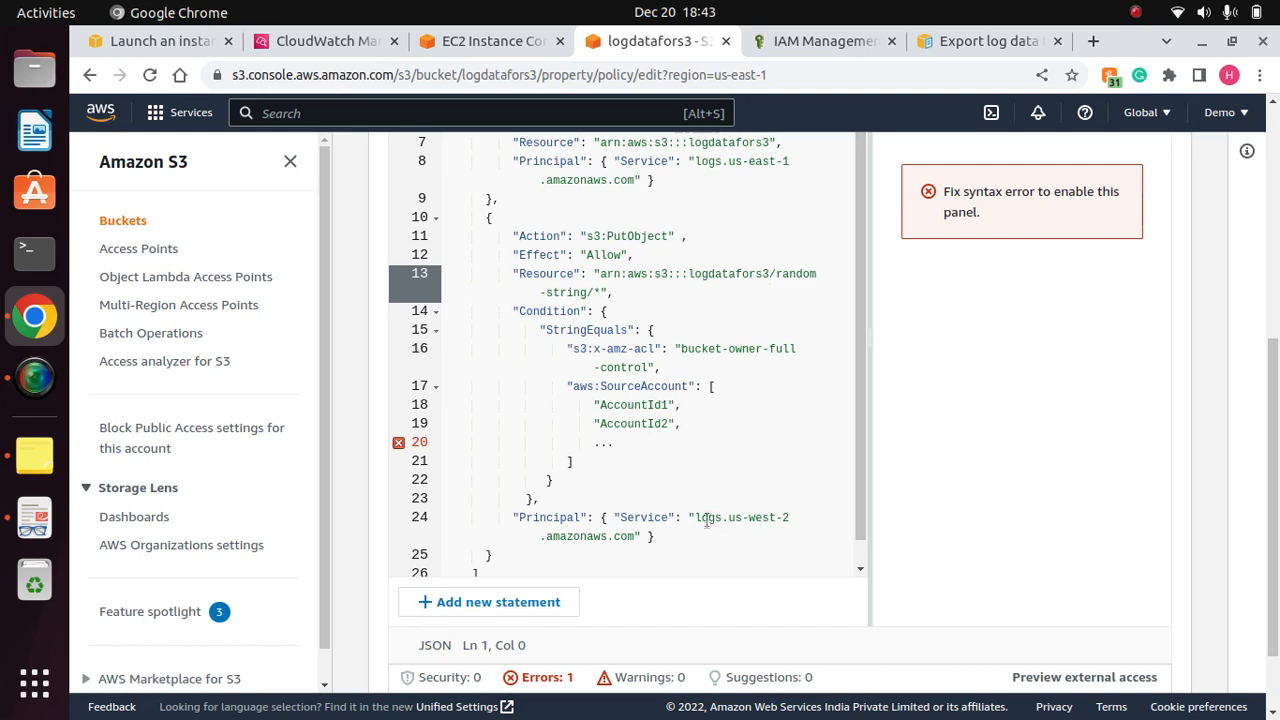
{"action": "left_click_drag", "start_coordinate": [864, 463], "coordinate": [857, 490]}
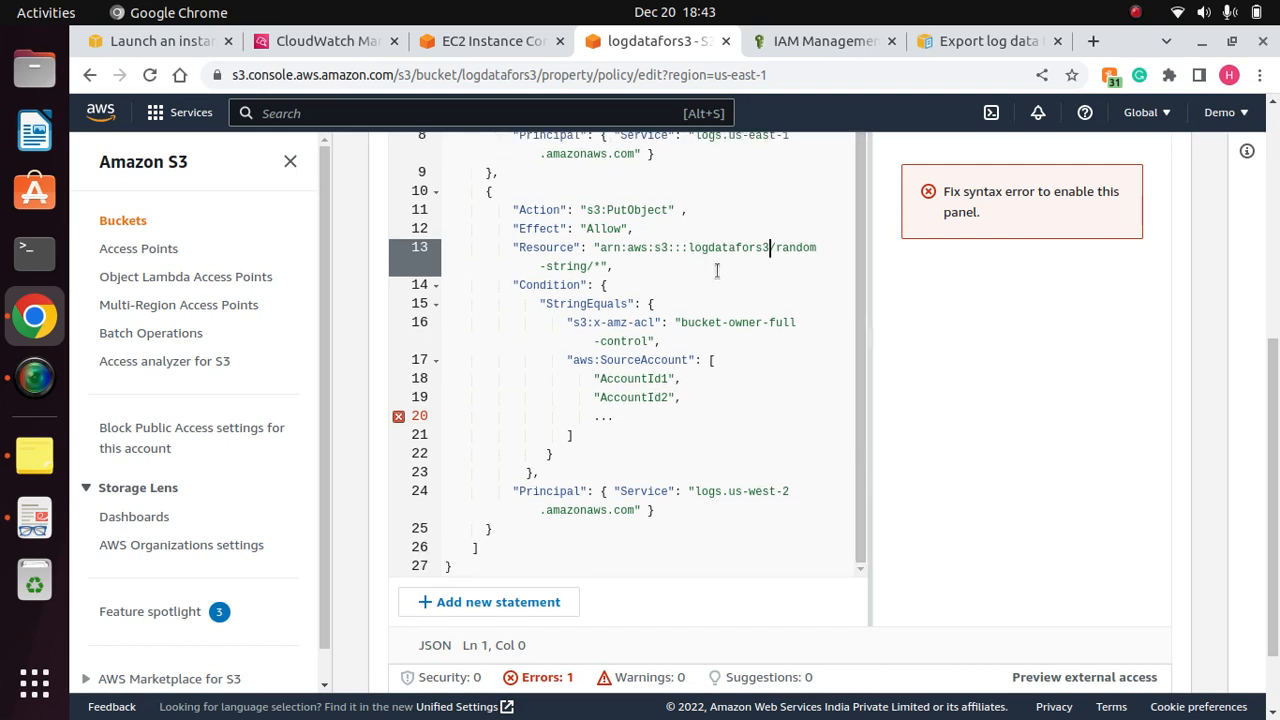
{"action": "left_click", "coordinate": [775, 491]}
{"action": "key", "text": "BackSpace"}
{"action": "key", "text": "BackSpace"}
{"action": "key", "text": "BackSpace"}
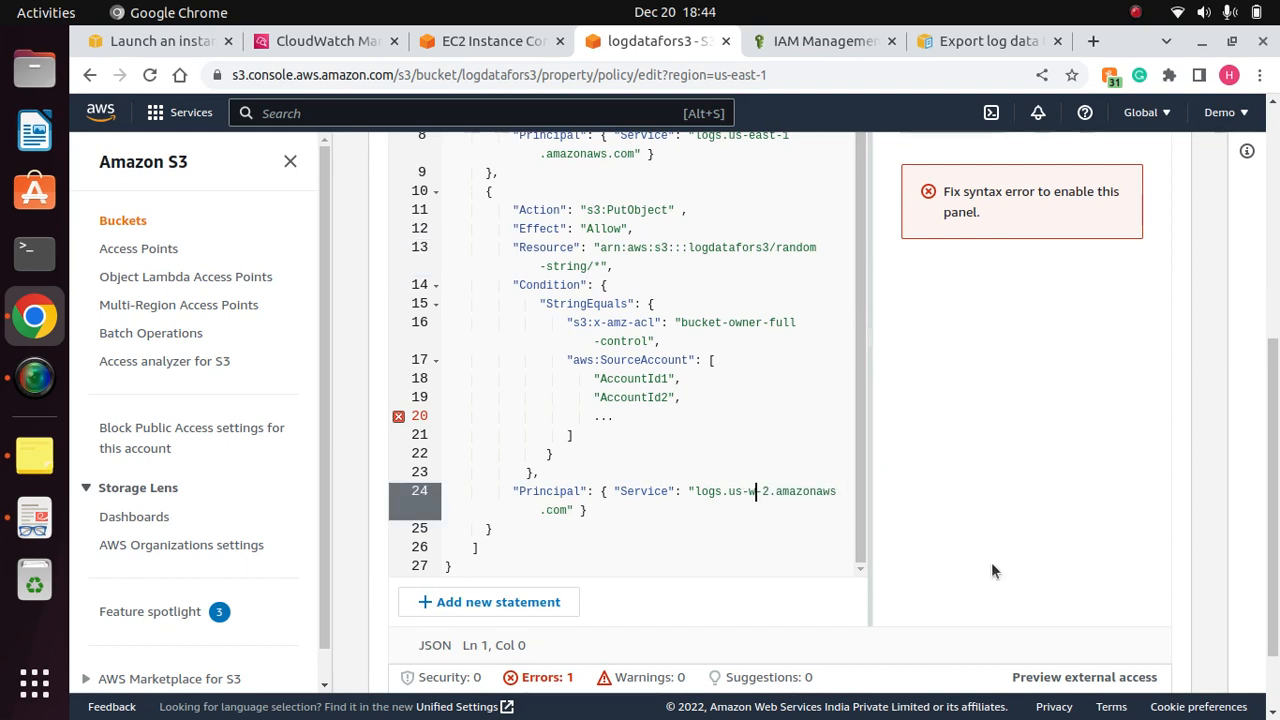
{"action": "key", "text": "BackSpace"}
{"action": "type", "text": "east"}
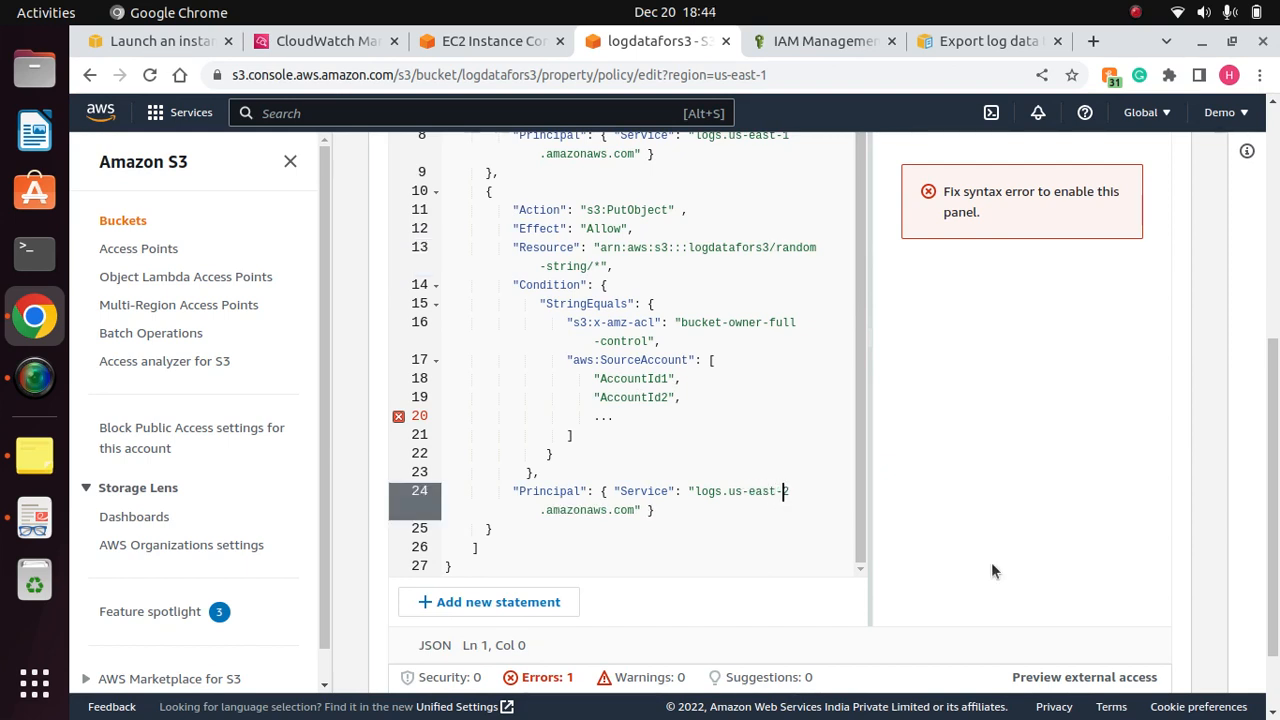
{"action": "key", "text": "Right"}
{"action": "key", "text": "Right"}
{"action": "key", "text": "BackSpace"}
{"action": "type", "text": "1"}
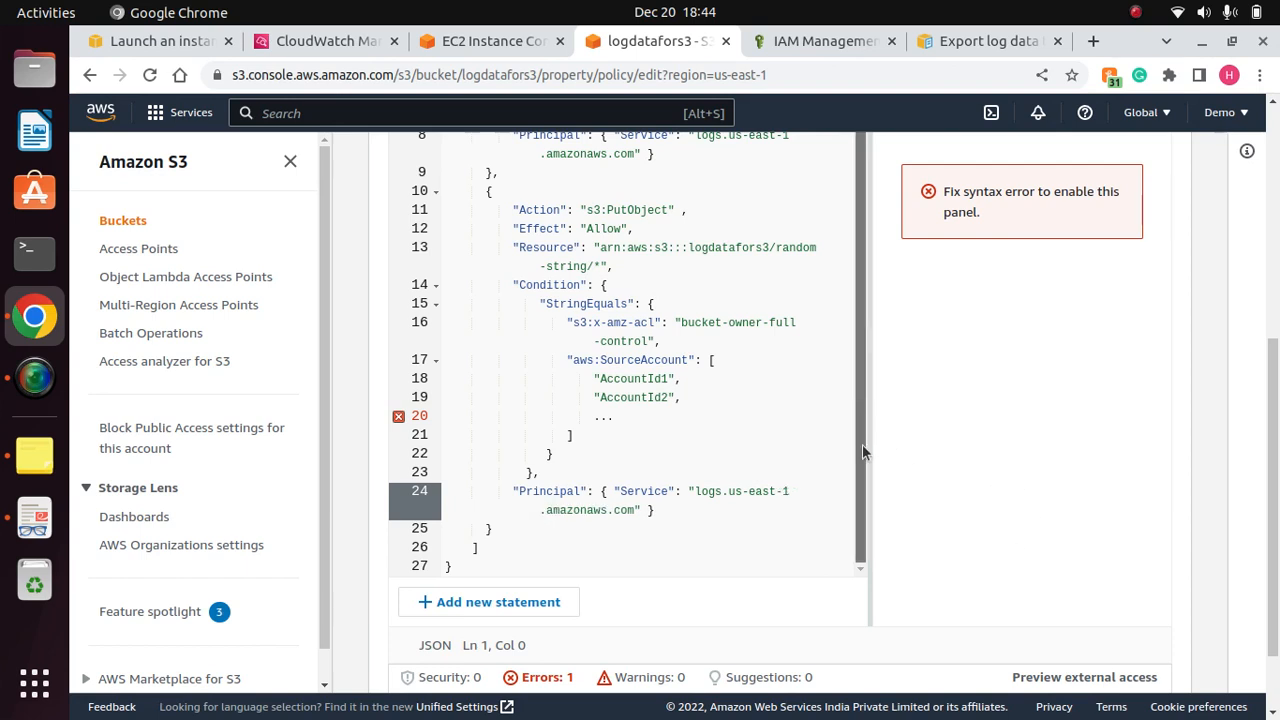
Step: Delete the "..." placeholder and the AccountId2 entry from the aws:SourceAccount list, including the comma after AccountId1
{"action": "left_click", "coordinate": [615, 420]}
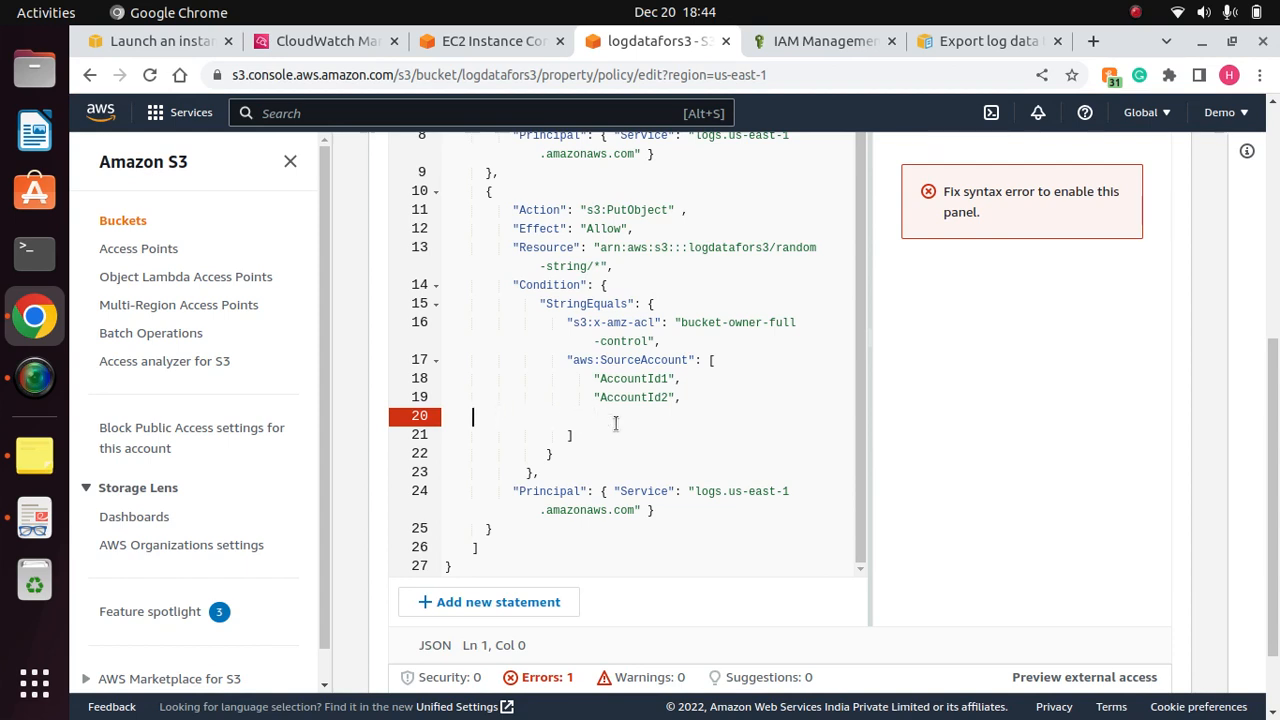
{"action": "key", "text": "BackSpace"}
{"action": "key", "text": "BackSpace"}
{"action": "key", "text": "BackSpace"}
{"action": "key", "text": "BackSpace"}
{"action": "key", "text": "BackSpace"}
{"action": "key", "text": "BackSpace"}
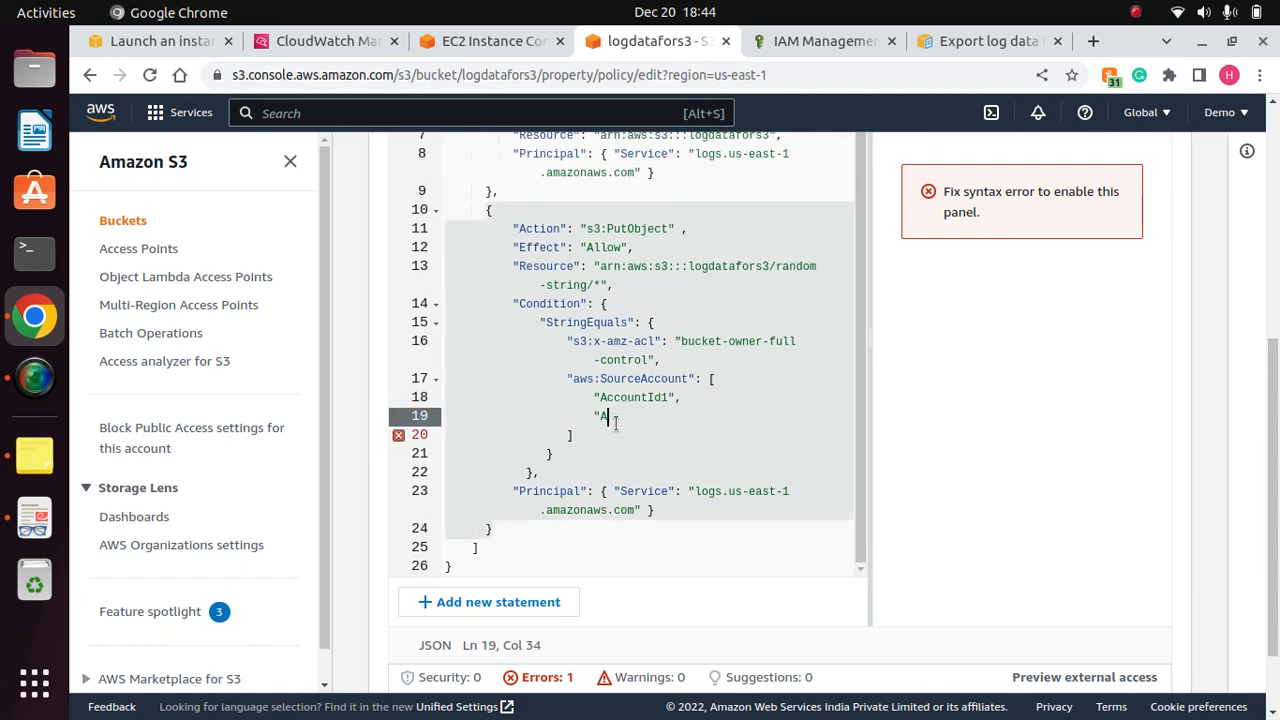
{"action": "key", "text": "BackSpace"}
{"action": "key", "text": "BackSpace"}
{"action": "key", "text": "BackSpace"}
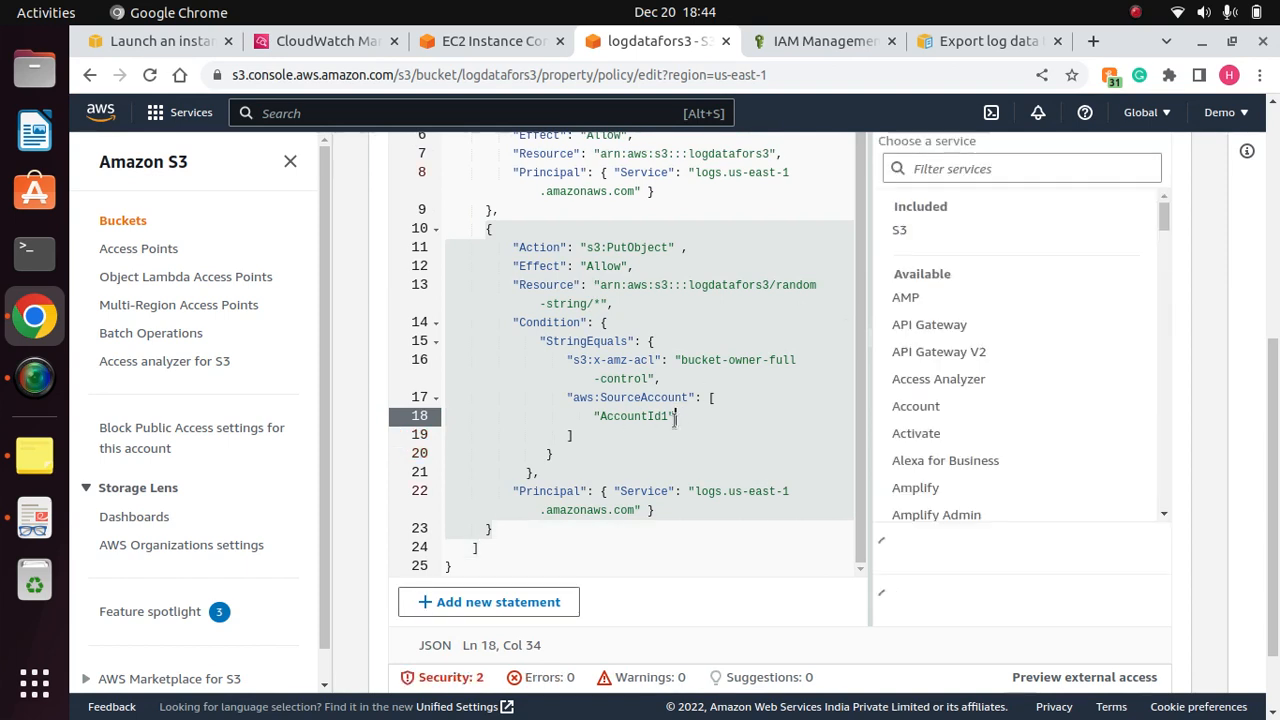
Step: Replace the AccountId1 placeholder in aws:SourceAccount with the signed-in account's ID, copied from the account details
{"action": "key", "text": "BackSpace"}
{"action": "key", "text": "BackSpace"}
{"action": "key", "text": "BackSpace"}
{"action": "key", "text": "BackSpace"}
{"action": "key", "text": "BackSpace"}
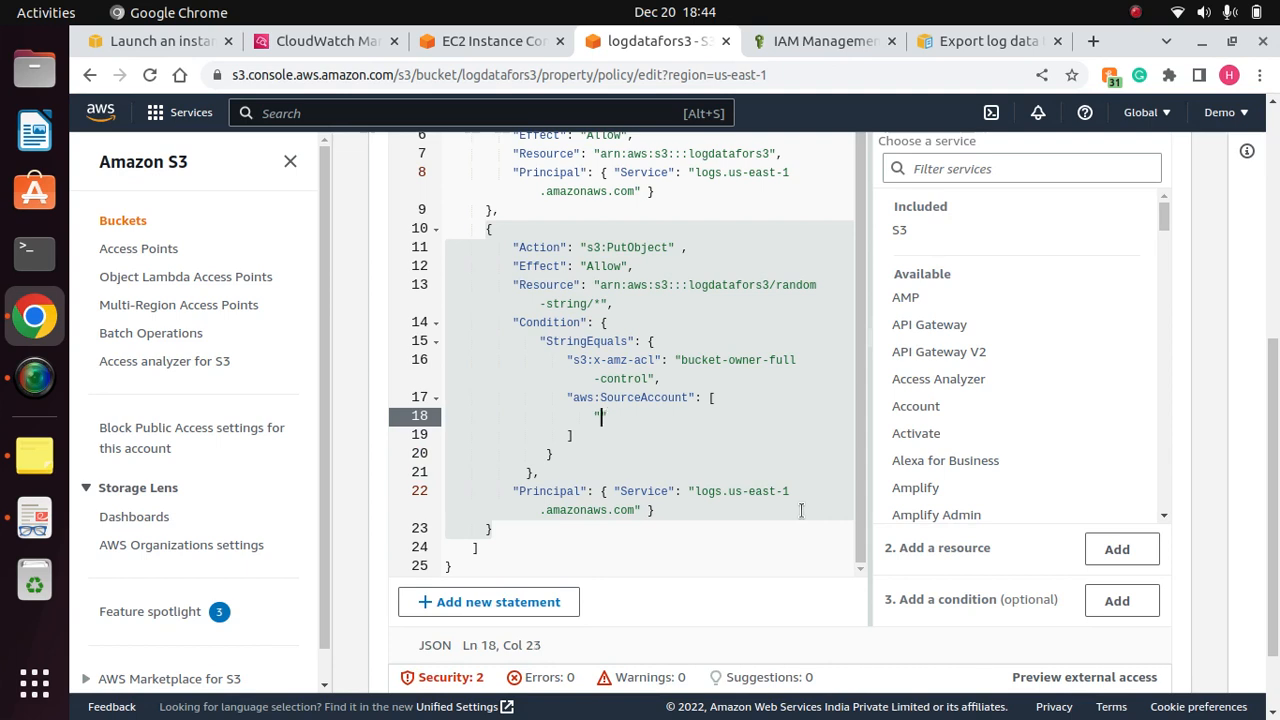
{"action": "left_click", "coordinate": [1222, 112]}
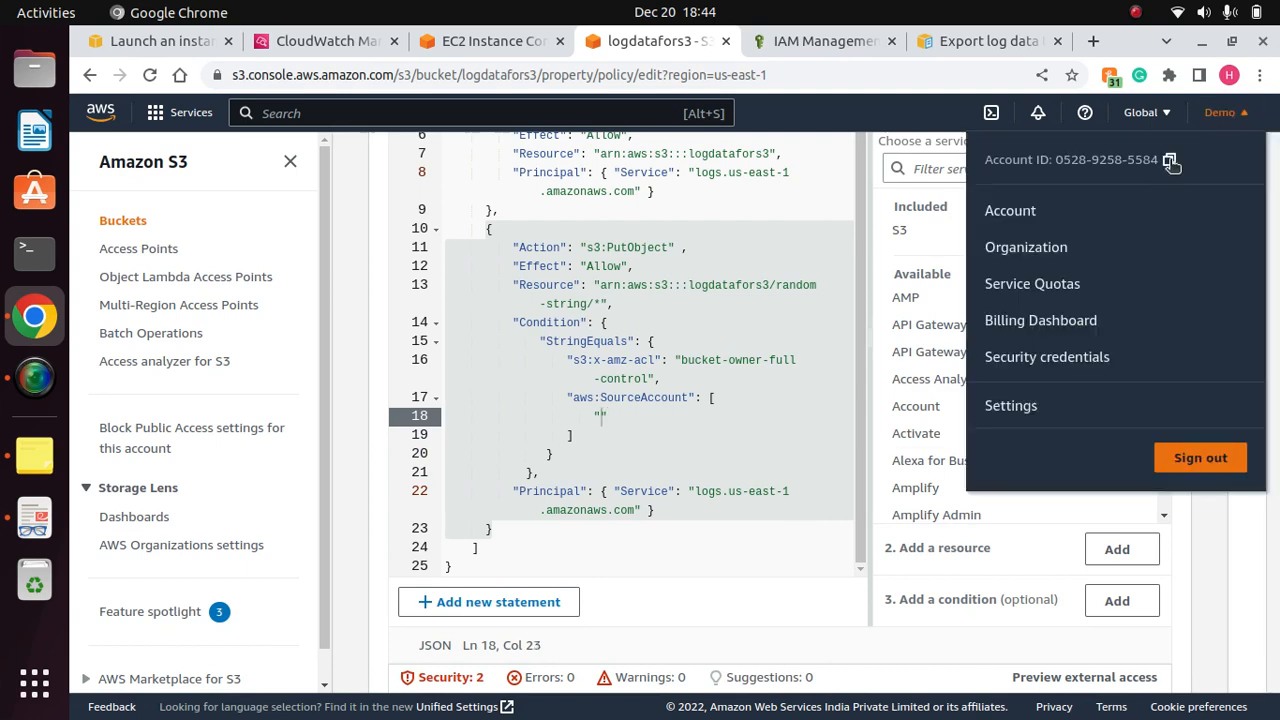
{"action": "left_click", "coordinate": [603, 417]}
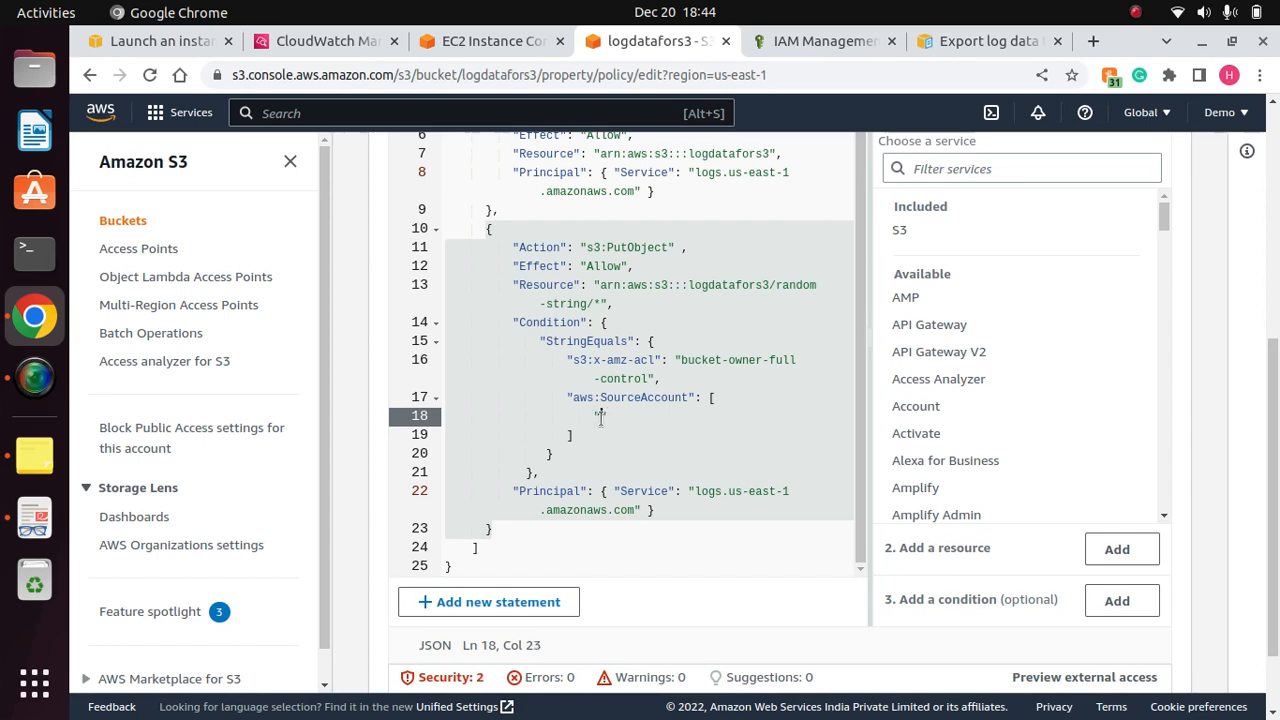
{"action": "right_click", "coordinate": [601, 419]}
{"action": "left_click", "coordinate": [680, 536]}
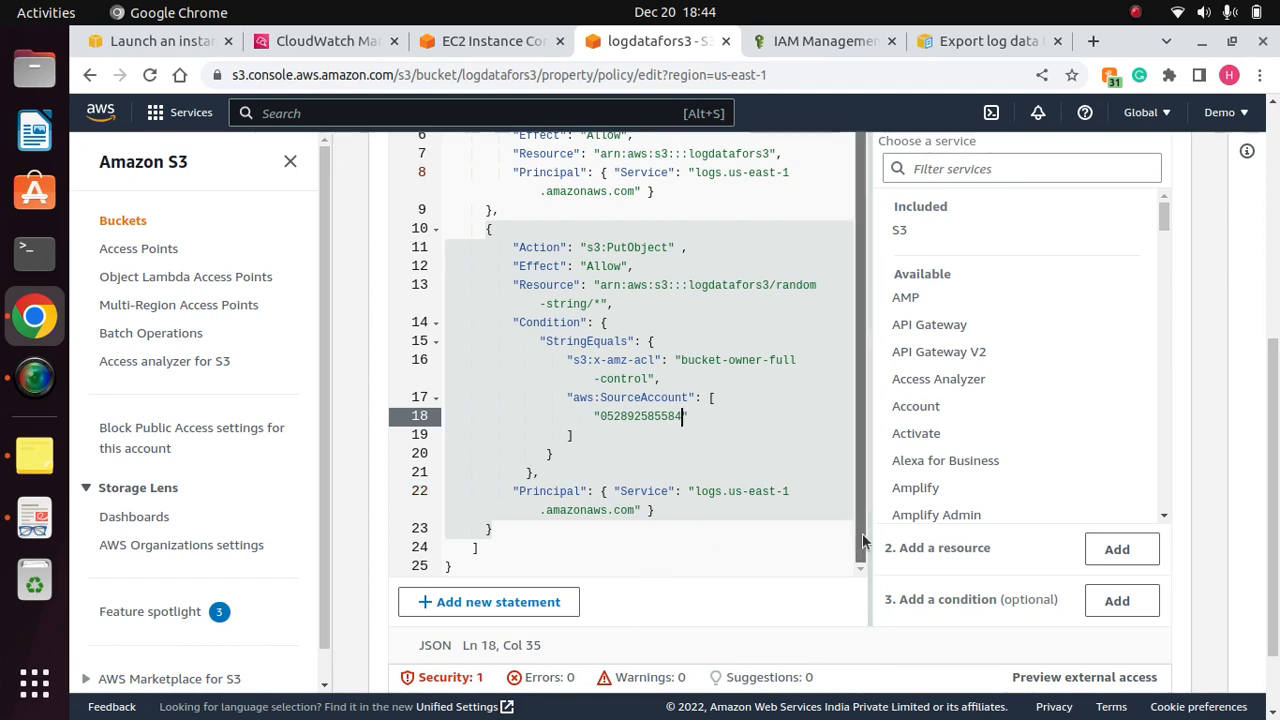
Step: Copy the random-string/ prefix from the s3:PutObject Resource ARN and save the bucket policy changes
{"action": "scroll", "coordinate": [862, 519], "scroll_direction": "up", "scroll_amount": 1}
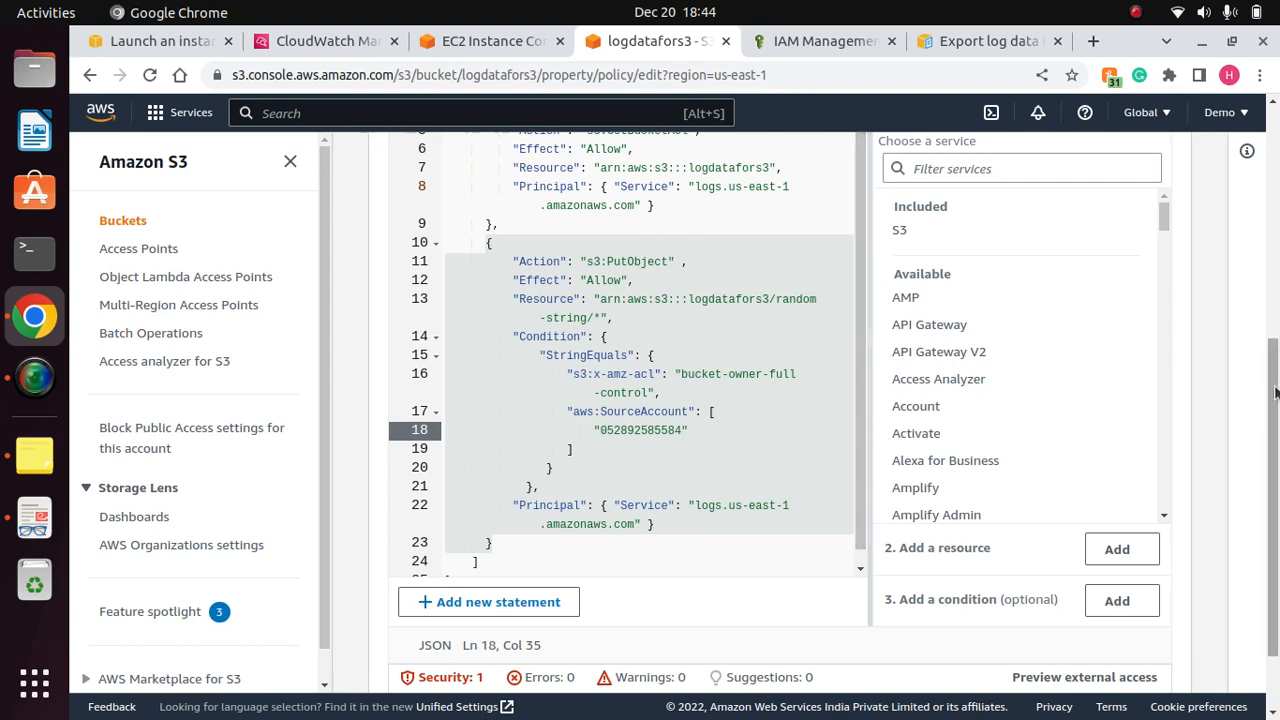
{"action": "mouse_move", "coordinate": [1275, 392]}
{"action": "left_mouse_down"}
{"action": "mouse_move", "coordinate": [1268, 296]}
{"action": "mouse_move", "coordinate": [1265, 415]}
{"action": "left_mouse_up"}
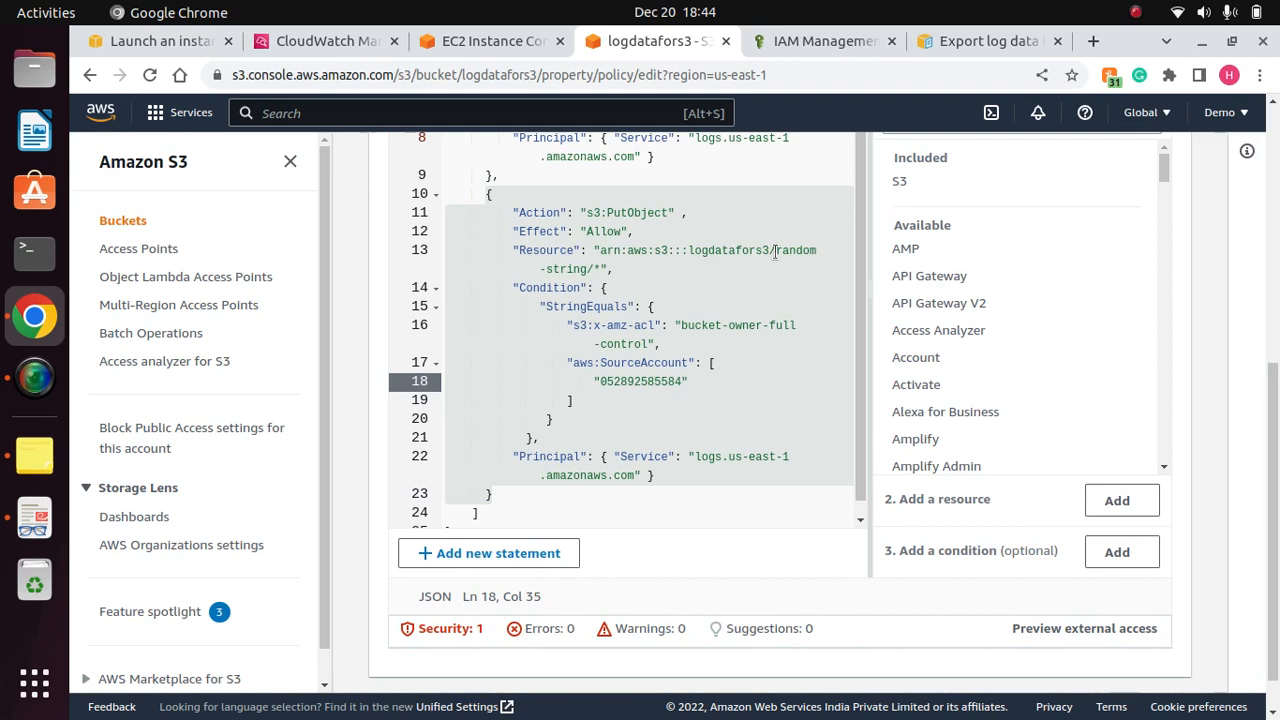
{"action": "left_click_drag", "start_coordinate": [775, 252], "coordinate": [587, 268]}
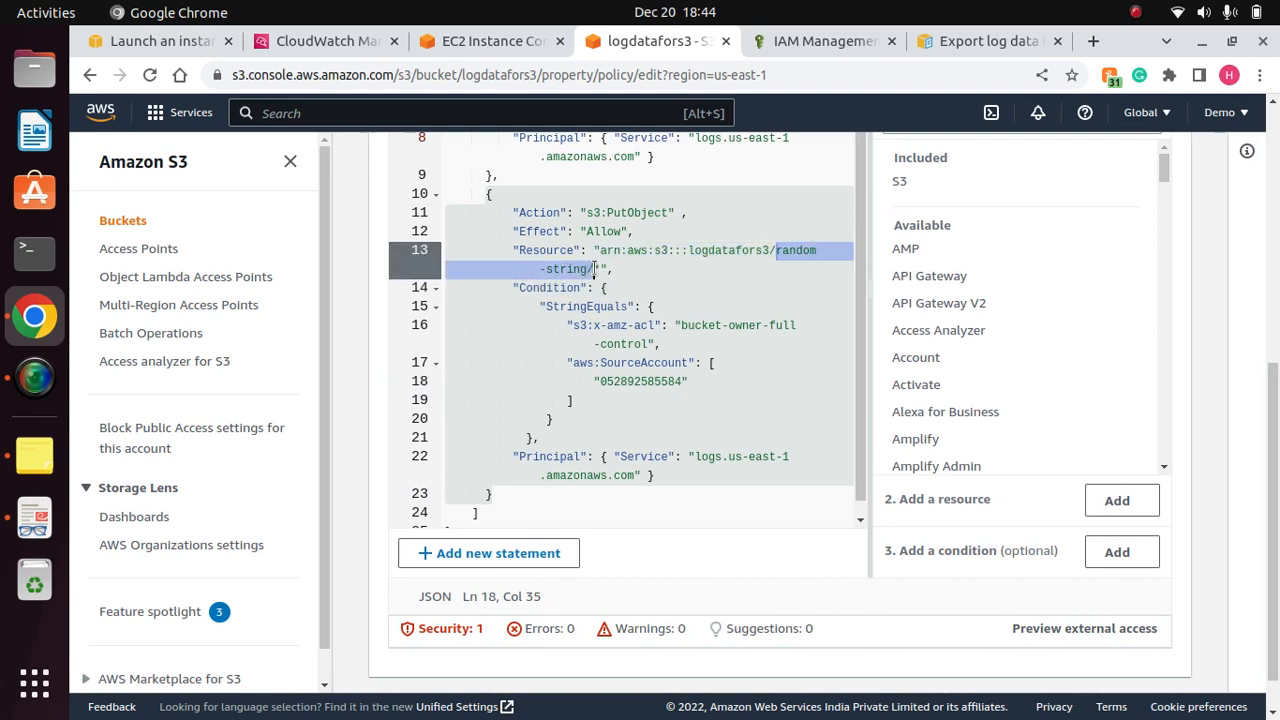
{"action": "right_click", "coordinate": [592, 268]}
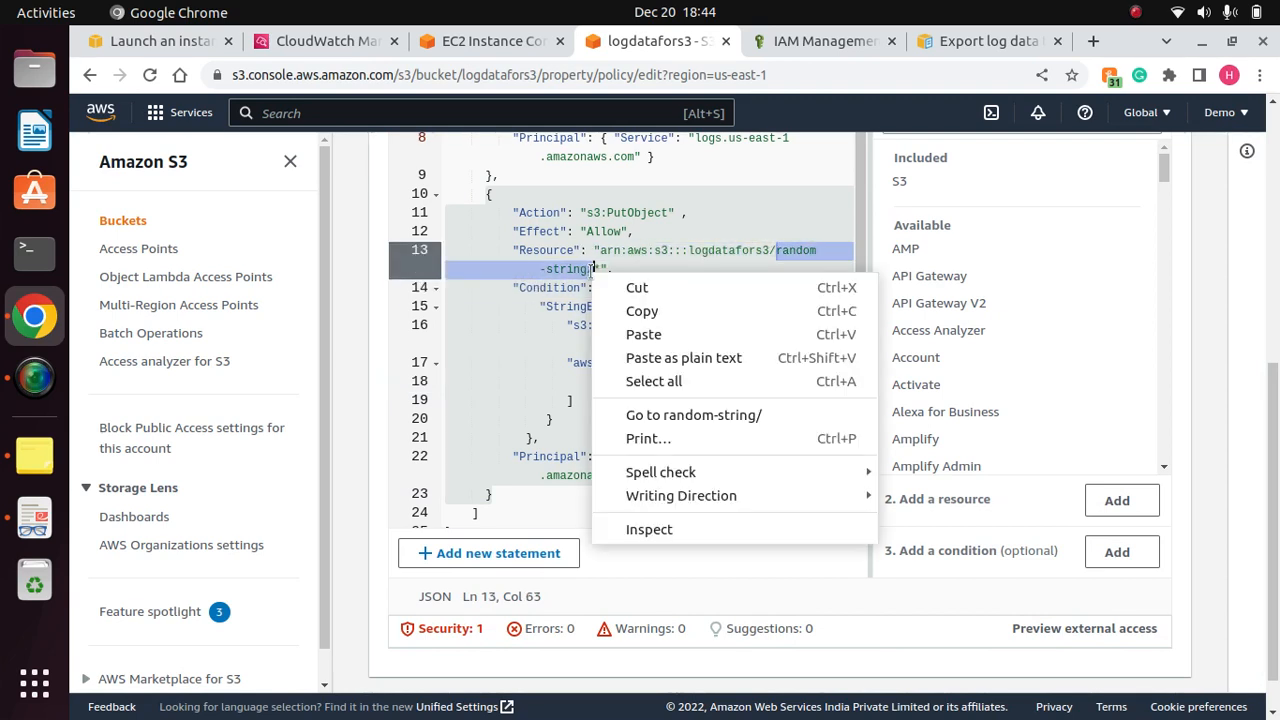
{"action": "left_click", "coordinate": [668, 307]}
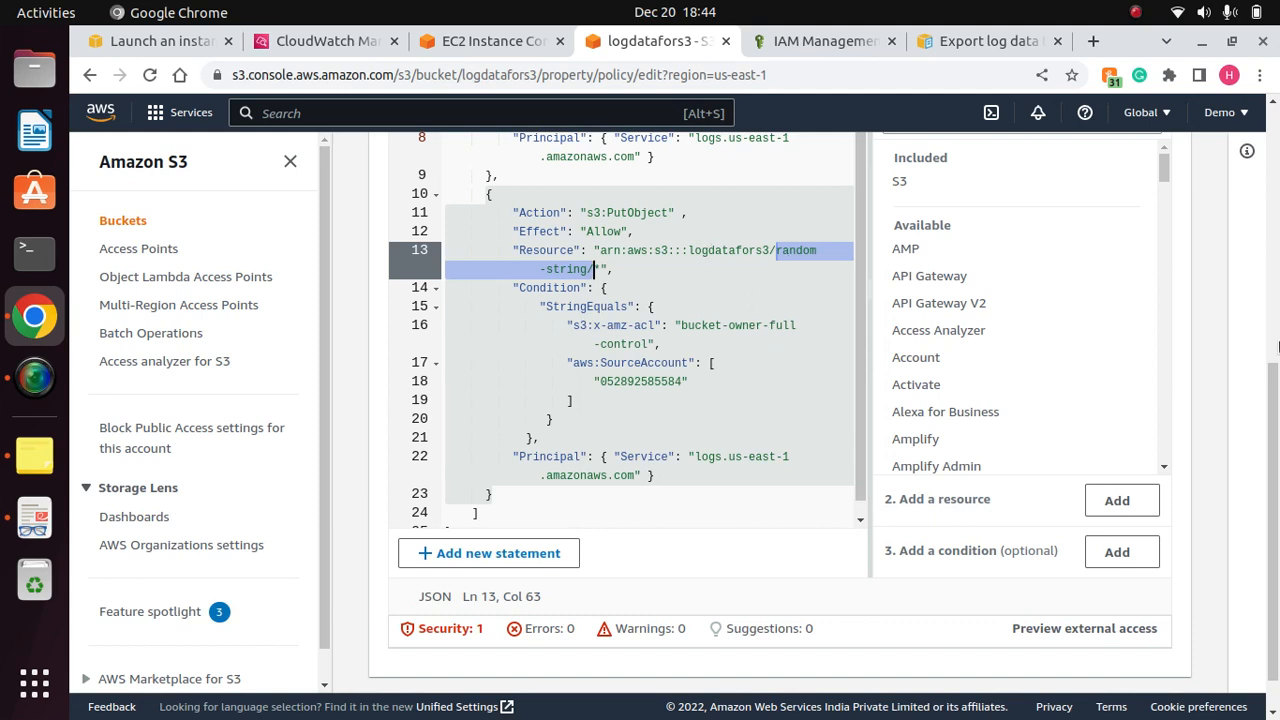
{"action": "scroll", "coordinate": [1272, 520], "scroll_direction": "down", "scroll_amount": 2}
{"action": "left_click", "coordinate": [1116, 660]}
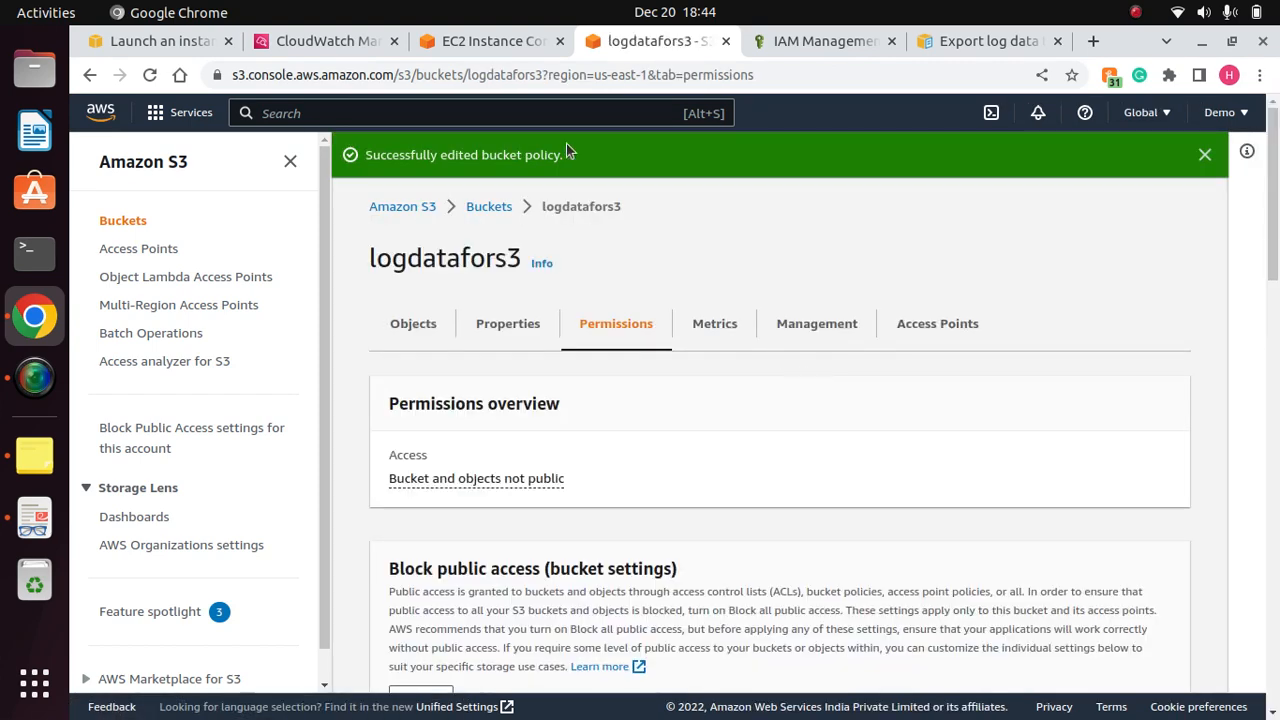
Step: Return to the CloudWatch export task for access_log and paste random-string/ as the stream prefix
{"action": "left_click", "coordinate": [300, 41]}
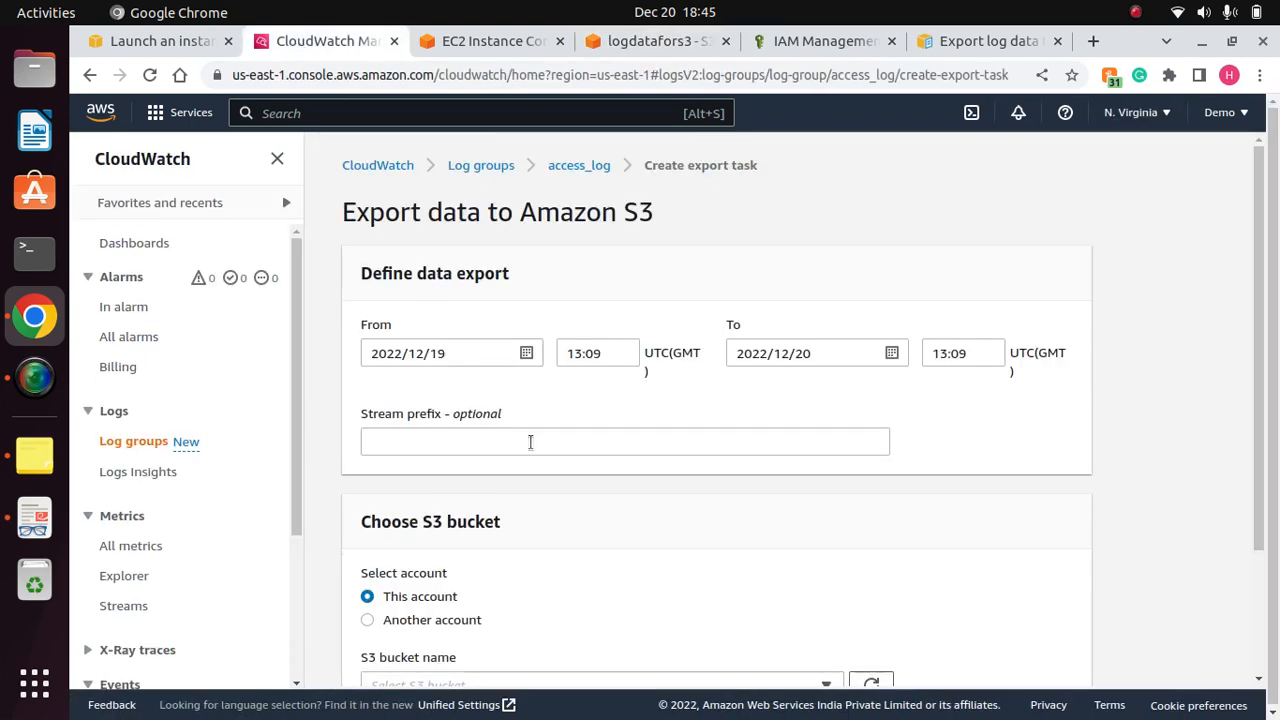
{"action": "right_click", "coordinate": [452, 446]}
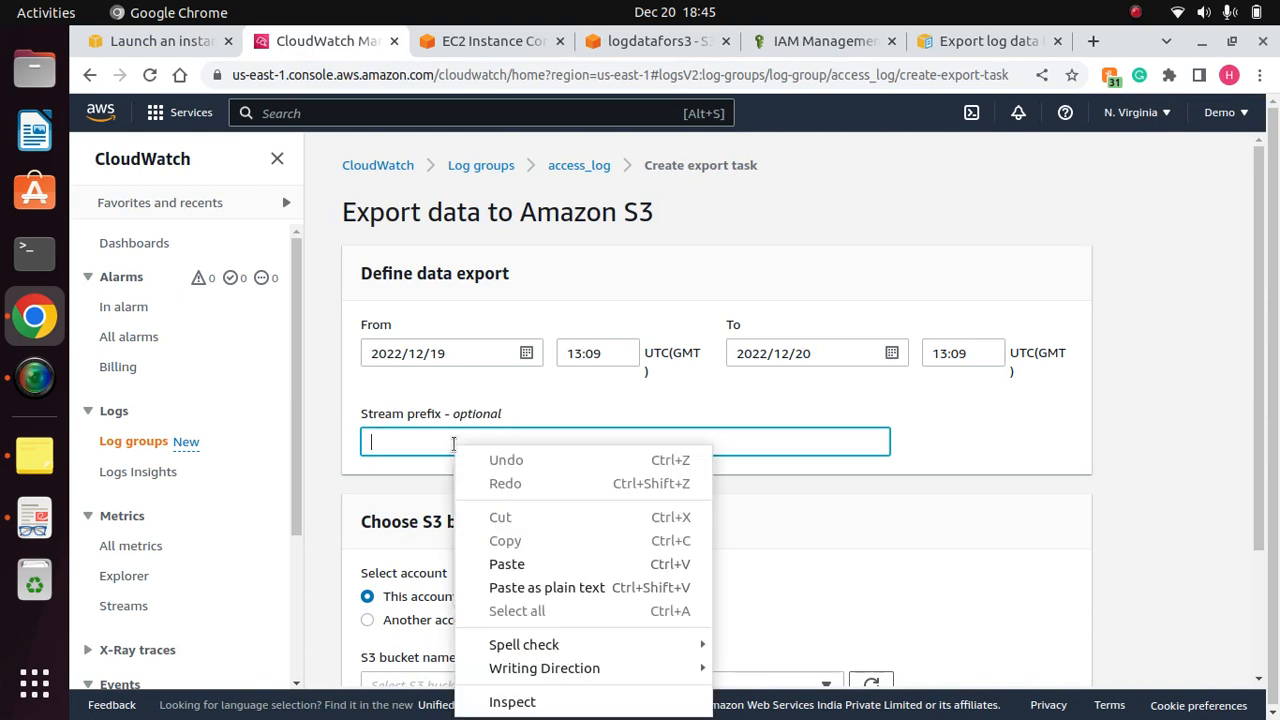
{"action": "left_click", "coordinate": [562, 567]}
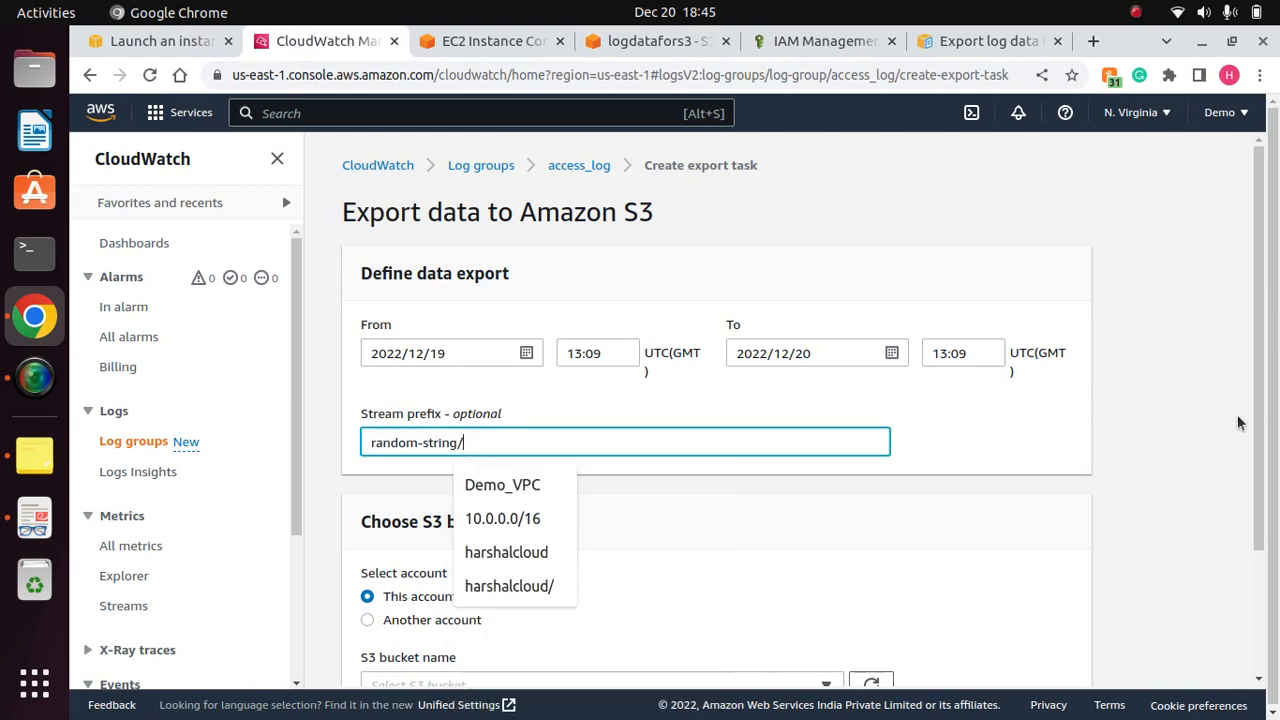
{"action": "left_click", "coordinate": [1185, 410]}
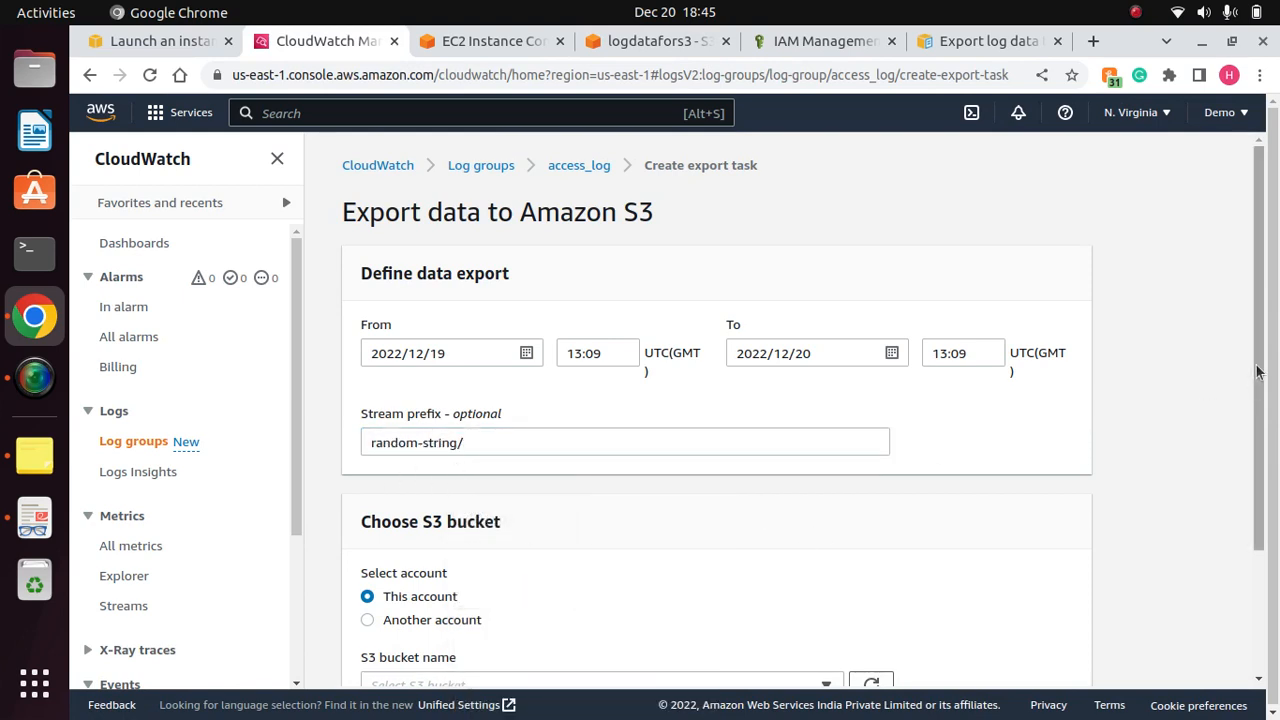
Step: Paste random-string/ as the S3 bucket prefix of the export task
{"action": "scroll", "coordinate": [1249, 371], "scroll_direction": "down", "scroll_amount": 3}
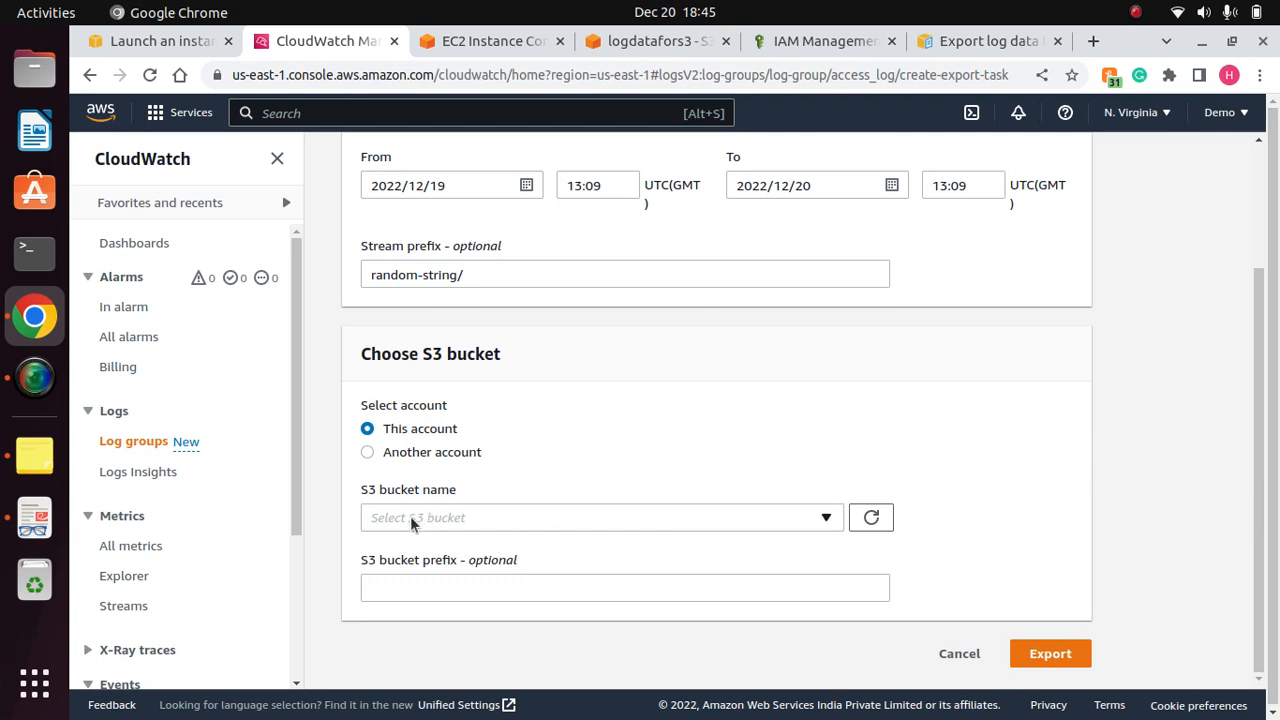
{"action": "right_click", "coordinate": [421, 586]}
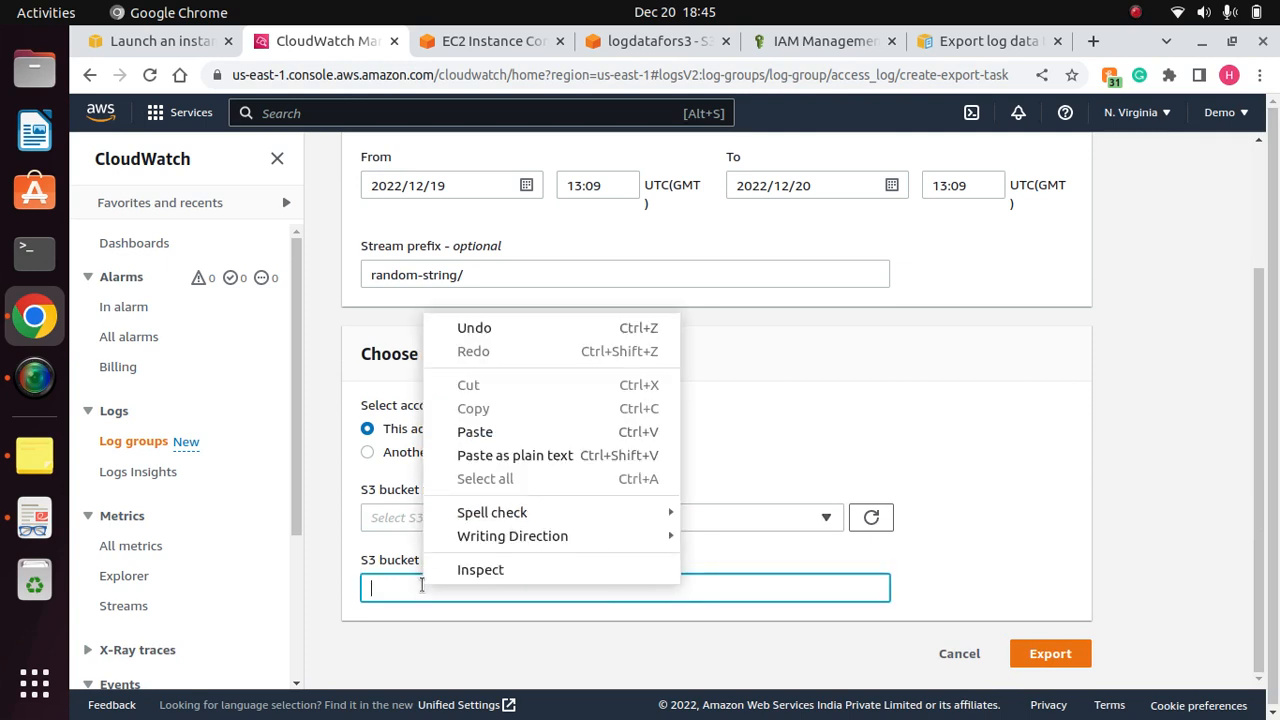
{"action": "left_click", "coordinate": [488, 433]}
{"action": "left_click", "coordinate": [763, 405]}
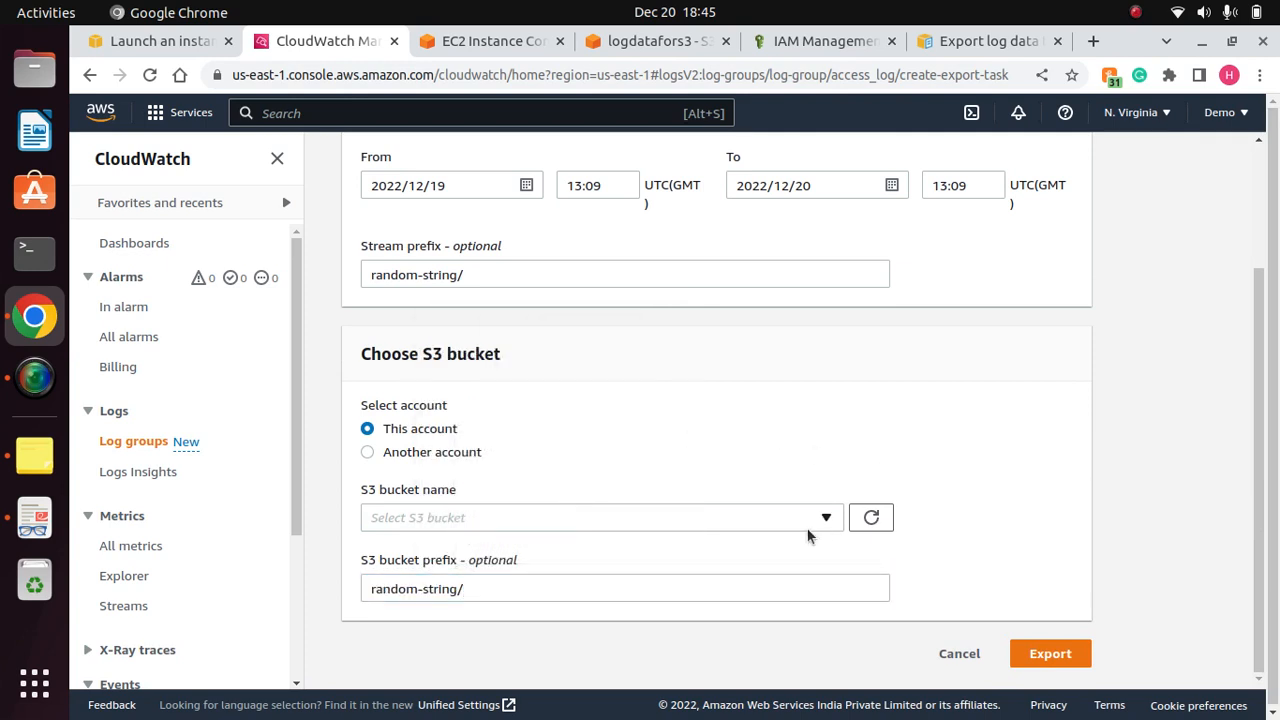
Step: Refresh the export task's bucket list, choose logdatafors3 as the S3 bucket and start the export
{"action": "left_click_drag", "start_coordinate": [1258, 450], "coordinate": [1254, 352]}
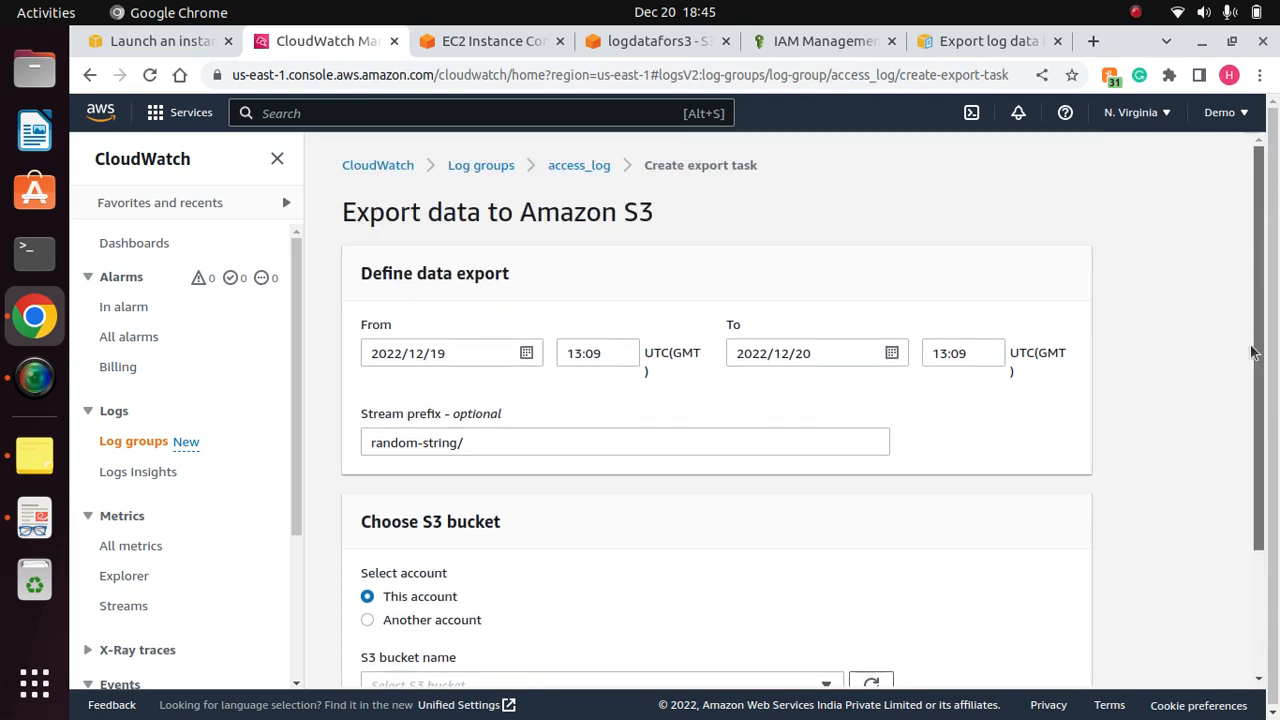
{"action": "scroll", "coordinate": [1254, 352], "scroll_direction": "down", "scroll_amount": 3}
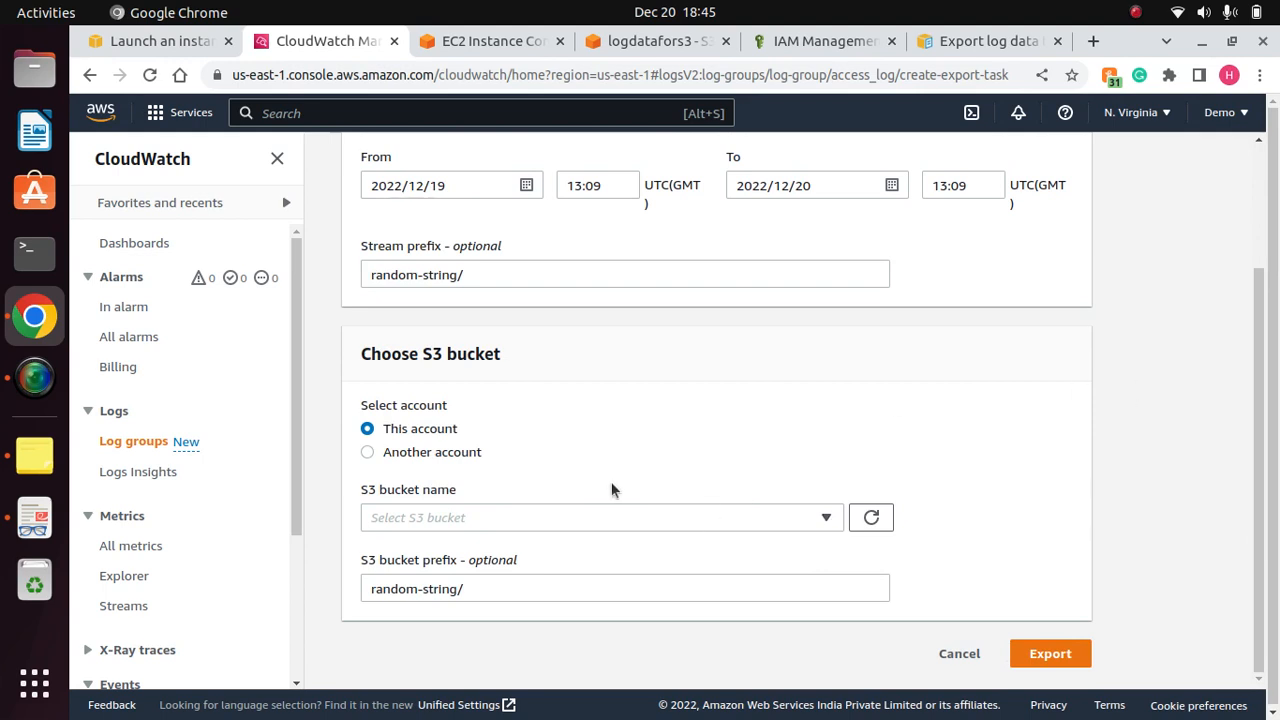
{"action": "left_click", "coordinate": [622, 519]}
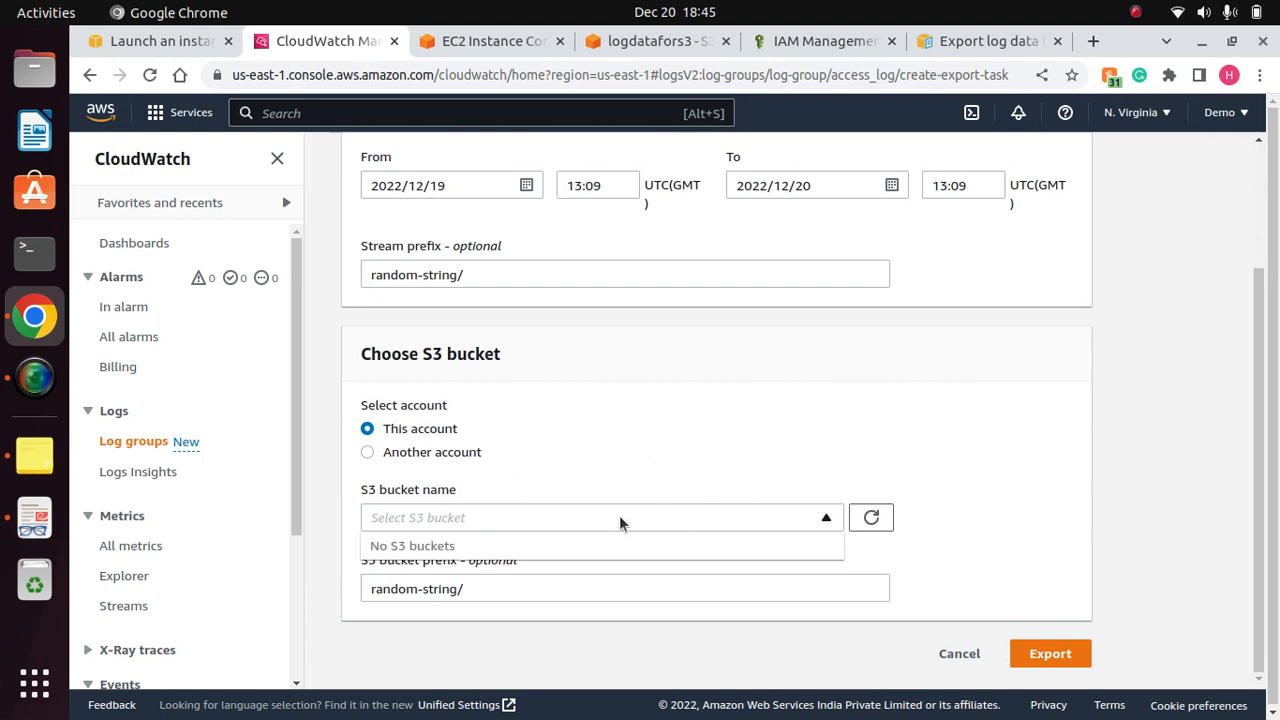
{"action": "left_click", "coordinate": [587, 451]}
{"action": "left_click", "coordinate": [871, 517]}
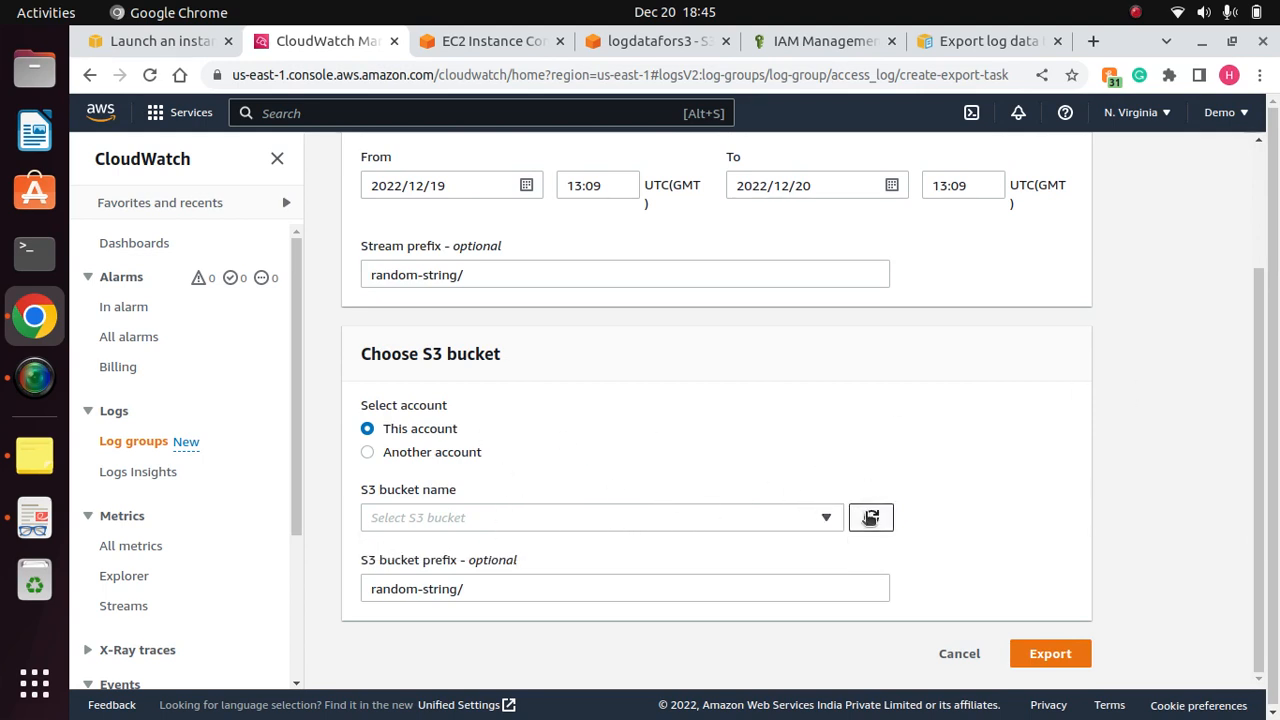
{"action": "left_click", "coordinate": [785, 520]}
{"action": "left_click", "coordinate": [416, 576]}
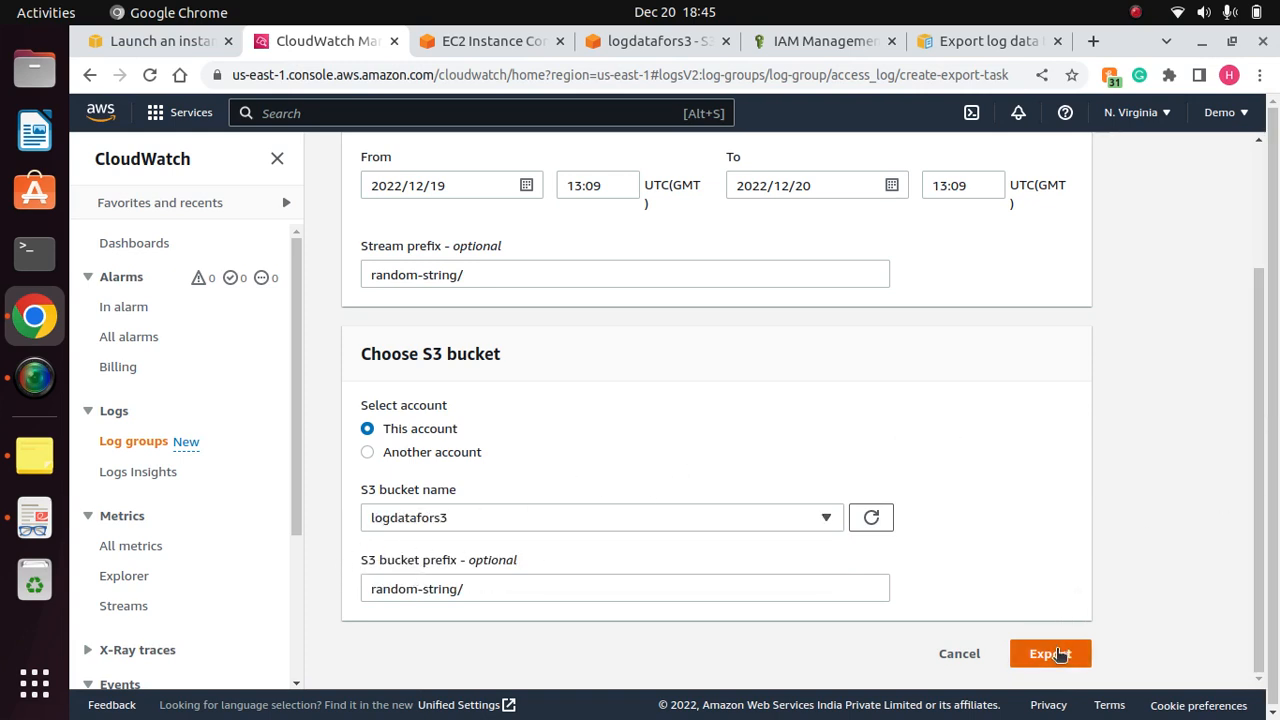
{"action": "left_click", "coordinate": [1050, 654]}
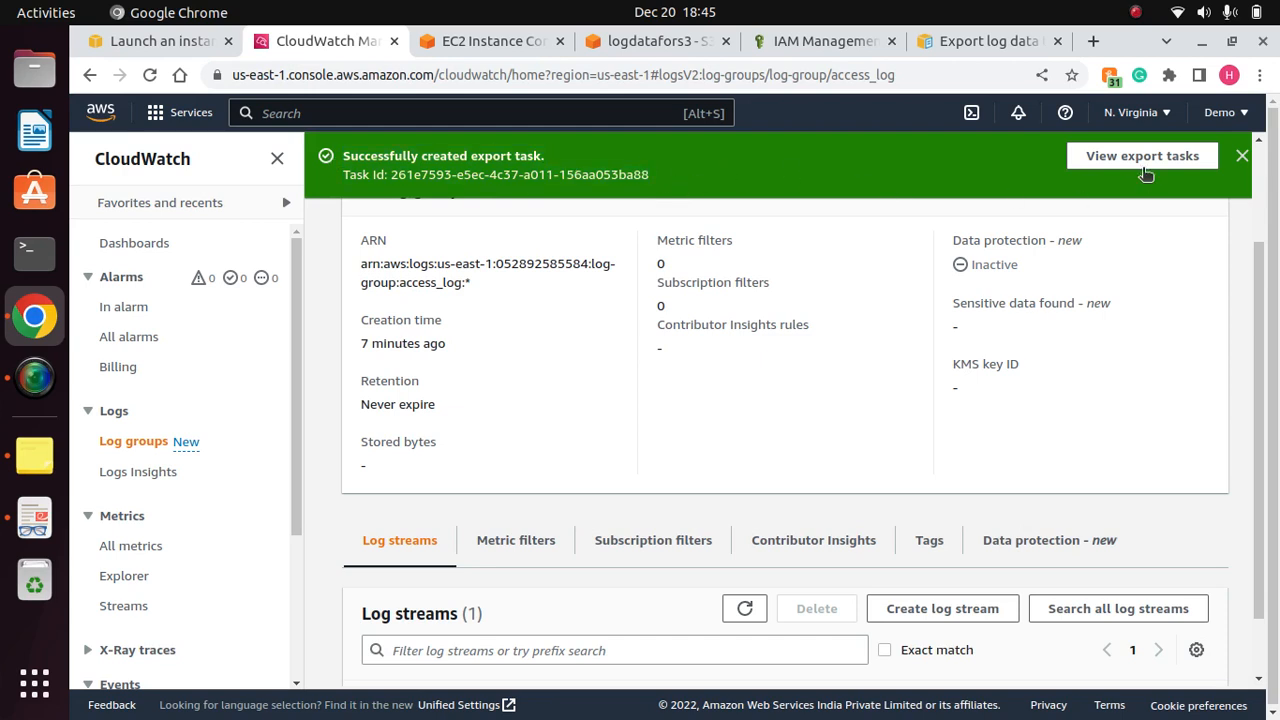
Step: View the CloudWatch export tasks and check the status of the newest access_log export to logdatafors3
{"action": "left_click", "coordinate": [1138, 160]}
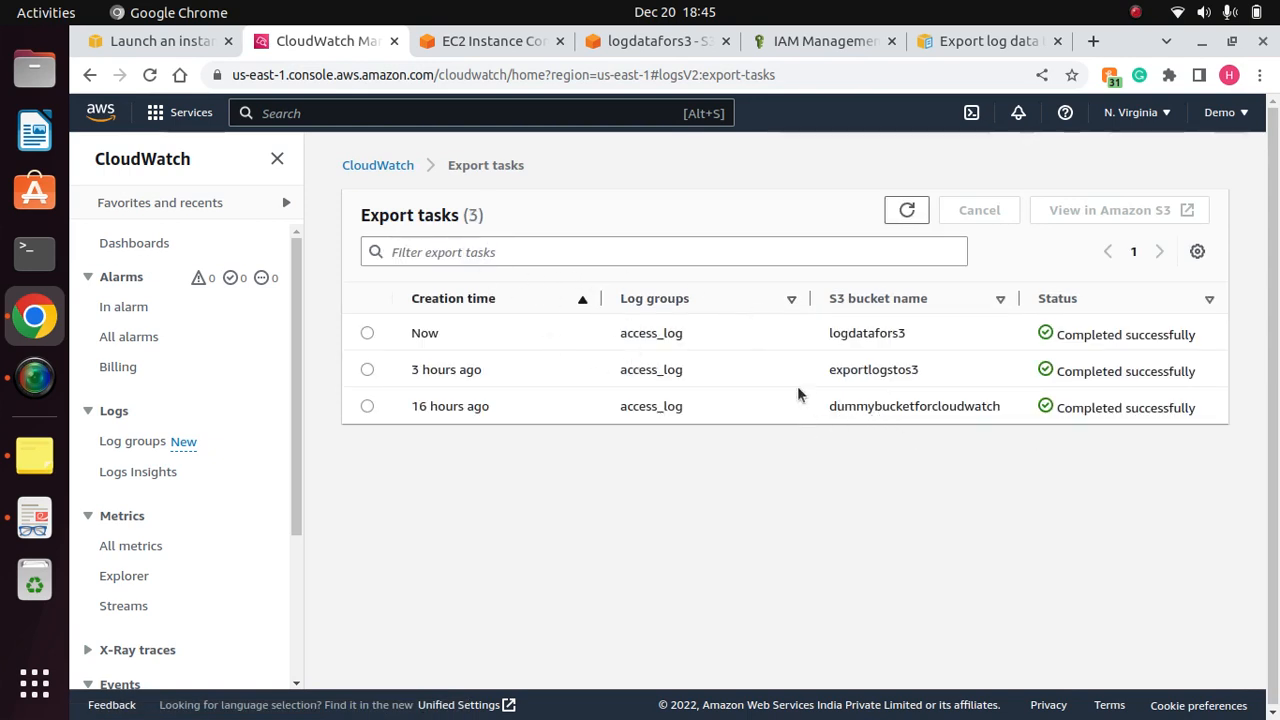
{"action": "left_click_drag", "start_coordinate": [940, 340], "coordinate": [402, 342]}
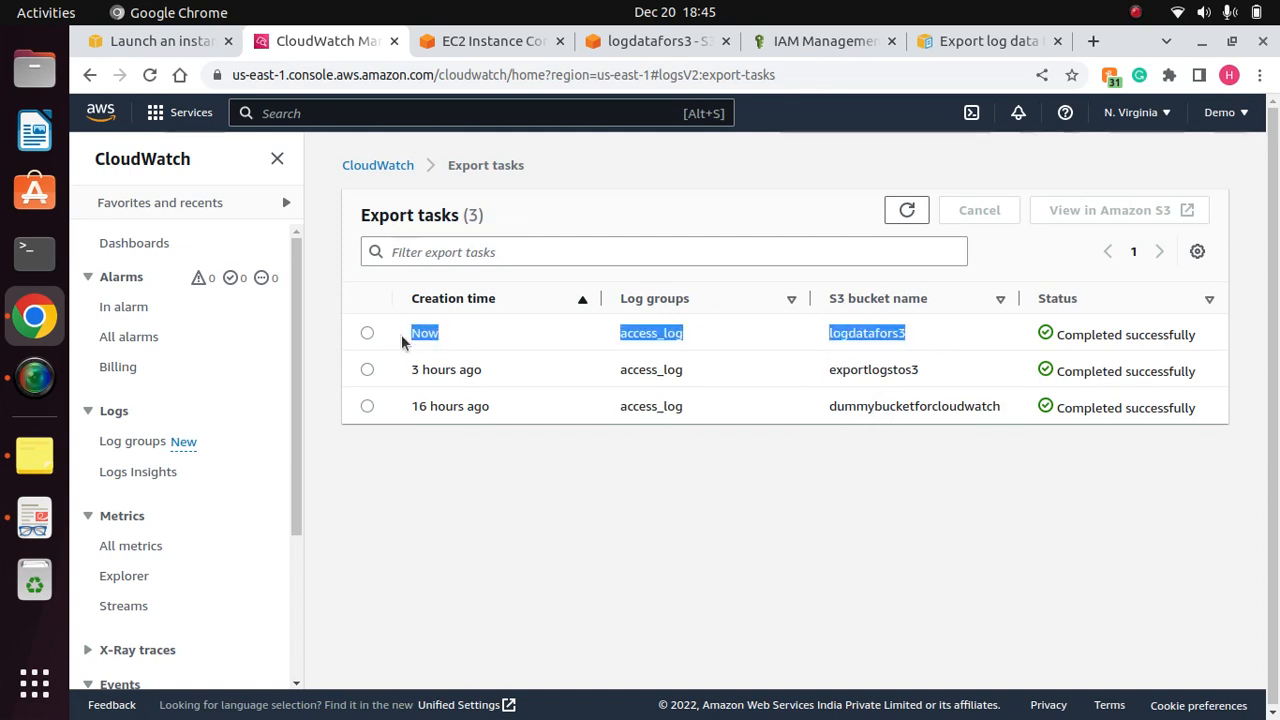
{"action": "left_click", "coordinate": [501, 476]}
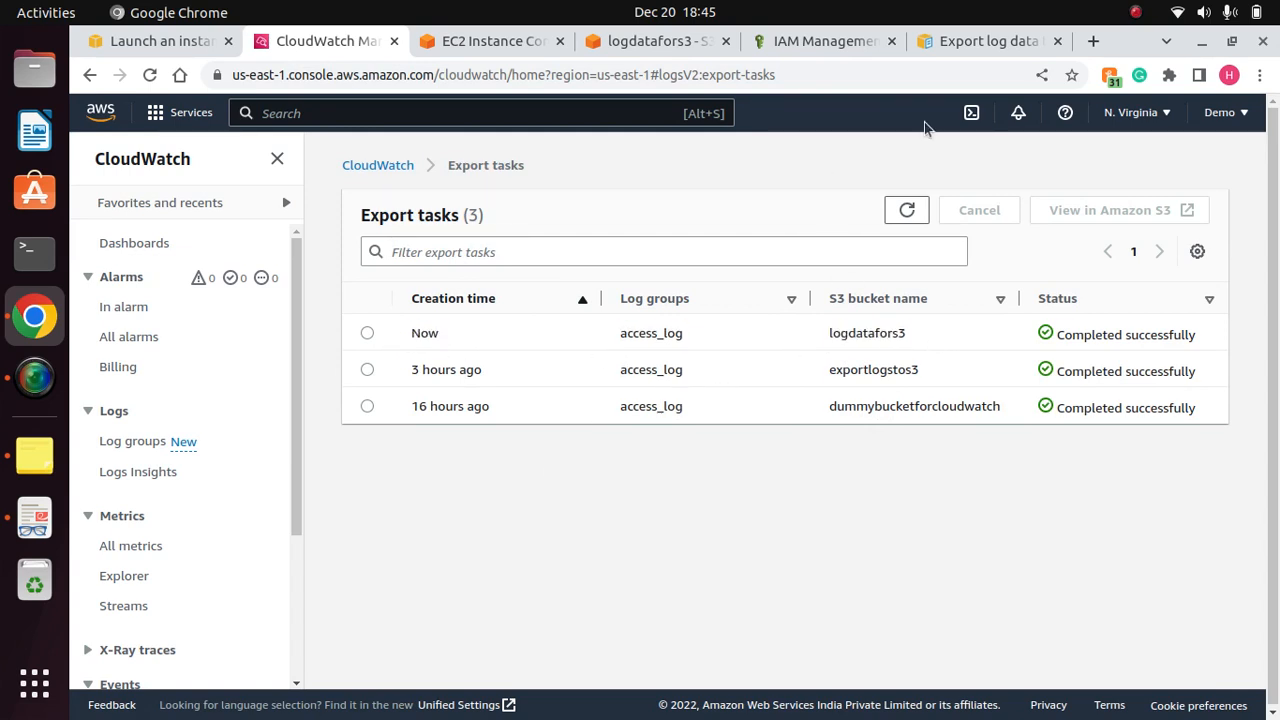
Step: Refresh the S3 bucket list and open logdatafors3 to check its objects for the exported logs
{"action": "left_click", "coordinate": [647, 41]}
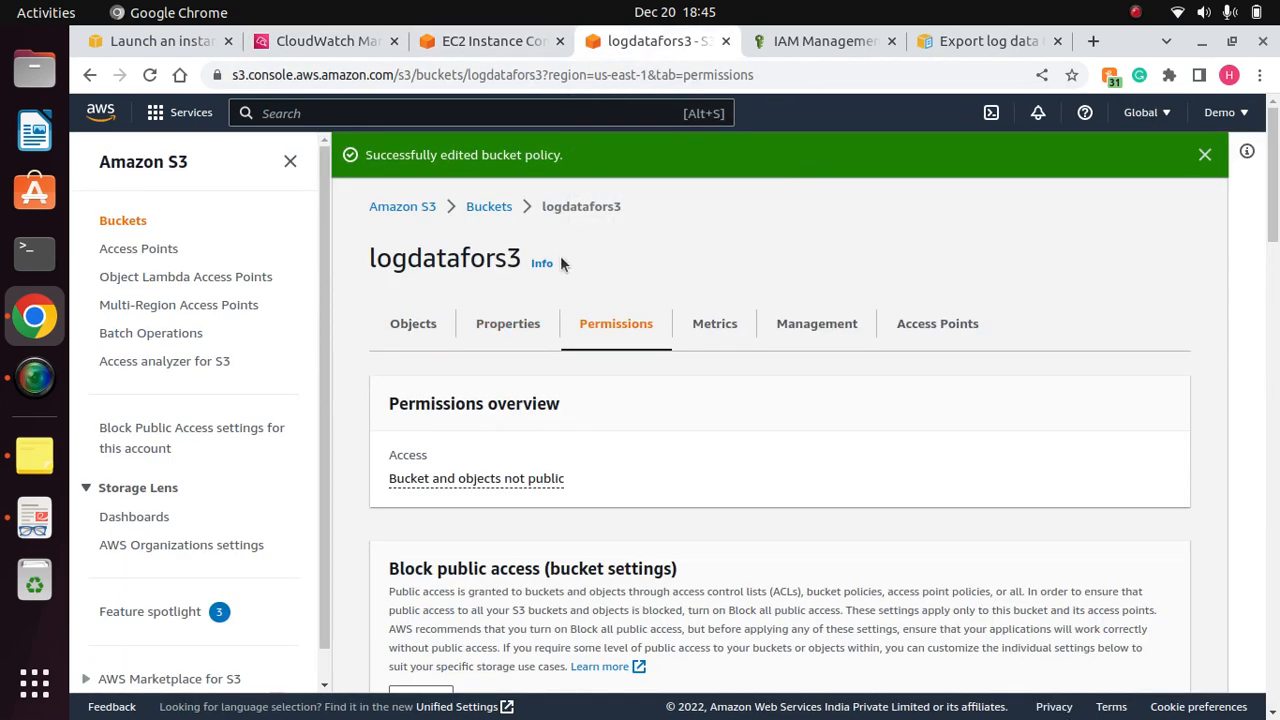
{"action": "left_click", "coordinate": [122, 223]}
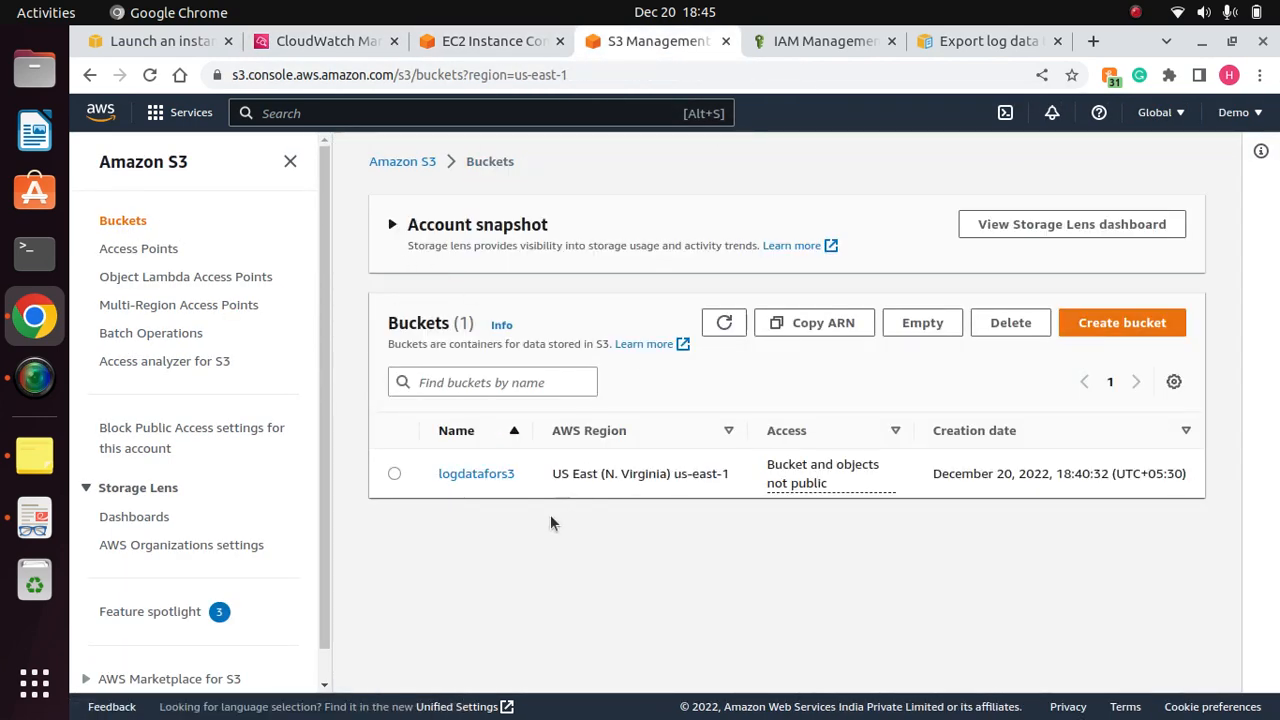
{"action": "left_click", "coordinate": [724, 322]}
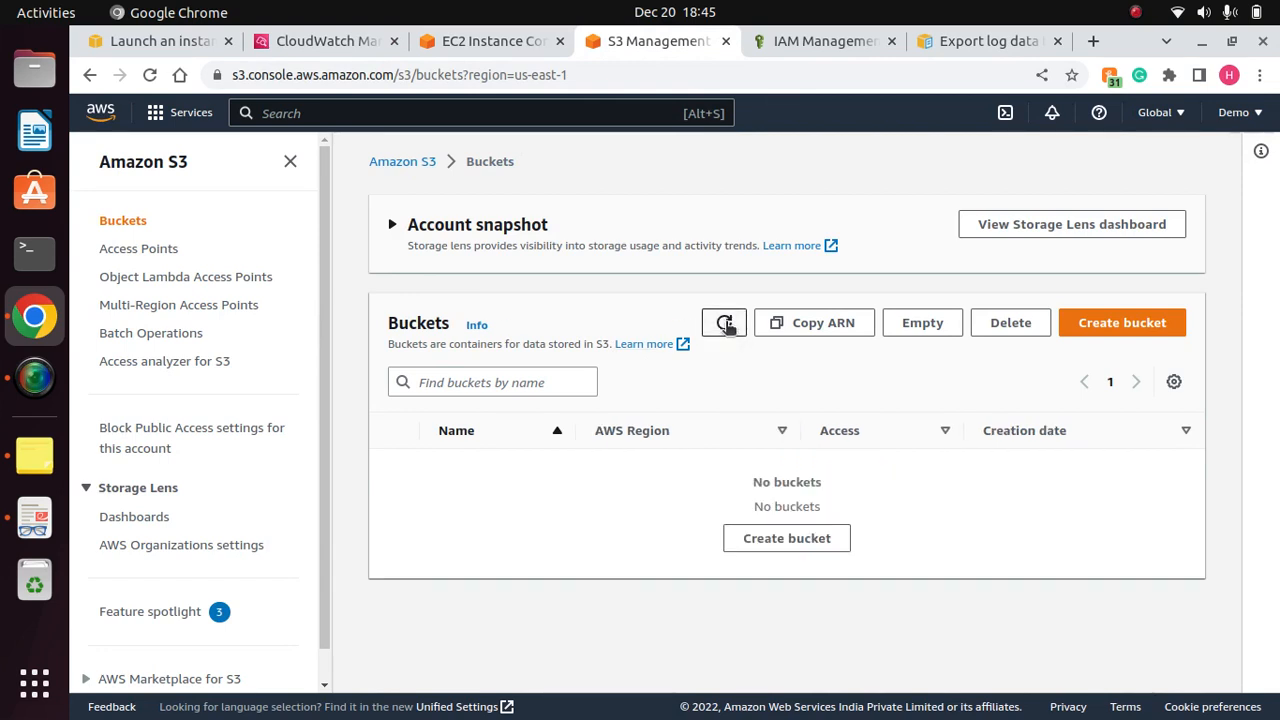
{"action": "left_click", "coordinate": [725, 323]}
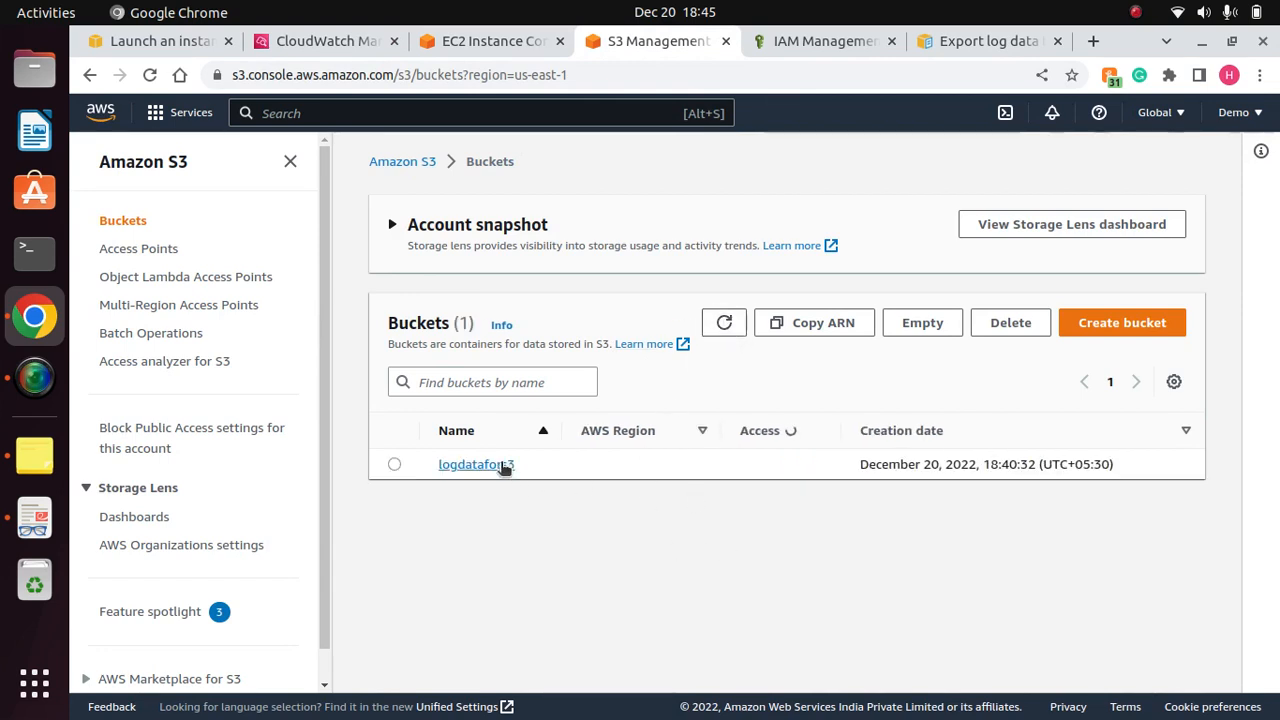
{"action": "left_click", "coordinate": [503, 465]}
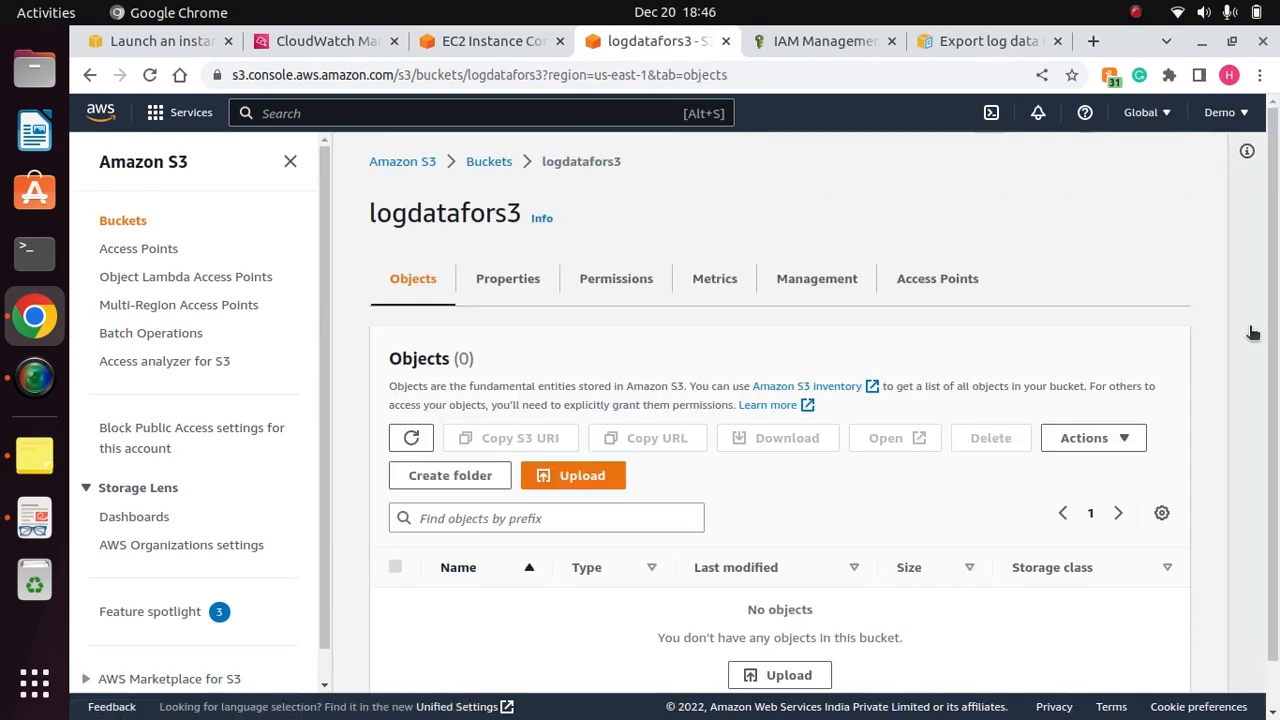
{"action": "scroll", "coordinate": [1253, 332], "scroll_direction": "down", "scroll_amount": 1}
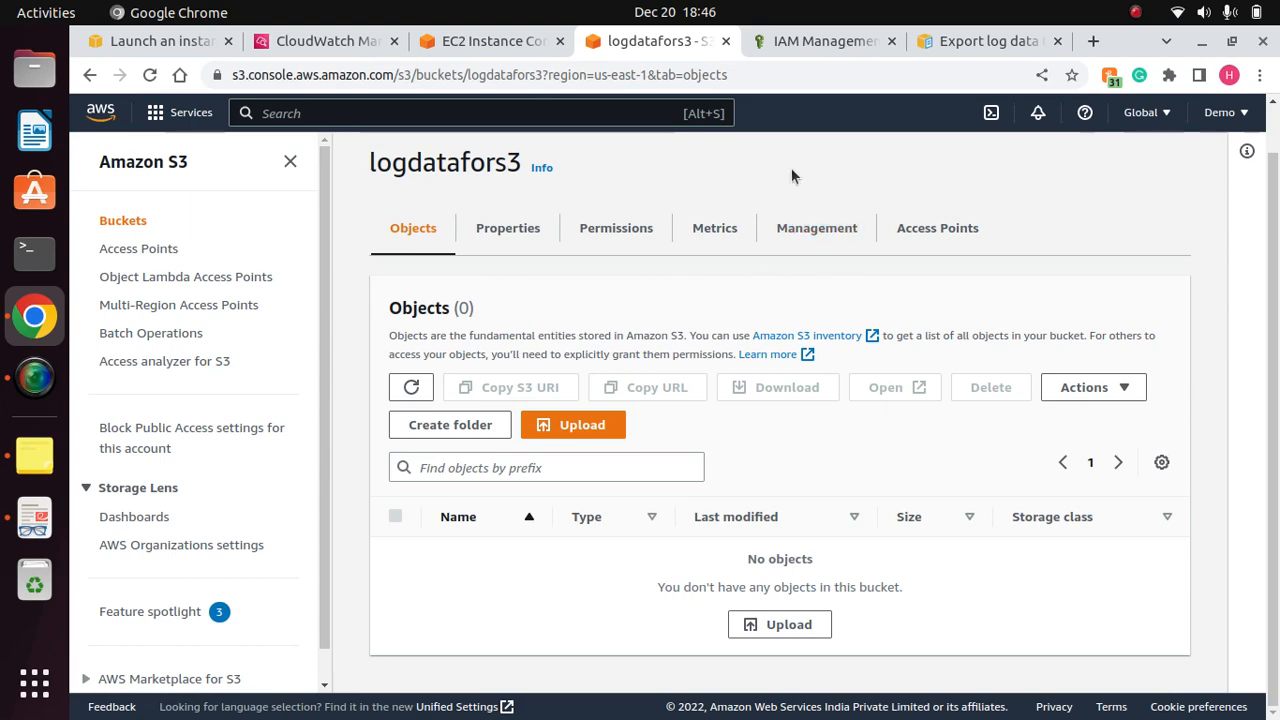
Step: Open the EC2 instances list from the launch success page, clear the instance ID filter and select EC2forCLW
{"action": "left_click", "coordinate": [480, 41]}
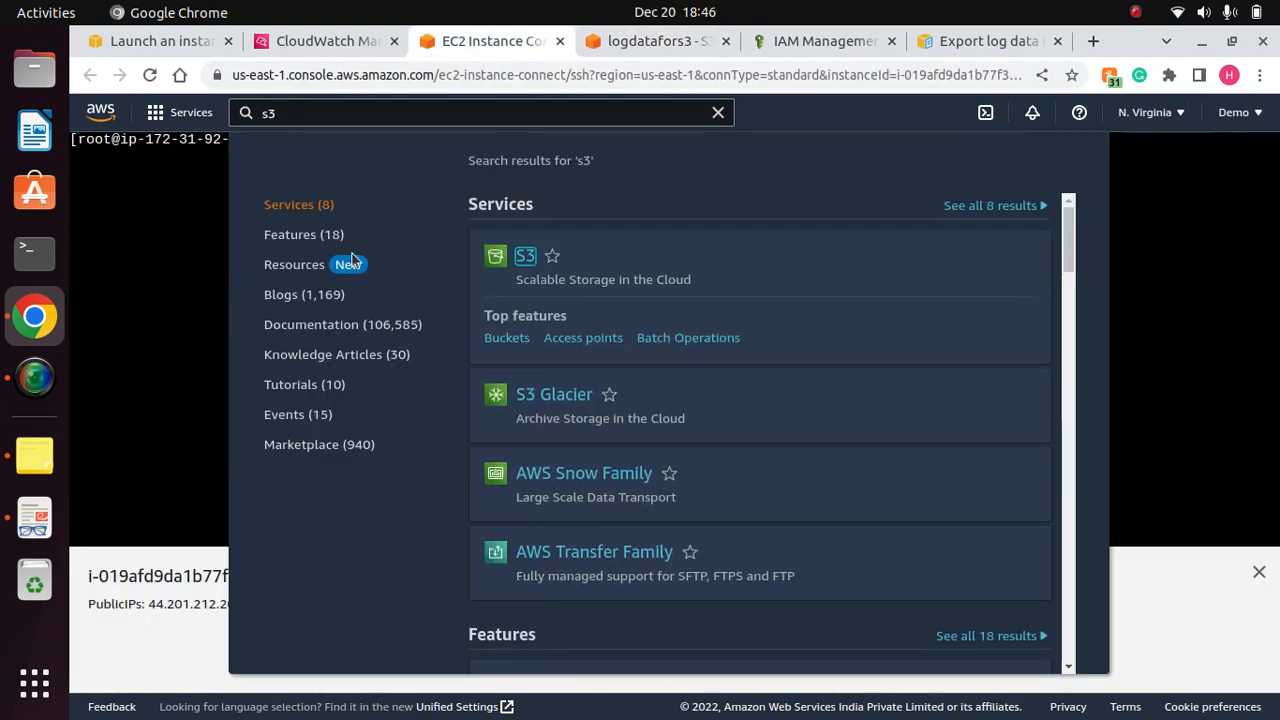
{"action": "left_click", "coordinate": [190, 545]}
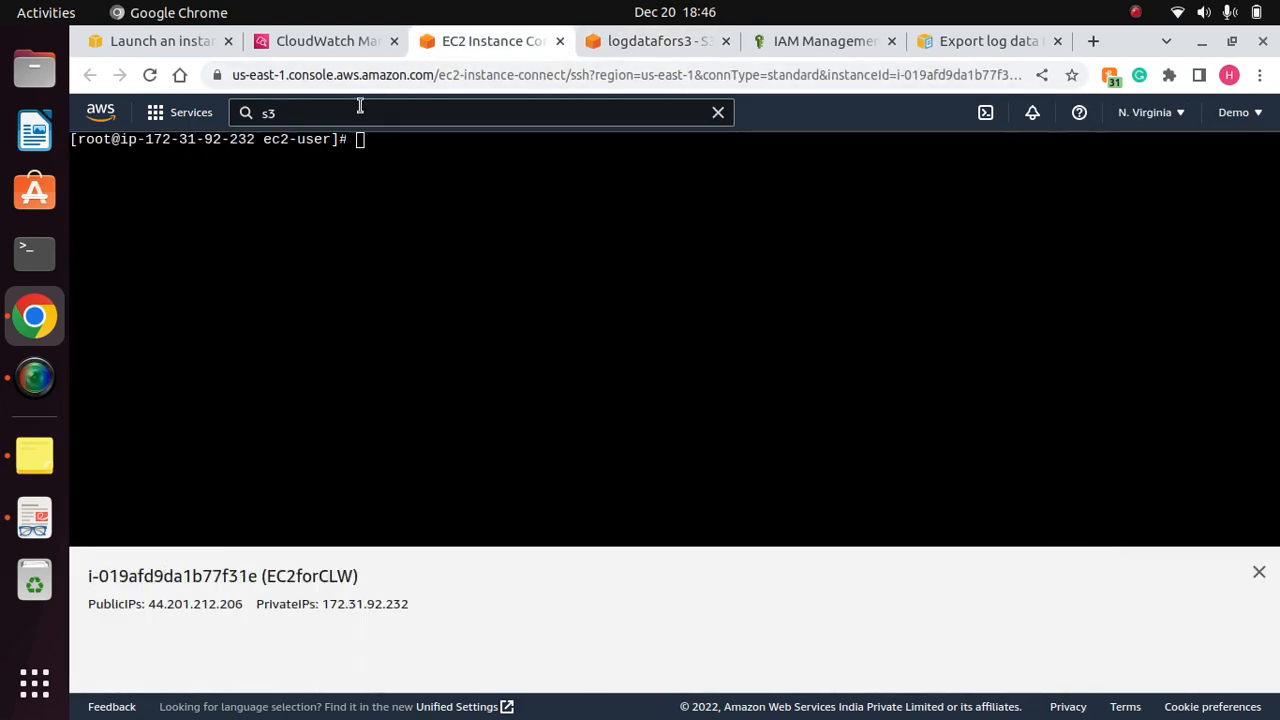
{"action": "left_click", "coordinate": [326, 43]}
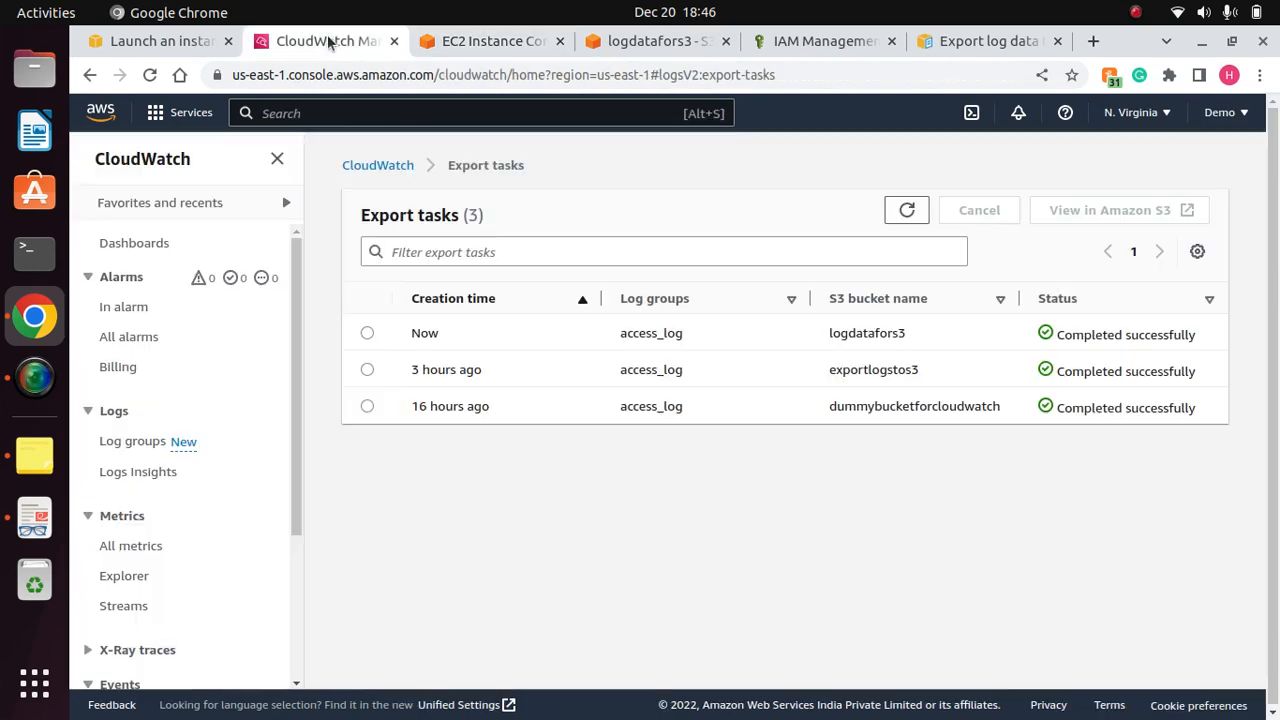
{"action": "left_click", "coordinate": [172, 50]}
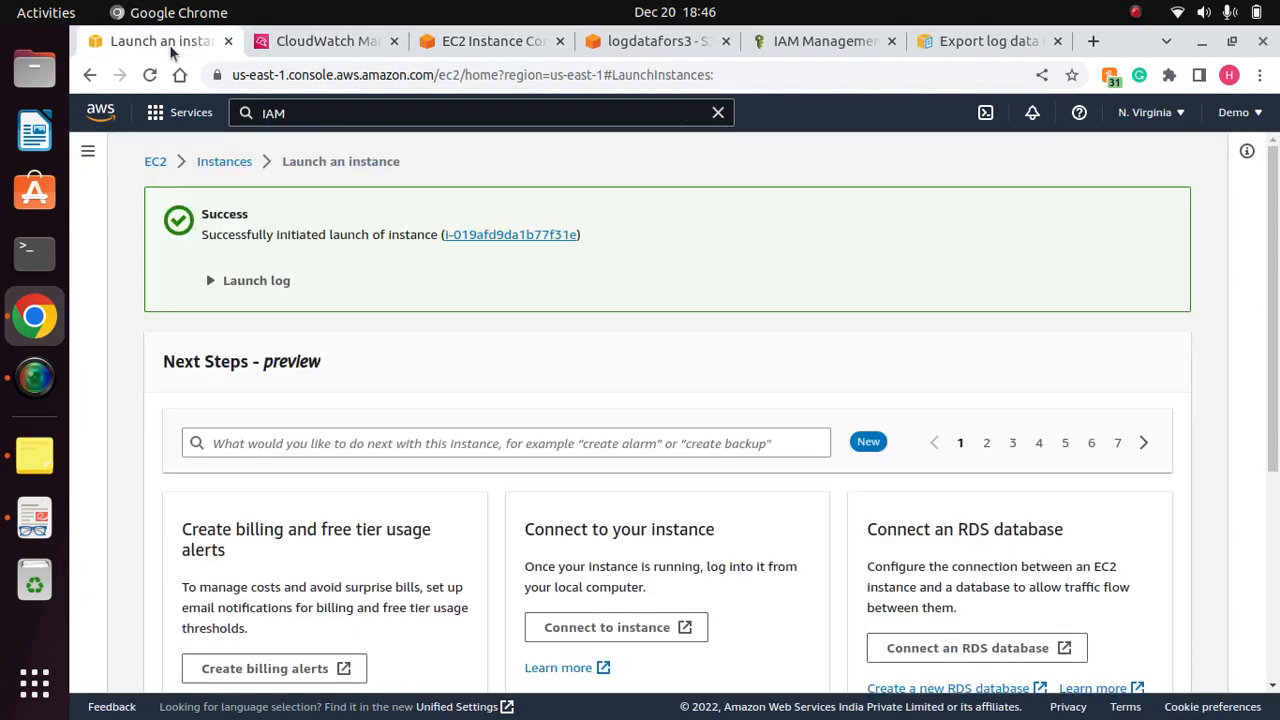
{"action": "left_click", "coordinate": [500, 235]}
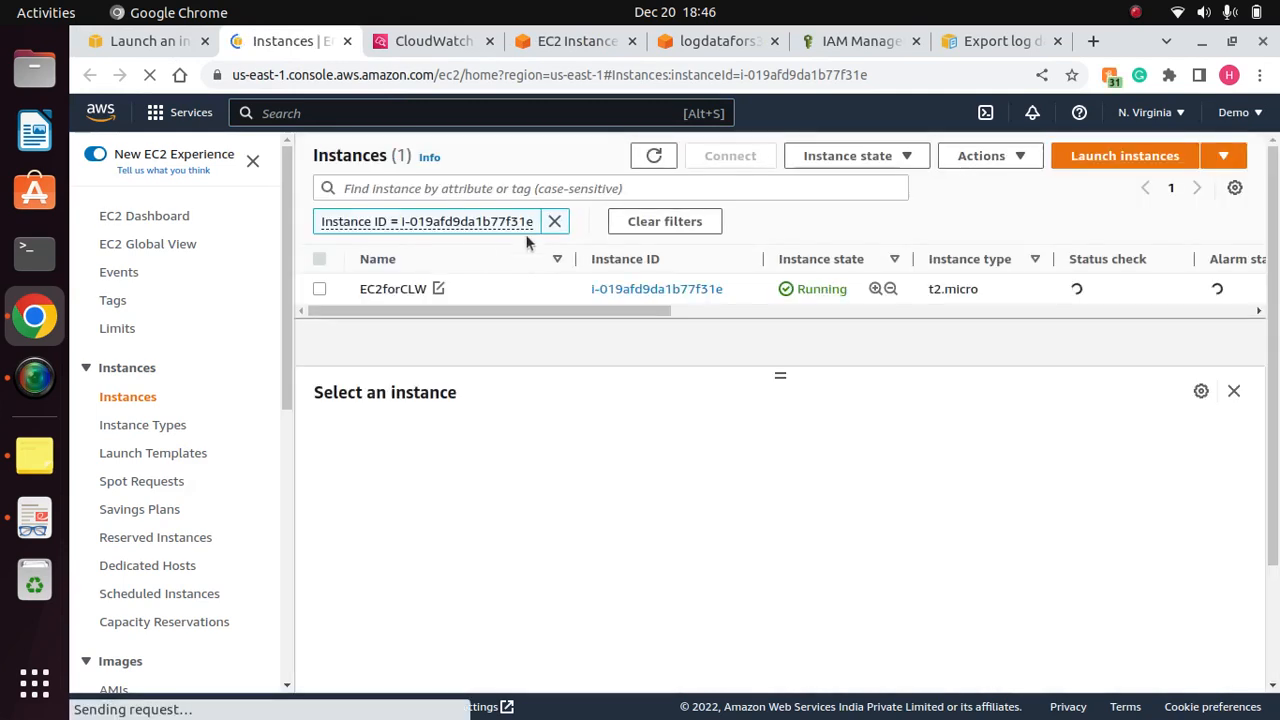
{"action": "left_click", "coordinate": [554, 221]}
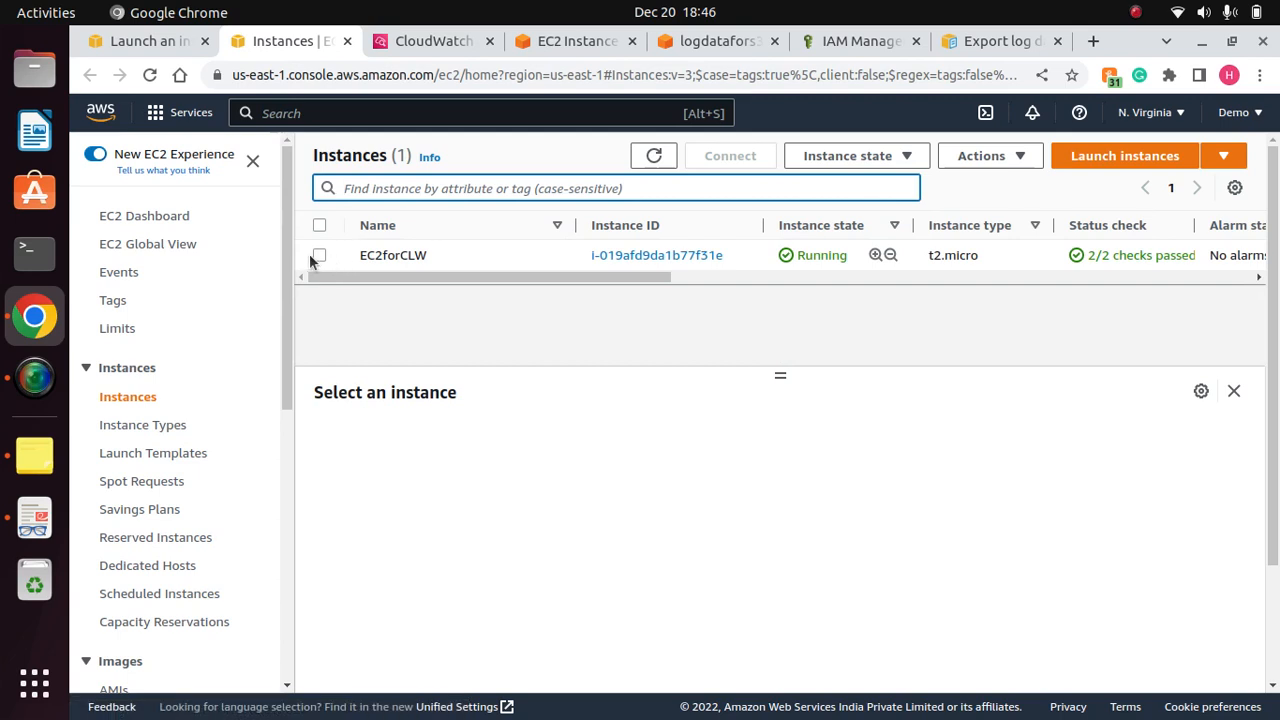
{"action": "left_click", "coordinate": [312, 255]}
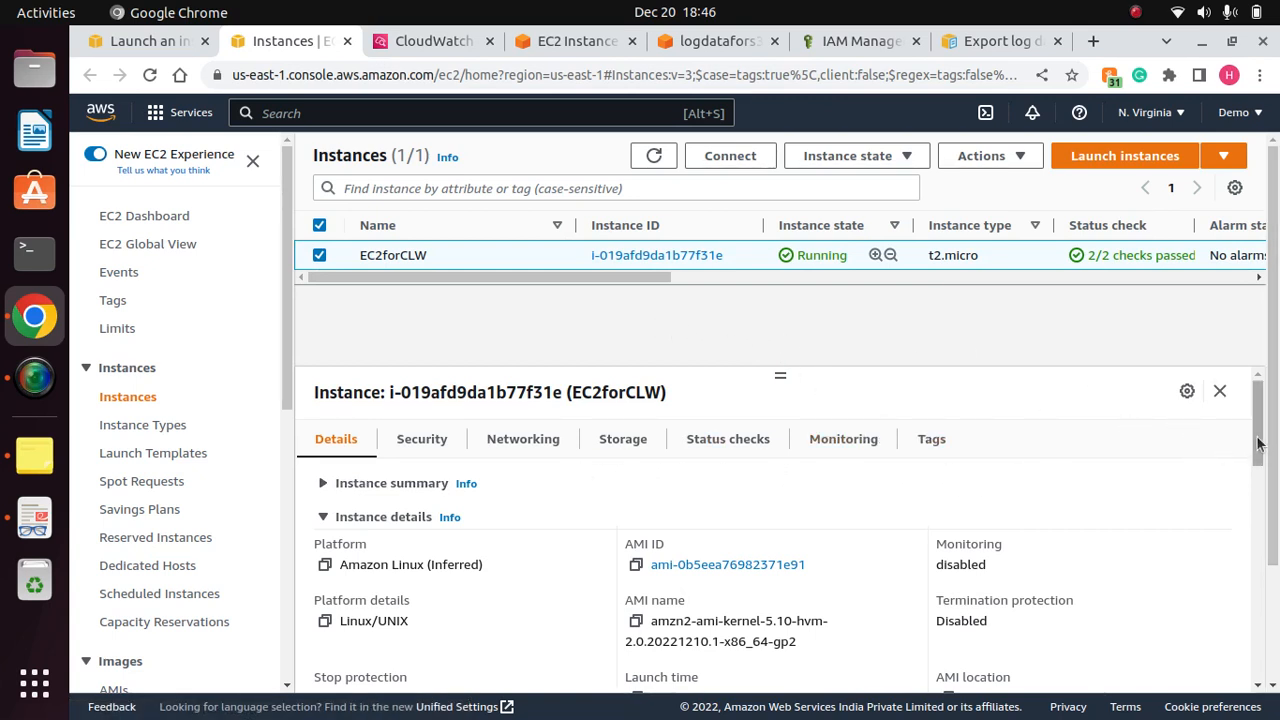
Step: Expand the EC2forCLW instance summary and copy its public IPv4 address
{"action": "left_click_drag", "start_coordinate": [1259, 448], "coordinate": [1252, 414]}
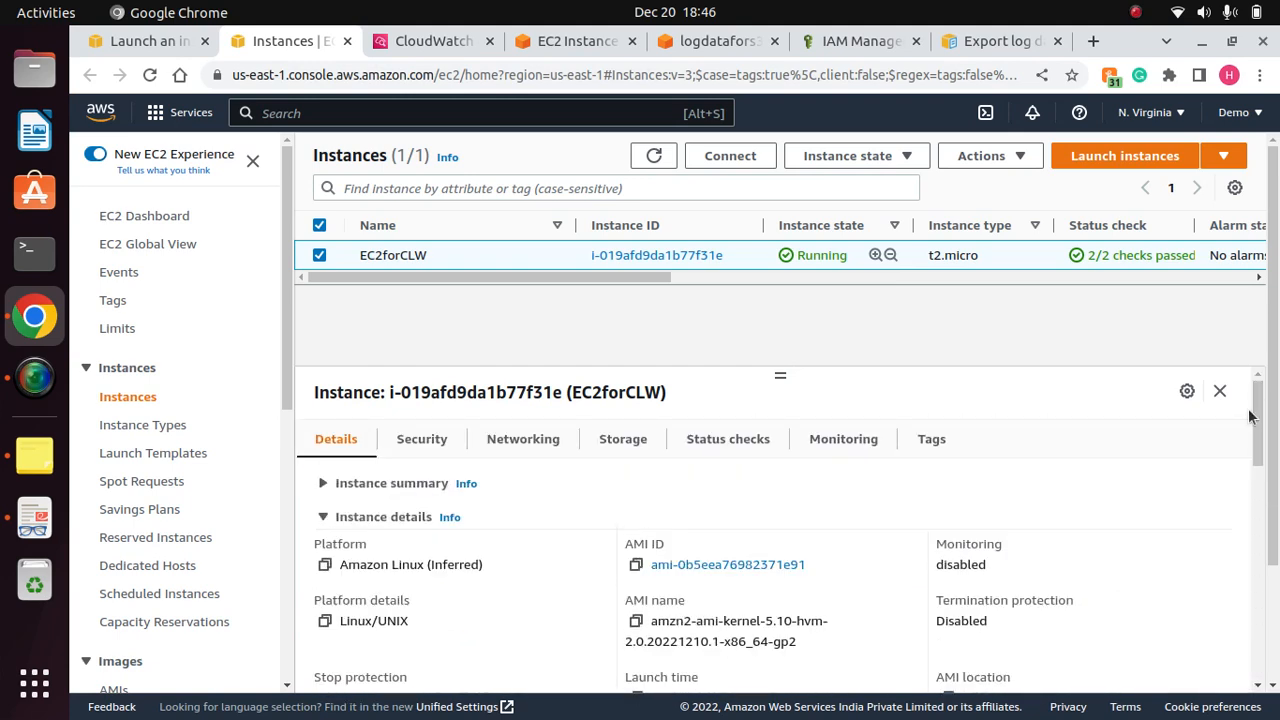
{"action": "left_click", "coordinate": [323, 484]}
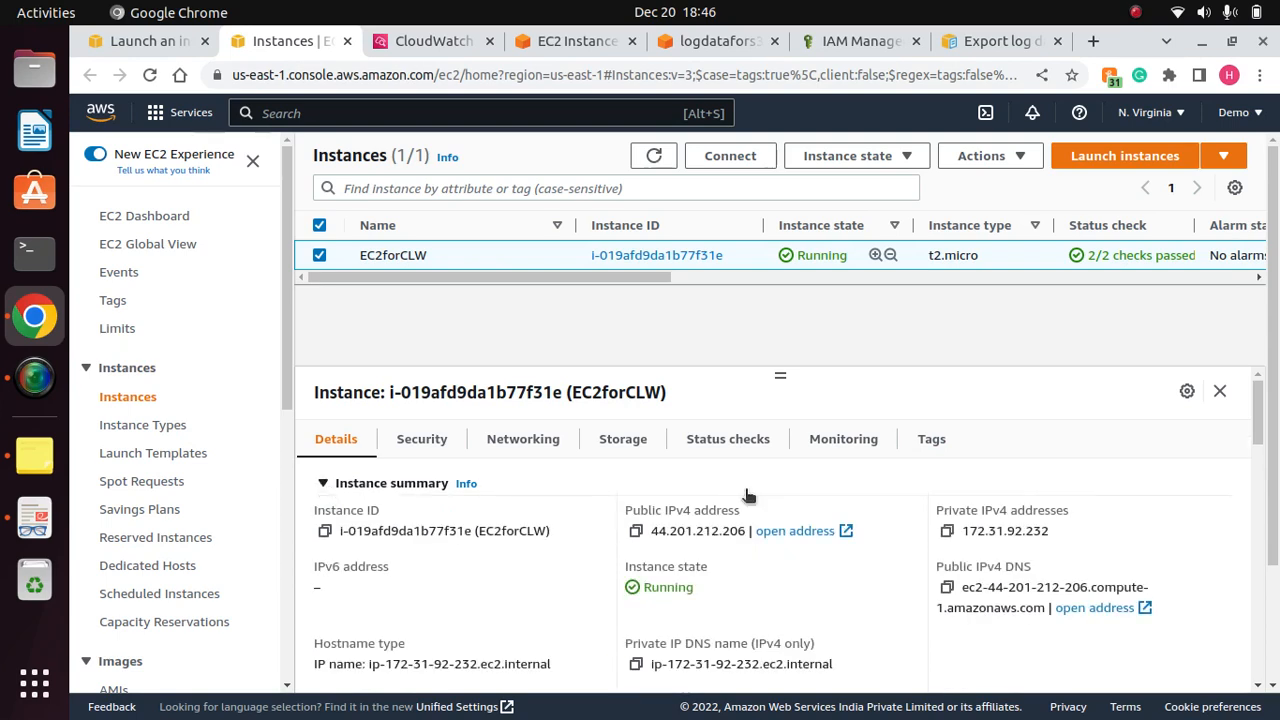
{"action": "scroll", "coordinate": [1259, 427], "scroll_direction": "down", "scroll_amount": 1}
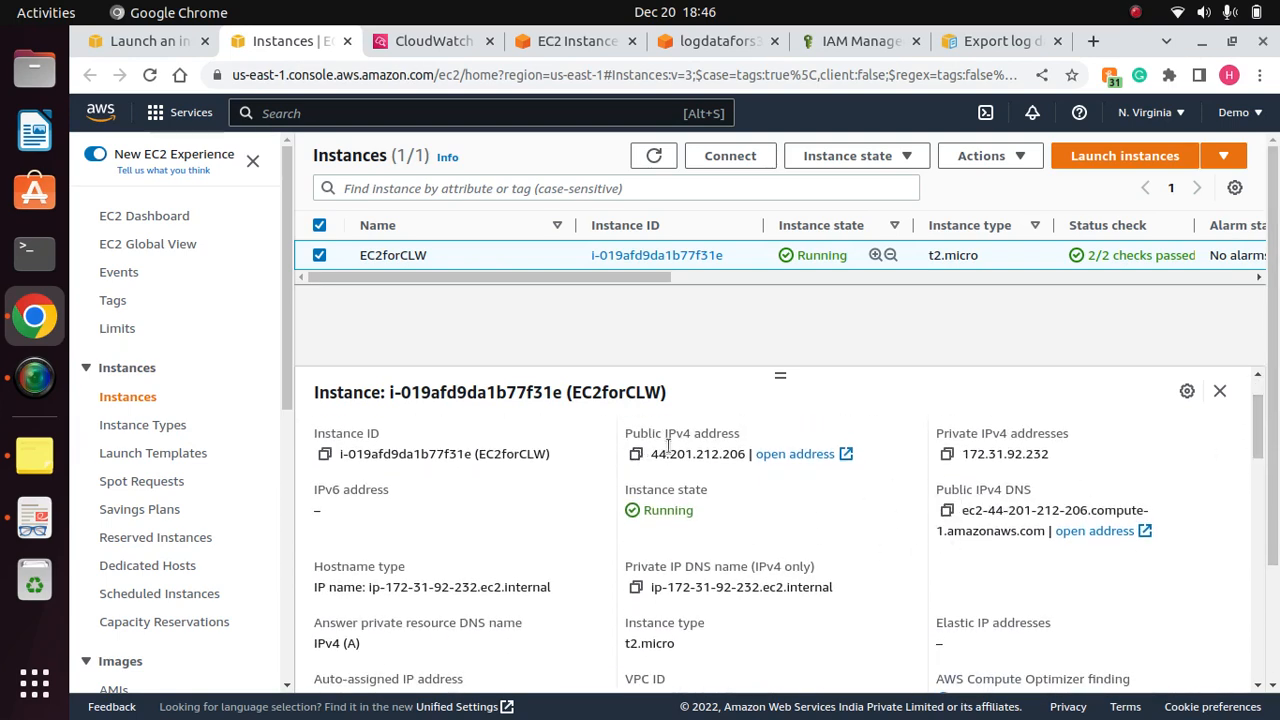
{"action": "left_click", "coordinate": [636, 454]}
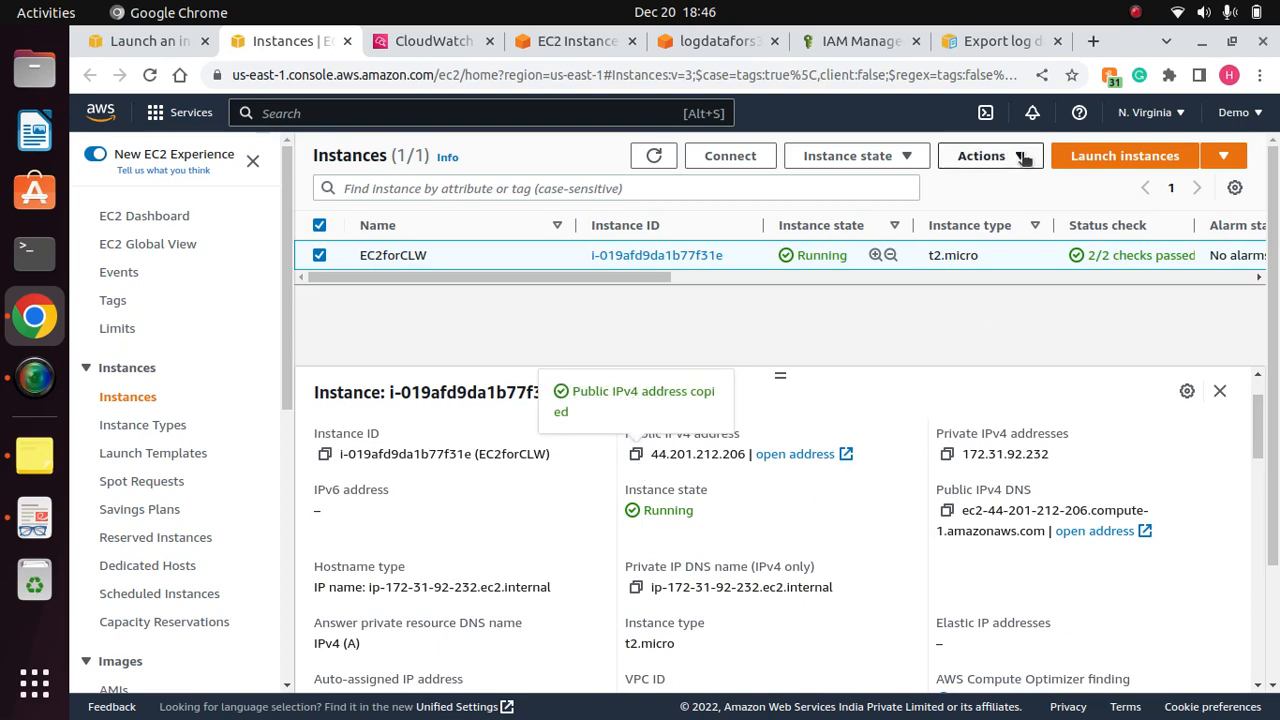
Step: Load the copied public IPv4 address 44.201.212.206 in a new browser tab
{"action": "left_click", "coordinate": [1093, 41]}
{"action": "left_click", "coordinate": [888, 76]}
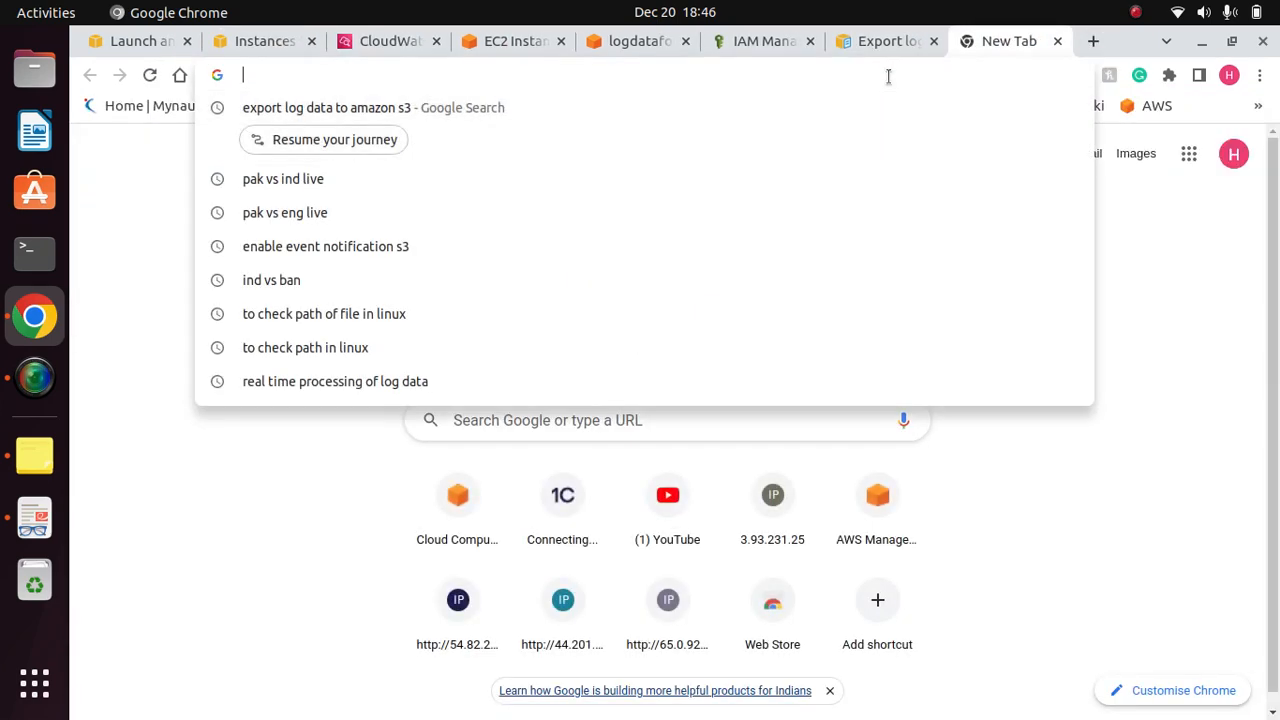
{"action": "key", "text": "ctrl+v"}
{"action": "key", "text": "Return"}
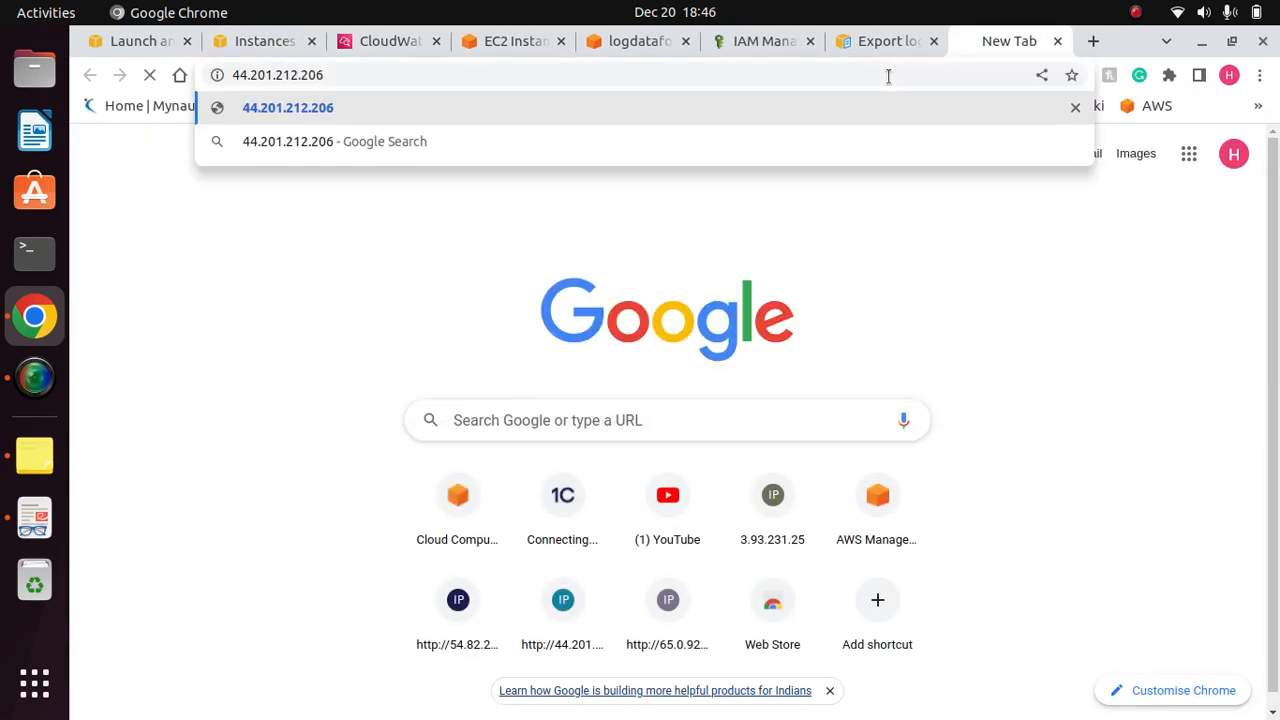
Step: Load the web page served at 44.201.212.206 and reload it to generate further requests
{"action": "left_click", "coordinate": [424, 73]}
{"action": "left_click", "coordinate": [424, 73]}
{"action": "type", "text": "/"}
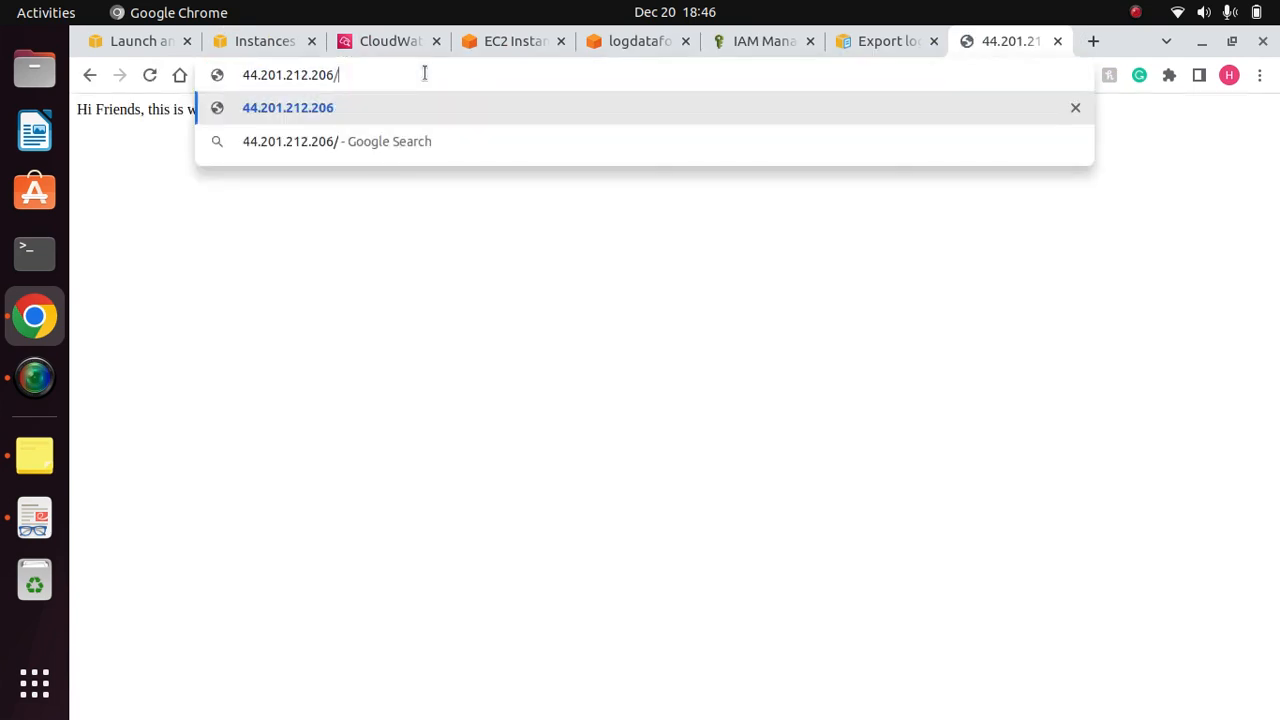
{"action": "key", "text": "BackSpace"}
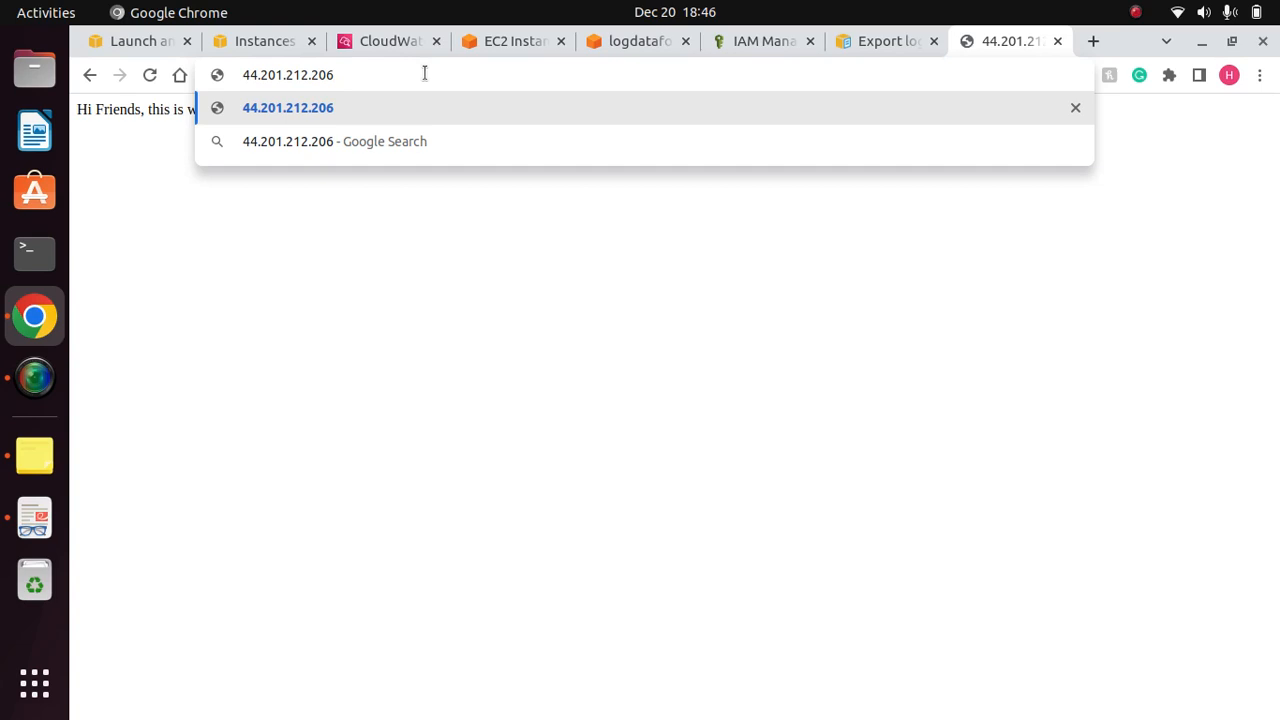
{"action": "left_click", "coordinate": [150, 75]}
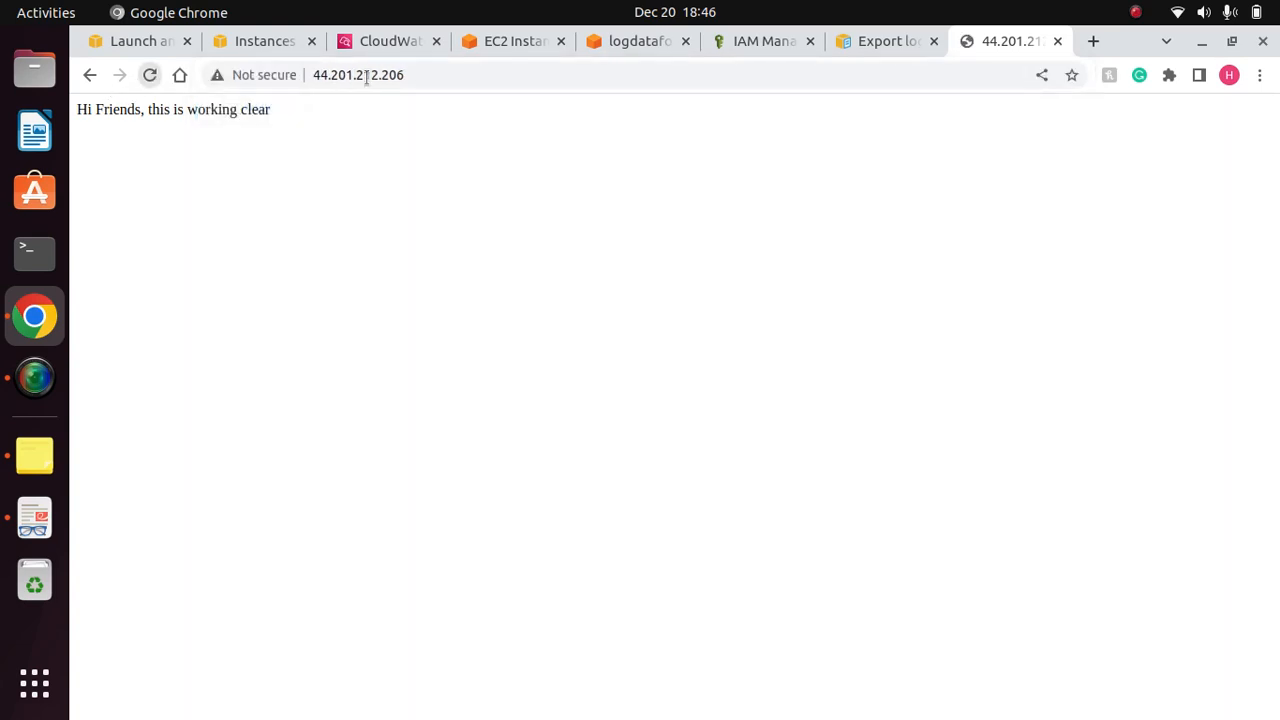
{"action": "left_click", "coordinate": [419, 80]}
{"action": "key", "text": "Return"}
Step: Check the greeting text served on the page by highlighting it, and refresh the page once more
{"action": "left_click_drag", "start_coordinate": [298, 112], "coordinate": [73, 110]}
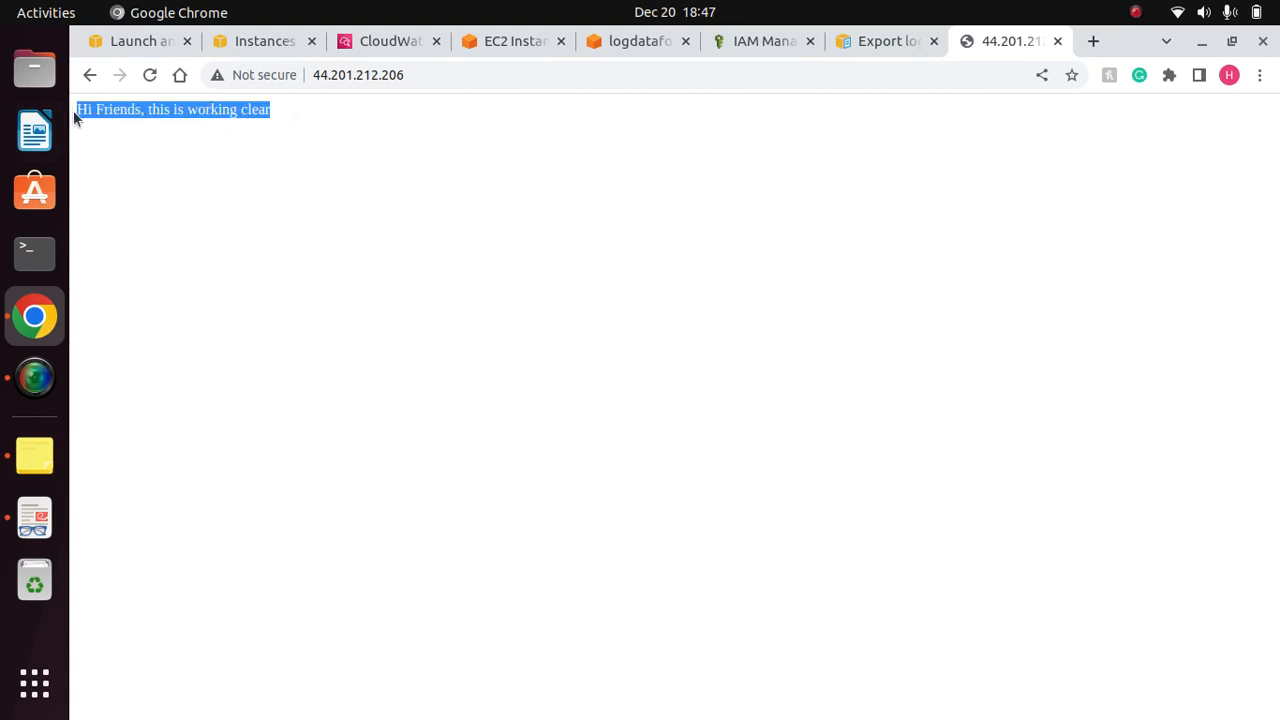
{"action": "left_click", "coordinate": [306, 172]}
{"action": "left_click_drag", "start_coordinate": [285, 112], "coordinate": [106, 111]}
{"action": "left_click", "coordinate": [362, 132]}
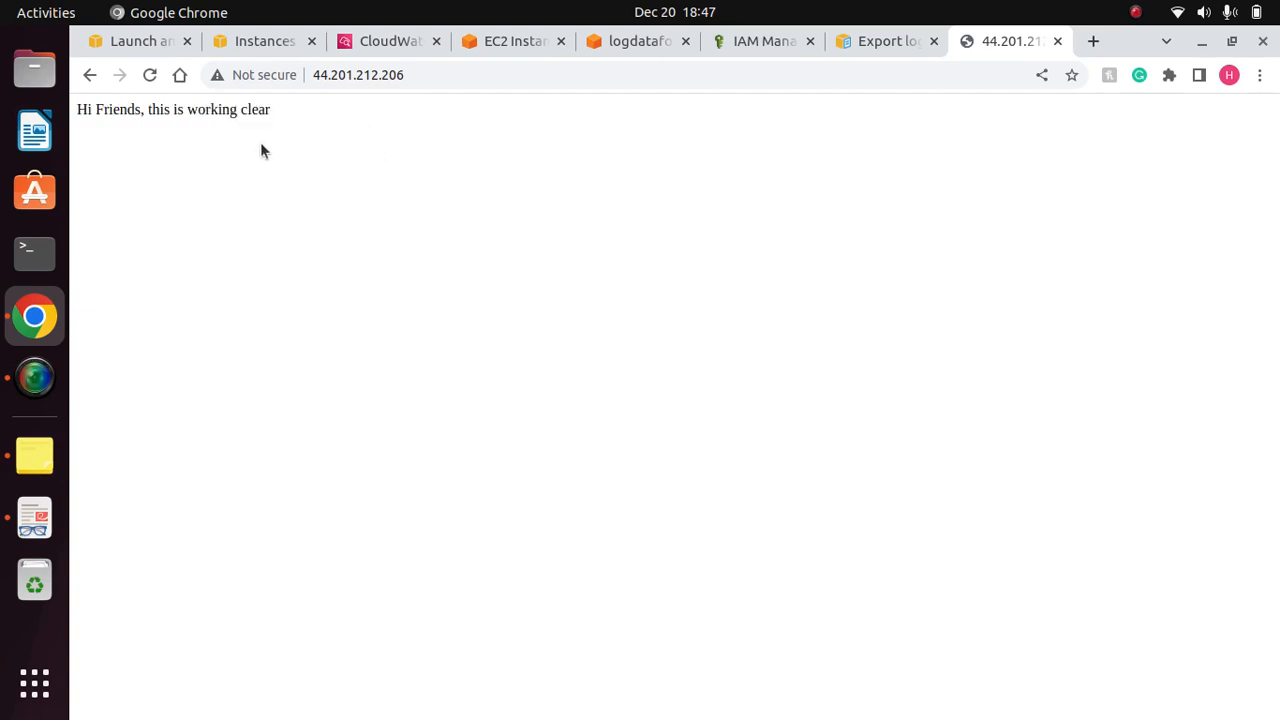
{"action": "left_click_drag", "start_coordinate": [286, 118], "coordinate": [106, 120]}
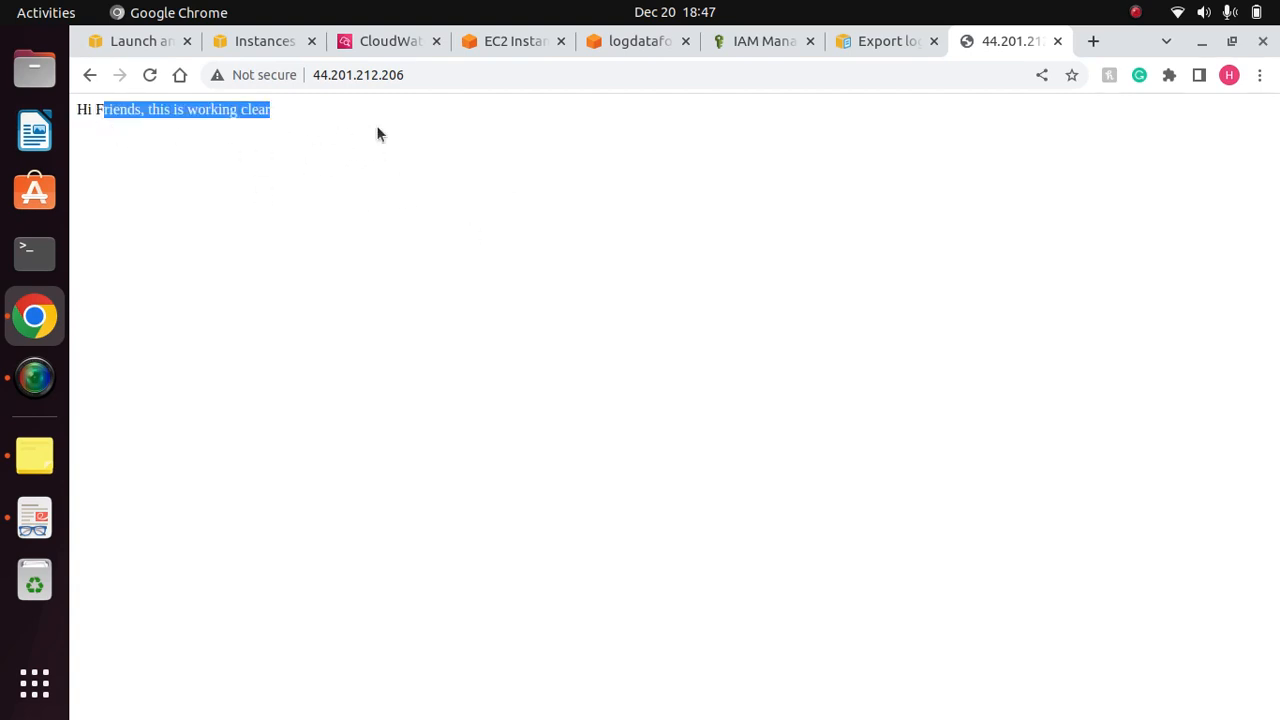
{"action": "left_click", "coordinate": [341, 127]}
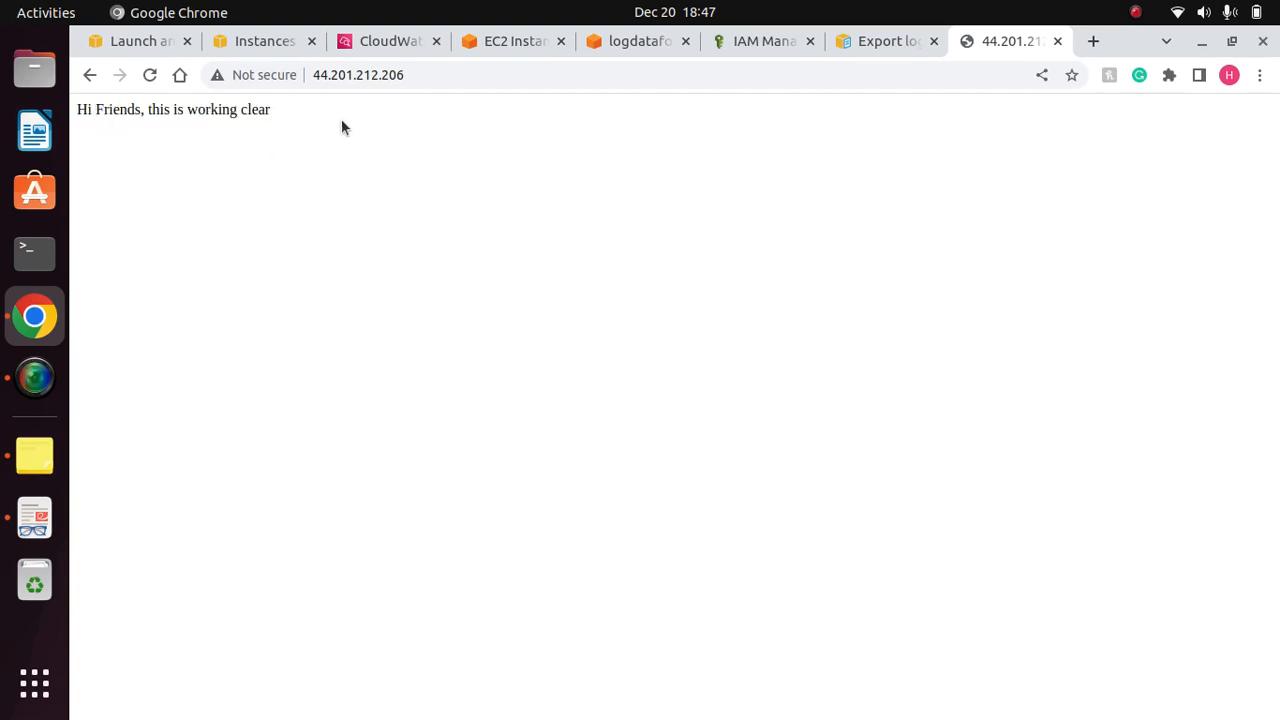
{"action": "left_click", "coordinate": [149, 78]}
Step: Refresh the logdatafors3 bucket's object list and open the aws-logs-write-test object inside the random-string/ folder
{"action": "left_click", "coordinate": [640, 41]}
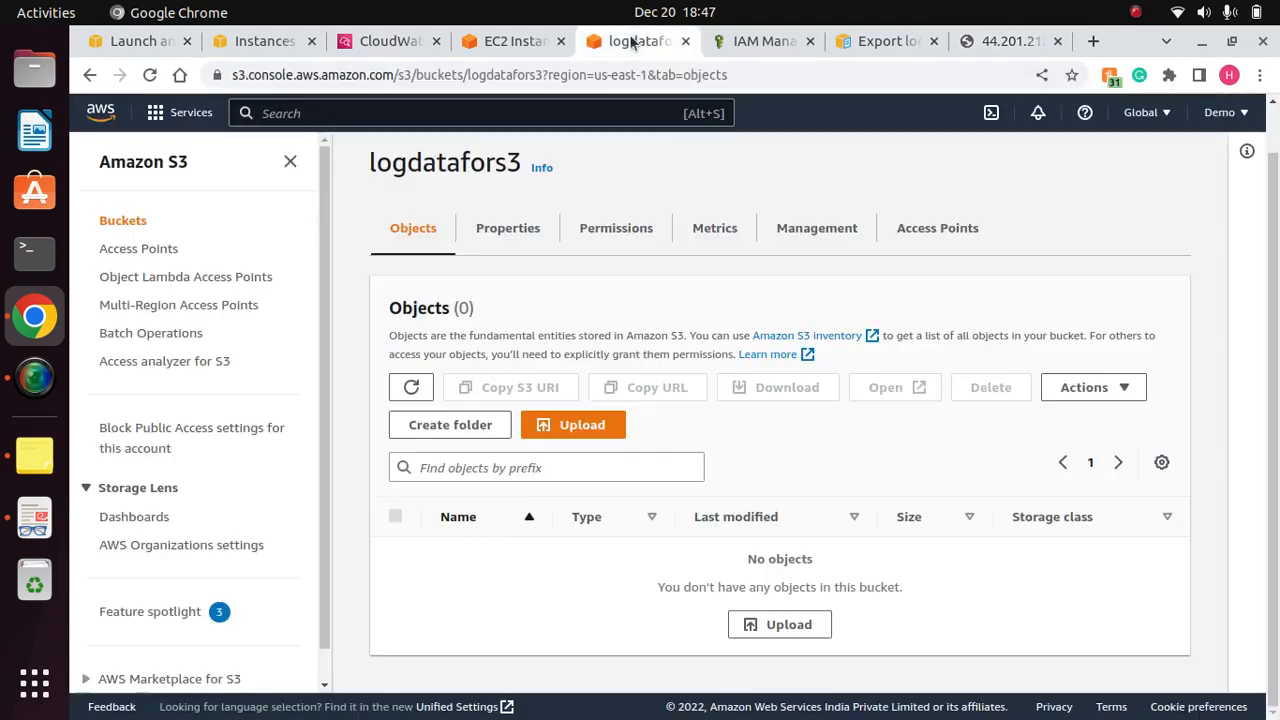
{"action": "left_click", "coordinate": [411, 388]}
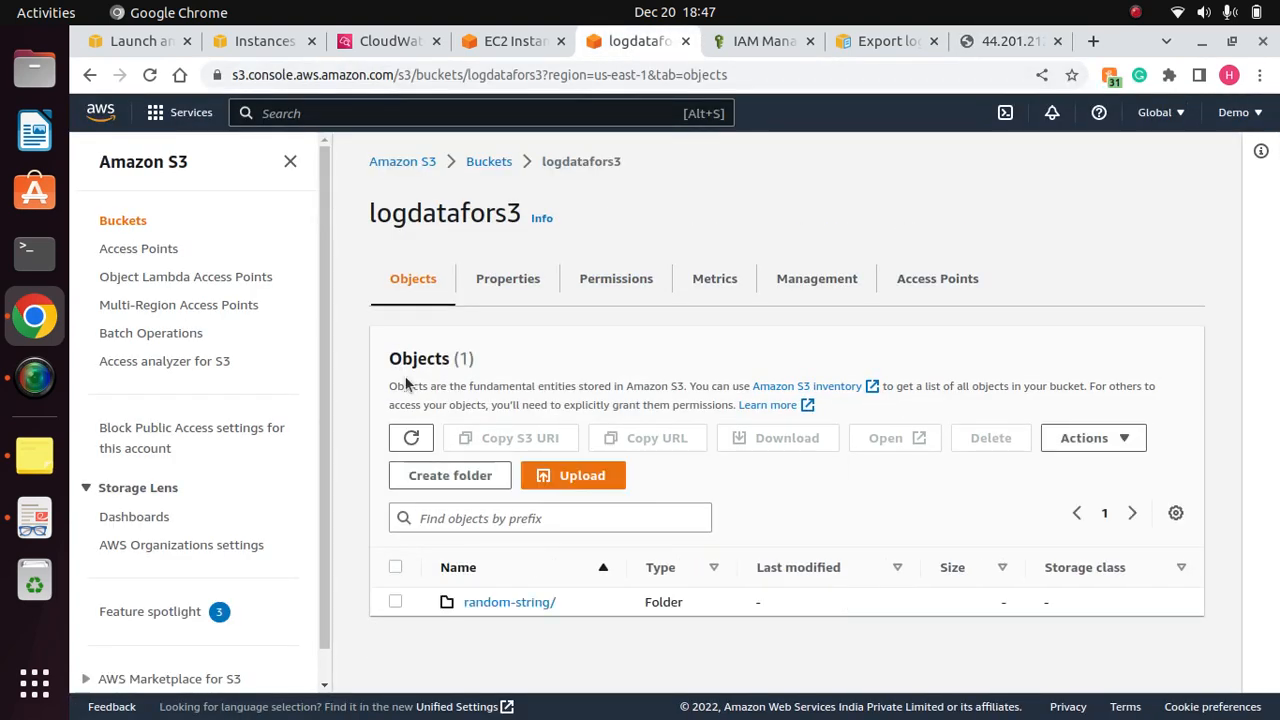
{"action": "left_click", "coordinate": [519, 602]}
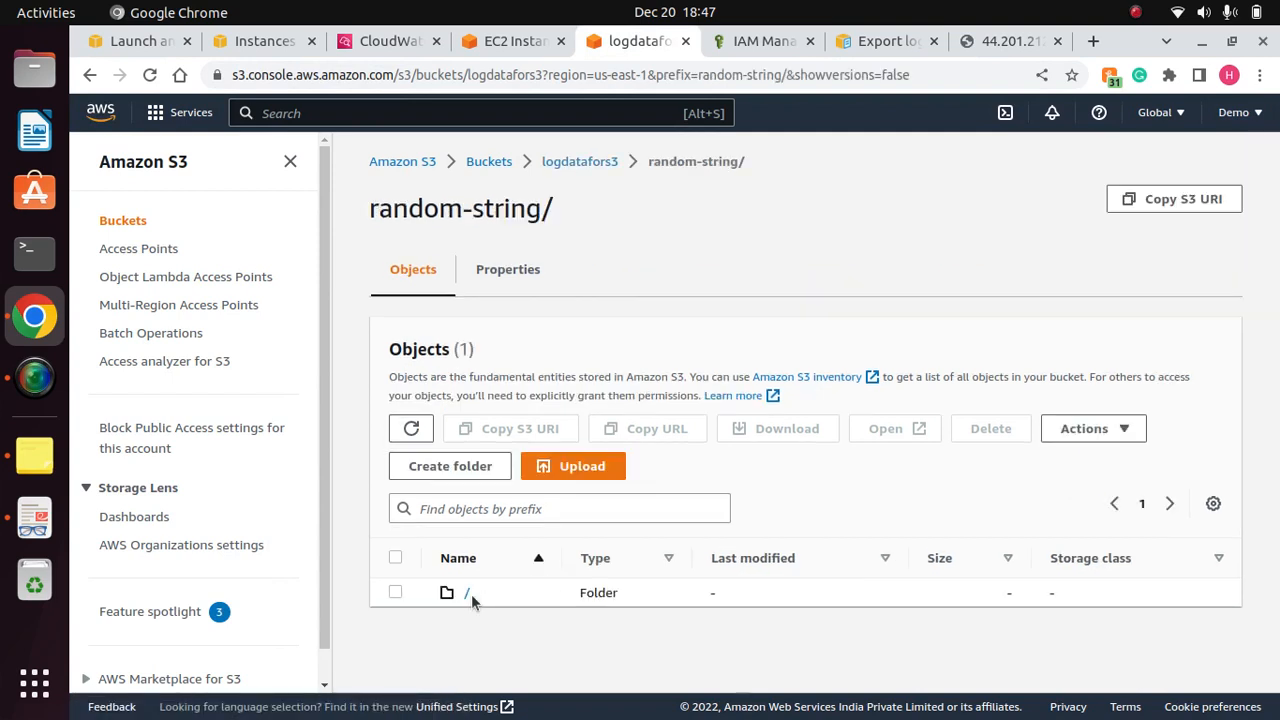
{"action": "left_click", "coordinate": [468, 594]}
{"action": "left_click", "coordinate": [548, 594]}
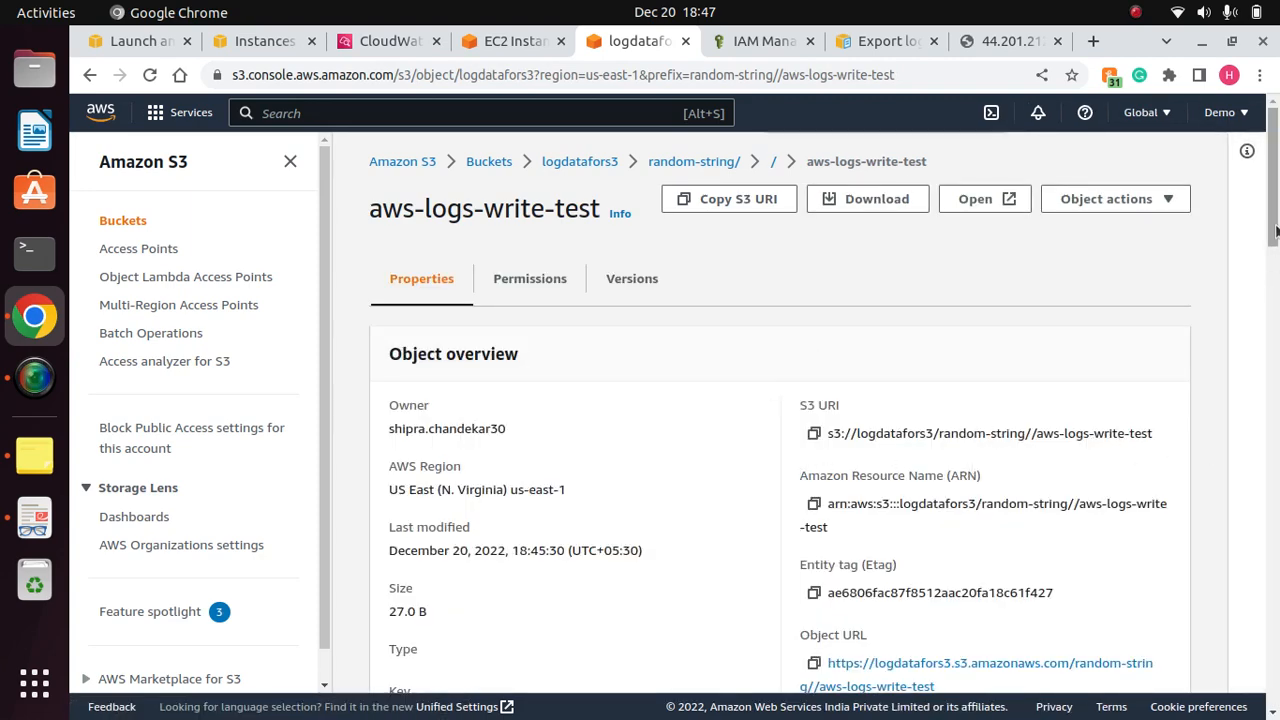
Step: Download the aws-logs-write-test object, read the downloaded file in the text editor and close it
{"action": "scroll", "coordinate": [1272, 300], "scroll_direction": "down", "scroll_amount": 4}
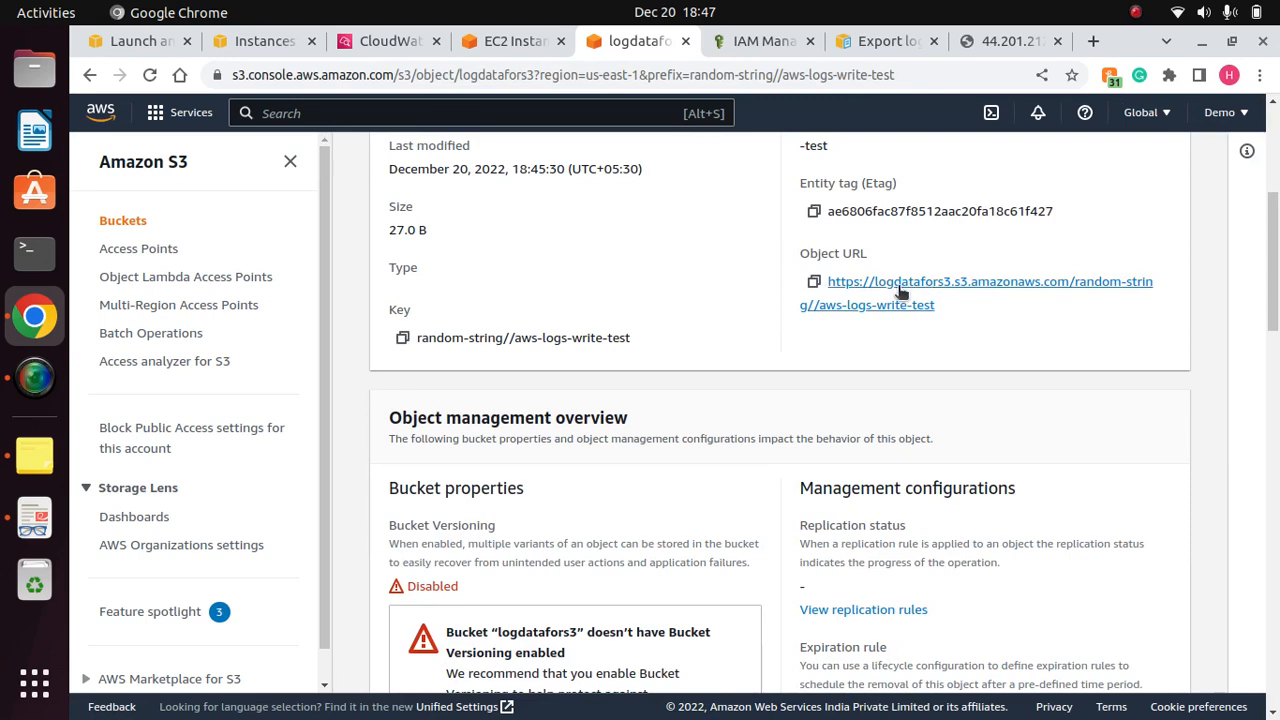
{"action": "scroll", "coordinate": [900, 290], "scroll_direction": "up", "scroll_amount": 4}
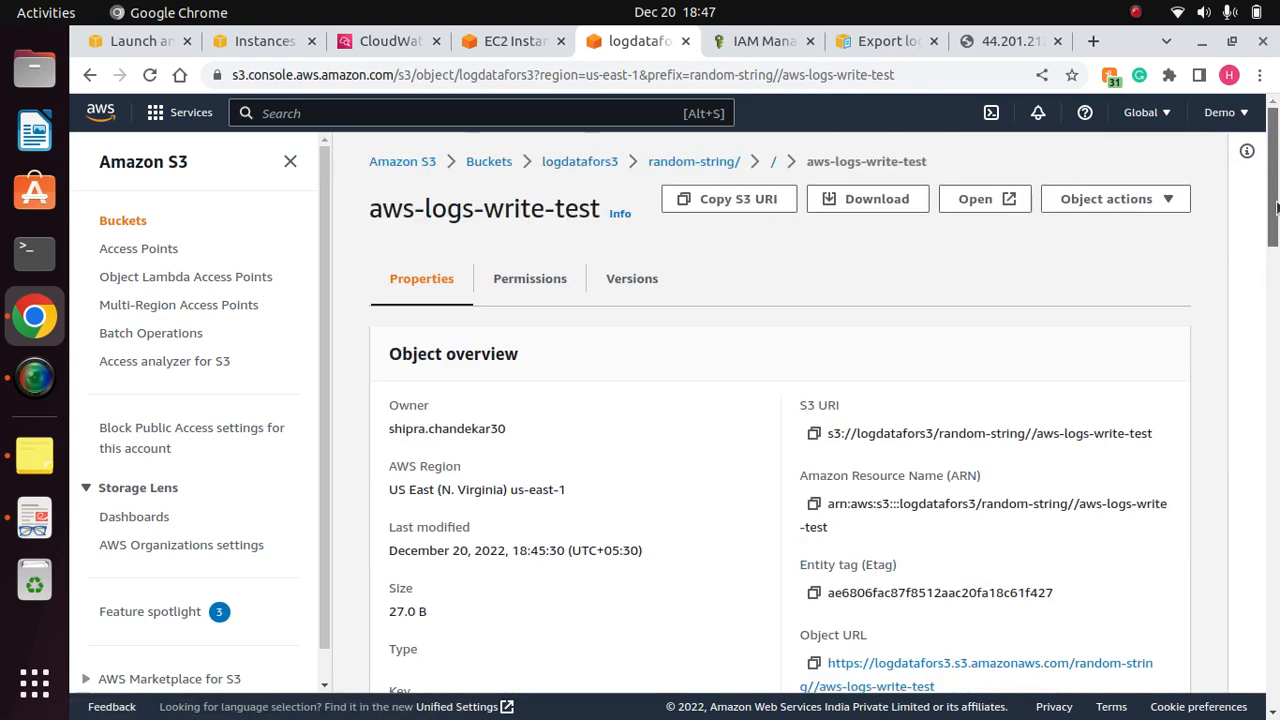
{"action": "left_click", "coordinate": [877, 200]}
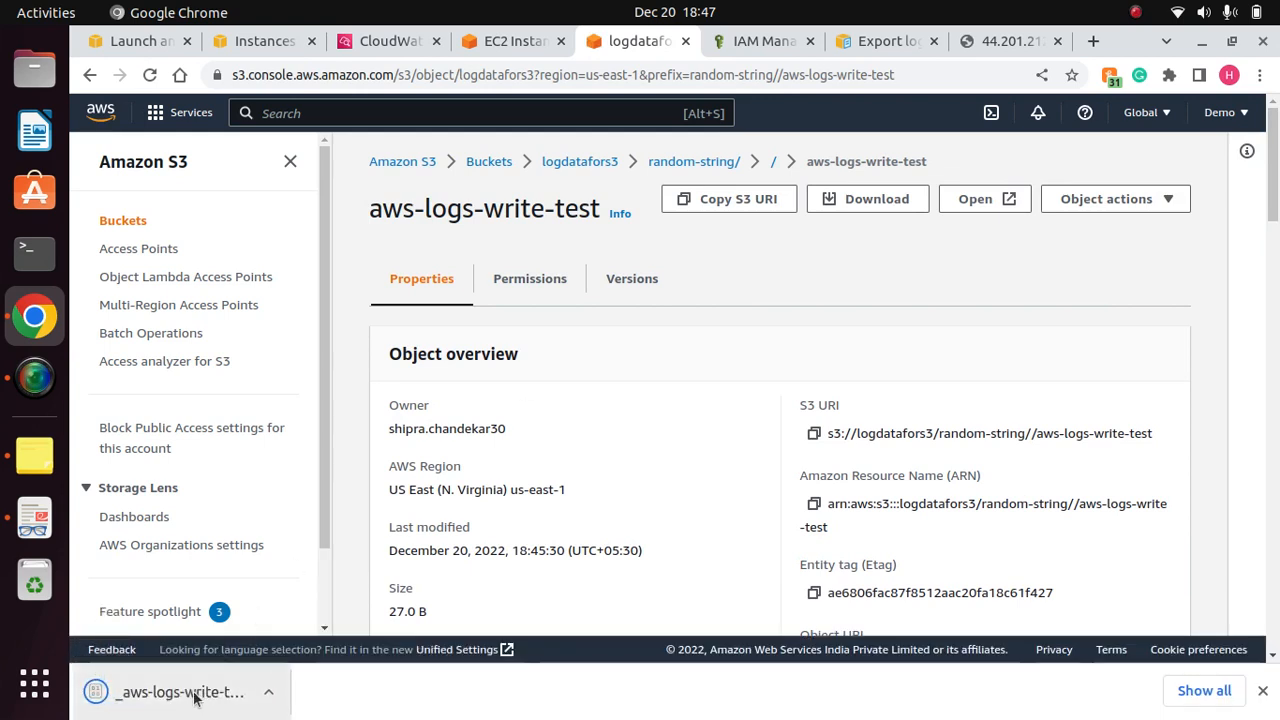
{"action": "left_click", "coordinate": [191, 692]}
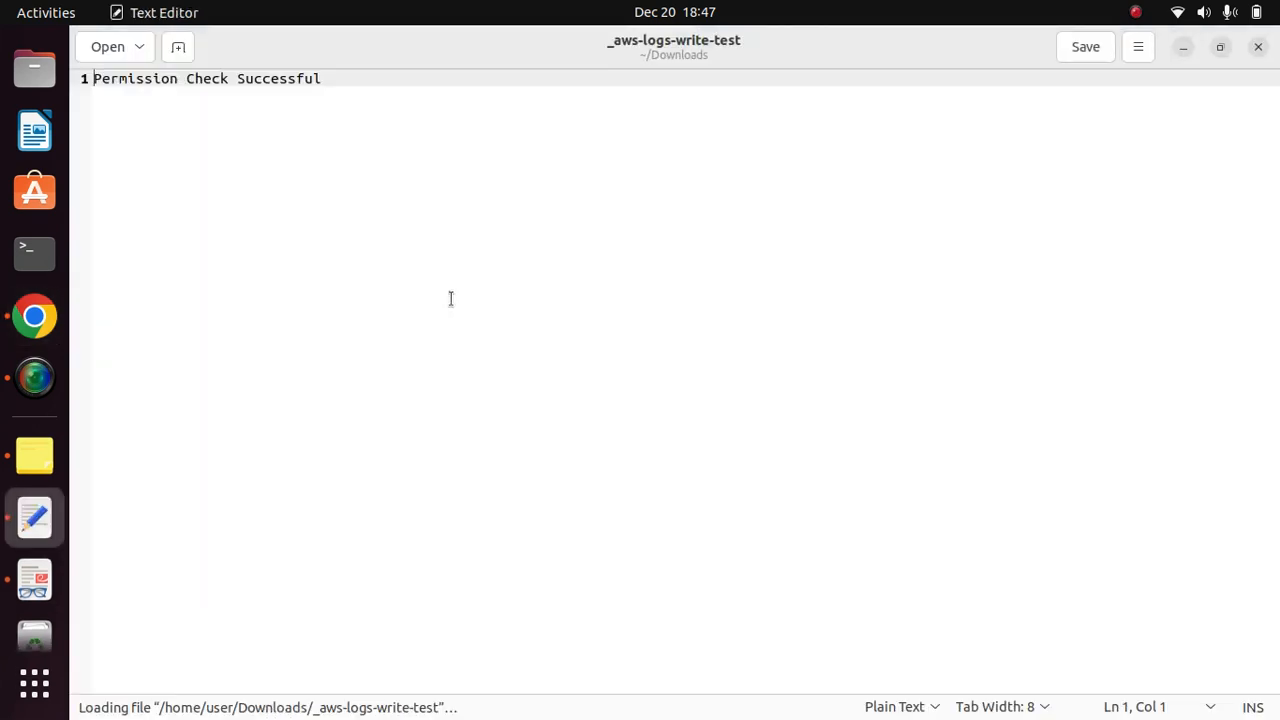
{"action": "left_click", "coordinate": [344, 84]}
{"action": "left_click_drag", "start_coordinate": [344, 84], "coordinate": [94, 84]}
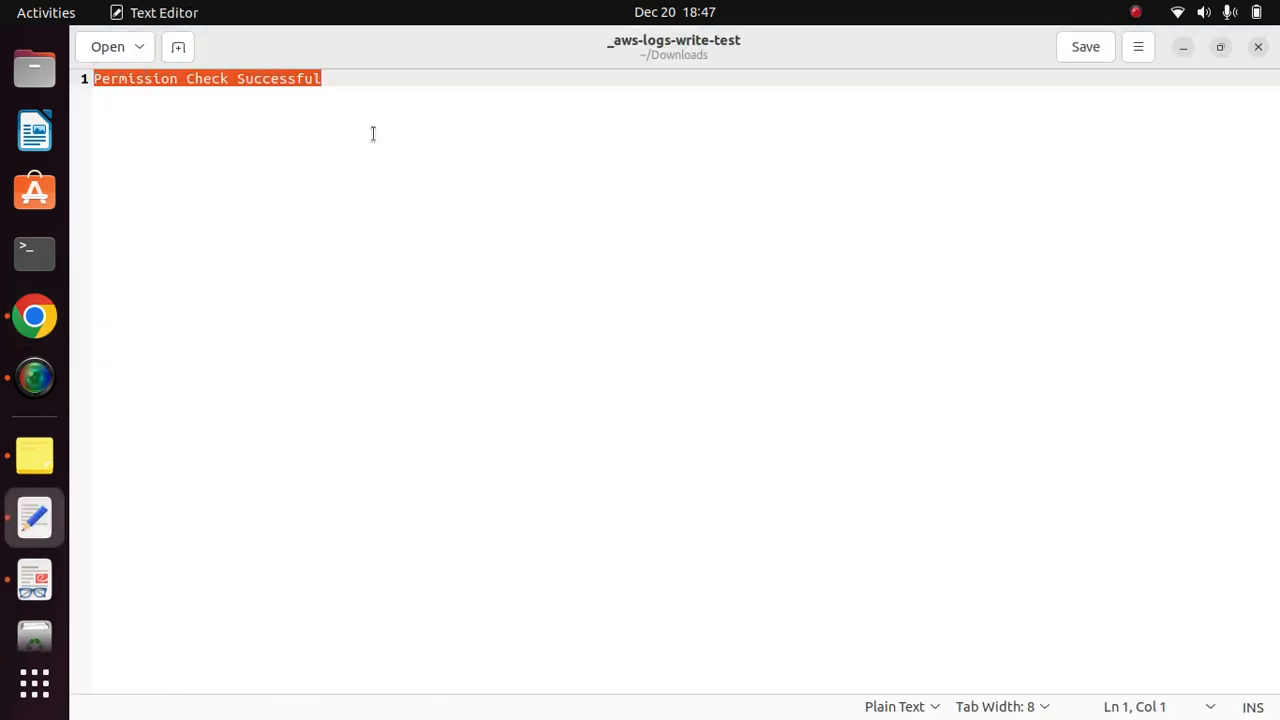
{"action": "left_click", "coordinate": [371, 134]}
{"action": "left_click", "coordinate": [1258, 47]}
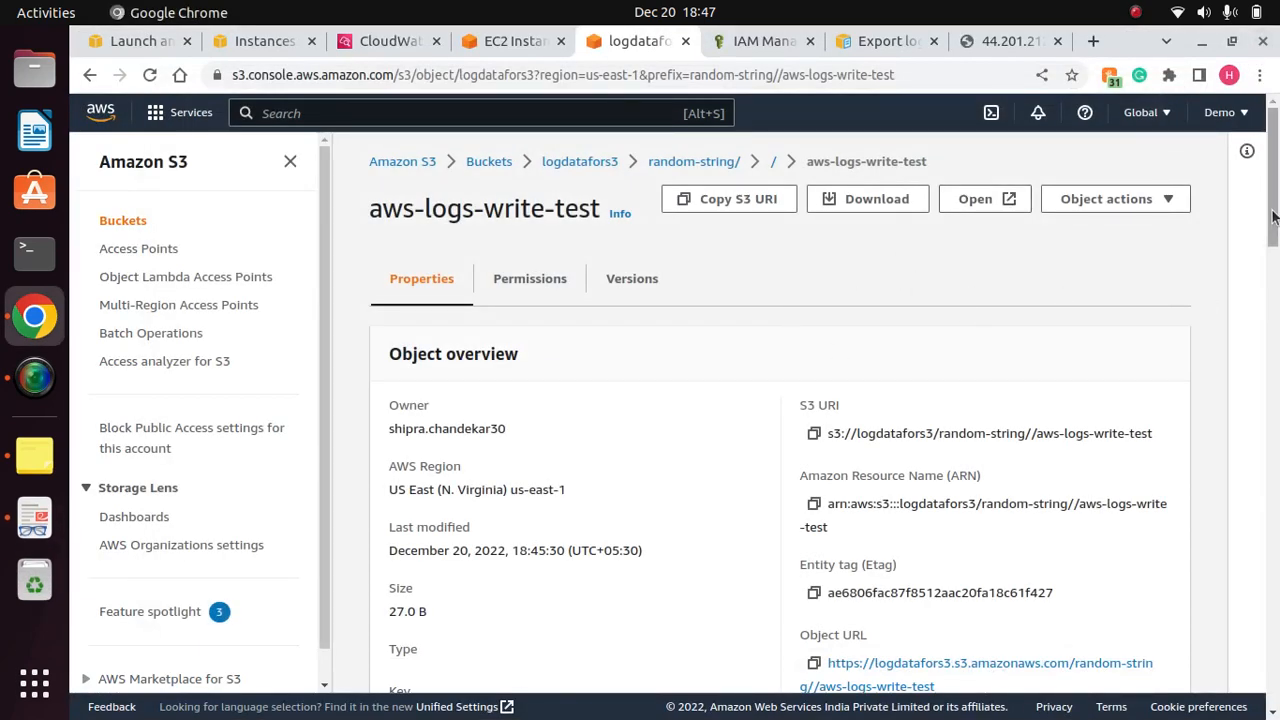
Step: Review the object's remaining properties through to Object Lock and return to the Amazon S3 home page
{"action": "left_click_drag", "start_coordinate": [1274, 214], "coordinate": [1250, 643]}
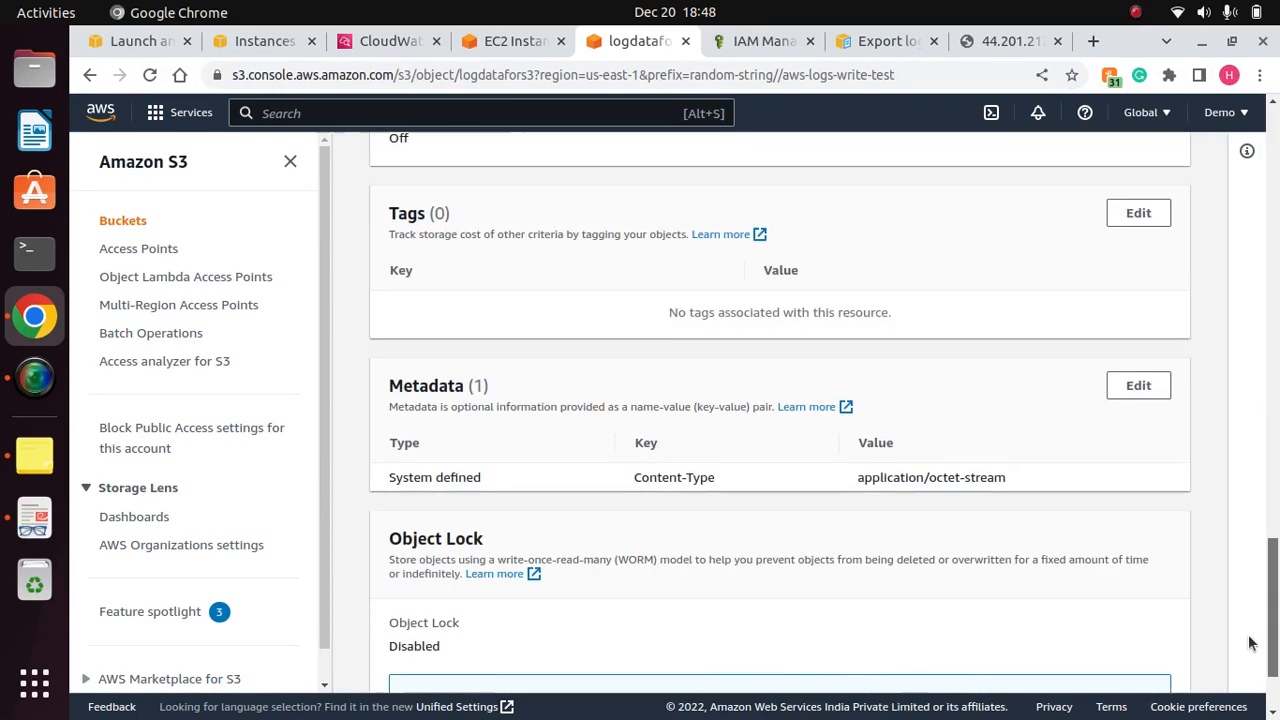
{"action": "scroll", "coordinate": [1250, 643], "scroll_direction": "up", "scroll_amount": 15}
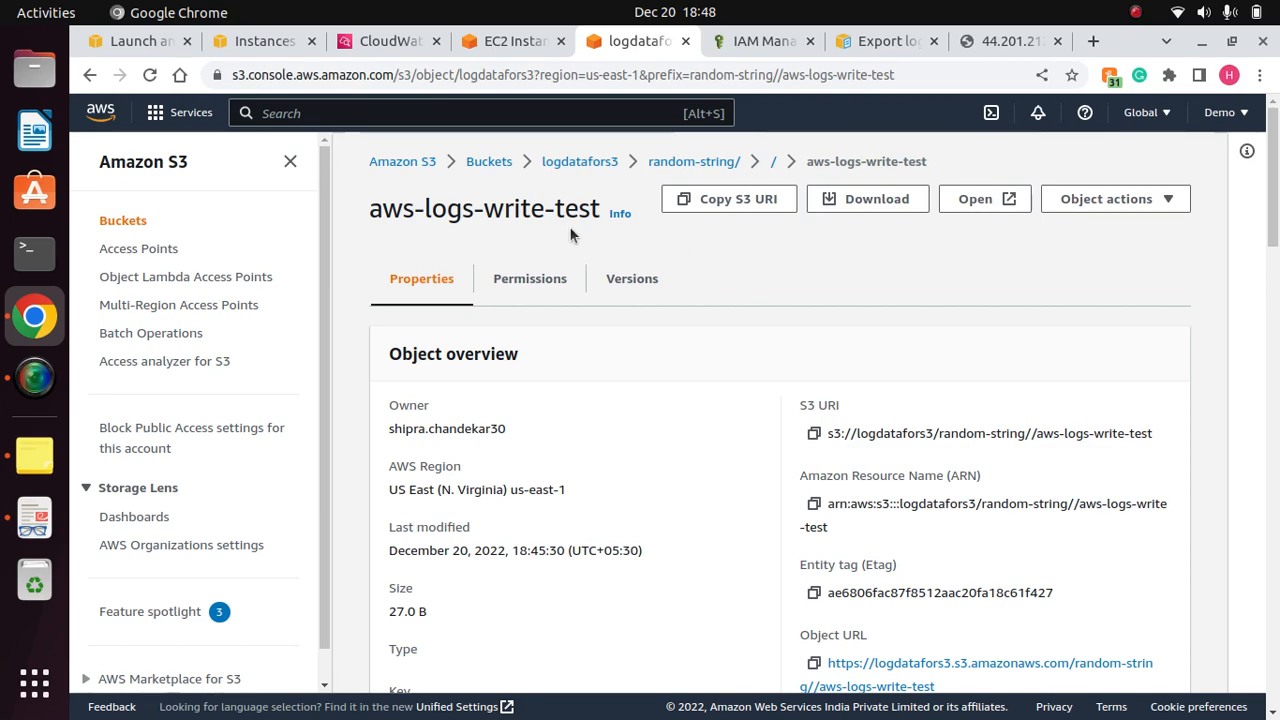
{"action": "left_click", "coordinate": [400, 166]}
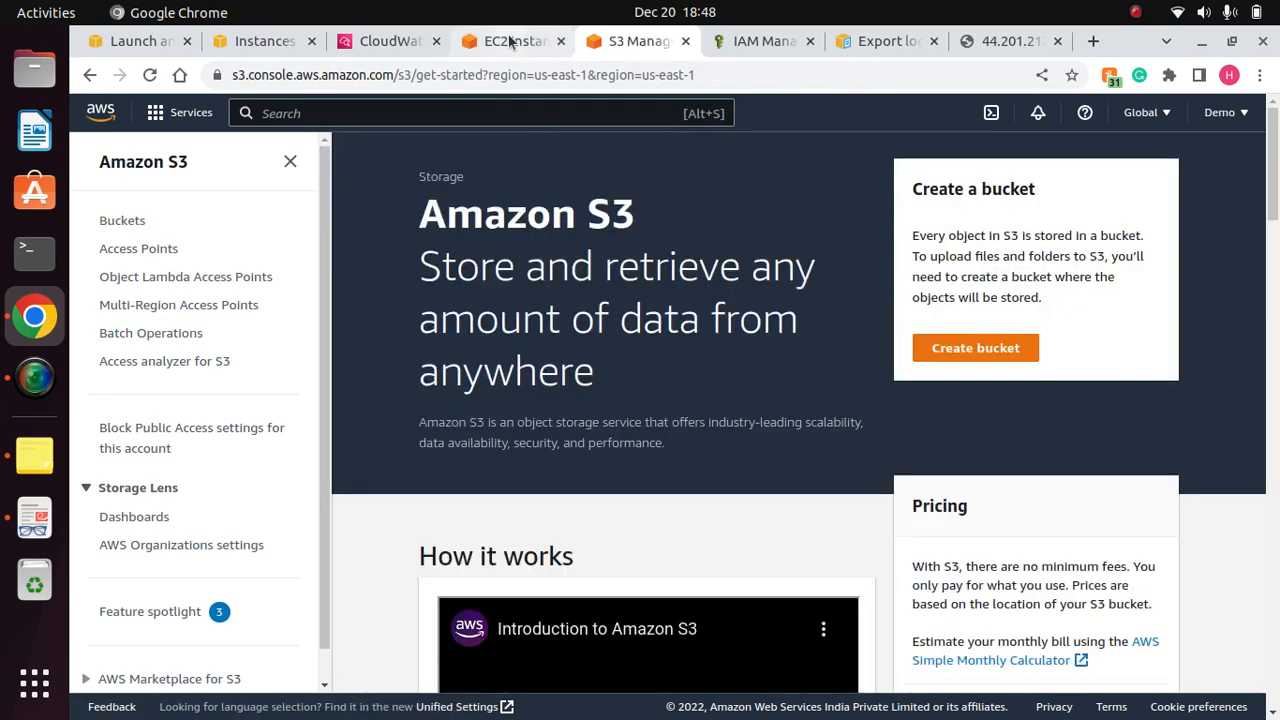
Step: In the CloudWatch console, open the Amazon S3 data export form for the access_log log group
{"action": "left_click", "coordinate": [511, 43]}
{"action": "left_click", "coordinate": [430, 48]}
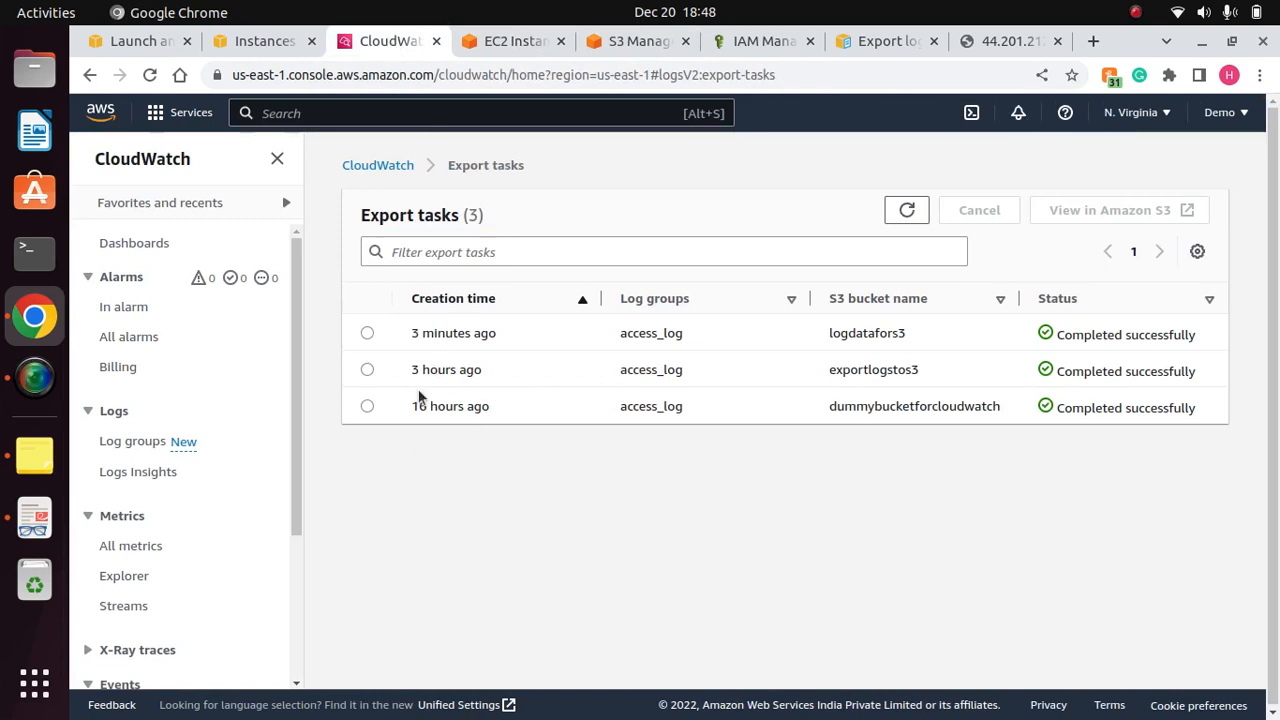
{"action": "left_click", "coordinate": [126, 442]}
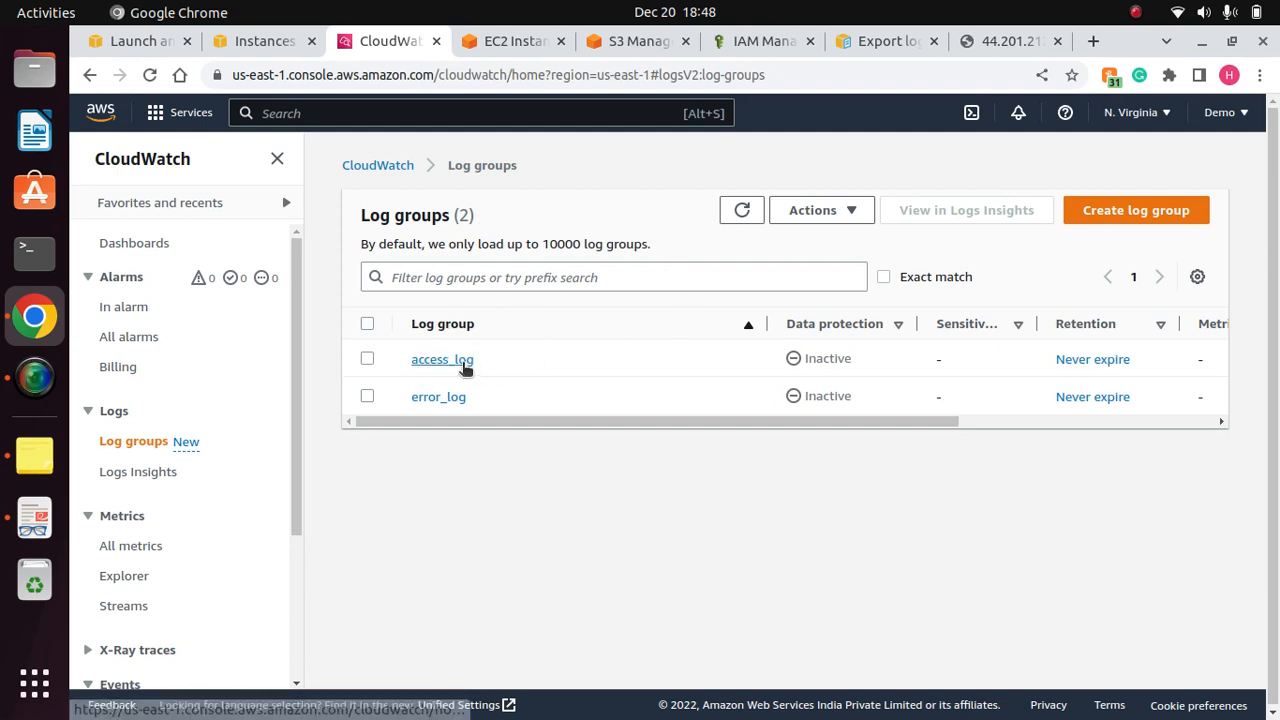
{"action": "left_click", "coordinate": [367, 359]}
{"action": "left_click", "coordinate": [850, 210]}
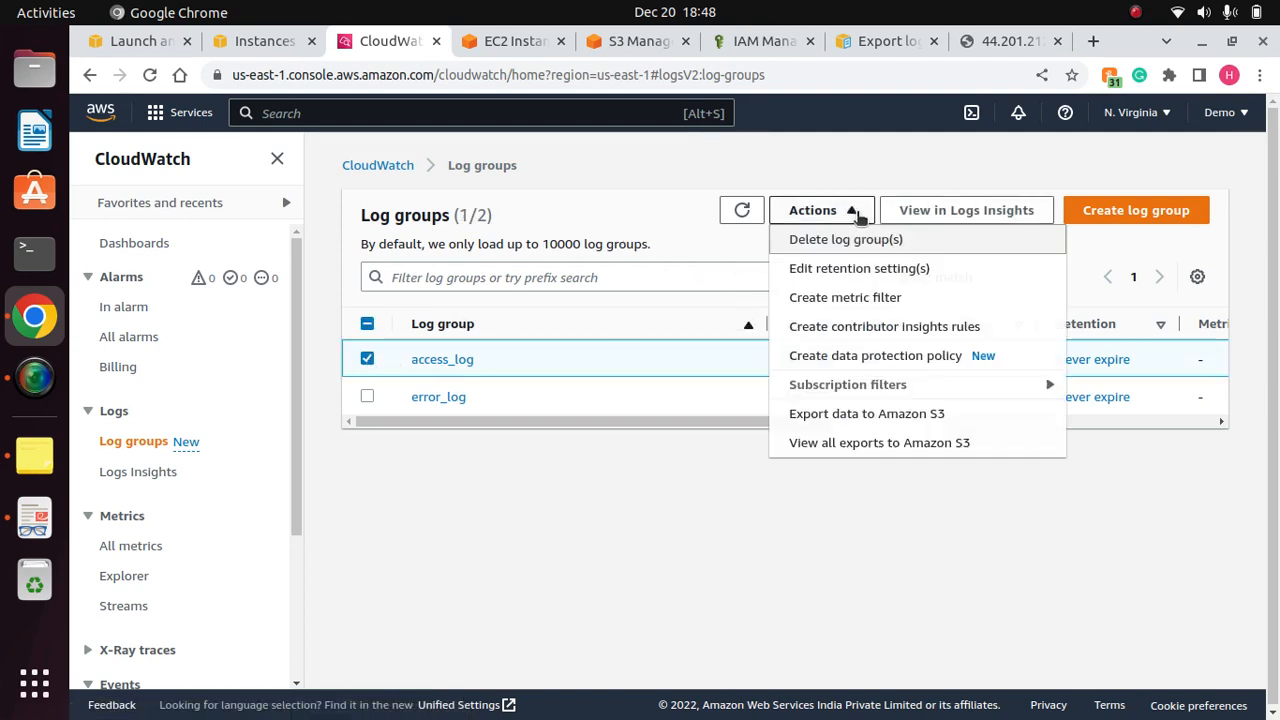
{"action": "left_click", "coordinate": [866, 416]}
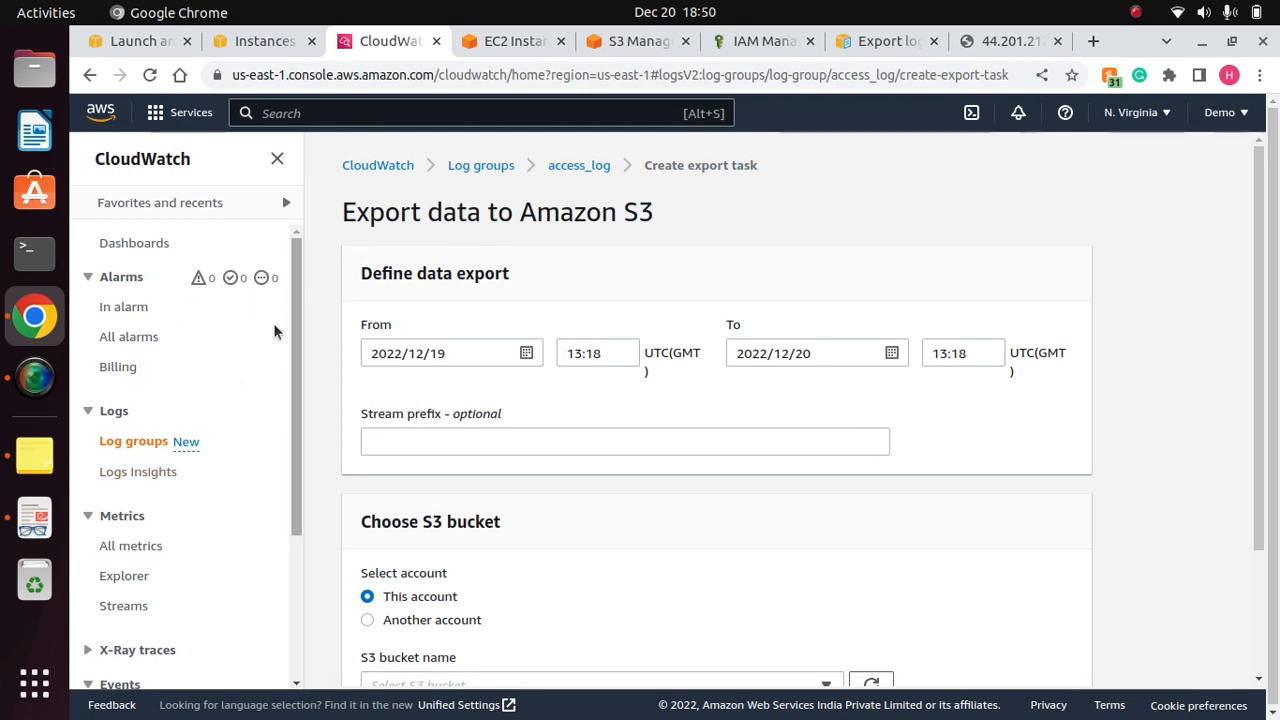
Step: Switch to Cloudwatch2.pdf in Document Viewer and read the slide on real-time processing of log data with subscriptions
{"action": "left_click", "coordinate": [35, 518]}
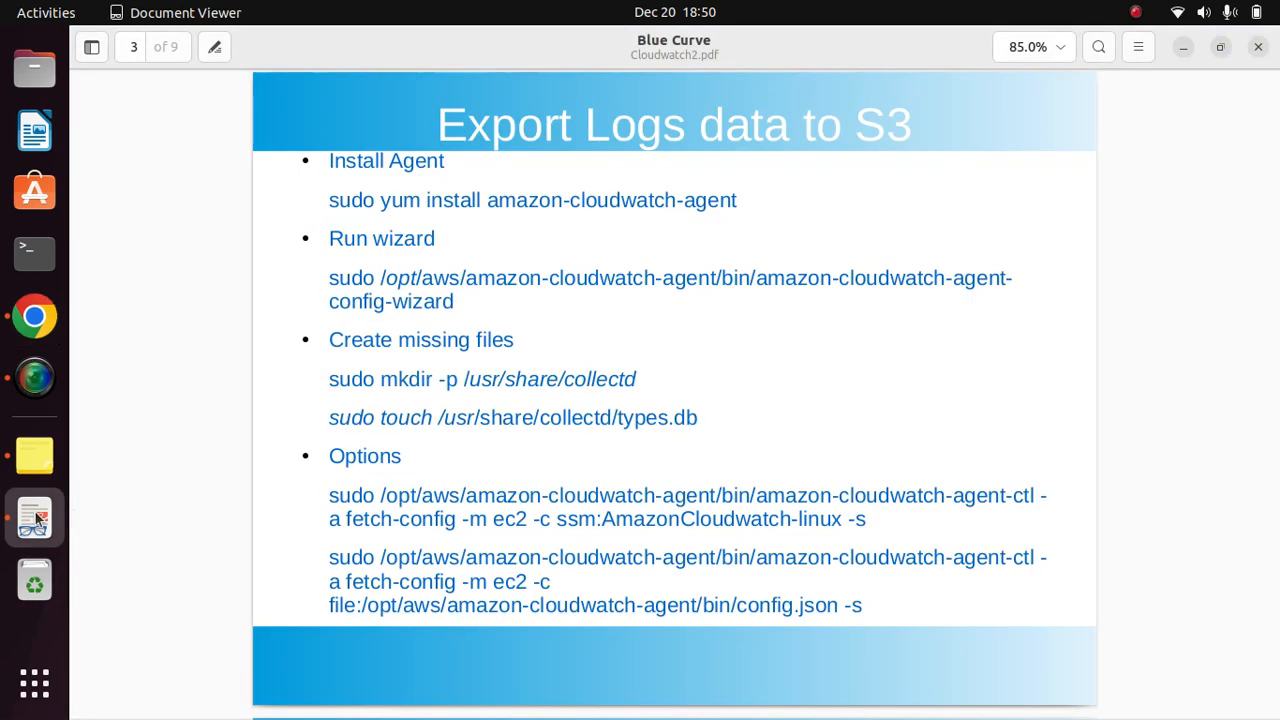
{"action": "scroll", "coordinate": [655, 318], "scroll_direction": "down", "scroll_amount": 2}
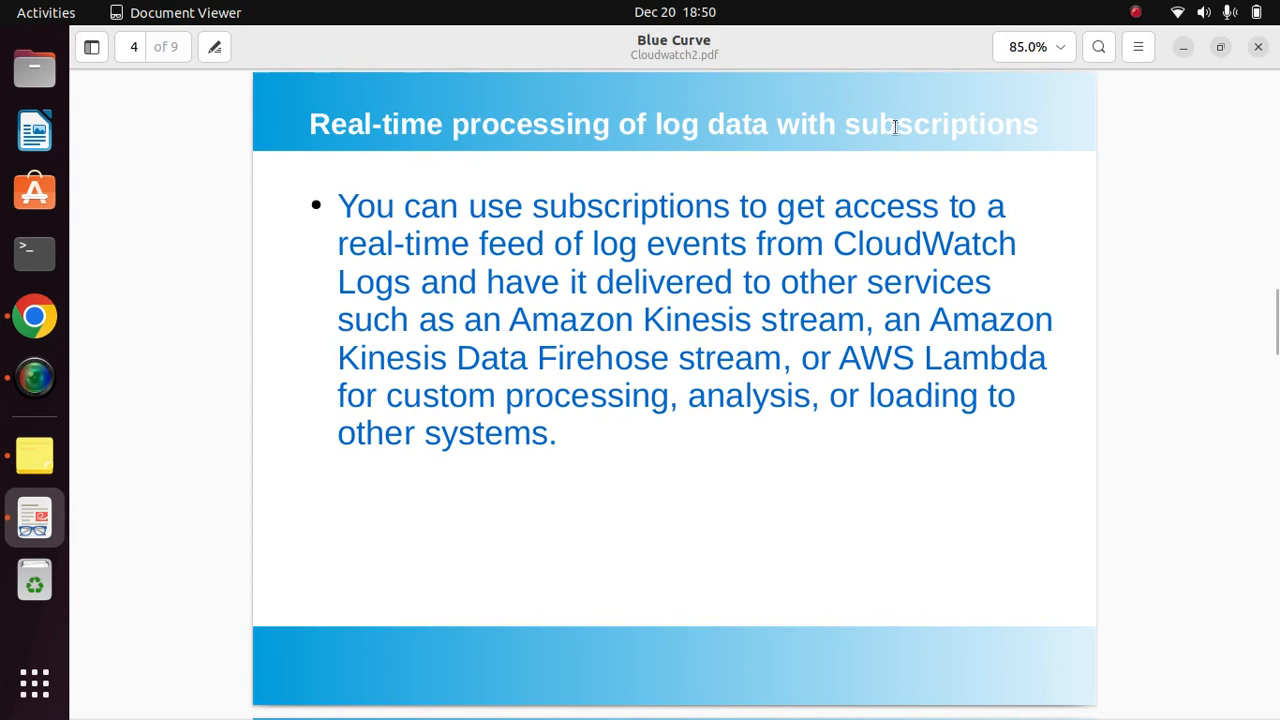
{"action": "left_click_drag", "start_coordinate": [1045, 128], "coordinate": [391, 132]}
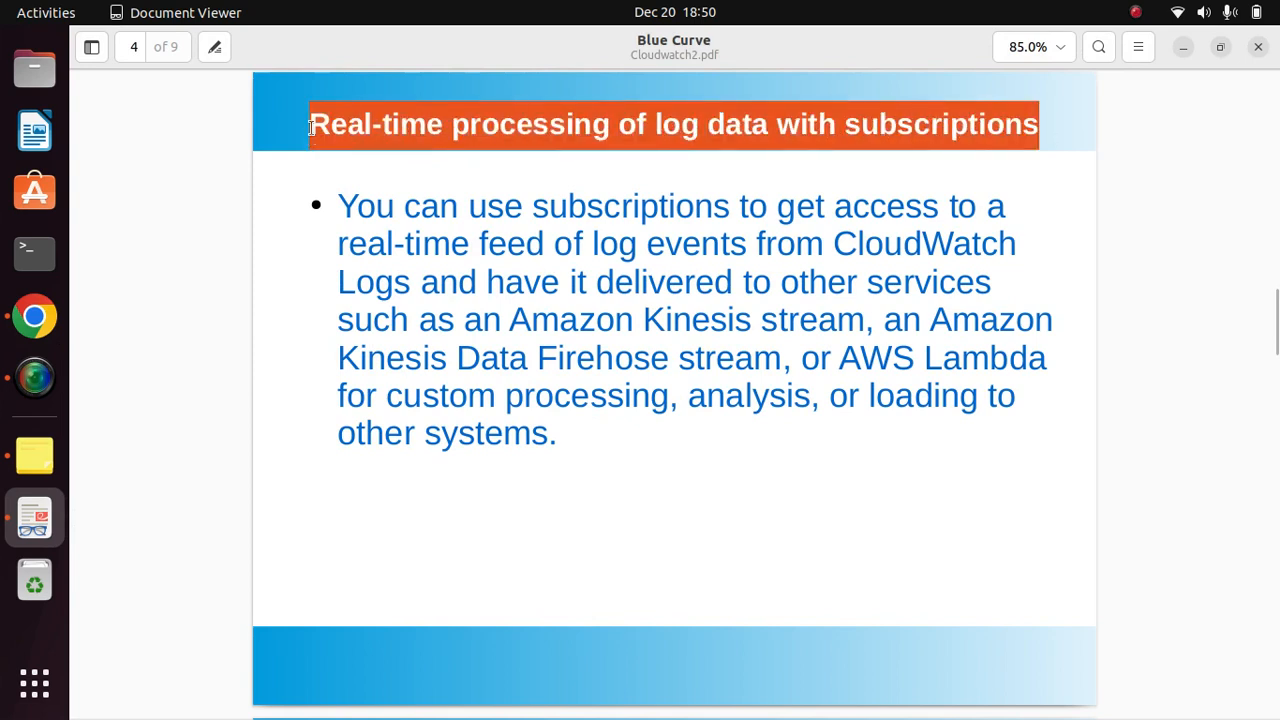
{"action": "right_click", "coordinate": [444, 155]}
{"action": "left_click", "coordinate": [390, 181]}
{"action": "left_click", "coordinate": [412, 212]}
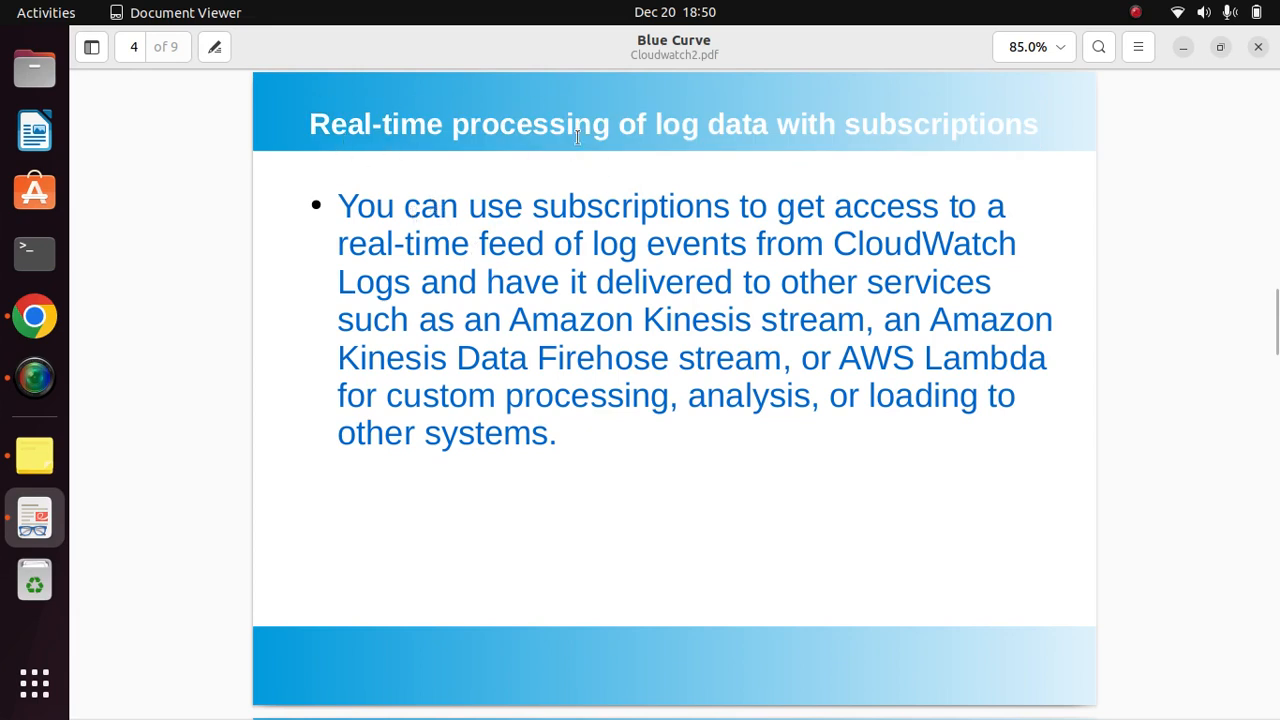
{"action": "left_click_drag", "start_coordinate": [610, 130], "coordinate": [308, 135]}
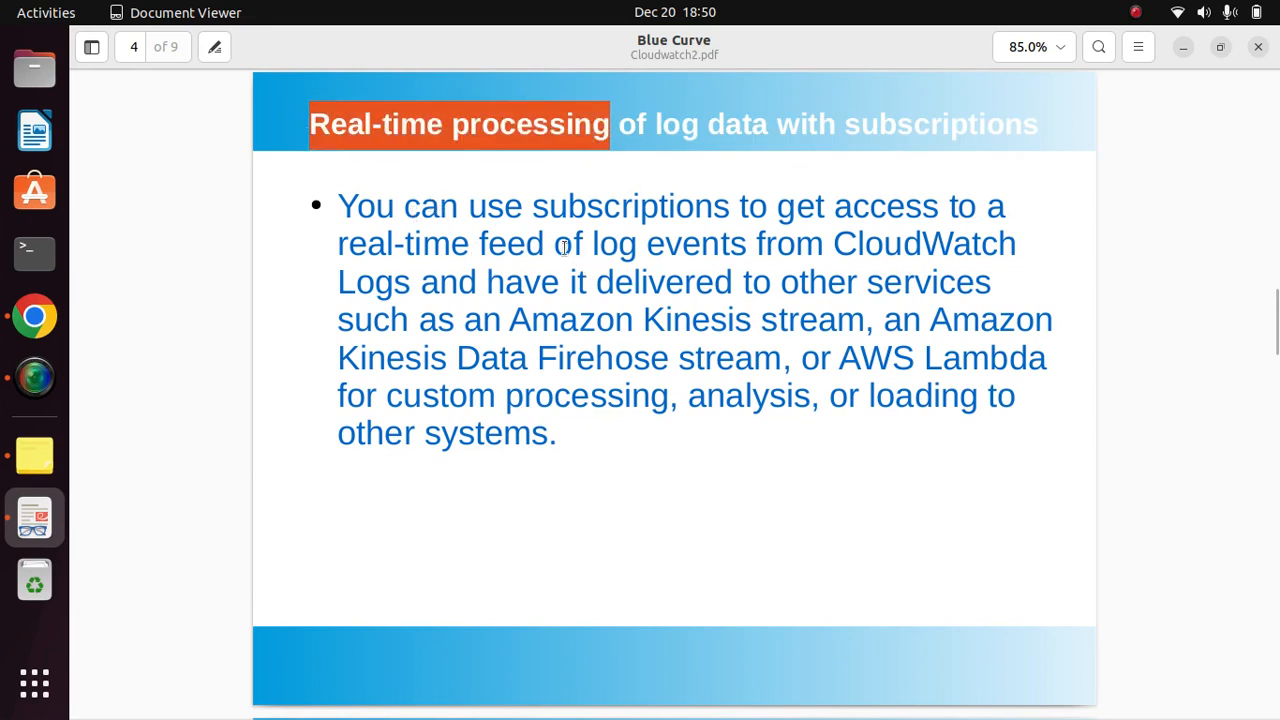
{"action": "left_click", "coordinate": [564, 248]}
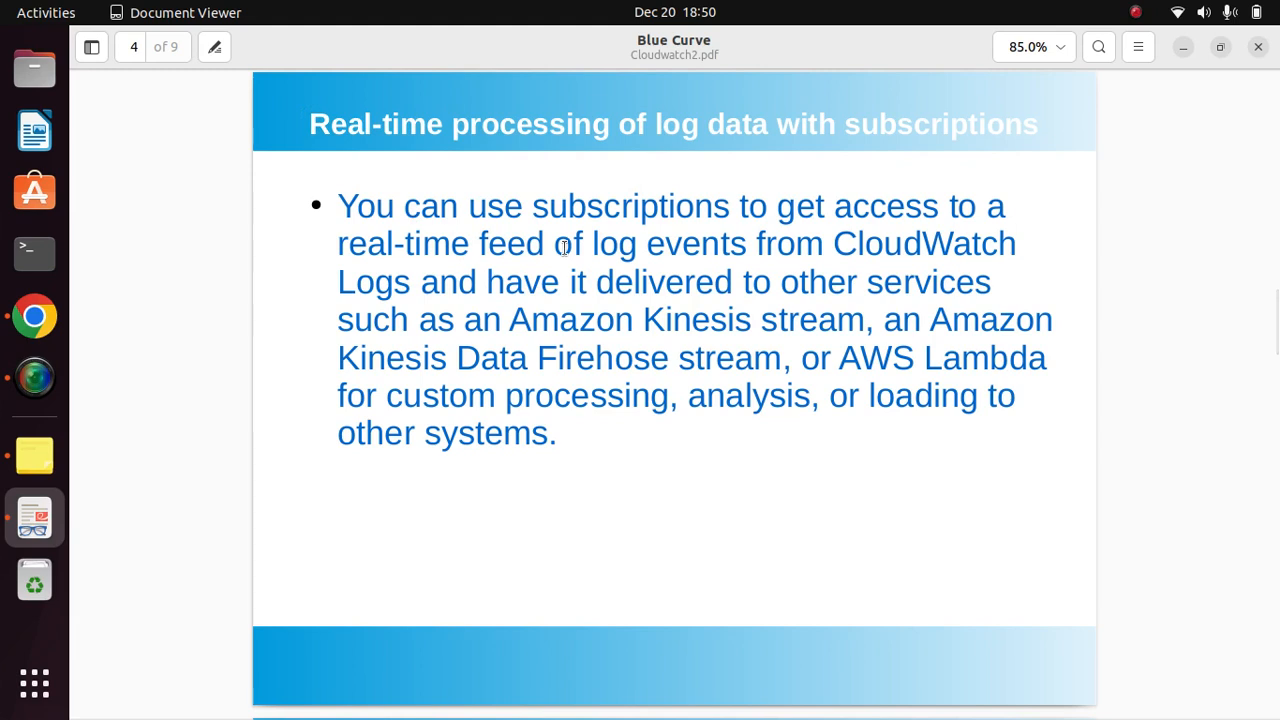
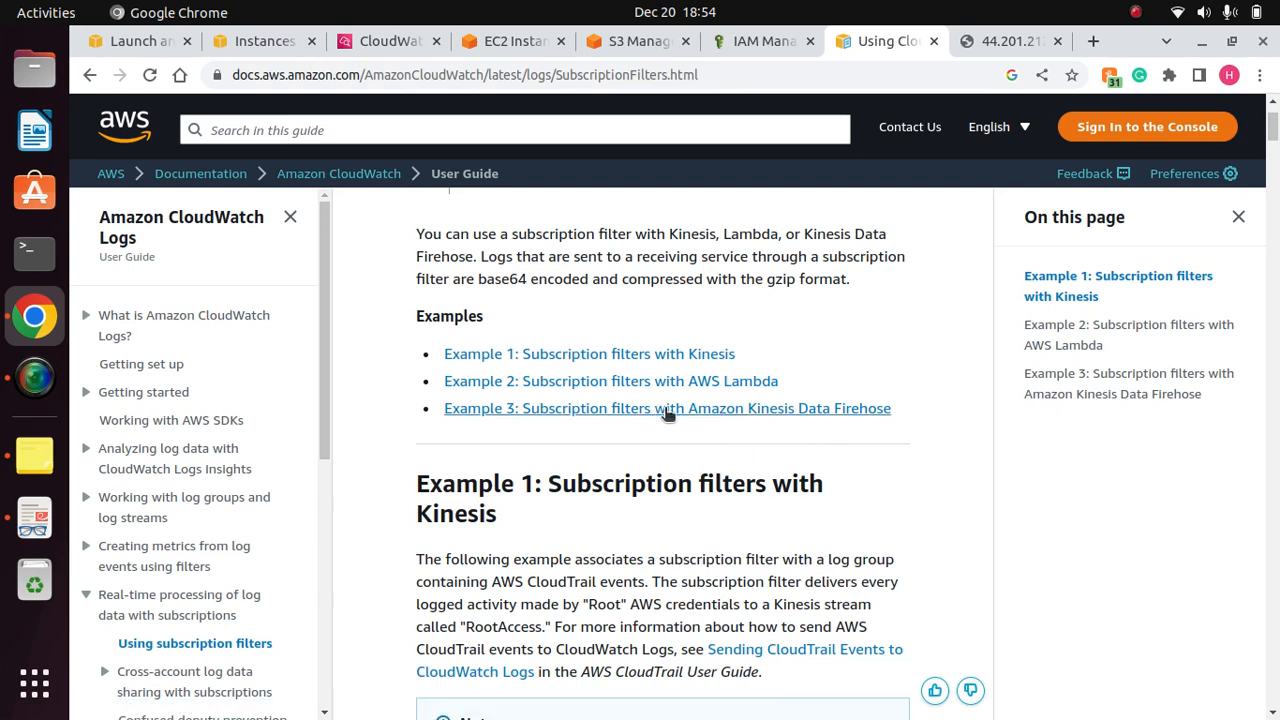
Step: Open the documentation's Amazon Kinesis Data Firehose example and read the first instructions for creating a subscription filter
{"action": "left_click", "coordinate": [790, 410]}
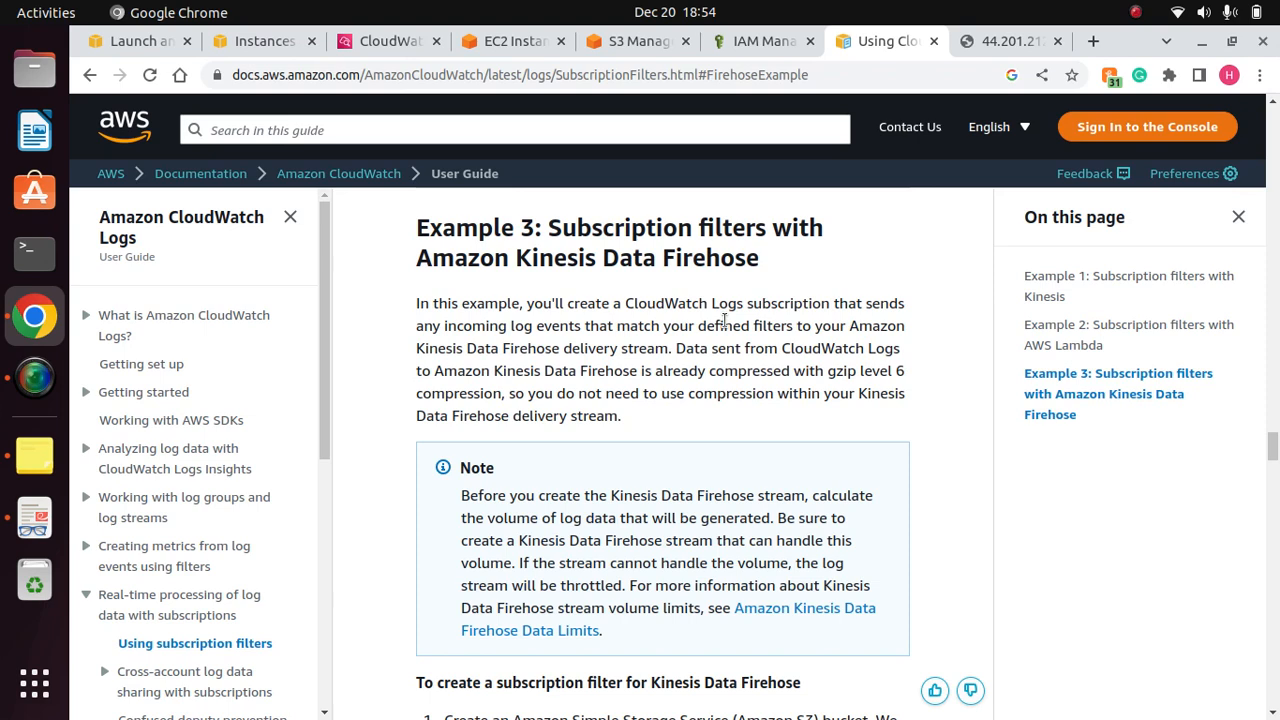
{"action": "scroll", "coordinate": [724, 320], "scroll_direction": "down", "scroll_amount": 5}
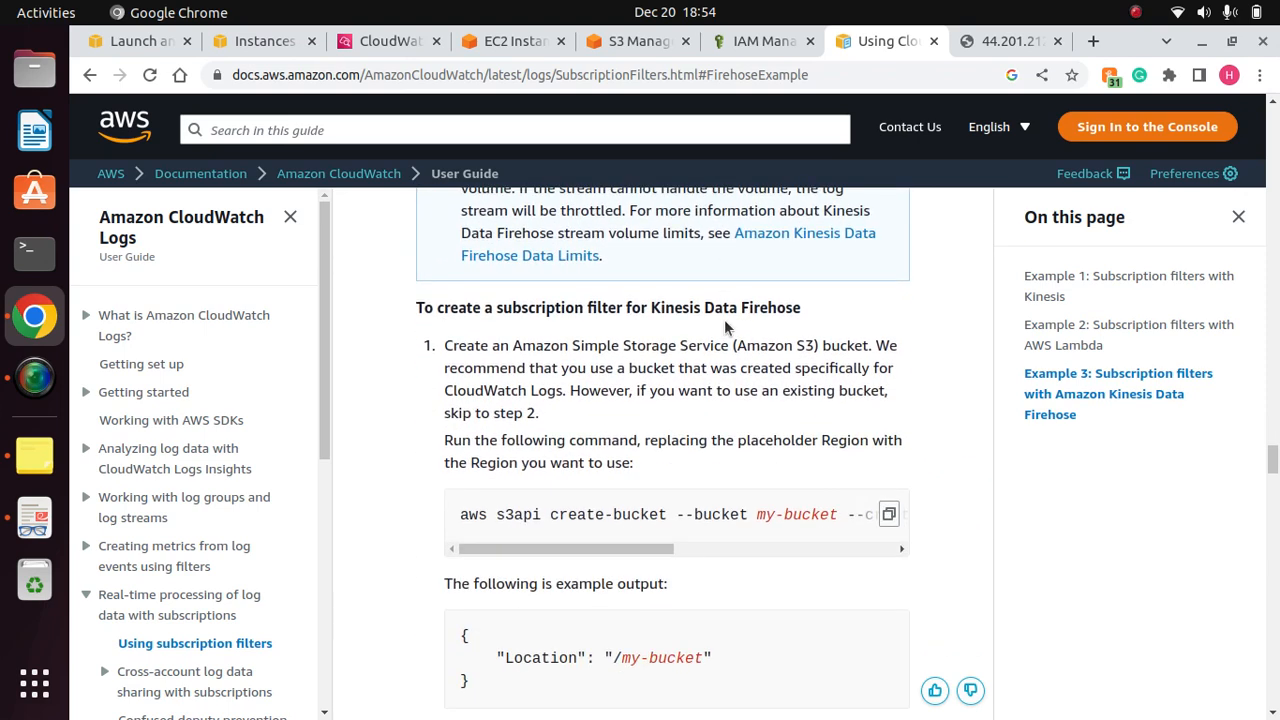
{"action": "scroll", "coordinate": [724, 320], "scroll_direction": "down", "scroll_amount": 1}
{"action": "scroll", "coordinate": [724, 320], "scroll_direction": "up", "scroll_amount": 1}
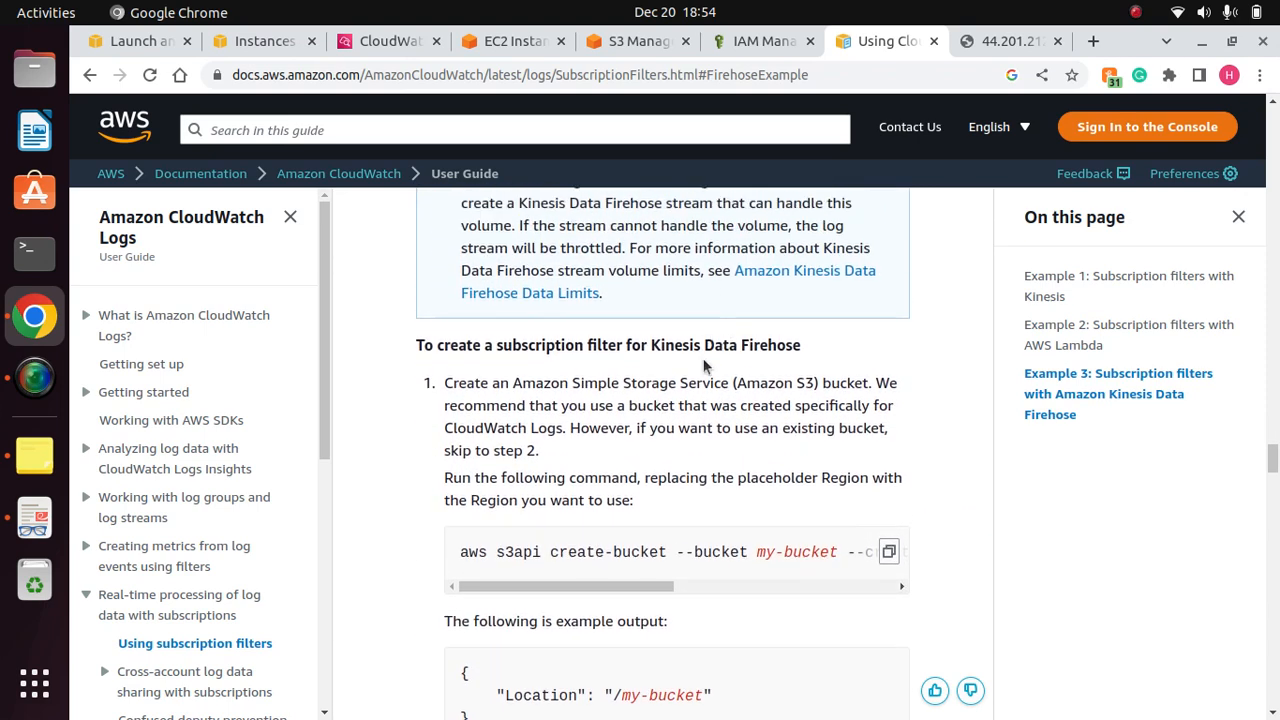
{"action": "triple_click", "coordinate": [552, 340]}
{"action": "left_click", "coordinate": [632, 358]}
{"action": "scroll", "coordinate": [632, 365], "scroll_direction": "down", "scroll_amount": 3}
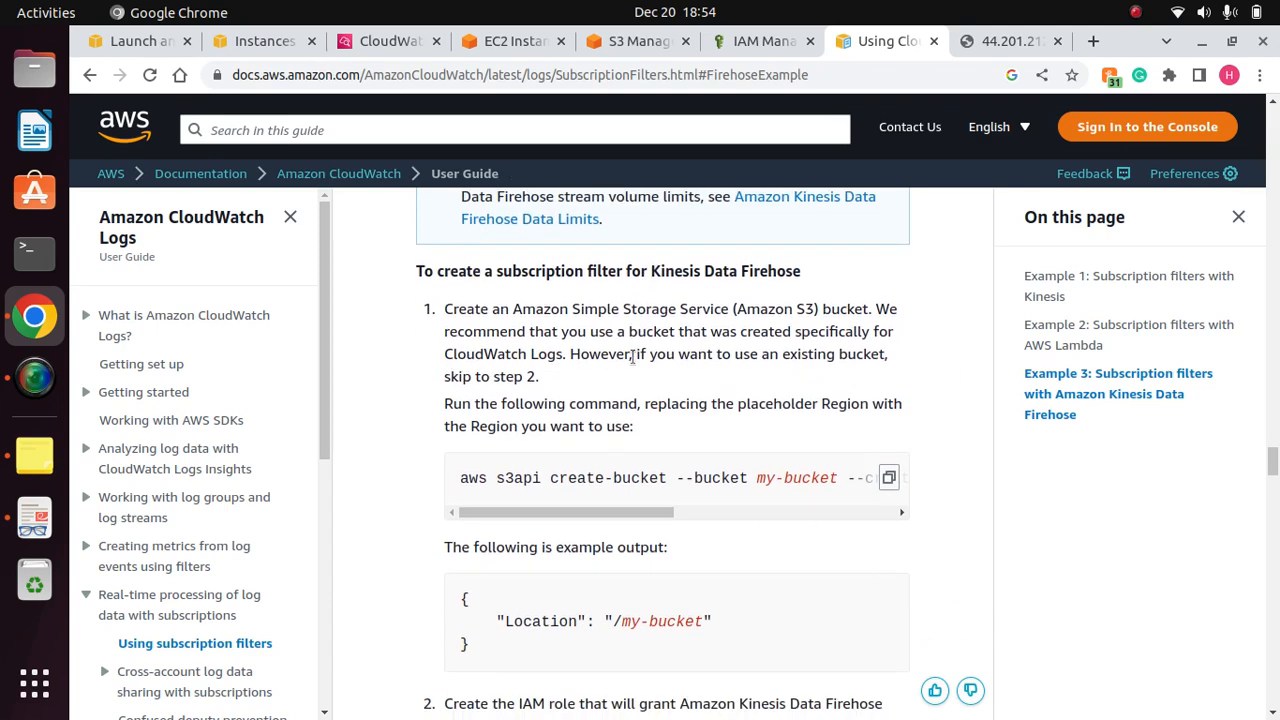
Step: Skim the documentation's S3 bucket and IAM role instructions, and read the Create Delivery Stream item on Cloudwatch2.pdf's Steps slide in Document Viewer
{"action": "scroll", "coordinate": [632, 356], "scroll_direction": "down", "scroll_amount": 2}
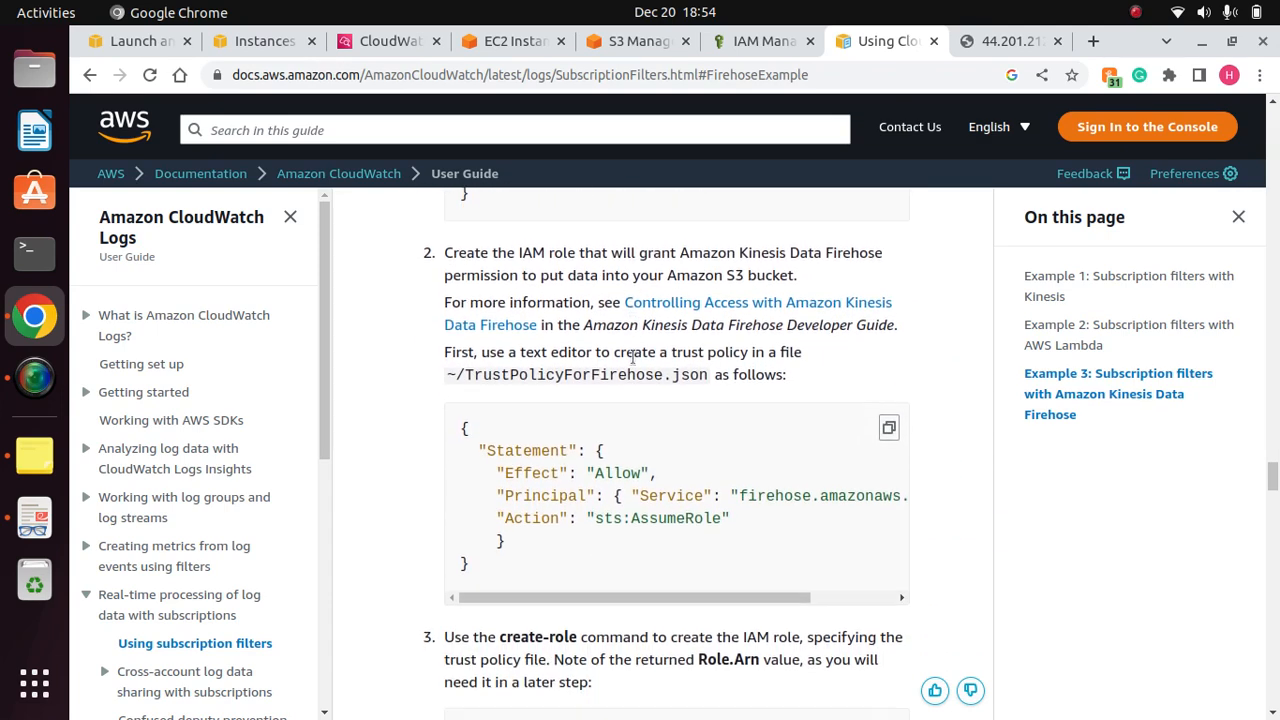
{"action": "scroll", "coordinate": [632, 356], "scroll_direction": "up", "scroll_amount": 5}
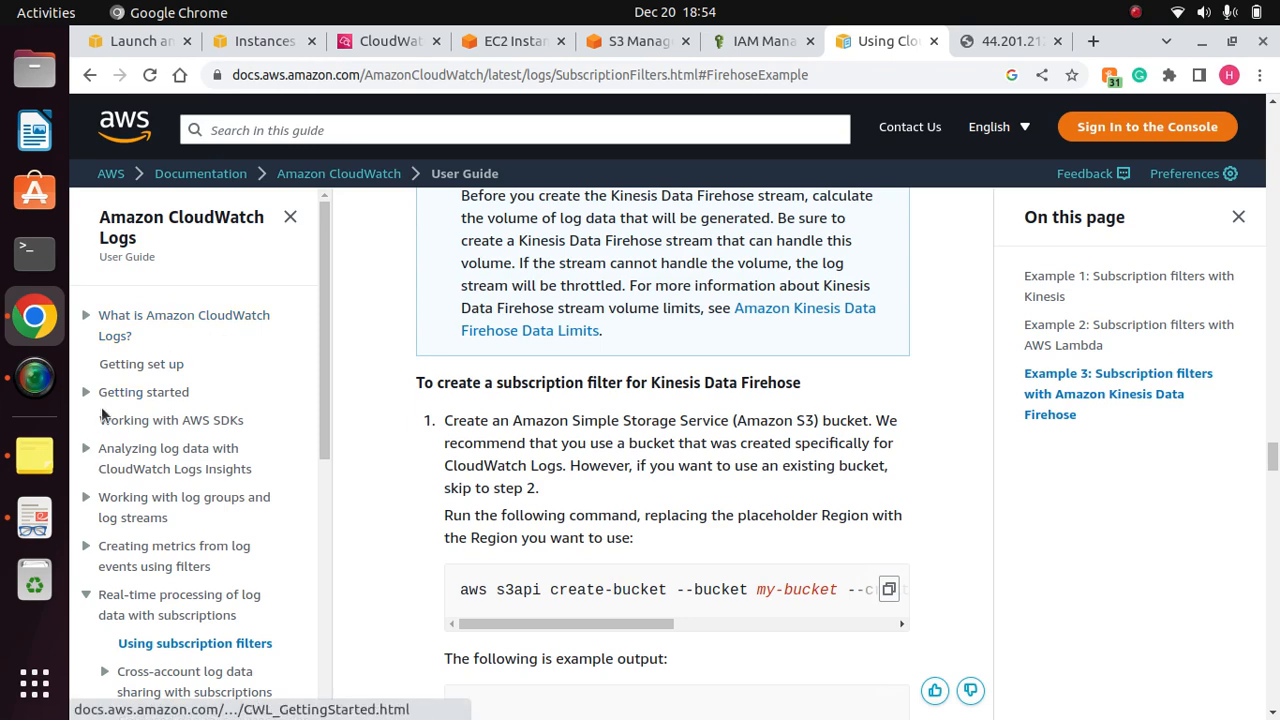
{"action": "left_click", "coordinate": [52, 523]}
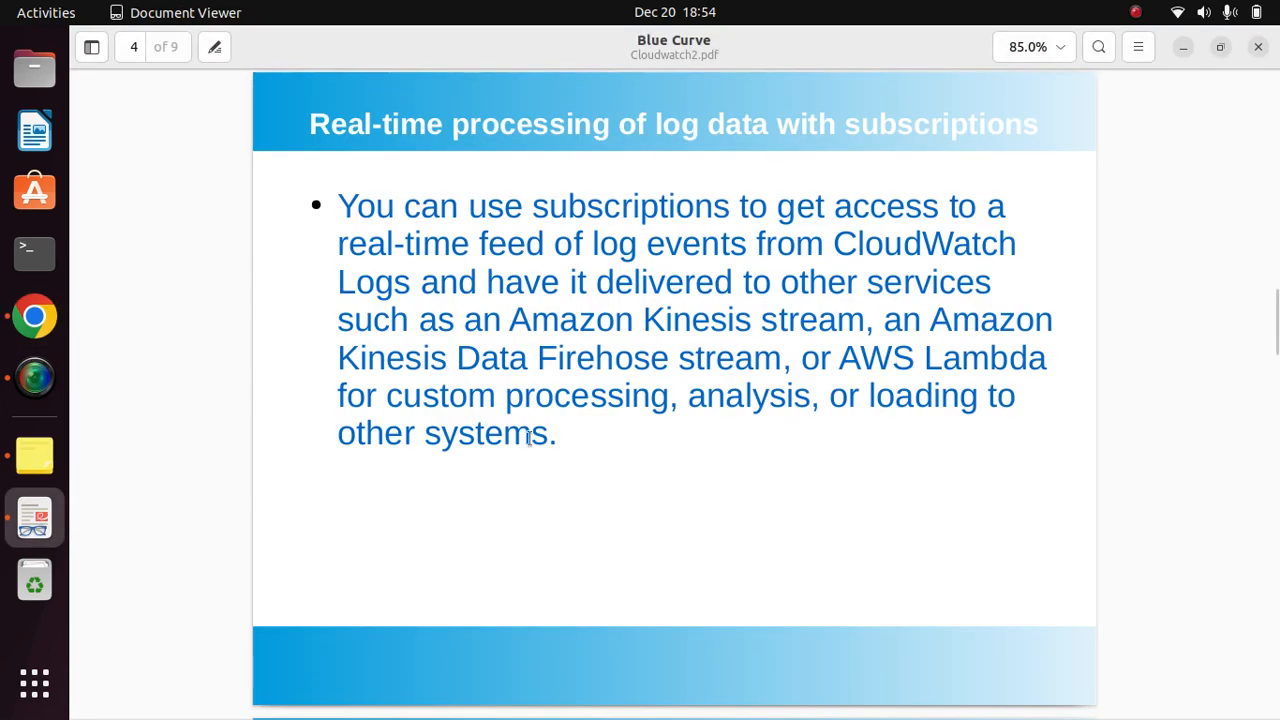
{"action": "scroll", "coordinate": [534, 436], "scroll_direction": "down", "scroll_amount": 2}
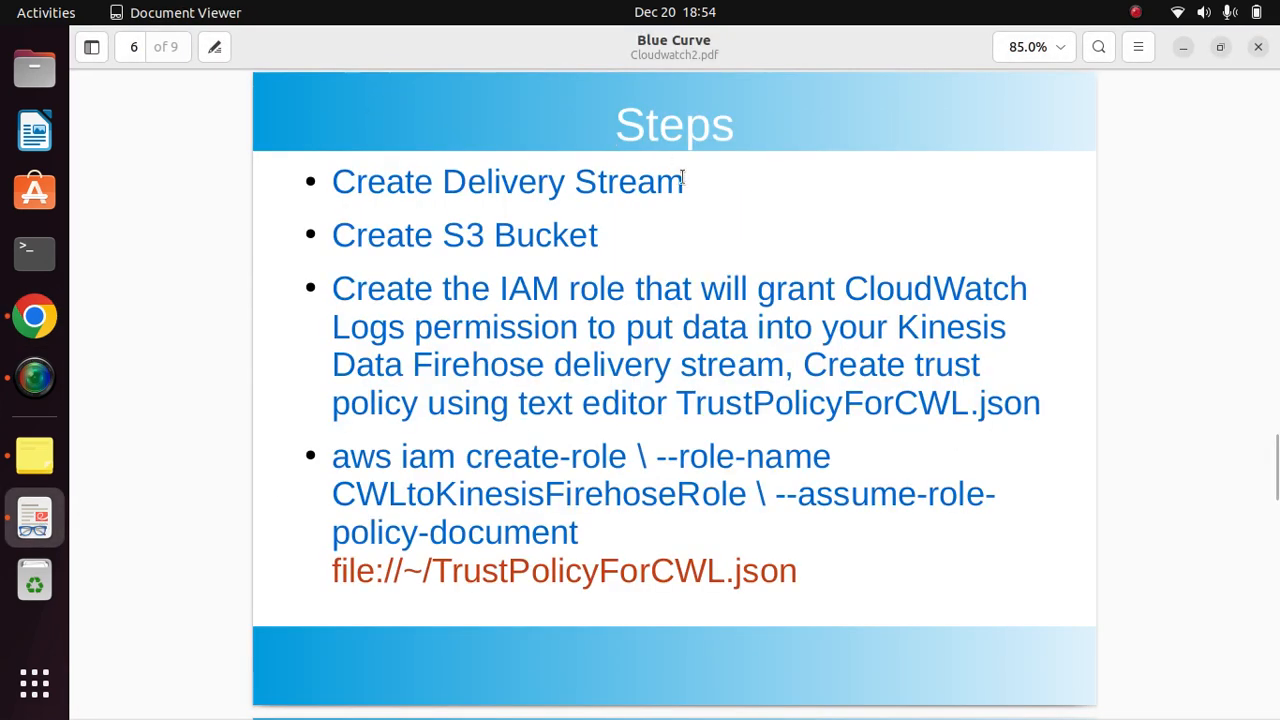
{"action": "left_click_drag", "start_coordinate": [683, 178], "coordinate": [356, 182]}
{"action": "left_click", "coordinate": [548, 188]}
Step: Switch to Chrome and, from the CloudWatch console, find the Kinesis service and open it in a new browser tab
{"action": "left_click", "coordinate": [34, 316]}
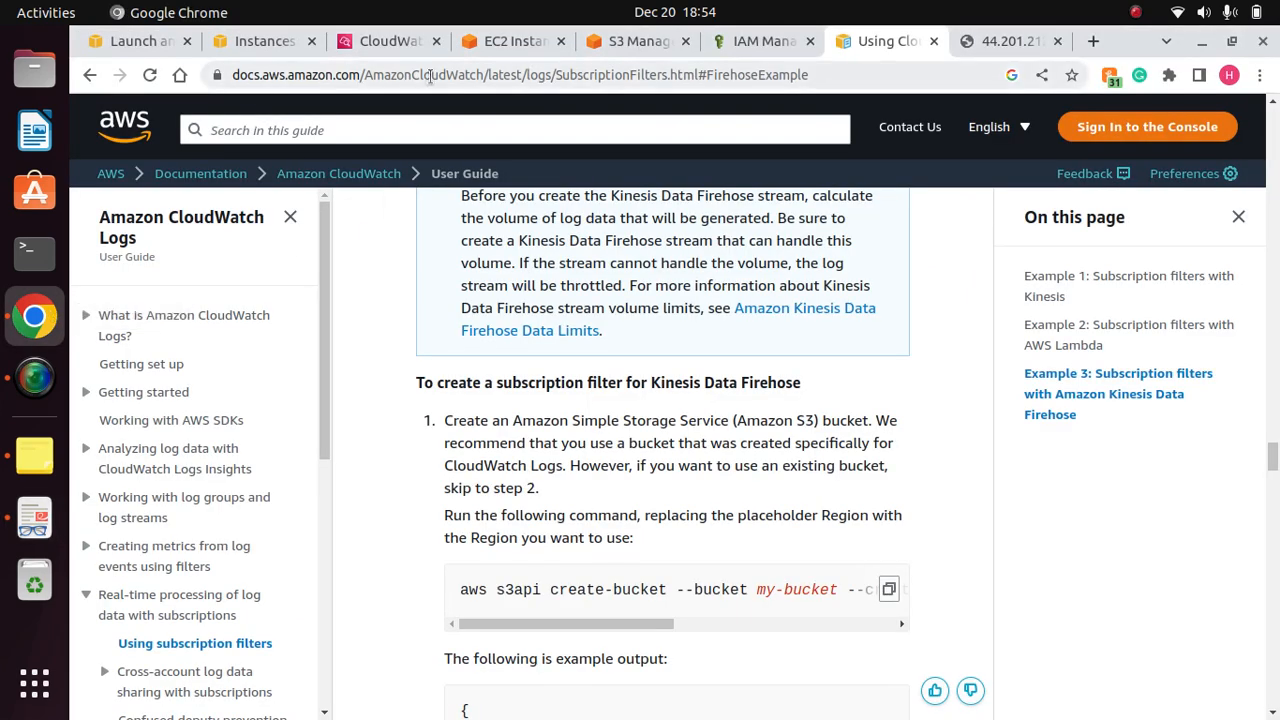
{"action": "left_click", "coordinate": [380, 41]}
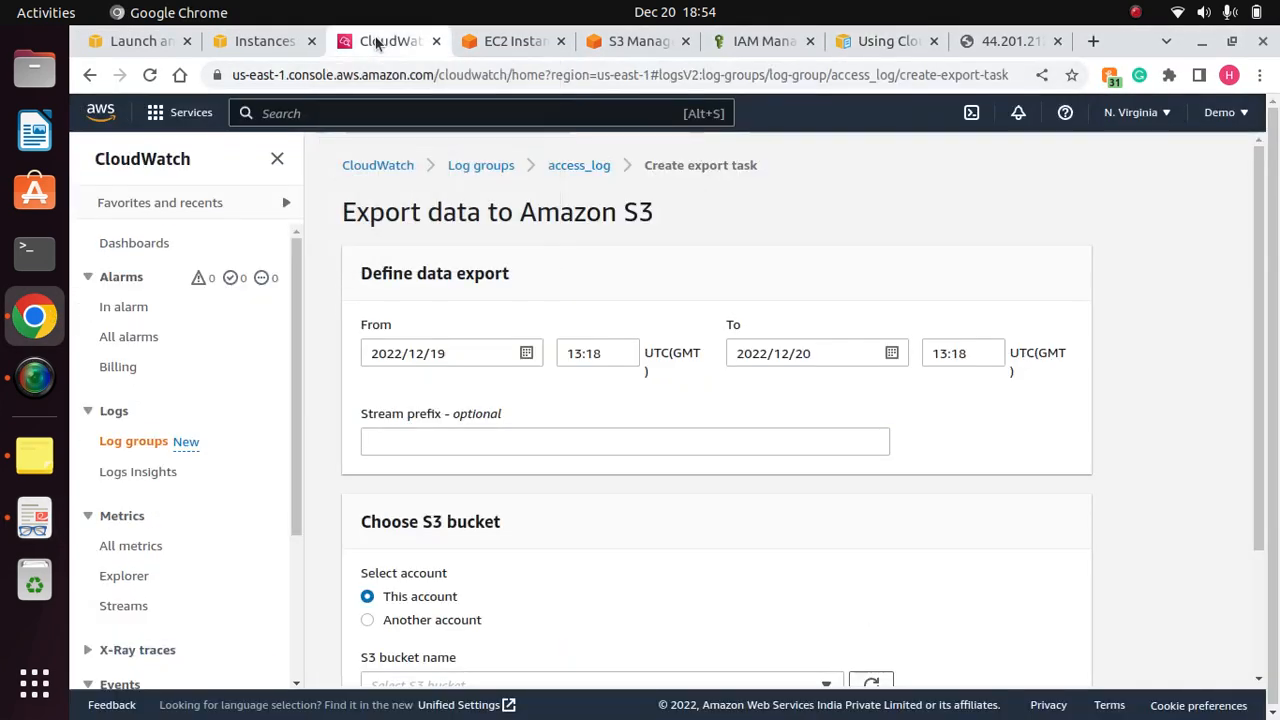
{"action": "left_click", "coordinate": [394, 112]}
{"action": "type", "text": "kines"}
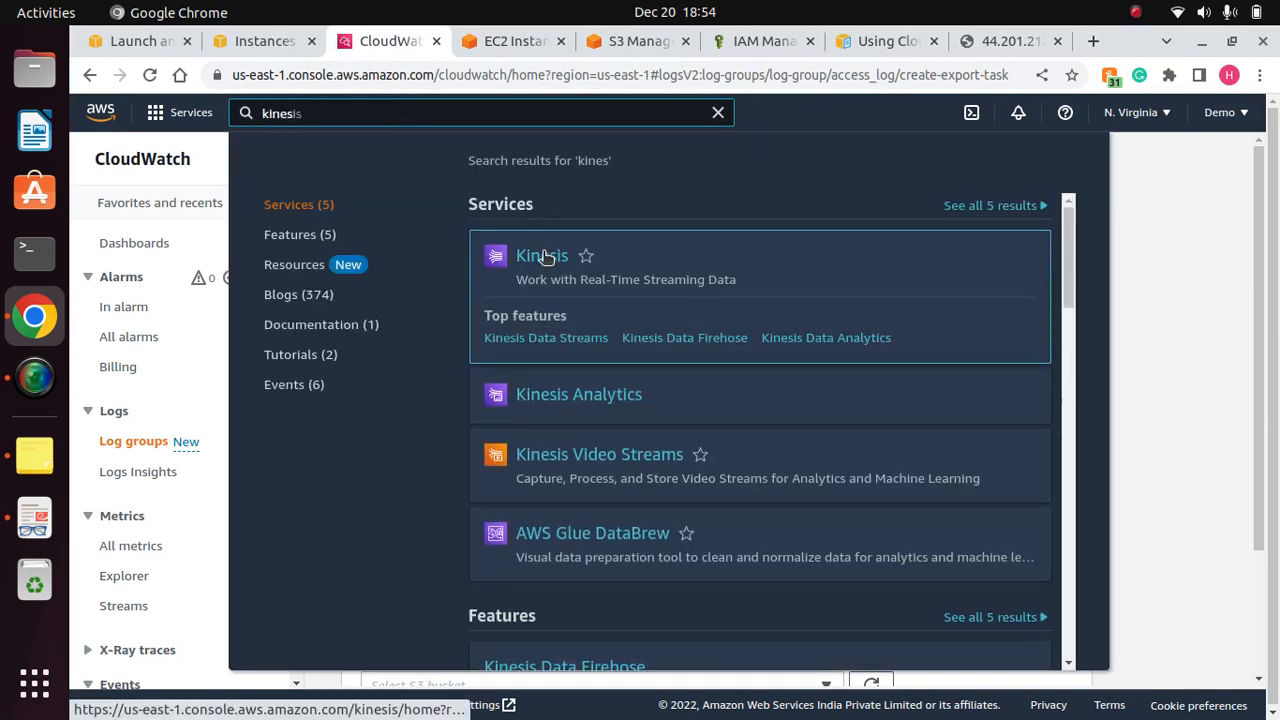
{"action": "right_click", "coordinate": [545, 258]}
{"action": "left_click", "coordinate": [634, 265]}
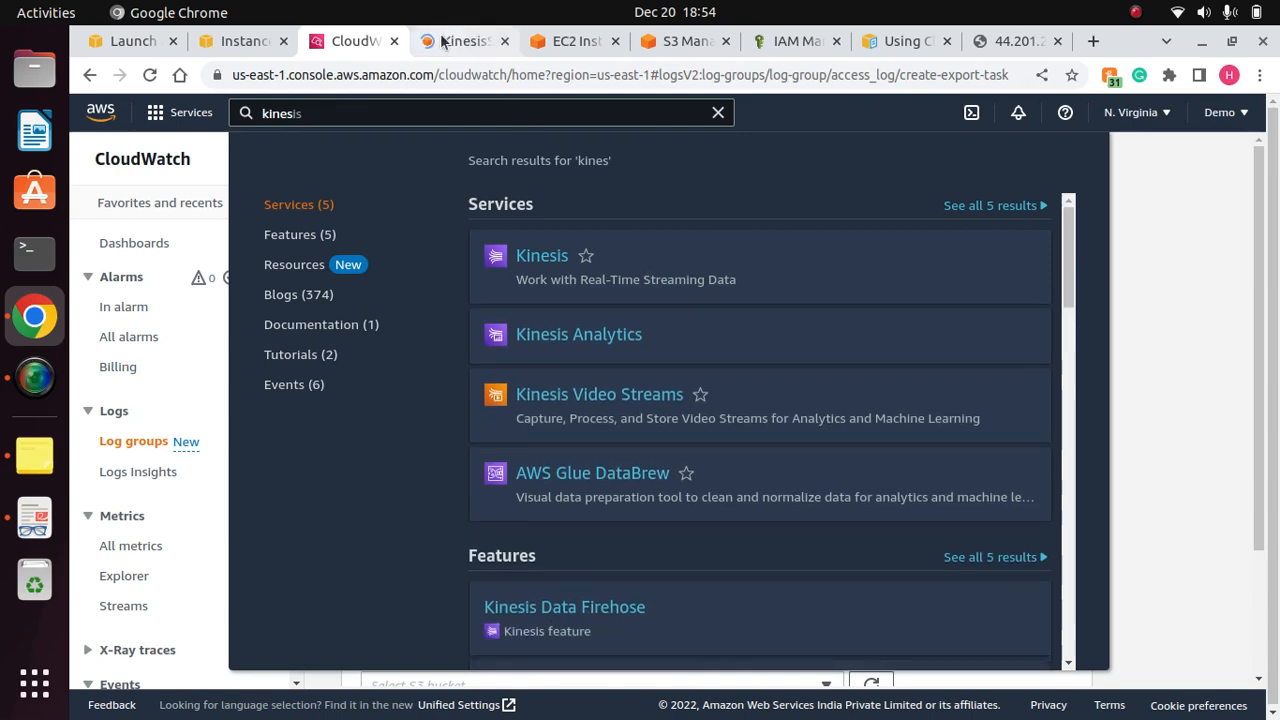
{"action": "left_click", "coordinate": [443, 40]}
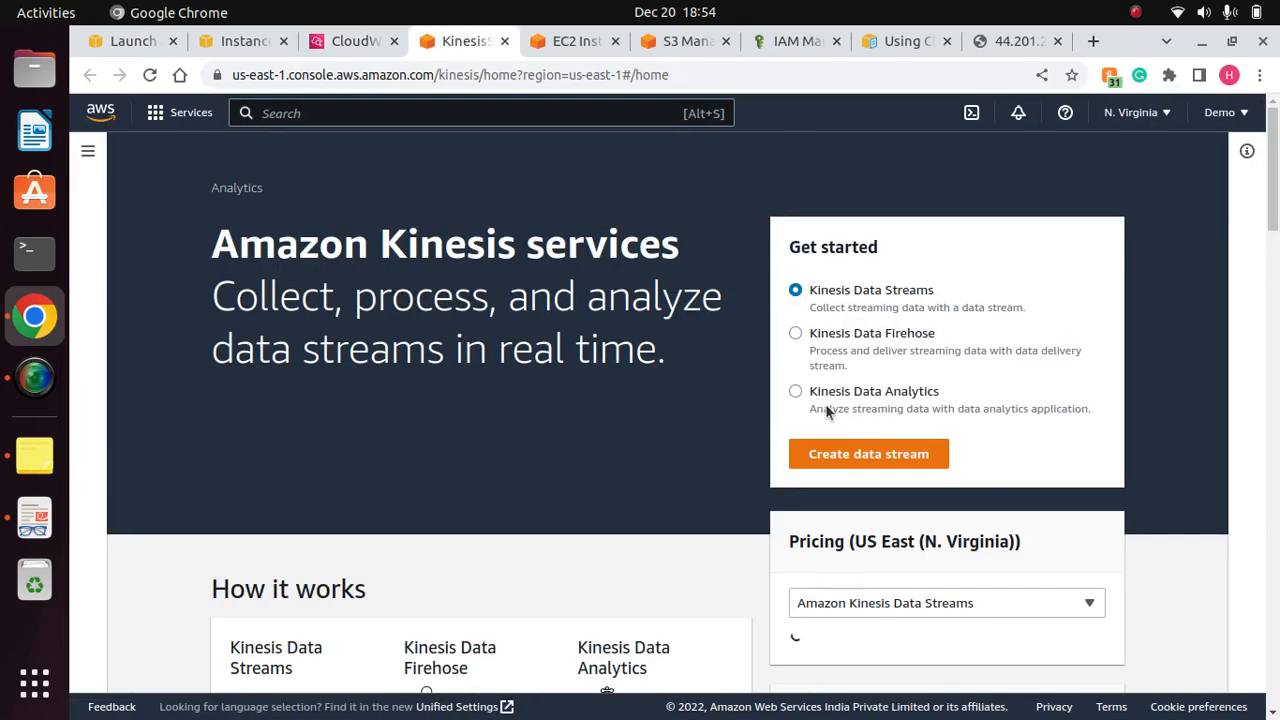
Step: Choose Kinesis Data Firehose as the service to get started with and begin creating a delivery stream
{"action": "left_click", "coordinate": [796, 391]}
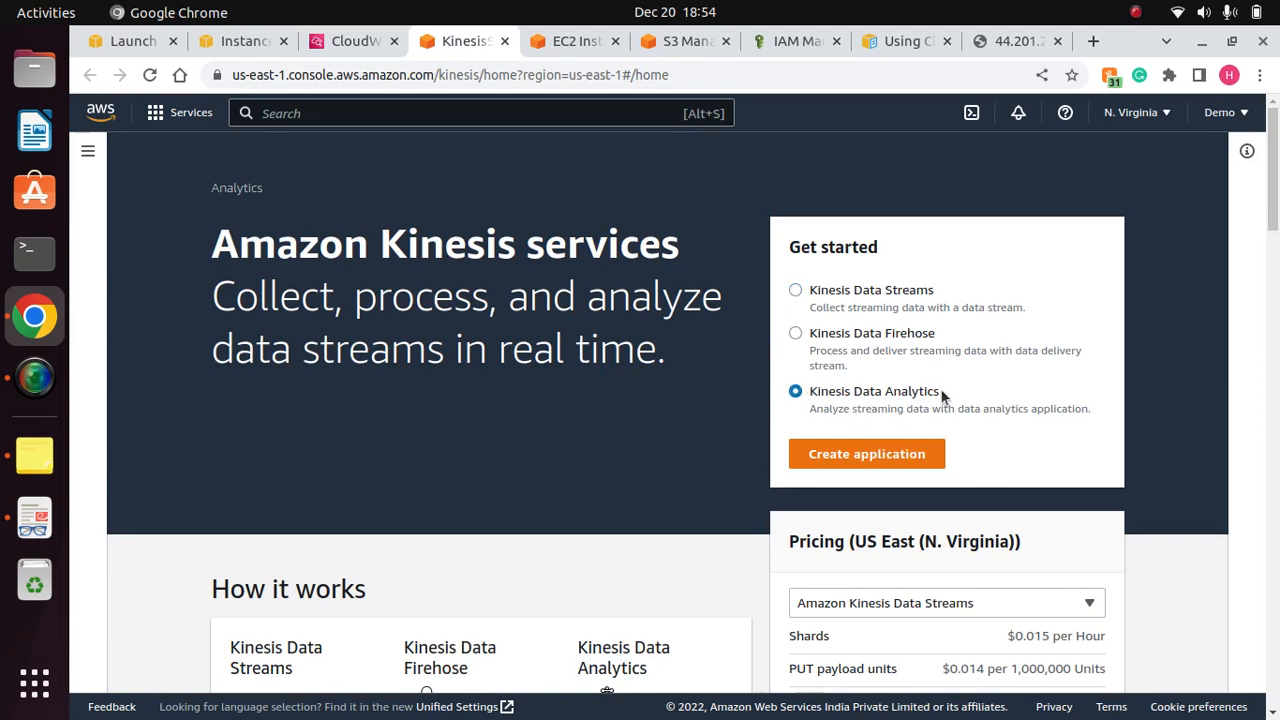
{"action": "left_click", "coordinate": [796, 334]}
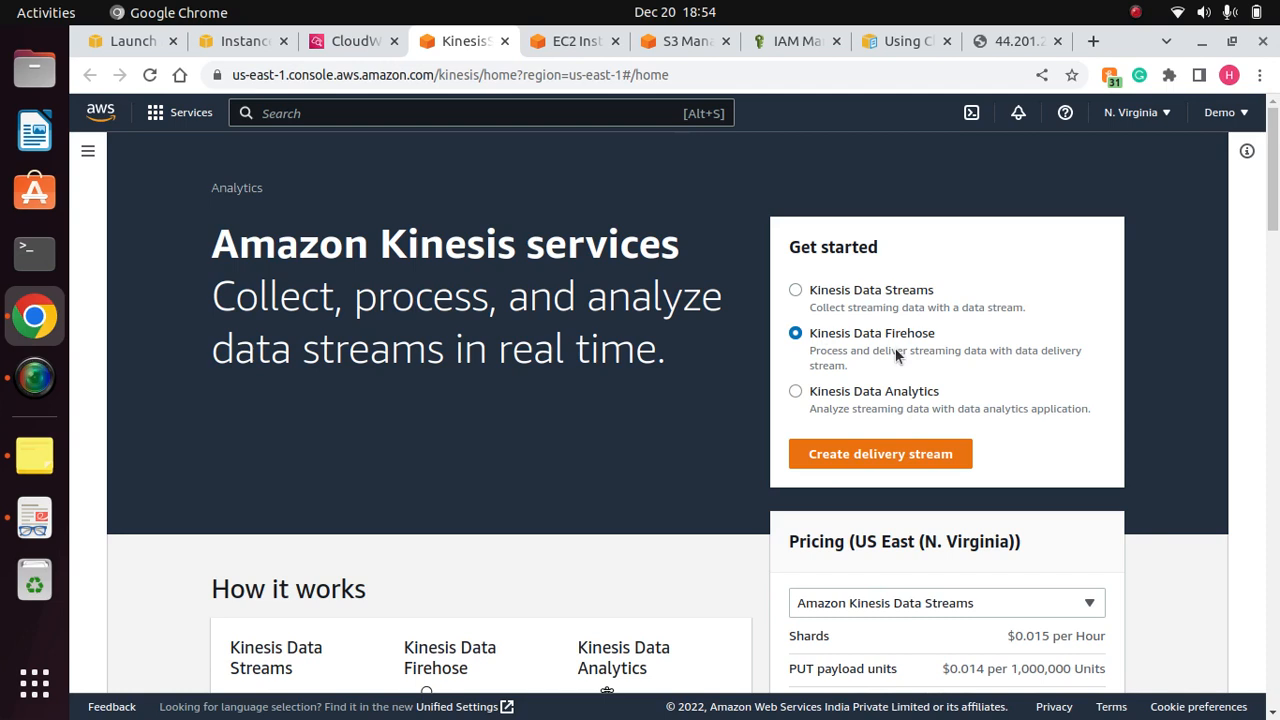
{"action": "left_click", "coordinate": [887, 454]}
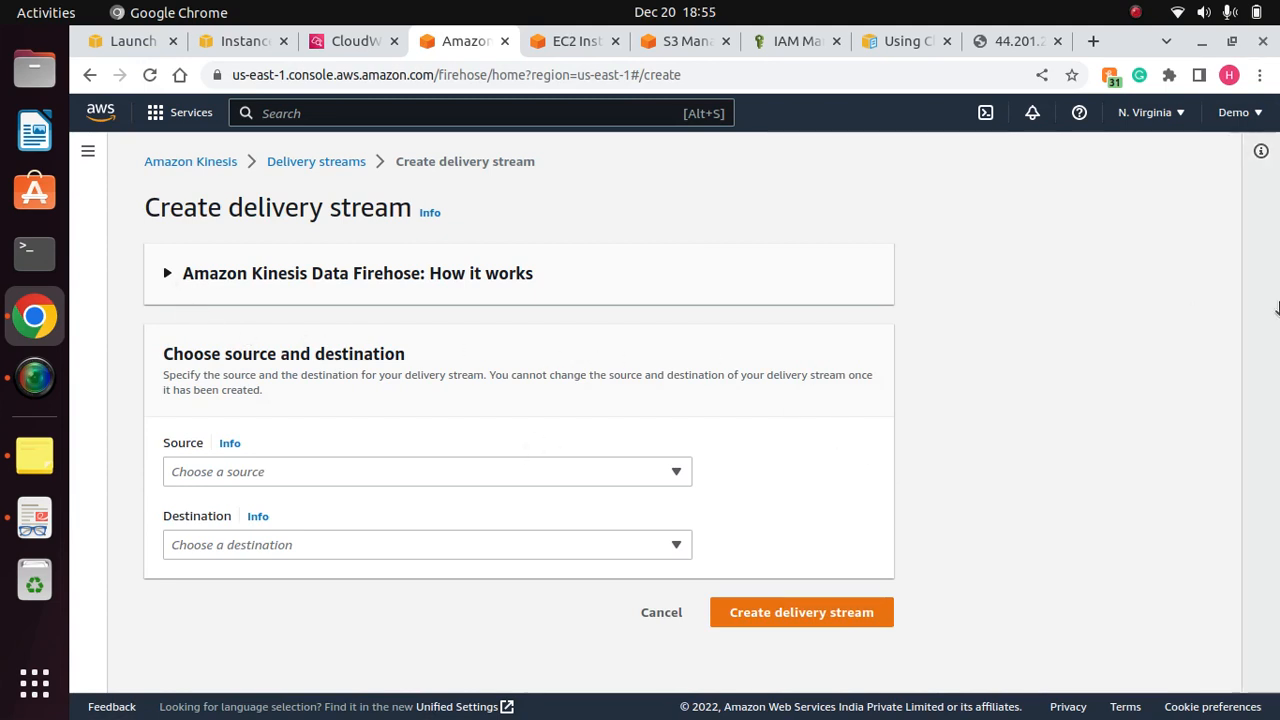
Step: Set the delivery stream's source to Direct PUT and its destination to Amazon S3
{"action": "left_click", "coordinate": [256, 472]}
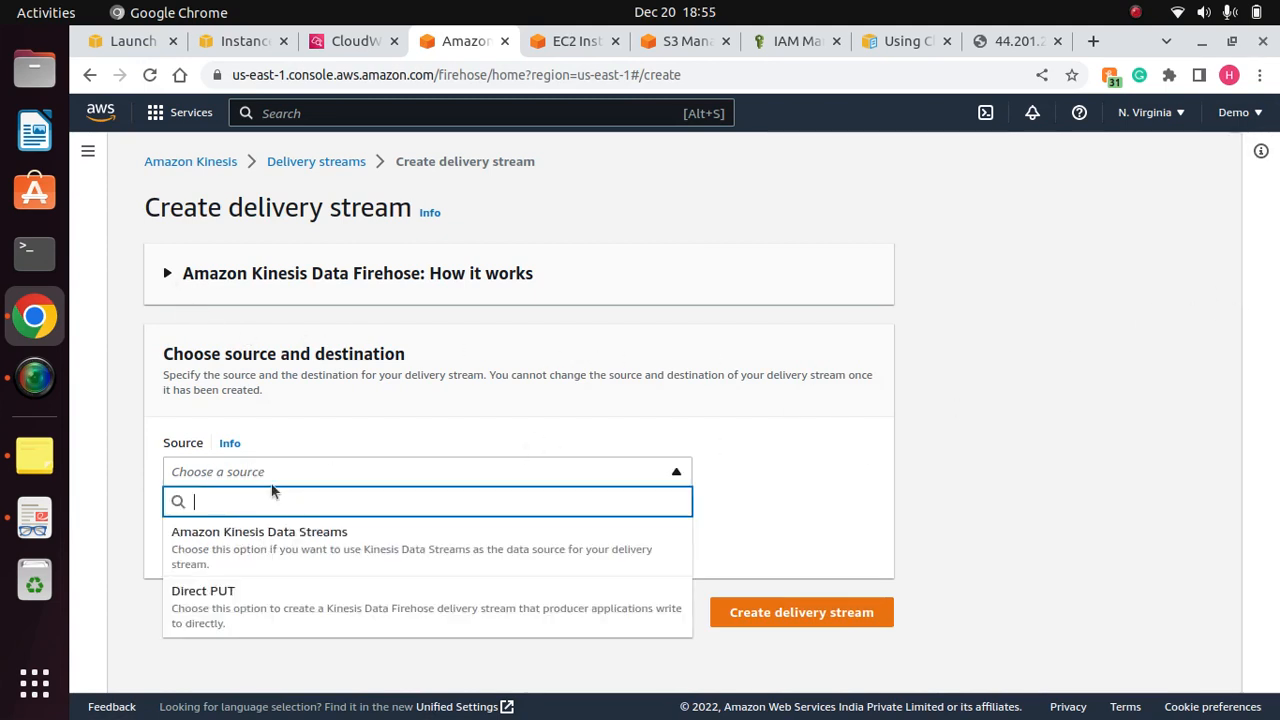
{"action": "left_click", "coordinate": [230, 612]}
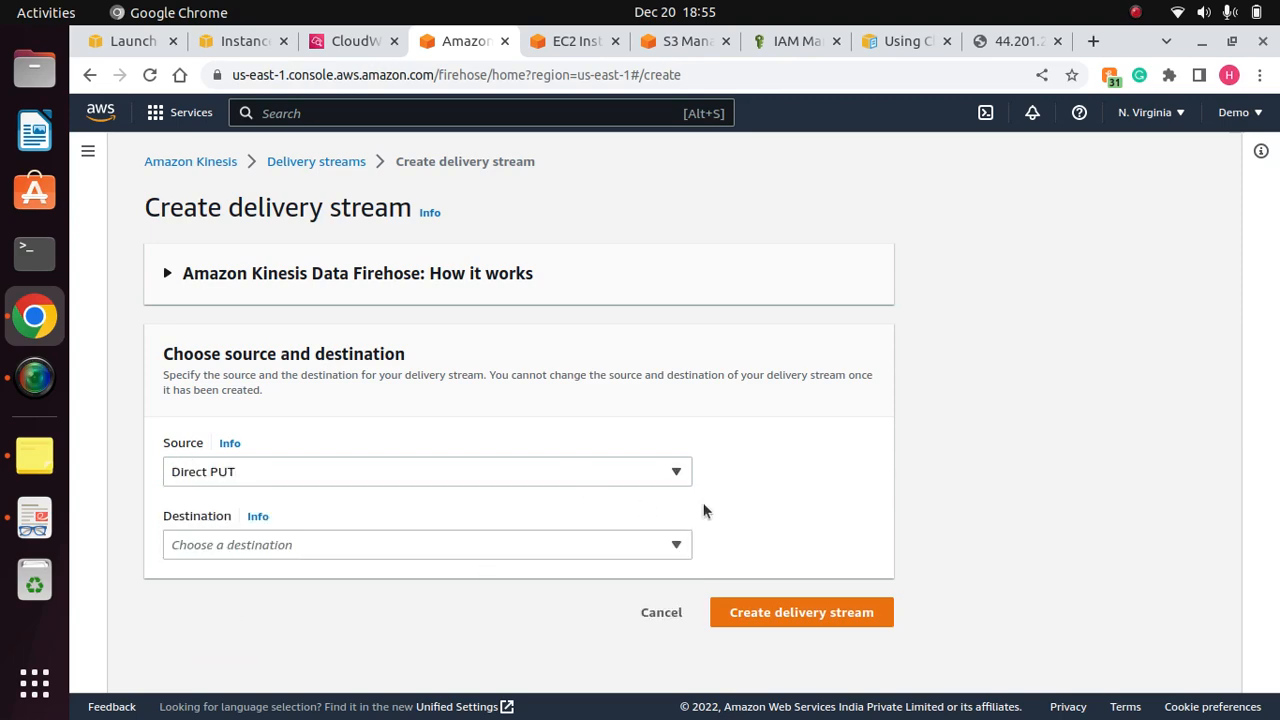
{"action": "left_click", "coordinate": [515, 544]}
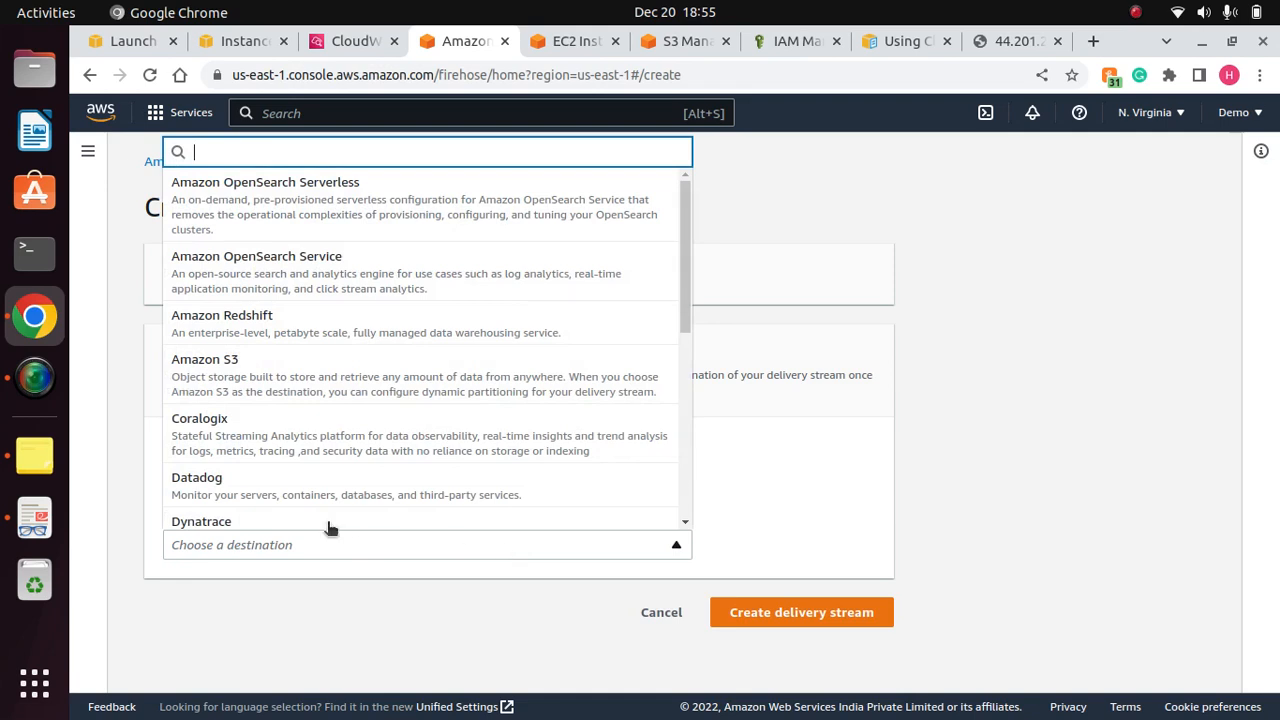
{"action": "left_click", "coordinate": [253, 388]}
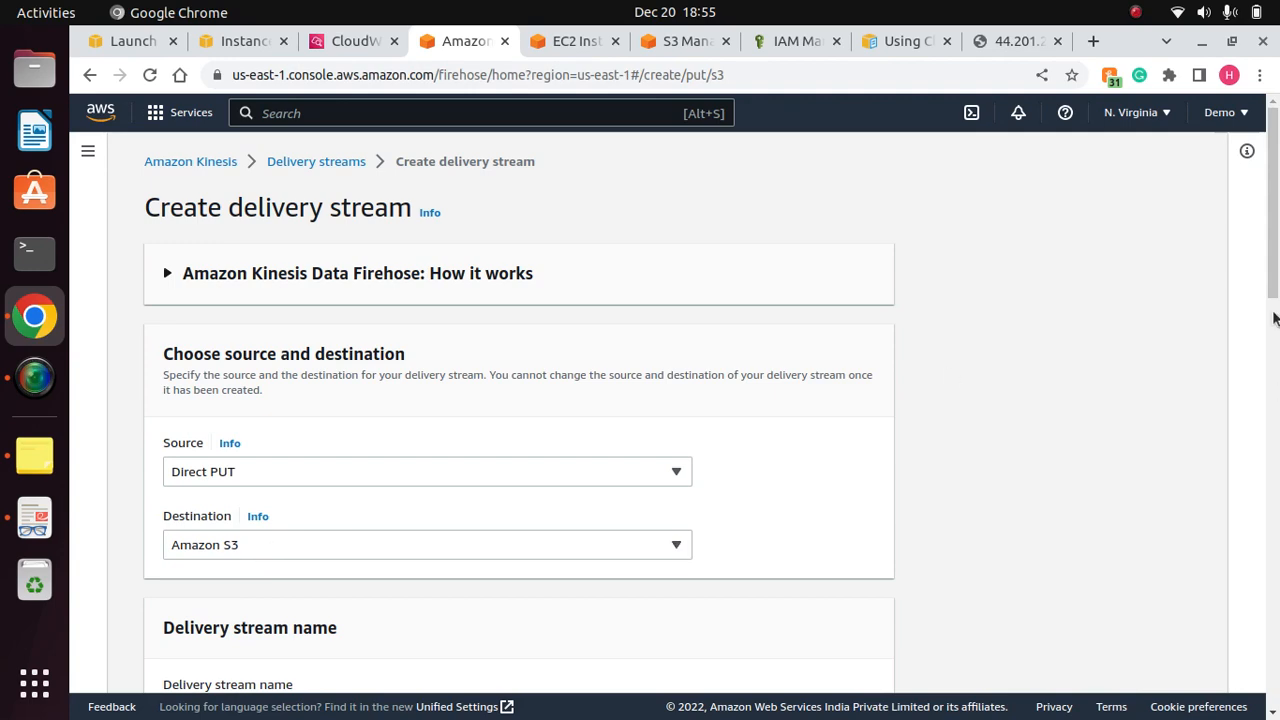
Step: Replace the default delivery stream name with CWLtofirehose
{"action": "scroll", "coordinate": [1274, 318], "scroll_direction": "down", "scroll_amount": 5}
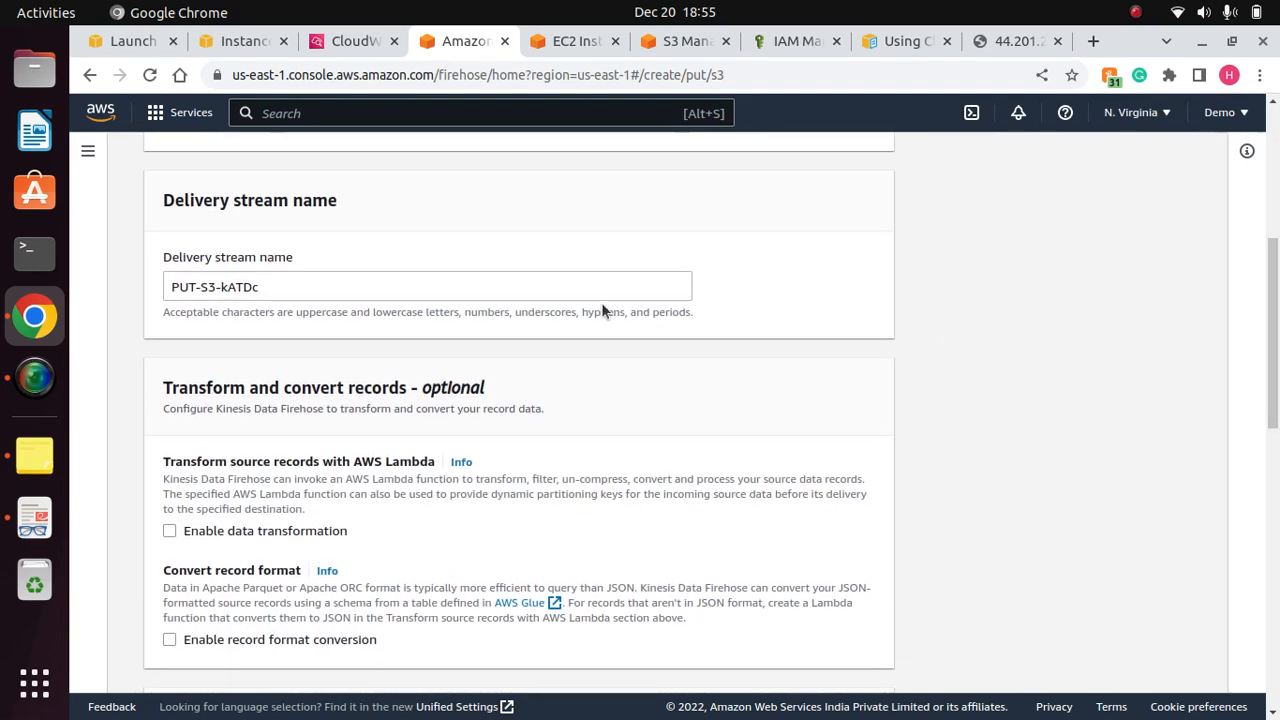
{"action": "left_click", "coordinate": [486, 290]}
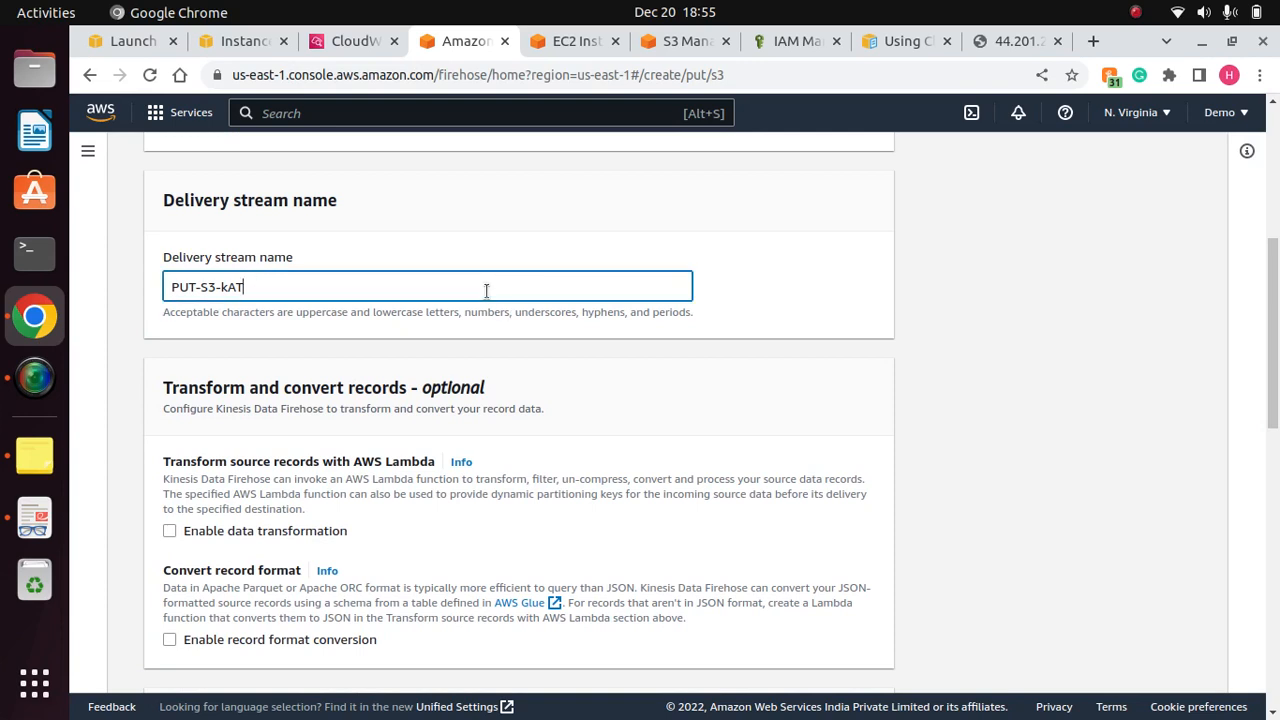
{"action": "key", "text": "BackSpace"}
{"action": "key", "text": "BackSpace"}
{"action": "key", "text": "BackSpace"}
{"action": "key", "text": "BackSpace"}
{"action": "key", "text": "BackSpace"}
{"action": "key", "text": "BackSpace"}
{"action": "key", "text": "BackSpace"}
{"action": "key", "text": "BackSpace"}
{"action": "key", "text": "BackSpace"}
{"action": "key", "text": "BackSpace"}
{"action": "left_click", "coordinate": [413, 326]}
{"action": "left_click", "coordinate": [318, 280]}
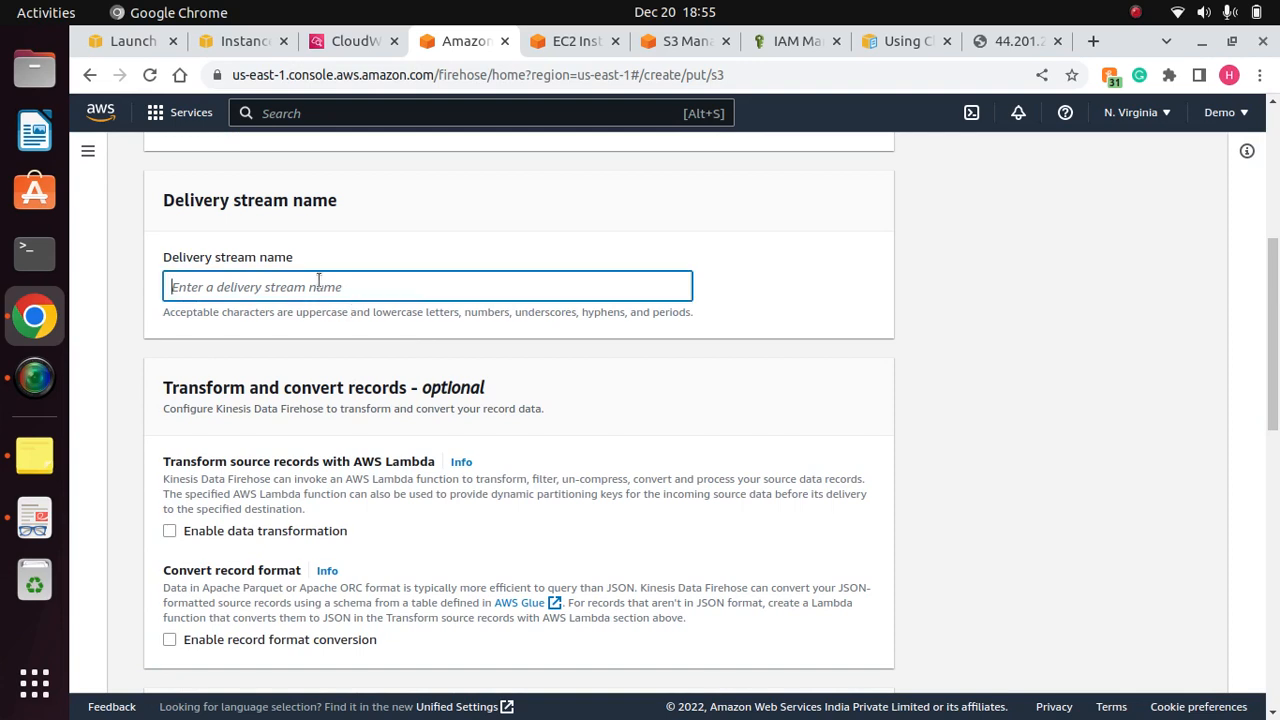
{"action": "type", "text": "CLW"}
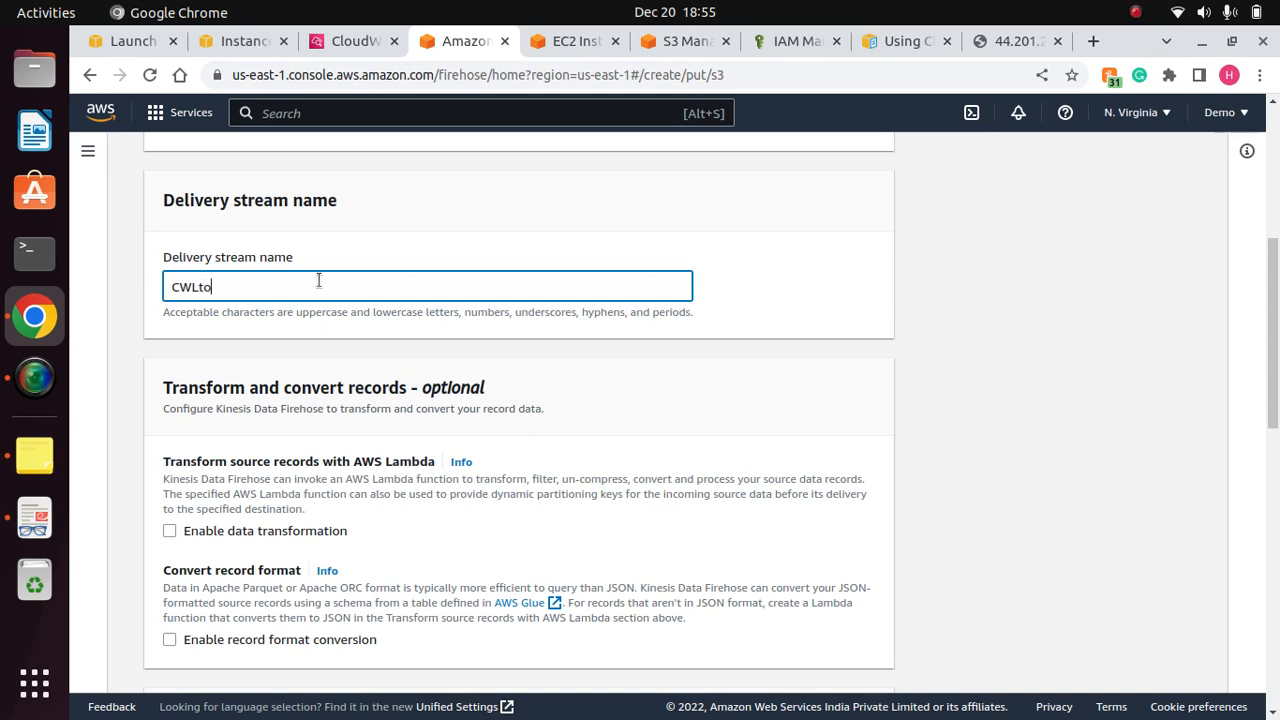
{"action": "type", "text": "firehose"}
Step: Choose the existing logdatafors3 bucket as the S3 bucket in the destination settings
{"action": "left_click_drag", "start_coordinate": [1268, 405], "coordinate": [1275, 535]}
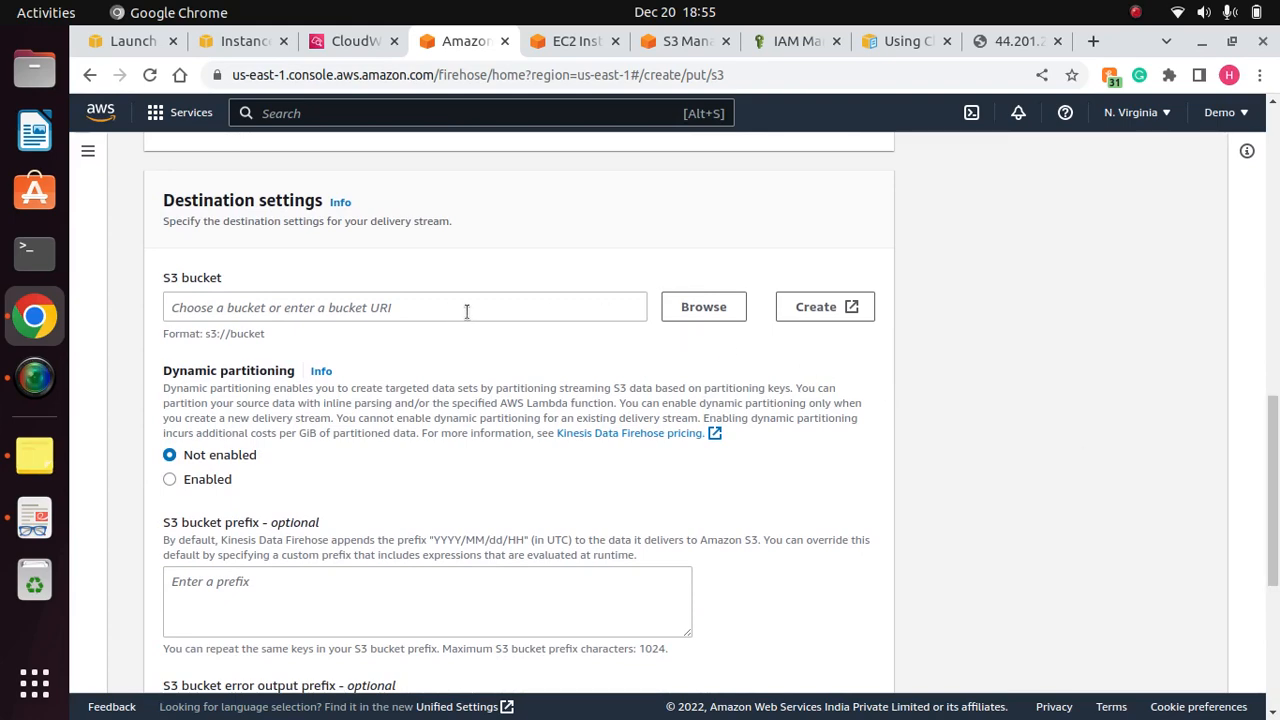
{"action": "left_click", "coordinate": [500, 306]}
{"action": "left_click", "coordinate": [699, 310]}
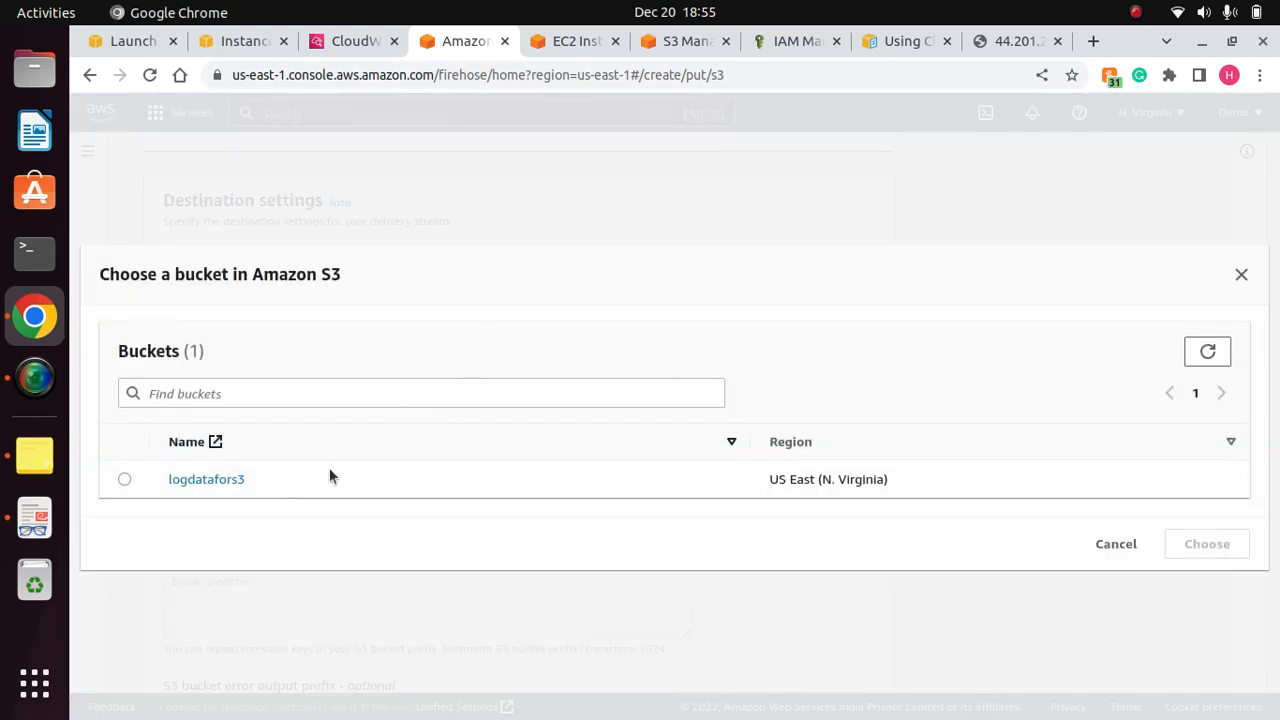
{"action": "left_click", "coordinate": [125, 480]}
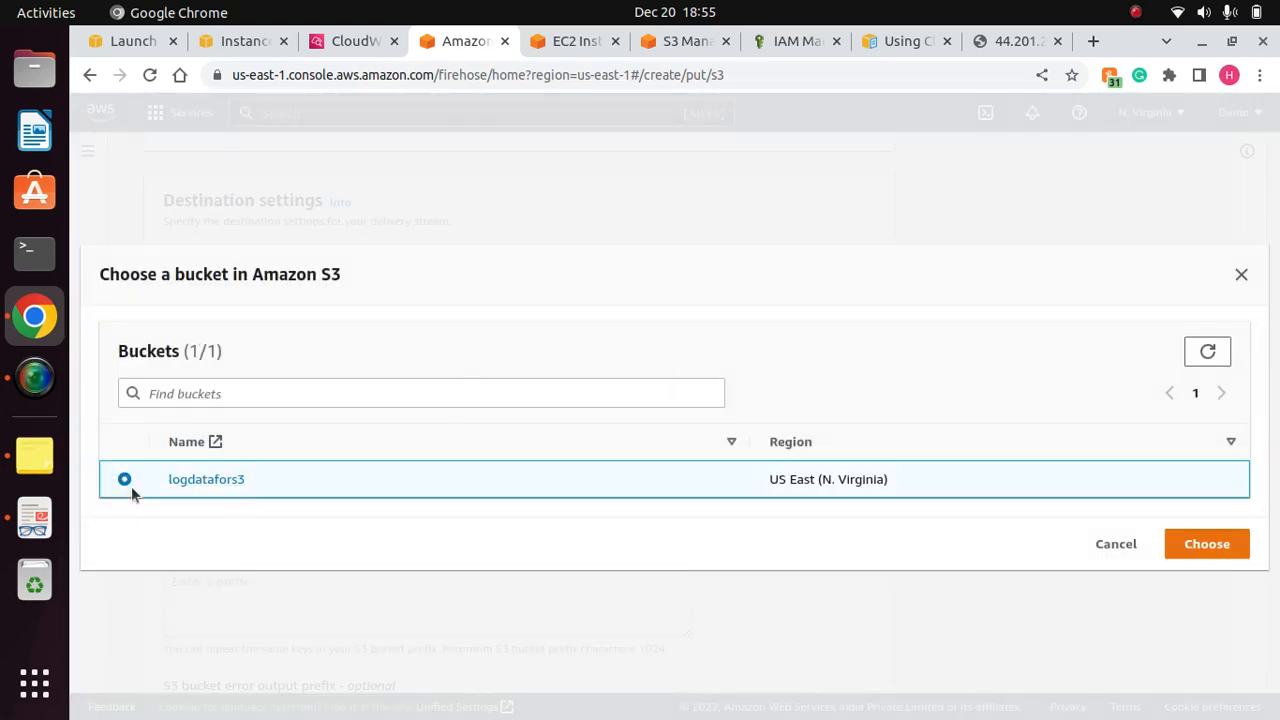
{"action": "left_click", "coordinate": [1220, 543]}
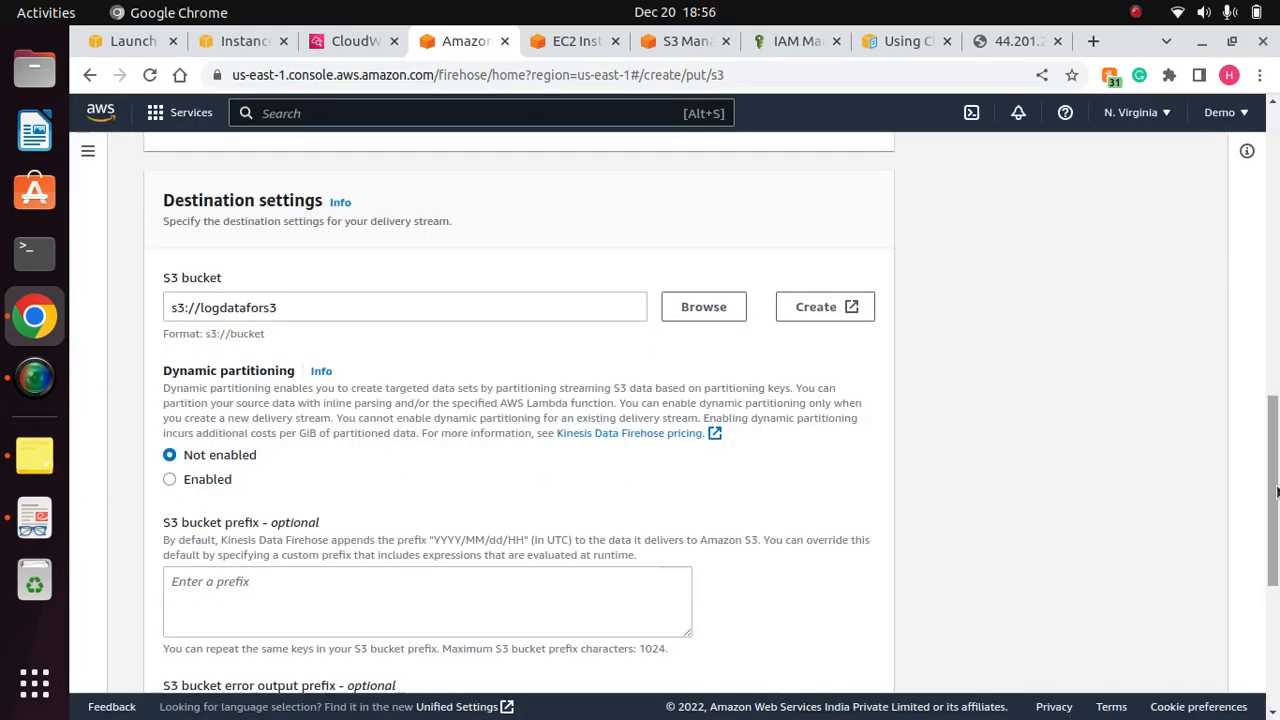
Step: Set the S3 bucket prefix to harshalcloud/ and the S3 bucket error output prefix to error/
{"action": "left_click_drag", "start_coordinate": [1275, 487], "coordinate": [1277, 578]}
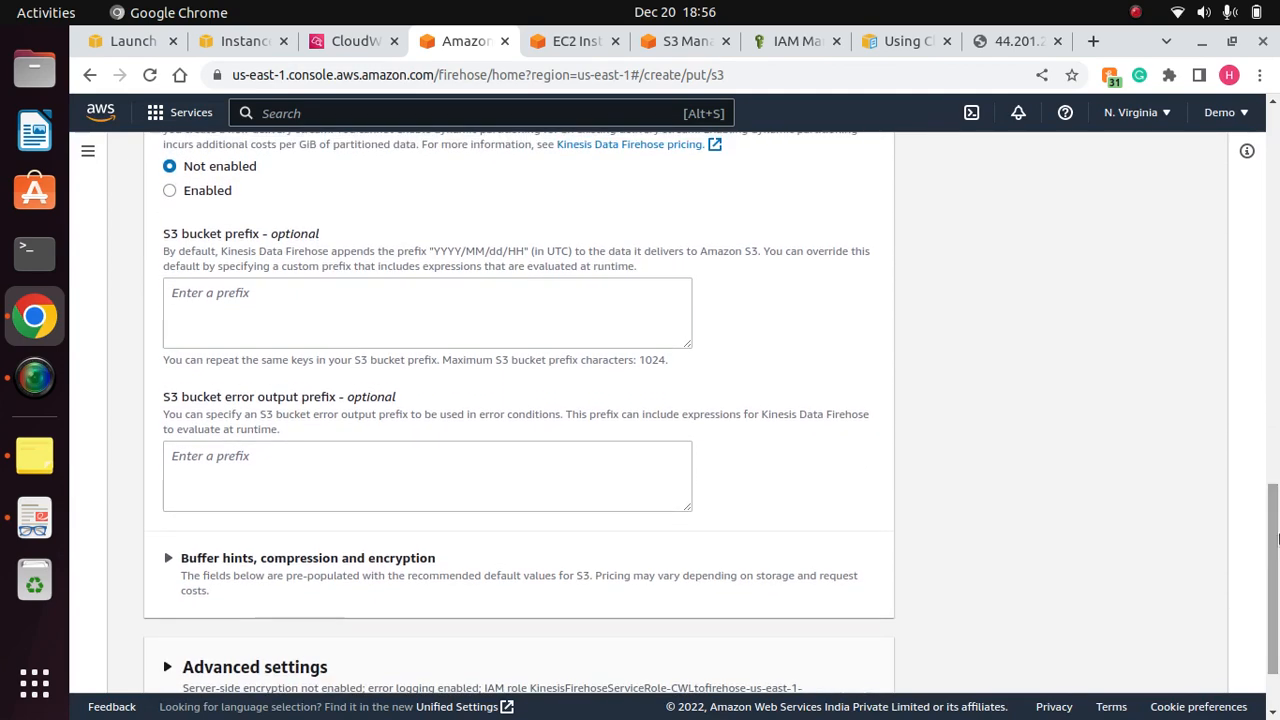
{"action": "left_click", "coordinate": [366, 305]}
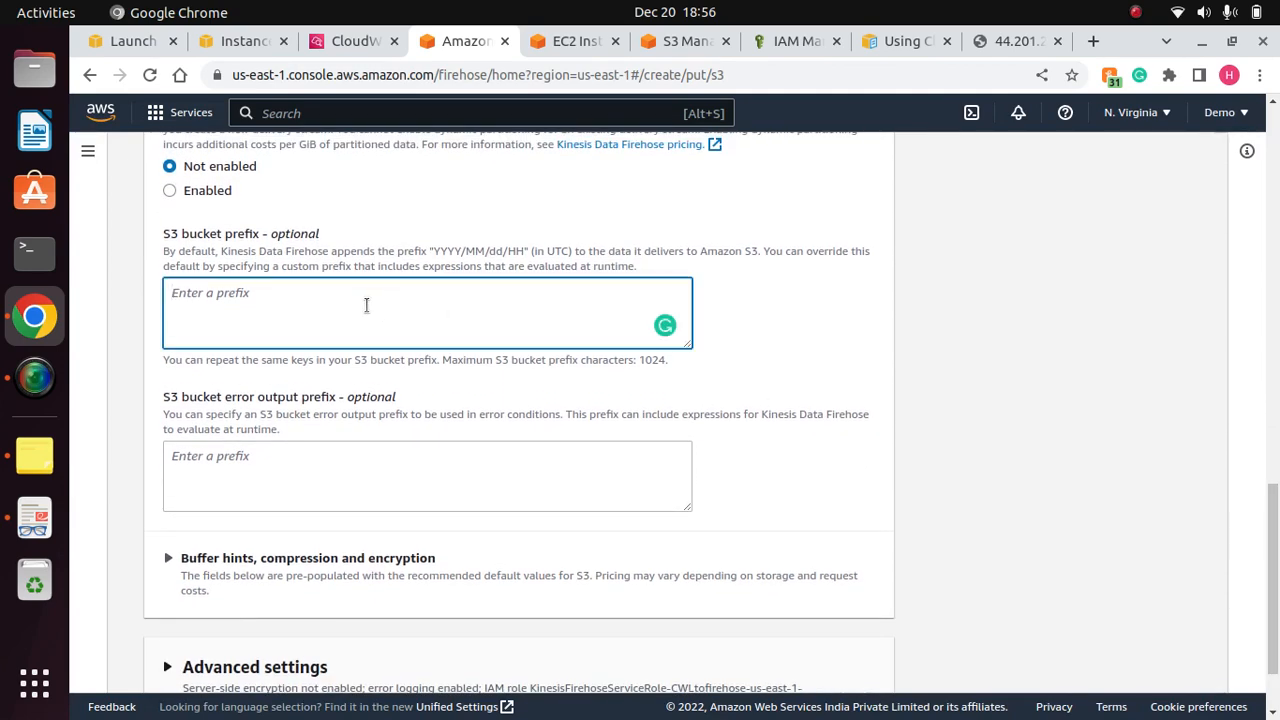
{"action": "type", "text": "harshalcloud/"}
{"action": "left_click", "coordinate": [268, 463]}
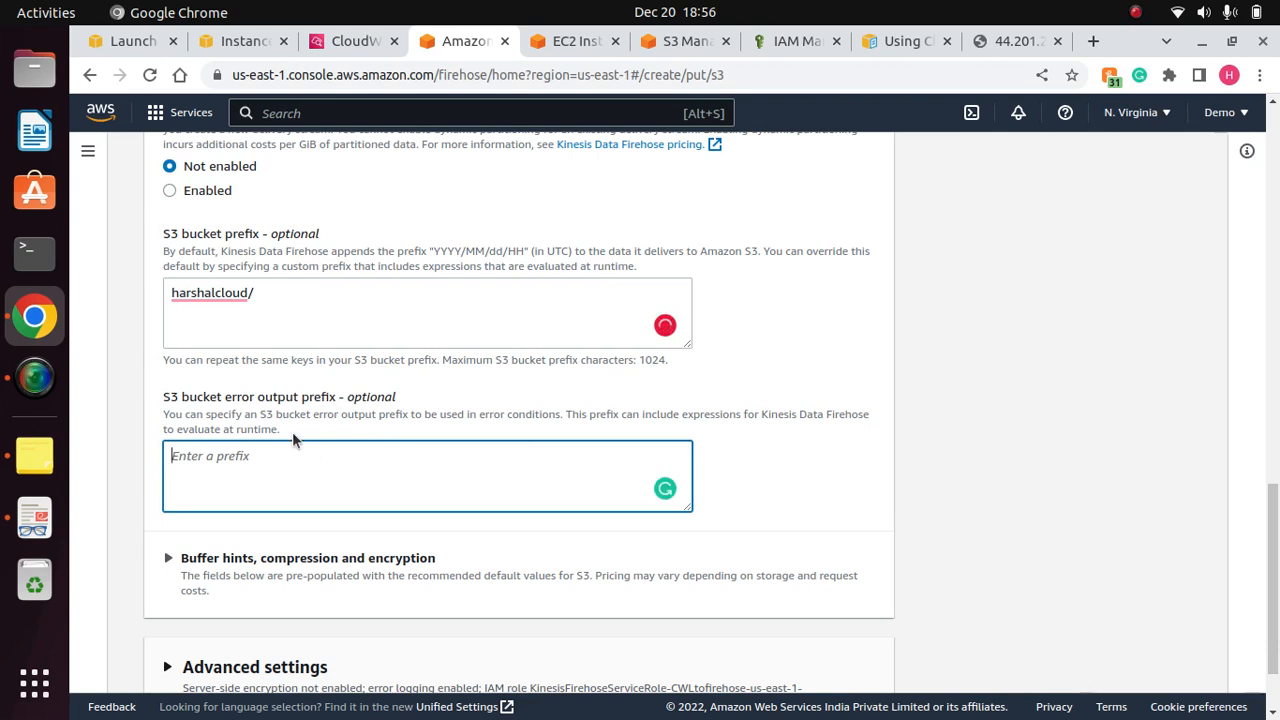
{"action": "type", "text": "error/"}
Step: Review the two prefixes and the remaining default settings, and create the delivery stream
{"action": "scroll", "coordinate": [1277, 467], "scroll_direction": "down", "scroll_amount": 2}
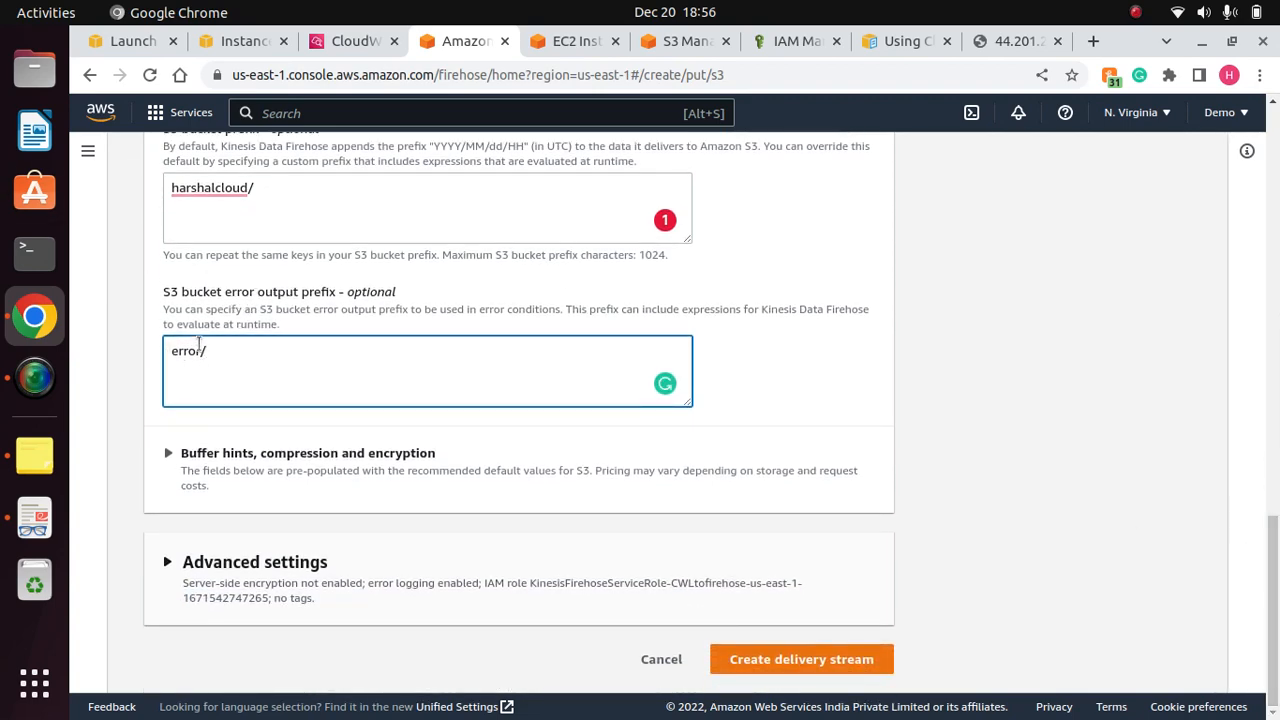
{"action": "scroll", "coordinate": [1277, 520], "scroll_direction": "up", "scroll_amount": 2}
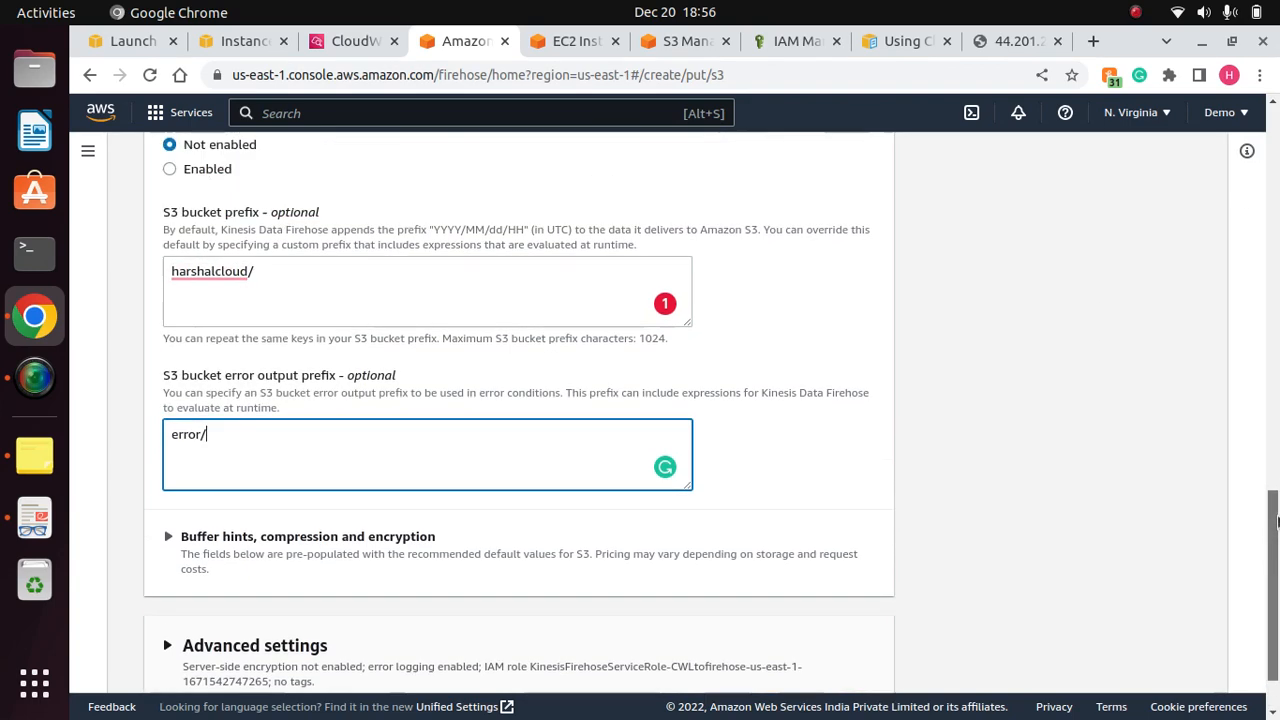
{"action": "scroll", "coordinate": [1277, 520], "scroll_direction": "up", "scroll_amount": 1}
{"action": "scroll", "coordinate": [1277, 530], "scroll_direction": "down", "scroll_amount": 2}
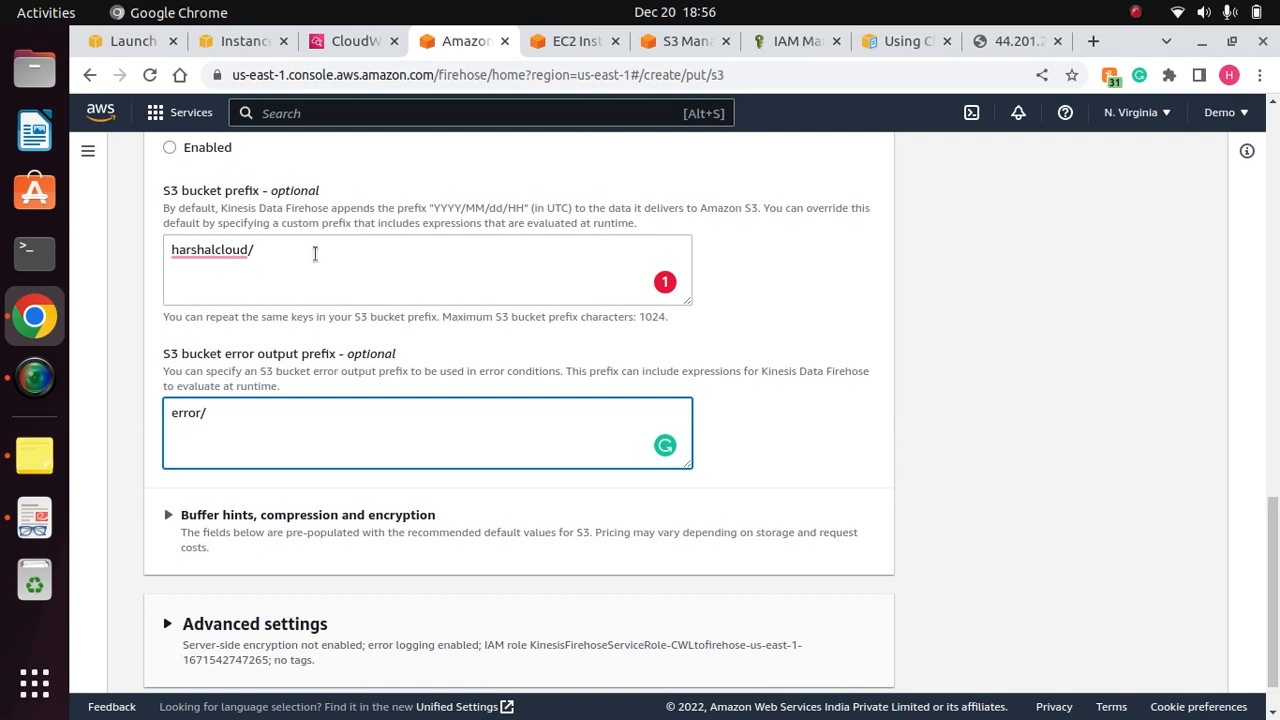
{"action": "scroll", "coordinate": [600, 500], "scroll_direction": "down", "scroll_amount": 1}
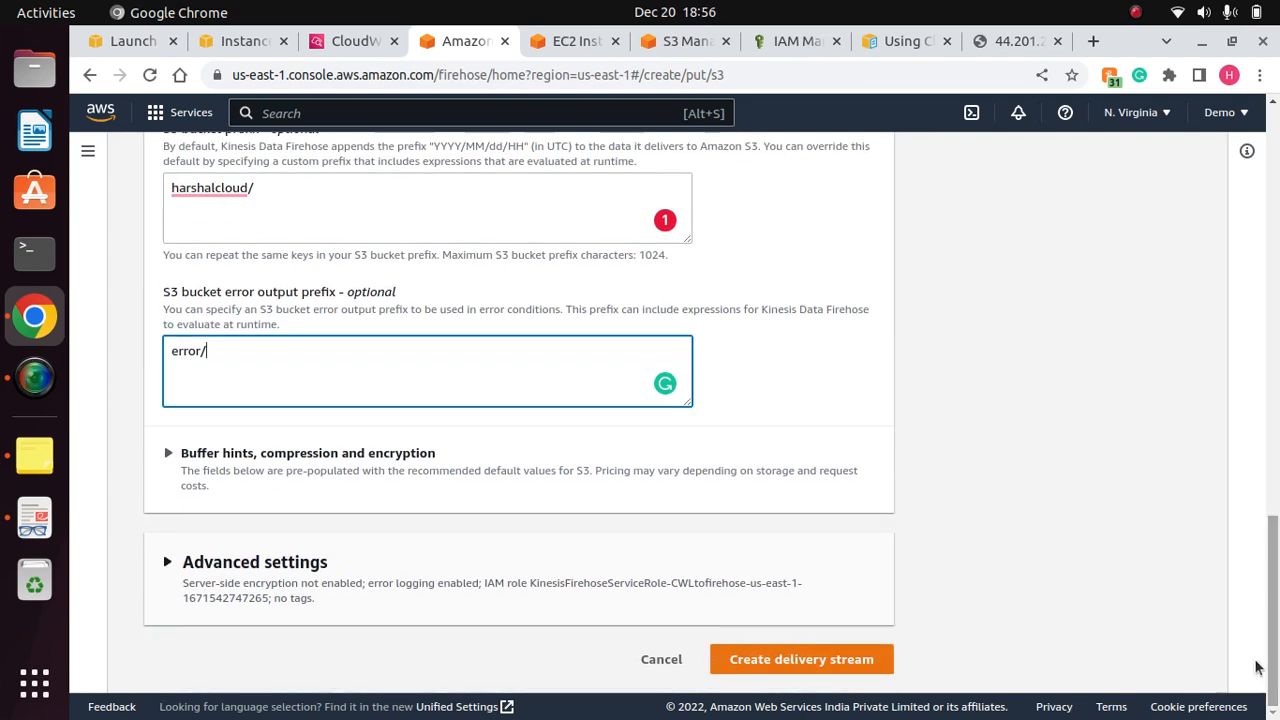
{"action": "left_click", "coordinate": [791, 662]}
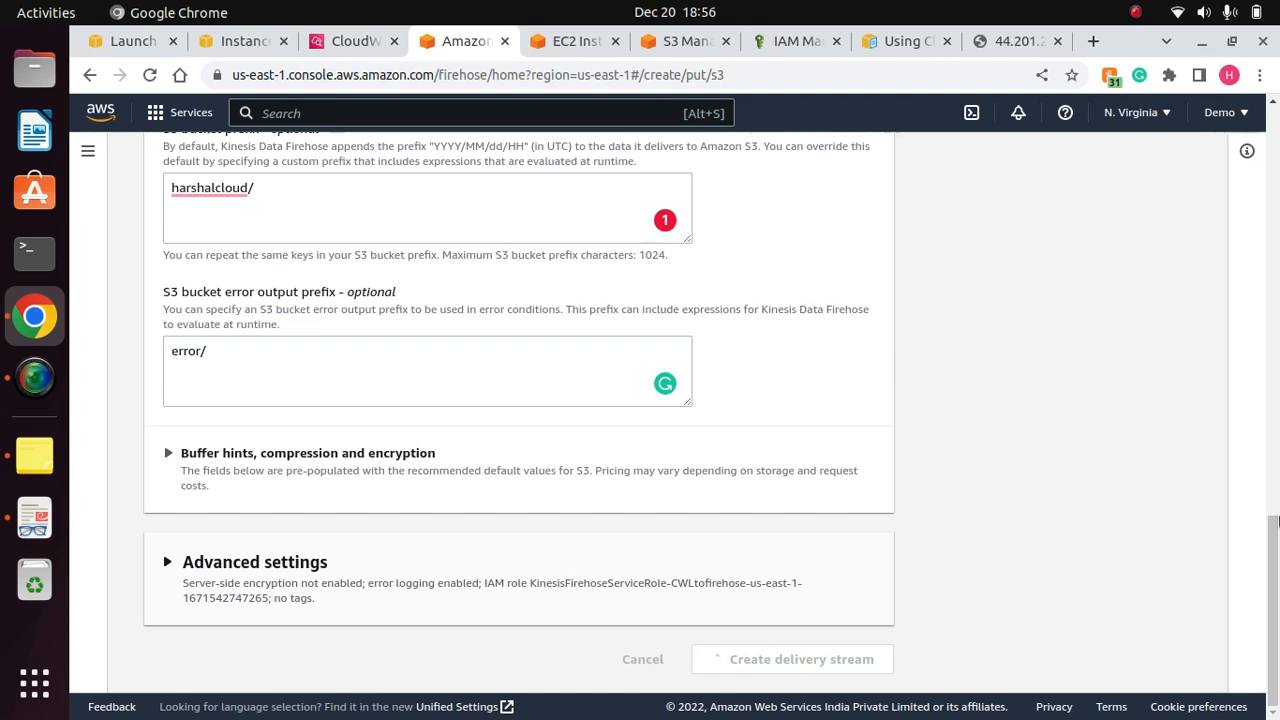
{"action": "left_click_drag", "start_coordinate": [1278, 521], "coordinate": [1278, 172]}
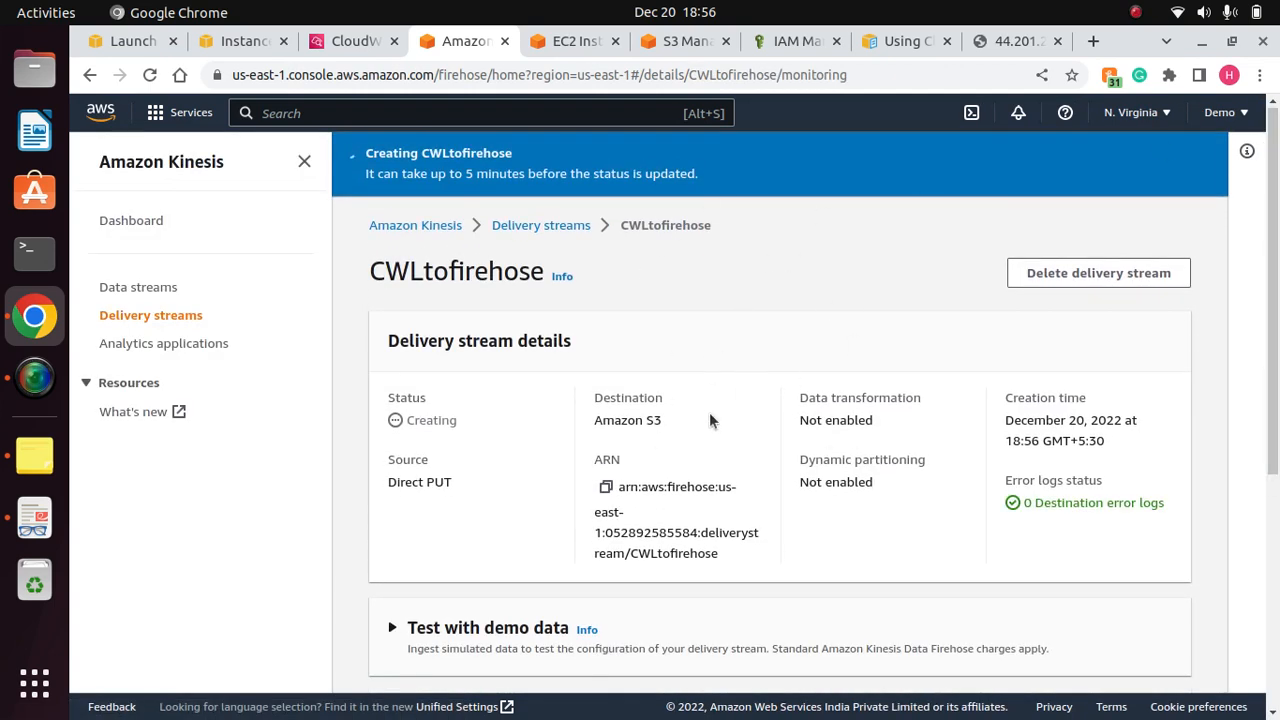
Step: Check the new delivery stream's status and return to the Steps slide of Cloudwatch2.pdf in Document Viewer
{"action": "left_click_drag", "start_coordinate": [490, 431], "coordinate": [380, 417]}
{"action": "left_click", "coordinate": [503, 405]}
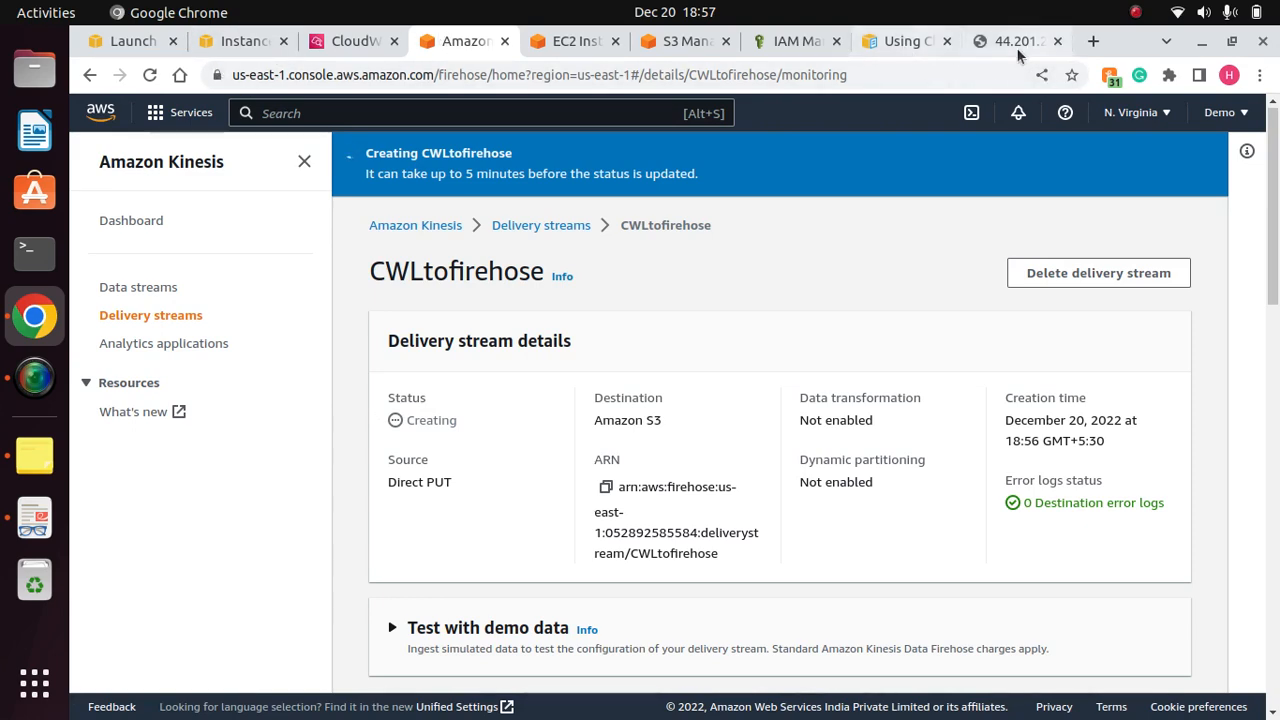
{"action": "left_click", "coordinate": [34, 518]}
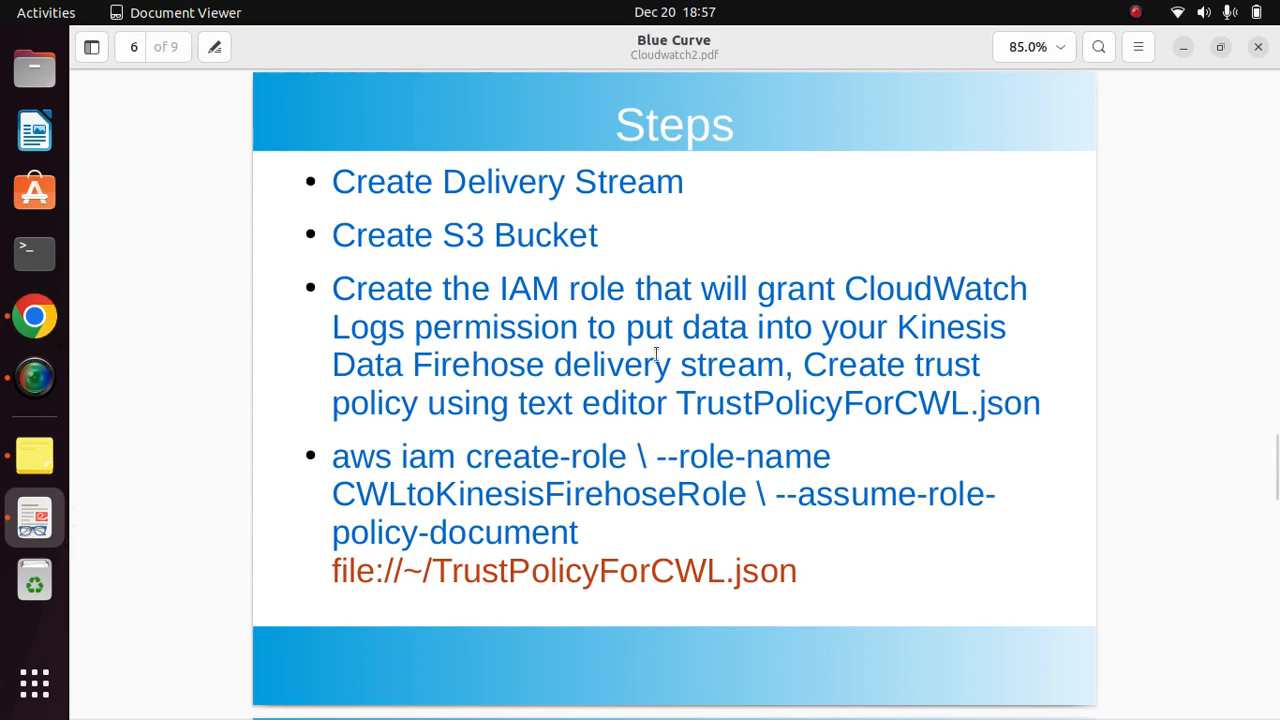
Step: Review the delivery stream, S3 bucket and IAM role items on the Steps slide
{"action": "left_click_drag", "start_coordinate": [737, 191], "coordinate": [312, 180]}
{"action": "left_click", "coordinate": [562, 199]}
{"action": "left_click_drag", "start_coordinate": [613, 251], "coordinate": [355, 232]}
{"action": "left_click", "coordinate": [676, 246]}
{"action": "left_click_drag", "start_coordinate": [453, 271], "coordinate": [843, 314]}
{"action": "left_click", "coordinate": [941, 304]}
Step: Switch to Chrome and find step 8, creating the IAM role for CloudWatch Logs, in the subscription filters documentation
{"action": "left_click", "coordinate": [34, 316]}
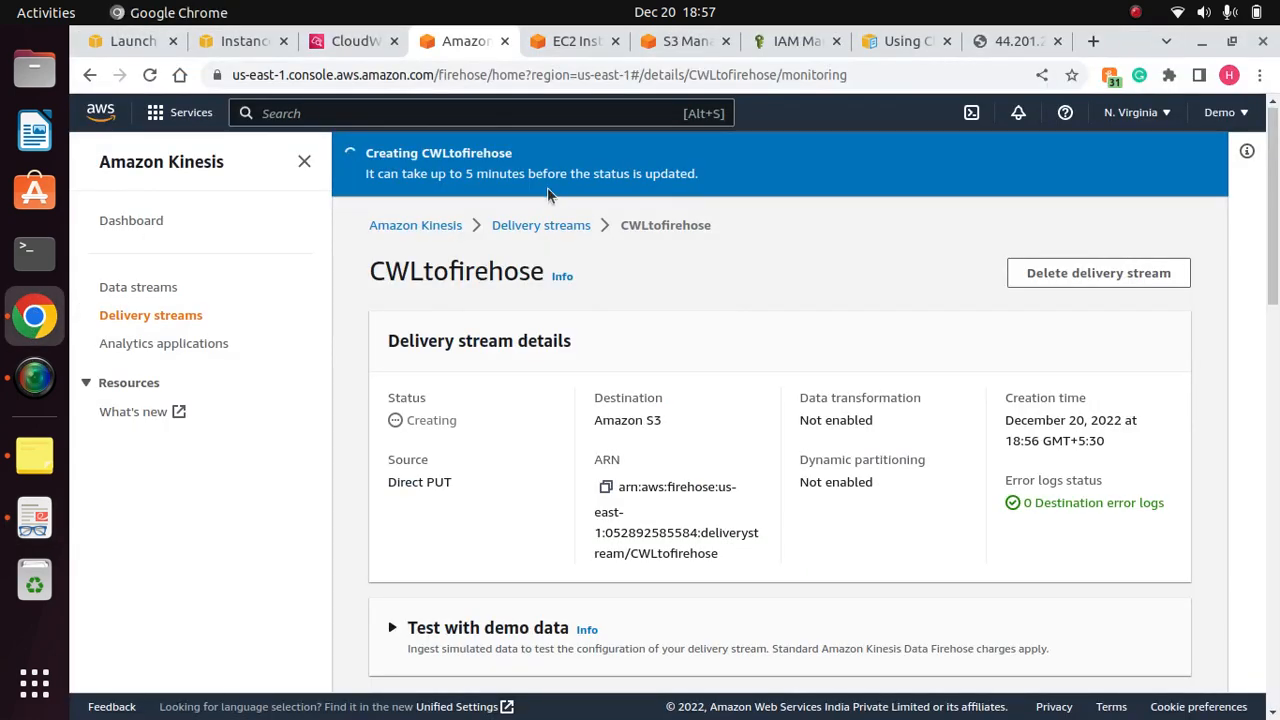
{"action": "left_click", "coordinate": [890, 45]}
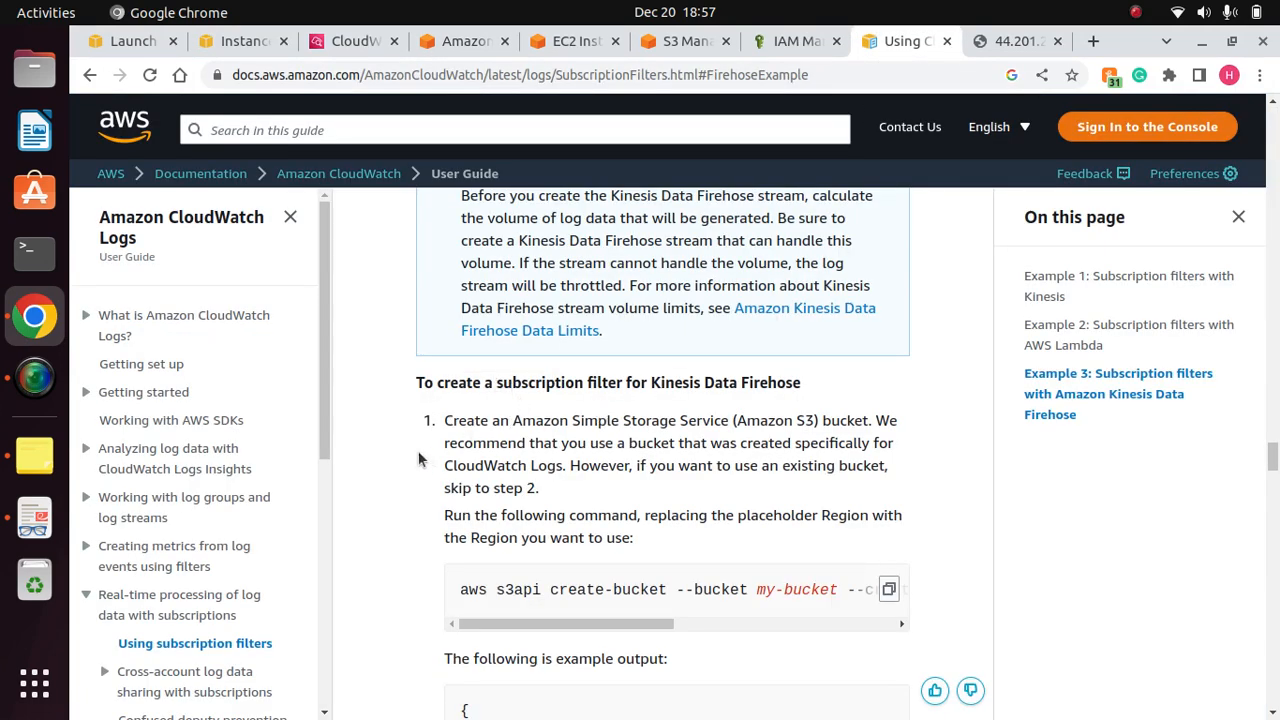
{"action": "scroll", "coordinate": [418, 459], "scroll_direction": "down", "scroll_amount": 10}
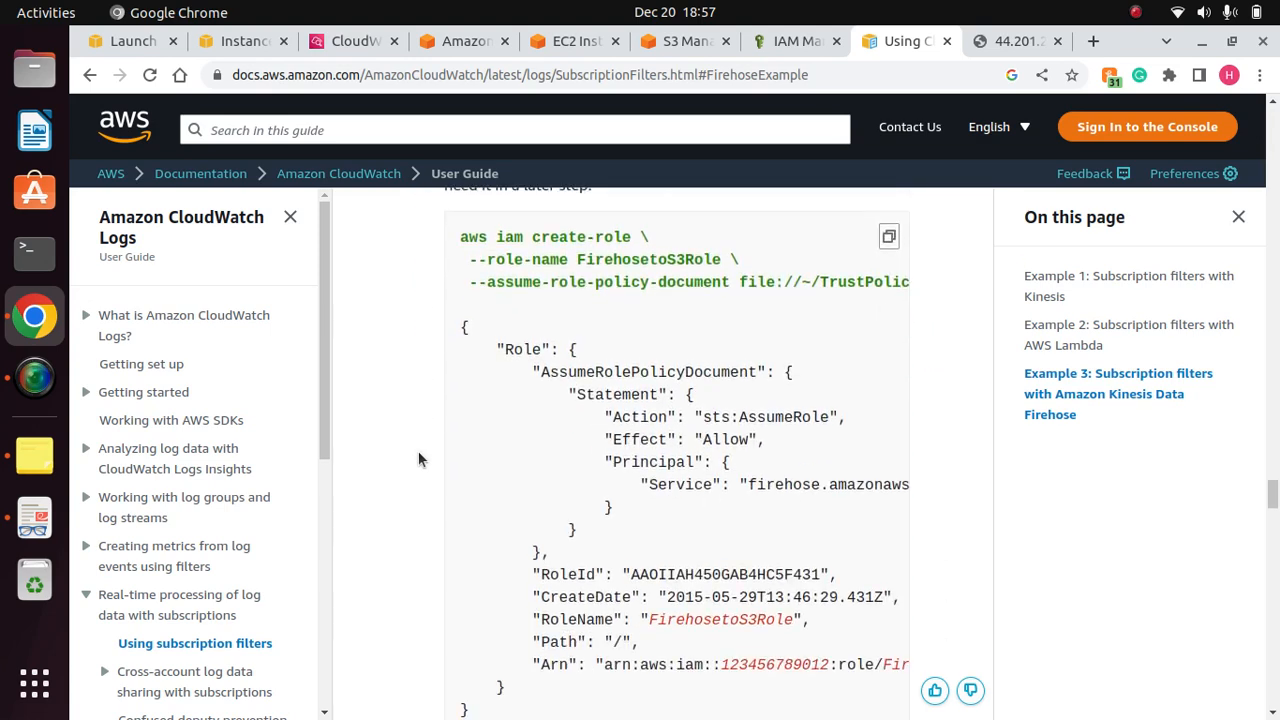
{"action": "scroll", "coordinate": [418, 459], "scroll_direction": "down", "scroll_amount": 15}
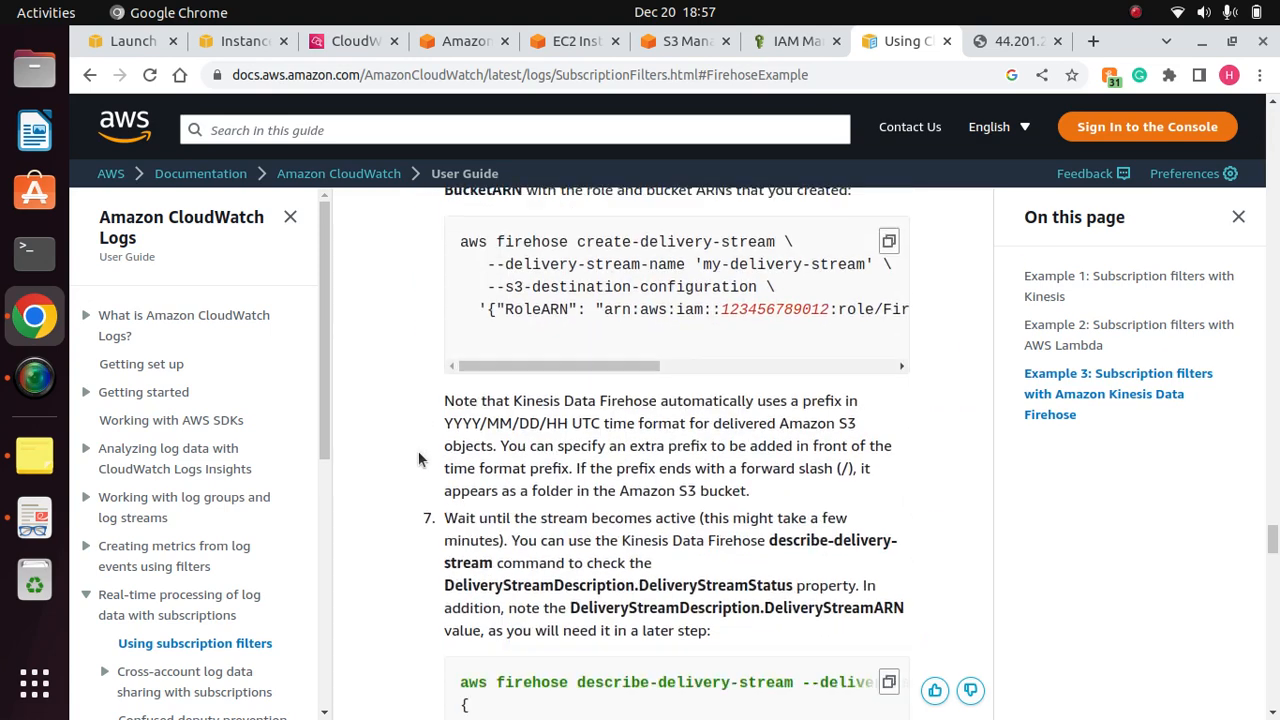
{"action": "scroll", "coordinate": [418, 459], "scroll_direction": "down", "scroll_amount": 10}
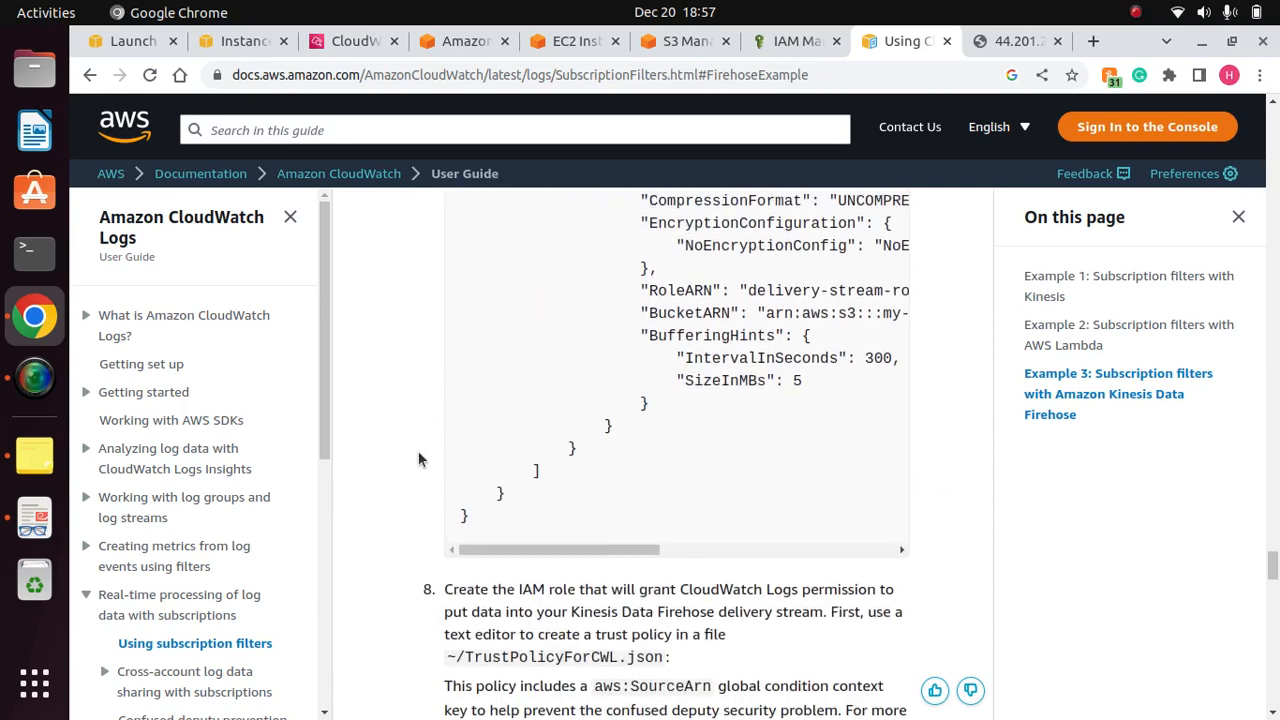
{"action": "scroll", "coordinate": [418, 459], "scroll_direction": "down", "scroll_amount": 8}
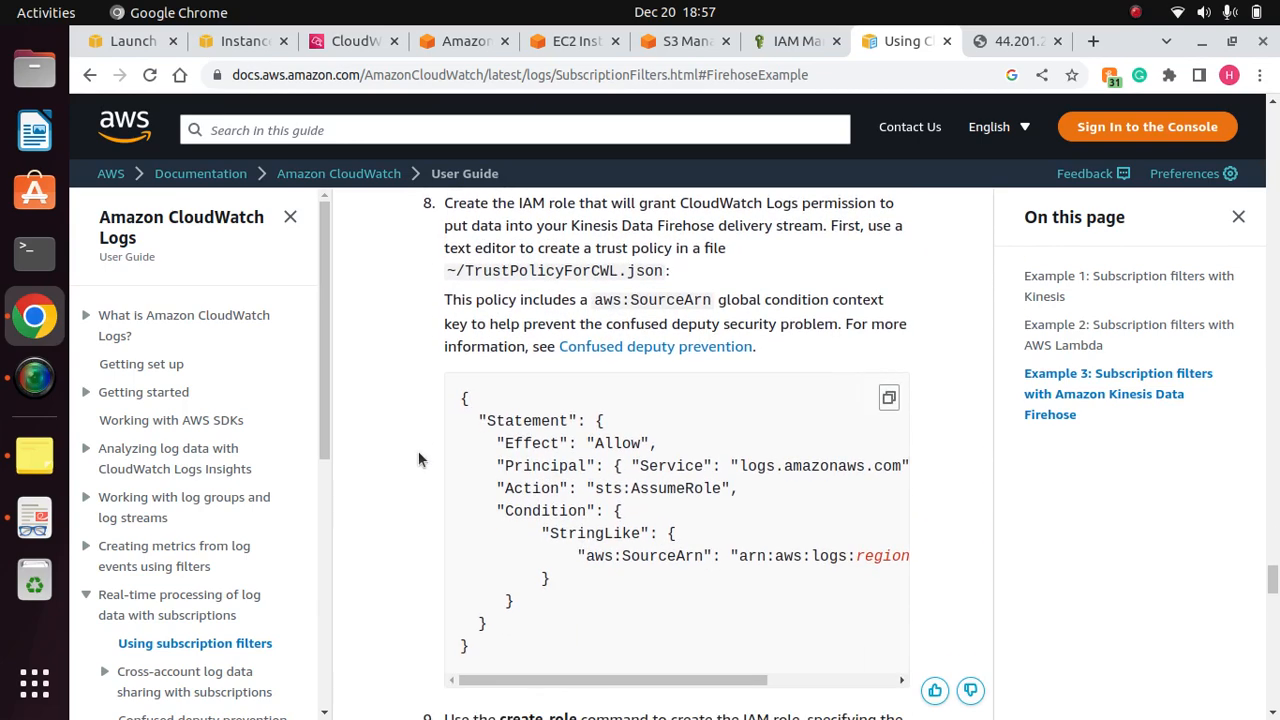
{"action": "scroll", "coordinate": [420, 459], "scroll_direction": "up", "scroll_amount": 2}
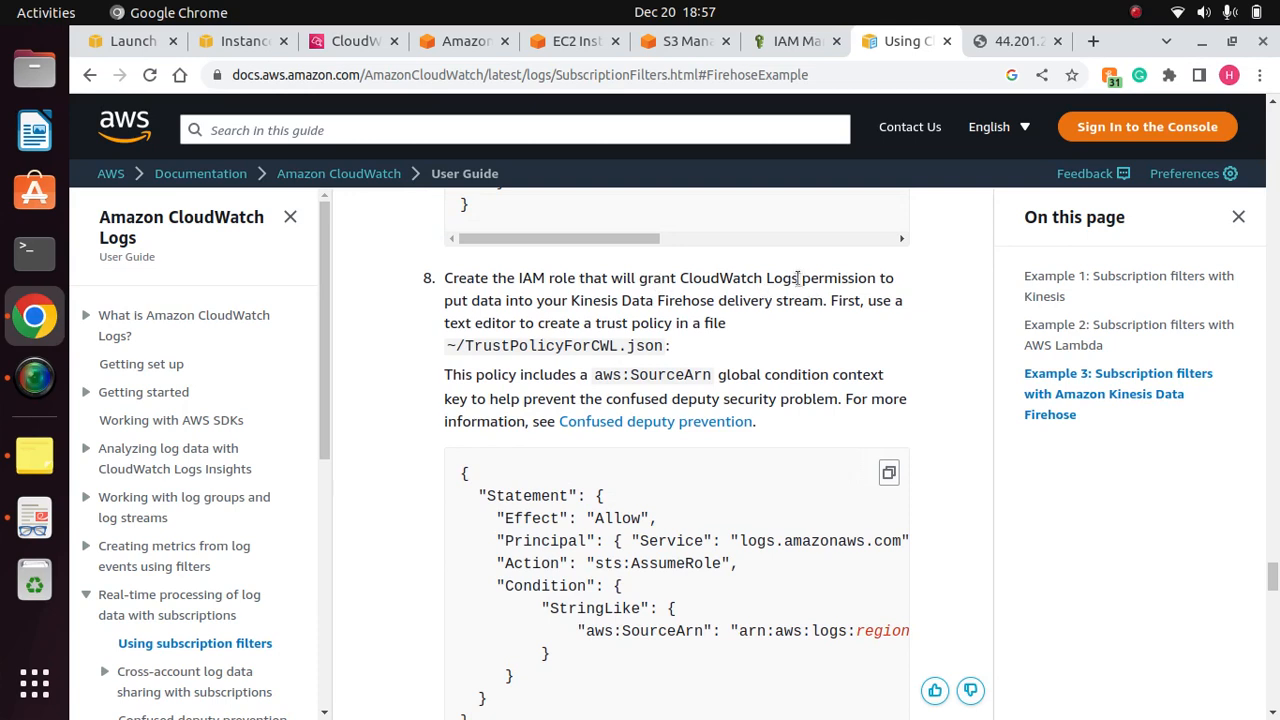
Step: Read step 8's explanation of the CloudWatch Logs permission for the Firehose delivery stream and its trust policy
{"action": "left_click_drag", "start_coordinate": [798, 278], "coordinate": [848, 279]}
{"action": "left_click", "coordinate": [496, 305]}
{"action": "left_click_drag", "start_coordinate": [832, 302], "coordinate": [536, 302]}
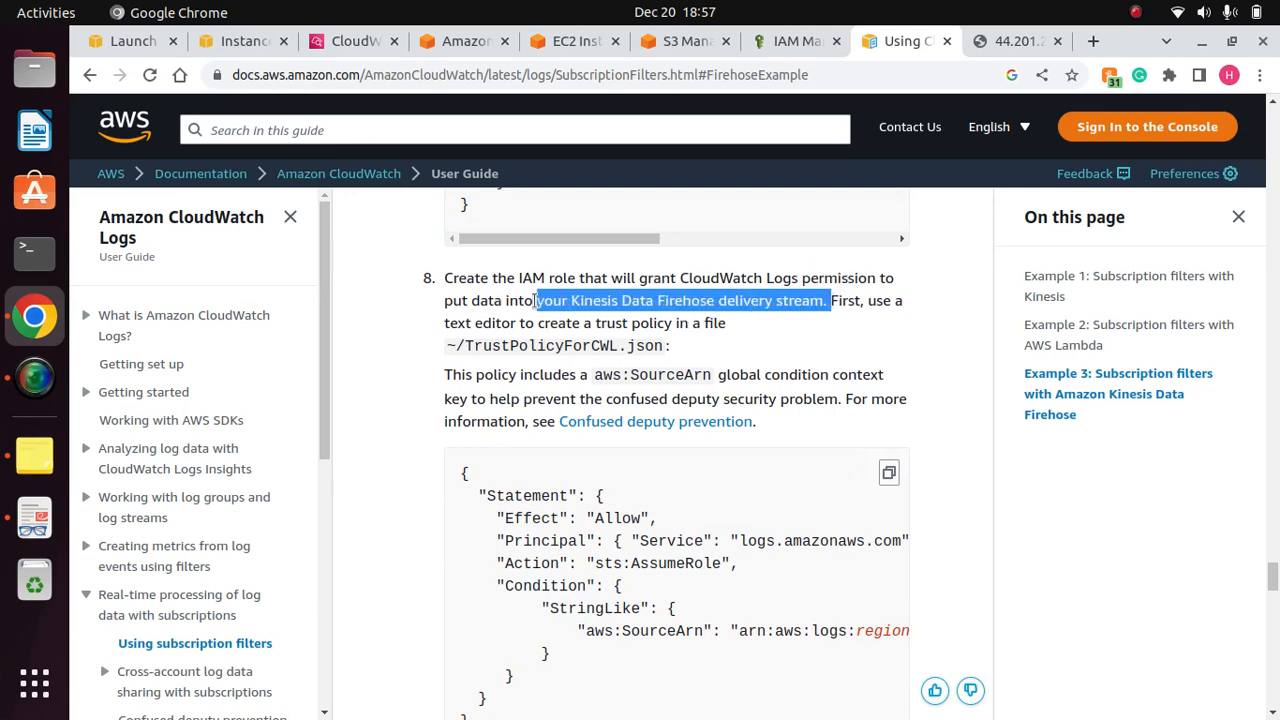
{"action": "left_click", "coordinate": [520, 297]}
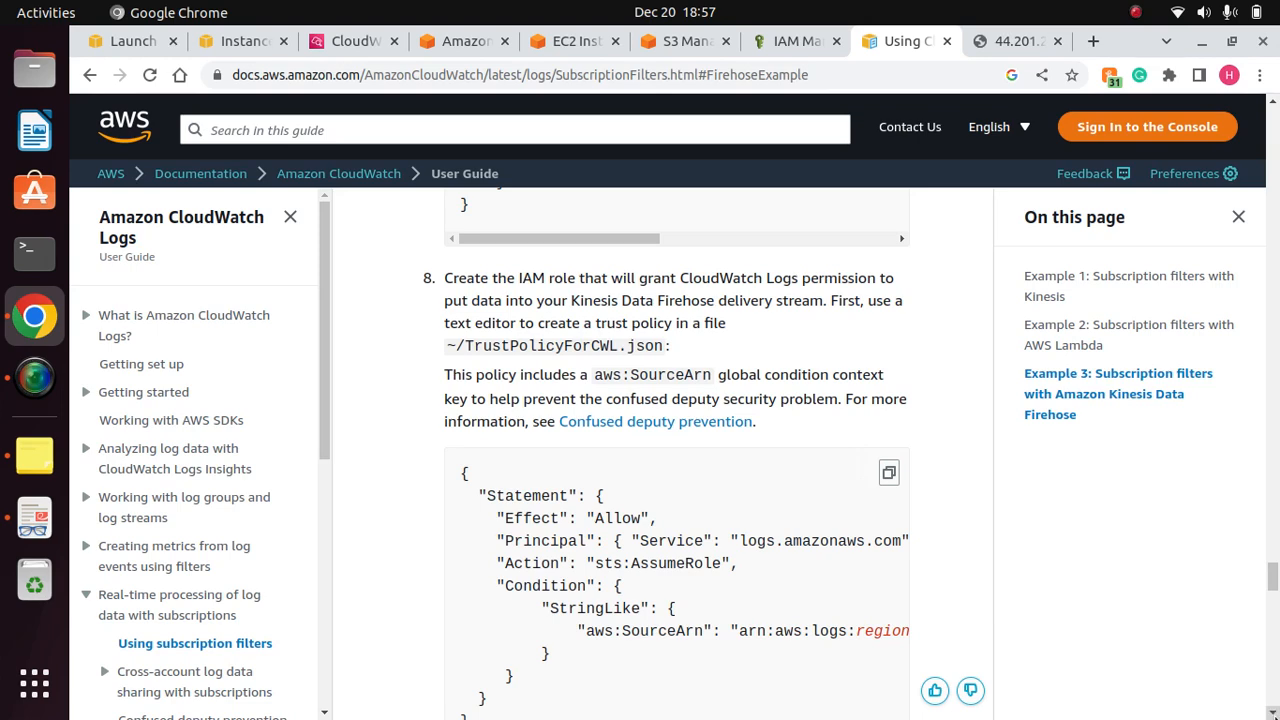
{"action": "scroll", "coordinate": [1273, 713], "scroll_direction": "down", "scroll_amount": 2}
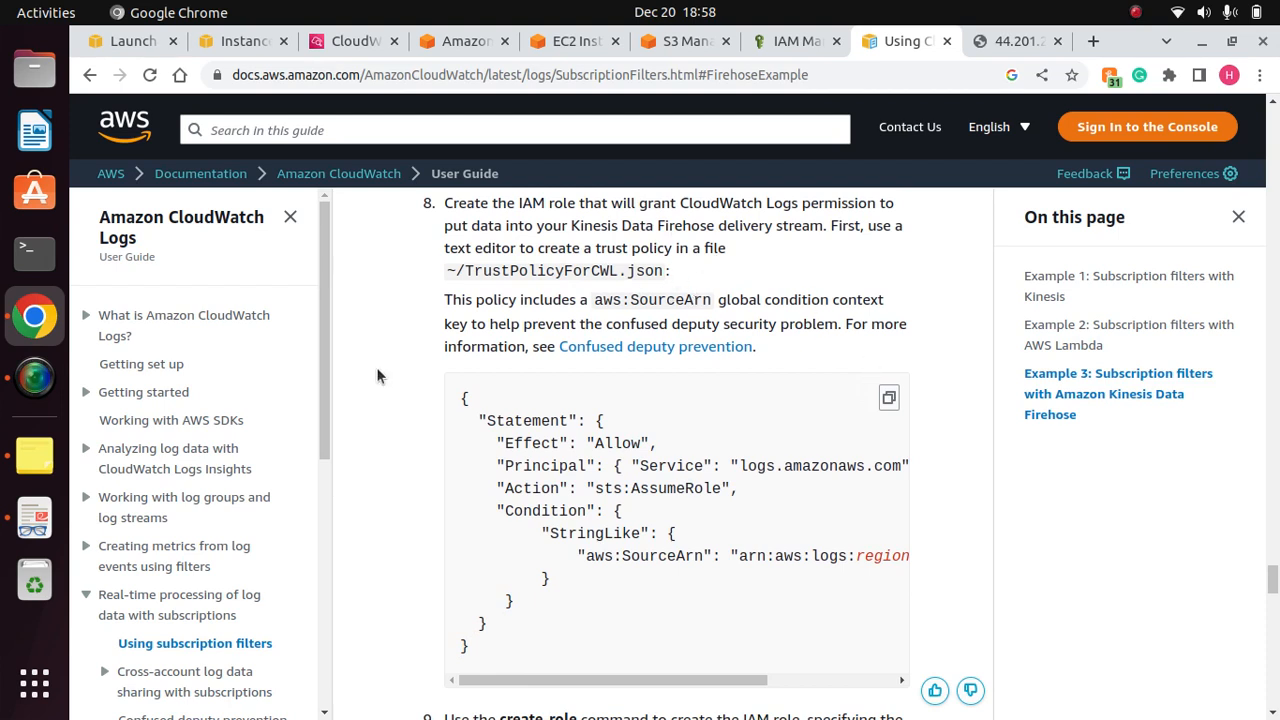
{"action": "left_click", "coordinate": [34, 70]}
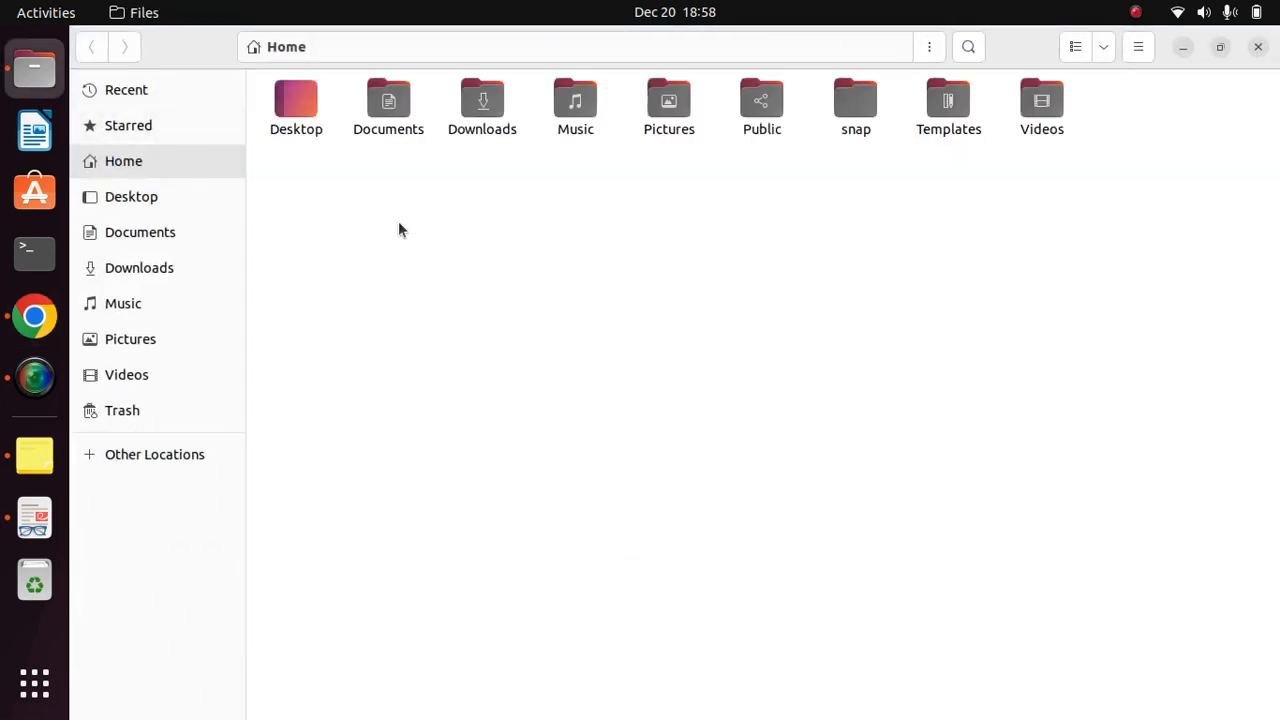
{"action": "double_click", "coordinate": [297, 113]}
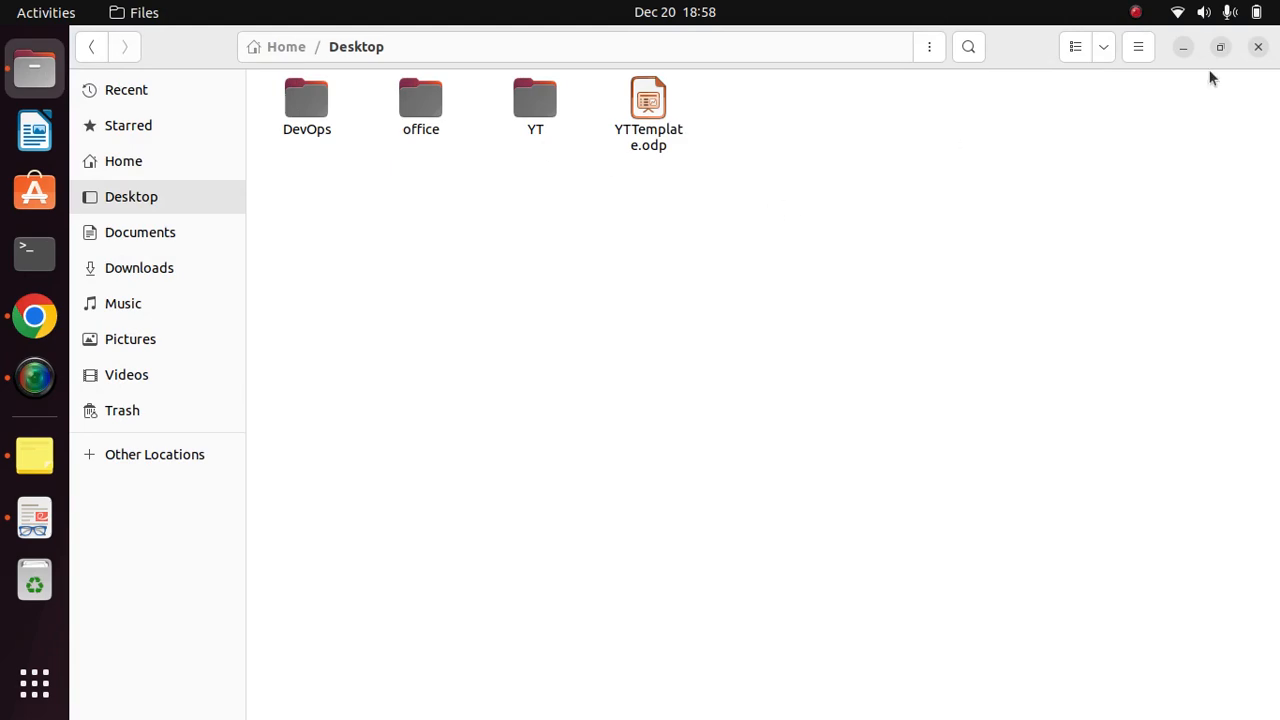
{"action": "left_click", "coordinate": [1259, 48]}
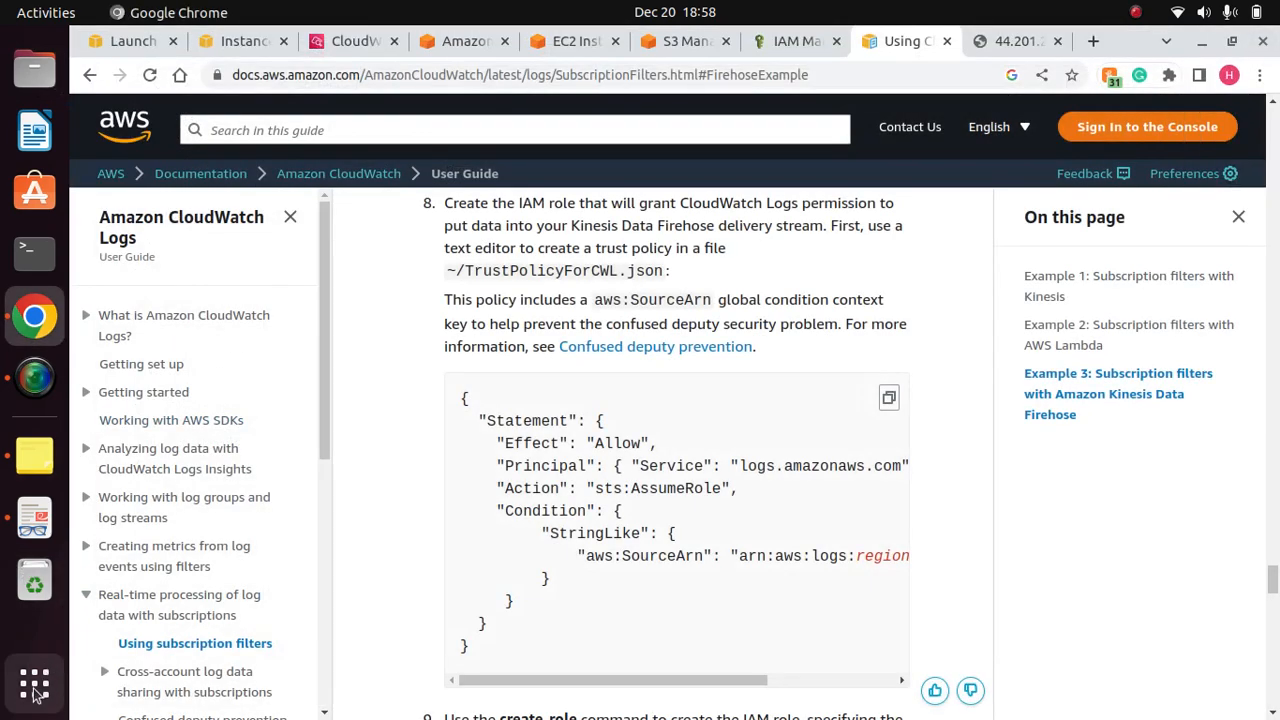
Step: Open Text Editor and paste the trust policy JSON copied from step 8 of the documentation into a new document
{"action": "left_click", "coordinate": [30, 688]}
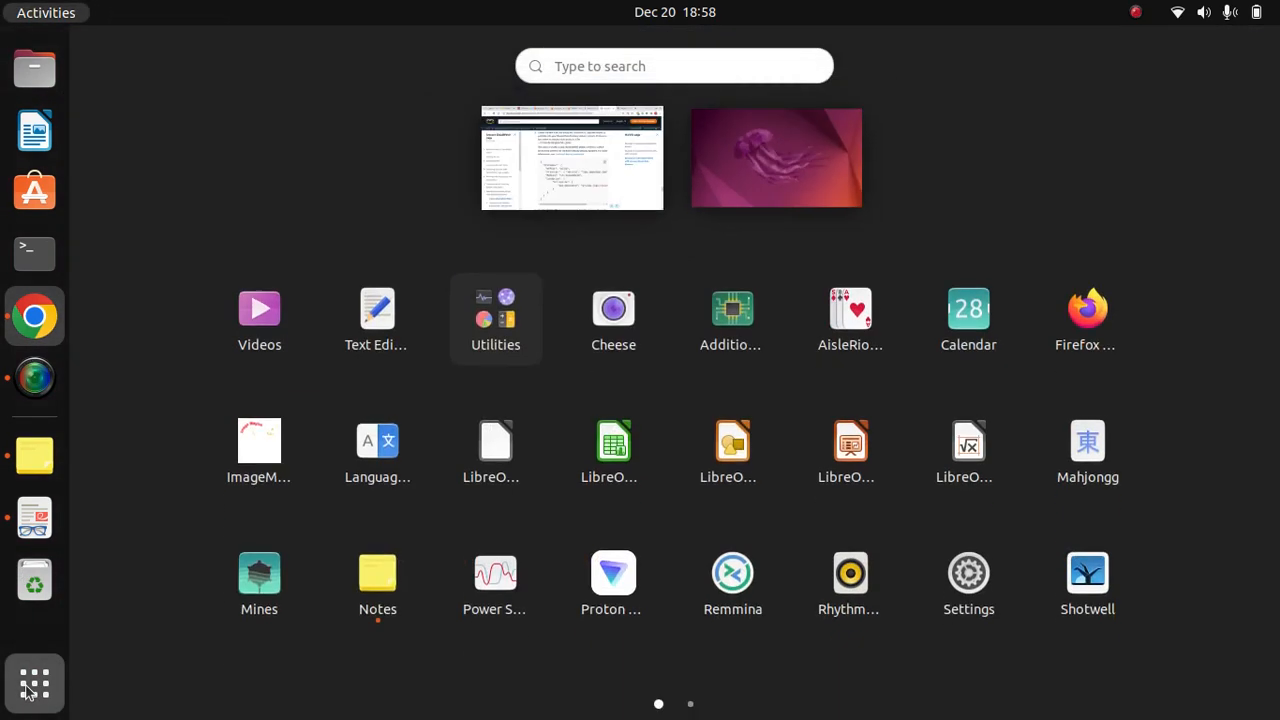
{"action": "left_click", "coordinate": [372, 345]}
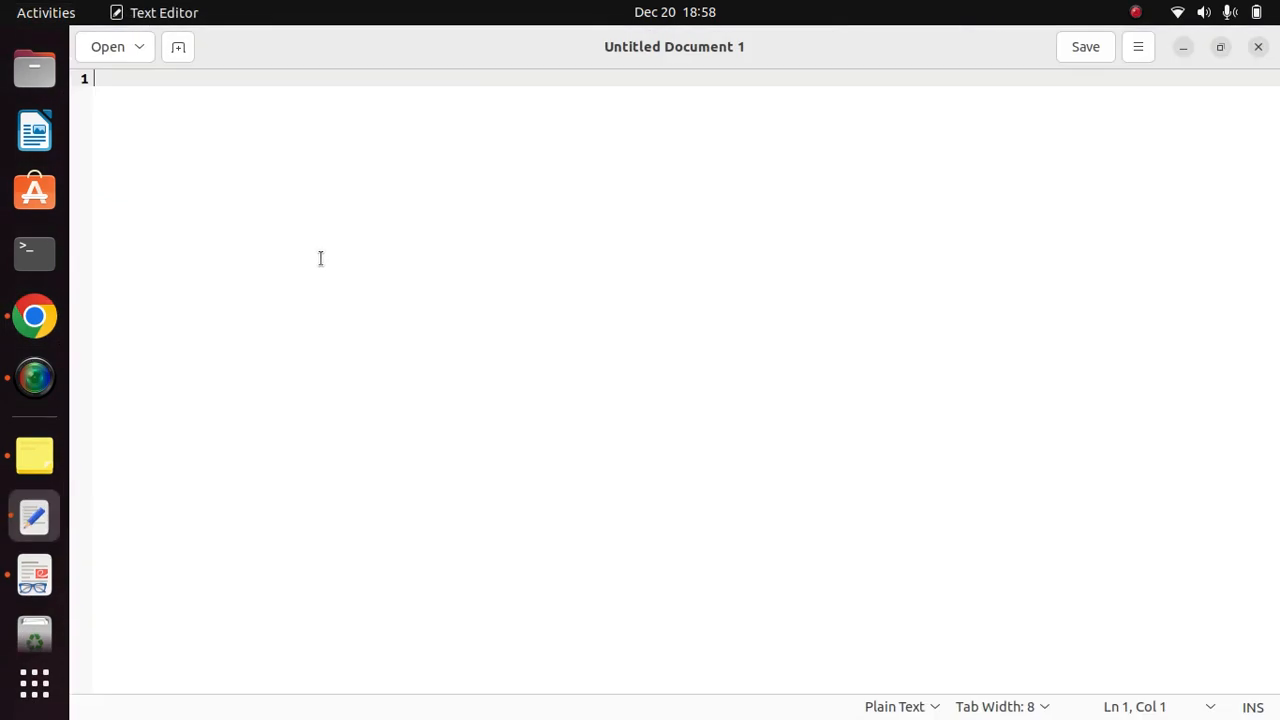
{"action": "left_click", "coordinate": [1185, 48]}
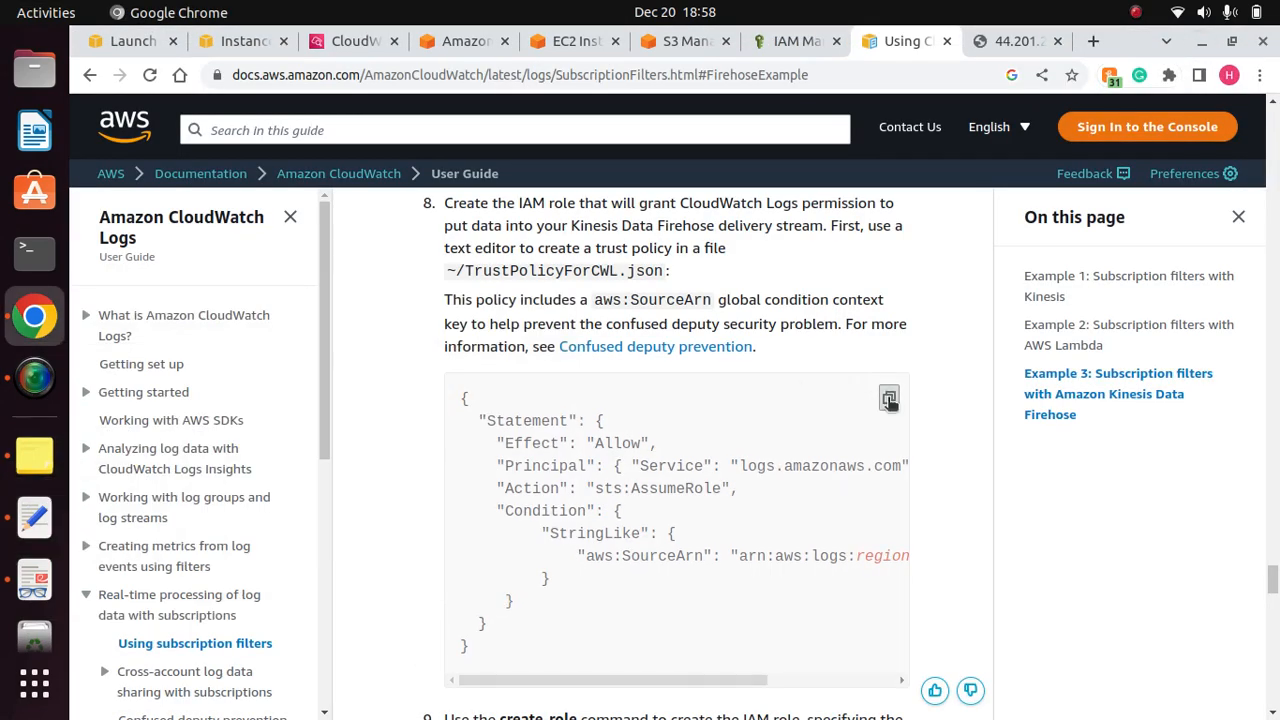
{"action": "left_click", "coordinate": [34, 517]}
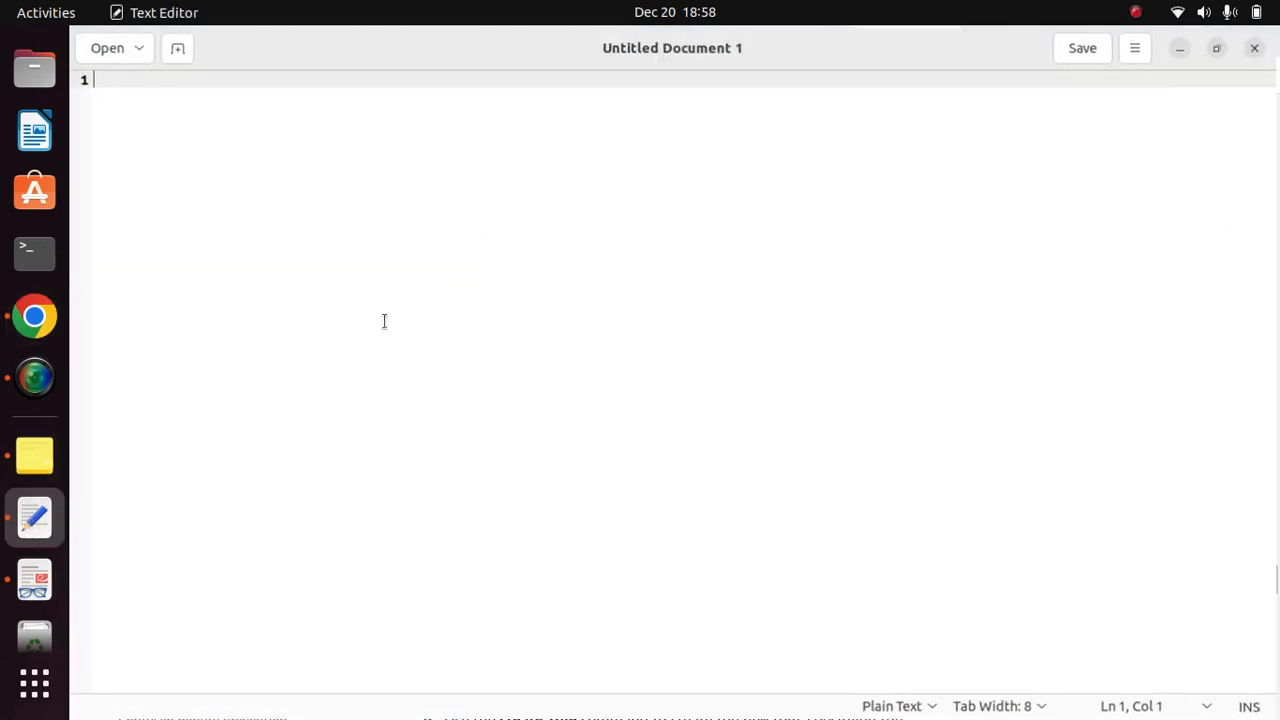
{"action": "right_click", "coordinate": [414, 177]}
{"action": "left_click", "coordinate": [509, 288]}
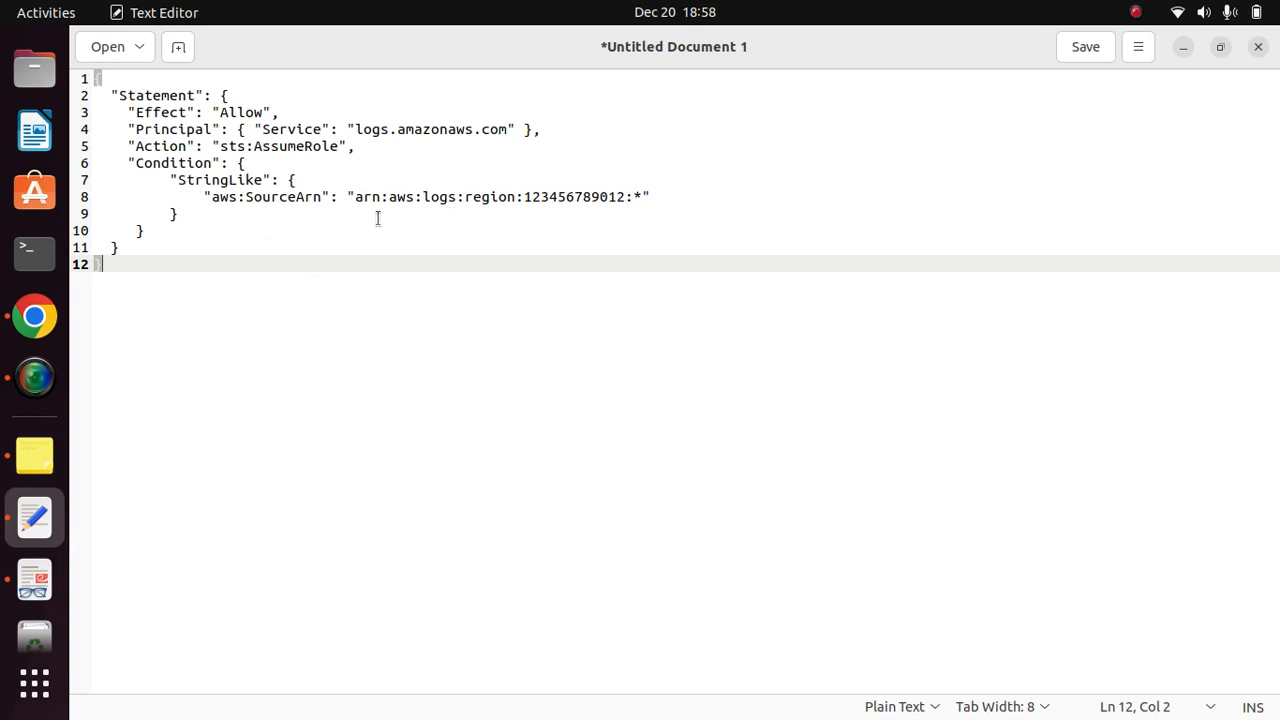
Step: Replace the region placeholder in the policy's aws:SourceArn value with us-east-1
{"action": "left_click", "coordinate": [514, 199]}
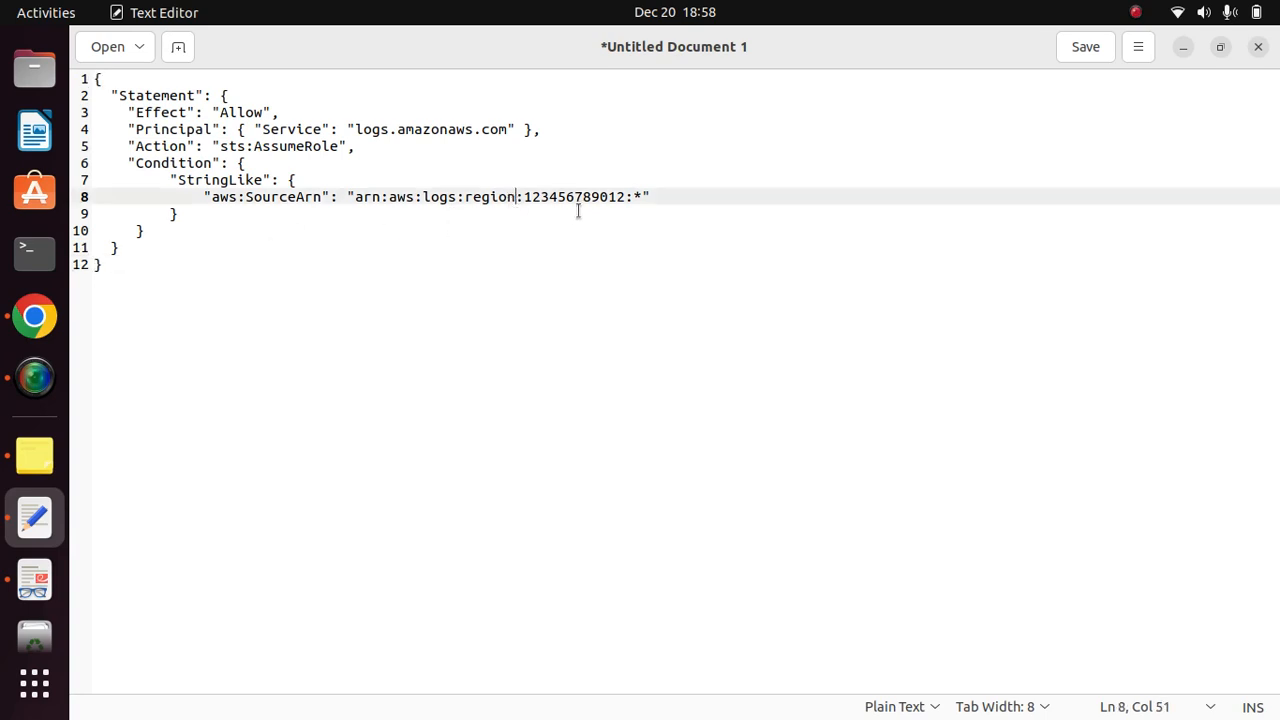
{"action": "key", "text": "BackSpace"}
{"action": "key", "text": "BackSpace"}
{"action": "key", "text": "BackSpace"}
{"action": "key", "text": "BackSpace"}
{"action": "key", "text": "BackSpace"}
{"action": "key", "text": "BackSpace"}
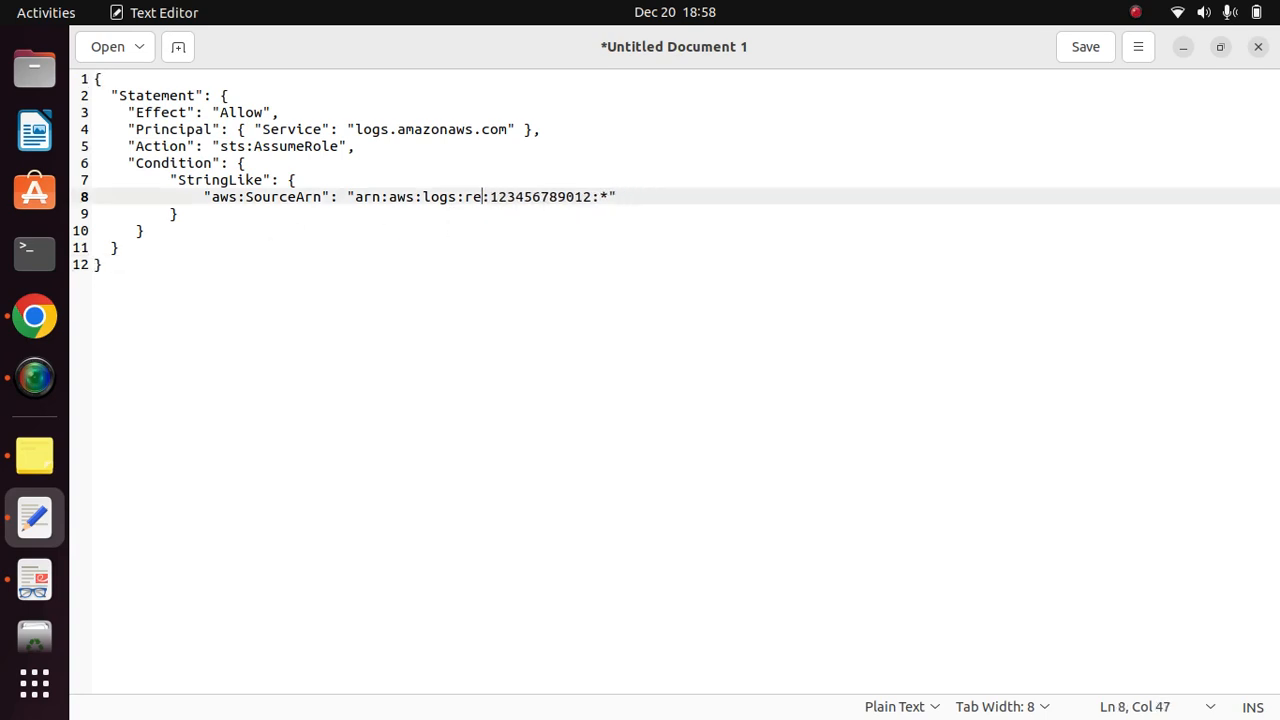
{"action": "type", "text": "us-"}
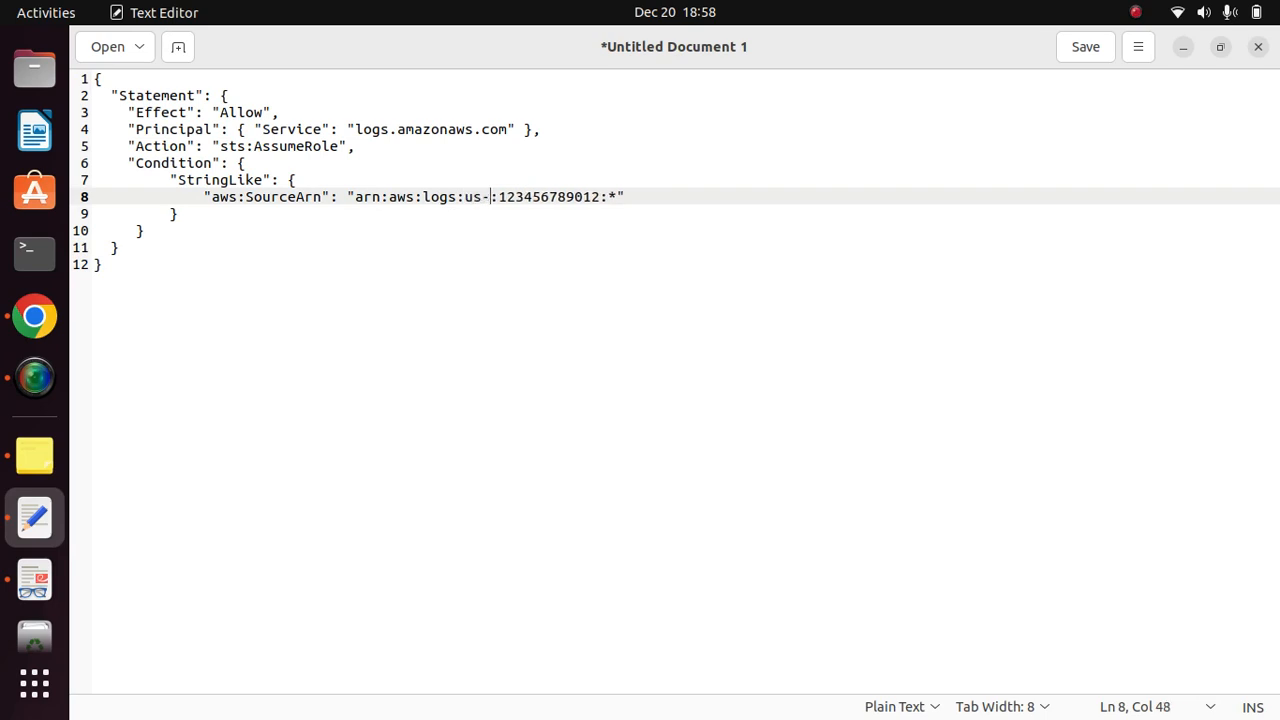
{"action": "type", "text": "east-1"}
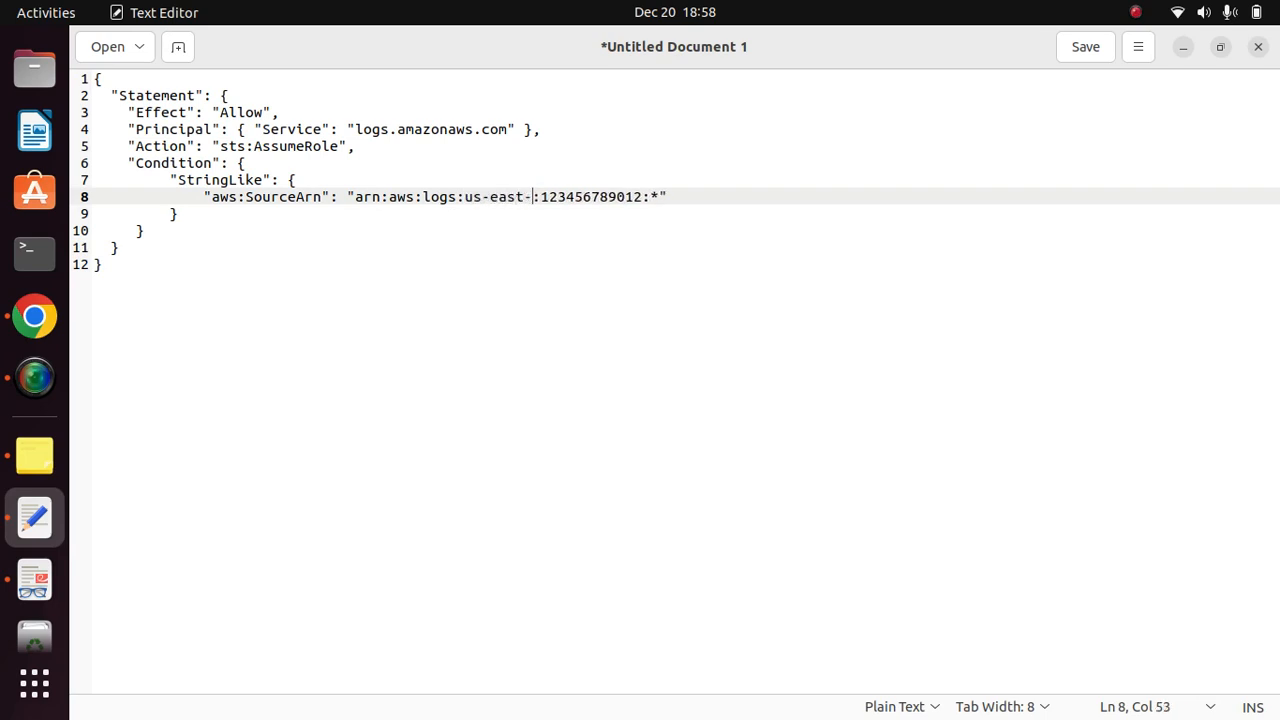
Step: Replace the placeholder account number in aws:SourceArn with the account ID copied from the AWS console's account details in Chrome
{"action": "double_click", "coordinate": [589, 197]}
{"action": "key", "text": "BackSpace"}
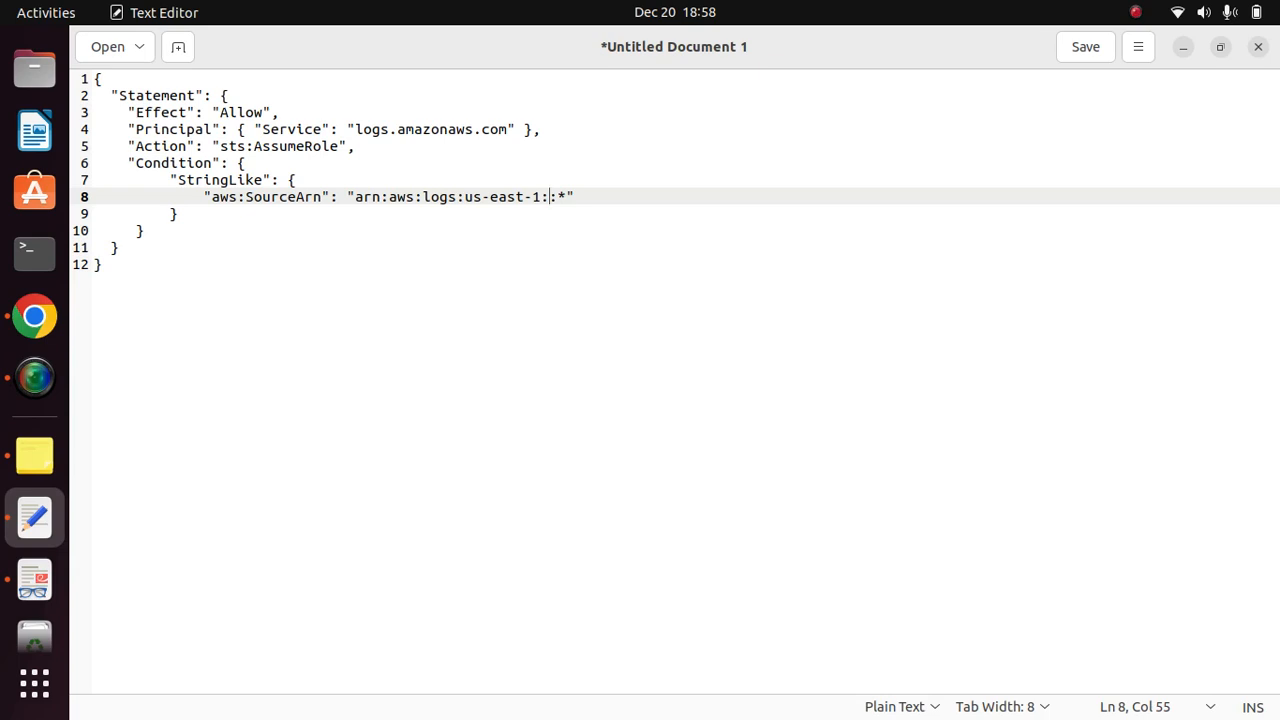
{"action": "left_click", "coordinate": [34, 316]}
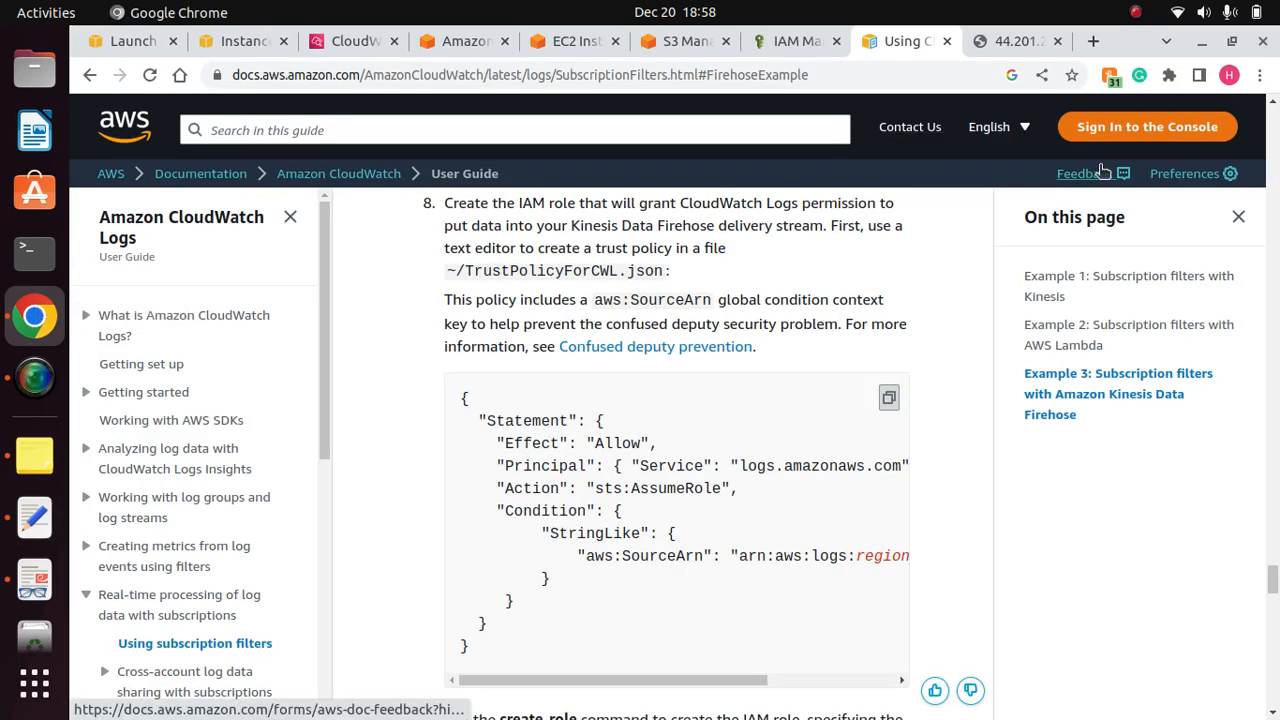
{"action": "left_click", "coordinate": [778, 41]}
{"action": "left_click", "coordinate": [1240, 113]}
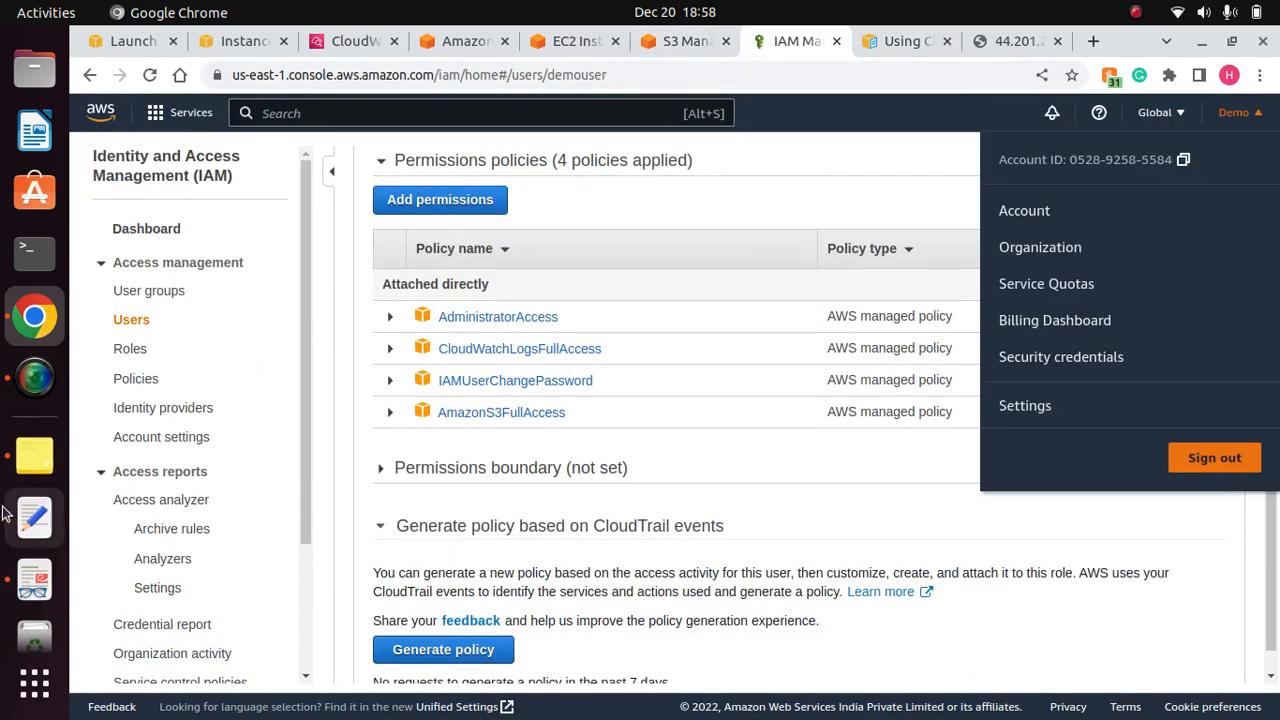
{"action": "left_click", "coordinate": [33, 518]}
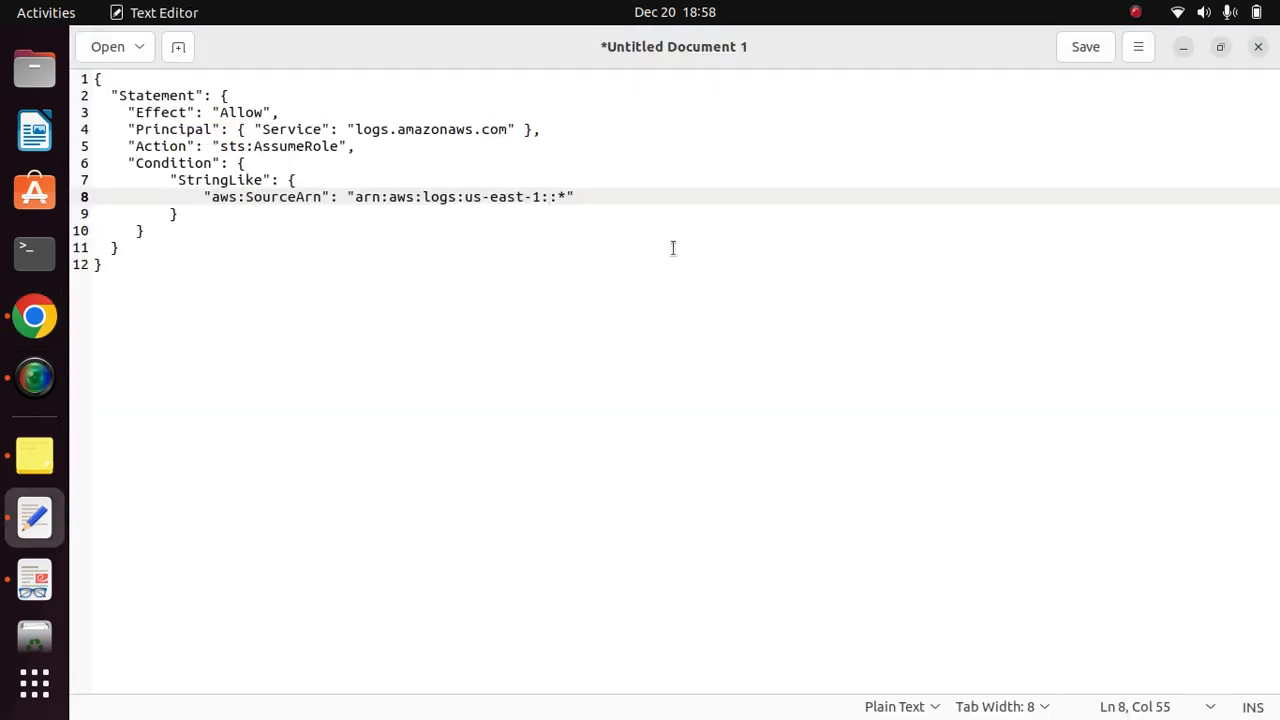
{"action": "right_click", "coordinate": [549, 194]}
{"action": "left_click", "coordinate": [602, 302]}
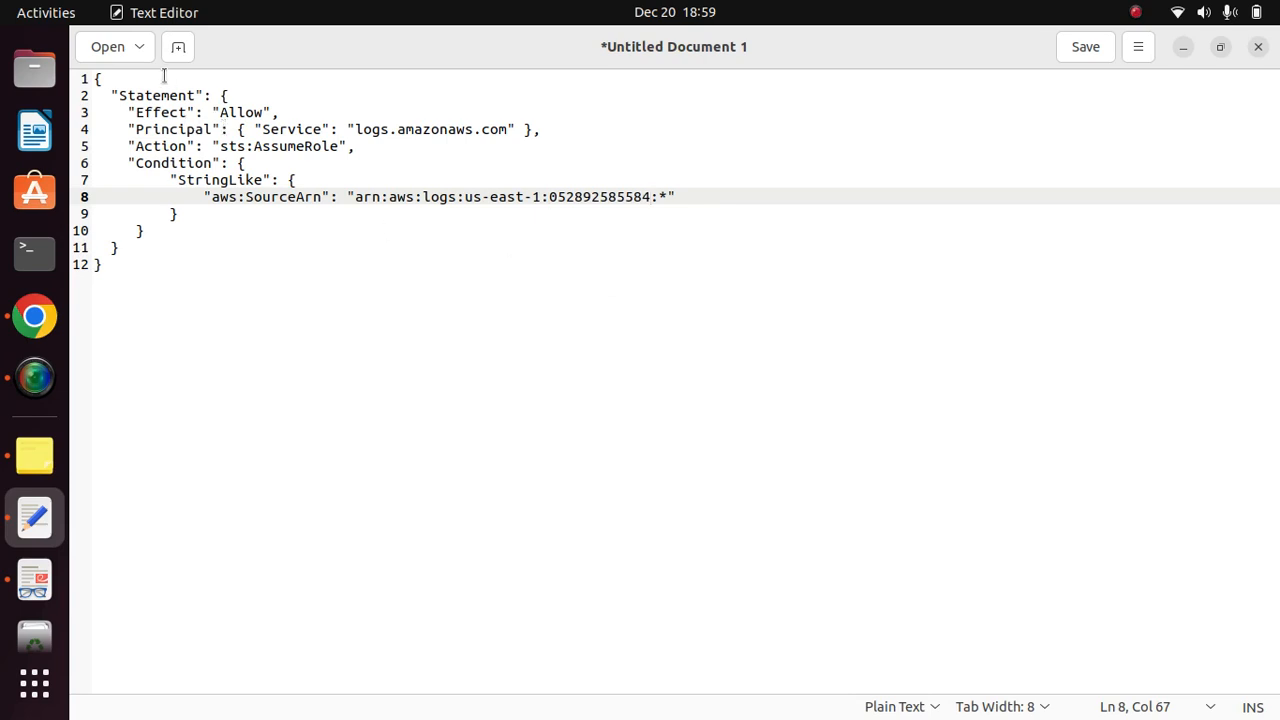
Step: Start saving the policy document under a new name and copy the file name TrustPolicyForCWL.json from documentation step 8 in Chrome
{"action": "left_click", "coordinate": [1137, 48]}
{"action": "left_click", "coordinate": [1067, 175]}
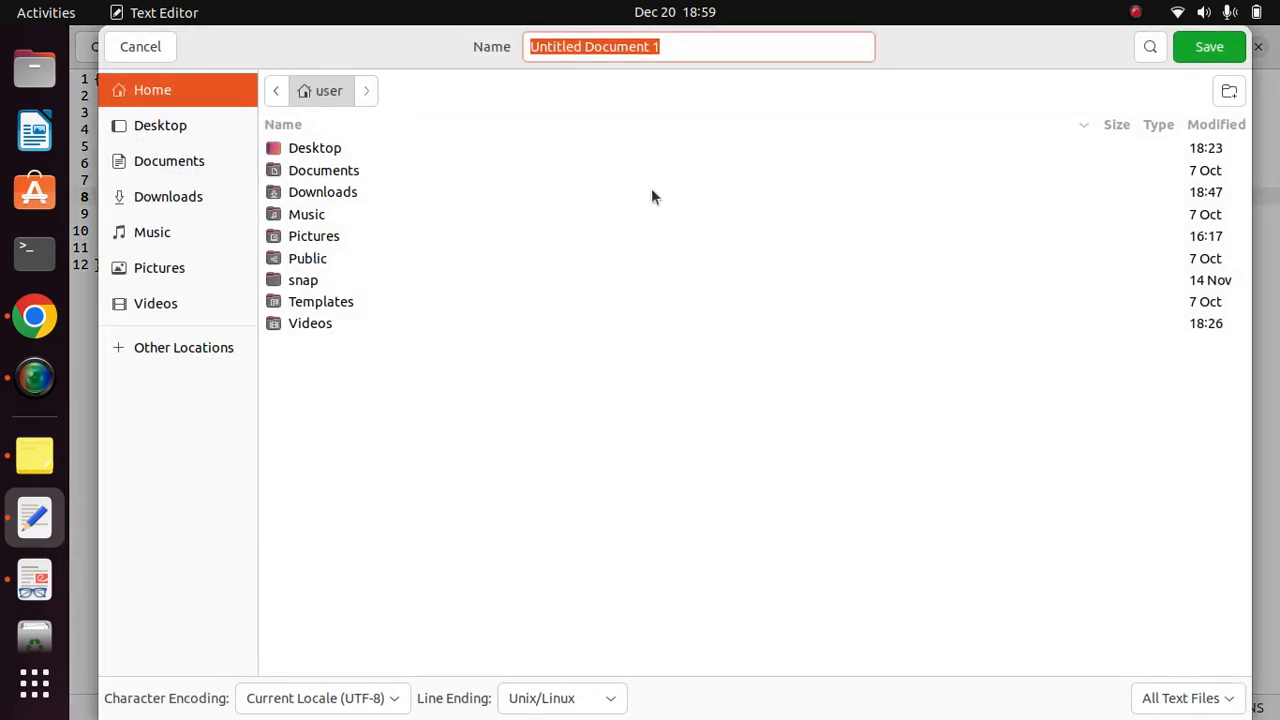
{"action": "key", "text": "alt+Tab"}
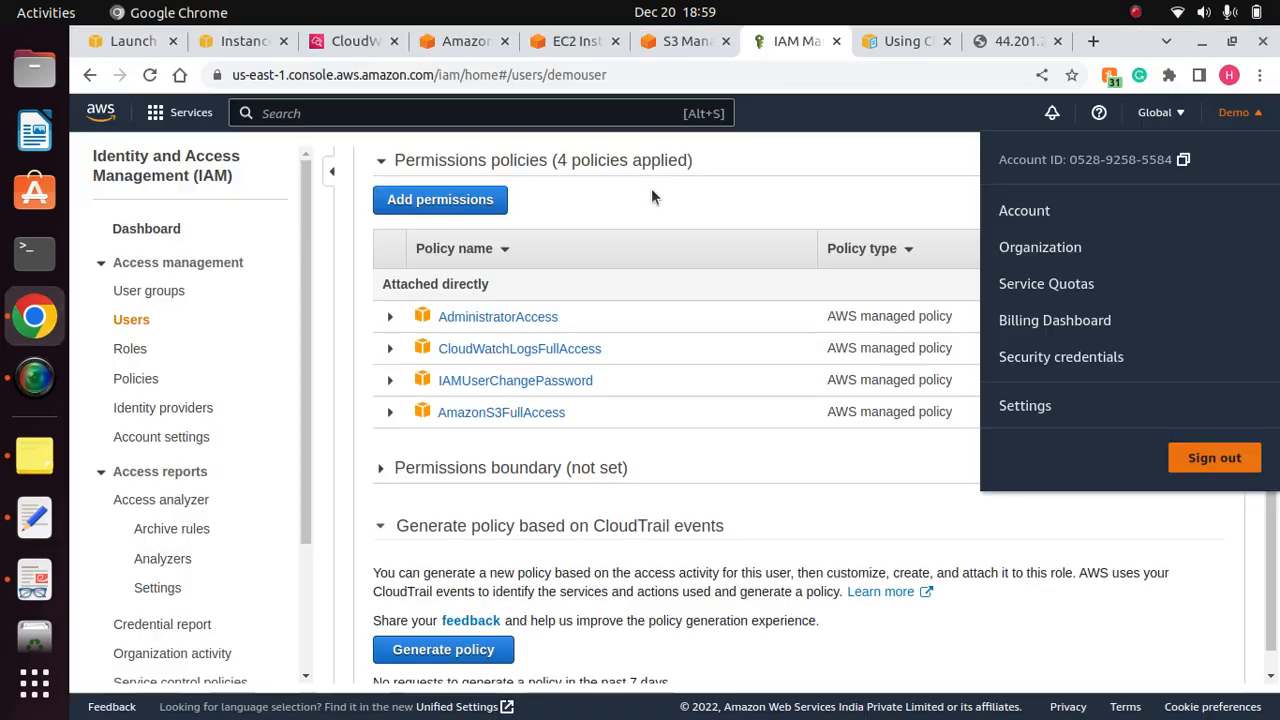
{"action": "left_click", "coordinate": [897, 41]}
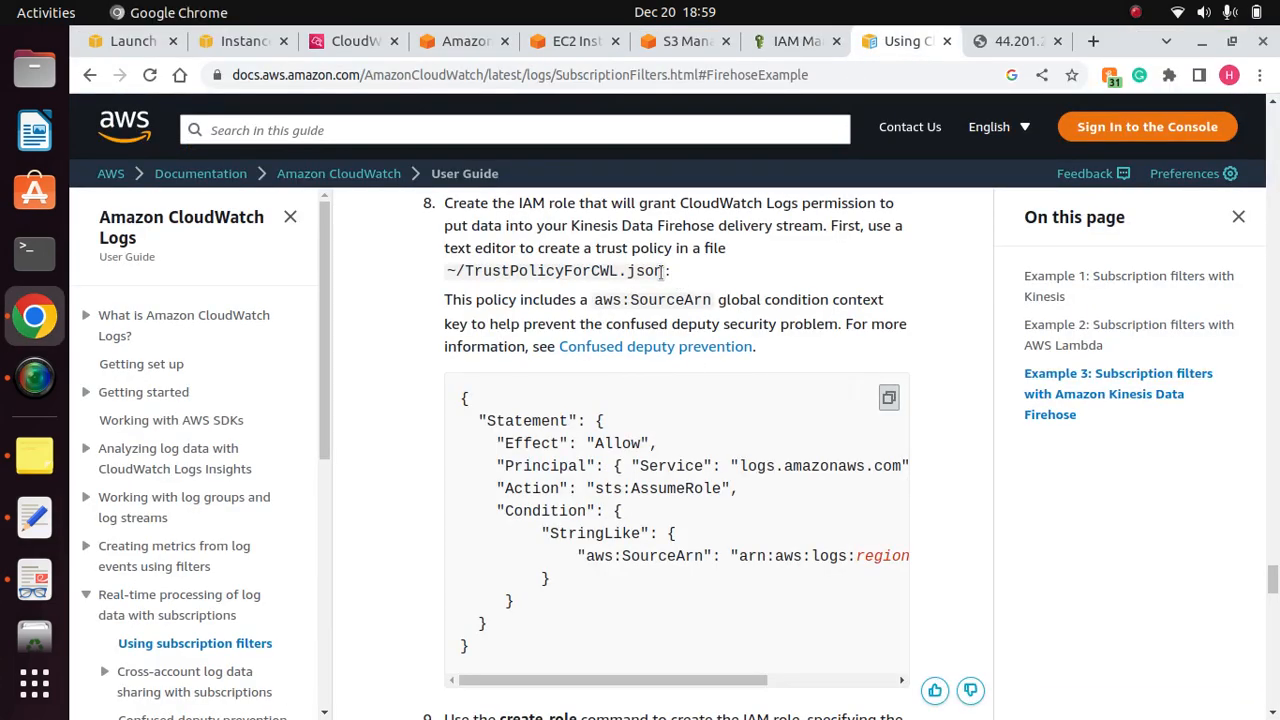
{"action": "left_click_drag", "start_coordinate": [668, 270], "coordinate": [462, 273]}
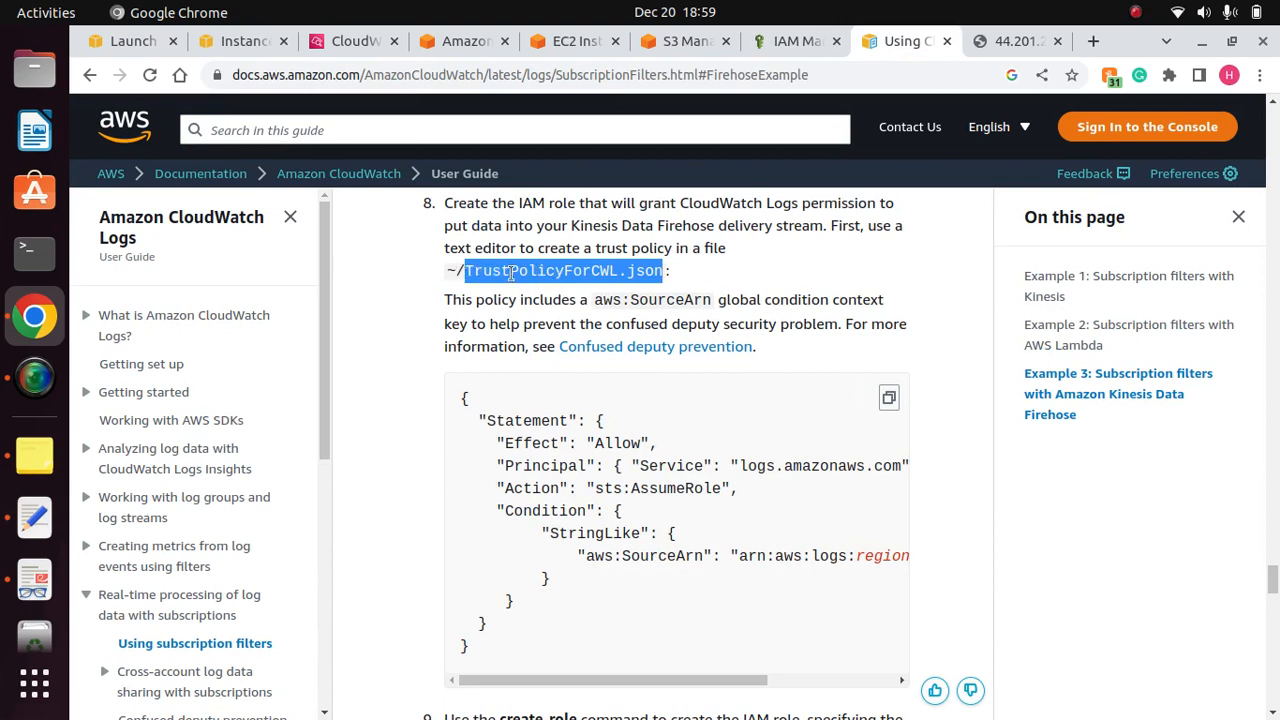
{"action": "right_click", "coordinate": [511, 272]}
{"action": "left_click", "coordinate": [552, 289]}
Step: Return to Text Editor and replace the proposed file name with TrustPolicyForCWL.json, keeping the Home folder as the save location
{"action": "left_click", "coordinate": [34, 517]}
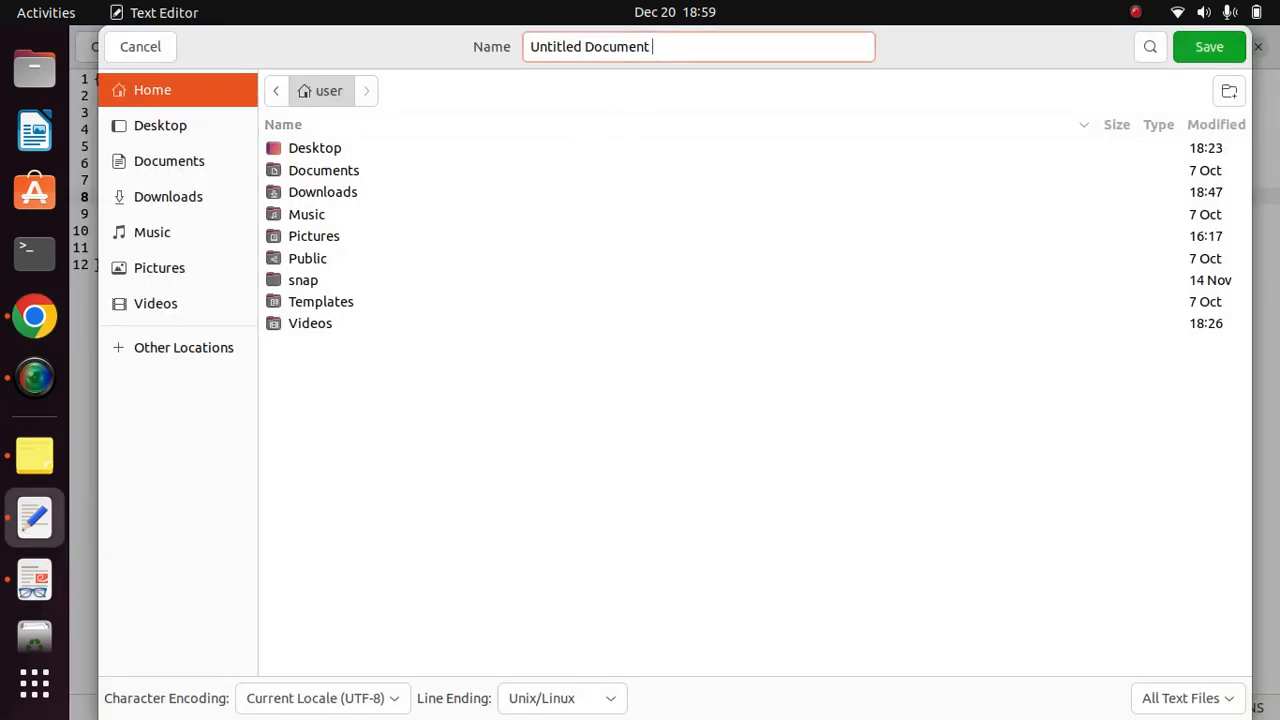
{"action": "key", "text": "BackSpace"}
{"action": "key", "text": "BackSpace"}
{"action": "key", "text": "BackSpace"}
{"action": "key", "text": "BackSpace"}
{"action": "key", "text": "BackSpace"}
{"action": "key", "text": "BackSpace"}
{"action": "key", "text": "BackSpace"}
{"action": "key", "text": "BackSpace"}
{"action": "key", "text": "BackSpace"}
{"action": "key", "text": "BackSpace"}
{"action": "key", "text": "BackSpace"}
{"action": "key", "text": "BackSpace"}
{"action": "key", "text": "BackSpace"}
{"action": "key", "text": "BackSpace"}
{"action": "key", "text": "BackSpace"}
{"action": "key", "text": "BackSpace"}
{"action": "key", "text": "BackSpace"}
{"action": "key", "text": "BackSpace"}
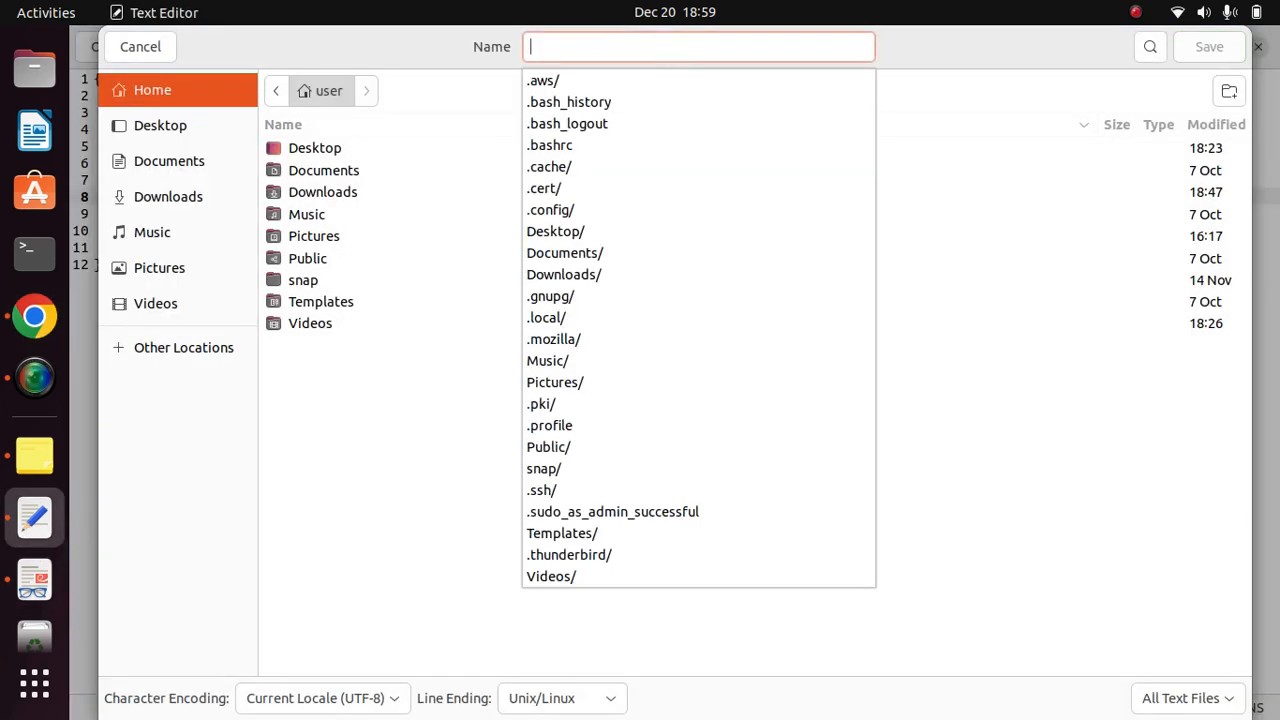
{"action": "left_click", "coordinate": [589, 56]}
{"action": "right_click", "coordinate": [577, 47]}
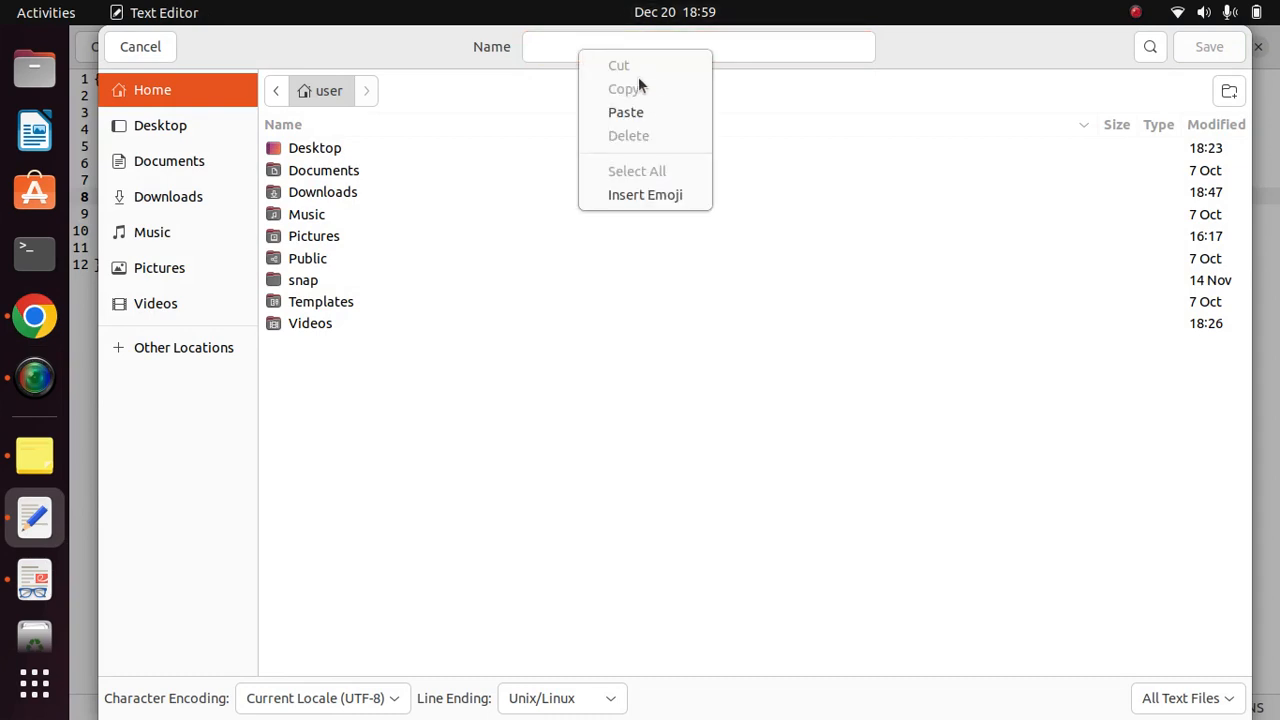
{"action": "left_click", "coordinate": [644, 110]}
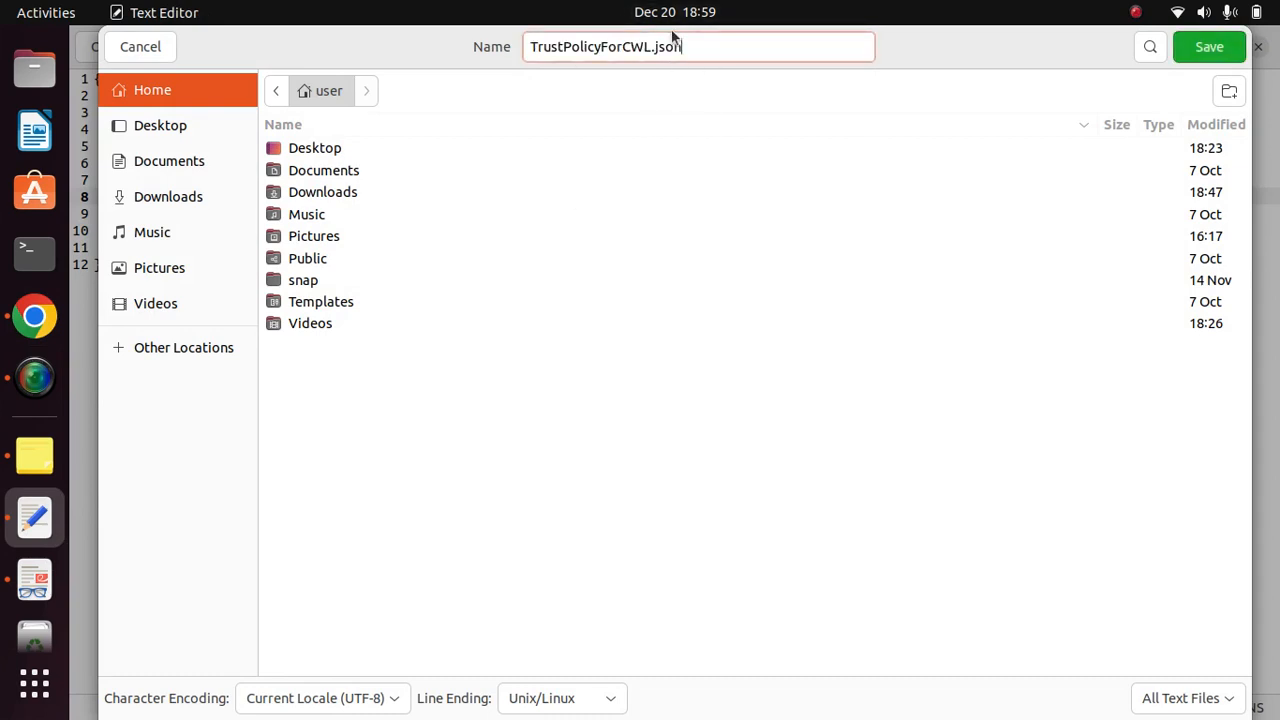
Step: Save the policy document as TrustPolicyForCWL.json in the Home folder and minimize Text Editor to return to Chrome
{"action": "left_click_drag", "start_coordinate": [684, 47], "coordinate": [643, 50]}
{"action": "left_click", "coordinate": [721, 48]}
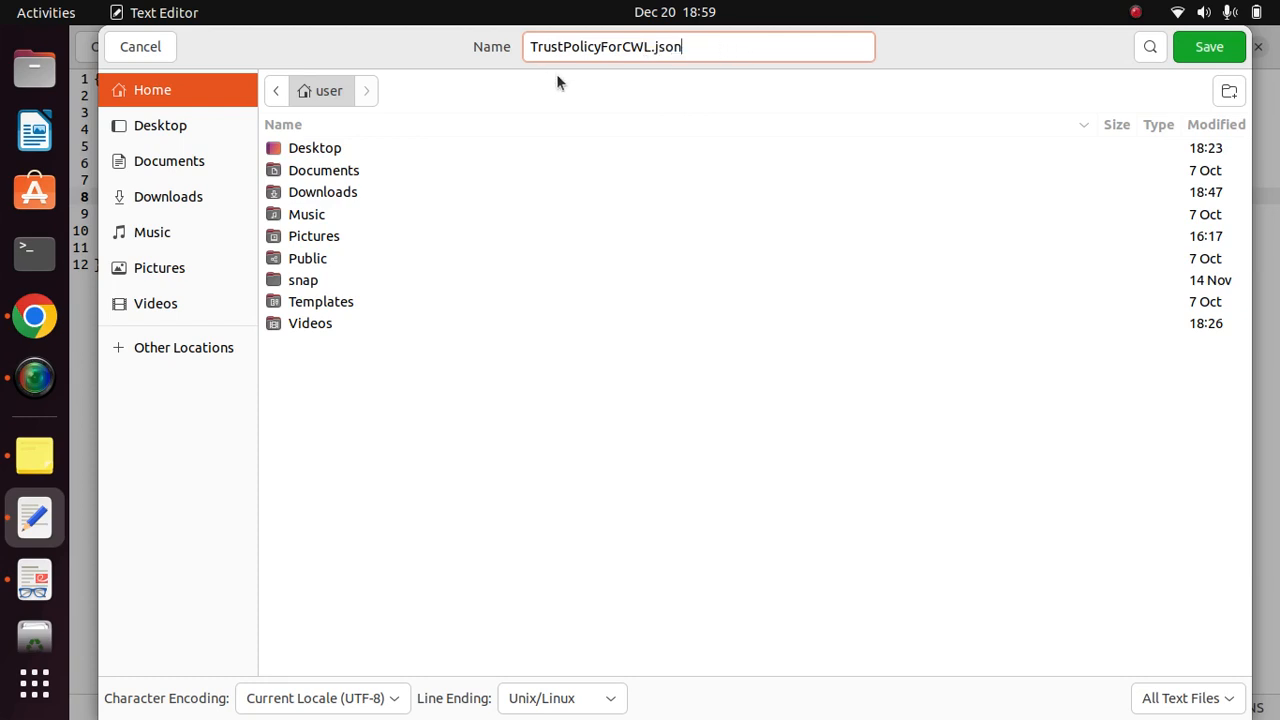
{"action": "left_click", "coordinate": [1206, 56]}
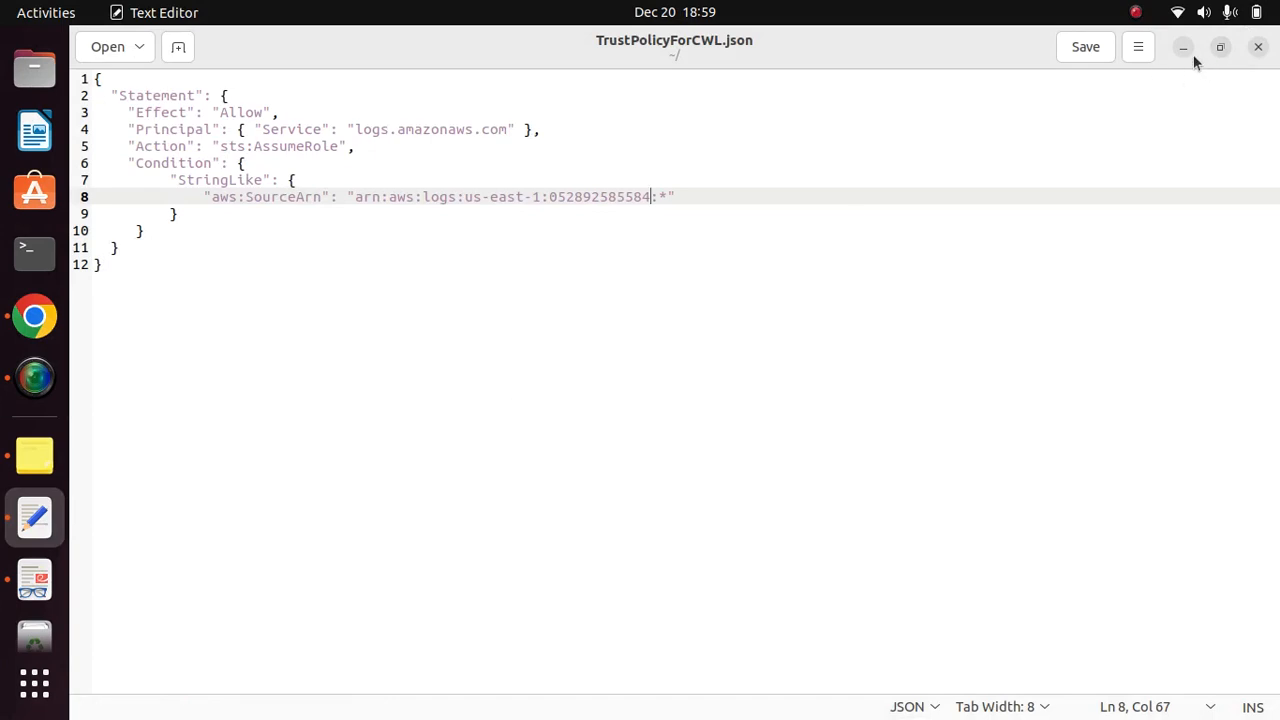
{"action": "left_click", "coordinate": [1184, 51]}
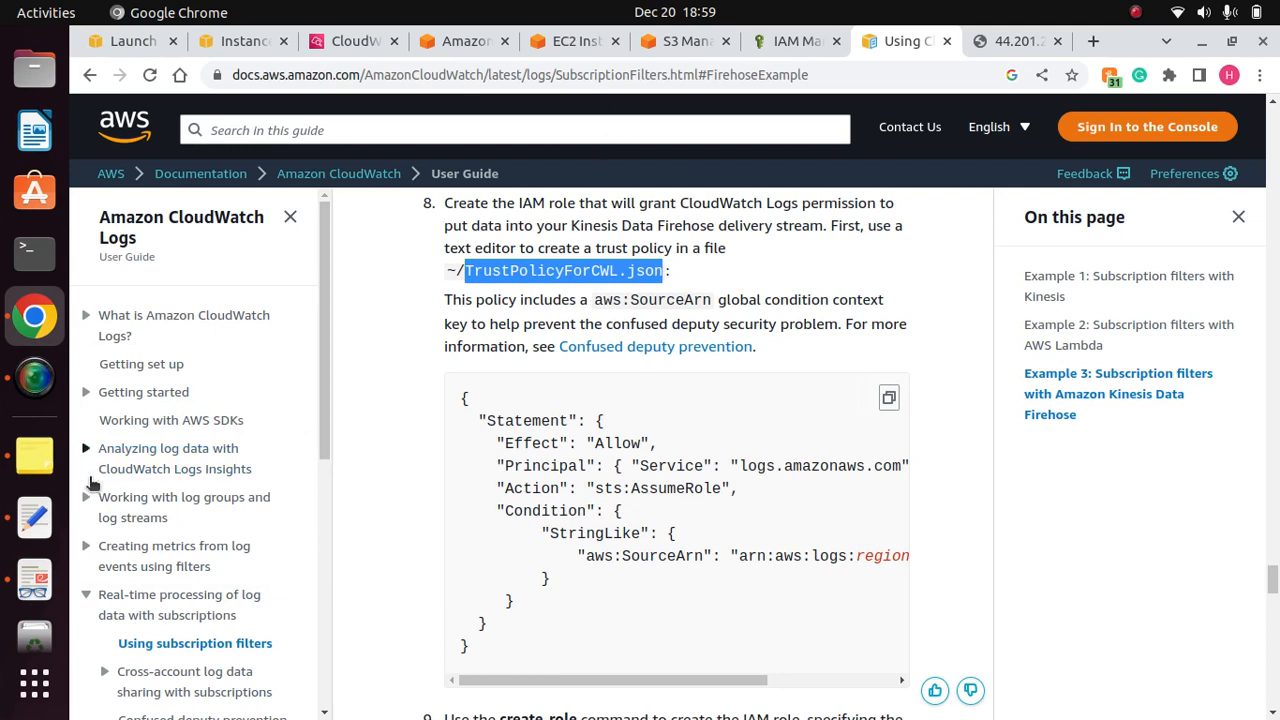
Step: Copy the aws iam create-role command from step 9 of the subscription filters documentation
{"action": "left_click", "coordinate": [387, 448]}
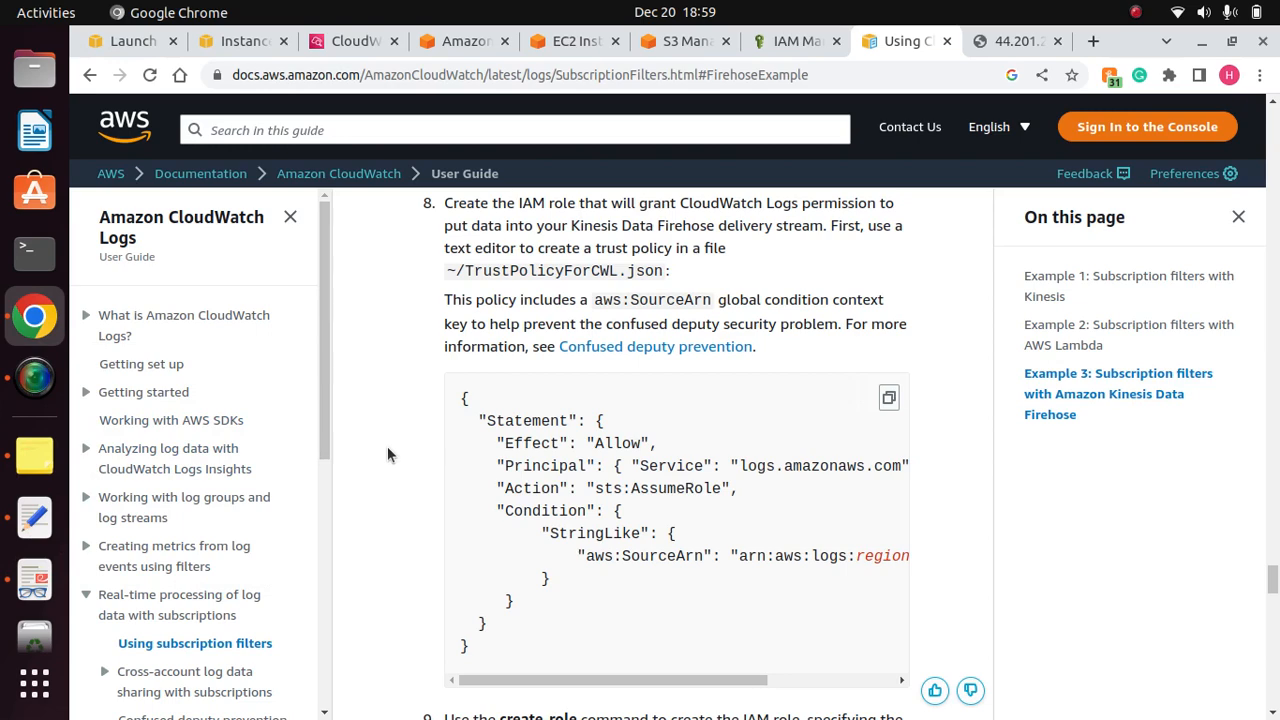
{"action": "scroll", "coordinate": [388, 453], "scroll_direction": "down", "scroll_amount": 2}
{"action": "scroll", "coordinate": [387, 448], "scroll_direction": "down", "scroll_amount": 6}
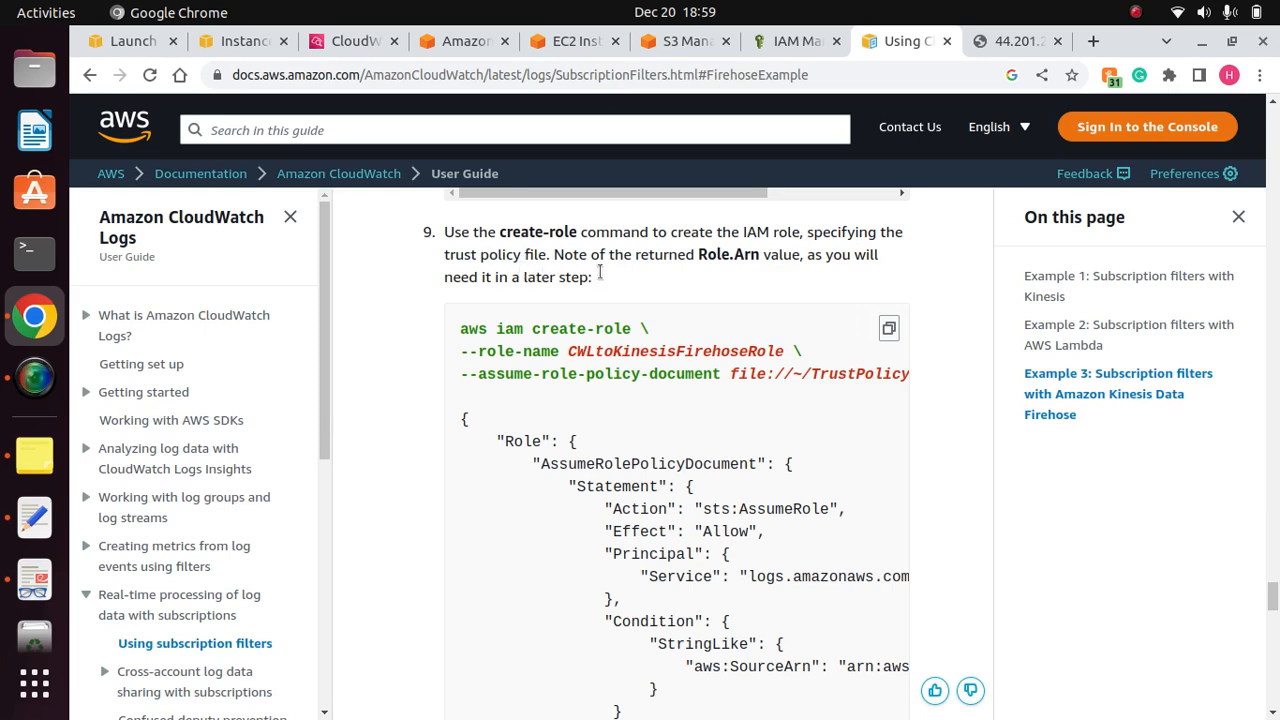
{"action": "left_click", "coordinate": [889, 329]}
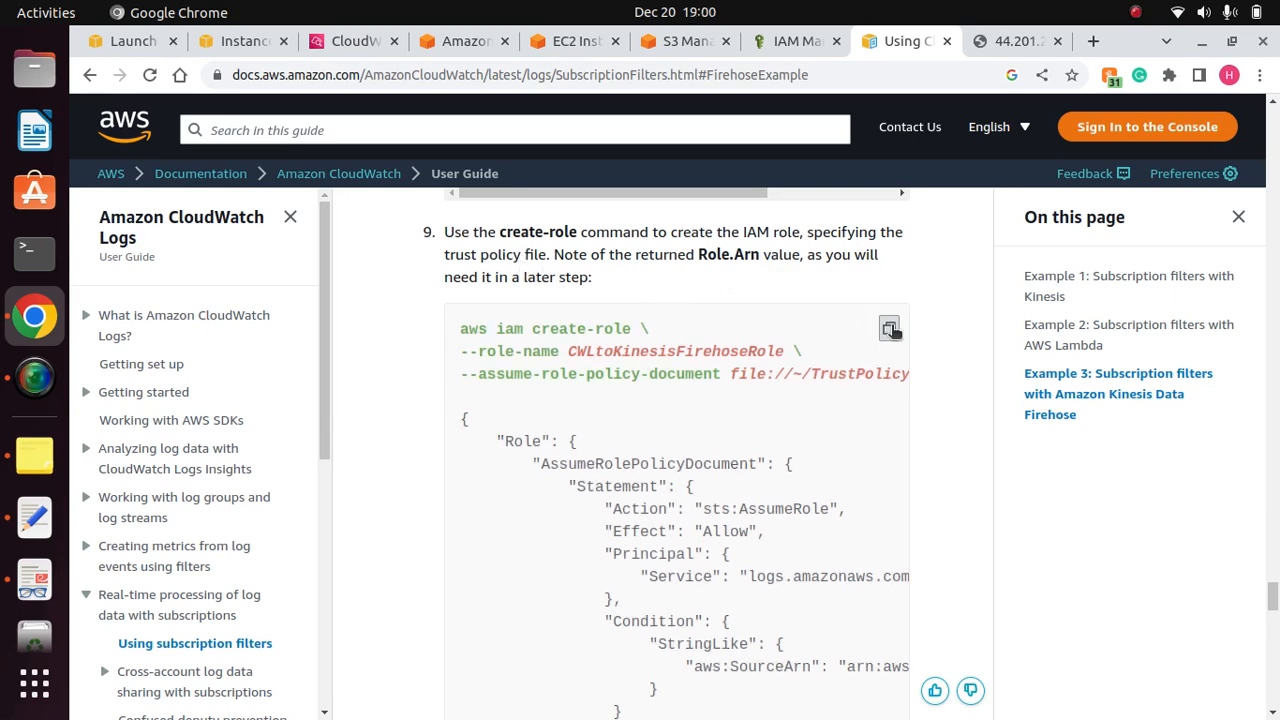
Step: Switch to Terminal, maximize its window and enlarge the text
{"action": "left_click", "coordinate": [34, 251]}
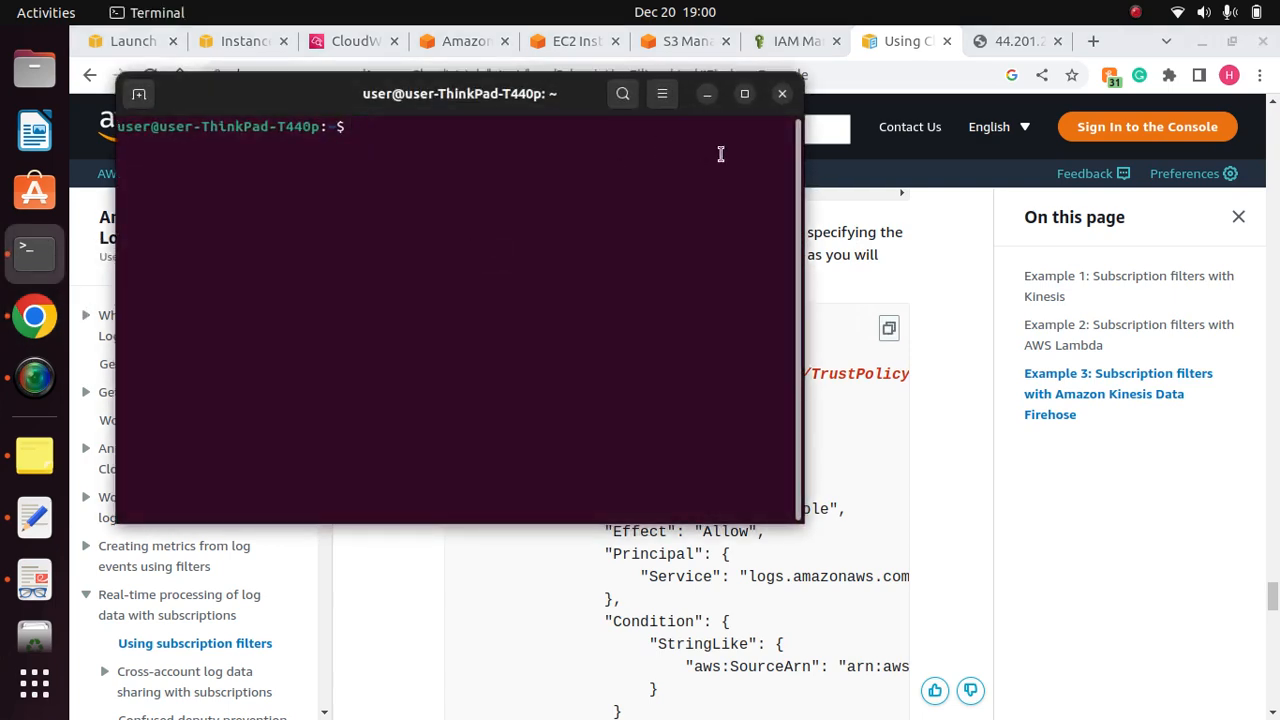
{"action": "left_click", "coordinate": [744, 93]}
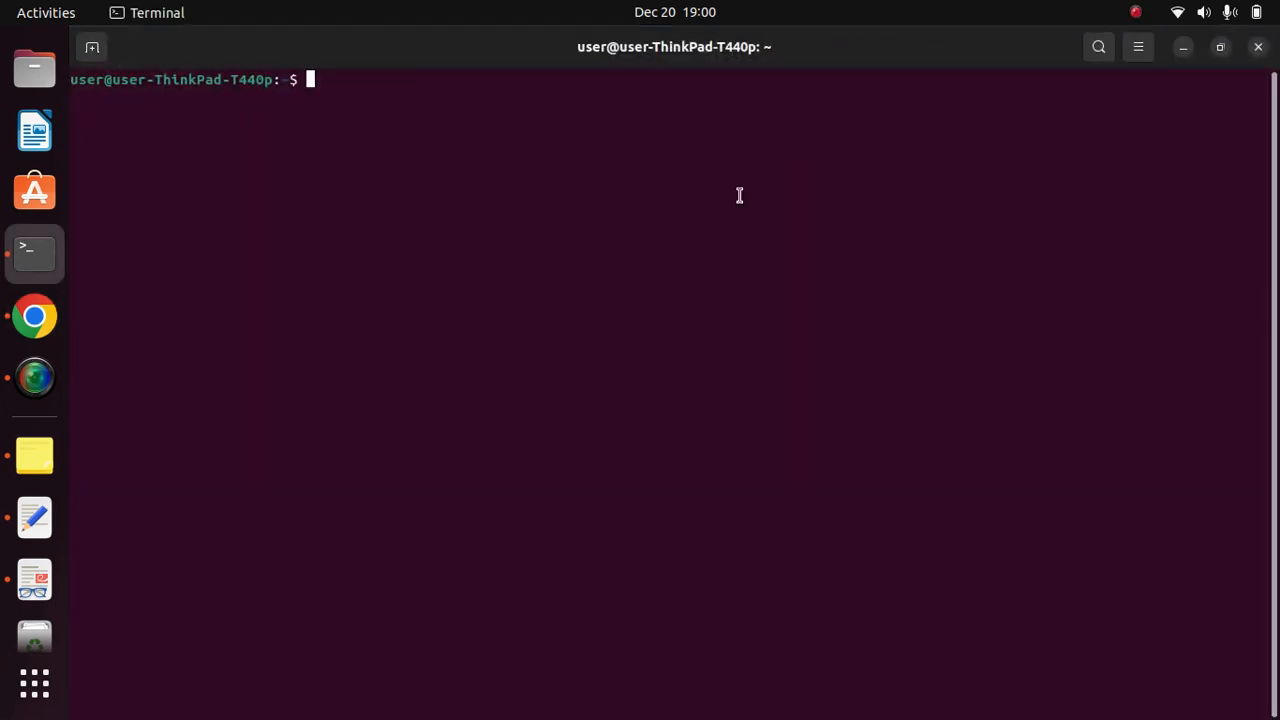
{"action": "left_click", "coordinate": [1146, 51]}
{"action": "left_click", "coordinate": [1197, 106]}
{"action": "left_click", "coordinate": [1146, 57]}
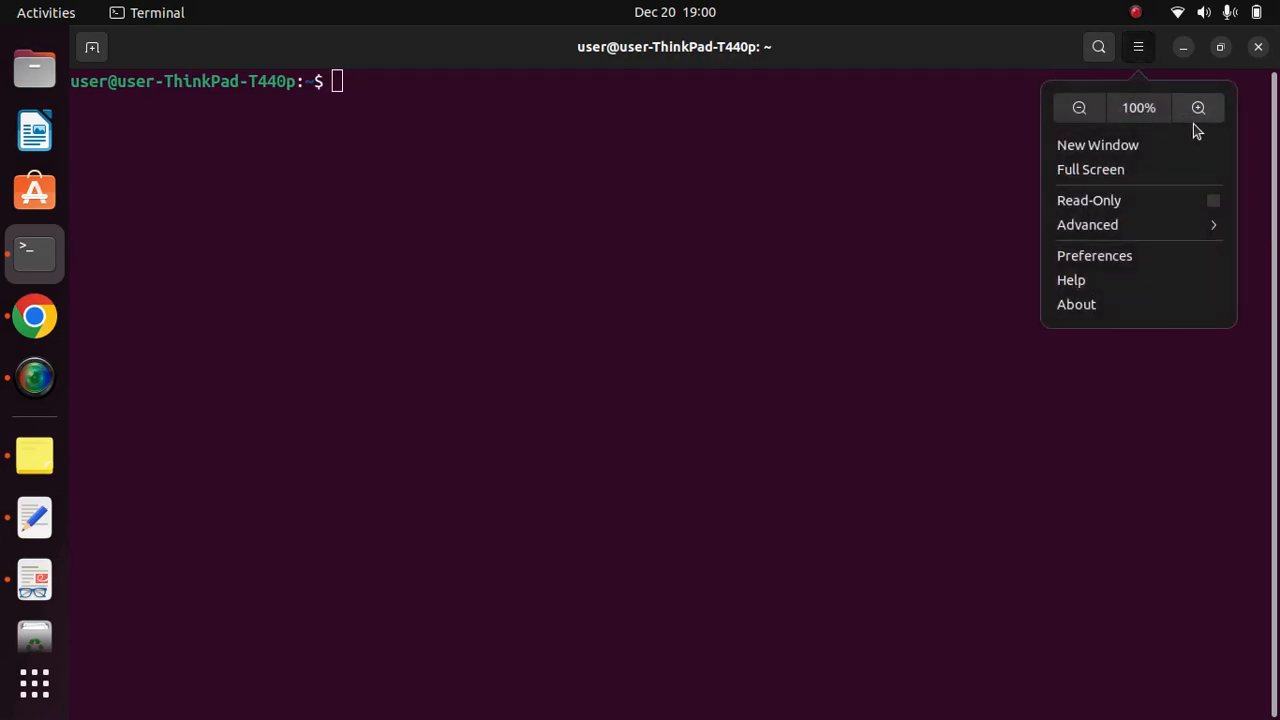
{"action": "left_click", "coordinate": [1197, 106]}
Step: List the home directory with ls and check for the TrustPolicyForCWL.json file
{"action": "type", "text": "ls"}
{"action": "key", "text": "Return"}
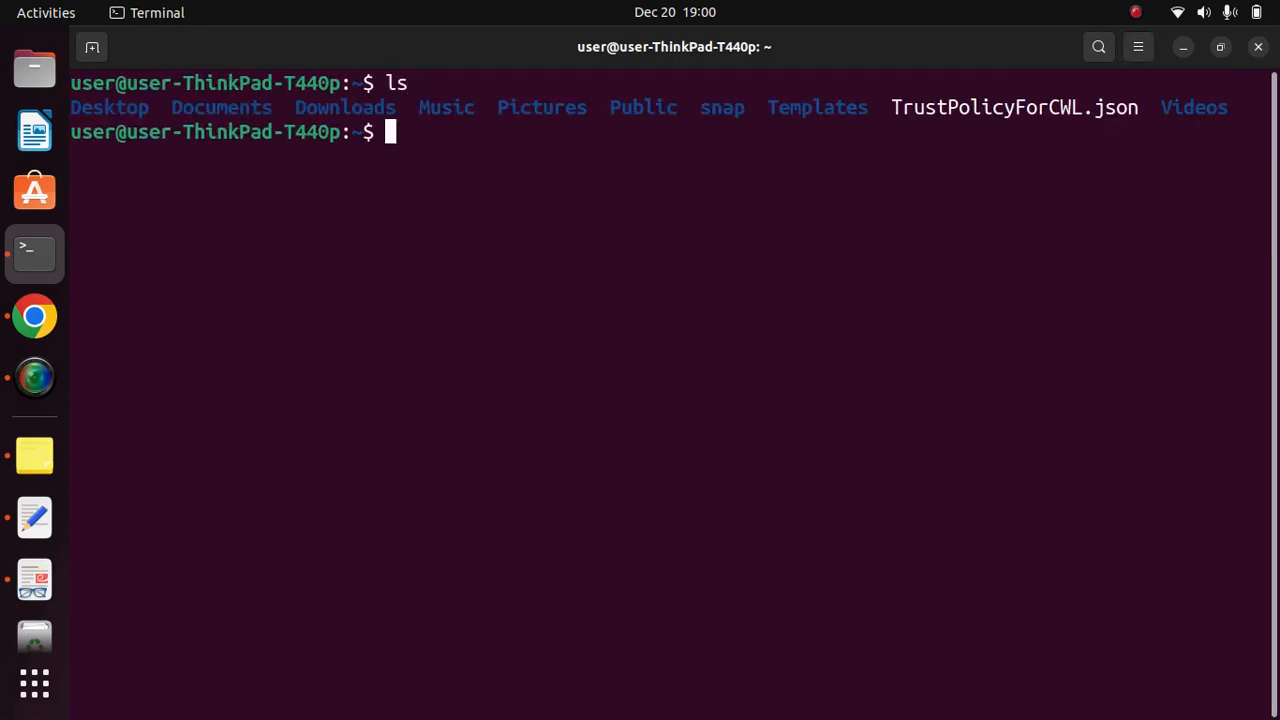
{"action": "left_click_drag", "start_coordinate": [887, 107], "coordinate": [1144, 108]}
{"action": "left_click", "coordinate": [1066, 108]}
Step: Paste the create-role command for CWLtoKinesisFirehoseRole, change the policy path to file://./TrustPolicyForCWL.json and run it
{"action": "right_click", "coordinate": [470, 166]}
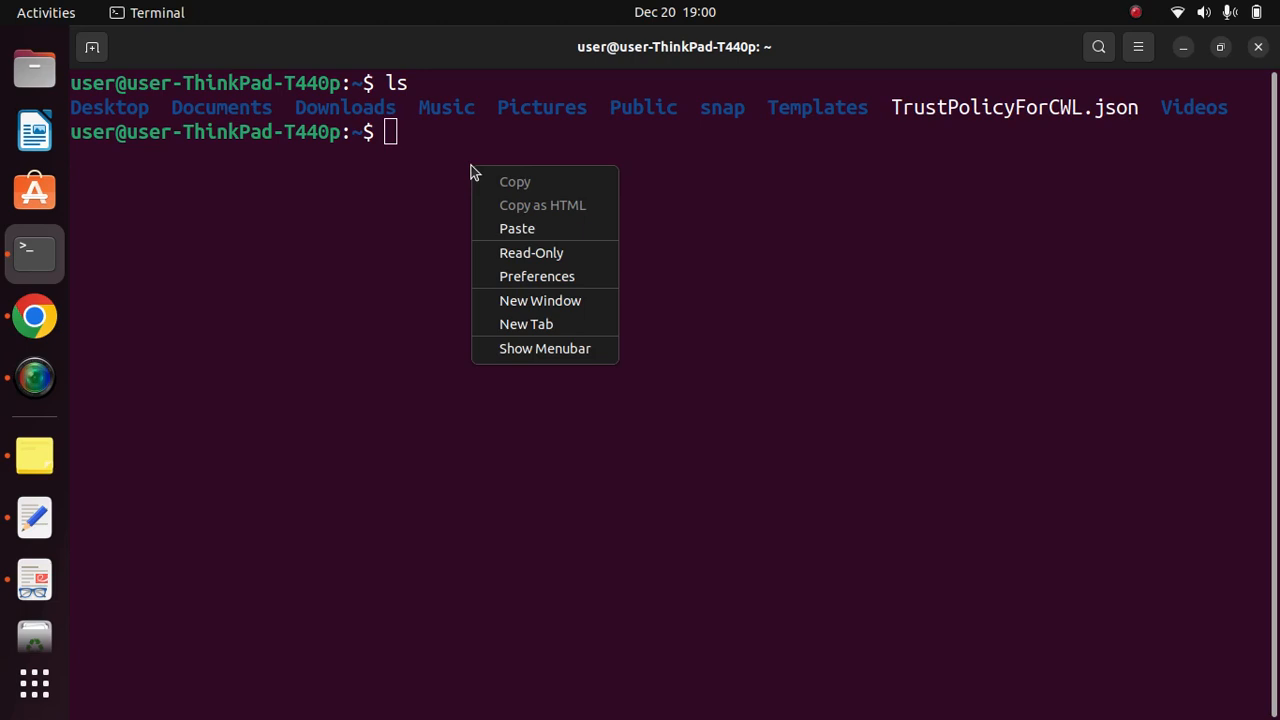
{"action": "left_click", "coordinate": [540, 230]}
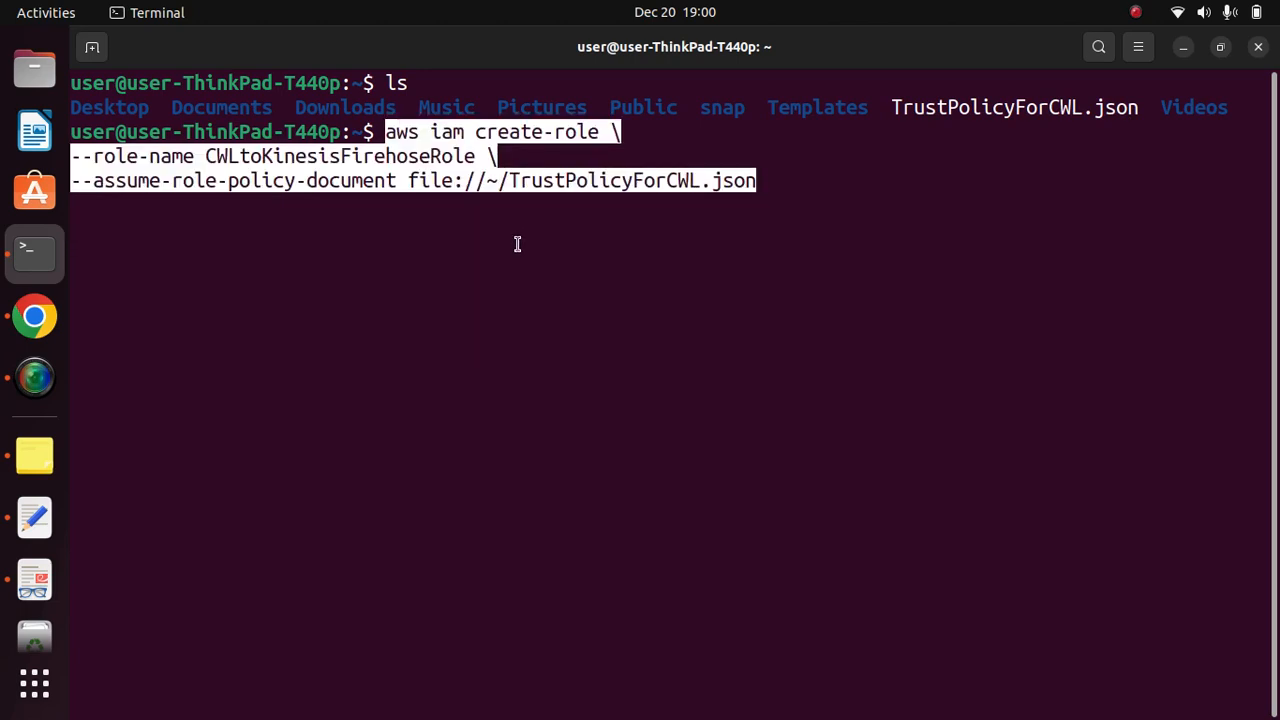
{"action": "key", "text": "BackSpace"}
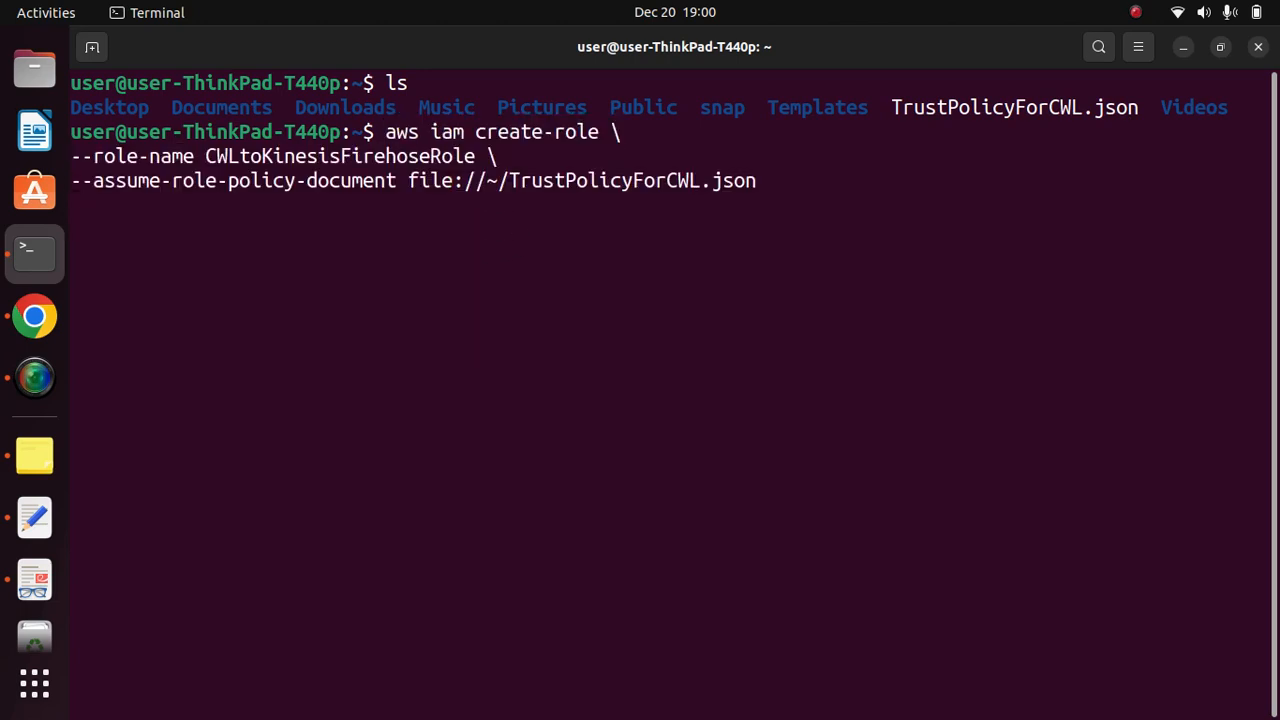
{"action": "key", "text": "BackSpace"}
{"action": "key", "text": "Left"}
{"action": "key", "text": "Left"}
{"action": "key", "text": "Left"}
{"action": "key", "text": "Left"}
{"action": "key", "text": "Left"}
{"action": "key", "text": "Left"}
{"action": "key", "text": "Left"}
{"action": "key", "text": "Left"}
{"action": "key", "text": "Left"}
{"action": "key", "text": "Left"}
{"action": "key", "text": "Left"}
{"action": "key", "text": "Left"}
{"action": "key", "text": "Left"}
{"action": "key", "text": "Left"}
{"action": "key", "text": "Left"}
{"action": "key", "text": "Left"}
{"action": "key", "text": "Left"}
{"action": "key", "text": "Left"}
{"action": "key", "text": "Left"}
{"action": "key", "text": "Left"}
{"action": "key", "text": "BackSpace"}
{"action": "key", "text": "BackSpace"}
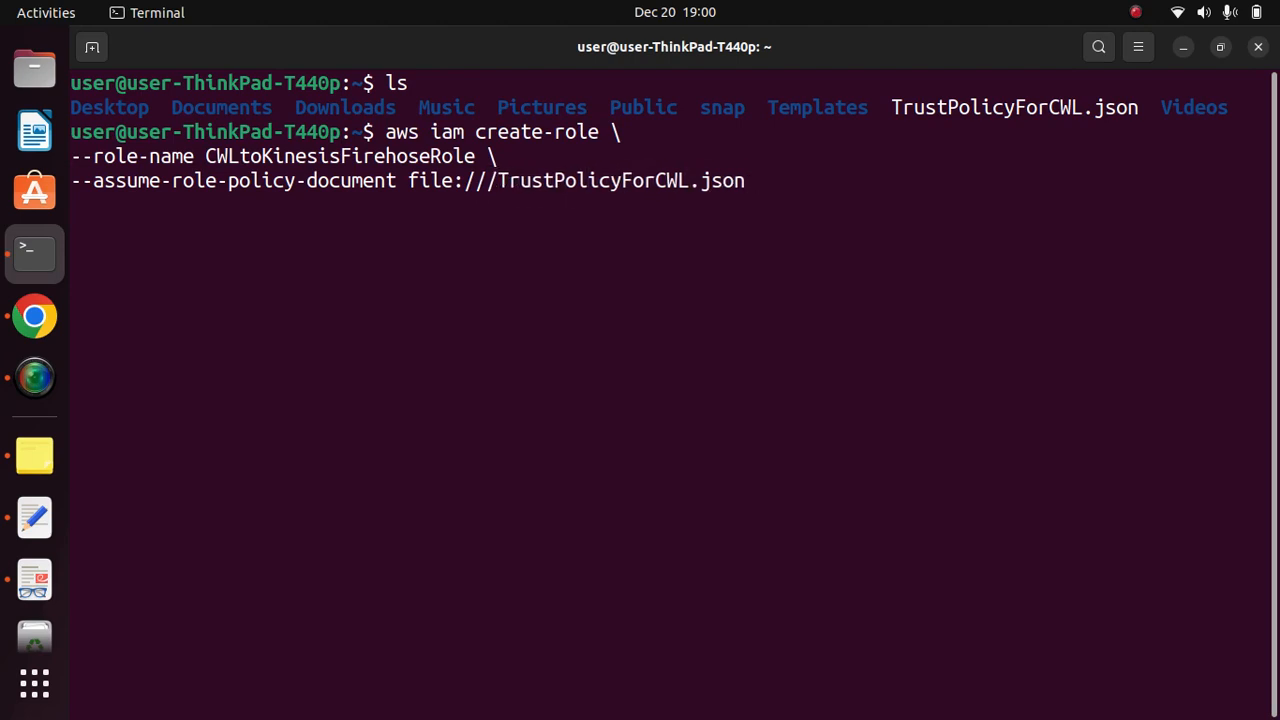
{"action": "type", "text": "./"}
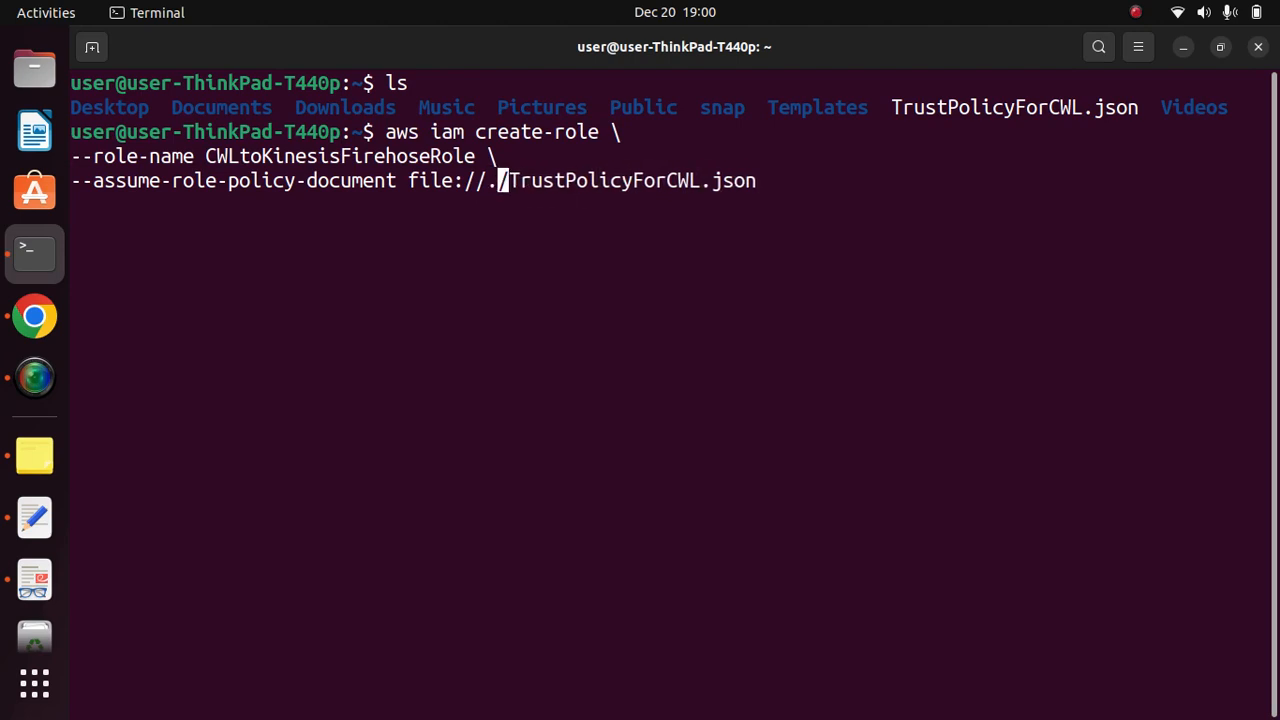
{"action": "key", "text": "Return"}
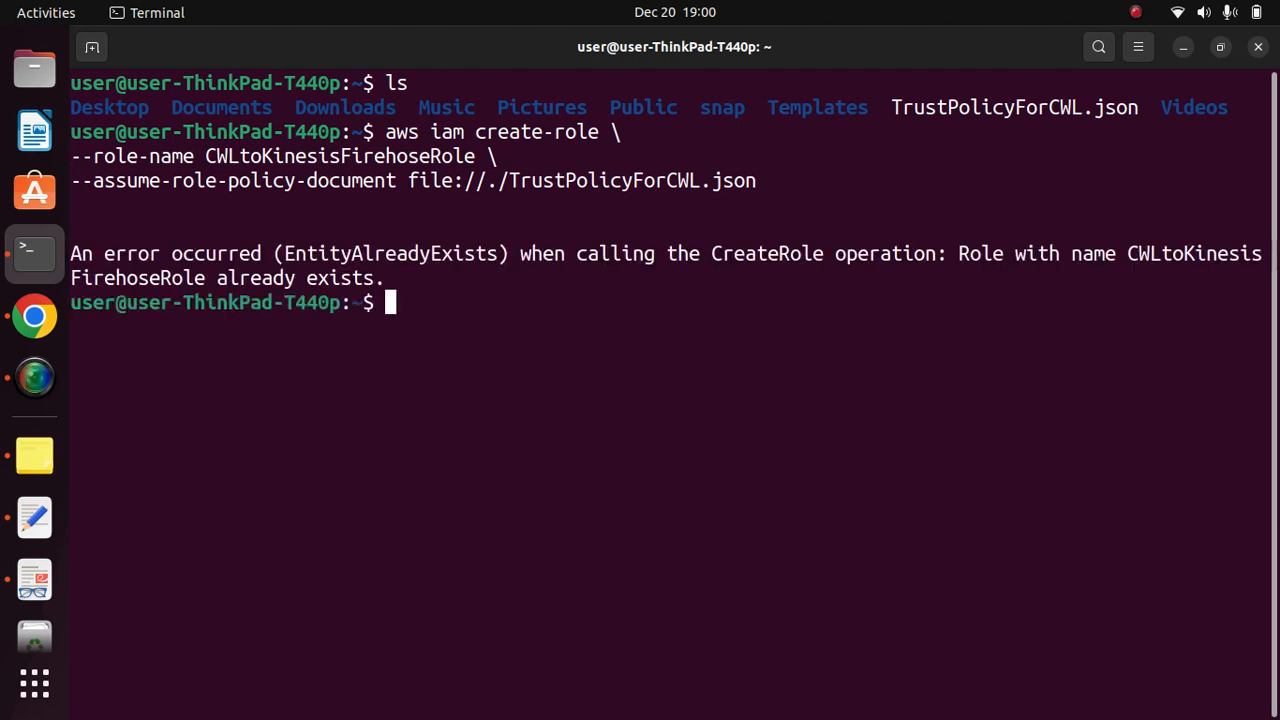
Step: Recall the create-role command, shorten the policy path to file://TrustPolicyForCWL.json and try it again
{"action": "key", "text": "Up"}
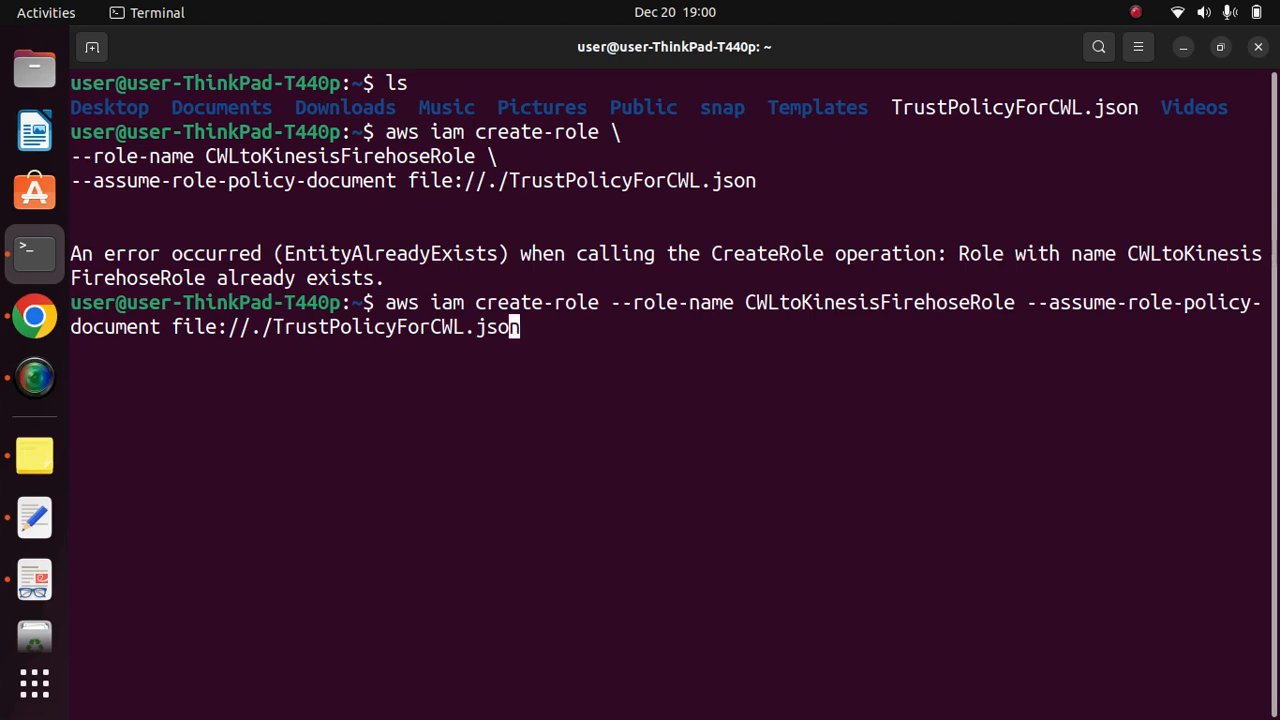
{"action": "key", "text": "Left"}
{"action": "key", "text": "Left"}
{"action": "key", "text": "Left"}
{"action": "key", "text": "Left"}
{"action": "key", "text": "Left"}
{"action": "key", "text": "Left"}
{"action": "key", "text": "Left"}
{"action": "key", "text": "Left"}
{"action": "key", "text": "Left"}
{"action": "key", "text": "Left"}
{"action": "key", "text": "Left"}
{"action": "key", "text": "Left"}
{"action": "key", "text": "Left"}
{"action": "key", "text": "Left"}
{"action": "key", "text": "Left"}
{"action": "key", "text": "Left"}
{"action": "key", "text": "Left"}
{"action": "key", "text": "Left"}
{"action": "key", "text": "Left"}
{"action": "key", "text": "Left"}
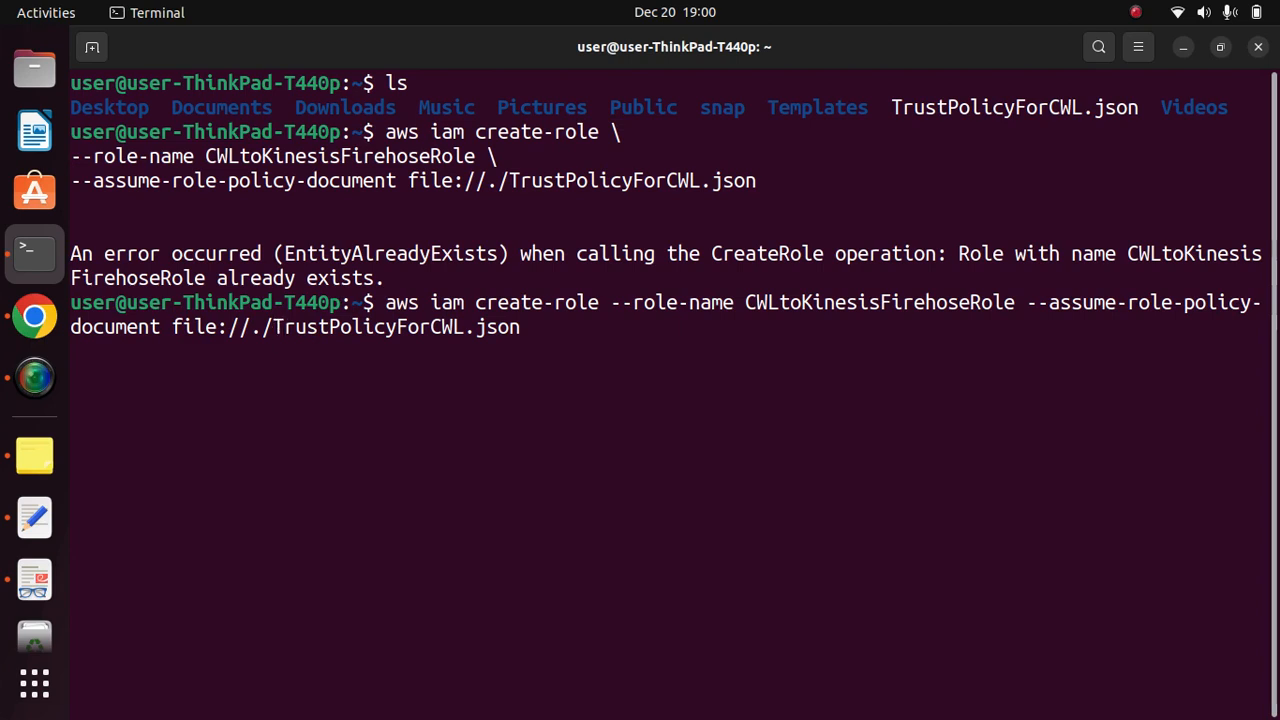
{"action": "key", "text": "BackSpace"}
{"action": "key", "text": "BackSpace"}
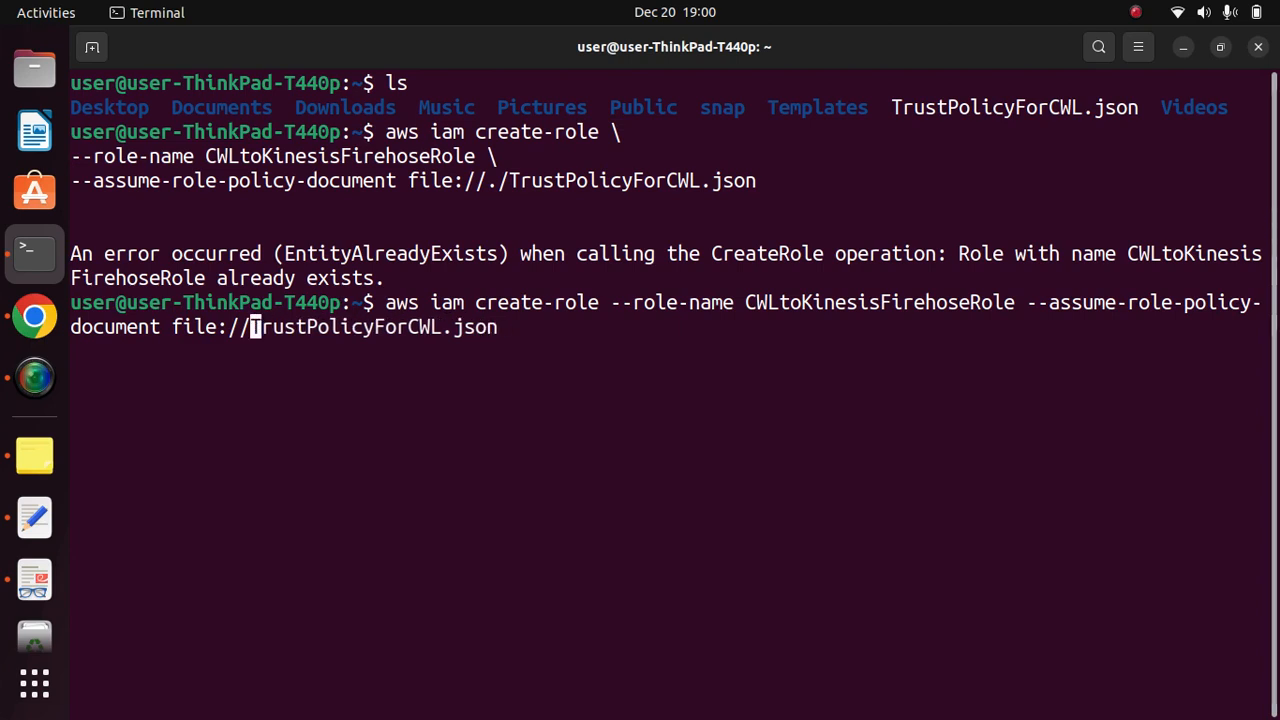
{"action": "key", "text": "Return"}
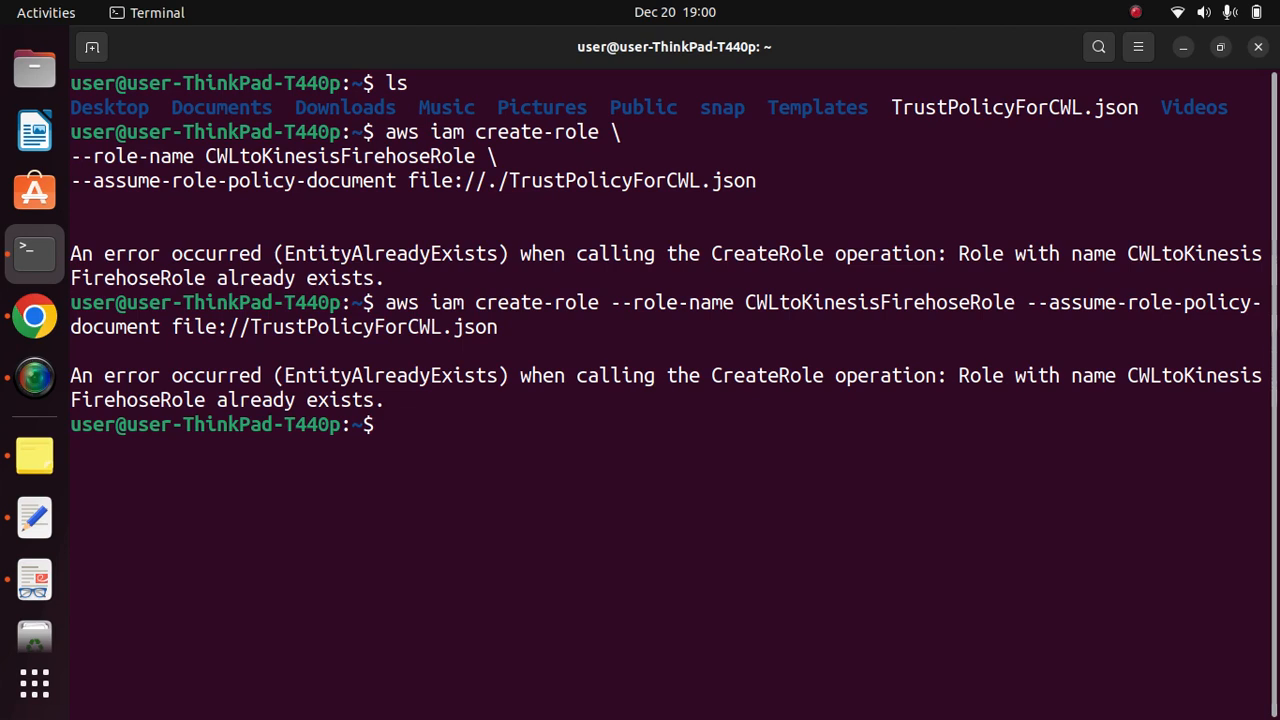
Step: Clear the terminal and rerun the create-role command with the policy path file://~/TrustPolicyForCWL.json
{"action": "type", "text": "clear"}
{"action": "key", "text": "Return"}
{"action": "key", "text": "Up"}
{"action": "key", "text": "Up"}
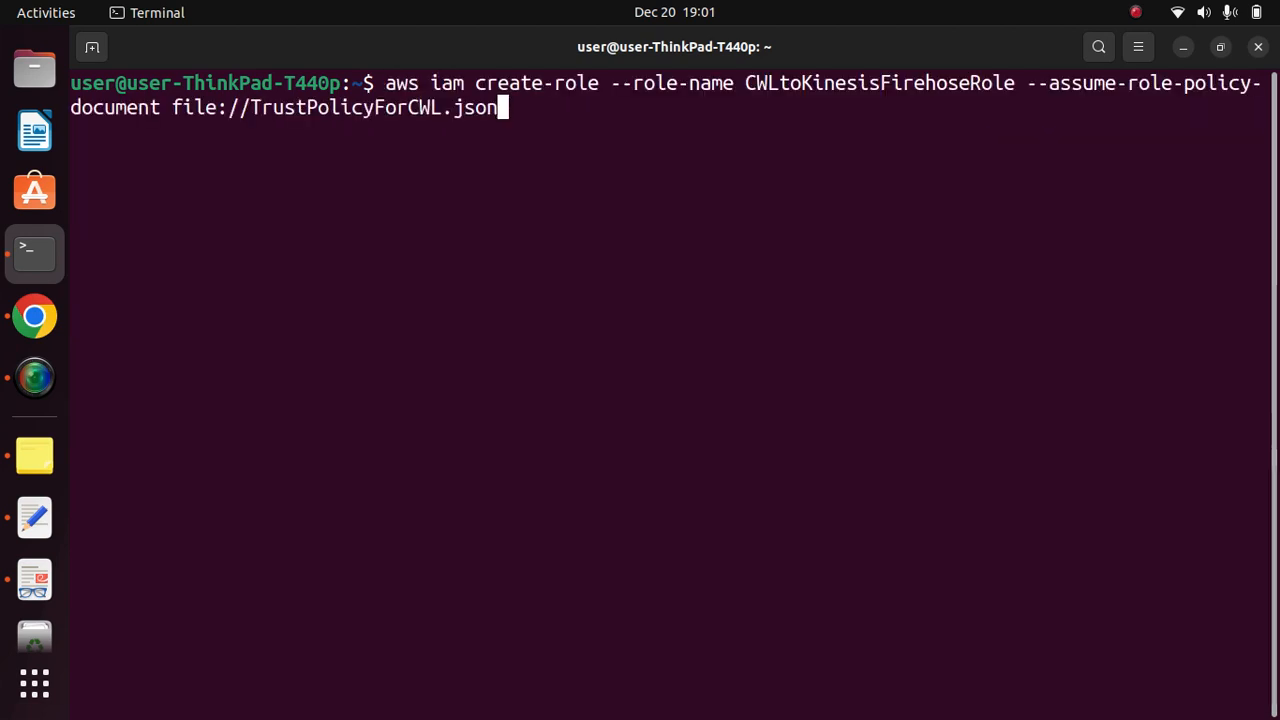
{"action": "key", "text": "Left"}
{"action": "key", "text": "Left"}
{"action": "key", "text": "Left"}
{"action": "key", "text": "Left"}
{"action": "key", "text": "Left"}
{"action": "key", "text": "Left"}
{"action": "key", "text": "Left"}
{"action": "key", "text": "Left"}
{"action": "key", "text": "Left"}
{"action": "key", "text": "Left"}
{"action": "key", "text": "Left"}
{"action": "key", "text": "Left"}
{"action": "key", "text": "Left"}
{"action": "key", "text": "Left"}
{"action": "key", "text": "Left"}
{"action": "key", "text": "Left"}
{"action": "key", "text": "Left"}
{"action": "key", "text": "Left"}
{"action": "key", "text": "Left"}
{"action": "key", "text": "Left"}
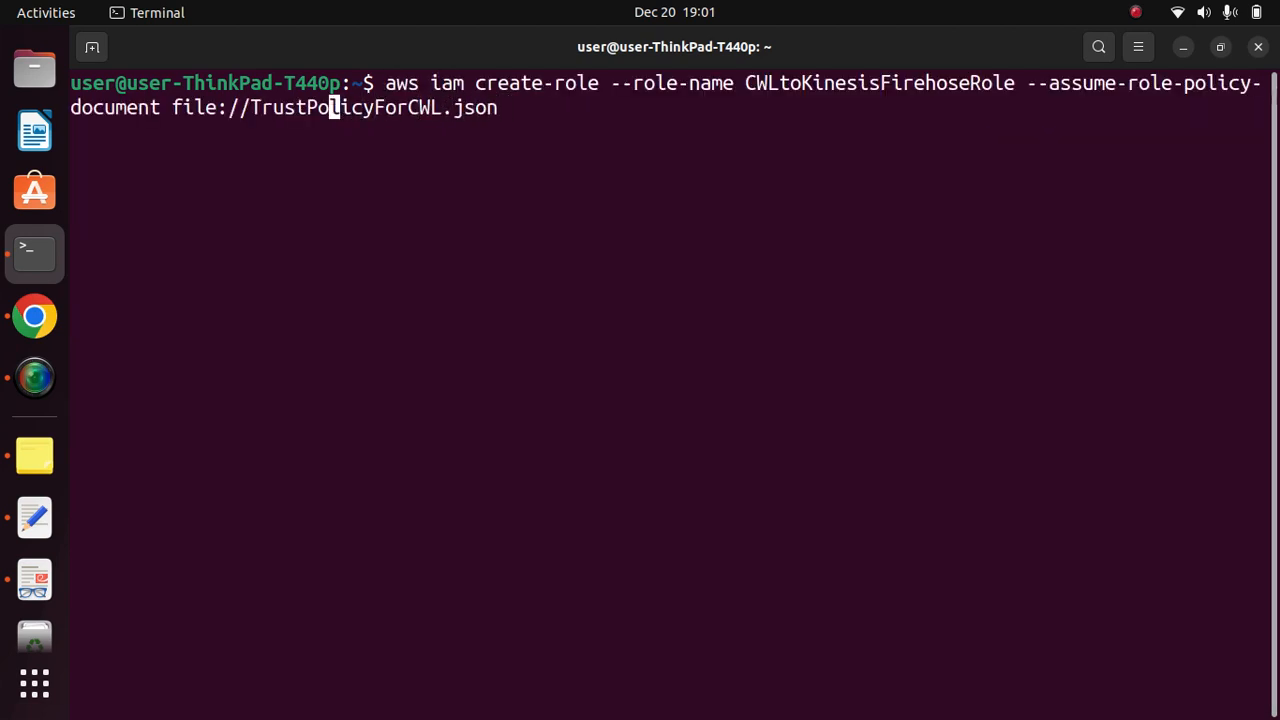
{"action": "key", "text": "Left"}
{"action": "type", "text": "~"}
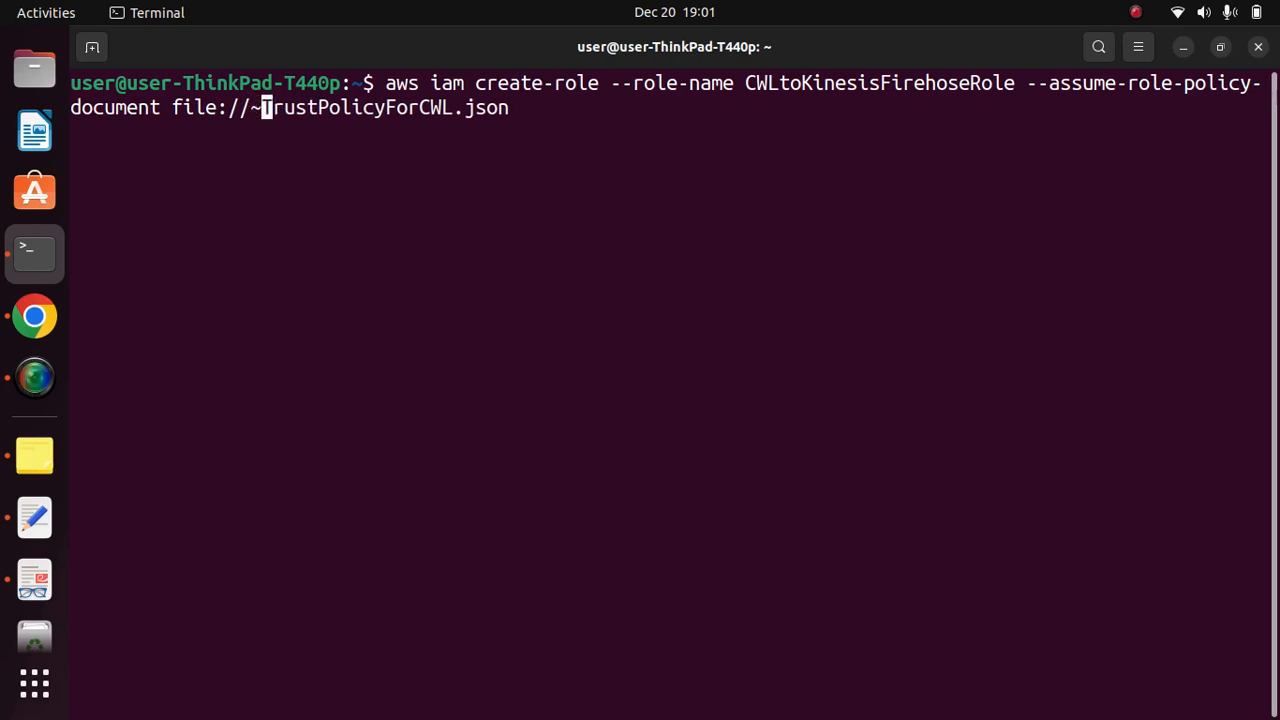
{"action": "type", "text": "/"}
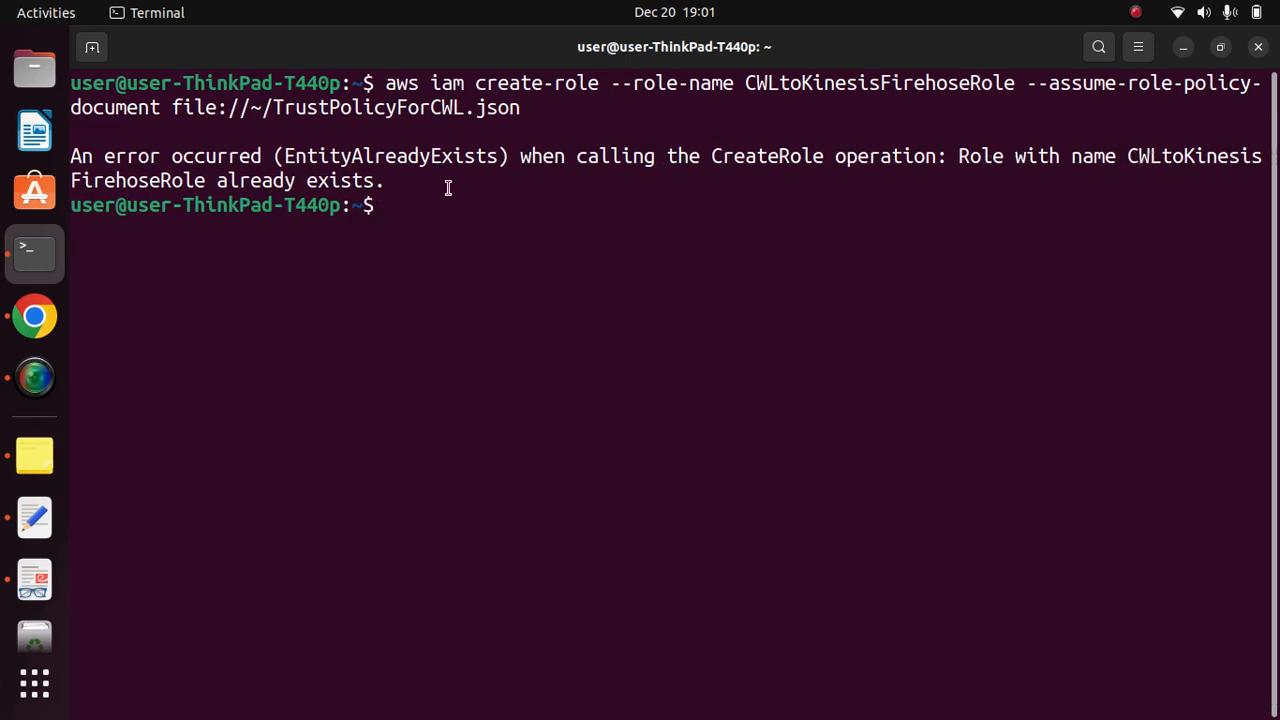
{"action": "left_click_drag", "start_coordinate": [1130, 155], "coordinate": [354, 183]}
{"action": "left_click", "coordinate": [200, 188]}
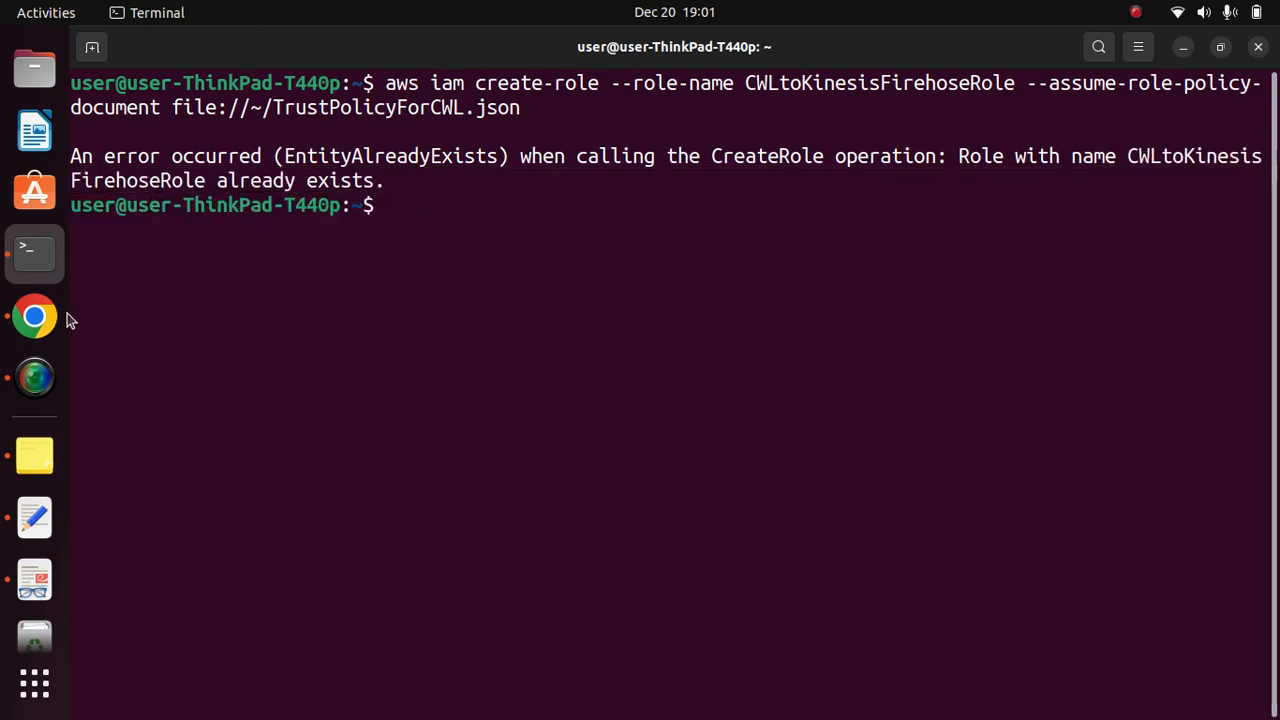
Step: Switch to the IAM console in Chrome, search the roles for "kinesis" and open CWLtoKinesisFirehoseRole
{"action": "left_click", "coordinate": [34, 316]}
{"action": "left_click", "coordinate": [348, 41]}
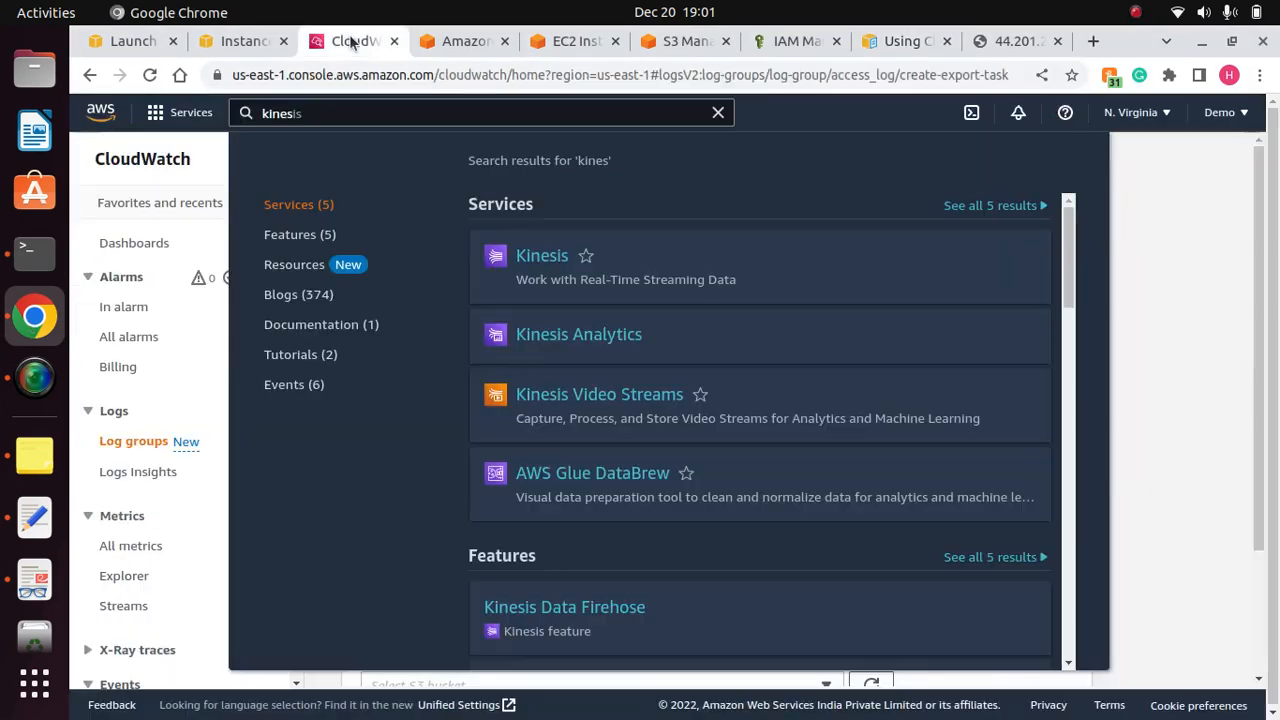
{"action": "left_click", "coordinate": [795, 41]}
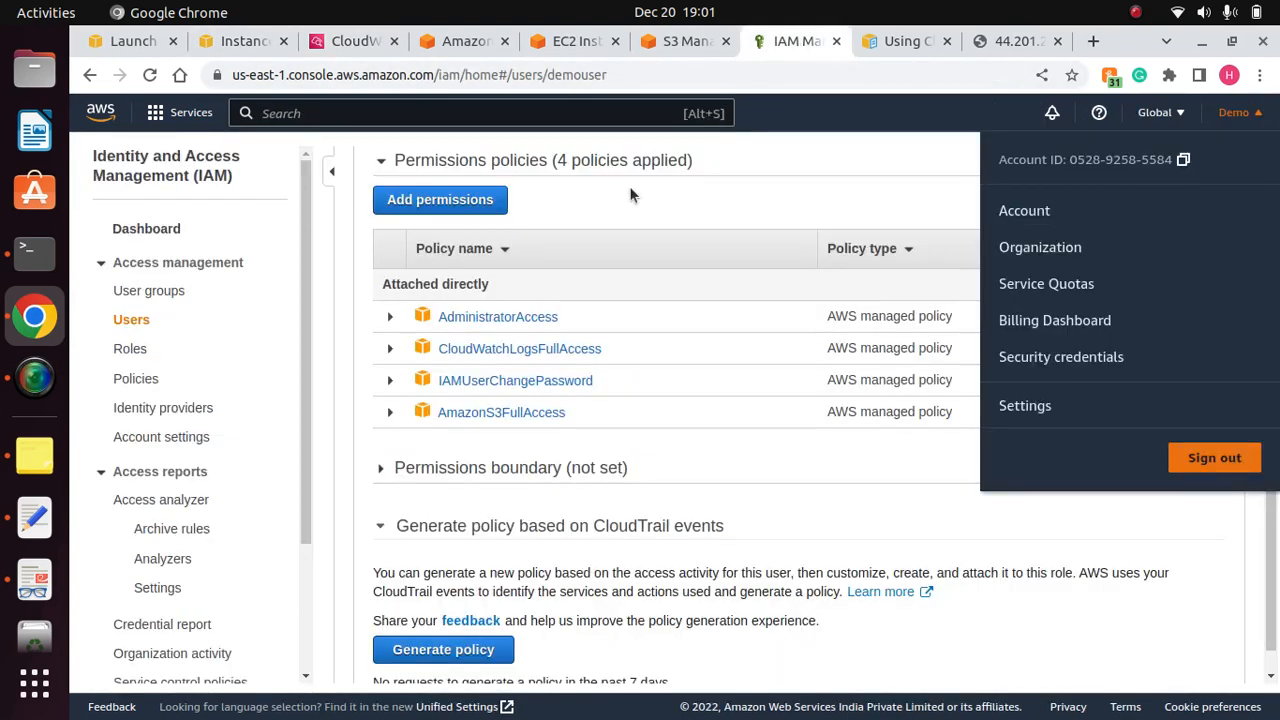
{"action": "left_click", "coordinate": [302, 366]}
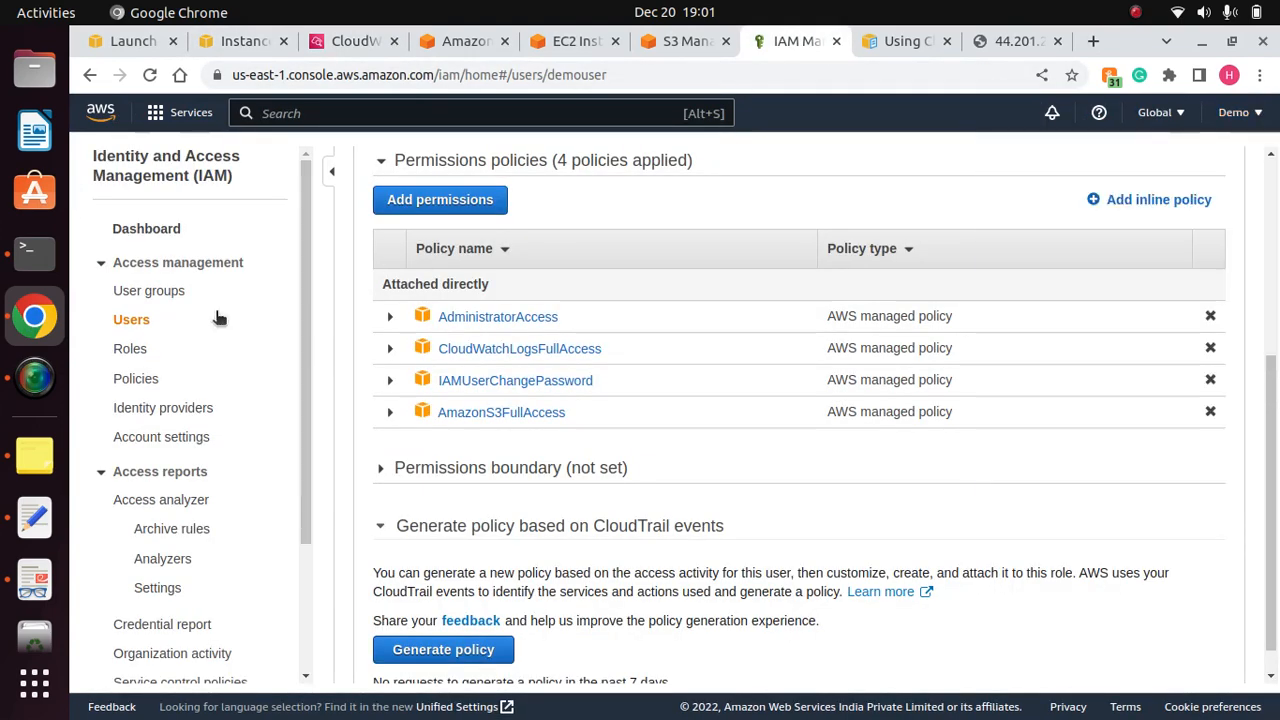
{"action": "left_click", "coordinate": [134, 352]}
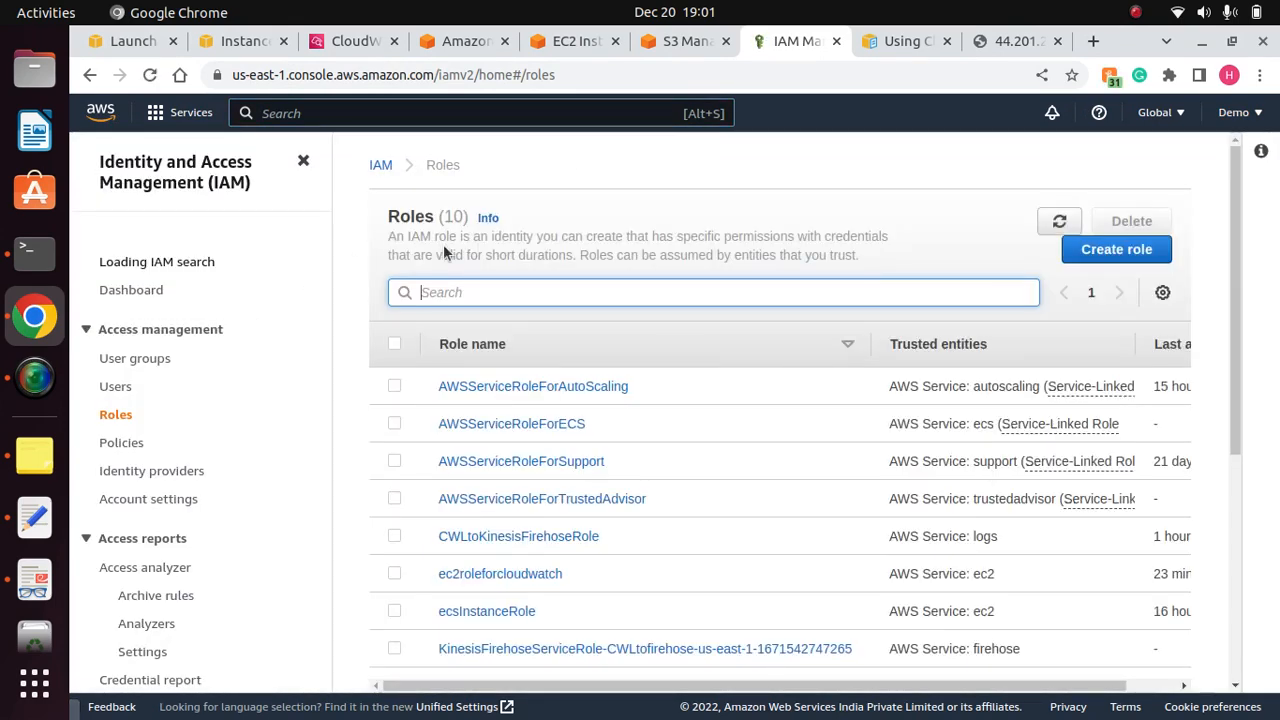
{"action": "type", "text": "kinesis"}
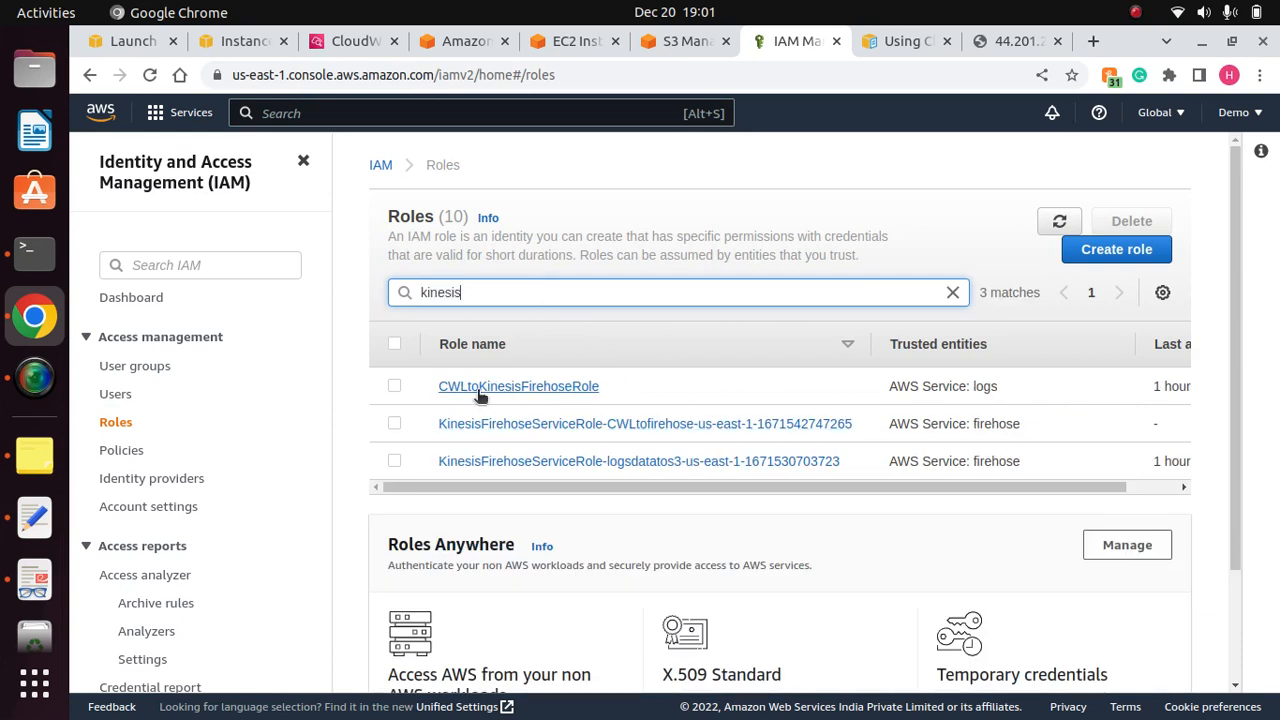
{"action": "left_click", "coordinate": [530, 390]}
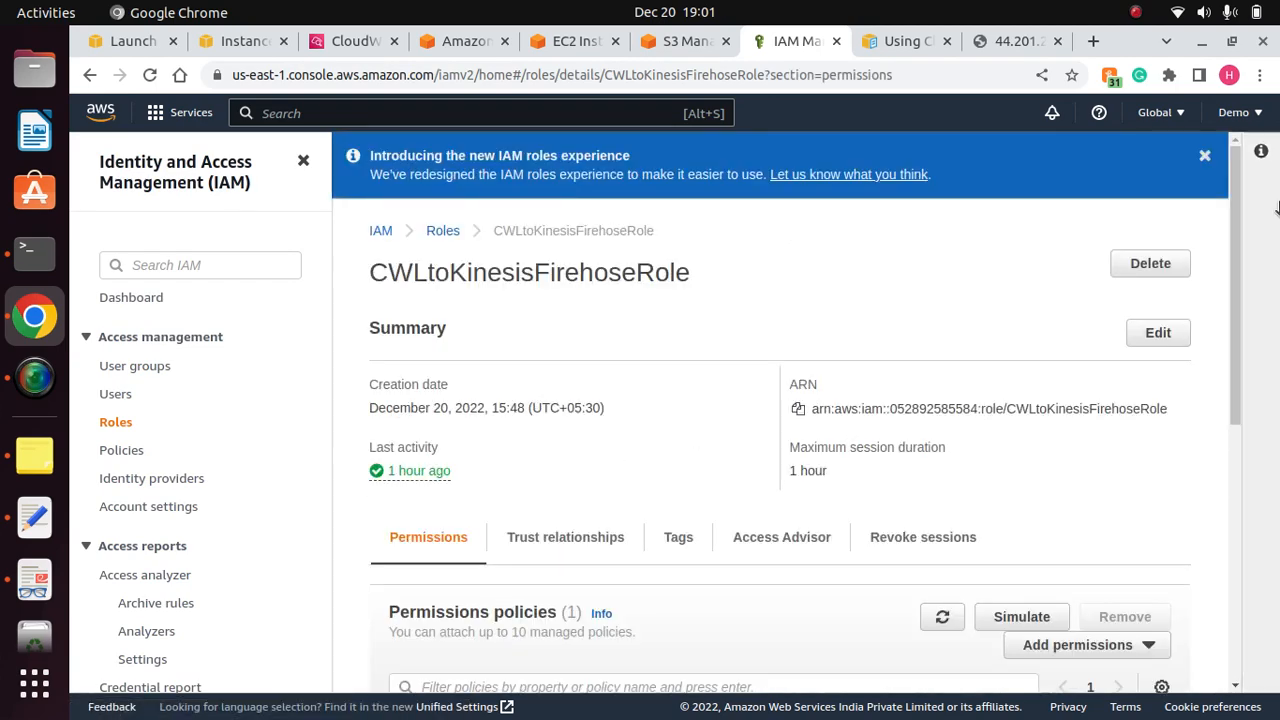
Step: Expand InlineCWLtoFirehosePolicy in the role's permissions policies and examine its JSON statement
{"action": "left_click_drag", "start_coordinate": [1233, 244], "coordinate": [1236, 428]}
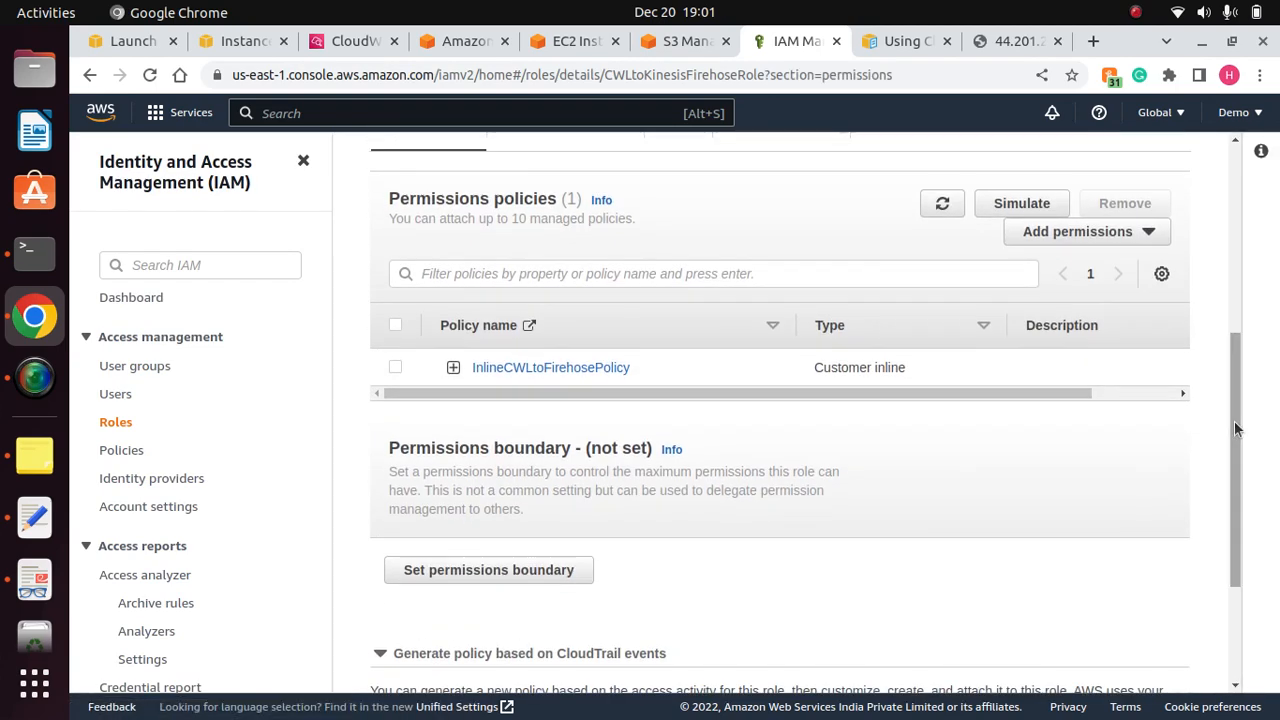
{"action": "left_click", "coordinate": [453, 368]}
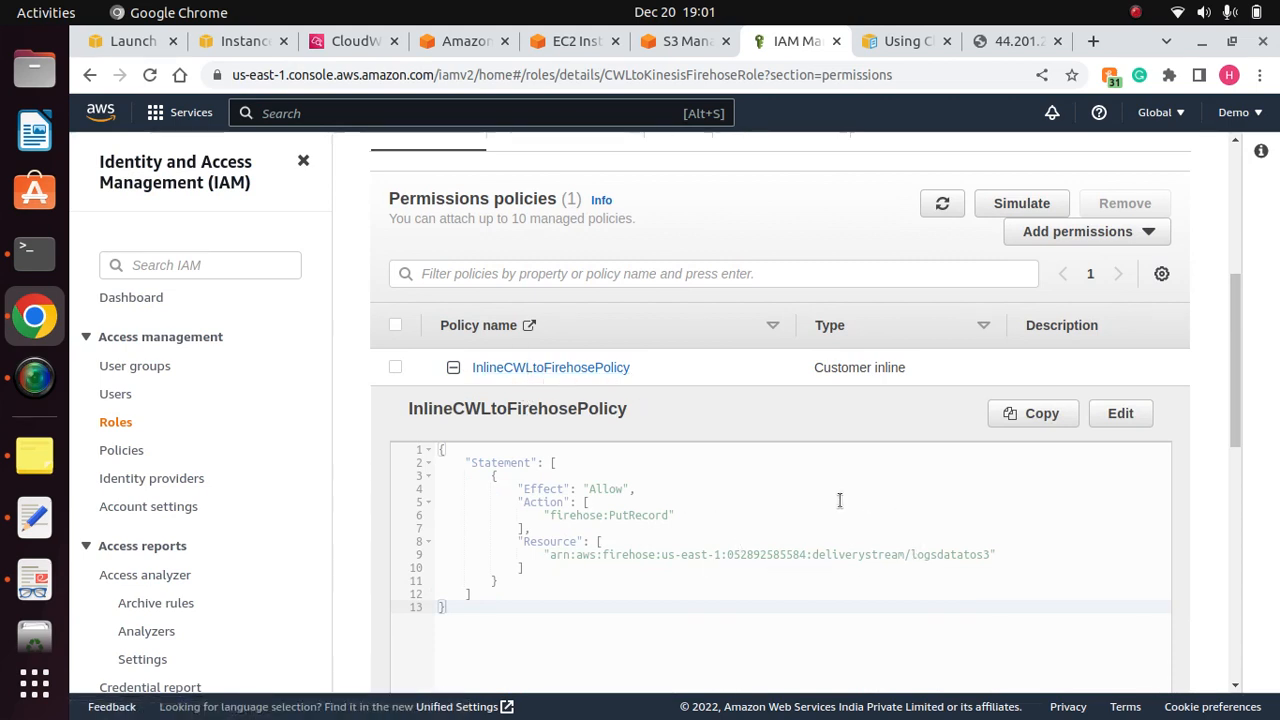
{"action": "left_click_drag", "start_coordinate": [584, 619], "coordinate": [436, 455]}
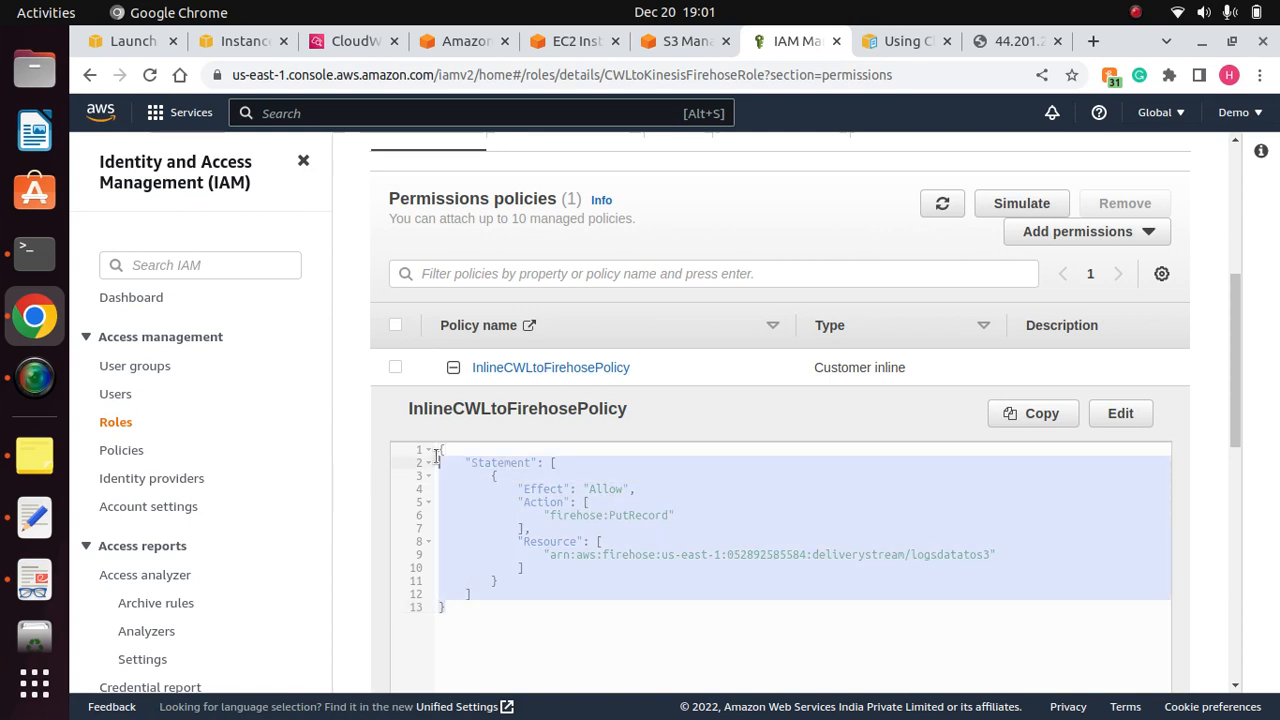
{"action": "left_click", "coordinate": [775, 505]}
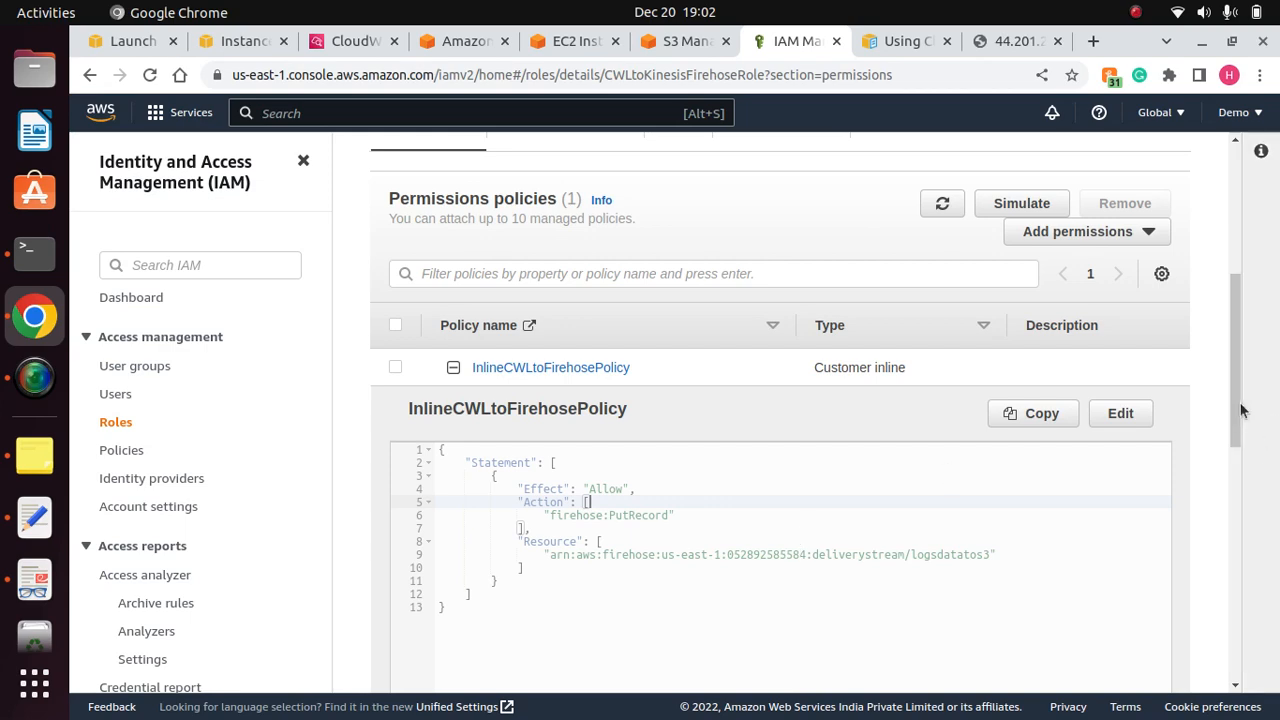
Step: Open InlineCWLtoFirehosePolicy for editing and show its policy document as JSON
{"action": "mouse_move", "coordinate": [1240, 409]}
{"action": "left_mouse_down"}
{"action": "mouse_move", "coordinate": [1251, 514]}
{"action": "mouse_move", "coordinate": [1253, 410]}
{"action": "left_mouse_up"}
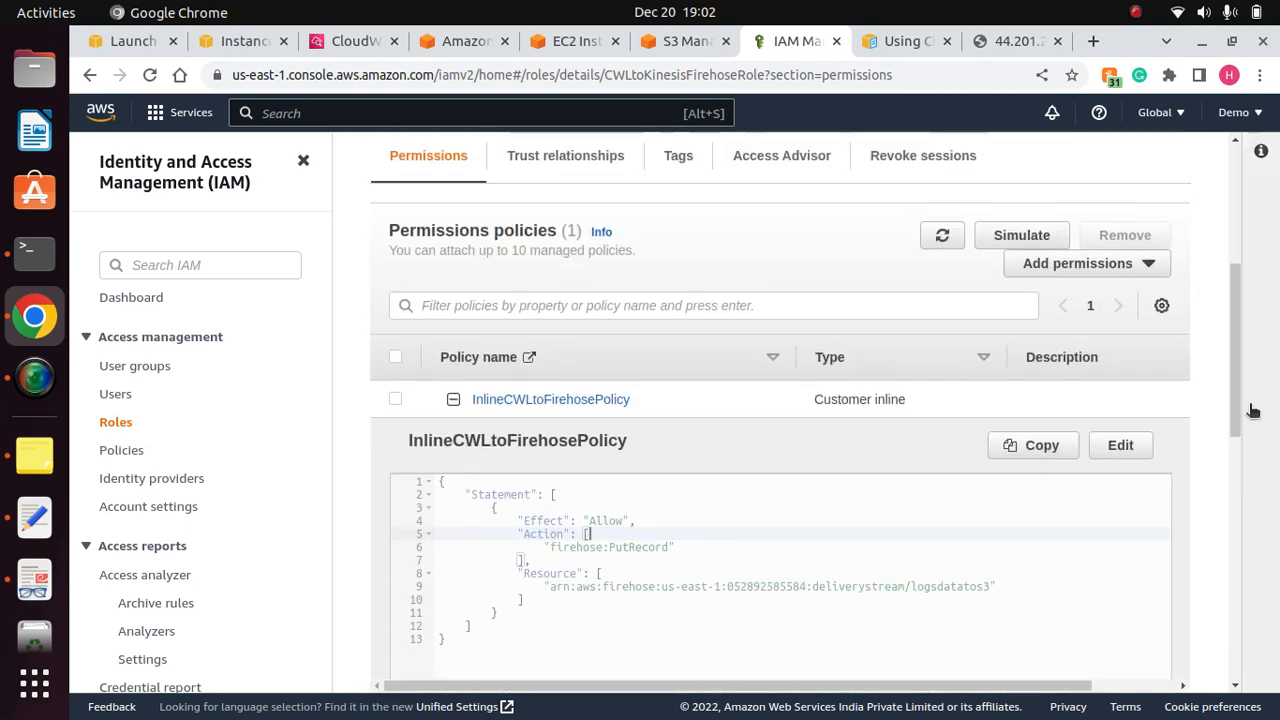
{"action": "left_click", "coordinate": [1120, 445]}
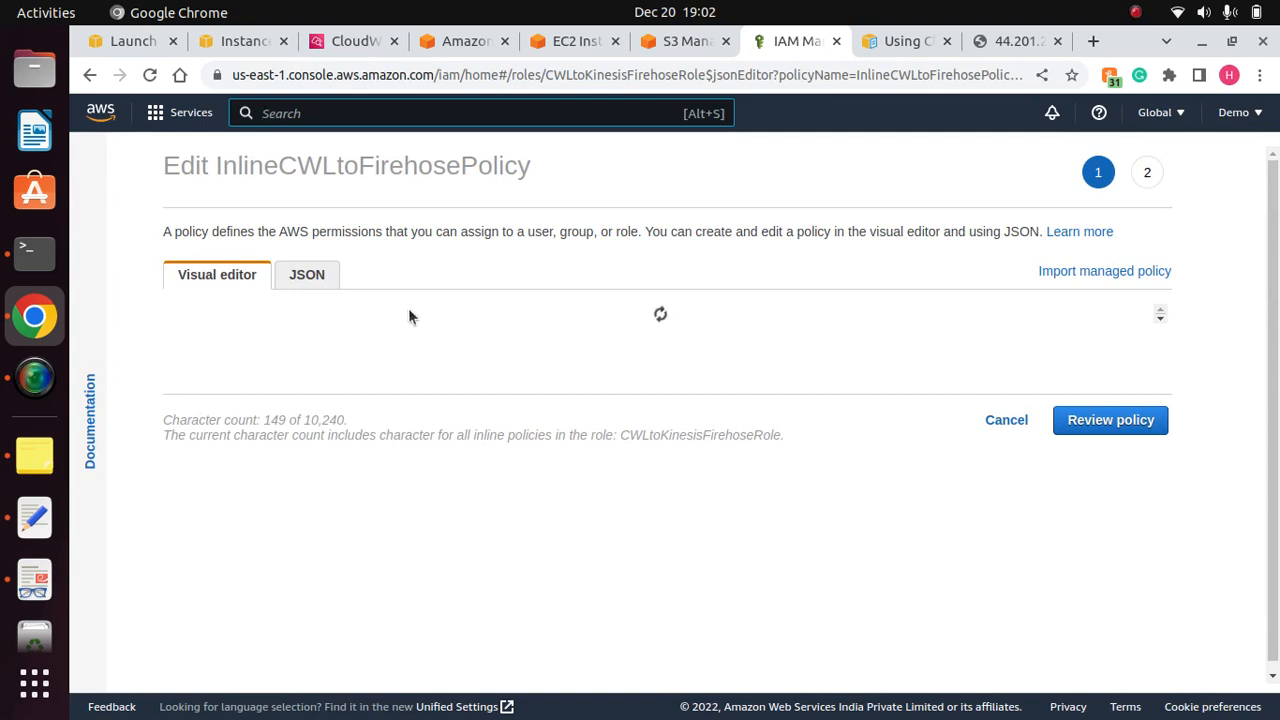
{"action": "left_click", "coordinate": [303, 276]}
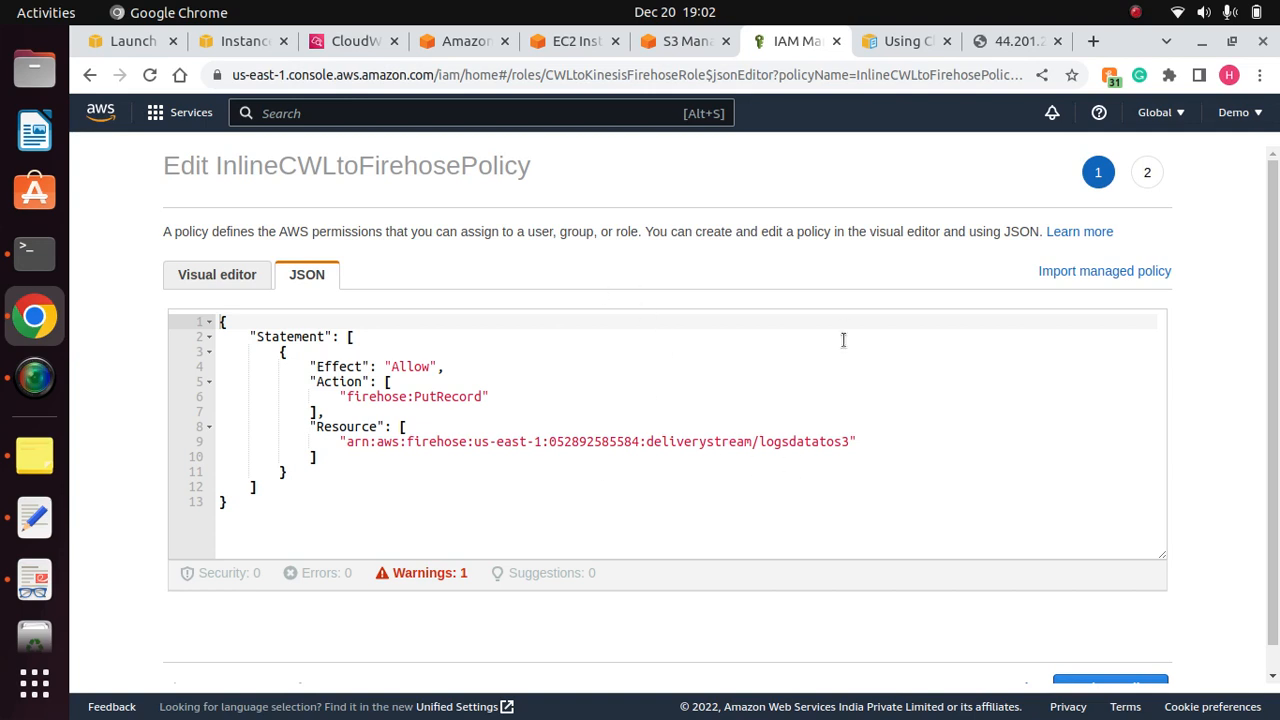
Step: Examine the sample permissions policy in step 10 of the CloudWatch Logs subscription filters guide
{"action": "left_click", "coordinate": [906, 42]}
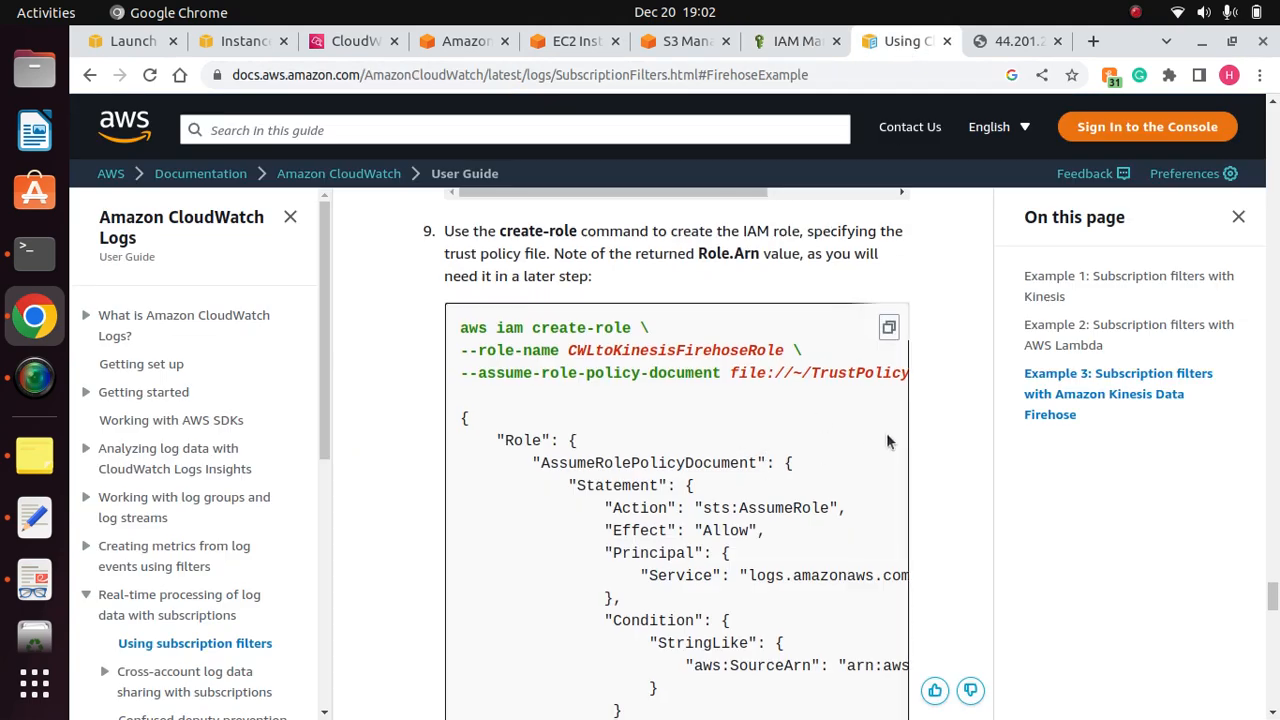
{"action": "scroll", "coordinate": [886, 440], "scroll_direction": "down", "scroll_amount": 4}
{"action": "scroll", "coordinate": [886, 435], "scroll_direction": "down", "scroll_amount": 5}
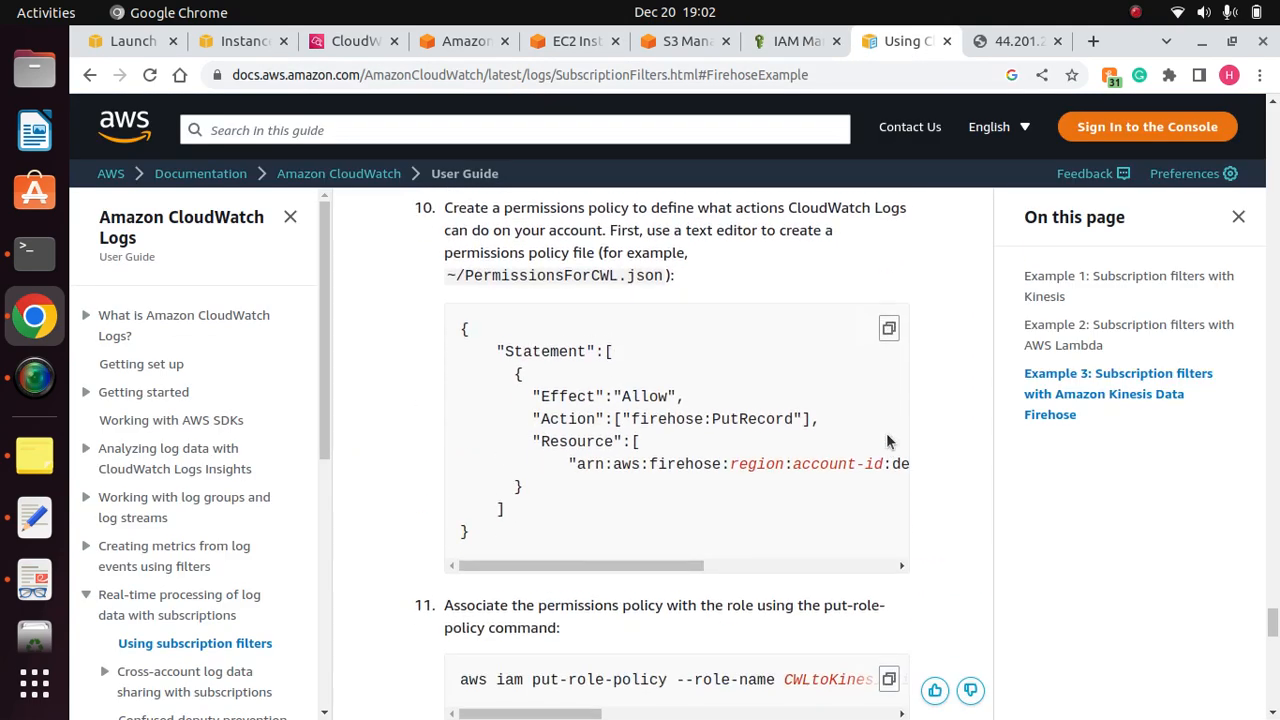
{"action": "scroll", "coordinate": [886, 432], "scroll_direction": "up", "scroll_amount": 2}
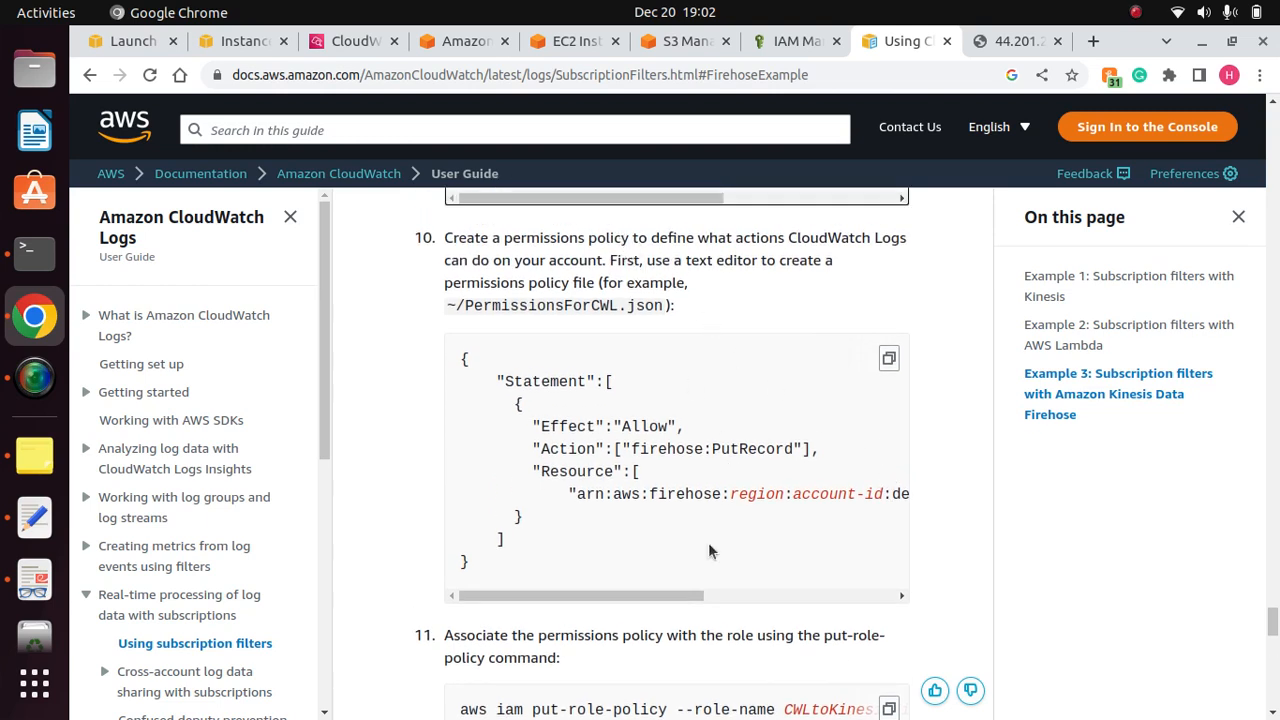
{"action": "left_click_drag", "start_coordinate": [637, 597], "coordinate": [560, 565]}
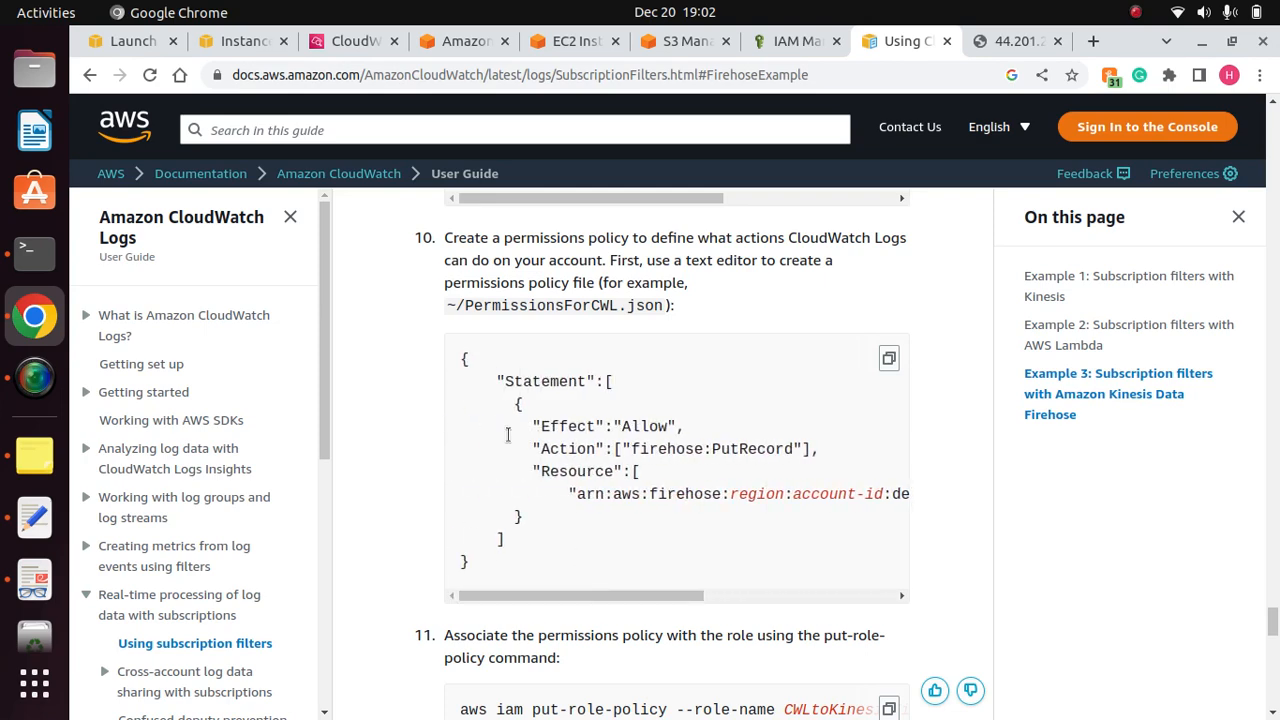
{"action": "left_click", "coordinate": [242, 44]}
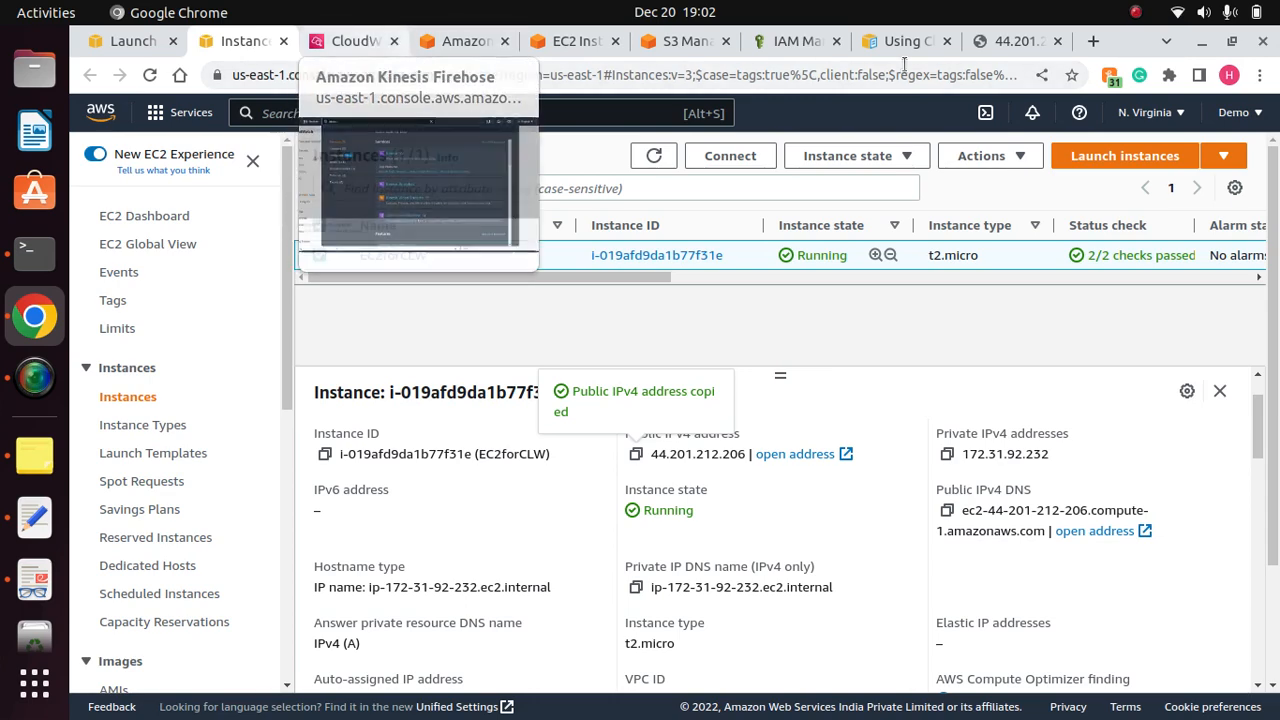
Step: Locate the stream name in the policy's Resource ARN and copy the name CWLtofirehose from the Kinesis delivery stream page
{"action": "left_click", "coordinate": [811, 41]}
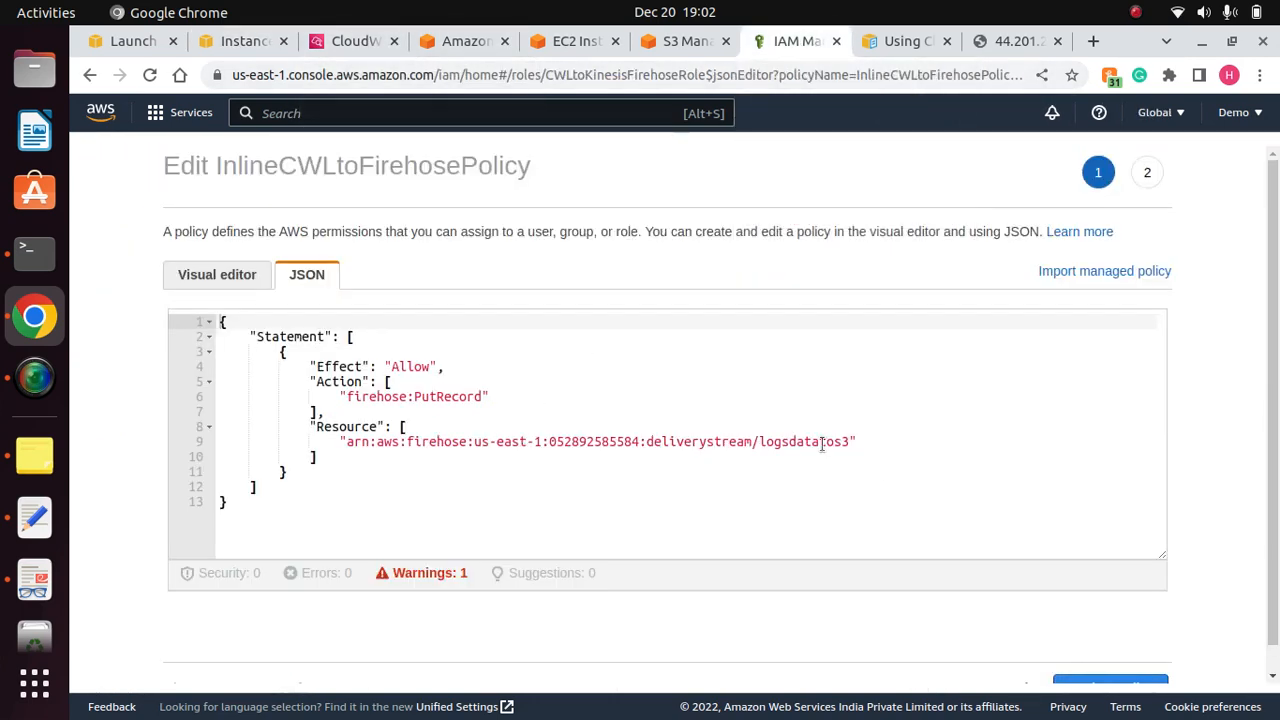
{"action": "left_click_drag", "start_coordinate": [849, 442], "coordinate": [780, 441]}
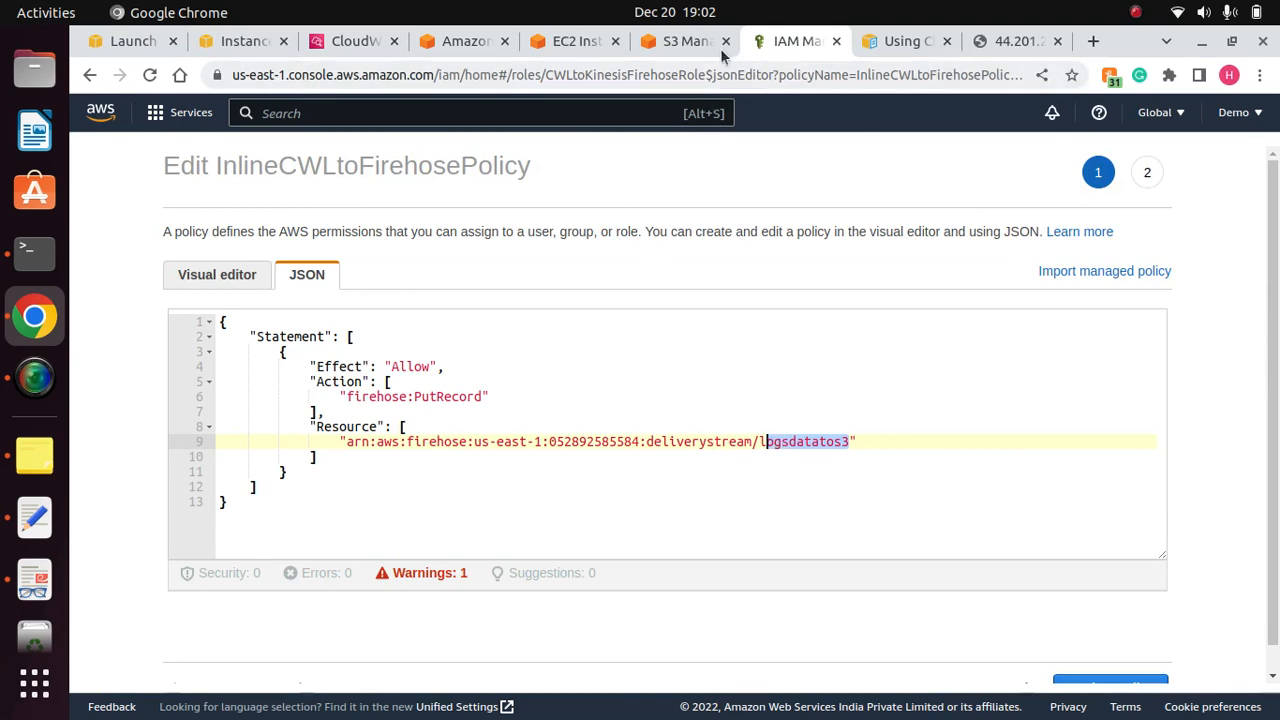
{"action": "left_click", "coordinate": [455, 43]}
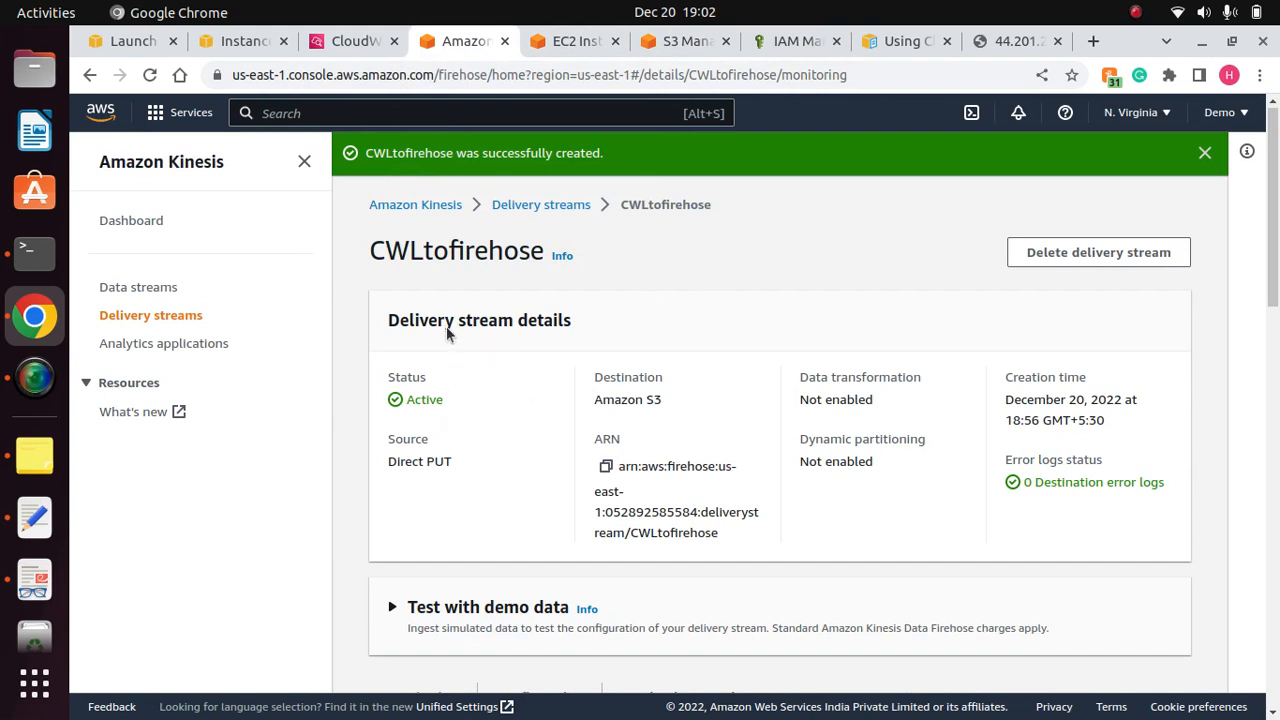
{"action": "left_click_drag", "start_coordinate": [541, 255], "coordinate": [368, 252]}
{"action": "right_click", "coordinate": [418, 250]}
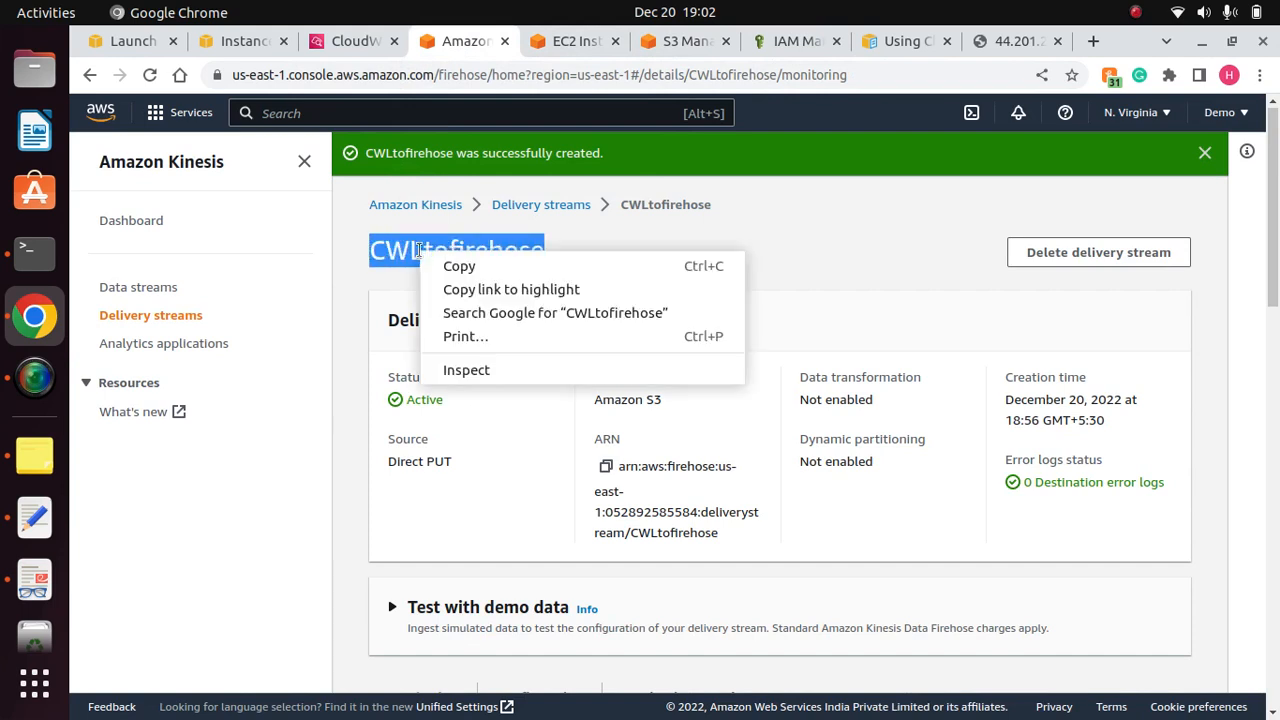
{"action": "left_click", "coordinate": [492, 268]}
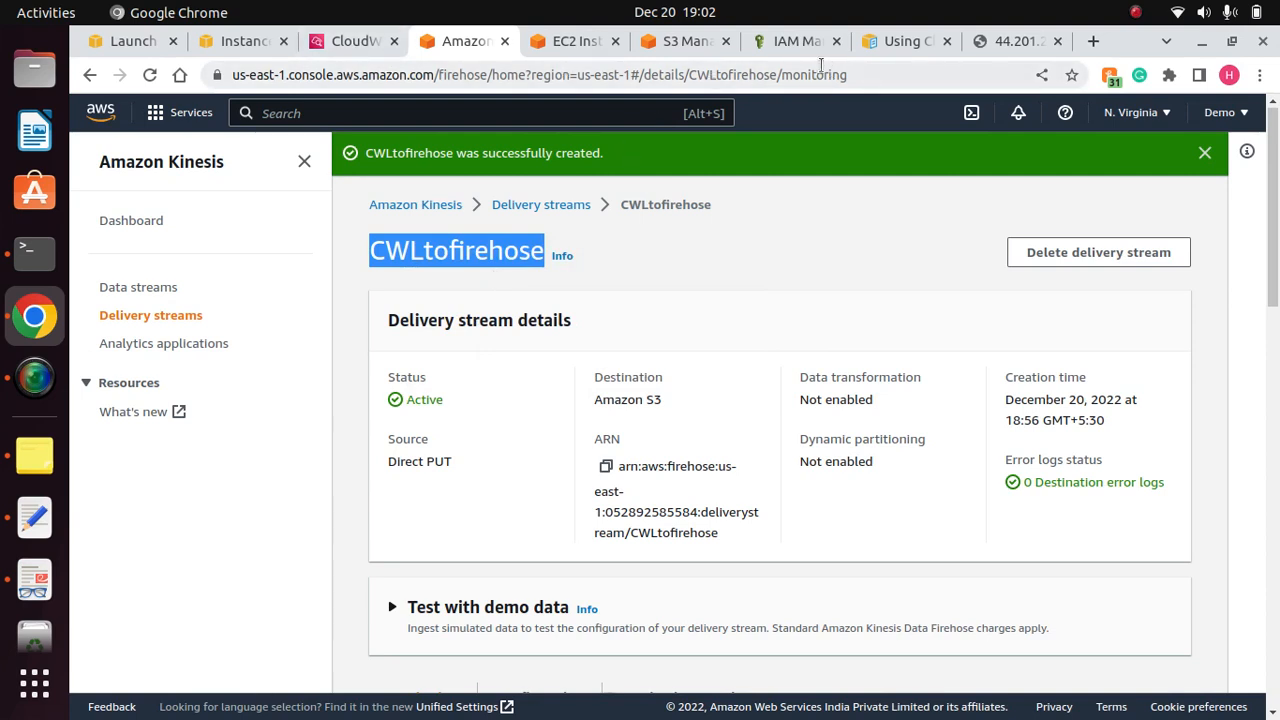
Step: Replace the delivery stream name at the end of the policy's Resource ARN with CWLtofirehose
{"action": "left_click", "coordinate": [785, 42]}
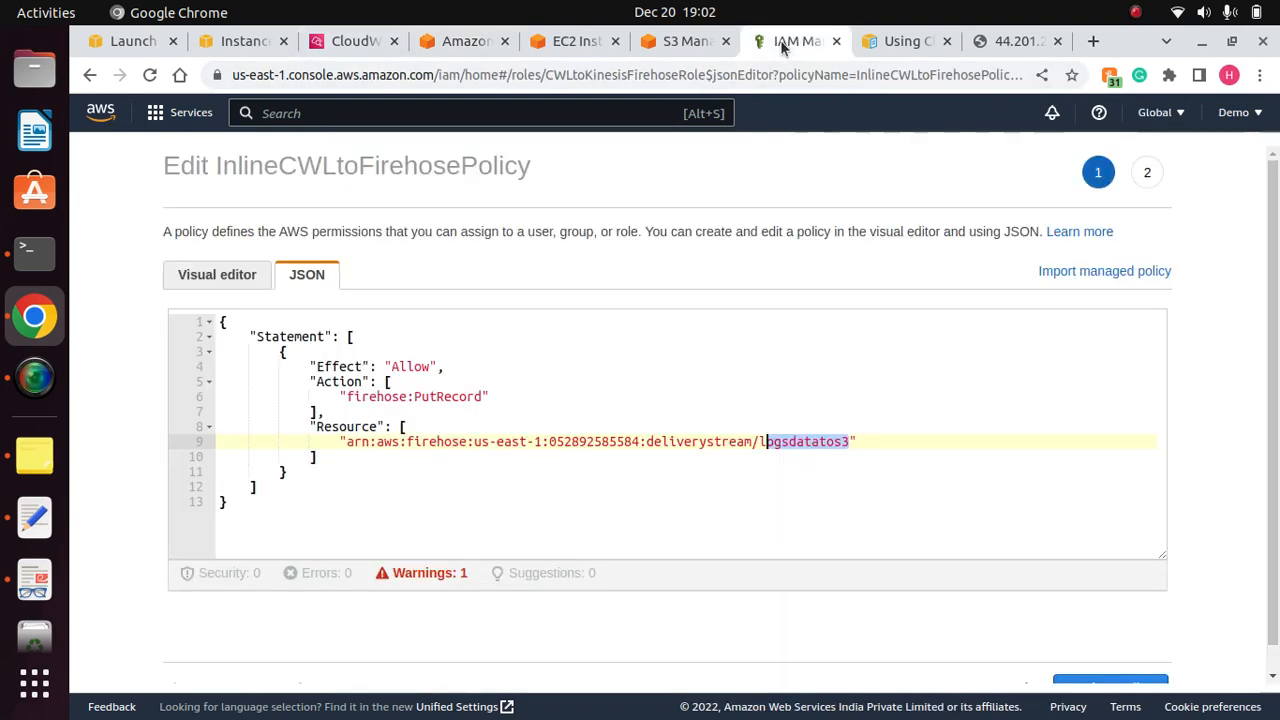
{"action": "left_click", "coordinate": [851, 441]}
{"action": "key", "text": "BackSpace"}
{"action": "key", "text": "BackSpace"}
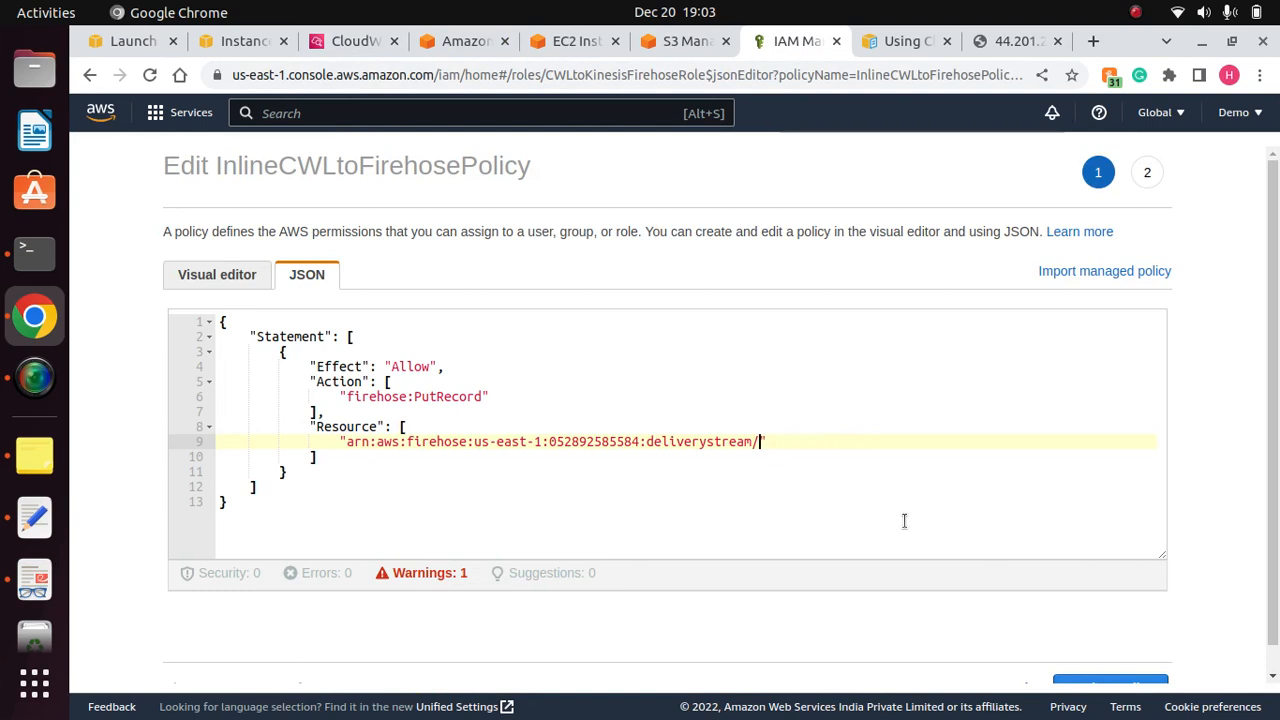
{"action": "right_click", "coordinate": [762, 441]}
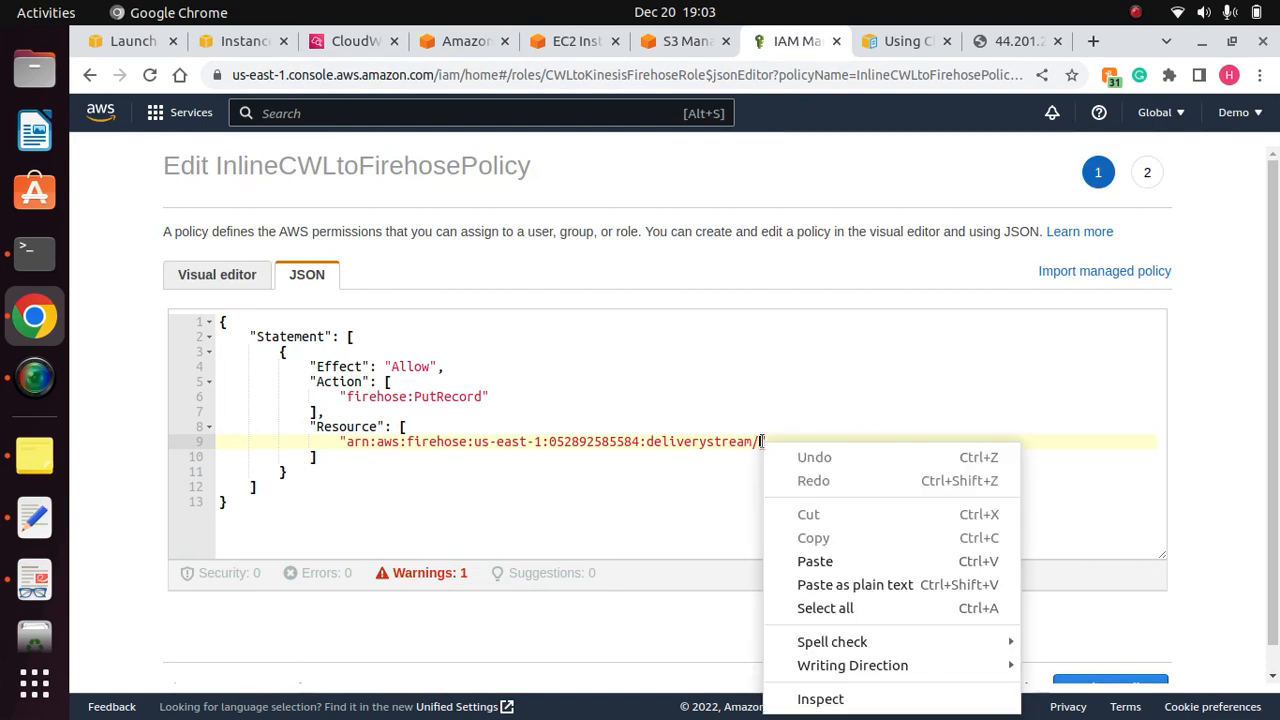
{"action": "left_click", "coordinate": [822, 562]}
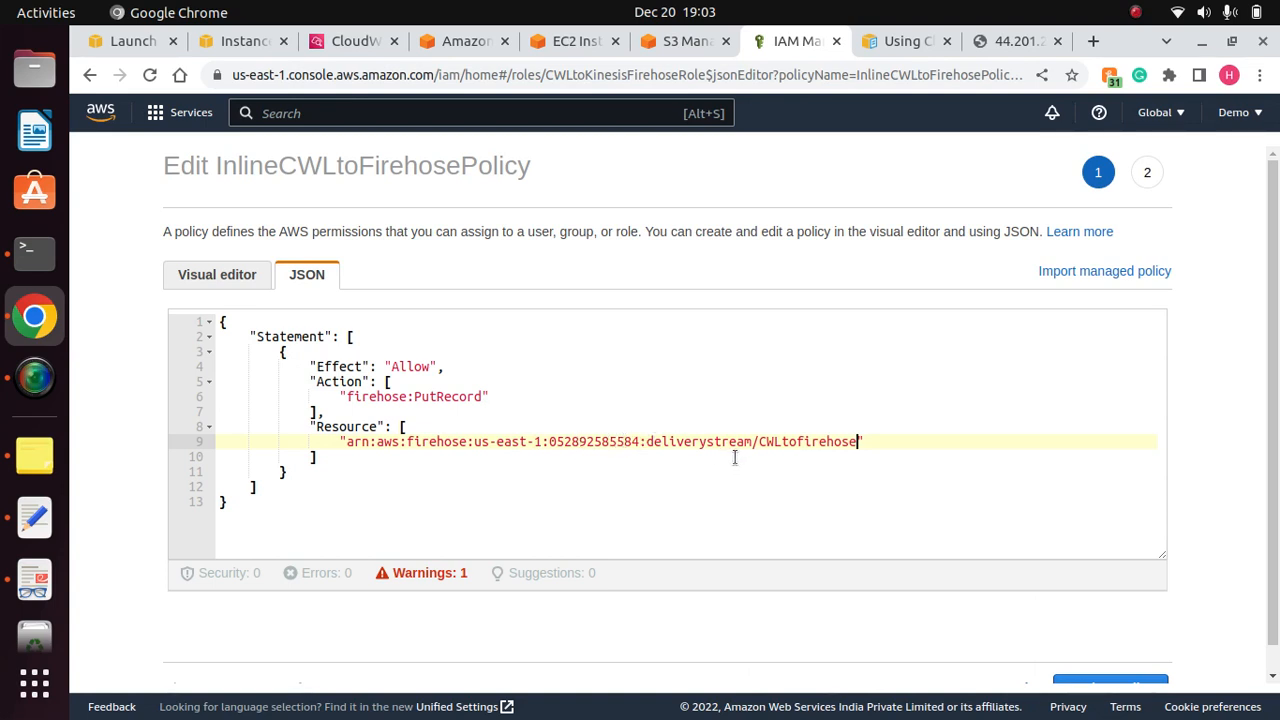
Step: Review the edited InlineCWLtoFirehosePolicy and save the changes to the role
{"action": "scroll", "coordinate": [1160, 557], "scroll_direction": "down", "scroll_amount": 1}
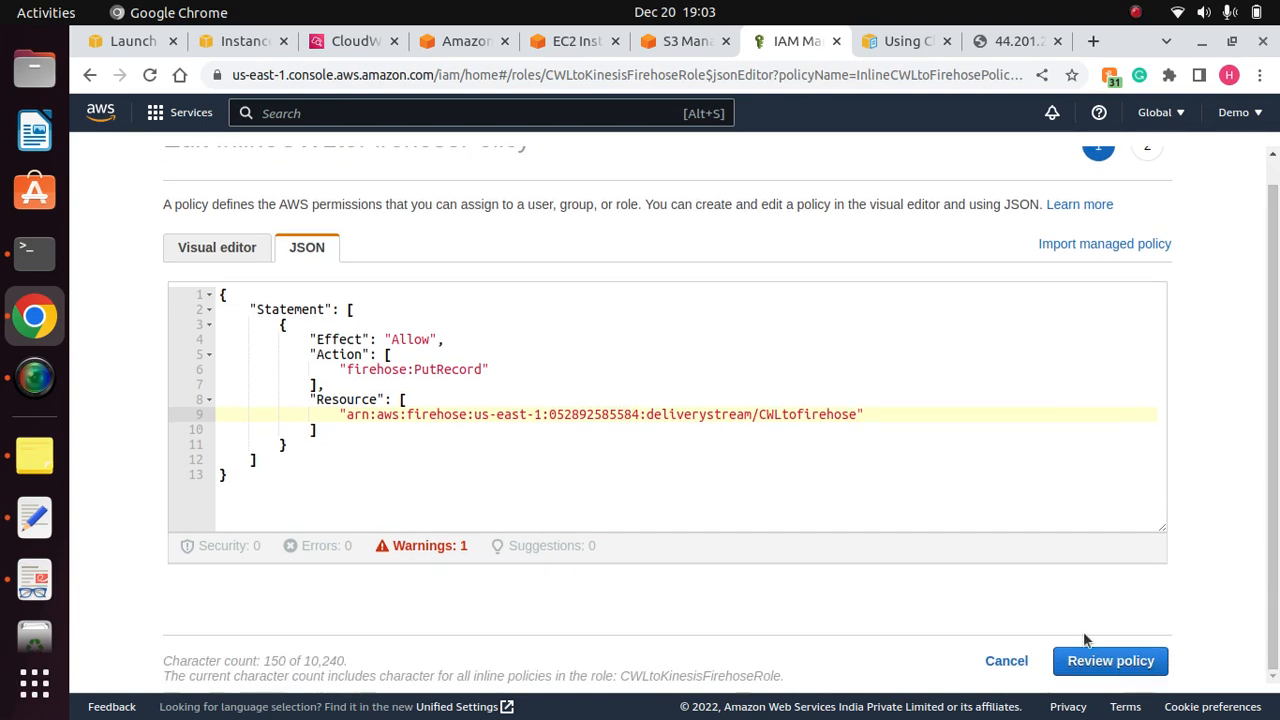
{"action": "left_click", "coordinate": [1104, 660]}
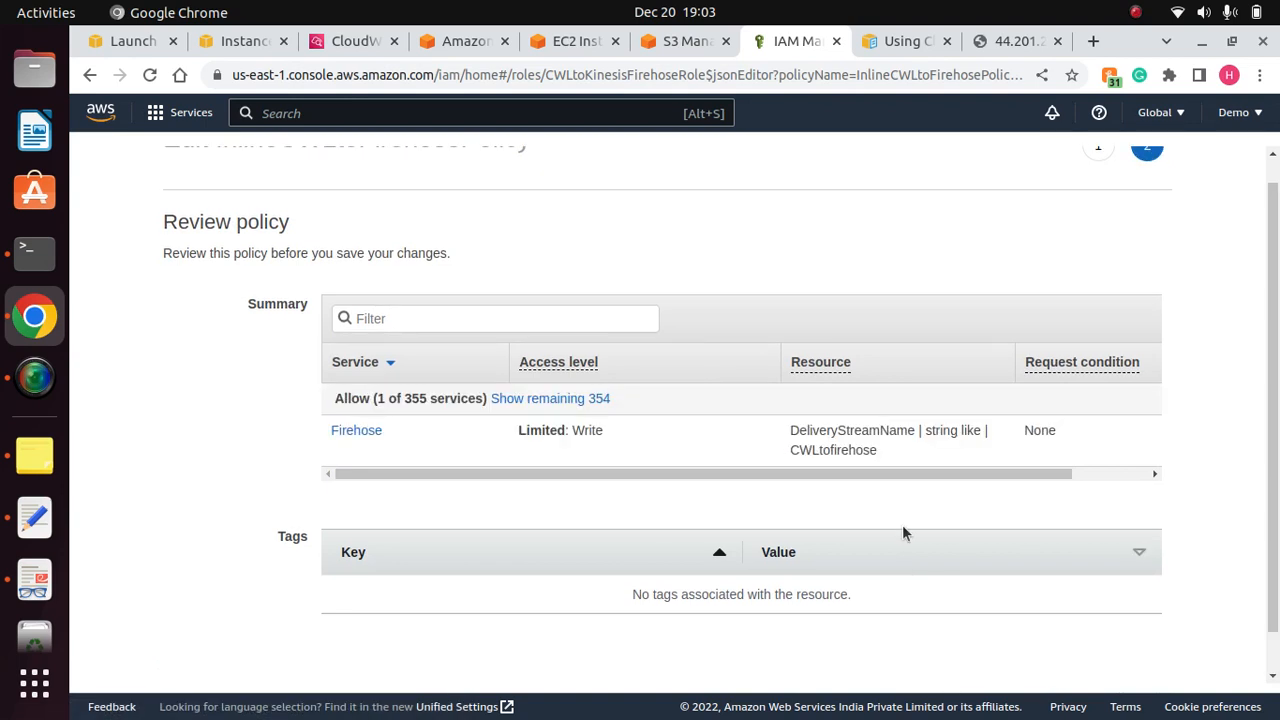
{"action": "left_click_drag", "start_coordinate": [1277, 455], "coordinate": [1276, 498]}
{"action": "left_click", "coordinate": [1110, 668]}
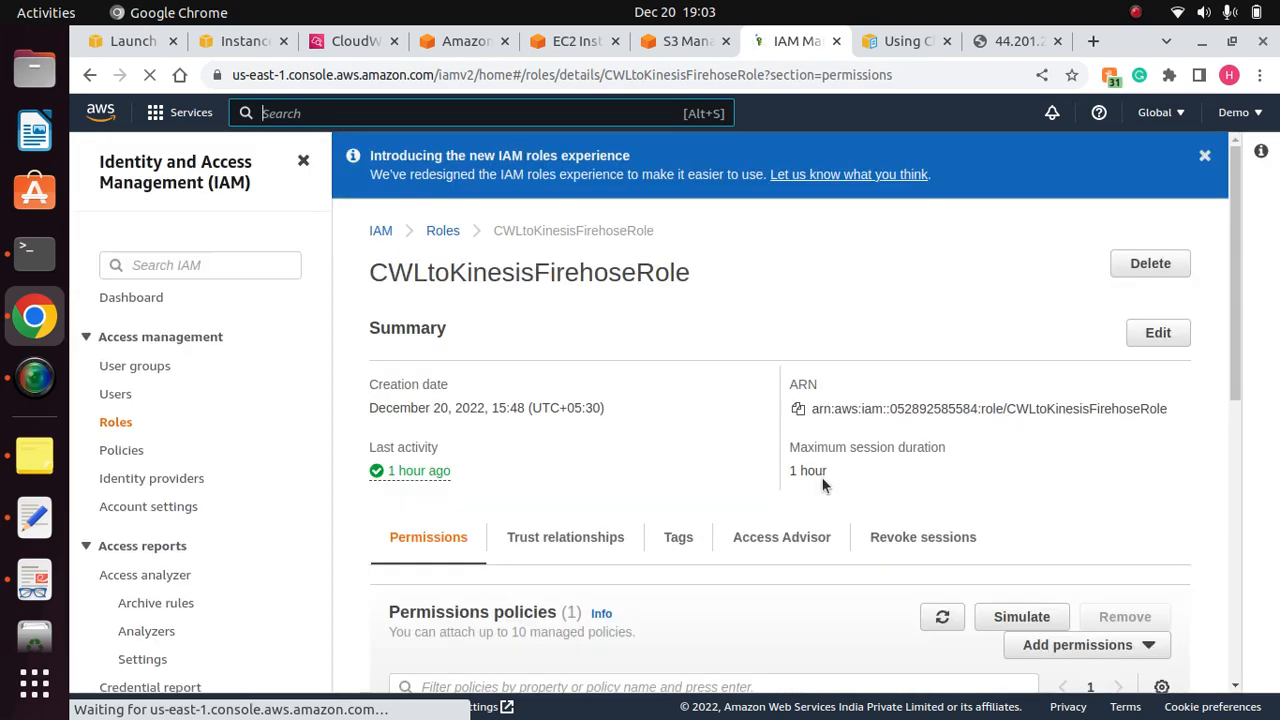
{"action": "left_click_drag", "start_coordinate": [1235, 322], "coordinate": [1255, 374]}
{"action": "scroll", "coordinate": [1258, 380], "scroll_direction": "up", "scroll_amount": 3}
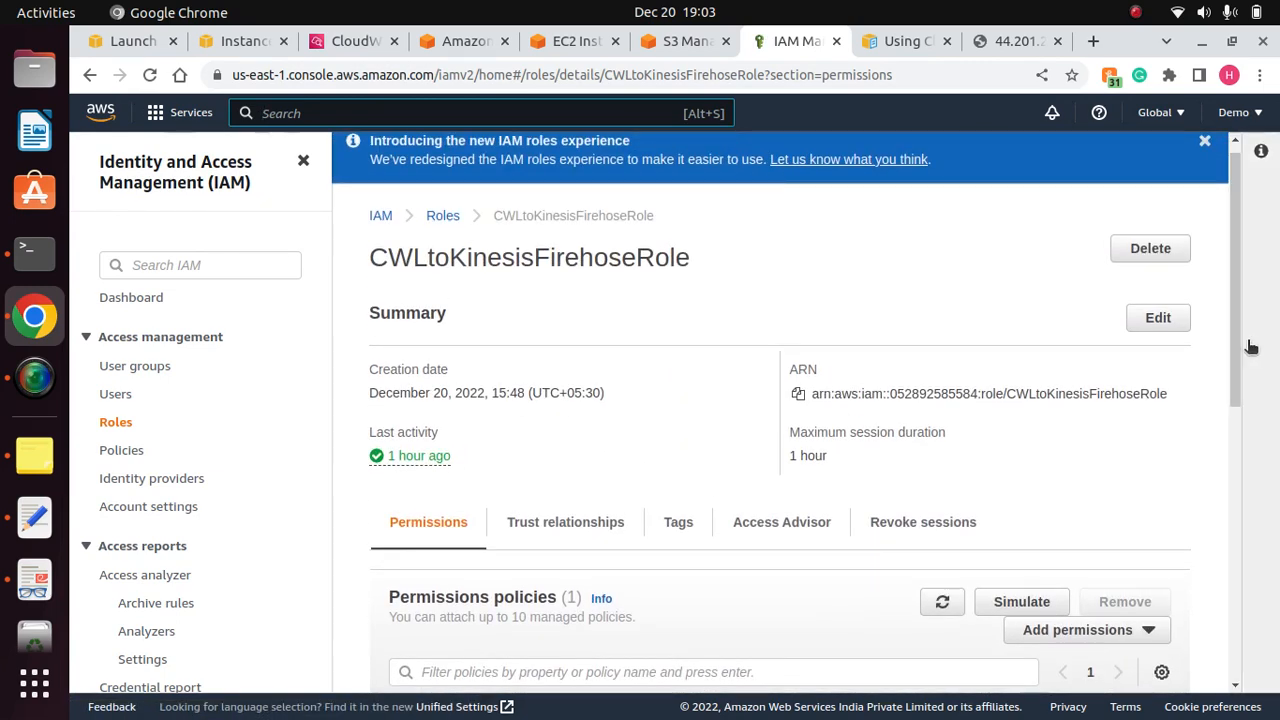
Step: Switch to the Terminal and examine the role name and trust policy file in the create-role command
{"action": "left_click", "coordinate": [34, 252]}
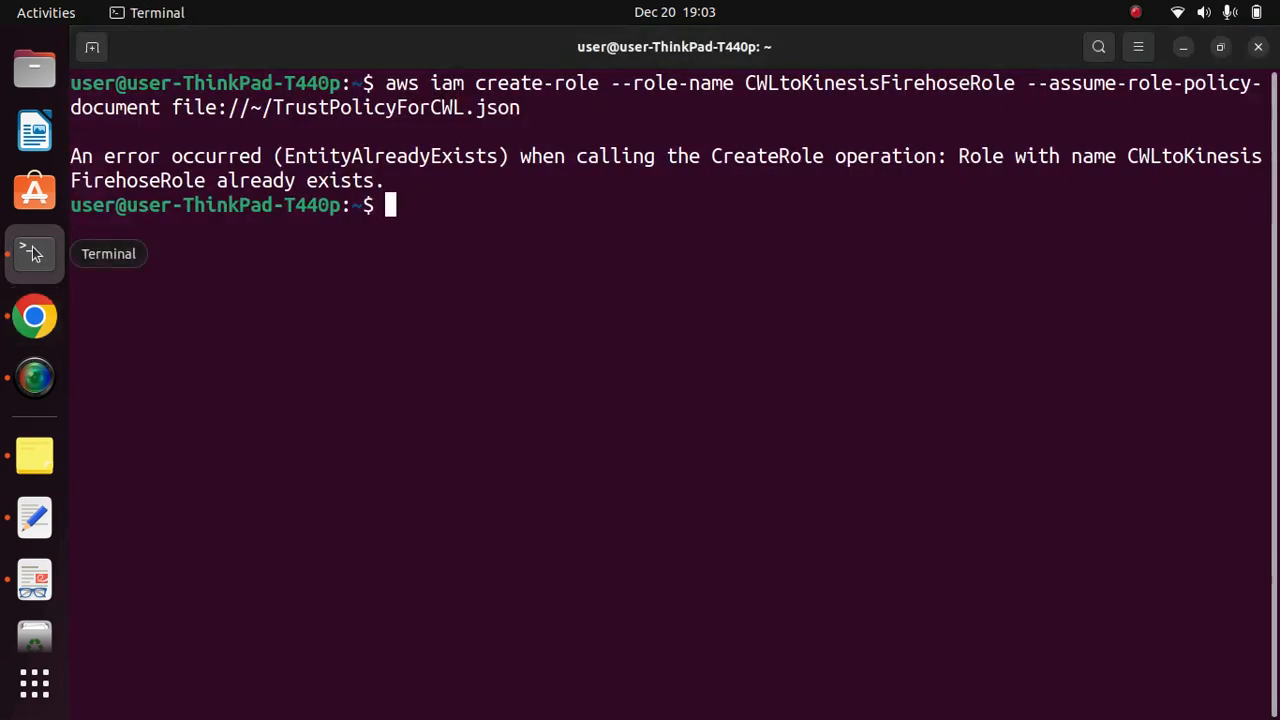
{"action": "left_click_drag", "start_coordinate": [526, 109], "coordinate": [372, 84]}
{"action": "left_click", "coordinate": [568, 109]}
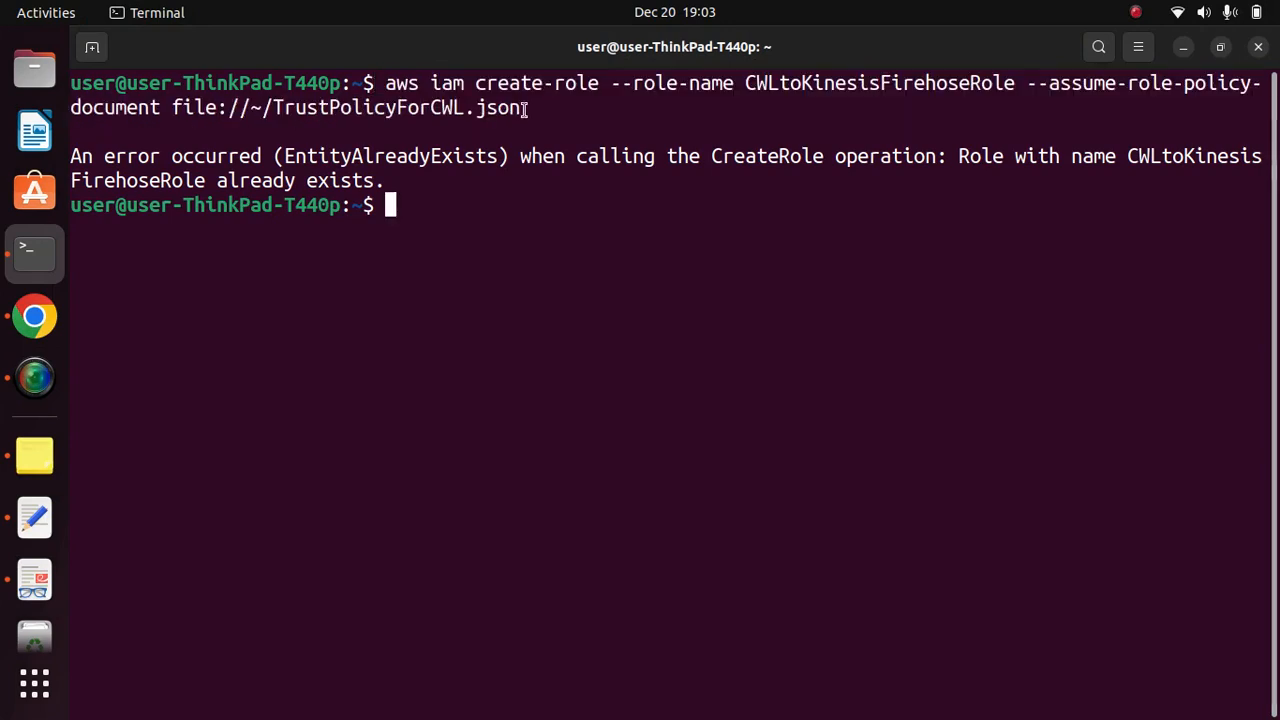
{"action": "left_click_drag", "start_coordinate": [524, 107], "coordinate": [389, 84]}
{"action": "left_click", "coordinate": [517, 105]}
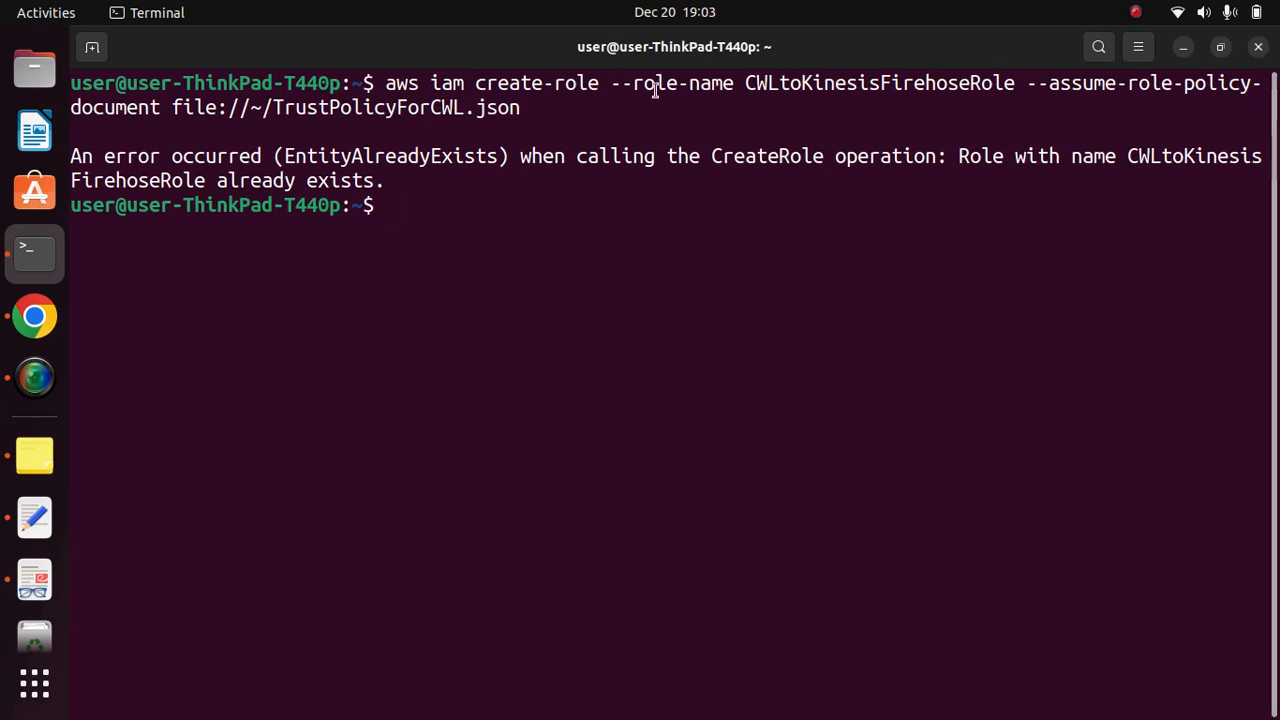
{"action": "left_click_drag", "start_coordinate": [1008, 78], "coordinate": [746, 80]}
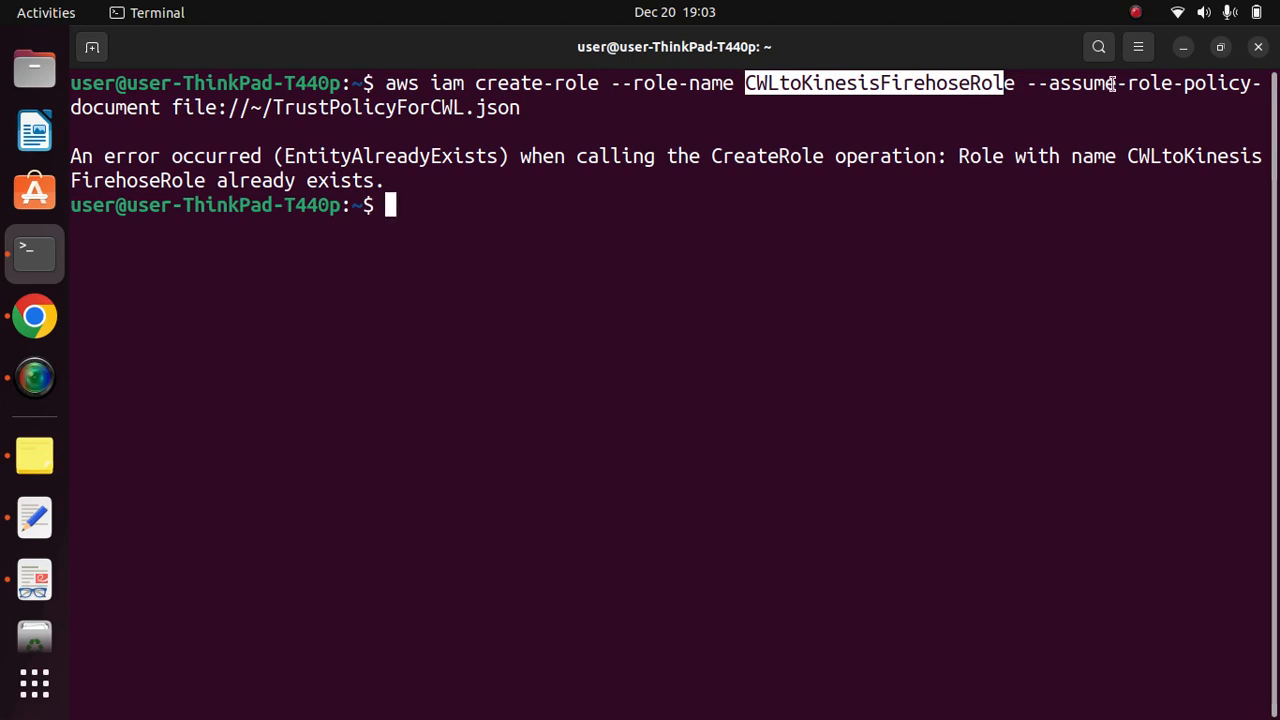
{"action": "left_click_drag", "start_coordinate": [521, 107], "coordinate": [268, 107]}
{"action": "left_click", "coordinate": [543, 113]}
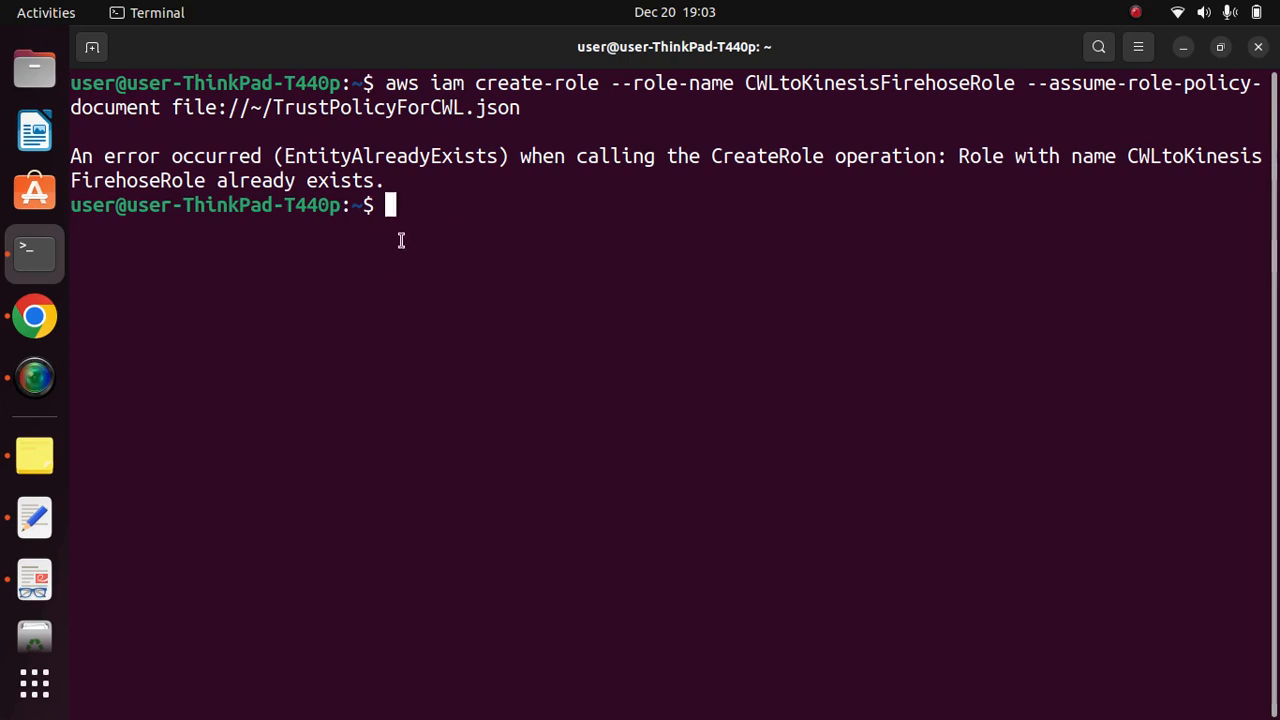
Step: Switch back to the IAM console in Chrome, search the roles for "kinesis" and open CWLtoKinesisFirehoseRole
{"action": "left_click", "coordinate": [34, 316]}
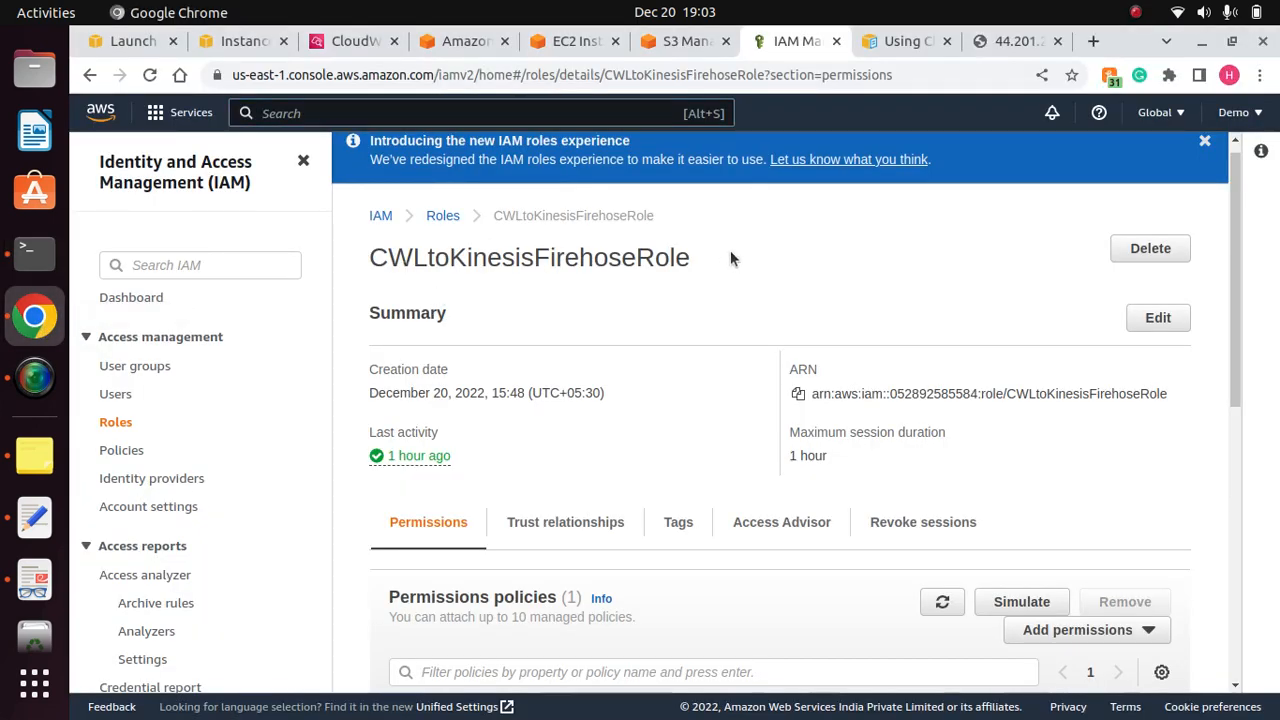
{"action": "left_click", "coordinate": [116, 422]}
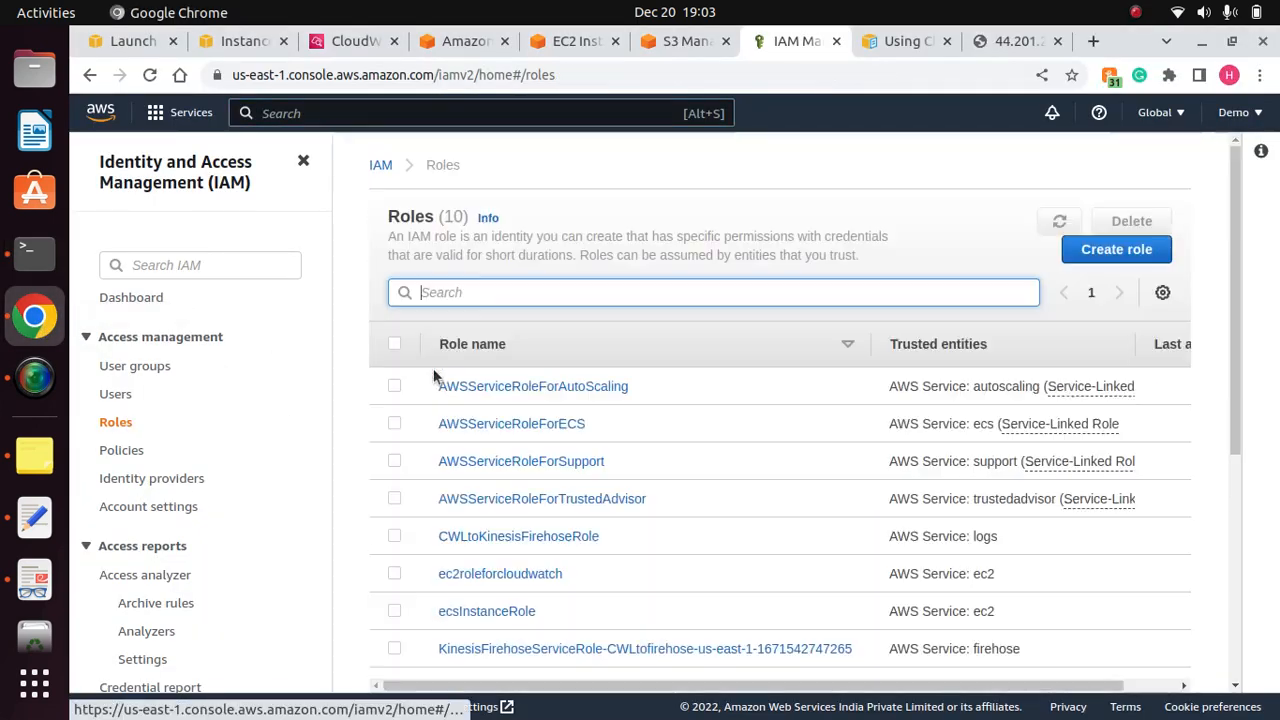
{"action": "type", "text": "kinesis"}
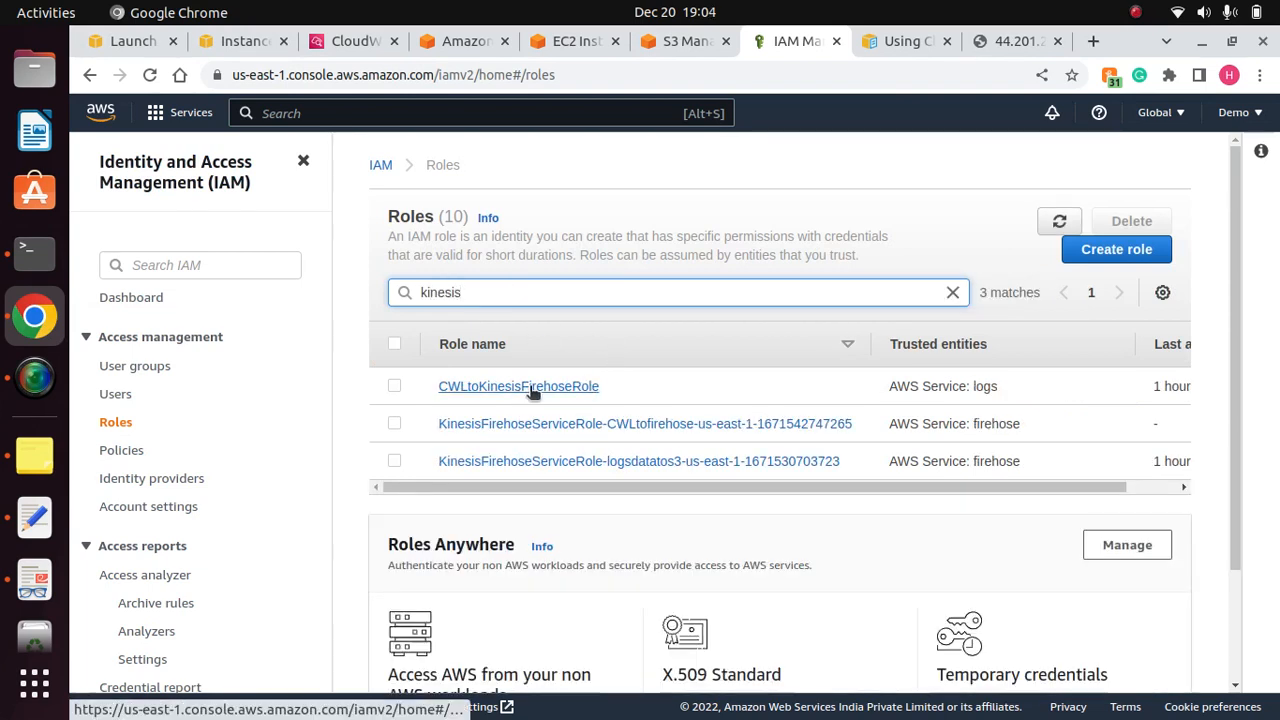
{"action": "left_click", "coordinate": [531, 389]}
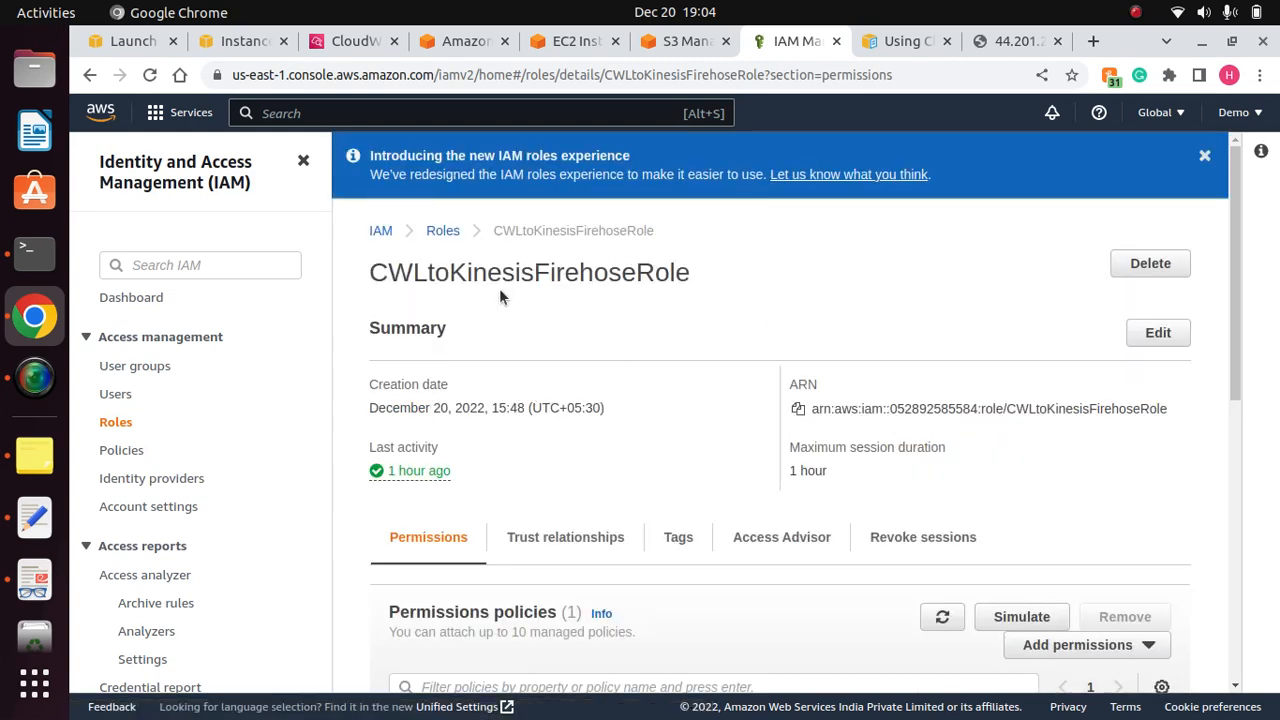
Step: Examine the options for adding permissions to CWLtoKinesisFirehoseRole, including attaching policies and creating an inline policy
{"action": "scroll", "coordinate": [650, 298], "scroll_direction": "down", "scroll_amount": 5}
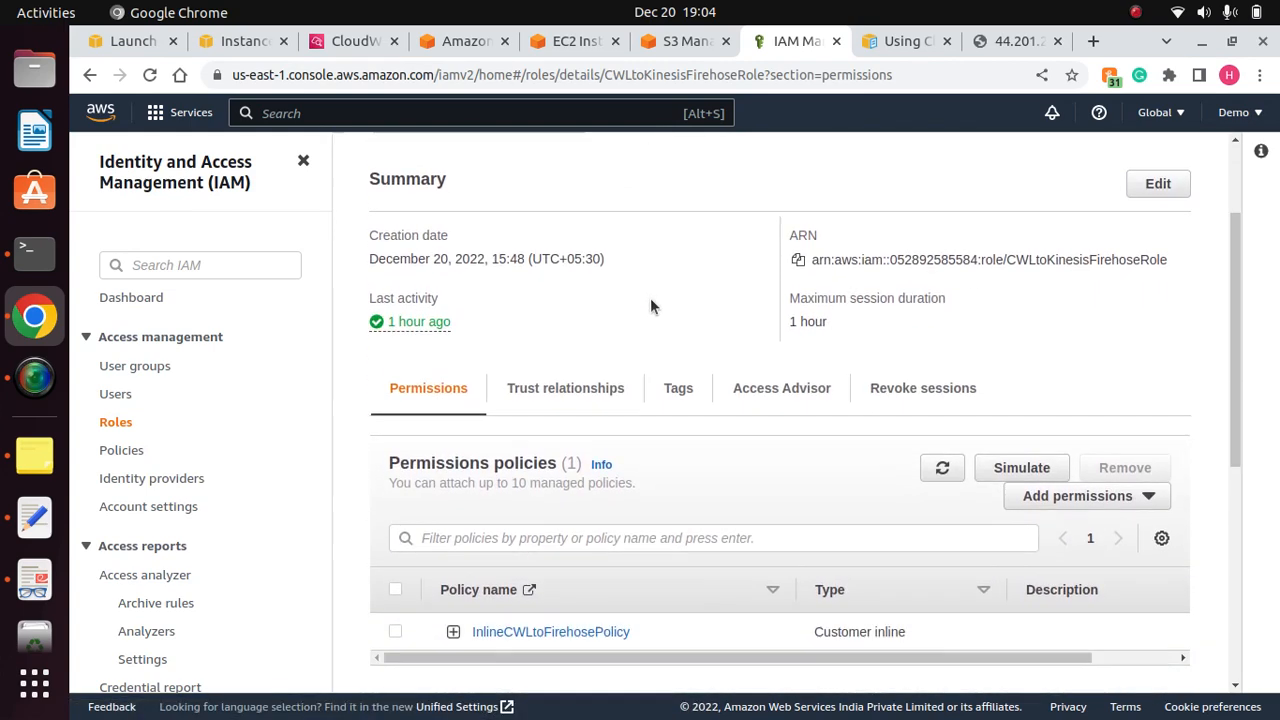
{"action": "scroll", "coordinate": [651, 304], "scroll_direction": "down", "scroll_amount": 1}
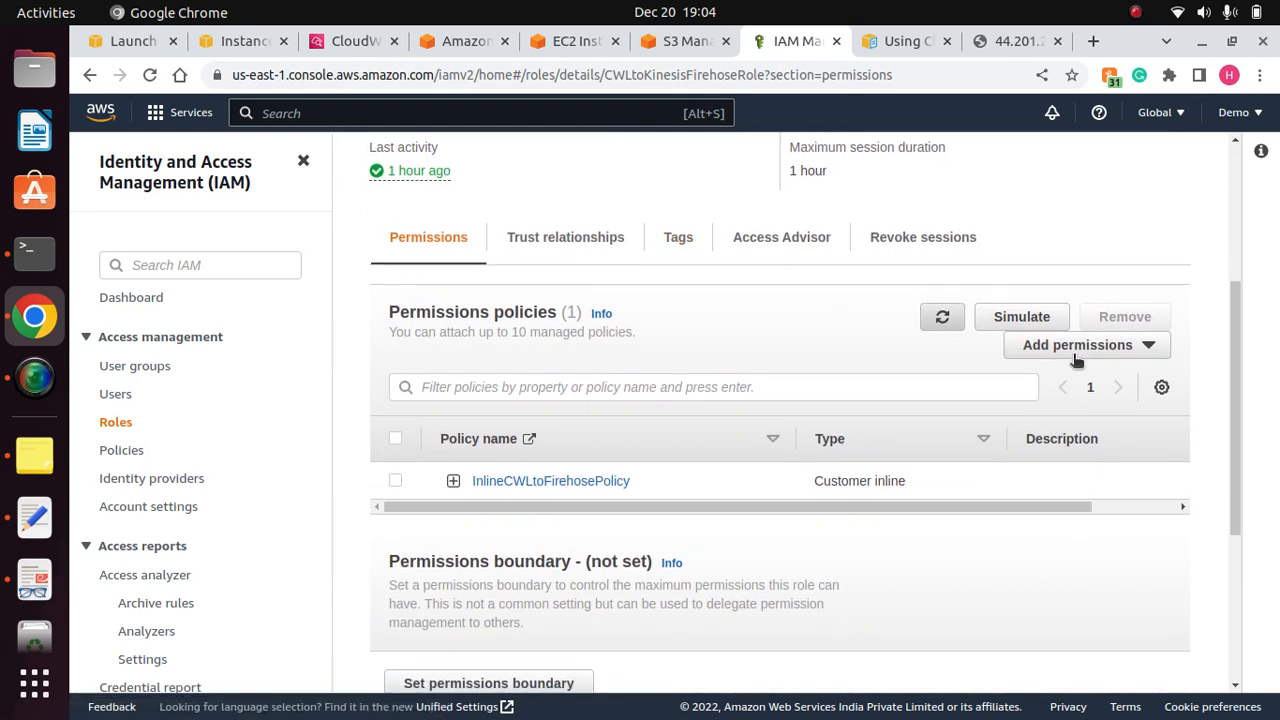
{"action": "left_click", "coordinate": [1130, 345]}
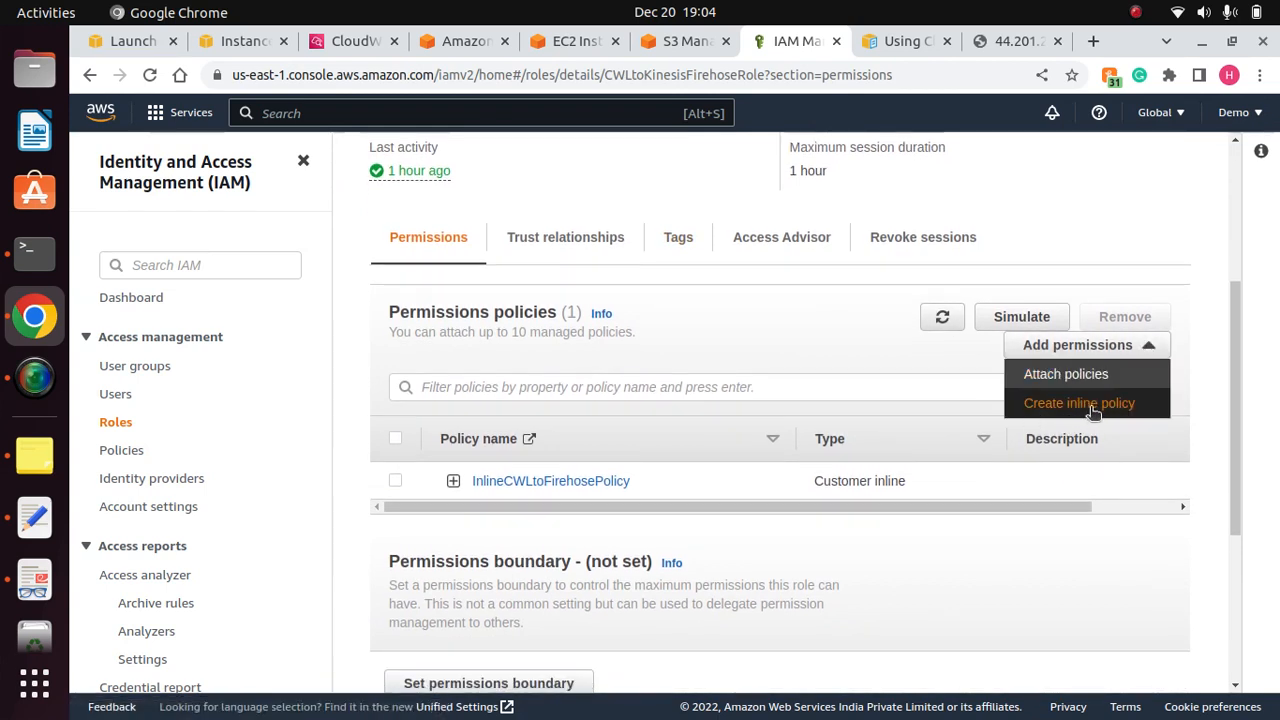
{"action": "left_click", "coordinate": [689, 486]}
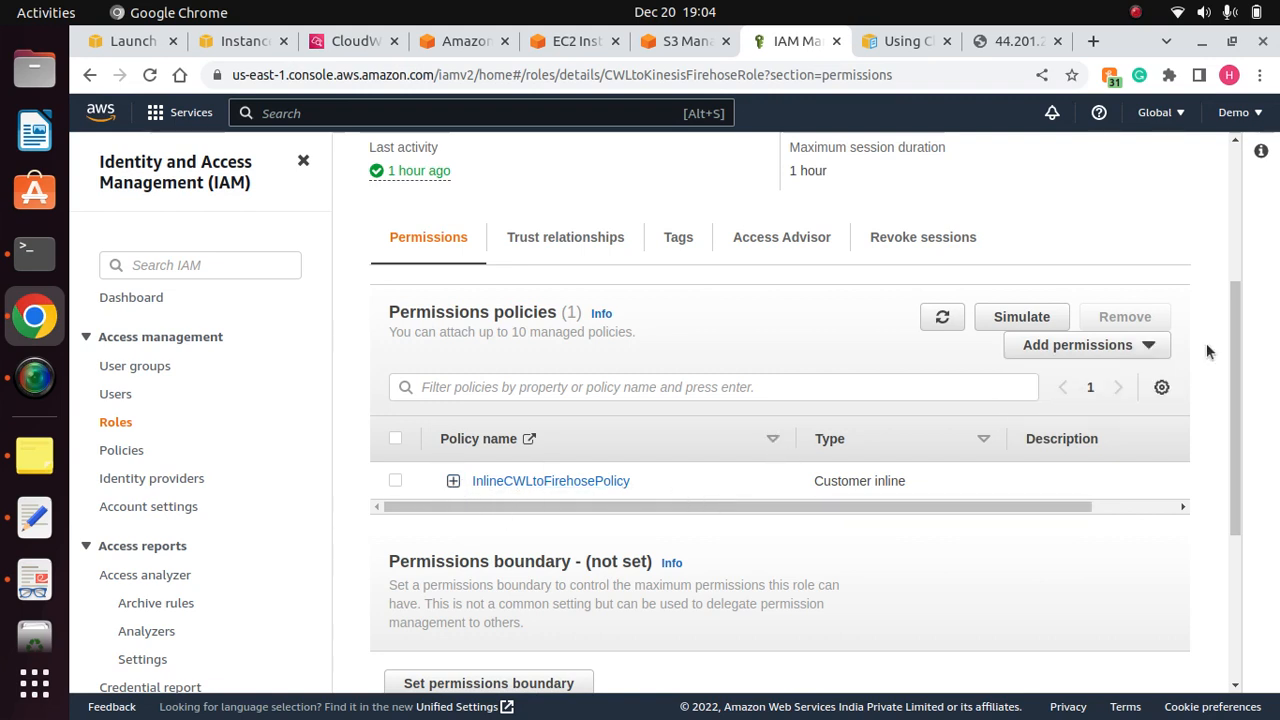
{"action": "left_click", "coordinate": [1137, 348]}
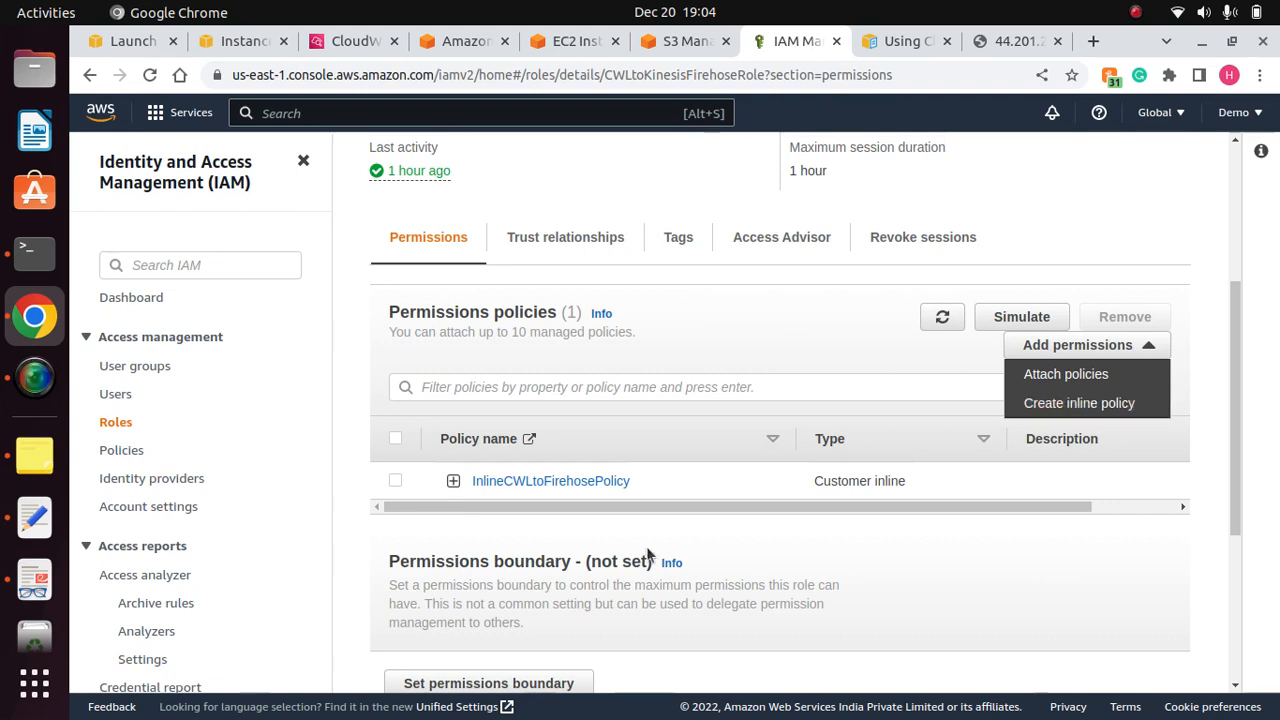
Step: Close the permission options and open the role's InlineCWLtoFirehosePolicy for editing as JSON
{"action": "left_click", "coordinate": [722, 474]}
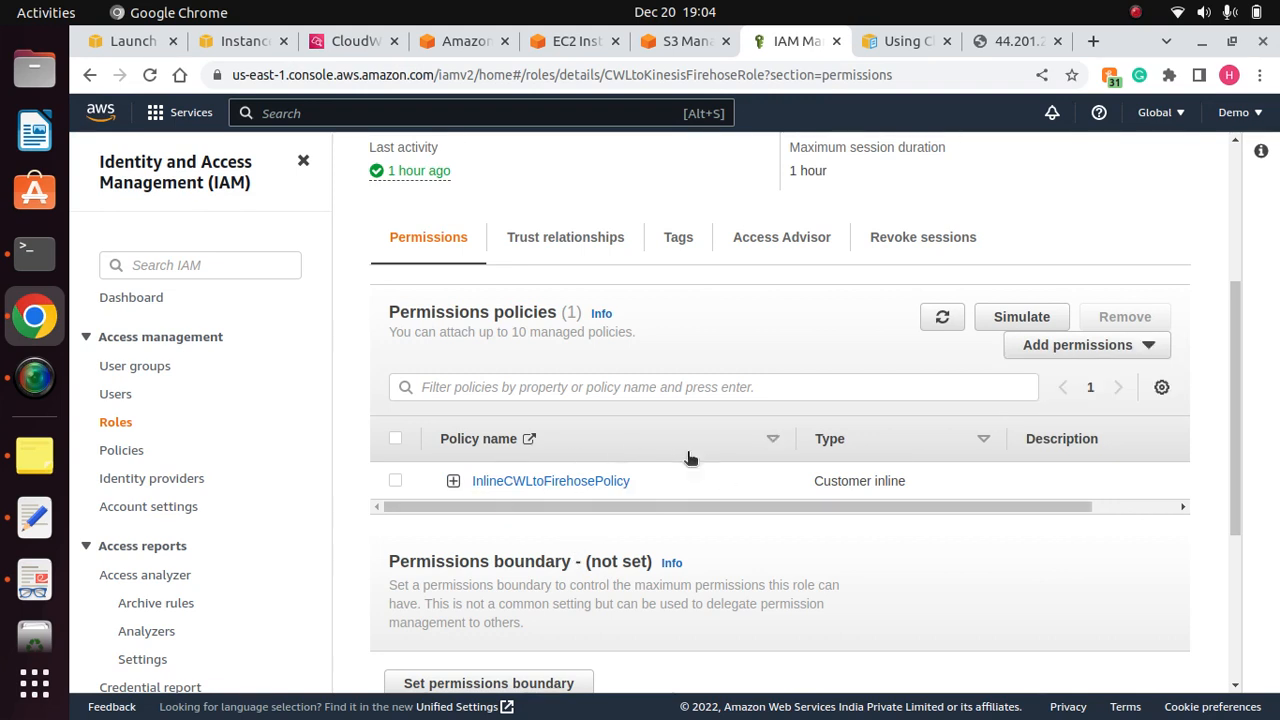
{"action": "left_click", "coordinate": [535, 481]}
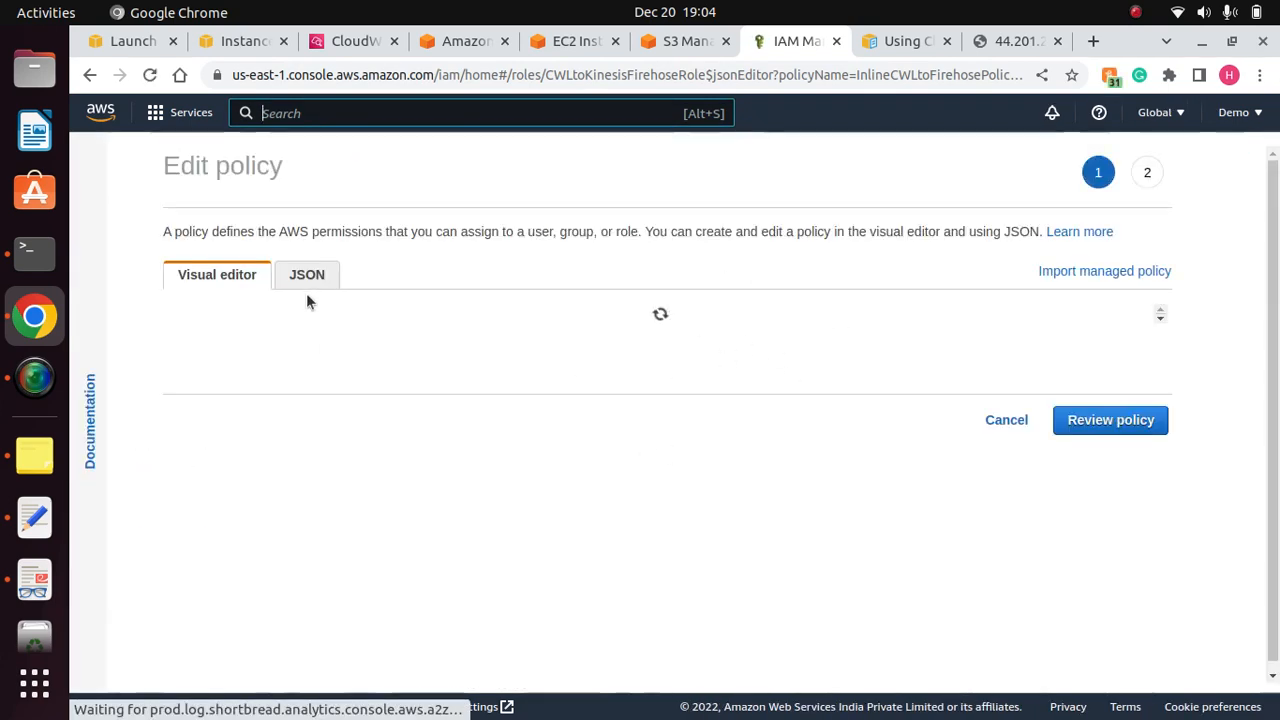
{"action": "left_click", "coordinate": [309, 282]}
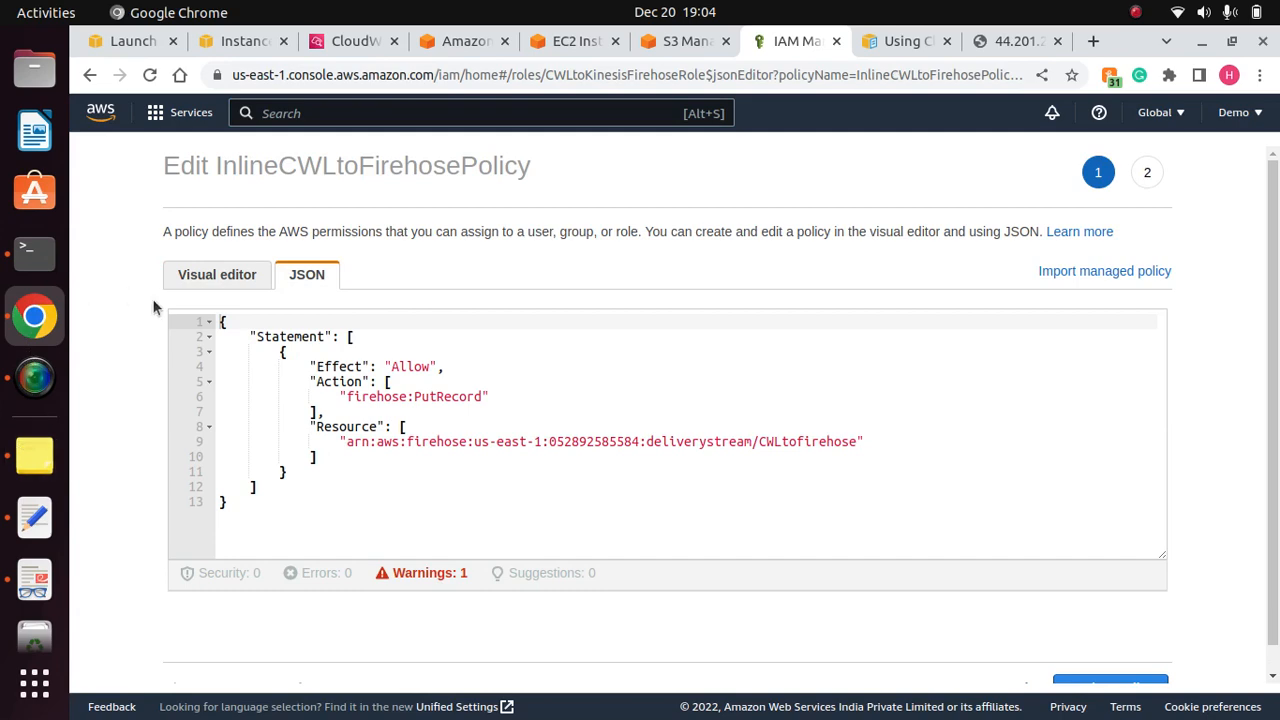
Step: Switch to the CloudWatch Logs user guide and examine step 10's permissions policy and its firehose:PutRecord action
{"action": "left_click", "coordinate": [903, 41]}
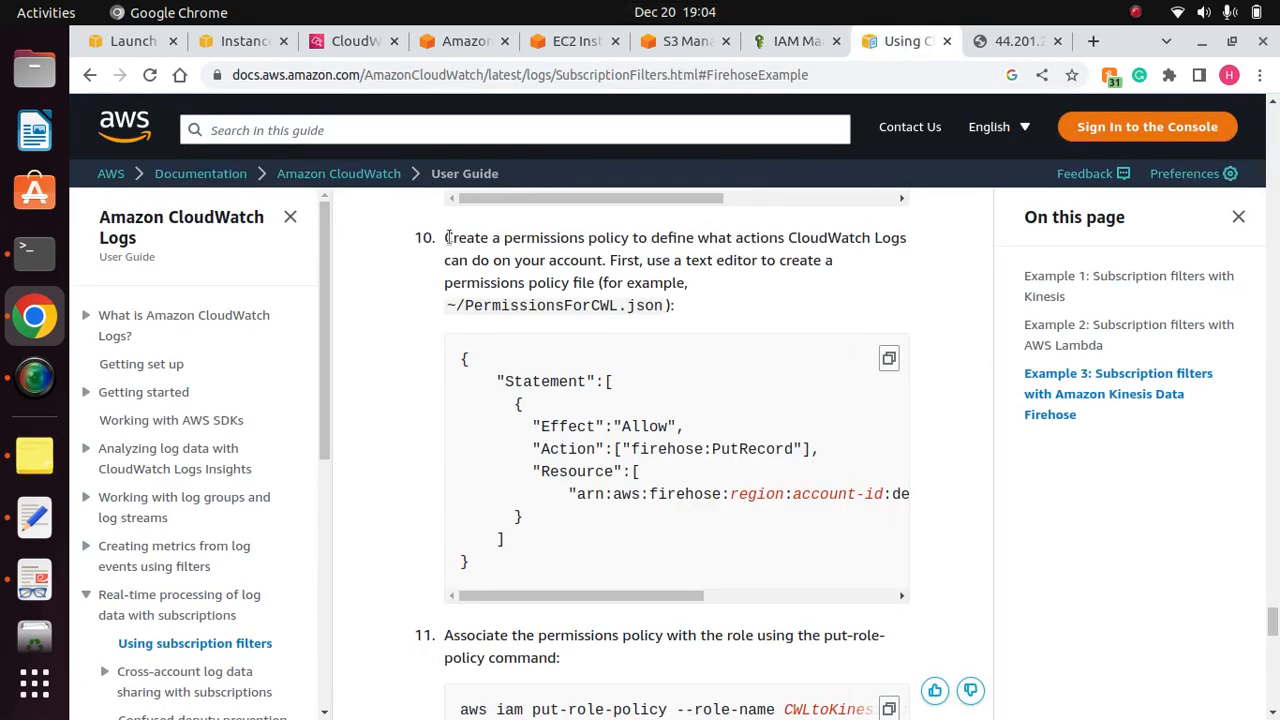
{"action": "left_click_drag", "start_coordinate": [448, 237], "coordinate": [627, 241]}
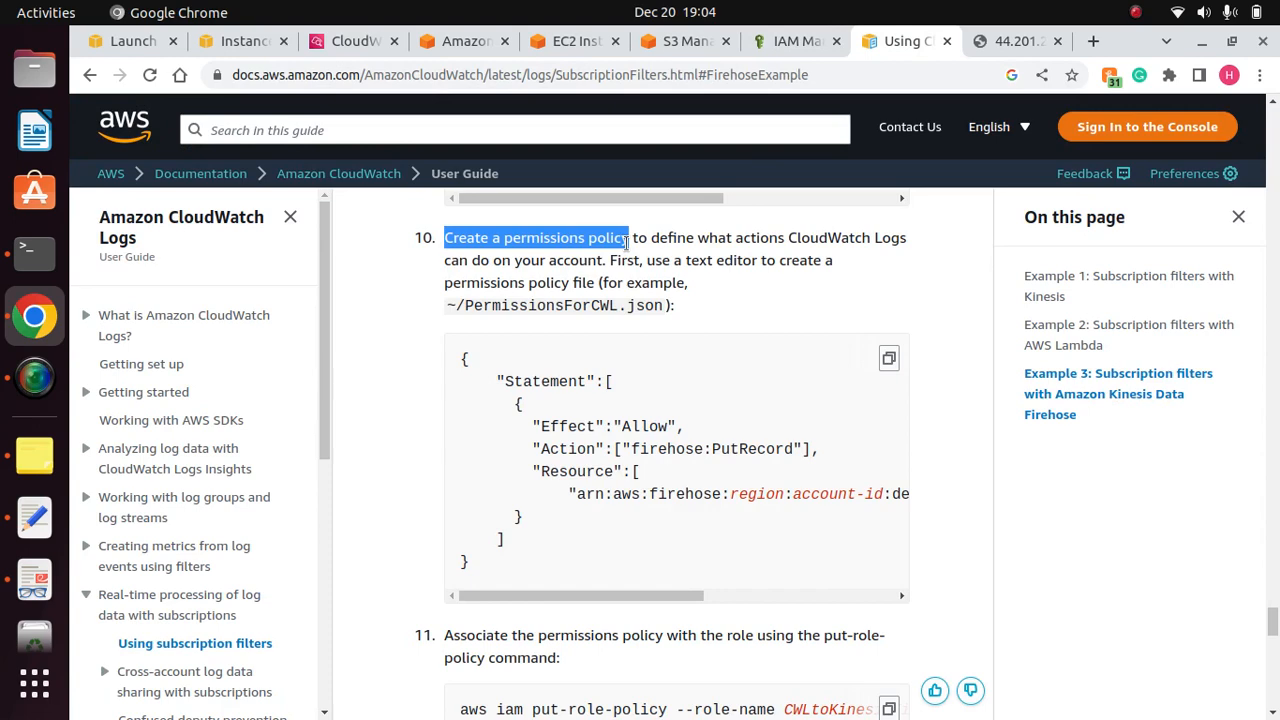
{"action": "triple_click", "coordinate": [645, 448]}
{"action": "left_click", "coordinate": [645, 448]}
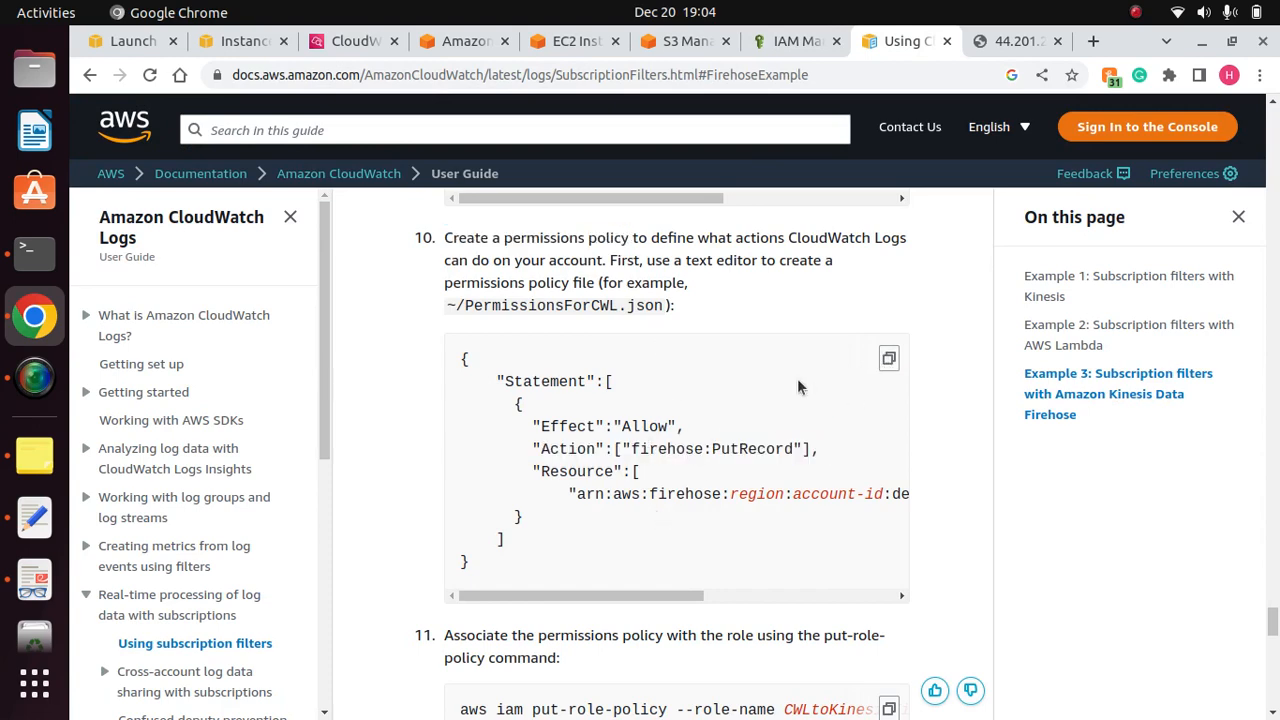
{"action": "left_click", "coordinate": [258, 44]}
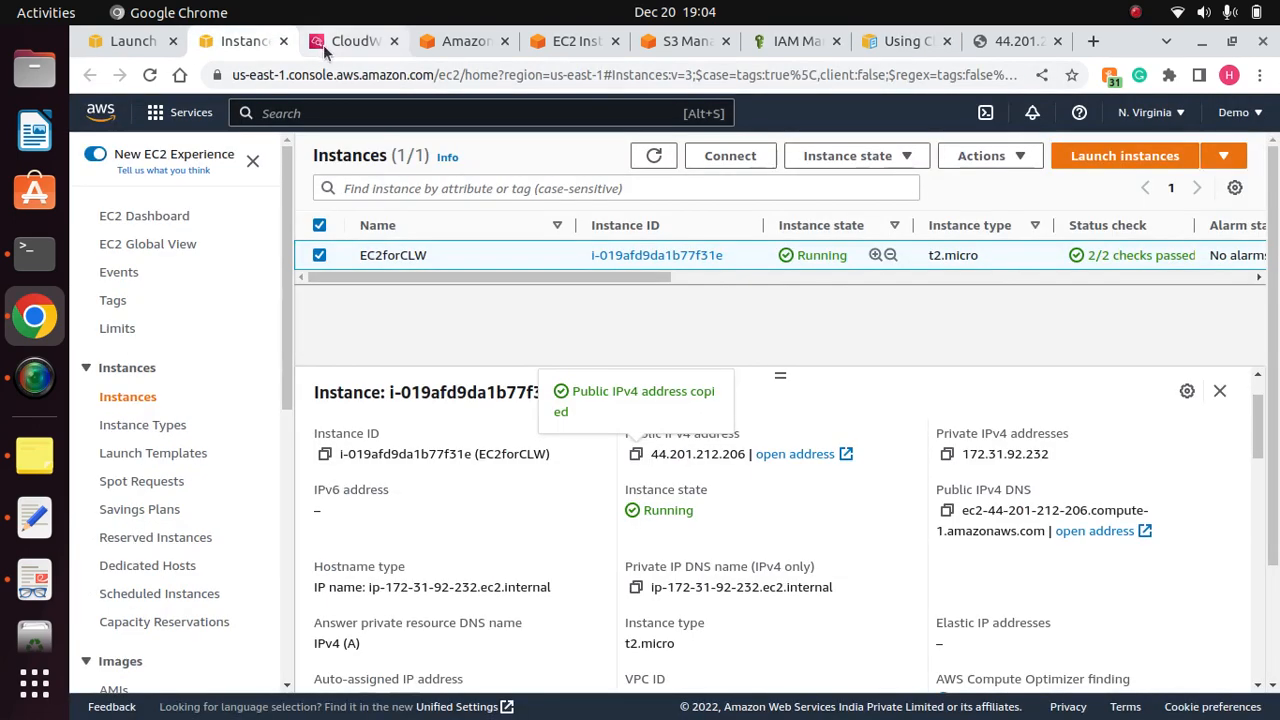
{"action": "left_click", "coordinate": [325, 48]}
{"action": "left_click", "coordinate": [242, 45]}
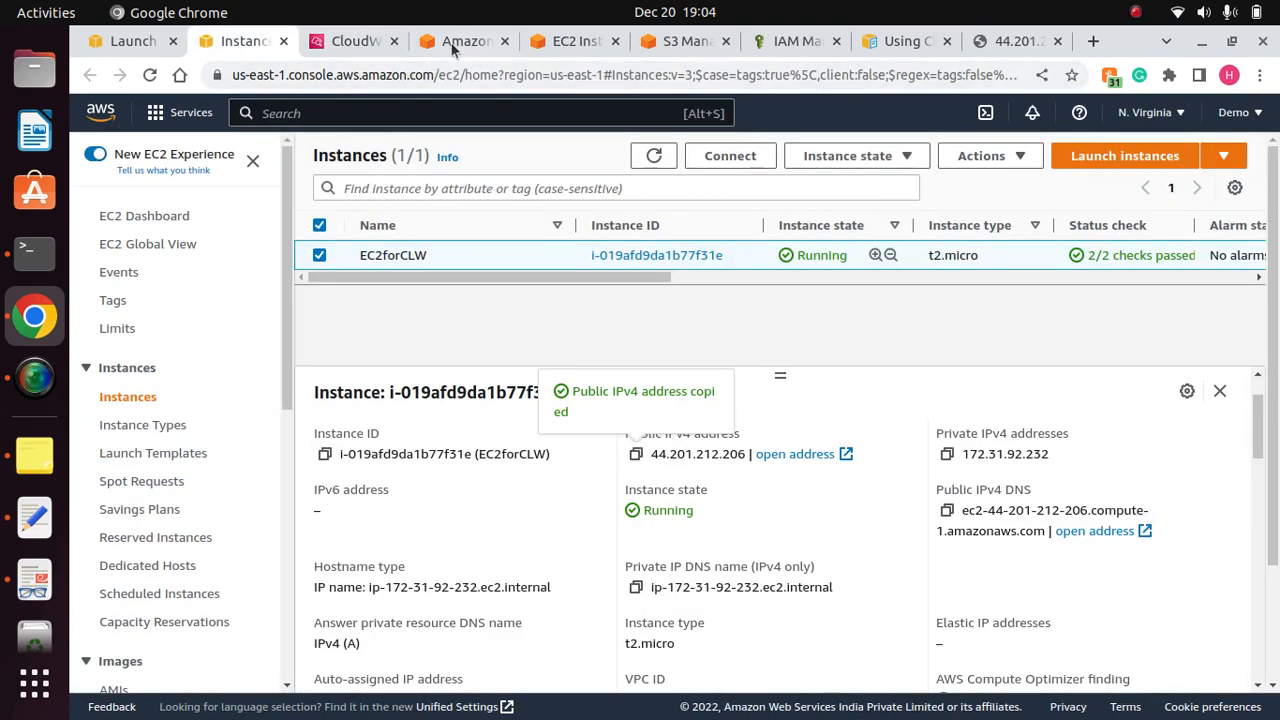
{"action": "left_click", "coordinate": [447, 39]}
{"action": "left_click", "coordinate": [346, 42]}
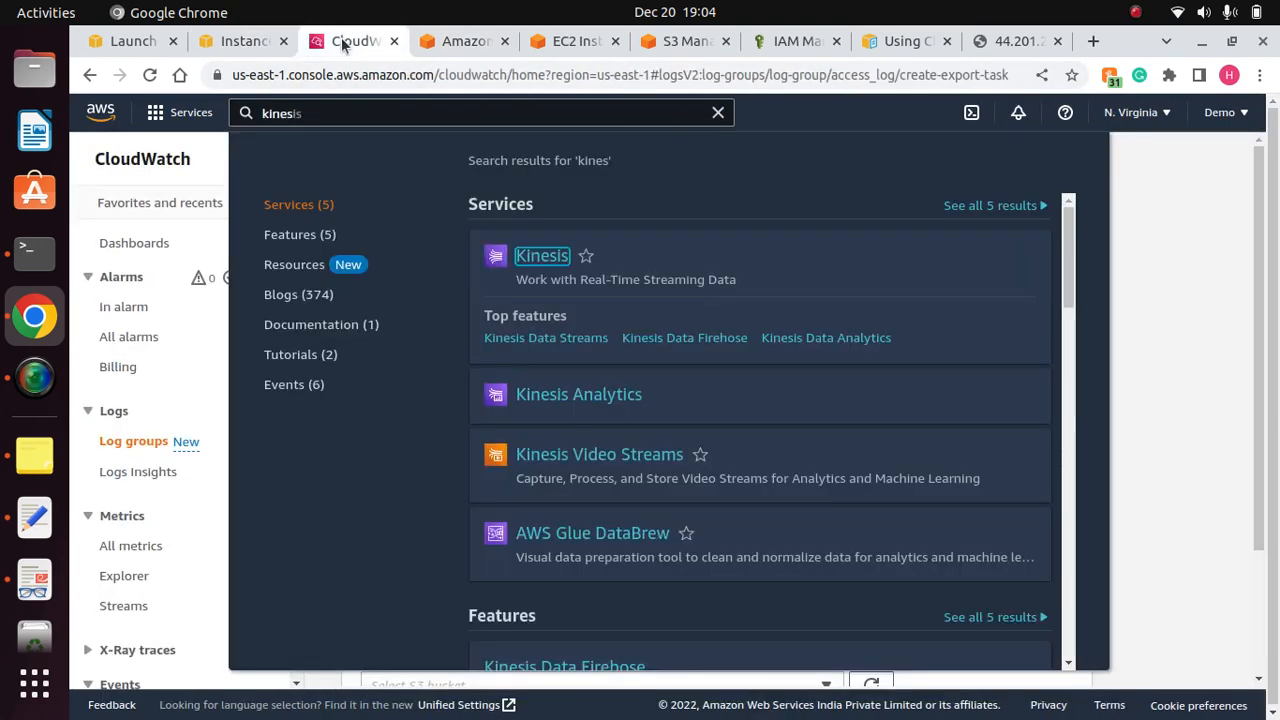
Step: Return to the IAM policy editor, review InlineCWLtoFirehosePolicy, save the changes and dismiss the new roles experience banner
{"action": "left_click", "coordinate": [787, 45]}
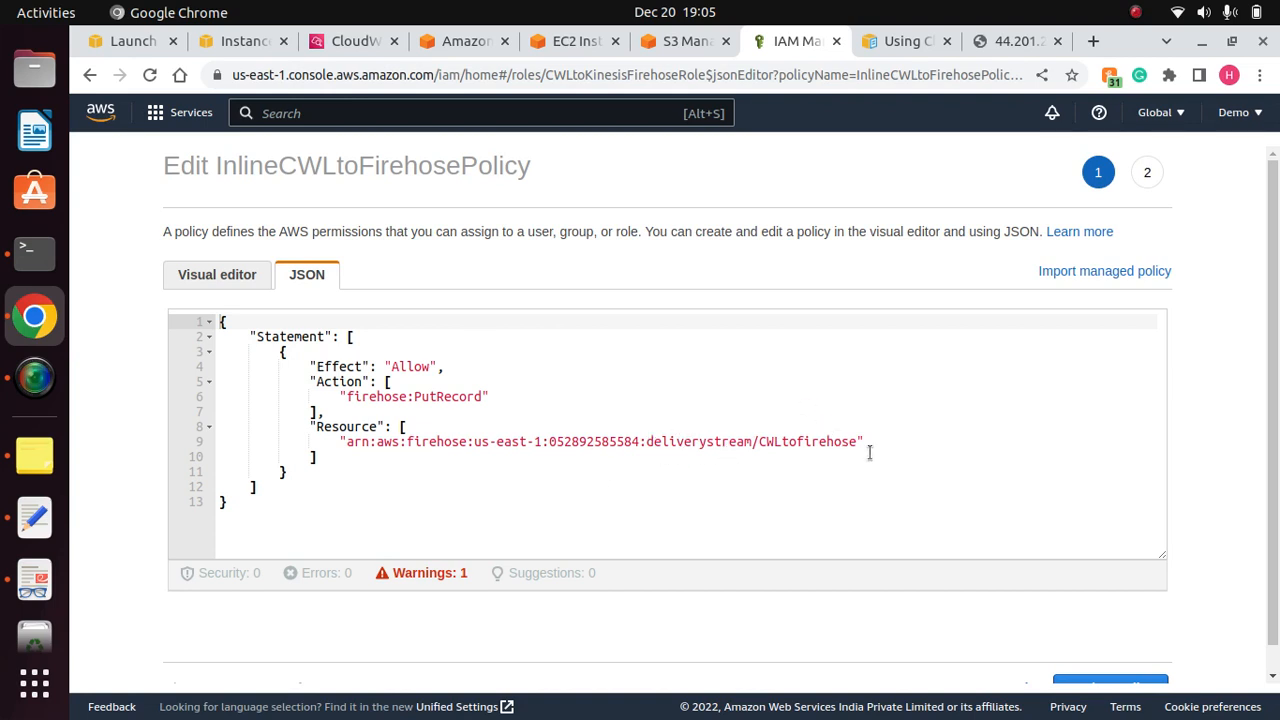
{"action": "scroll", "coordinate": [1140, 560], "scroll_direction": "down", "scroll_amount": 1}
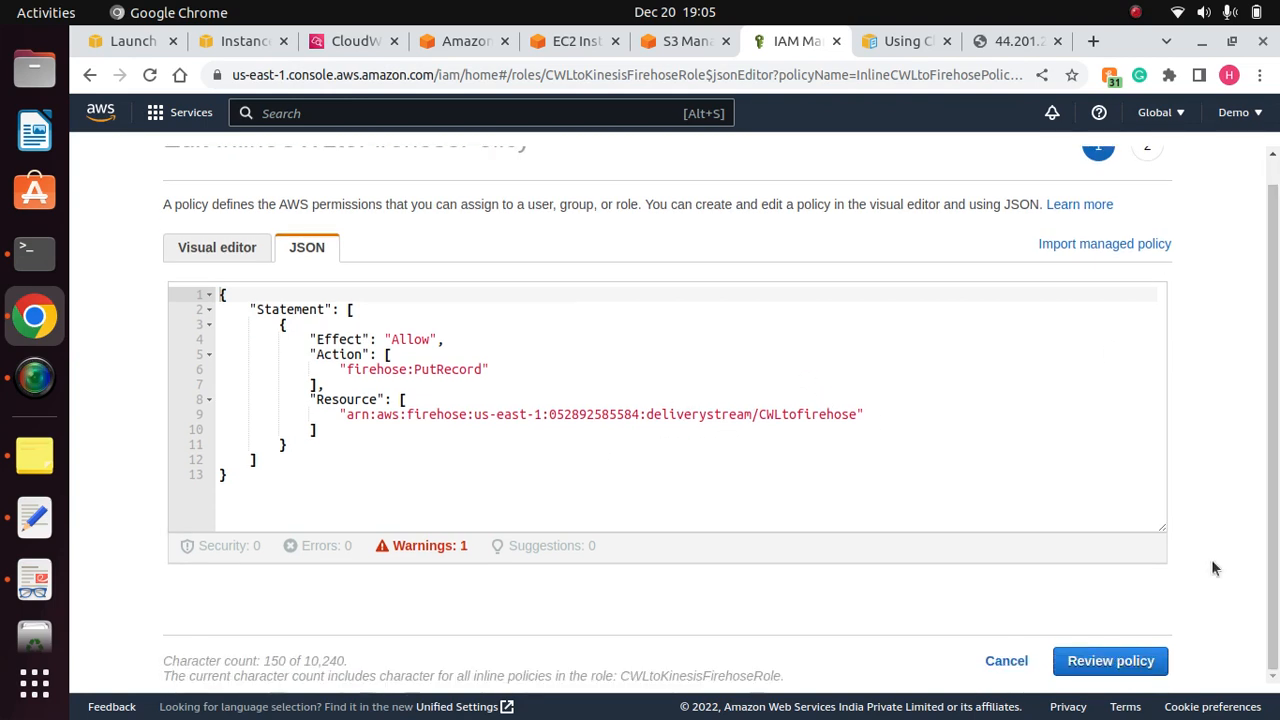
{"action": "left_click", "coordinate": [1140, 662]}
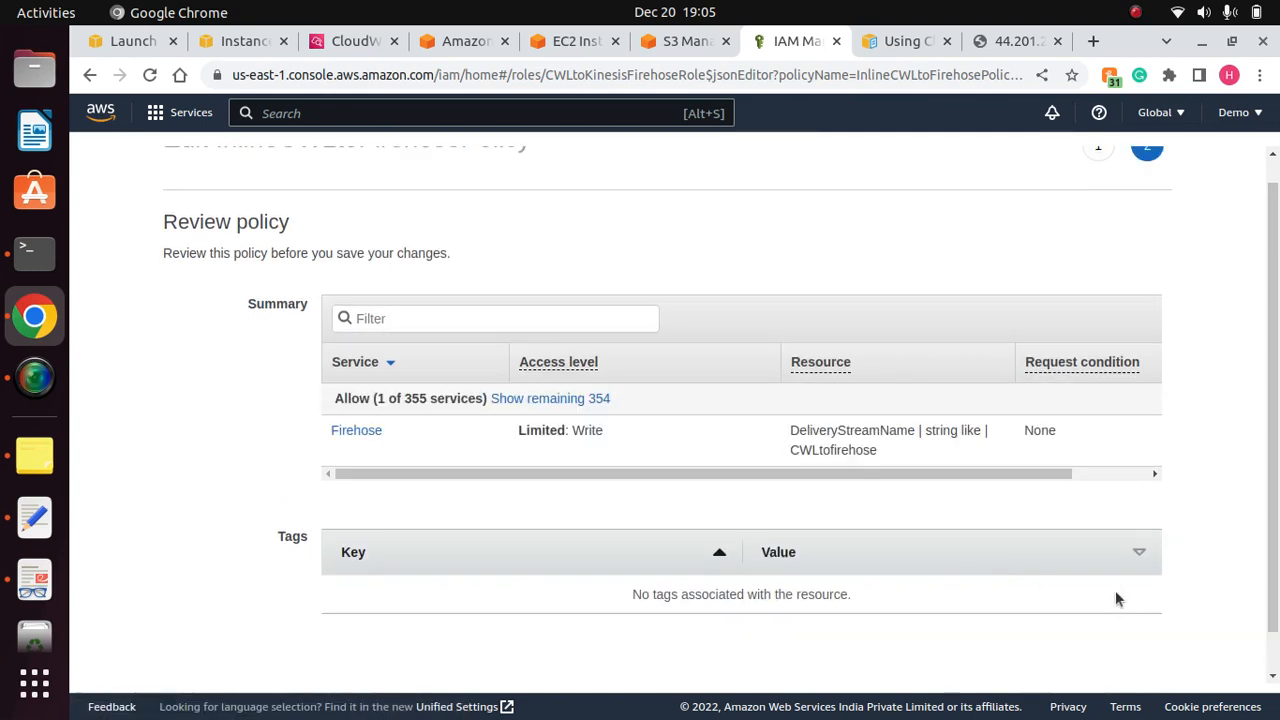
{"action": "scroll", "coordinate": [1206, 597], "scroll_direction": "down", "scroll_amount": 1}
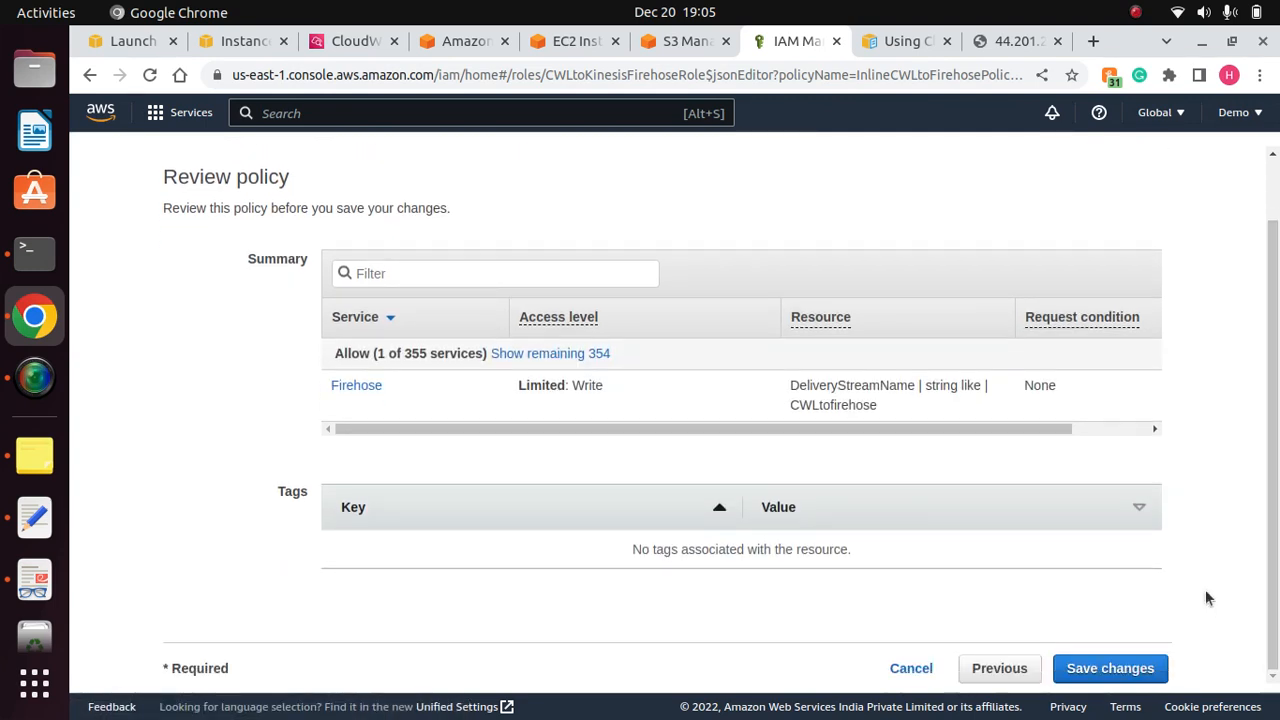
{"action": "left_click", "coordinate": [1115, 668]}
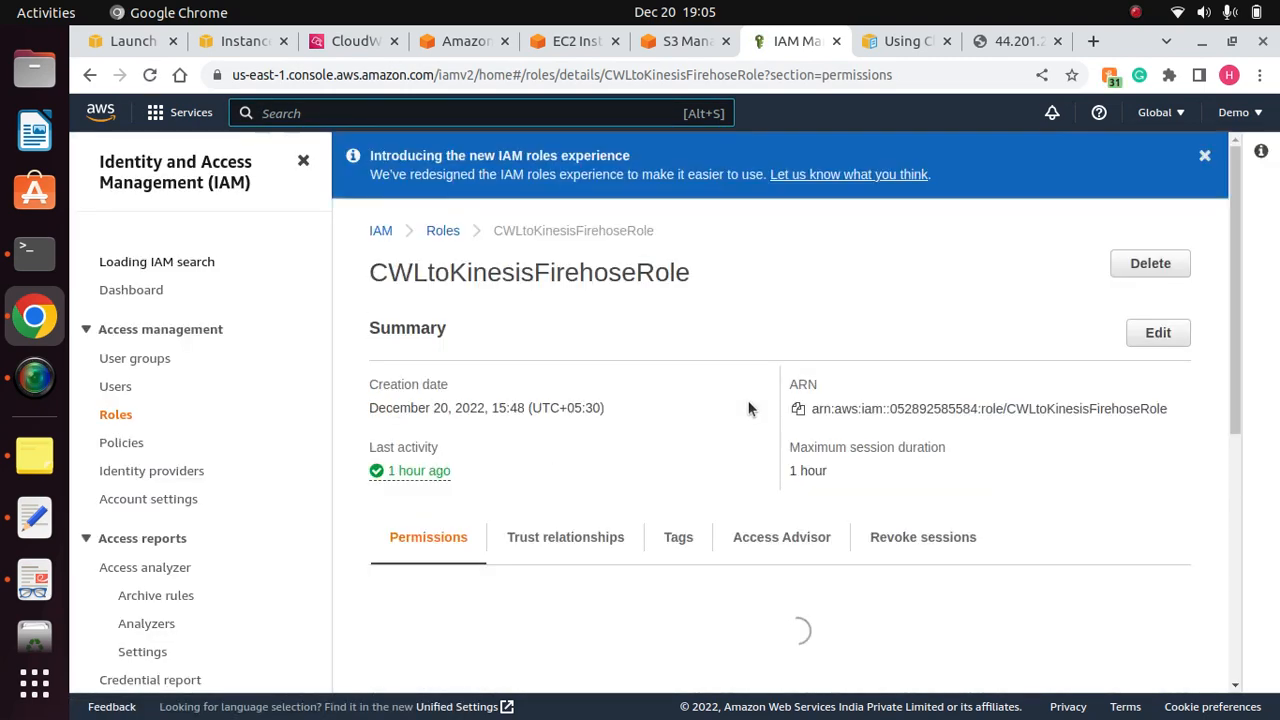
{"action": "left_click", "coordinate": [1204, 155]}
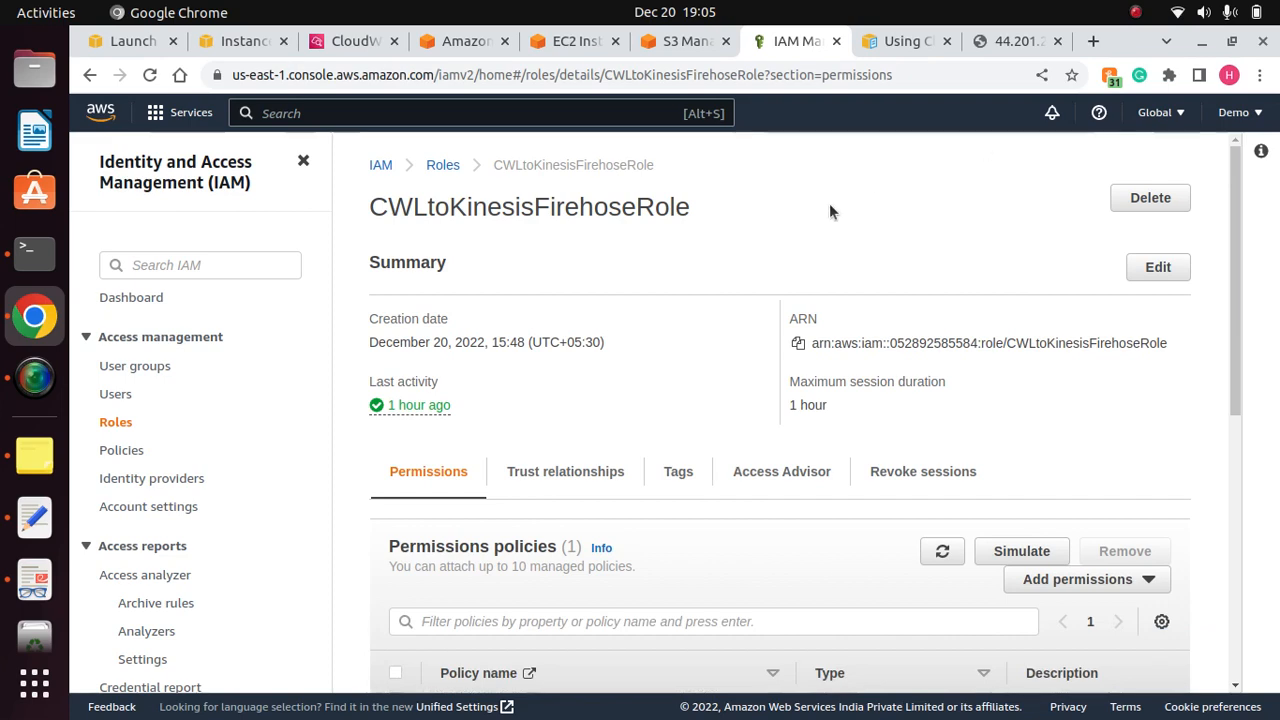
Step: Return to the CloudWatch Logs user guide and examine step 8 on creating the IAM role and trust policy
{"action": "left_click", "coordinate": [908, 41]}
{"action": "scroll", "coordinate": [947, 502], "scroll_direction": "down", "scroll_amount": 3}
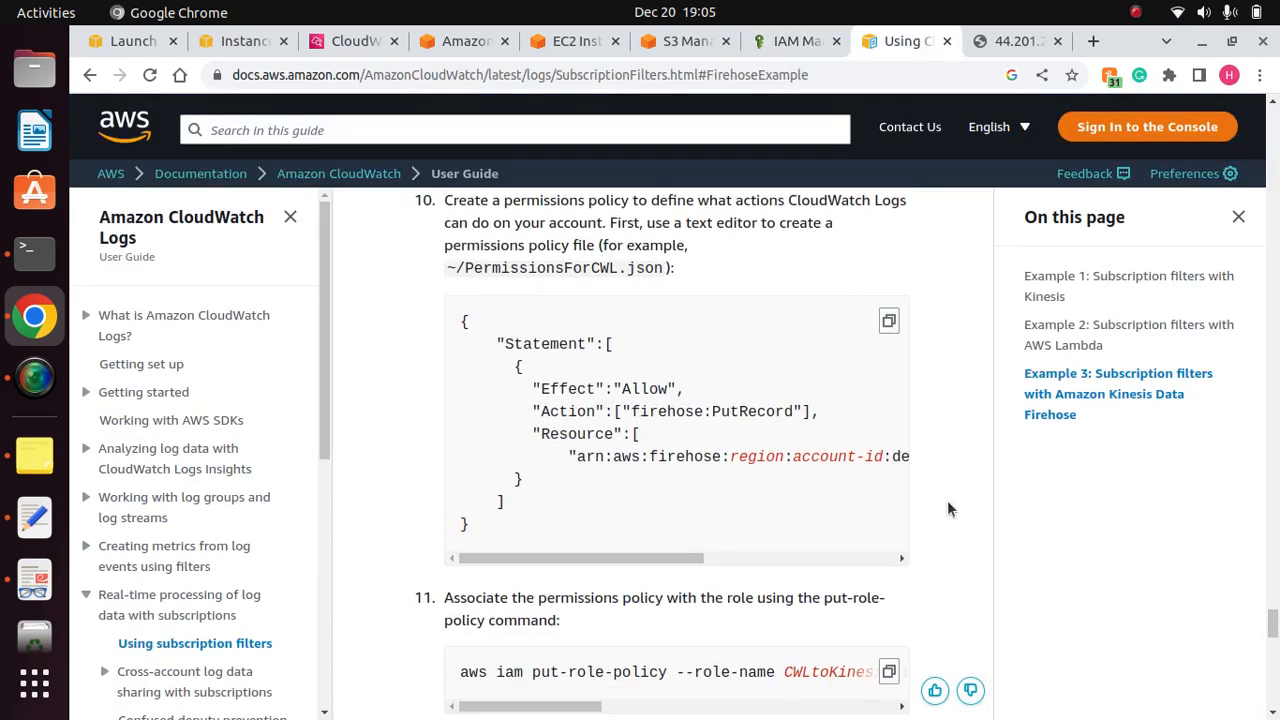
{"action": "scroll", "coordinate": [947, 502], "scroll_direction": "up", "scroll_amount": 2}
{"action": "scroll", "coordinate": [949, 509], "scroll_direction": "up", "scroll_amount": 5}
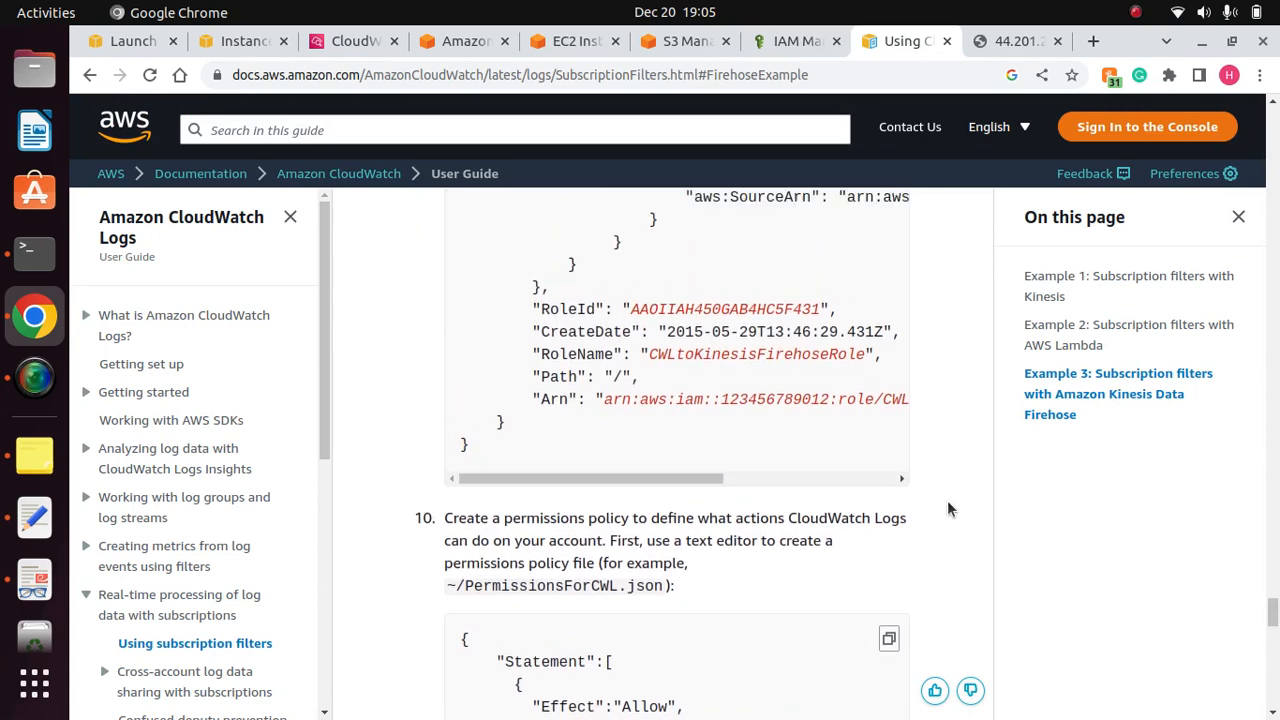
{"action": "scroll", "coordinate": [949, 509], "scroll_direction": "down", "scroll_amount": 4}
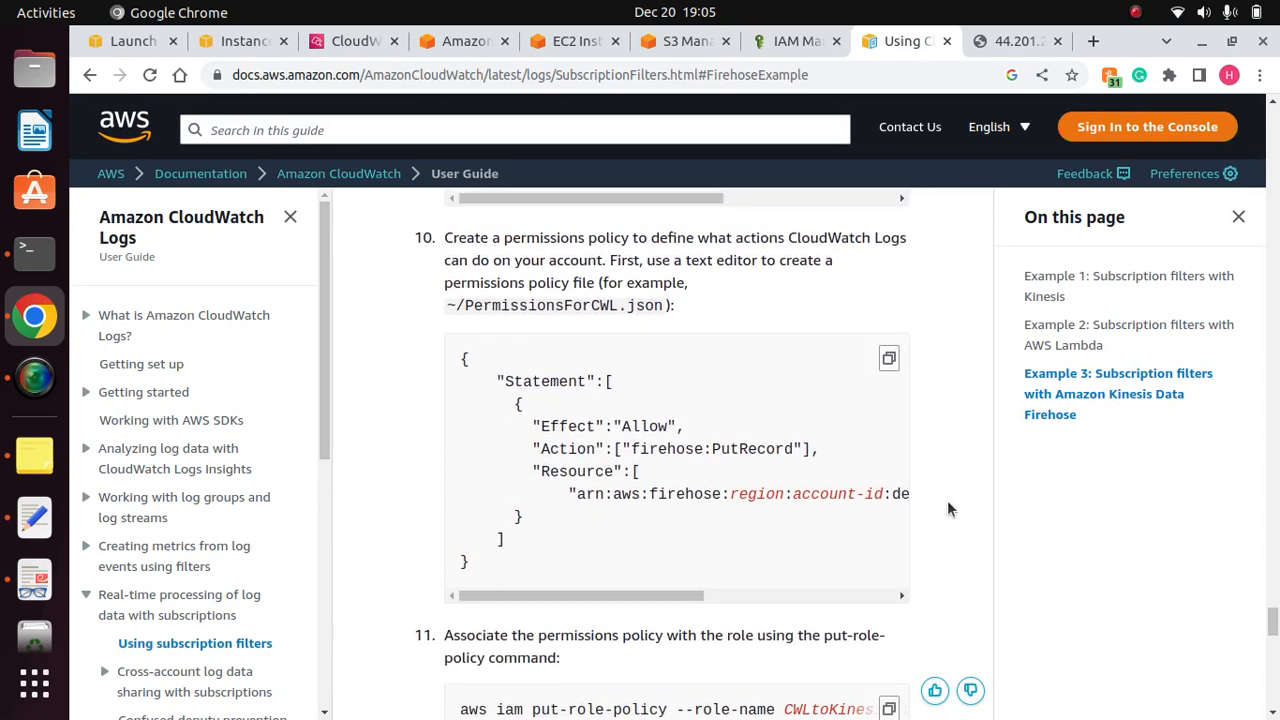
{"action": "scroll", "coordinate": [949, 509], "scroll_direction": "up", "scroll_amount": 10}
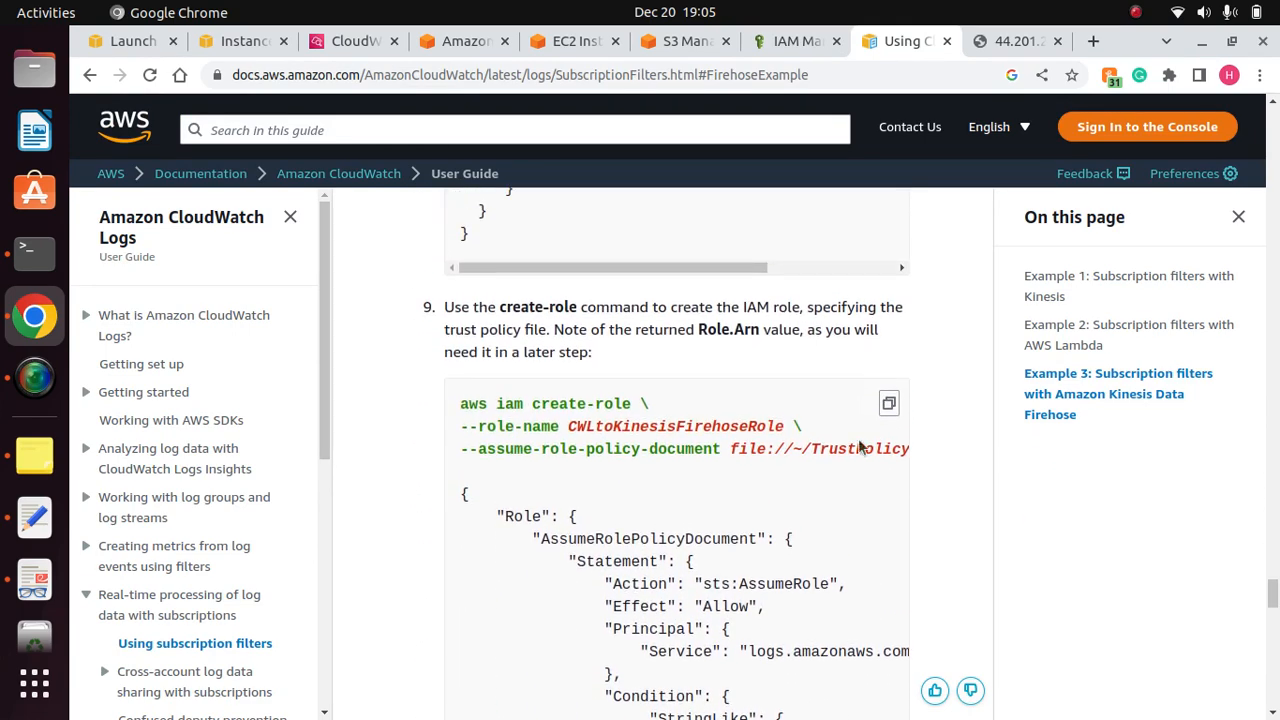
{"action": "scroll", "coordinate": [716, 392], "scroll_direction": "up", "scroll_amount": 6}
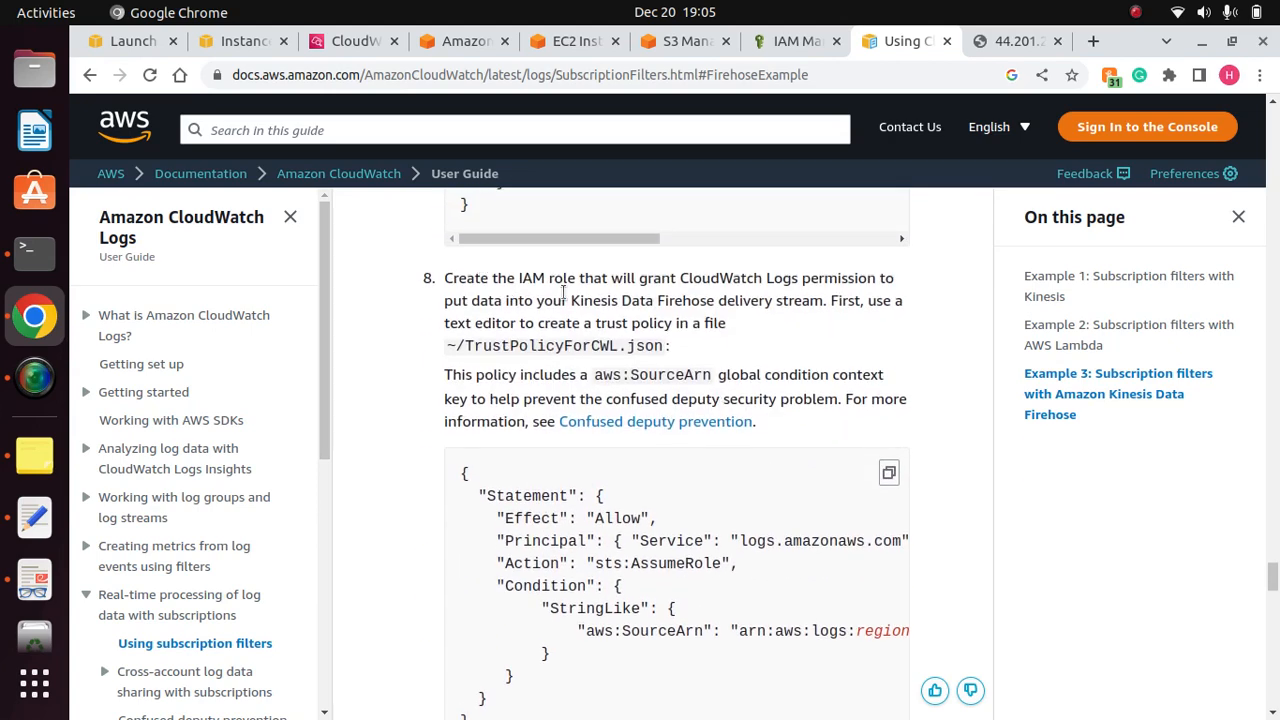
{"action": "left_click_drag", "start_coordinate": [578, 284], "coordinate": [430, 279]}
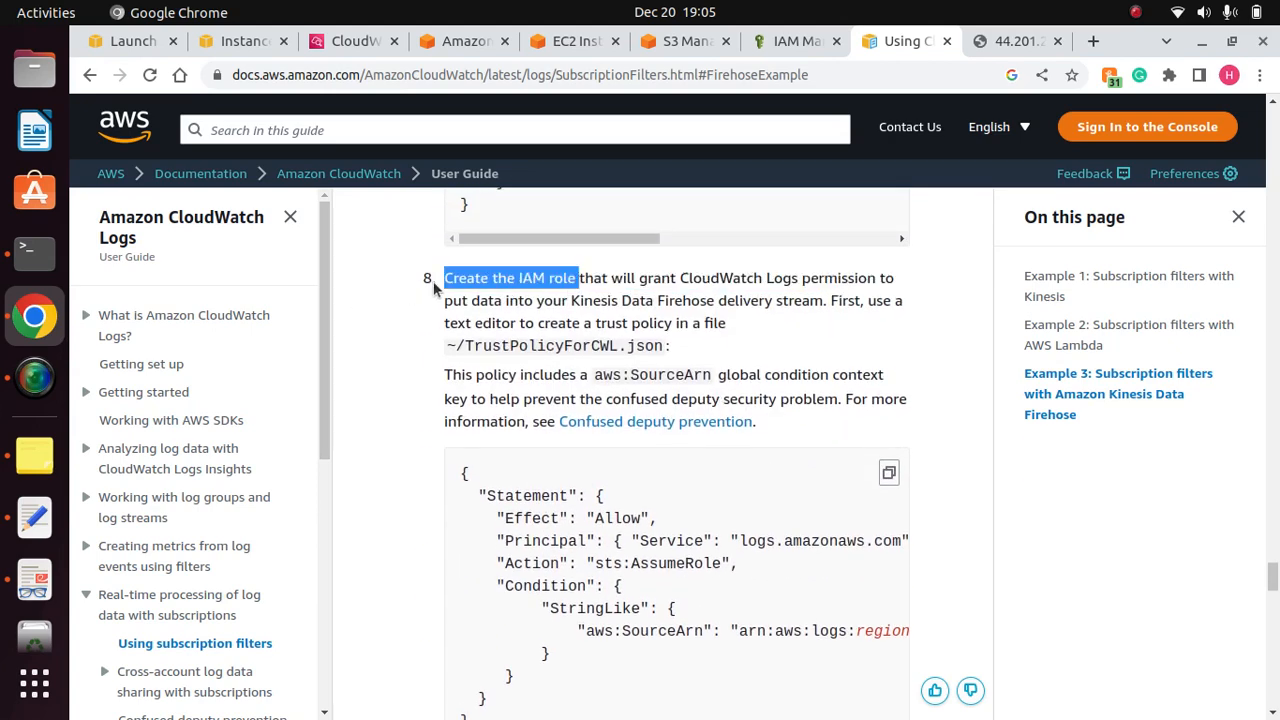
{"action": "left_click", "coordinate": [718, 292]}
{"action": "triple_click", "coordinate": [722, 282]}
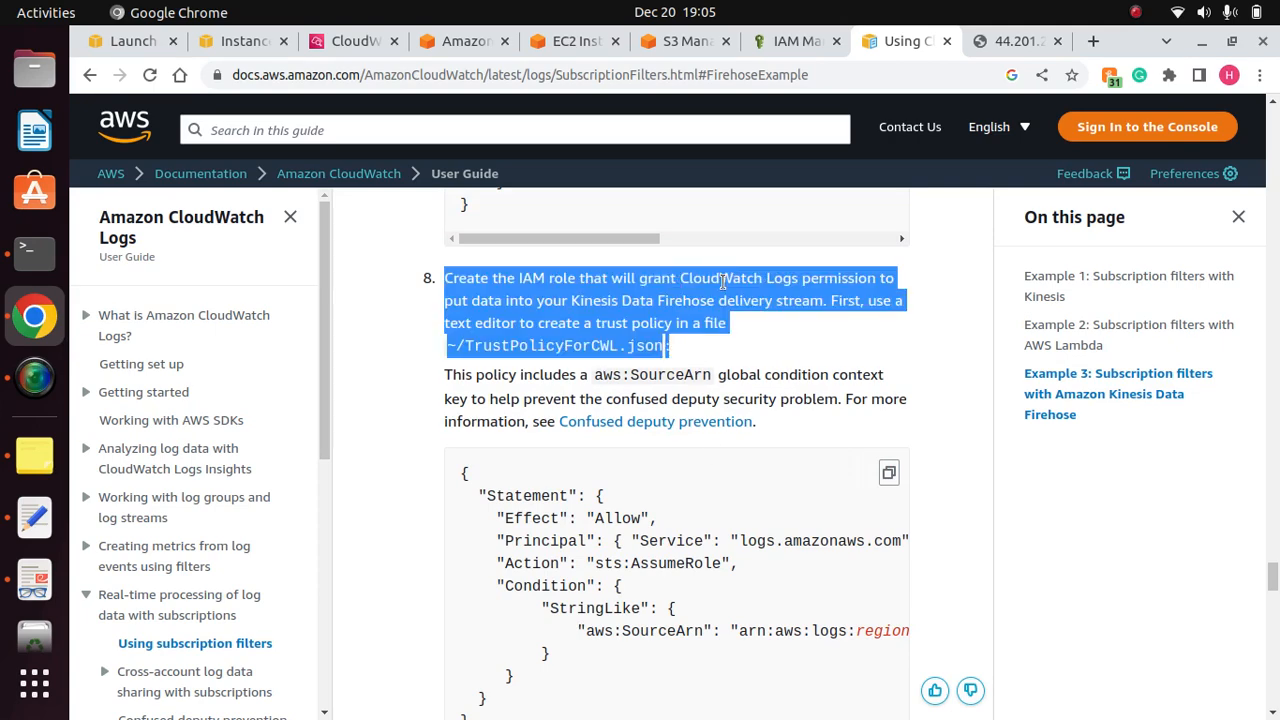
{"action": "left_click", "coordinate": [732, 320]}
Step: Examine the guide's create-role command in step 9 and the instructions for creating a permissions policy in step 10
{"action": "scroll", "coordinate": [732, 320], "scroll_direction": "down", "scroll_amount": 2}
{"action": "scroll", "coordinate": [732, 329], "scroll_direction": "down", "scroll_amount": 10}
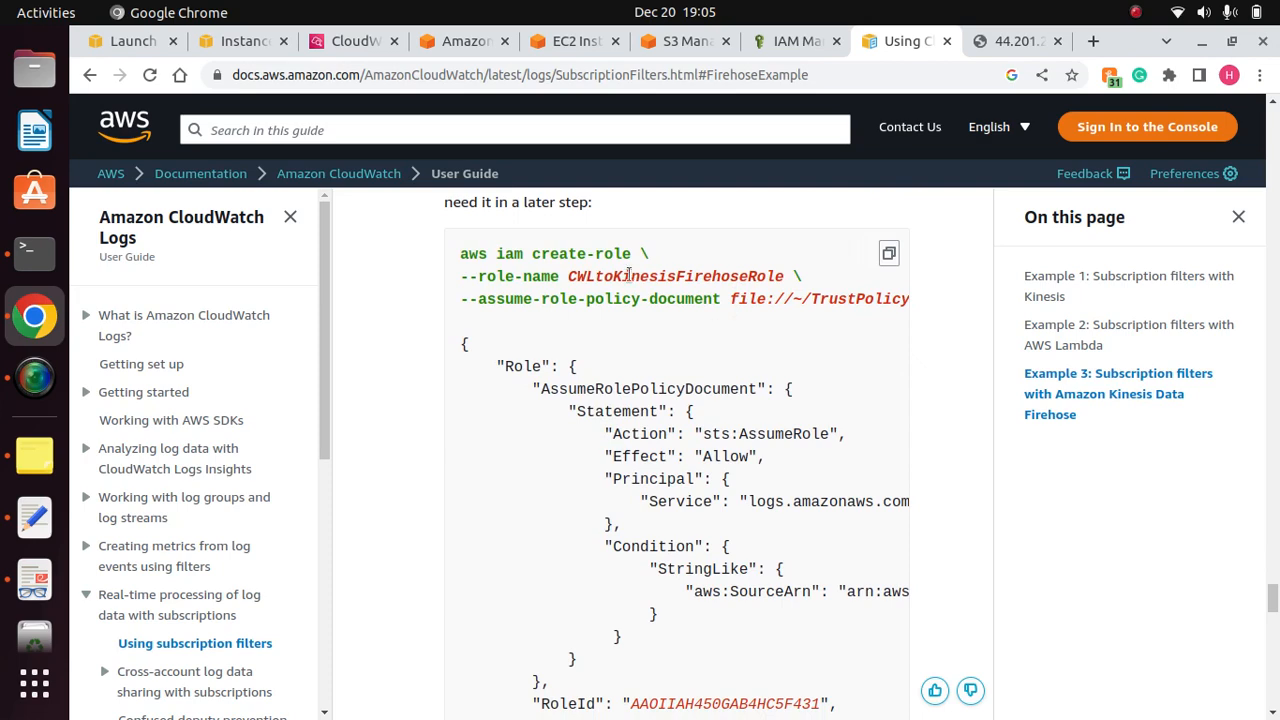
{"action": "scroll", "coordinate": [624, 298], "scroll_direction": "down", "scroll_amount": 9}
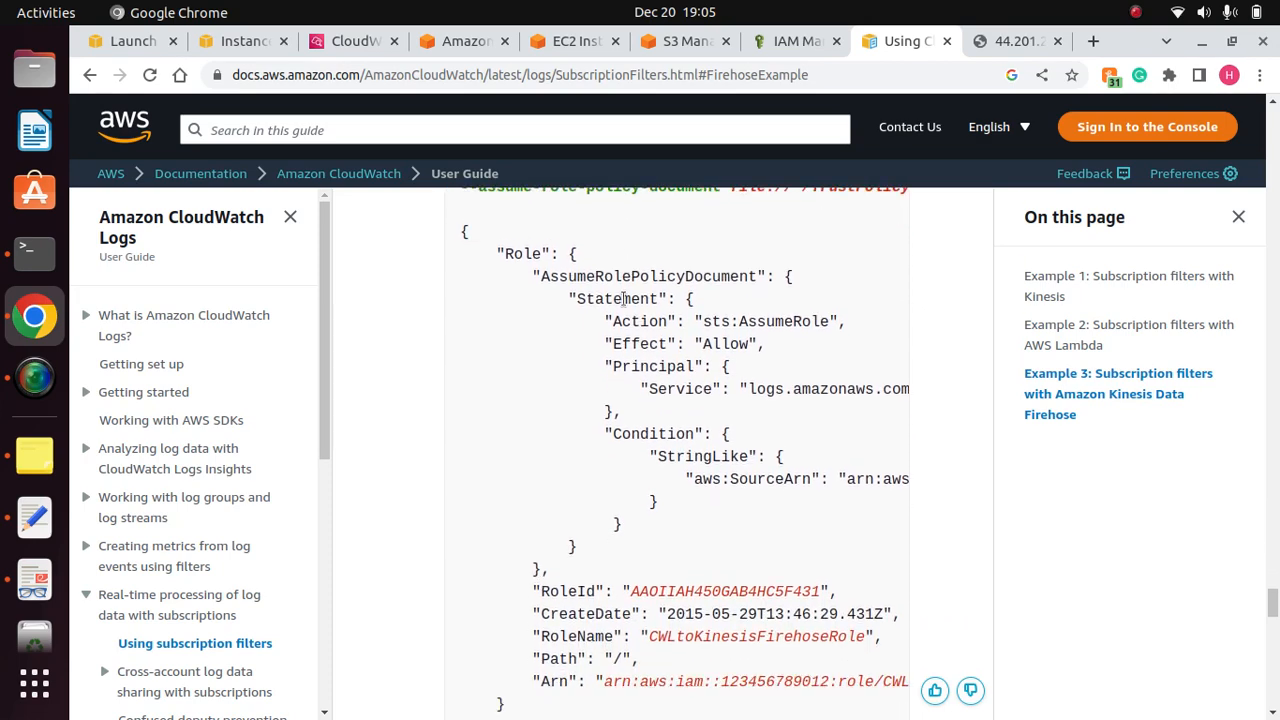
{"action": "scroll", "coordinate": [623, 298], "scroll_direction": "down", "scroll_amount": 5}
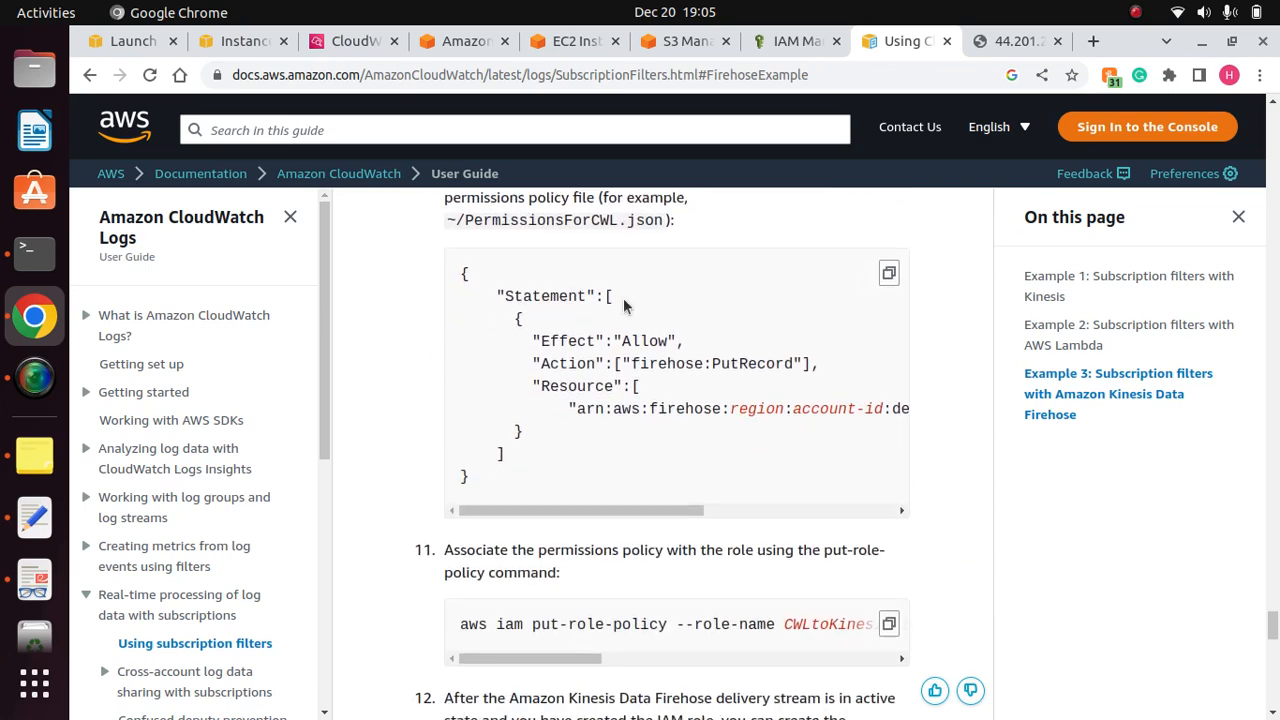
{"action": "scroll", "coordinate": [623, 298], "scroll_direction": "up", "scroll_amount": 2}
{"action": "left_click_drag", "start_coordinate": [632, 237], "coordinate": [447, 235]}
{"action": "left_click", "coordinate": [657, 258]}
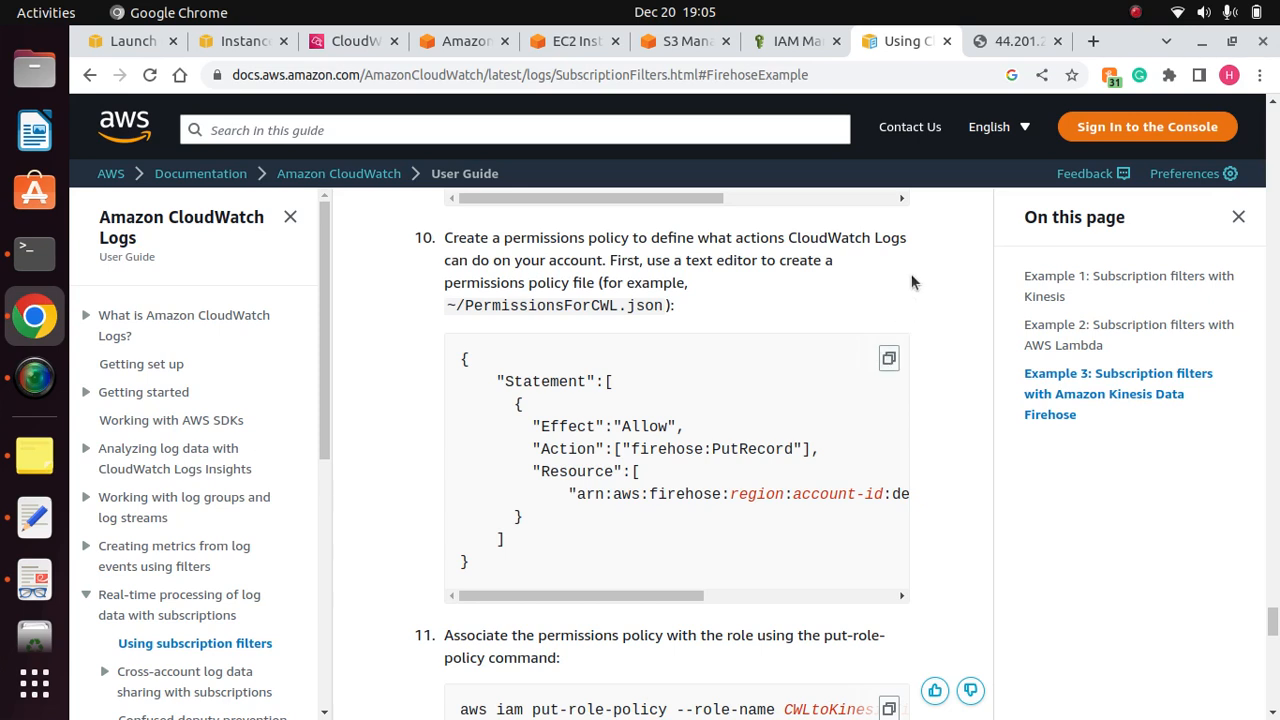
Step: Copy the put-subscription-filter command from step 12 of the guide and paste it into the Terminal without the trailing line break
{"action": "scroll", "coordinate": [853, 305], "scroll_direction": "down", "scroll_amount": 5}
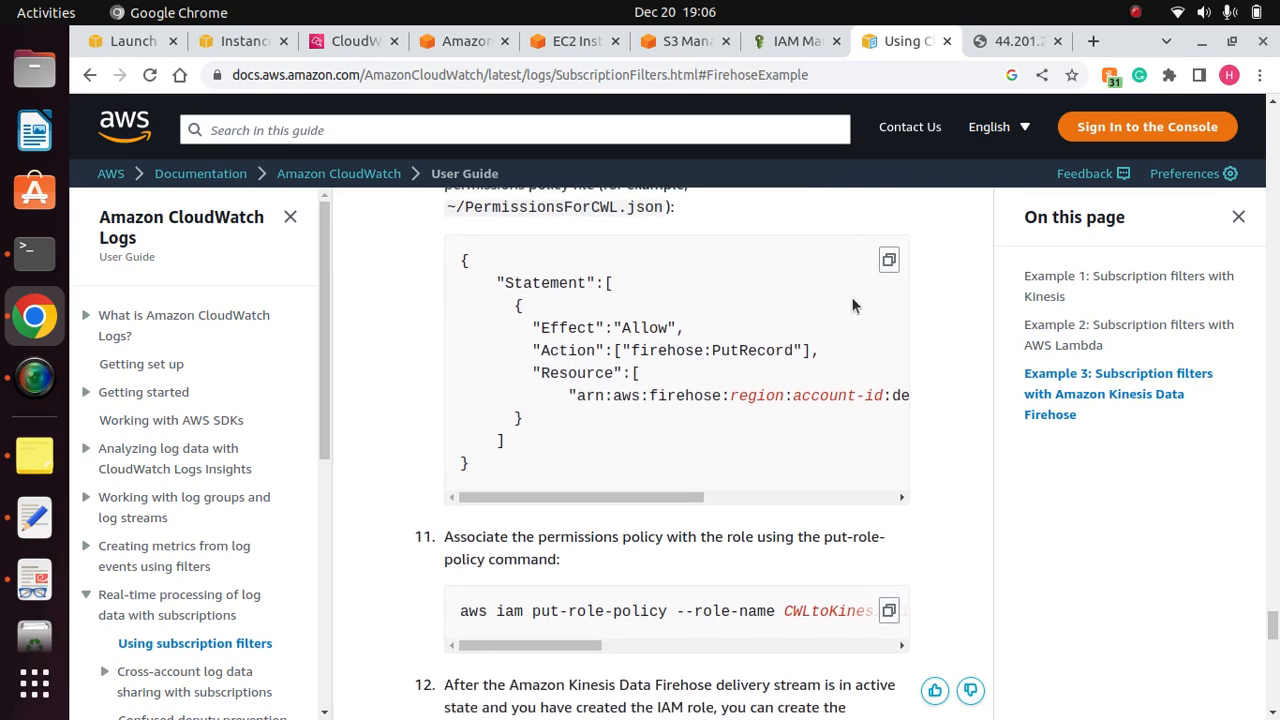
{"action": "scroll", "coordinate": [853, 305], "scroll_direction": "down", "scroll_amount": 3}
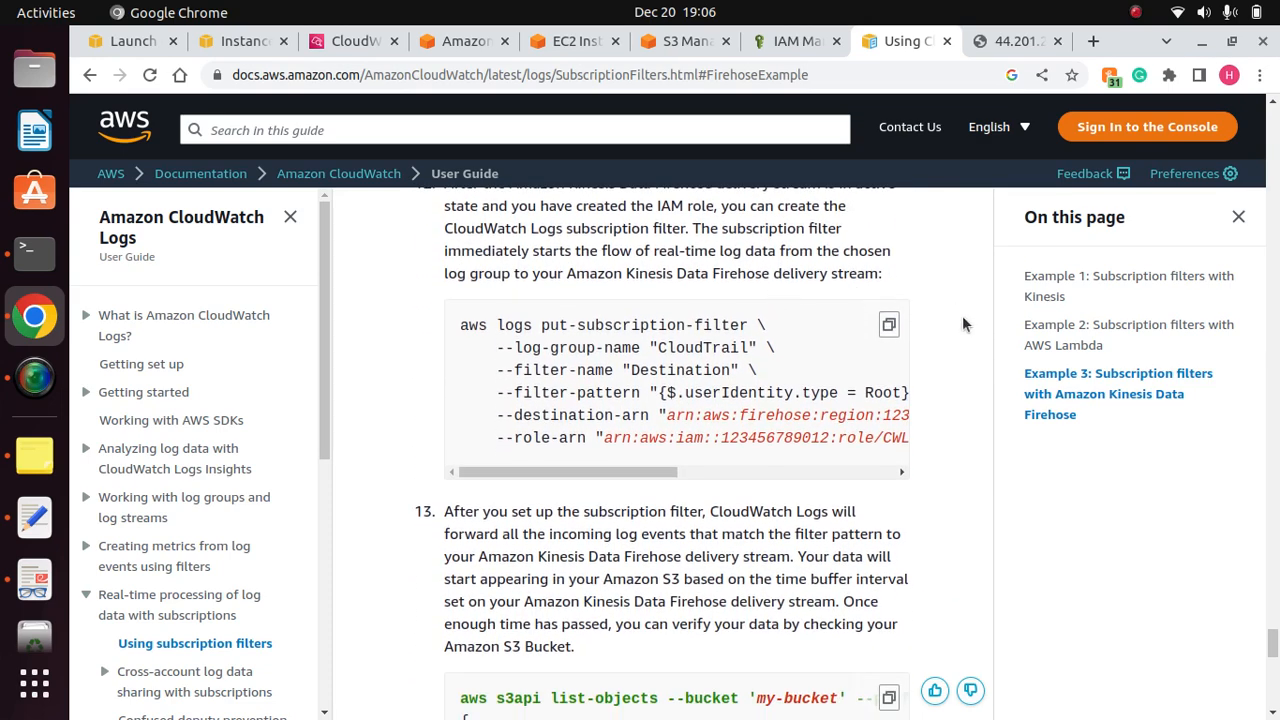
{"action": "scroll", "coordinate": [962, 315], "scroll_direction": "up", "scroll_amount": 2}
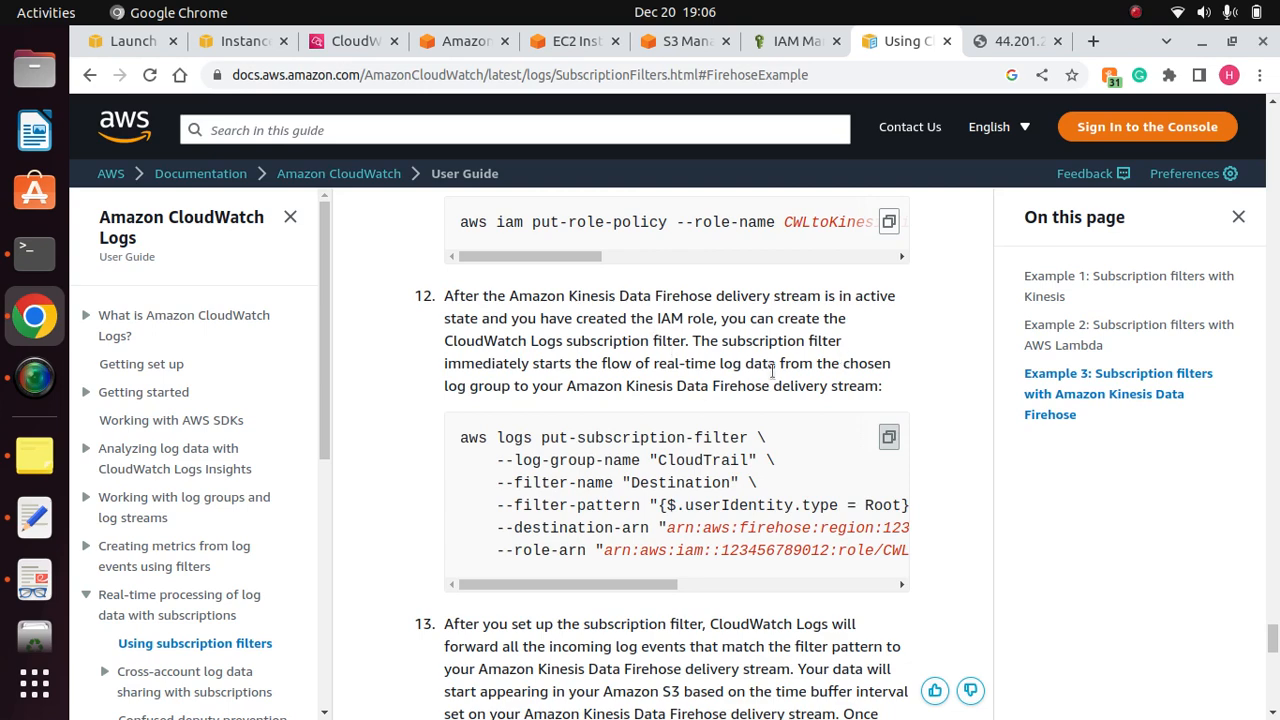
{"action": "left_click", "coordinate": [33, 251]}
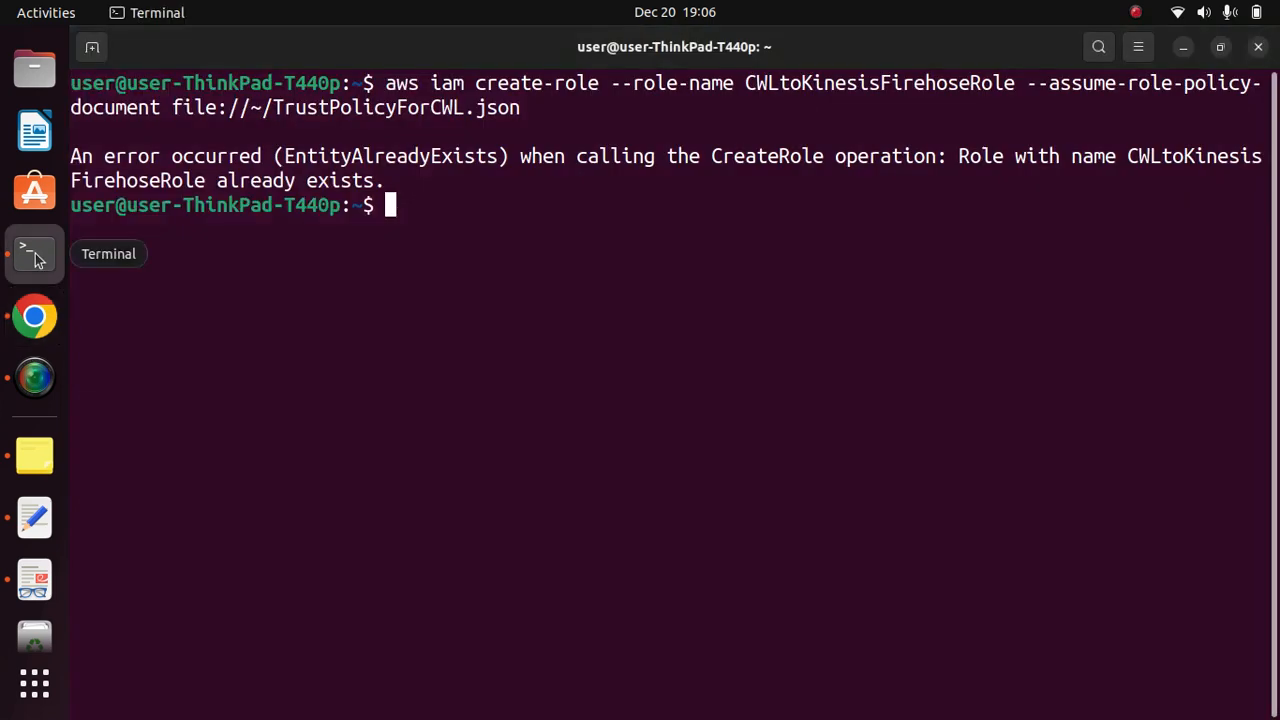
{"action": "right_click", "coordinate": [520, 238]}
{"action": "left_click", "coordinate": [600, 299]}
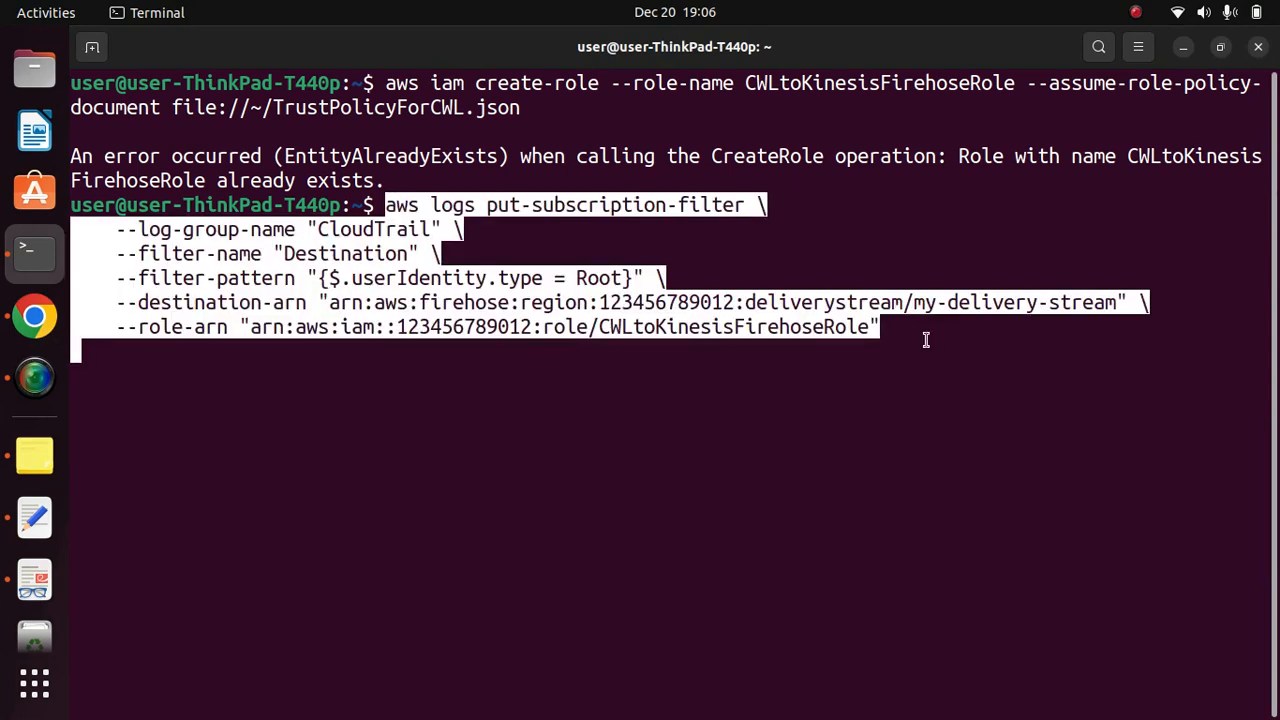
{"action": "key", "text": "BackSpace"}
Step: Delete the placeholder account ID from the role ARN in the pasted put-subscription-filter command
{"action": "key", "text": "Left"}
{"action": "key", "text": "Left"}
{"action": "key", "text": "Left"}
{"action": "key", "text": "Left"}
{"action": "key", "text": "Left"}
{"action": "key", "text": "Left"}
{"action": "key", "text": "Left"}
{"action": "key", "text": "Left"}
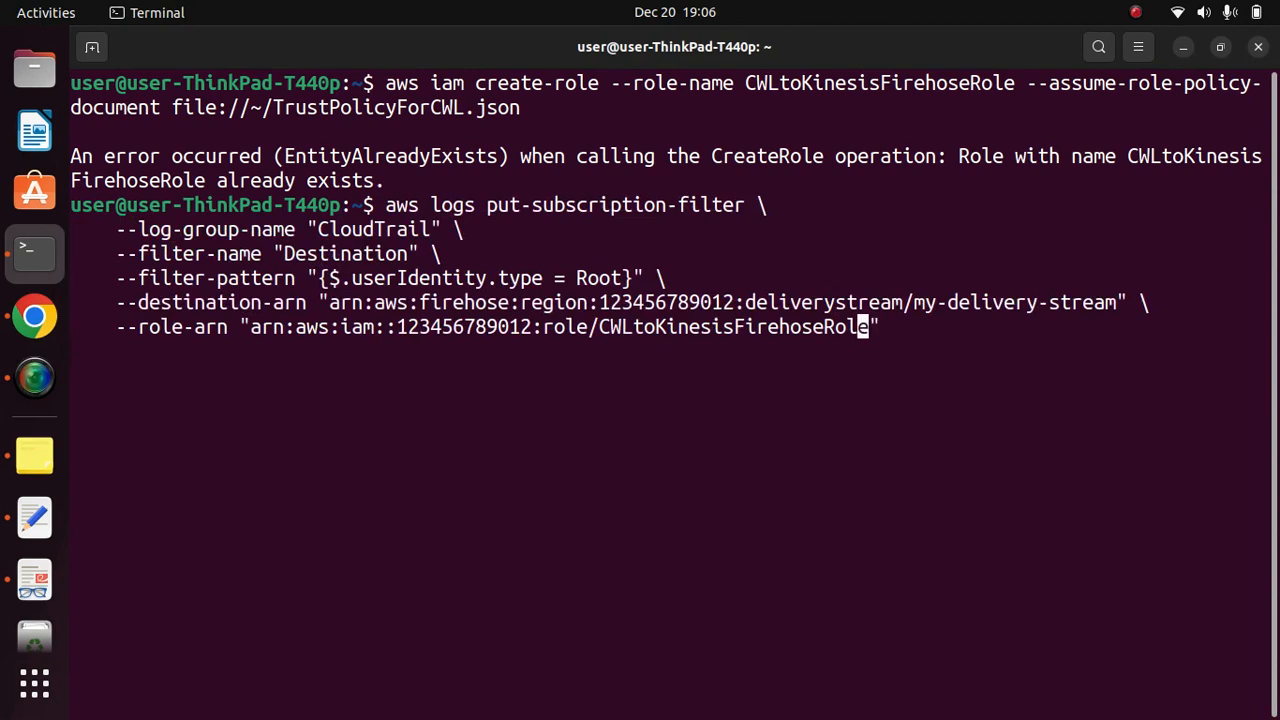
{"action": "key", "text": "Left"}
{"action": "key", "text": "Left"}
{"action": "key", "text": "Left"}
{"action": "key", "text": "Left"}
{"action": "key", "text": "Left"}
{"action": "key", "text": "Left"}
{"action": "key", "text": "Left"}
{"action": "key", "text": "Left"}
{"action": "key", "text": "Left"}
{"action": "key", "text": "Left"}
{"action": "key", "text": "Left"}
{"action": "key", "text": "Left"}
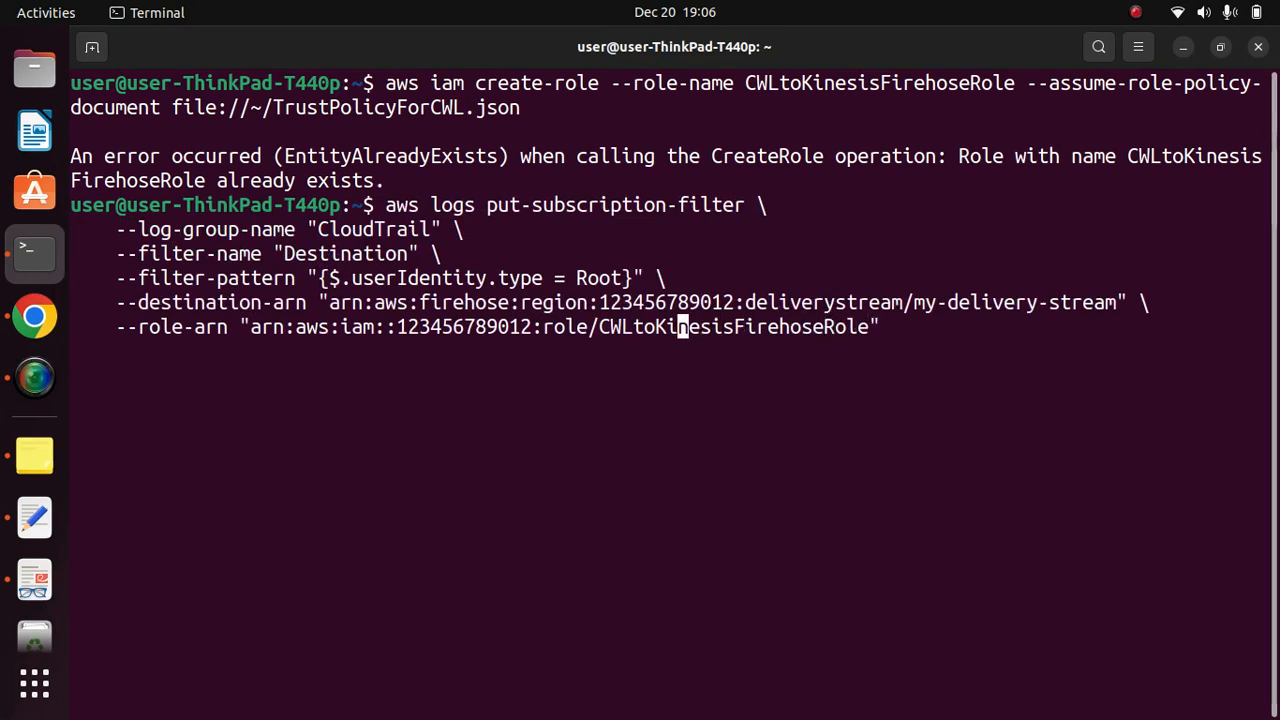
{"action": "key", "text": "Left"}
{"action": "key", "text": "Left"}
{"action": "key", "text": "Left"}
{"action": "key", "text": "Left"}
{"action": "key", "text": "Left"}
{"action": "key", "text": "Left"}
{"action": "key", "text": "Left"}
{"action": "key", "text": "Left"}
{"action": "key", "text": "Left"}
{"action": "key", "text": "Left"}
{"action": "key", "text": "Left"}
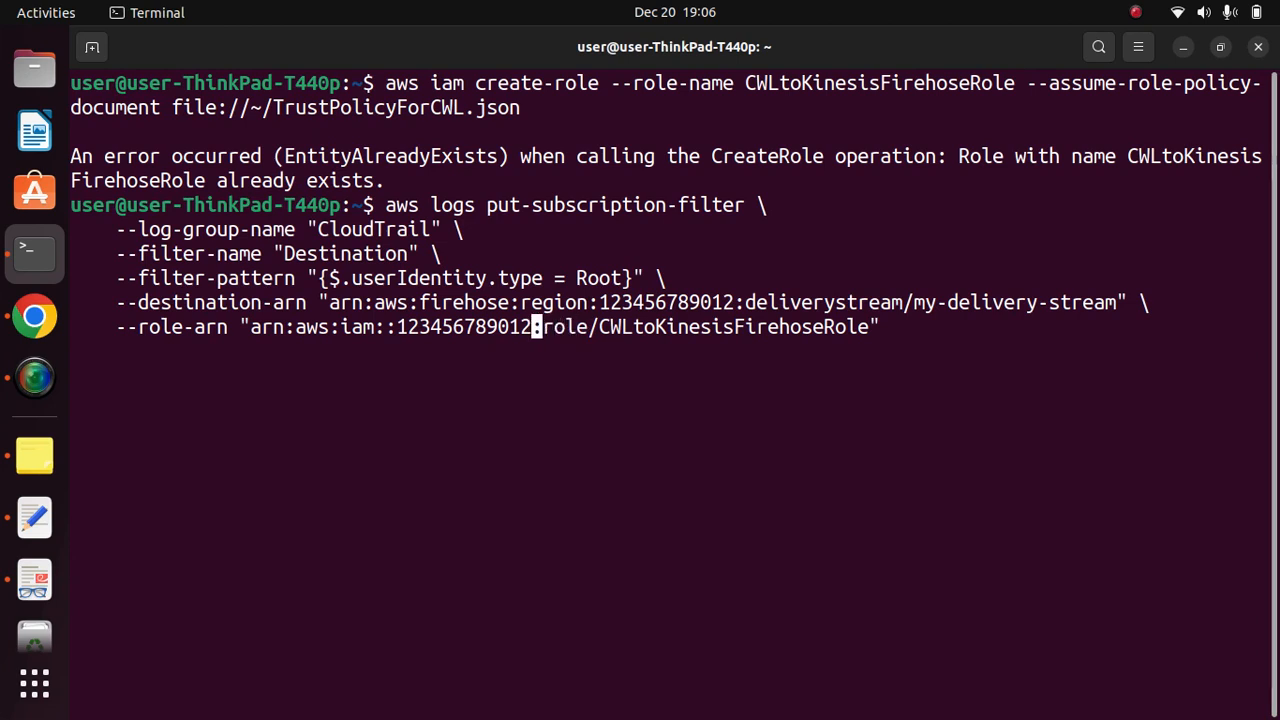
{"action": "key", "text": "BackSpace"}
{"action": "key", "text": "BackSpace"}
{"action": "key", "text": "BackSpace"}
{"action": "key", "text": "BackSpace"}
{"action": "key", "text": "BackSpace"}
{"action": "key", "text": "BackSpace"}
{"action": "key", "text": "BackSpace"}
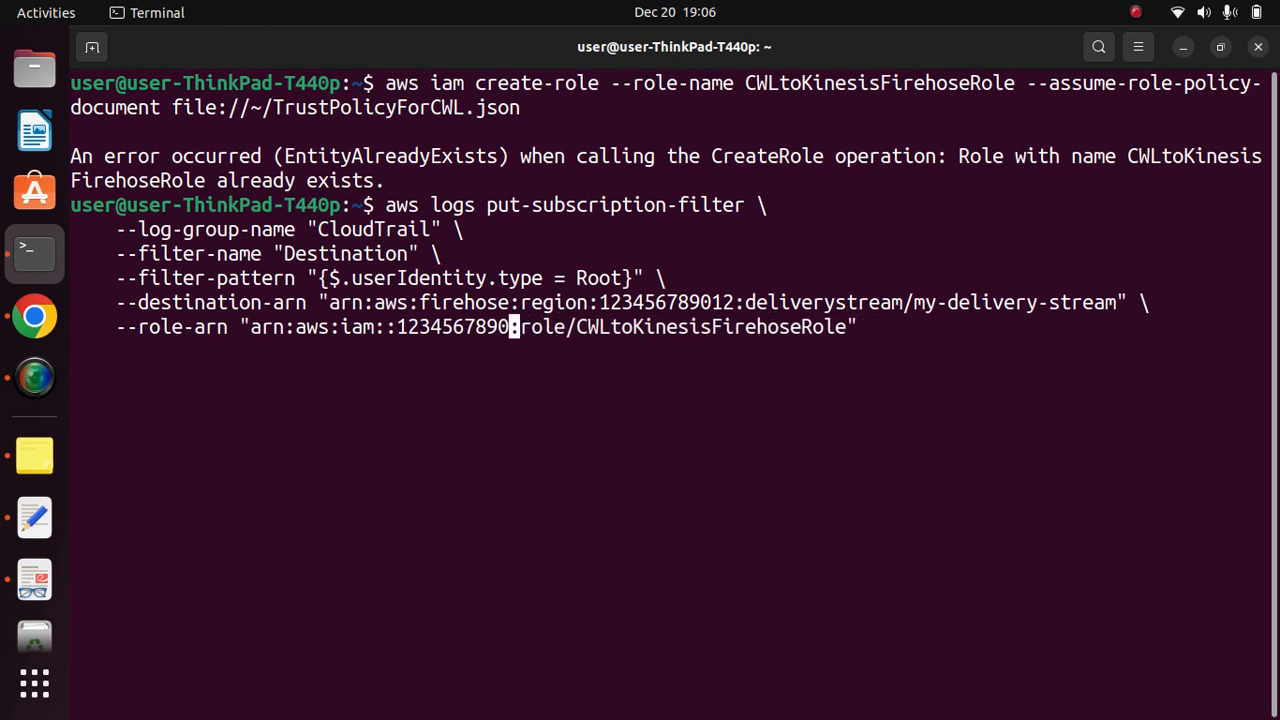
{"action": "key", "text": "BackSpace"}
{"action": "key", "text": "BackSpace"}
{"action": "key", "text": "BackSpace"}
{"action": "key", "text": "BackSpace"}
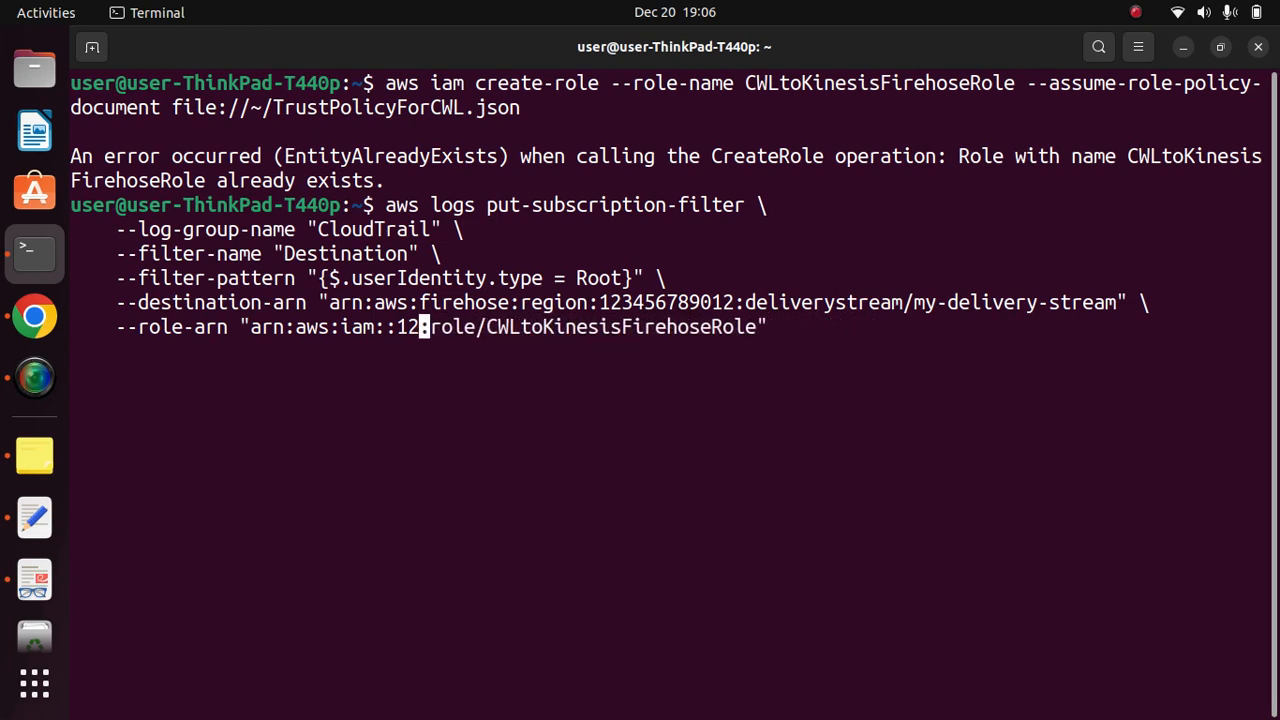
{"action": "key", "text": "BackSpace"}
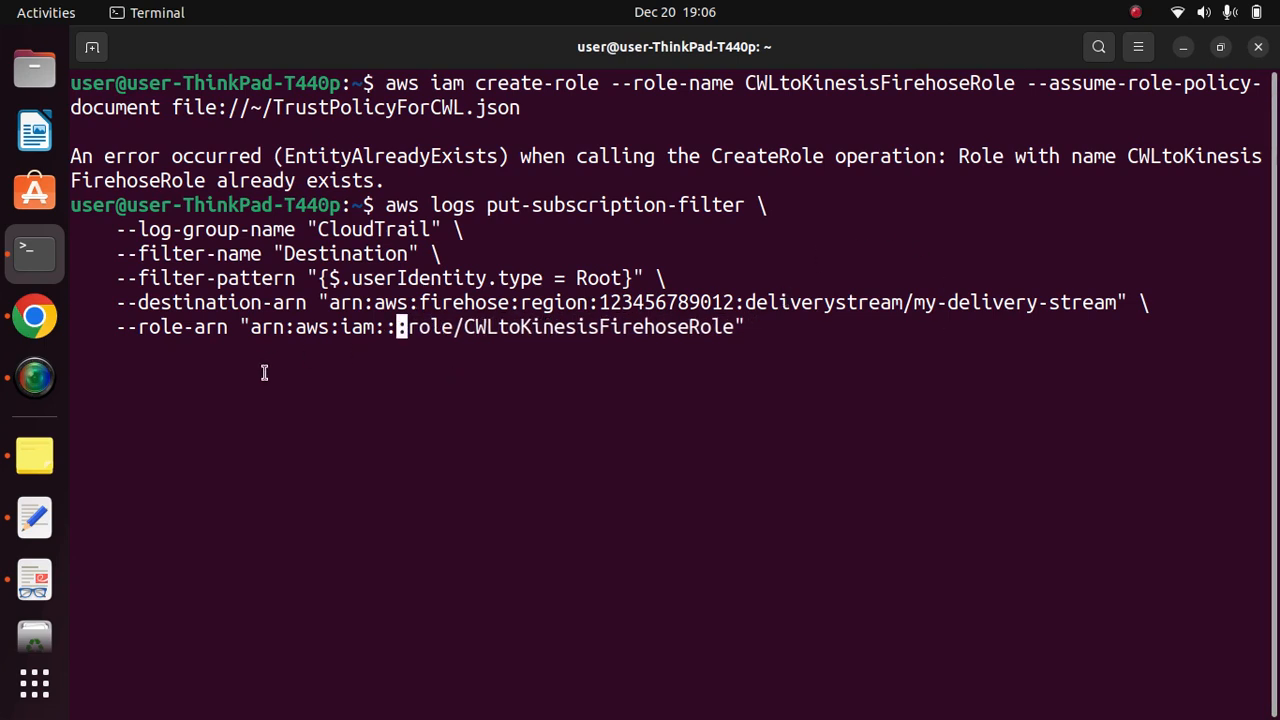
Step: Copy the AWS account ID from the IAM console in Chrome and paste it into the role ARN in the Terminal
{"action": "left_click", "coordinate": [34, 316]}
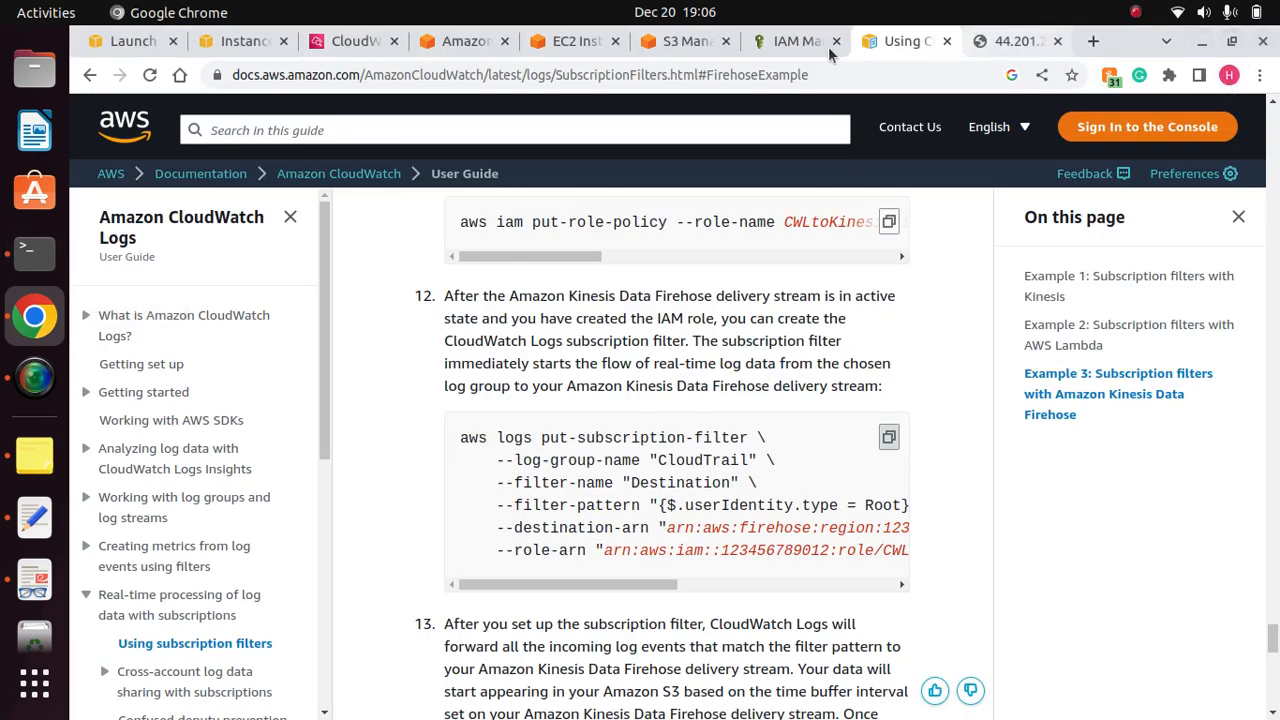
{"action": "left_click", "coordinate": [785, 45]}
{"action": "left_click", "coordinate": [1247, 110]}
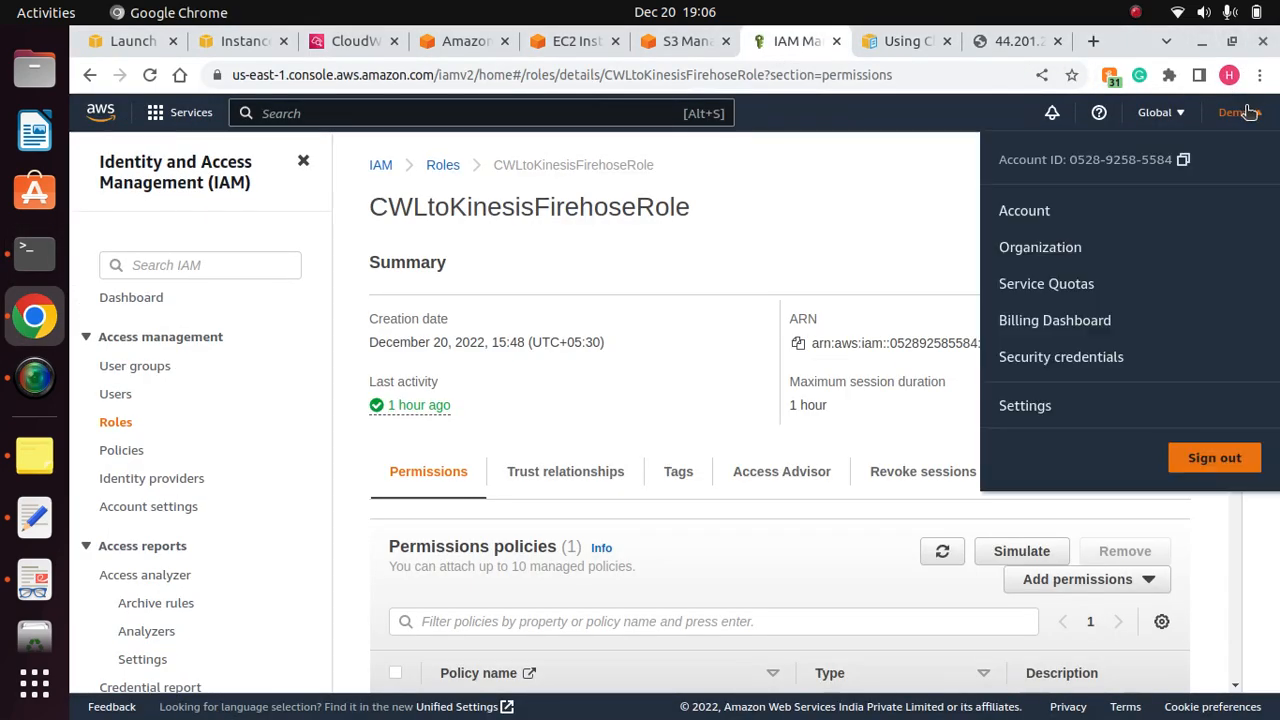
{"action": "left_click", "coordinate": [34, 250]}
{"action": "right_click", "coordinate": [401, 328]}
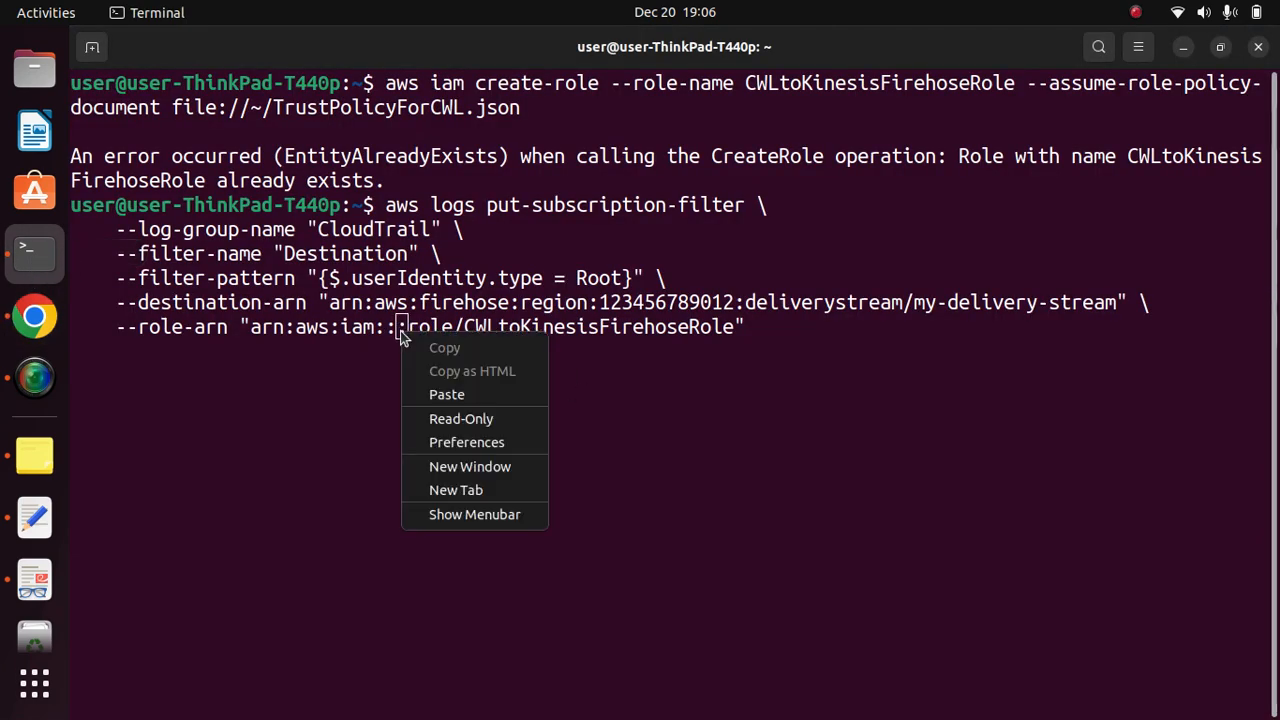
{"action": "left_click", "coordinate": [469, 396]}
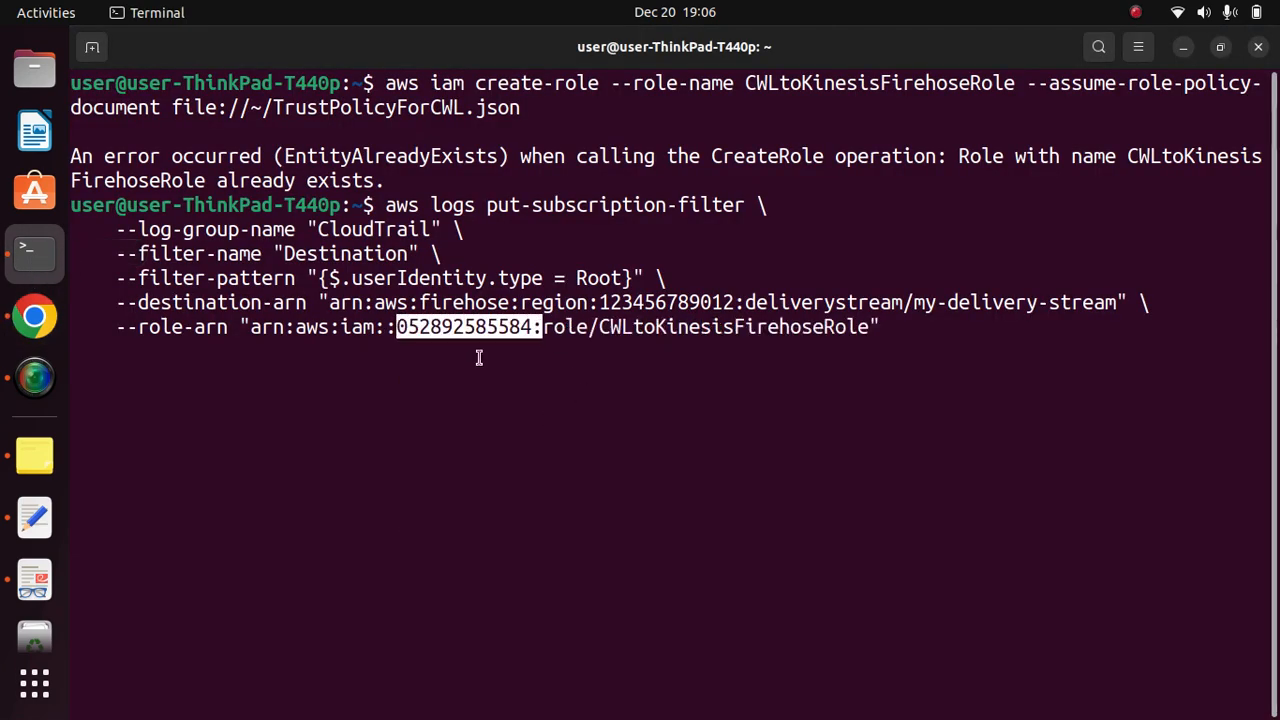
Step: Delete the placeholder stream name my-delivery-stream from the destination ARN, keeping the slash and closing quote
{"action": "key", "text": "Left"}
{"action": "key", "text": "Left"}
{"action": "key", "text": "Left"}
{"action": "key", "text": "Left"}
{"action": "key", "text": "Left"}
{"action": "key", "text": "Left"}
{"action": "key", "text": "Left"}
{"action": "key", "text": "Left"}
{"action": "key", "text": "Left"}
{"action": "key", "text": "Left"}
{"action": "key", "text": "Left"}
{"action": "key", "text": "Left"}
{"action": "key", "text": "Left"}
{"action": "key", "text": "Left"}
{"action": "key", "text": "Left"}
{"action": "key", "text": "Left"}
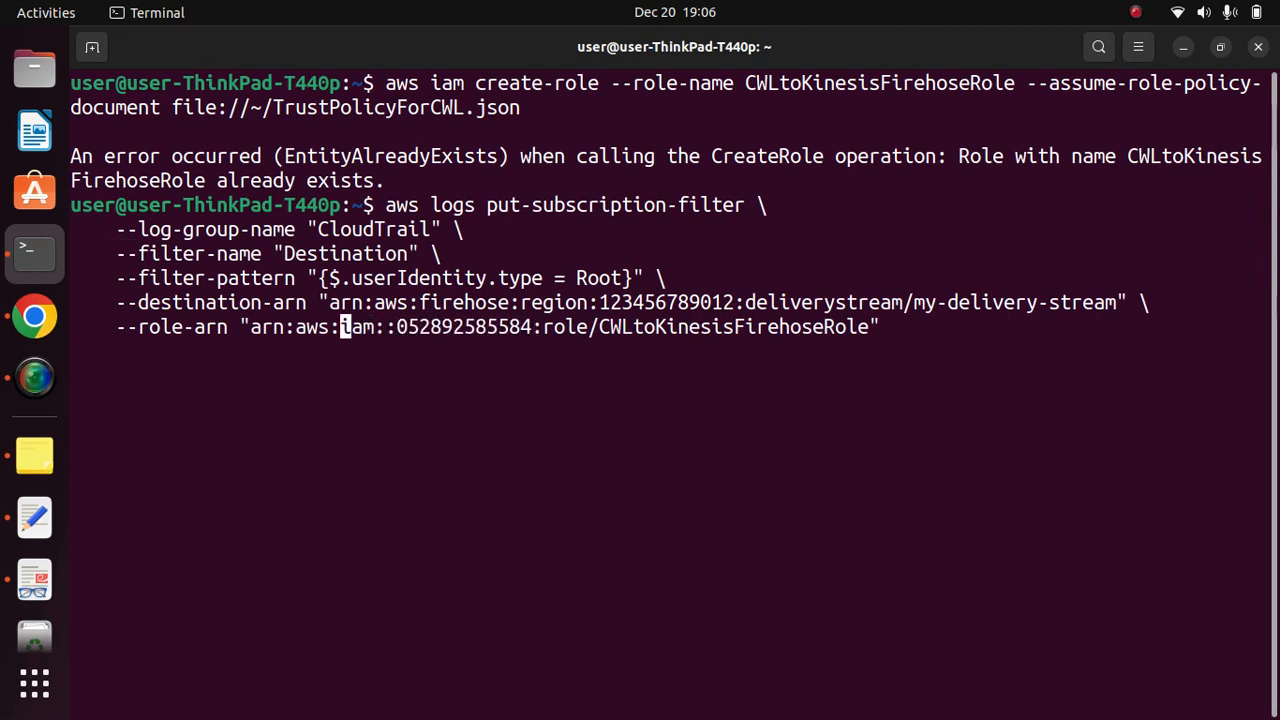
{"action": "key", "text": "Left"}
{"action": "key", "text": "Left"}
{"action": "key", "text": "Left"}
{"action": "key", "text": "Left"}
{"action": "key", "text": "Left"}
{"action": "key", "text": "Left"}
{"action": "key", "text": "Left"}
{"action": "key", "text": "Left"}
{"action": "key", "text": "Left"}
{"action": "key", "text": "Left"}
{"action": "key", "text": "Left"}
{"action": "key", "text": "Left"}
{"action": "key", "text": "Left"}
{"action": "key", "text": "Left"}
{"action": "key", "text": "Left"}
{"action": "key", "text": "Left"}
{"action": "key", "text": "Left"}
{"action": "key", "text": "Left"}
{"action": "key", "text": "Left"}
{"action": "key", "text": "Left"}
{"action": "key", "text": "Right"}
{"action": "key", "text": "Right"}
{"action": "key", "text": "Right"}
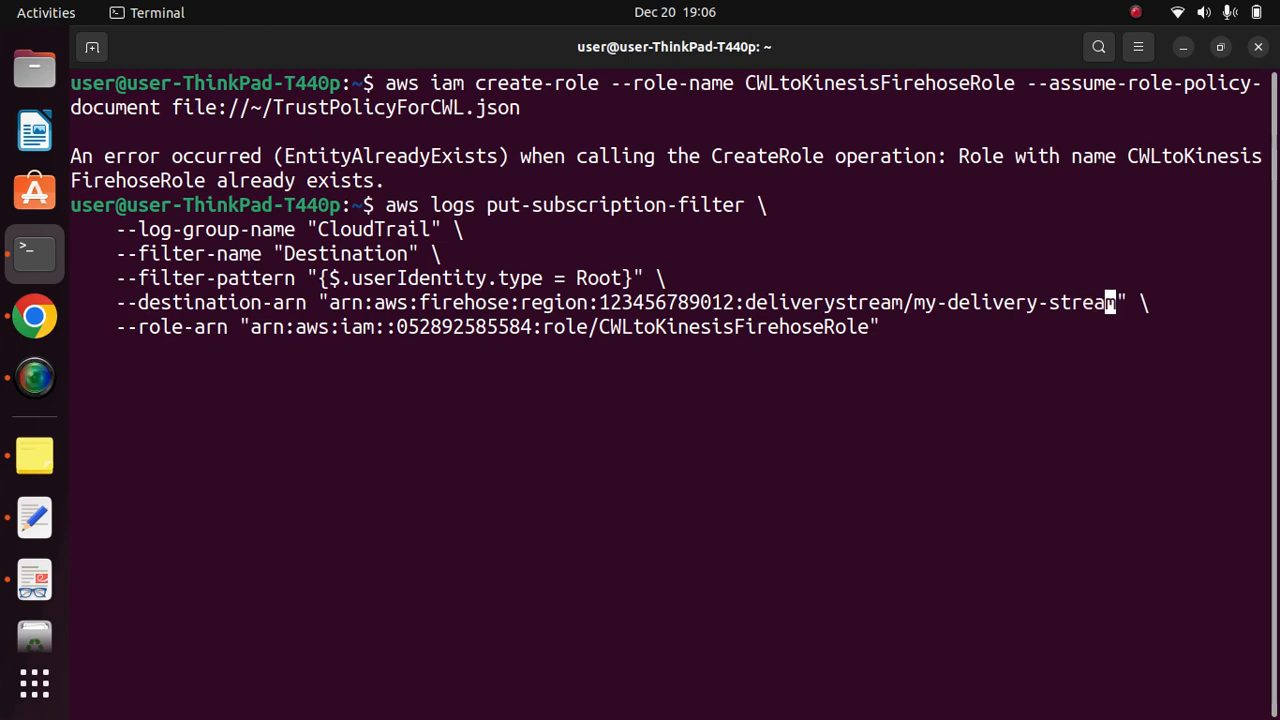
{"action": "key", "text": "BackSpace"}
{"action": "key", "text": "BackSpace"}
{"action": "key", "text": "BackSpace"}
{"action": "key", "text": "BackSpace"}
{"action": "key", "text": "BackSpace"}
{"action": "key", "text": "BackSpace"}
{"action": "key", "text": "BackSpace"}
{"action": "key", "text": "BackSpace"}
{"action": "key", "text": "BackSpace"}
{"action": "key", "text": "BackSpace"}
{"action": "key", "text": "BackSpace"}
{"action": "key", "text": "BackSpace"}
{"action": "key", "text": "BackSpace"}
{"action": "key", "text": "BackSpace"}
{"action": "key", "text": "BackSpace"}
{"action": "key", "text": "BackSpace"}
{"action": "key", "text": "BackSpace"}
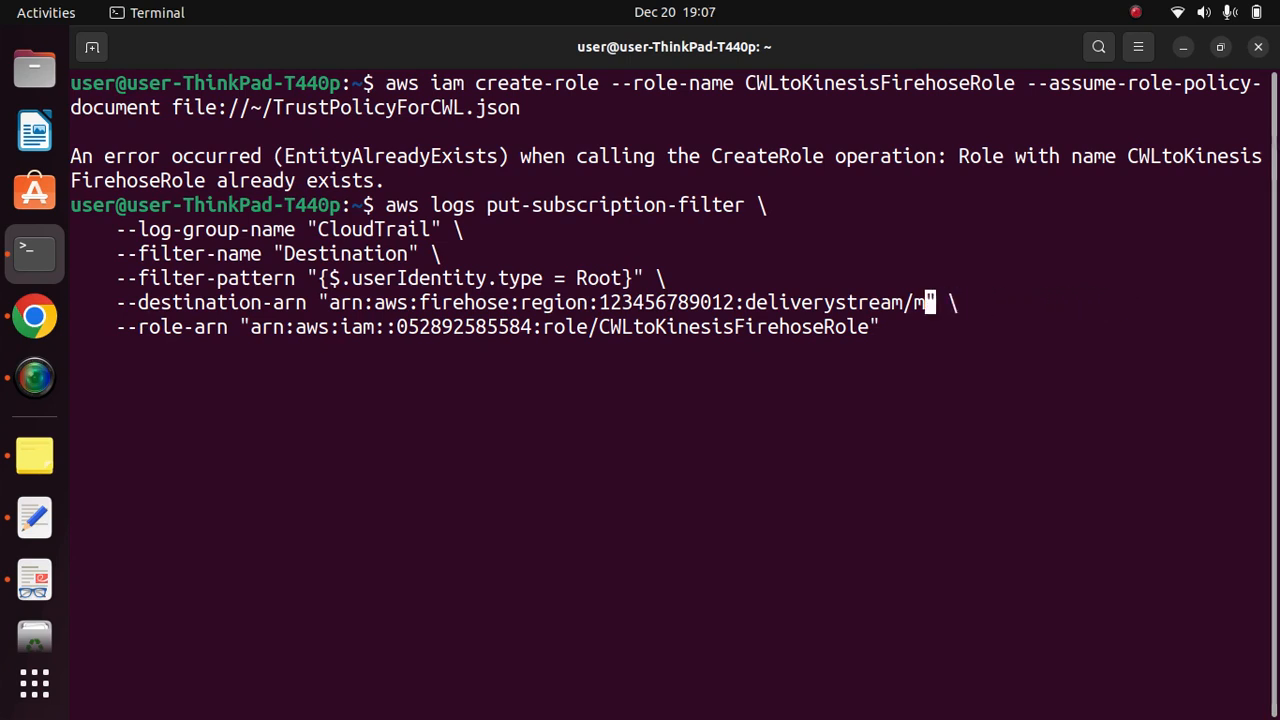
{"action": "key", "text": "BackSpace"}
Step: Copy the delivery stream name CWLtofirehose from its Kinesis details page in Chrome and paste it after deliverystream/ in the Terminal's destination ARN
{"action": "left_click", "coordinate": [34, 316]}
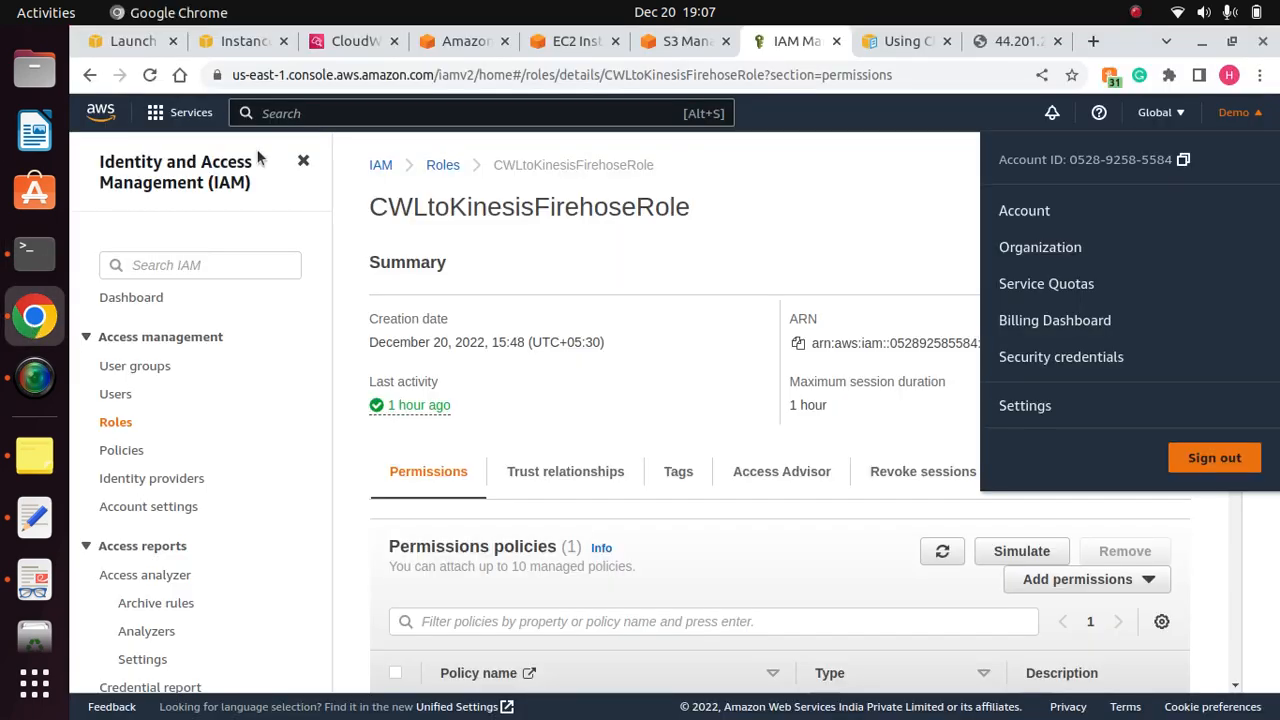
{"action": "left_click", "coordinate": [466, 41]}
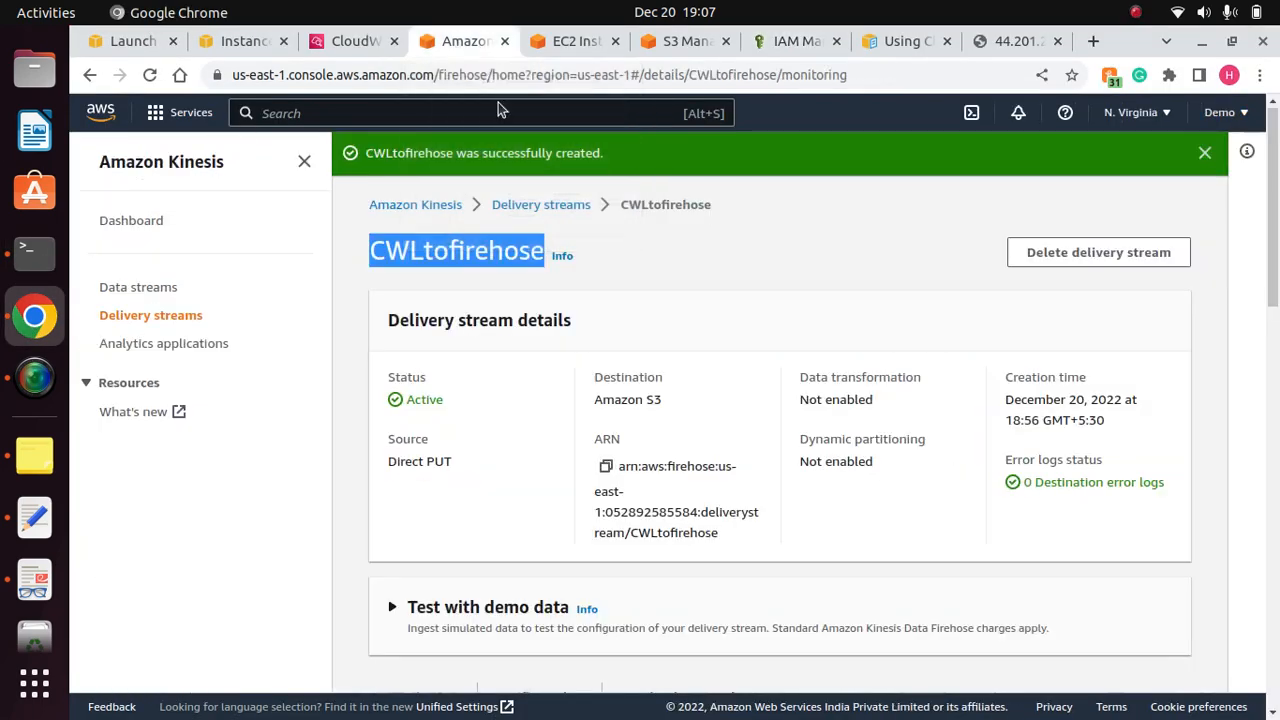
{"action": "left_click", "coordinate": [634, 254]}
{"action": "triple_click", "coordinate": [484, 254]}
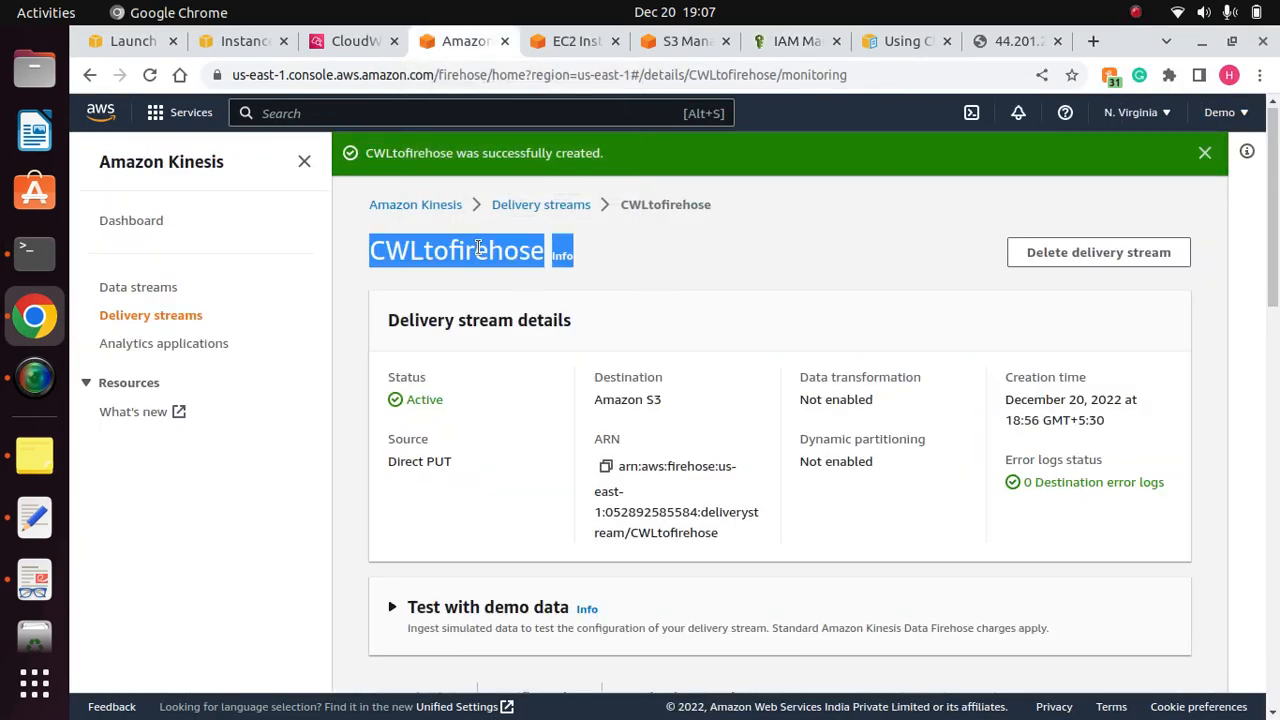
{"action": "right_click", "coordinate": [484, 254]}
{"action": "left_click", "coordinate": [716, 225]}
{"action": "double_click", "coordinate": [673, 532]}
{"action": "right_click", "coordinate": [673, 532]}
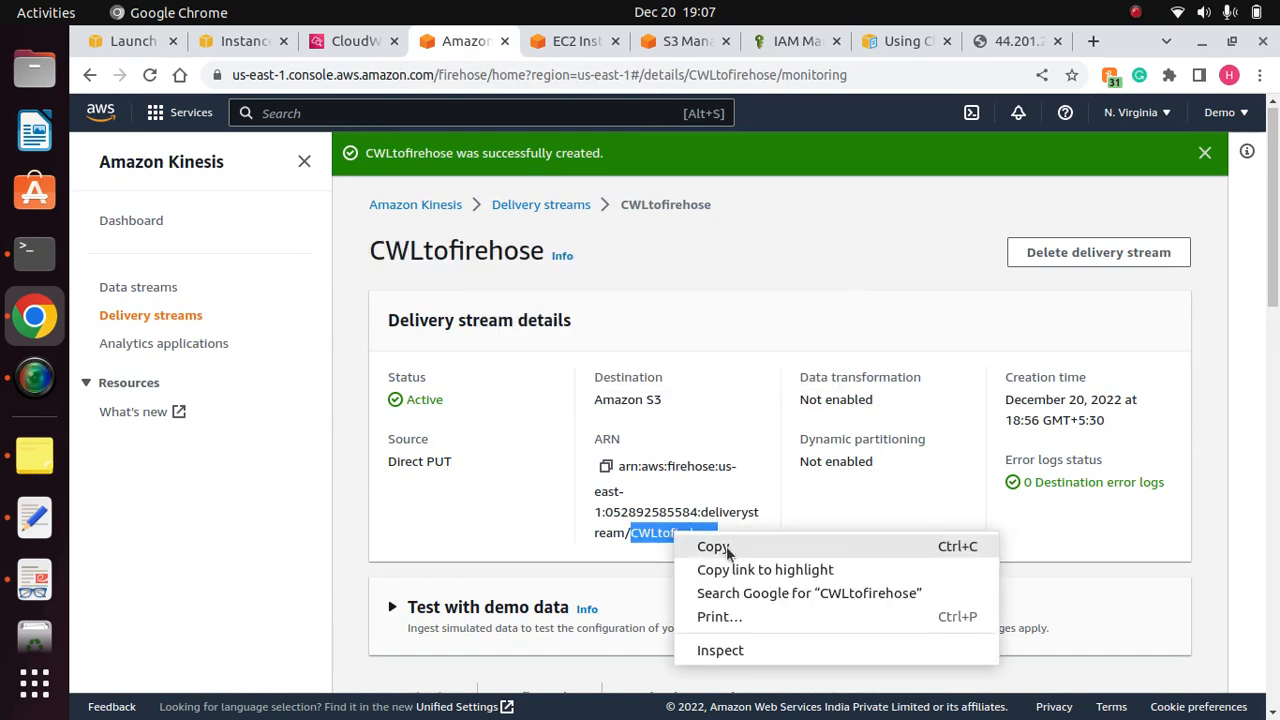
{"action": "left_click", "coordinate": [699, 546]}
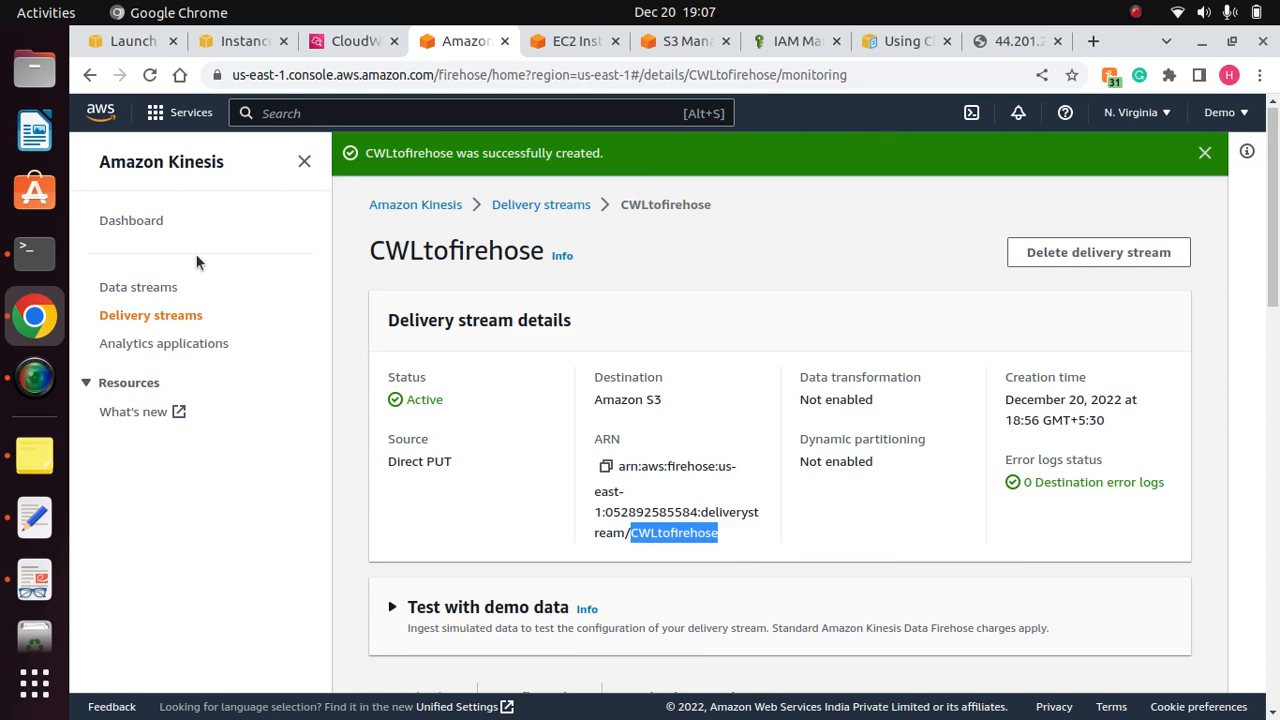
{"action": "left_click", "coordinate": [34, 250]}
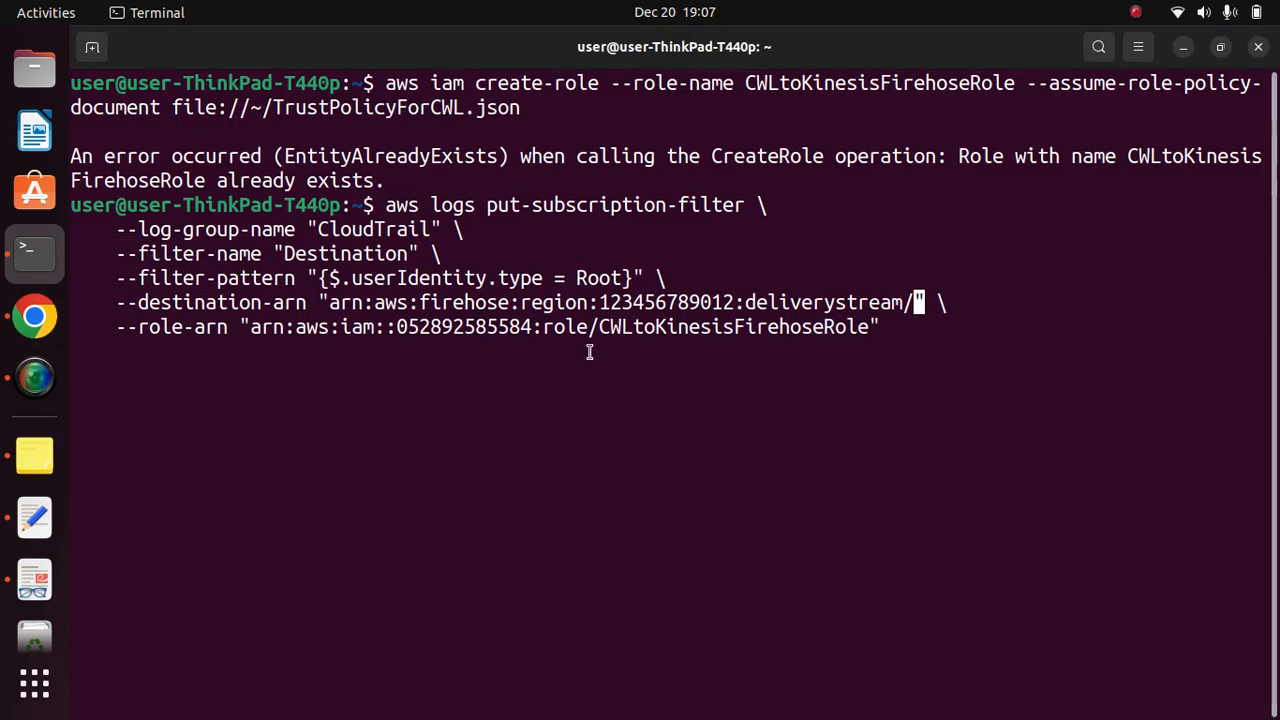
{"action": "right_click", "coordinate": [913, 308]}
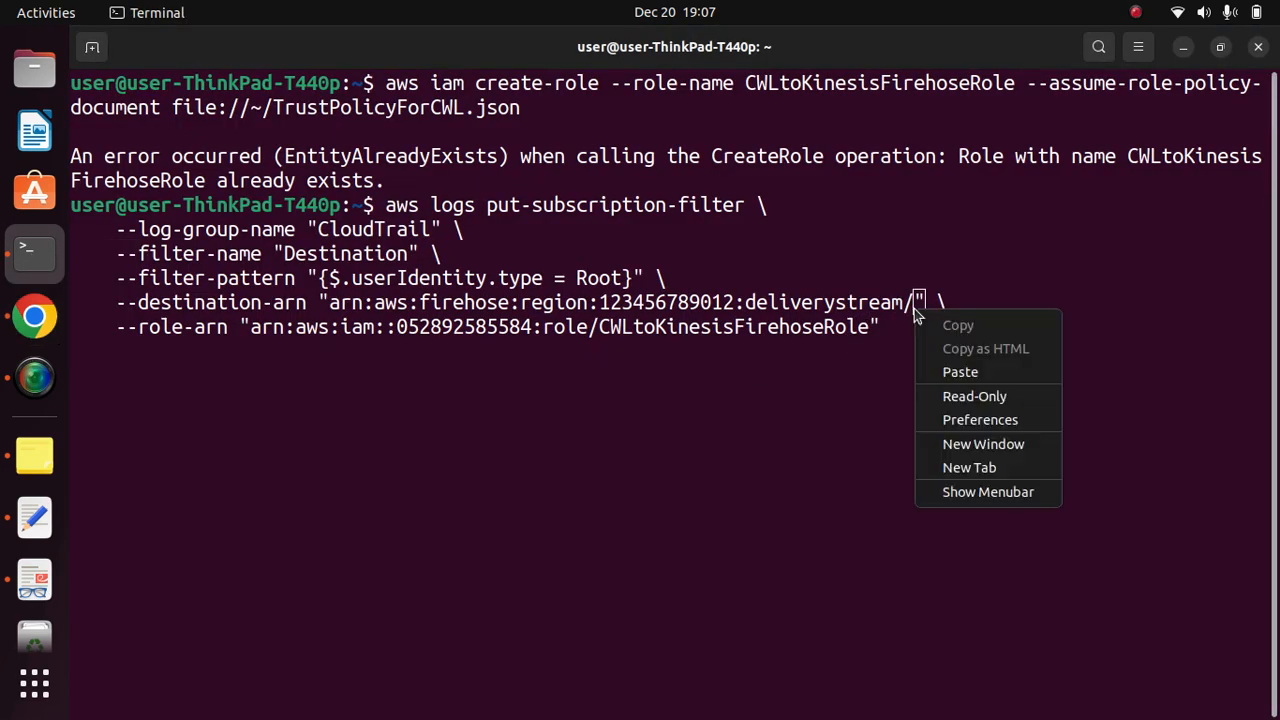
{"action": "left_click", "coordinate": [972, 374]}
Step: Delete the placeholder account ID between region and deliverystream in the destination ARN
{"action": "key", "text": "Left"}
{"action": "key", "text": "Left"}
{"action": "key", "text": "Left"}
{"action": "key", "text": "Left"}
{"action": "key", "text": "Left"}
{"action": "key", "text": "Left"}
{"action": "key", "text": "Left"}
{"action": "key", "text": "Left"}
{"action": "key", "text": "Left"}
{"action": "key", "text": "Left"}
{"action": "key", "text": "Left"}
{"action": "key", "text": "Left"}
{"action": "key", "text": "Left"}
{"action": "key", "text": "Left"}
{"action": "key", "text": "Left"}
{"action": "key", "text": "Left"}
{"action": "key", "text": "Left"}
{"action": "key", "text": "Left"}
{"action": "key", "text": "Left"}
{"action": "key", "text": "Left"}
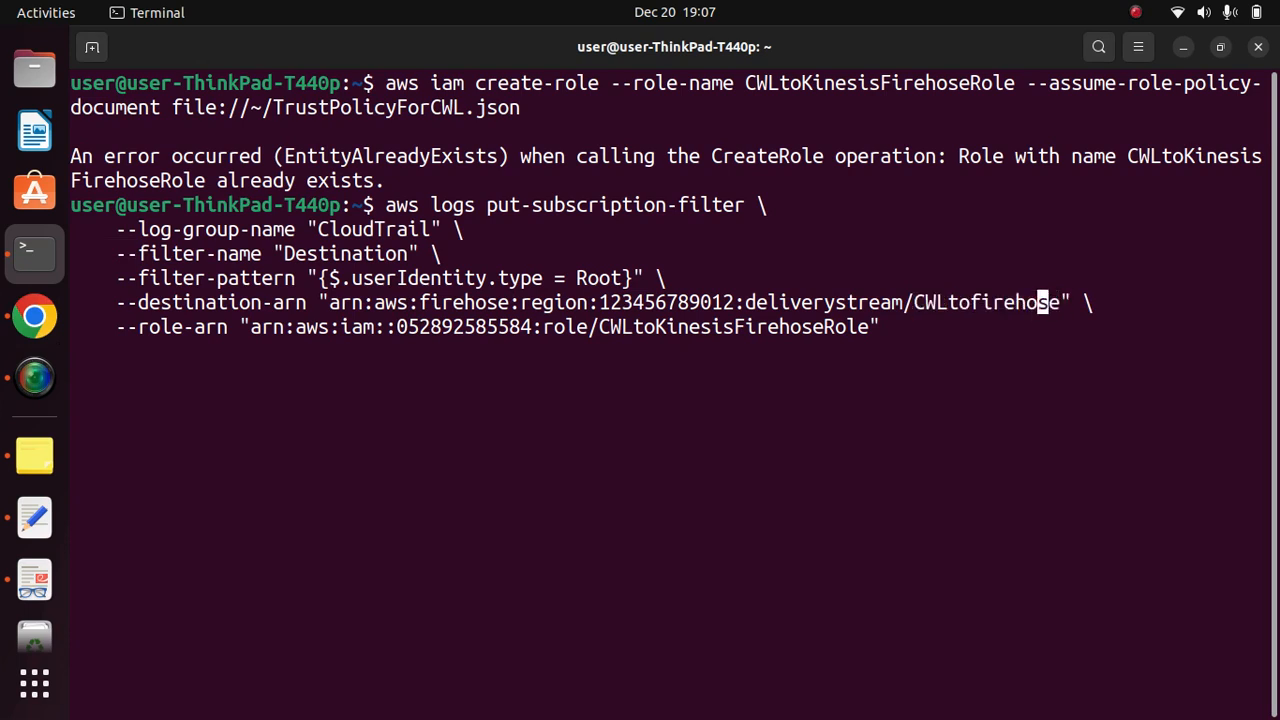
{"action": "key", "text": "Left"}
{"action": "key", "text": "Left"}
{"action": "key", "text": "Left"}
{"action": "key", "text": "BackSpace"}
{"action": "key", "text": "BackSpace"}
{"action": "key", "text": "BackSpace"}
{"action": "key", "text": "BackSpace"}
{"action": "key", "text": "BackSpace"}
{"action": "key", "text": "BackSpace"}
{"action": "key", "text": "BackSpace"}
{"action": "key", "text": "BackSpace"}
{"action": "key", "text": "BackSpace"}
{"action": "key", "text": "BackSpace"}
{"action": "key", "text": "BackSpace"}
{"action": "key", "text": "BackSpace"}
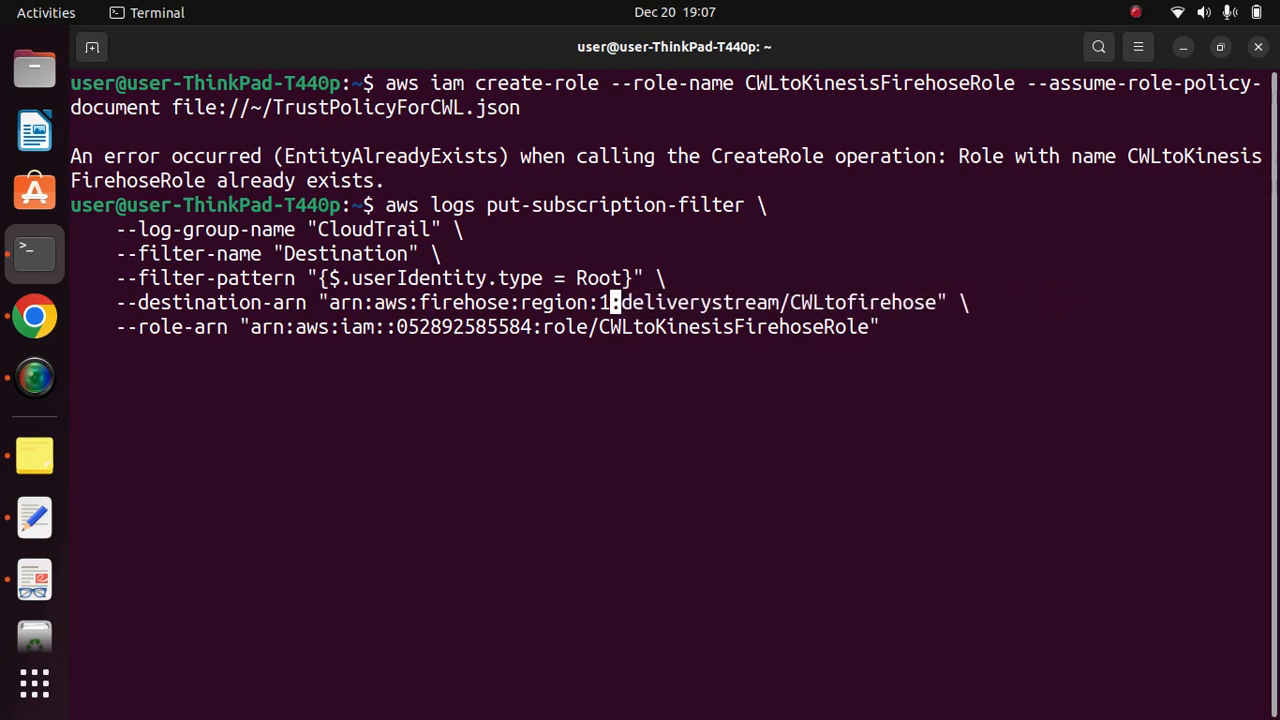
Step: Copy the account ID from the role ARN and paste it before deliverystream in the destination ARN
{"action": "double_click", "coordinate": [464, 327]}
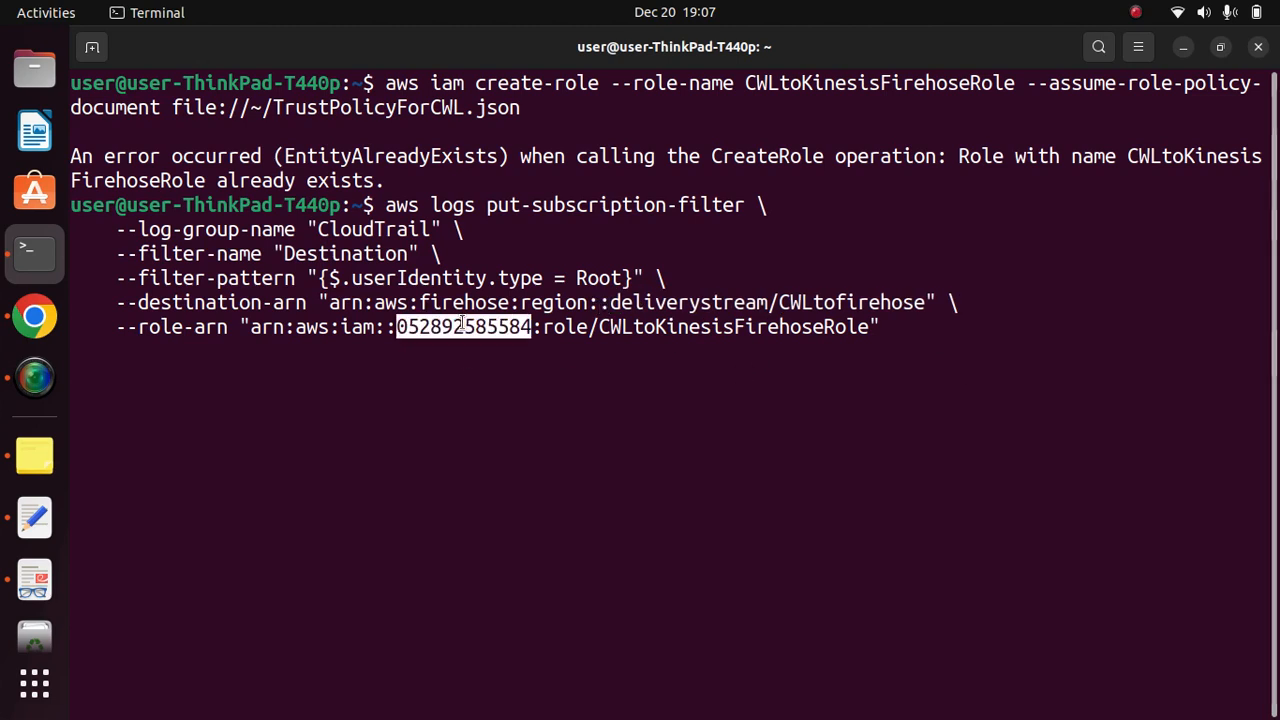
{"action": "right_click", "coordinate": [462, 326]}
{"action": "left_click", "coordinate": [507, 364]}
{"action": "left_click", "coordinate": [604, 304]}
{"action": "right_click", "coordinate": [604, 304]}
{"action": "left_click", "coordinate": [662, 363]}
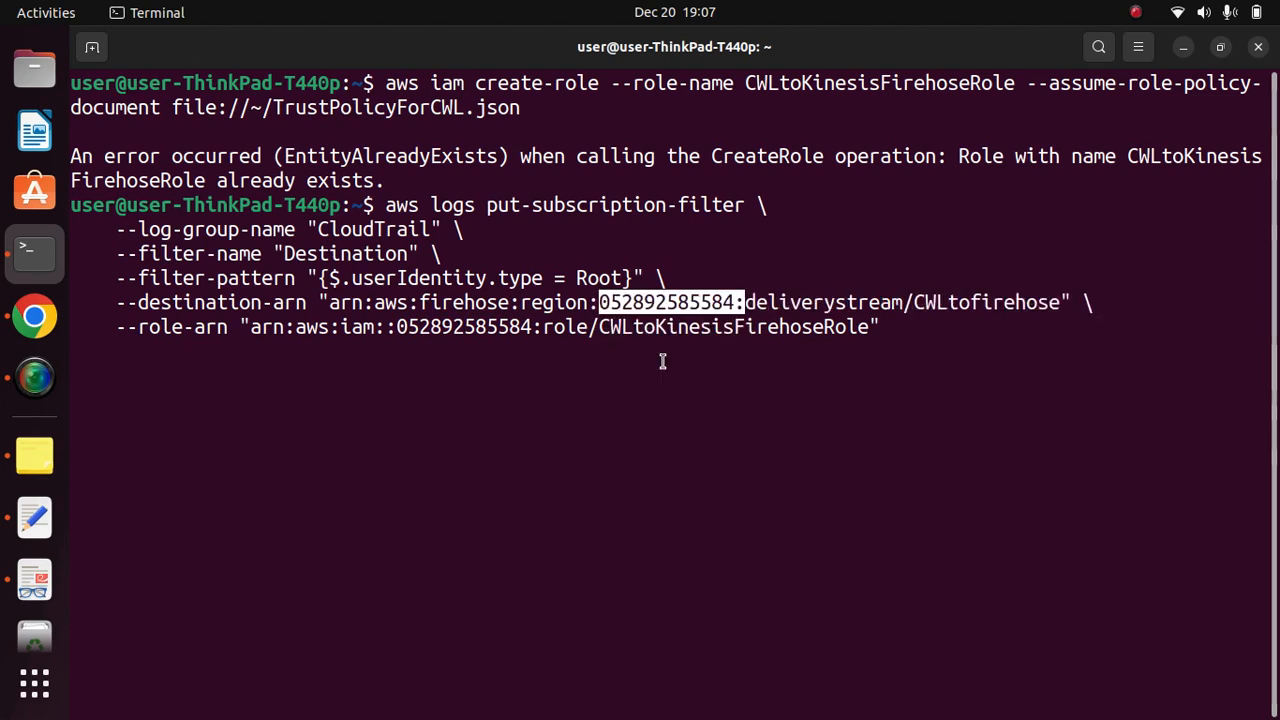
Step: Replace the region placeholder in the destination ARN with us-east-1
{"action": "key", "text": "Left"}
{"action": "key", "text": "Left"}
{"action": "key", "text": "Left"}
{"action": "key", "text": "Left"}
{"action": "key", "text": "Left"}
{"action": "key", "text": "Left"}
{"action": "key", "text": "Left"}
{"action": "key", "text": "Left"}
{"action": "key", "text": "Left"}
{"action": "key", "text": "Left"}
{"action": "key", "text": "Left"}
{"action": "key", "text": "Left"}
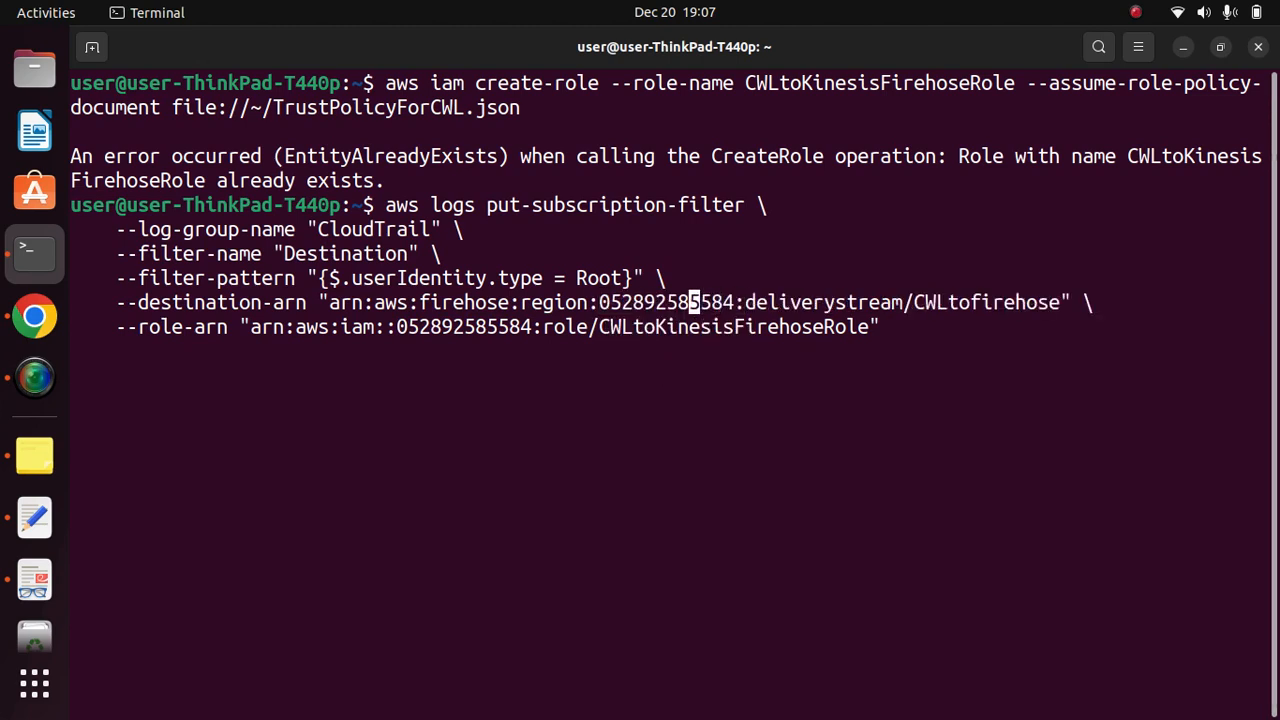
{"action": "key", "text": "Left"}
{"action": "key", "text": "BackSpace"}
{"action": "key", "text": "BackSpace"}
{"action": "key", "text": "BackSpace"}
{"action": "key", "text": "BackSpace"}
{"action": "key", "text": "BackSpace"}
{"action": "key", "text": "BackSpace"}
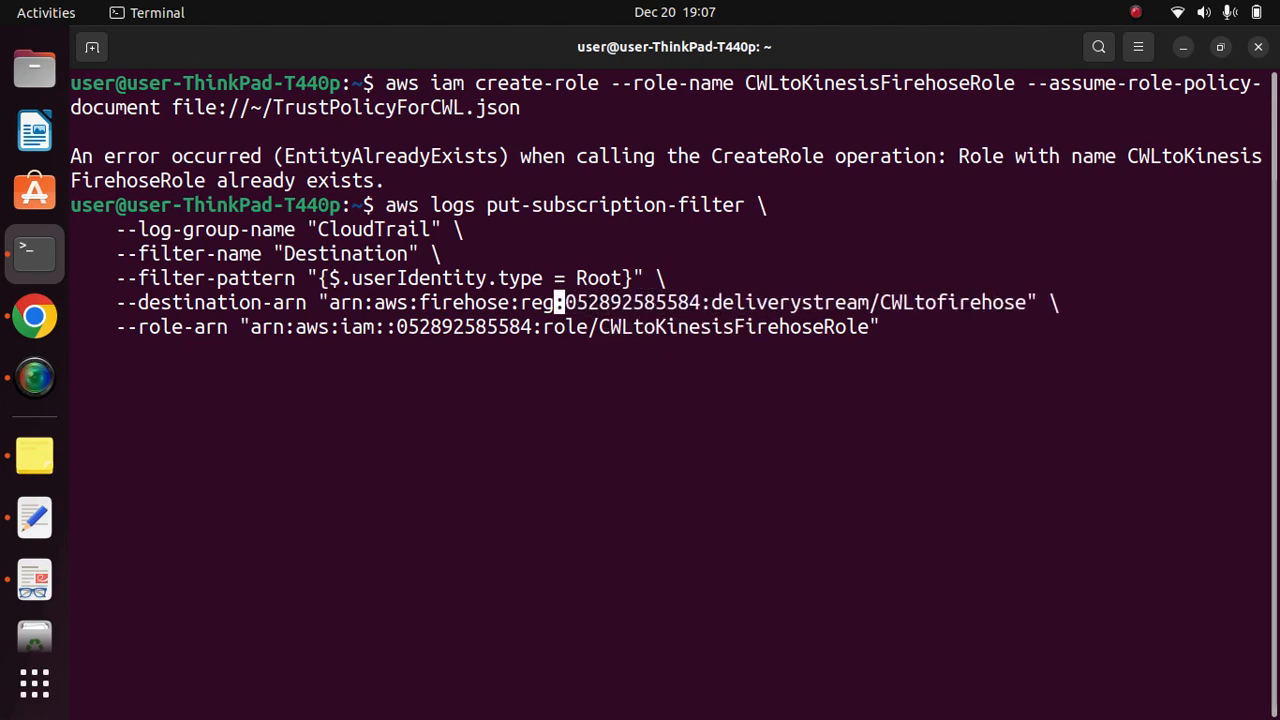
{"action": "type", "text": "us-east-1"}
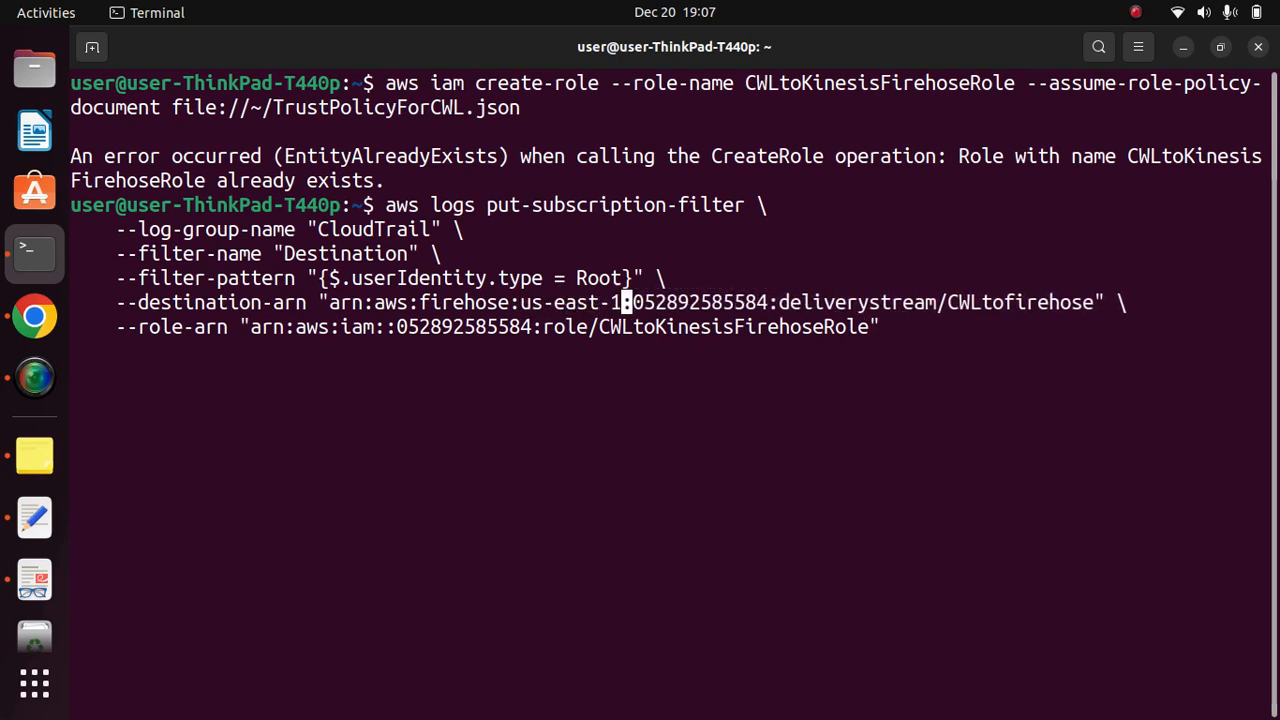
Step: Clear the filter pattern in the put-subscription-filter command, leaving an empty pair of quotes
{"action": "key", "text": "Left"}
{"action": "key", "text": "Left"}
{"action": "key", "text": "Left"}
{"action": "key", "text": "Left"}
{"action": "key", "text": "Left"}
{"action": "key", "text": "Left"}
{"action": "key", "text": "Left"}
{"action": "key", "text": "Left"}
{"action": "key", "text": "Left"}
{"action": "key", "text": "Left"}
{"action": "key", "text": "Left"}
{"action": "key", "text": "Left"}
{"action": "key", "text": "Left"}
{"action": "key", "text": "Left"}
{"action": "key", "text": "Left"}
{"action": "key", "text": "Left"}
{"action": "key", "text": "Left"}
{"action": "key", "text": "Left"}
{"action": "key", "text": "Left"}
{"action": "key", "text": "Left"}
{"action": "key", "text": "Left"}
{"action": "key", "text": "Left"}
{"action": "key", "text": "Left"}
{"action": "key", "text": "Left"}
{"action": "key", "text": "Left"}
{"action": "key", "text": "Left"}
{"action": "key", "text": "Left"}
{"action": "key", "text": "Left"}
{"action": "key", "text": "Left"}
{"action": "key", "text": "Left"}
{"action": "key", "text": "Left"}
{"action": "key", "text": "Left"}
{"action": "key", "text": "Left"}
{"action": "key", "text": "Left"}
{"action": "key", "text": "Left"}
{"action": "key", "text": "Left"}
{"action": "key", "text": "Right"}
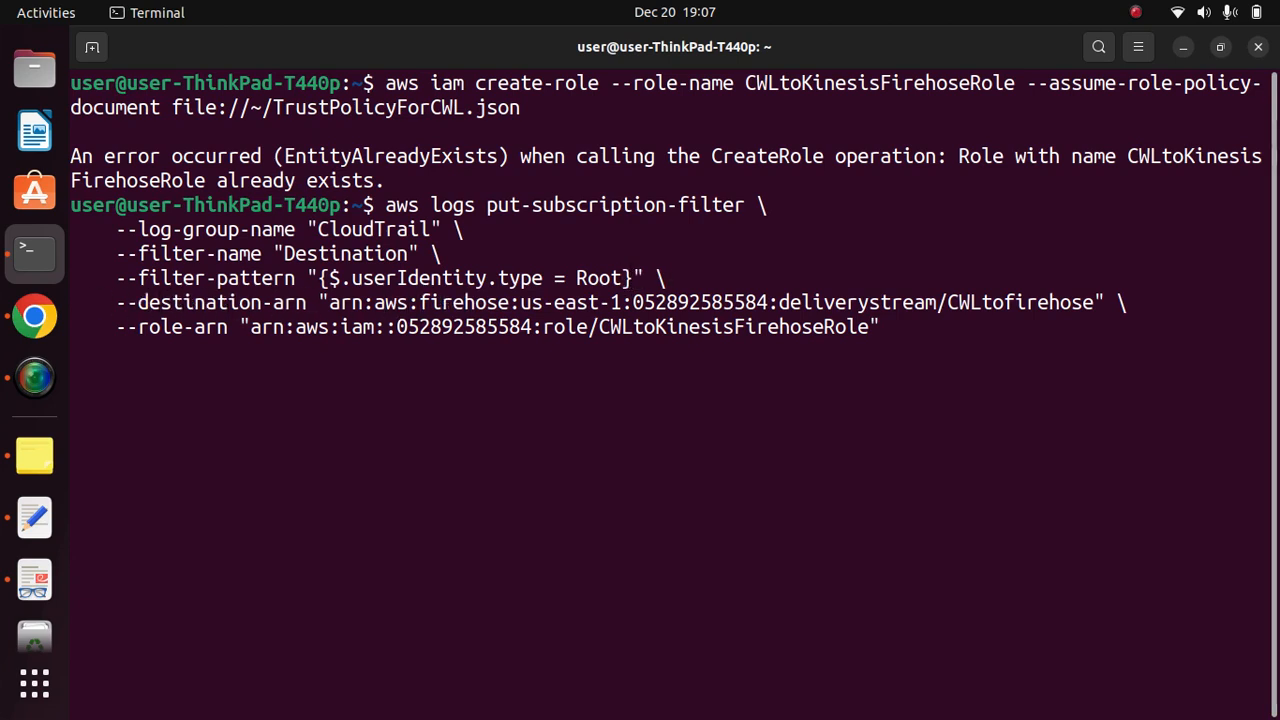
{"action": "key", "text": "BackSpace"}
{"action": "key", "text": "BackSpace"}
{"action": "key", "text": "BackSpace"}
{"action": "key", "text": "BackSpace"}
{"action": "key", "text": "BackSpace"}
{"action": "key", "text": "BackSpace"}
{"action": "key", "text": "BackSpace"}
{"action": "key", "text": "BackSpace"}
{"action": "key", "text": "BackSpace"}
{"action": "key", "text": "BackSpace"}
{"action": "key", "text": "BackSpace"}
{"action": "key", "text": "BackSpace"}
{"action": "key", "text": "BackSpace"}
{"action": "key", "text": "BackSpace"}
{"action": "key", "text": "BackSpace"}
{"action": "key", "text": "BackSpace"}
{"action": "key", "text": "BackSpace"}
{"action": "key", "text": "BackSpace"}
{"action": "key", "text": "BackSpace"}
{"action": "key", "text": "BackSpace"}
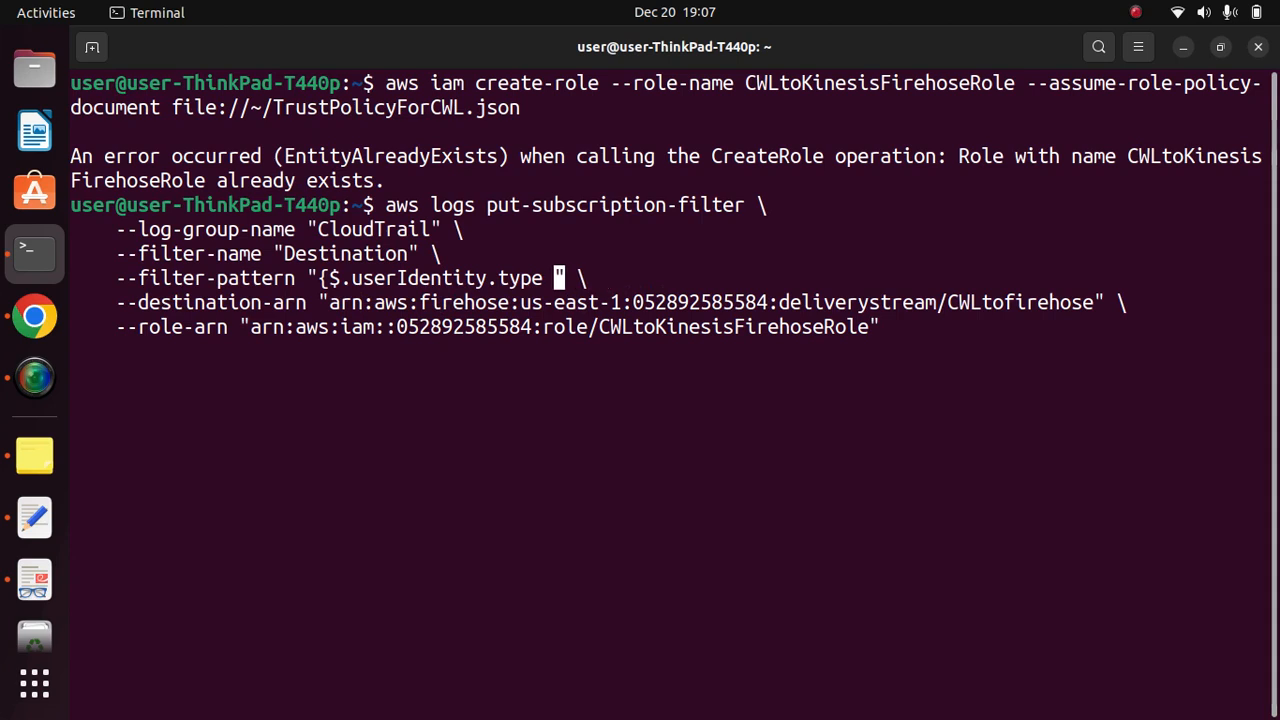
{"action": "key", "text": "BackSpace"}
{"action": "key", "text": "BackSpace"}
{"action": "key", "text": "BackSpace"}
{"action": "key", "text": "BackSpace"}
{"action": "key", "text": "BackSpace"}
{"action": "key", "text": "BackSpace"}
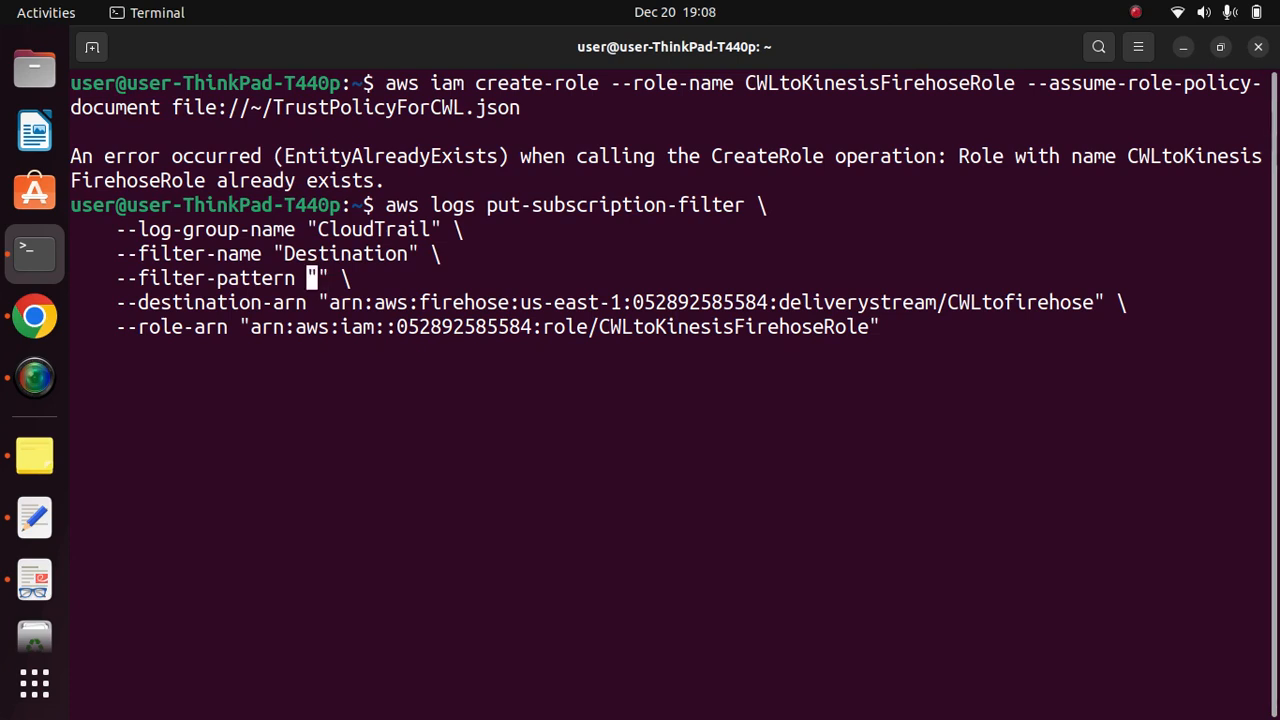
Step: Replace the log group name in the put-subscription-filter command with access_log
{"action": "key", "text": "Left"}
{"action": "key", "text": "Left"}
{"action": "key", "text": "Left"}
{"action": "key", "text": "Left"}
{"action": "key", "text": "Left"}
{"action": "key", "text": "Left"}
{"action": "key", "text": "Left"}
{"action": "key", "text": "Left"}
{"action": "key", "text": "Left"}
{"action": "key", "text": "Left"}
{"action": "key", "text": "Left"}
{"action": "key", "text": "Left"}
{"action": "key", "text": "Left"}
{"action": "key", "text": "Left"}
{"action": "key", "text": "Left"}
{"action": "key", "text": "Left"}
{"action": "key", "text": "Left"}
{"action": "key", "text": "Left"}
{"action": "key", "text": "Left"}
{"action": "key", "text": "Left"}
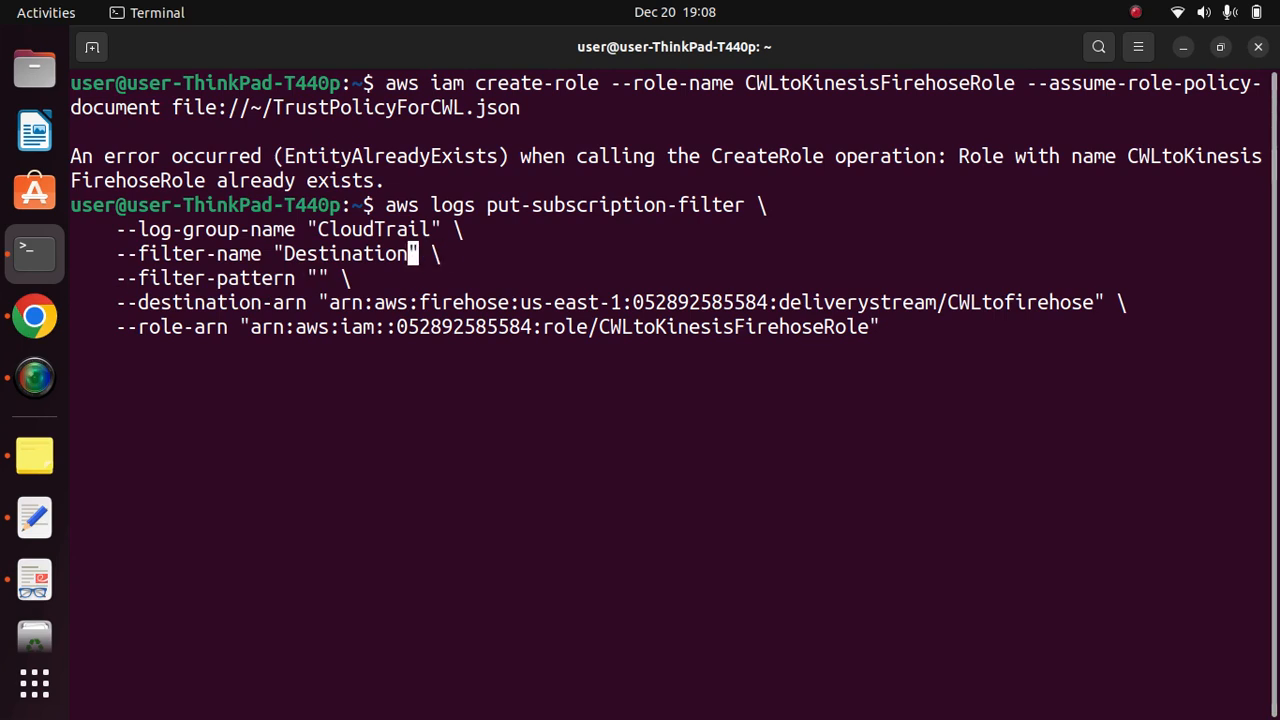
{"action": "key", "text": "Left"}
{"action": "key", "text": "Left"}
{"action": "key", "text": "Left"}
{"action": "key", "text": "Left"}
{"action": "key", "text": "Left"}
{"action": "key", "text": "Left"}
{"action": "key", "text": "Left"}
{"action": "key", "text": "Left"}
{"action": "key", "text": "Left"}
{"action": "key", "text": "Left"}
{"action": "key", "text": "Left"}
{"action": "key", "text": "Left"}
{"action": "key", "text": "Left"}
{"action": "key", "text": "Left"}
{"action": "key", "text": "Left"}
{"action": "key", "text": "Left"}
{"action": "key", "text": "Left"}
{"action": "key", "text": "Left"}
{"action": "key", "text": "Left"}
{"action": "key", "text": "Left"}
{"action": "key", "text": "Left"}
{"action": "key", "text": "Left"}
{"action": "key", "text": "Left"}
{"action": "key", "text": "Left"}
{"action": "key", "text": "Left"}
{"action": "key", "text": "Left"}
{"action": "key", "text": "Left"}
{"action": "key", "text": "Left"}
{"action": "key", "text": "Left"}
{"action": "key", "text": "Left"}
{"action": "key", "text": "Left"}
{"action": "key", "text": "Left"}
{"action": "key", "text": "Left"}
{"action": "key", "text": "Left"}
{"action": "key", "text": "Right"}
{"action": "key", "text": "Right"}
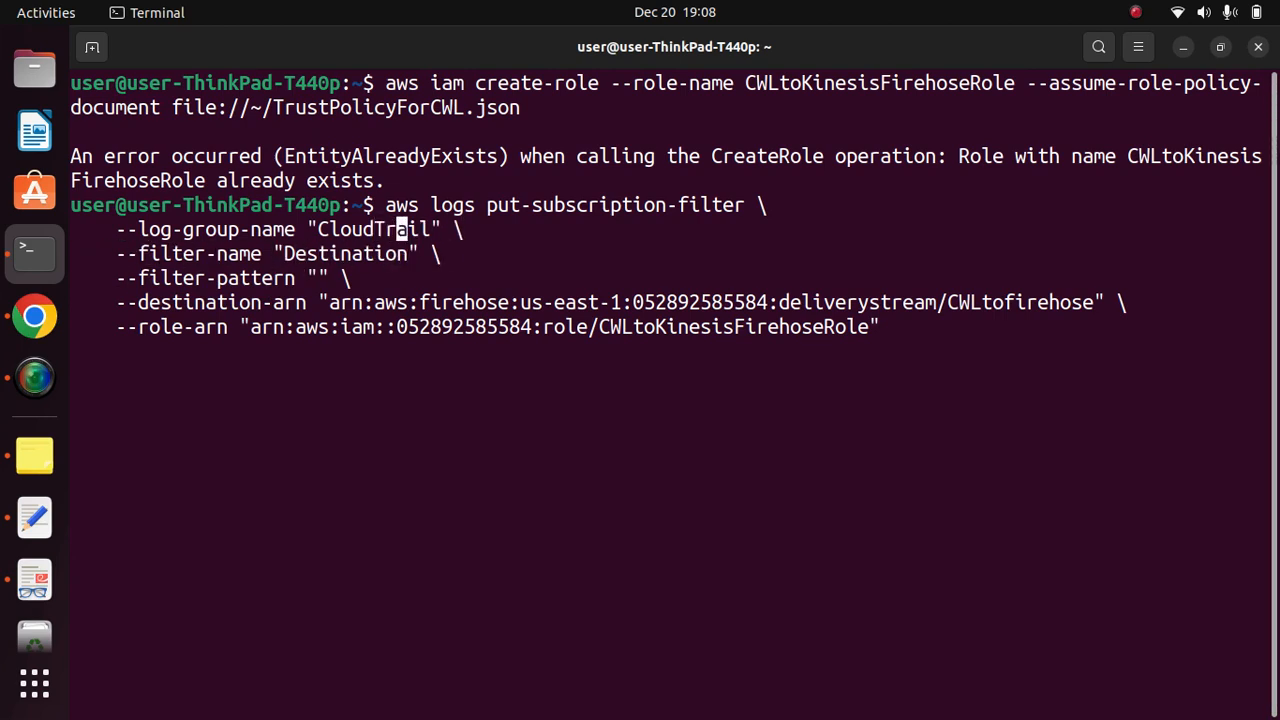
{"action": "key", "text": "Right"}
{"action": "key", "text": "Right"}
{"action": "key", "text": "Right"}
{"action": "key", "text": "BackSpace"}
{"action": "key", "text": "BackSpace"}
{"action": "key", "text": "BackSpace"}
{"action": "key", "text": "BackSpace"}
{"action": "key", "text": "BackSpace"}
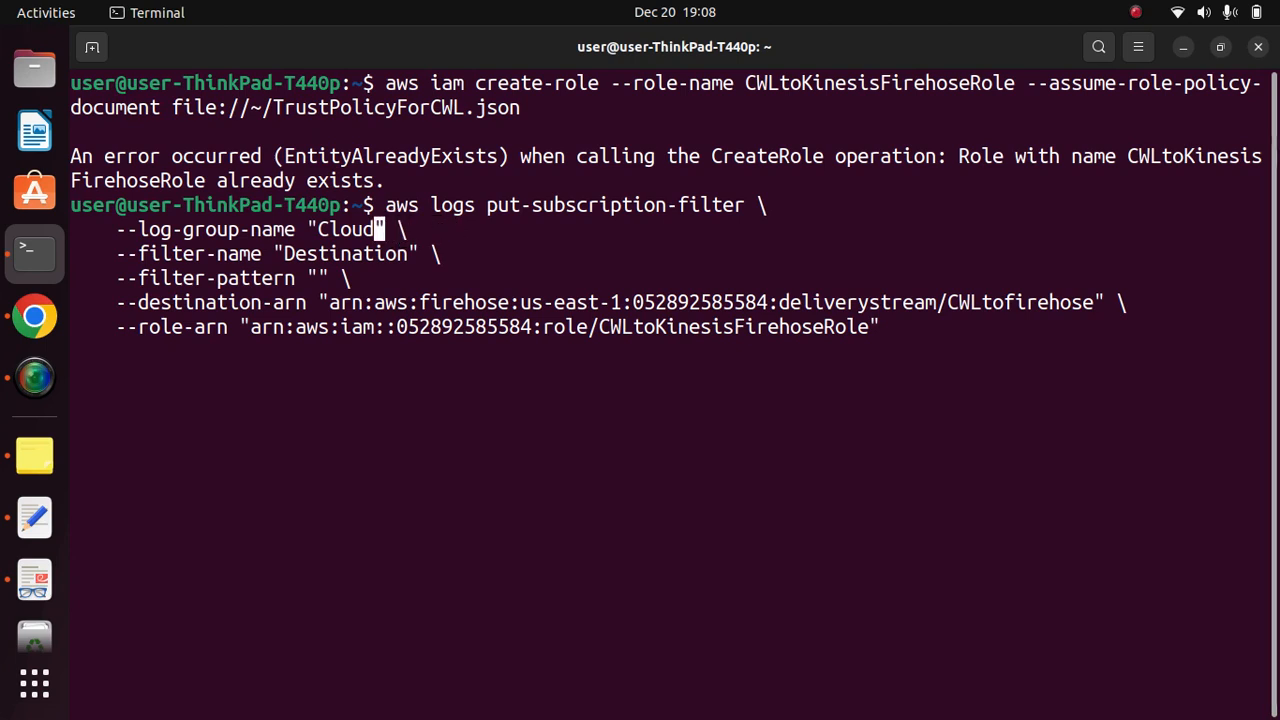
{"action": "key", "text": "BackSpace"}
{"action": "key", "text": "BackSpace"}
{"action": "key", "text": "BackSpace"}
{"action": "key", "text": "BackSpace"}
{"action": "key", "text": "BackSpace"}
{"action": "type", "text": "ac"}
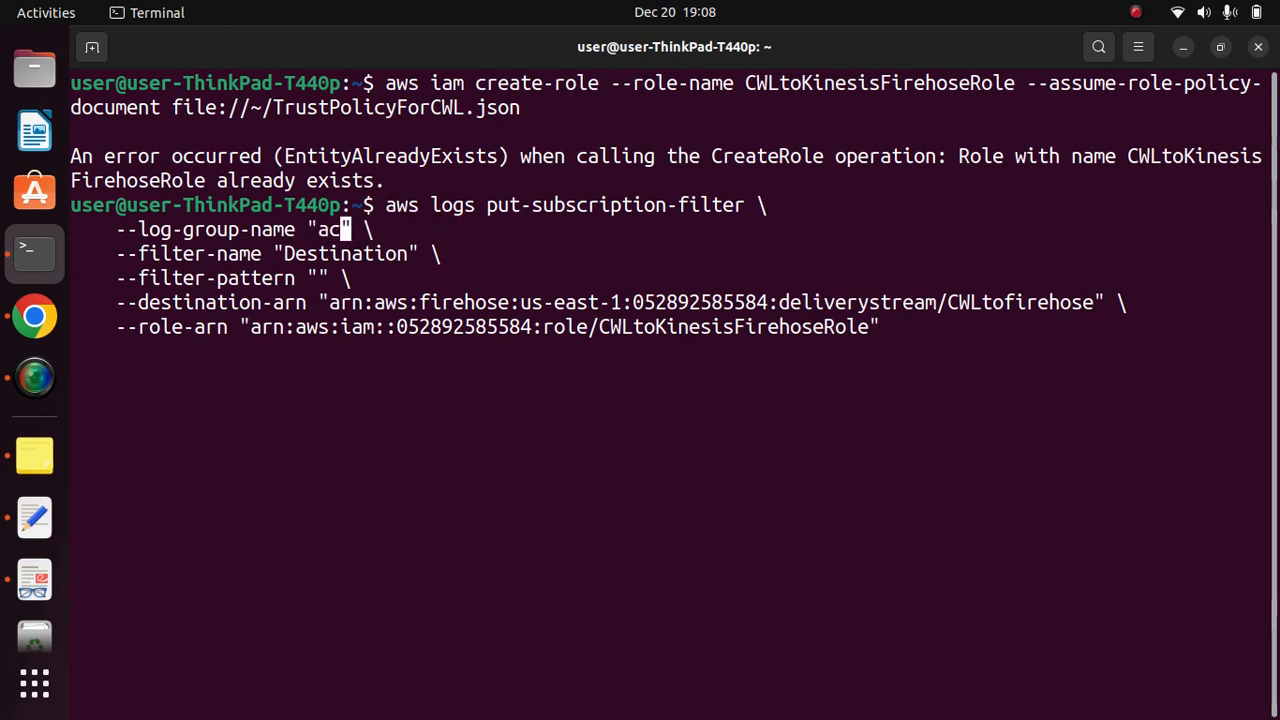
{"action": "type", "text": "cess_lo"}
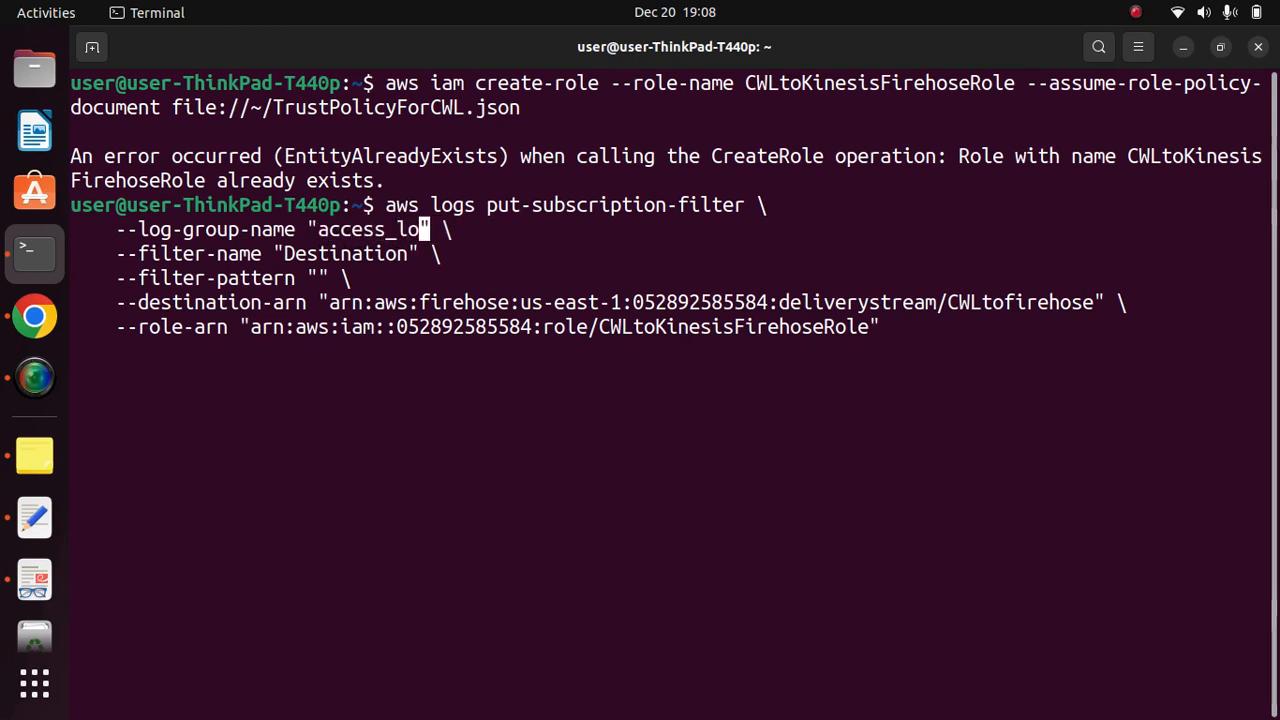
{"action": "type", "text": "g"}
Step: Run the completed put-subscription-filter command and clear the terminal
{"action": "key", "text": "Left"}
{"action": "key", "text": "Left"}
{"action": "key", "text": "Left"}
{"action": "key", "text": "Left"}
{"action": "key", "text": "Left"}
{"action": "key", "text": "Left"}
{"action": "key", "text": "Left"}
{"action": "key", "text": "Left"}
{"action": "key", "text": "Left"}
{"action": "key", "text": "Left"}
{"action": "key", "text": "Left"}
{"action": "key", "text": "Left"}
{"action": "key", "text": "Left"}
{"action": "key", "text": "Left"}
{"action": "key", "text": "Left"}
{"action": "key", "text": "Left"}
{"action": "key", "text": "Left"}
{"action": "key", "text": "Left"}
{"action": "key", "text": "Left"}
{"action": "key", "text": "Left"}
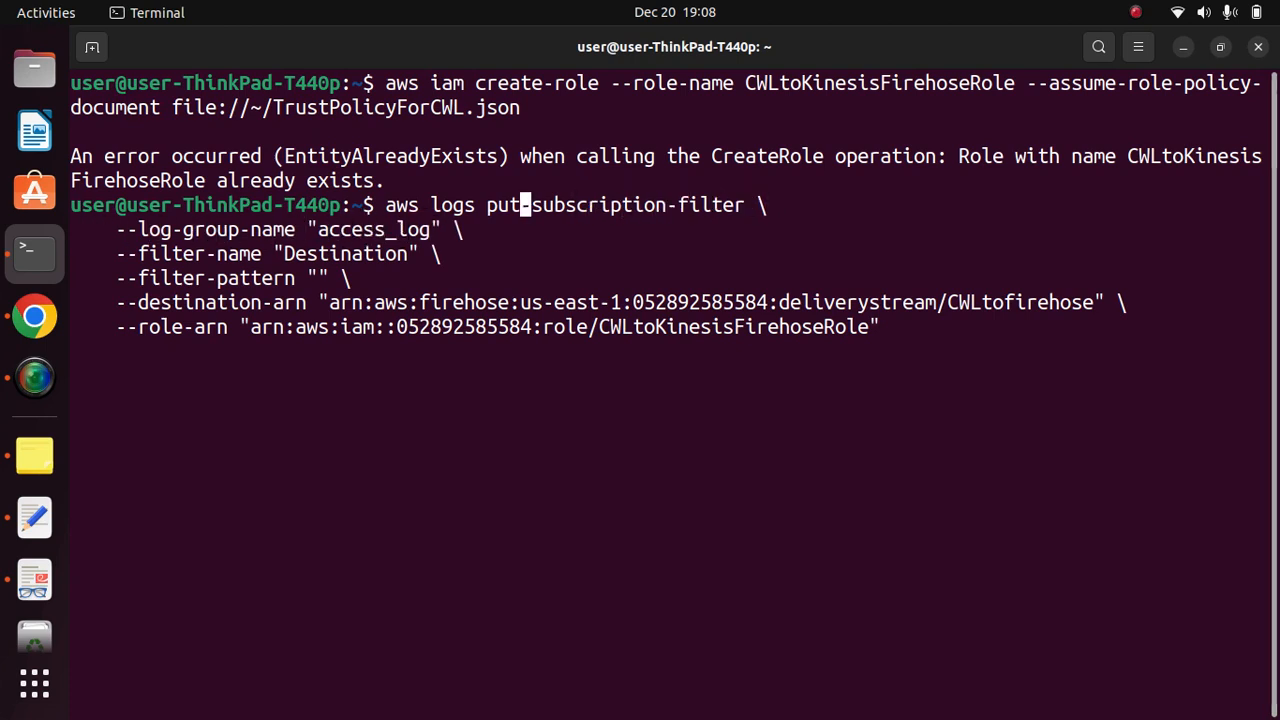
{"action": "key", "text": "Right"}
{"action": "key", "text": "Right"}
{"action": "key", "text": "Right"}
{"action": "key", "text": "Right"}
{"action": "key", "text": "Right"}
{"action": "key", "text": "Right"}
{"action": "key", "text": "Right"}
{"action": "key", "text": "Right"}
{"action": "key", "text": "Right"}
{"action": "key", "text": "Right"}
{"action": "key", "text": "Right"}
{"action": "key", "text": "Right"}
{"action": "key", "text": "Right"}
{"action": "key", "text": "Right"}
{"action": "key", "text": "Right"}
{"action": "key", "text": "Right"}
{"action": "key", "text": "Right"}
{"action": "key", "text": "Right"}
{"action": "key", "text": "Right"}
{"action": "key", "text": "Right"}
{"action": "key", "text": "Return"}
{"action": "type", "text": "cl"}
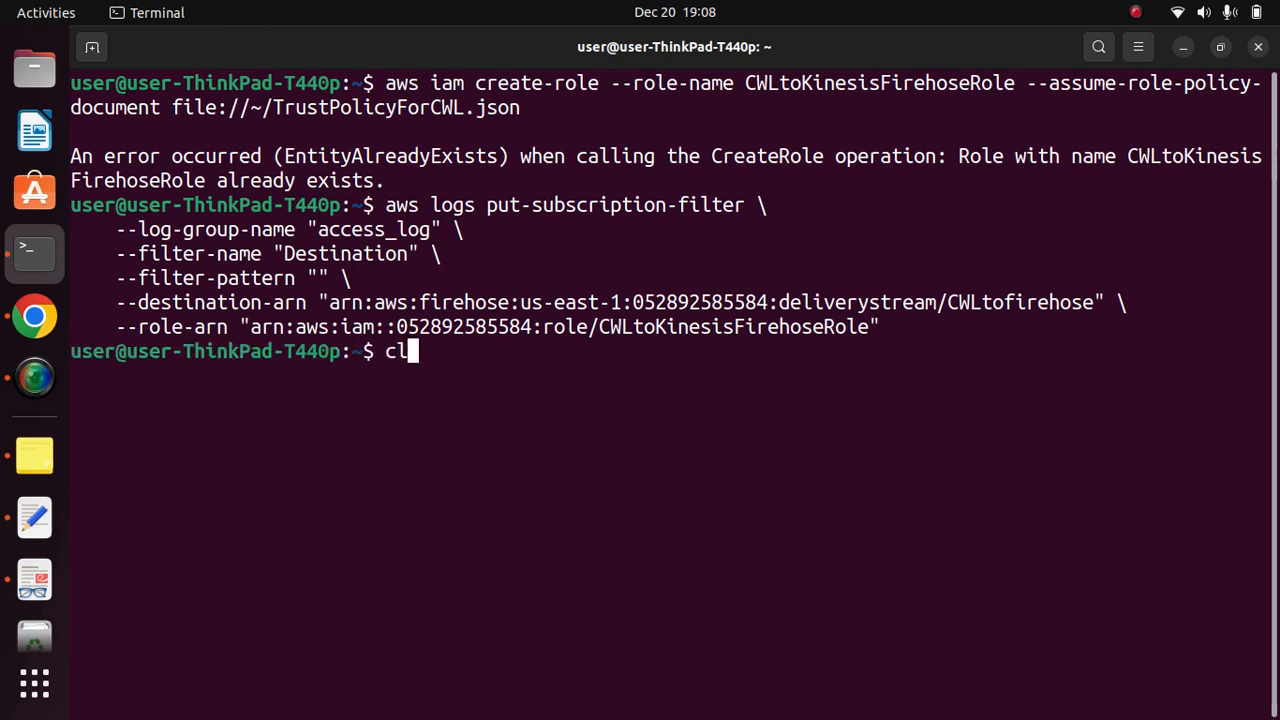
{"action": "type", "text": "ear"}
{"action": "key", "text": "Return"}
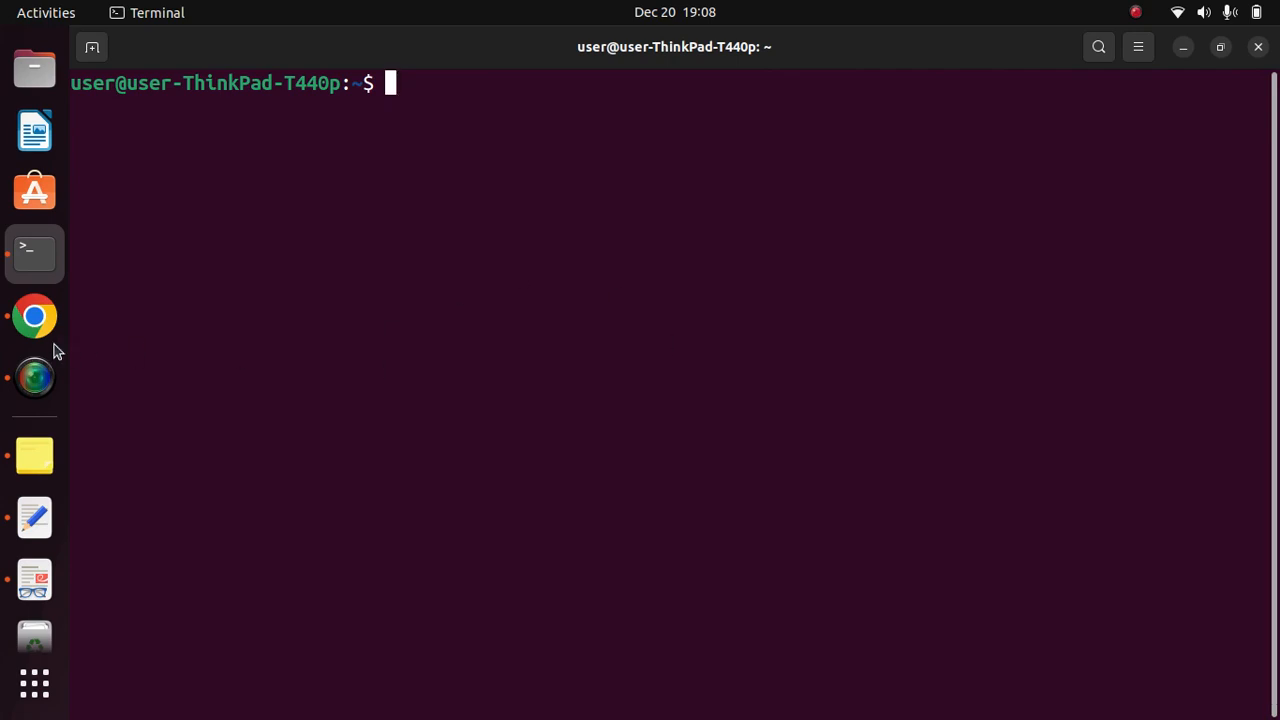
Step: Switch to Chrome and check the subscription filters of the access_log group in the CloudWatch log groups list
{"action": "left_click", "coordinate": [36, 318]}
{"action": "left_click", "coordinate": [350, 42]}
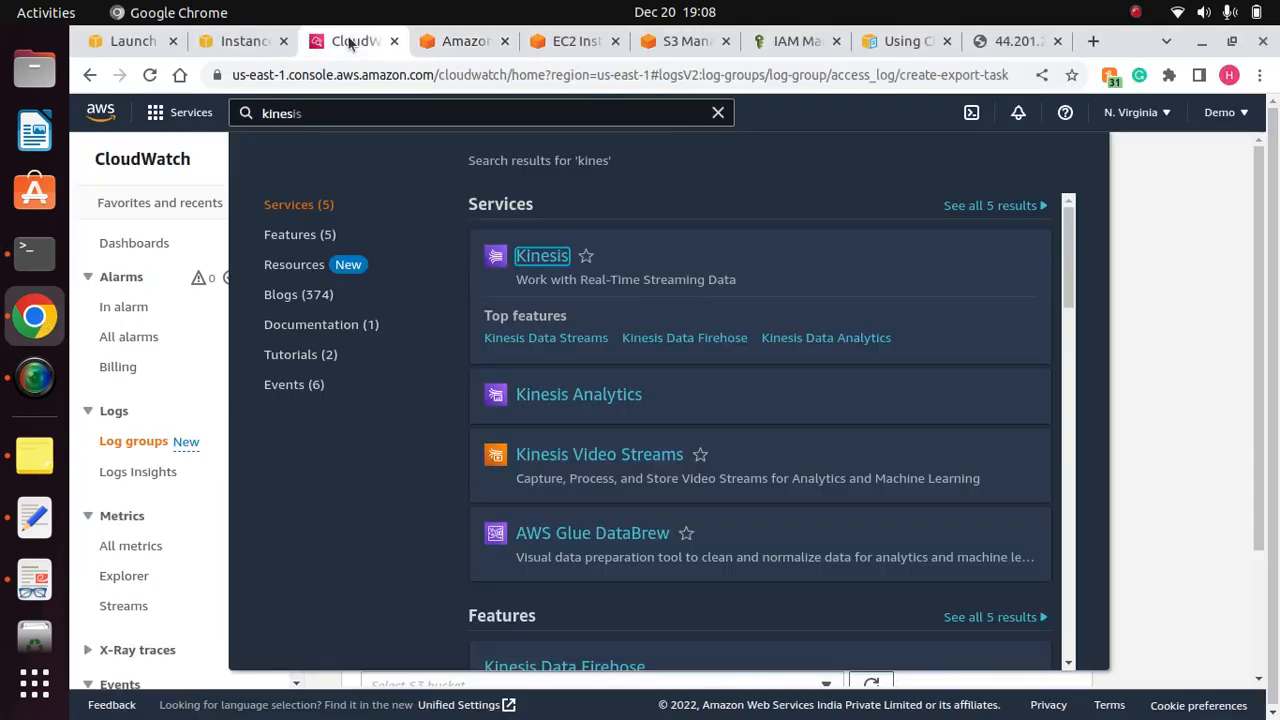
{"action": "left_click", "coordinate": [122, 444]}
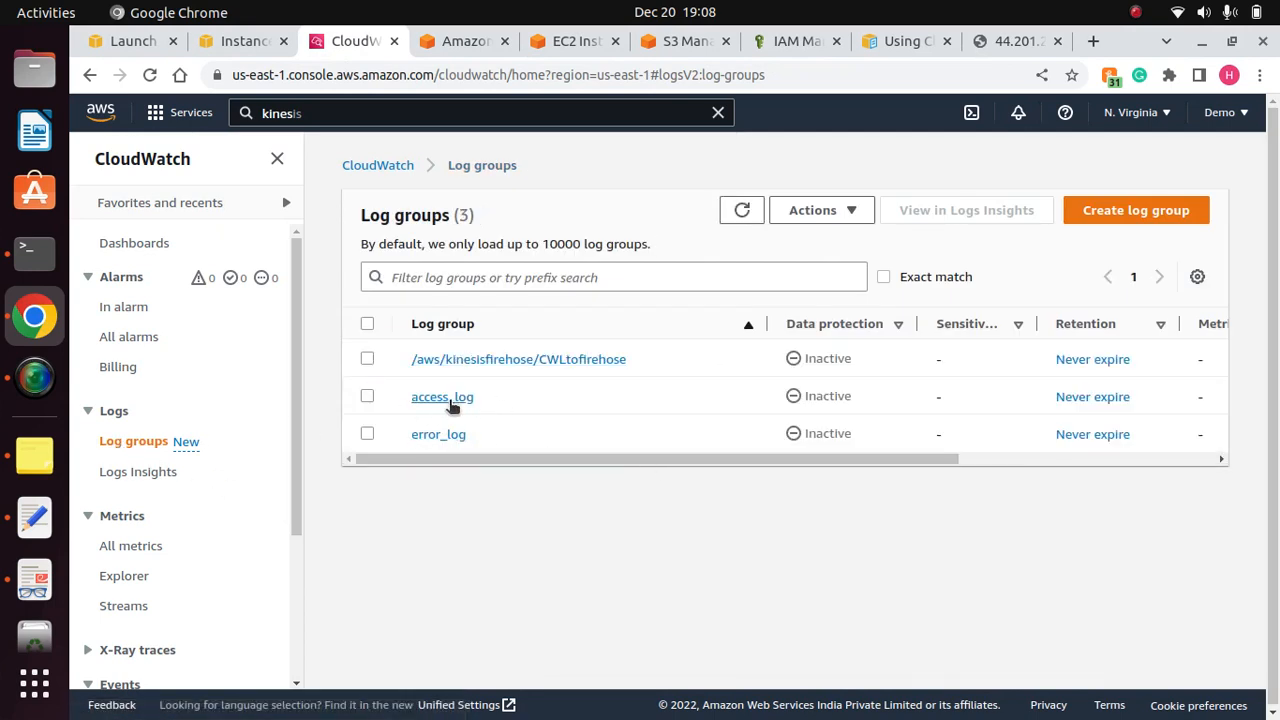
{"action": "left_click_drag", "start_coordinate": [703, 459], "coordinate": [945, 466]}
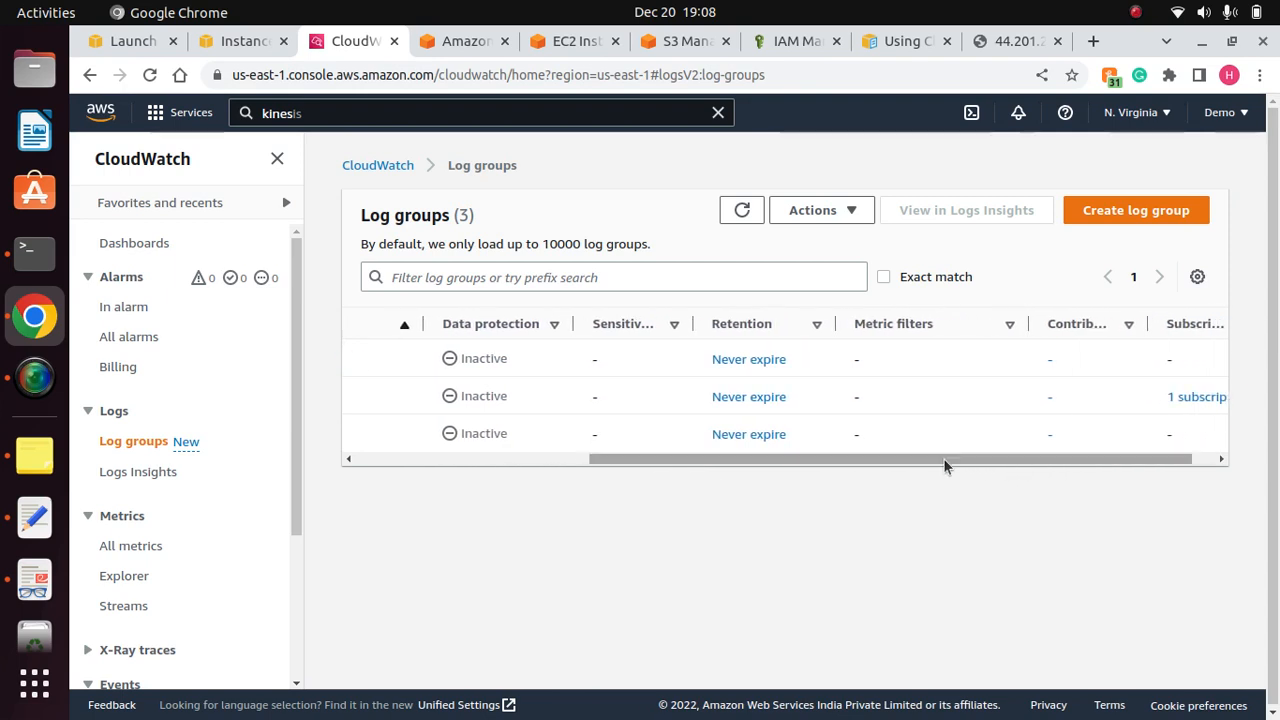
{"action": "left_click", "coordinate": [277, 159]}
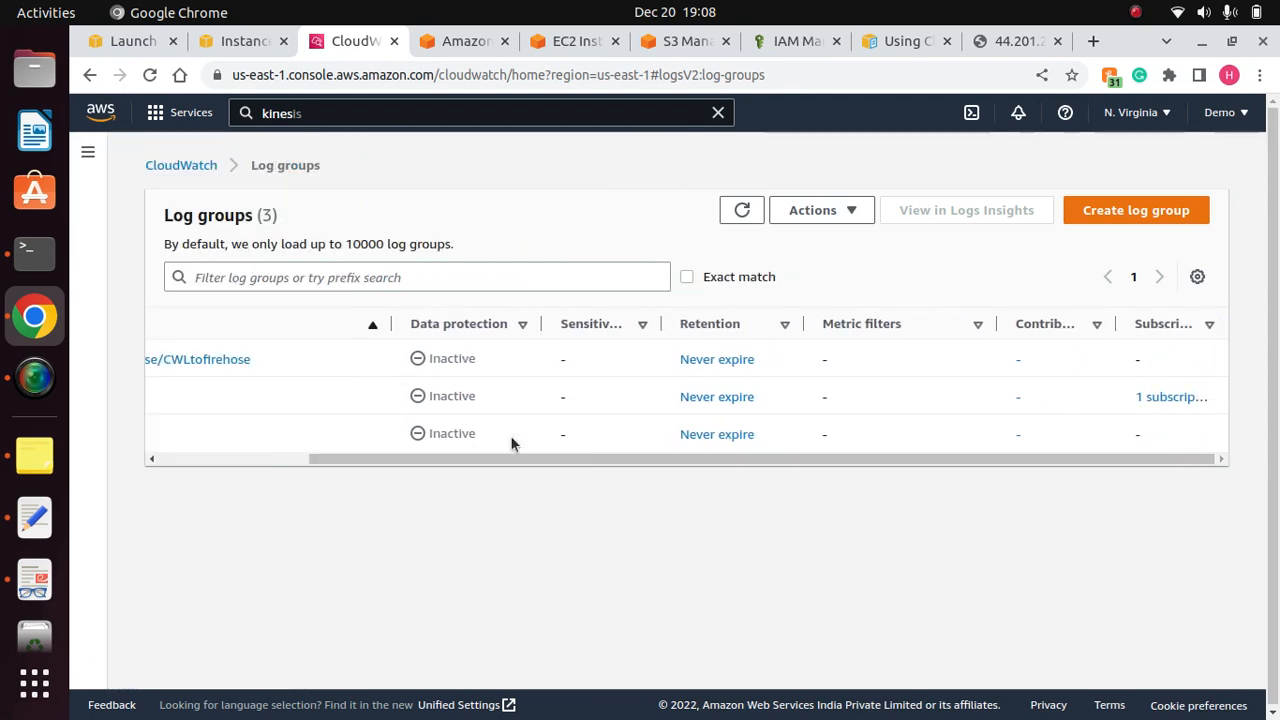
{"action": "left_click_drag", "start_coordinate": [499, 451], "coordinate": [318, 450]}
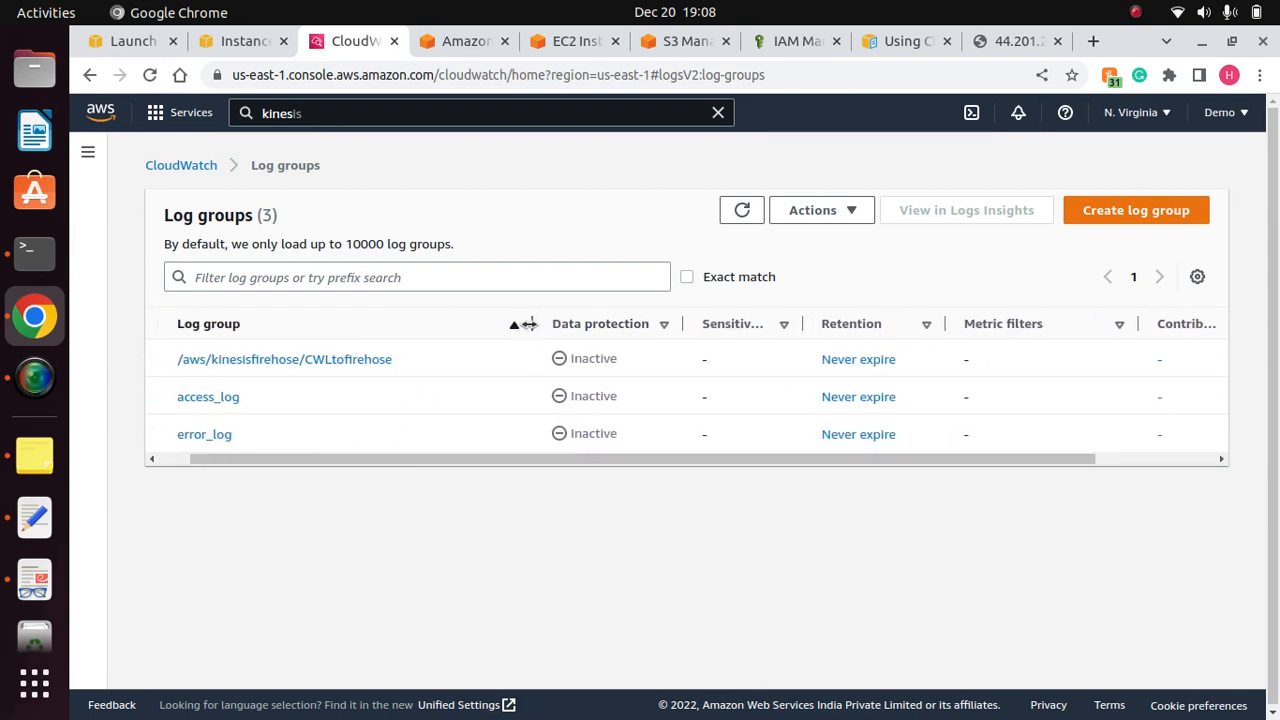
{"action": "left_click_drag", "start_coordinate": [607, 454], "coordinate": [520, 456]}
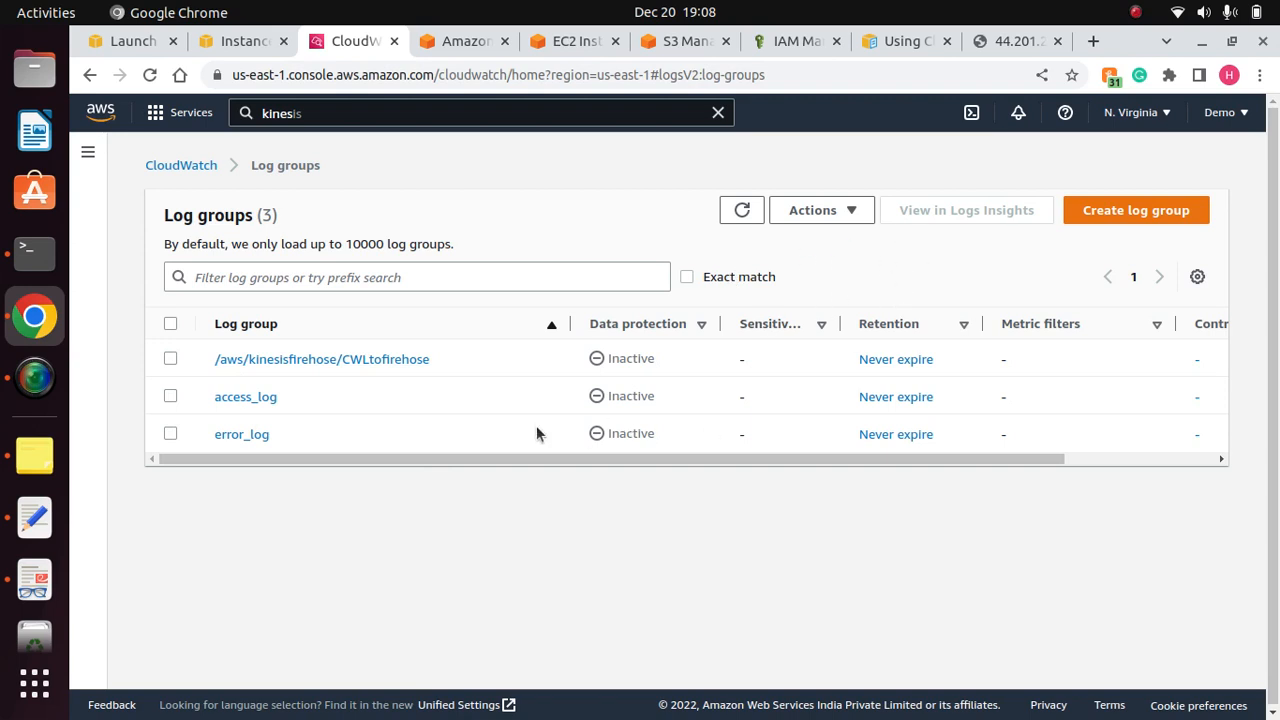
{"action": "left_click_drag", "start_coordinate": [482, 458], "coordinate": [853, 467]}
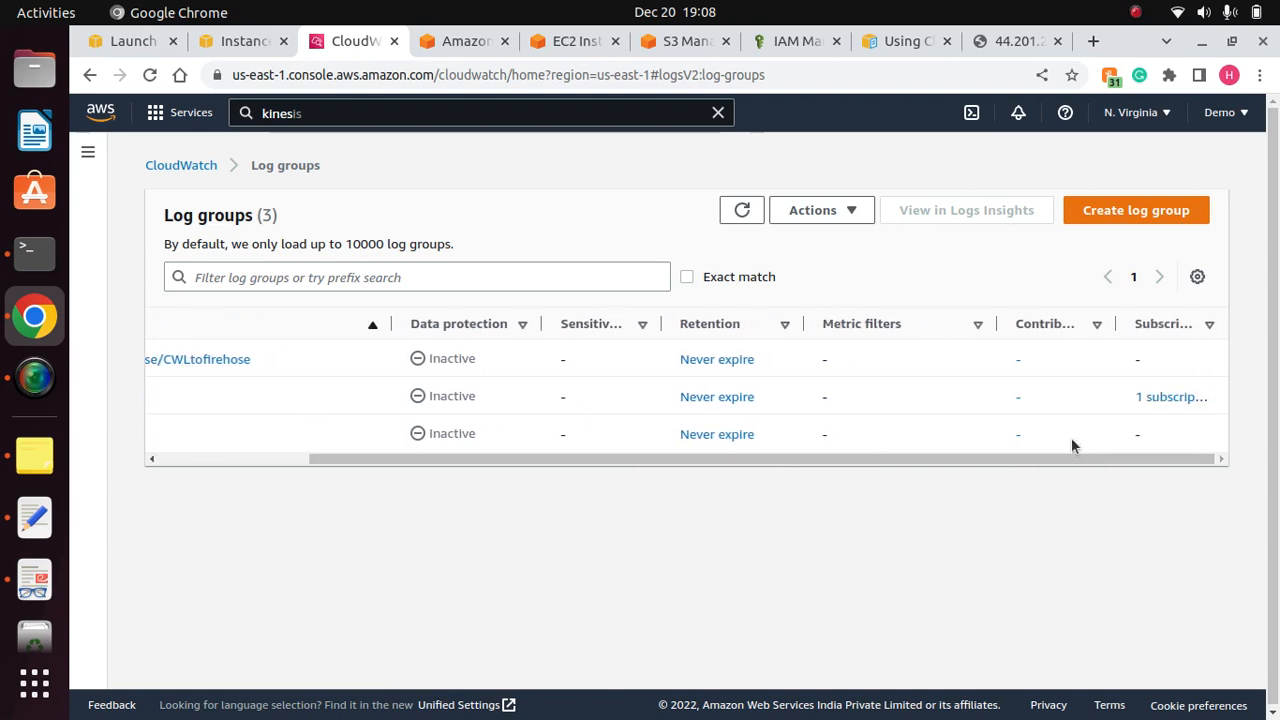
Step: Open the access_log subscription filters, examine the Destination filter's ARN and refresh the filter list
{"action": "left_click", "coordinate": [1166, 398]}
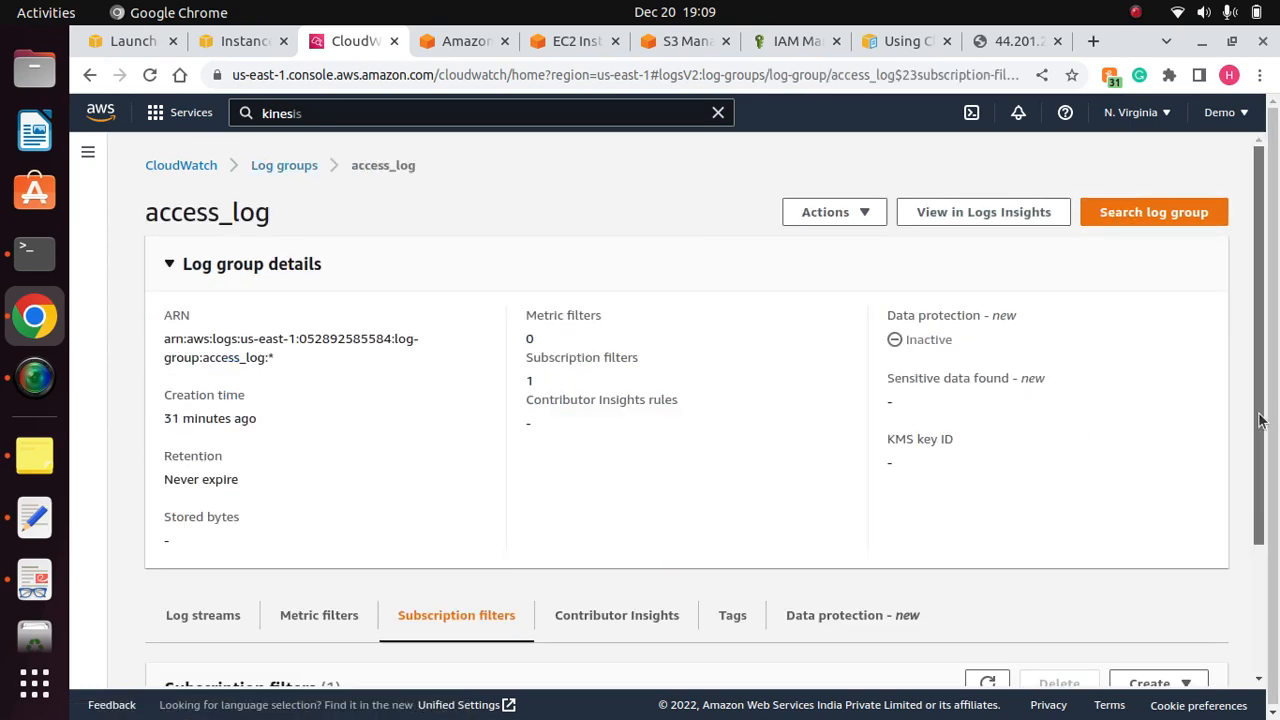
{"action": "scroll", "coordinate": [1260, 420], "scroll_direction": "down", "scroll_amount": 3}
{"action": "double_click", "coordinate": [973, 651]}
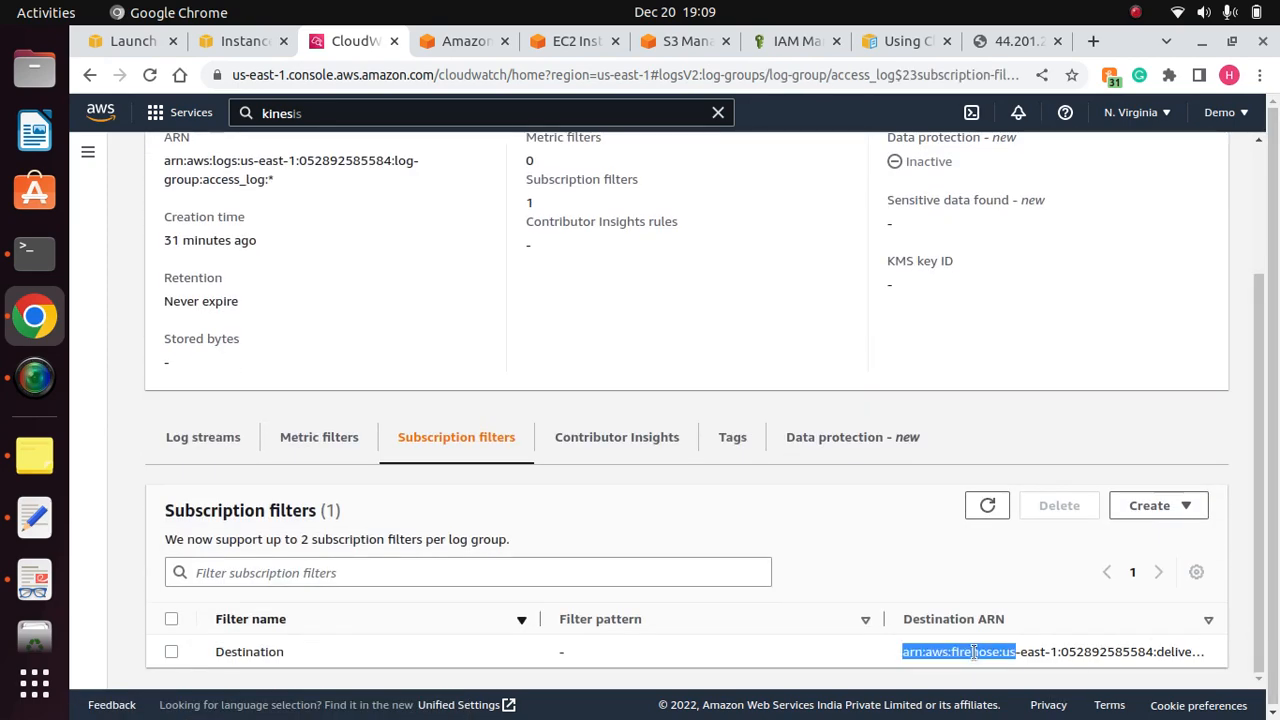
{"action": "triple_click", "coordinate": [973, 651]}
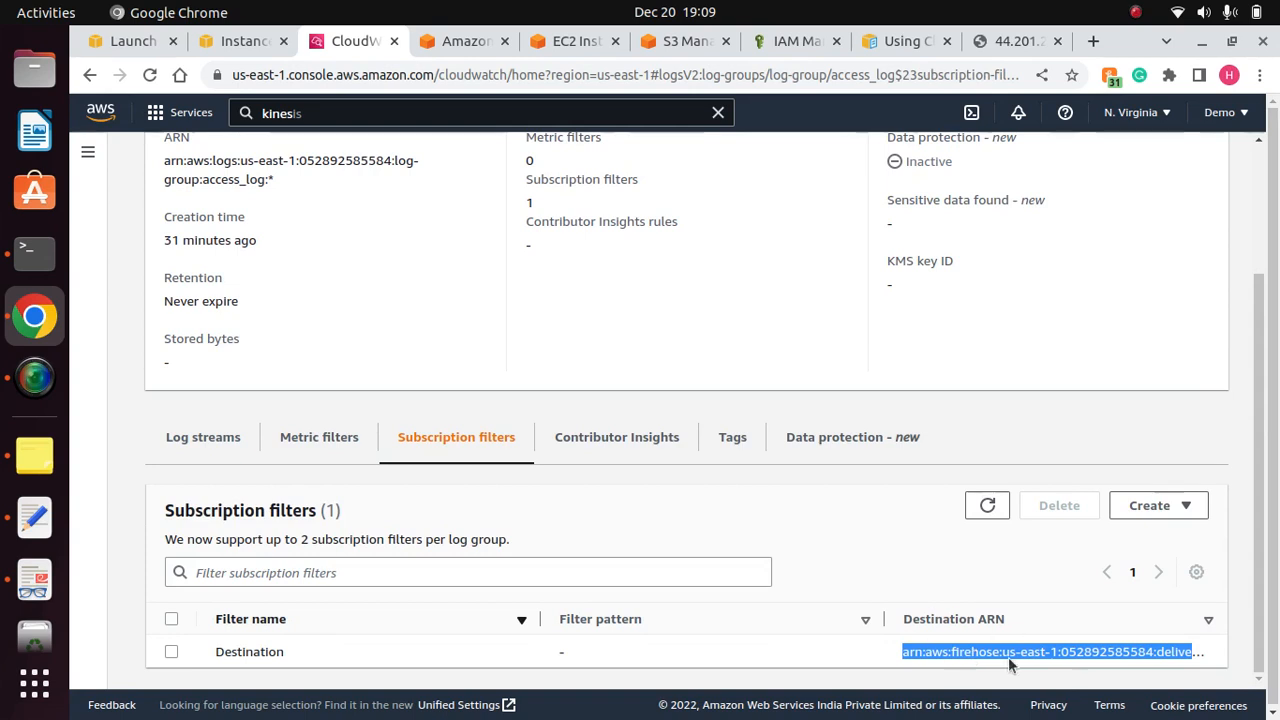
{"action": "left_click", "coordinate": [990, 649]}
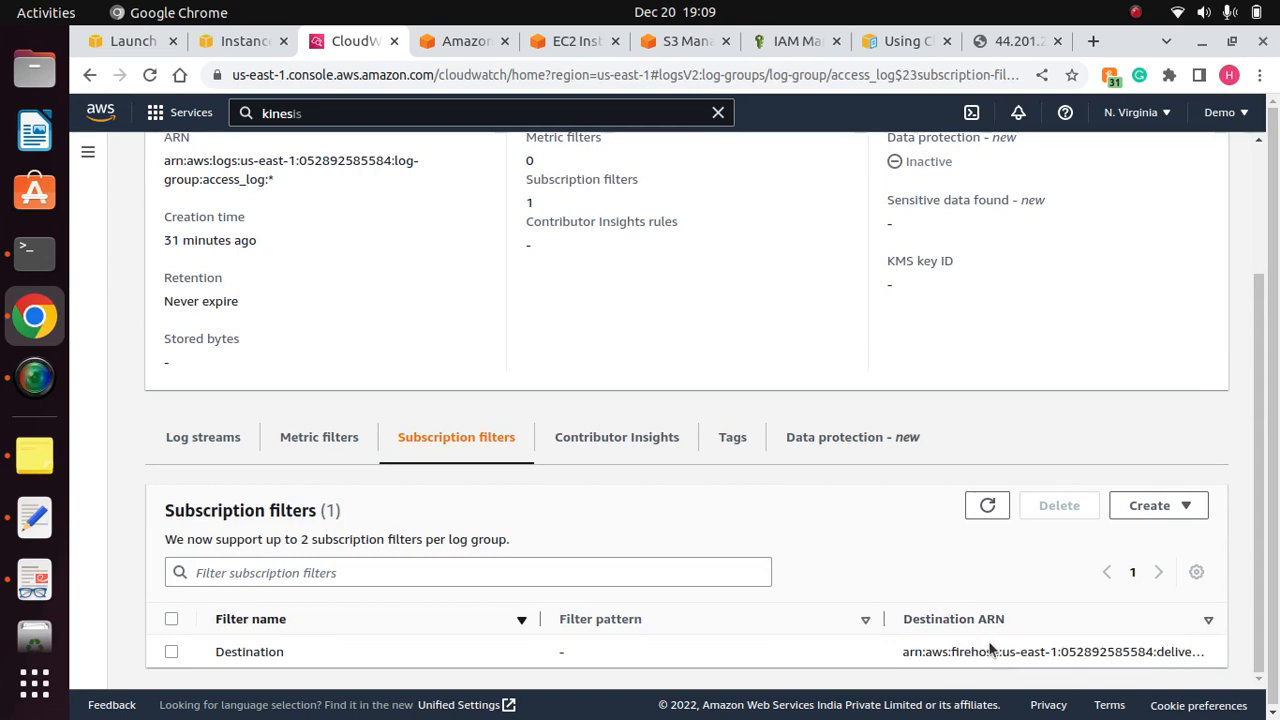
{"action": "triple_click", "coordinate": [966, 650]}
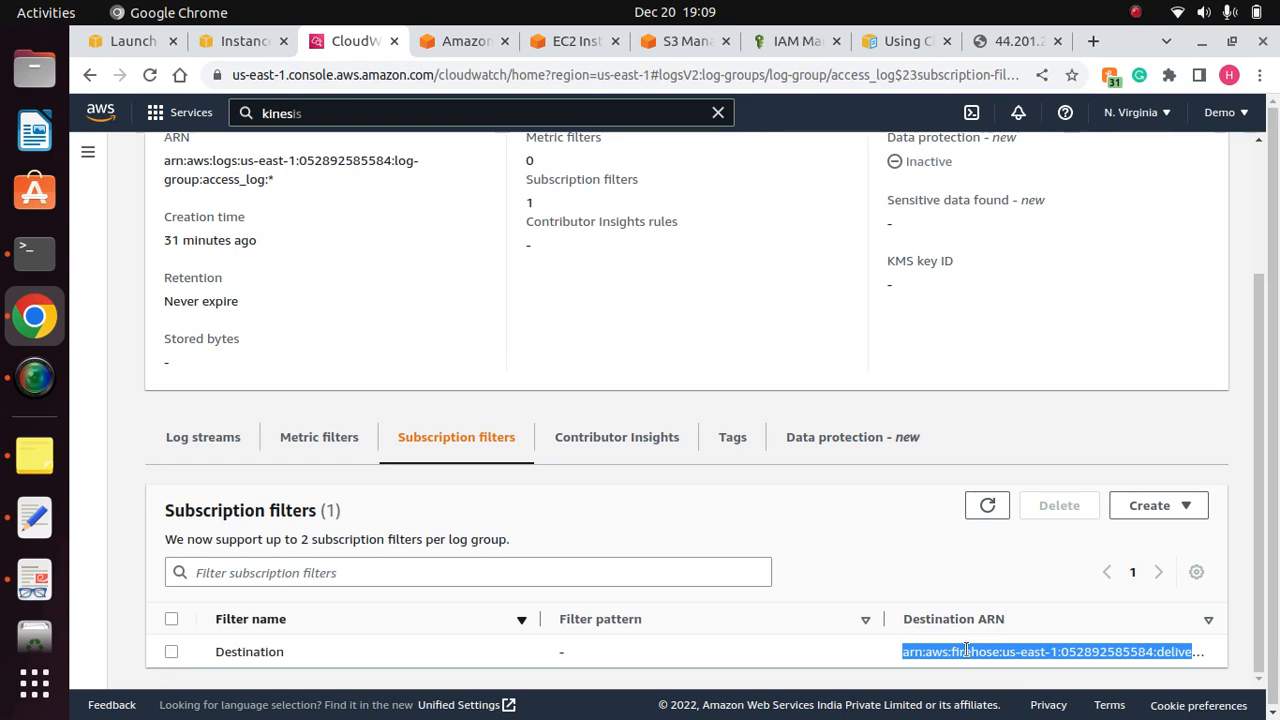
{"action": "left_click", "coordinate": [966, 650]}
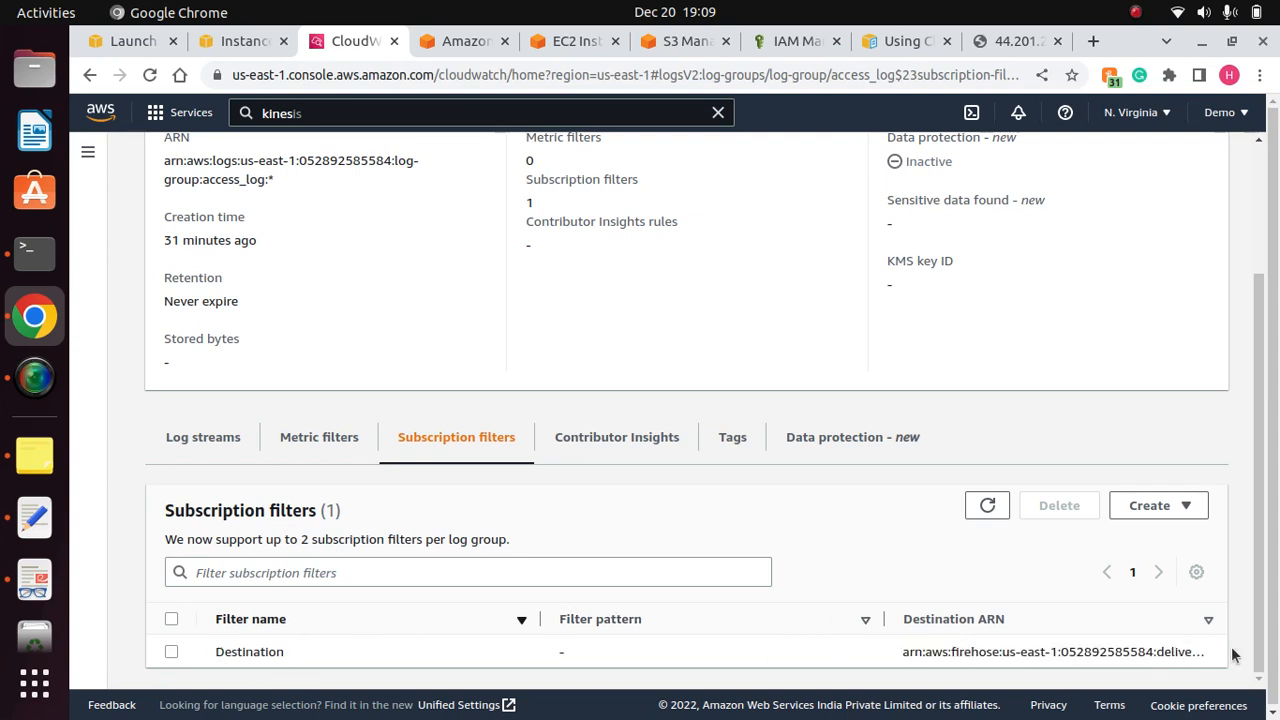
{"action": "left_click", "coordinate": [981, 507]}
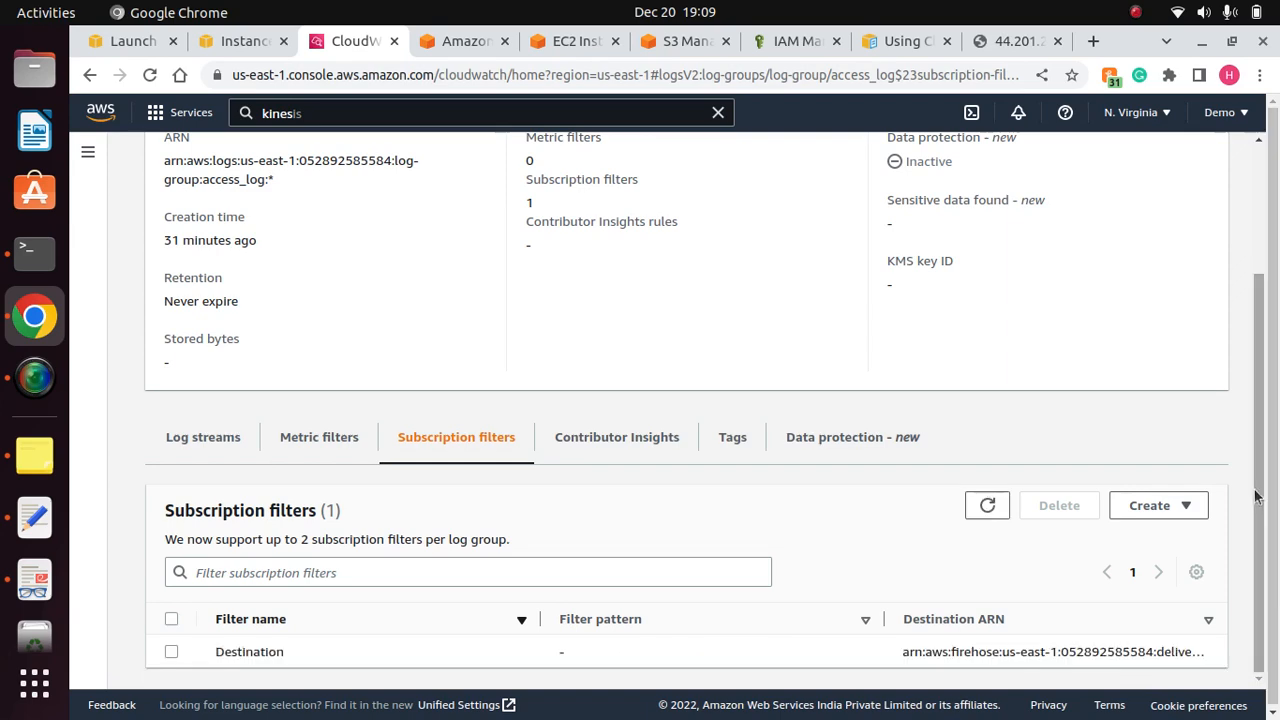
{"action": "scroll", "coordinate": [1262, 595], "scroll_direction": "up", "scroll_amount": 3}
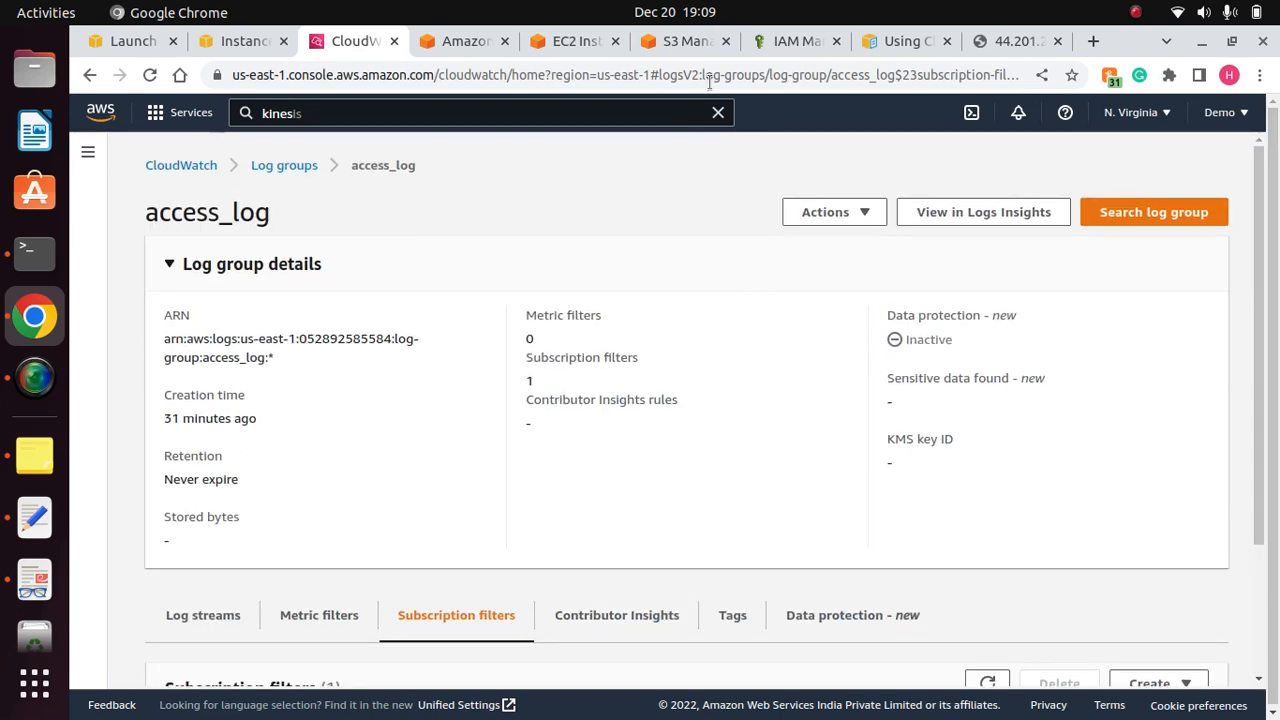
Step: Open the logdatafors3 bucket in S3 and refresh its object list
{"action": "left_click", "coordinate": [686, 44]}
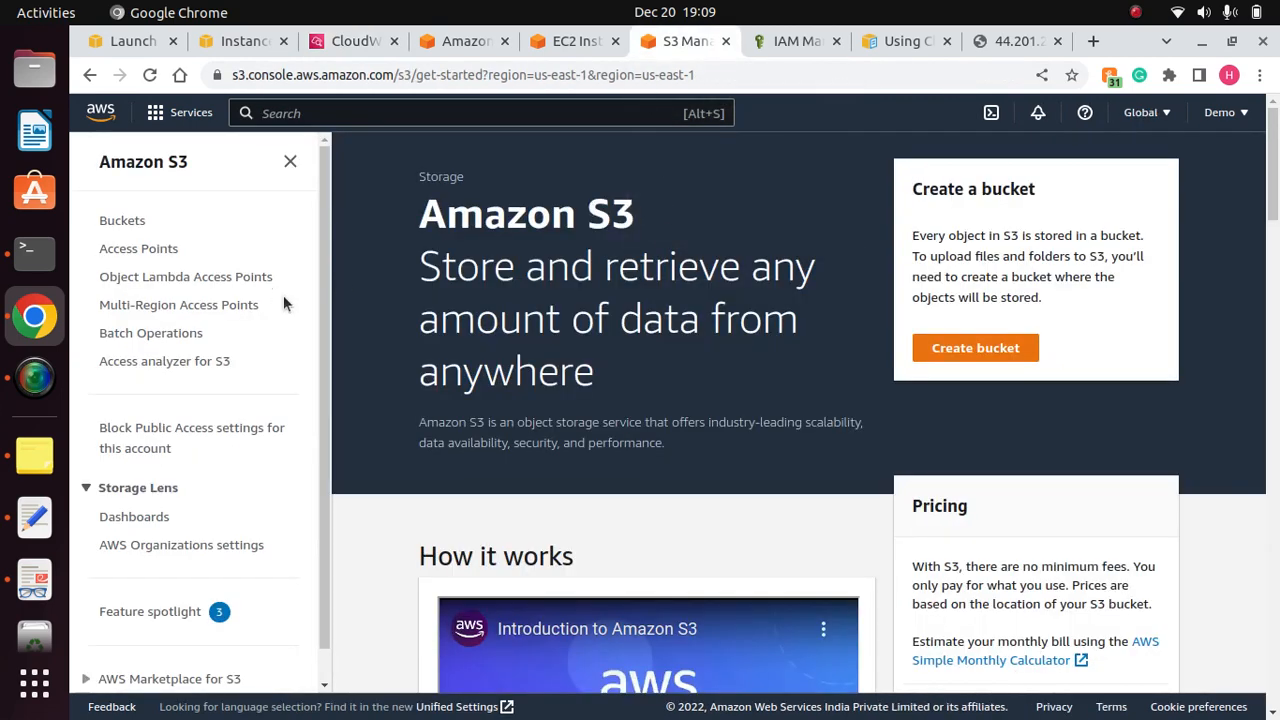
{"action": "left_click", "coordinate": [120, 220]}
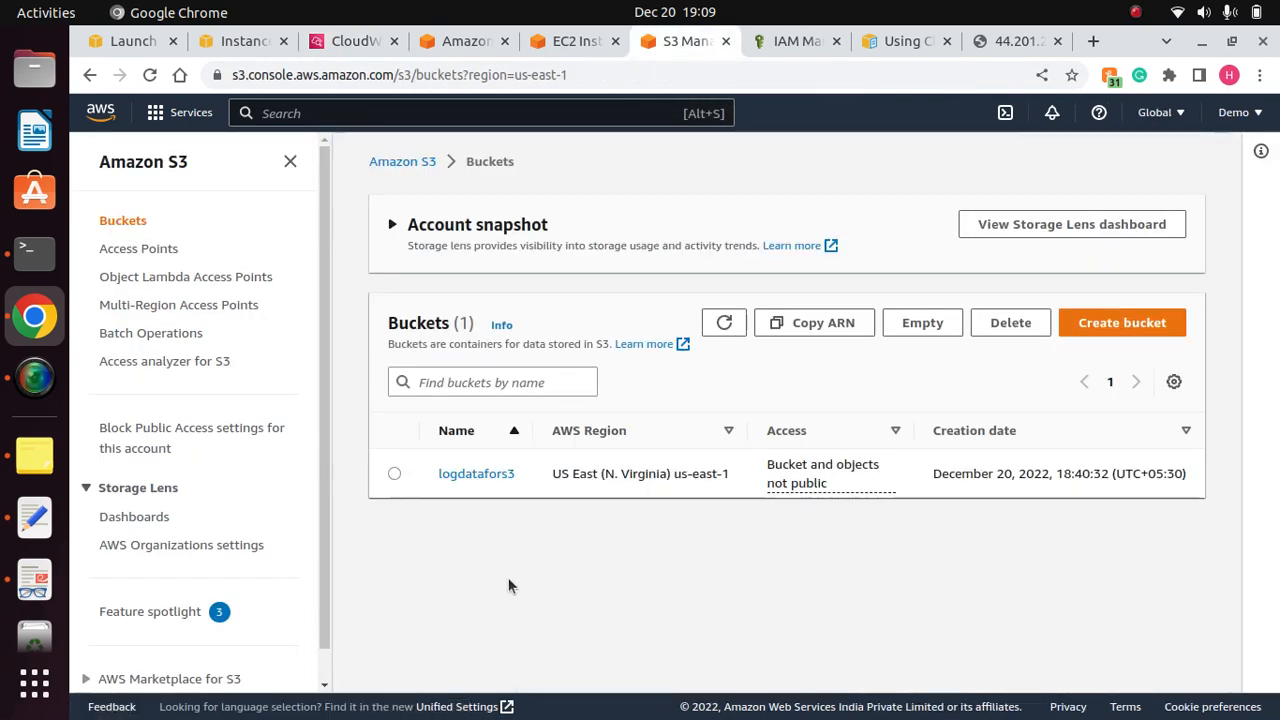
{"action": "left_click", "coordinate": [722, 325]}
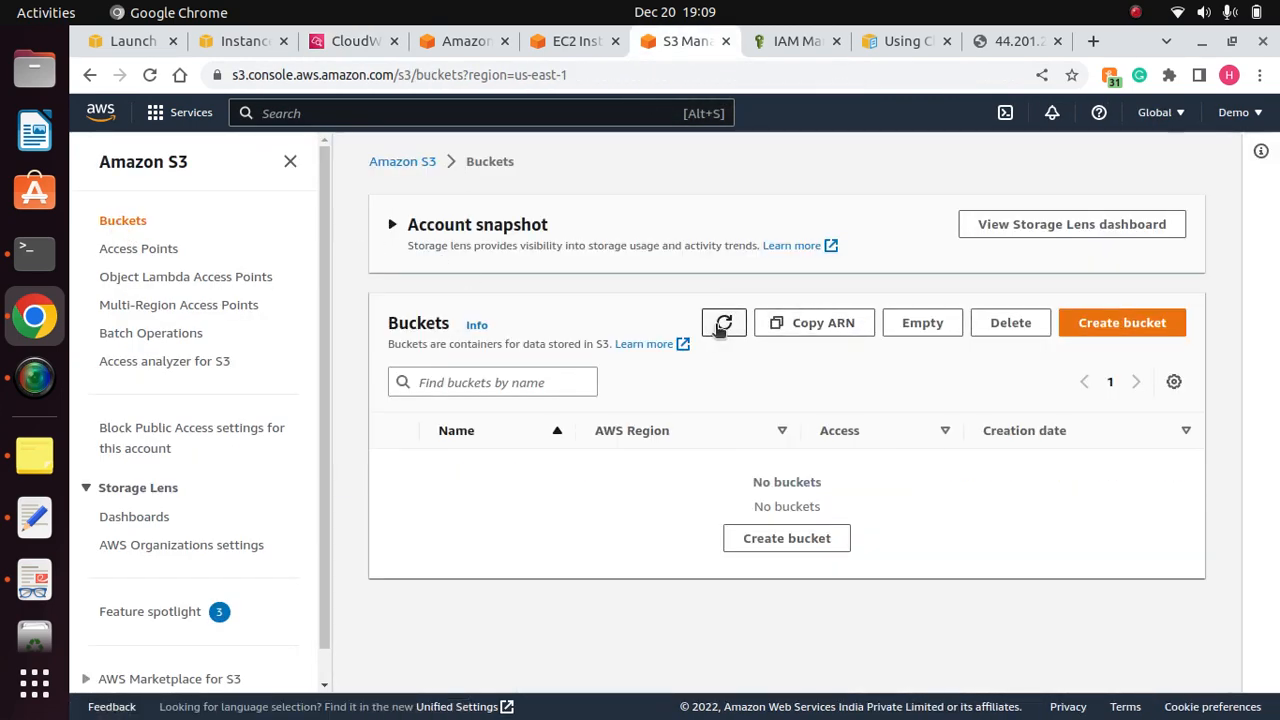
{"action": "left_click", "coordinate": [470, 469]}
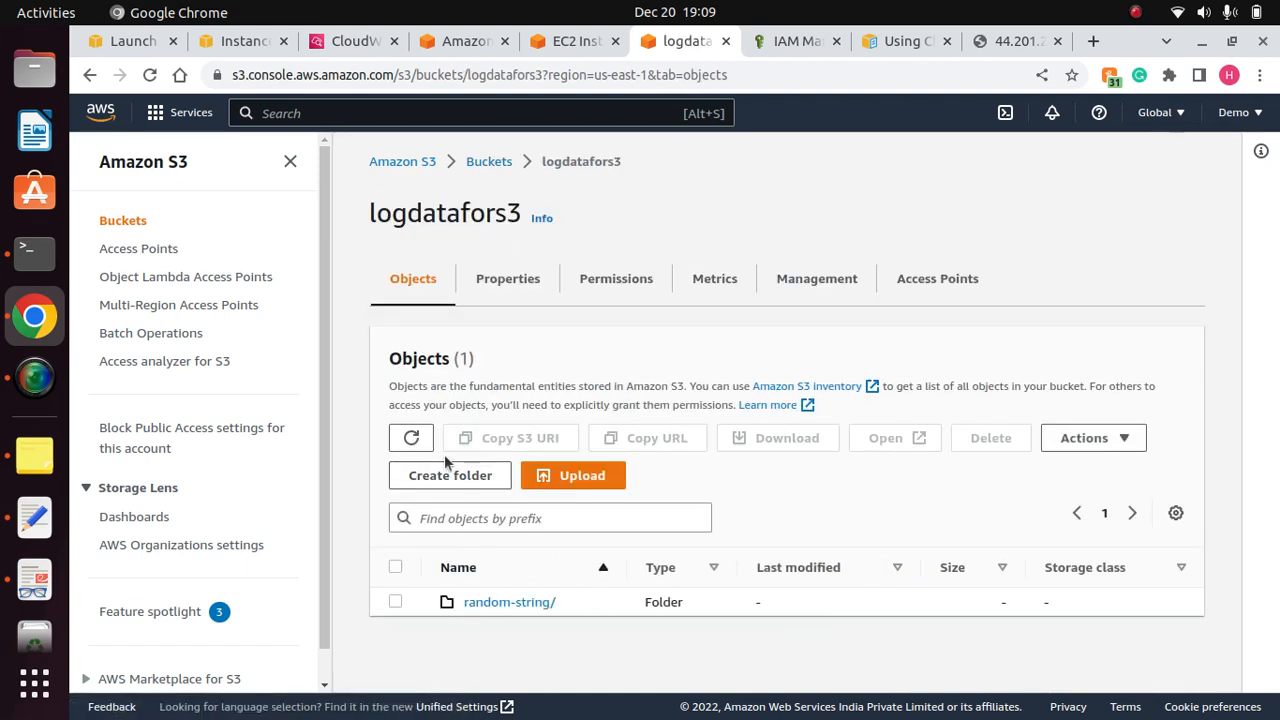
{"action": "left_click", "coordinate": [411, 438]}
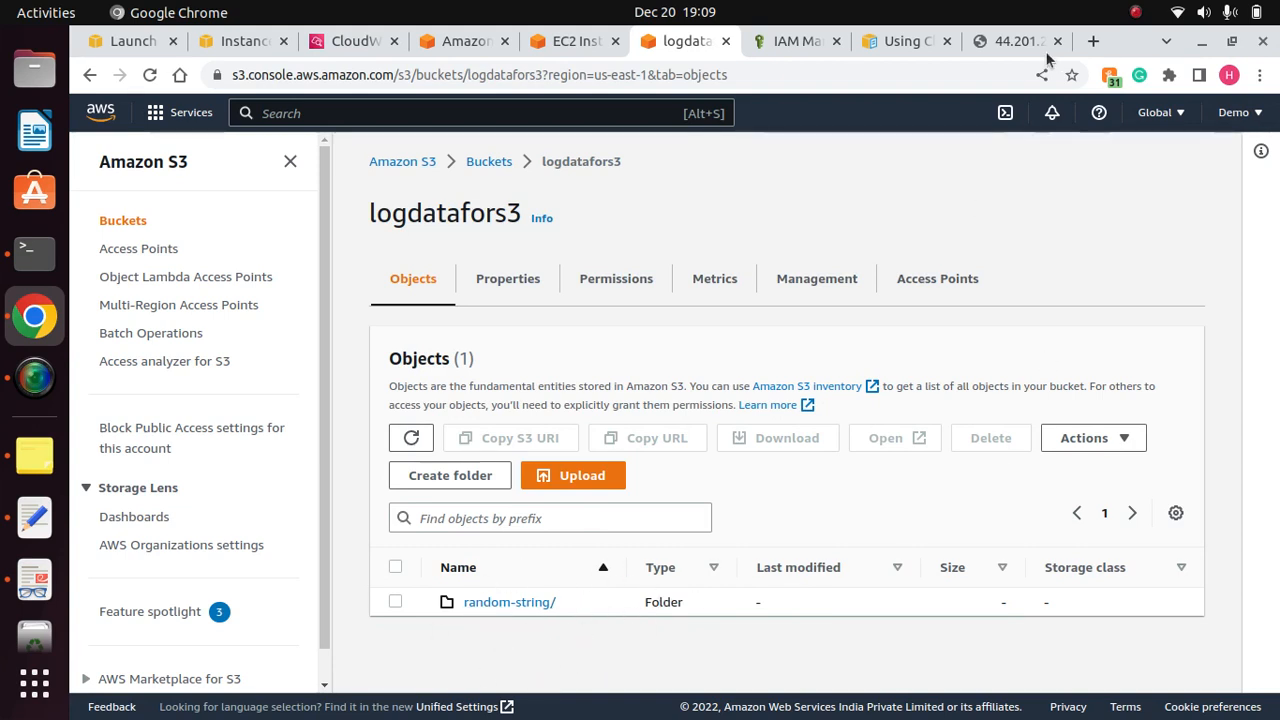
Step: Reload the web server page at 44.201.212.206 several times to generate new access log entries
{"action": "left_click", "coordinate": [1012, 42]}
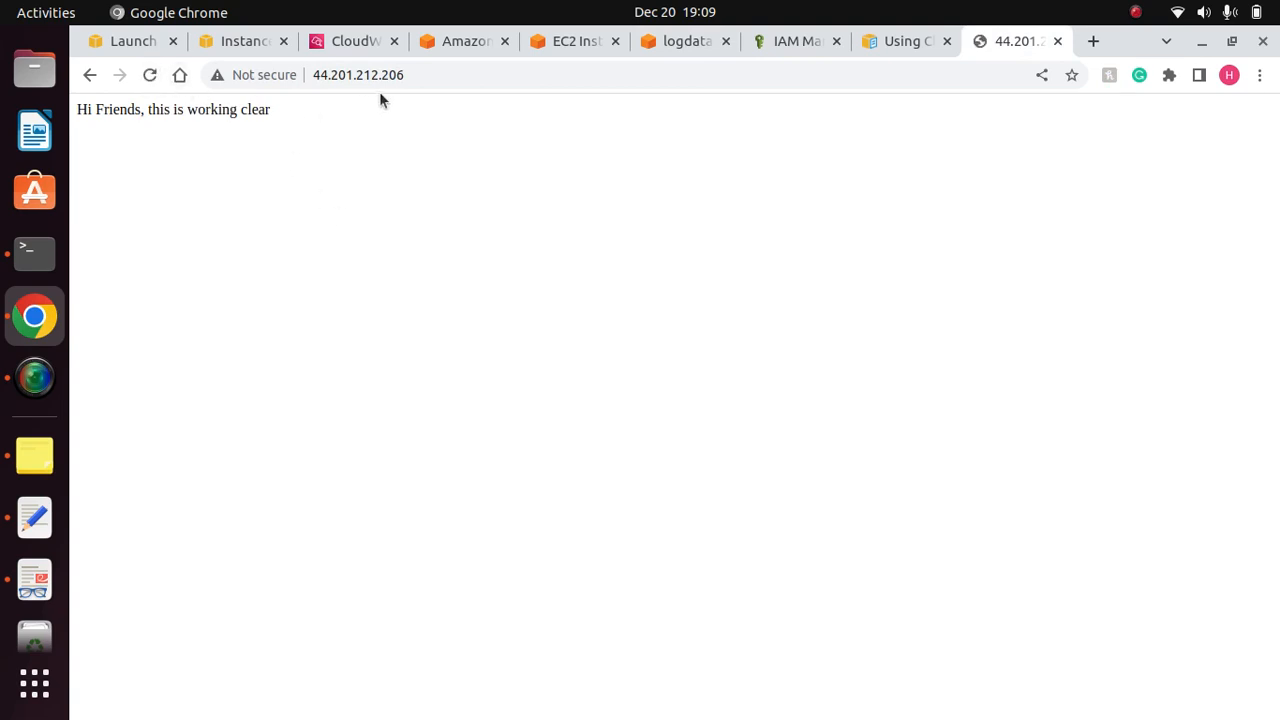
{"action": "left_click", "coordinate": [434, 74]}
{"action": "key", "text": "Return"}
{"action": "left_click", "coordinate": [435, 73]}
{"action": "key", "text": "Return"}
{"action": "left_click", "coordinate": [435, 73]}
{"action": "key", "text": "Return"}
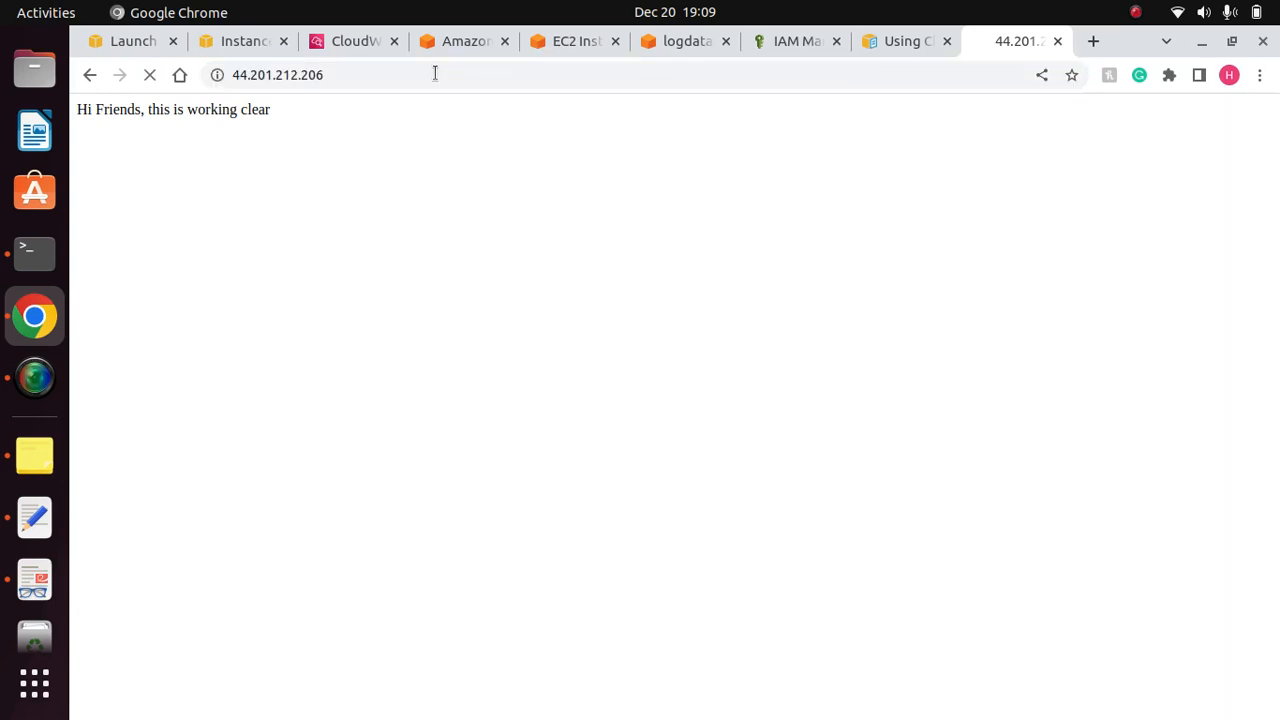
{"action": "left_click", "coordinate": [435, 73]}
{"action": "key", "text": "Return"}
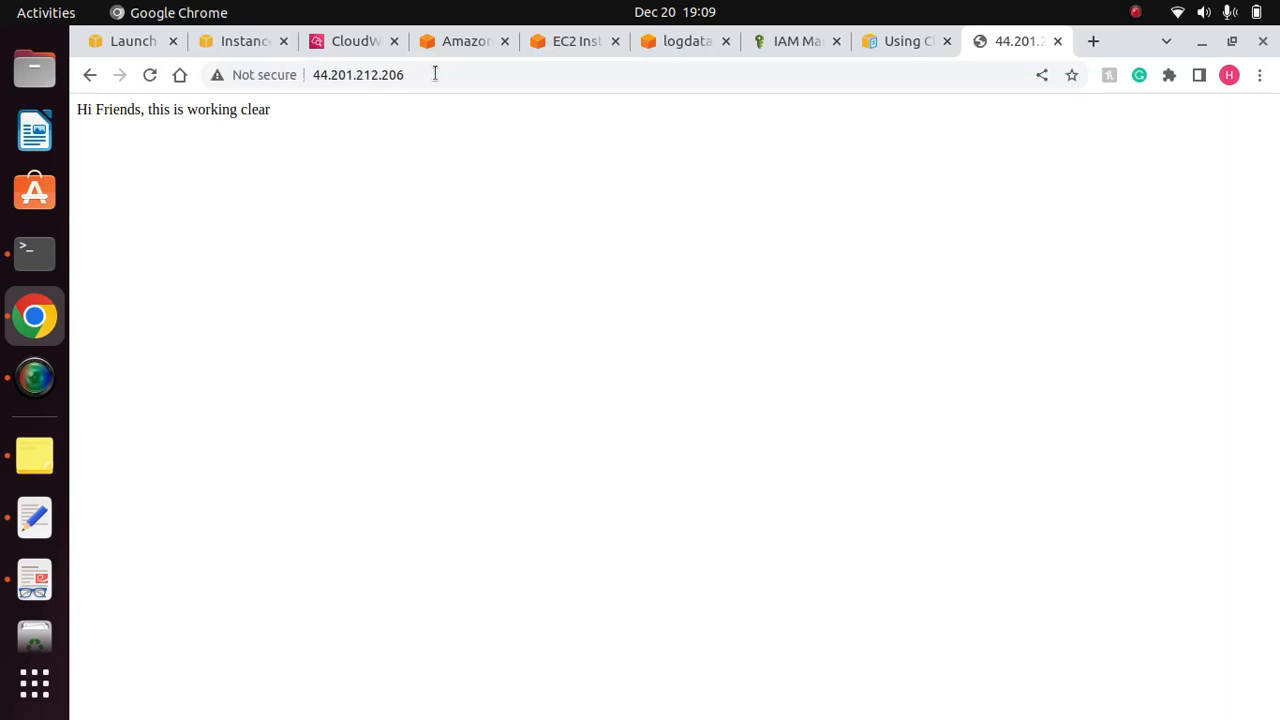
{"action": "left_click", "coordinate": [435, 73]}
{"action": "key", "text": "Return"}
{"action": "left_click", "coordinate": [151, 77]}
Step: Look over the open IAM role, access_log group and CWLtofirehose delivery stream pages, ending at the EC2forCLW instance terminal
{"action": "left_click", "coordinate": [799, 45]}
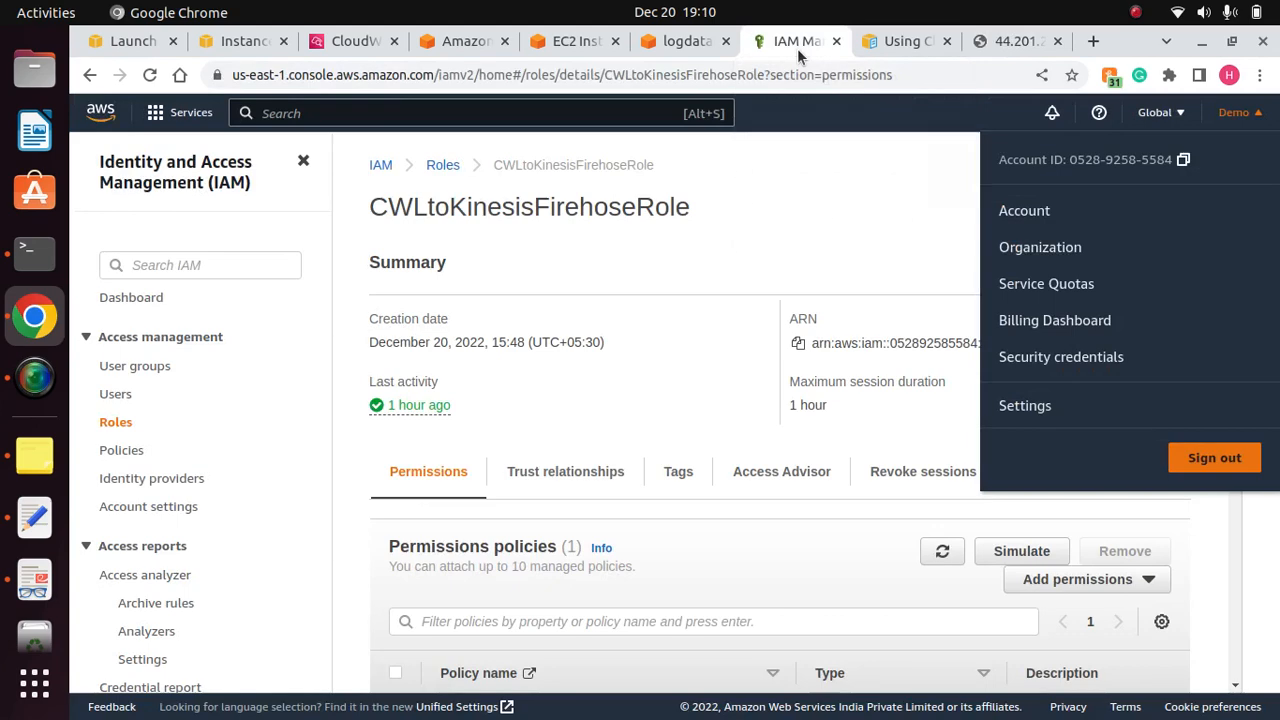
{"action": "left_click", "coordinate": [795, 195]}
{"action": "left_click", "coordinate": [348, 50]}
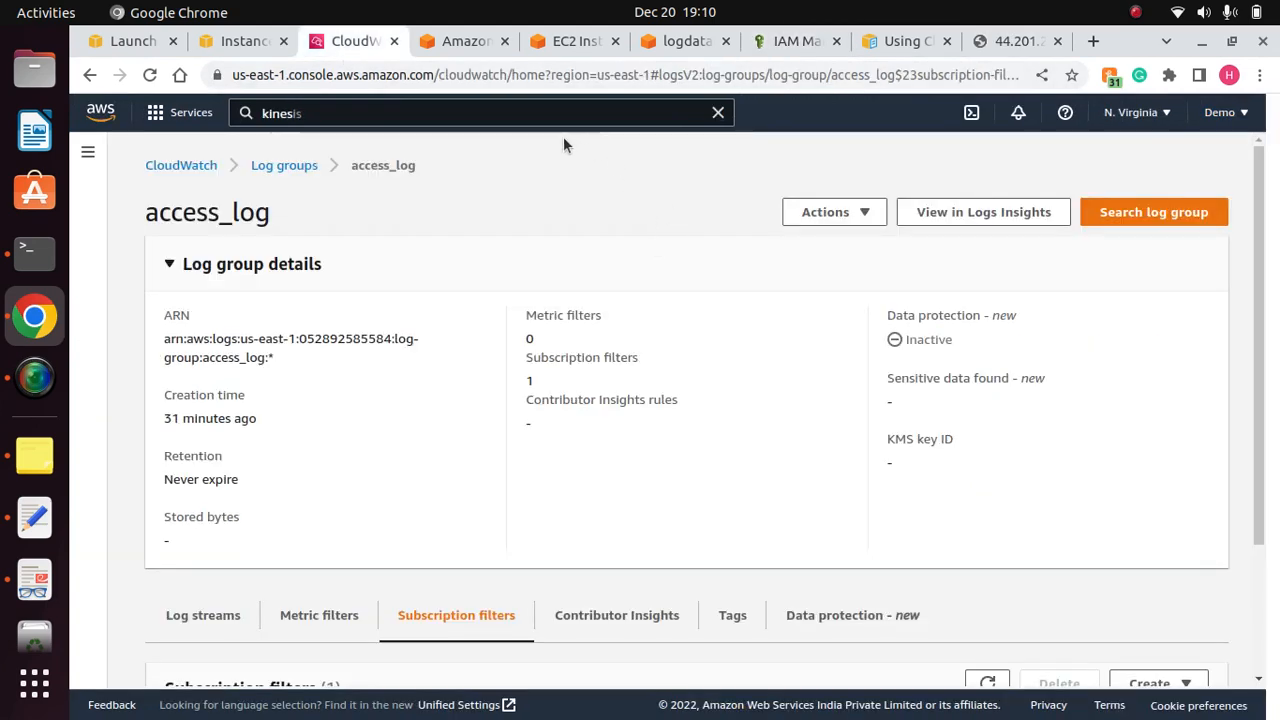
{"action": "left_click", "coordinate": [460, 41]}
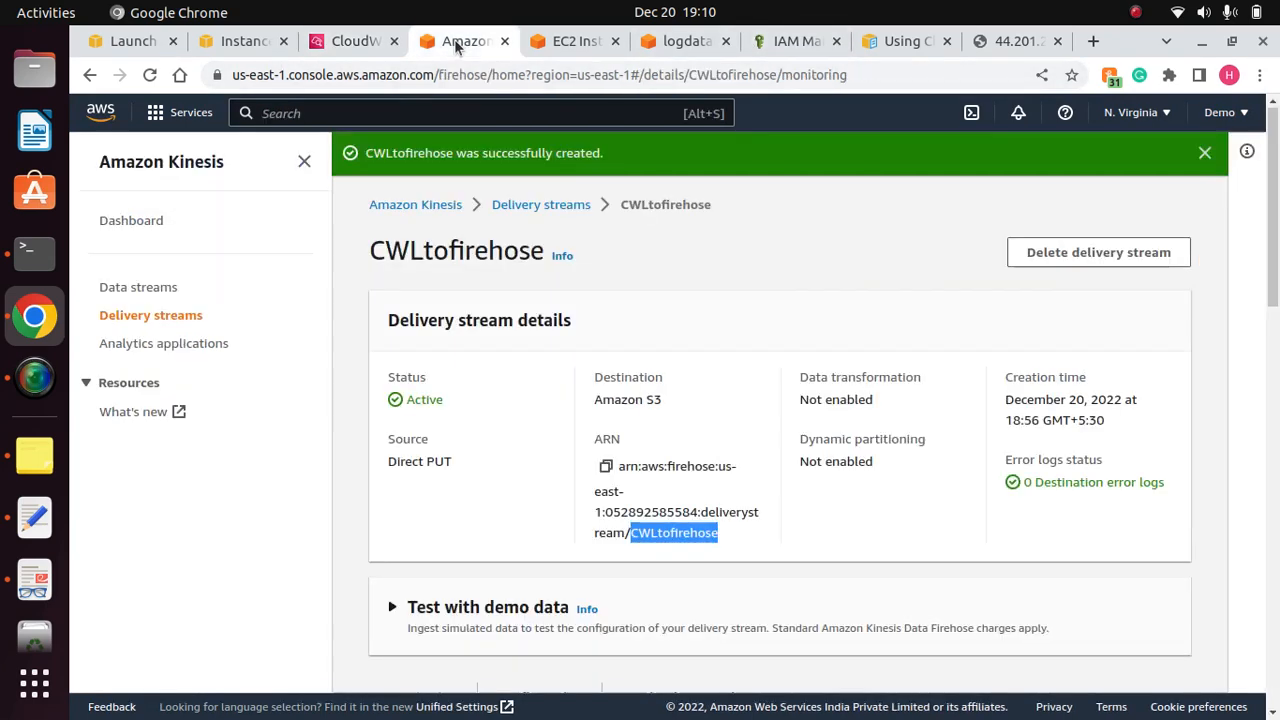
{"action": "left_click", "coordinate": [567, 42]}
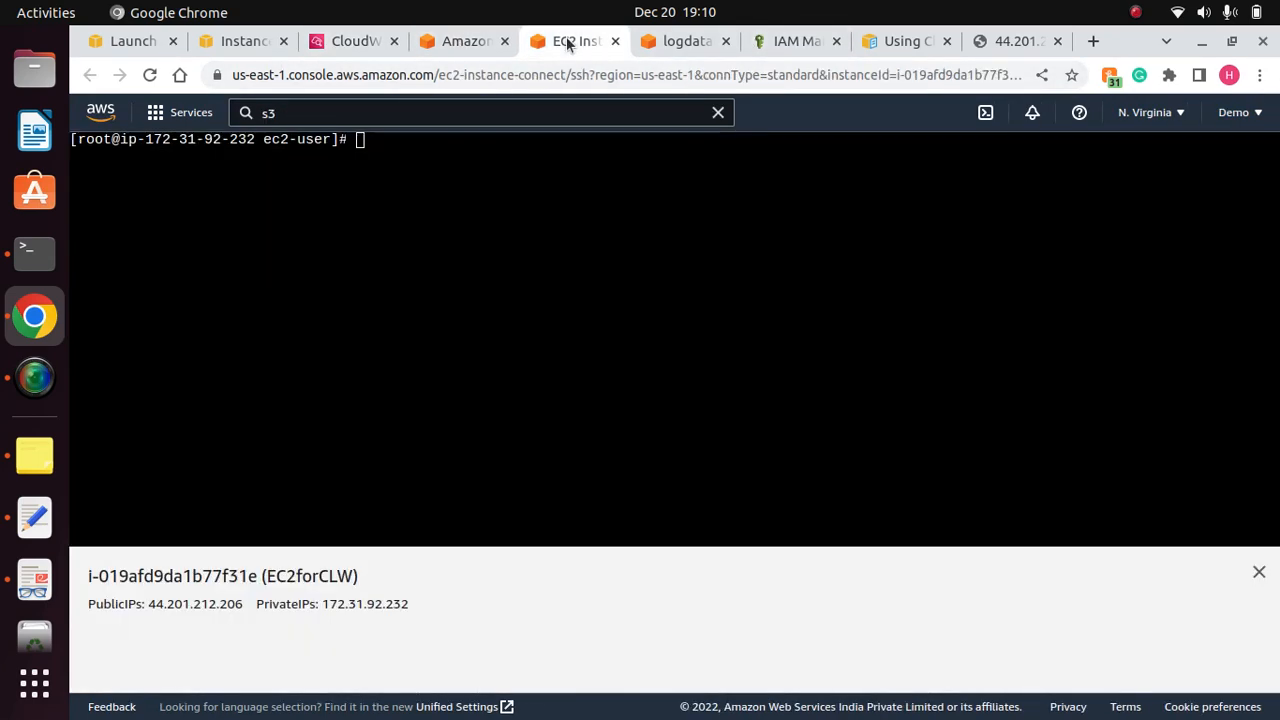
Step: Open the logdatafors3 bucket and refresh its object list repeatedly to check for newly delivered logs
{"action": "left_click", "coordinate": [703, 43]}
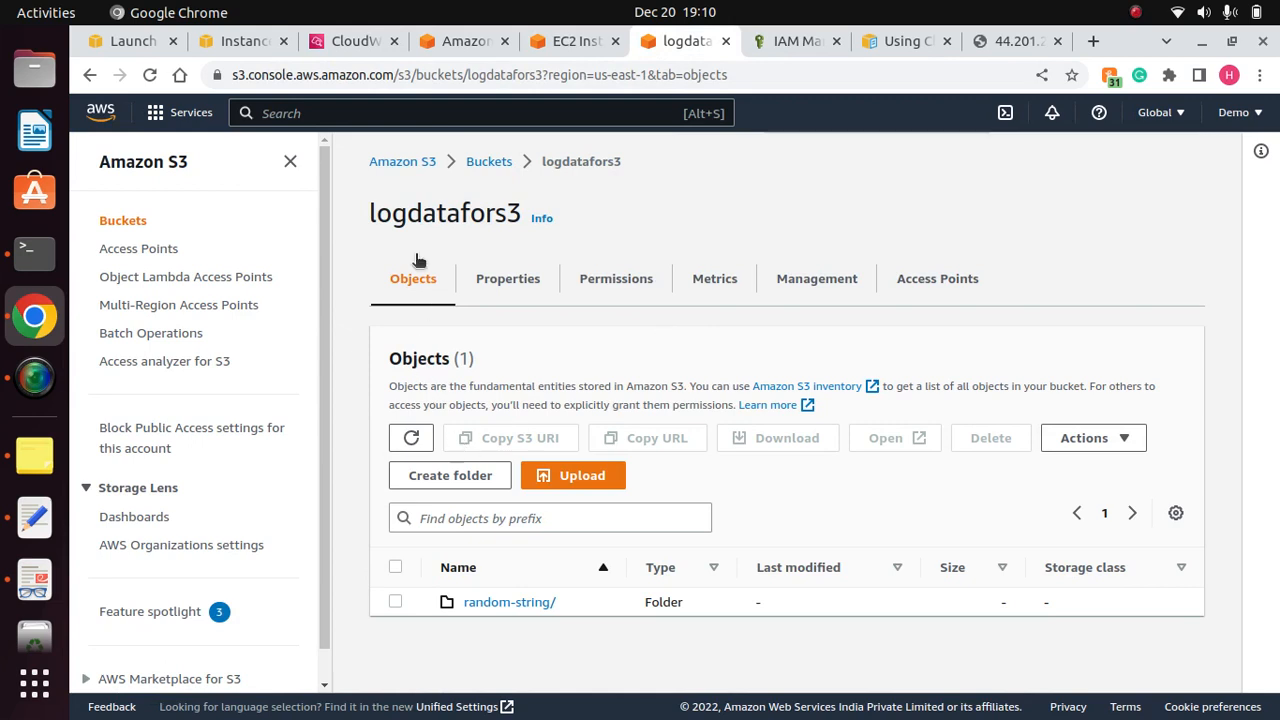
{"action": "left_click", "coordinate": [412, 440]}
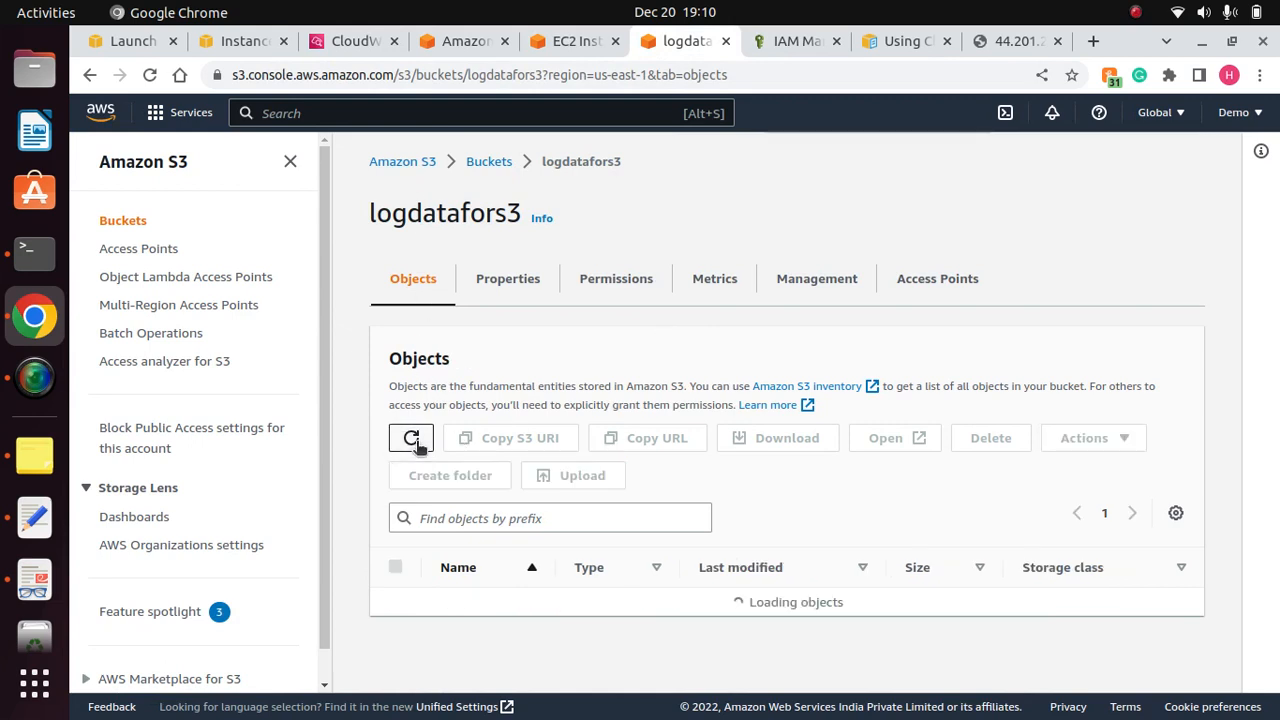
{"action": "left_click", "coordinate": [417, 448]}
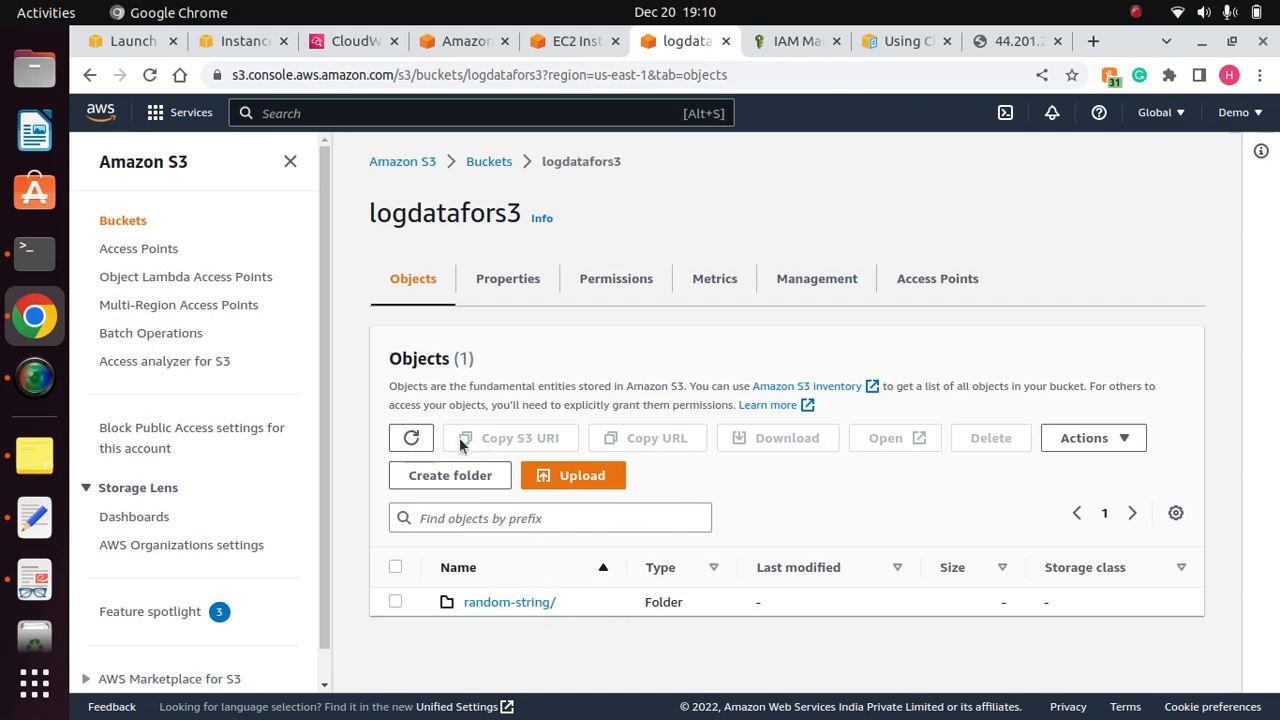
{"action": "left_click", "coordinate": [411, 438]}
{"action": "left_click", "coordinate": [411, 438]}
{"action": "left_click", "coordinate": [1136, 14]}
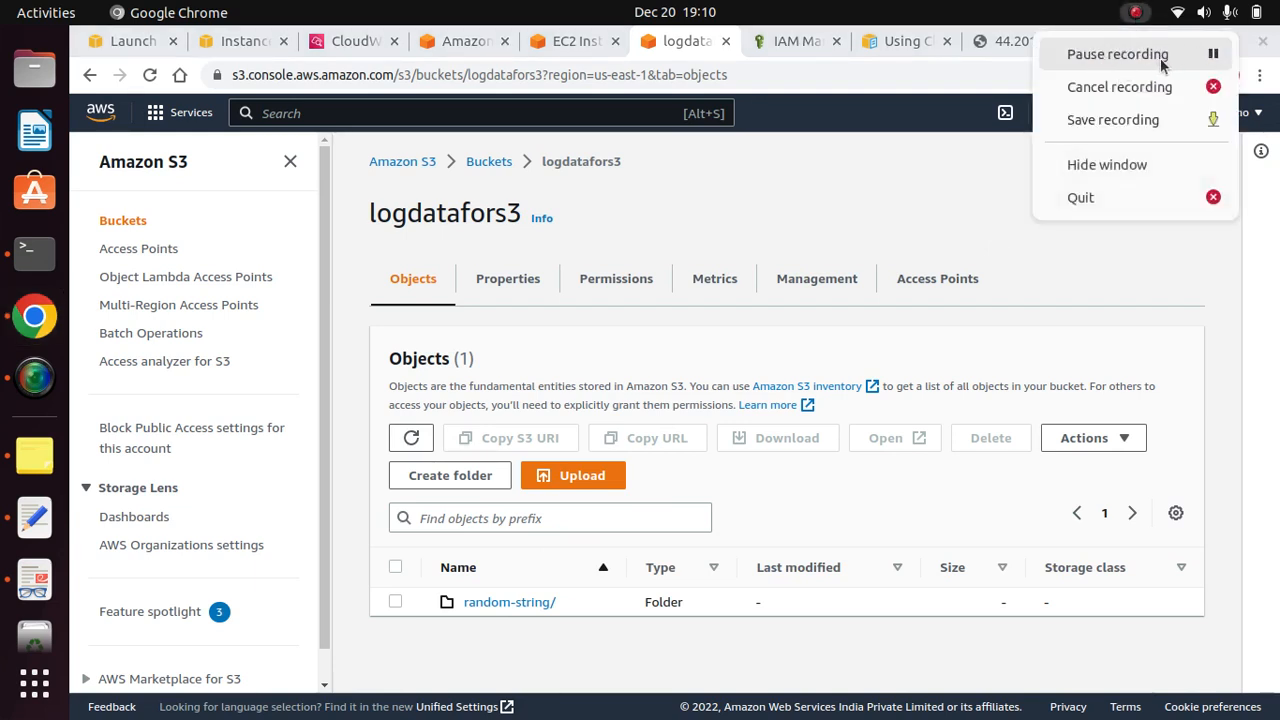
{"action": "left_click", "coordinate": [1216, 56]}
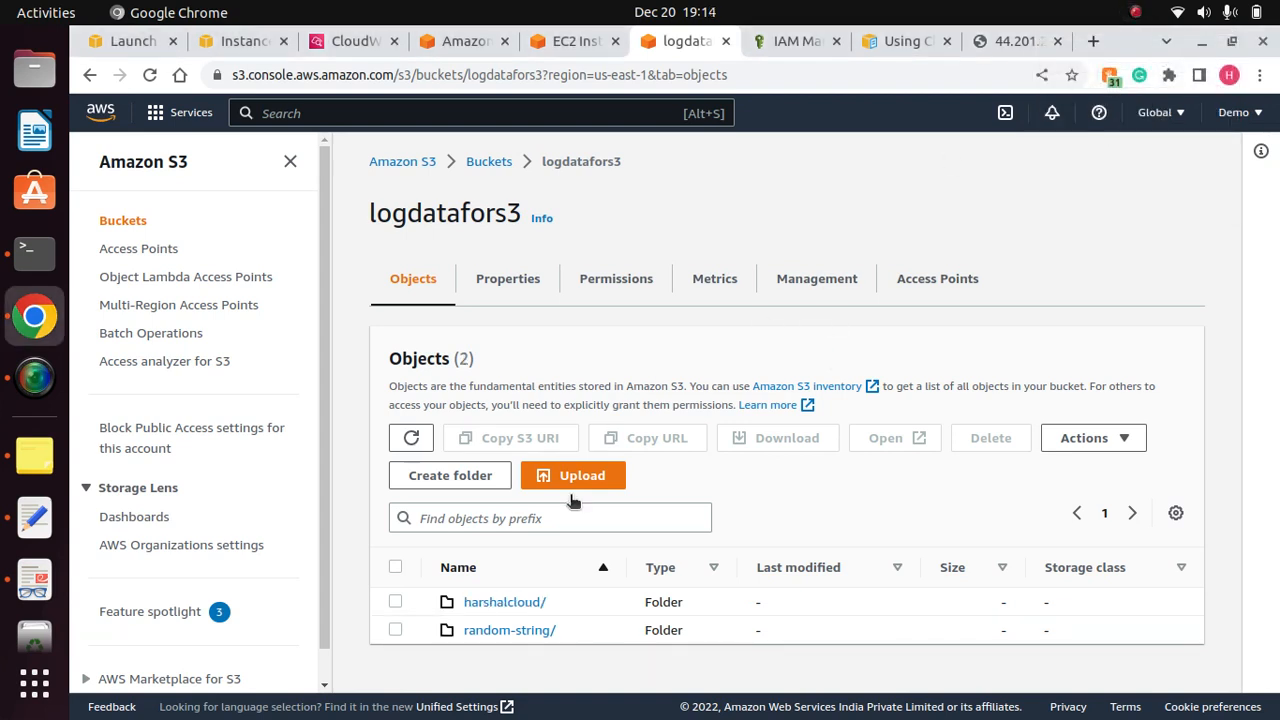
Step: Refresh the bucket's object list and browse through harshalcloud/2022/12/20/13/ to open the delivered CWLtofirehose log object
{"action": "left_click", "coordinate": [416, 441]}
{"action": "left_click", "coordinate": [499, 603]}
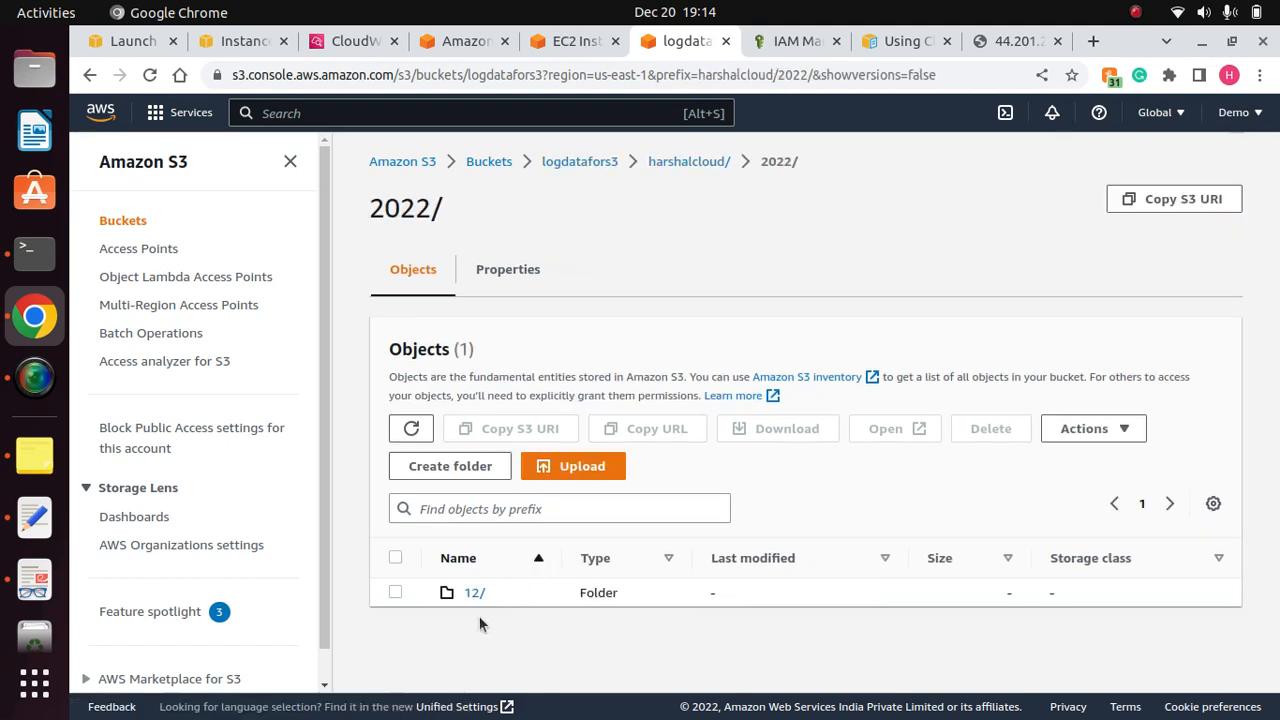
{"action": "left_click", "coordinate": [472, 592]}
{"action": "left_click", "coordinate": [483, 594]}
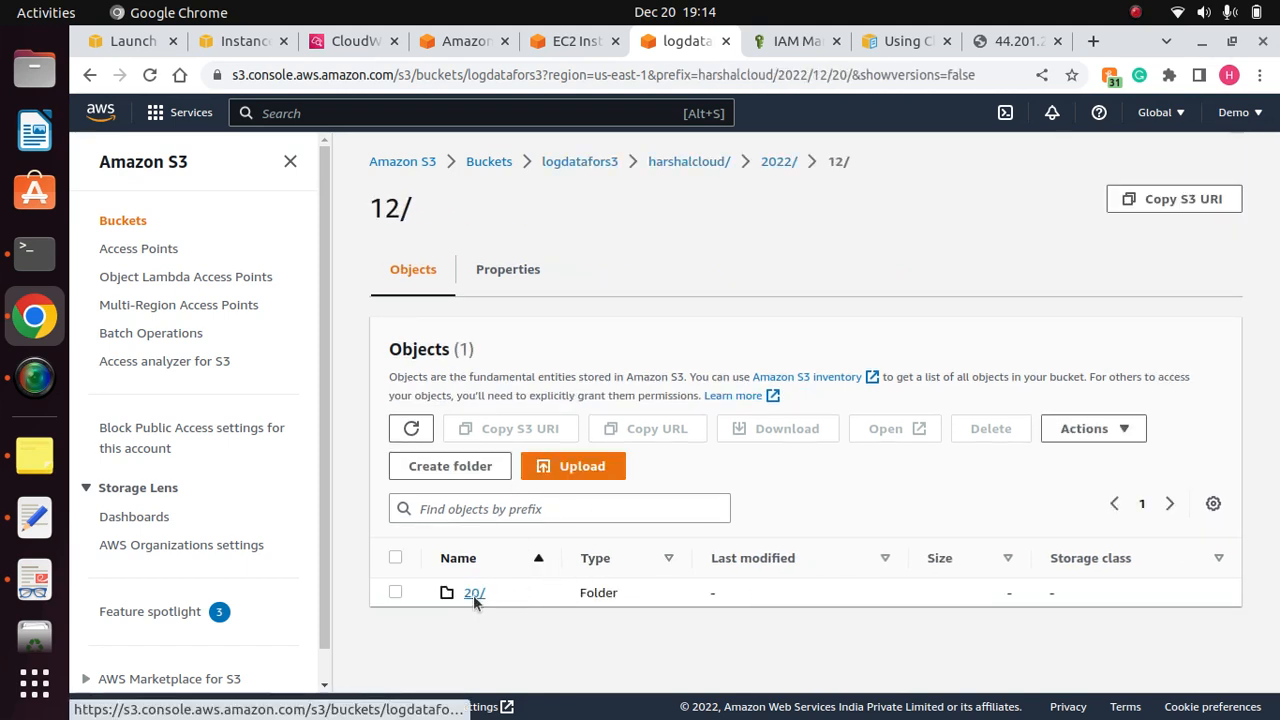
{"action": "left_click", "coordinate": [470, 594]}
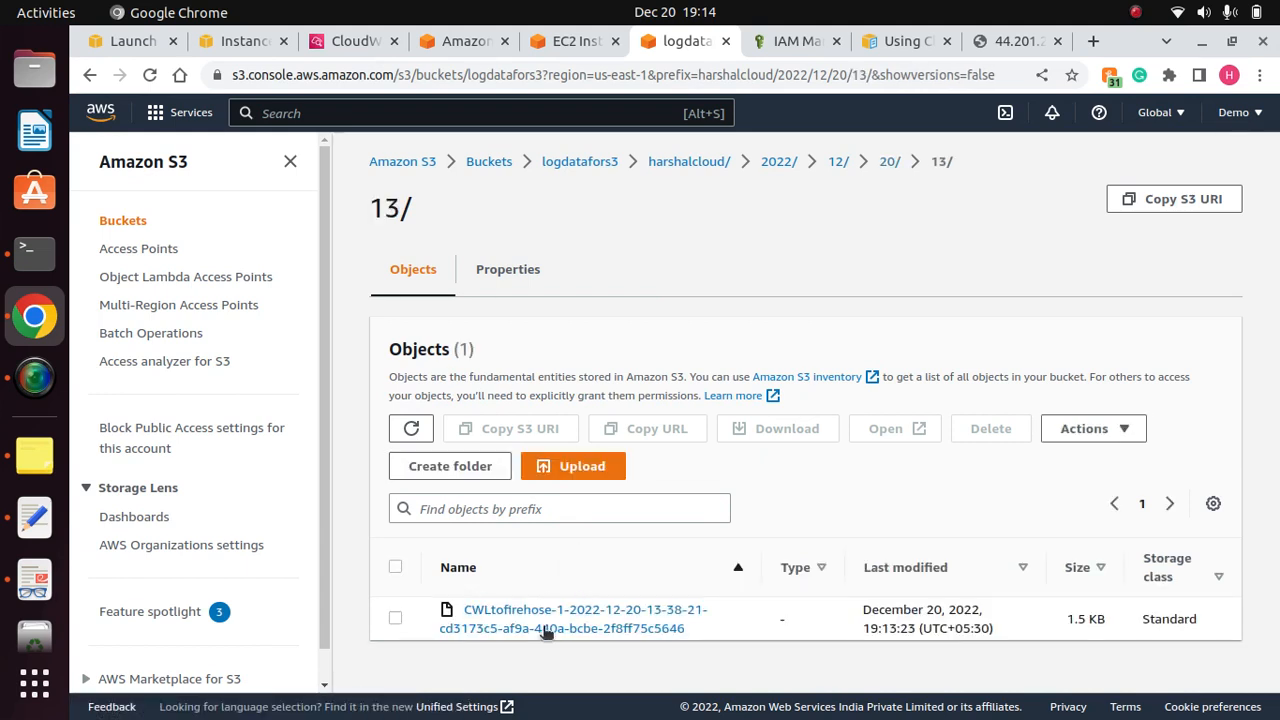
{"action": "left_click", "coordinate": [639, 617]}
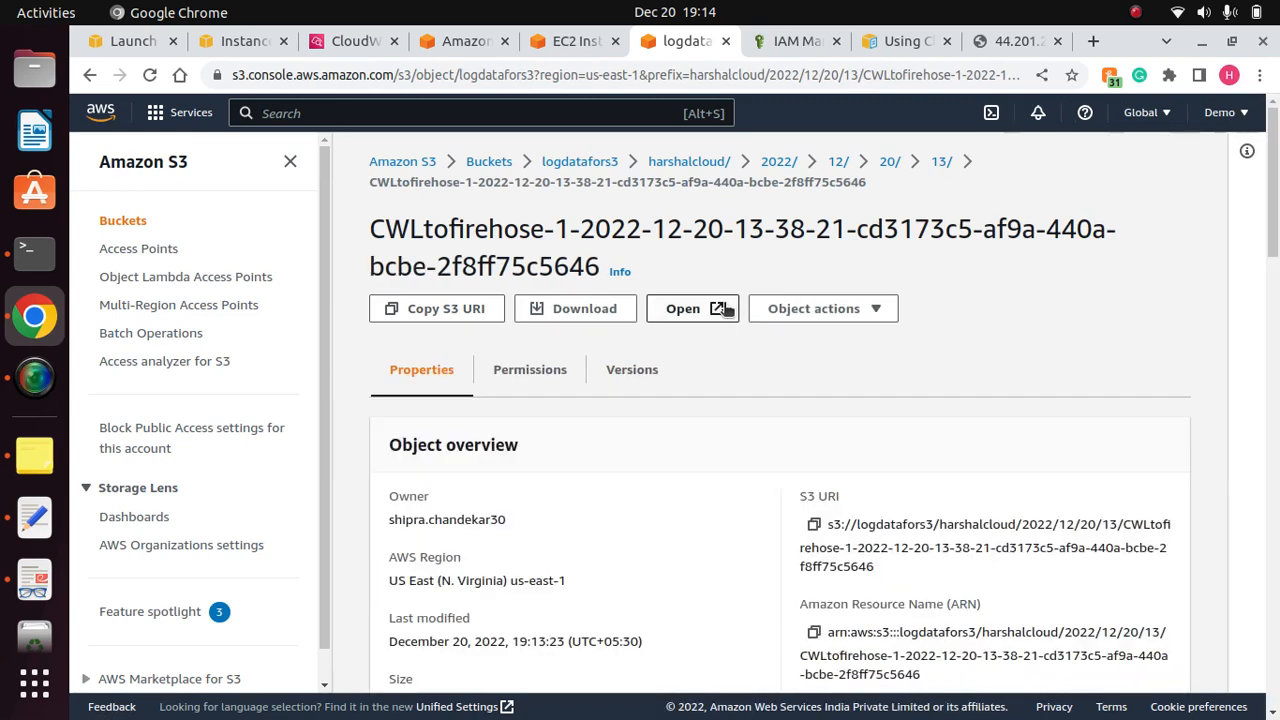
Step: Download the CWLtofirehose log object, examine the archive's contents and close the archive window
{"action": "left_click", "coordinate": [589, 312]}
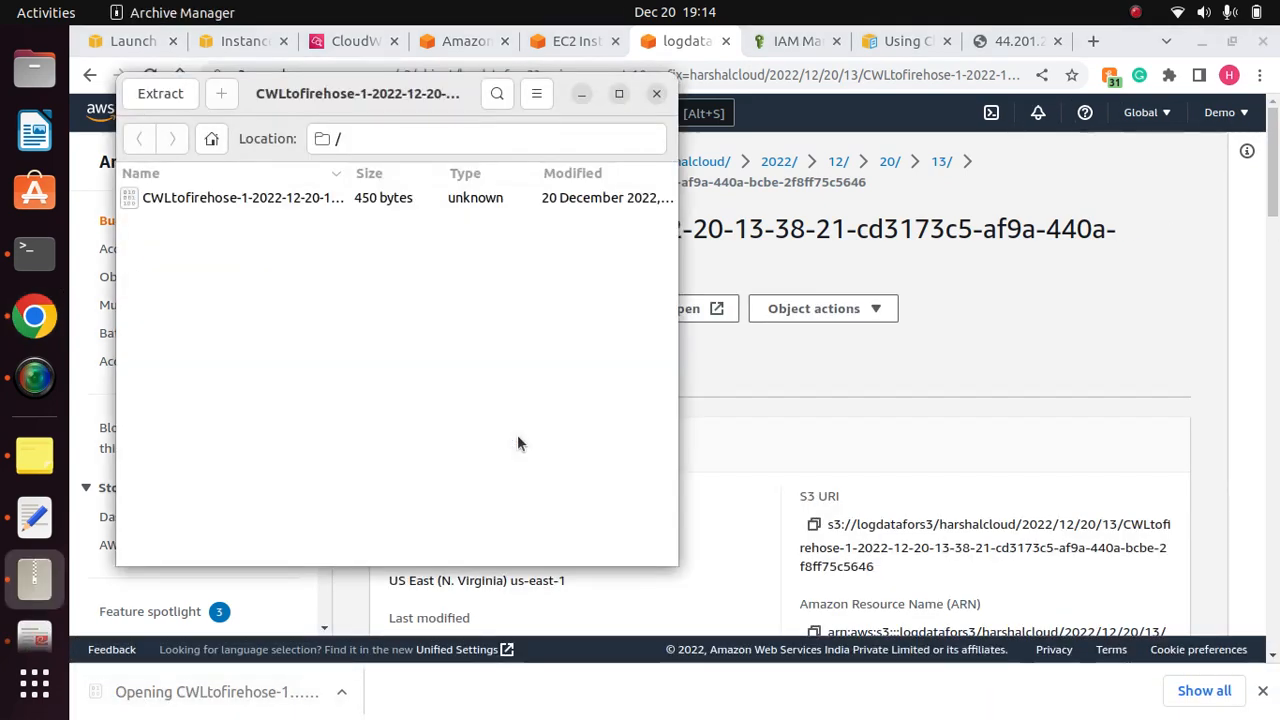
{"action": "left_click", "coordinate": [394, 199]}
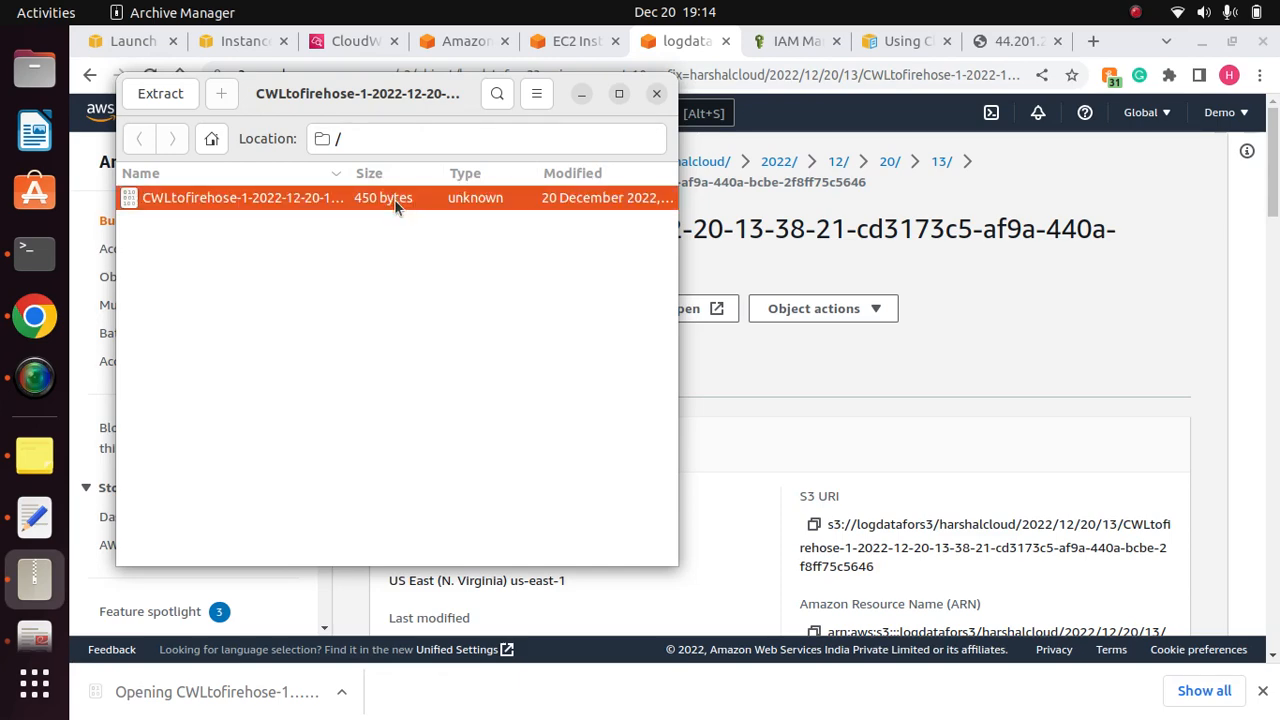
{"action": "left_click", "coordinate": [657, 94]}
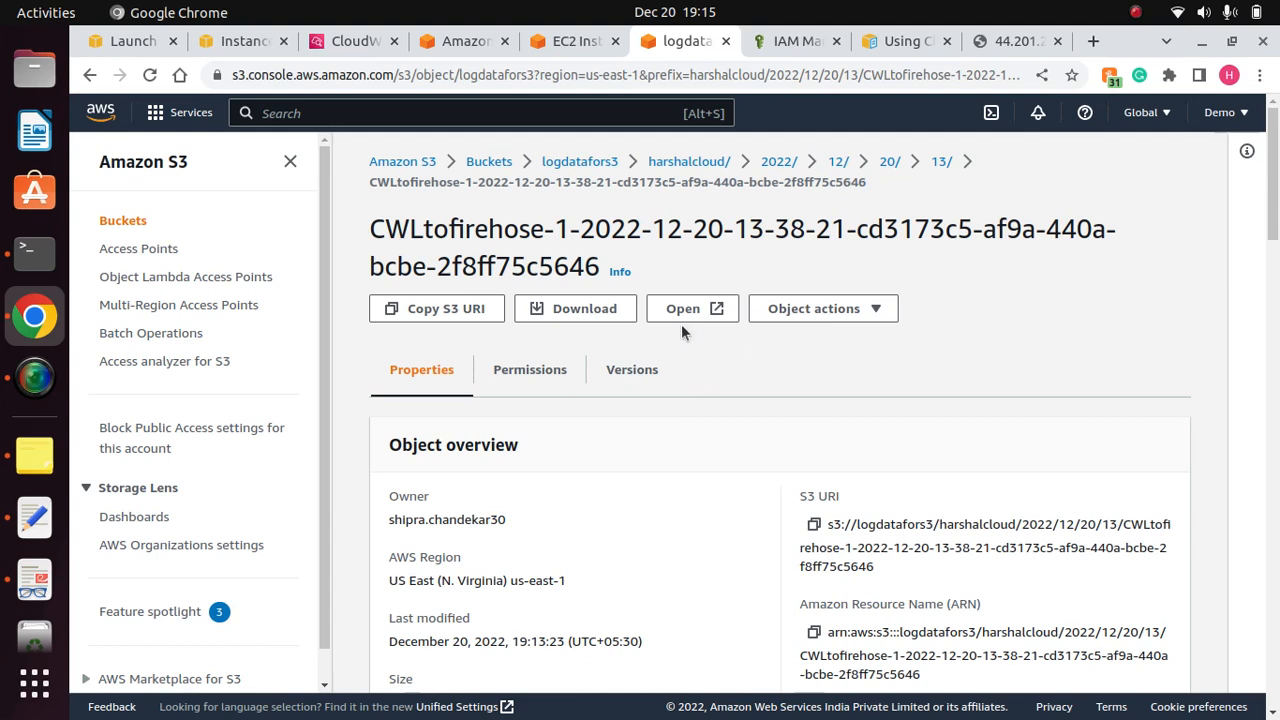
Step: In CloudWatch, refresh the log groups and look over the Rules and Event Buses pages under Events, ending at Rules
{"action": "left_click", "coordinate": [323, 113]}
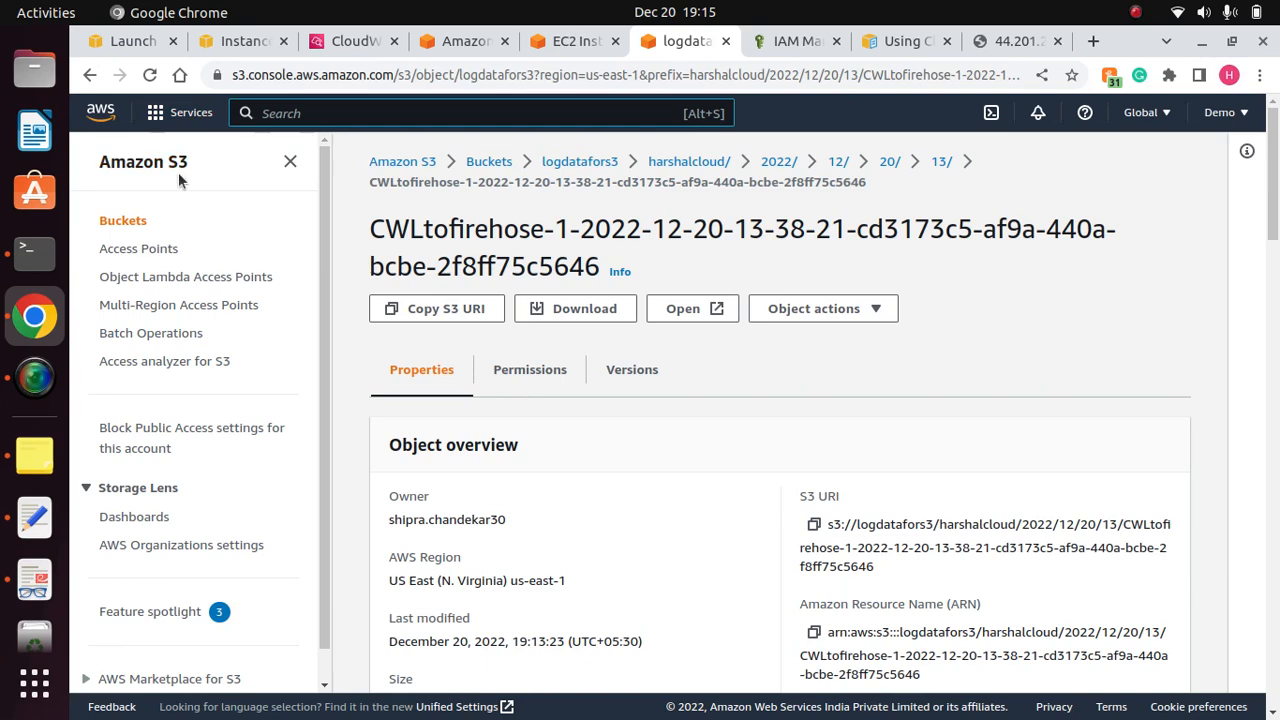
{"action": "left_click", "coordinate": [235, 41]}
{"action": "left_click", "coordinate": [355, 41]}
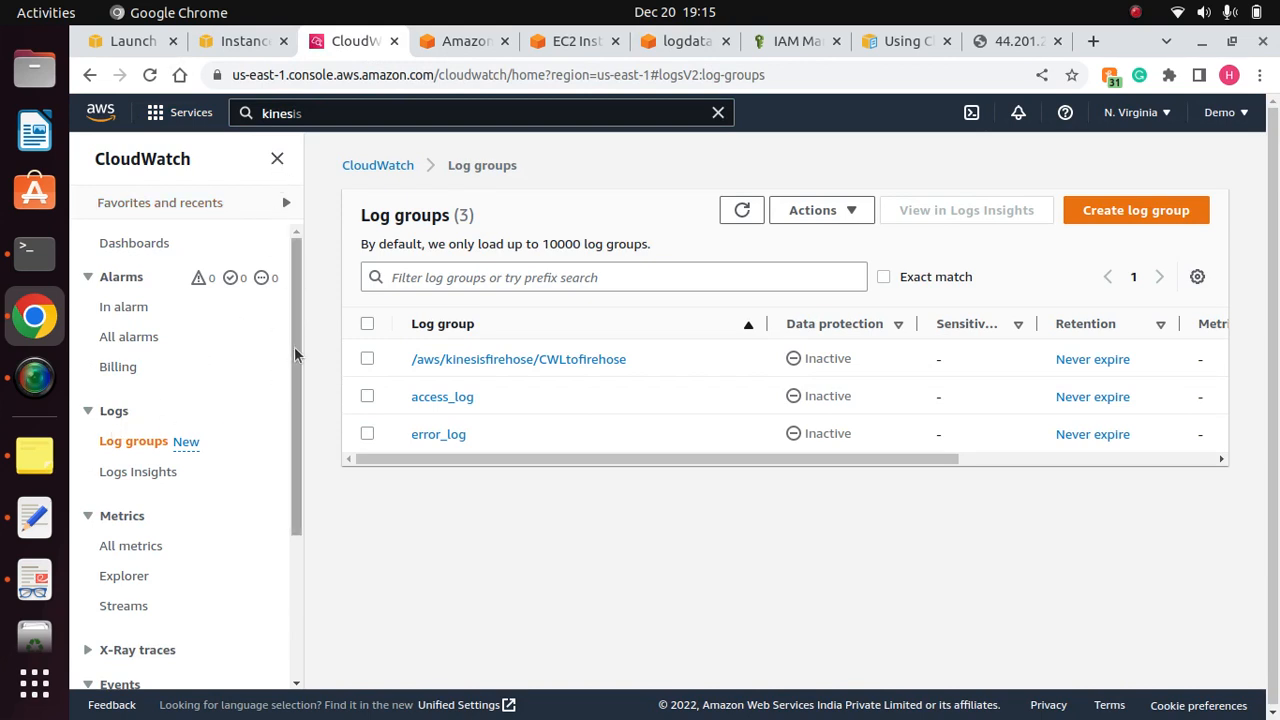
{"action": "scroll", "coordinate": [300, 437], "scroll_direction": "down", "scroll_amount": 3}
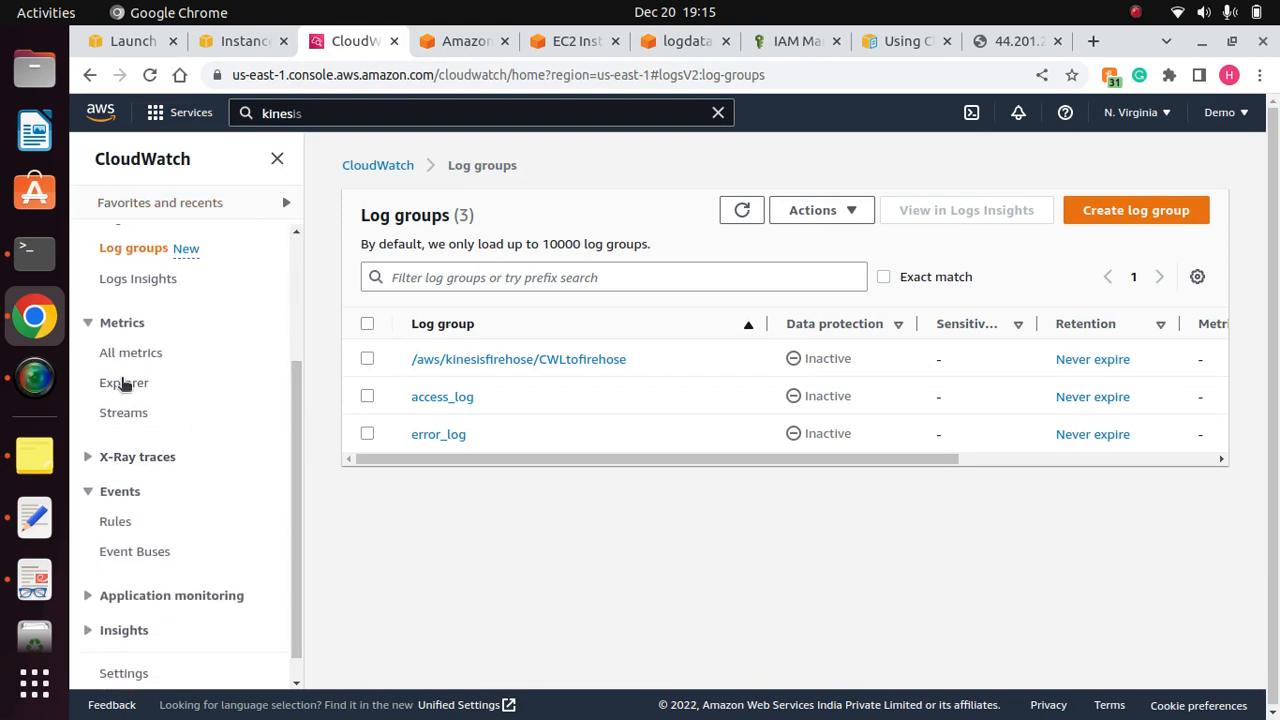
{"action": "left_click", "coordinate": [120, 492]}
{"action": "left_click", "coordinate": [119, 531]}
{"action": "left_click", "coordinate": [742, 212]}
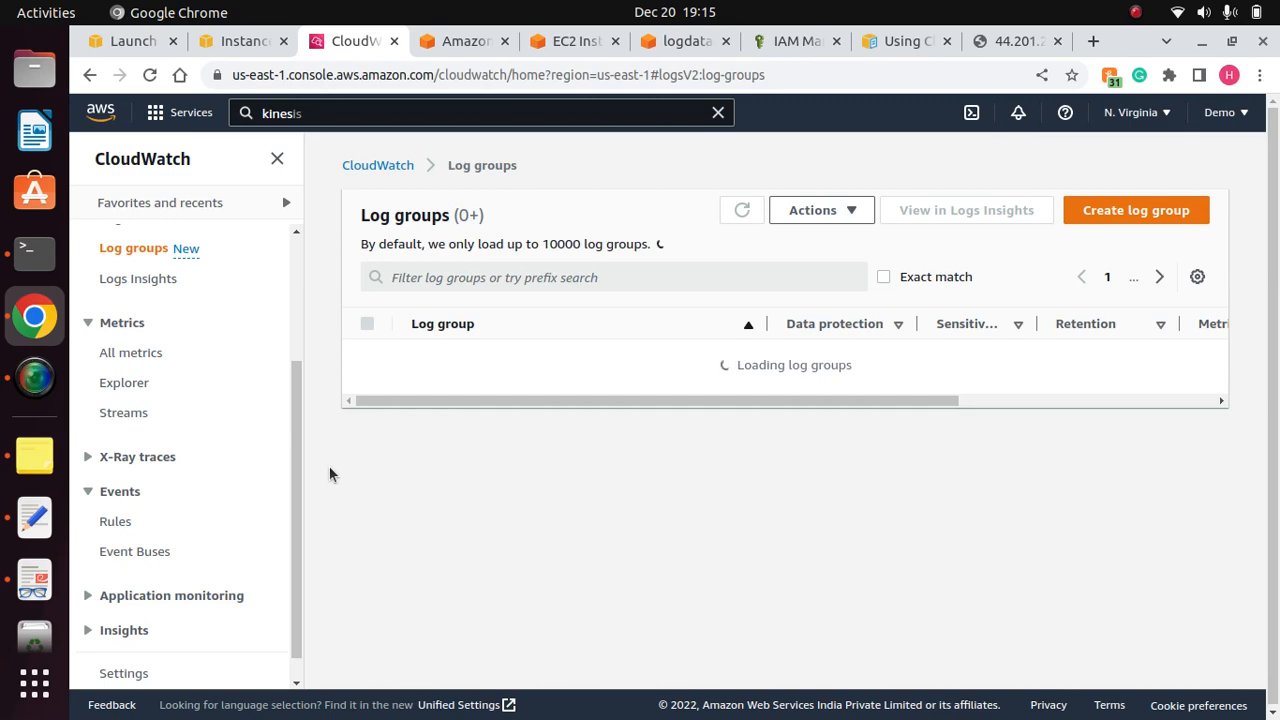
{"action": "left_click", "coordinate": [120, 522]}
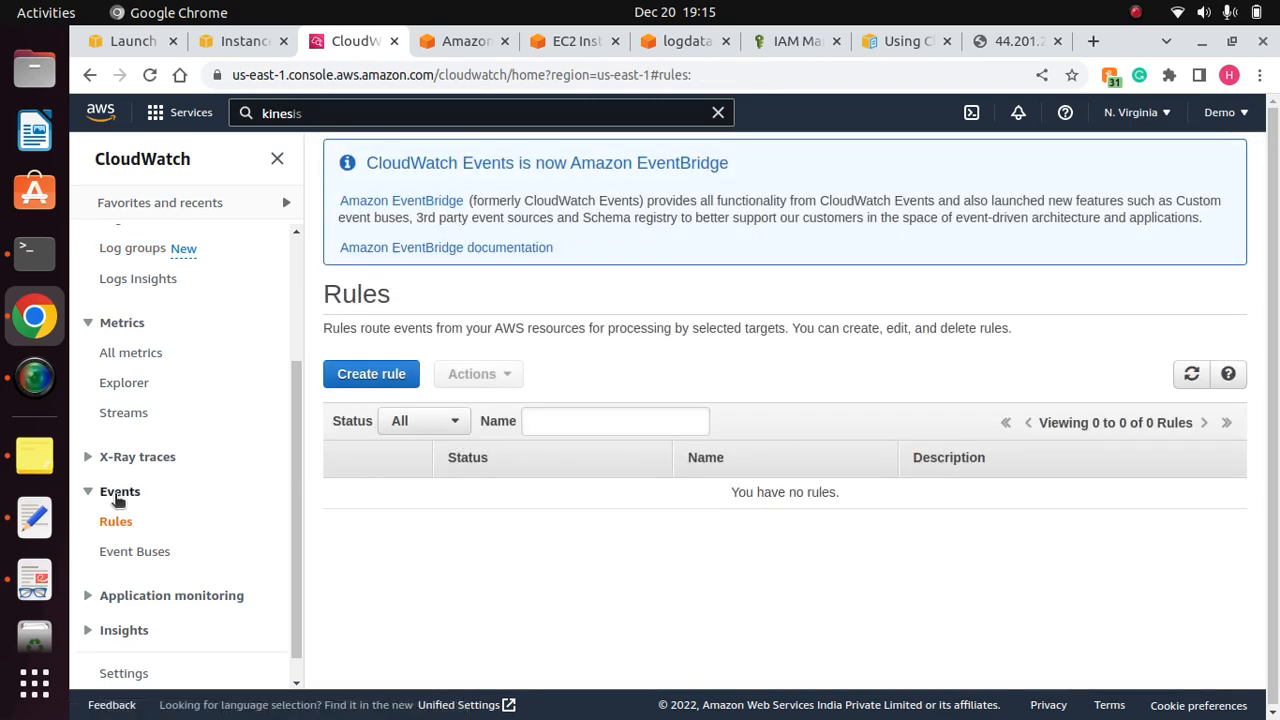
{"action": "left_click", "coordinate": [146, 553]}
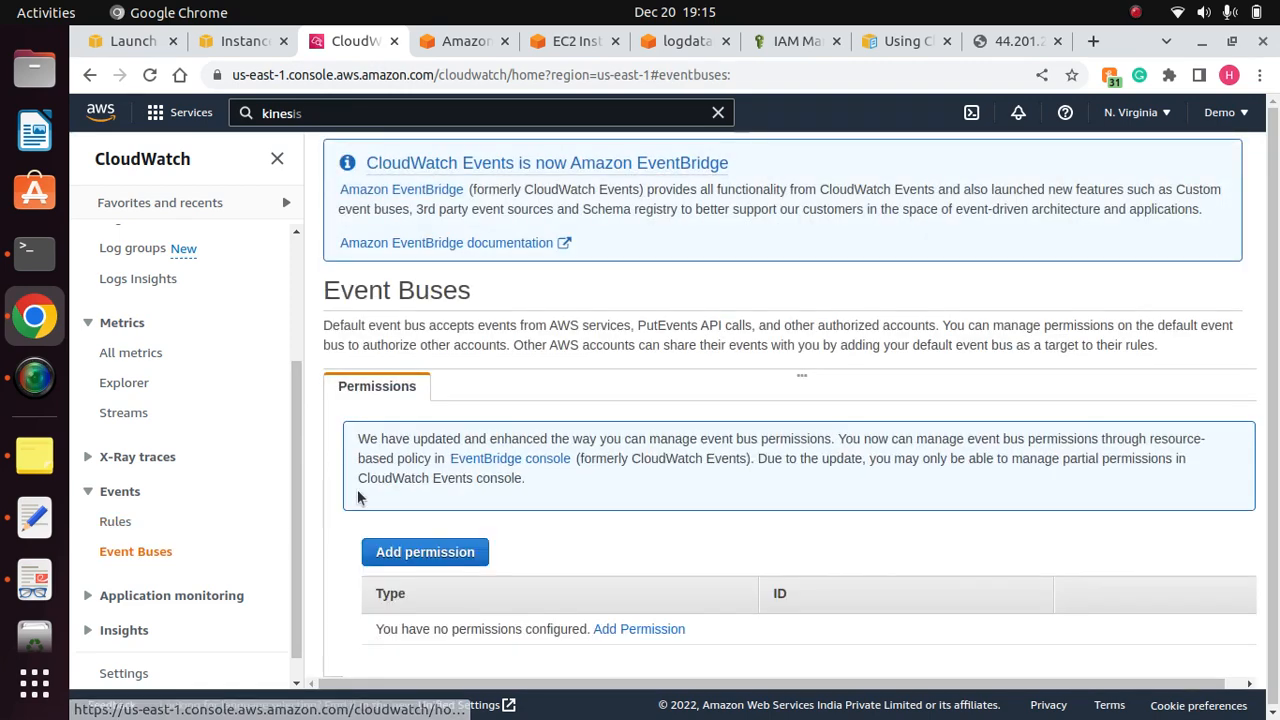
{"action": "left_click", "coordinate": [128, 527]}
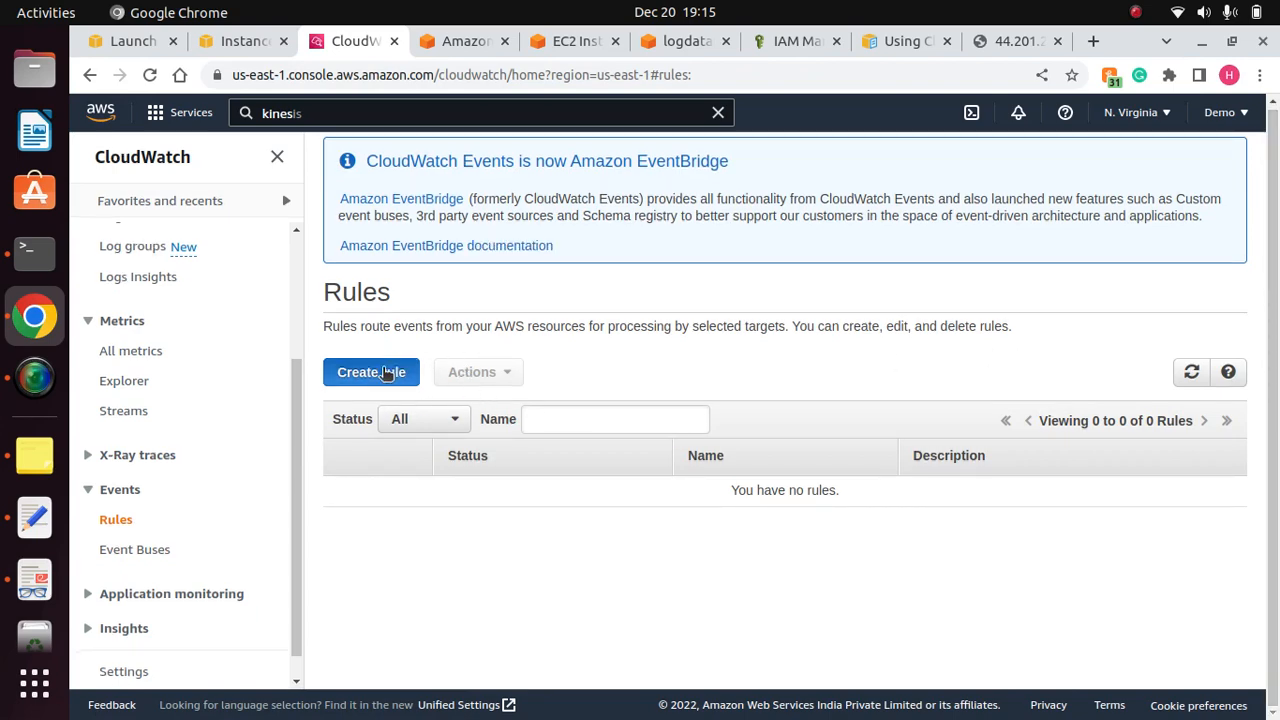
Step: Start a new CloudWatch Events rule and set the event pattern's service name to Simple Storage Service (S3)
{"action": "left_click", "coordinate": [391, 369]}
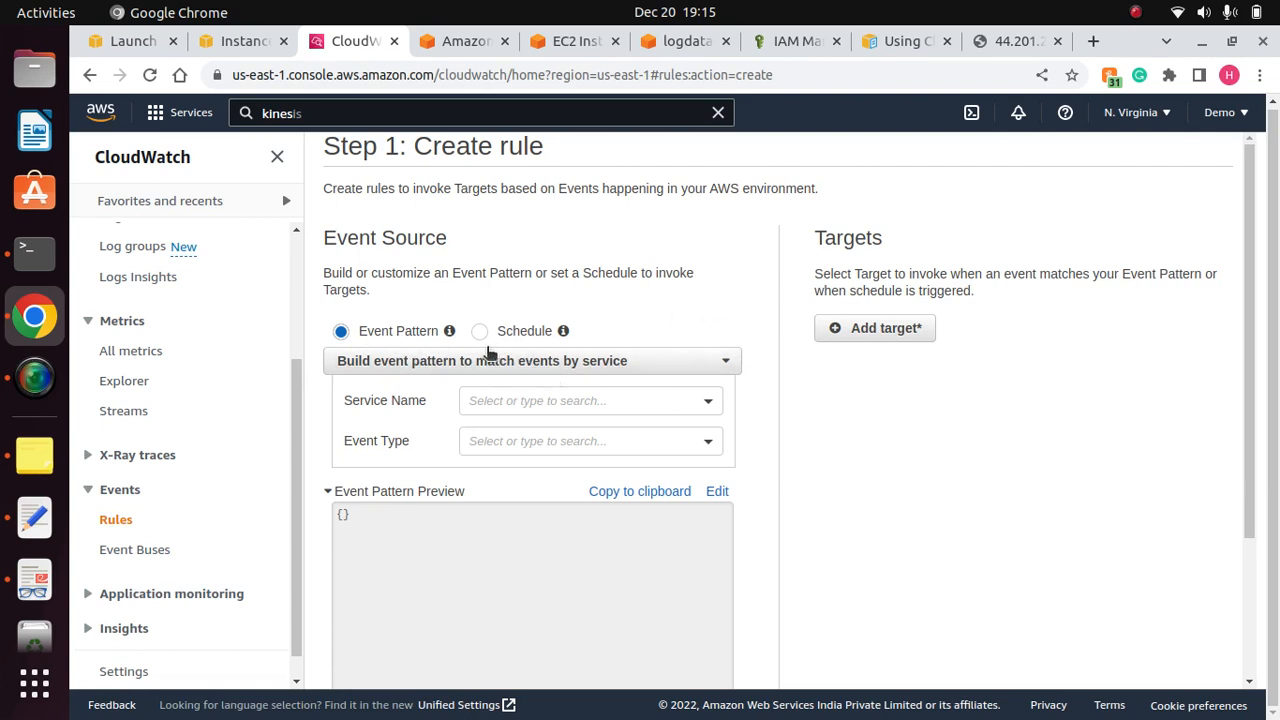
{"action": "left_click", "coordinate": [548, 401]}
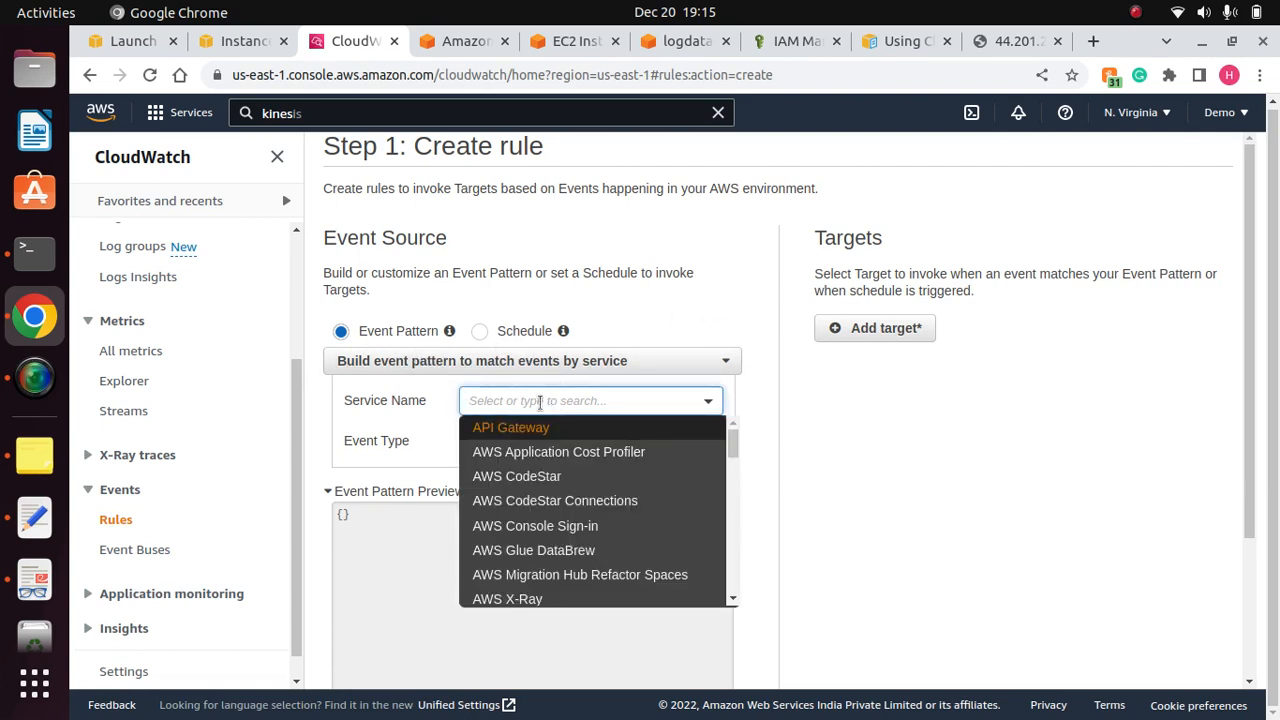
{"action": "type", "text": "s3"}
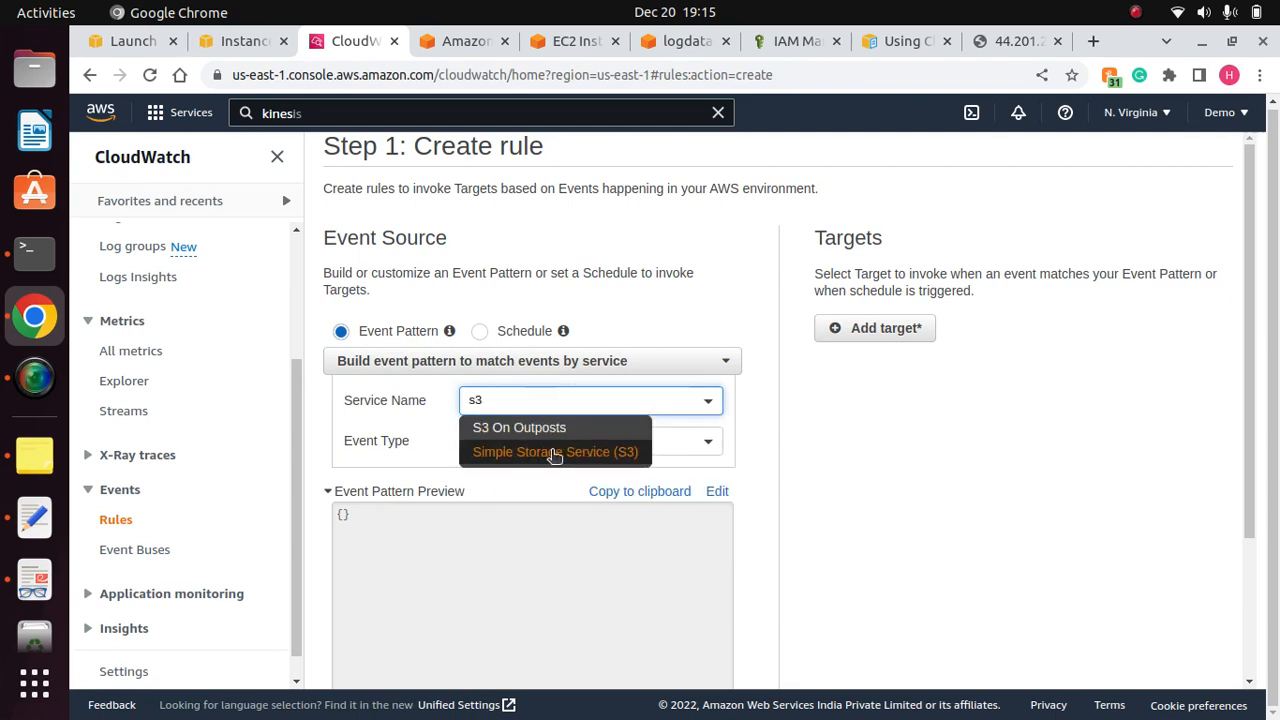
{"action": "left_click", "coordinate": [540, 452]}
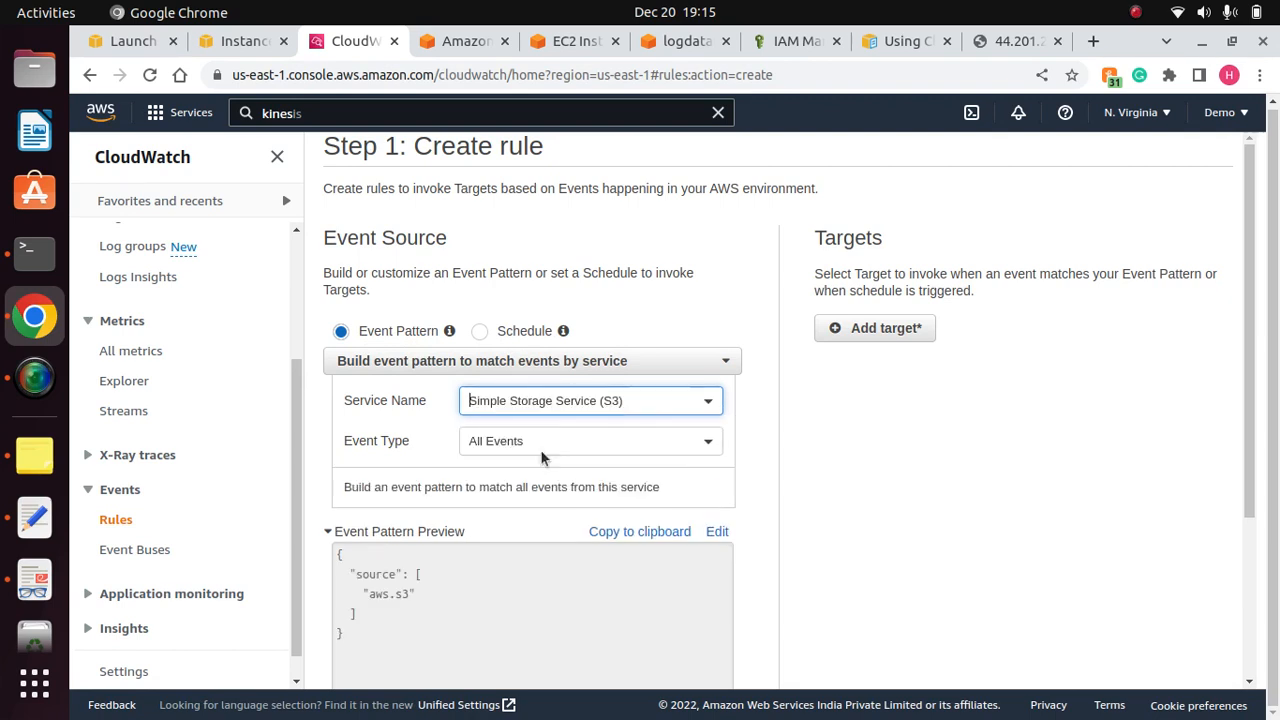
{"action": "left_click", "coordinate": [627, 401]}
{"action": "left_click", "coordinate": [922, 478]}
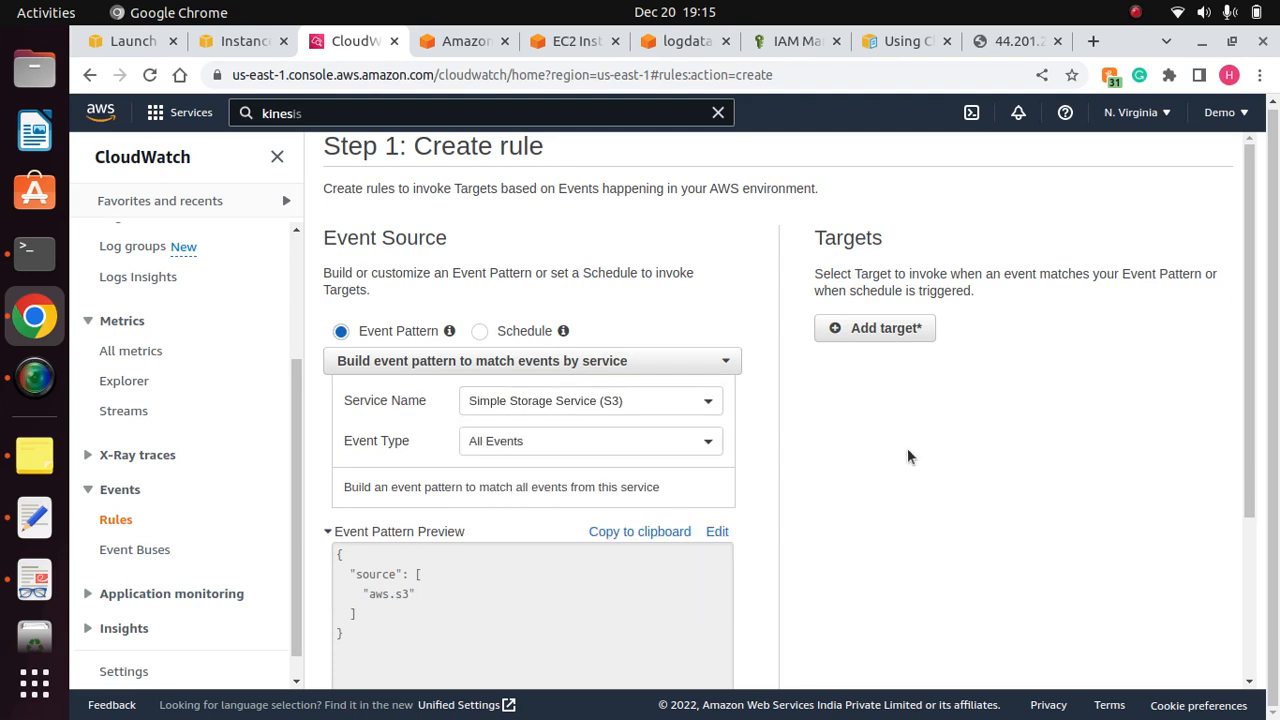
Step: Set the rule's event type to Object-Level API Call via CloudTrail, then read and dismiss the CloudTrail logging warning
{"action": "left_click", "coordinate": [606, 440]}
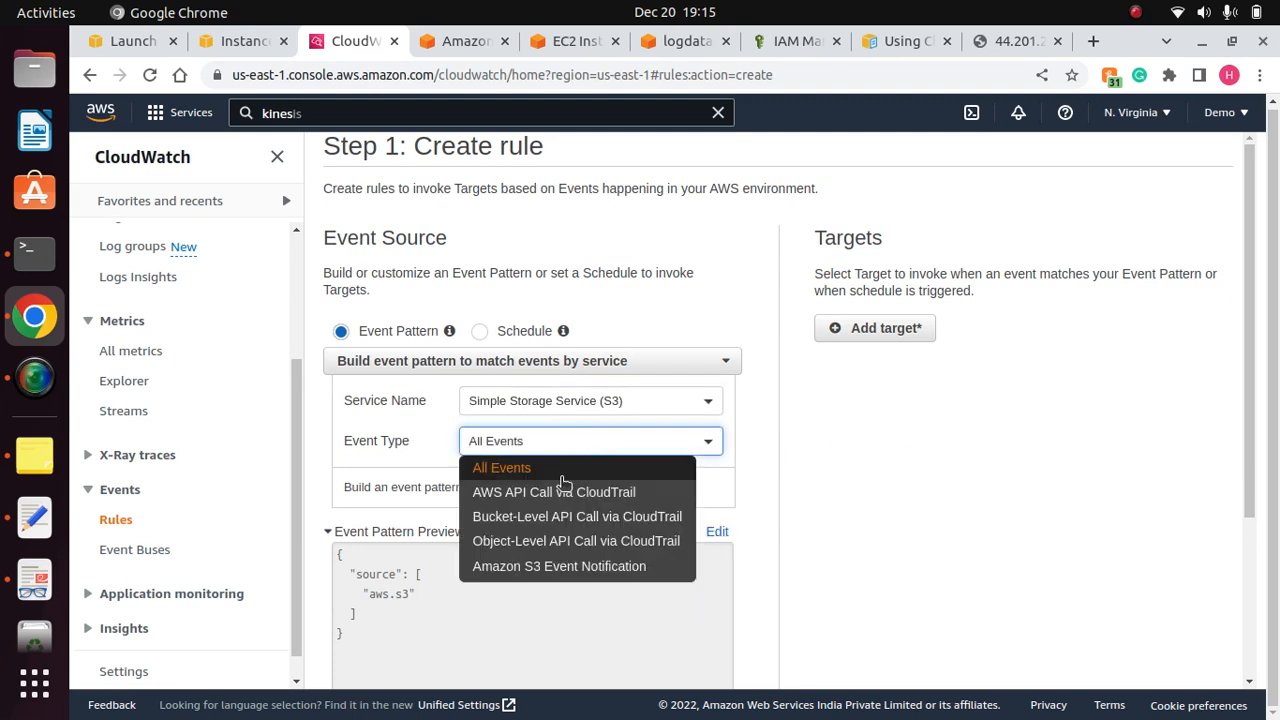
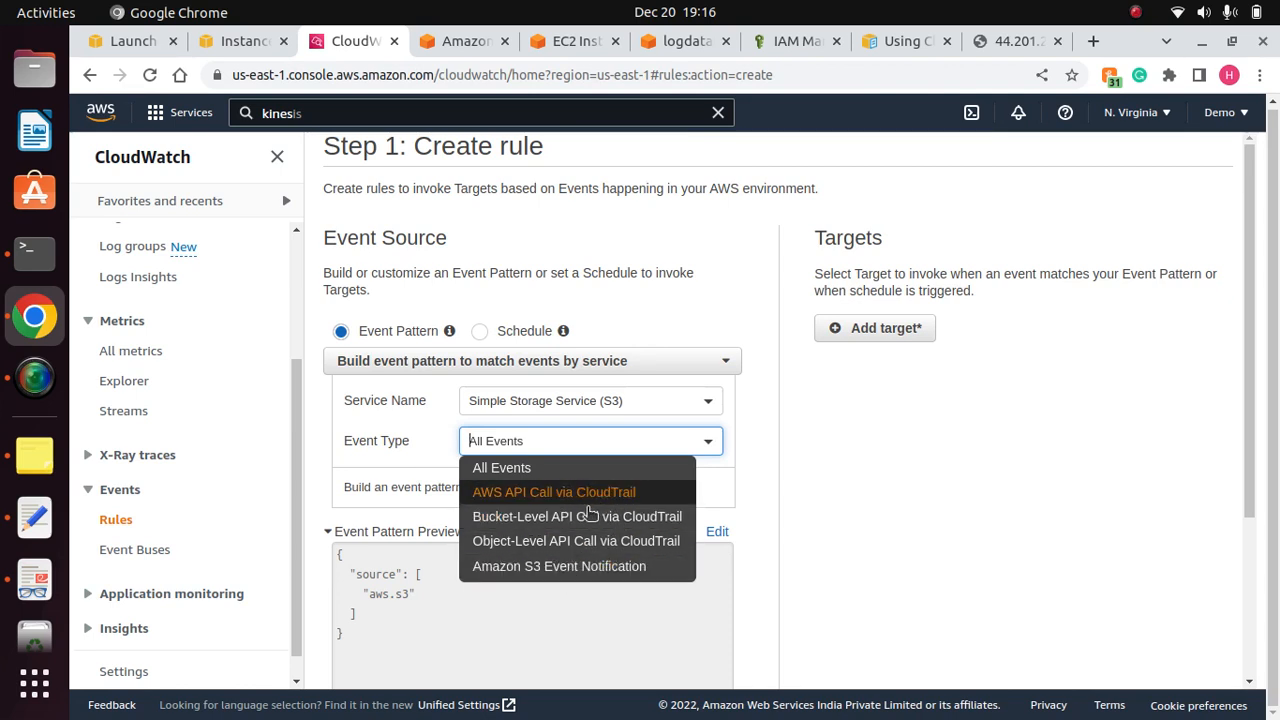
{"action": "left_click", "coordinate": [548, 543]}
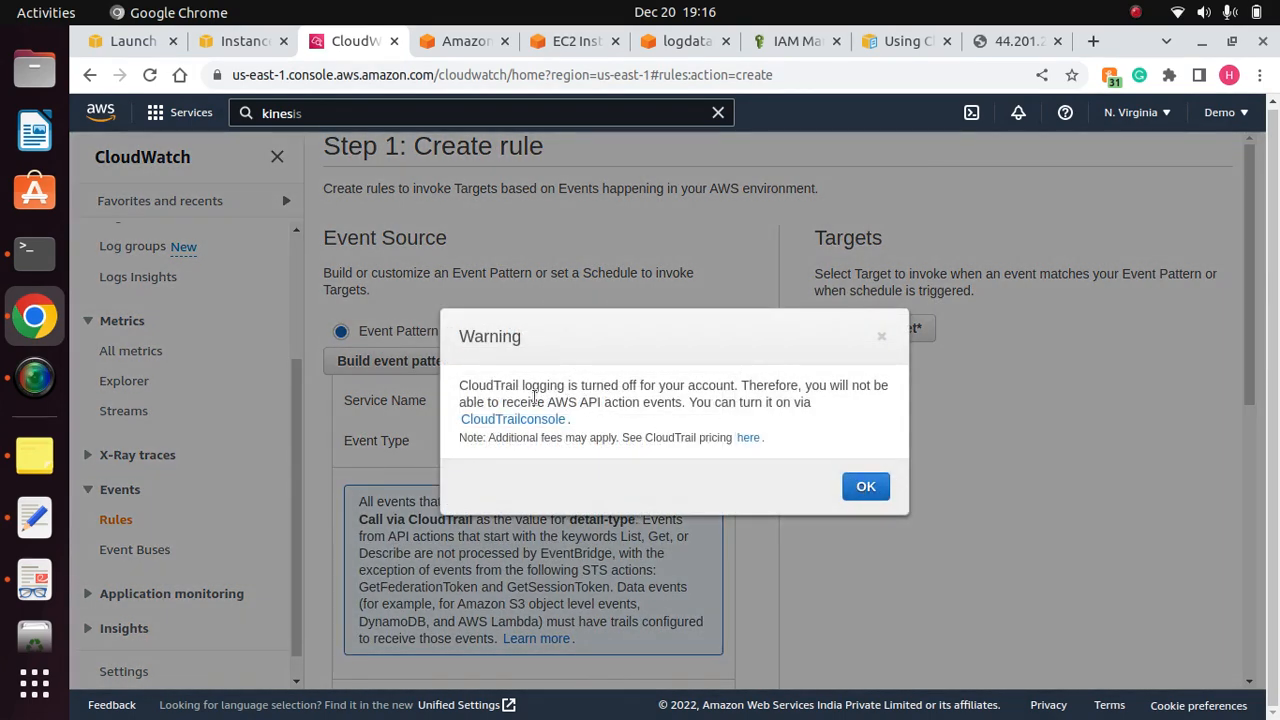
{"action": "left_click_drag", "start_coordinate": [463, 387], "coordinate": [826, 407]}
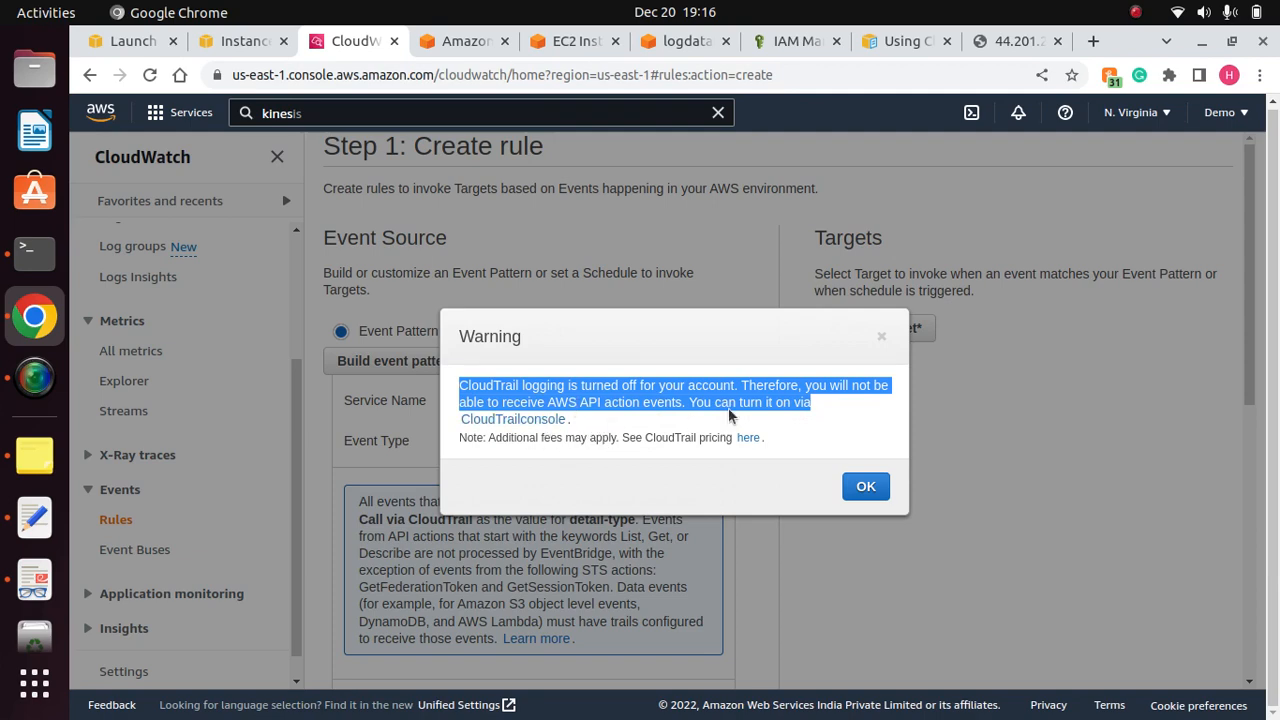
{"action": "left_click", "coordinate": [864, 487]}
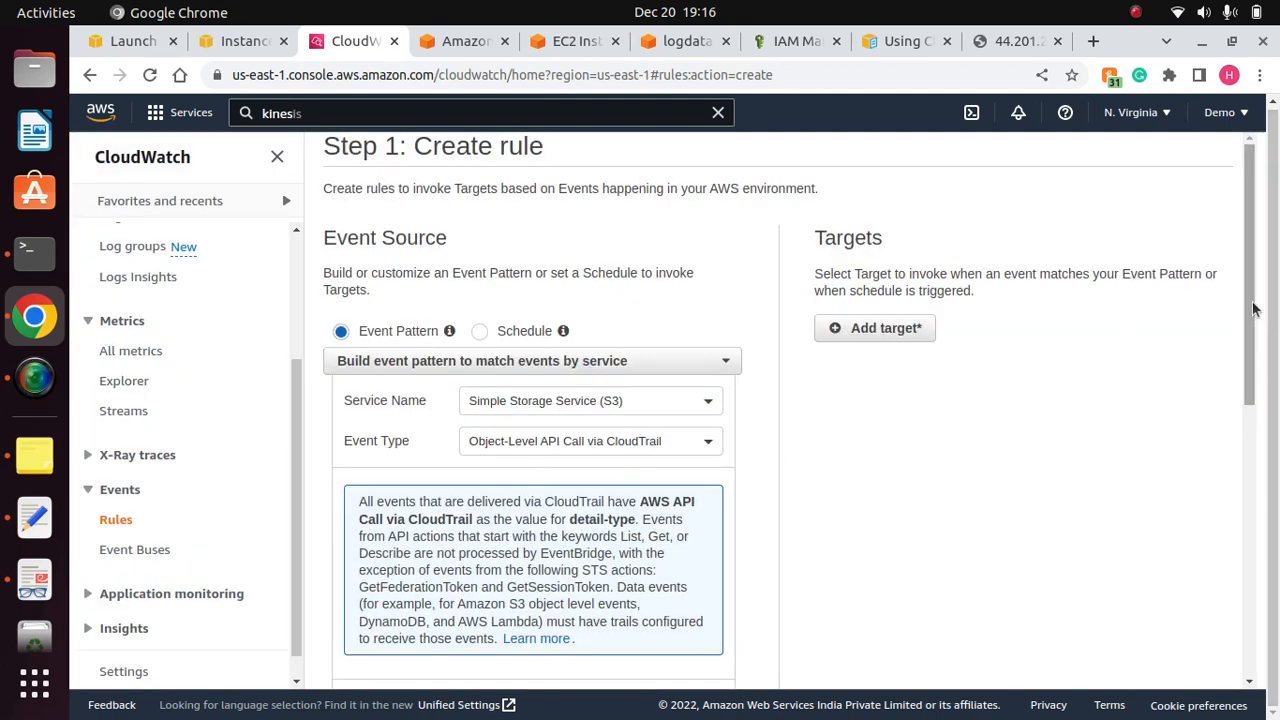
Step: Limit the S3 event pattern to specific operations instead of any operation
{"action": "left_click_drag", "start_coordinate": [1249, 300], "coordinate": [1228, 391]}
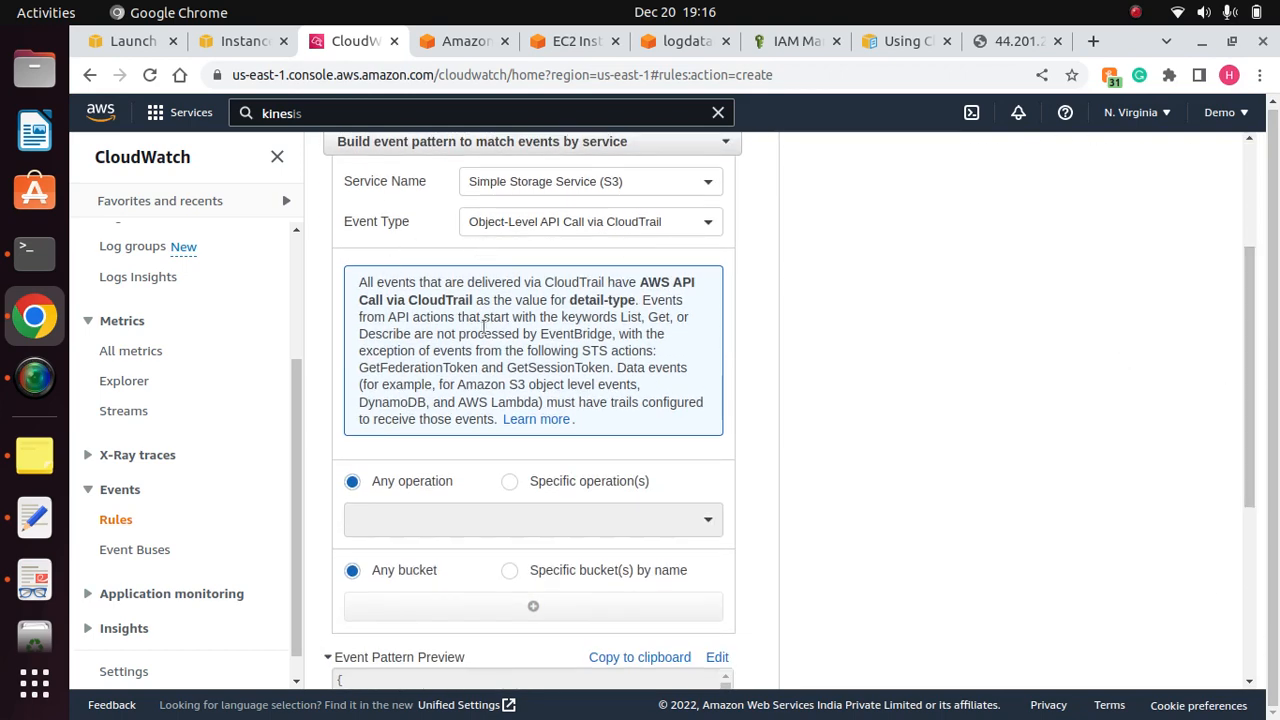
{"action": "left_click", "coordinate": [511, 482]}
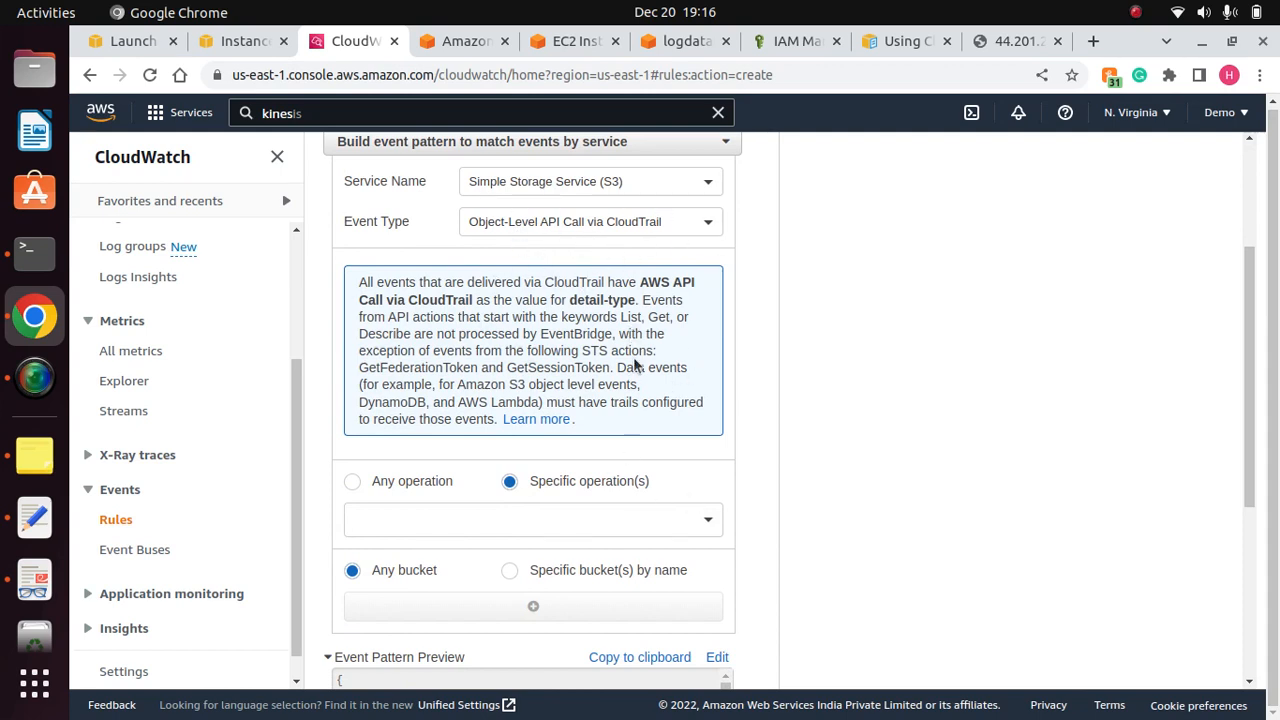
{"action": "left_click_drag", "start_coordinate": [1248, 390], "coordinate": [1248, 451]}
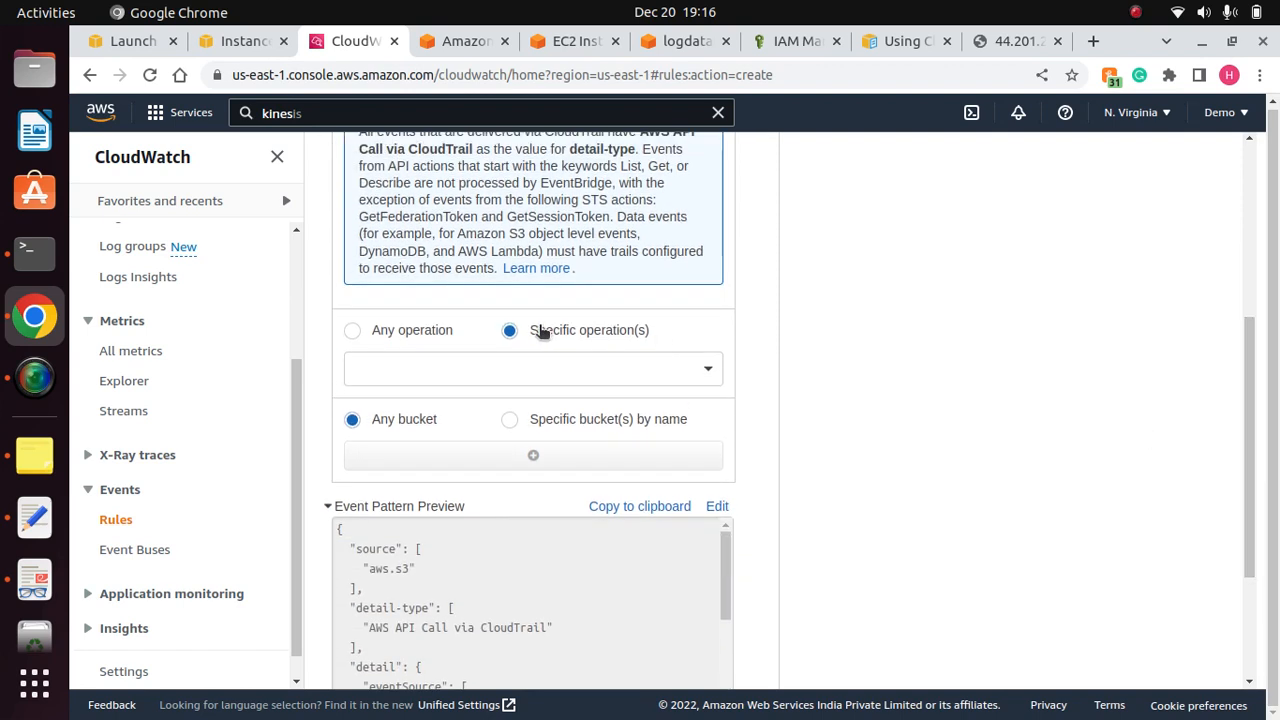
Step: Set DeleteObject as the specific operation matched by the rule's S3 event pattern
{"action": "left_click", "coordinate": [620, 368]}
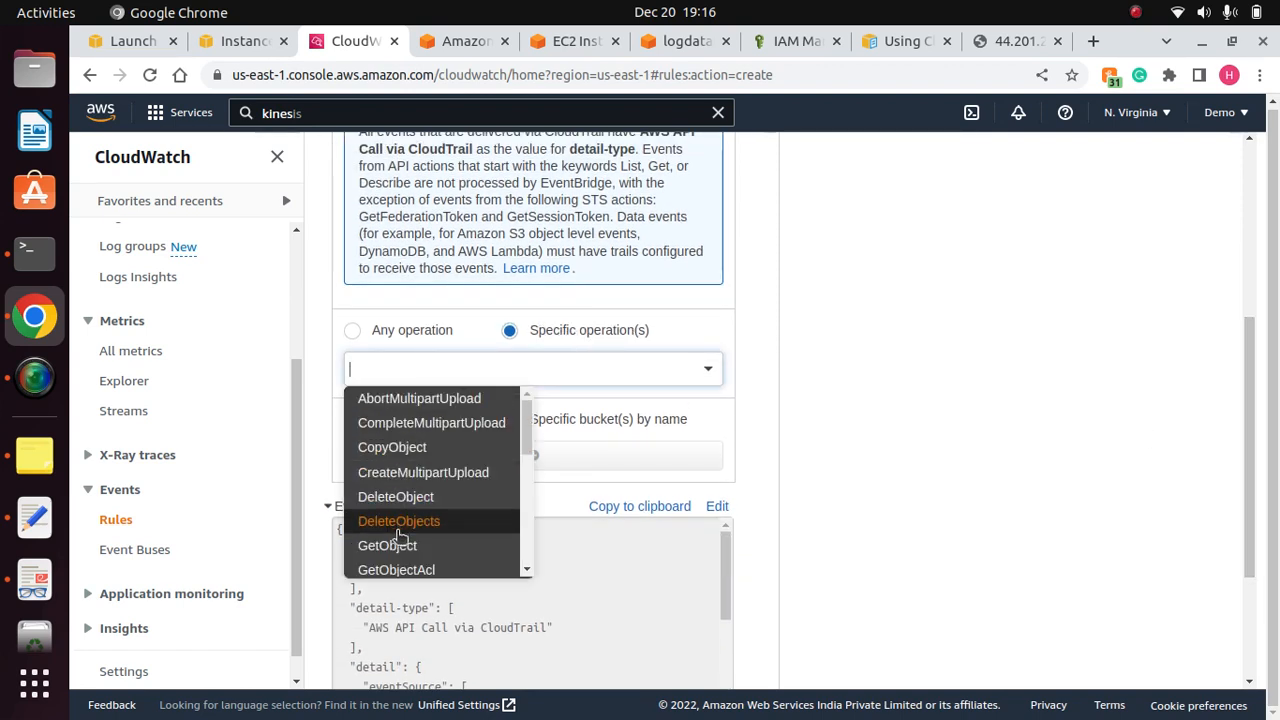
{"action": "left_click", "coordinate": [401, 497]}
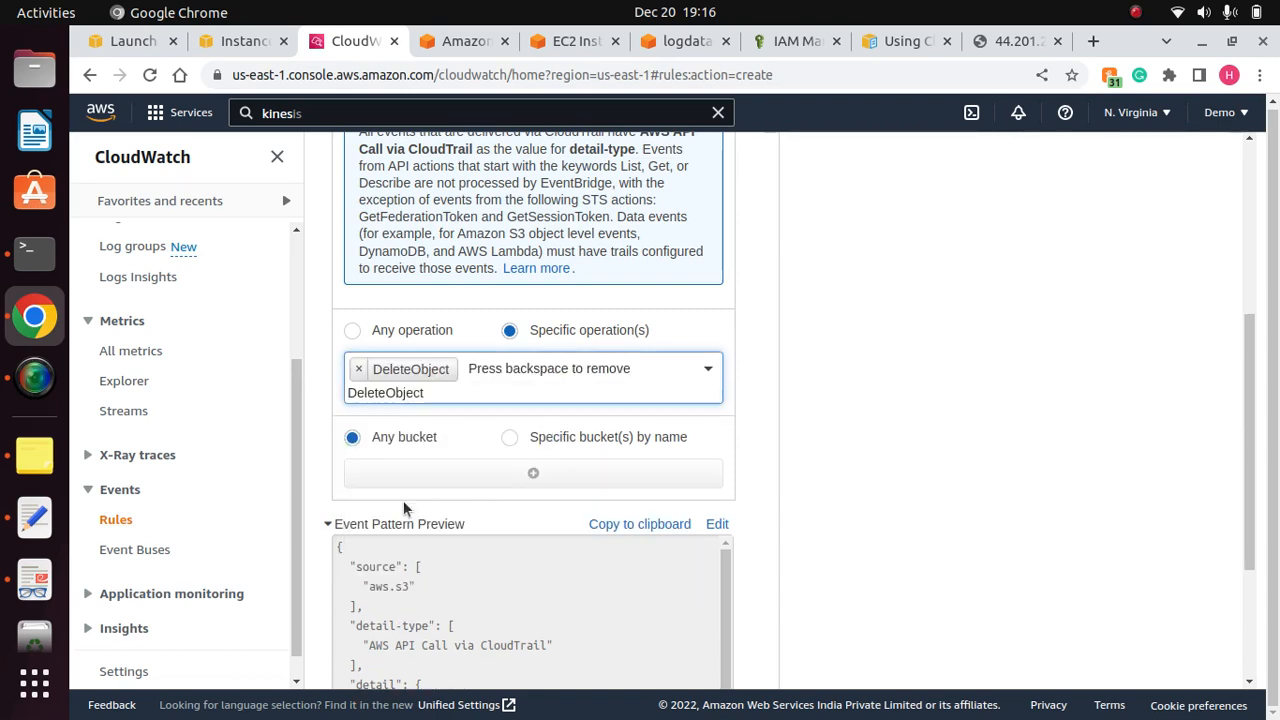
{"action": "left_click_drag", "start_coordinate": [1249, 449], "coordinate": [1232, 489]}
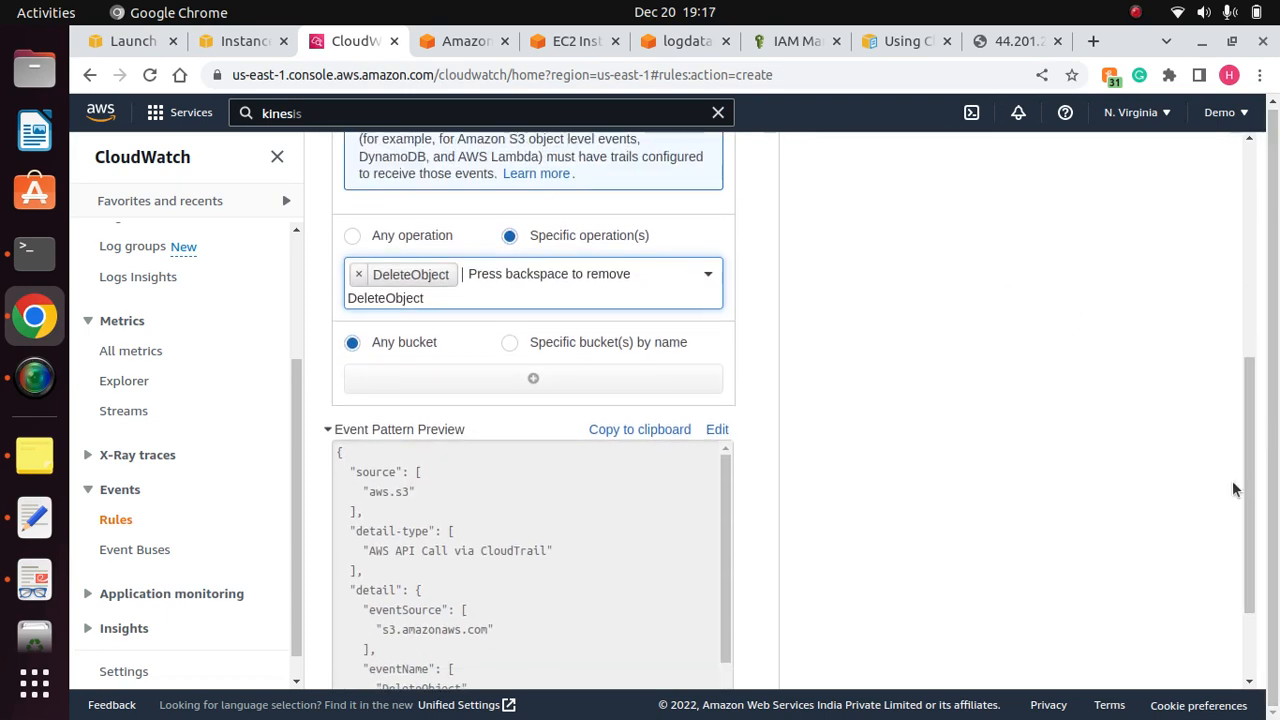
{"action": "left_click", "coordinate": [828, 405]}
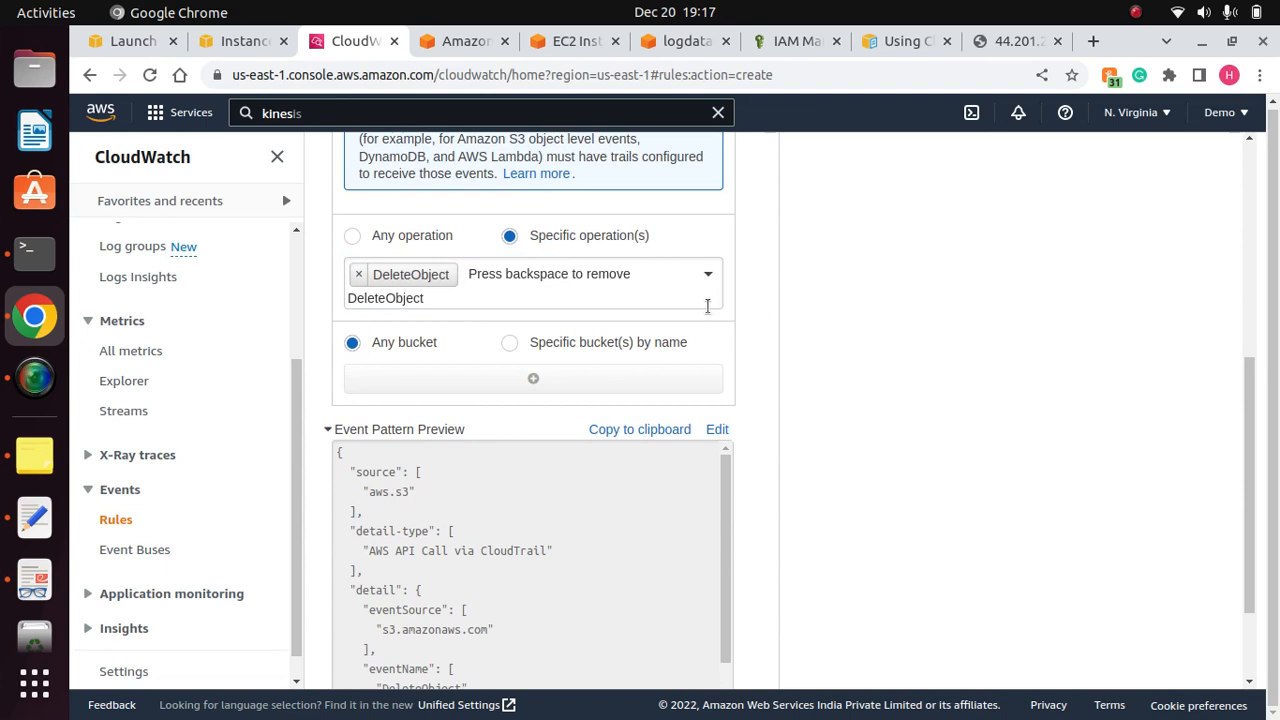
{"action": "left_click", "coordinate": [707, 306]}
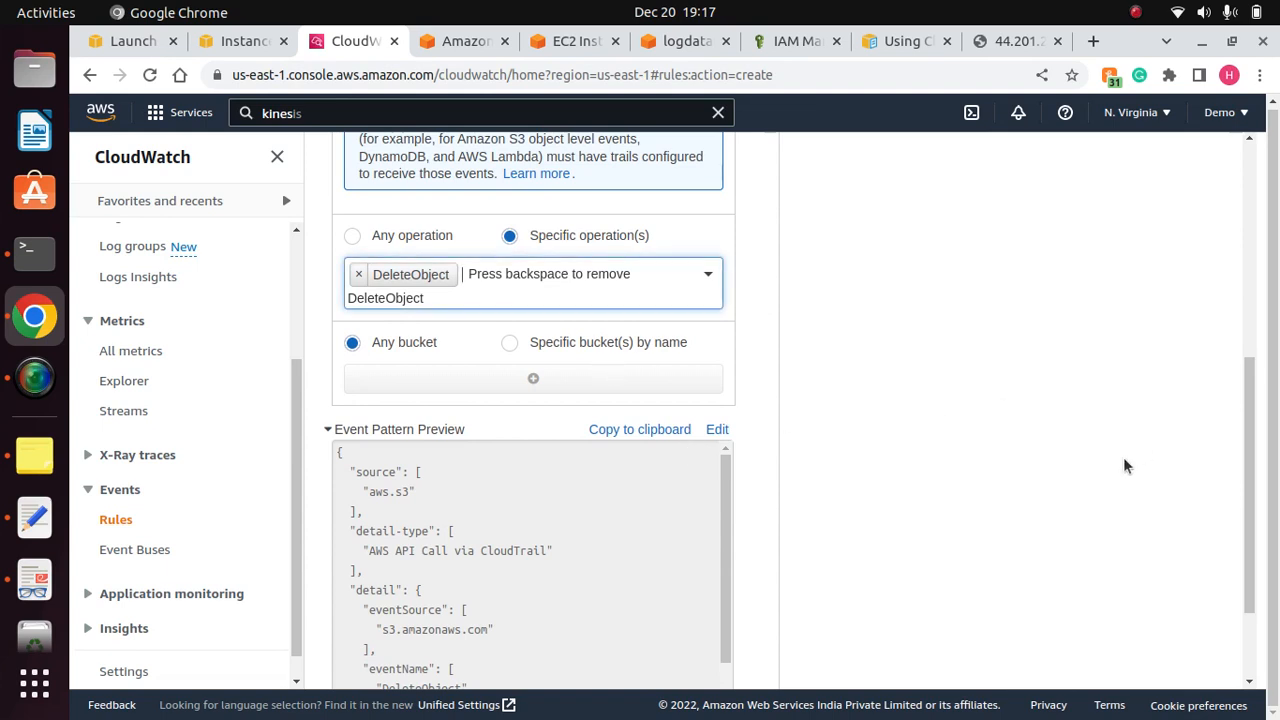
{"action": "left_click_drag", "start_coordinate": [1250, 452], "coordinate": [1250, 518]}
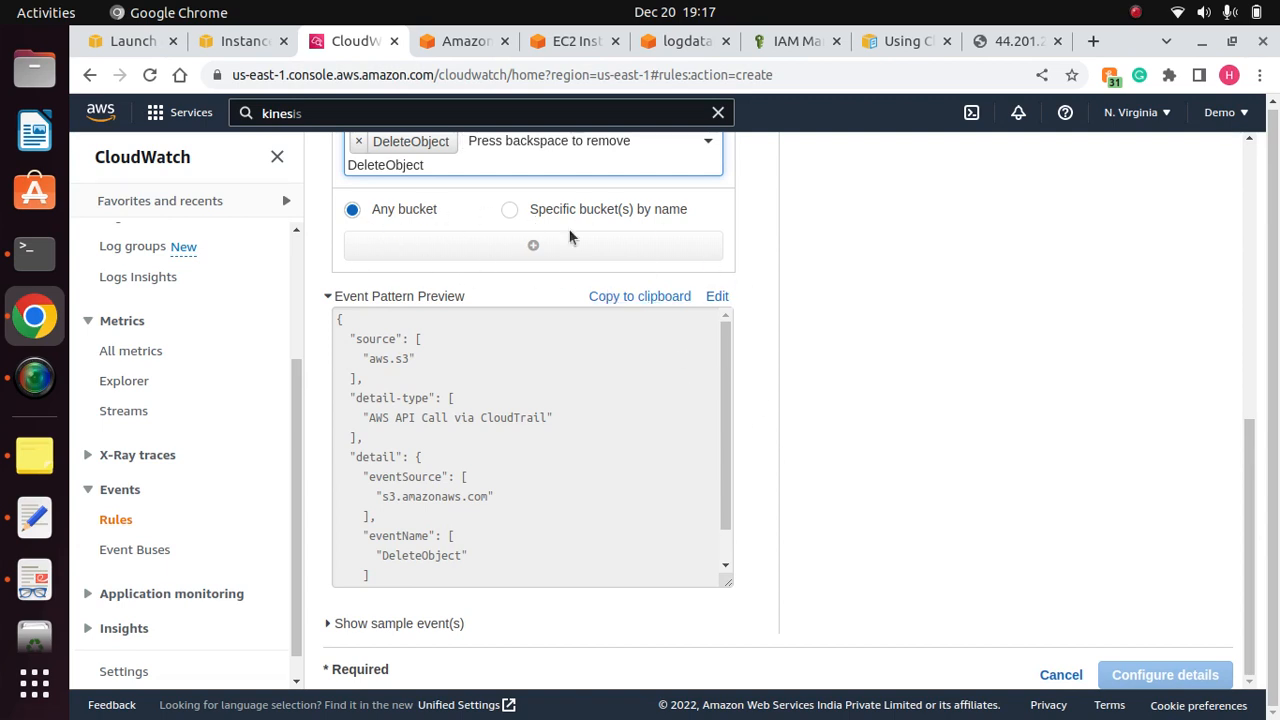
Step: Restrict the rule's event pattern to specific buckets by name
{"action": "left_click", "coordinate": [511, 211]}
{"action": "left_click", "coordinate": [595, 242]}
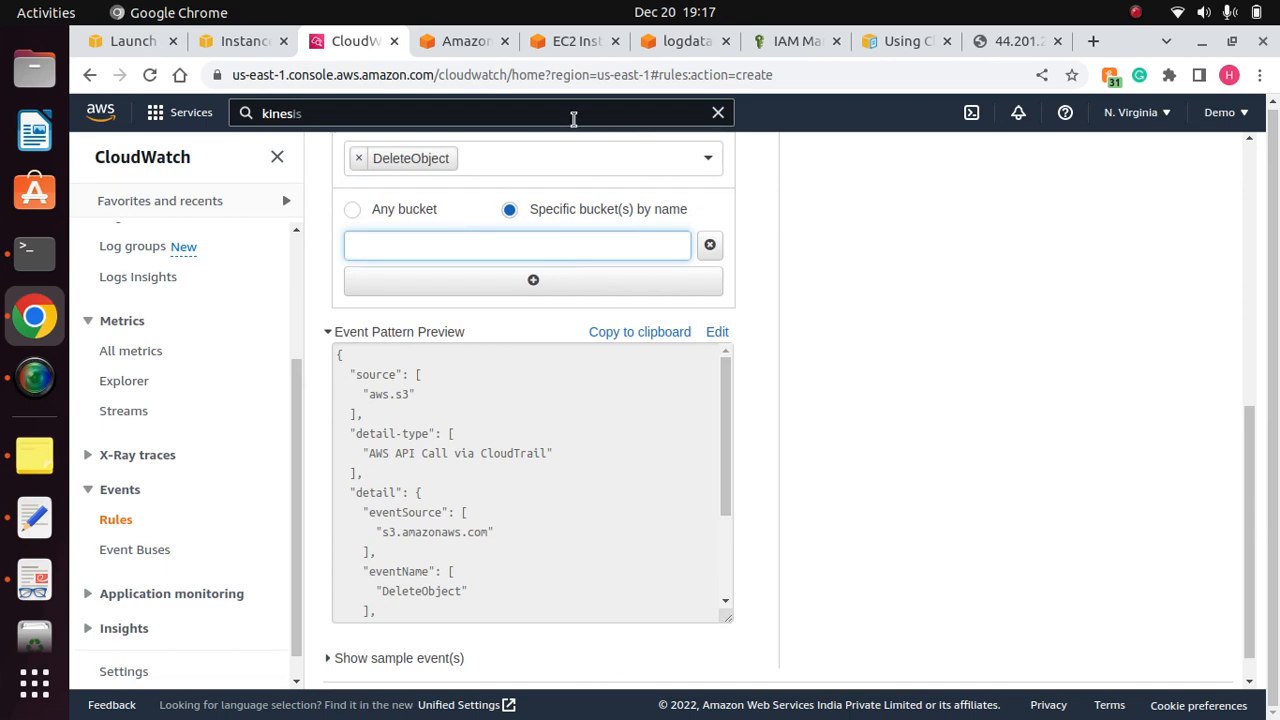
{"action": "left_click", "coordinate": [510, 212]}
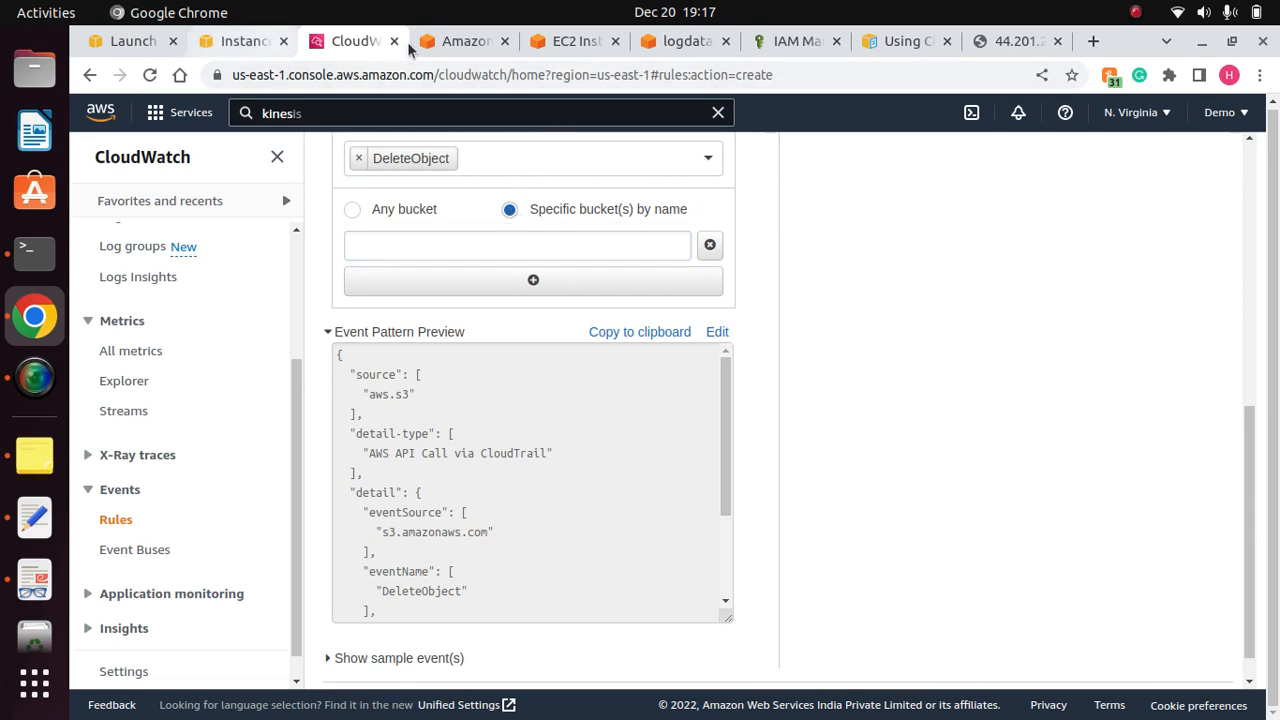
Step: Copy the bucket name logdatafors3 from the S3 bucket list
{"action": "left_click", "coordinate": [447, 41]}
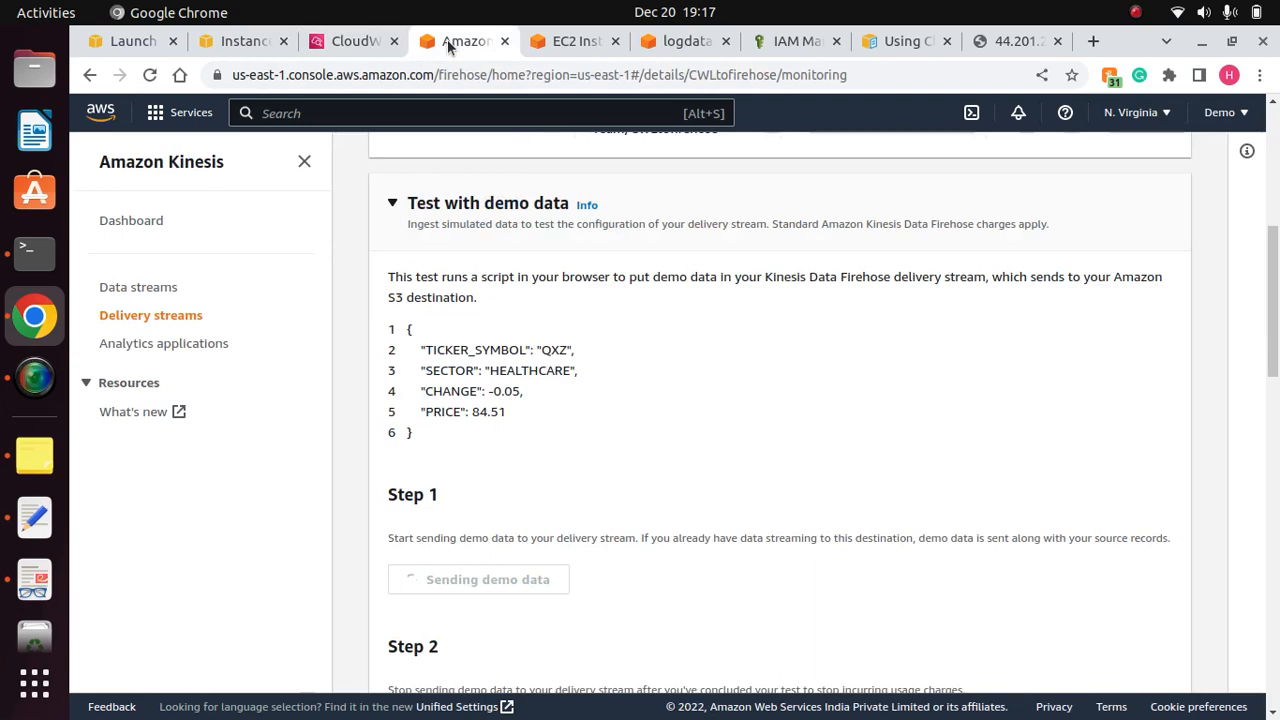
{"action": "left_click", "coordinate": [567, 41]}
{"action": "left_click", "coordinate": [682, 41]}
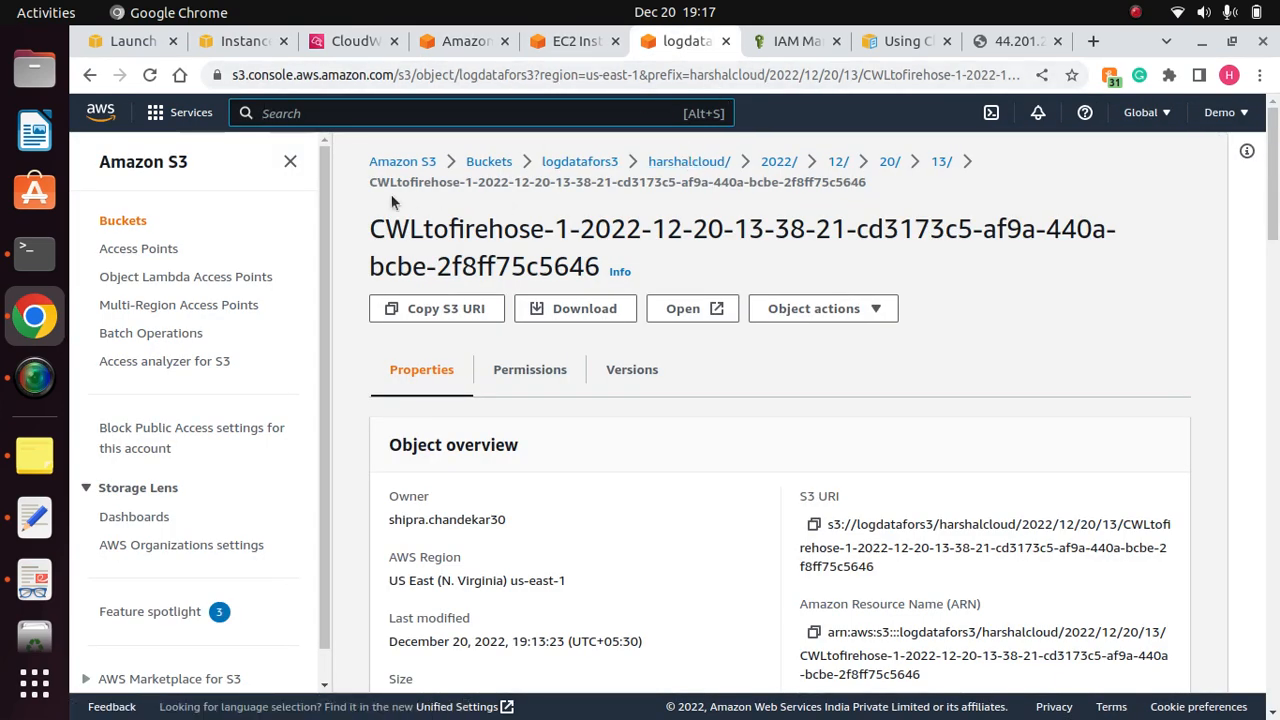
{"action": "left_click", "coordinate": [123, 221]}
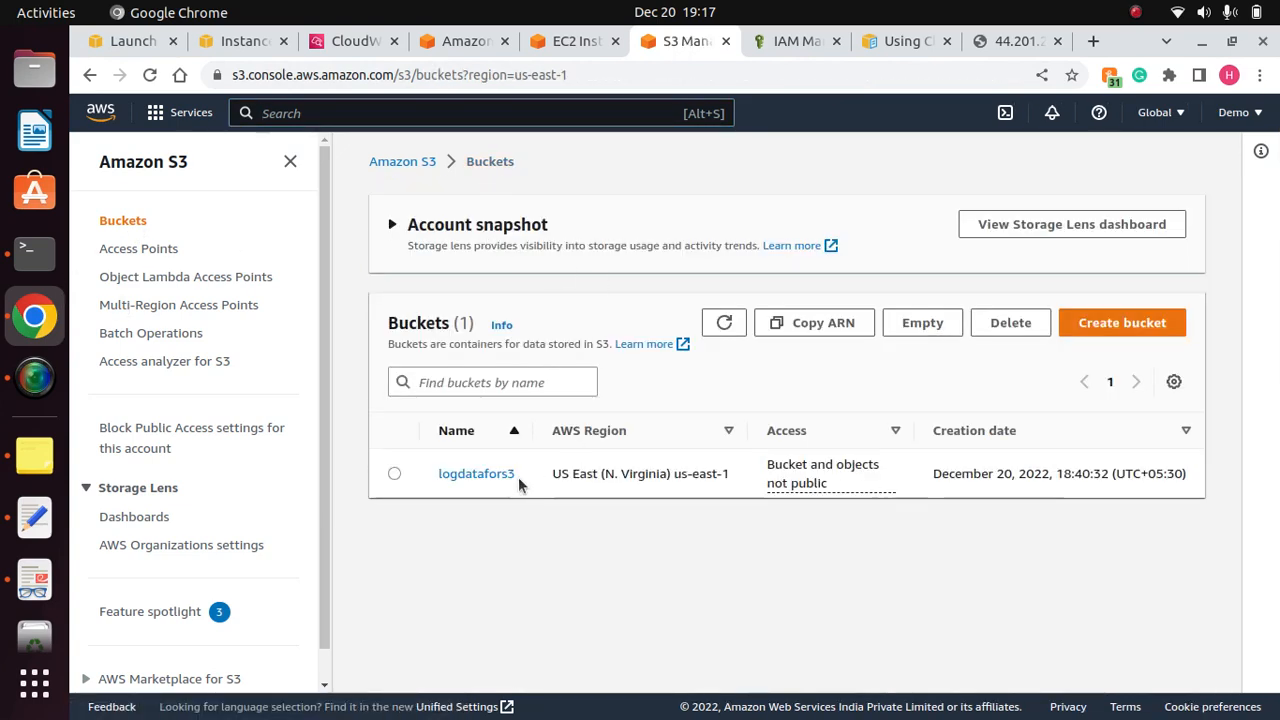
{"action": "left_click_drag", "start_coordinate": [519, 485], "coordinate": [421, 472]}
{"action": "key", "text": "ctrl+c"}
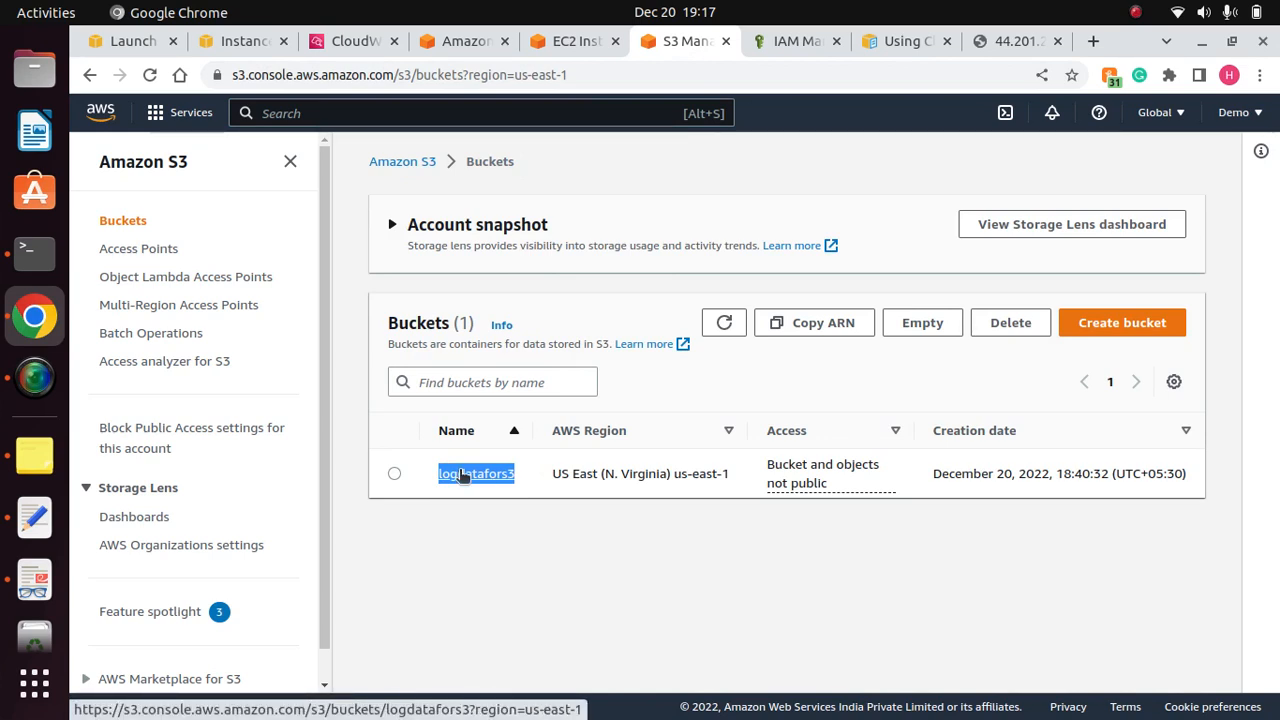
Step: Enter logdatafors3 as the specific bucket in the CloudWatch rule and review the event pattern preview
{"action": "left_click", "coordinate": [347, 41]}
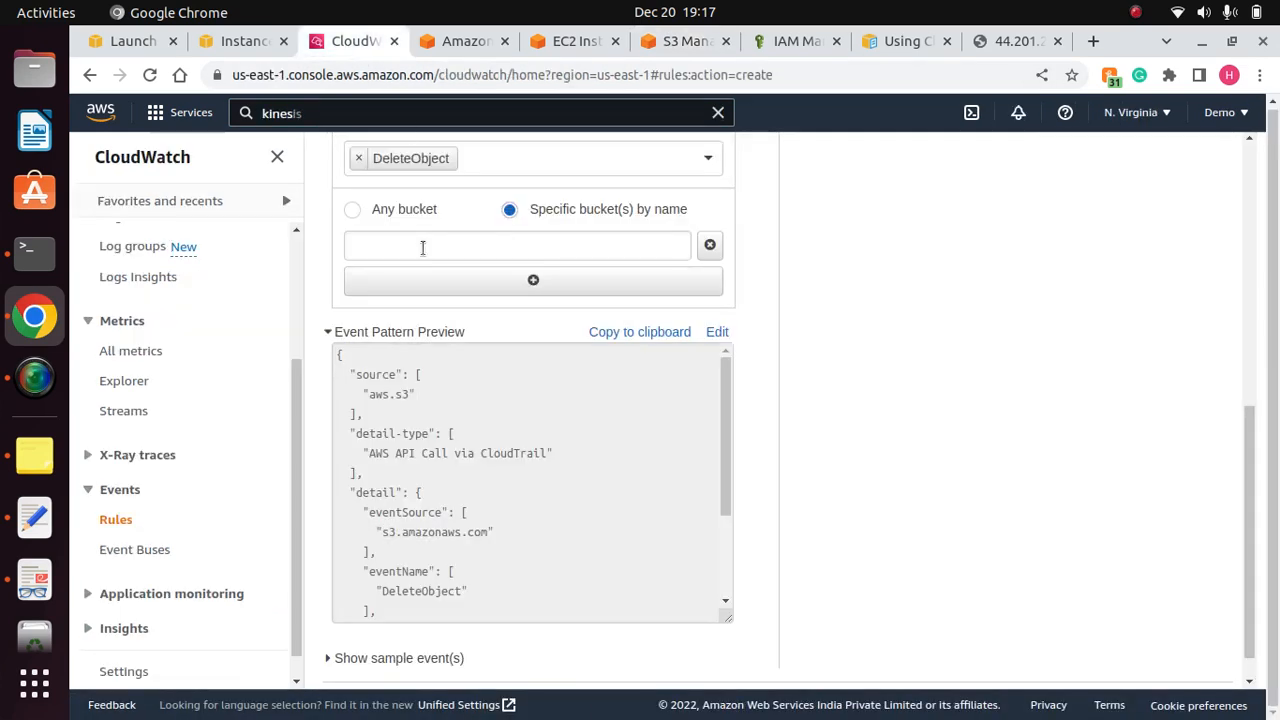
{"action": "left_click", "coordinate": [538, 251]}
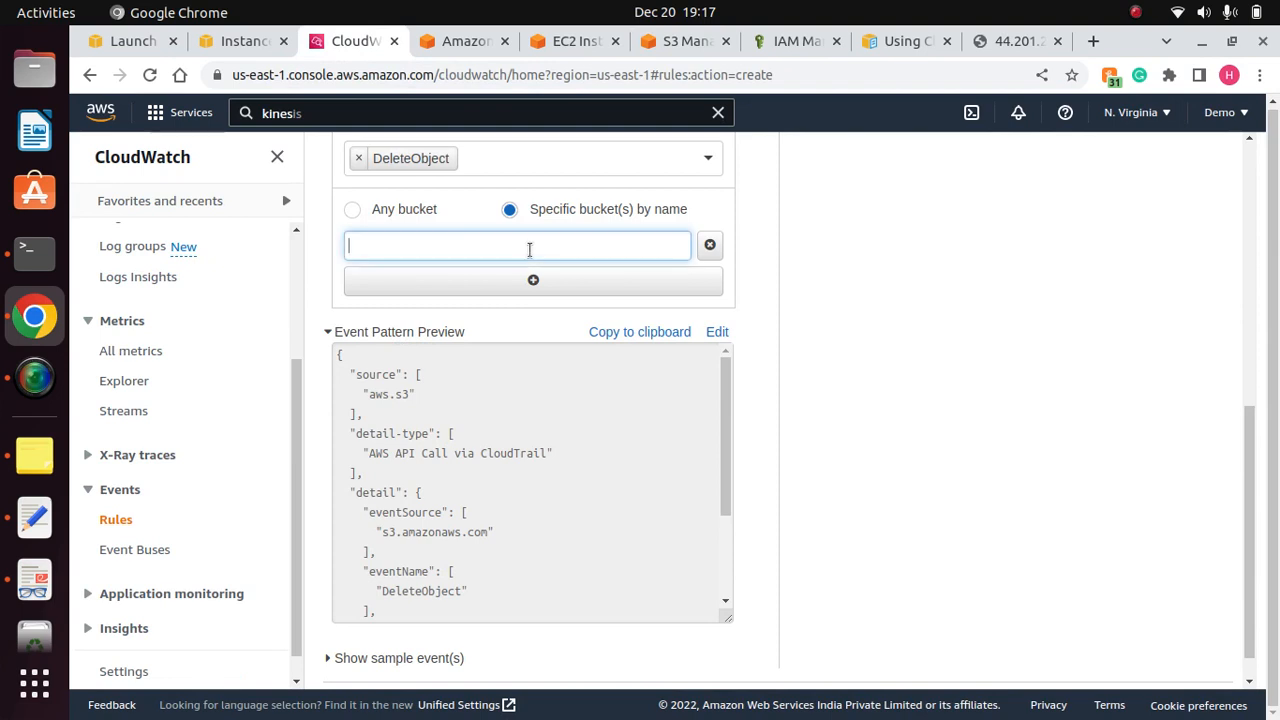
{"action": "right_click", "coordinate": [530, 251]}
{"action": "left_click", "coordinate": [590, 369]}
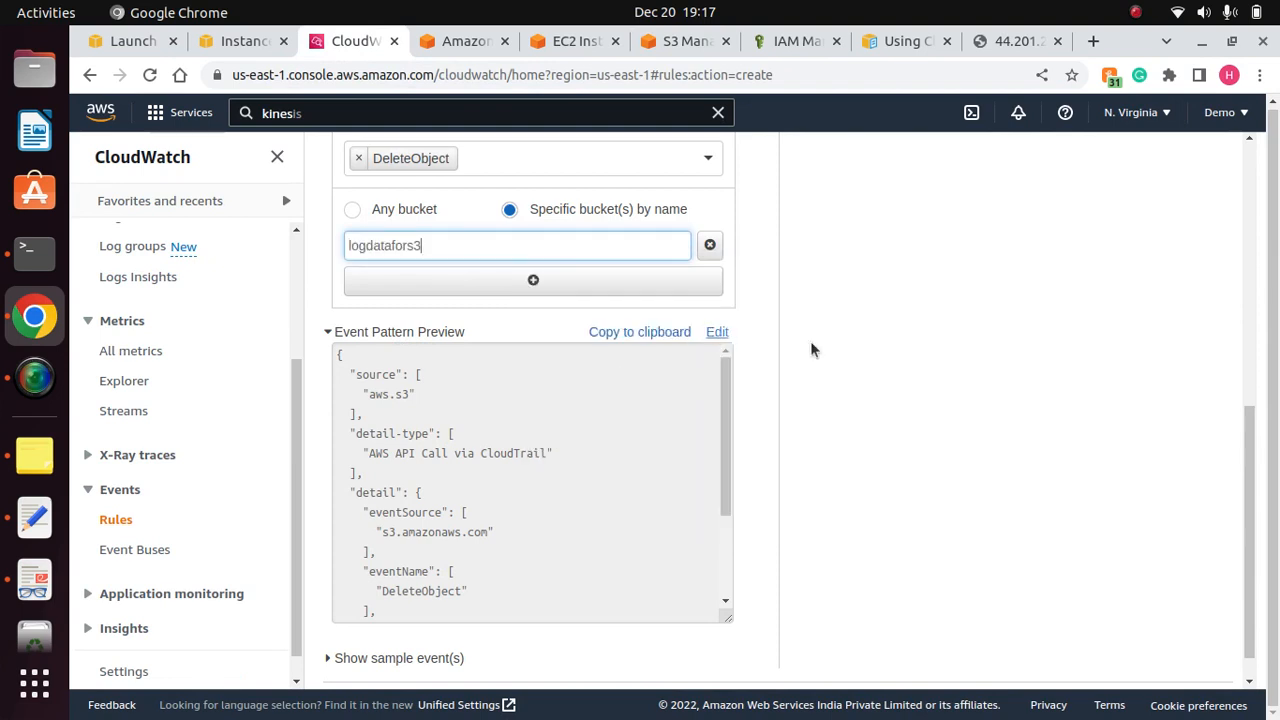
{"action": "left_click", "coordinate": [989, 393]}
{"action": "scroll", "coordinate": [1248, 515], "scroll_direction": "down", "scroll_amount": 1}
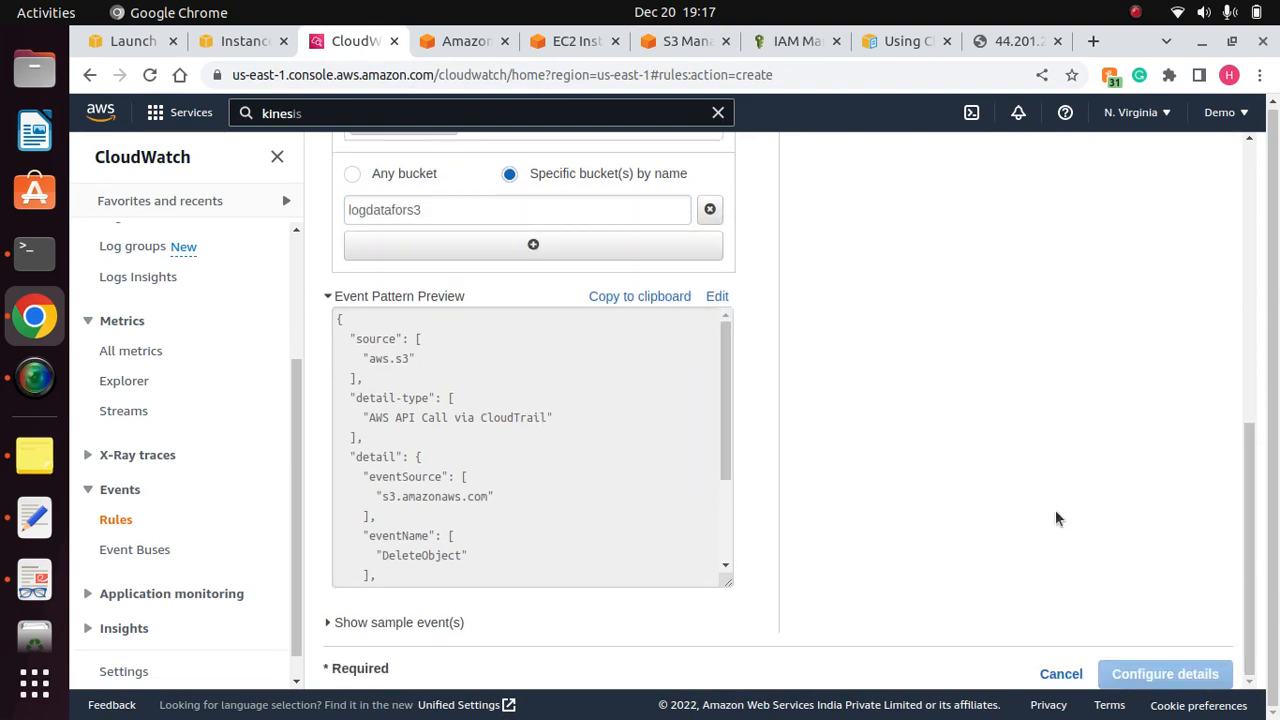
{"action": "left_click_drag", "start_coordinate": [727, 464], "coordinate": [735, 588]}
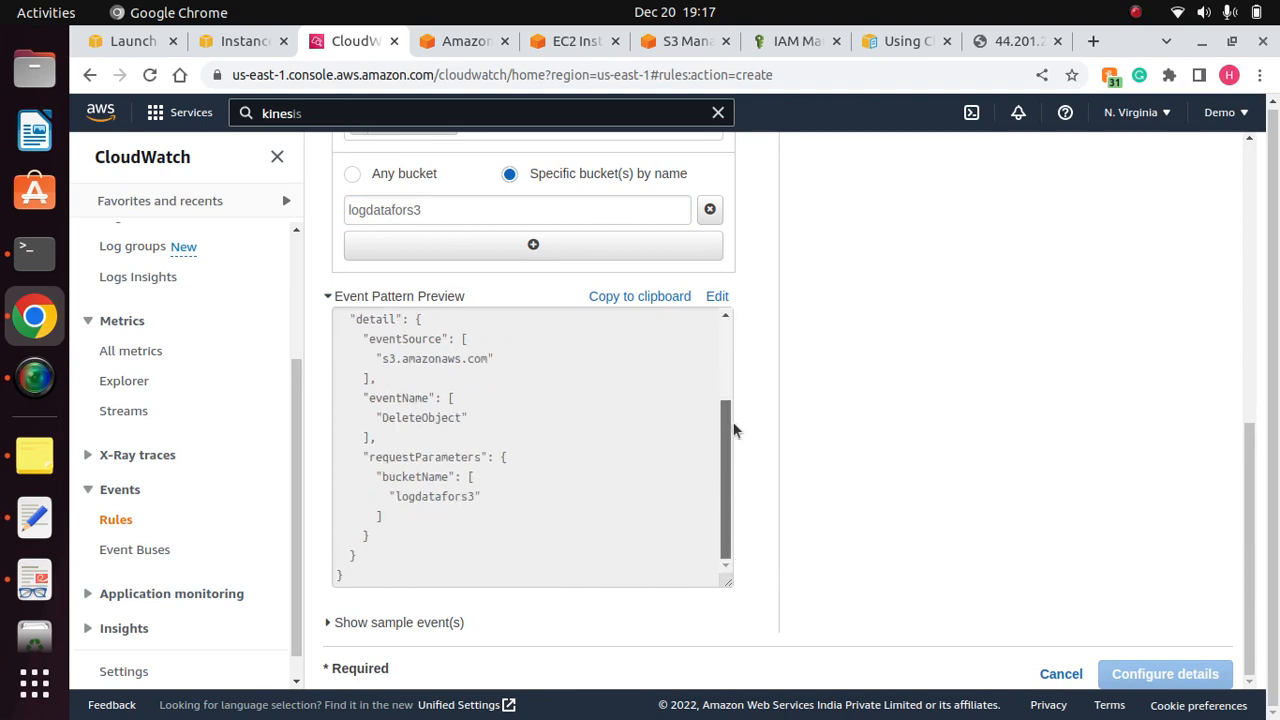
{"action": "left_click_drag", "start_coordinate": [733, 430], "coordinate": [740, 357]}
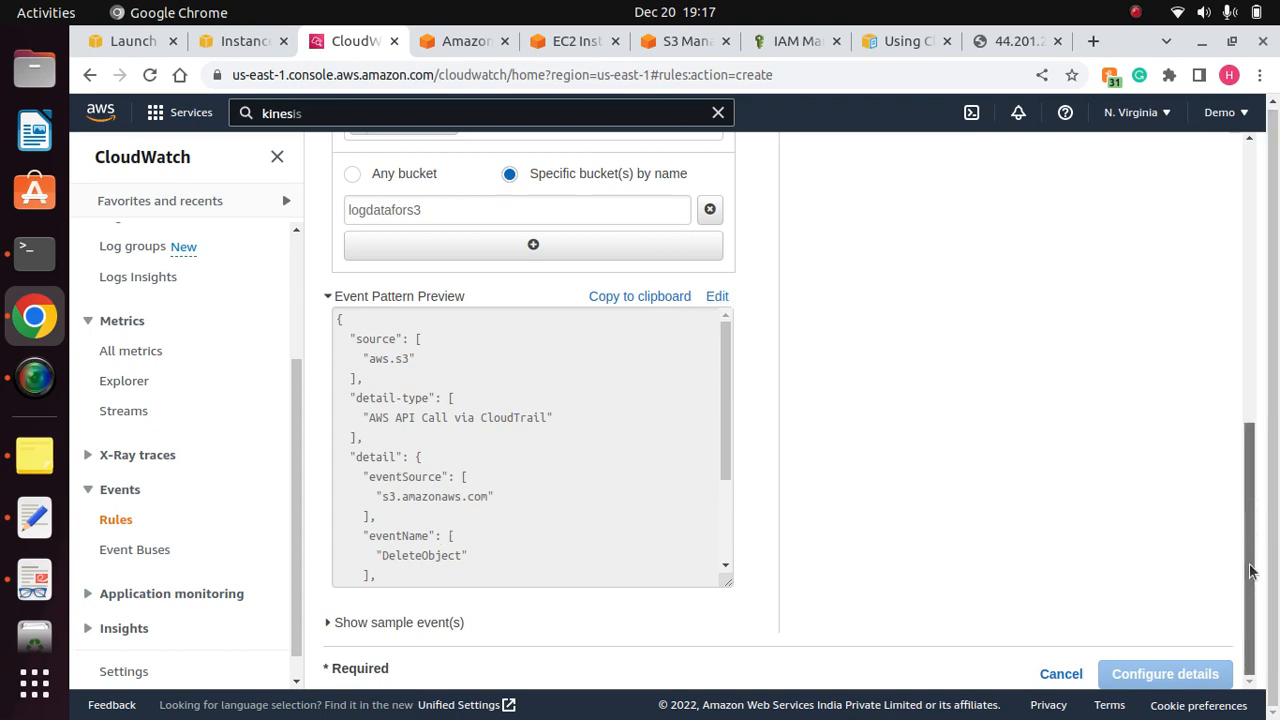
Step: Search the AWS services for cloudtrail and open CloudTrail in a separate browser tab
{"action": "left_click_drag", "start_coordinate": [1249, 577], "coordinate": [1240, 309]}
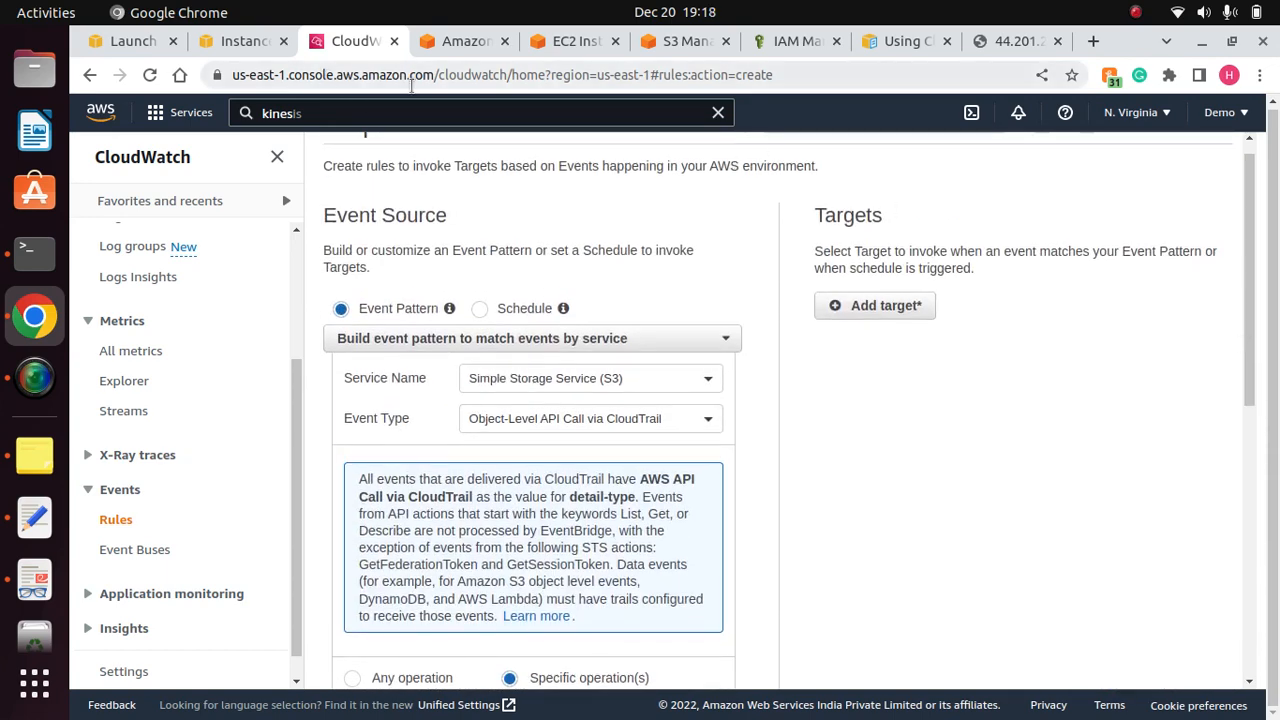
{"action": "left_click", "coordinate": [400, 115]}
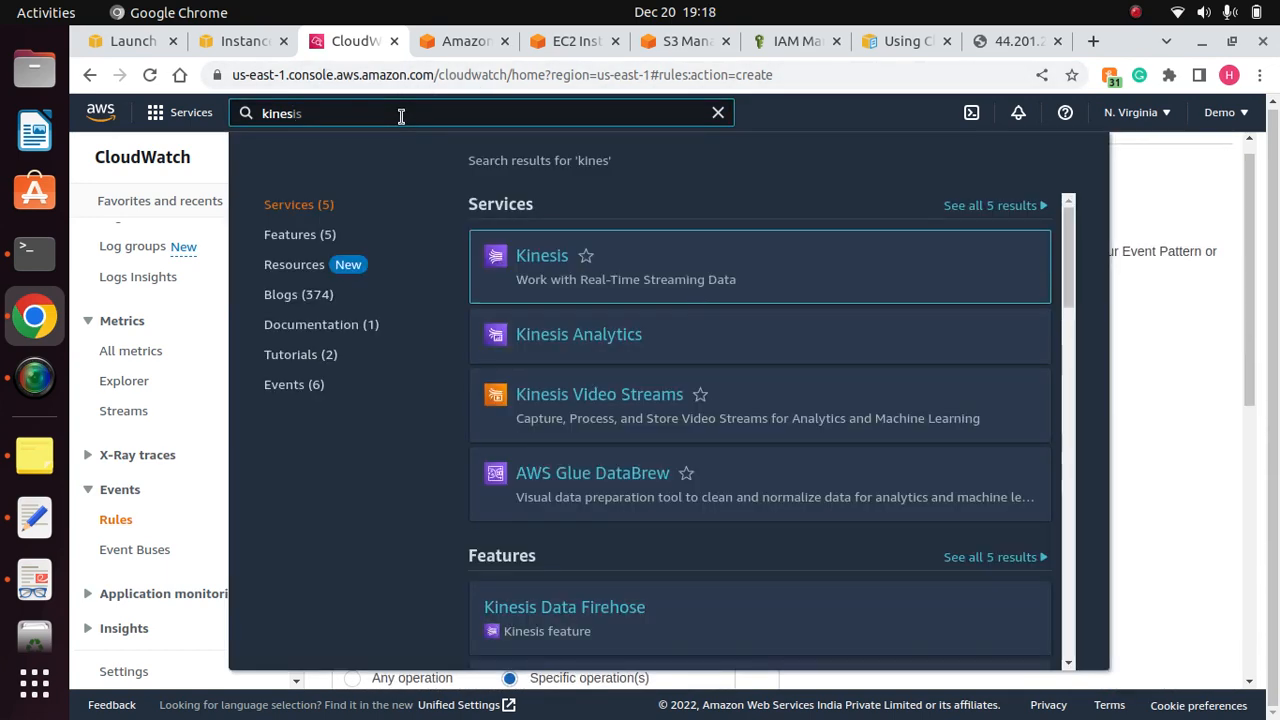
{"action": "key", "text": "BackSpace"}
{"action": "key", "text": "BackSpace"}
{"action": "key", "text": "BackSpace"}
{"action": "key", "text": "BackSpace"}
{"action": "key", "text": "BackSpace"}
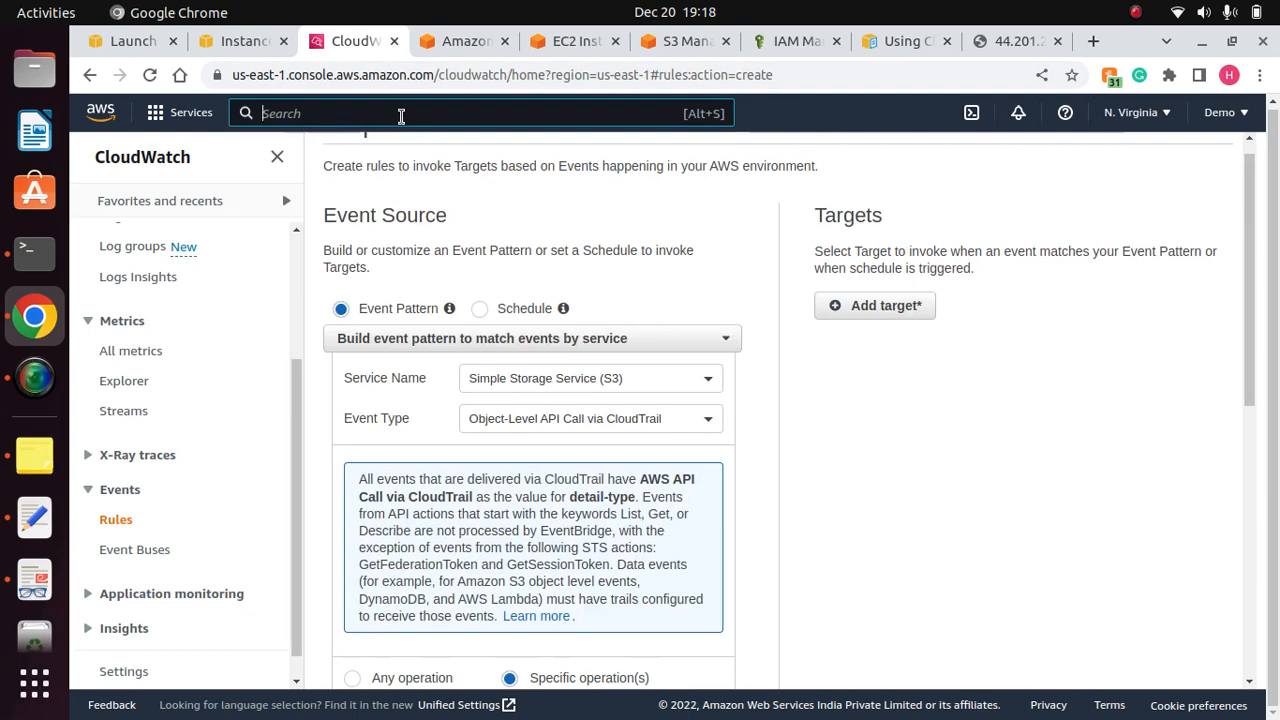
{"action": "type", "text": "cloudtrail"}
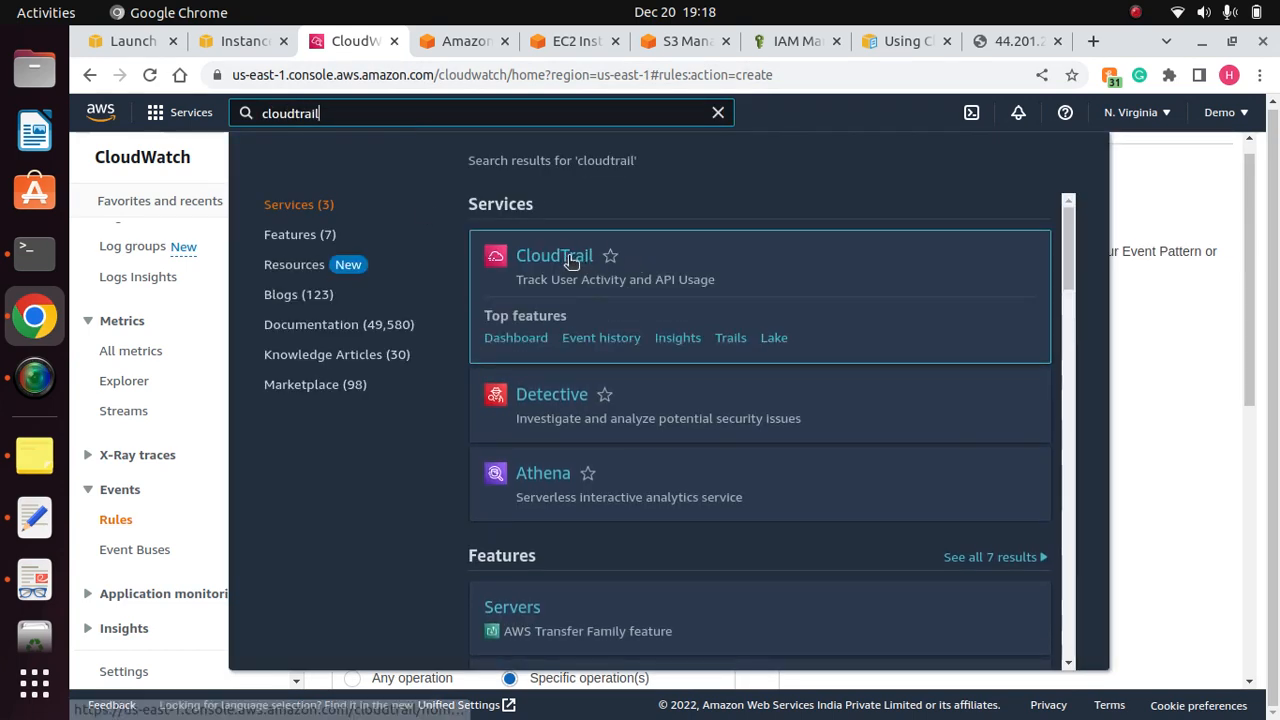
{"action": "right_click", "coordinate": [568, 257]}
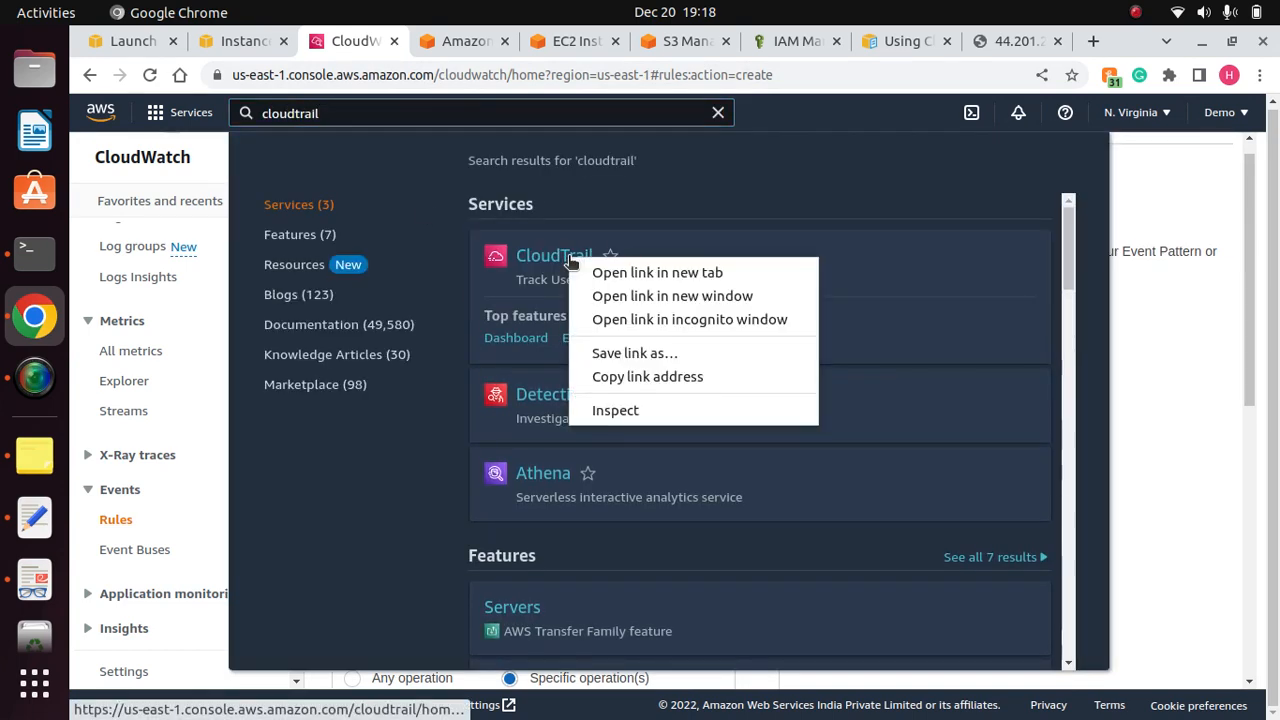
{"action": "left_click", "coordinate": [657, 274]}
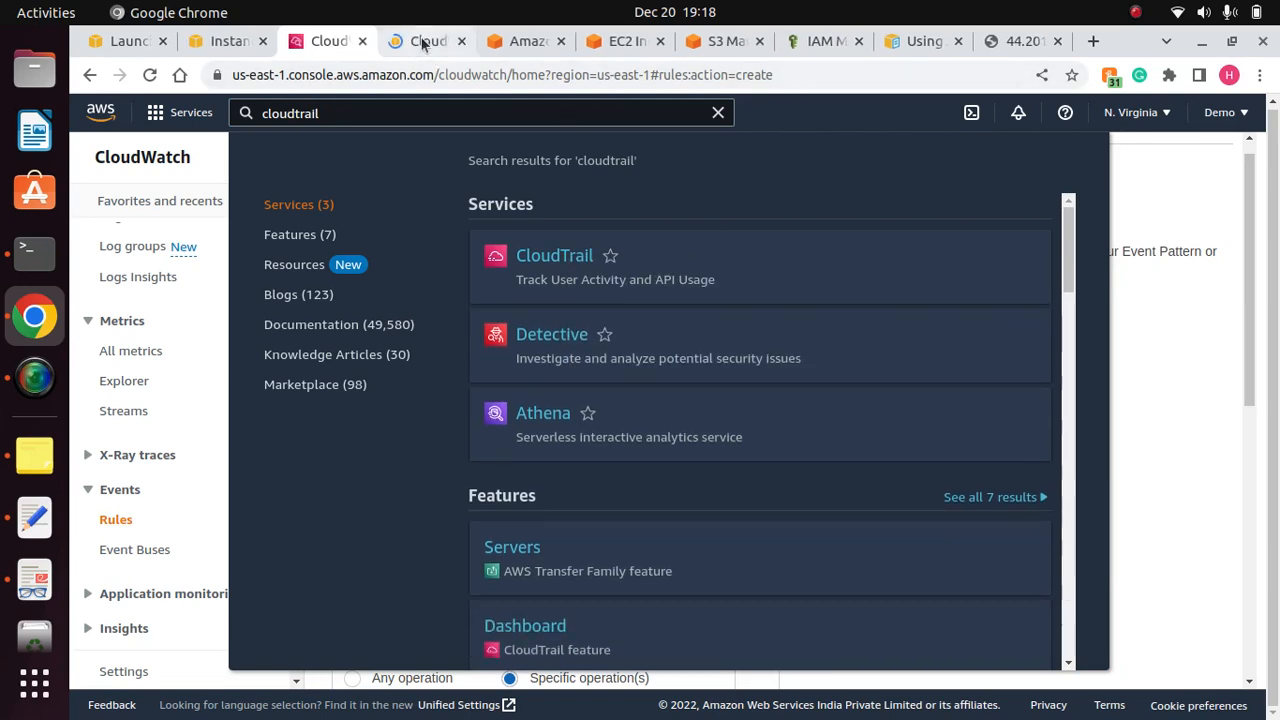
{"action": "left_click", "coordinate": [423, 40]}
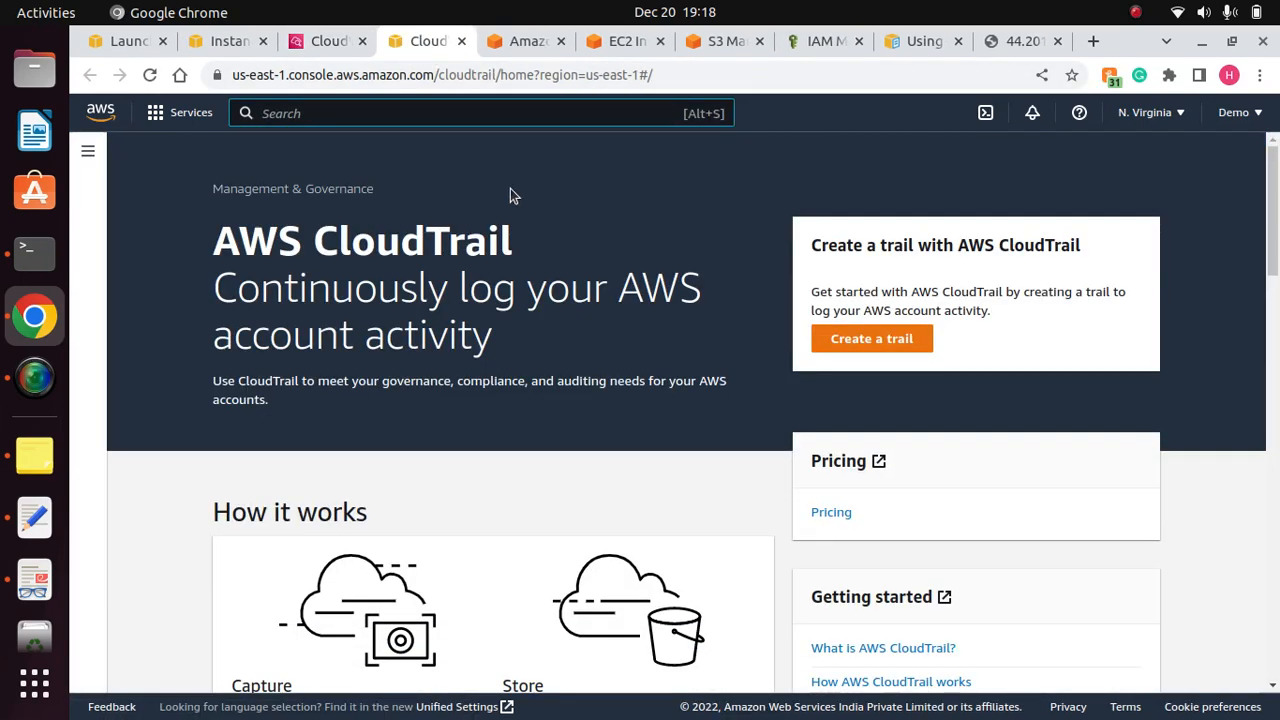
Step: Create a quick CloudTrail trail with the default name management-events
{"action": "left_click", "coordinate": [876, 339]}
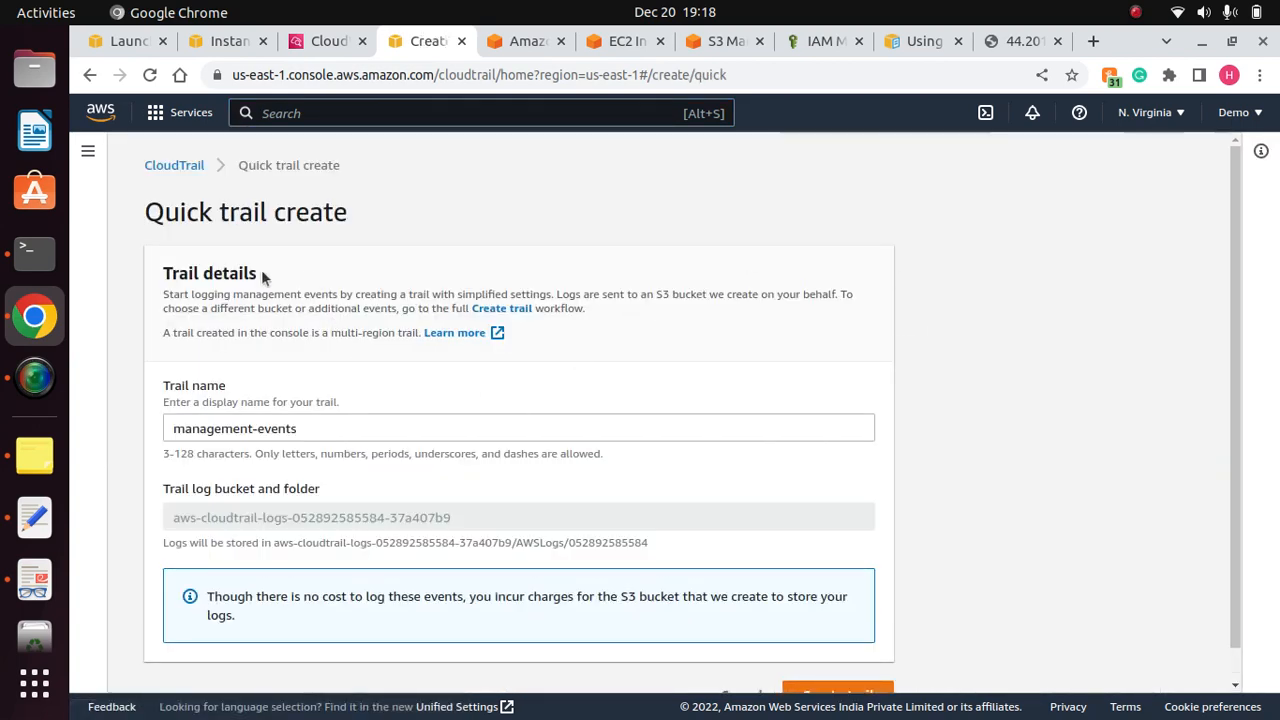
{"action": "scroll", "coordinate": [1200, 420], "scroll_direction": "down", "scroll_amount": 1}
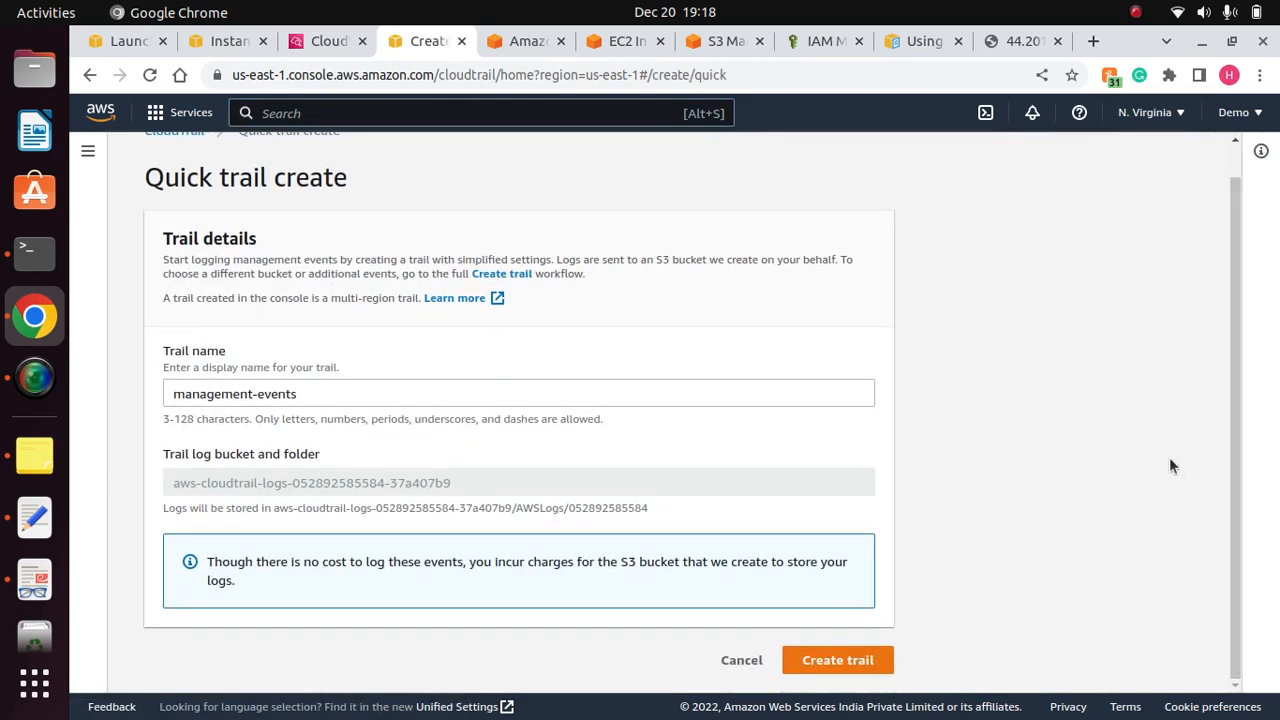
{"action": "left_click", "coordinate": [843, 660]}
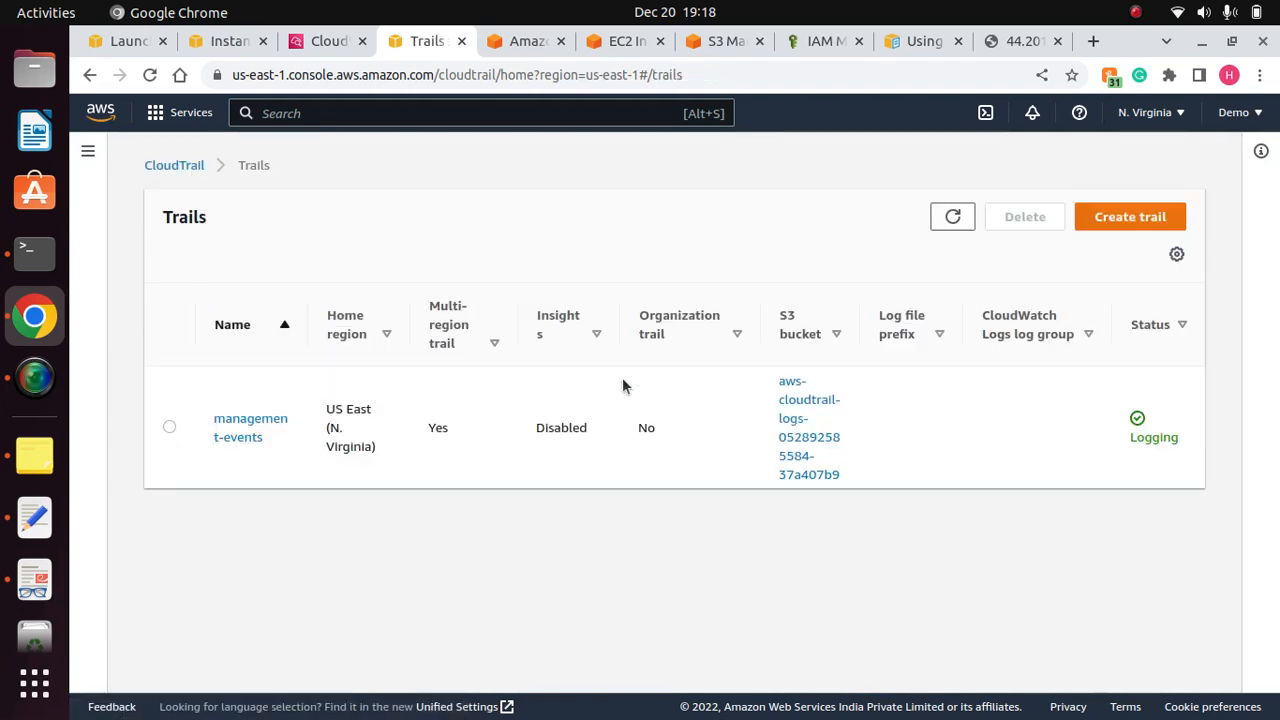
Step: Edit the management-events trail's general details to store its logs in the existing bucket logdatafors3, and save the changes
{"action": "left_click", "coordinate": [251, 420]}
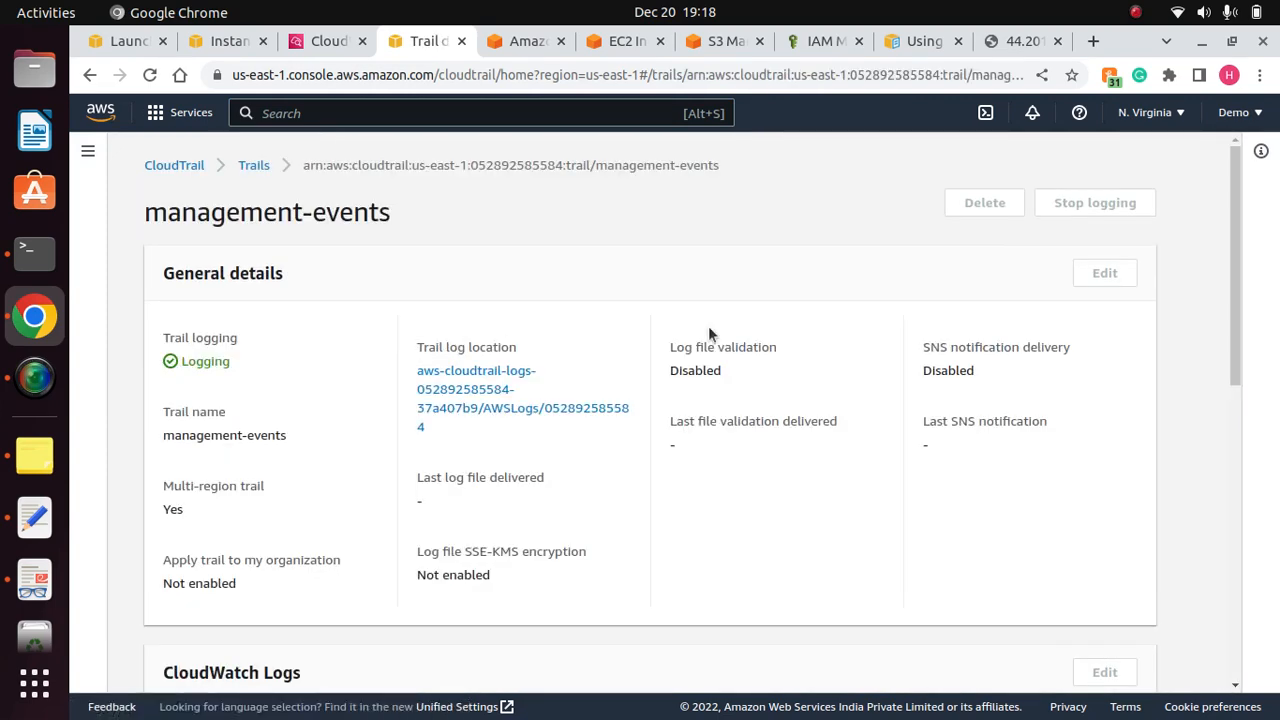
{"action": "left_click_drag", "start_coordinate": [1242, 300], "coordinate": [1217, 220]}
{"action": "left_click", "coordinate": [1105, 273]}
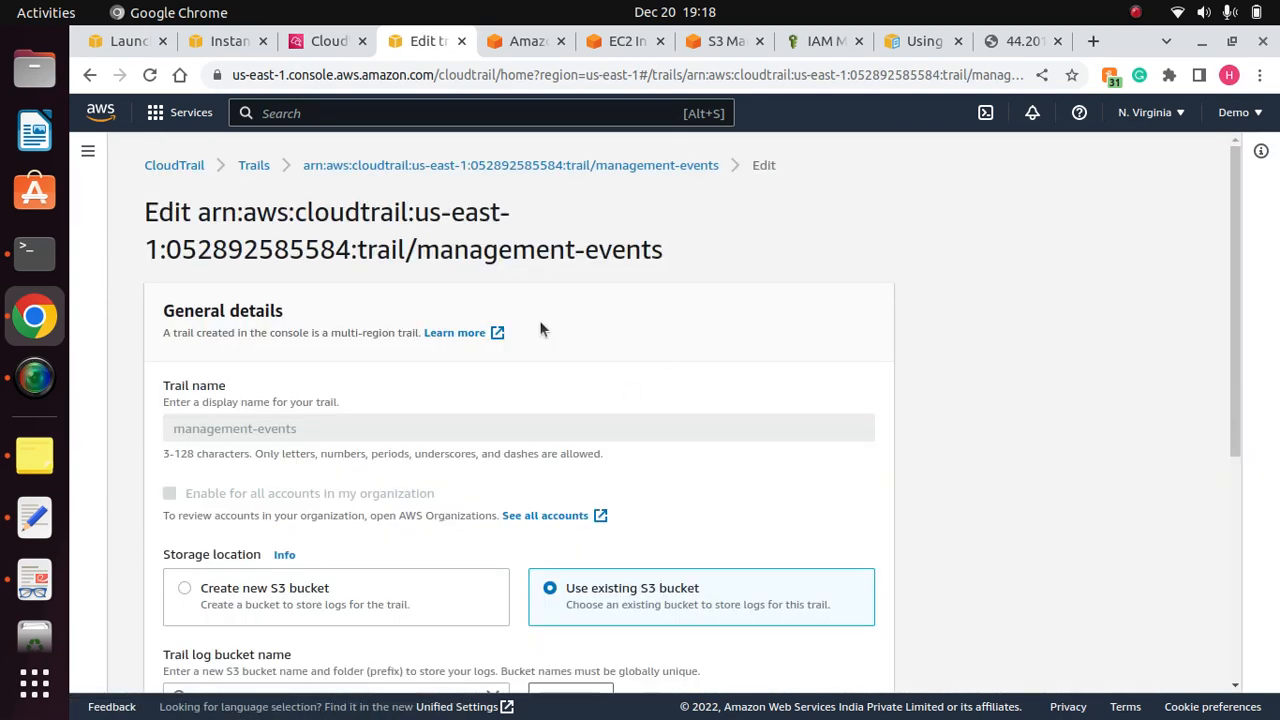
{"action": "left_click_drag", "start_coordinate": [1240, 300], "coordinate": [1228, 428]}
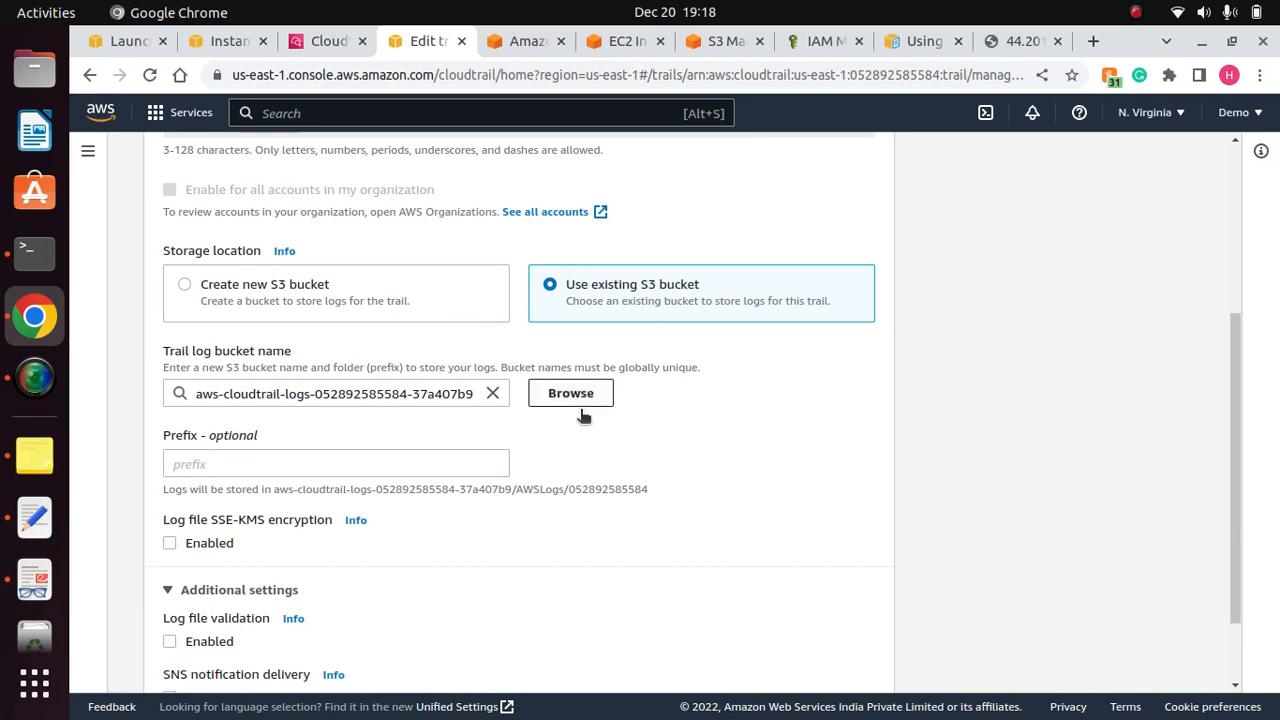
{"action": "left_click", "coordinate": [555, 392]}
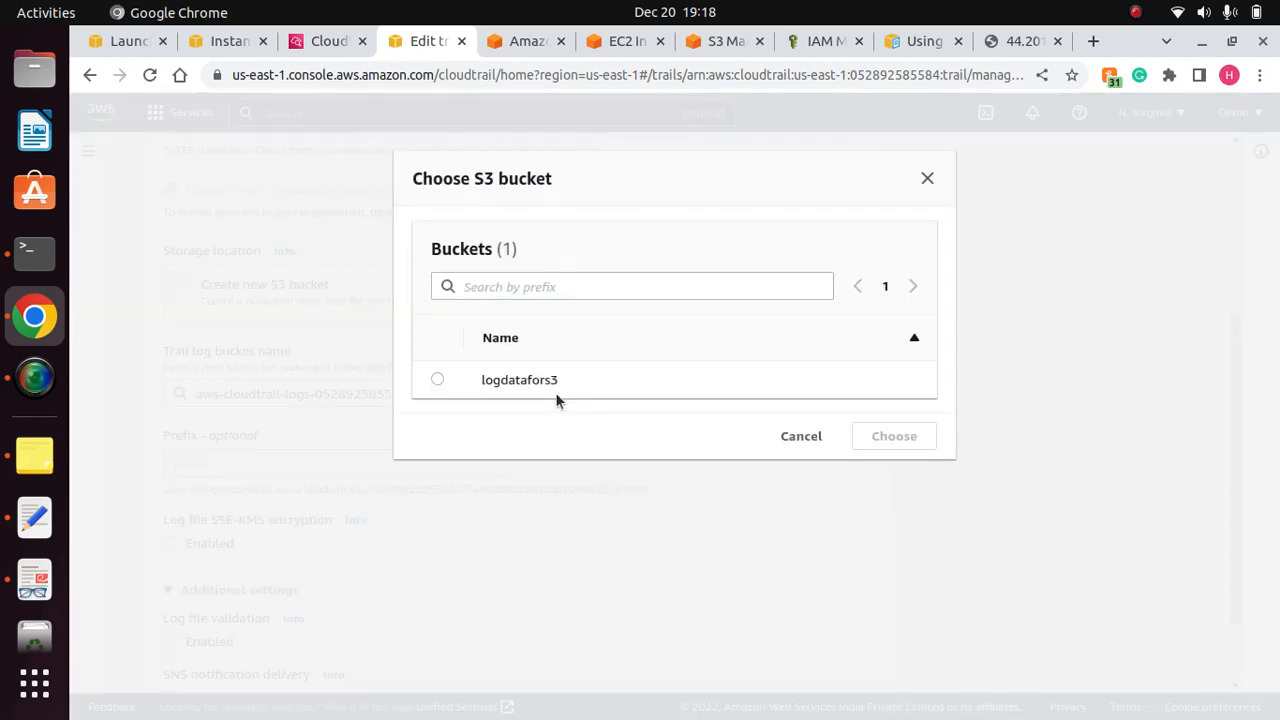
{"action": "left_click", "coordinate": [440, 383]}
{"action": "left_click", "coordinate": [890, 437]}
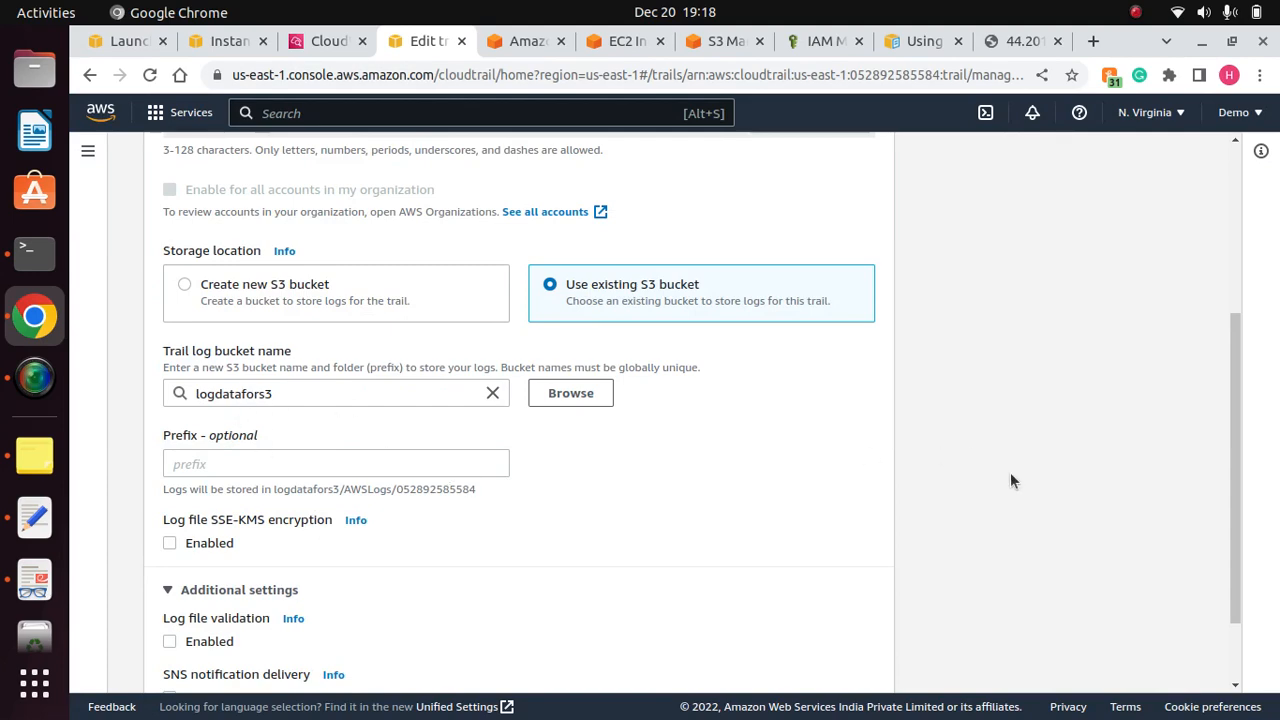
{"action": "scroll", "coordinate": [1240, 600], "scroll_direction": "down", "scroll_amount": 2}
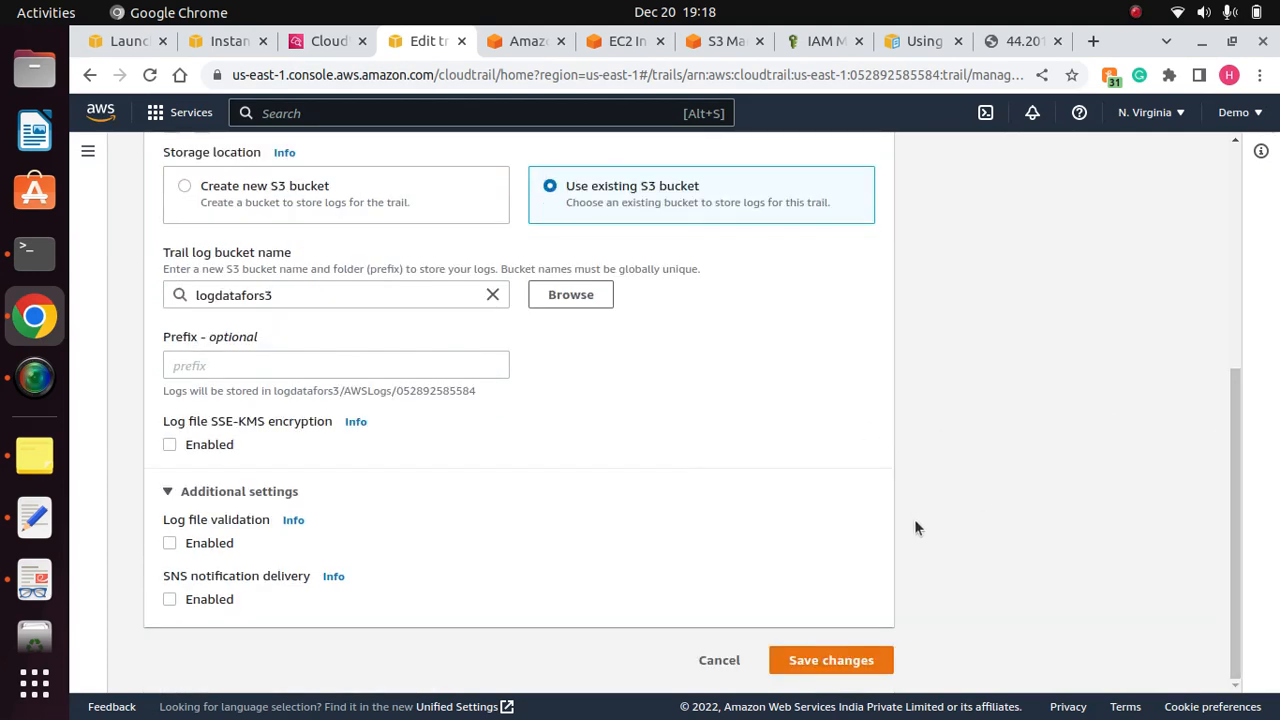
{"action": "left_click", "coordinate": [828, 660]}
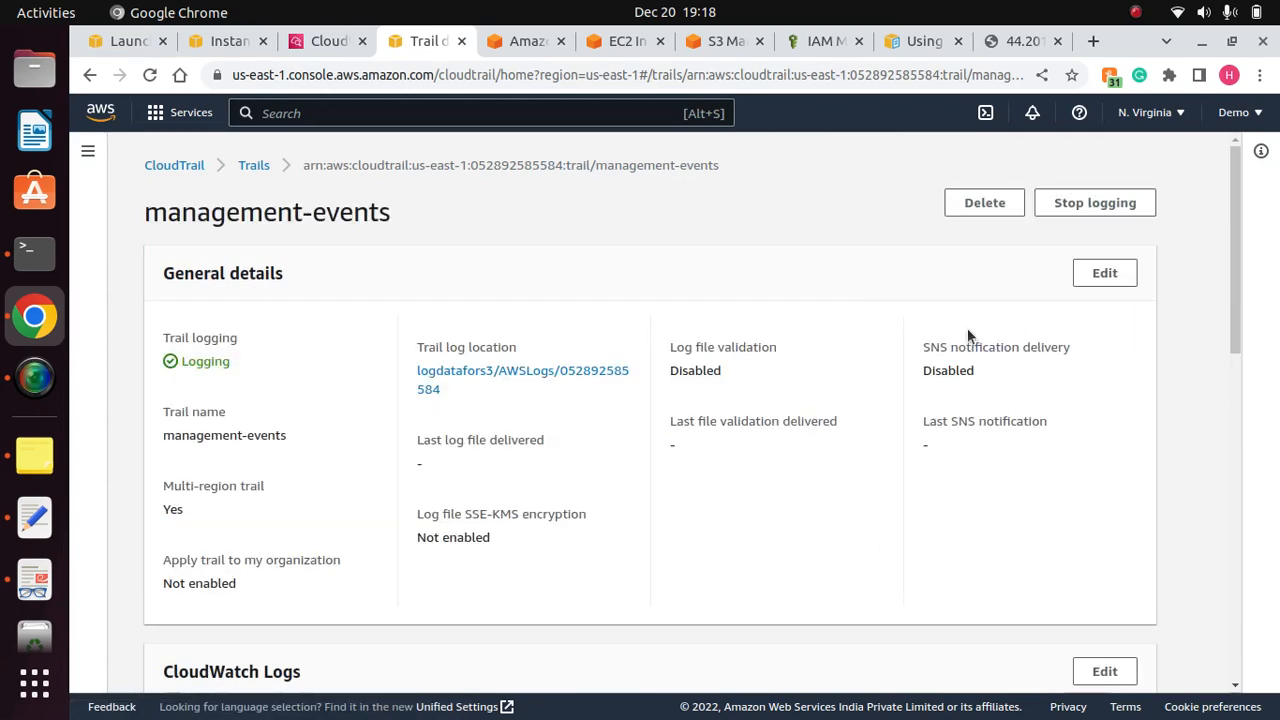
Step: Review the management-events trail details and look through the open CloudWatch, Kinesis, EC2, S3 and IAM pages
{"action": "scroll", "coordinate": [1100, 290], "scroll_direction": "down", "scroll_amount": 10}
{"action": "scroll", "coordinate": [1213, 228], "scroll_direction": "up", "scroll_amount": 10}
{"action": "left_click", "coordinate": [330, 41]}
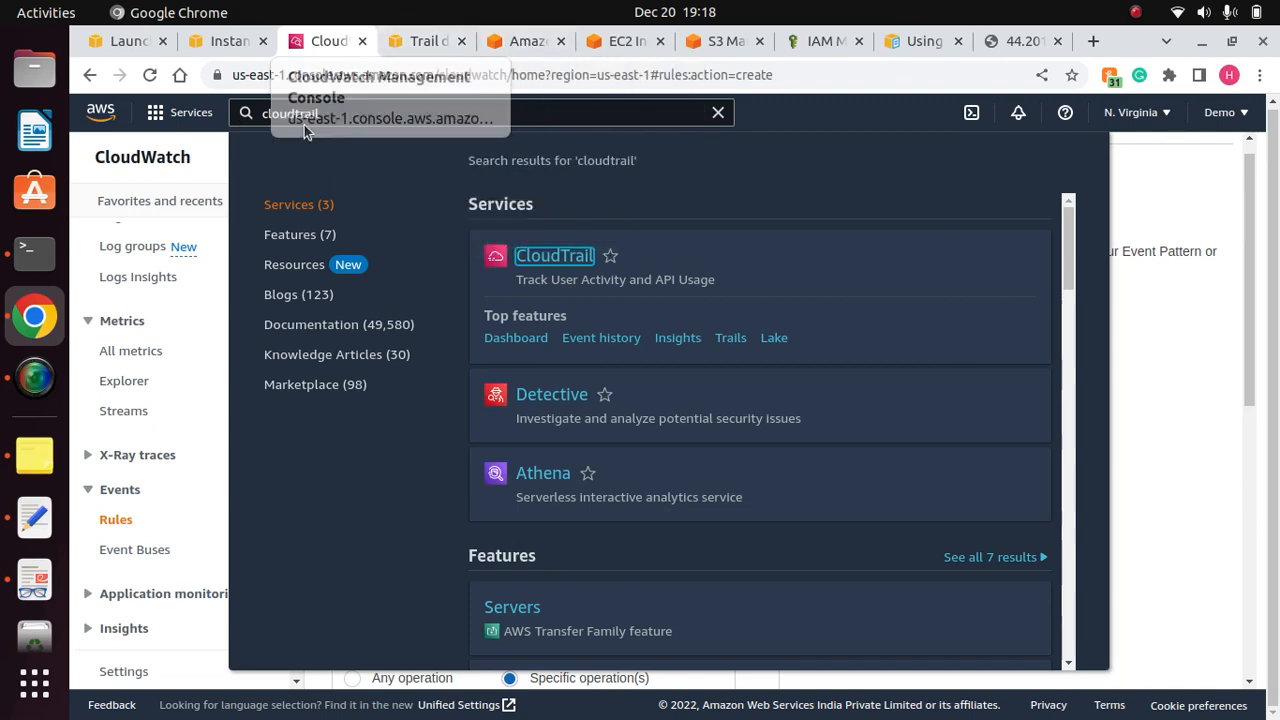
{"action": "left_click", "coordinate": [434, 42]}
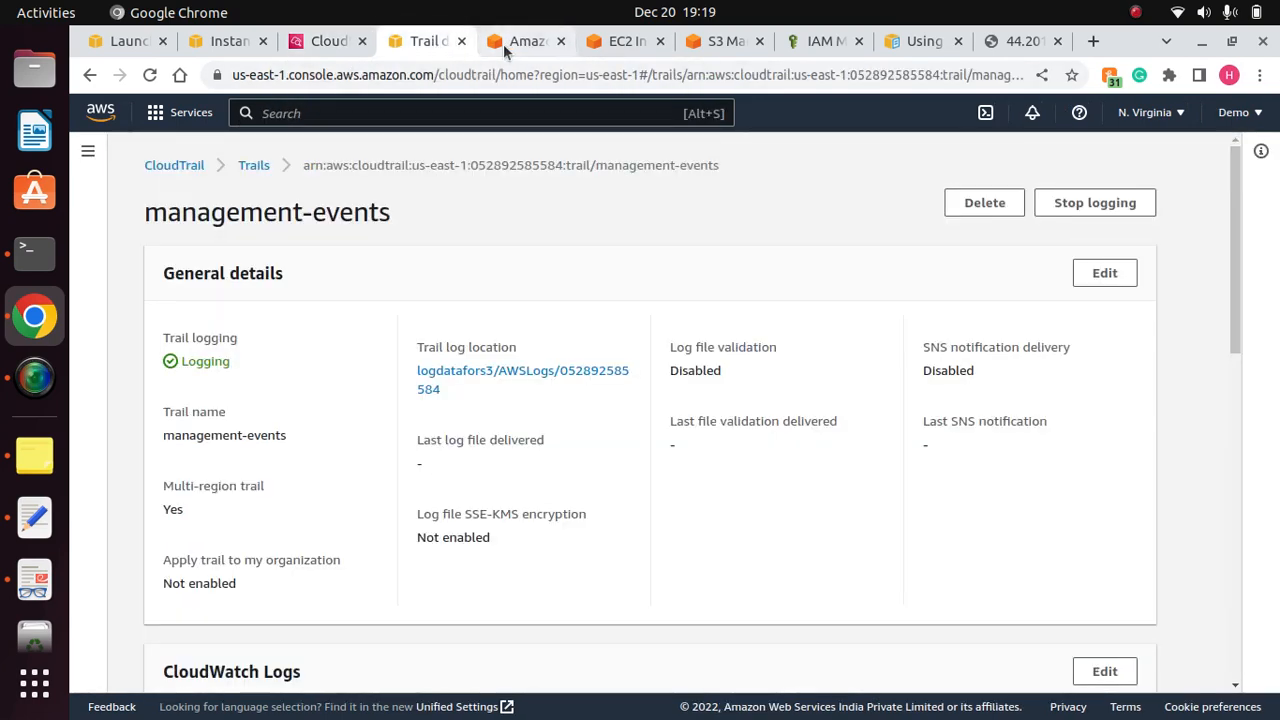
{"action": "left_click", "coordinate": [505, 45]}
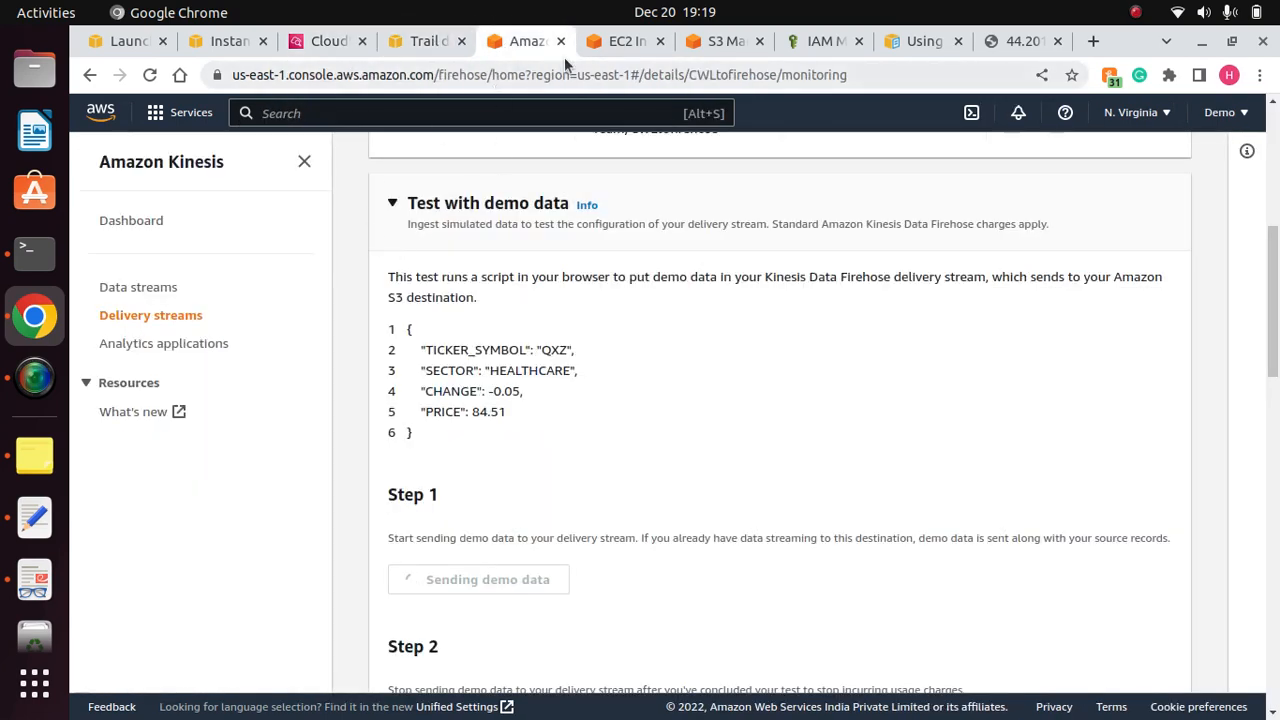
{"action": "left_click", "coordinate": [622, 41]}
{"action": "left_click", "coordinate": [718, 41]}
{"action": "left_click", "coordinate": [816, 41]}
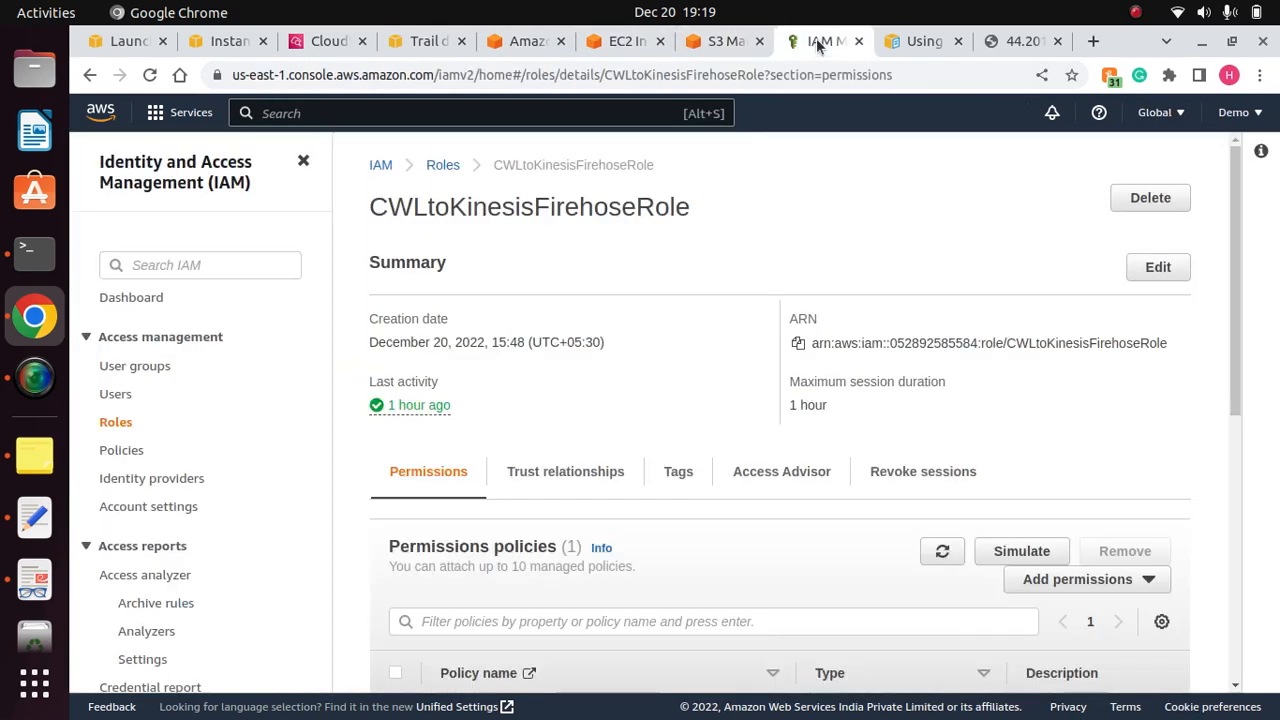
Step: Return to the CloudWatch rule form, add a target, and review the rule's operation and bucket settings
{"action": "left_click", "coordinate": [320, 44]}
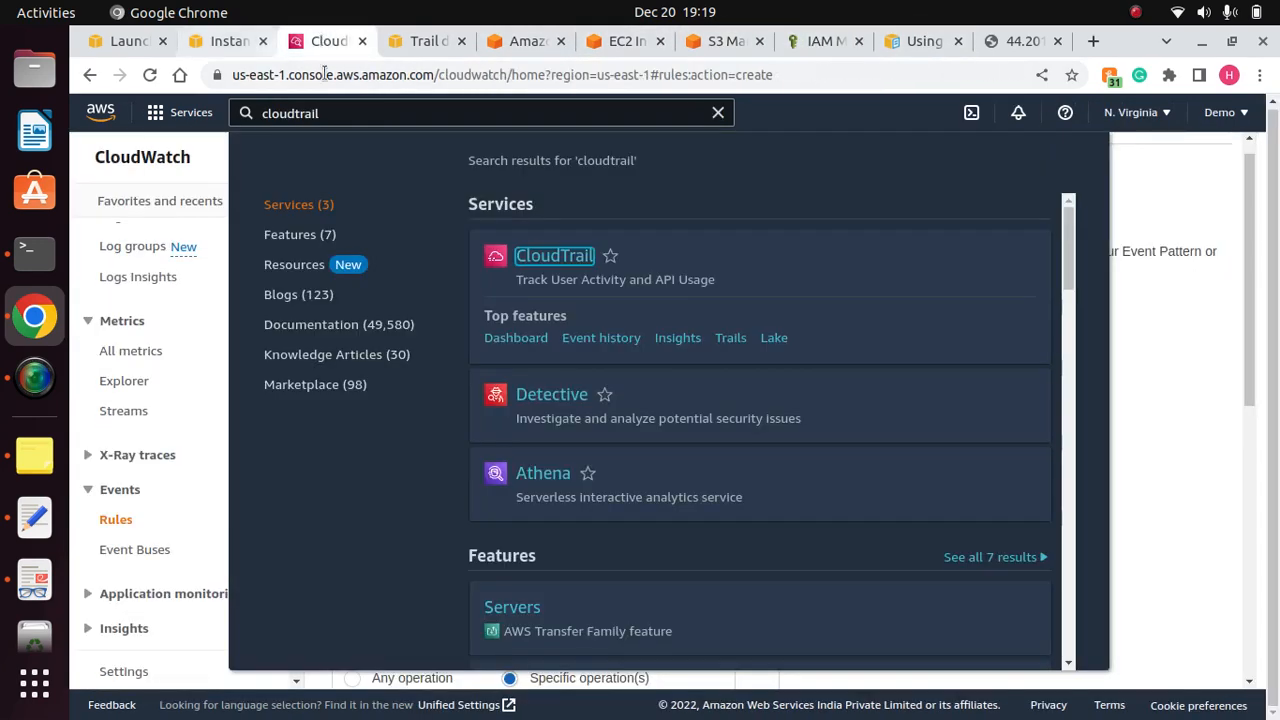
{"action": "left_click", "coordinate": [1189, 316]}
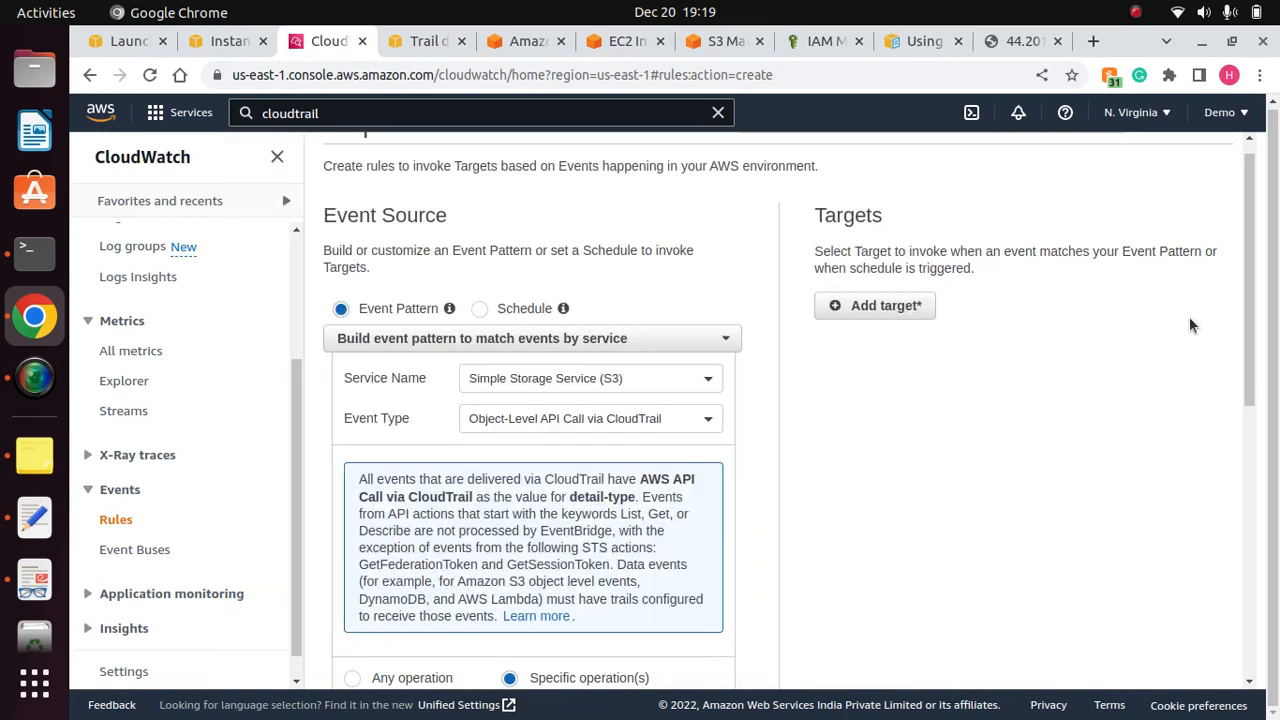
{"action": "left_click_drag", "start_coordinate": [1249, 329], "coordinate": [1218, 628]}
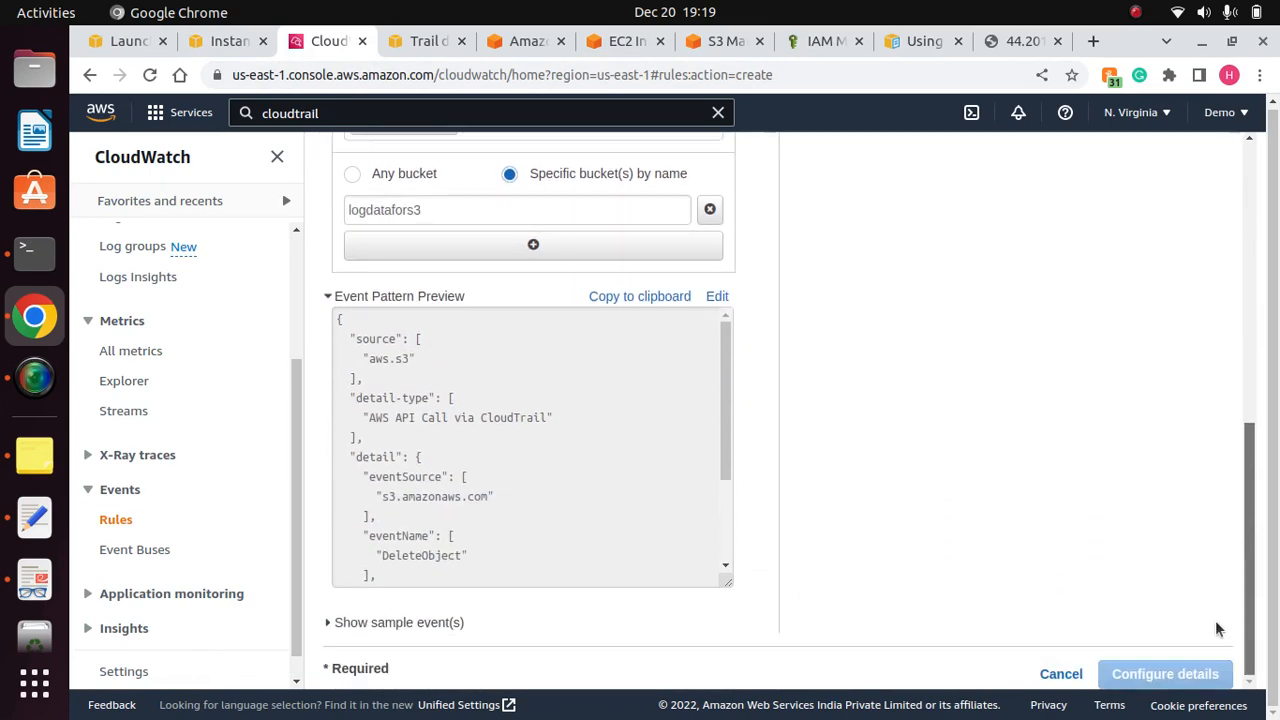
{"action": "left_click_drag", "start_coordinate": [1258, 566], "coordinate": [1266, 289]}
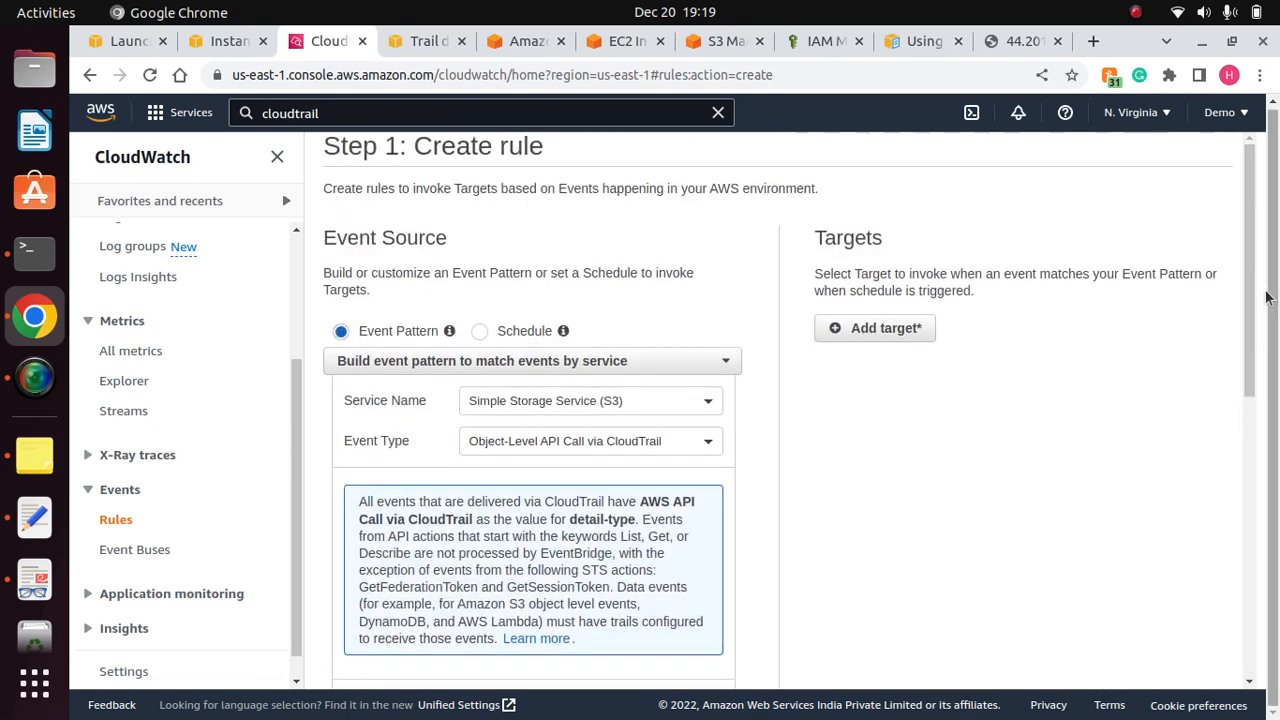
{"action": "left_click", "coordinate": [853, 335]}
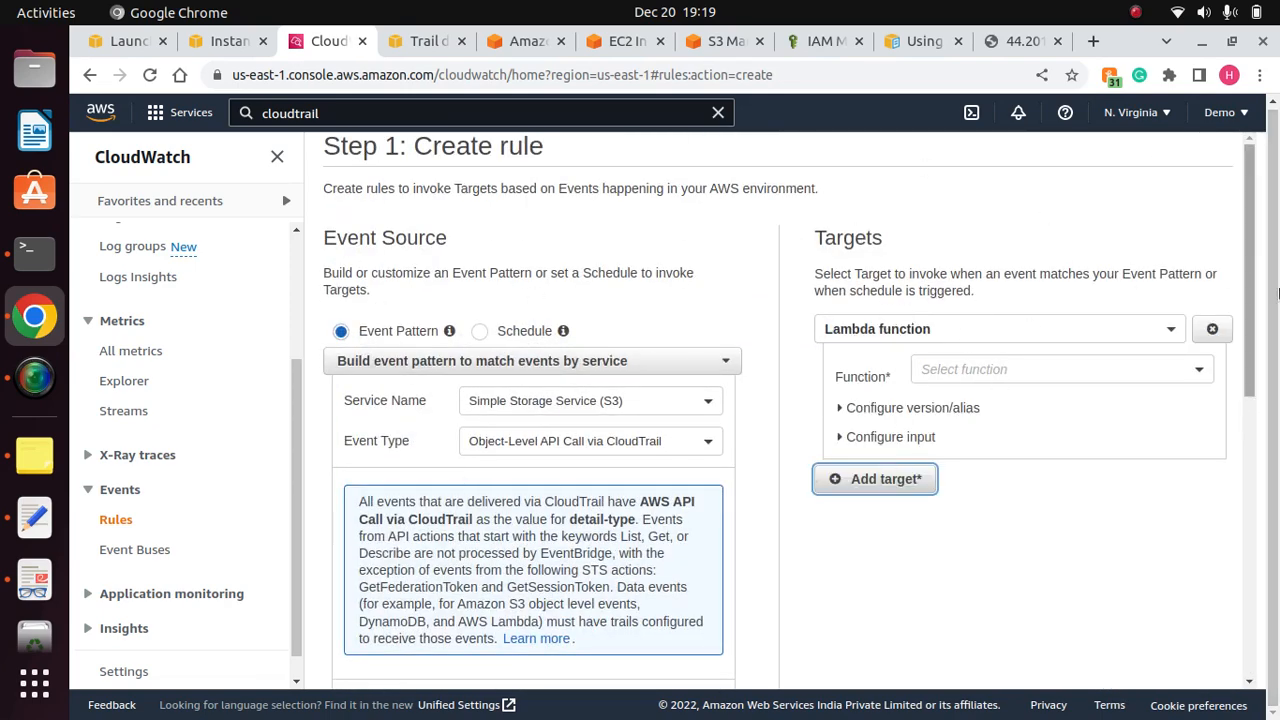
{"action": "scroll", "coordinate": [1234, 421], "scroll_direction": "down", "scroll_amount": 4}
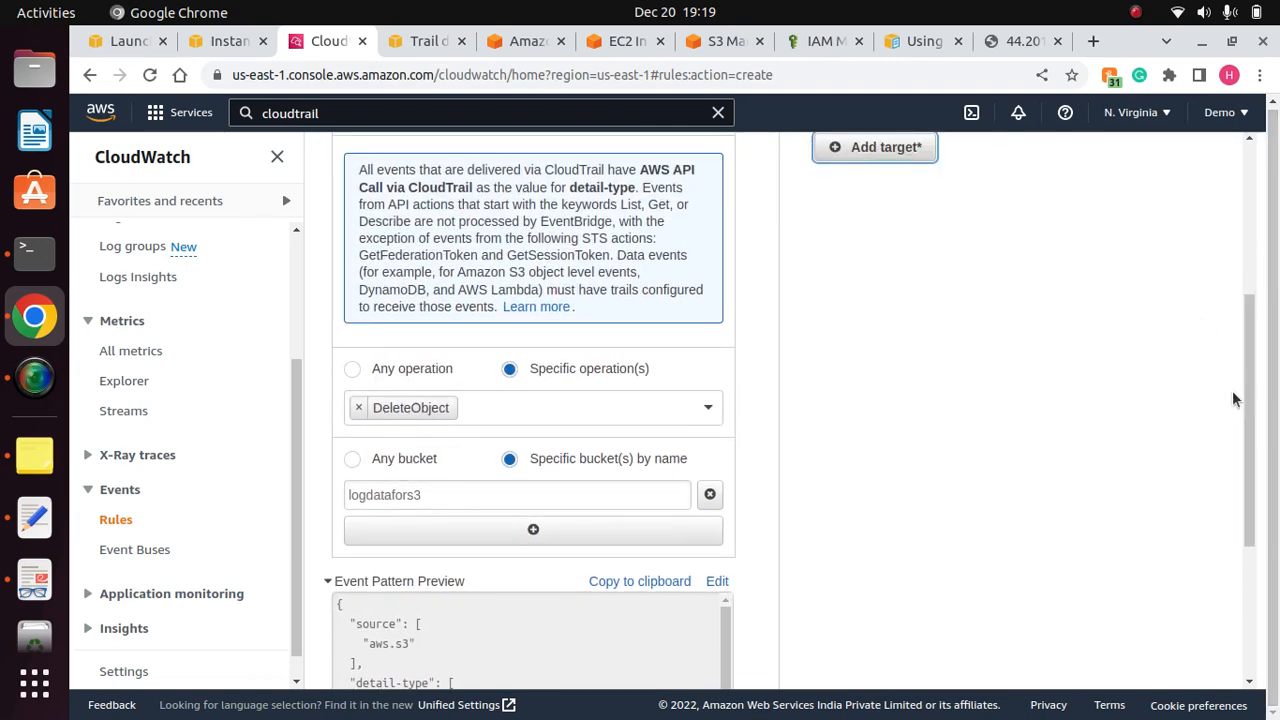
{"action": "left_click_drag", "start_coordinate": [1249, 434], "coordinate": [1249, 431]}
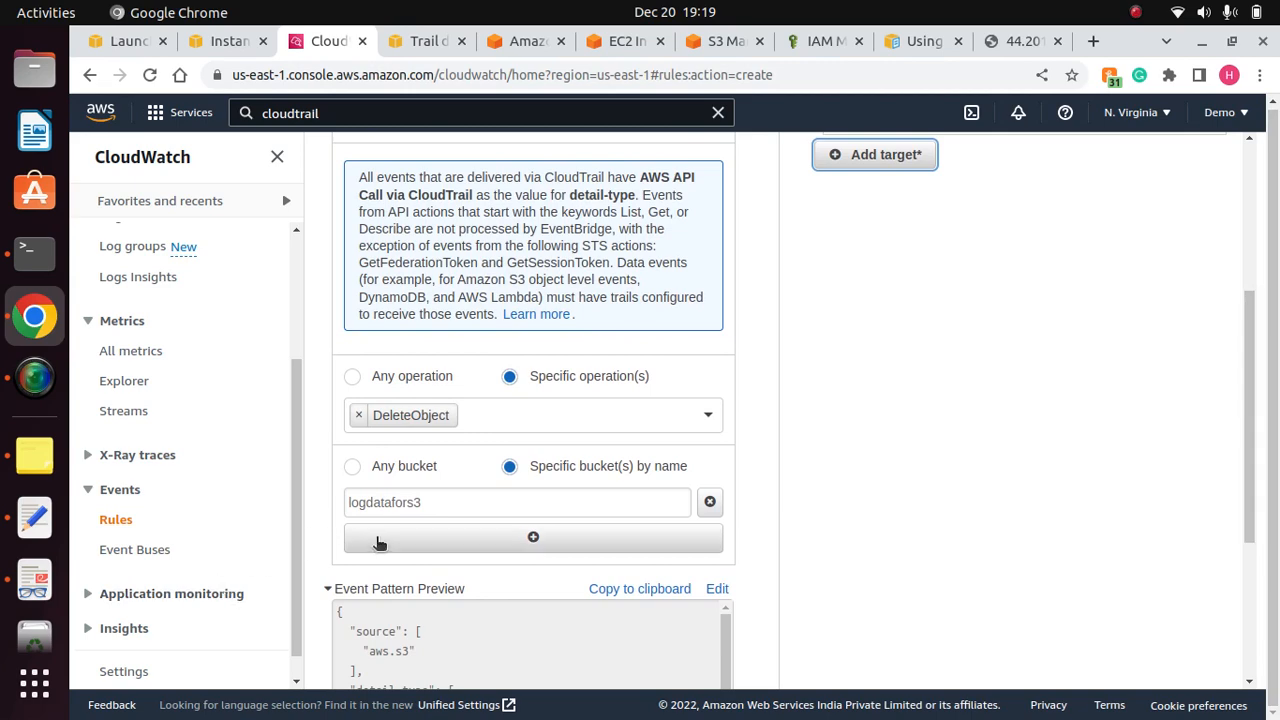
{"action": "left_click_drag", "start_coordinate": [1249, 488], "coordinate": [1249, 340]}
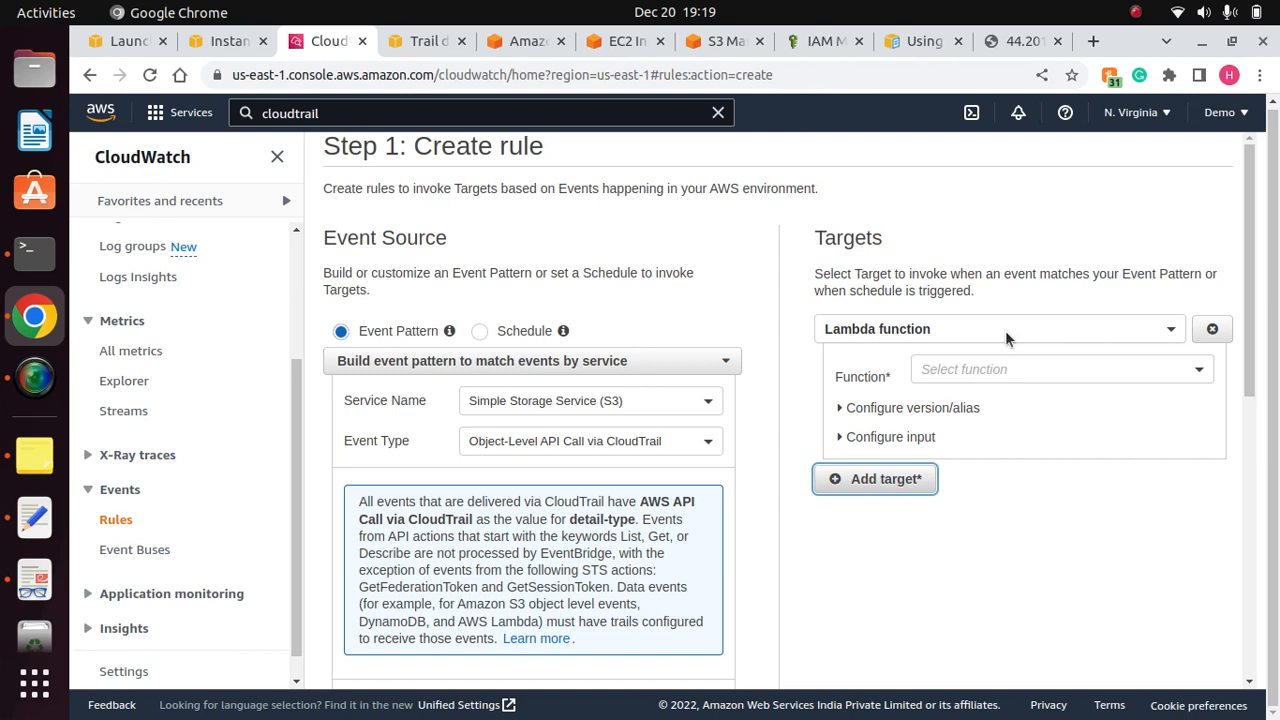
Step: Try SQS queue, SNS topic, Kinesis stream and SSM Automation as the rule's target type
{"action": "left_click", "coordinate": [1157, 333]}
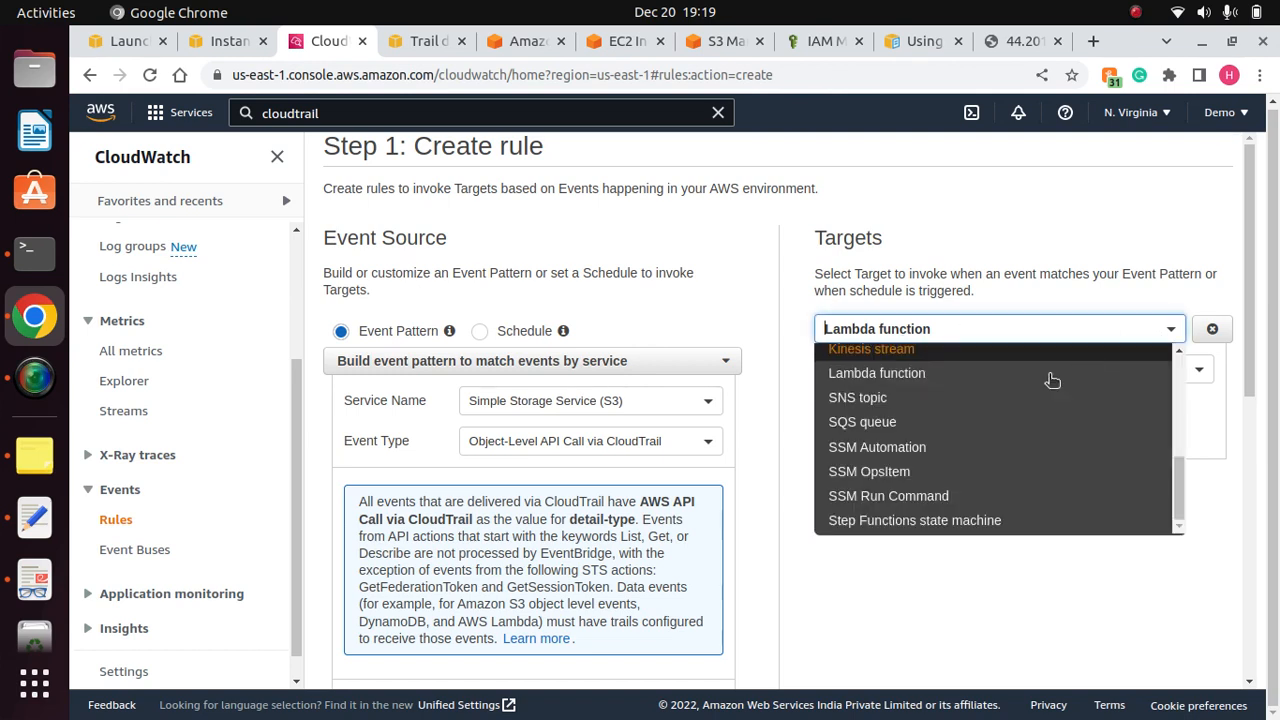
{"action": "left_click", "coordinate": [880, 421]}
{"action": "left_click", "coordinate": [1015, 332]}
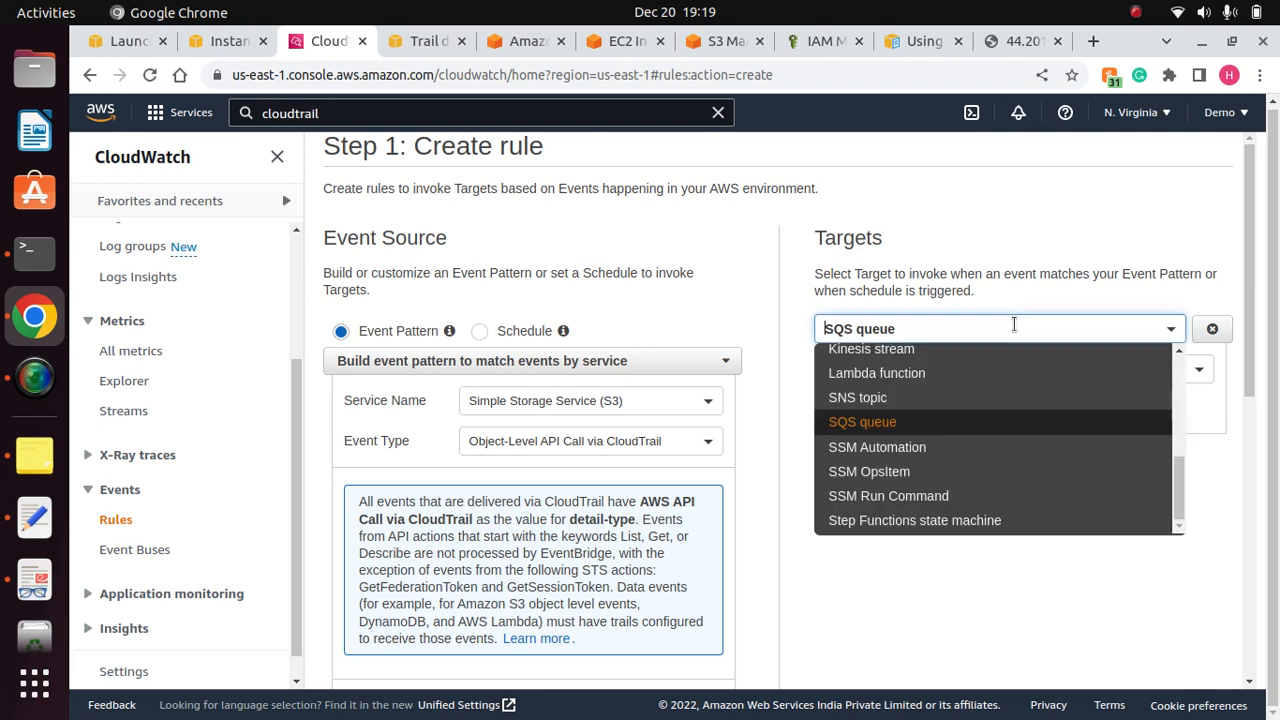
{"action": "left_click", "coordinate": [944, 396]}
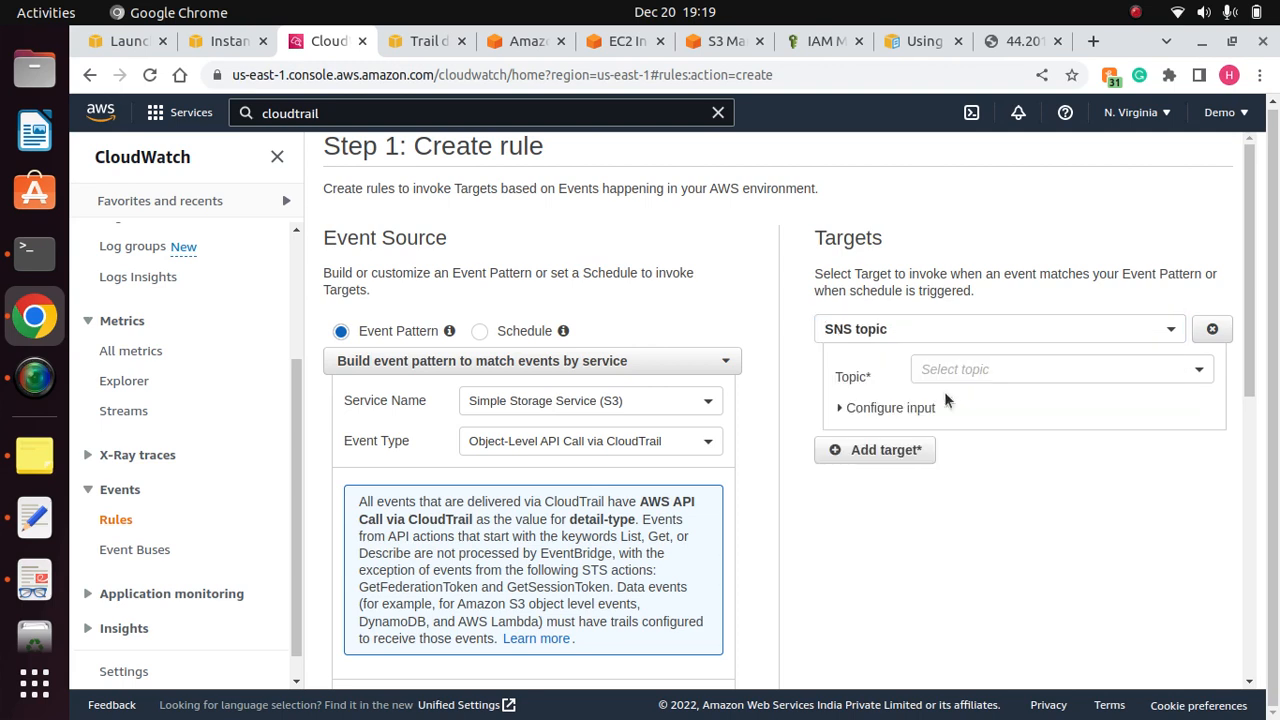
{"action": "left_click", "coordinate": [966, 331]}
{"action": "left_click", "coordinate": [900, 421]}
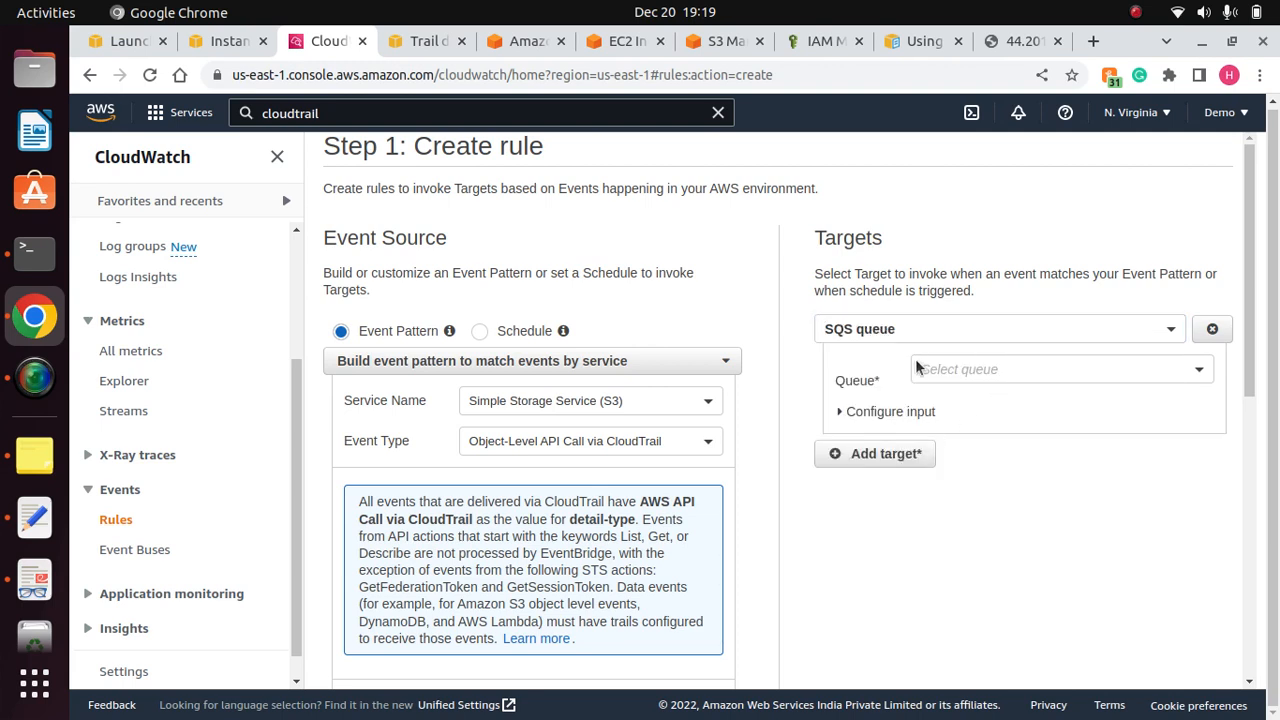
{"action": "left_click", "coordinate": [1068, 328]}
{"action": "left_click", "coordinate": [905, 372]}
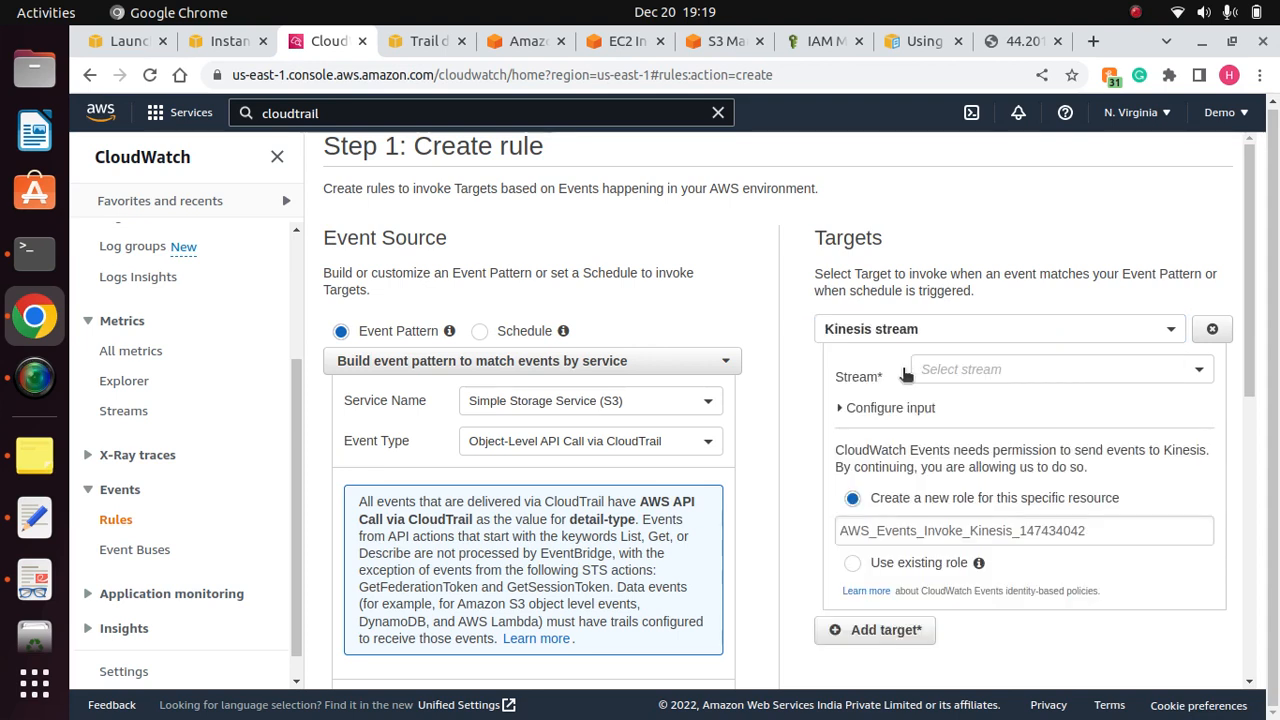
{"action": "left_click", "coordinate": [1029, 322]}
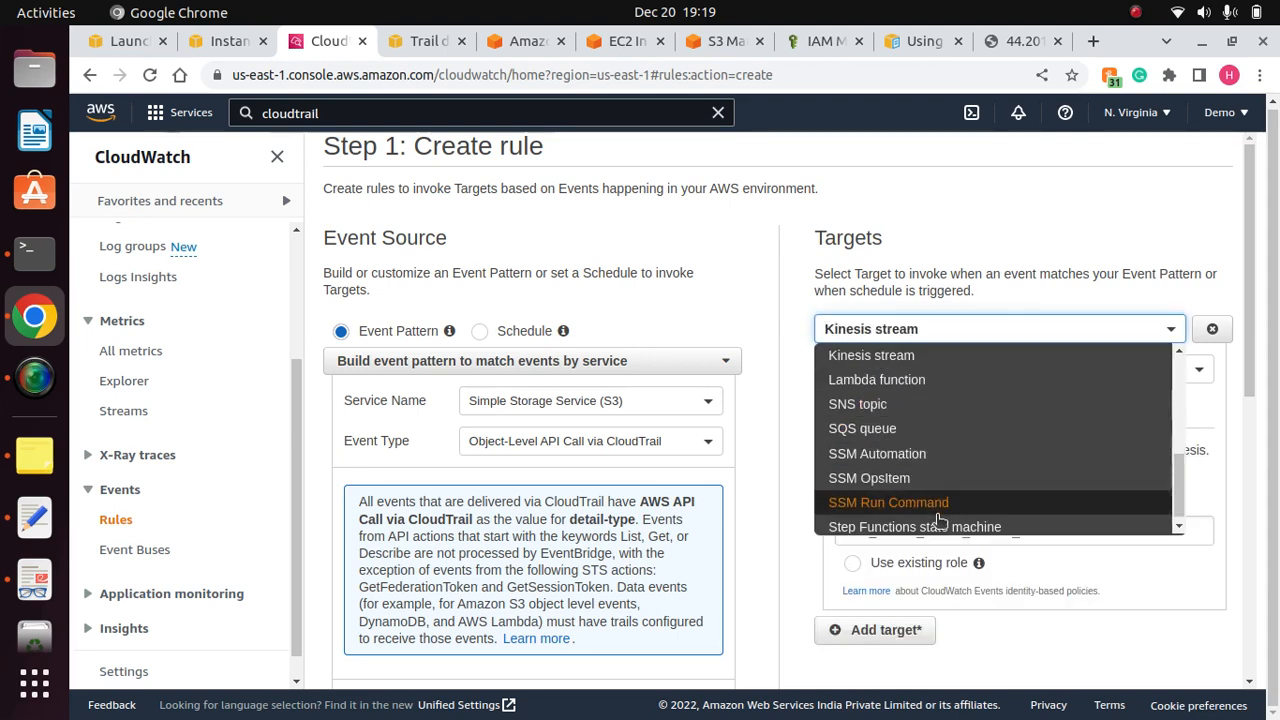
{"action": "left_click", "coordinate": [875, 454]}
Step: Set the rule's target type to CodePipeline
{"action": "left_click", "coordinate": [1029, 330]}
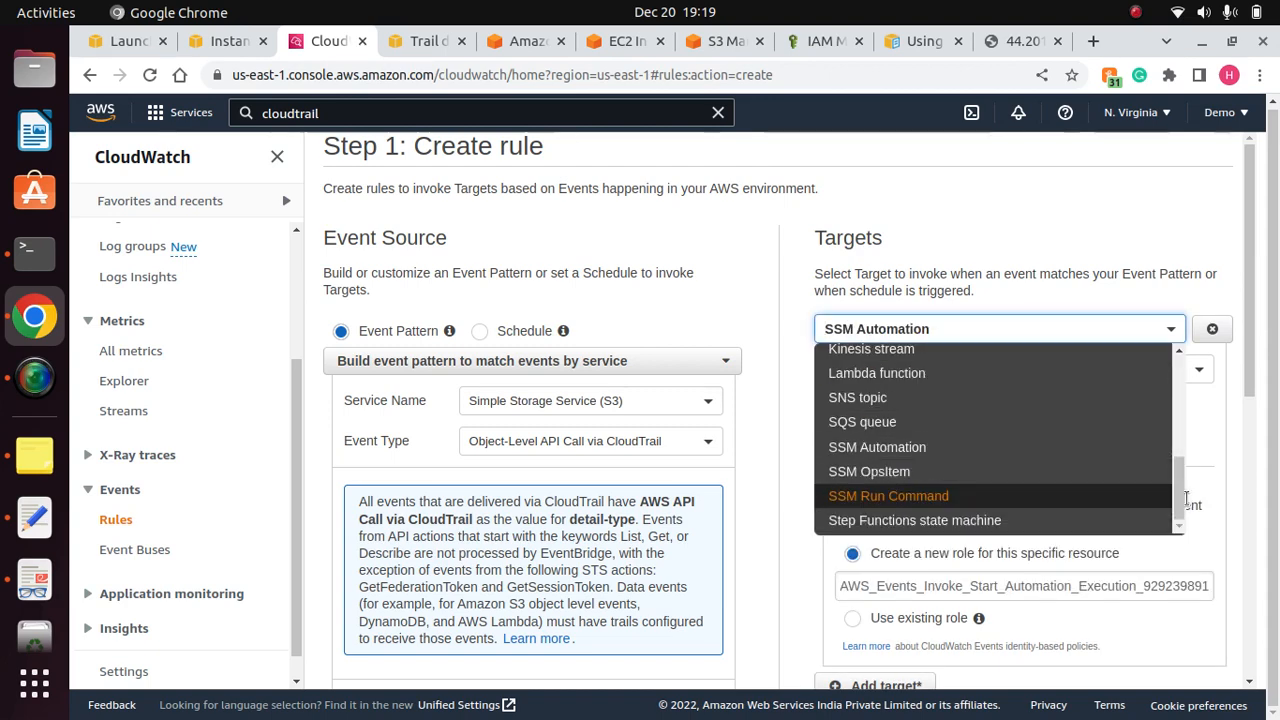
{"action": "left_click_drag", "start_coordinate": [1179, 471], "coordinate": [1178, 365]}
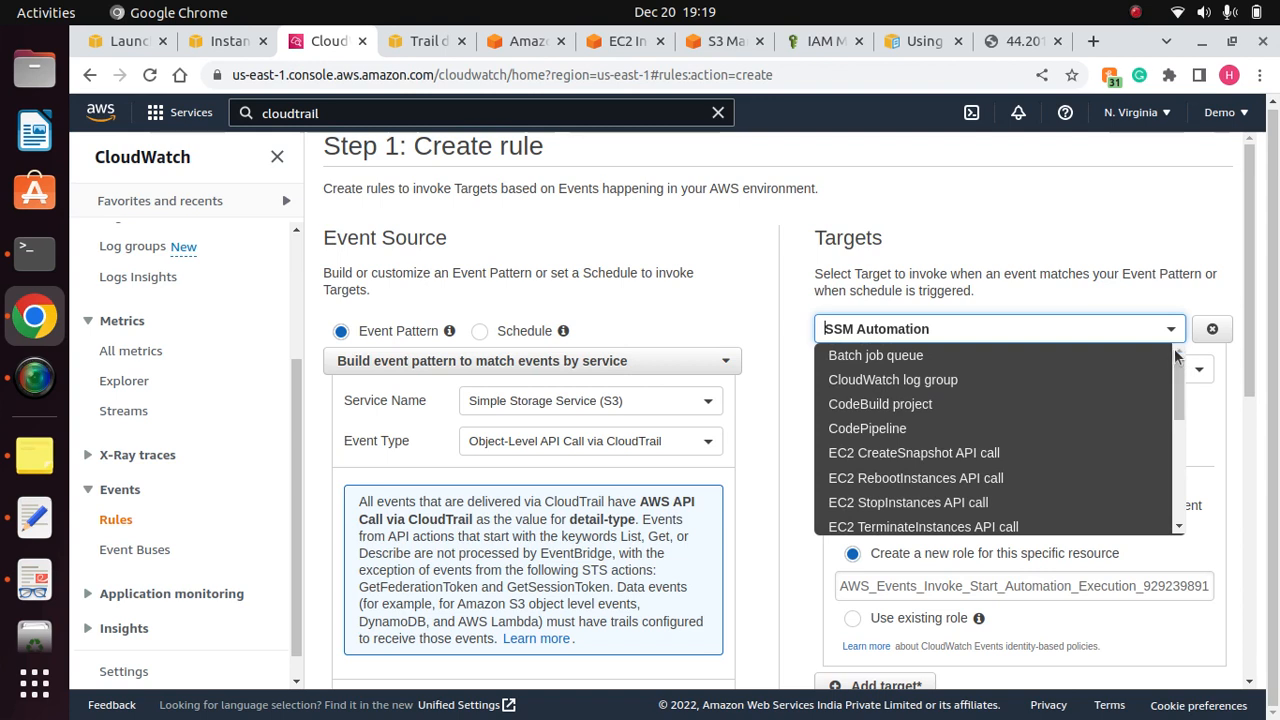
{"action": "left_click", "coordinate": [903, 430]}
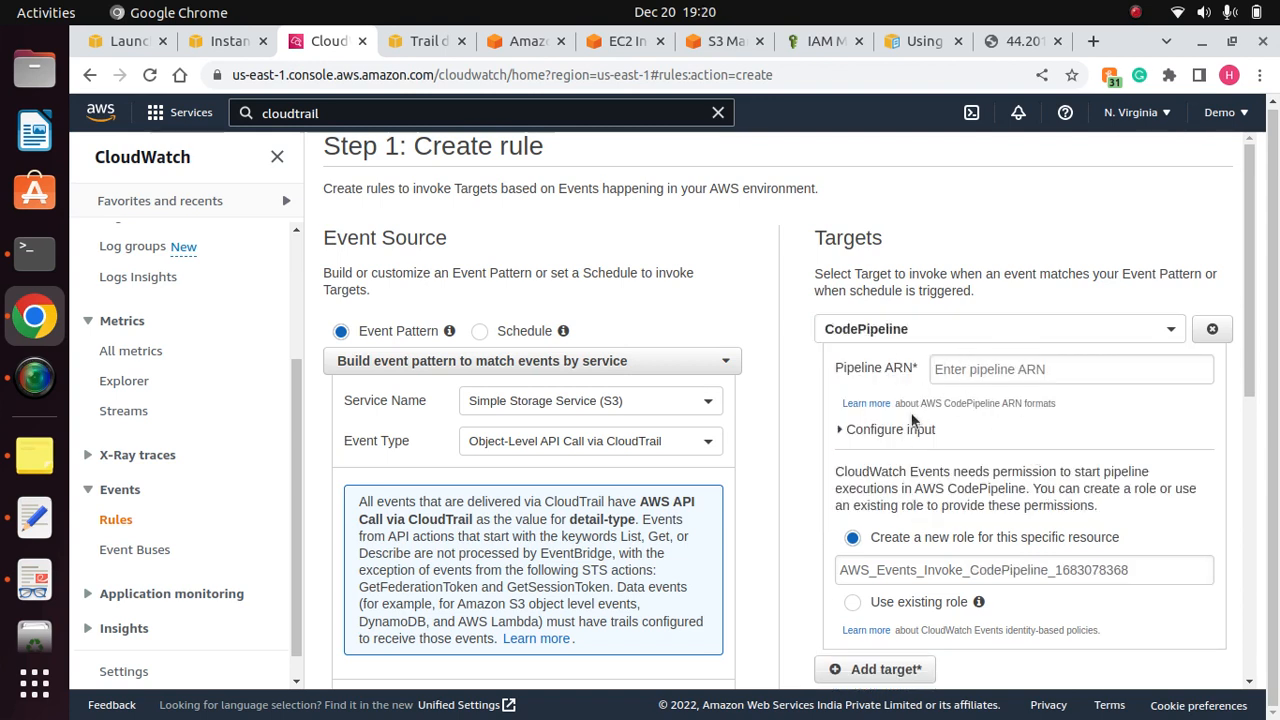
Step: Change the rule's event source to a schedule with a fixed rate of 1 hour
{"action": "left_click", "coordinate": [480, 331]}
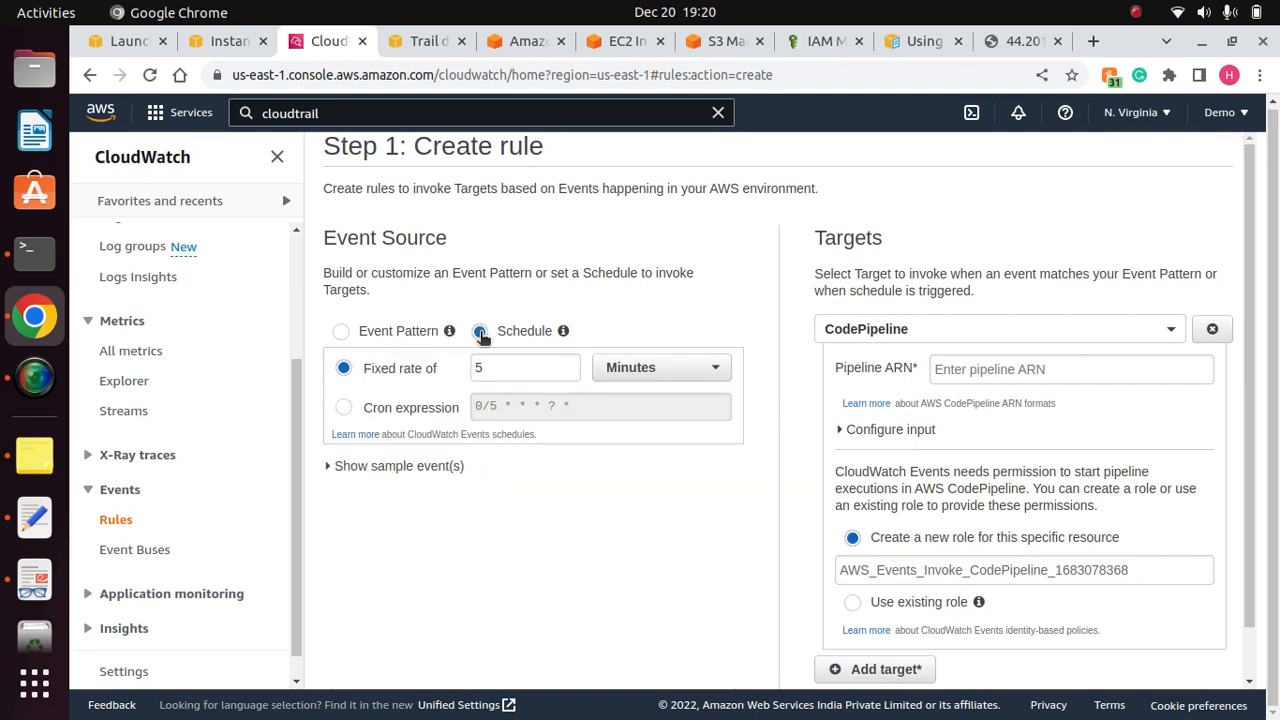
{"action": "left_click", "coordinate": [494, 377]}
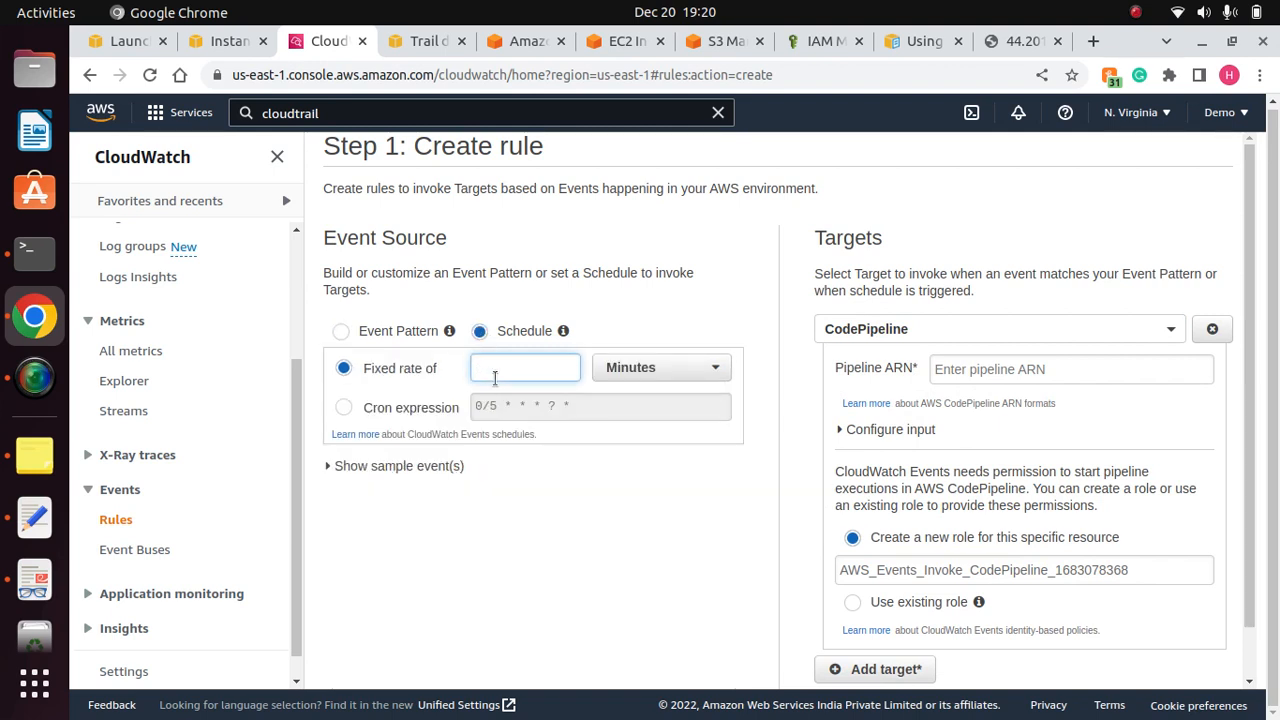
{"action": "type", "text": "1"}
{"action": "left_click", "coordinate": [662, 367]}
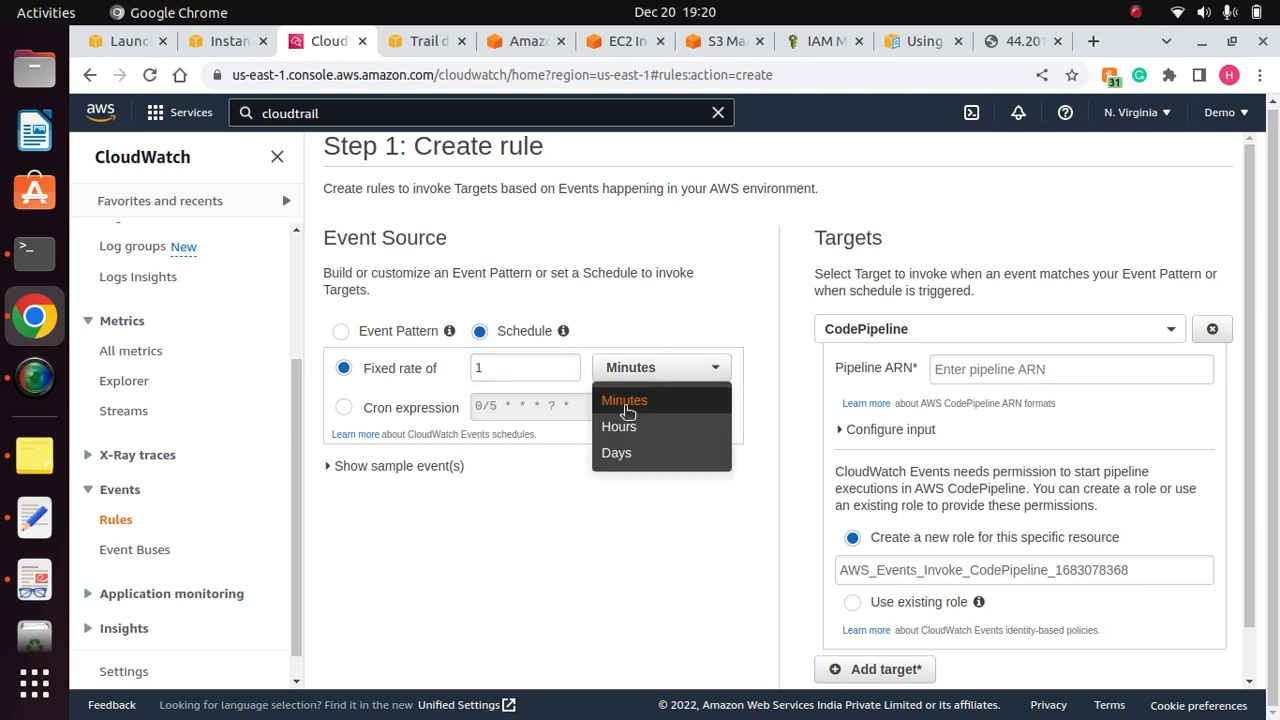
{"action": "left_click", "coordinate": [620, 428]}
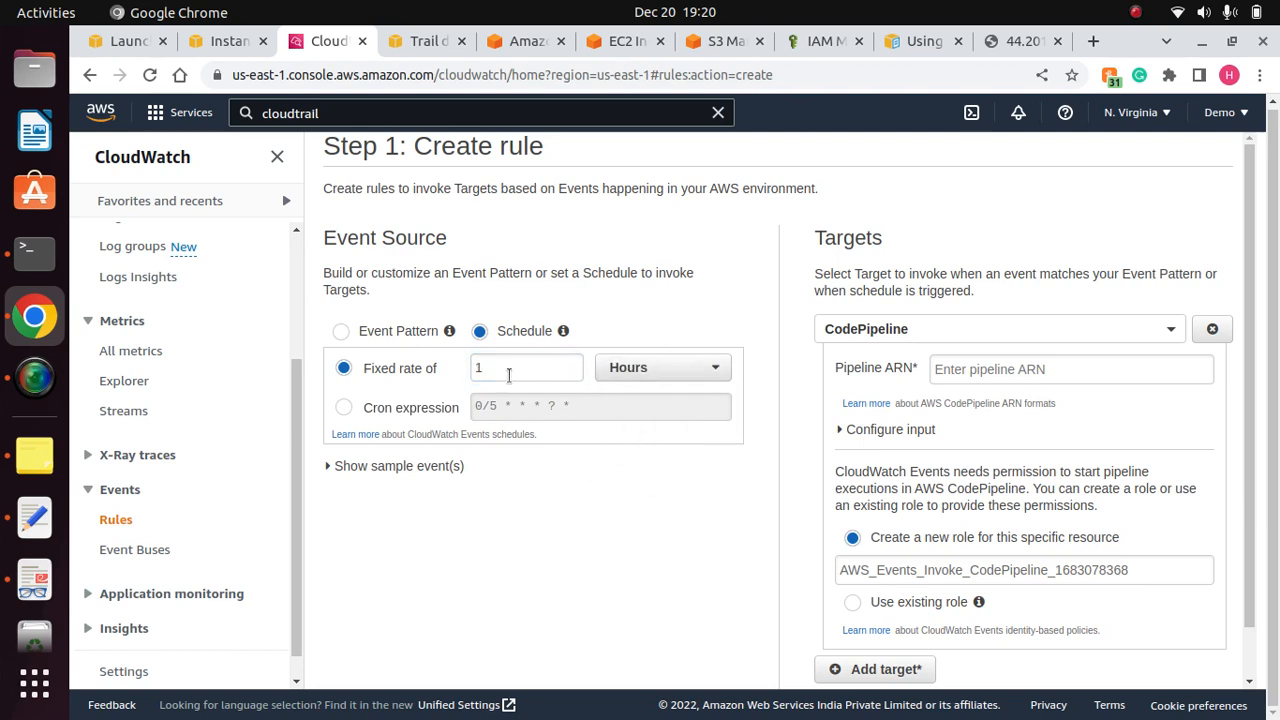
Step: Reselect CodePipeline from the available target types and activate the pipeline ARN field
{"action": "left_click", "coordinate": [1045, 328]}
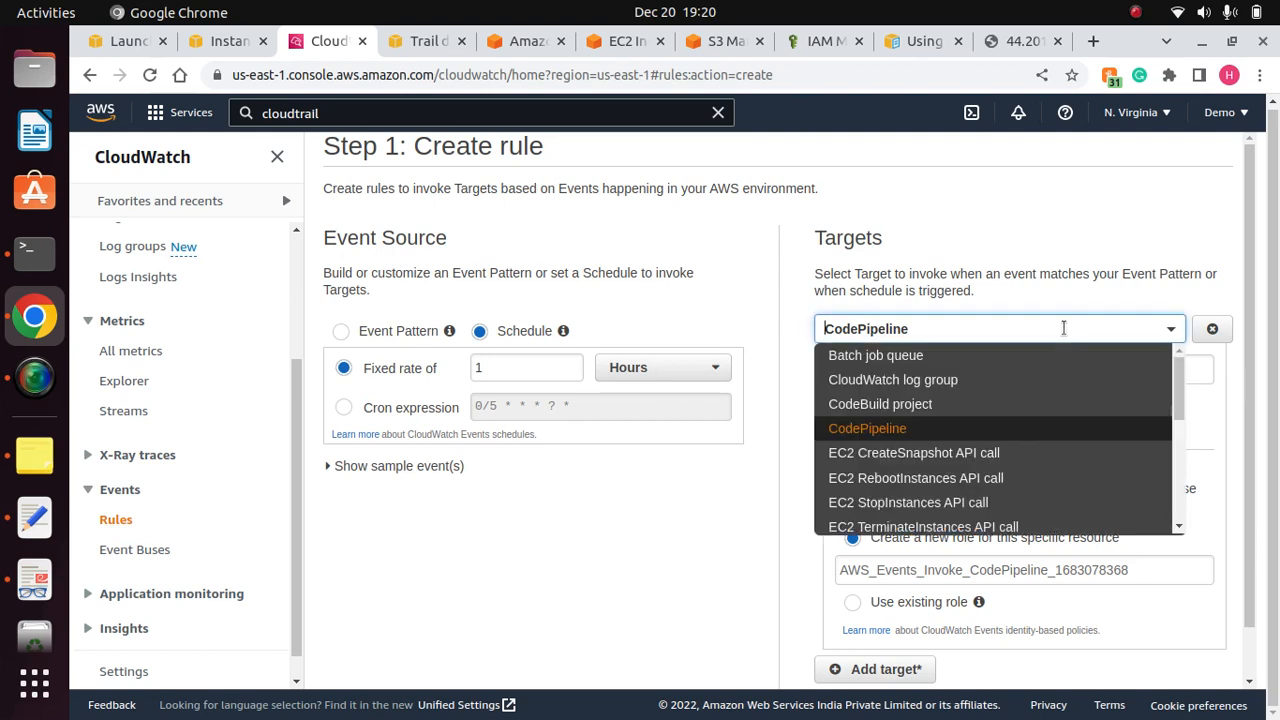
{"action": "mouse_move", "coordinate": [1180, 411]}
{"action": "left_mouse_down"}
{"action": "mouse_move", "coordinate": [1179, 360]}
{"action": "mouse_move", "coordinate": [1166, 451]}
{"action": "mouse_move", "coordinate": [1162, 416]}
{"action": "left_mouse_up"}
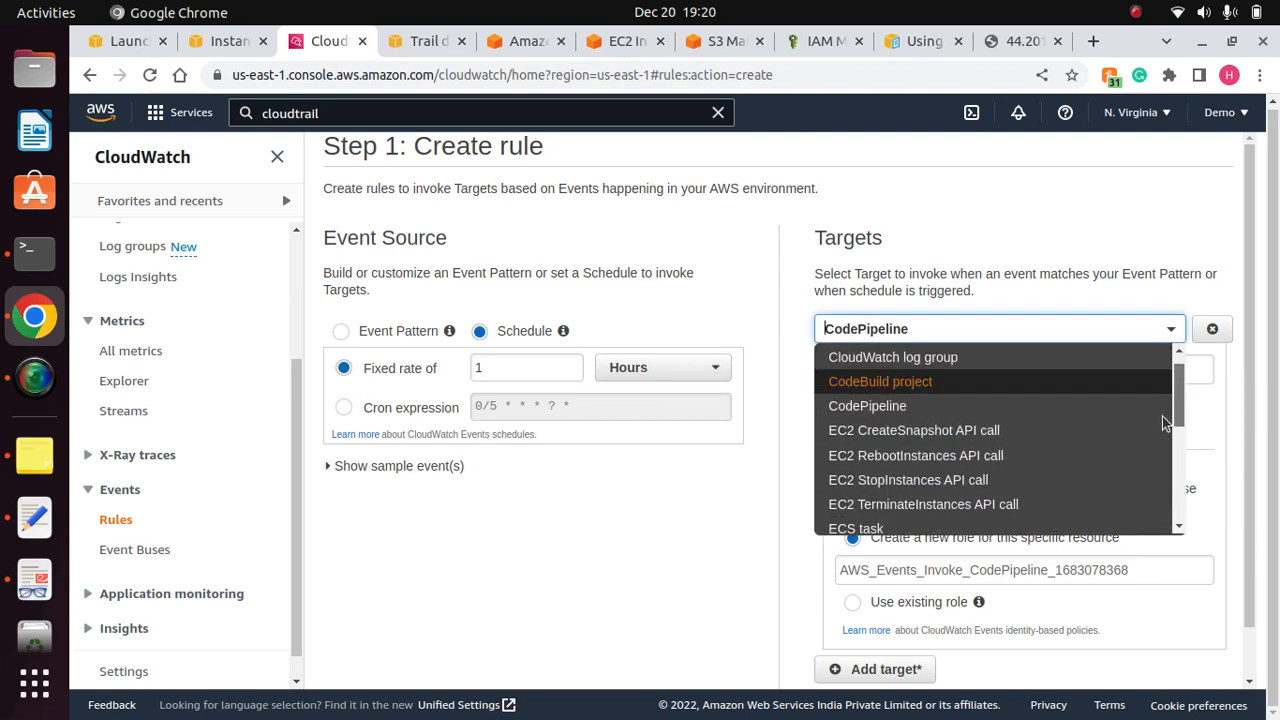
{"action": "left_click", "coordinate": [909, 415]}
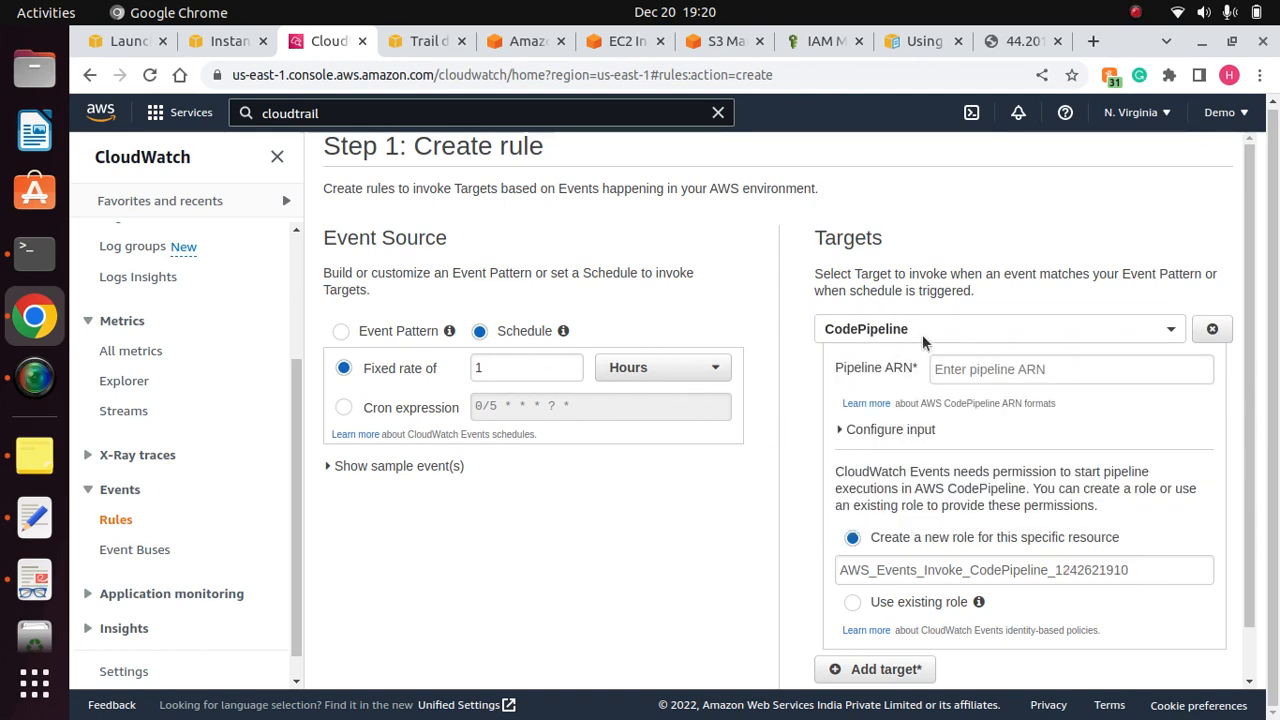
{"action": "left_click", "coordinate": [1053, 370]}
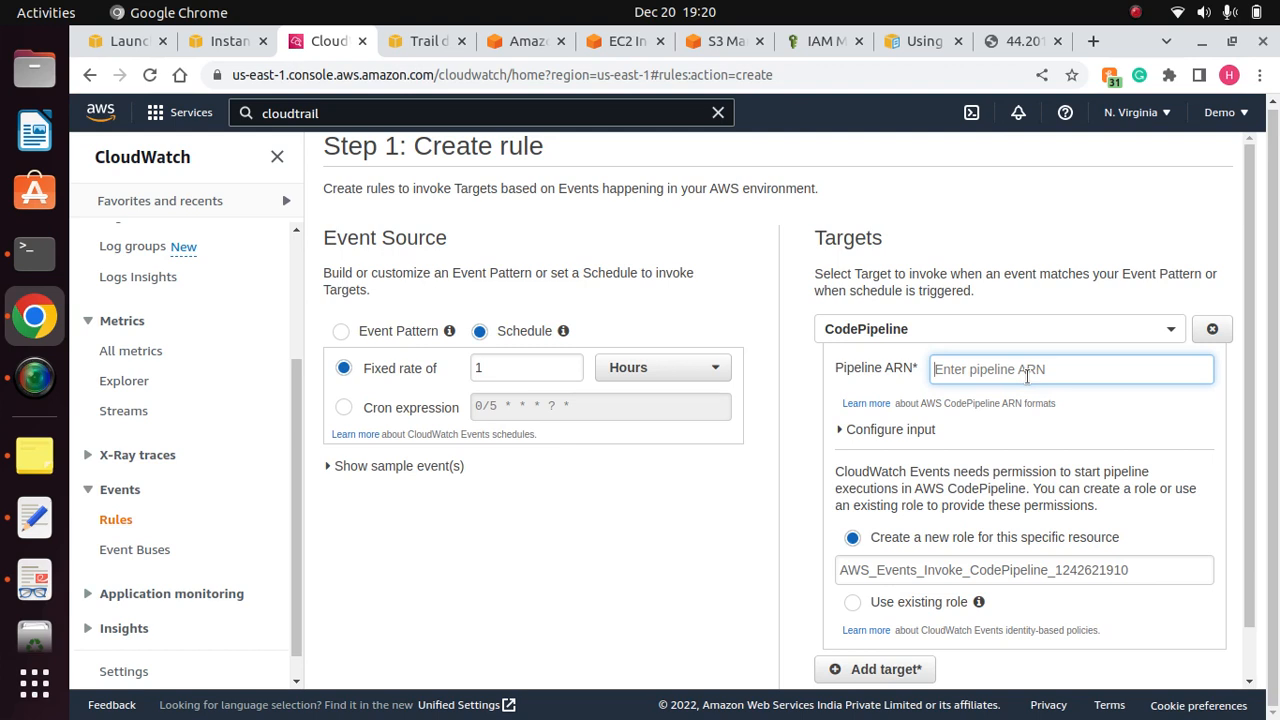
Step: Switch the rule's schedule from the fixed rate to a cron expression and look over the form
{"action": "left_click", "coordinate": [343, 407]}
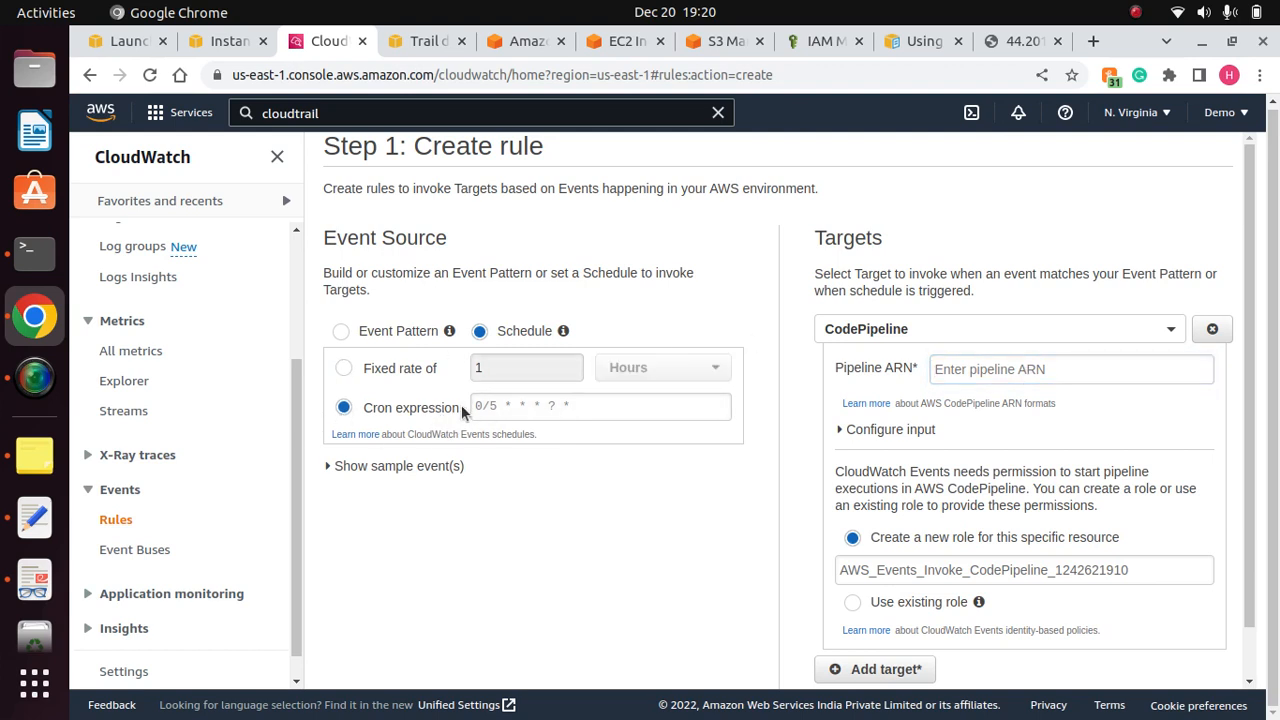
{"action": "left_click_drag", "start_coordinate": [461, 408], "coordinate": [377, 393]}
{"action": "left_click", "coordinate": [525, 510]}
{"action": "scroll", "coordinate": [1258, 603], "scroll_direction": "down", "scroll_amount": 1}
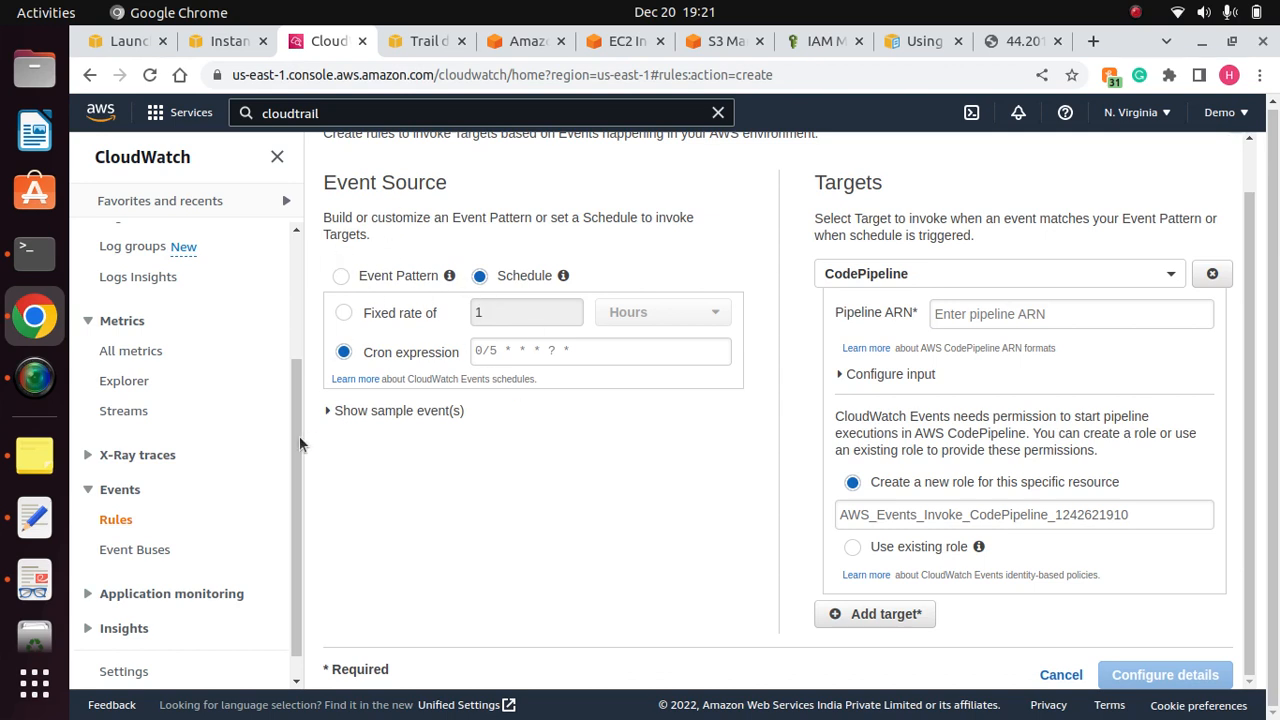
{"action": "scroll", "coordinate": [292, 364], "scroll_direction": "up", "scroll_amount": 3}
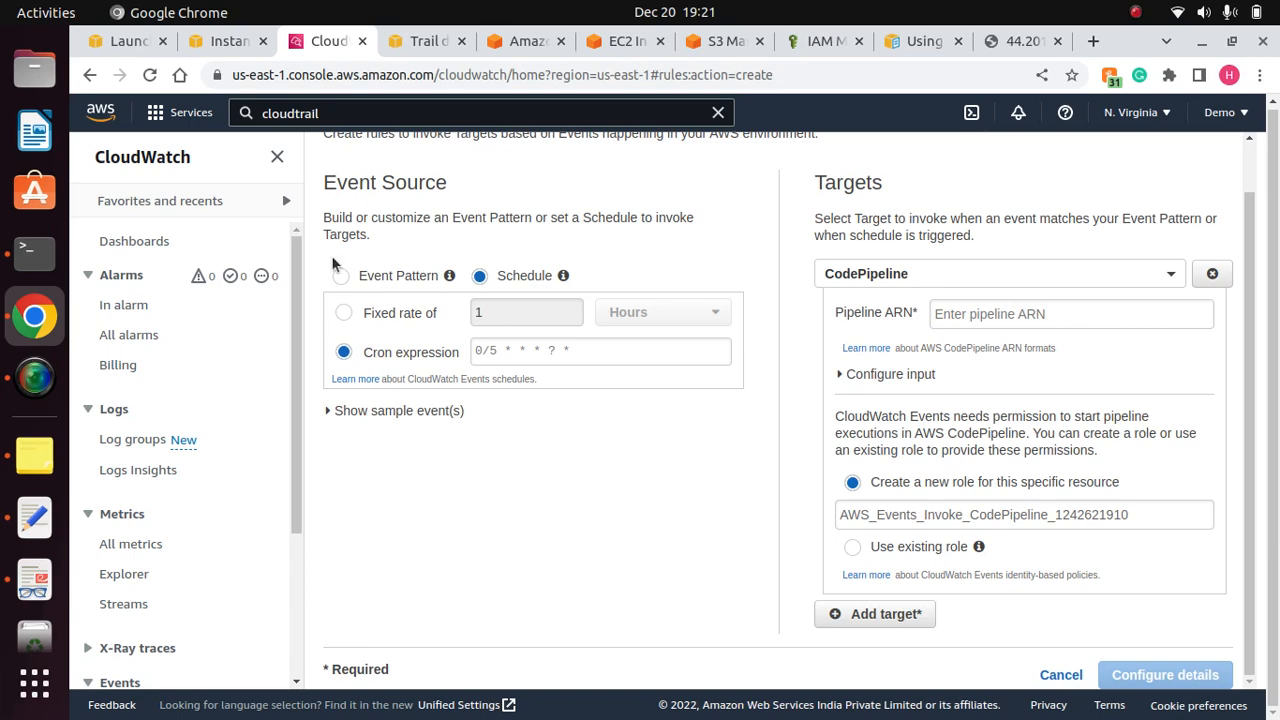
Step: View the EC2 Instances page, the Kinesis delivery stream page and the EC2forCLW terminal session
{"action": "left_click", "coordinate": [219, 41]}
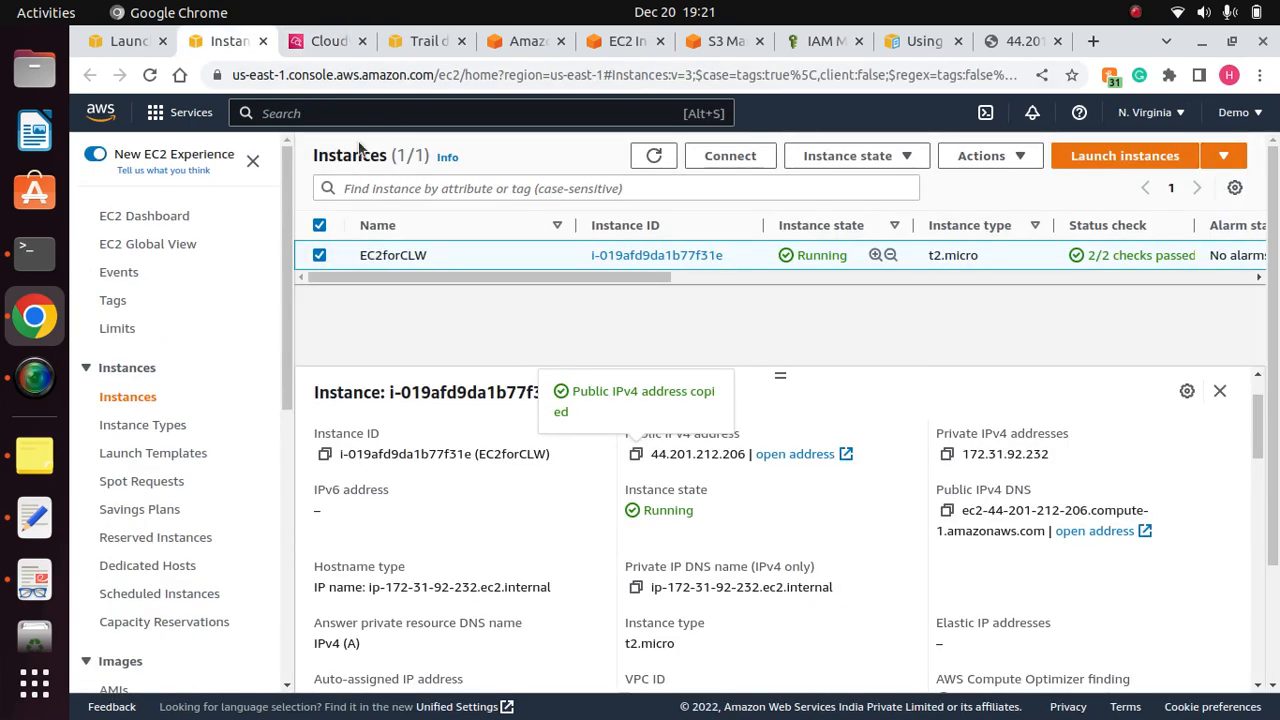
{"action": "left_click", "coordinate": [513, 41]}
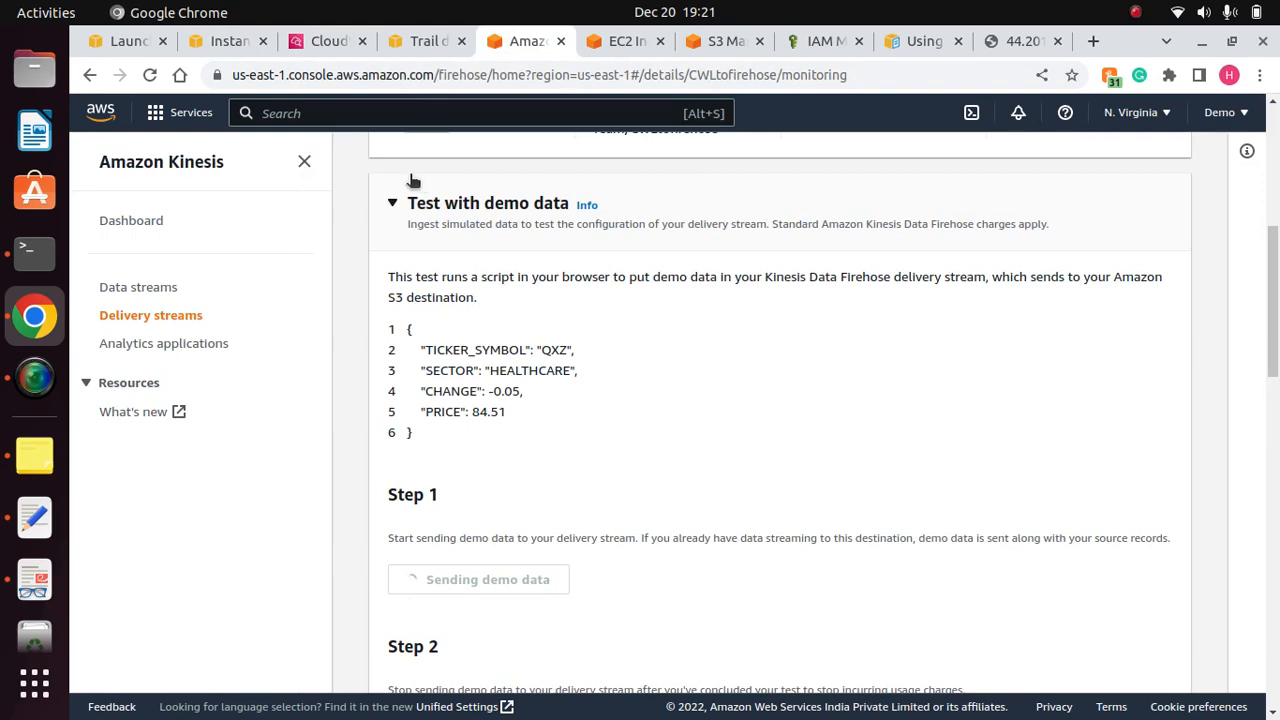
{"action": "left_click", "coordinate": [626, 39]}
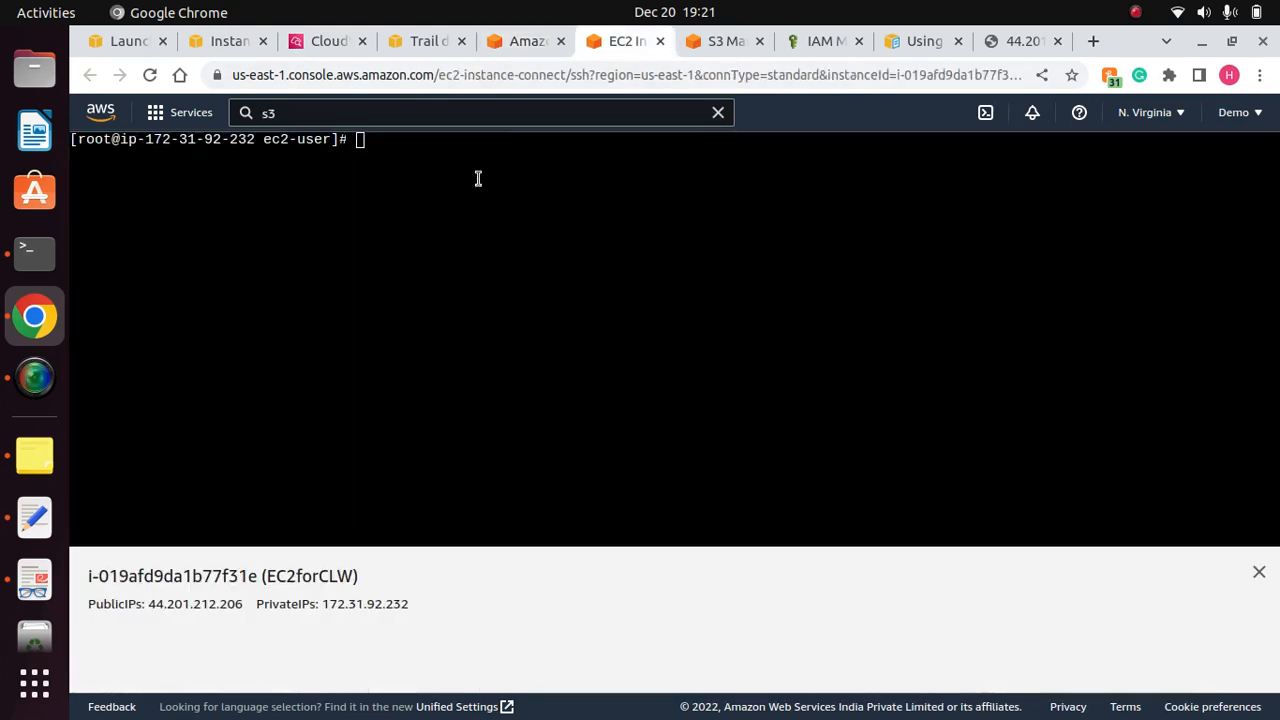
Step: Switch to the S3 buckets list and open the logdatafors3 bucket
{"action": "left_click", "coordinate": [725, 41]}
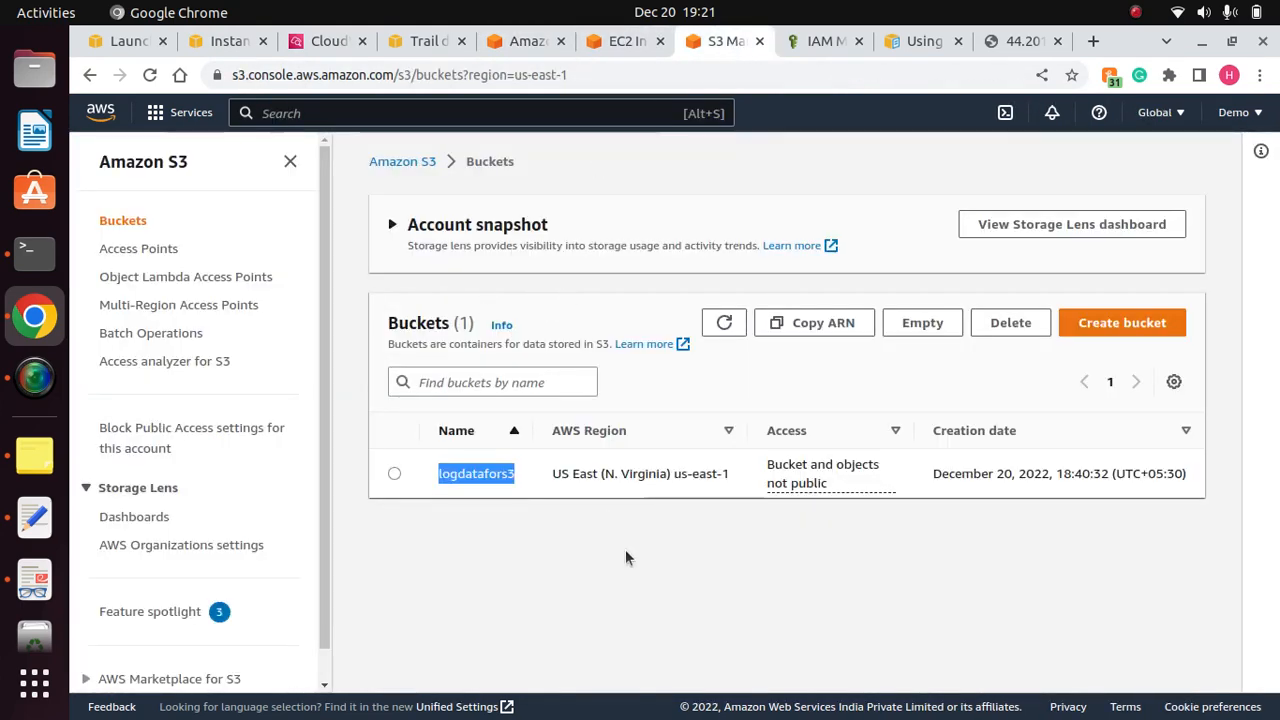
{"action": "left_click", "coordinate": [554, 587]}
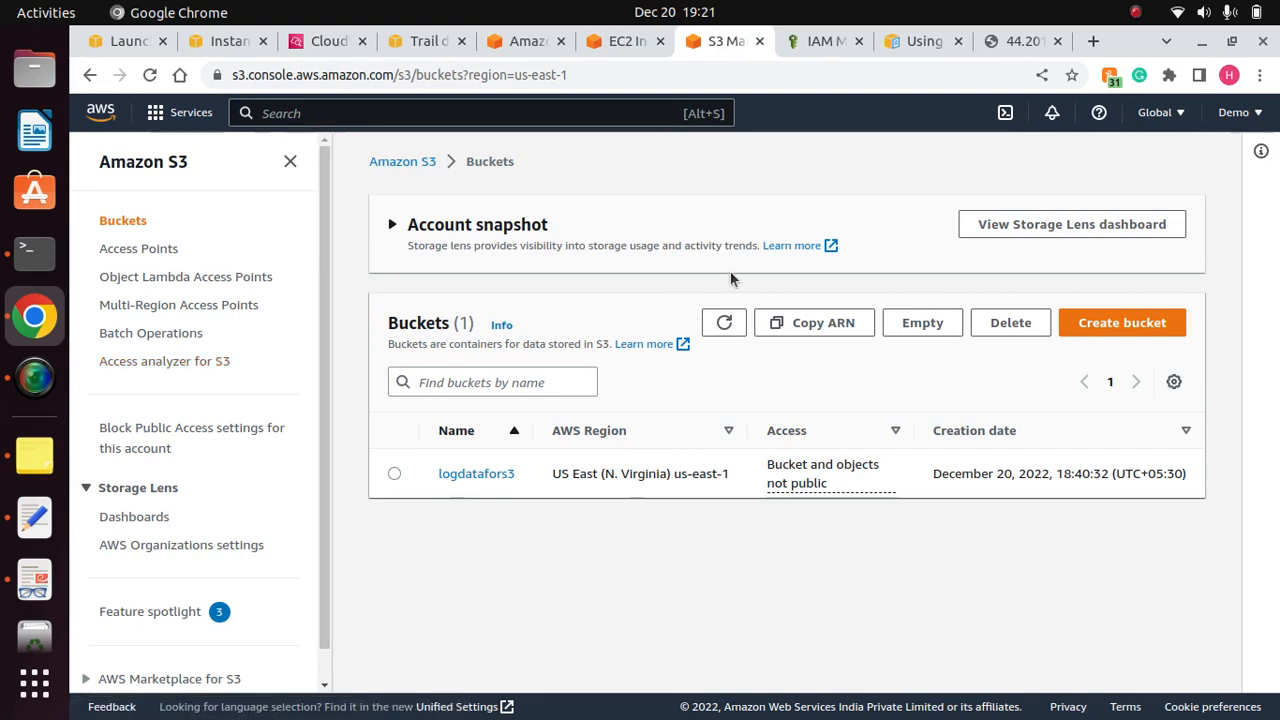
{"action": "left_click", "coordinate": [480, 474]}
{"action": "scroll", "coordinate": [1215, 432], "scroll_direction": "down", "scroll_amount": 1}
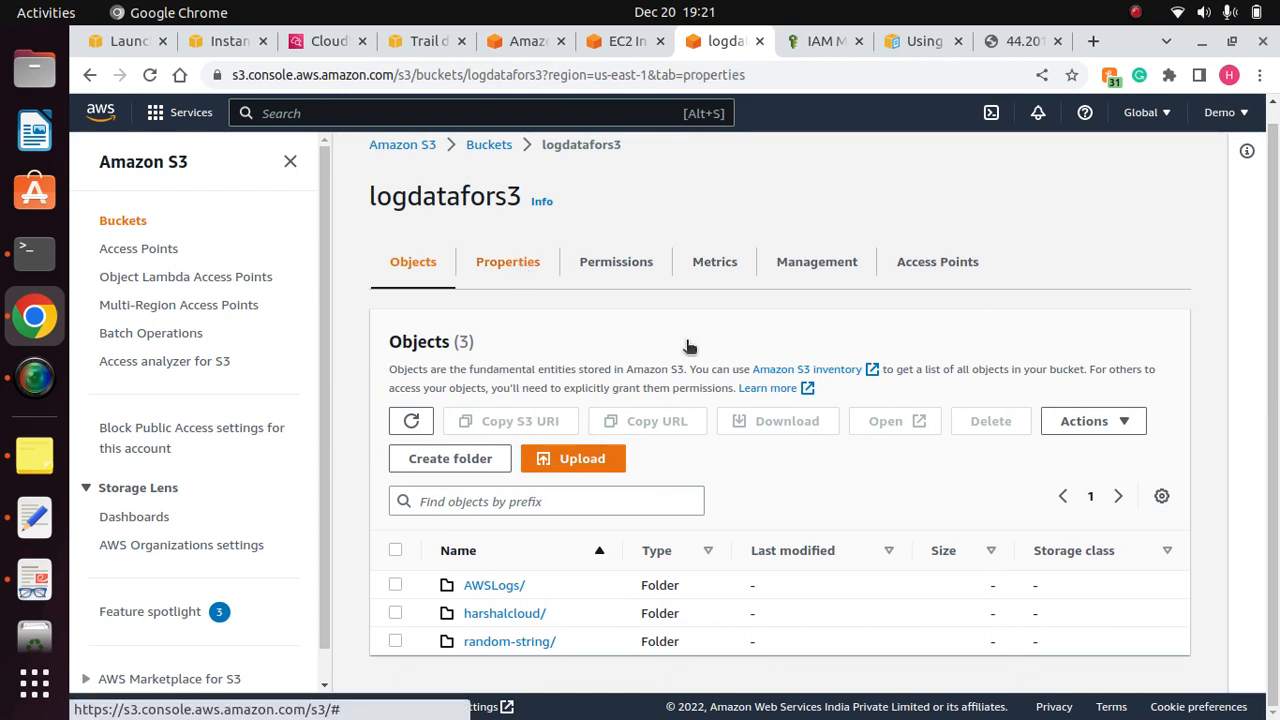
Step: Open the logdatafors3 bucket's properties and locate the Event notifications section
{"action": "left_click", "coordinate": [540, 270]}
{"action": "left_click_drag", "start_coordinate": [1273, 202], "coordinate": [1271, 524]}
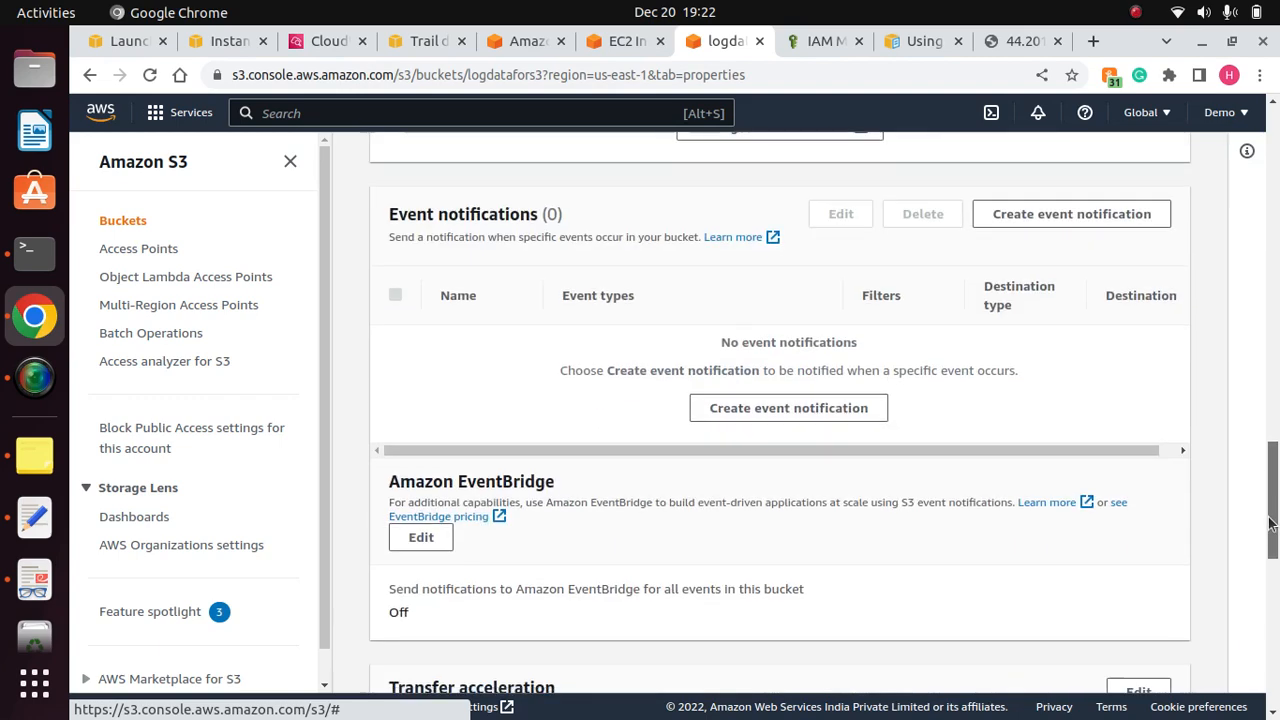
{"action": "left_click_drag", "start_coordinate": [596, 221], "coordinate": [357, 214]}
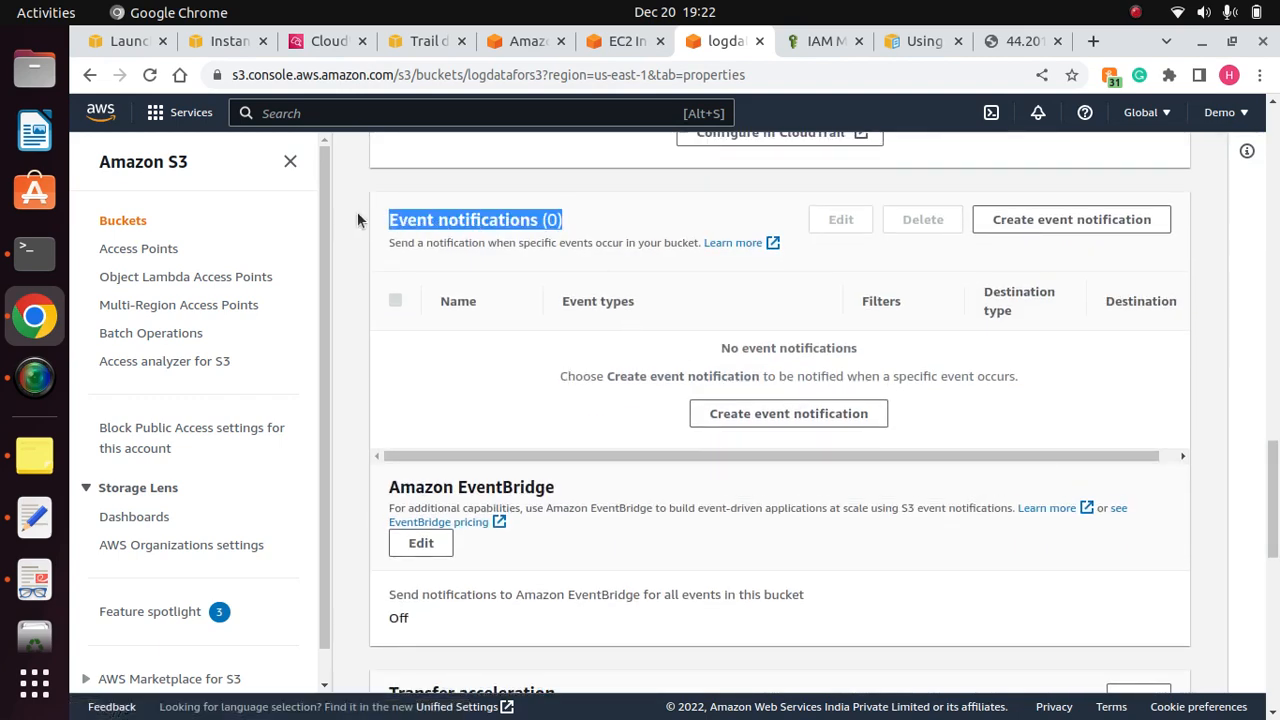
{"action": "left_click", "coordinate": [490, 315]}
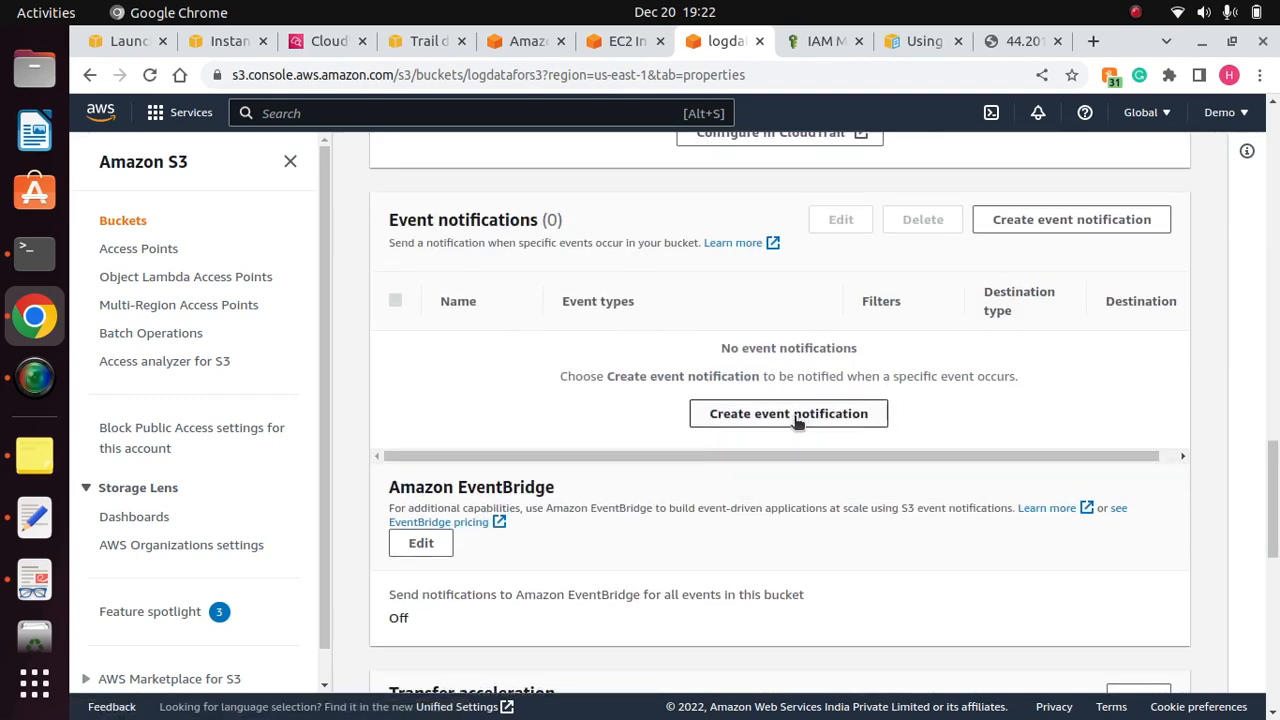
Step: Start a new event notification for the bucket and name it notificationfors3object
{"action": "left_click", "coordinate": [1050, 219]}
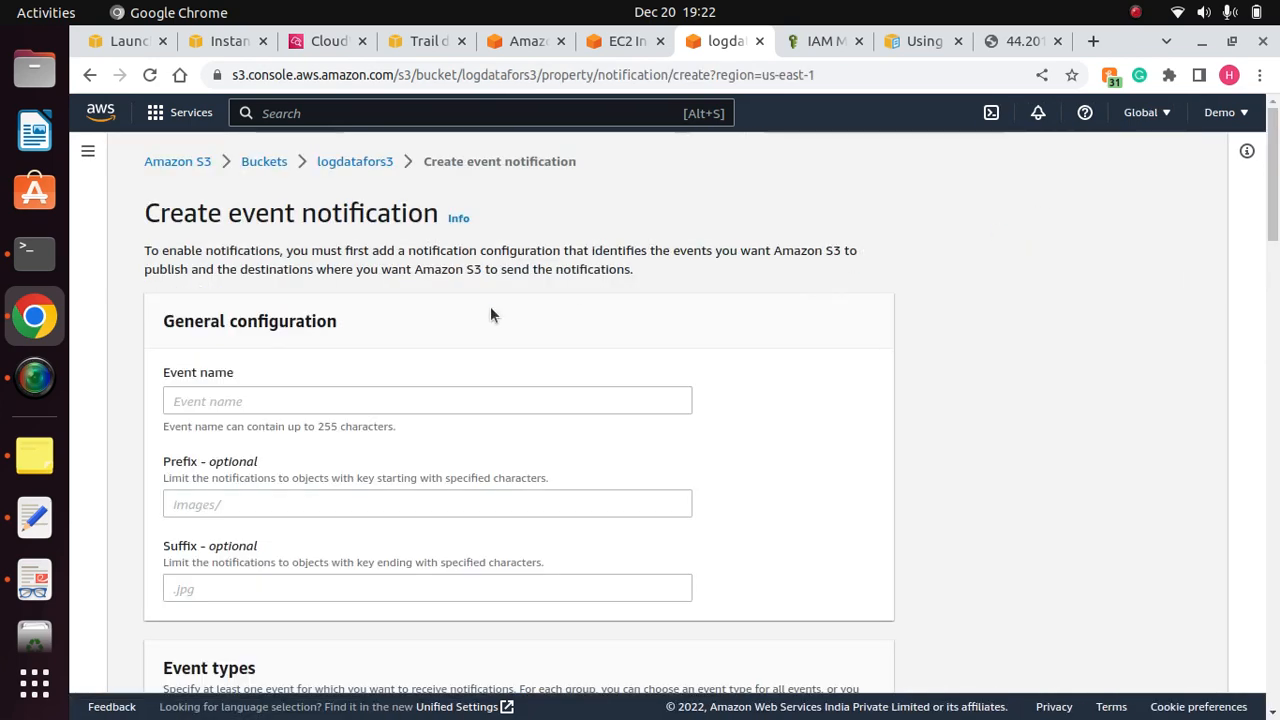
{"action": "left_click", "coordinate": [314, 402]}
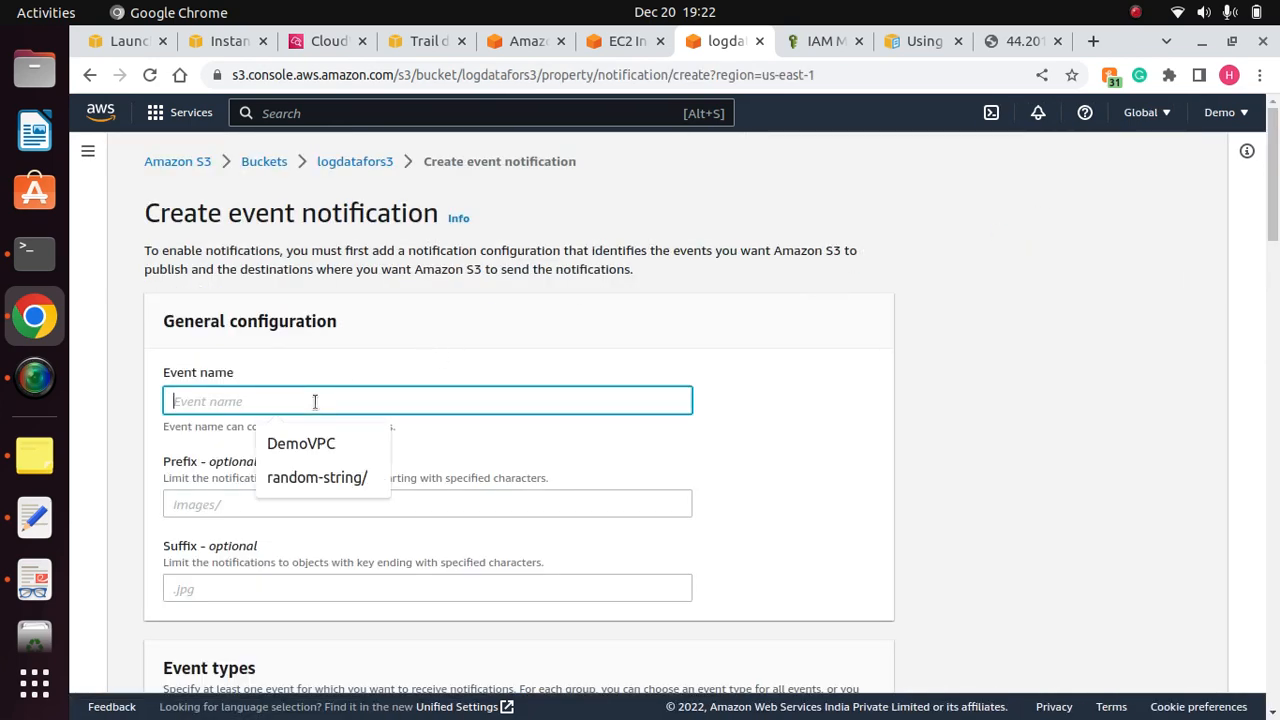
{"action": "type", "text": "no"}
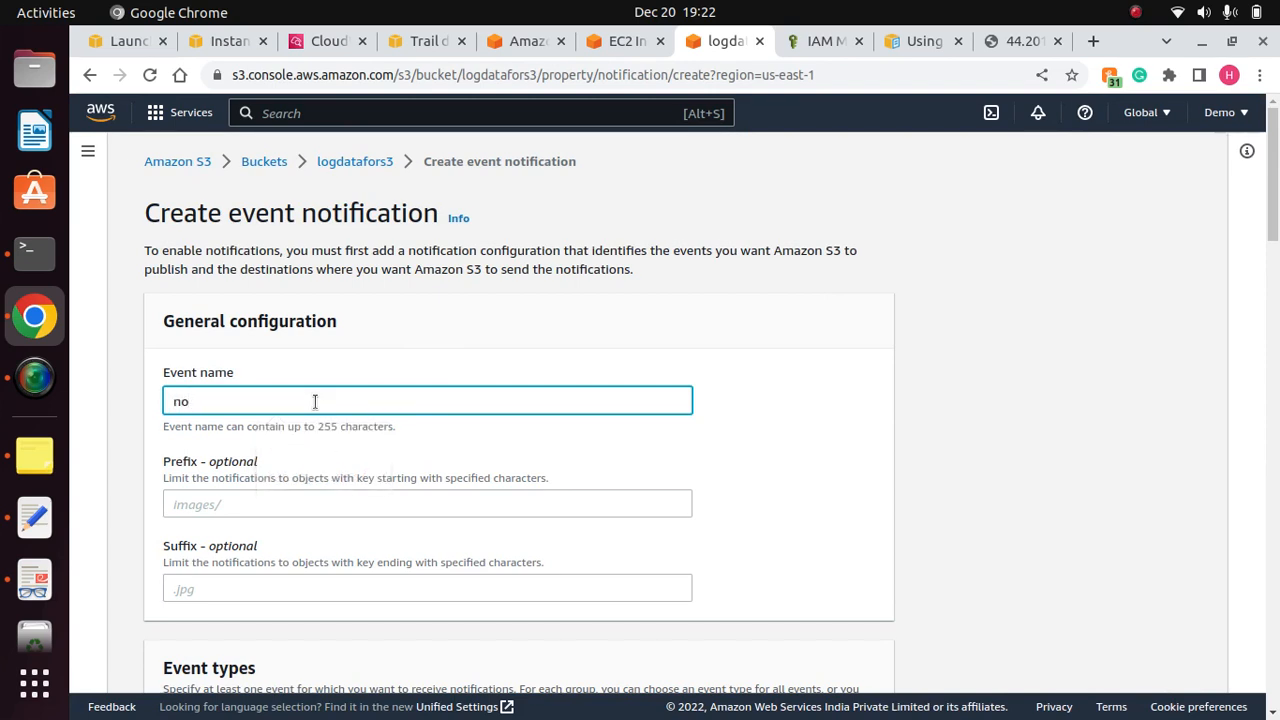
{"action": "type", "text": "fificationf"}
{"action": "type", "text": "pr"}
{"action": "key", "text": "BackSpace"}
{"action": "key", "text": "BackSpace"}
{"action": "type", "text": "ors3object"}
{"action": "left_click", "coordinate": [759, 440]}
Step: Look over the optional prefix and suffix filters of the event notification
{"action": "scroll", "coordinate": [759, 440], "scroll_direction": "down", "scroll_amount": 3}
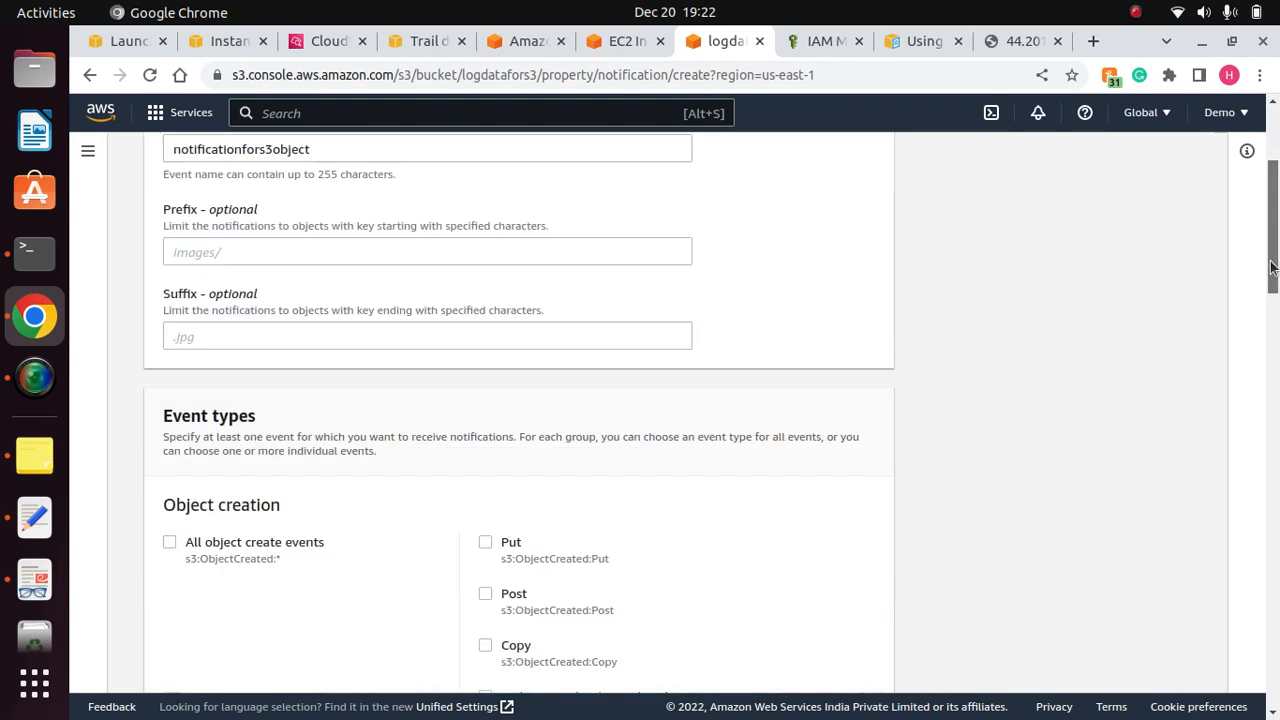
{"action": "scroll", "coordinate": [584, 310], "scroll_direction": "up", "scroll_amount": 1}
{"action": "left_click", "coordinate": [236, 352]}
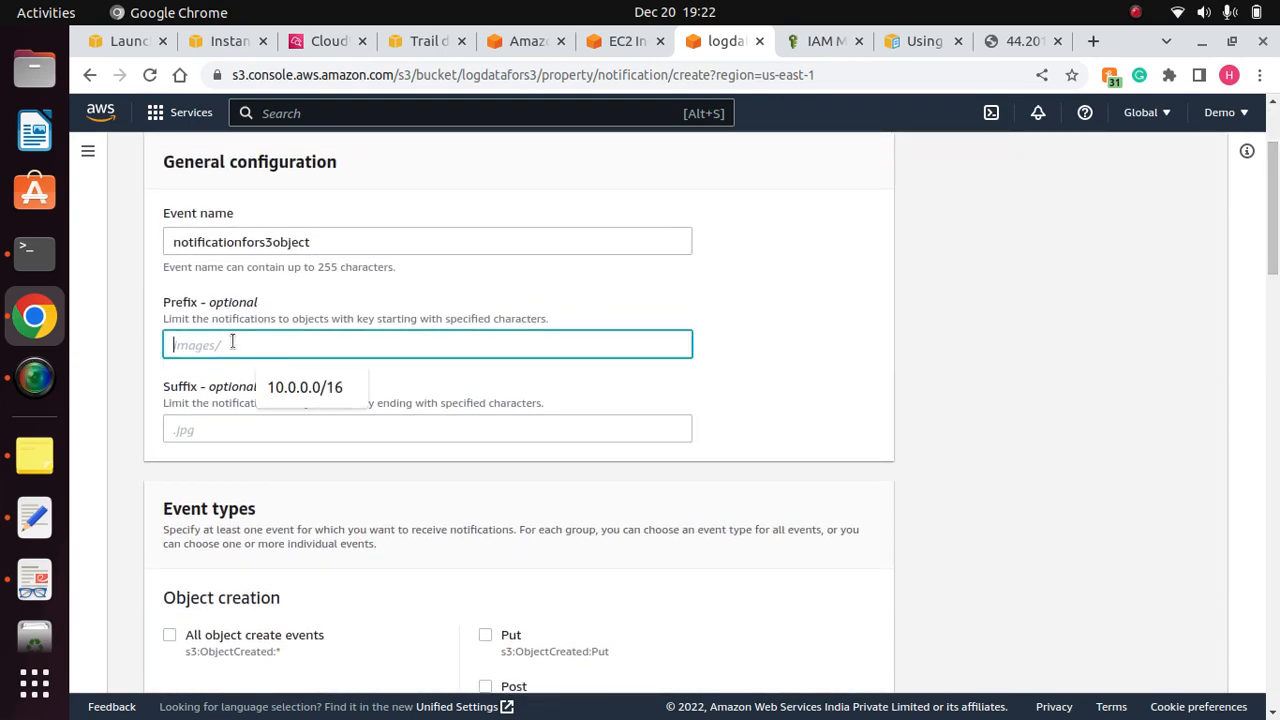
{"action": "left_click", "coordinate": [502, 295]}
{"action": "left_click", "coordinate": [247, 345]}
{"action": "left_click", "coordinate": [750, 399]}
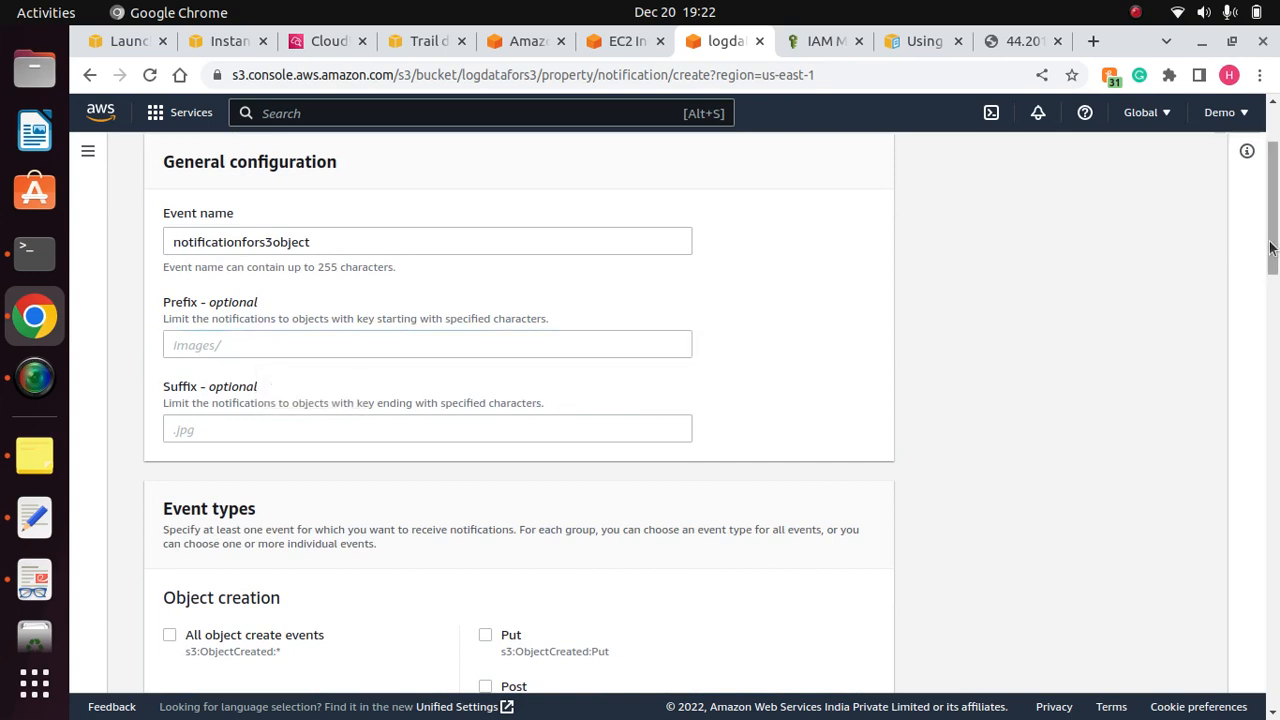
Step: Enable the Put event under Object creation as the notification's event type
{"action": "left_click_drag", "start_coordinate": [1272, 250], "coordinate": [1272, 324]}
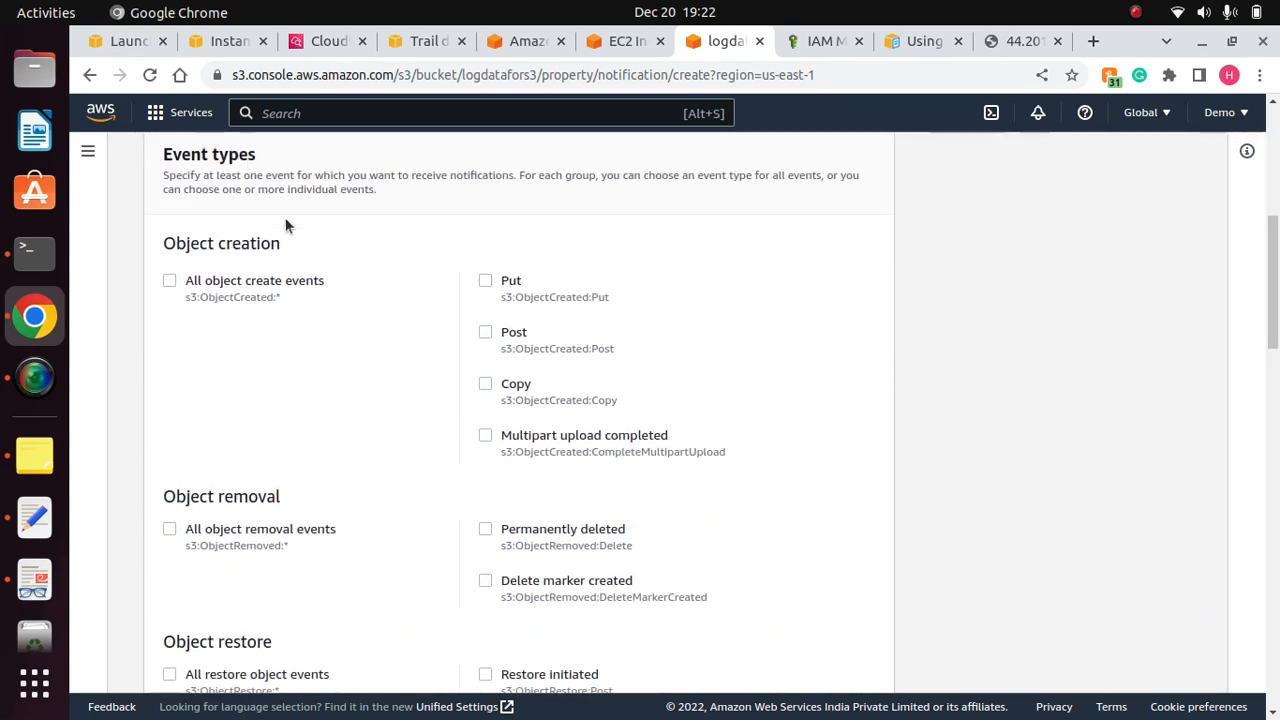
{"action": "left_click_drag", "start_coordinate": [288, 250], "coordinate": [159, 250]}
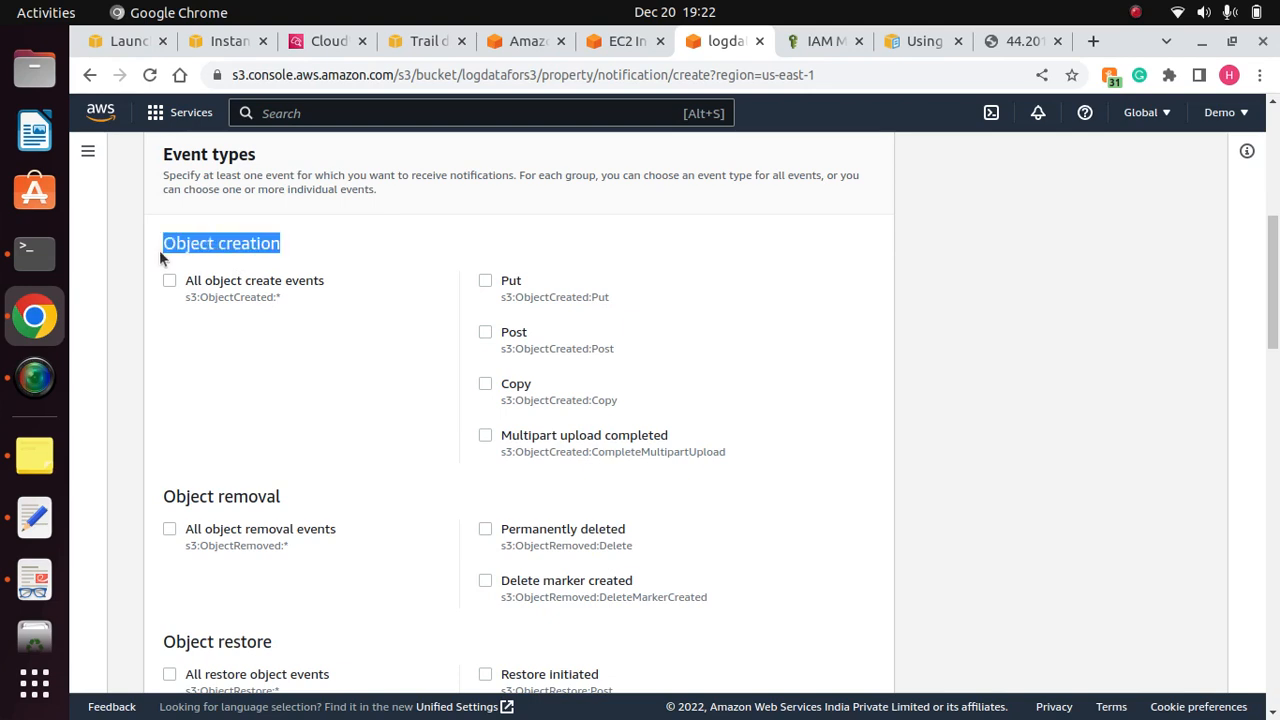
{"action": "left_click", "coordinate": [287, 247]}
{"action": "left_click_drag", "start_coordinate": [287, 252], "coordinate": [150, 246]}
{"action": "left_click", "coordinate": [291, 362]}
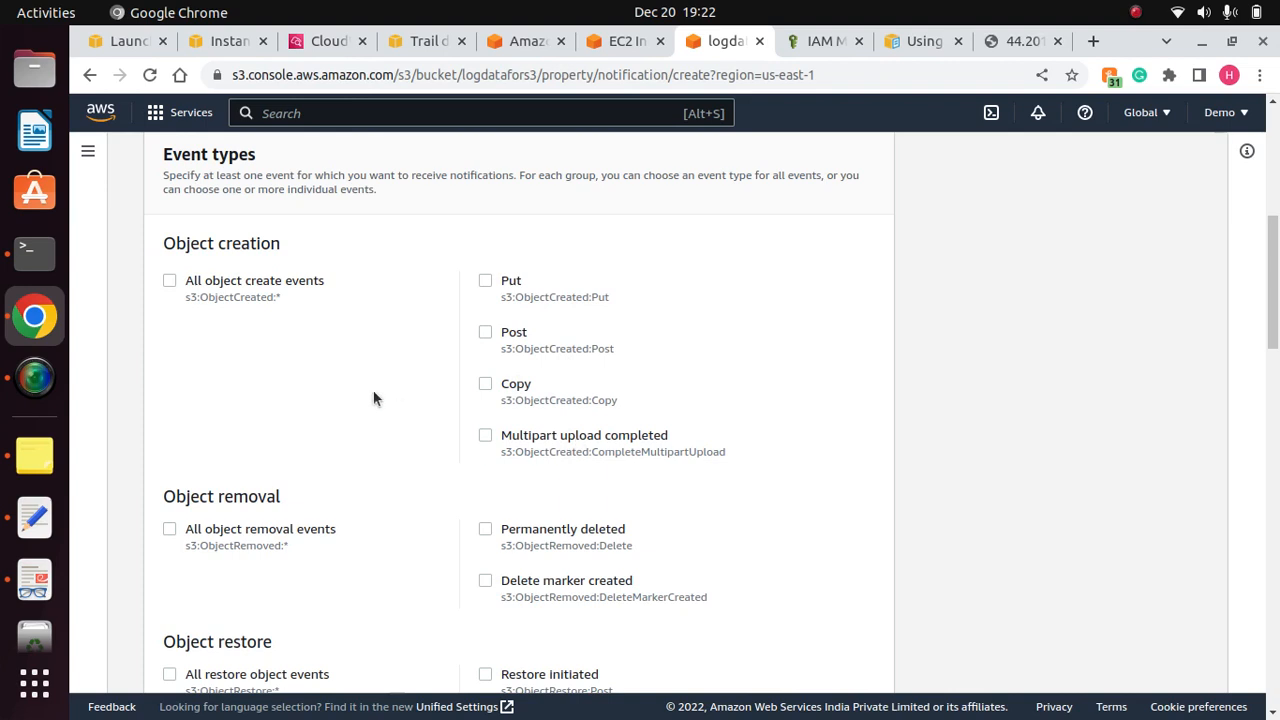
{"action": "left_click", "coordinate": [482, 281]}
Step: Examine the object removal, restore, ACL, tagging, replication and lifecycle event types and the destination options
{"action": "scroll", "coordinate": [377, 341], "scroll_direction": "down", "scroll_amount": 3}
{"action": "scroll", "coordinate": [376, 338], "scroll_direction": "up", "scroll_amount": 3}
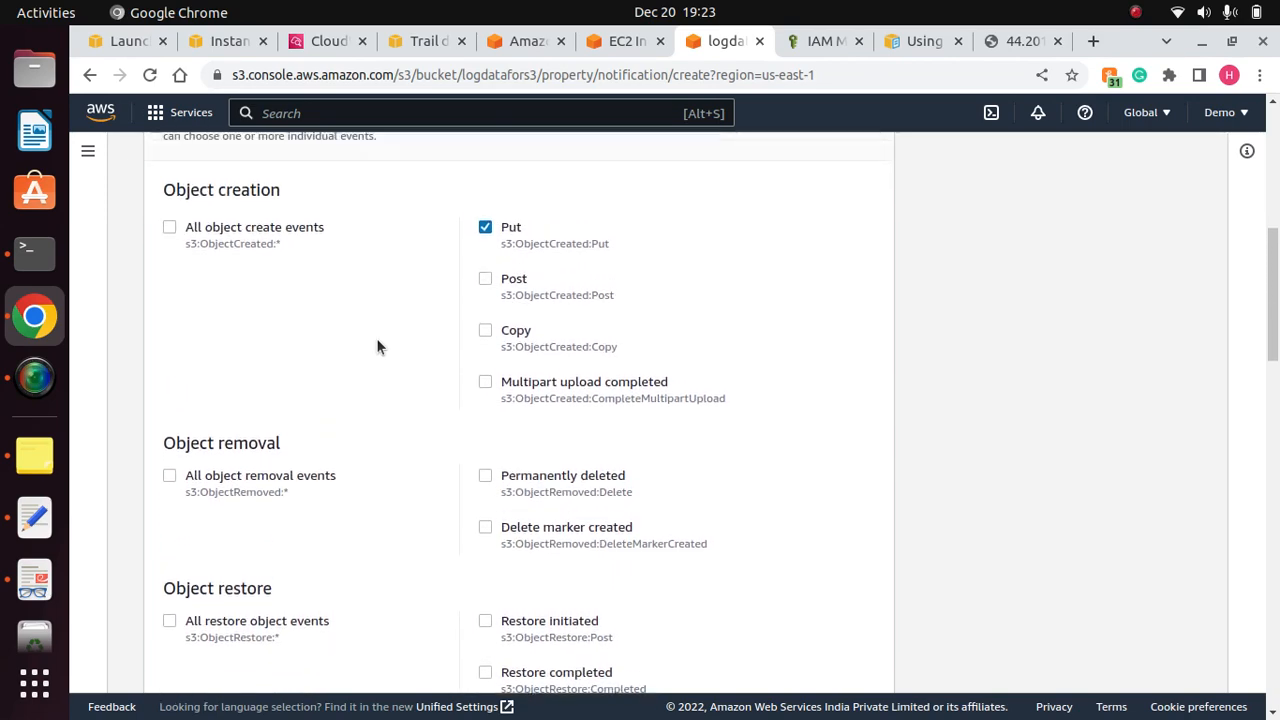
{"action": "scroll", "coordinate": [376, 338], "scroll_direction": "down", "scroll_amount": 2}
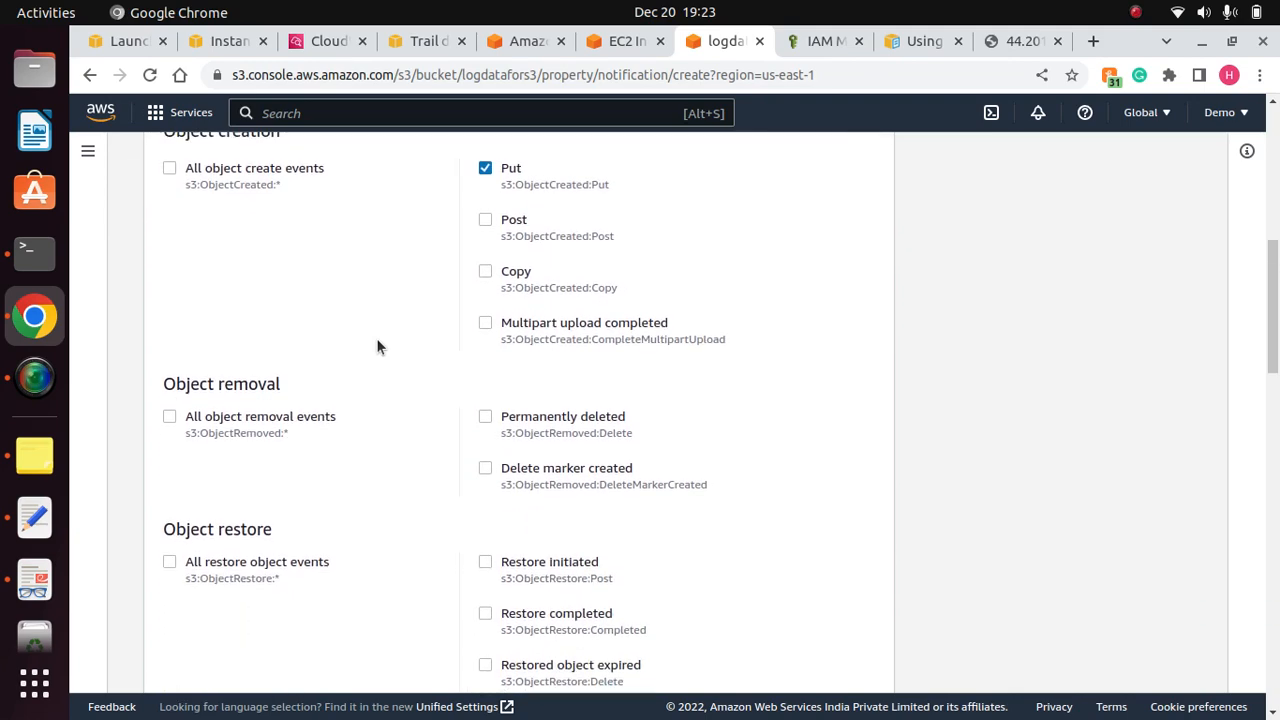
{"action": "scroll", "coordinate": [376, 338], "scroll_direction": "down", "scroll_amount": 2}
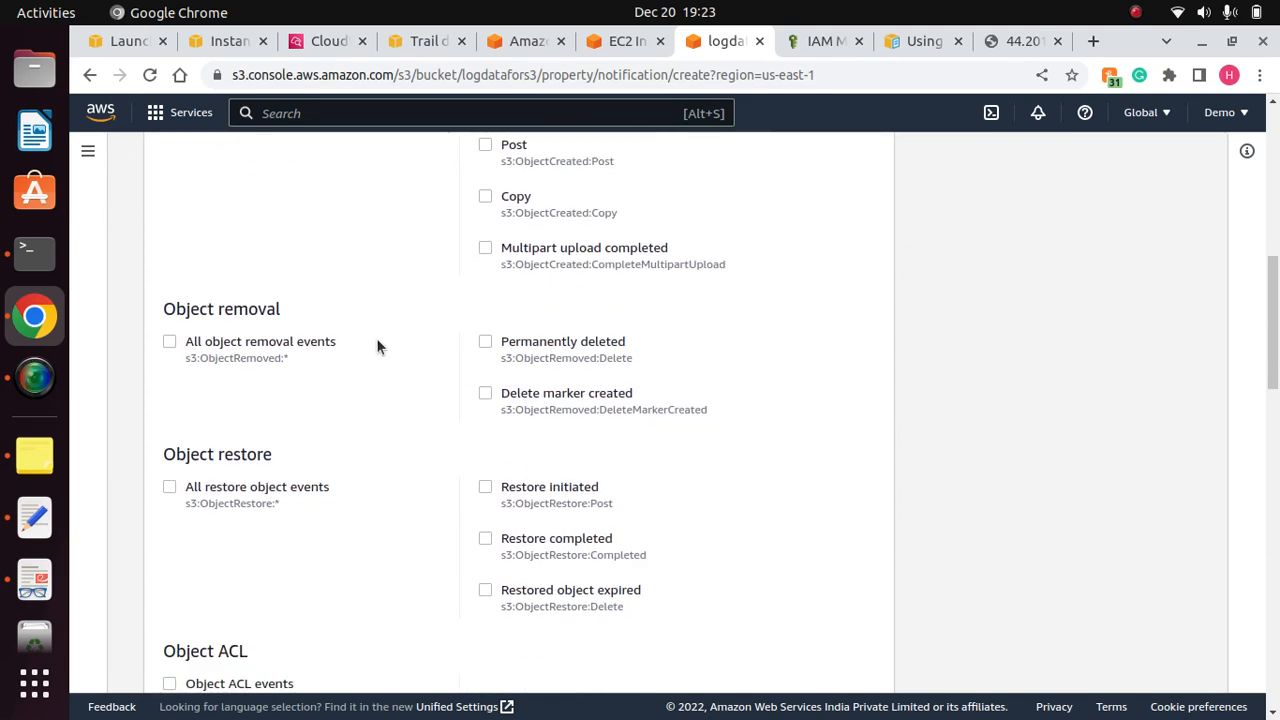
{"action": "scroll", "coordinate": [376, 338], "scroll_direction": "down", "scroll_amount": 2}
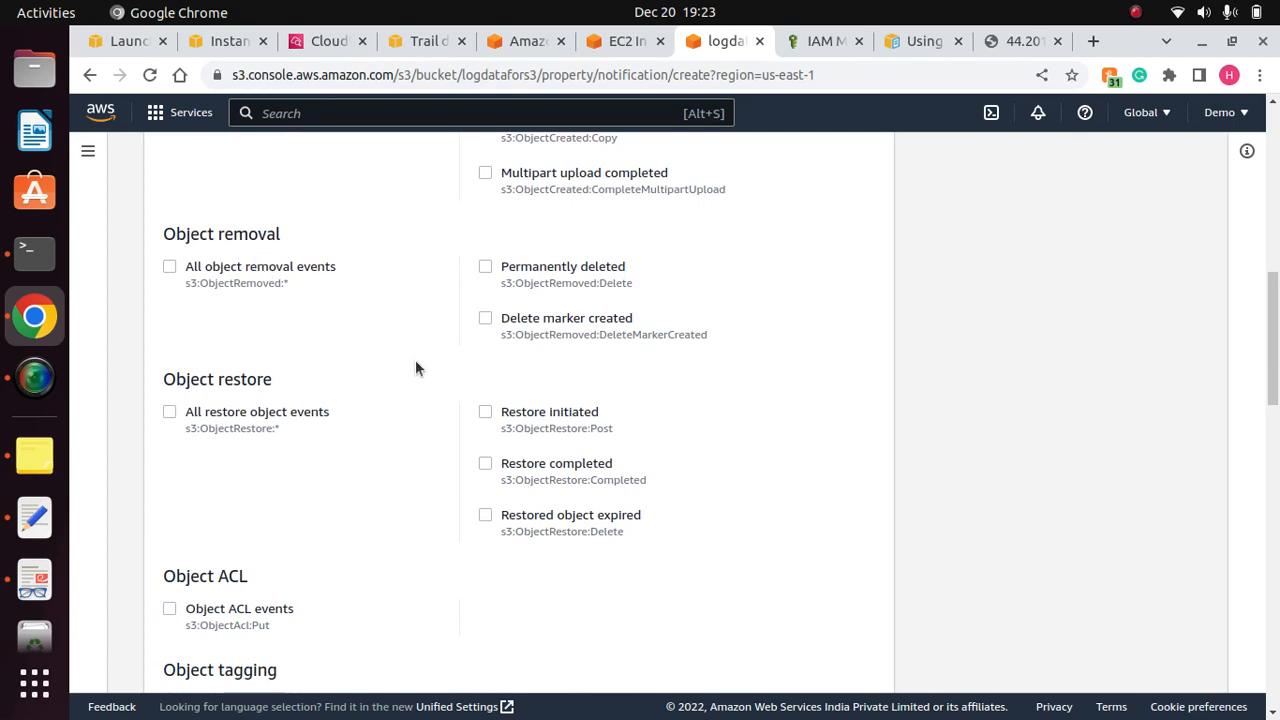
{"action": "scroll", "coordinate": [381, 472], "scroll_direction": "down", "scroll_amount": 10}
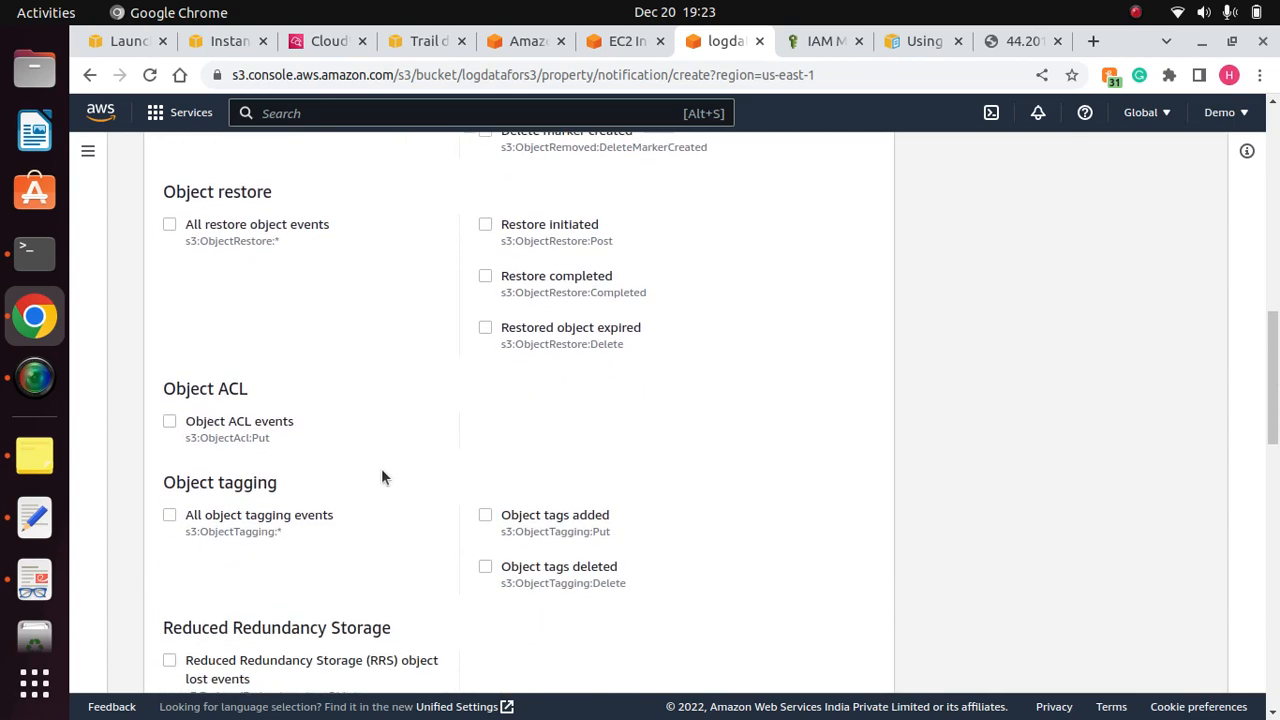
{"action": "scroll", "coordinate": [381, 477], "scroll_direction": "up", "scroll_amount": 6}
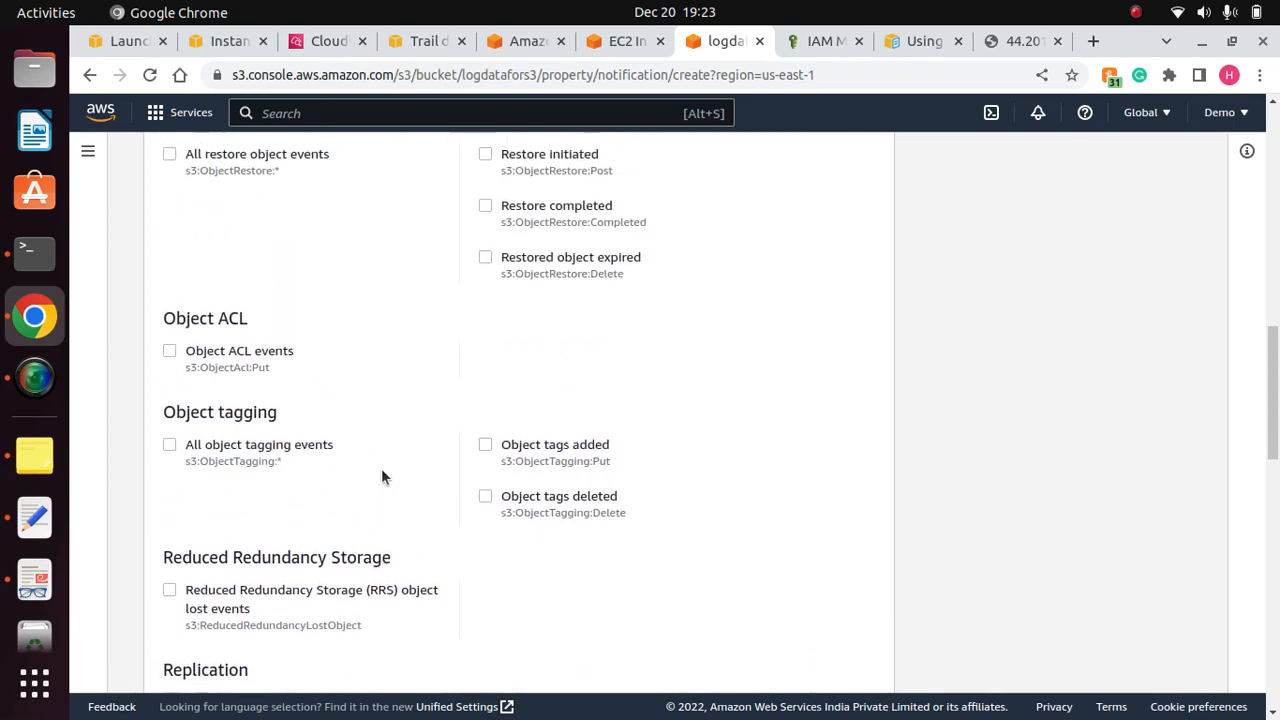
{"action": "scroll", "coordinate": [381, 477], "scroll_direction": "up", "scroll_amount": 2}
{"action": "scroll", "coordinate": [381, 477], "scroll_direction": "down", "scroll_amount": 4}
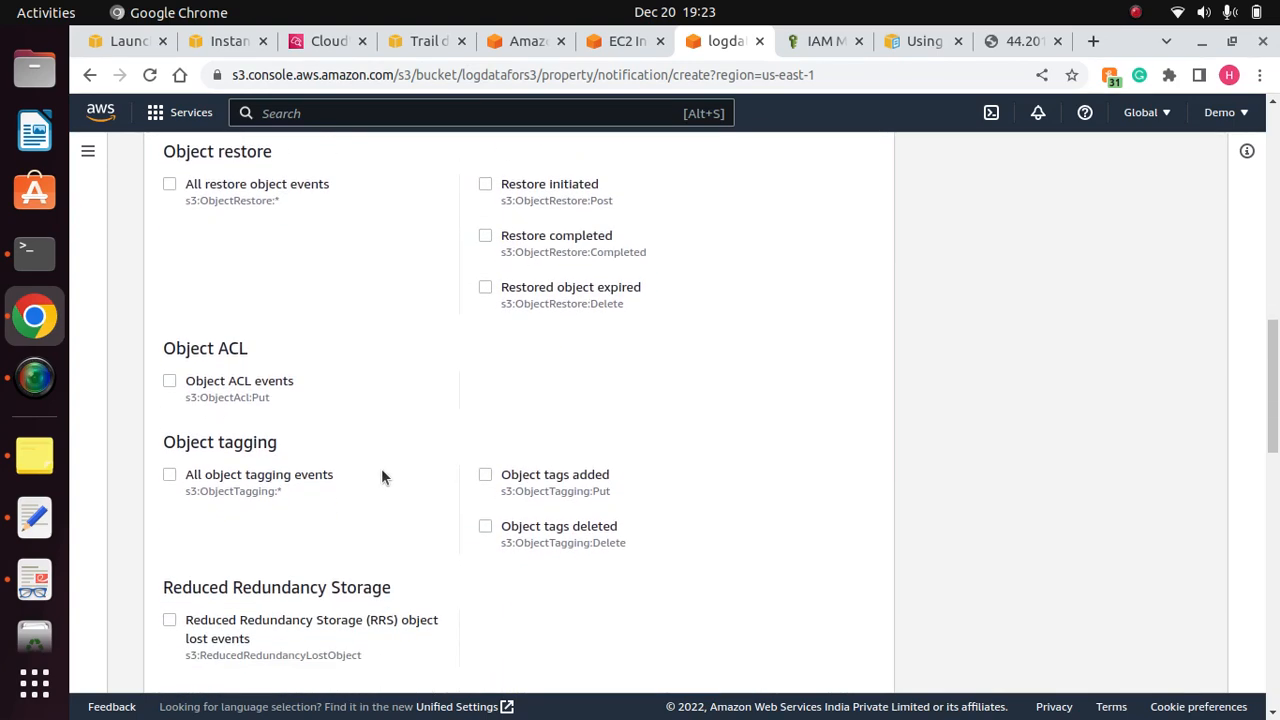
{"action": "scroll", "coordinate": [381, 477], "scroll_direction": "down", "scroll_amount": 13}
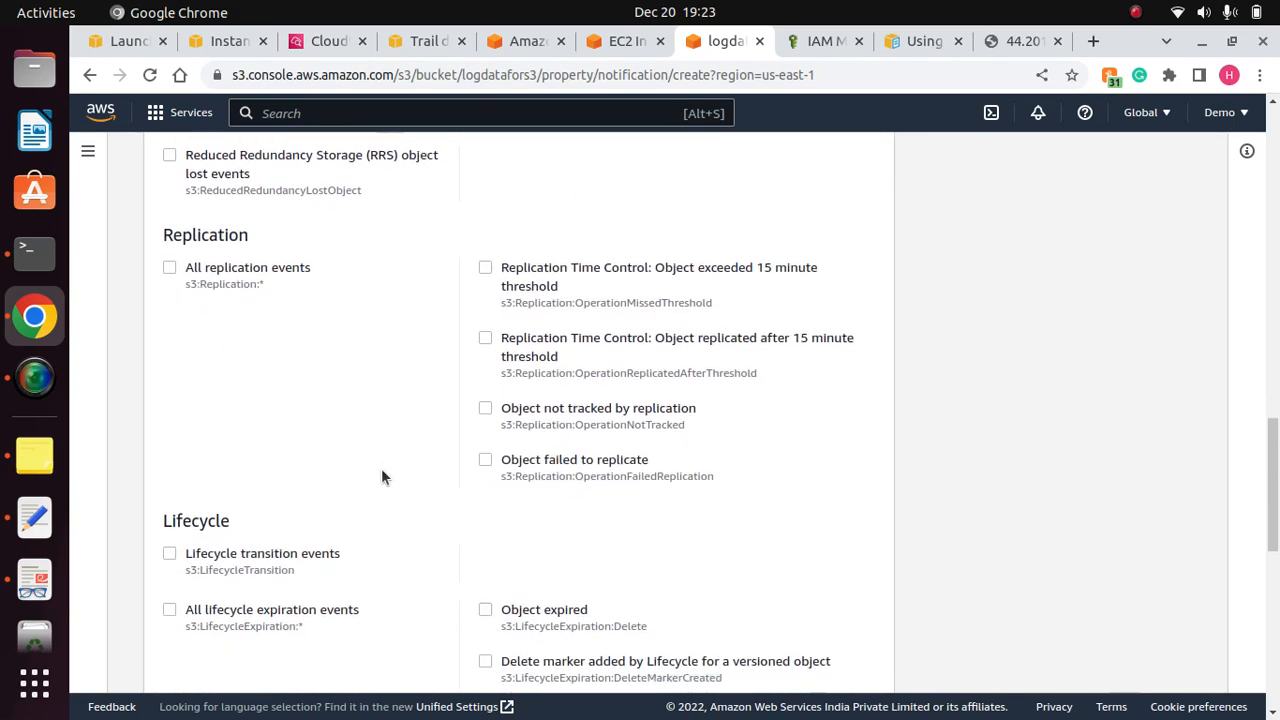
{"action": "scroll", "coordinate": [381, 470], "scroll_direction": "down", "scroll_amount": 9}
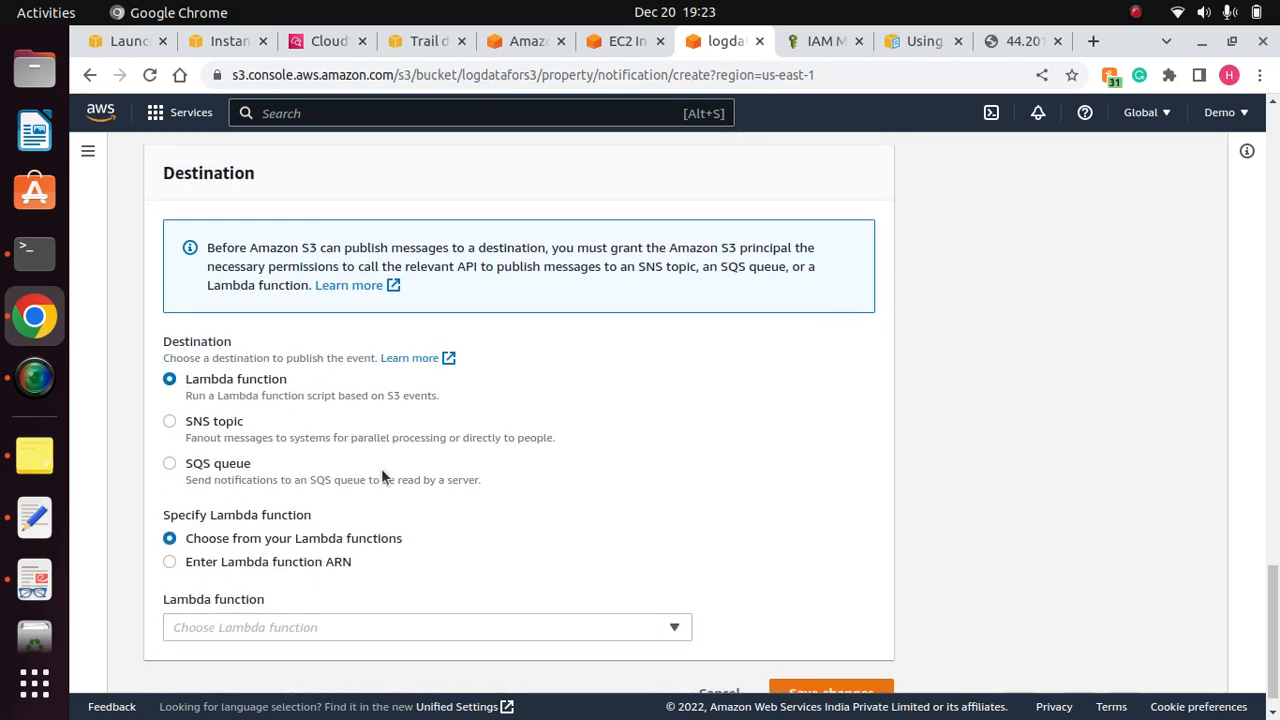
{"action": "scroll", "coordinate": [381, 468], "scroll_direction": "down", "scroll_amount": 1}
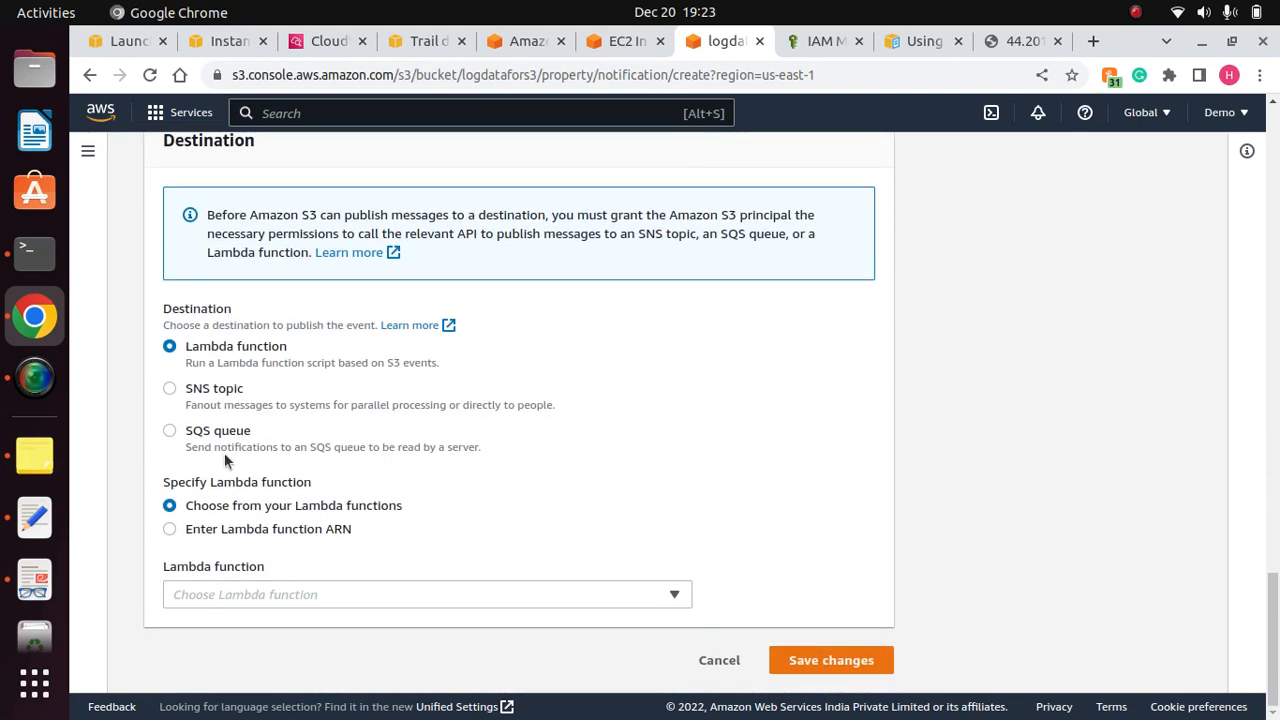
Step: Try the SNS topic and Lambda function destinations and set the notification's destination to SQS queue
{"action": "left_click", "coordinate": [170, 432]}
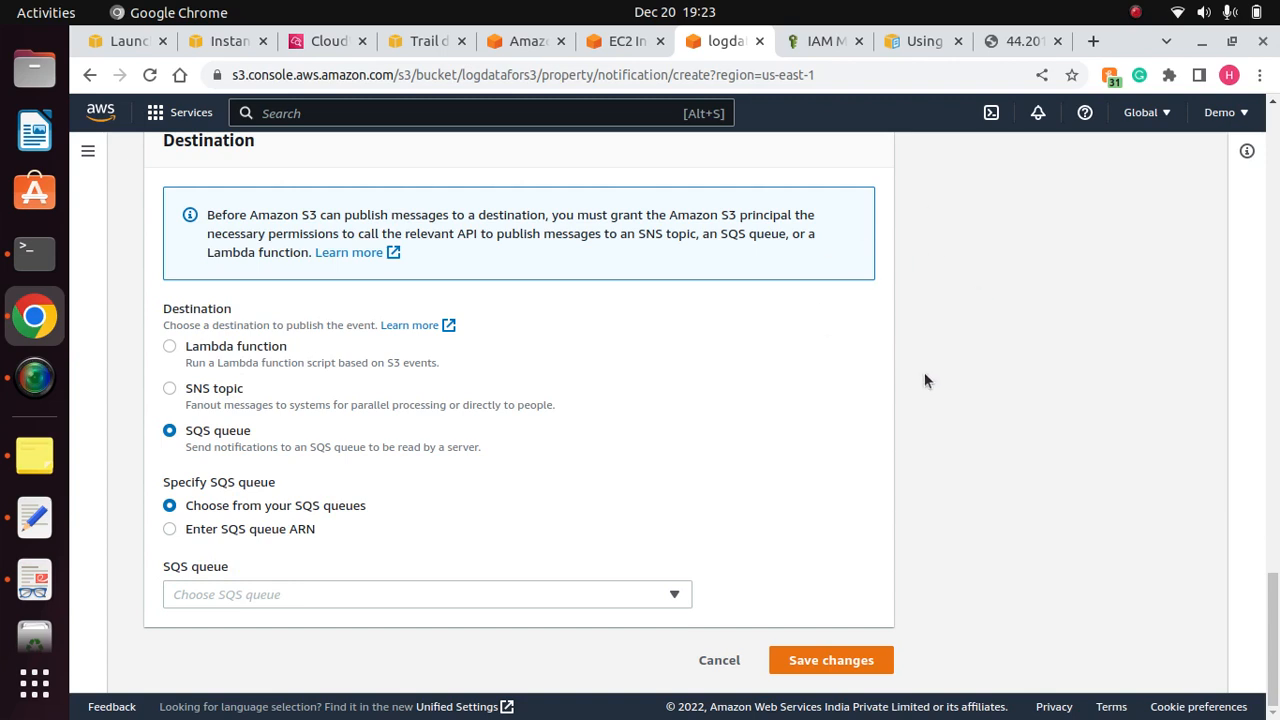
{"action": "left_click", "coordinate": [170, 390]}
{"action": "left_click", "coordinate": [172, 350]}
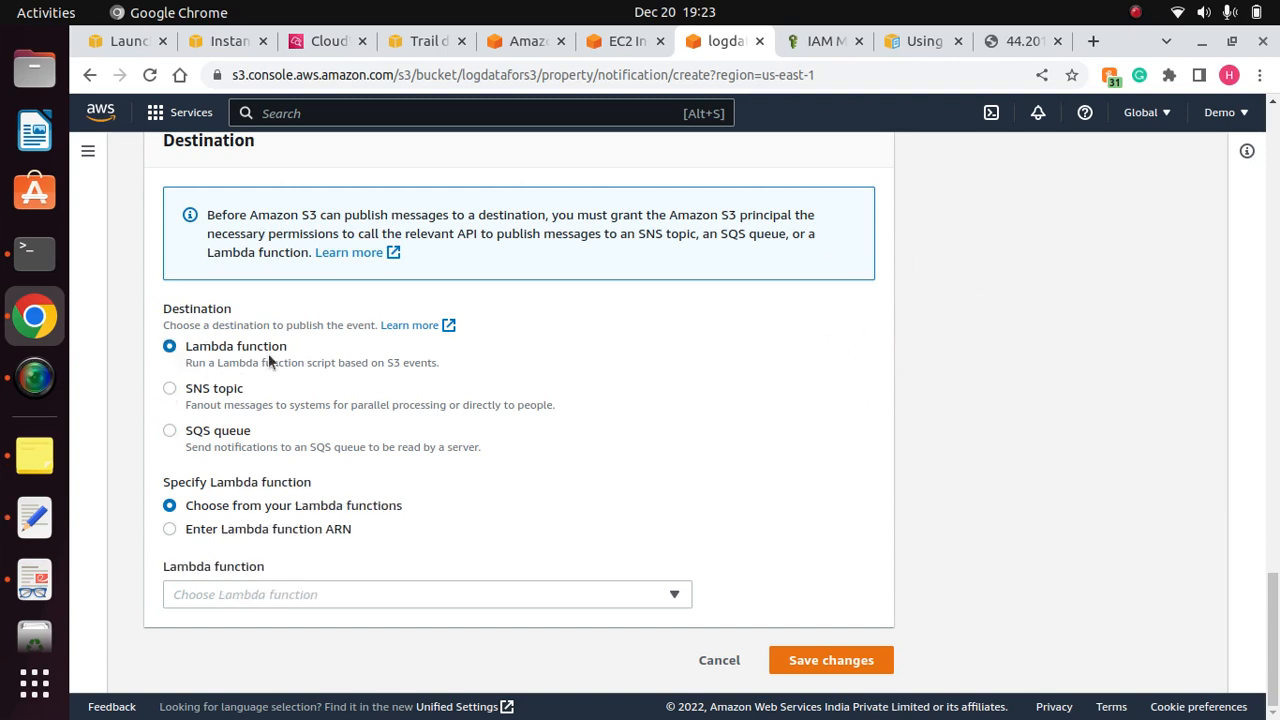
{"action": "left_click", "coordinate": [170, 431]}
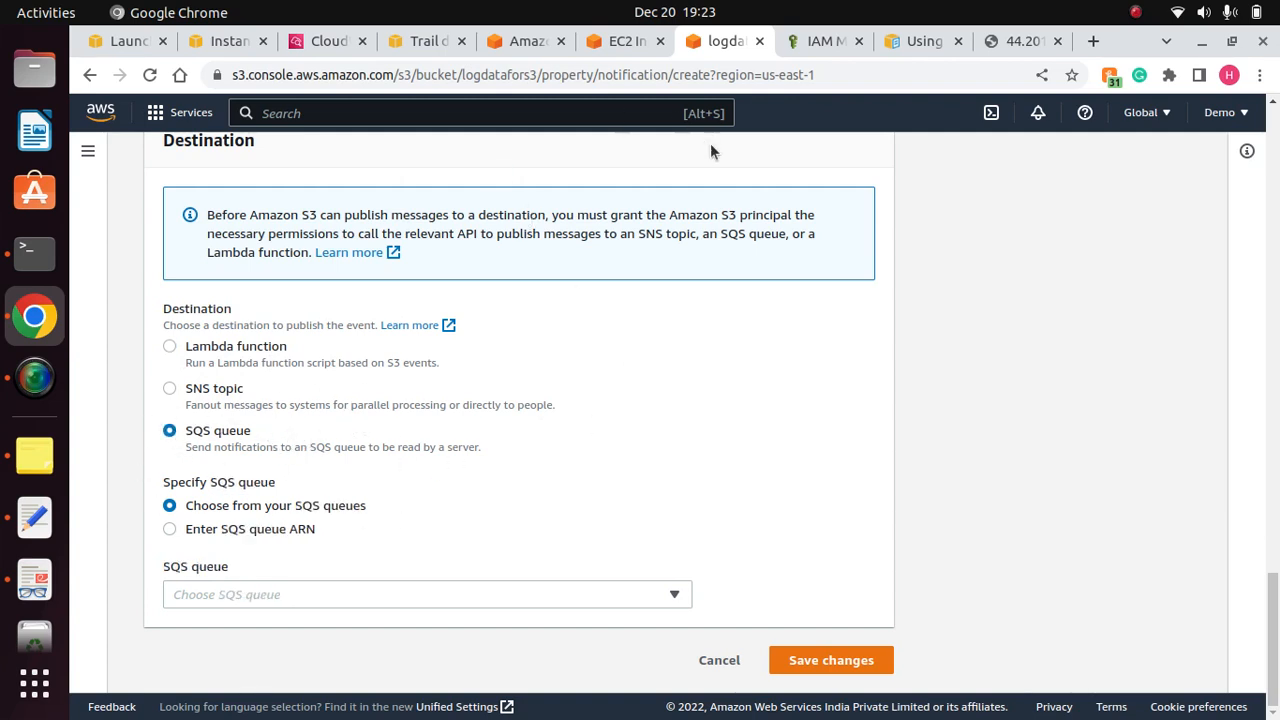
Step: Search the AWS services for sqs and open Simple Queue Service in a separate browser tab
{"action": "left_click", "coordinate": [566, 115]}
{"action": "type", "text": "s"}
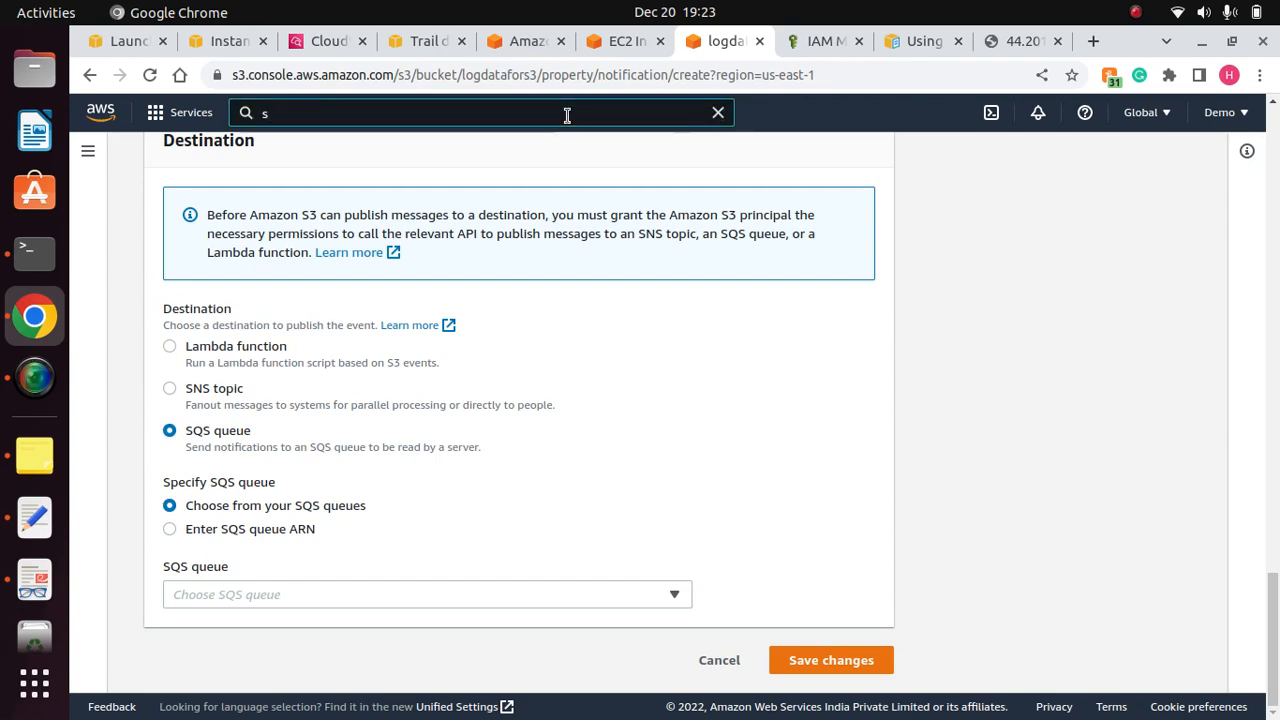
{"action": "type", "text": "qs"}
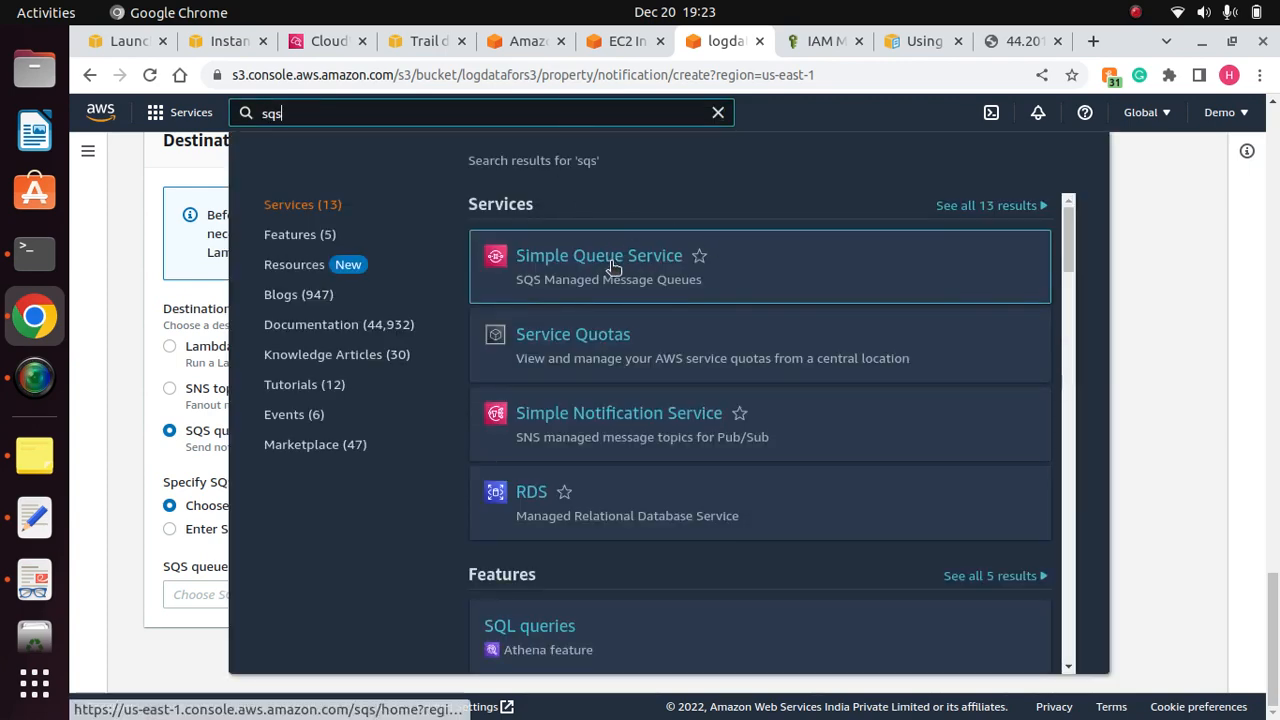
{"action": "right_click", "coordinate": [613, 267]}
{"action": "left_click", "coordinate": [655, 278]}
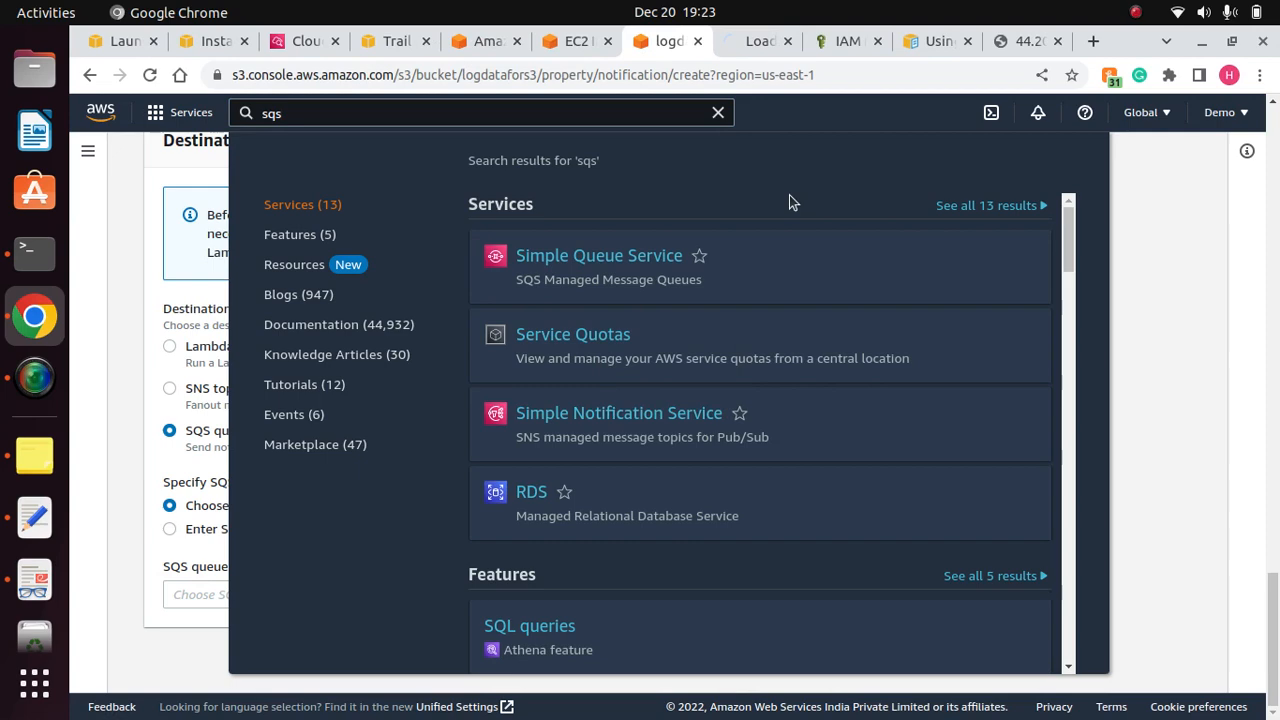
{"action": "left_click", "coordinate": [756, 43]}
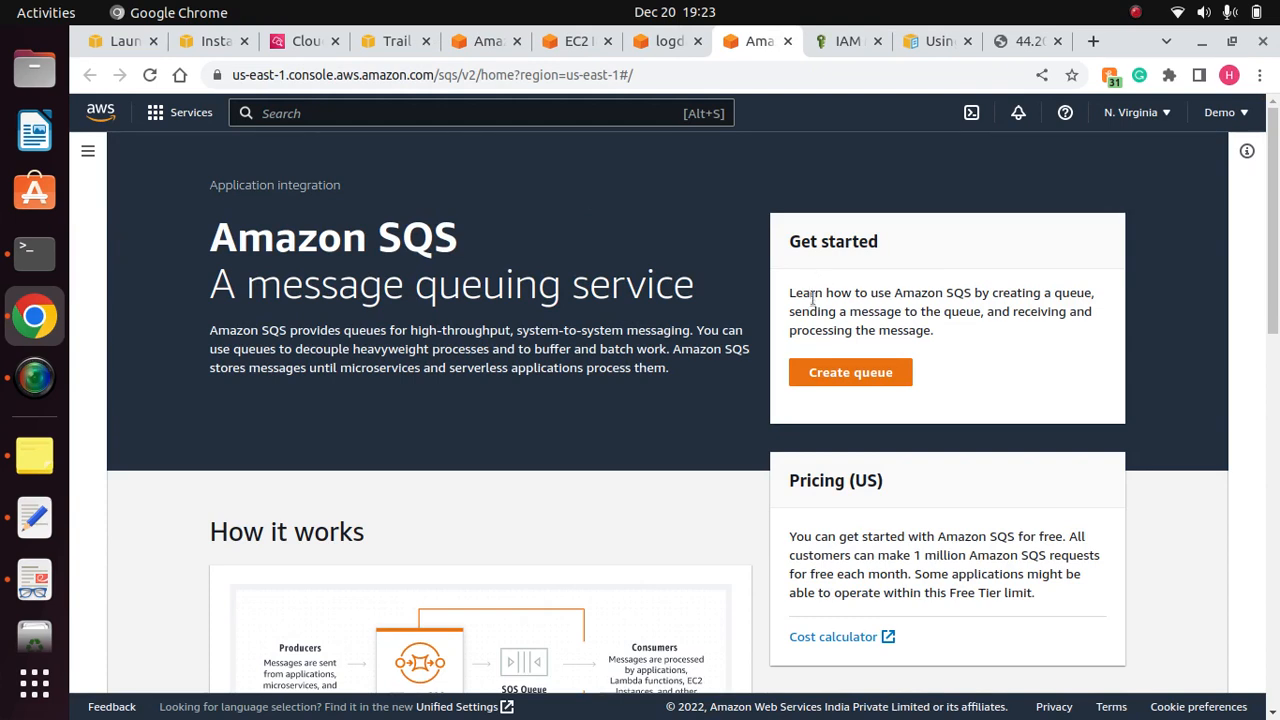
Step: Start creating a standard SQS queue and name it sqsfors3
{"action": "left_click", "coordinate": [851, 374]}
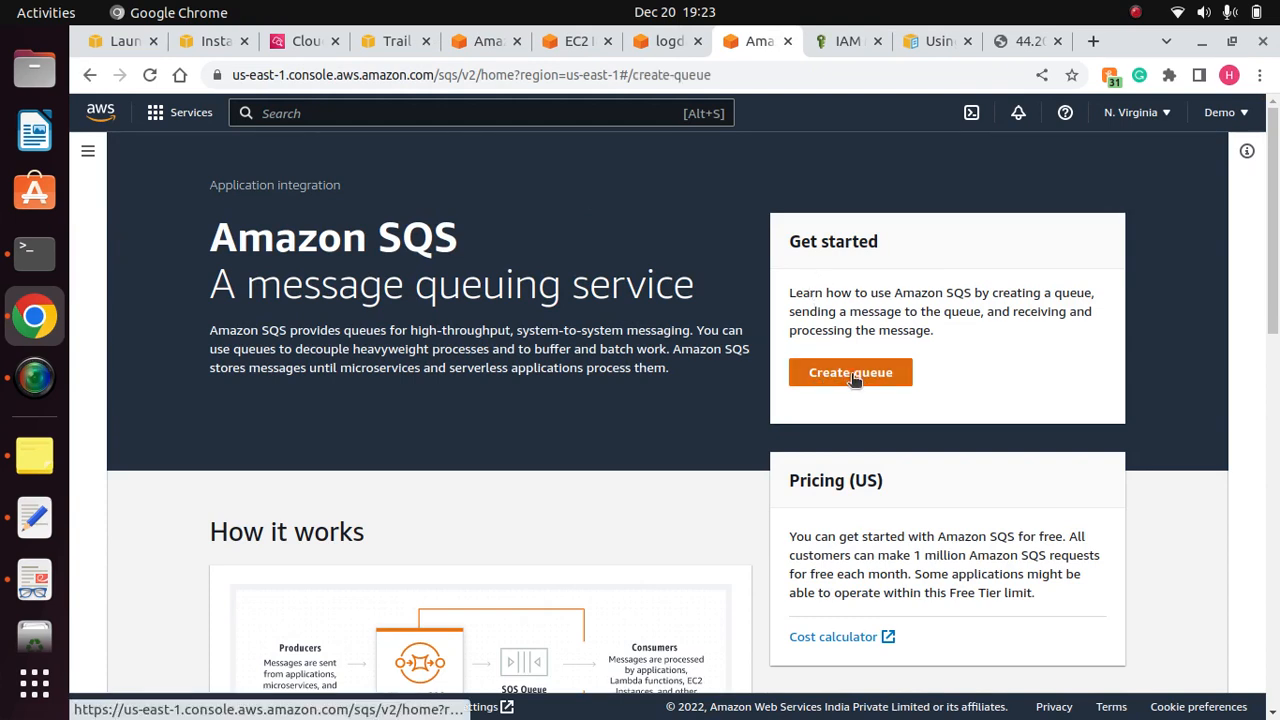
{"action": "scroll", "coordinate": [640, 400], "scroll_direction": "down", "scroll_amount": 5}
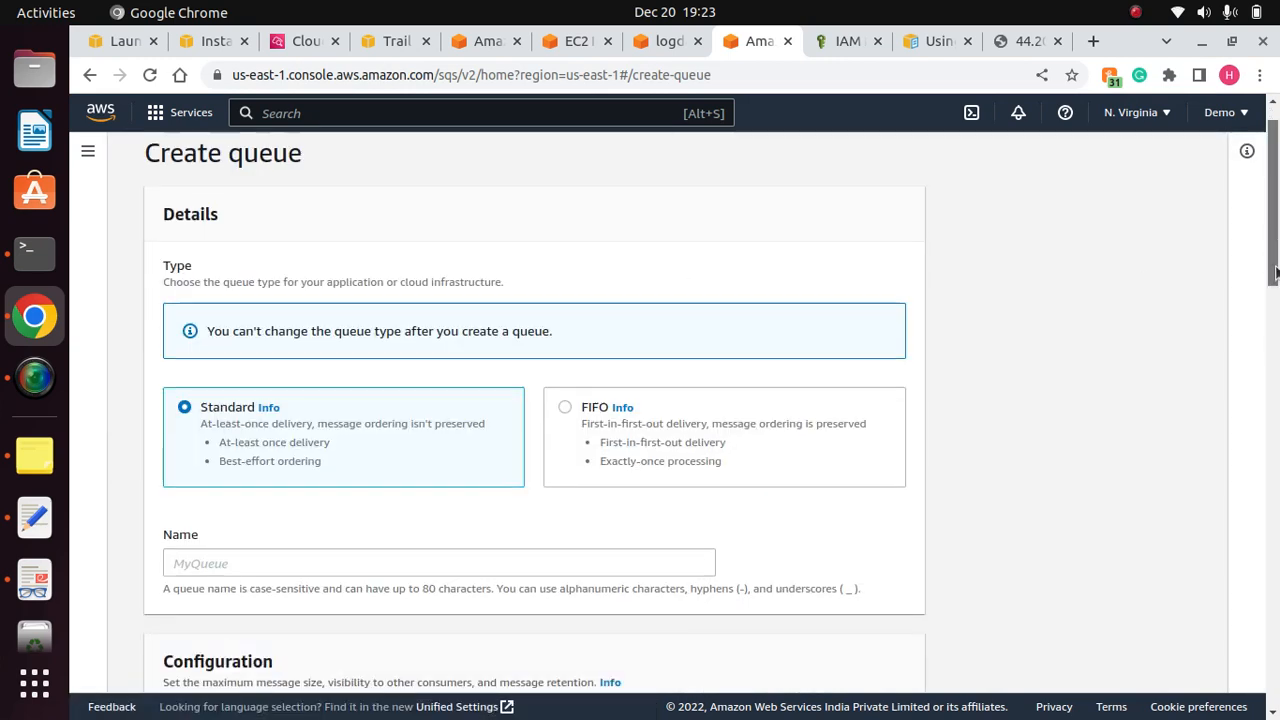
{"action": "left_click", "coordinate": [454, 276]}
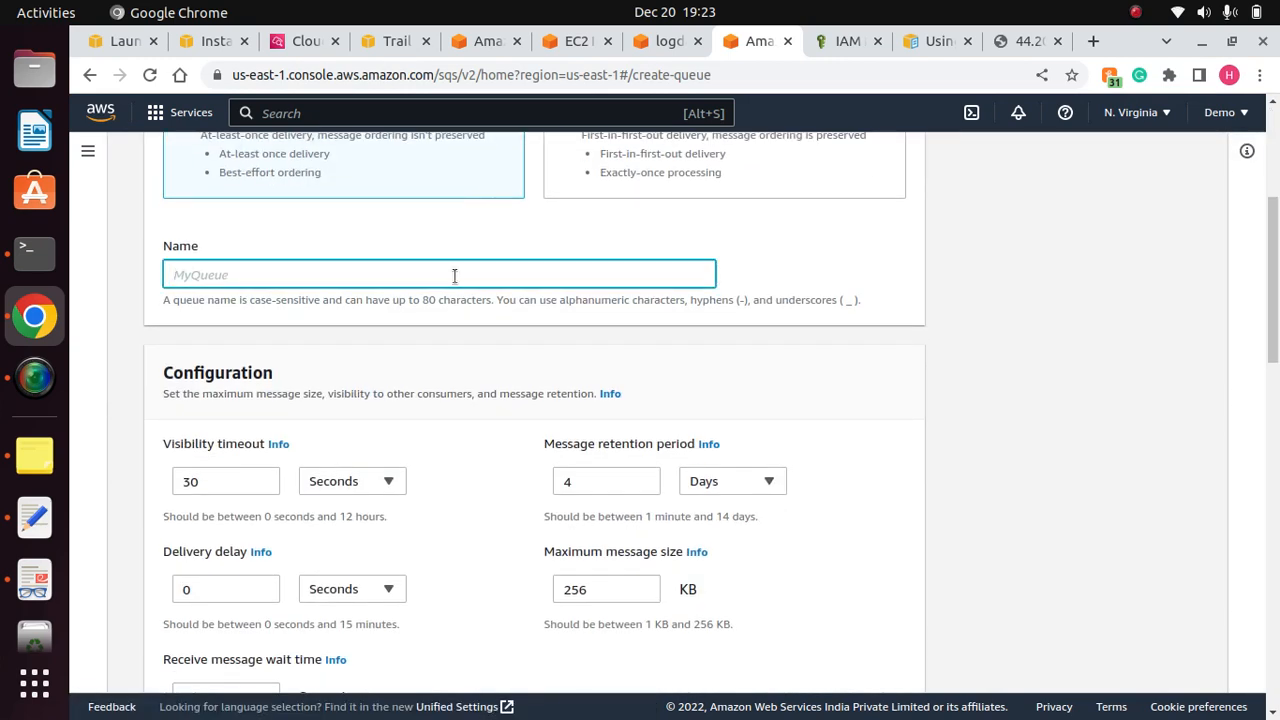
{"action": "type", "text": "sqsfors3notificatio"}
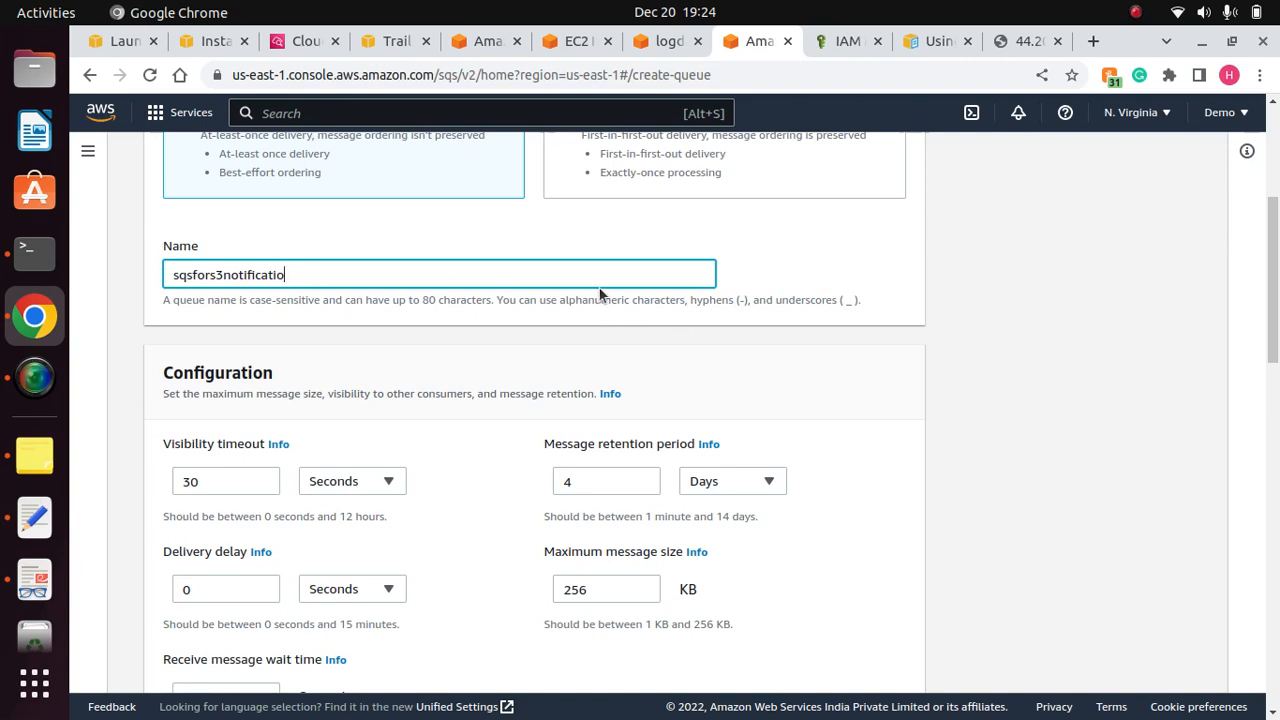
{"action": "key", "text": "BackSpace"}
{"action": "key", "text": "BackSpace"}
{"action": "key", "text": "BackSpace"}
{"action": "key", "text": "BackSpace"}
{"action": "key", "text": "BackSpace"}
{"action": "key", "text": "BackSpace"}
{"action": "key", "text": "BackSpace"}
{"action": "key", "text": "BackSpace"}
{"action": "key", "text": "BackSpace"}
{"action": "key", "text": "BackSpace"}
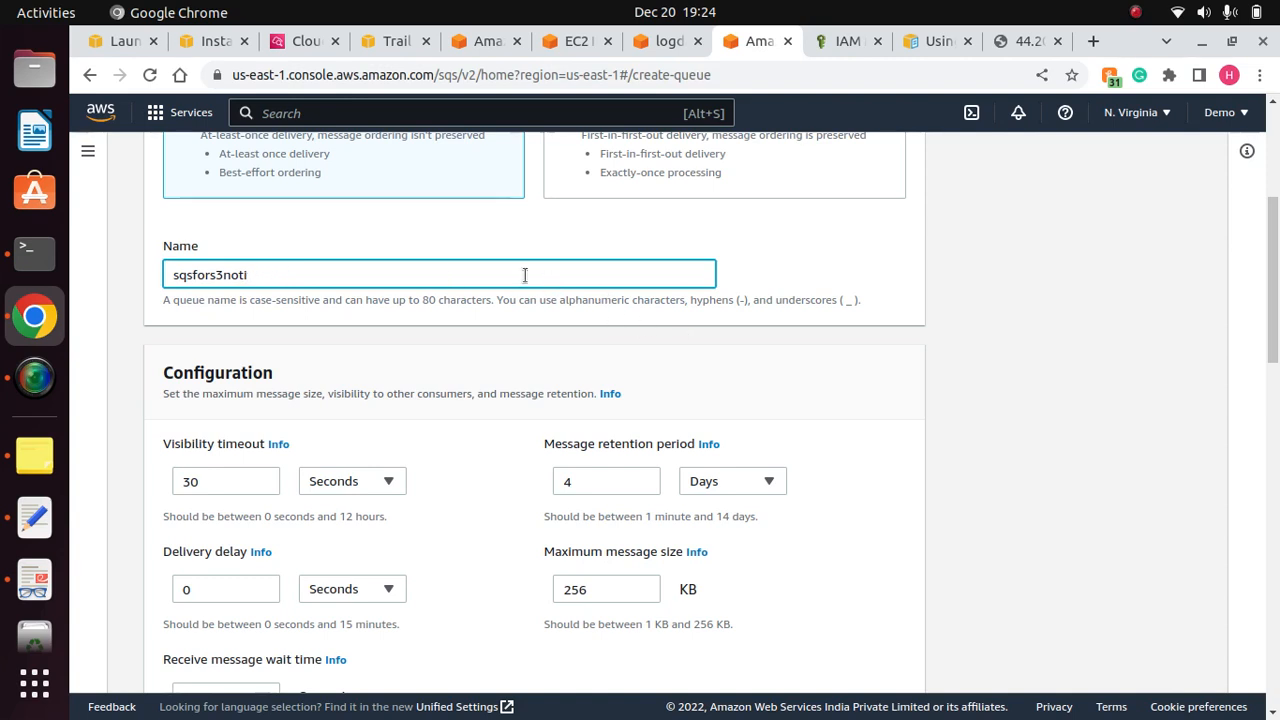
{"action": "left_click", "coordinate": [820, 264]}
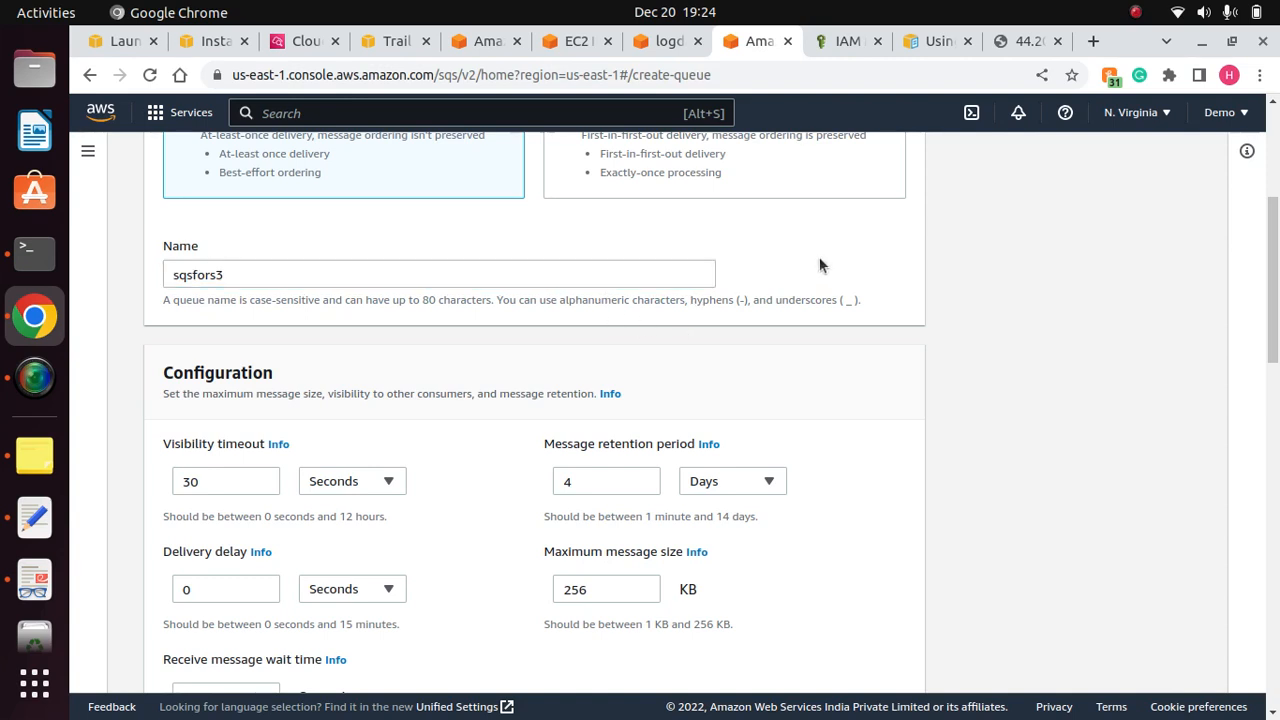
Step: Create the sqsfors3 queue with the default configuration and look over its details page
{"action": "left_click_drag", "start_coordinate": [1273, 303], "coordinate": [1272, 645]}
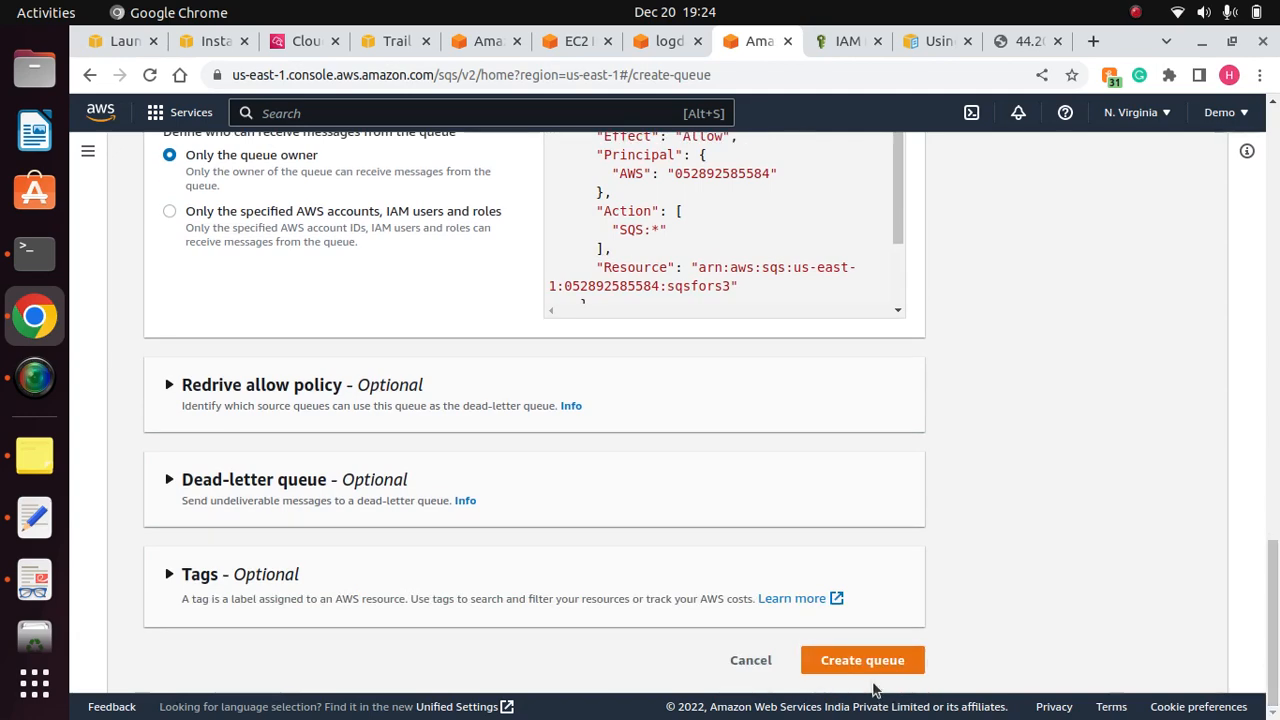
{"action": "left_click", "coordinate": [845, 660]}
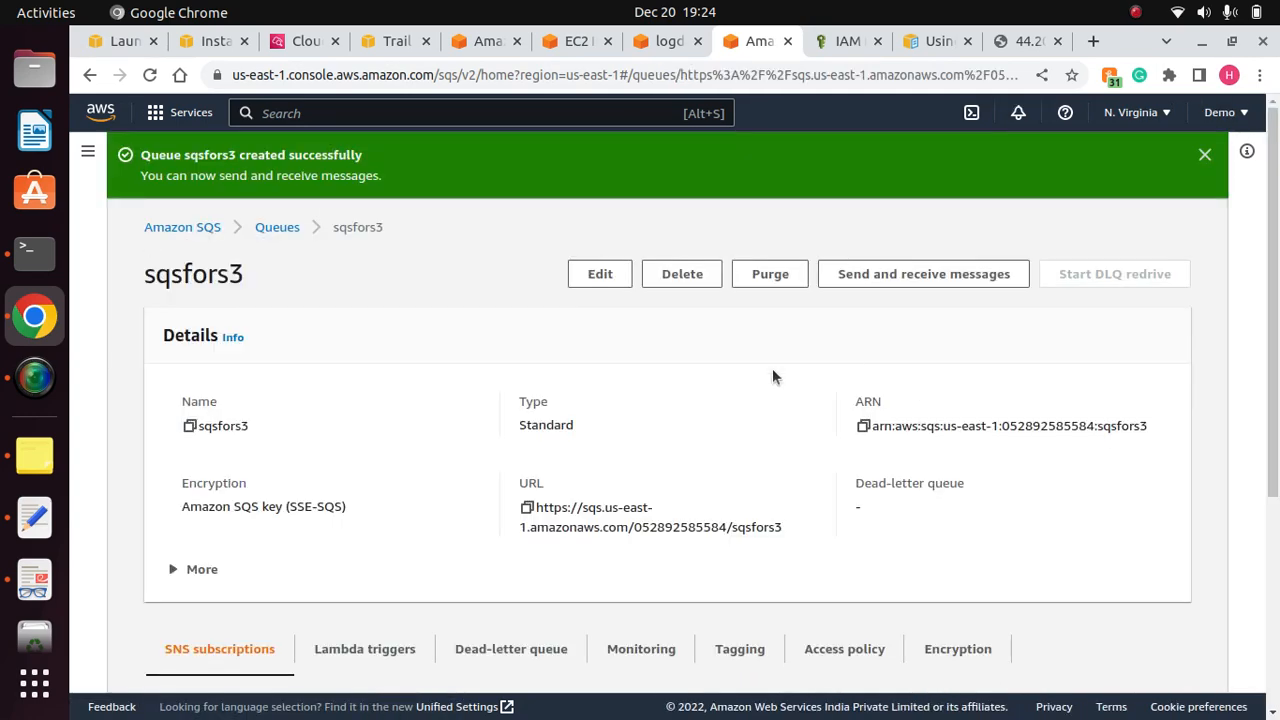
{"action": "left_click_drag", "start_coordinate": [1274, 336], "coordinate": [1276, 566]}
{"action": "scroll", "coordinate": [857, 165], "scroll_direction": "up", "scroll_amount": 4}
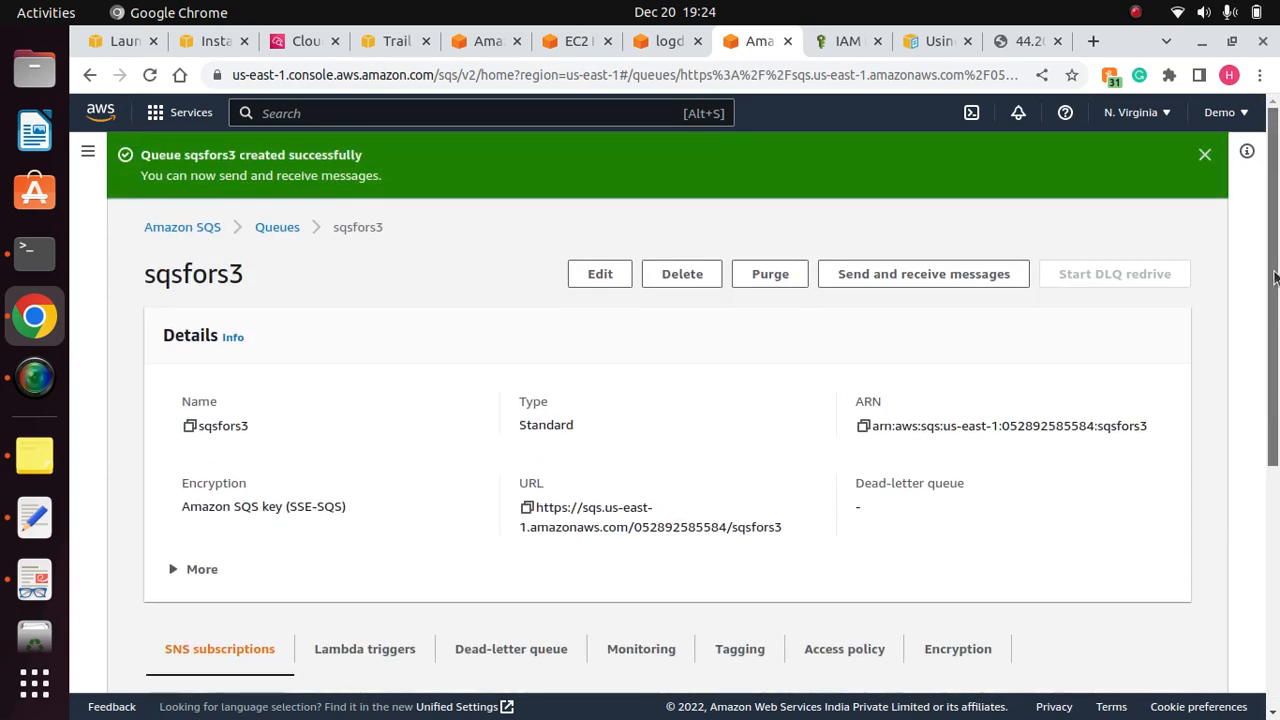
Step: Return to the S3 event notification form, clear the sqs service search and reload the page
{"action": "left_click", "coordinate": [658, 41]}
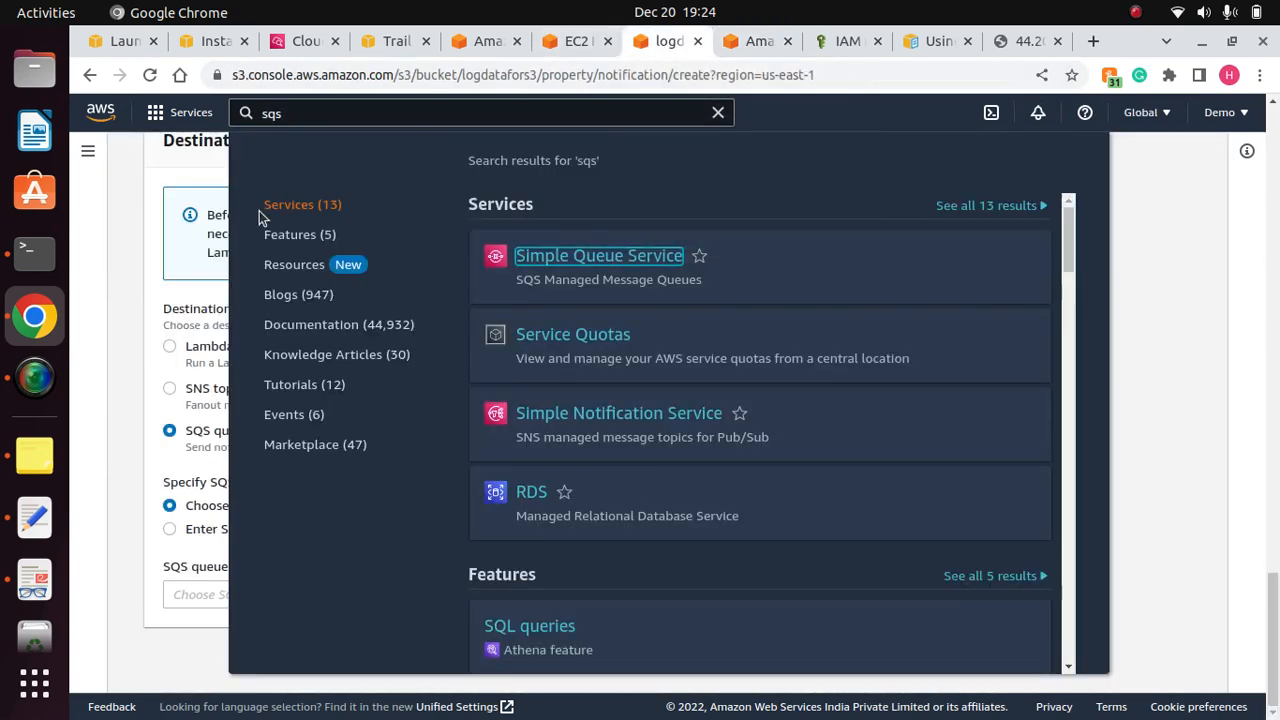
{"action": "left_click", "coordinate": [107, 287]}
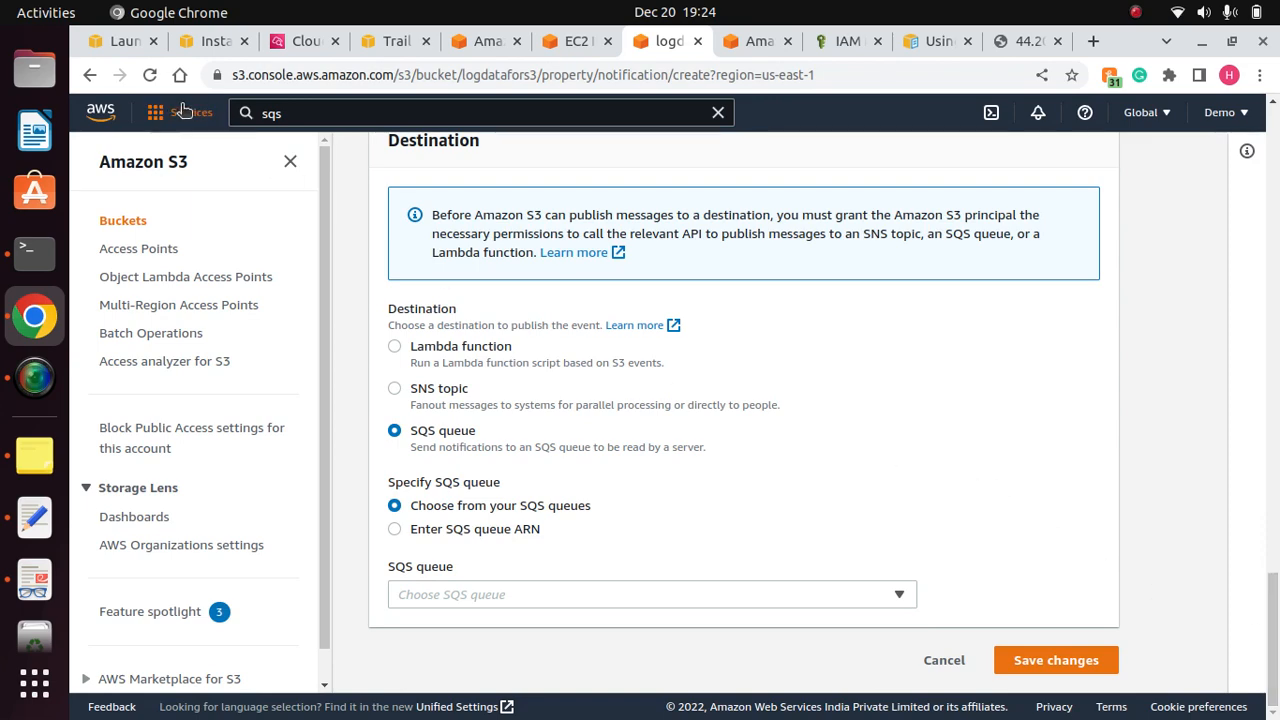
{"action": "left_click", "coordinate": [331, 114]}
{"action": "key", "text": "BackSpace"}
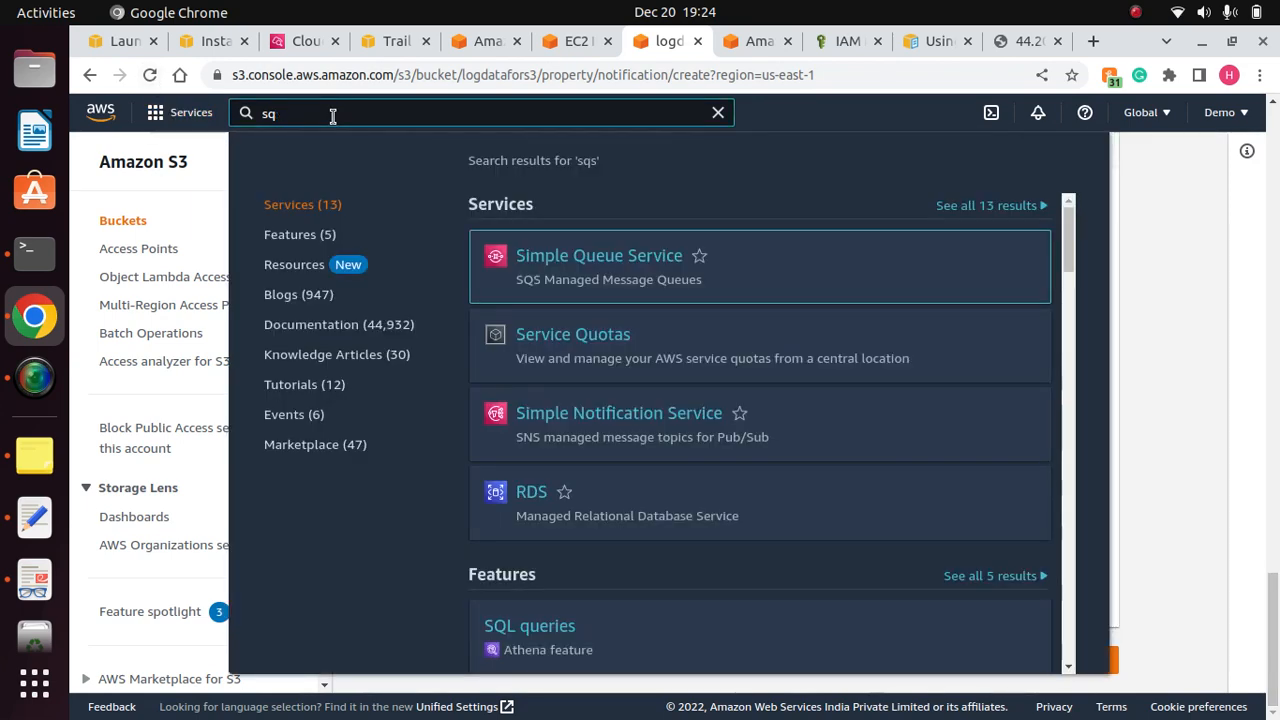
{"action": "key", "text": "BackSpace"}
{"action": "key", "text": "BackSpace"}
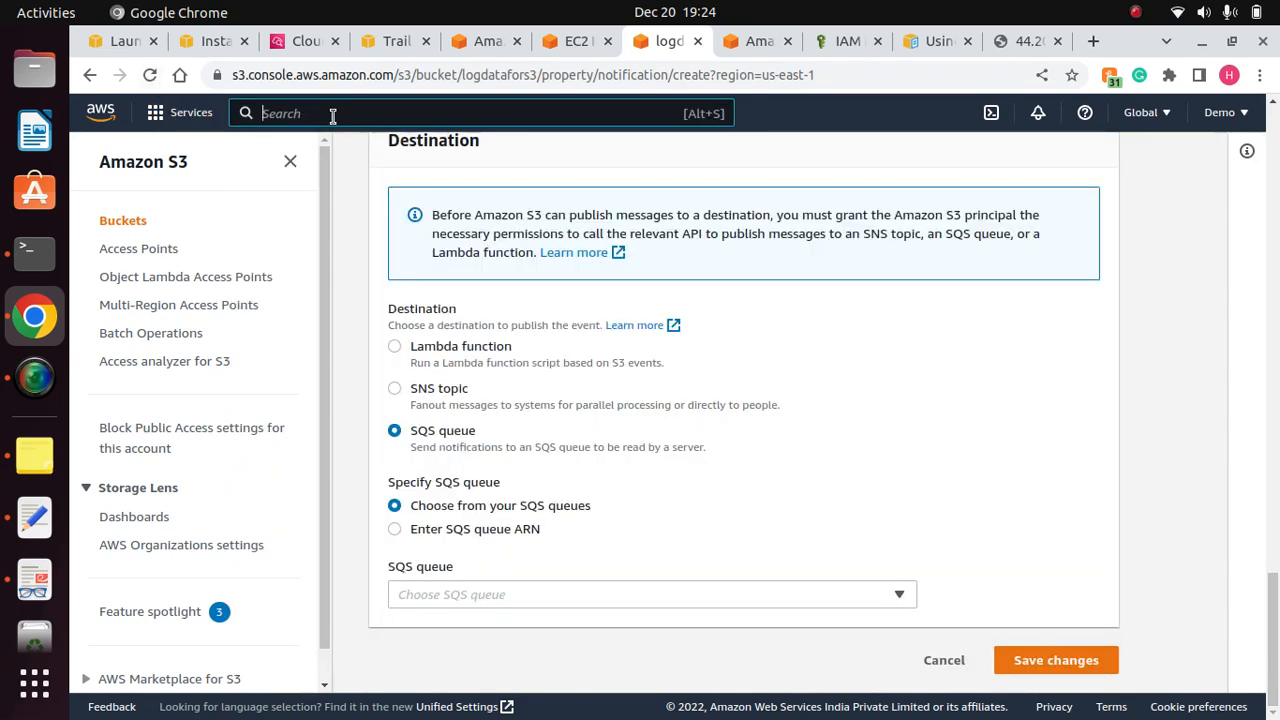
{"action": "left_click", "coordinate": [149, 75]}
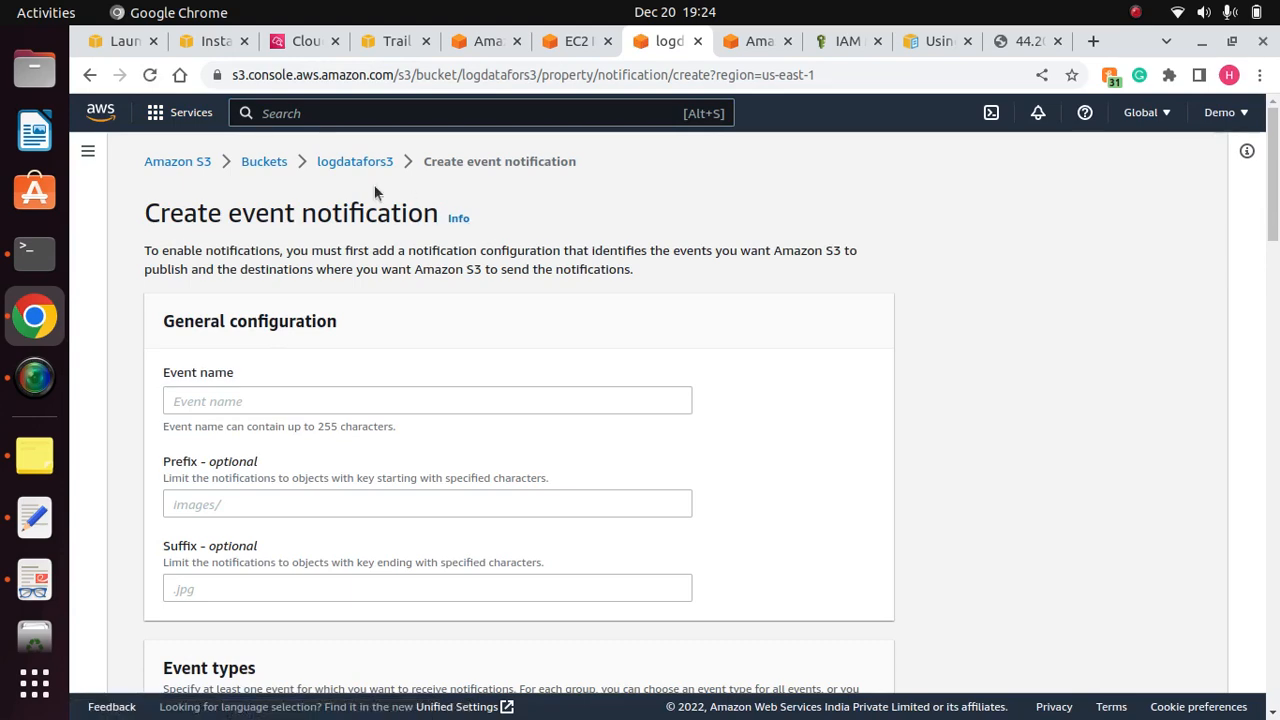
Step: Open the properties of the logdatafors3 bucket and start a new event notification from there
{"action": "left_click", "coordinate": [353, 163]}
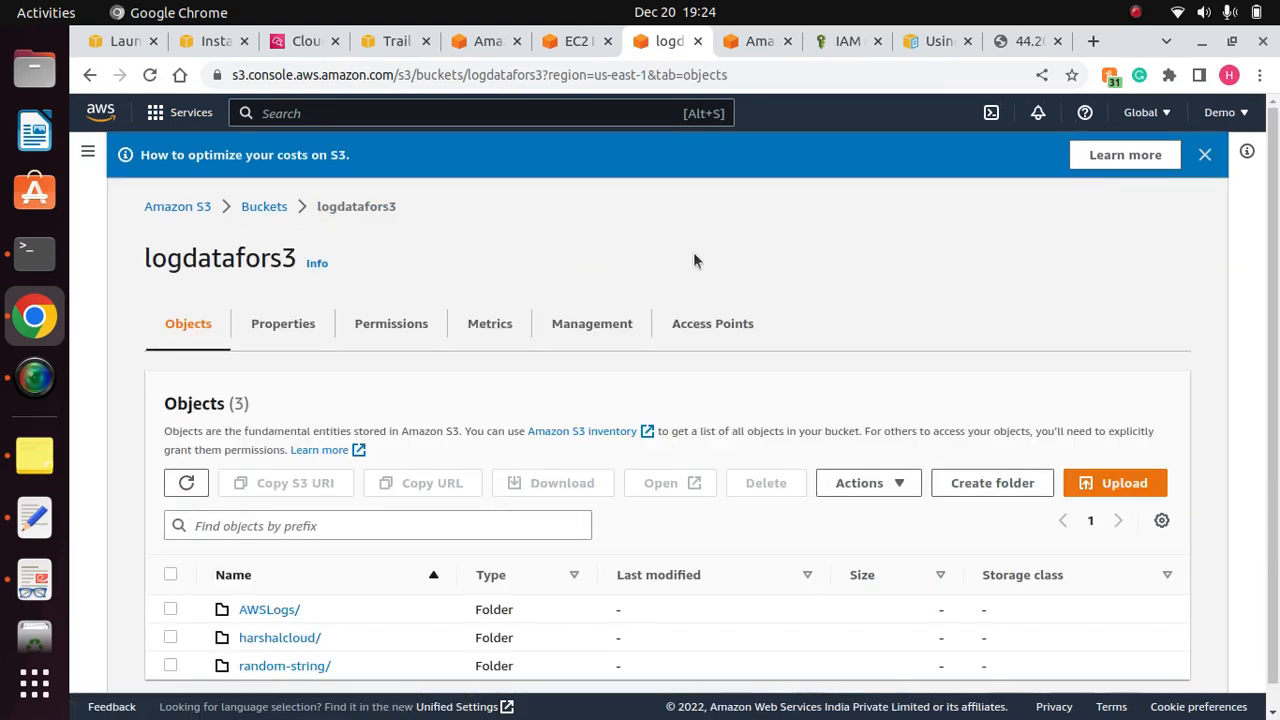
{"action": "left_click", "coordinate": [295, 328]}
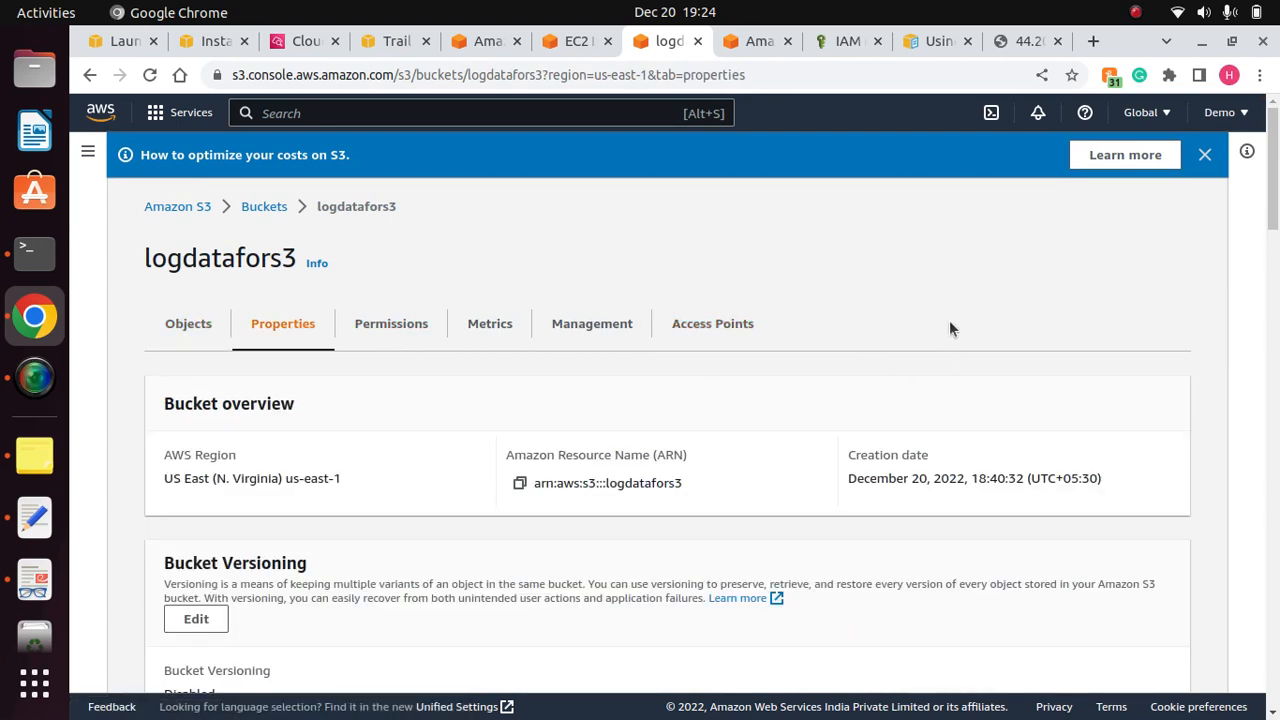
{"action": "scroll", "coordinate": [950, 323], "scroll_direction": "down", "scroll_amount": 1}
{"action": "scroll", "coordinate": [950, 328], "scroll_direction": "down", "scroll_amount": 5}
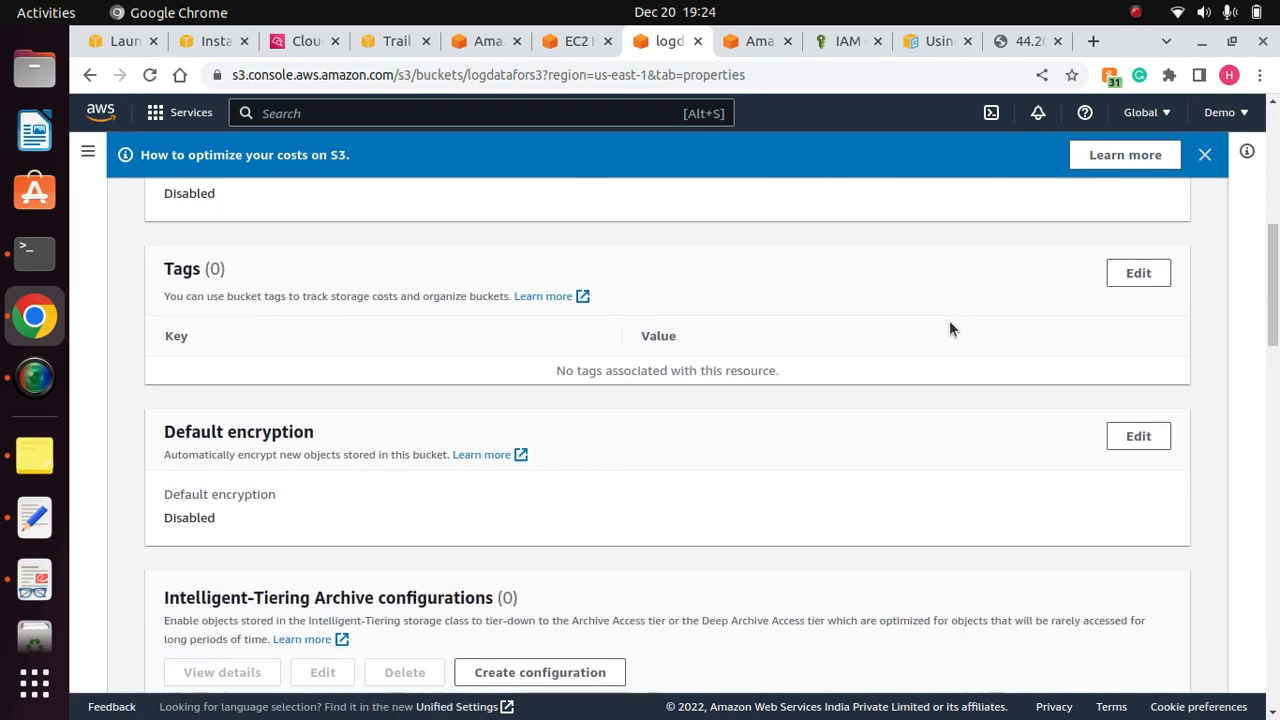
{"action": "scroll", "coordinate": [950, 328], "scroll_direction": "down", "scroll_amount": 10}
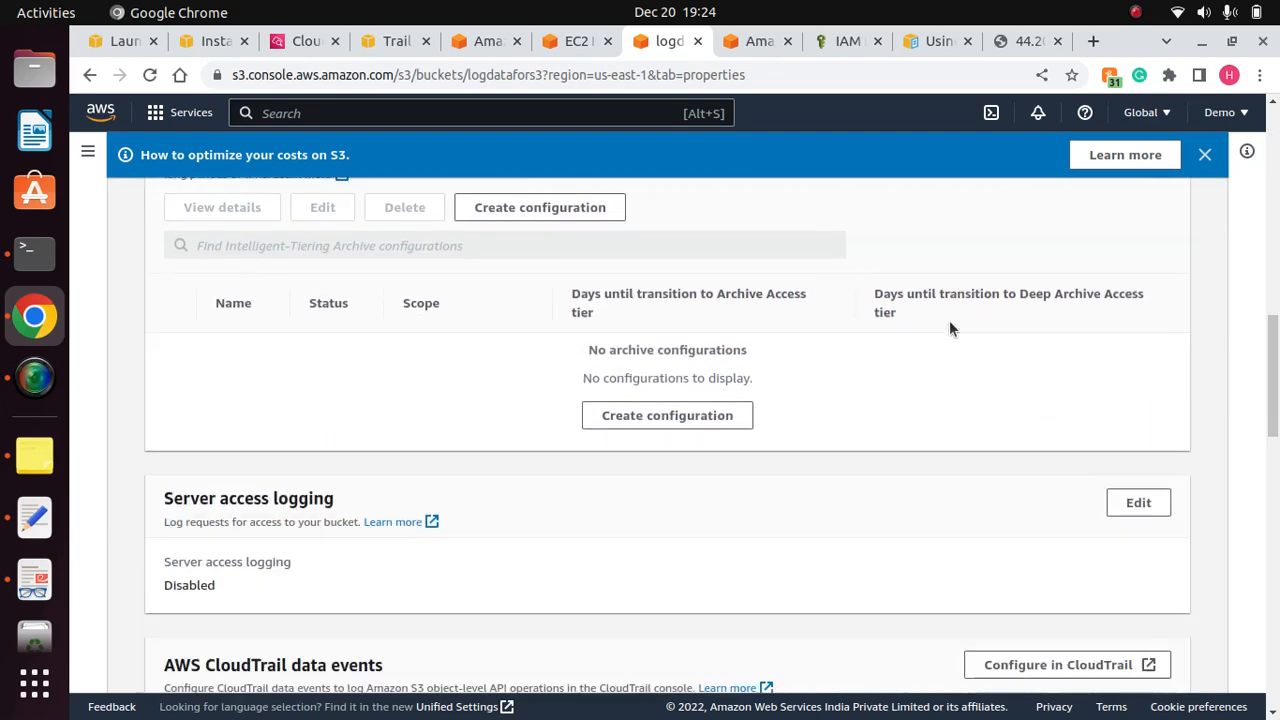
{"action": "scroll", "coordinate": [950, 322], "scroll_direction": "down", "scroll_amount": 5}
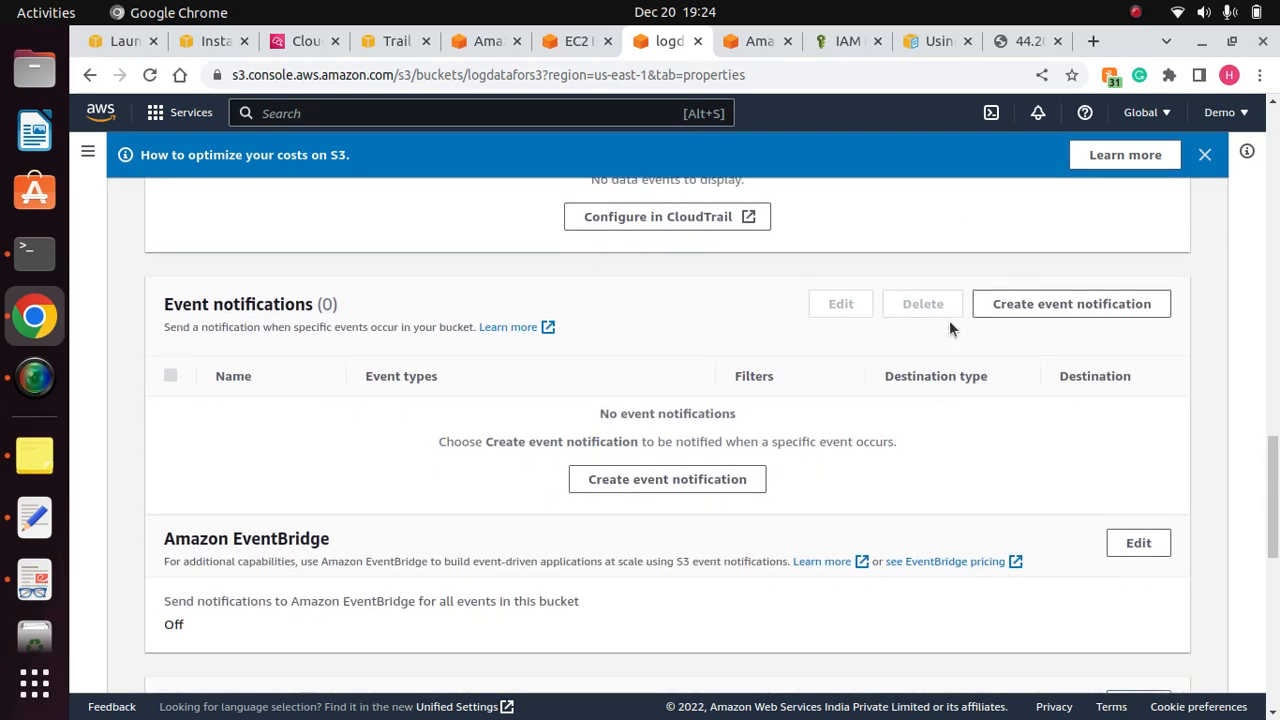
{"action": "left_click", "coordinate": [1055, 316]}
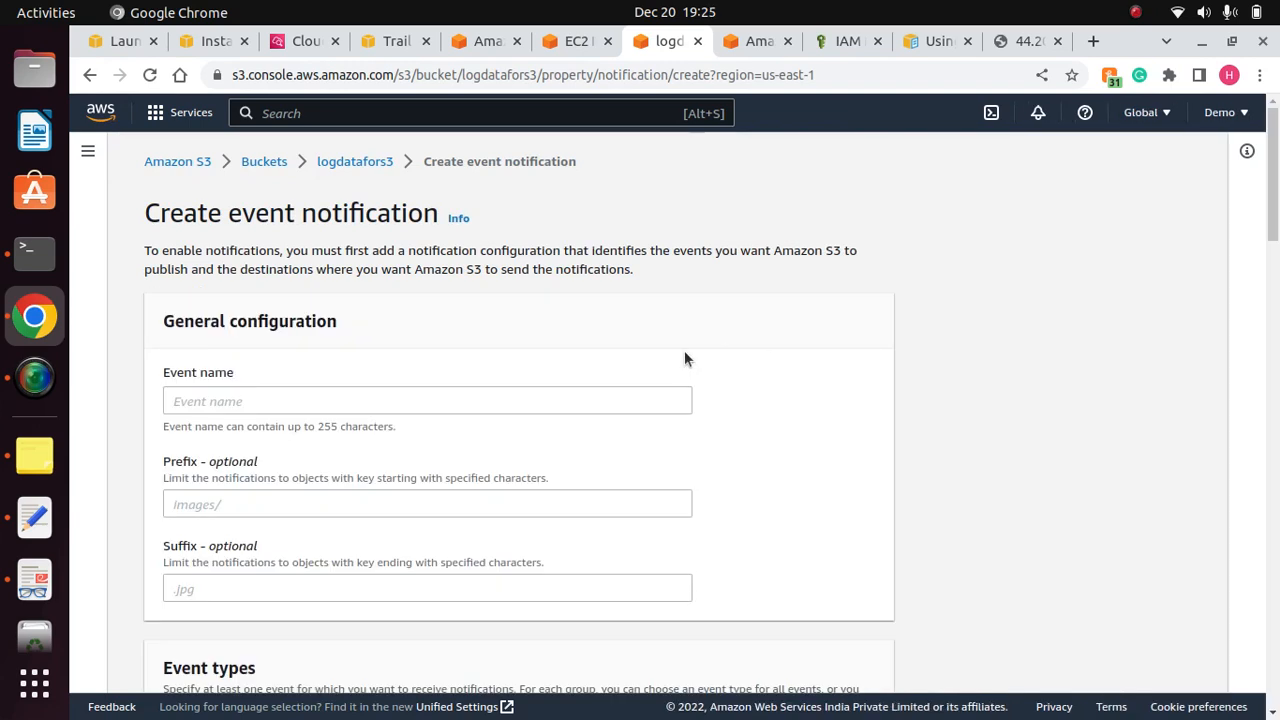
Step: Name the event notification notificationfors3 and enable the Put and all object create events as its event types
{"action": "left_click", "coordinate": [450, 400]}
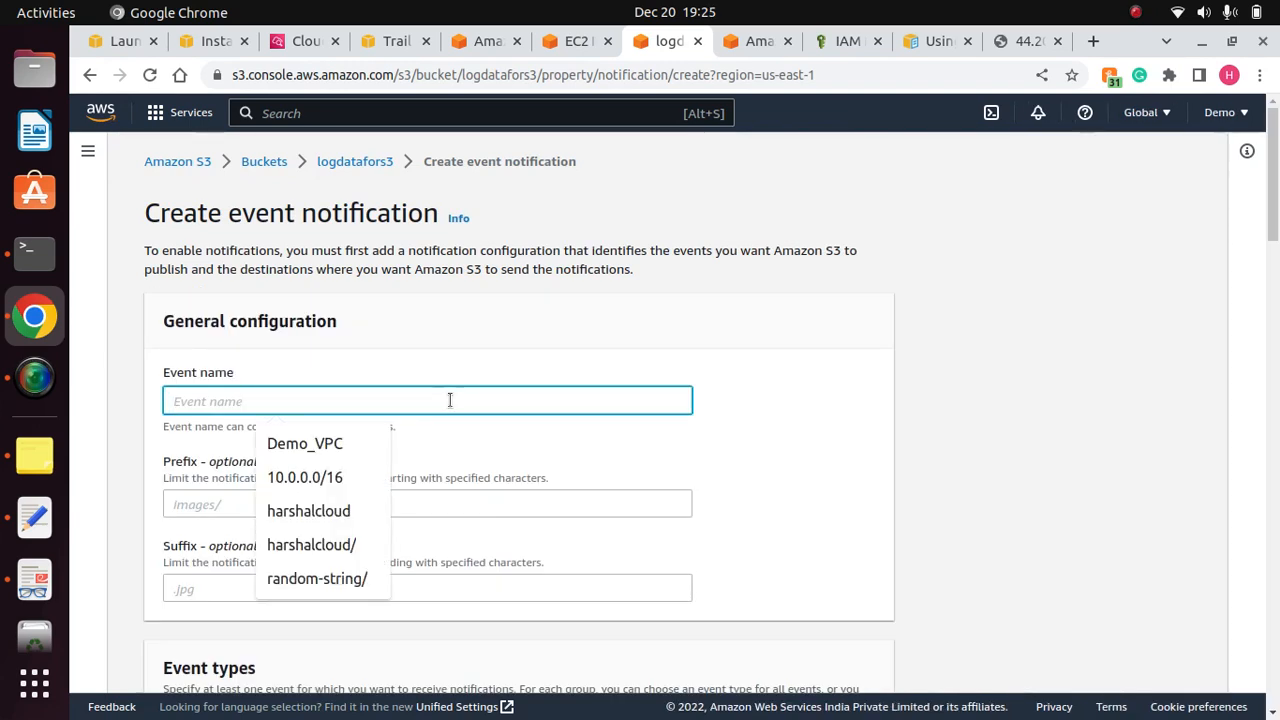
{"action": "type", "text": "noti"}
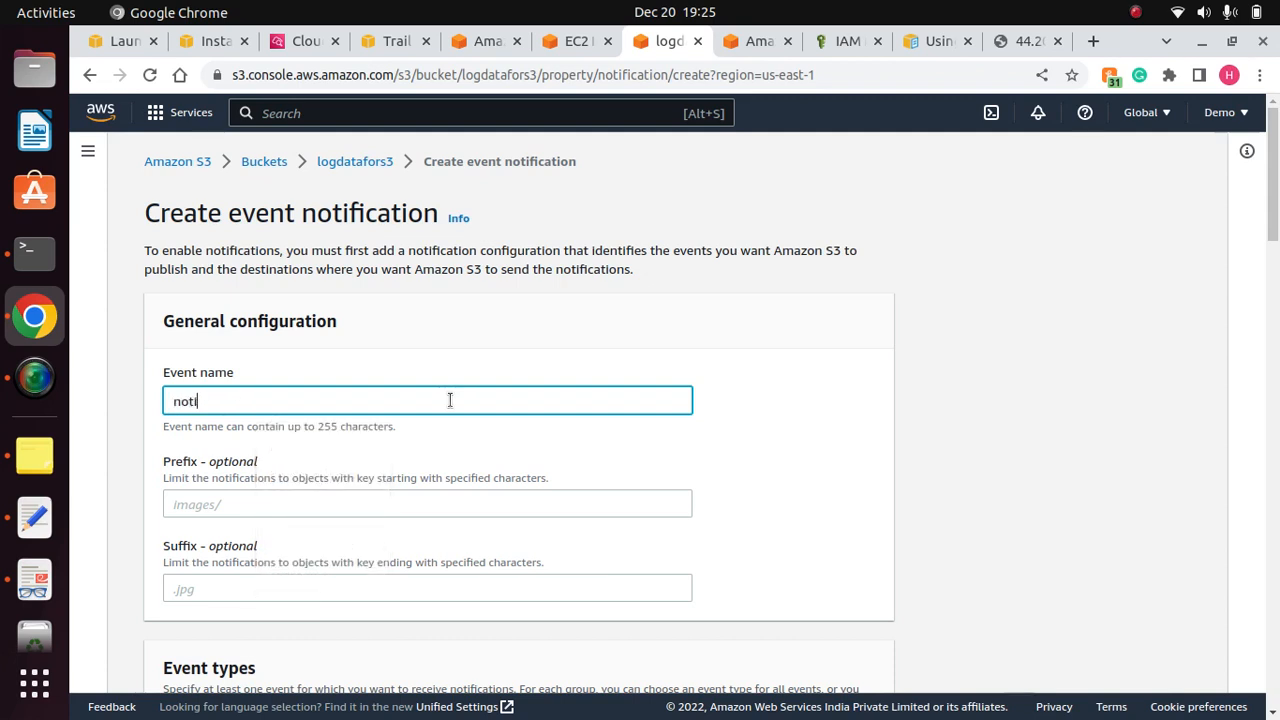
{"action": "type", "text": "ficationfors3"}
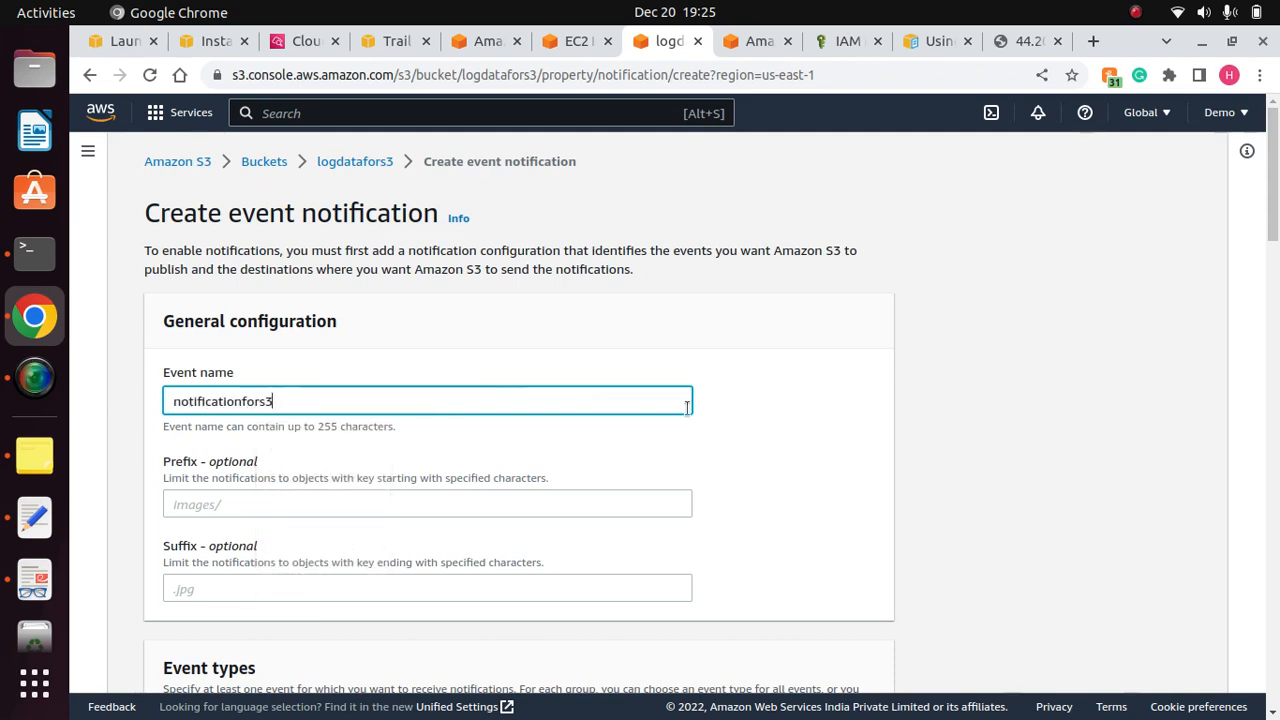
{"action": "left_click", "coordinate": [811, 403]}
{"action": "left_click_drag", "start_coordinate": [1276, 220], "coordinate": [1276, 325]}
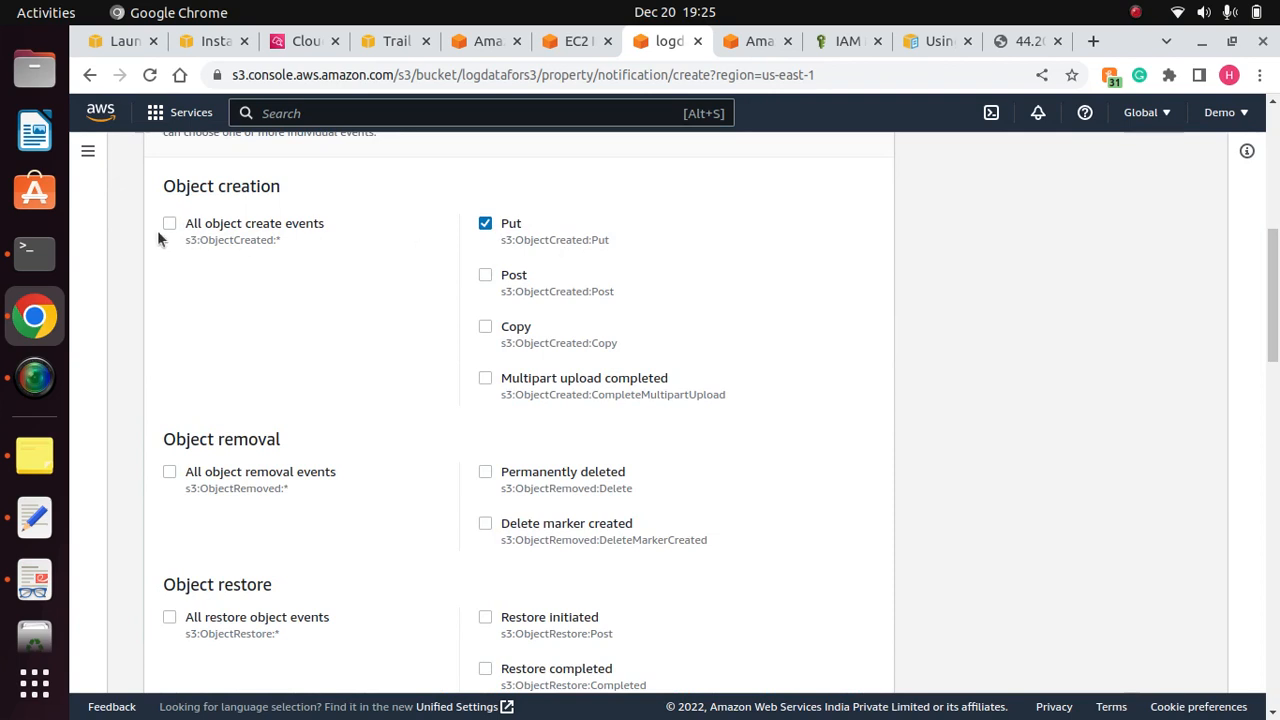
{"action": "left_click", "coordinate": [169, 225]}
Step: Set the notification's destination to the SQS queue sqsfors3 and try to save the event notification
{"action": "left_click_drag", "start_coordinate": [1268, 348], "coordinate": [1267, 665]}
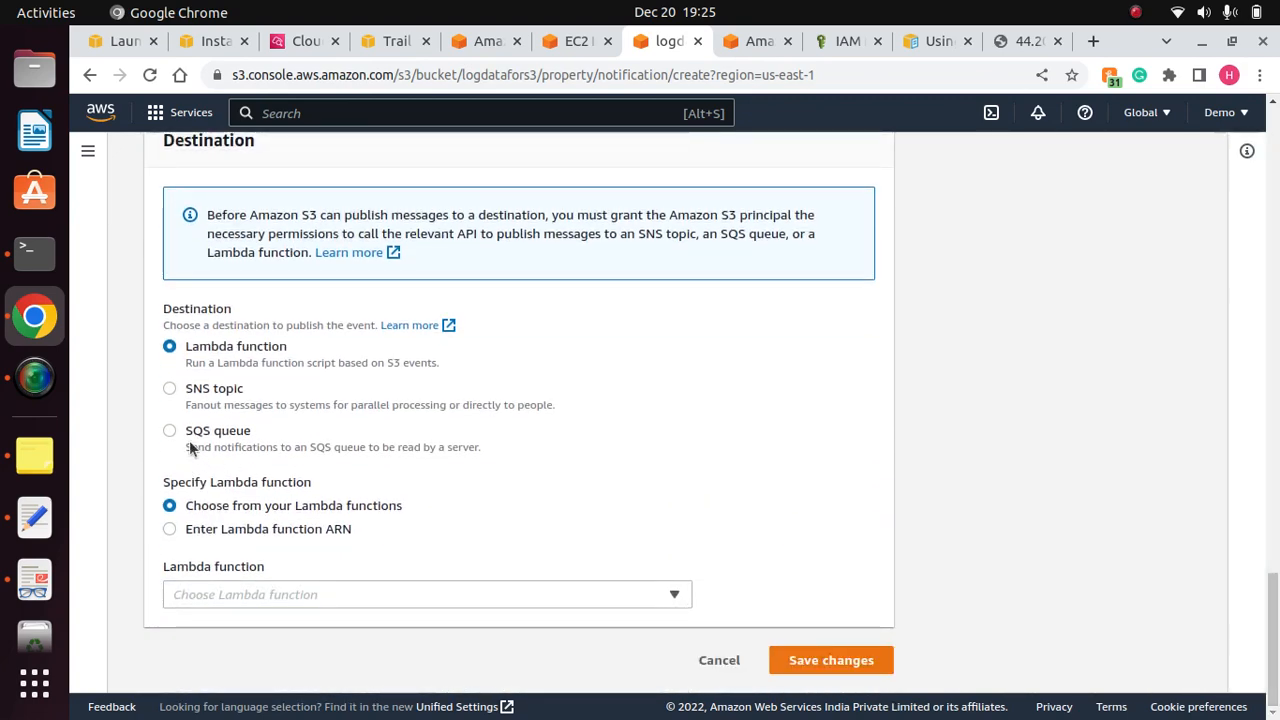
{"action": "left_click", "coordinate": [170, 430]}
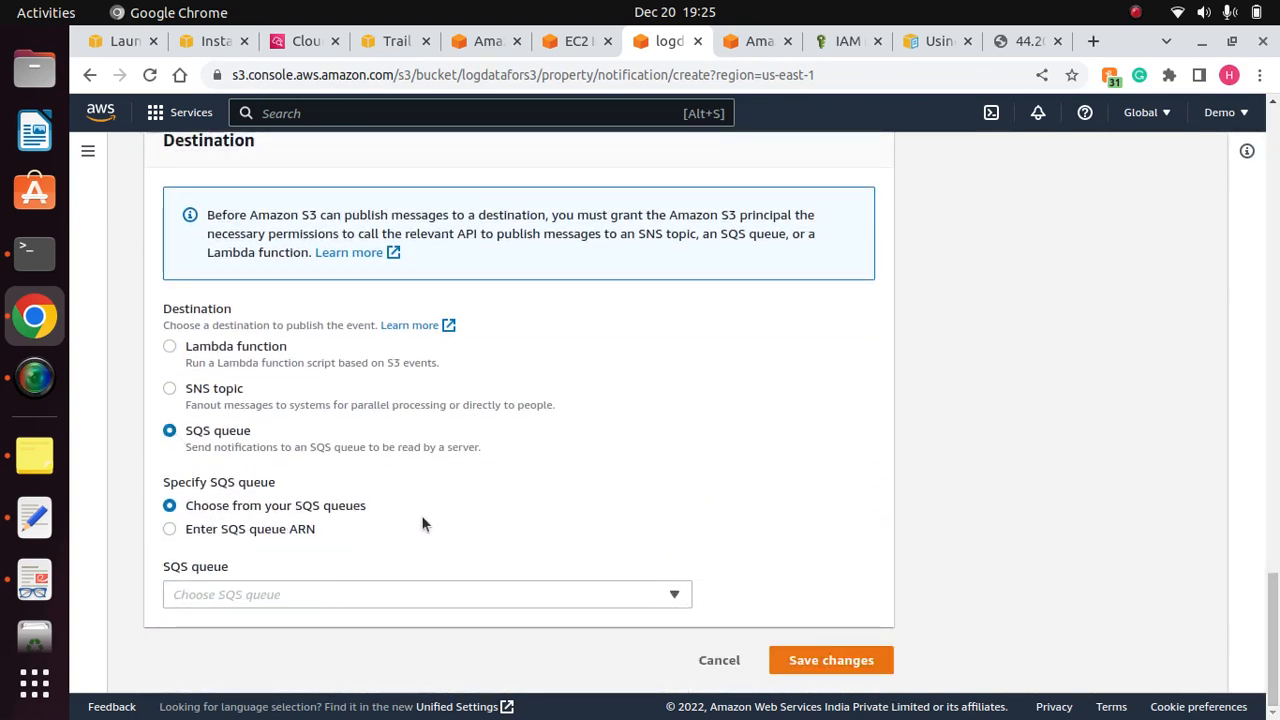
{"action": "left_click", "coordinate": [296, 594]}
{"action": "left_click", "coordinate": [201, 655]}
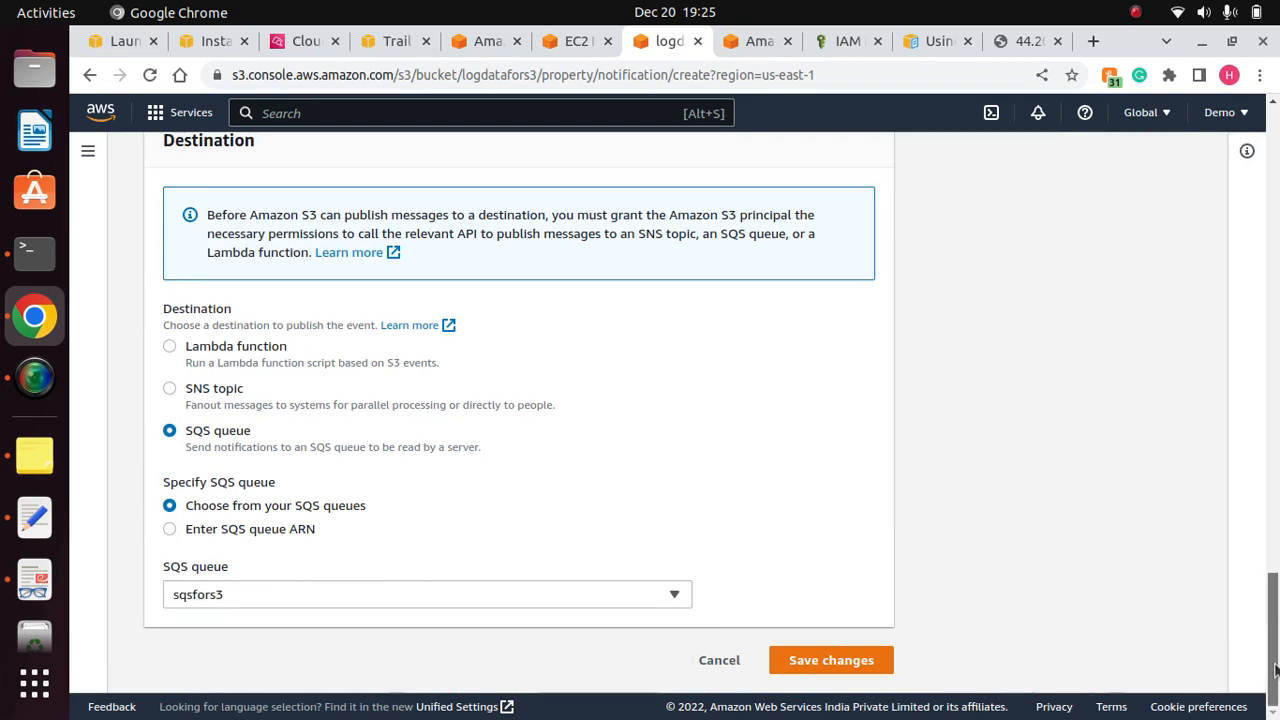
{"action": "left_click", "coordinate": [829, 662]}
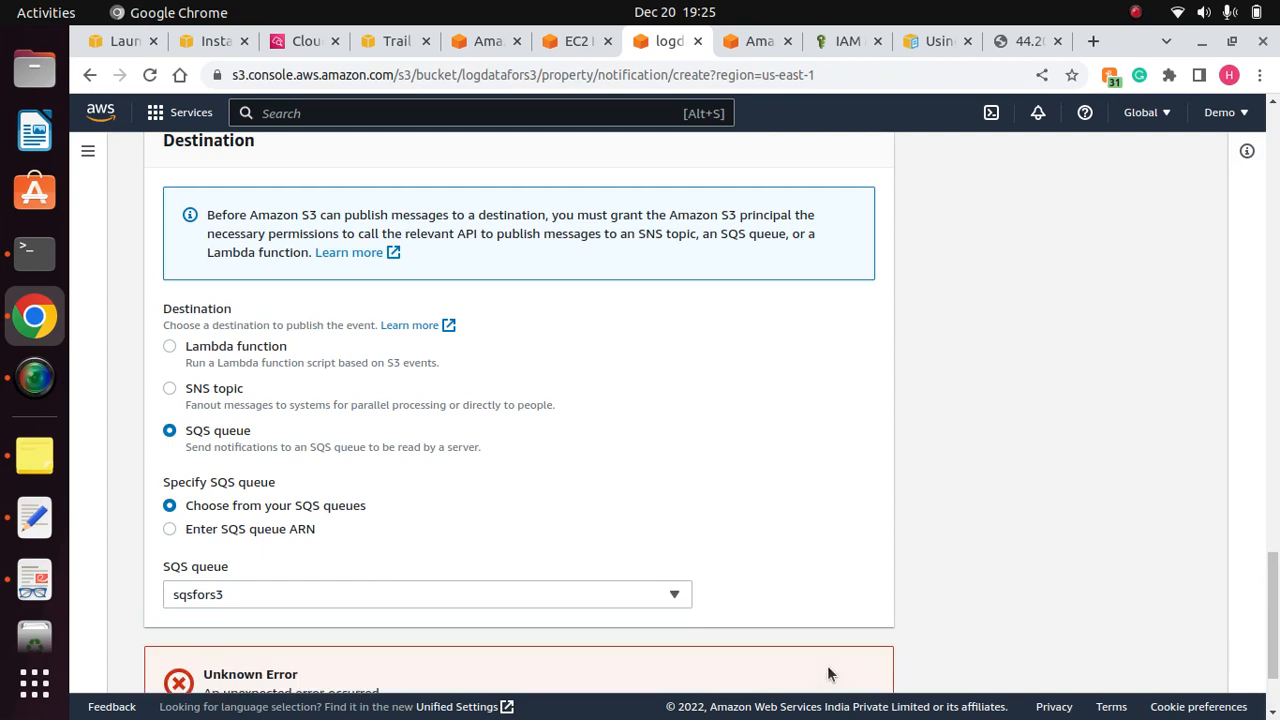
Step: Expand the API response of the save error and read its message
{"action": "scroll", "coordinate": [446, 564], "scroll_direction": "down", "scroll_amount": 3}
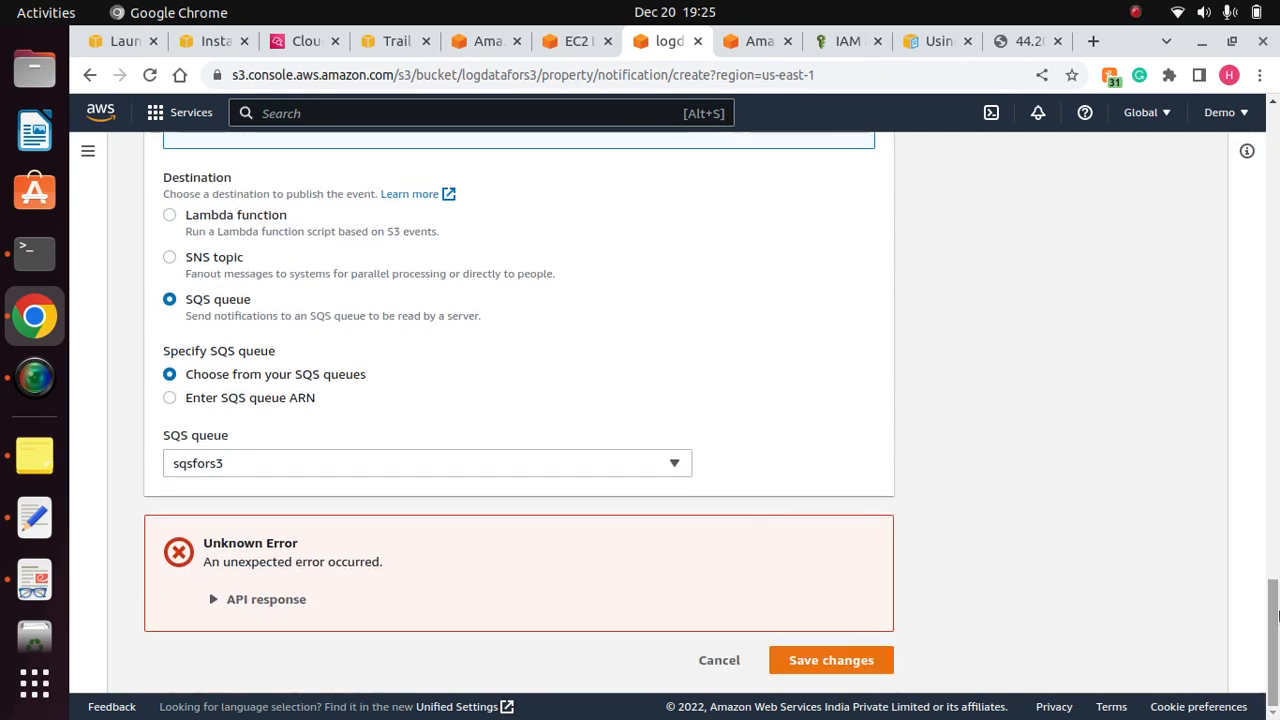
{"action": "left_click", "coordinate": [237, 599]}
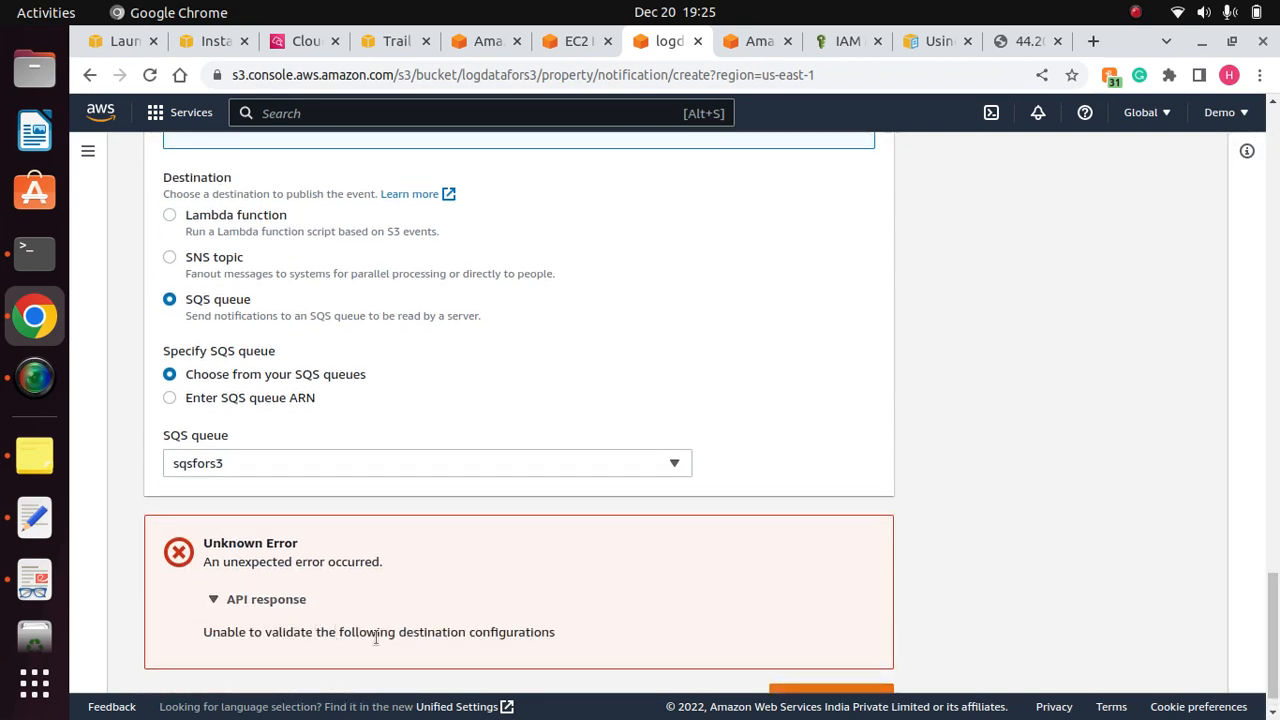
{"action": "left_click_drag", "start_coordinate": [580, 636], "coordinate": [205, 628]}
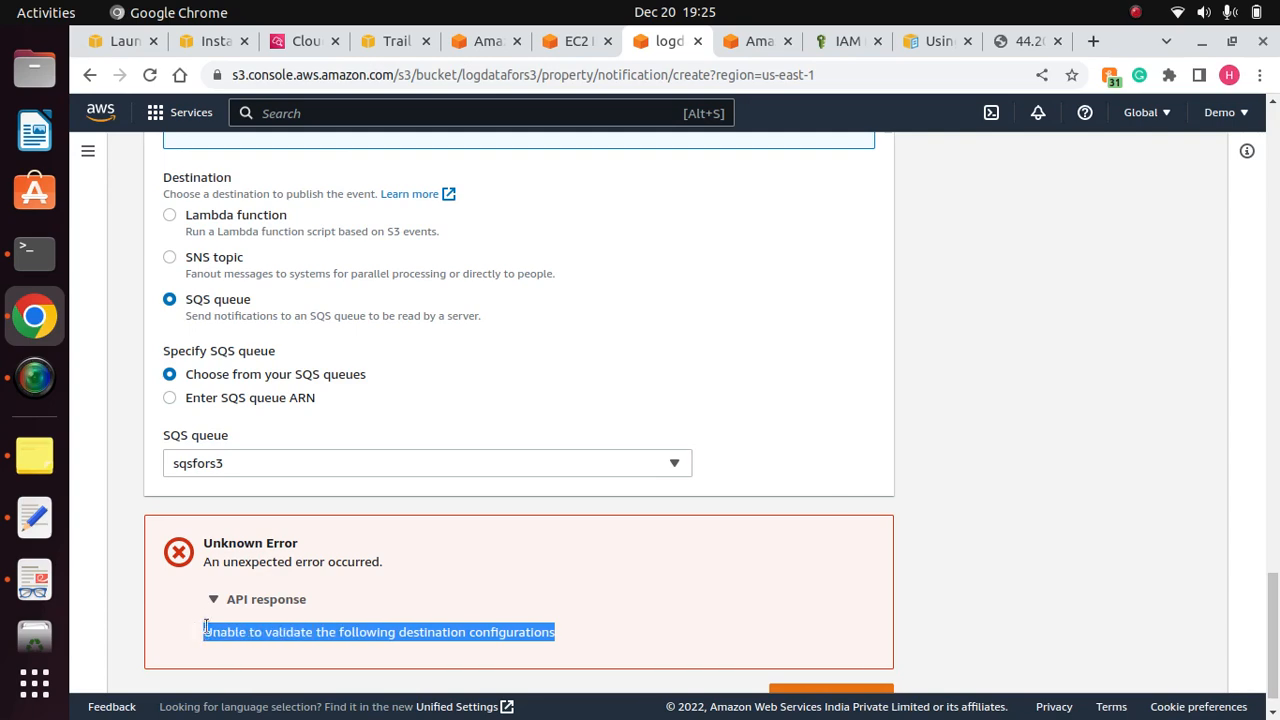
{"action": "left_click", "coordinate": [631, 617]}
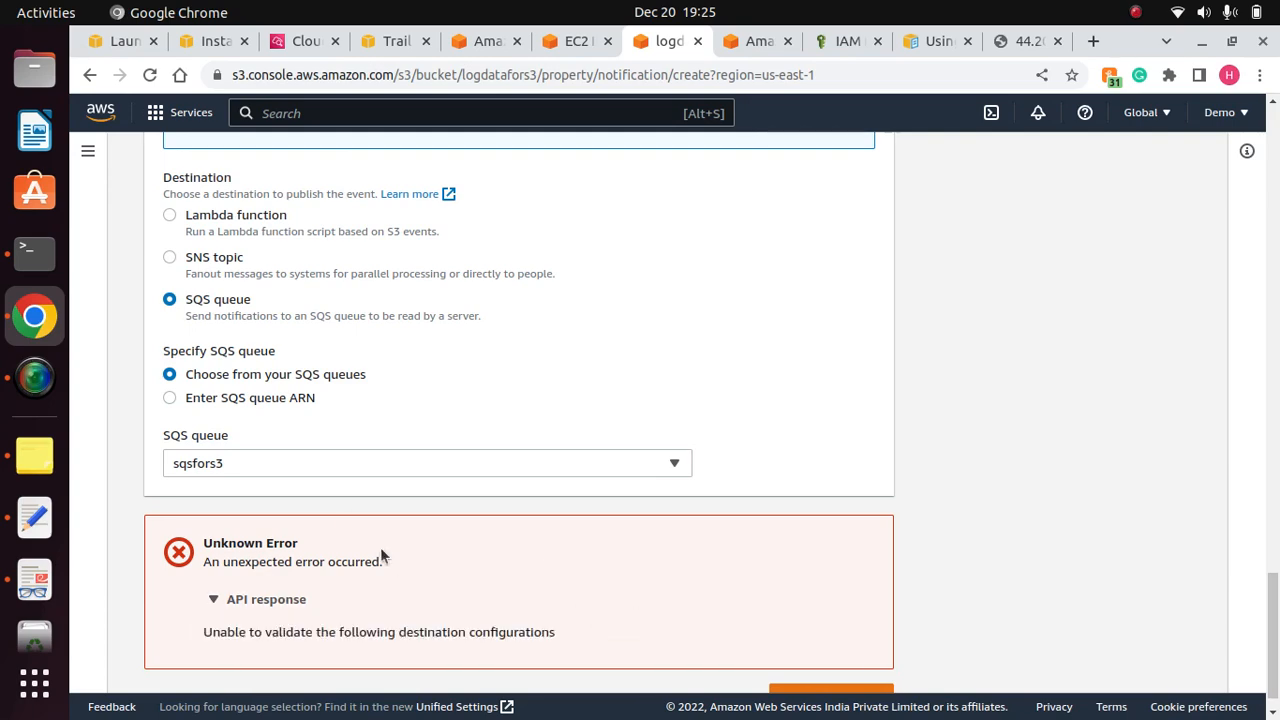
{"action": "mouse_move", "coordinate": [1275, 595]}
{"action": "left_mouse_down"}
{"action": "mouse_move", "coordinate": [1275, 345]}
{"action": "mouse_move", "coordinate": [1275, 600]}
{"action": "left_mouse_up"}
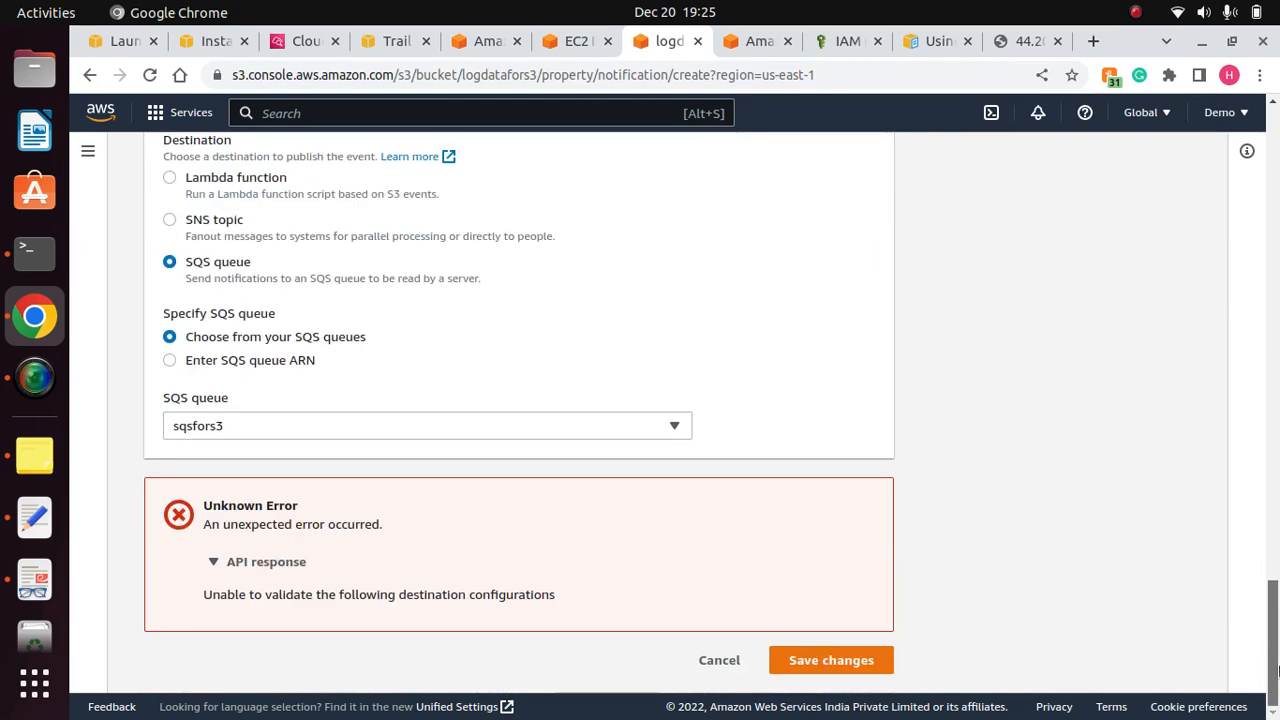
Step: Review the access policy of the sqsfors3 queue and open it for editing
{"action": "left_click", "coordinate": [748, 41]}
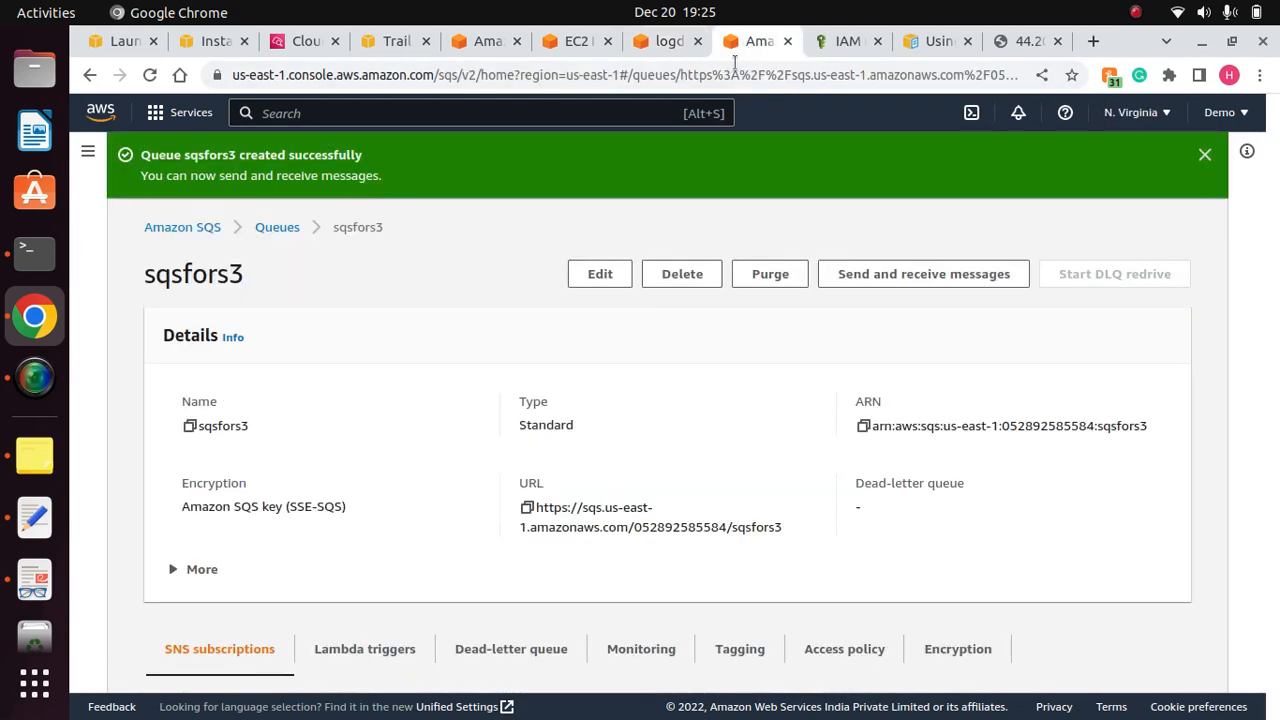
{"action": "left_click", "coordinate": [1204, 155]}
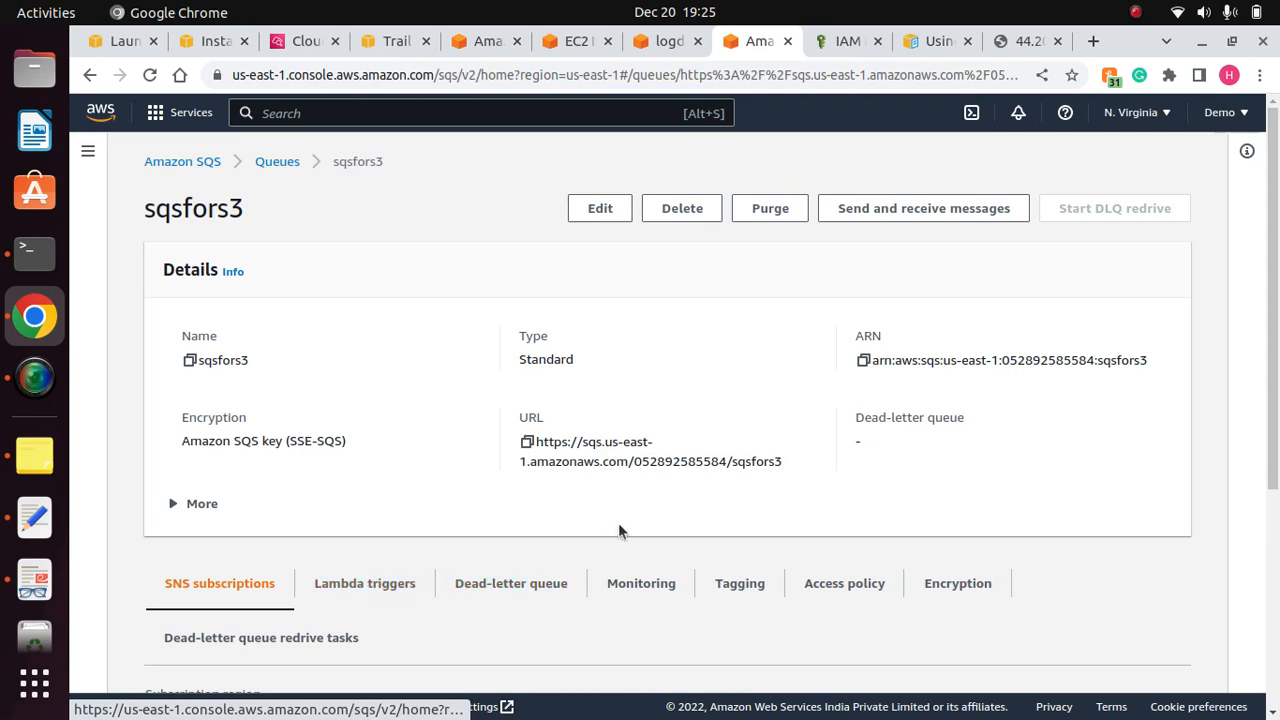
{"action": "left_click", "coordinate": [830, 588]}
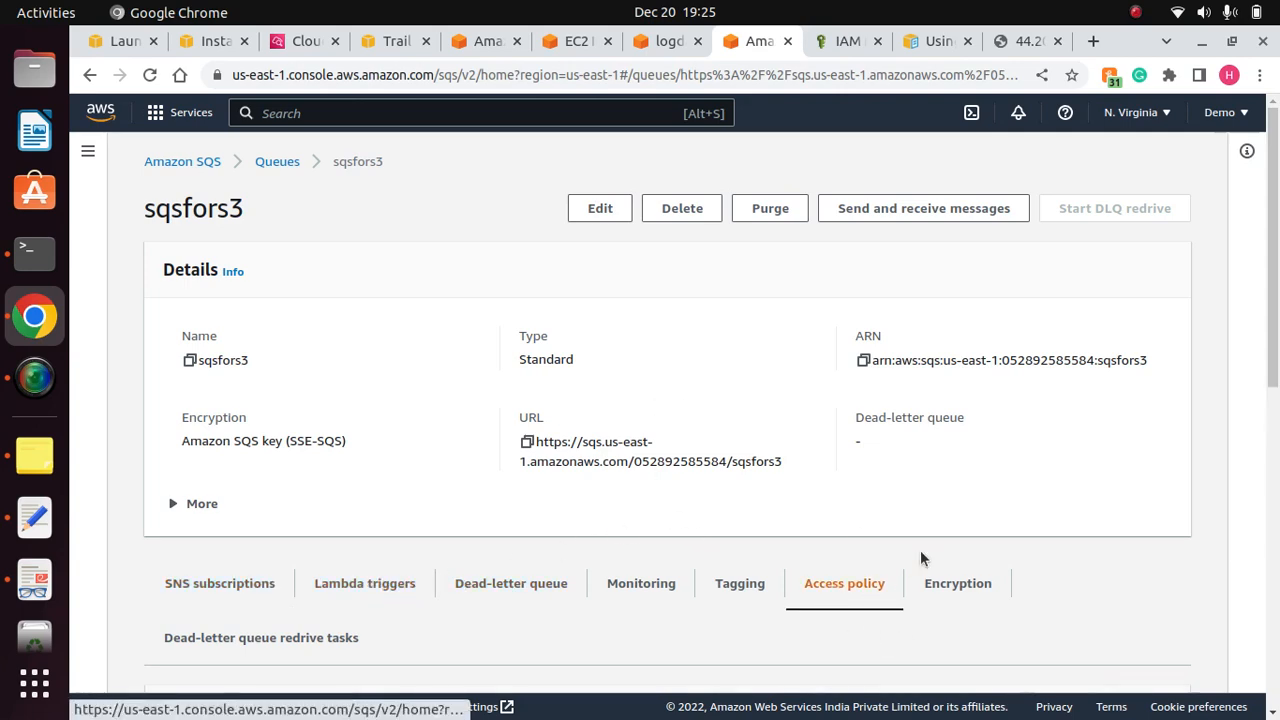
{"action": "left_click_drag", "start_coordinate": [1272, 332], "coordinate": [1268, 491]}
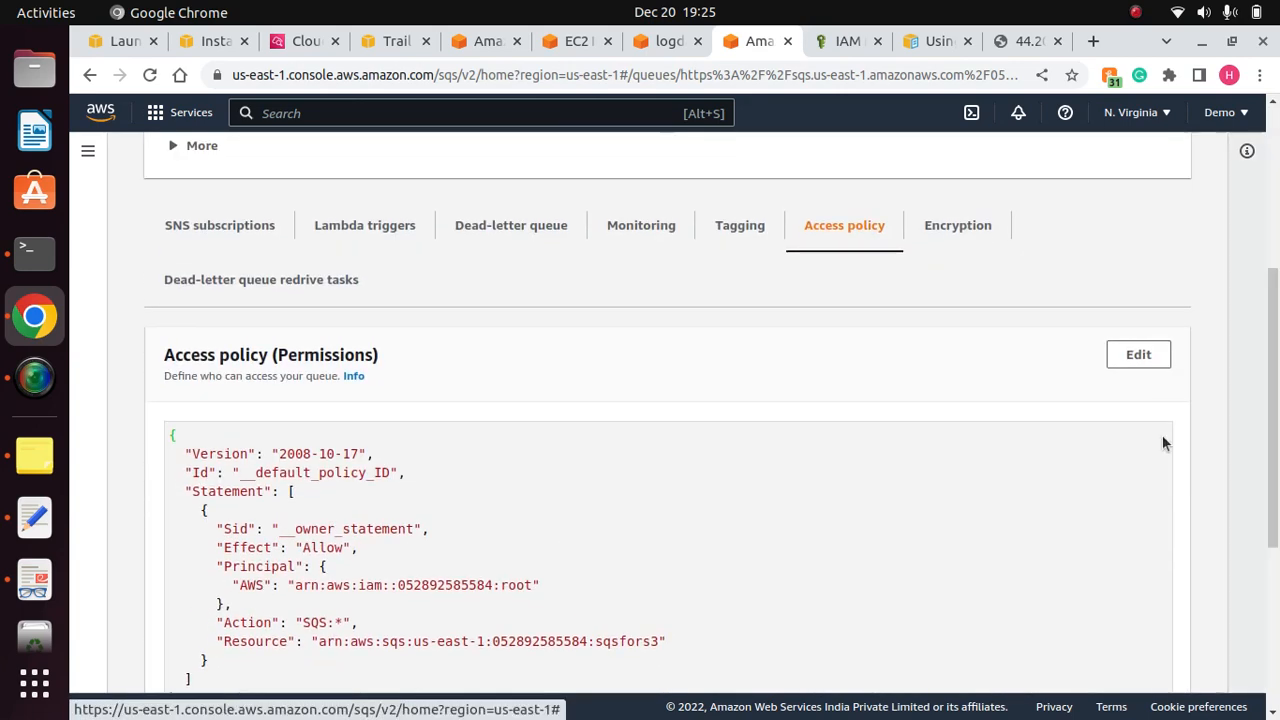
{"action": "left_click", "coordinate": [434, 530]}
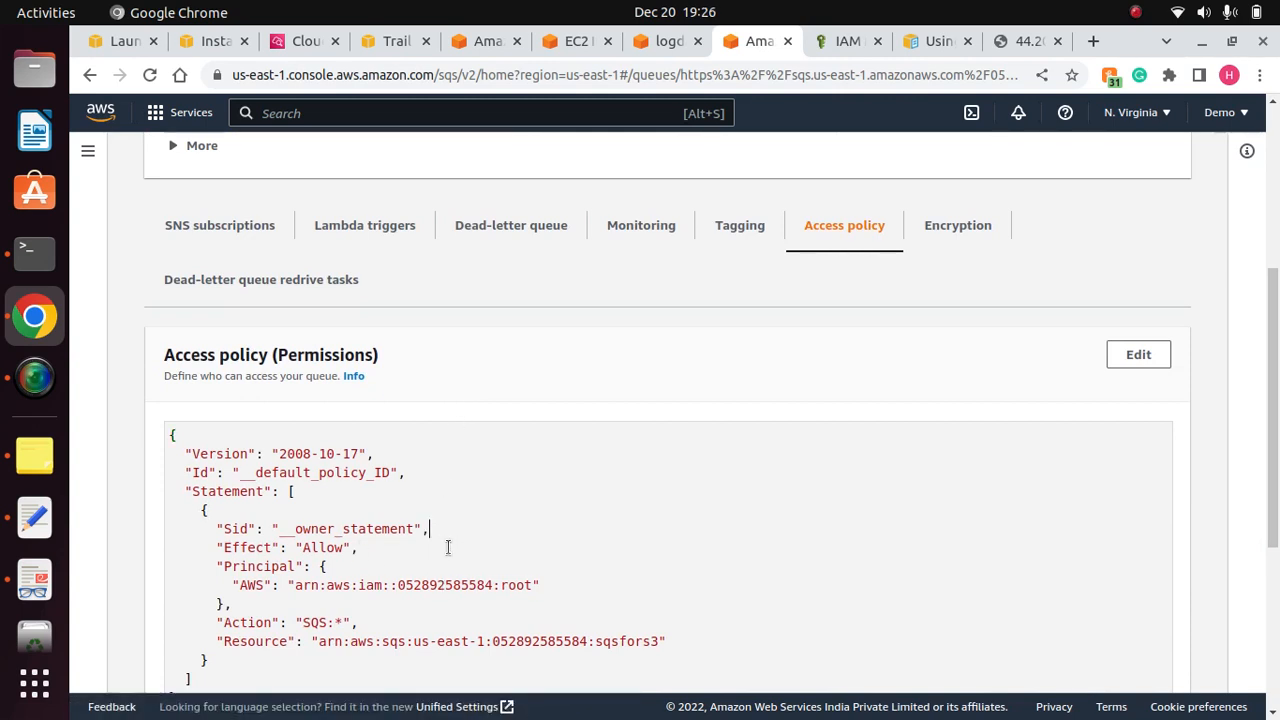
{"action": "left_click_drag", "start_coordinate": [1276, 478], "coordinate": [1272, 547]}
{"action": "left_click", "coordinate": [1137, 193]}
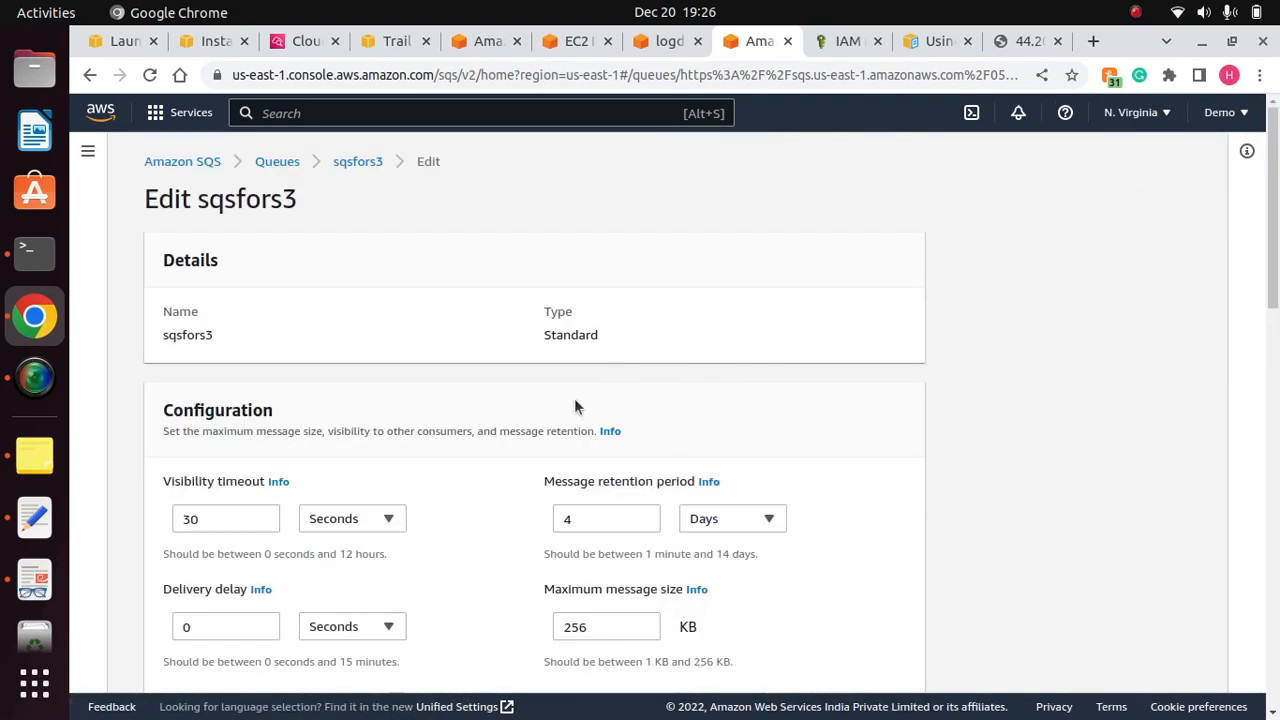
{"action": "left_click_drag", "start_coordinate": [1274, 244], "coordinate": [1276, 544]}
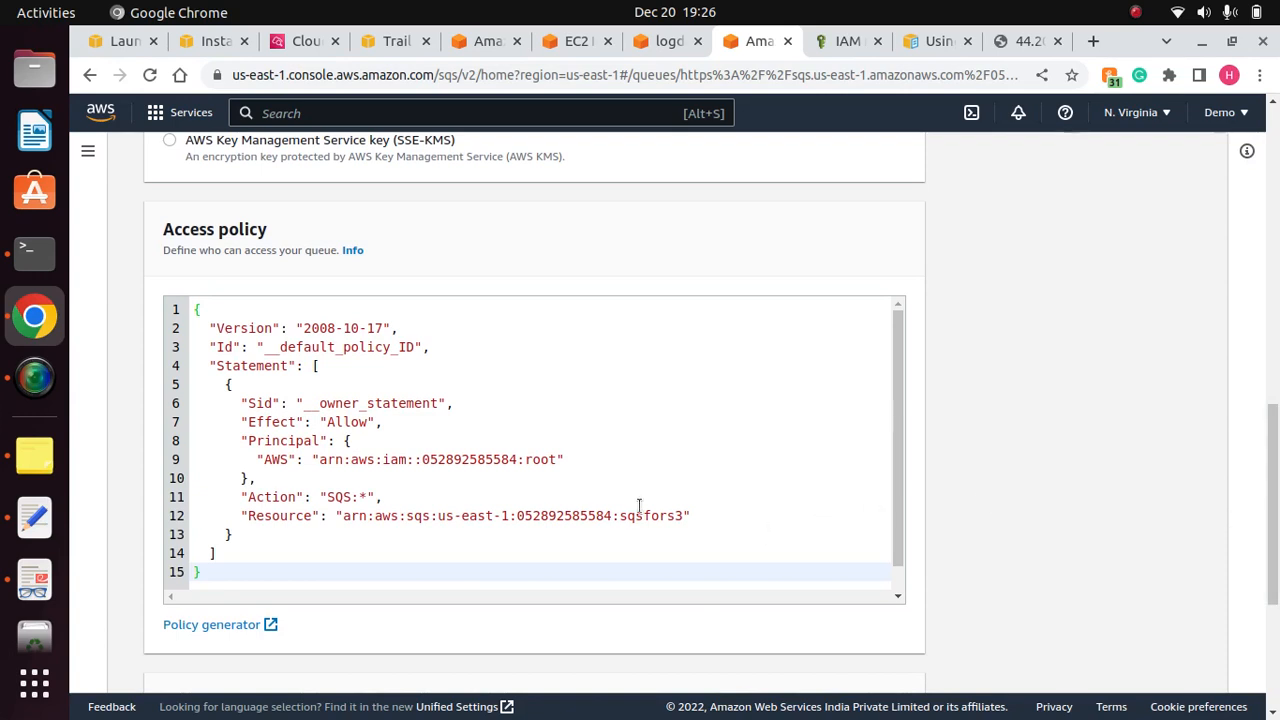
Step: Switch to the open AWS documentation page on subscription filters and get ready to search the web from it
{"action": "left_click", "coordinate": [1024, 41]}
{"action": "left_click", "coordinate": [934, 41]}
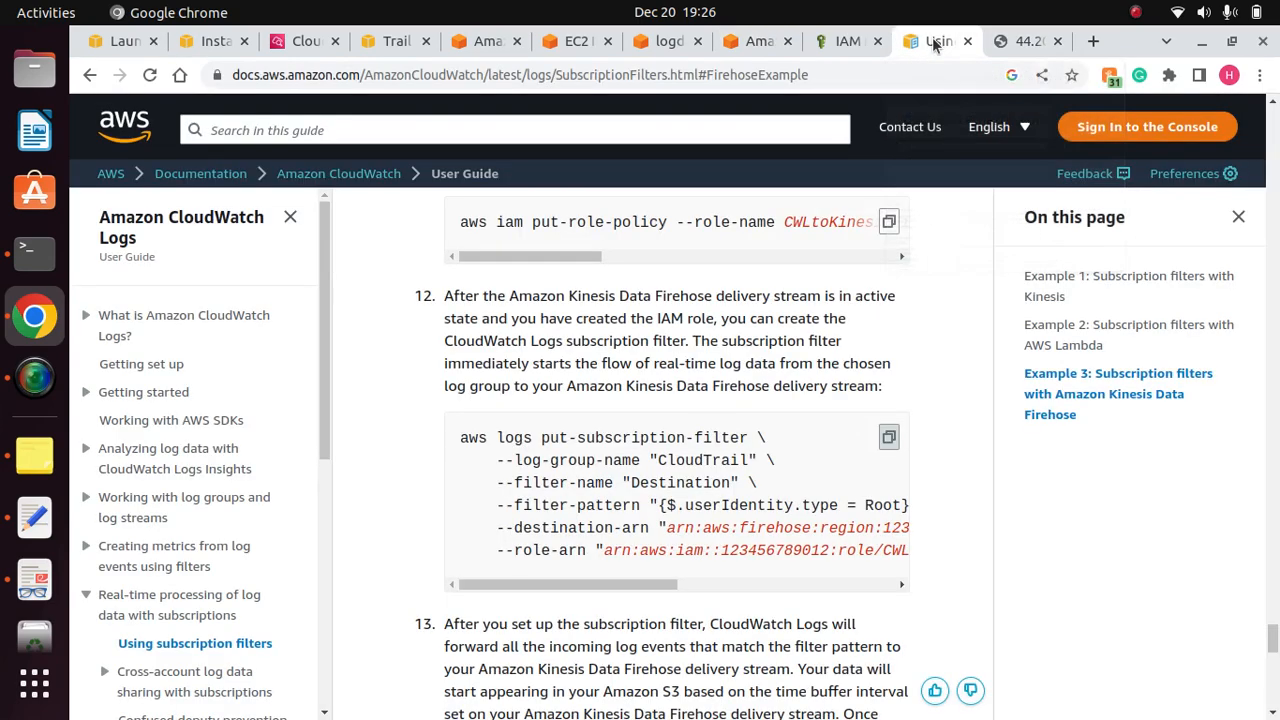
{"action": "left_click", "coordinate": [588, 77]}
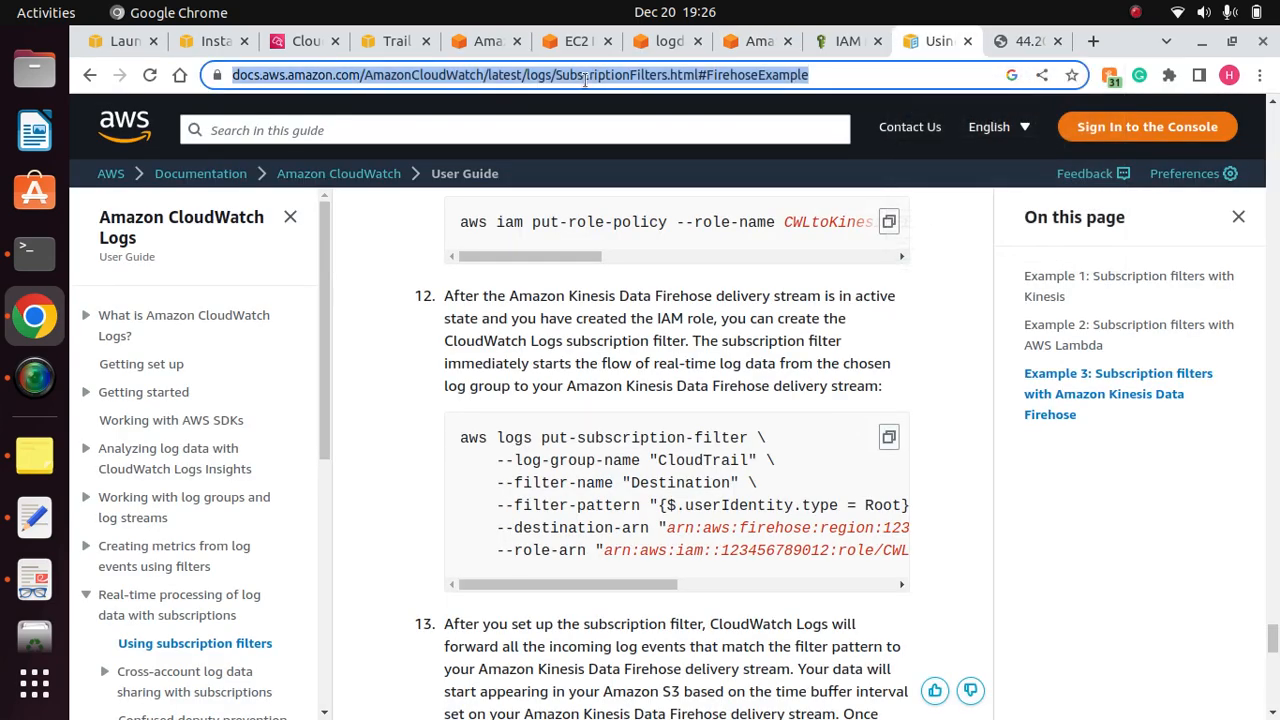
{"action": "type", "text": "event"}
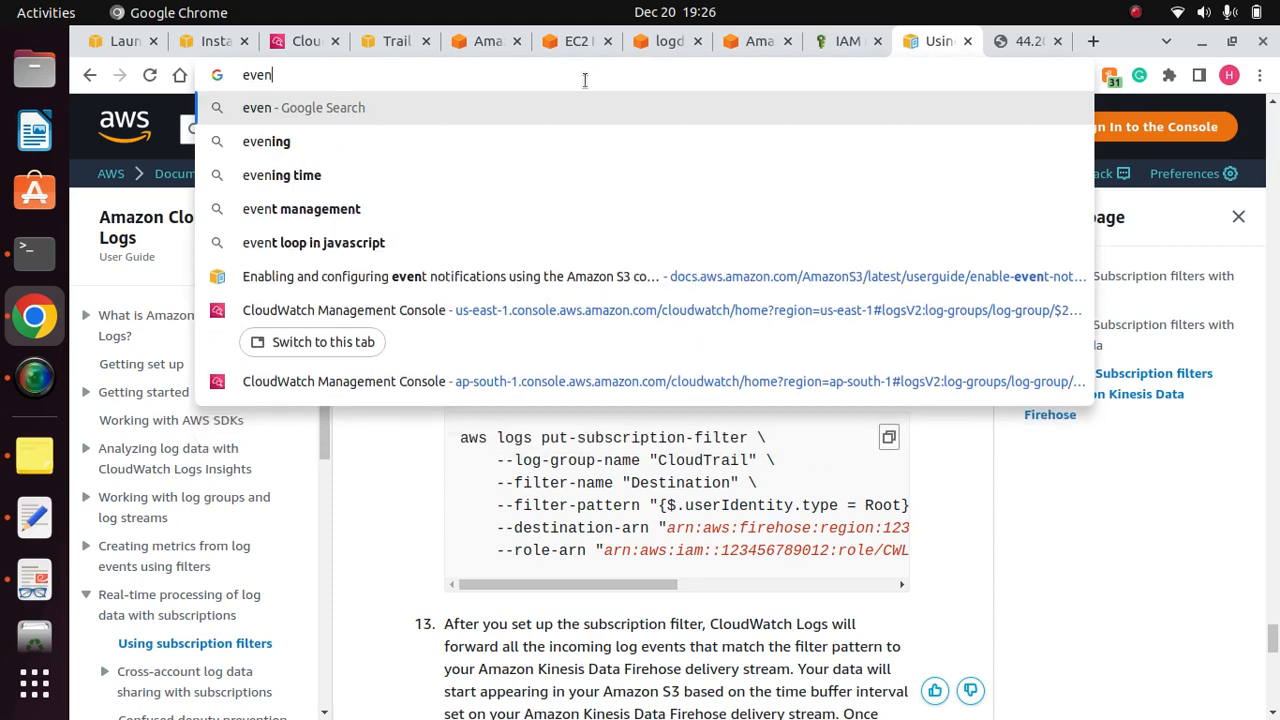
{"action": "key", "text": "BackSpace"}
{"action": "key", "text": "BackSpace"}
{"action": "key", "text": "BackSpace"}
{"action": "key", "text": "BackSpace"}
{"action": "key", "text": "BackSpace"}
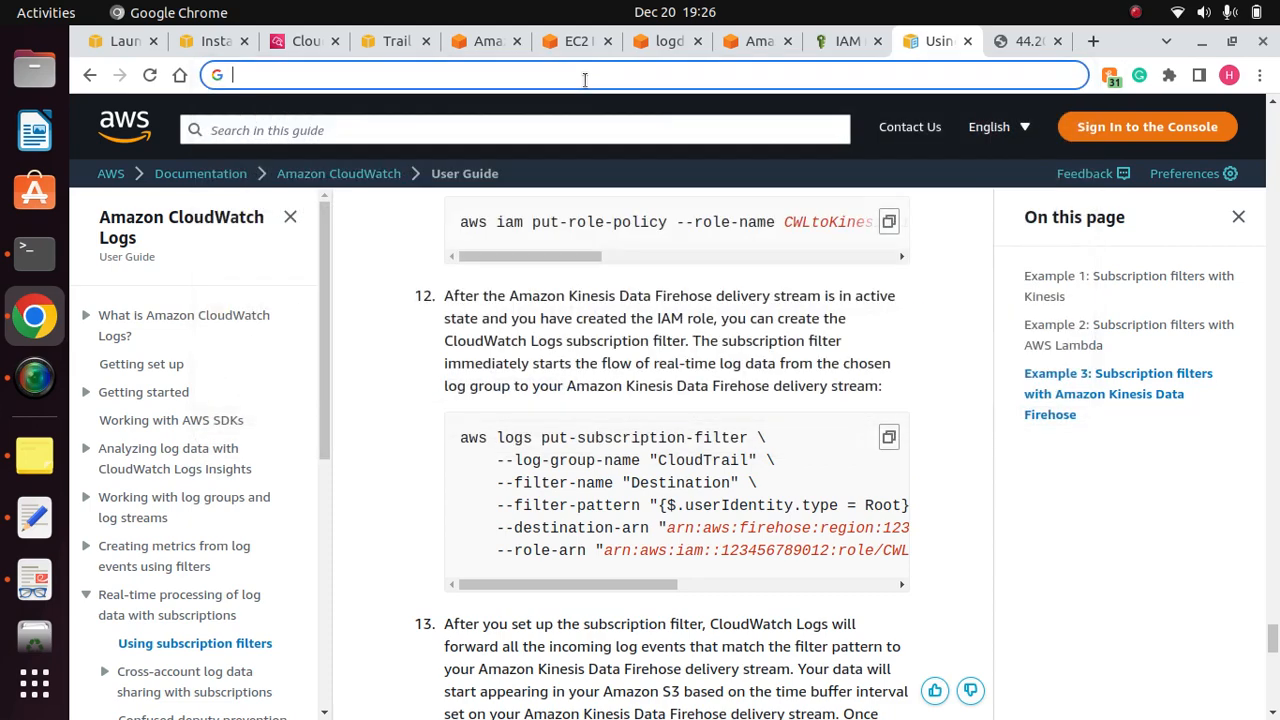
Step: Search the web for "enable event notification s3" and open the AWS guide on enabling event notifications for an S3 bucket
{"action": "type", "text": "enable"}
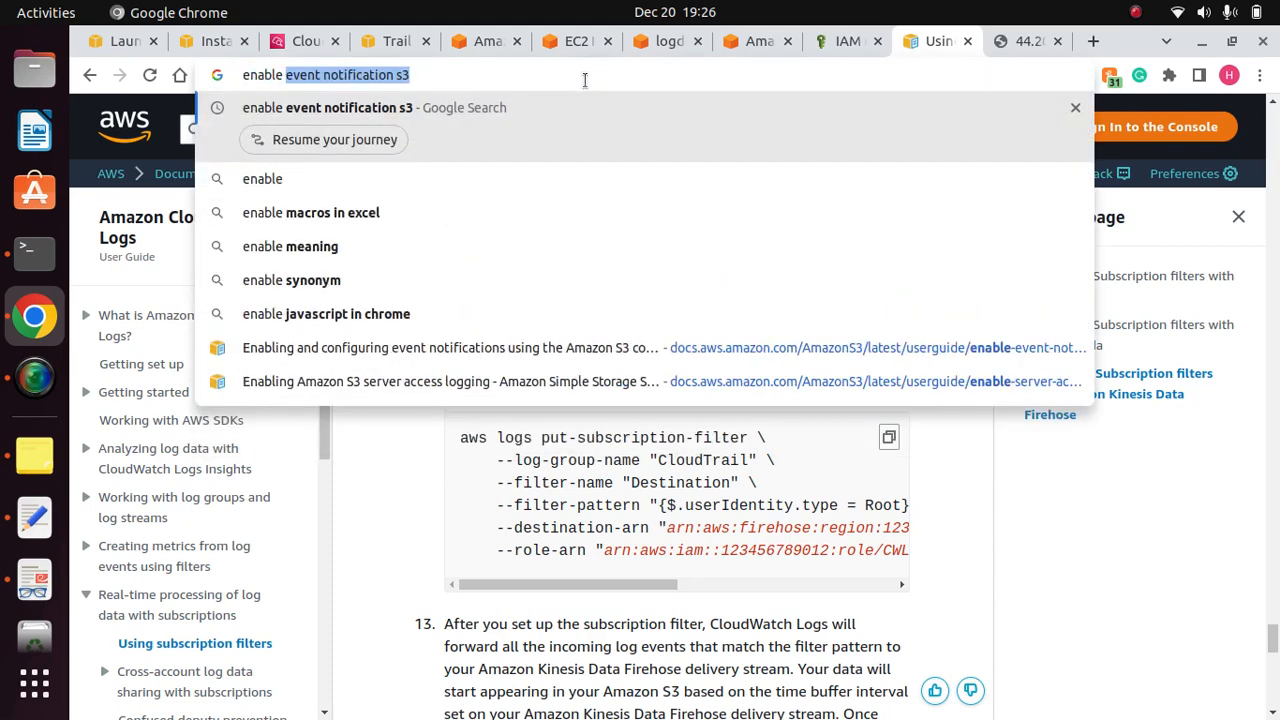
{"action": "key", "text": "Right"}
{"action": "key", "text": "Return"}
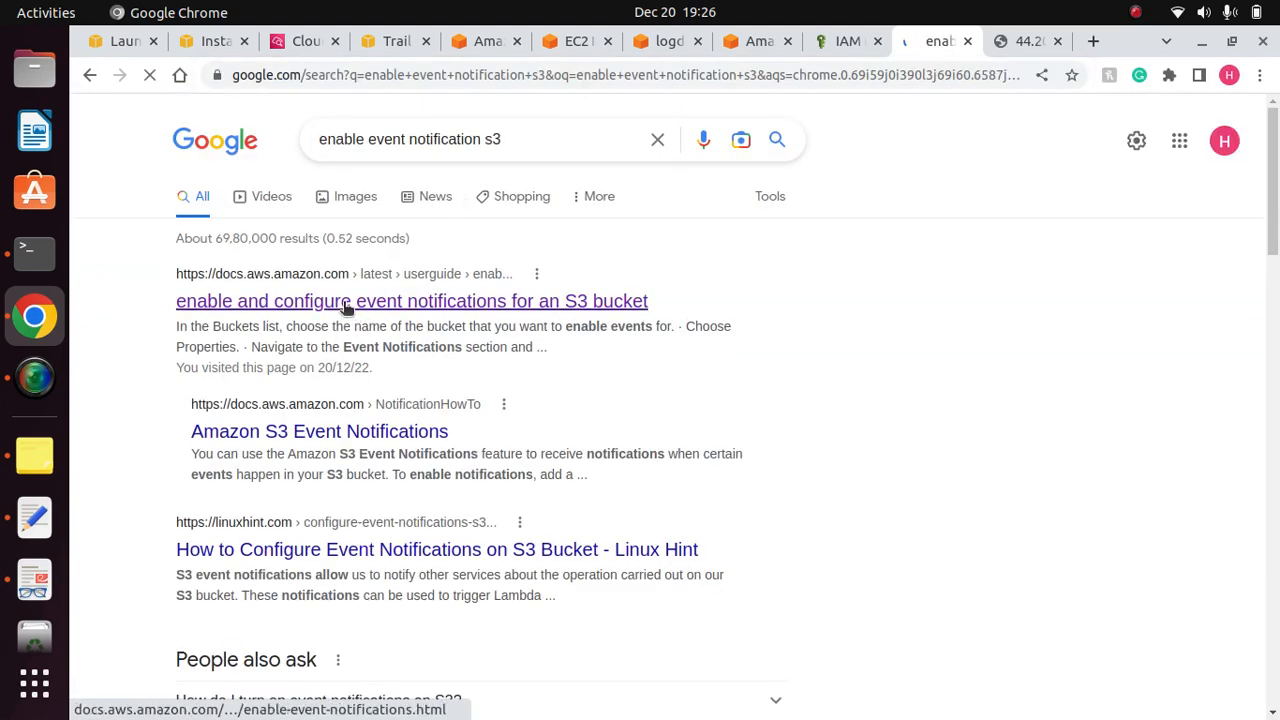
{"action": "left_click", "coordinate": [346, 306]}
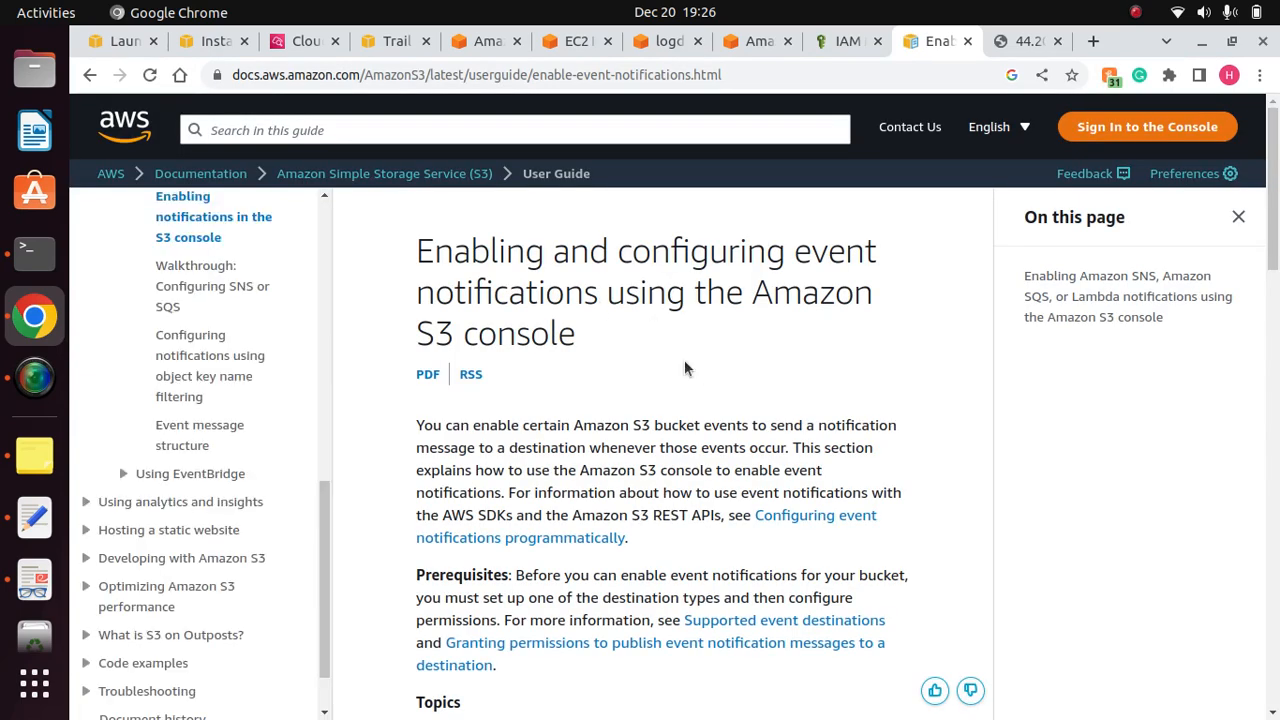
Step: Skim the guide, open its walkthrough on configuring SNS or SQS, and go to Step 1: Create an Amazon SQS queue
{"action": "scroll", "coordinate": [684, 360], "scroll_direction": "down", "scroll_amount": 8}
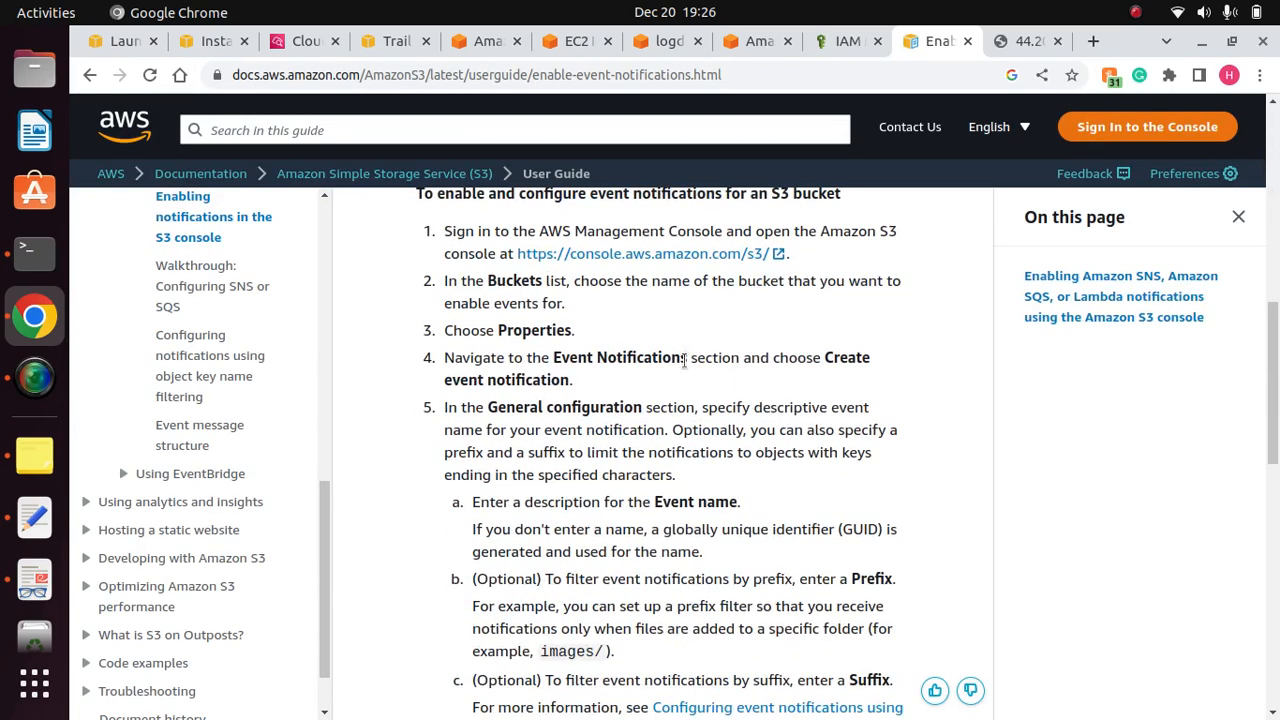
{"action": "scroll", "coordinate": [684, 360], "scroll_direction": "up", "scroll_amount": 2}
{"action": "scroll", "coordinate": [686, 367], "scroll_direction": "down", "scroll_amount": 5}
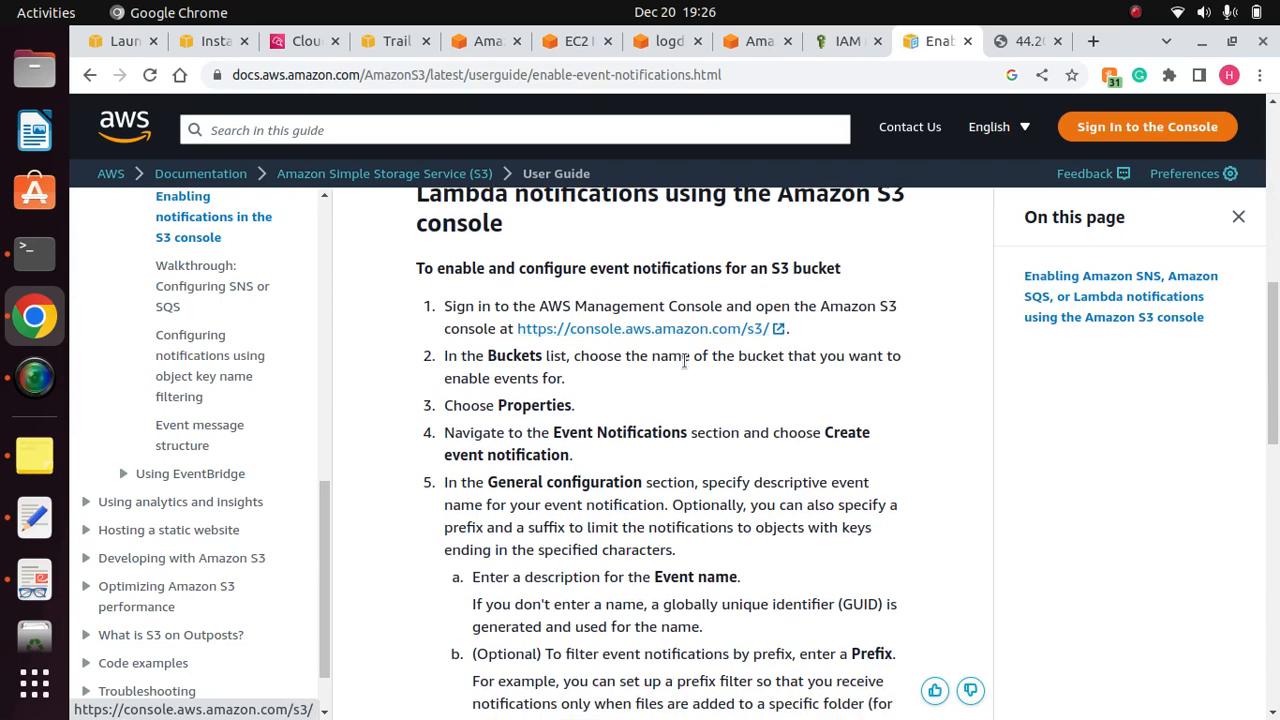
{"action": "scroll", "coordinate": [685, 367], "scroll_direction": "down", "scroll_amount": 5}
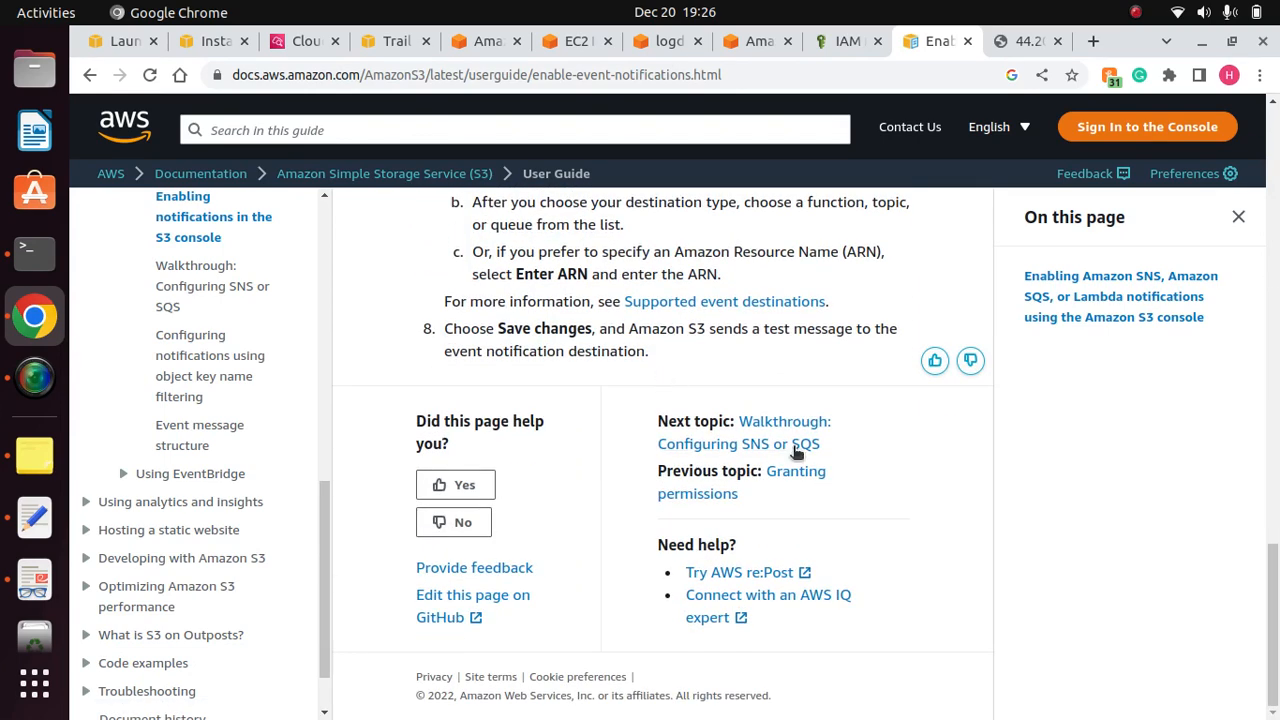
{"action": "left_click", "coordinate": [778, 428]}
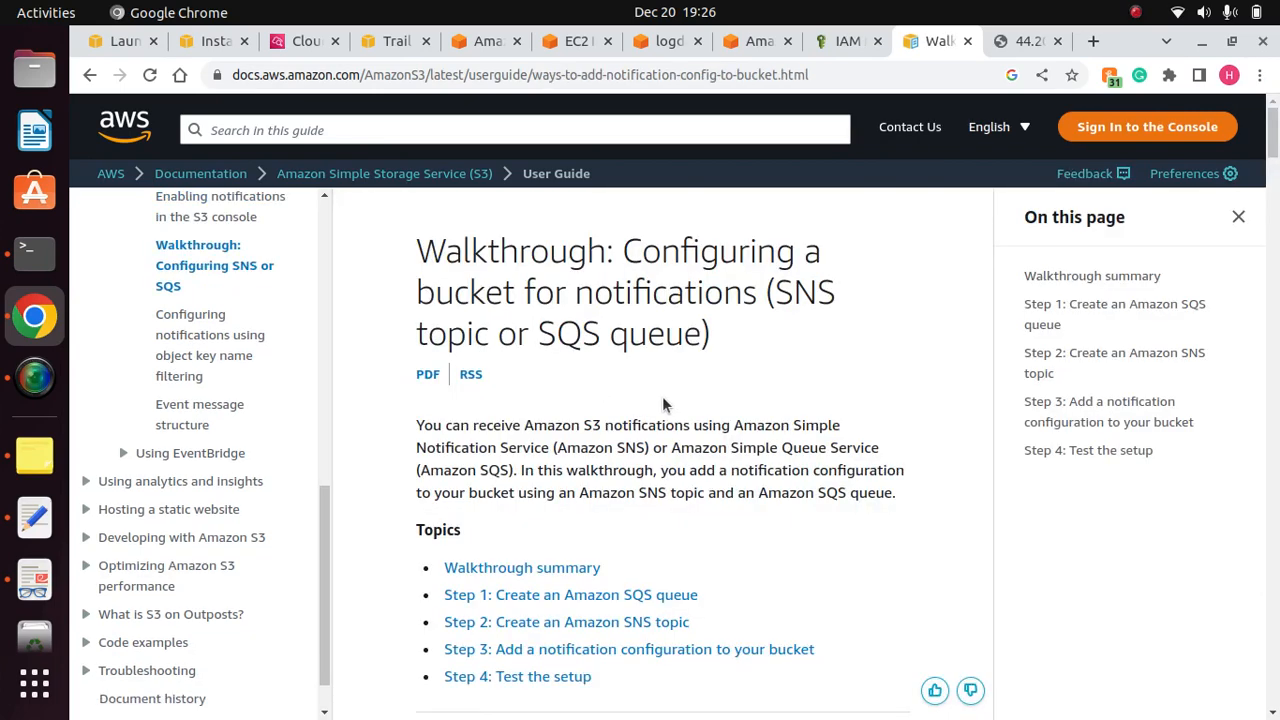
{"action": "scroll", "coordinate": [662, 404], "scroll_direction": "down", "scroll_amount": 2}
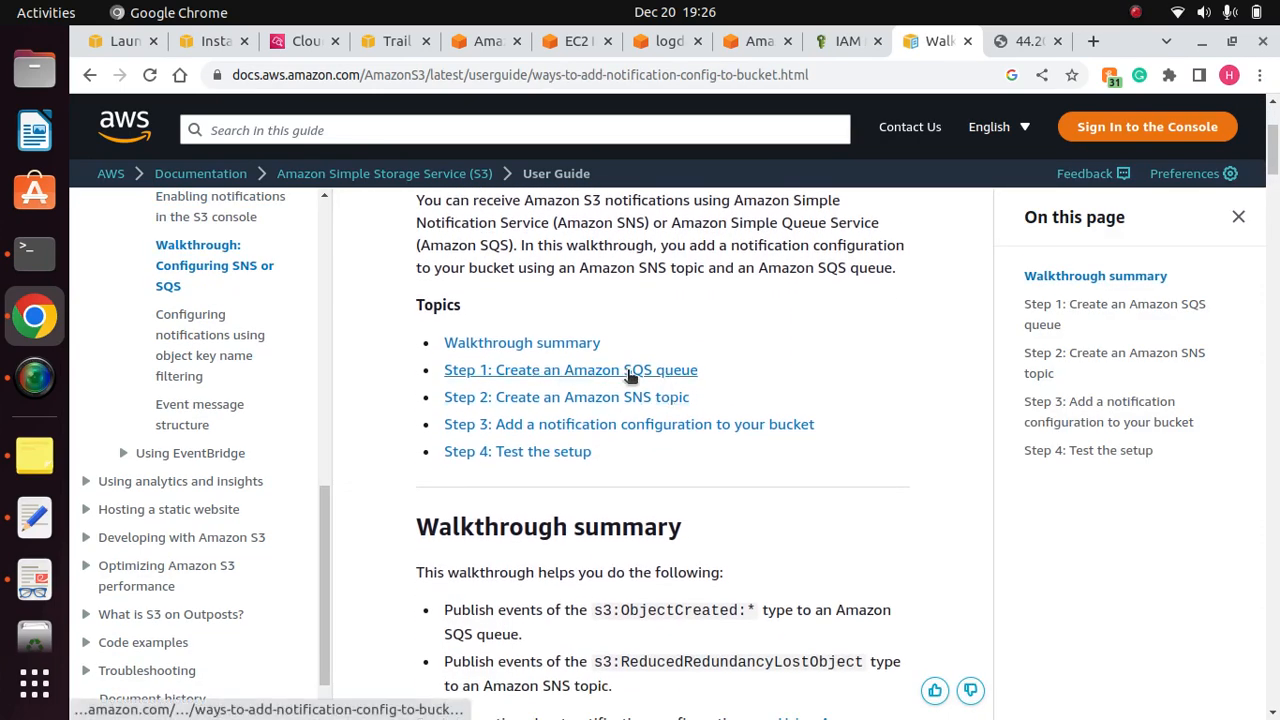
{"action": "left_click", "coordinate": [658, 375]}
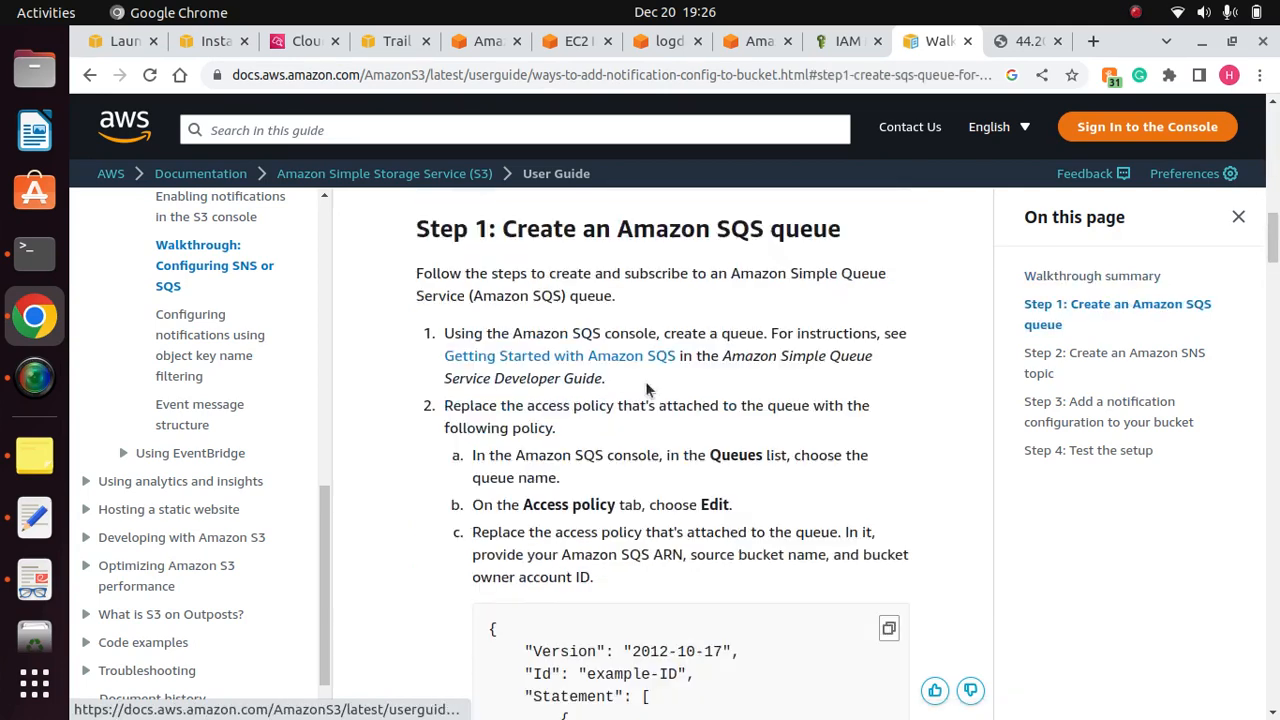
Step: Read the instructions for replacing the queue's access policy and copy the example SQS policy given in Step 1
{"action": "scroll", "coordinate": [398, 453], "scroll_direction": "down", "scroll_amount": 4}
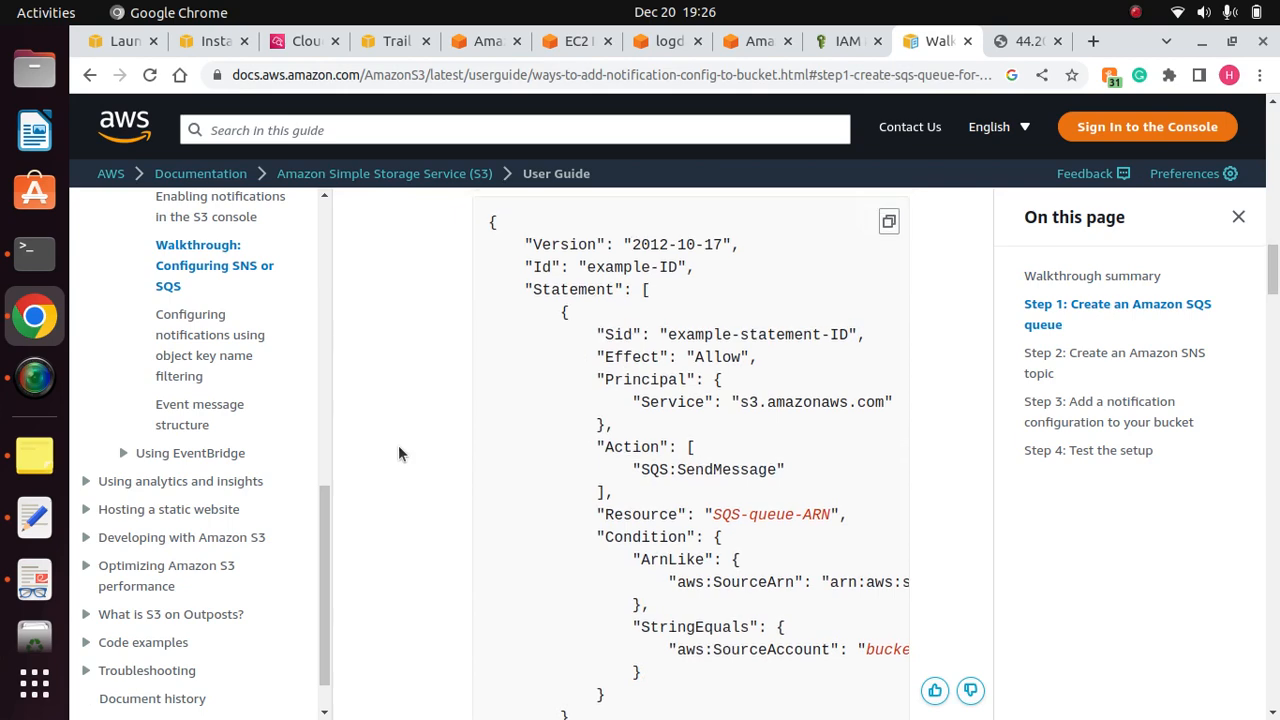
{"action": "scroll", "coordinate": [398, 453], "scroll_direction": "up", "scroll_amount": 3}
{"action": "scroll", "coordinate": [398, 453], "scroll_direction": "up", "scroll_amount": 2}
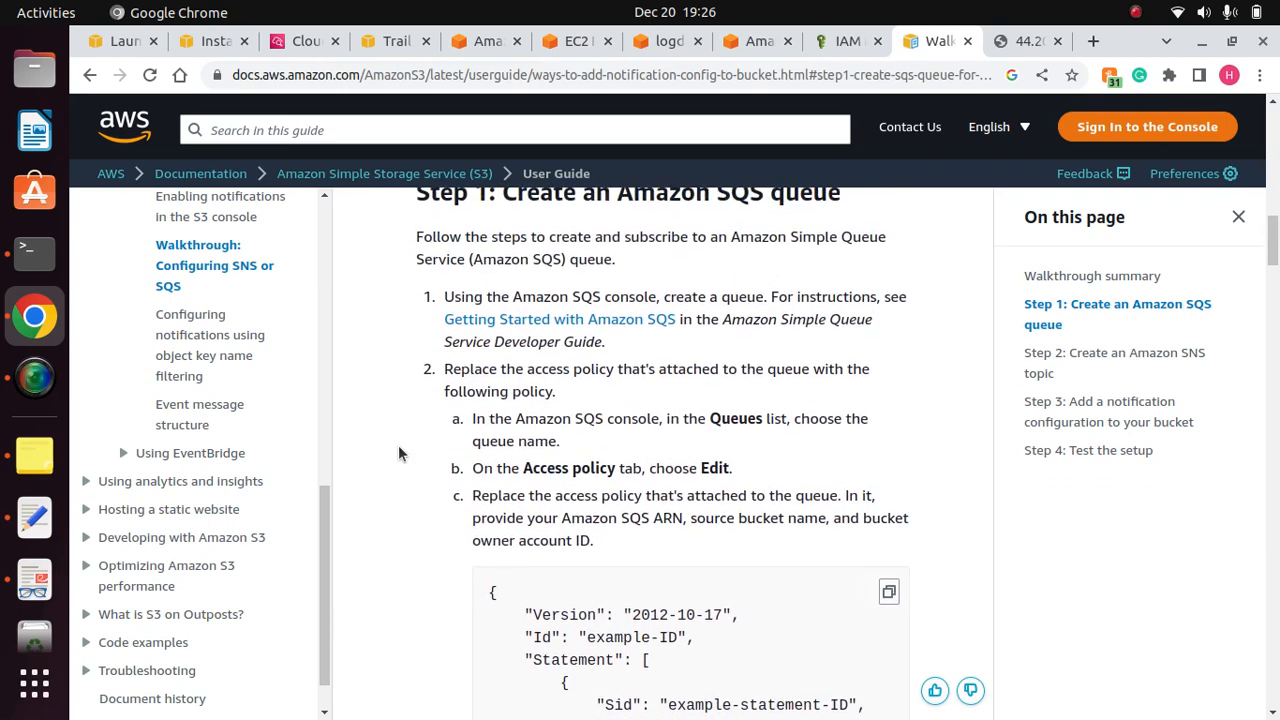
{"action": "left_click_drag", "start_coordinate": [927, 301], "coordinate": [392, 298]}
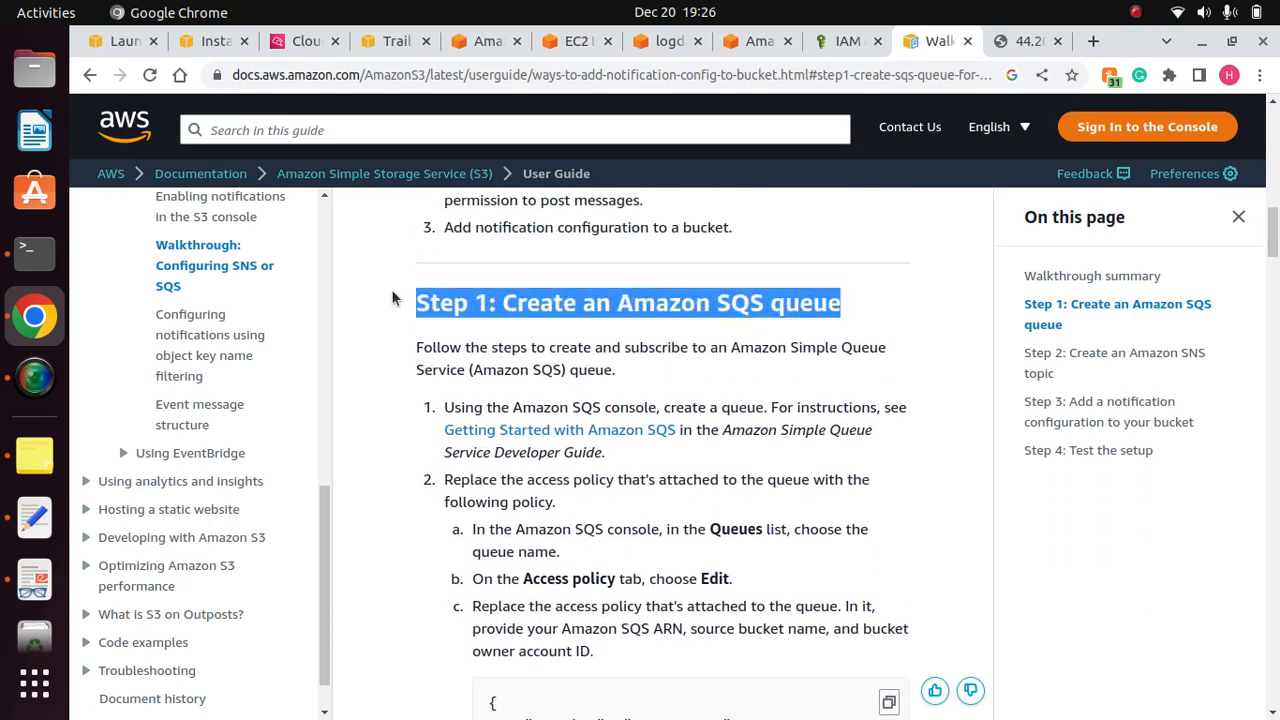
{"action": "left_click", "coordinate": [705, 293]}
{"action": "scroll", "coordinate": [703, 300], "scroll_direction": "down", "scroll_amount": 3}
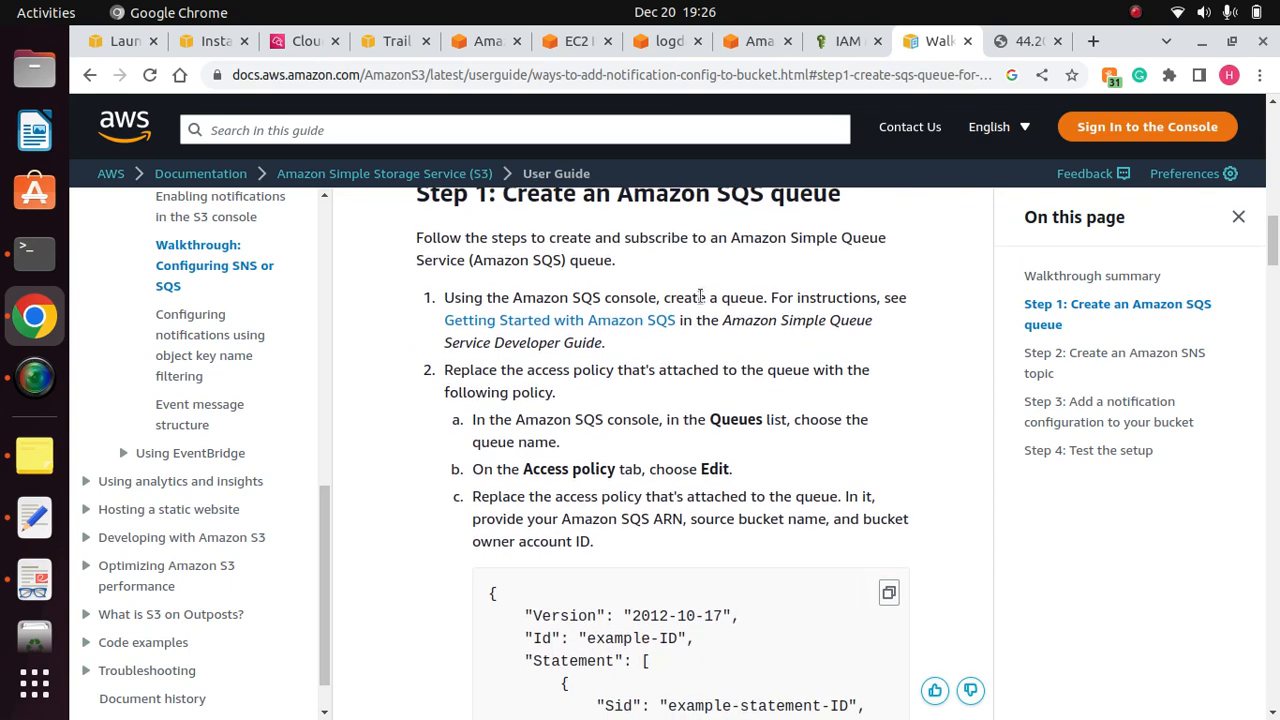
{"action": "scroll", "coordinate": [700, 303], "scroll_direction": "down", "scroll_amount": 2}
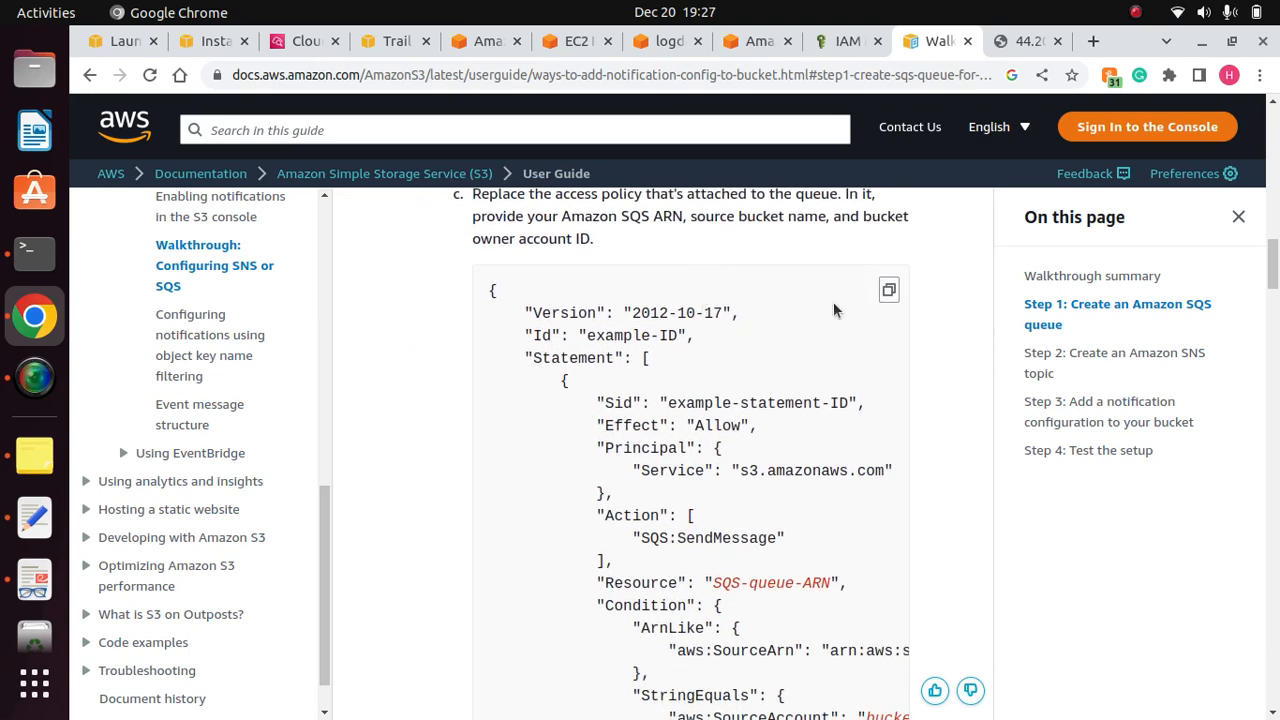
{"action": "left_click", "coordinate": [892, 291]}
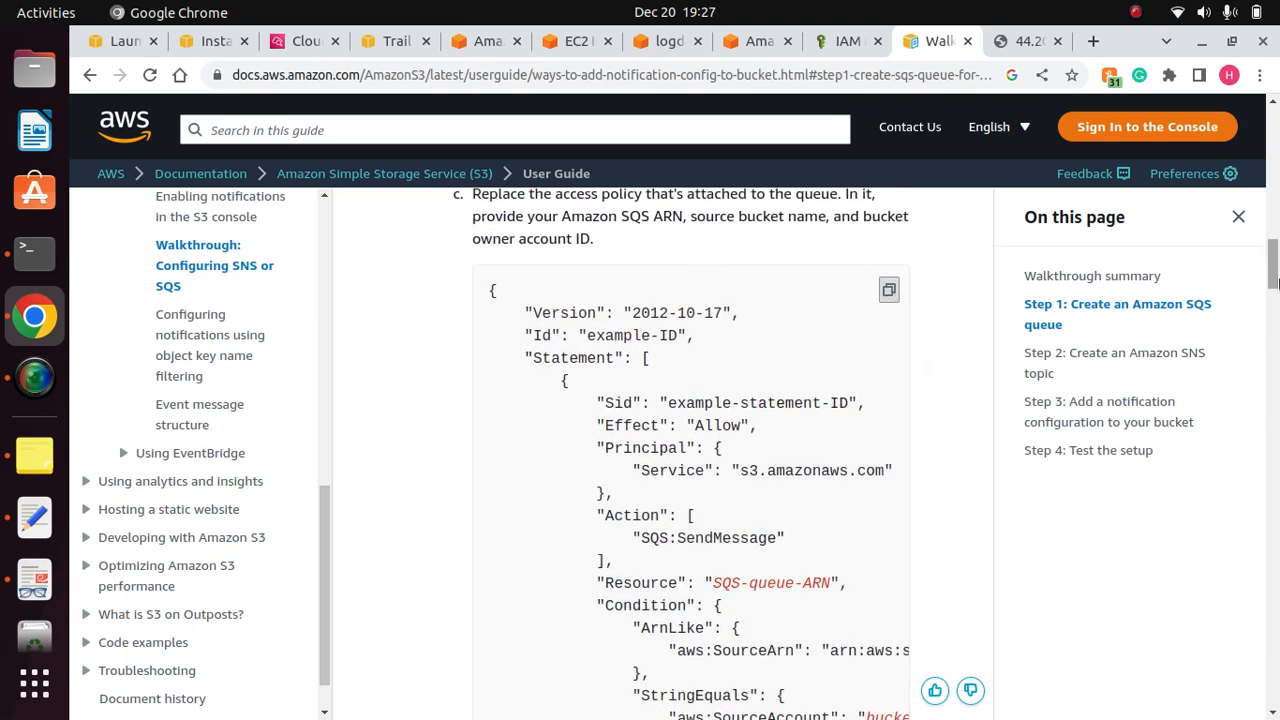
{"action": "left_click_drag", "start_coordinate": [1275, 273], "coordinate": [1276, 309]}
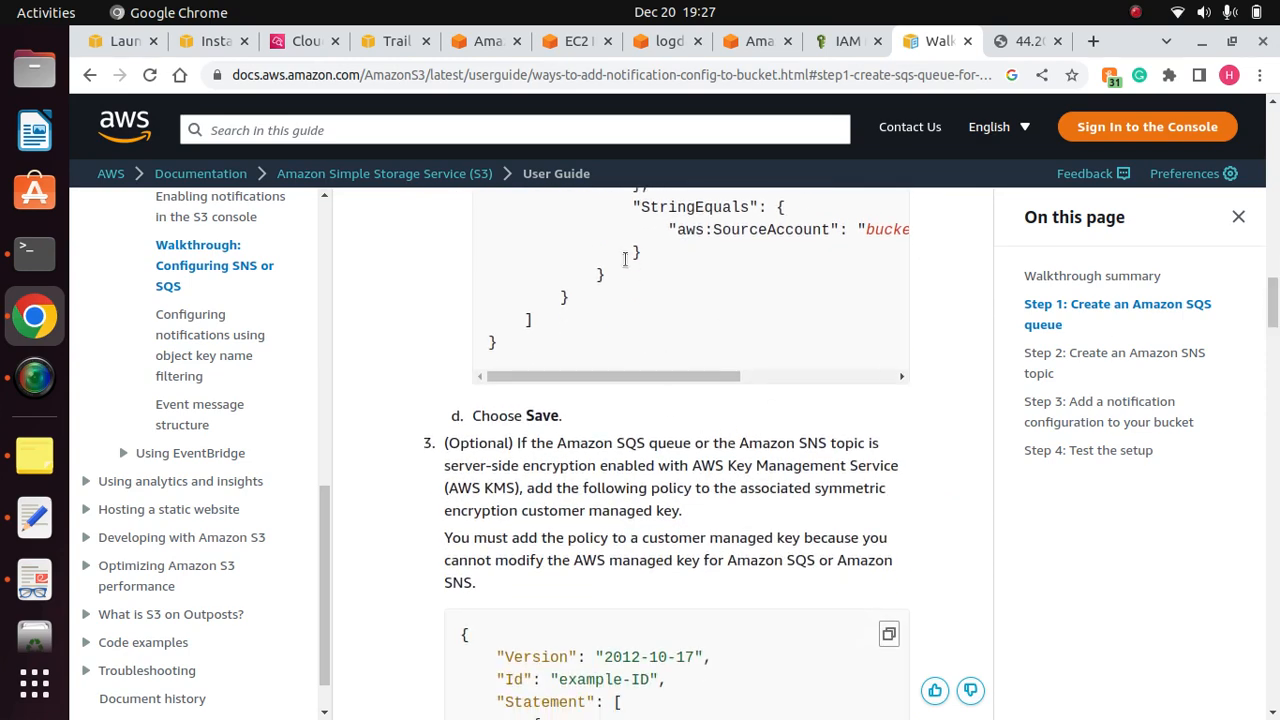
Step: Replace the entire access policy of the sqsfors3 queue with the copied example policy and look through its placeholders
{"action": "left_click", "coordinate": [850, 41]}
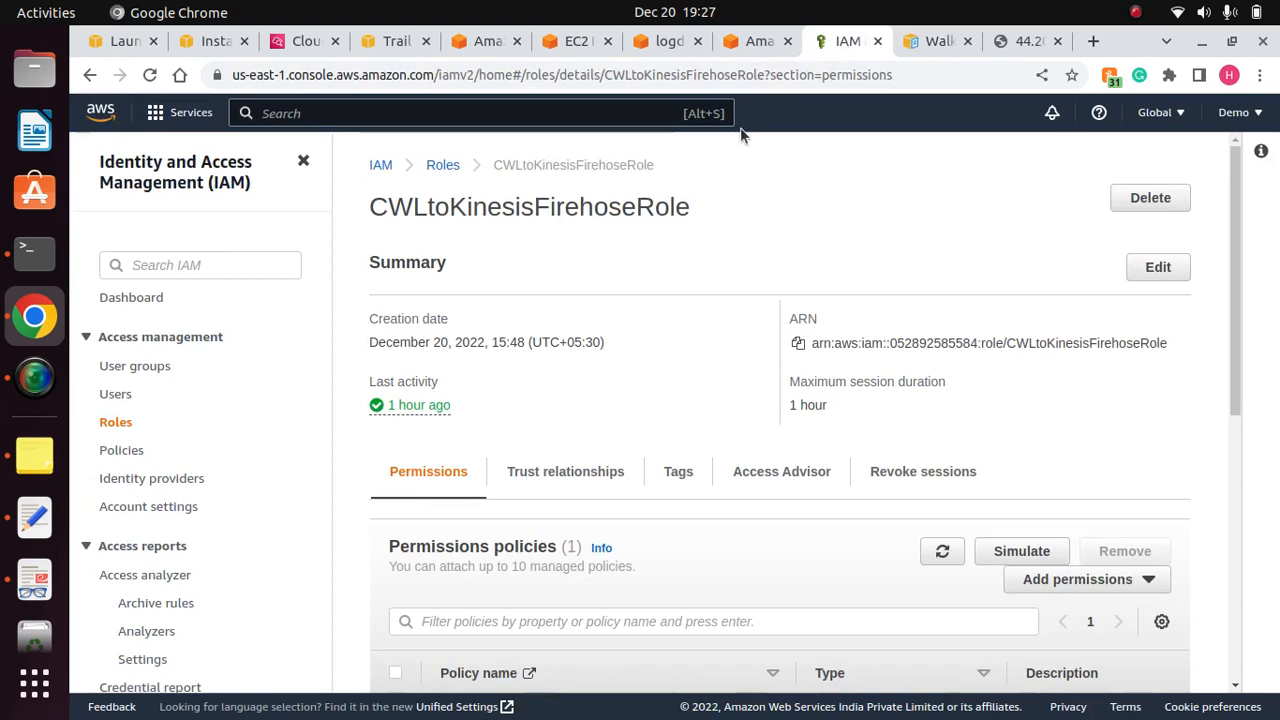
{"action": "left_click", "coordinate": [750, 47]}
{"action": "left_click", "coordinate": [655, 45]}
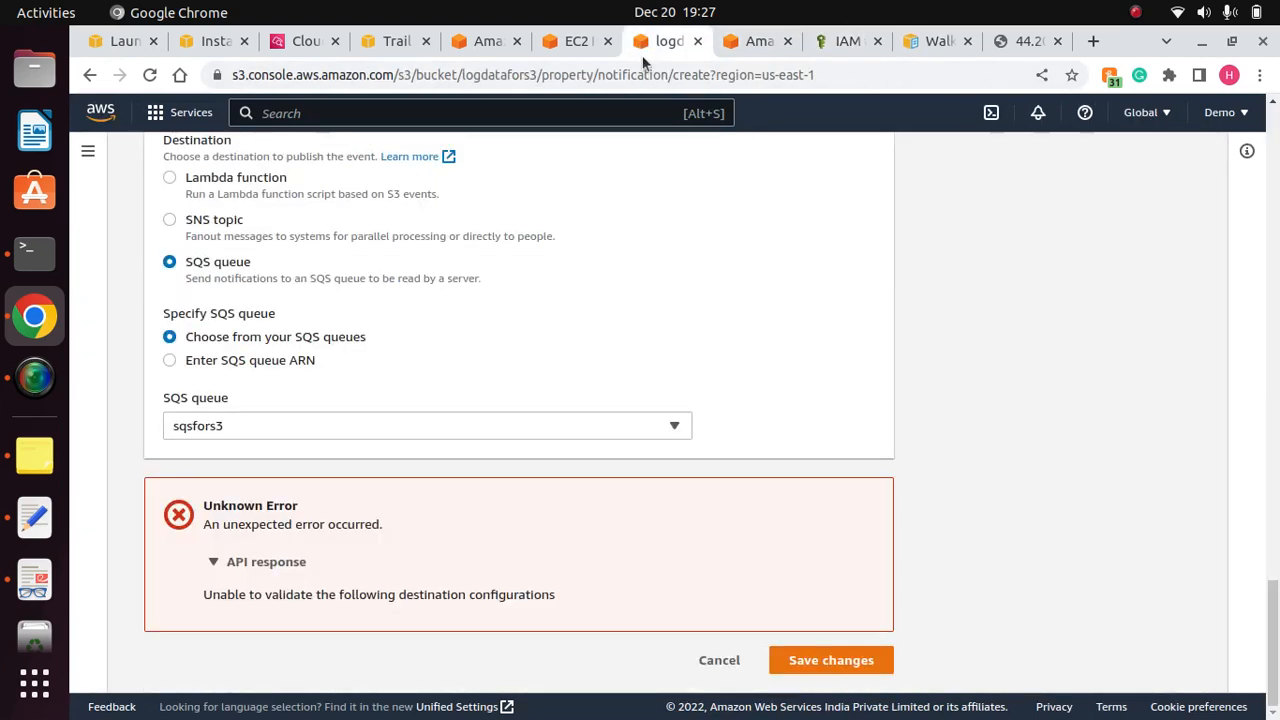
{"action": "left_click", "coordinate": [750, 44]}
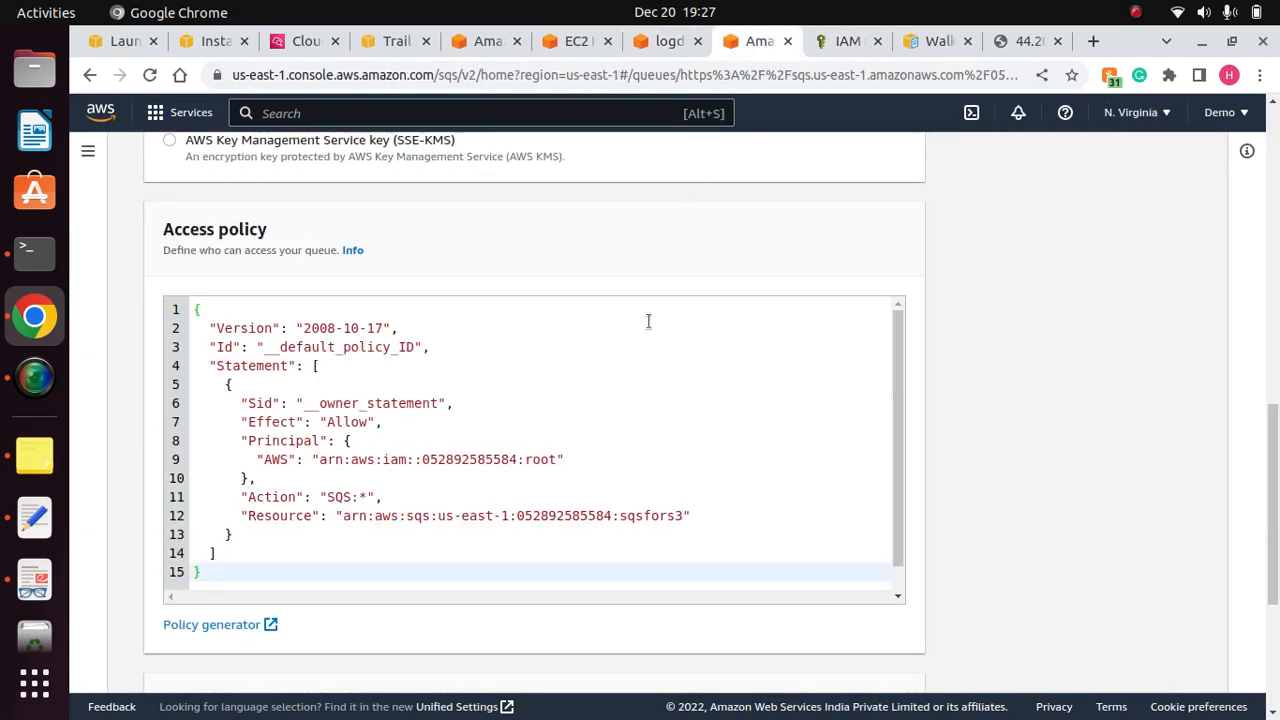
{"action": "mouse_move", "coordinate": [1272, 437]}
{"action": "left_mouse_down"}
{"action": "mouse_move", "coordinate": [1265, 163]}
{"action": "mouse_move", "coordinate": [1268, 422]}
{"action": "left_mouse_up"}
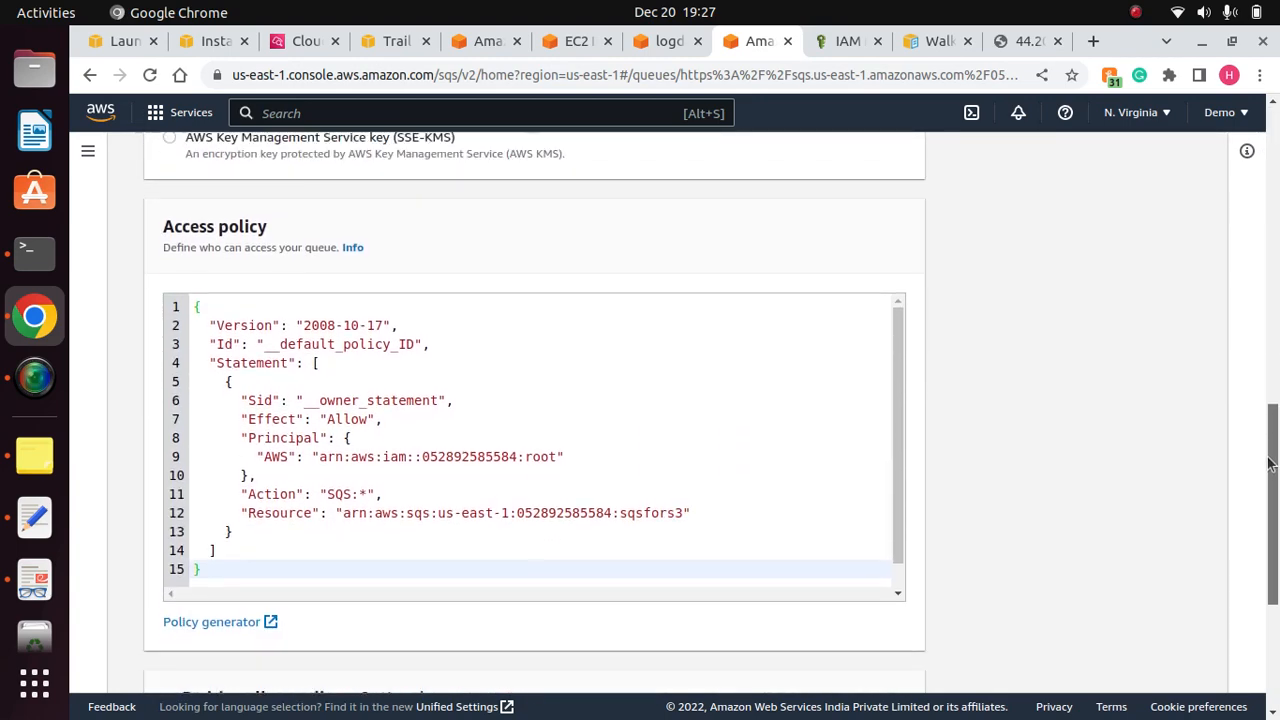
{"action": "left_click_drag", "start_coordinate": [267, 569], "coordinate": [166, 289]}
{"action": "key", "text": "BackSpace"}
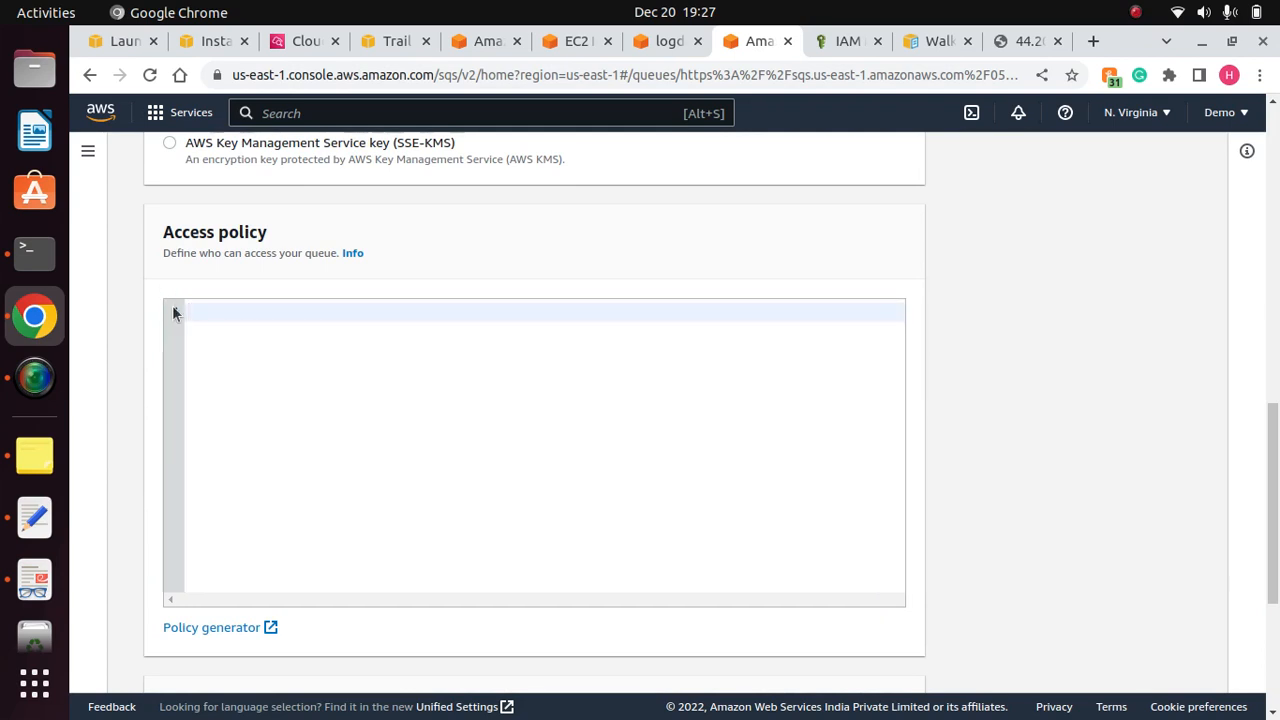
{"action": "left_click", "coordinate": [228, 319]}
{"action": "right_click", "coordinate": [224, 318]}
{"action": "left_click", "coordinate": [280, 440]}
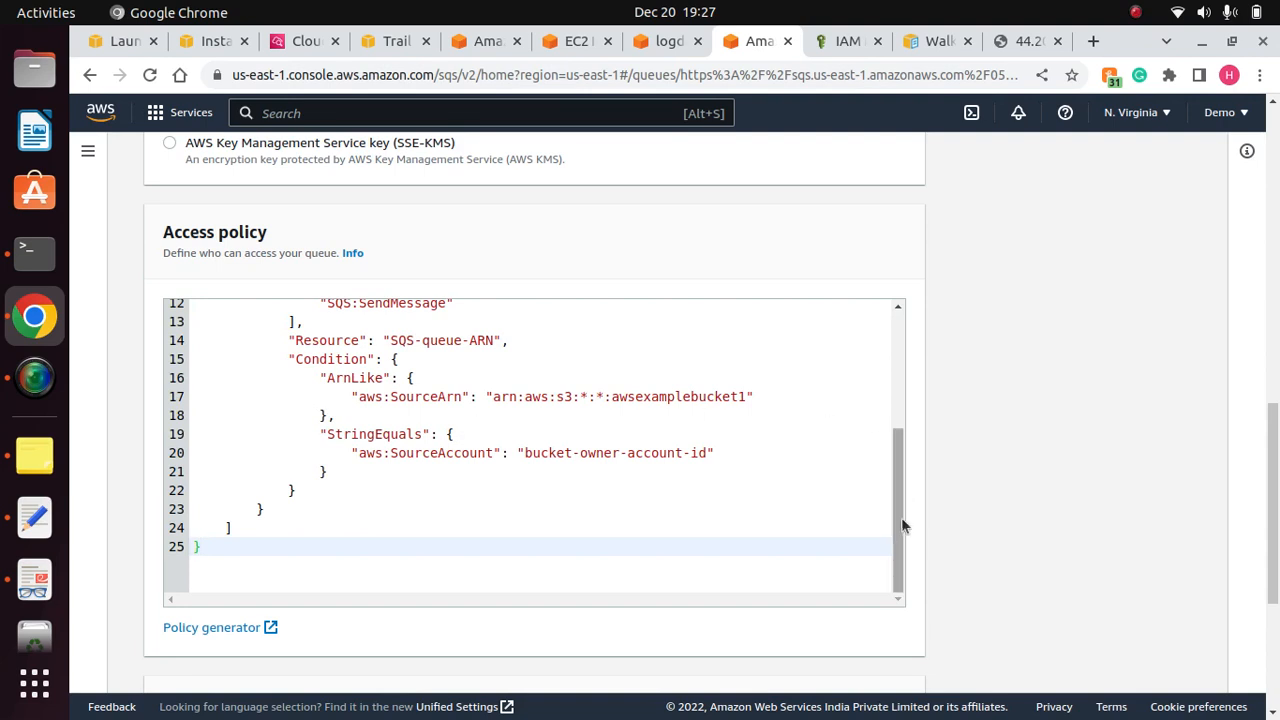
{"action": "left_click_drag", "start_coordinate": [901, 525], "coordinate": [907, 262]}
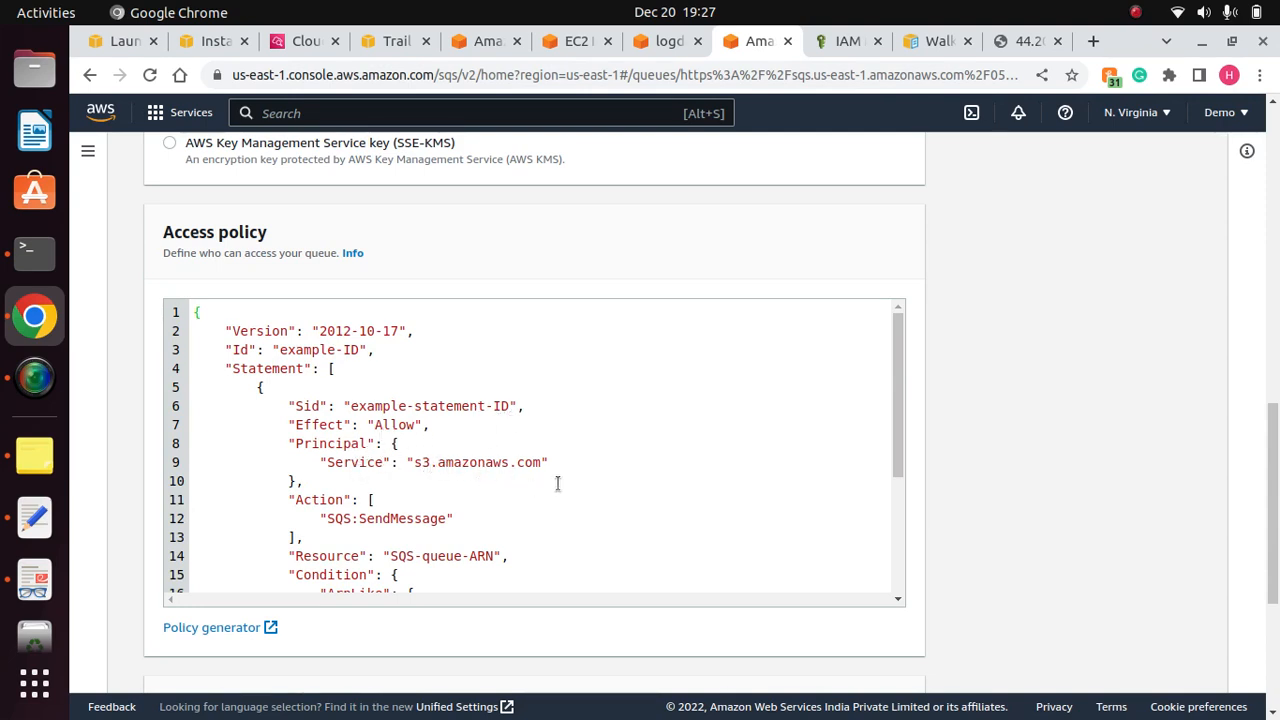
{"action": "left_click_drag", "start_coordinate": [896, 390], "coordinate": [894, 468]}
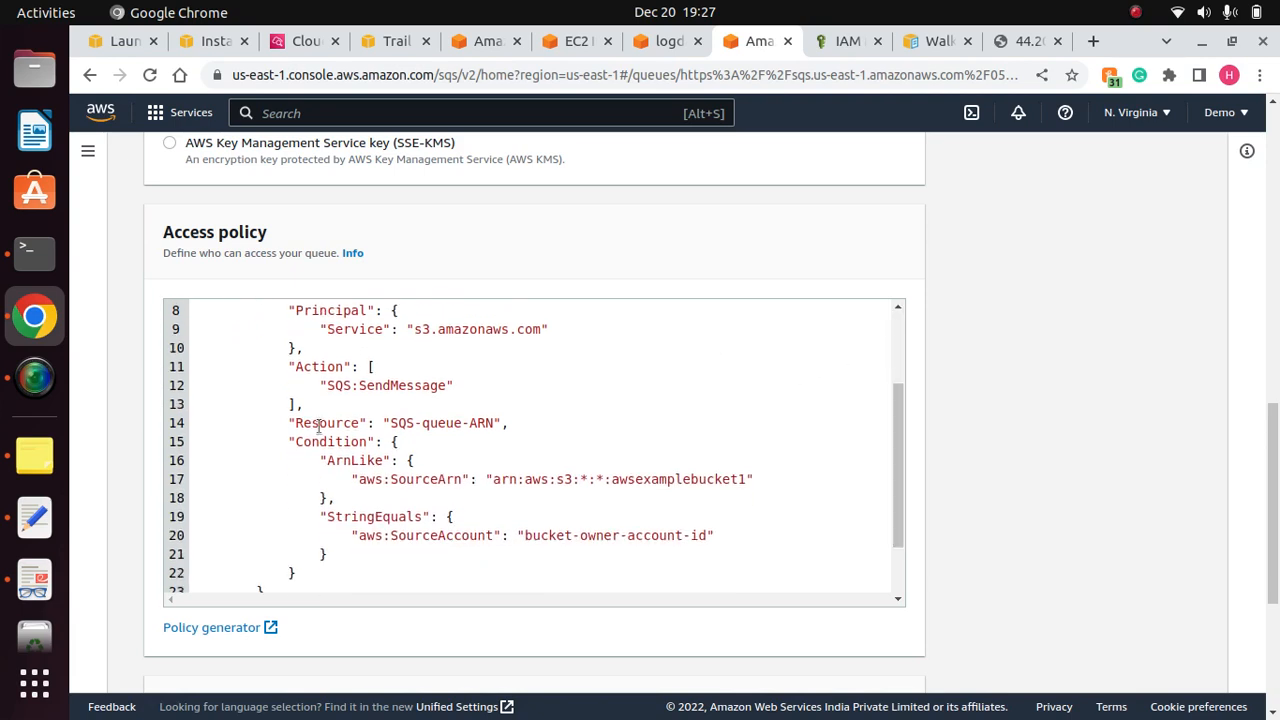
Step: Open the Simple Queue Service console in a separate browser tab and copy the ARN of the sqsfors3 queue
{"action": "left_click_drag", "start_coordinate": [454, 389], "coordinate": [296, 365]}
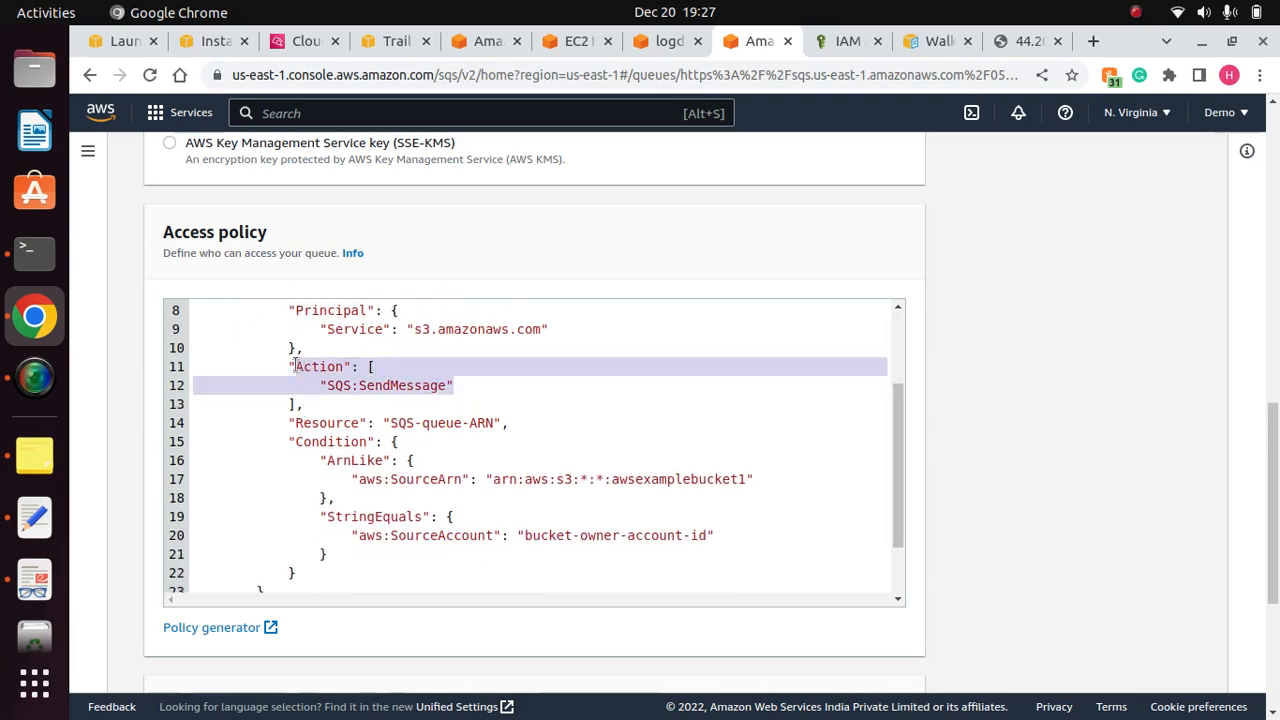
{"action": "left_click", "coordinate": [536, 384]}
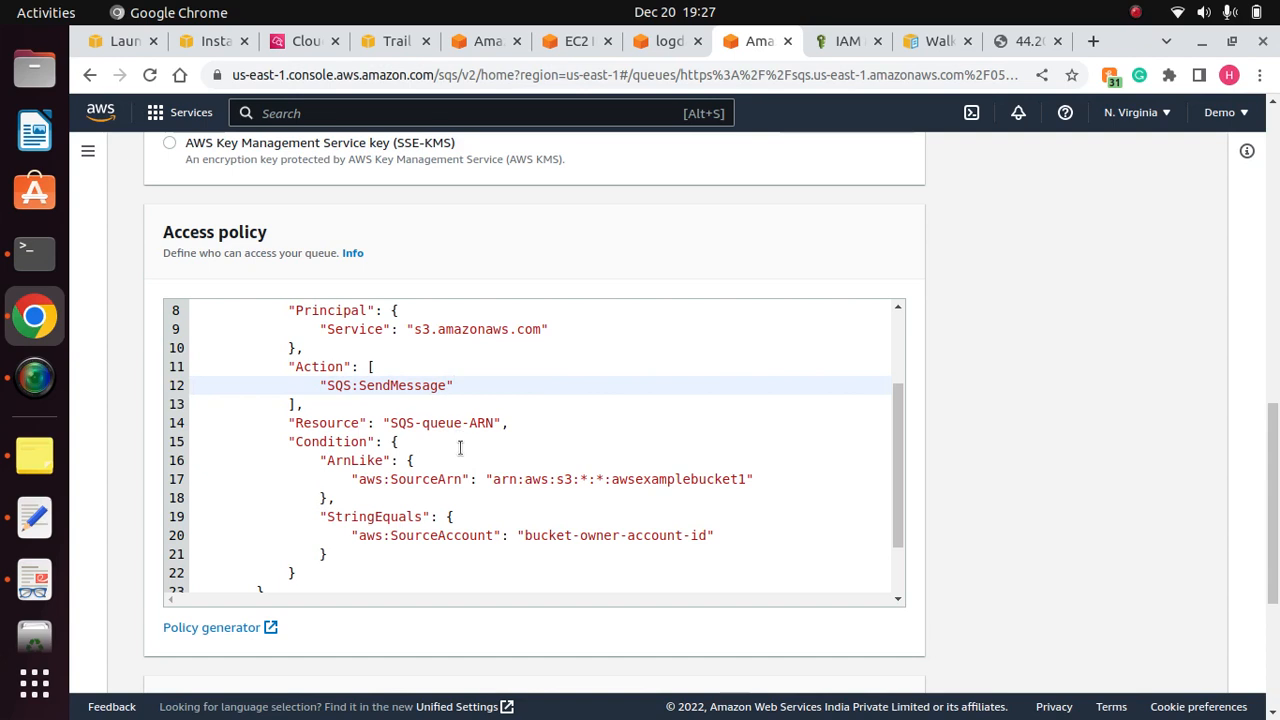
{"action": "left_click_drag", "start_coordinate": [897, 470], "coordinate": [896, 367]}
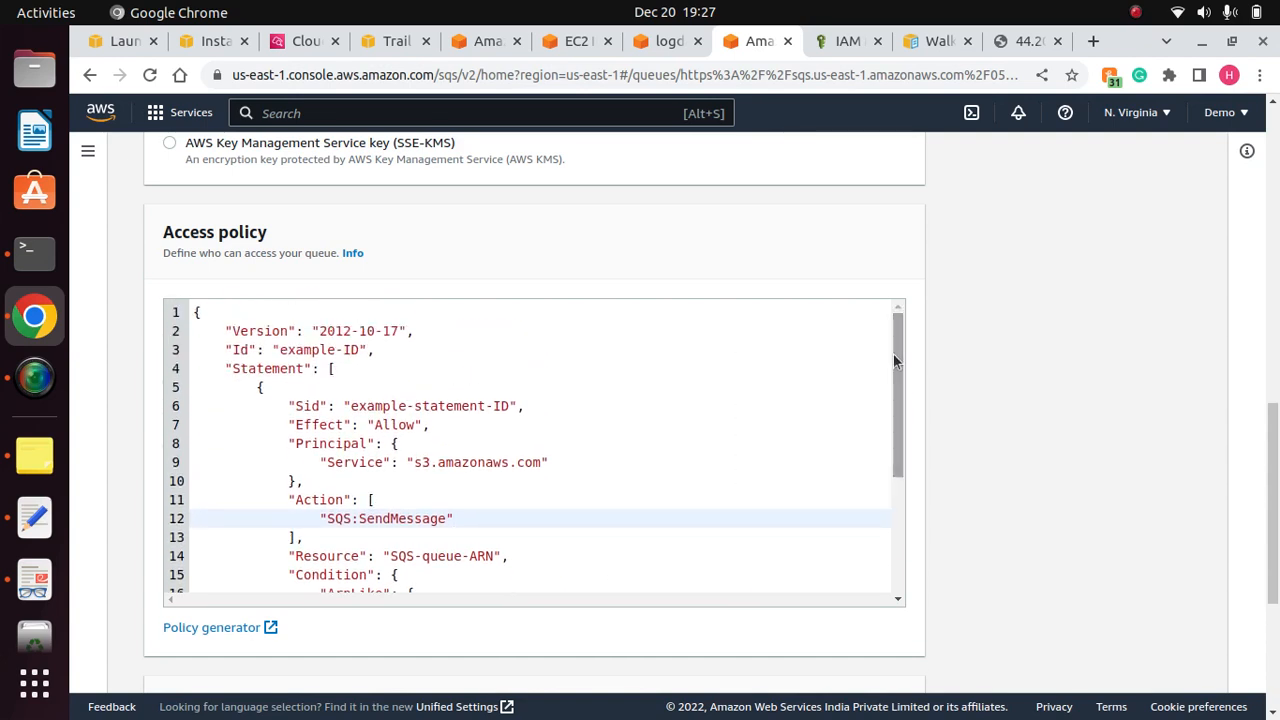
{"action": "left_click_drag", "start_coordinate": [1275, 438], "coordinate": [1250, 148]}
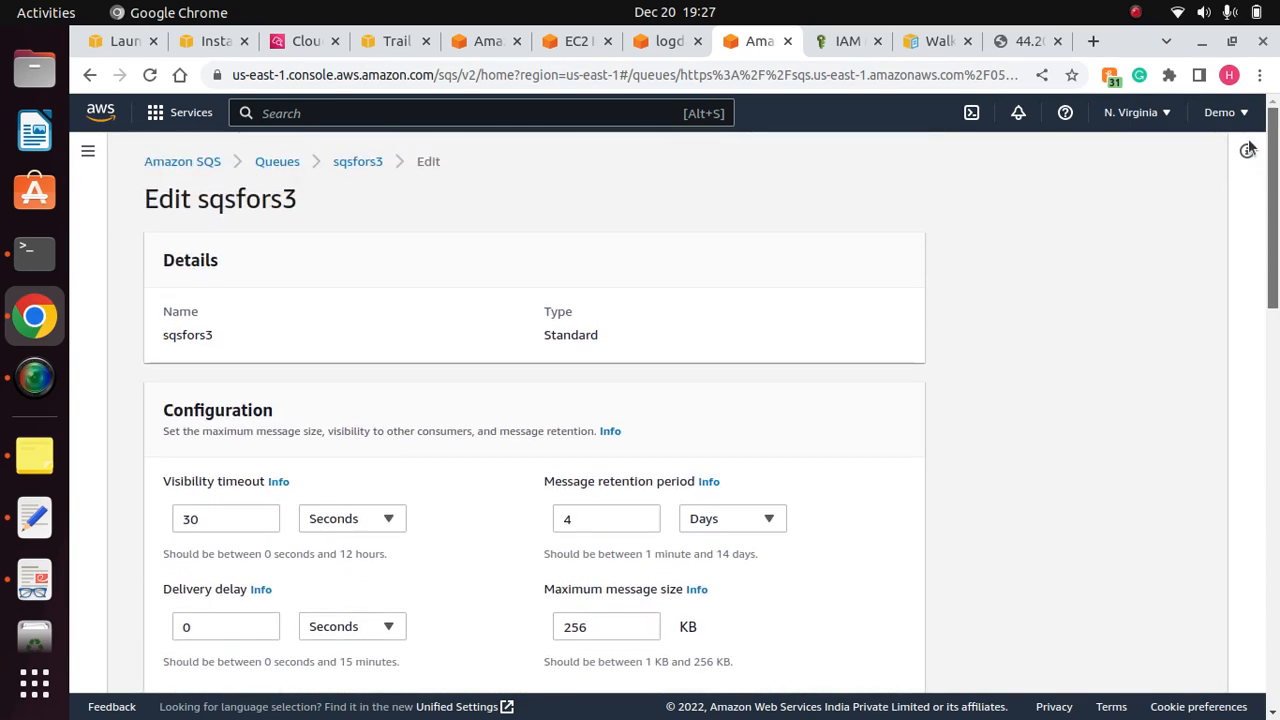
{"action": "right_click", "coordinate": [490, 118]}
{"action": "left_click", "coordinate": [437, 113]}
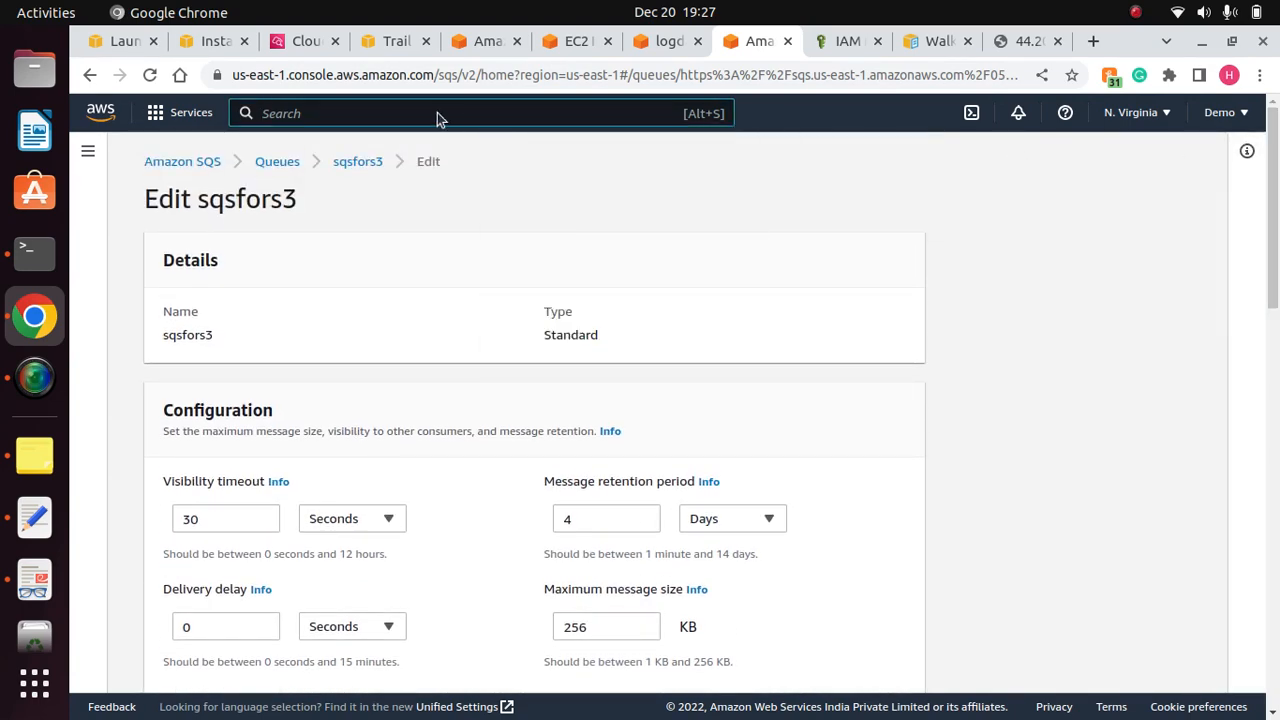
{"action": "type", "text": "sqs"}
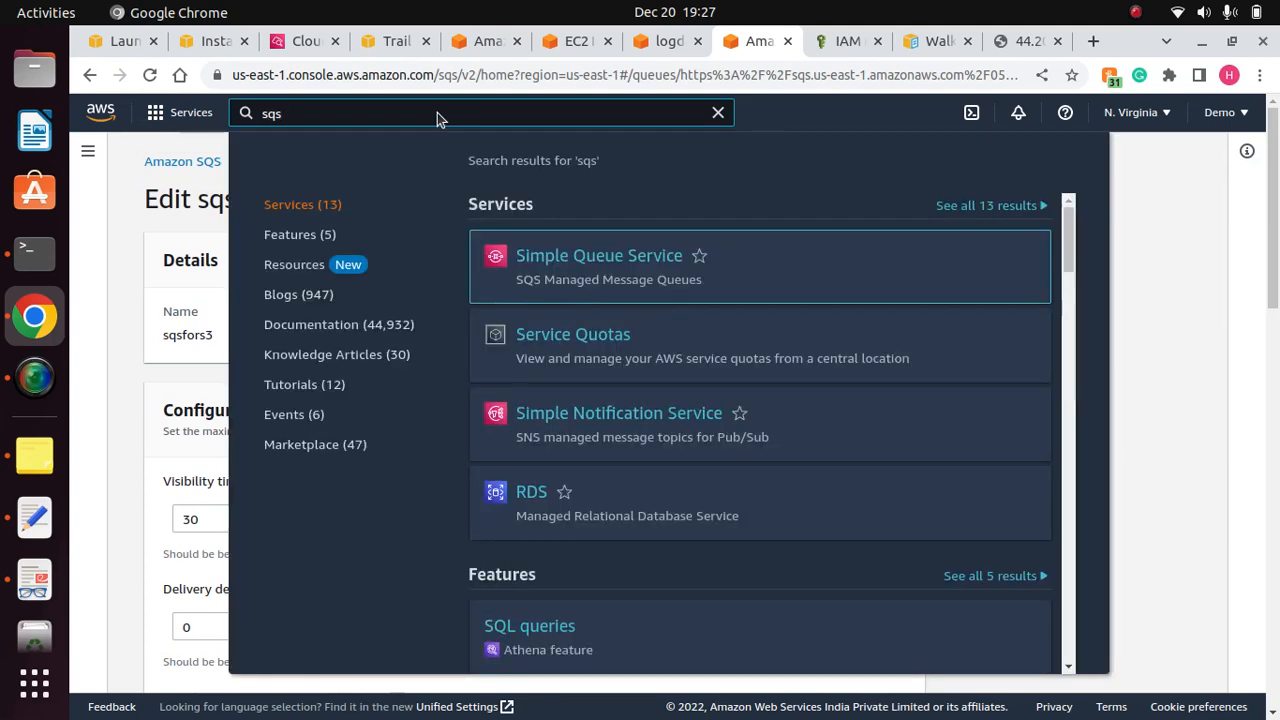
{"action": "right_click", "coordinate": [595, 258]}
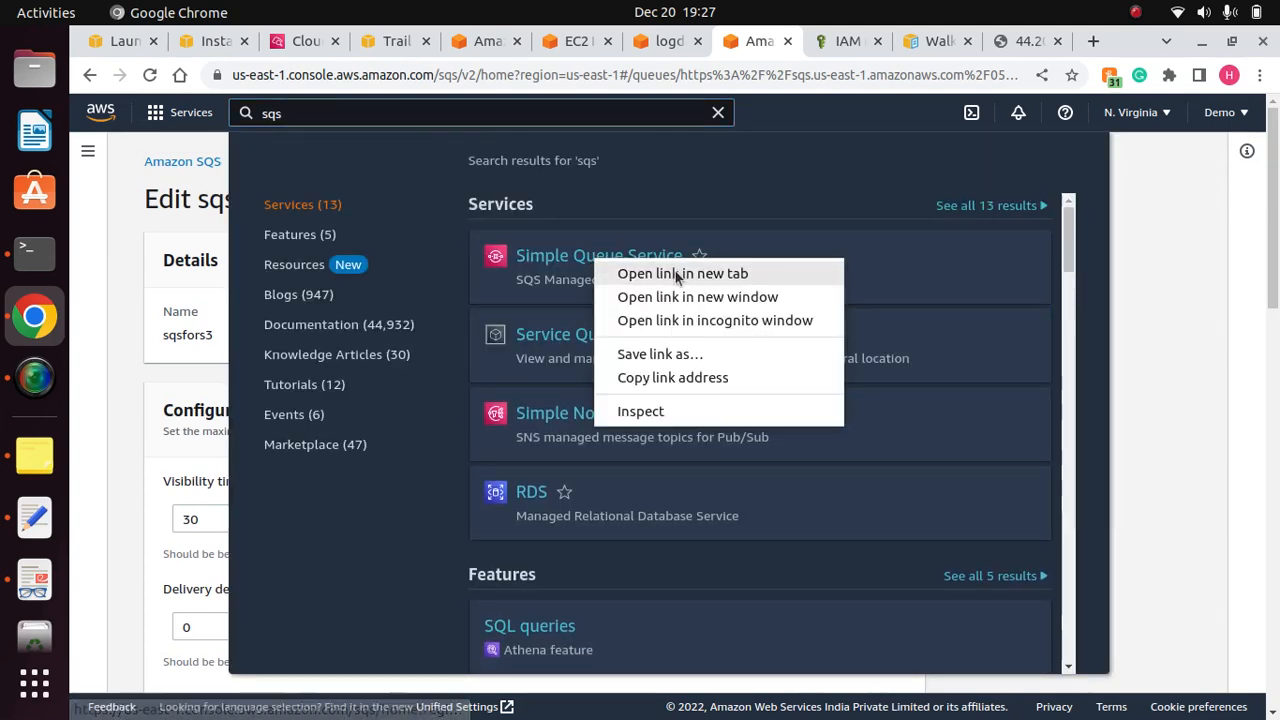
{"action": "left_click", "coordinate": [678, 273]}
{"action": "left_click", "coordinate": [785, 41]}
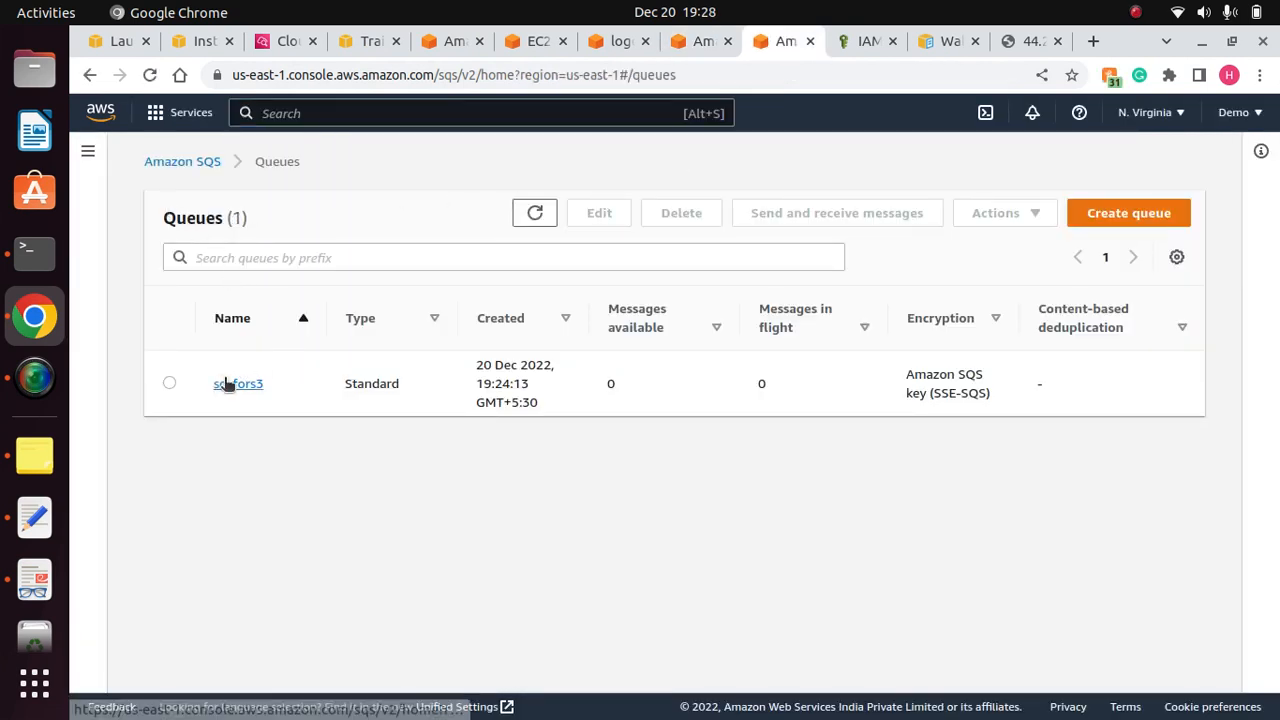
{"action": "left_click", "coordinate": [230, 384]}
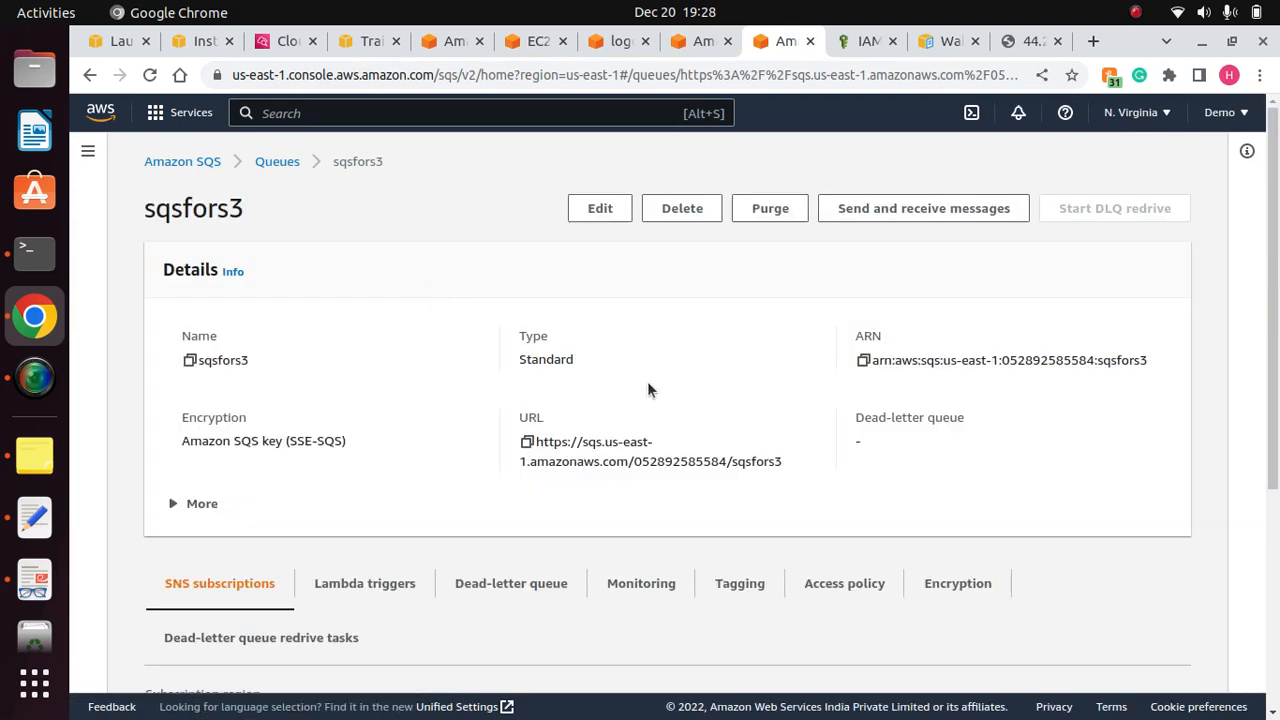
{"action": "left_click", "coordinate": [863, 361]}
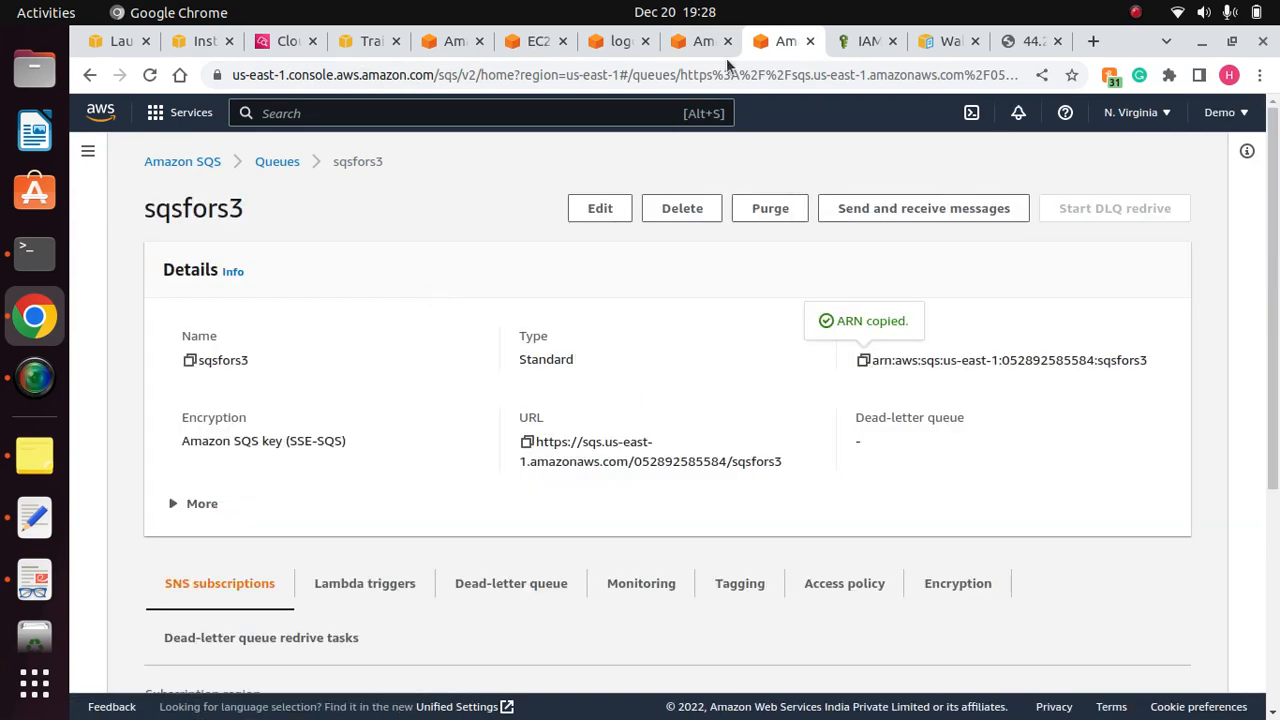
Step: In the queue's access policy, replace the SQS-queue-ARN placeholder in Resource with the copied ARN of sqsfors3
{"action": "left_click", "coordinate": [700, 42]}
{"action": "left_click", "coordinate": [125, 305]}
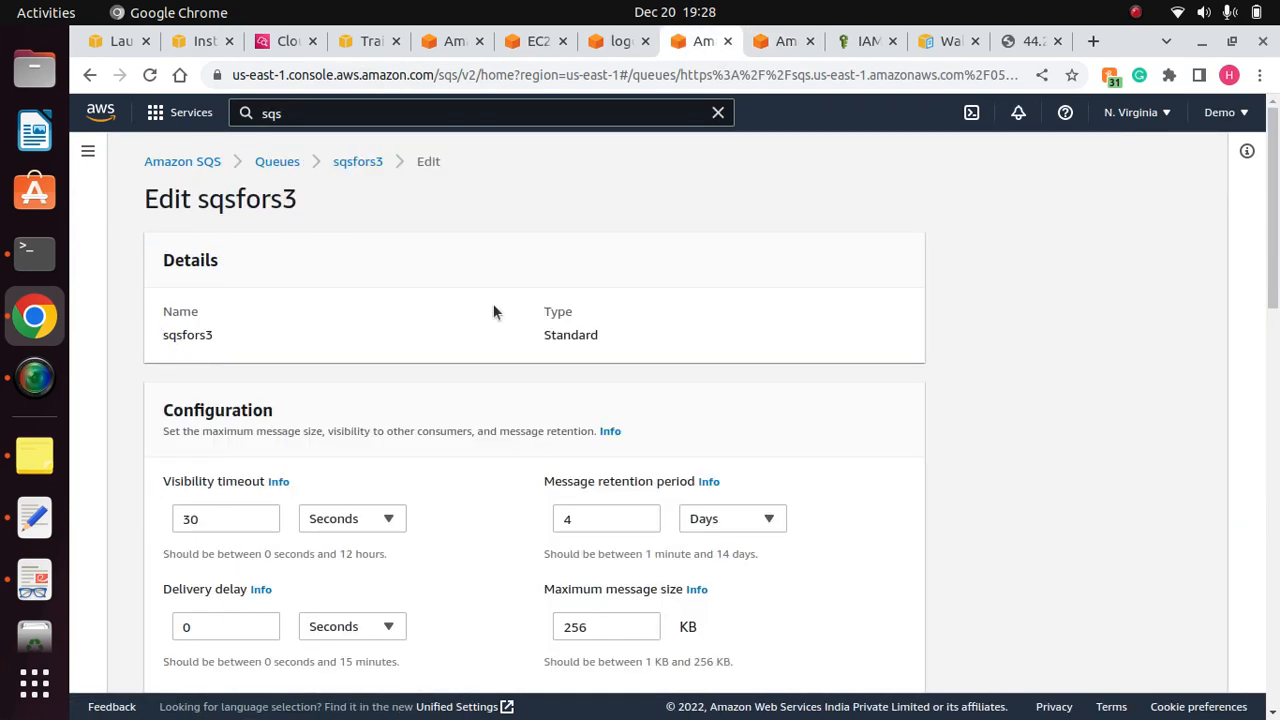
{"action": "left_click_drag", "start_coordinate": [1272, 239], "coordinate": [1270, 536]}
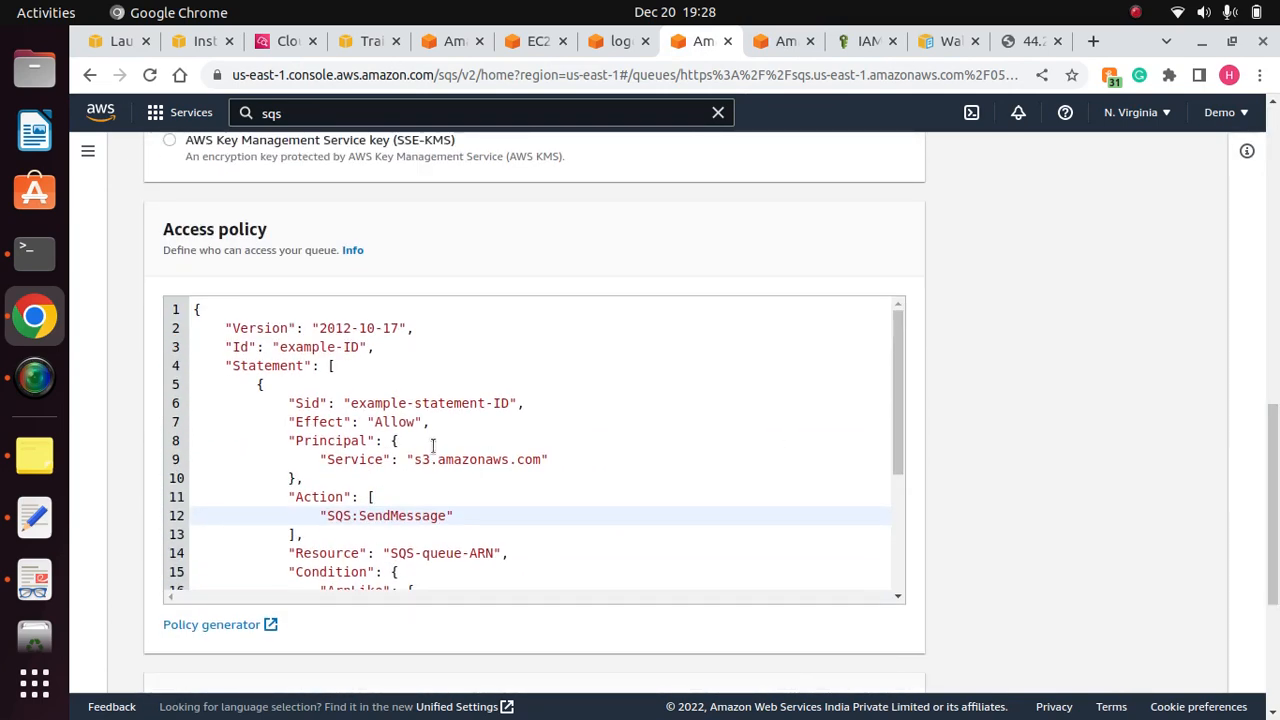
{"action": "left_click", "coordinate": [497, 552]}
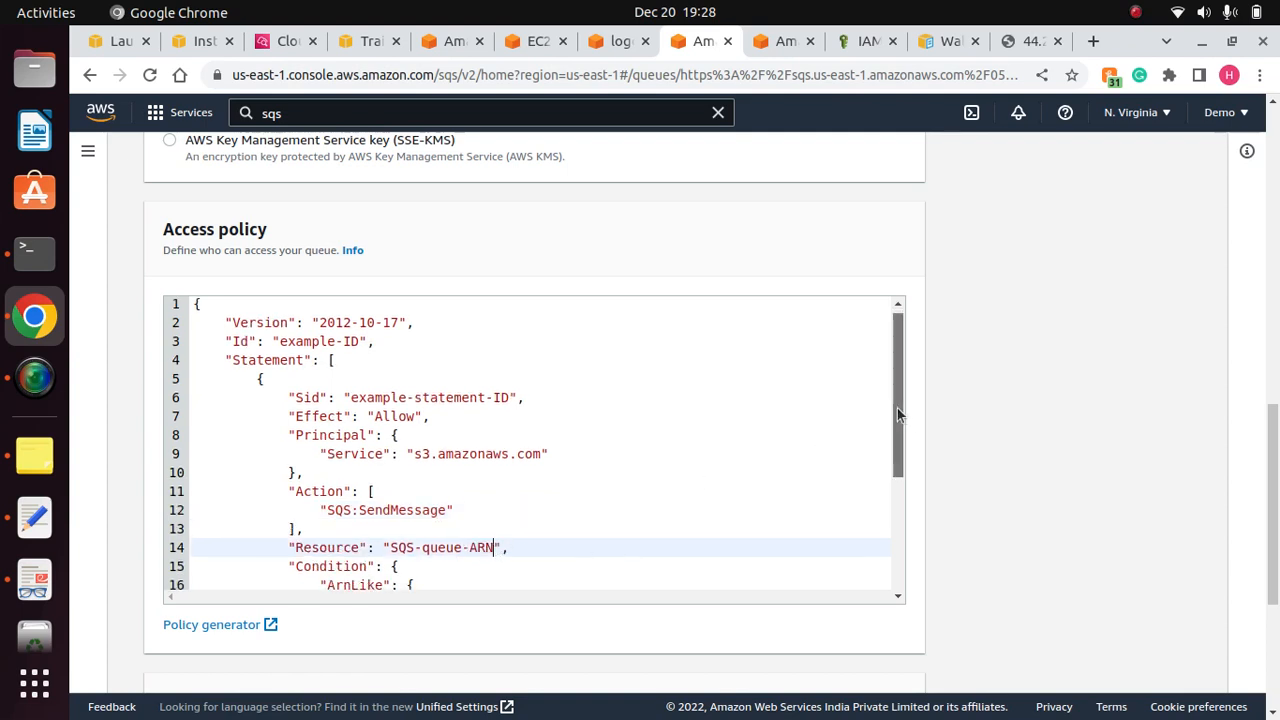
{"action": "left_click_drag", "start_coordinate": [897, 408], "coordinate": [897, 501]}
{"action": "key", "text": "BackSpace"}
{"action": "key", "text": "BackSpace"}
{"action": "key", "text": "BackSpace"}
{"action": "key", "text": "BackSpace"}
{"action": "key", "text": "BackSpace"}
{"action": "key", "text": "BackSpace"}
{"action": "key", "text": "BackSpace"}
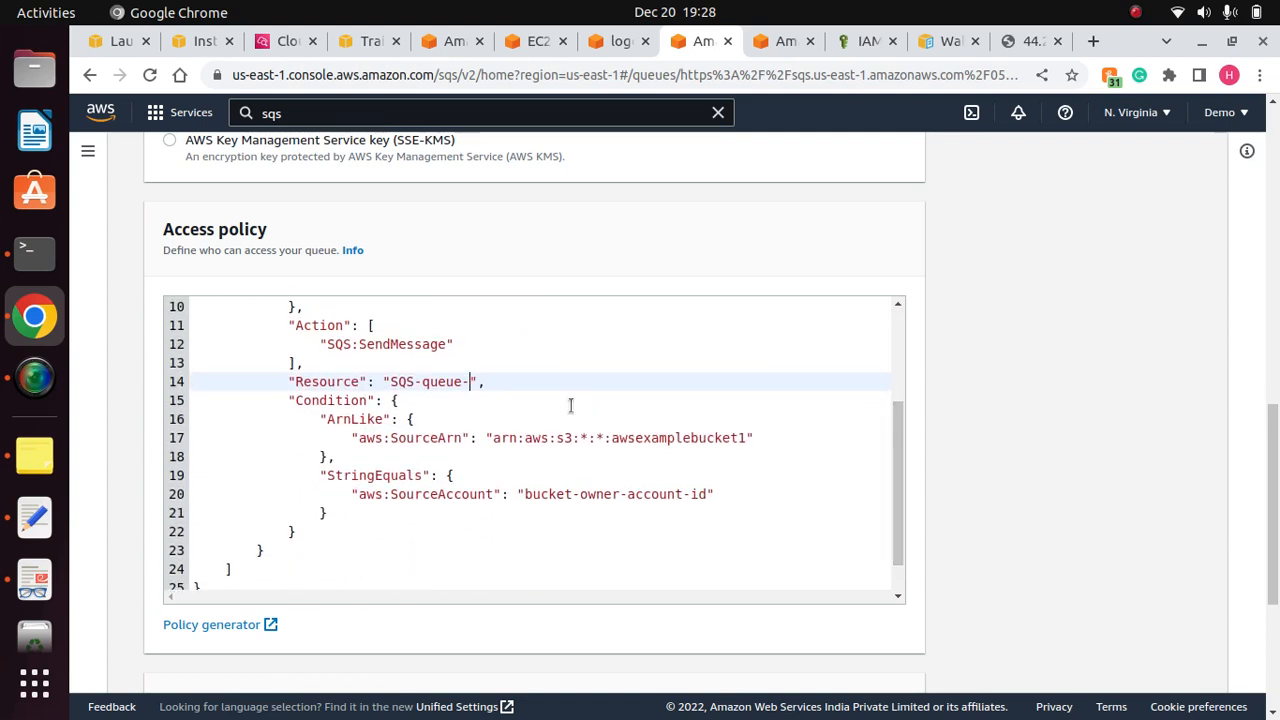
{"action": "key", "text": "BackSpace"}
{"action": "right_click", "coordinate": [390, 381]}
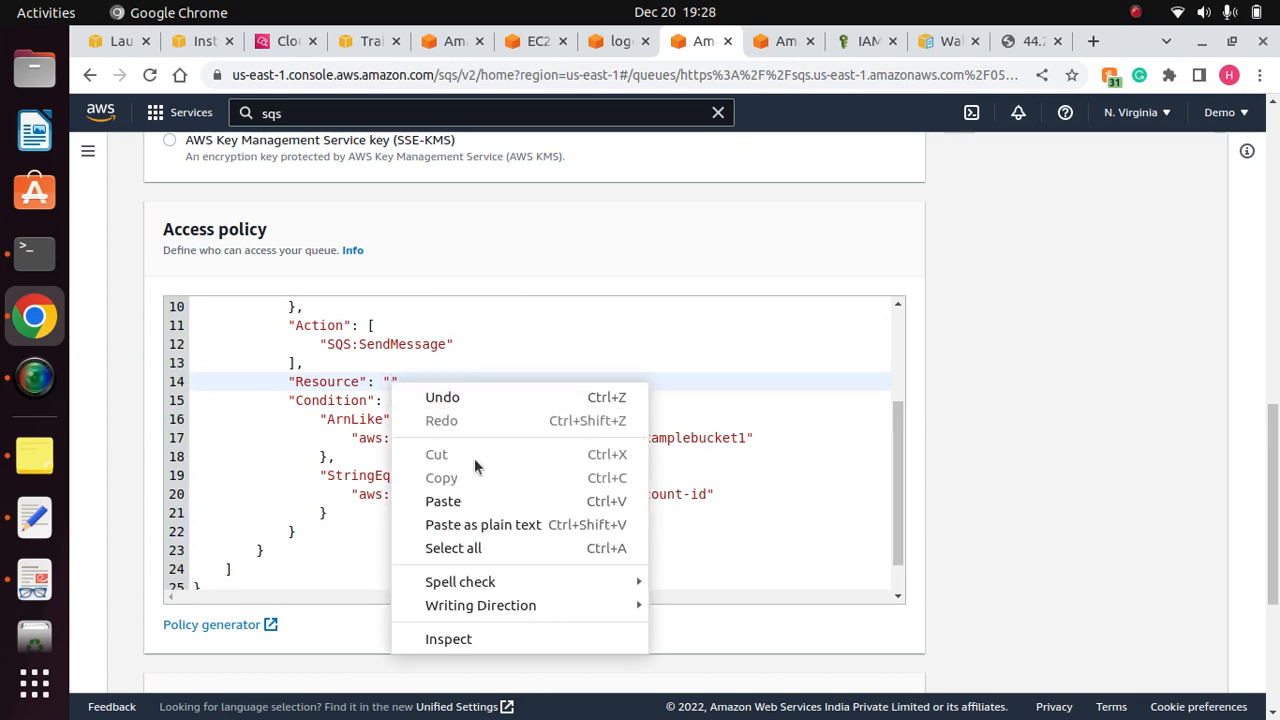
{"action": "left_click", "coordinate": [457, 500]}
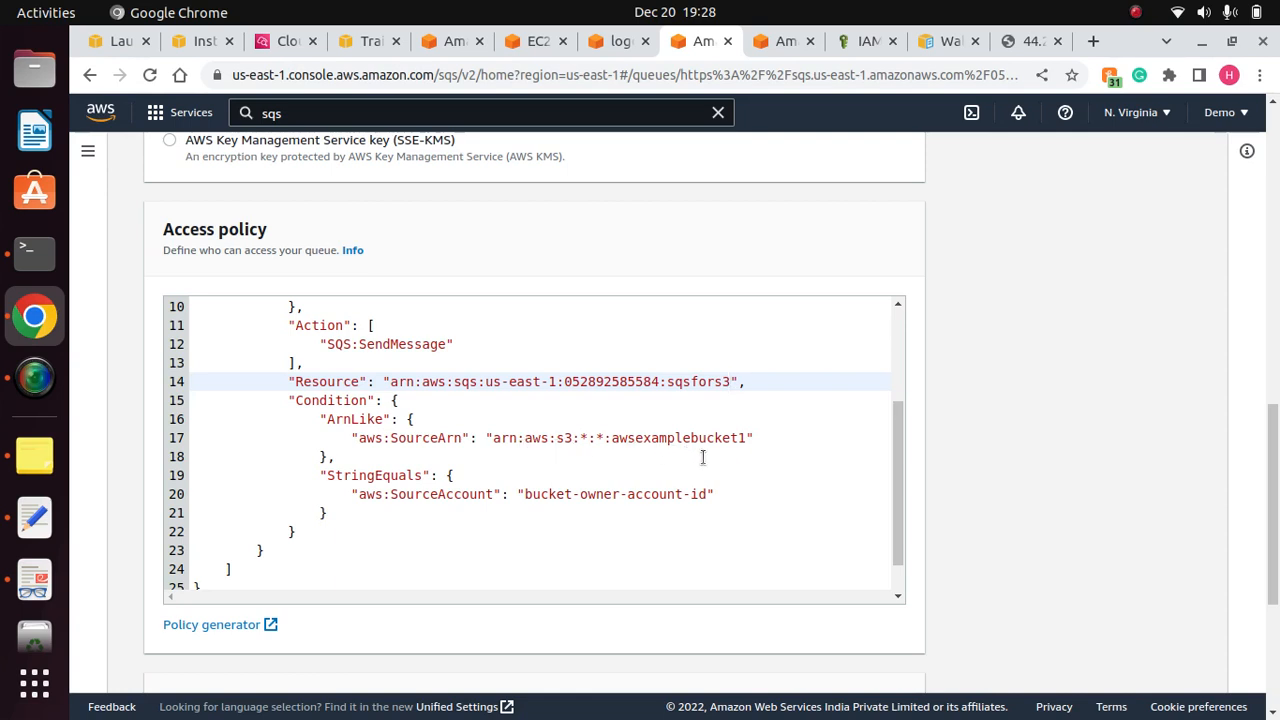
Step: Remove the awsexamplebucket1 placeholder from the end of the aws:SourceArn value in the access policy
{"action": "left_click", "coordinate": [752, 438]}
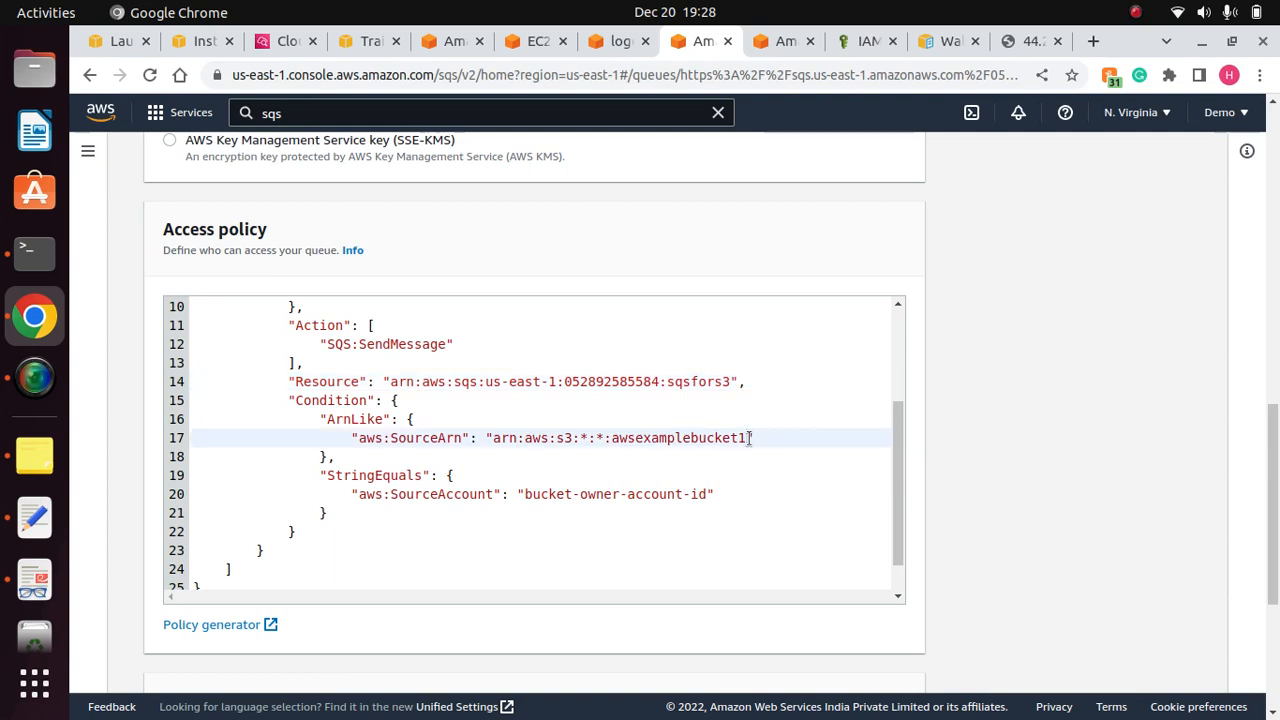
{"action": "key", "text": "BackSpace"}
{"action": "key", "text": "BackSpace"}
{"action": "key", "text": "BackSpace"}
{"action": "key", "text": "BackSpace"}
{"action": "key", "text": "BackSpace"}
{"action": "key", "text": "BackSpace"}
{"action": "key", "text": "BackSpace"}
{"action": "key", "text": "BackSpace"}
{"action": "key", "text": "BackSpace"}
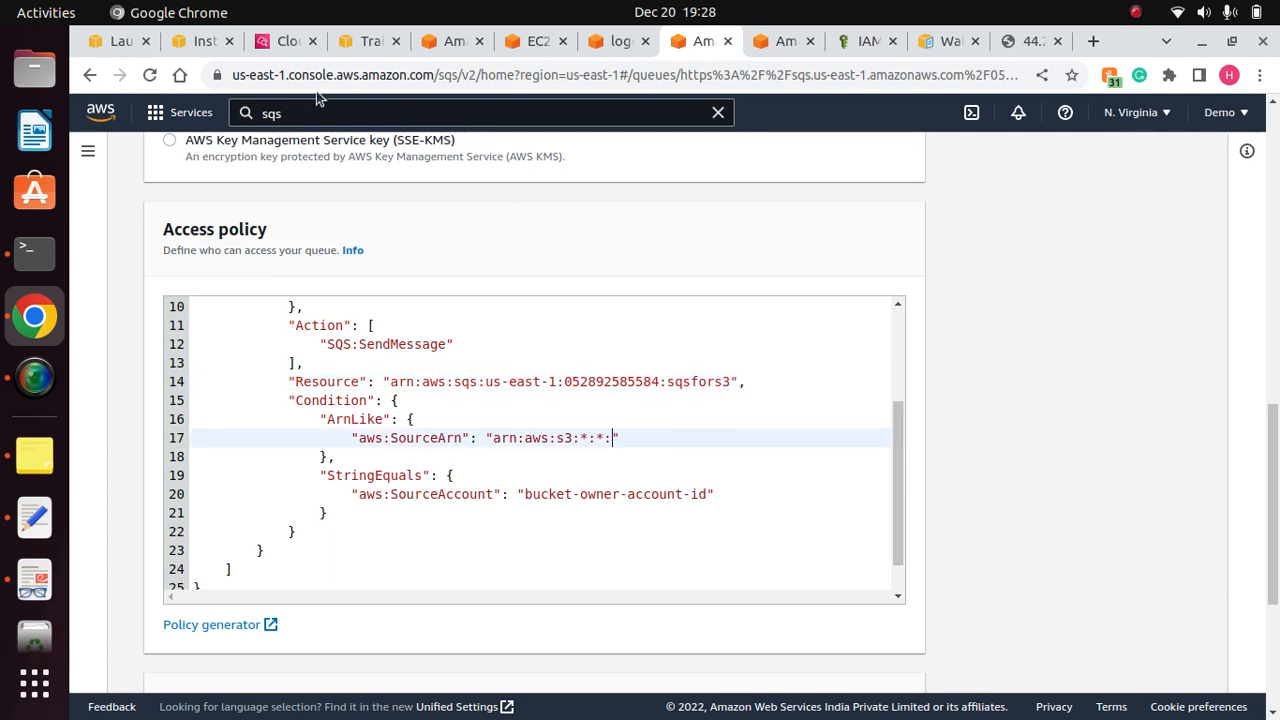
Step: Search the AWS services for S3, open the bucket list and copy the bucket name logdatafors3
{"action": "left_click", "coordinate": [458, 45]}
{"action": "left_click", "coordinate": [537, 42]}
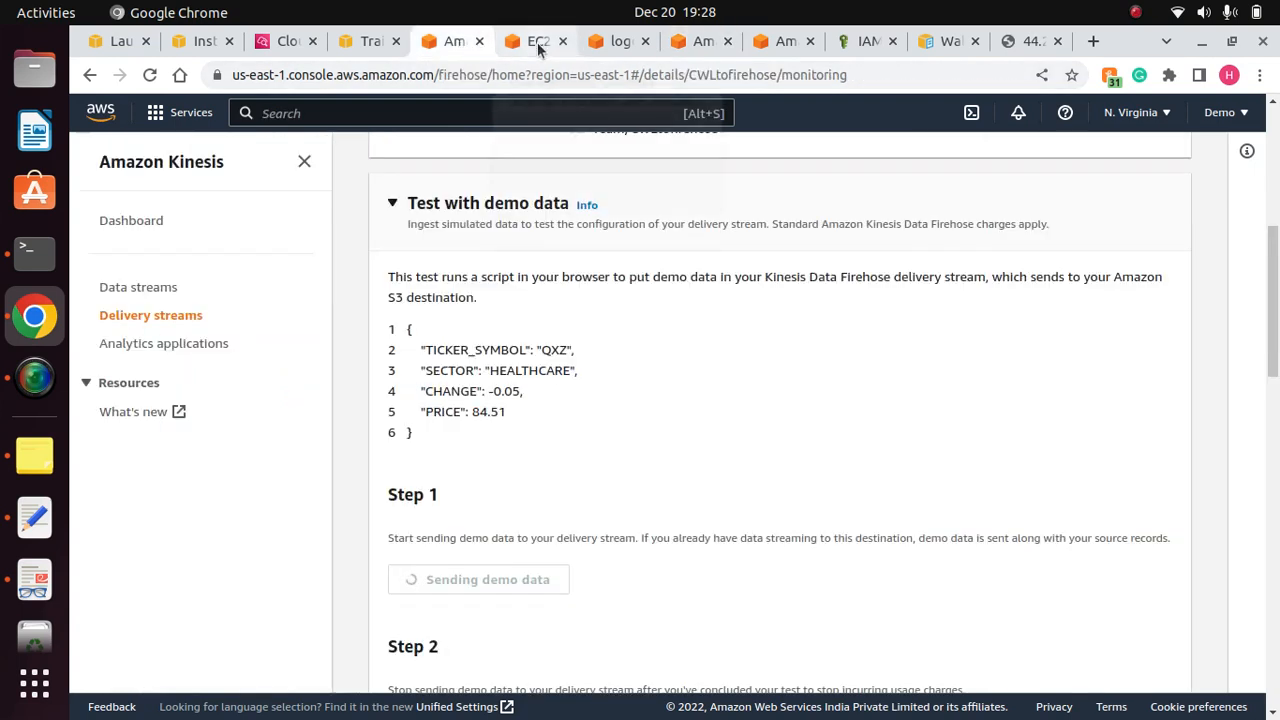
{"action": "left_click", "coordinate": [618, 42]}
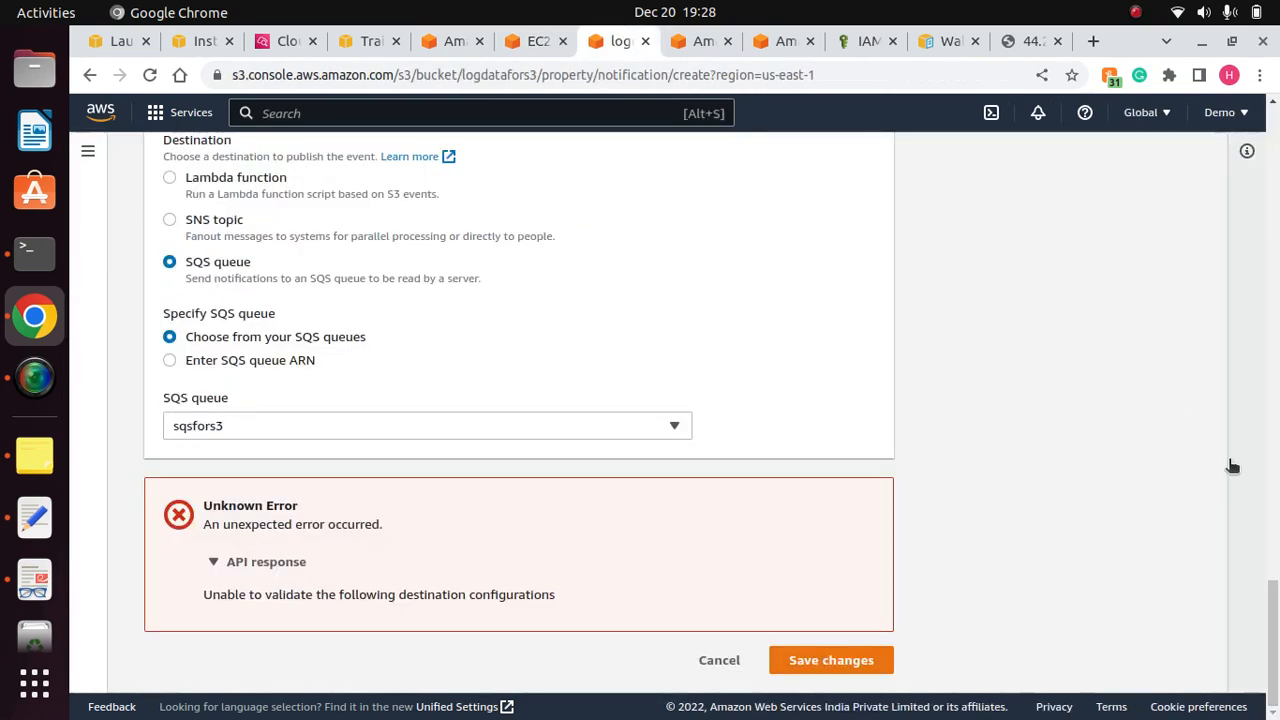
{"action": "left_click_drag", "start_coordinate": [1271, 625], "coordinate": [1267, 453]}
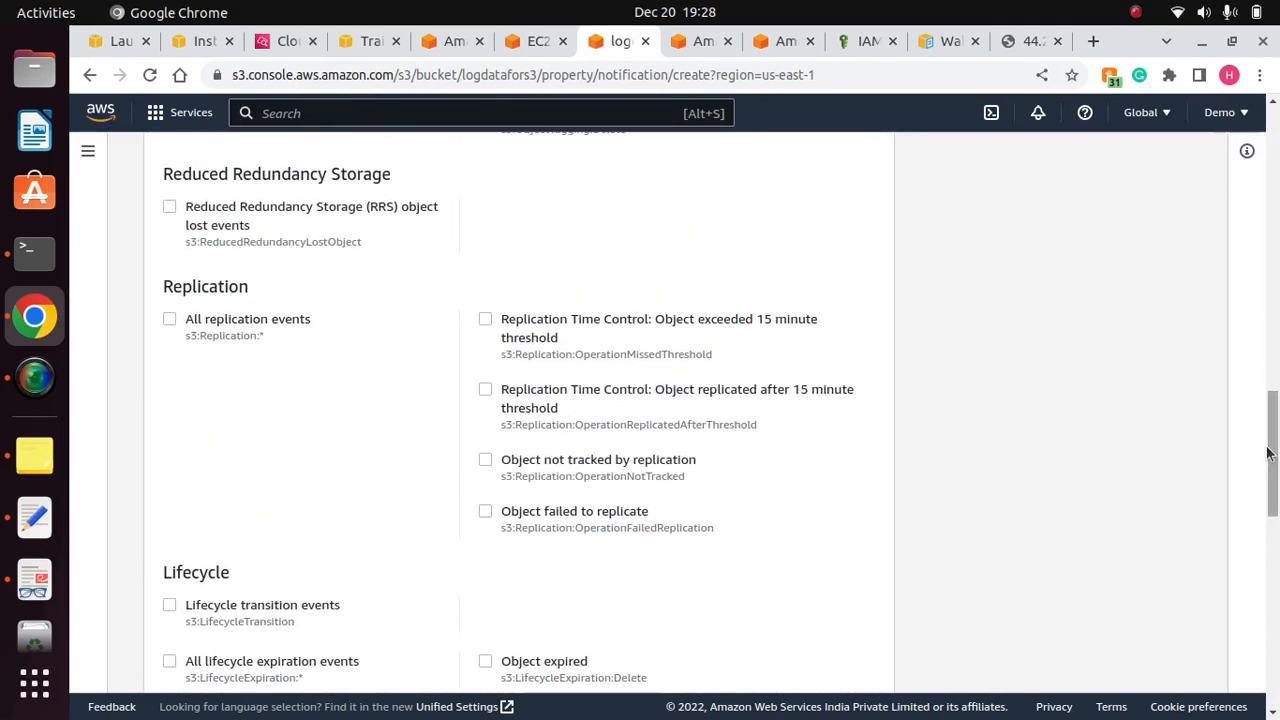
{"action": "left_click", "coordinate": [118, 41]}
{"action": "left_click", "coordinate": [200, 42]}
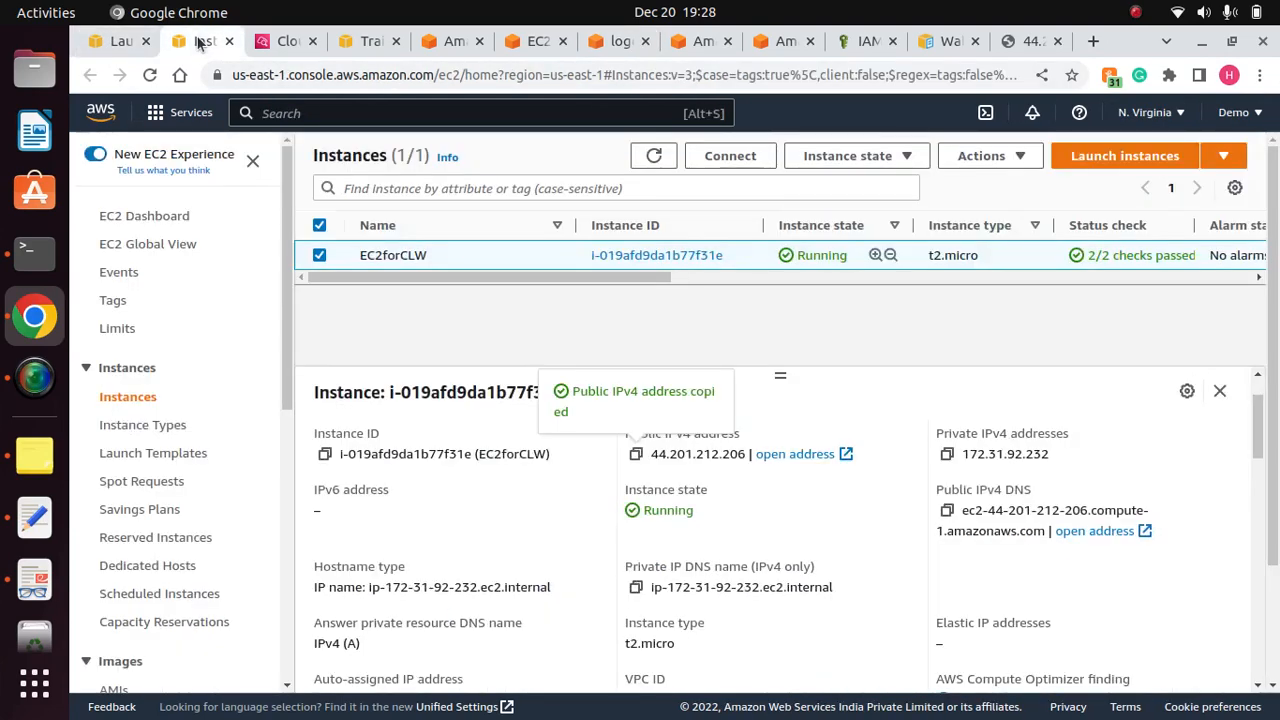
{"action": "left_click", "coordinate": [310, 113]}
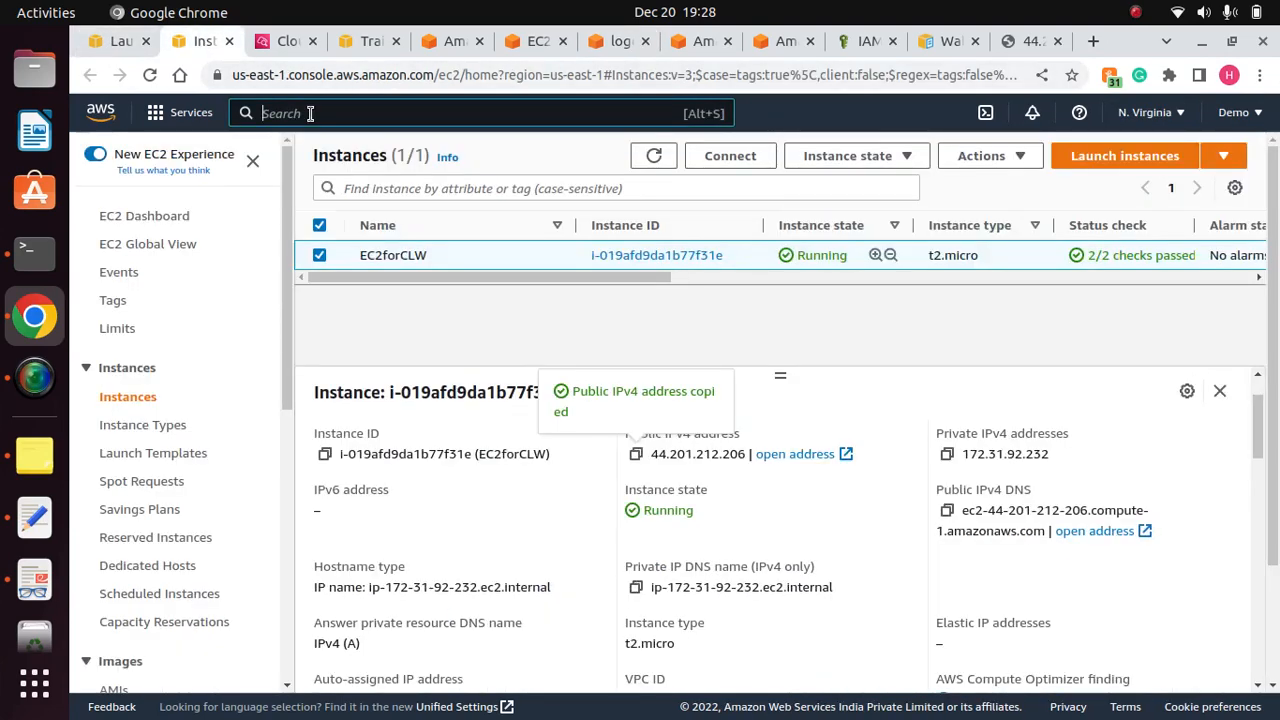
{"action": "type", "text": "s3"}
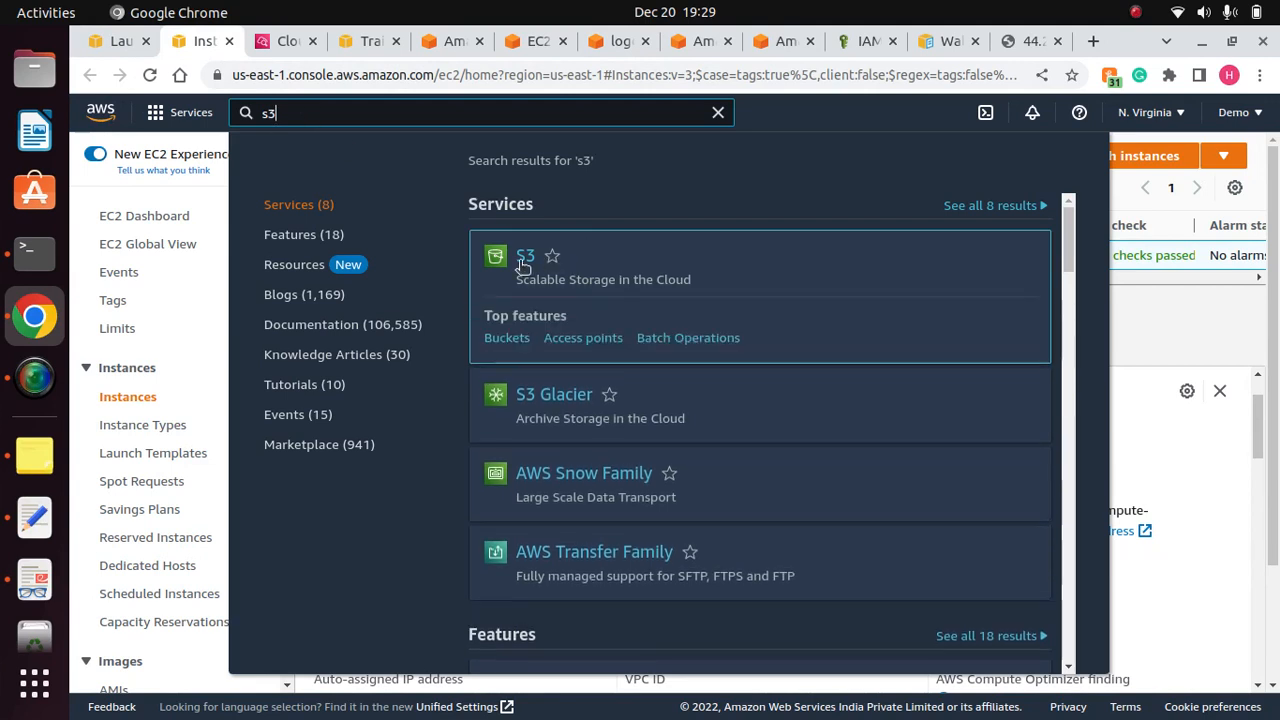
{"action": "left_click", "coordinate": [522, 260]}
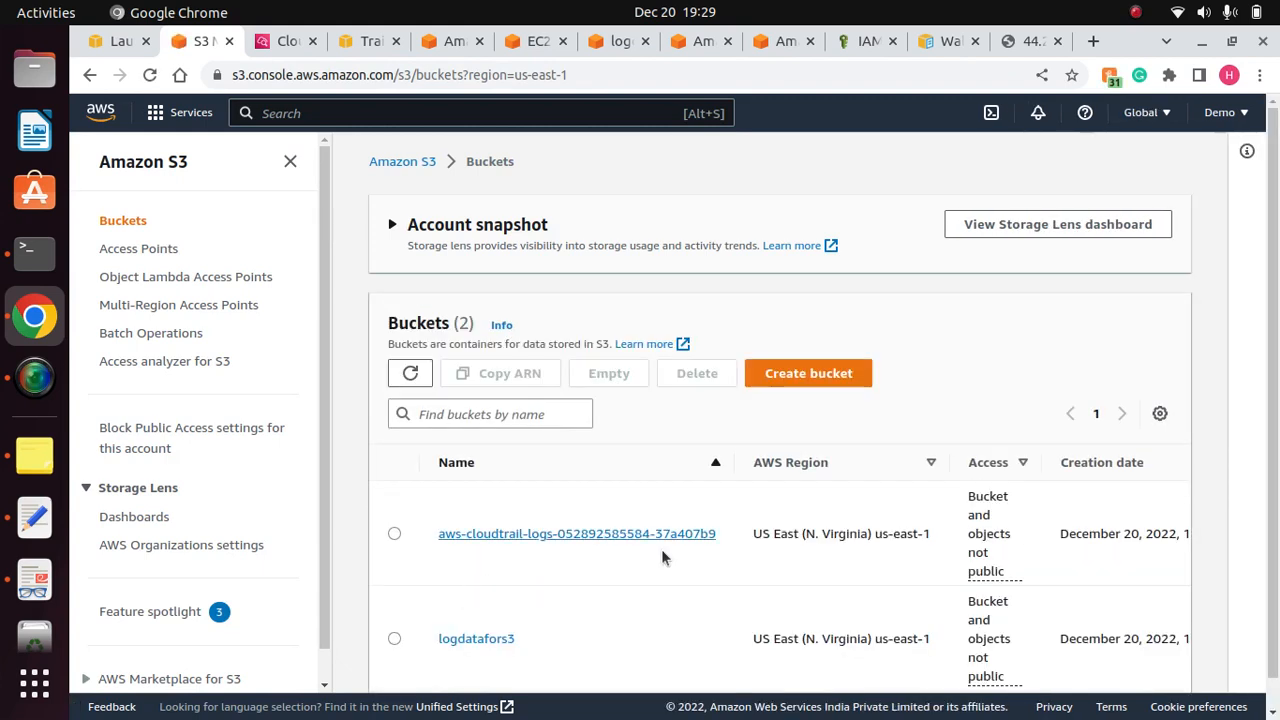
{"action": "scroll", "coordinate": [661, 549], "scroll_direction": "down", "scroll_amount": 1}
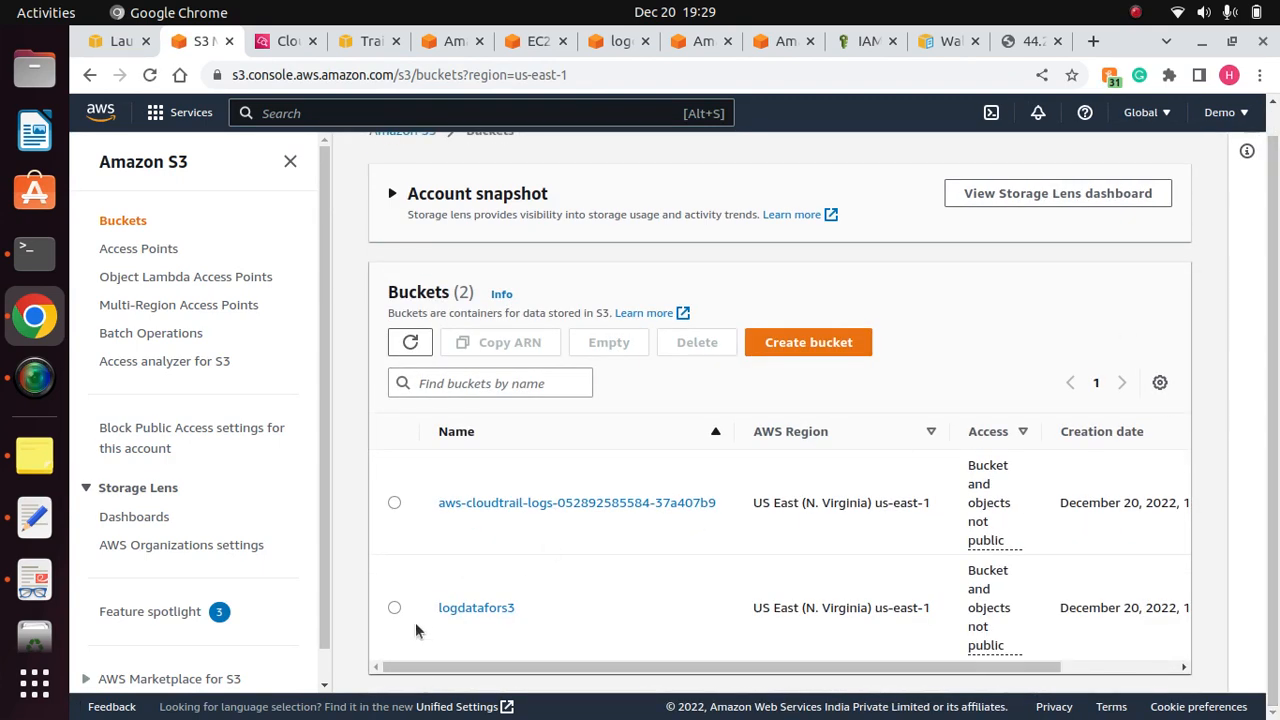
{"action": "left_click_drag", "start_coordinate": [531, 609], "coordinate": [390, 613]}
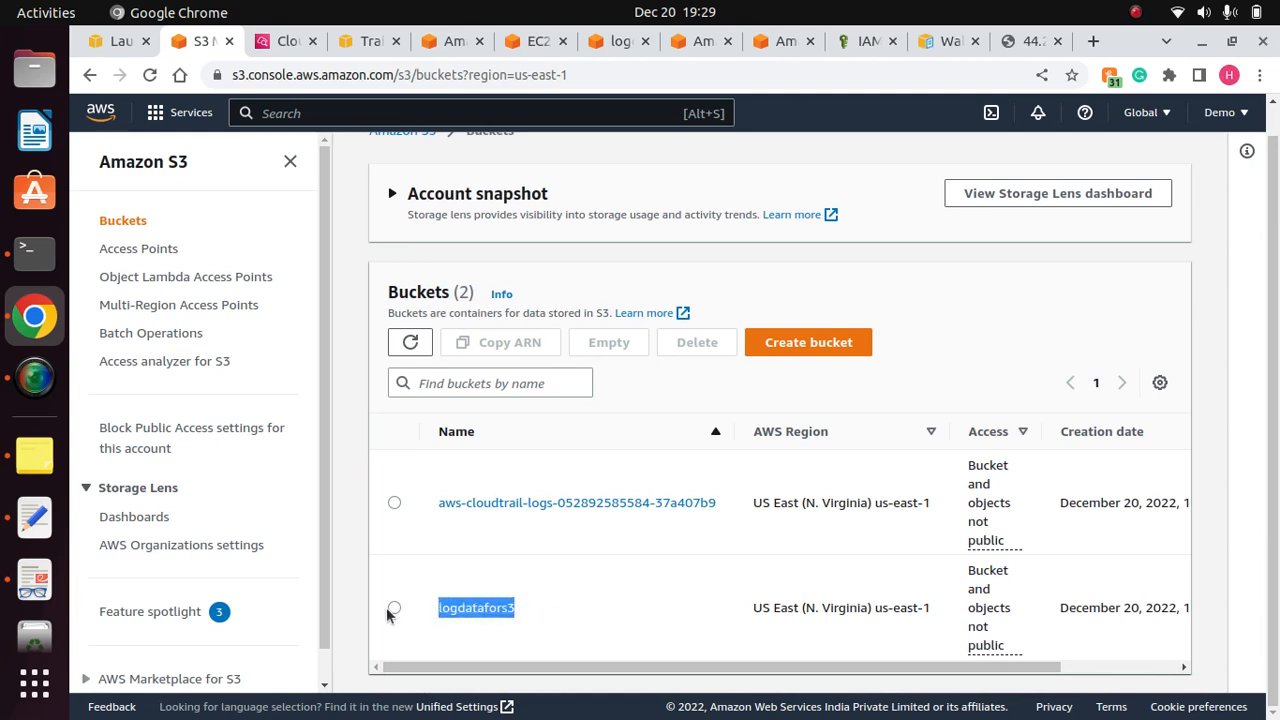
{"action": "right_click", "coordinate": [476, 612]}
{"action": "left_click", "coordinate": [523, 491]}
Step: Paste logdatafors3 at the end of the policy's aws:SourceArn value and remove the line break before it
{"action": "left_click", "coordinate": [847, 44]}
{"action": "left_click", "coordinate": [784, 42]}
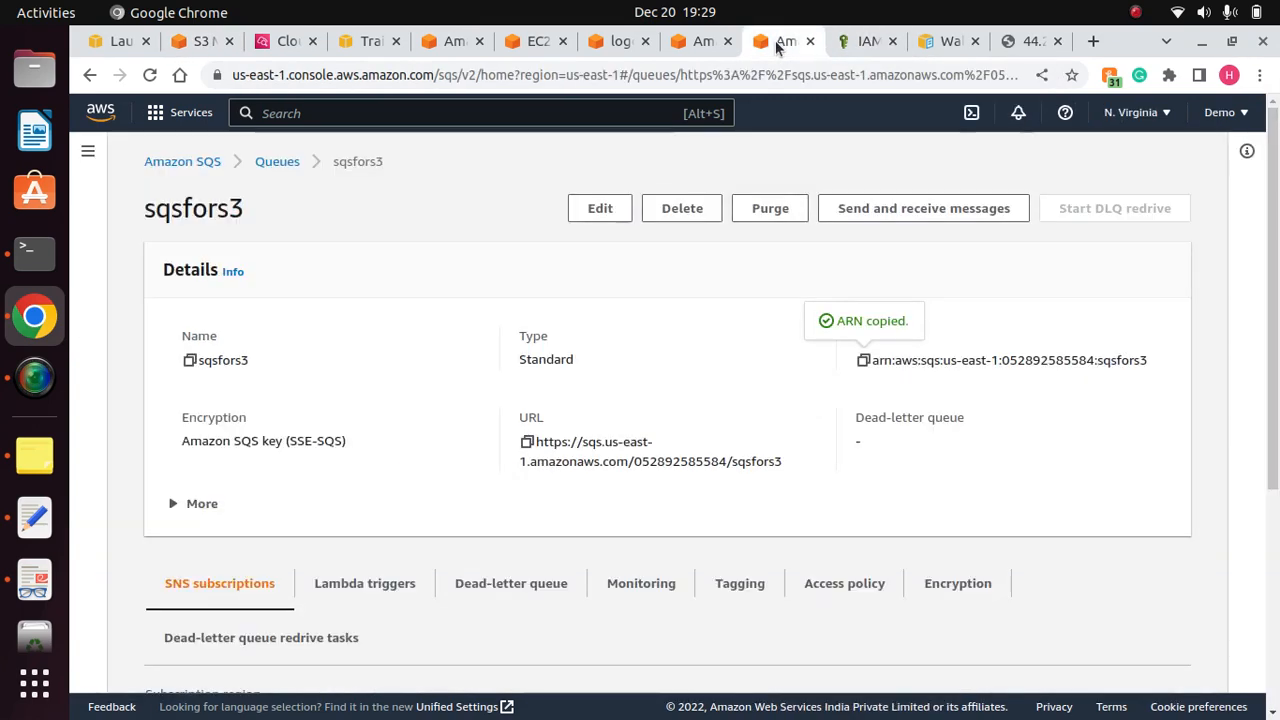
{"action": "left_click", "coordinate": [694, 42]}
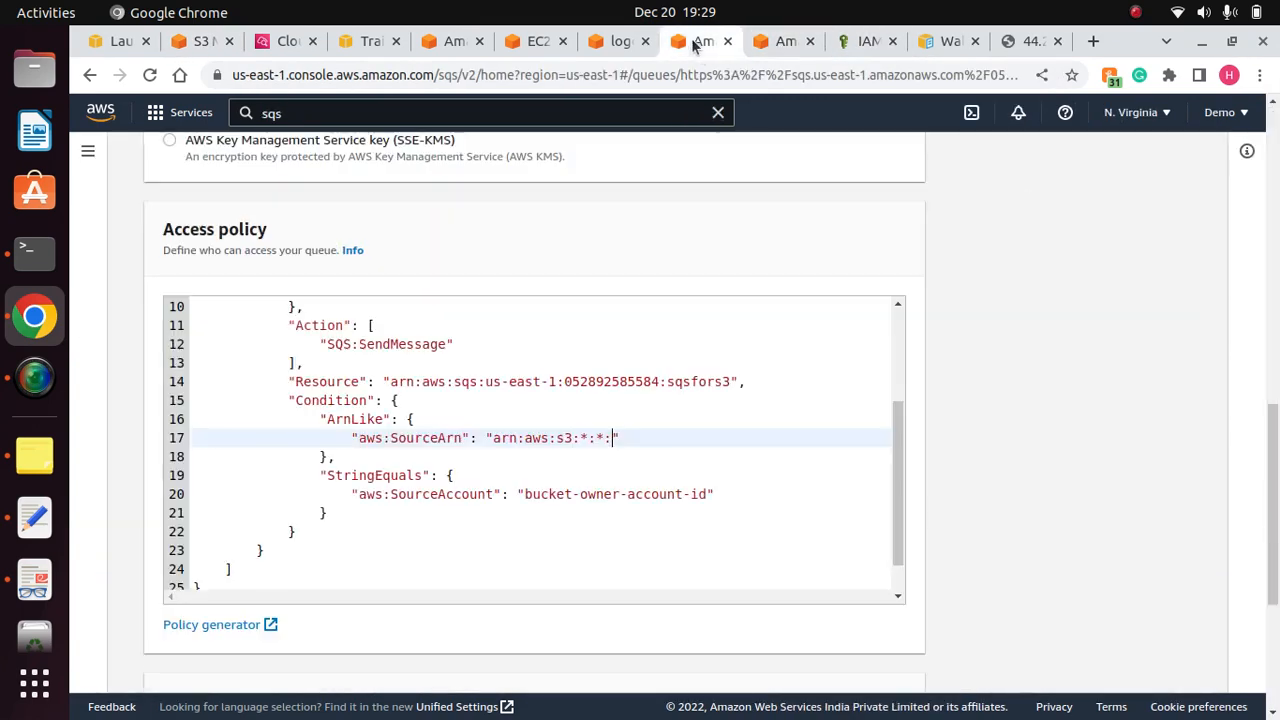
{"action": "right_click", "coordinate": [612, 437]}
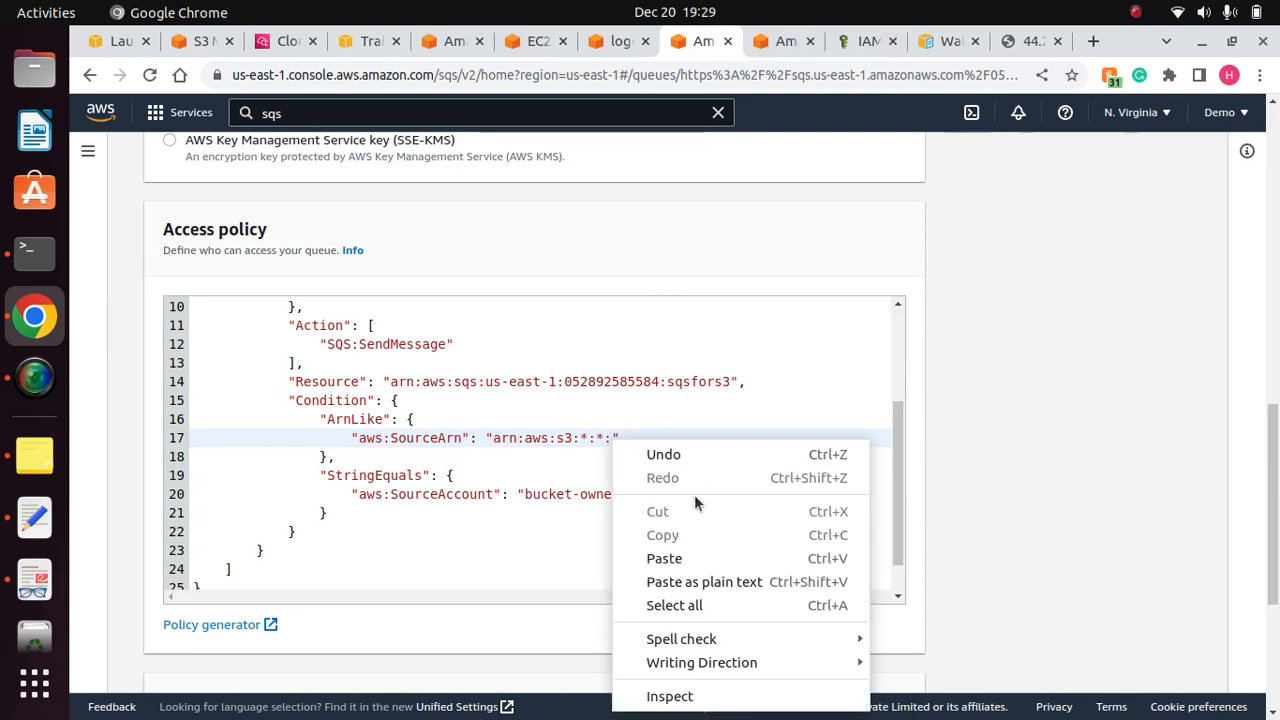
{"action": "left_click", "coordinate": [664, 558]}
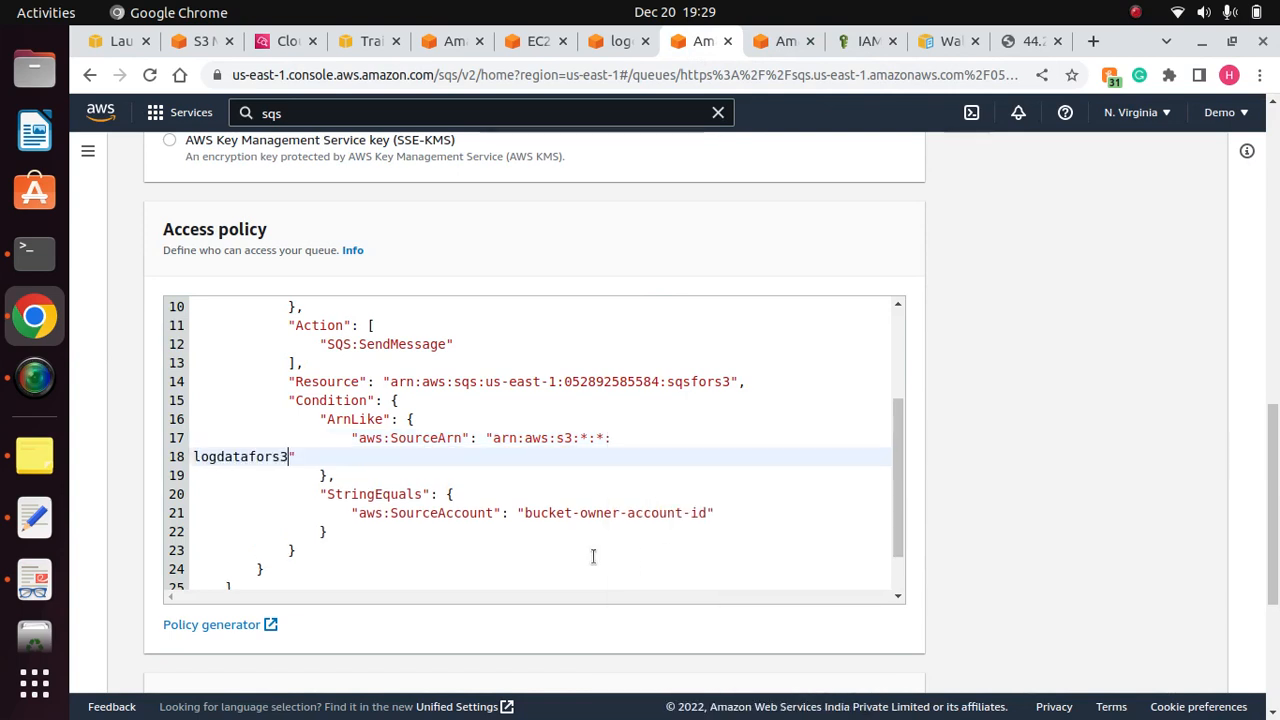
{"action": "key", "text": "Left"}
{"action": "key", "text": "Left"}
{"action": "key", "text": "Left"}
{"action": "key", "text": "Left"}
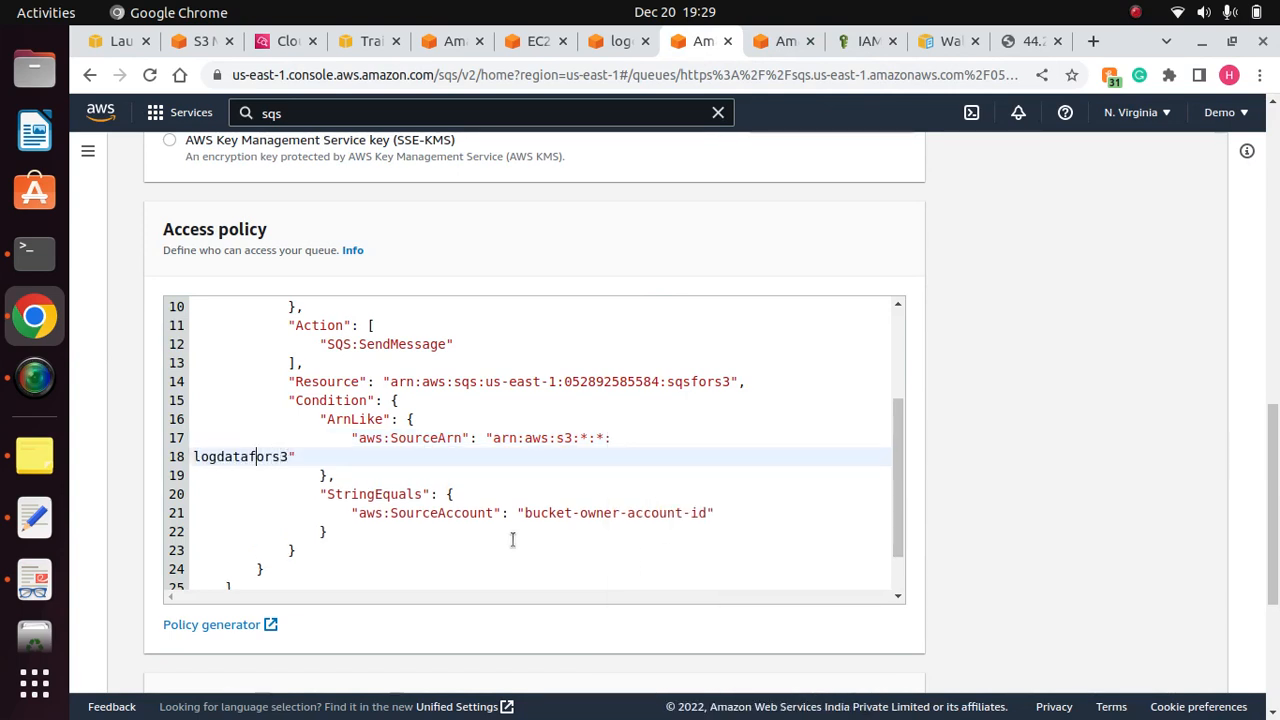
{"action": "key", "text": "Left"}
{"action": "key", "text": "Left"}
{"action": "key", "text": "Left"}
{"action": "key", "text": "BackSpace"}
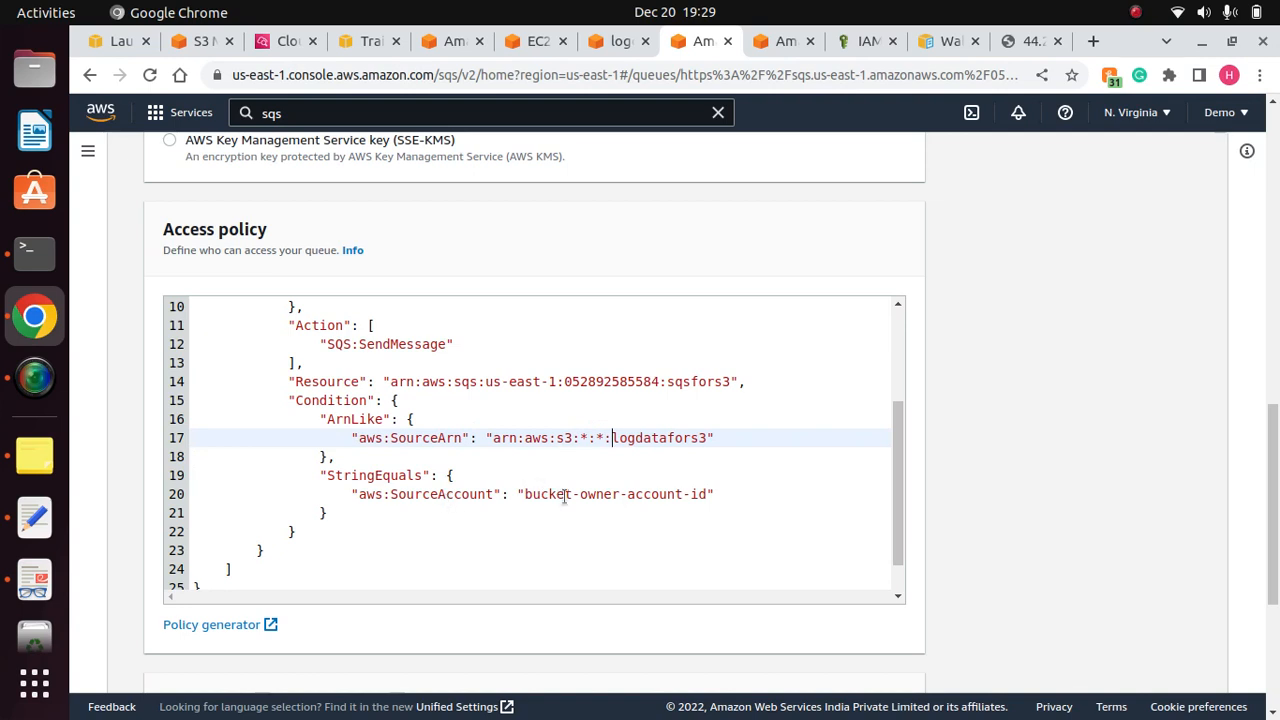
Step: Replace the bucket-owner-account-id placeholder in the policy's aws:SourceAccount with the account ID copied from the signed-in AWS account
{"action": "left_click", "coordinate": [718, 494]}
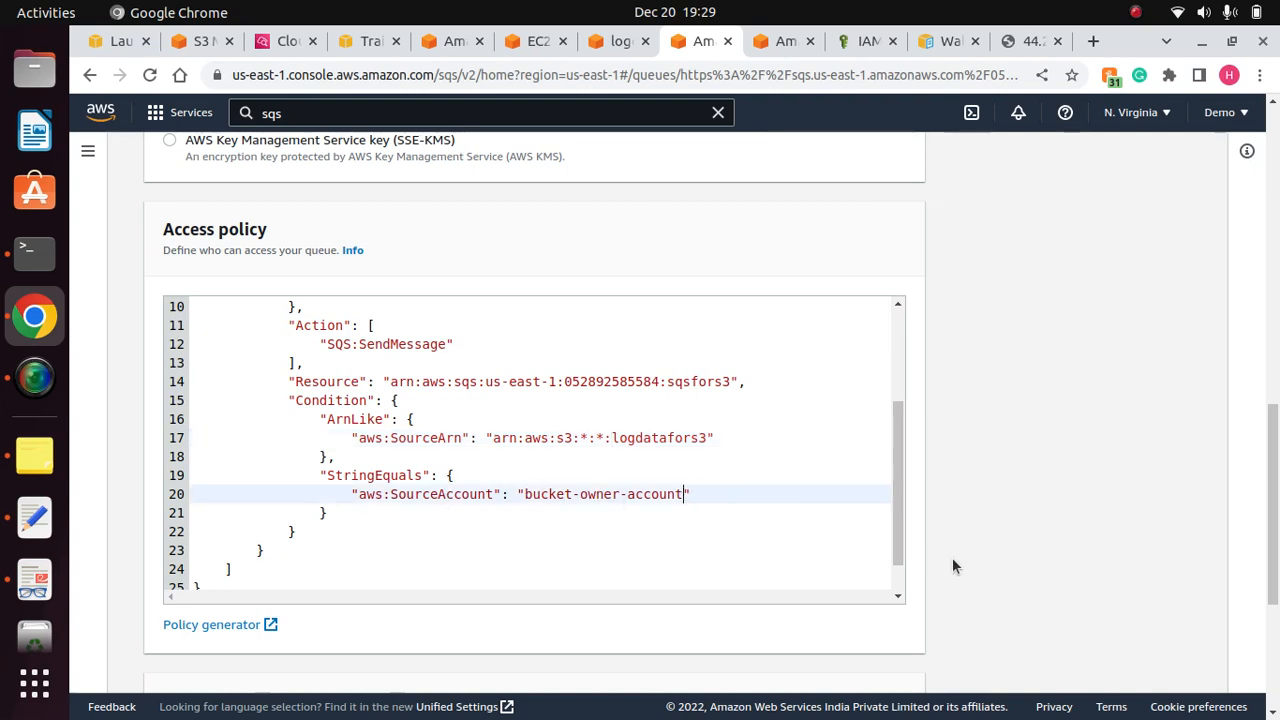
{"action": "key", "text": "BackSpace"}
{"action": "key", "text": "BackSpace"}
{"action": "key", "text": "BackSpace"}
{"action": "key", "text": "BackSpace"}
{"action": "key", "text": "BackSpace"}
{"action": "key", "text": "BackSpace"}
{"action": "key", "text": "BackSpace"}
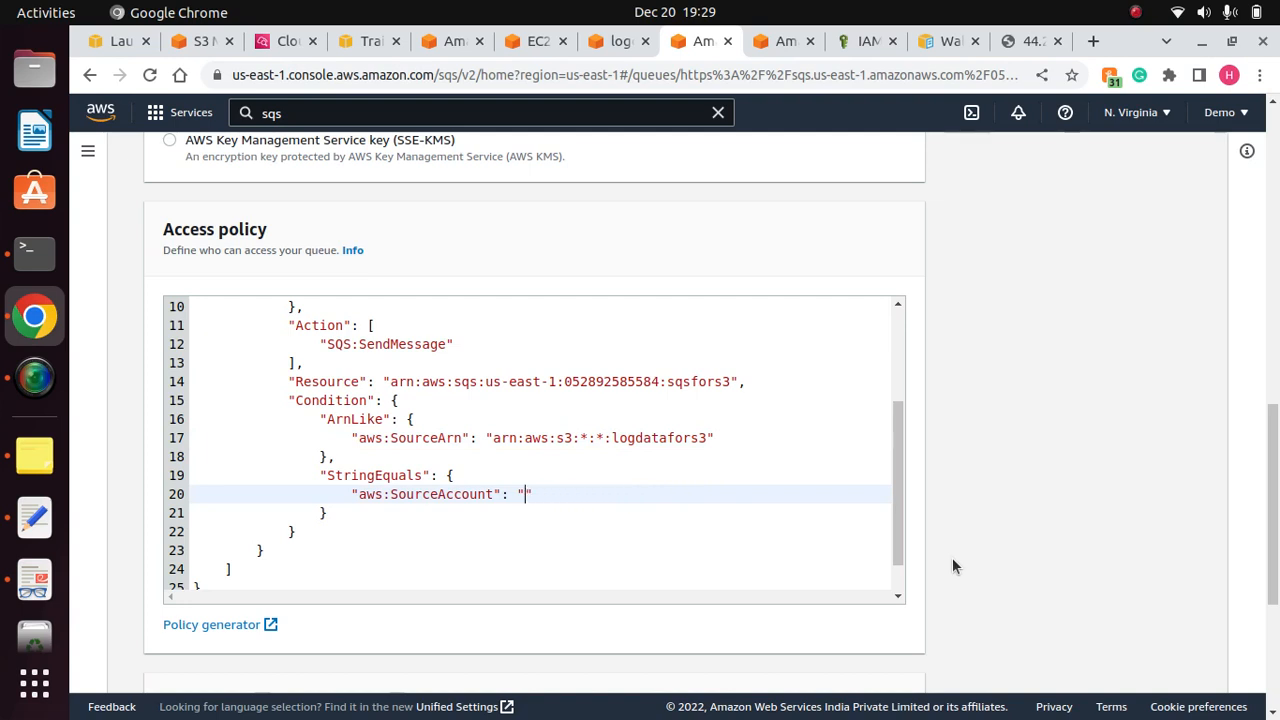
{"action": "left_click", "coordinate": [1222, 112]}
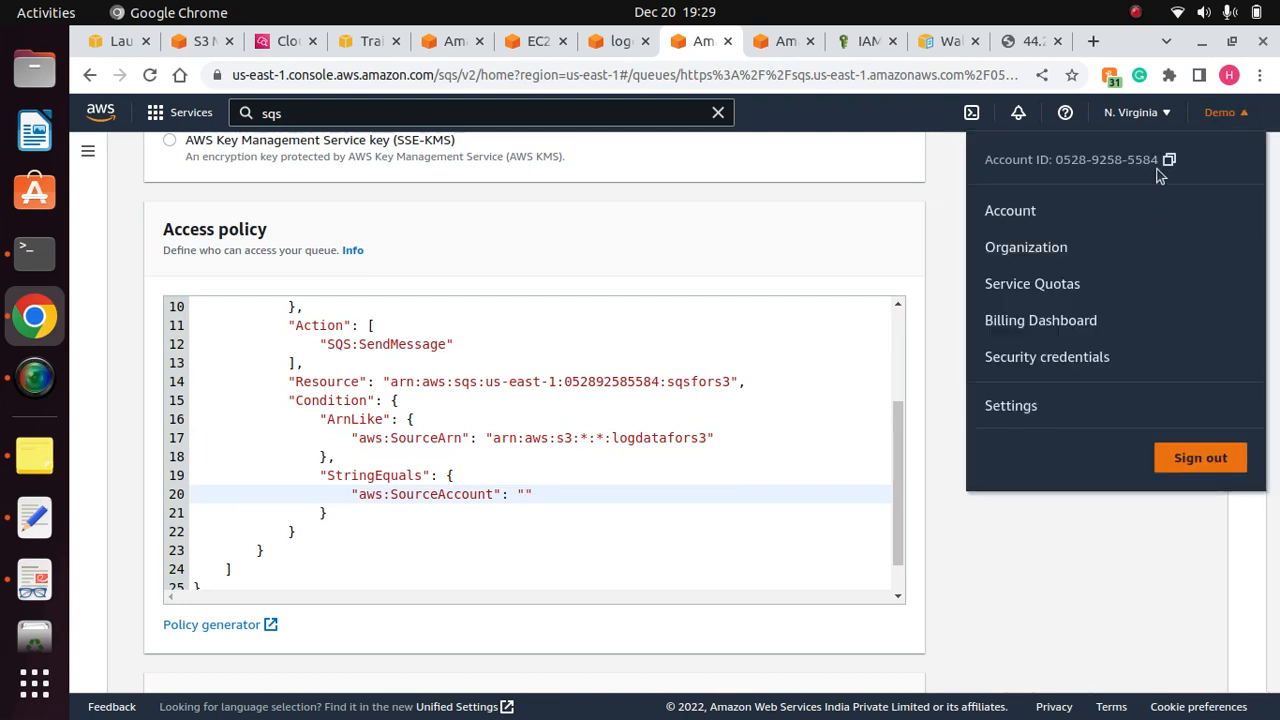
{"action": "left_click", "coordinate": [530, 500]}
{"action": "right_click", "coordinate": [530, 497]}
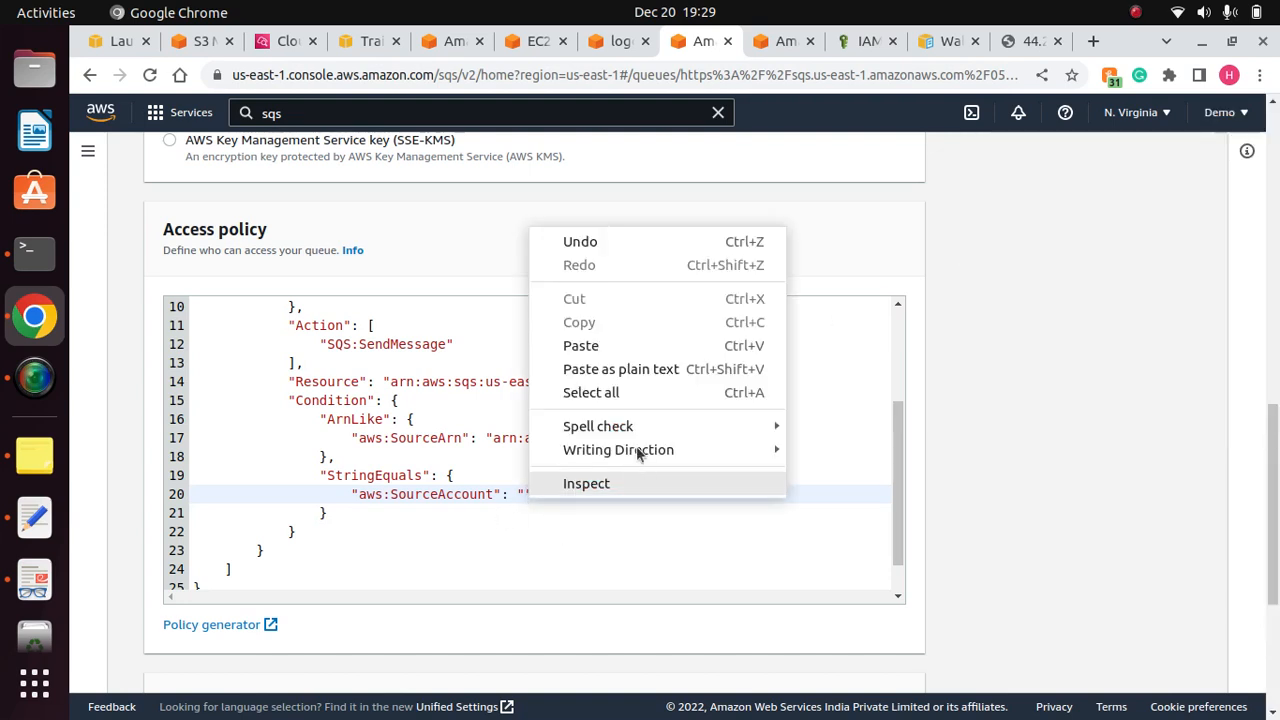
{"action": "left_click", "coordinate": [590, 347]}
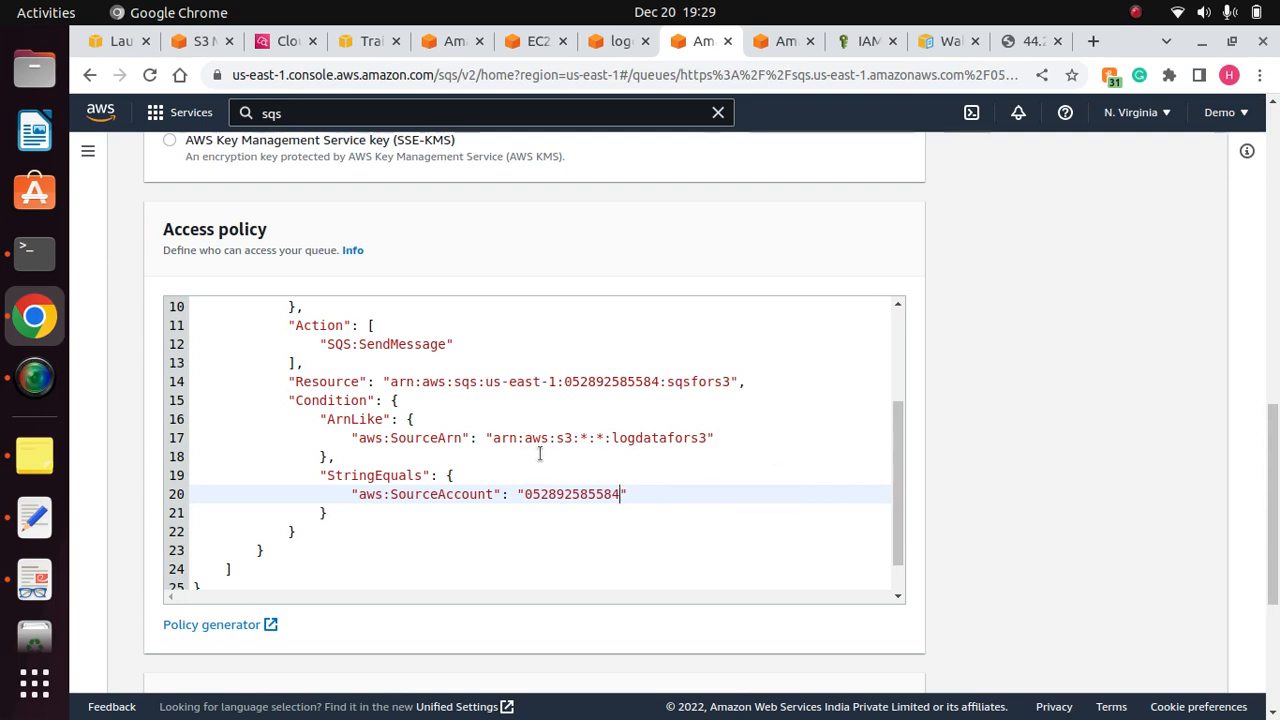
Step: Review the rest of the edited access policy and save the queue configuration
{"action": "left_click_drag", "start_coordinate": [901, 504], "coordinate": [894, 380]}
{"action": "scroll", "coordinate": [894, 372], "scroll_direction": "down", "scroll_amount": 3}
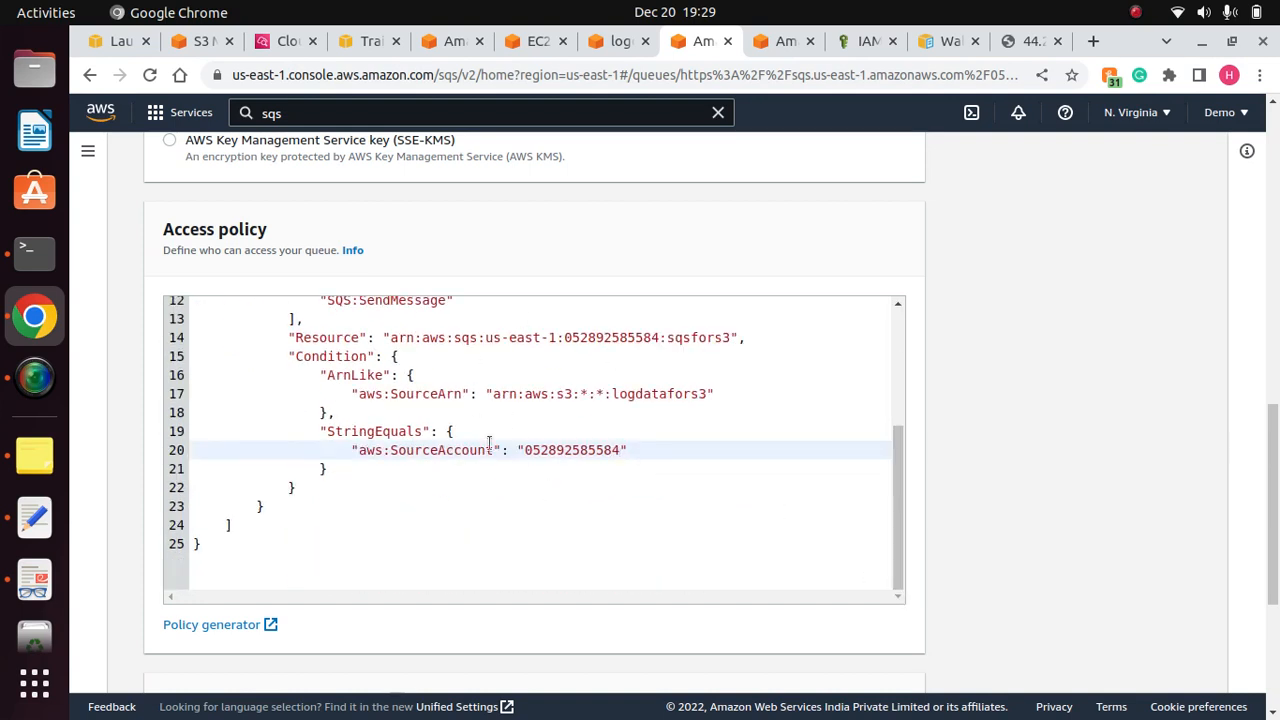
{"action": "left_click_drag", "start_coordinate": [1275, 444], "coordinate": [1275, 544]}
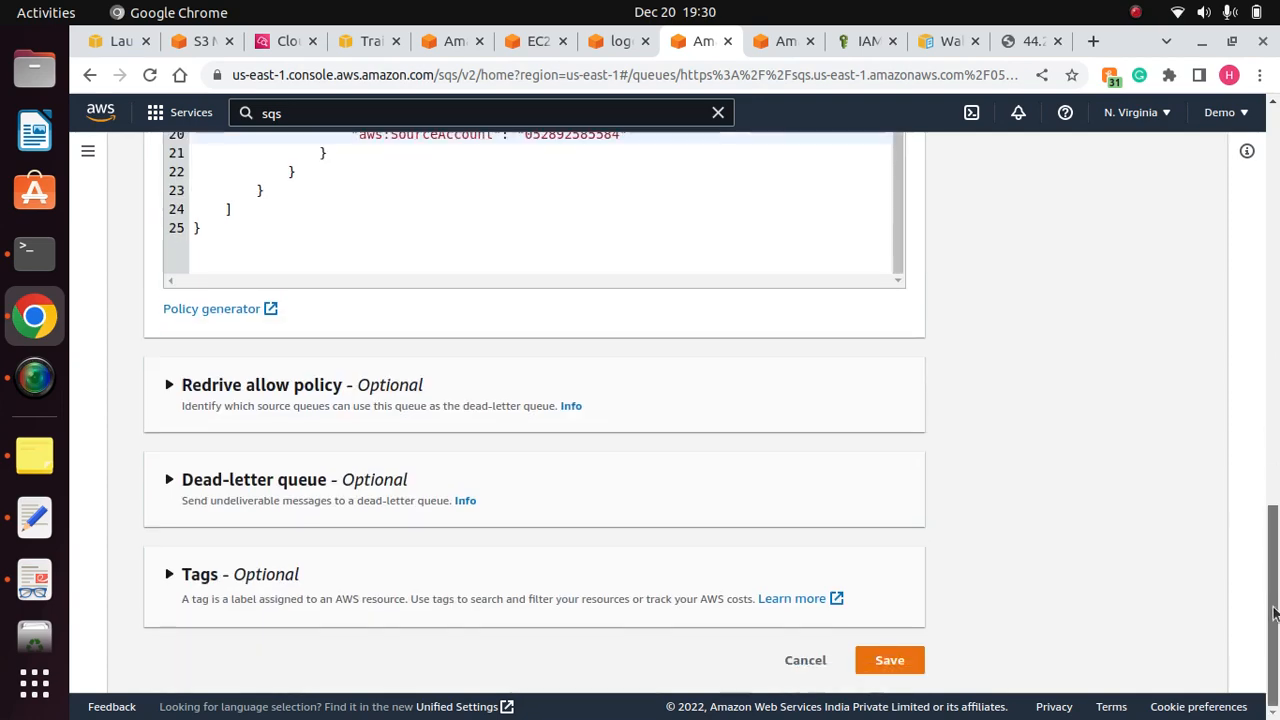
{"action": "left_click", "coordinate": [898, 668]}
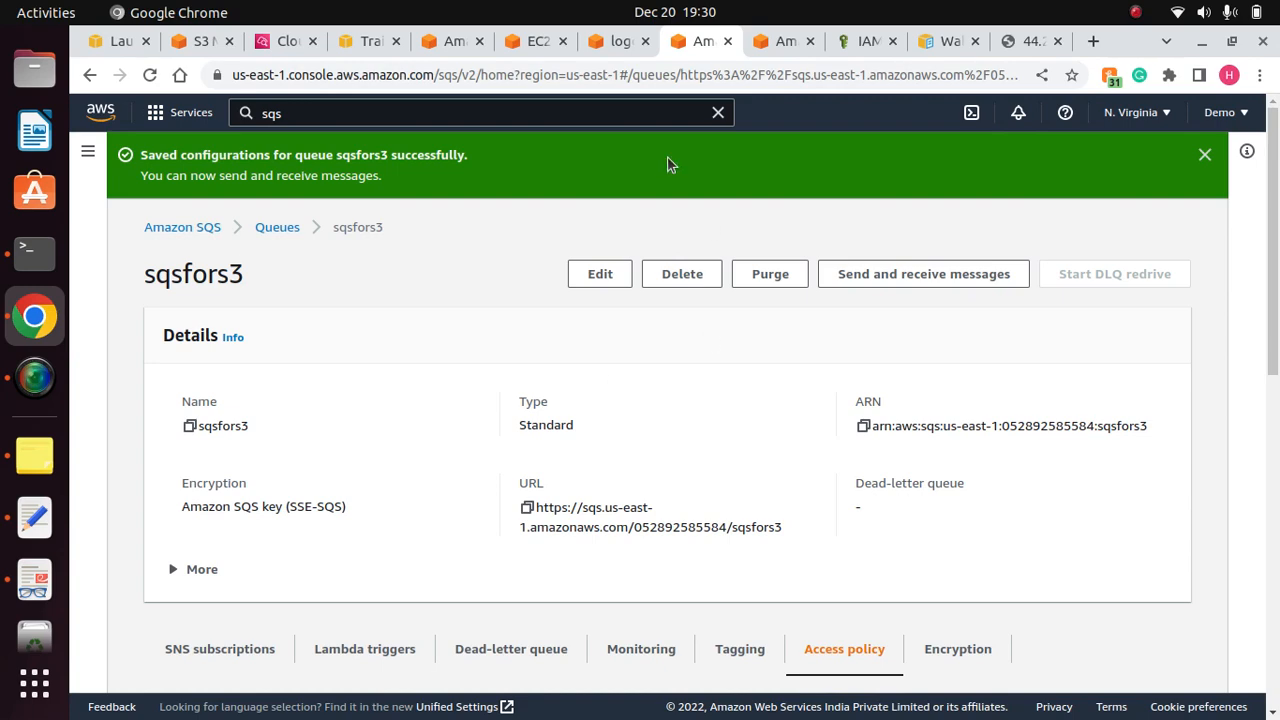
Step: Close the Kinesis Firehose page, return to the logdatafors3 event notification form and save it with sqsfors3 as the destination queue
{"action": "left_click", "coordinate": [200, 41]}
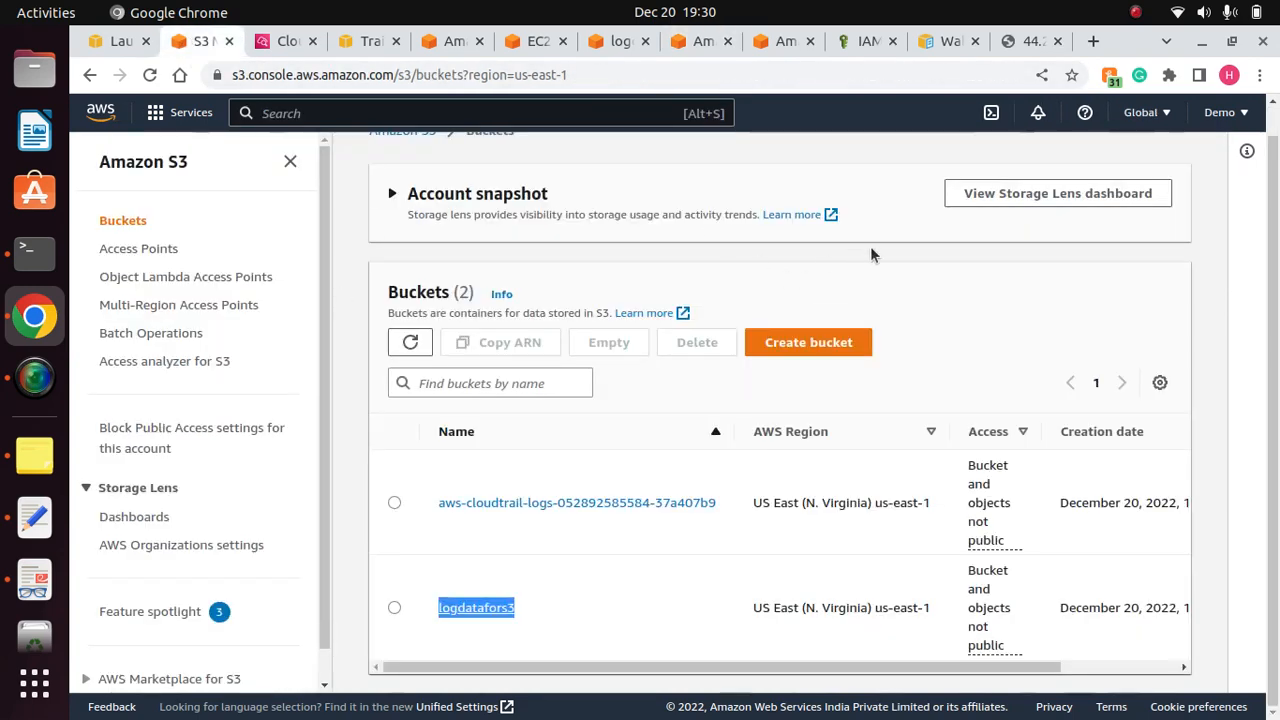
{"action": "left_click", "coordinate": [887, 281]}
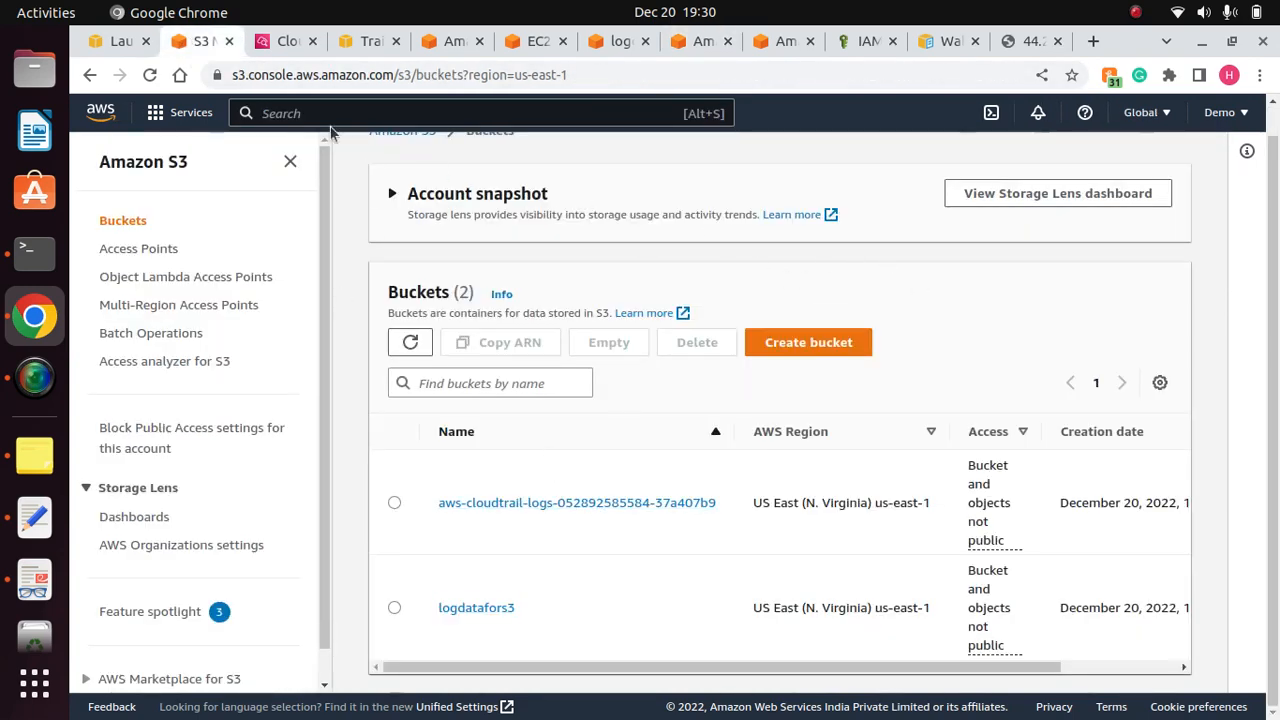
{"action": "left_click", "coordinate": [445, 45]}
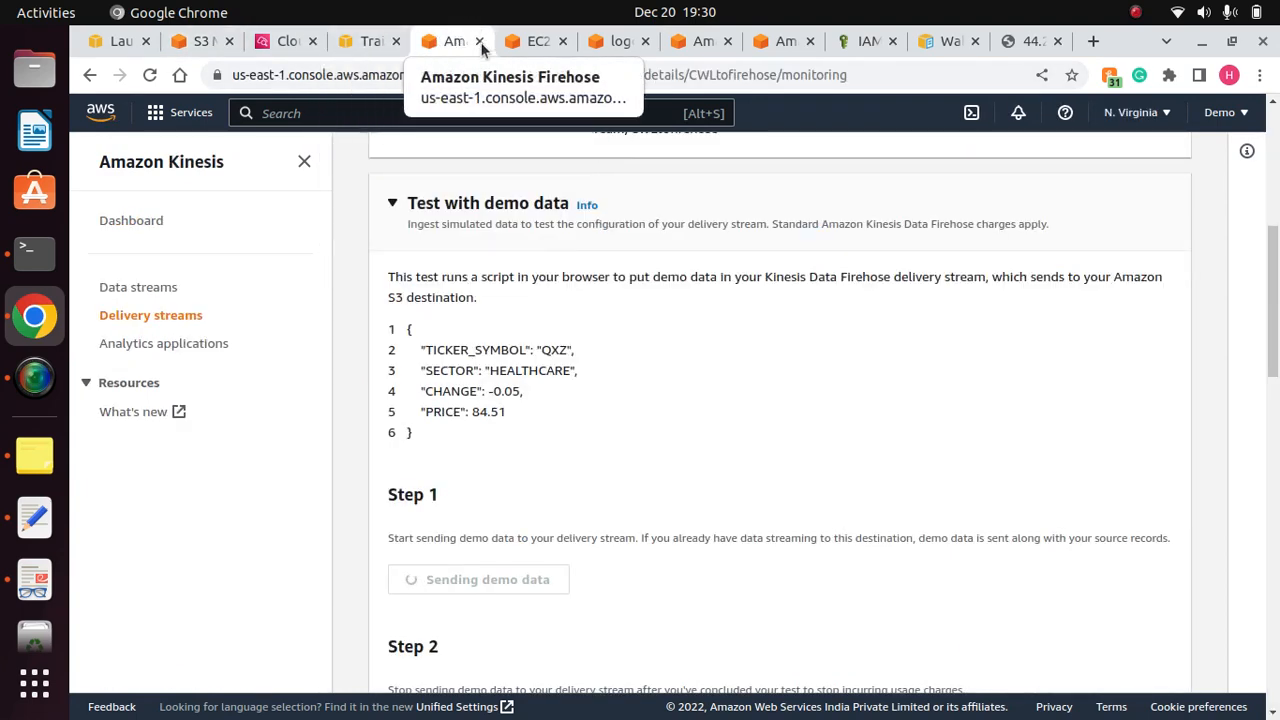
{"action": "left_click", "coordinate": [479, 42]}
{"action": "left_click", "coordinate": [366, 50]}
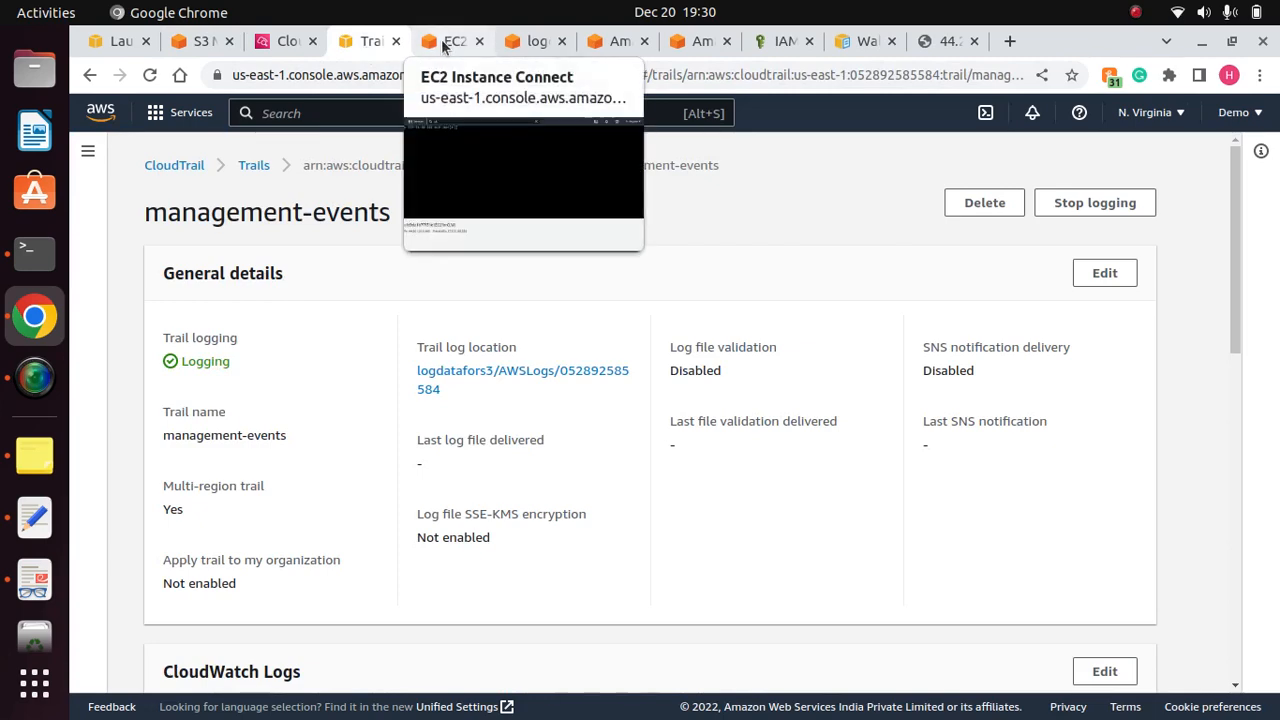
{"action": "left_click", "coordinate": [444, 42]}
{"action": "left_click", "coordinate": [534, 42]}
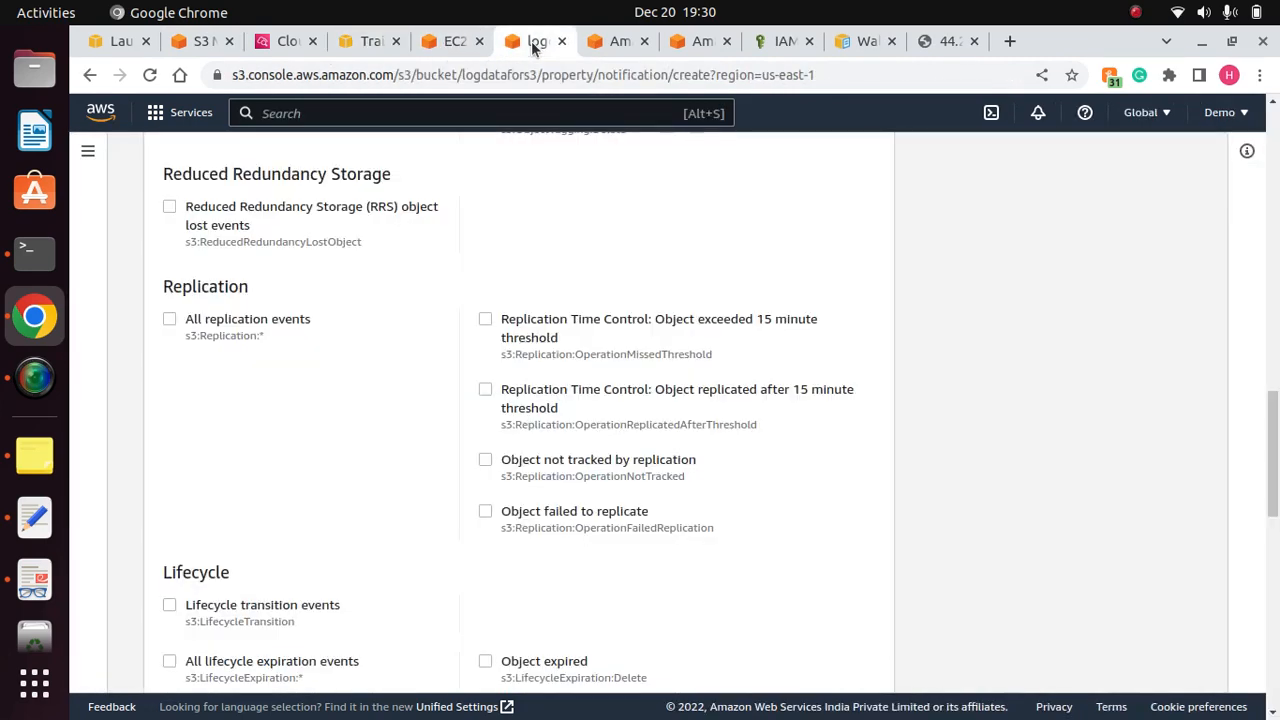
{"action": "left_click_drag", "start_coordinate": [1274, 448], "coordinate": [1270, 640]}
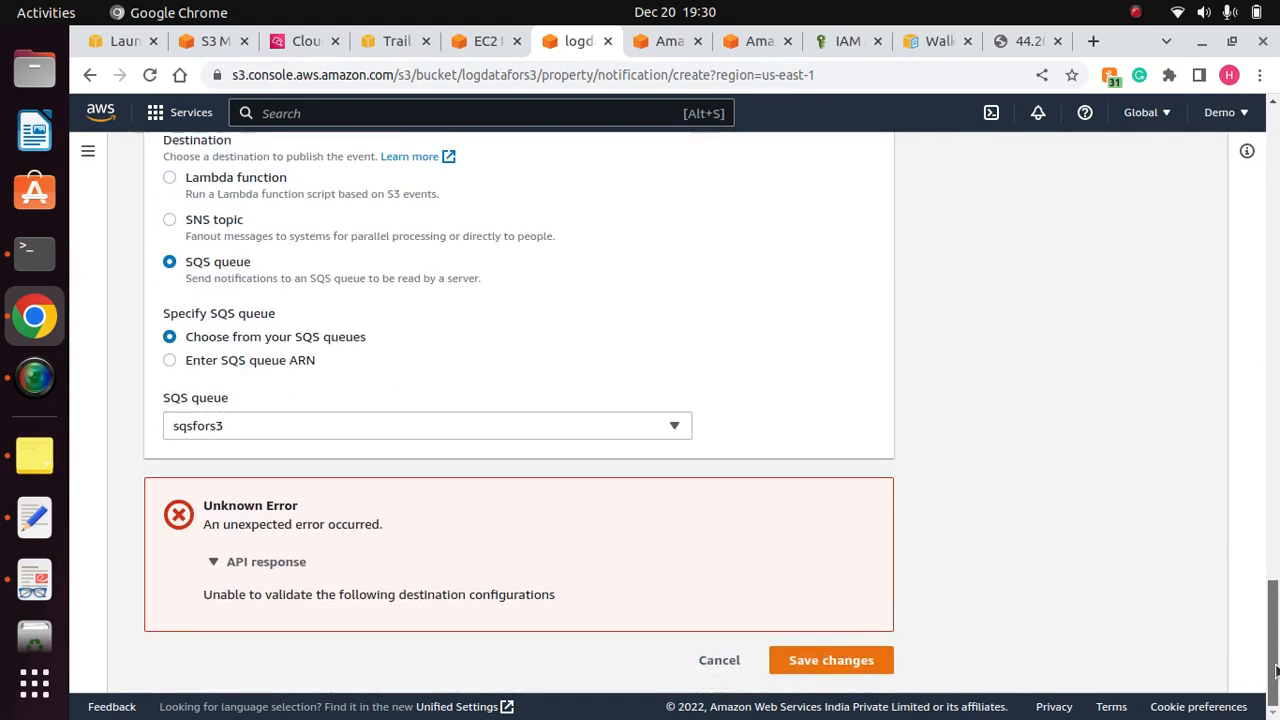
{"action": "left_click", "coordinate": [826, 660]}
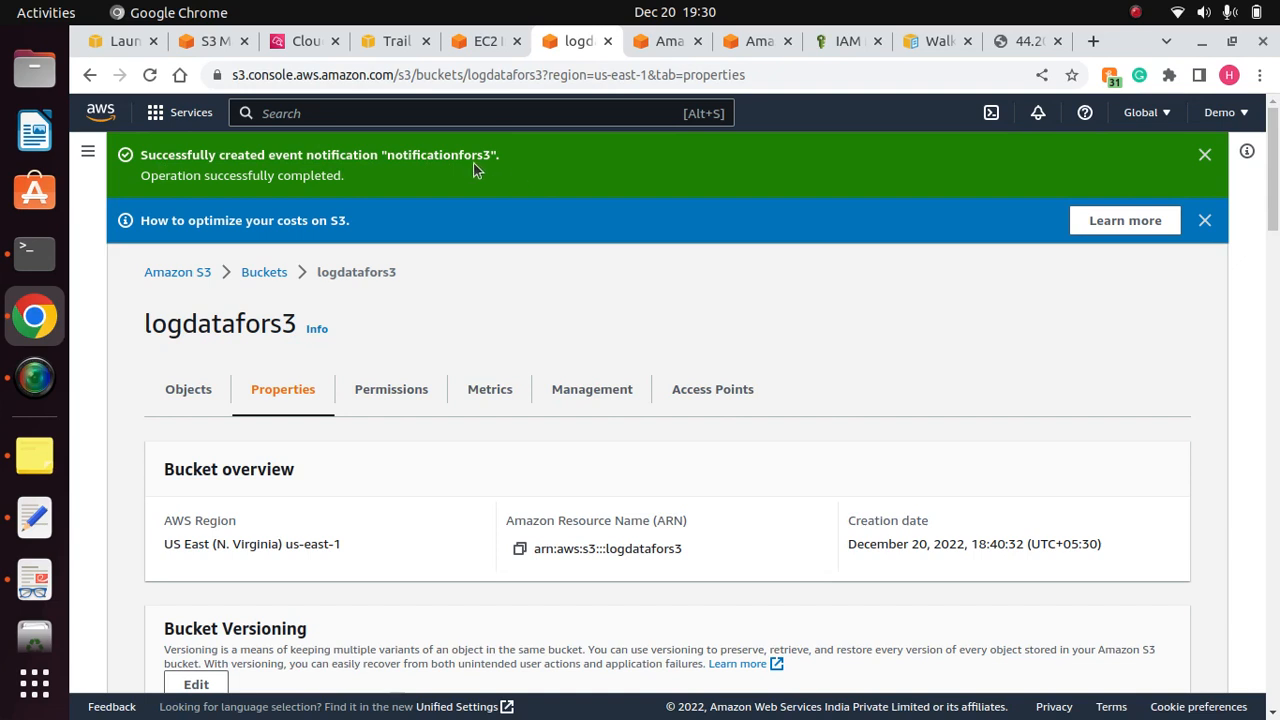
Step: Dismiss the banners, reopen logdatafors3 from the bucket list and show the event notifications among its properties
{"action": "left_click", "coordinate": [1205, 221]}
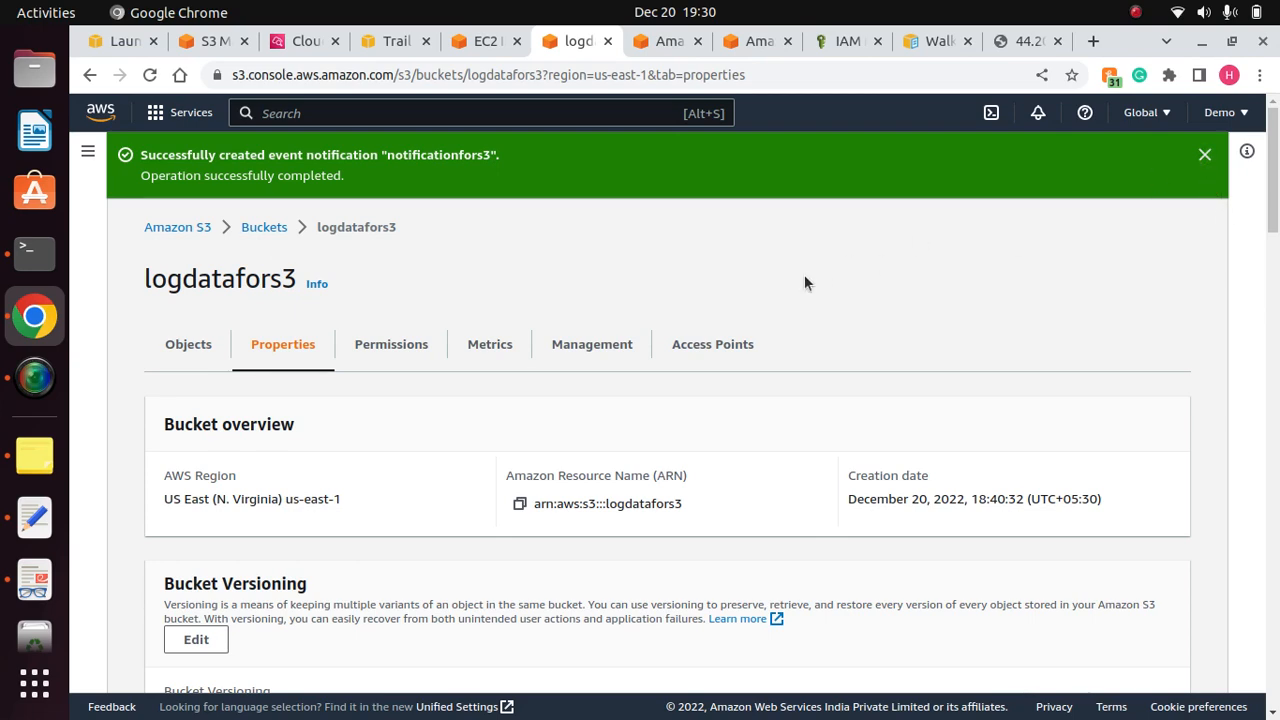
{"action": "left_click", "coordinate": [1205, 156]}
{"action": "left_click", "coordinate": [265, 162]}
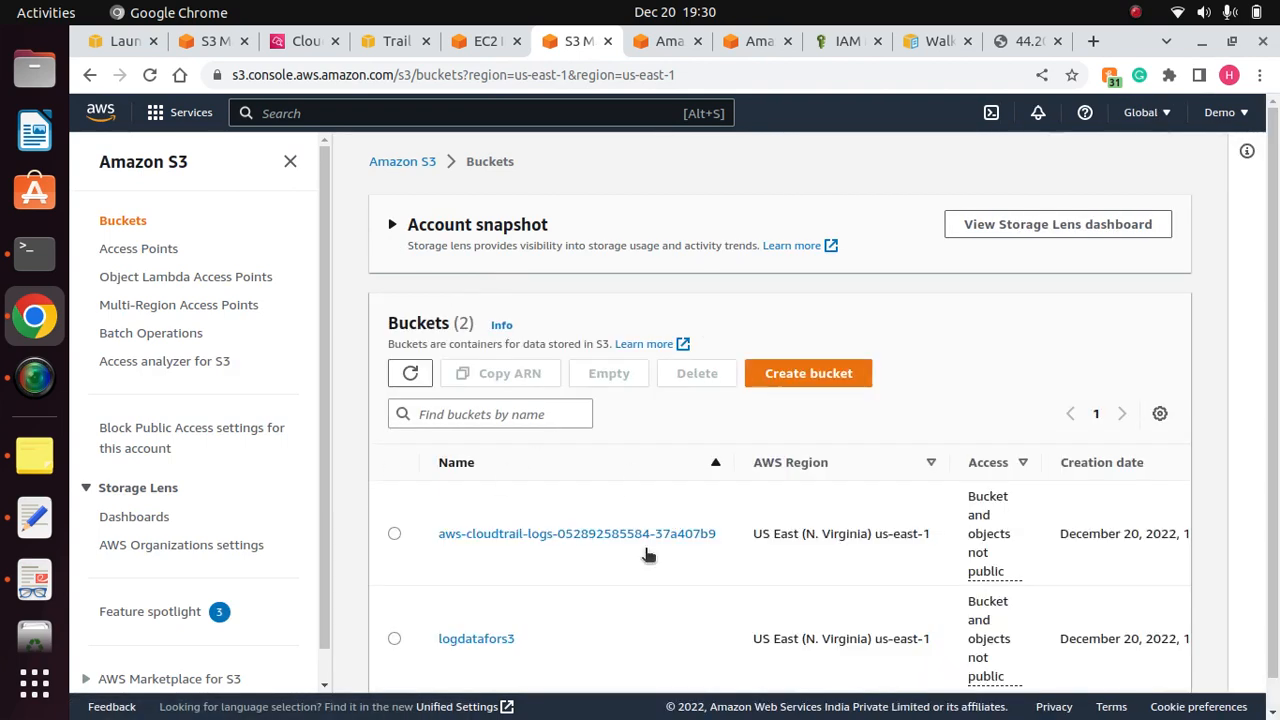
{"action": "left_click", "coordinate": [484, 640]}
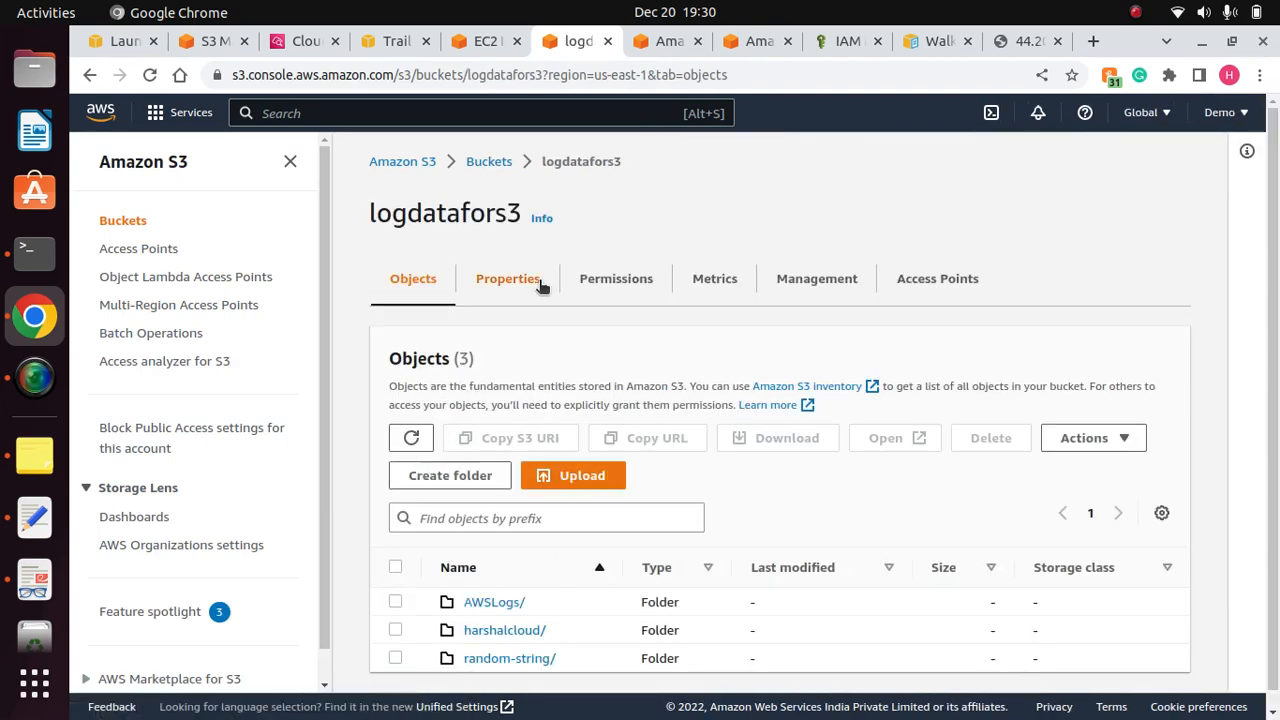
{"action": "left_click", "coordinate": [508, 279]}
{"action": "left_click_drag", "start_coordinate": [1273, 215], "coordinate": [1250, 523]}
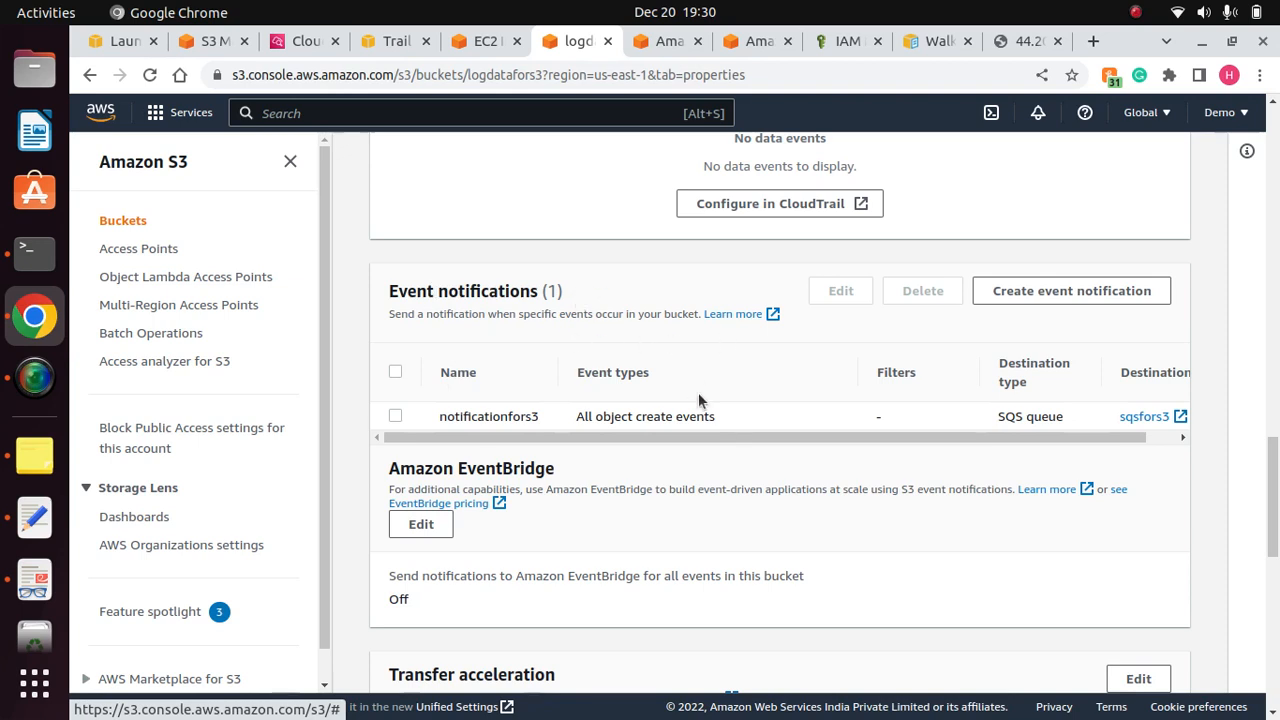
Step: Delete the notificationfors3 event notification from logdatafors3 and dismiss the resulting banner
{"action": "left_click", "coordinate": [395, 416]}
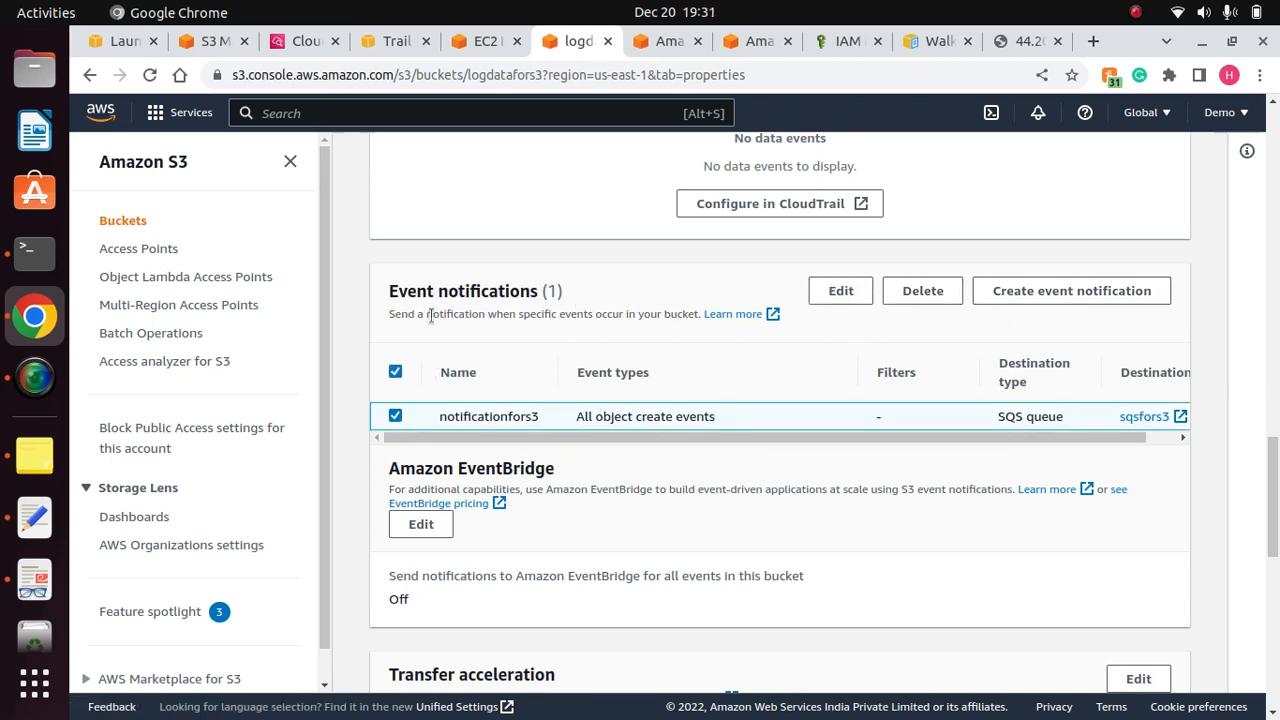
{"action": "left_click_drag", "start_coordinate": [841, 437], "coordinate": [693, 453]}
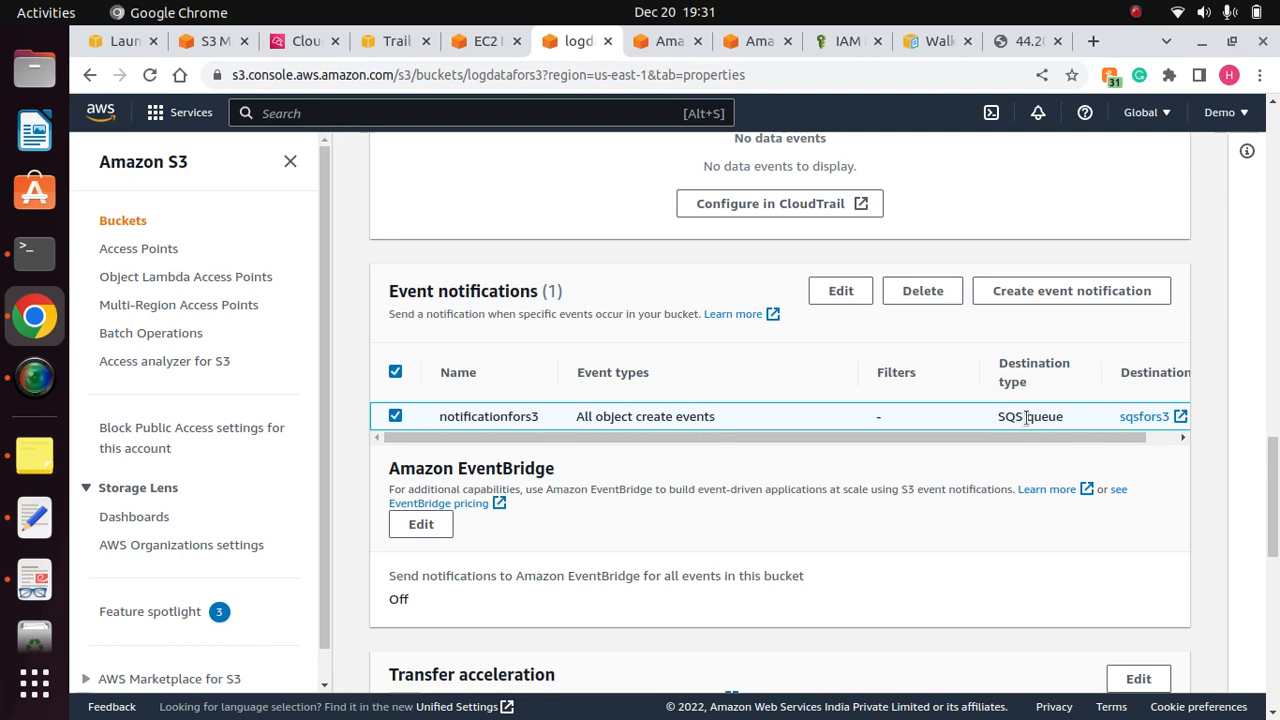
{"action": "mouse_move", "coordinate": [1275, 485]}
{"action": "left_mouse_down"}
{"action": "mouse_move", "coordinate": [1275, 615]}
{"action": "mouse_move", "coordinate": [1275, 320]}
{"action": "mouse_move", "coordinate": [1274, 462]}
{"action": "left_mouse_up"}
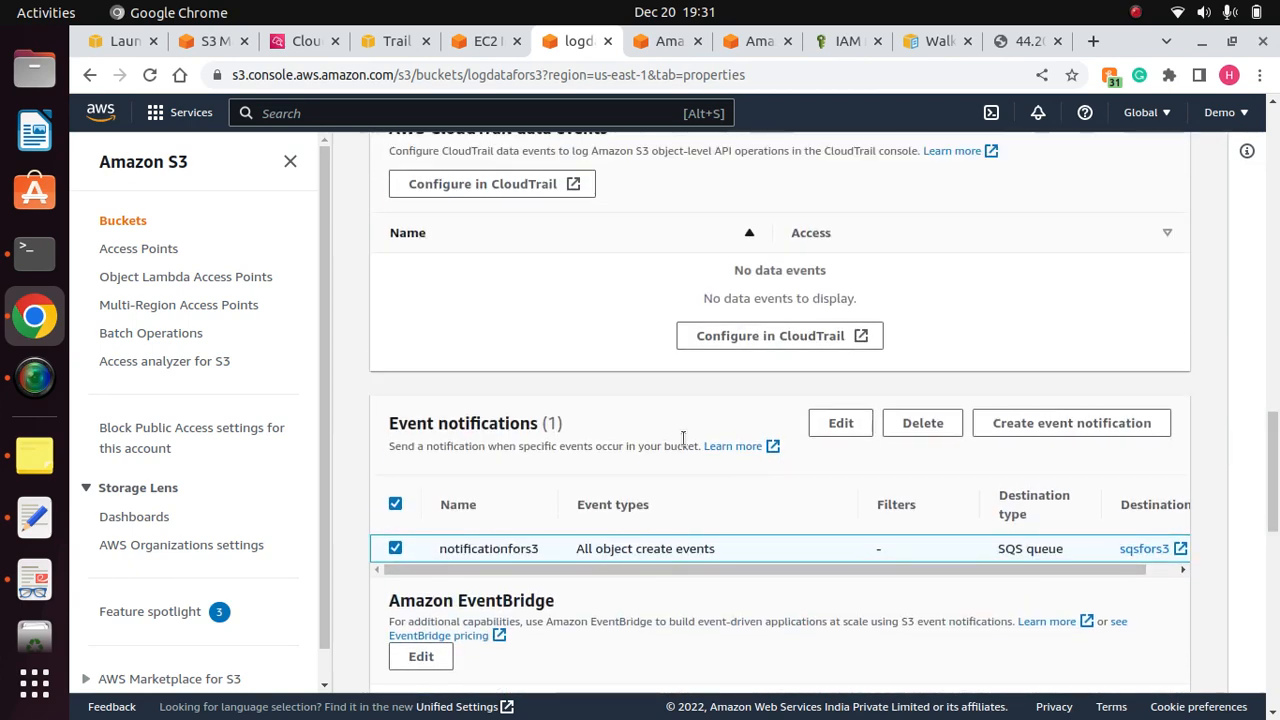
{"action": "left_click", "coordinate": [922, 424]}
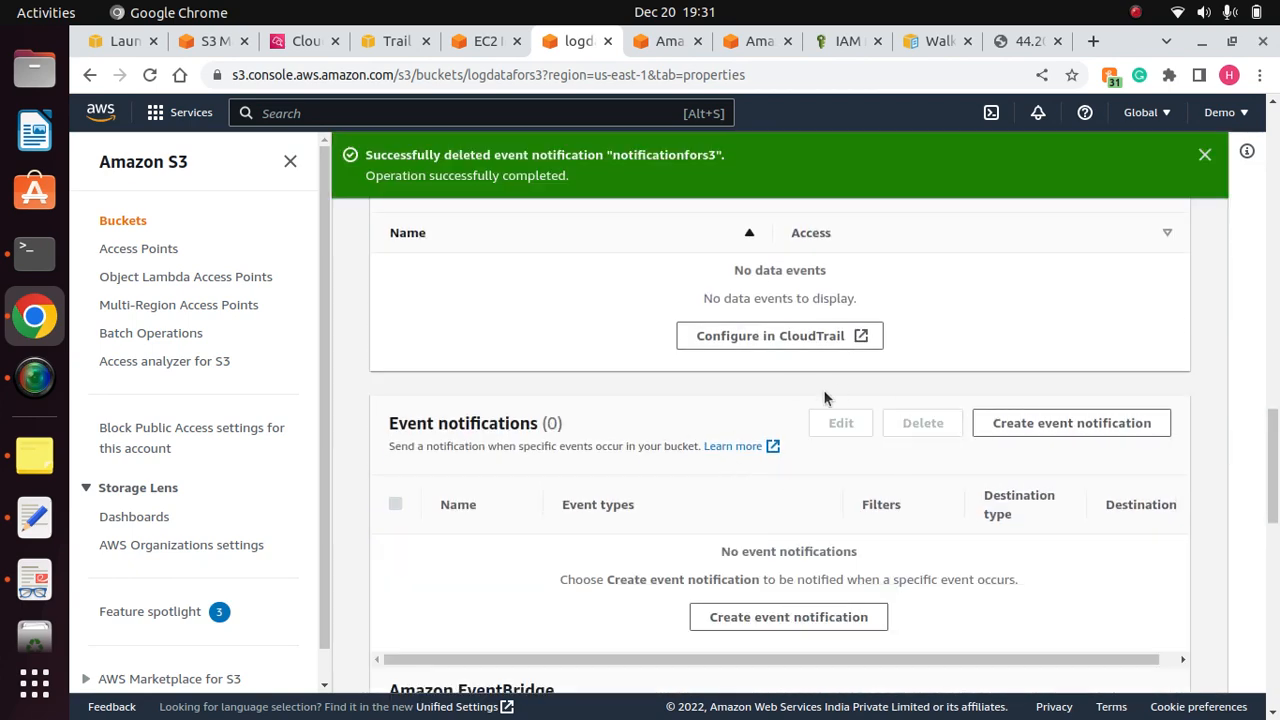
{"action": "left_click", "coordinate": [1180, 165]}
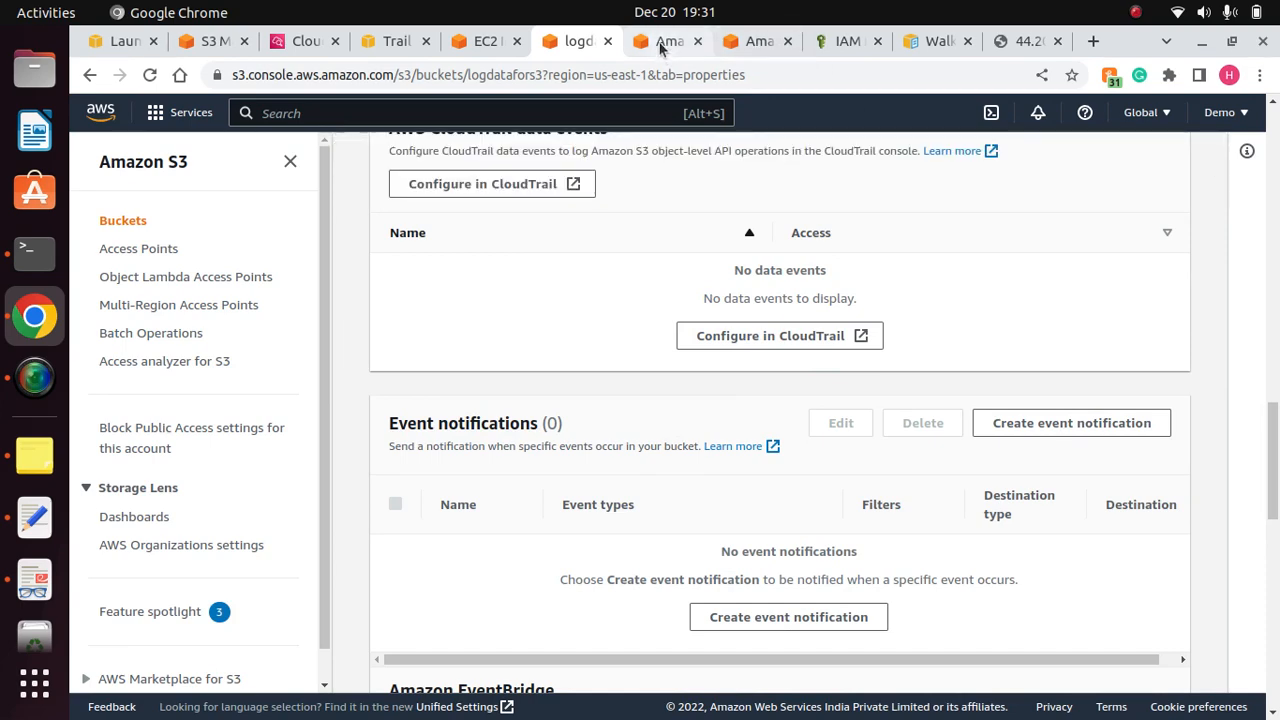
Step: Switch to the sqsfors3 queue page and delete the queue permanently, confirming with the phrase delete
{"action": "left_click", "coordinate": [664, 41]}
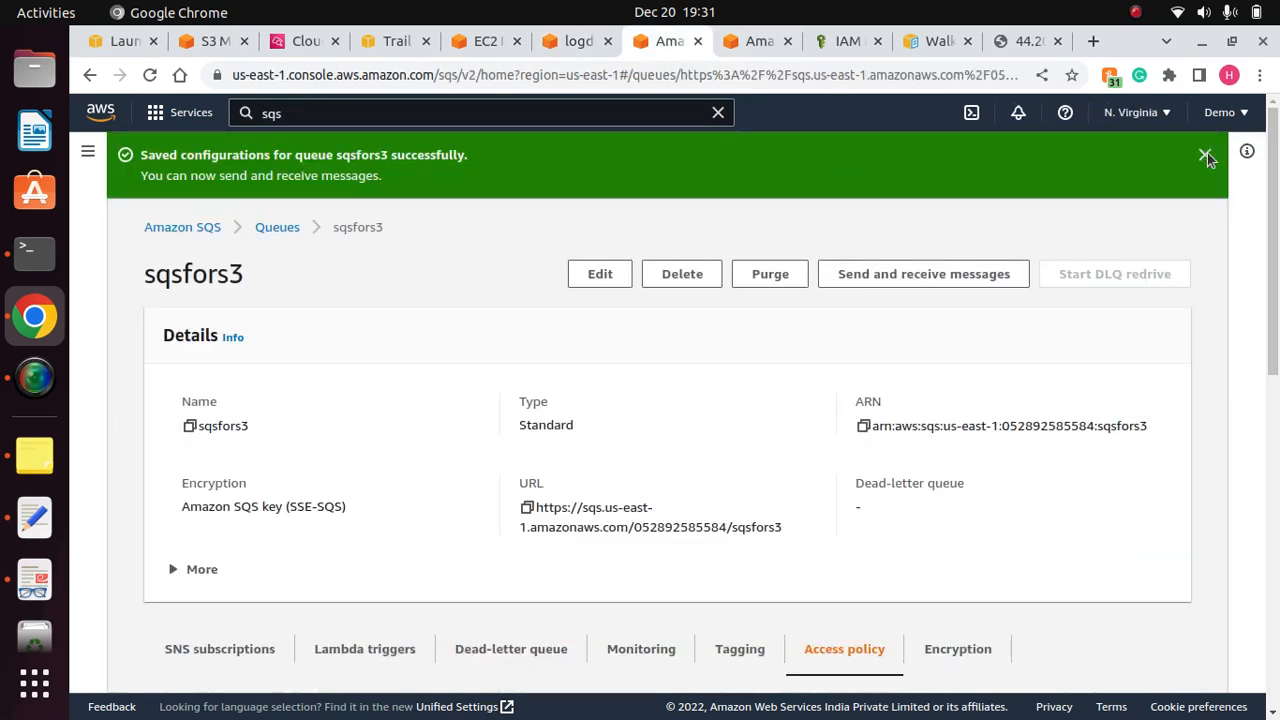
{"action": "left_click", "coordinate": [1205, 154]}
{"action": "left_click", "coordinate": [683, 210]}
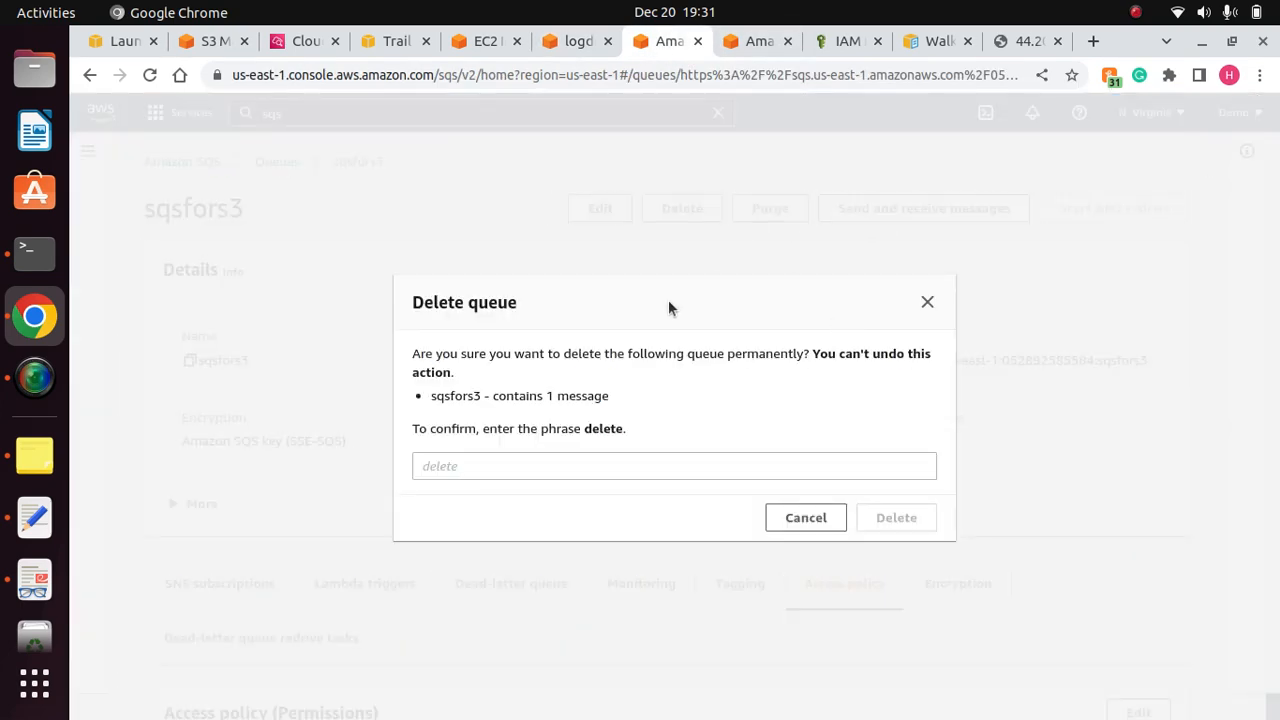
{"action": "left_click", "coordinate": [548, 463]}
{"action": "type", "text": "delete"}
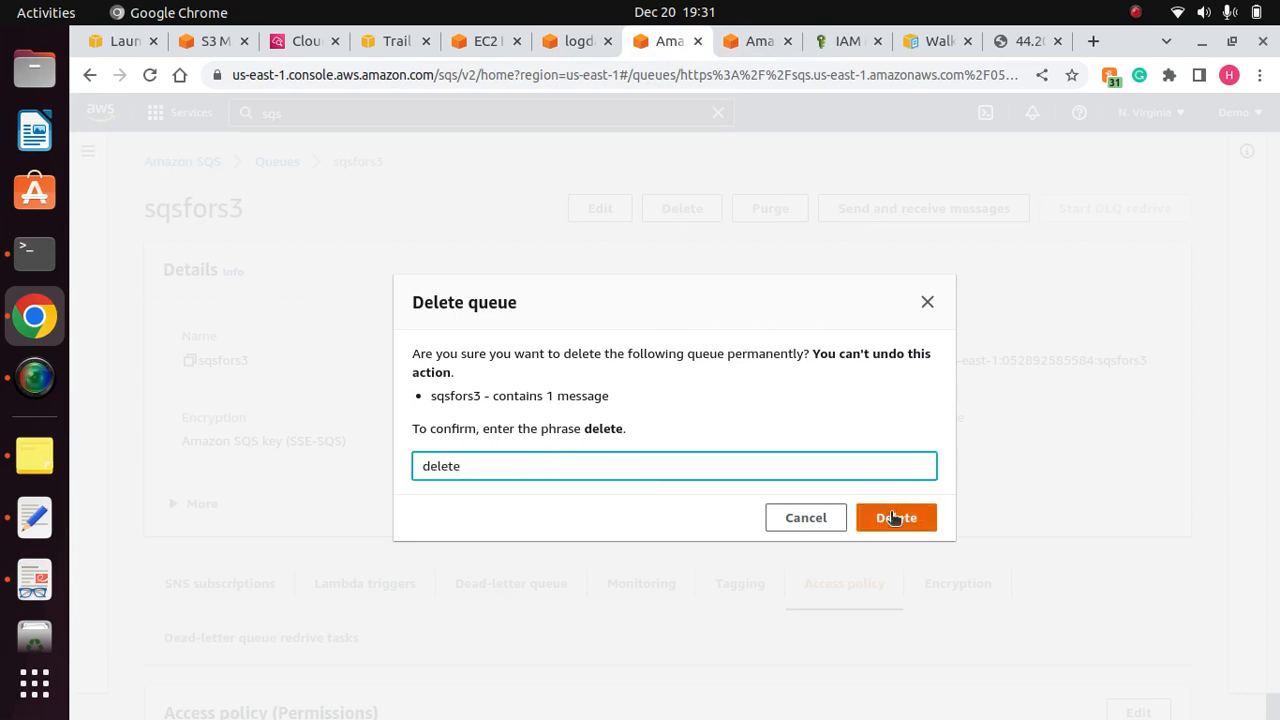
{"action": "left_click", "coordinate": [895, 519]}
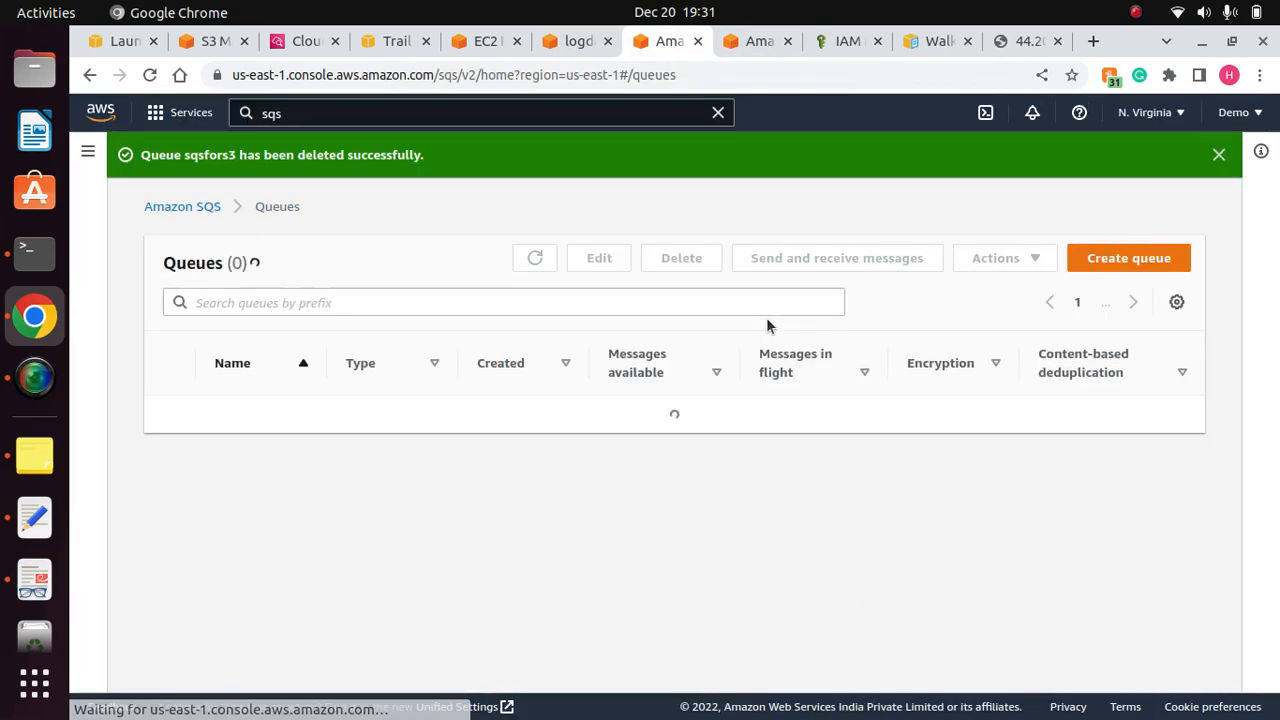
Step: Close the two remaining Amazon SQS pages in the browser
{"action": "left_click", "coordinate": [758, 41]}
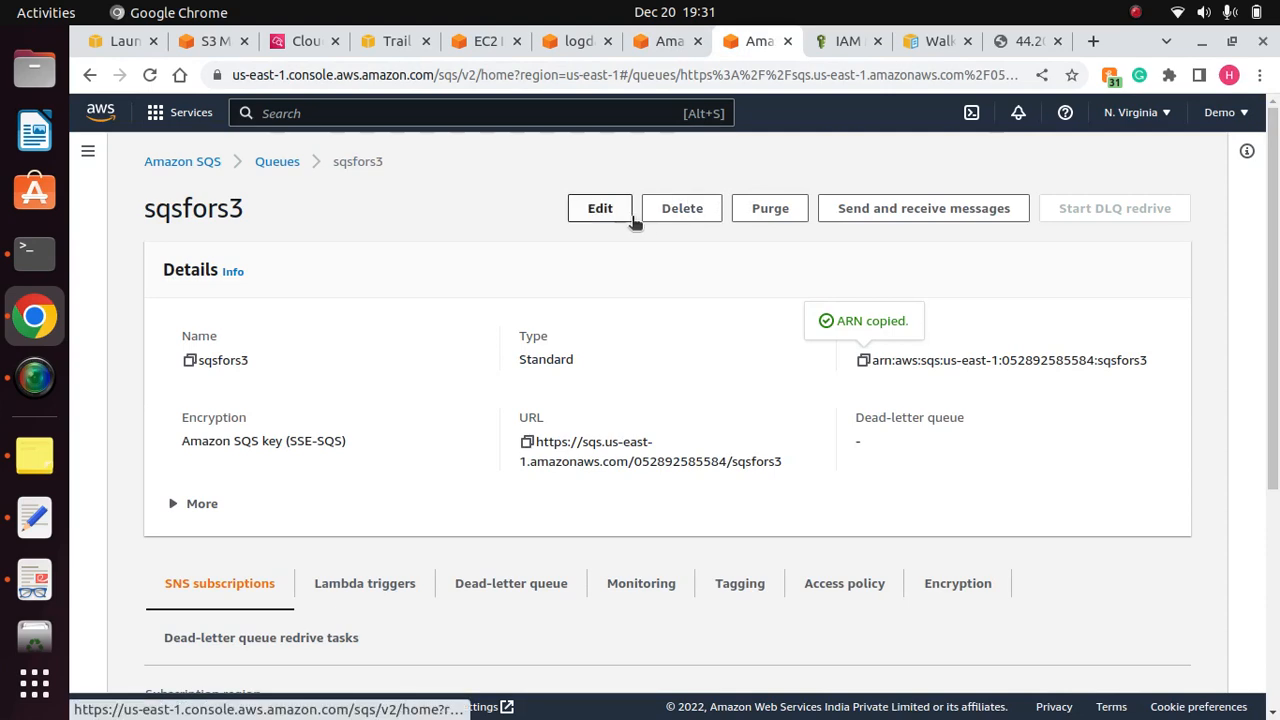
{"action": "left_click", "coordinate": [788, 41]}
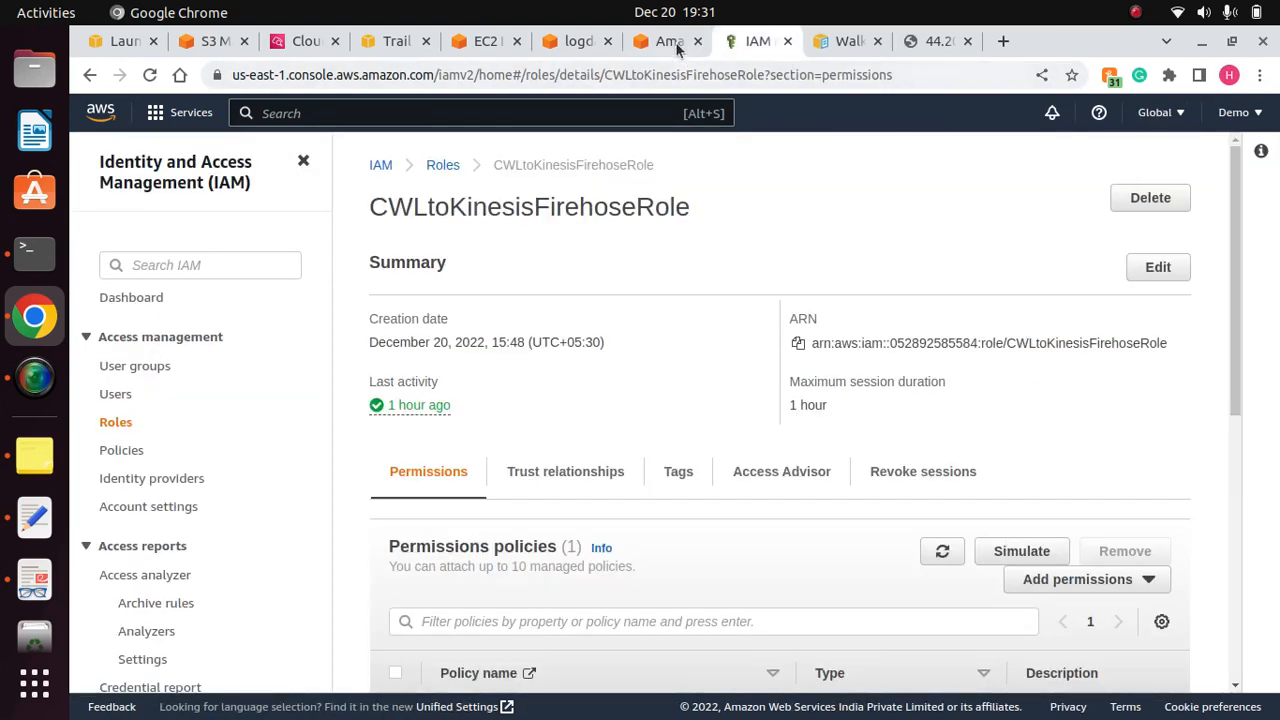
{"action": "left_click", "coordinate": [676, 41]}
{"action": "left_click", "coordinate": [707, 41]}
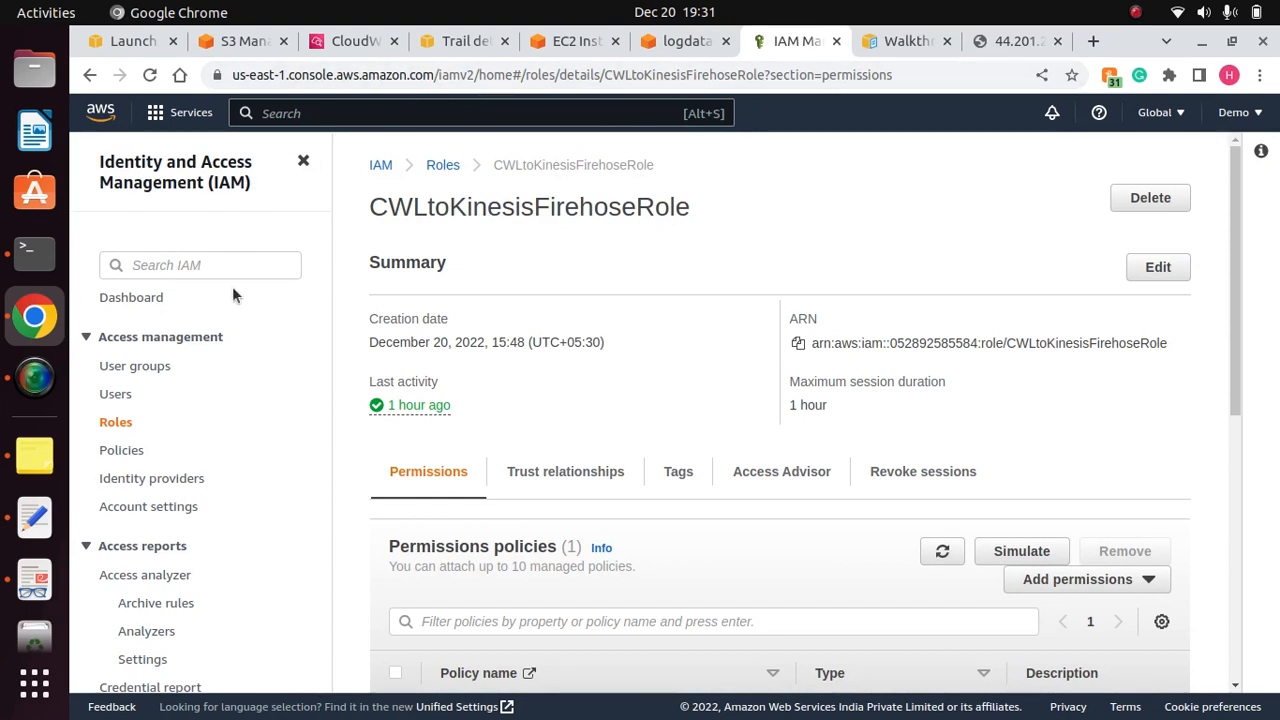
Step: In CloudWatch, create a new custom dashboard named demodashboard
{"action": "left_click", "coordinate": [350, 41]}
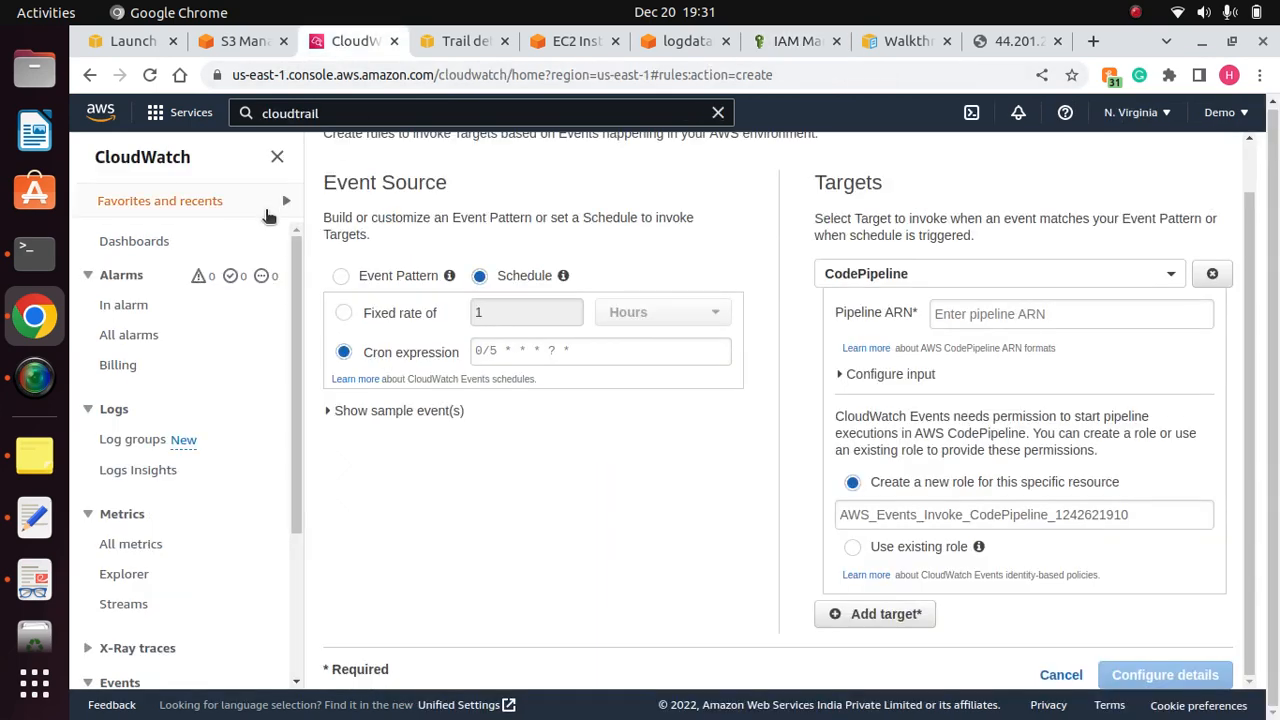
{"action": "left_click", "coordinate": [136, 251]}
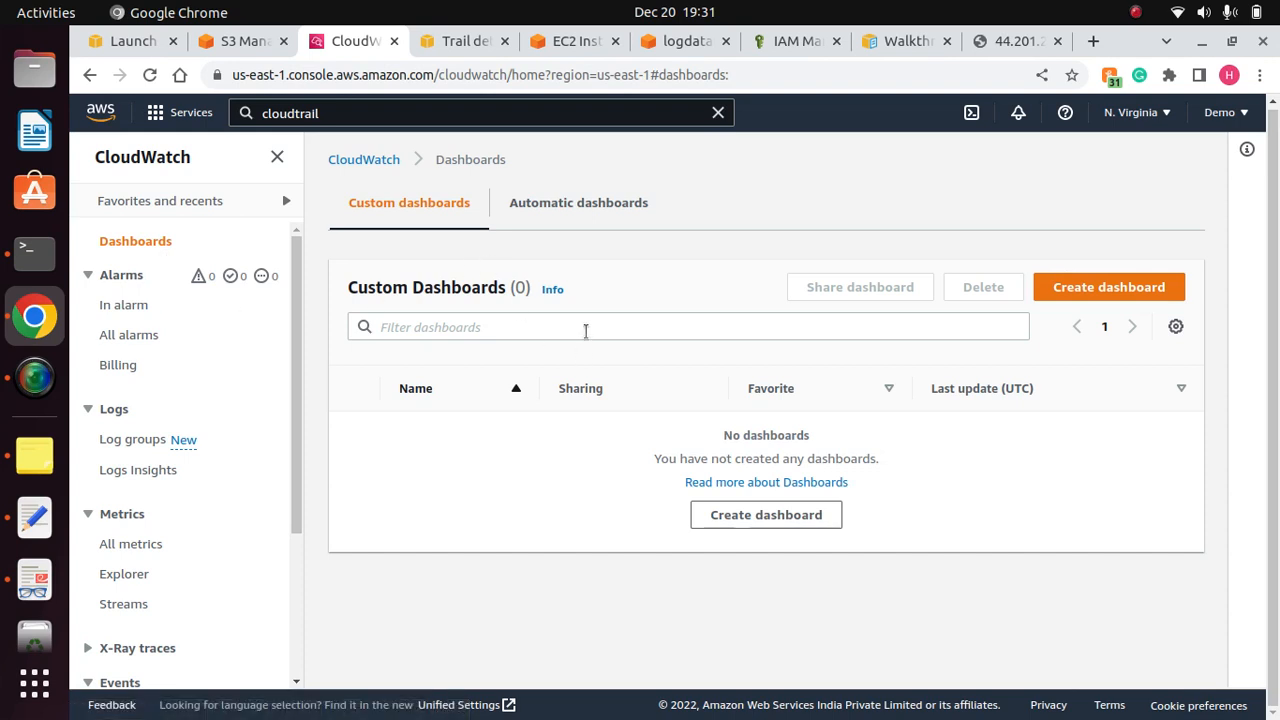
{"action": "left_click", "coordinate": [1126, 288]}
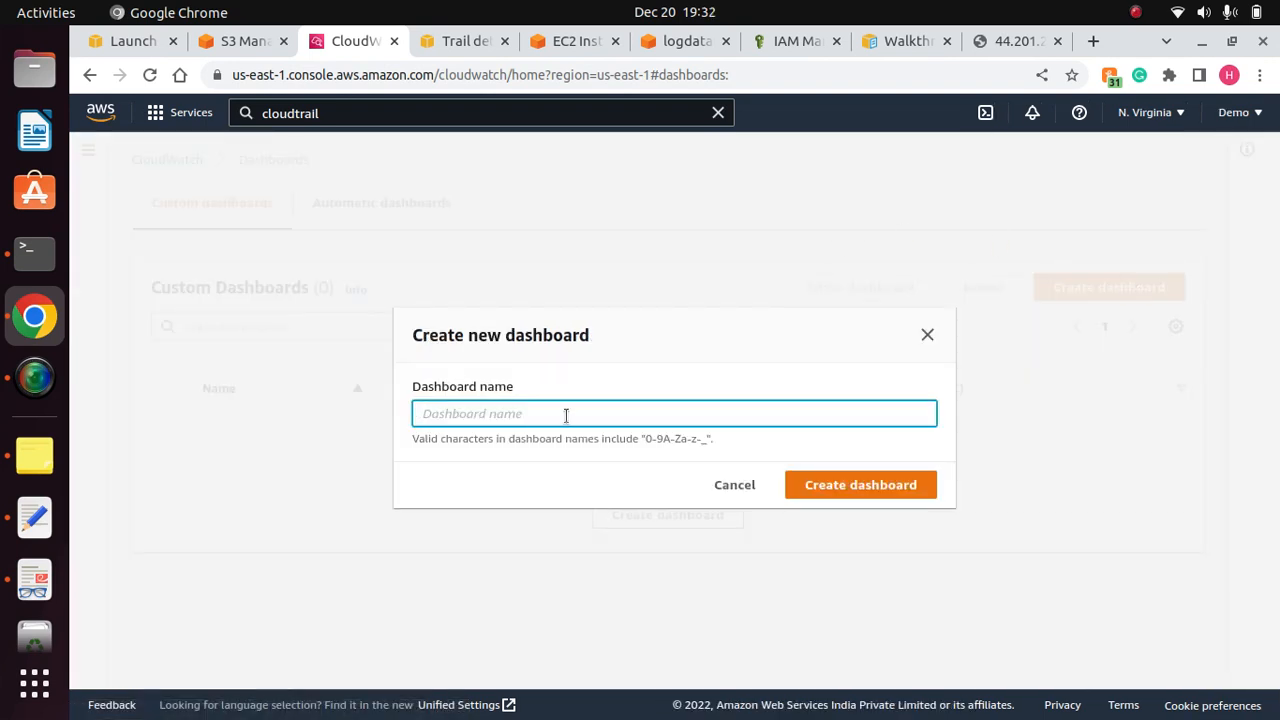
{"action": "type", "text": "demodashboard"}
{"action": "left_click", "coordinate": [879, 486]}
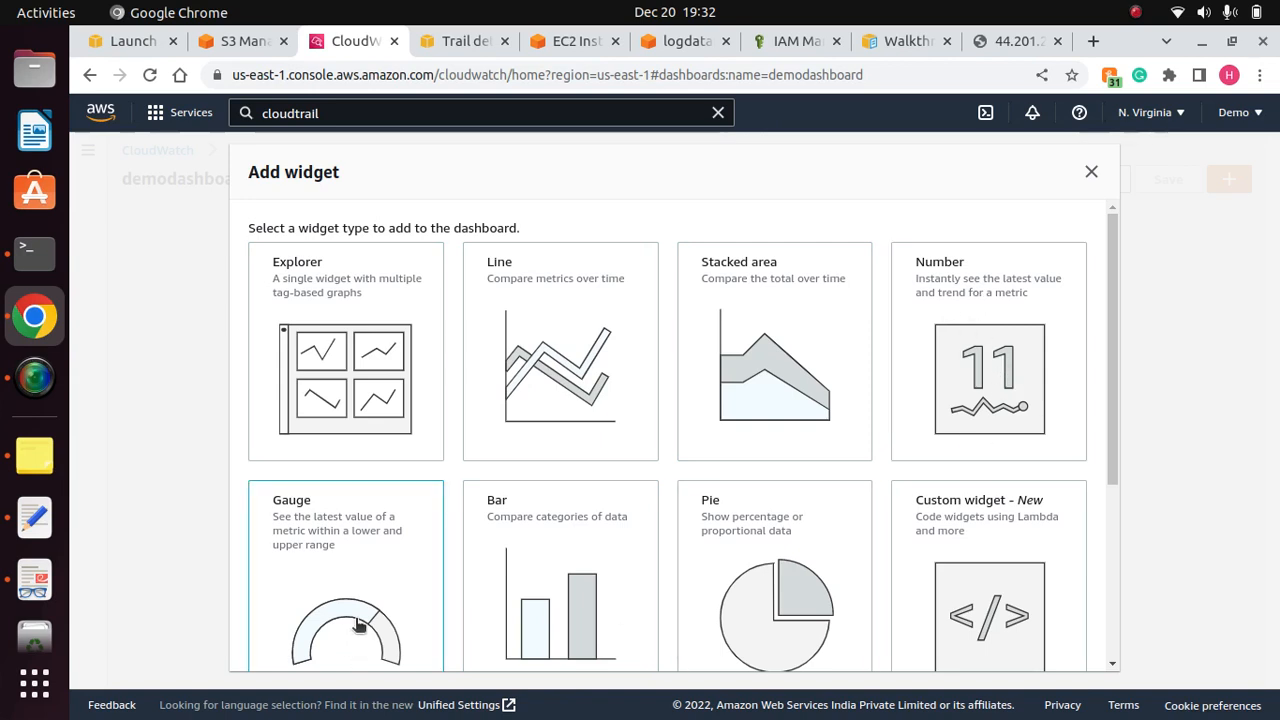
Step: Start a Bar widget for demodashboard using Logs as the data source and select the access_log log group
{"action": "left_click", "coordinate": [541, 572]}
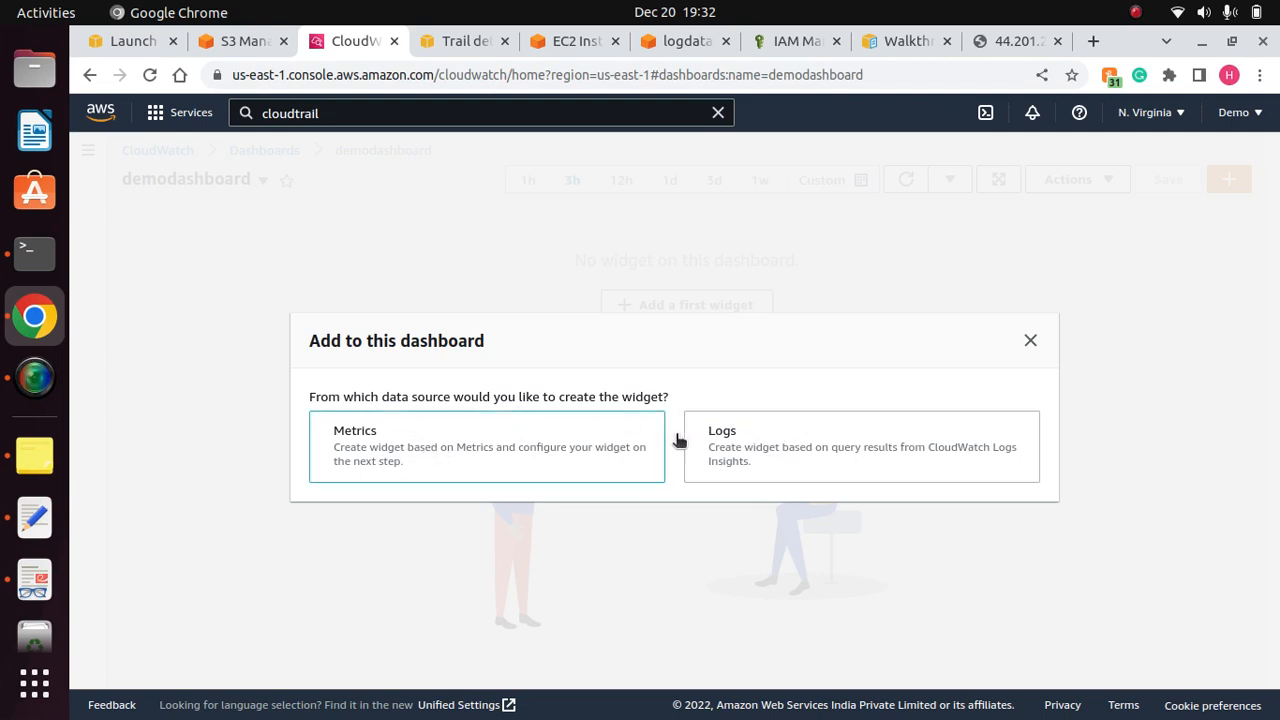
{"action": "left_click", "coordinate": [779, 450]}
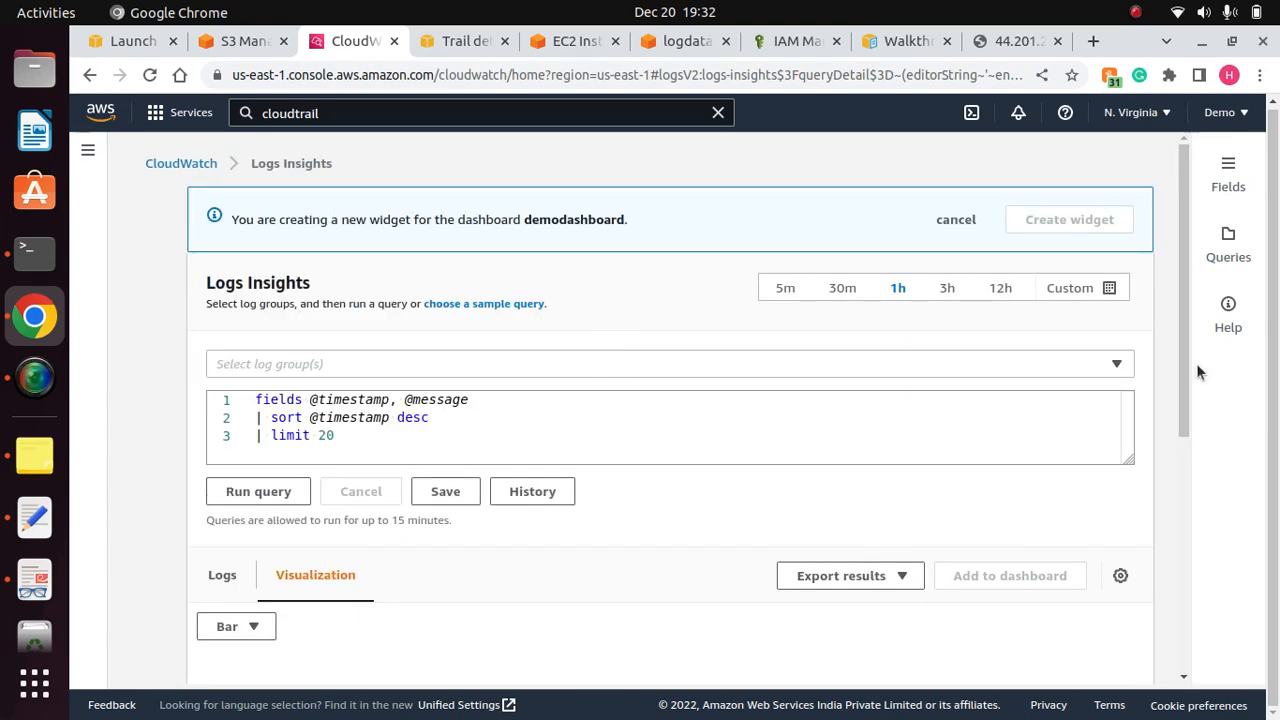
{"action": "left_click_drag", "start_coordinate": [1186, 345], "coordinate": [1165, 401]}
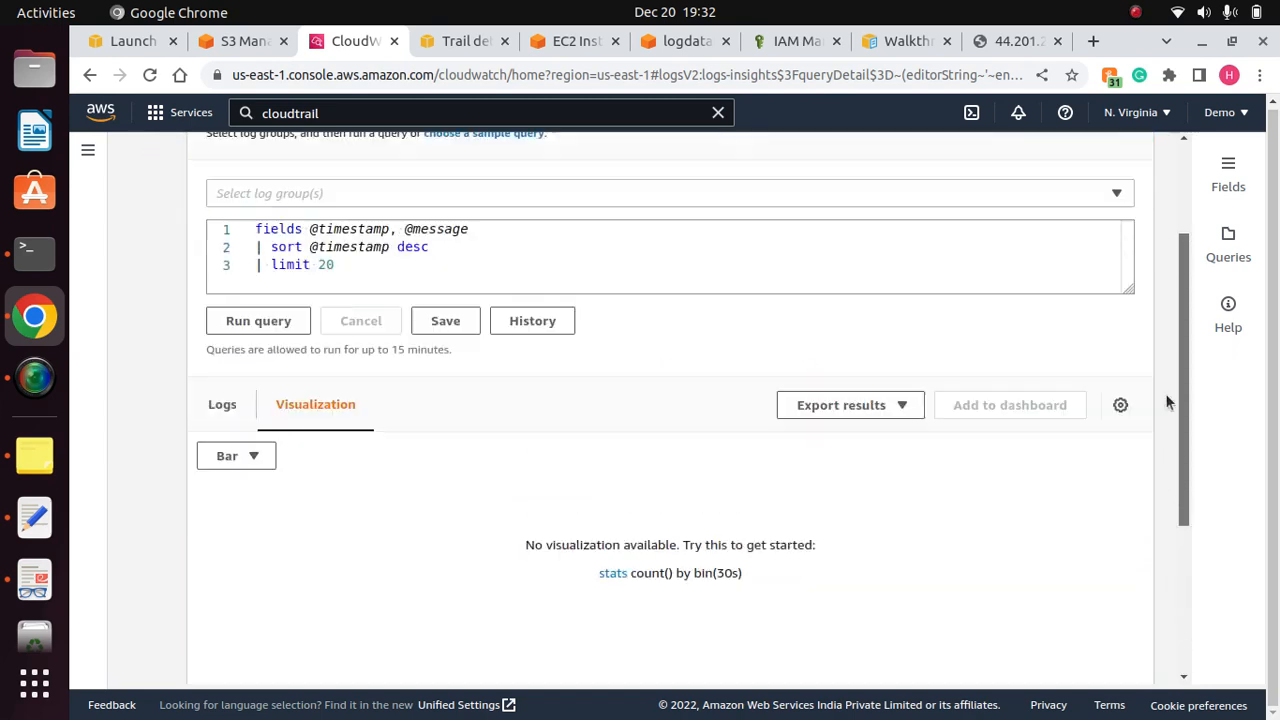
{"action": "scroll", "coordinate": [1165, 401], "scroll_direction": "up", "scroll_amount": 2}
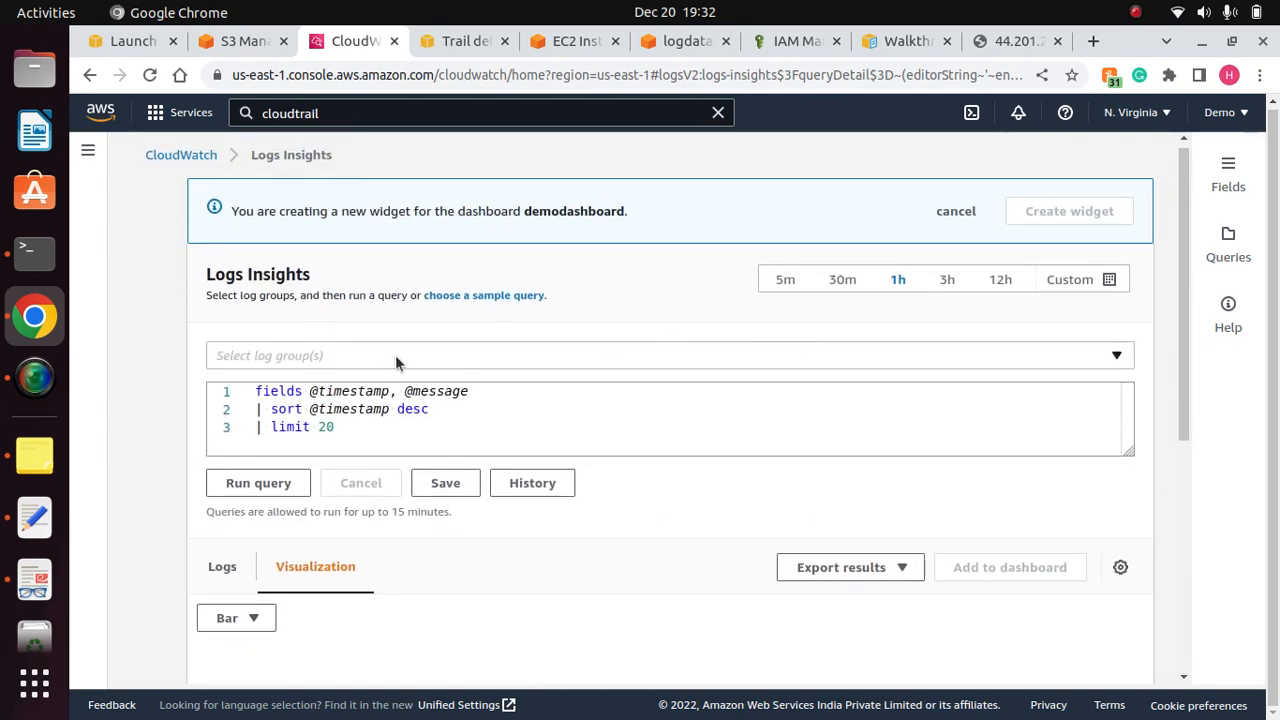
{"action": "left_click", "coordinate": [369, 356]}
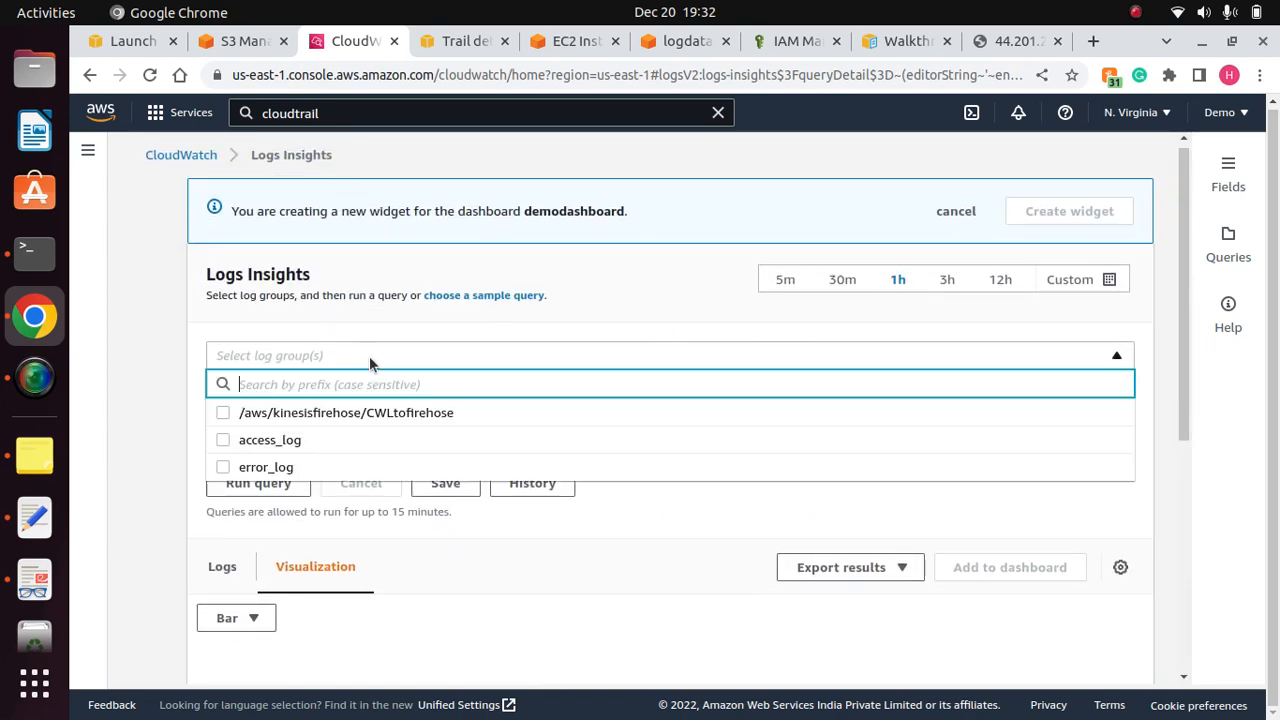
{"action": "left_click", "coordinate": [223, 441]}
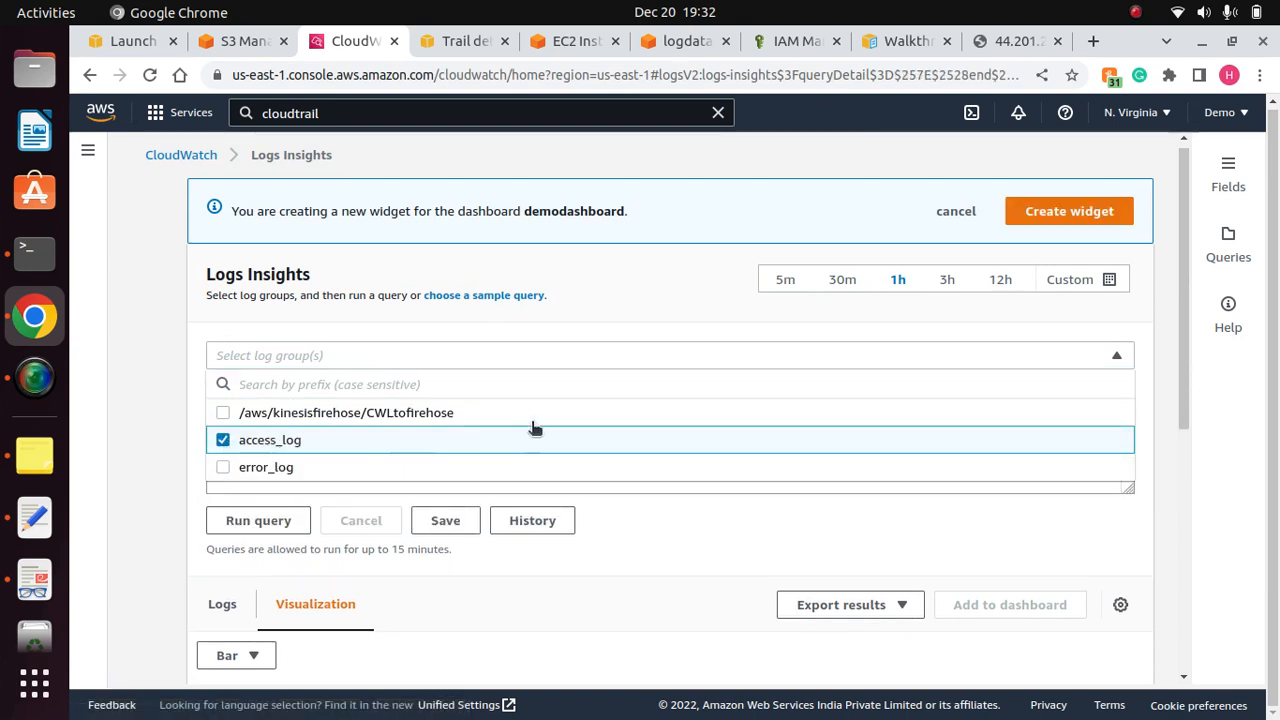
{"action": "left_click", "coordinate": [760, 512]}
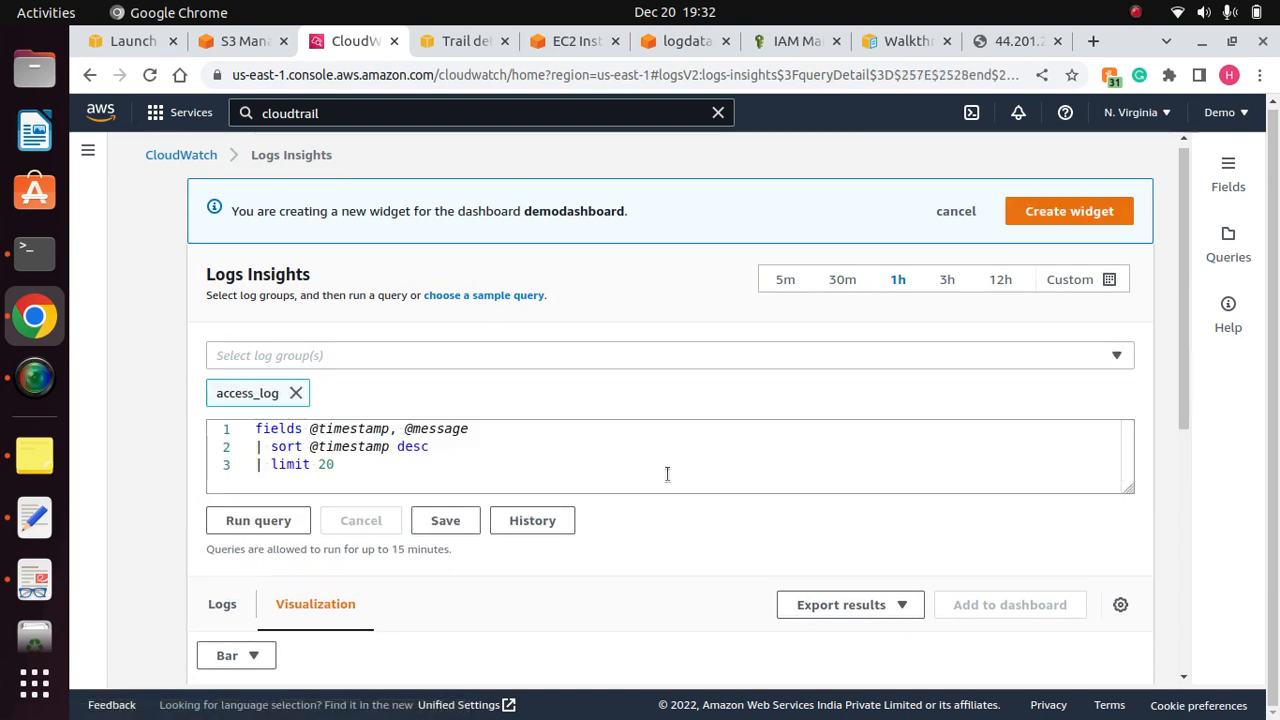
Step: Run the default Logs Insights query on access_log and create the widget on demodashboard
{"action": "left_click", "coordinate": [259, 521]}
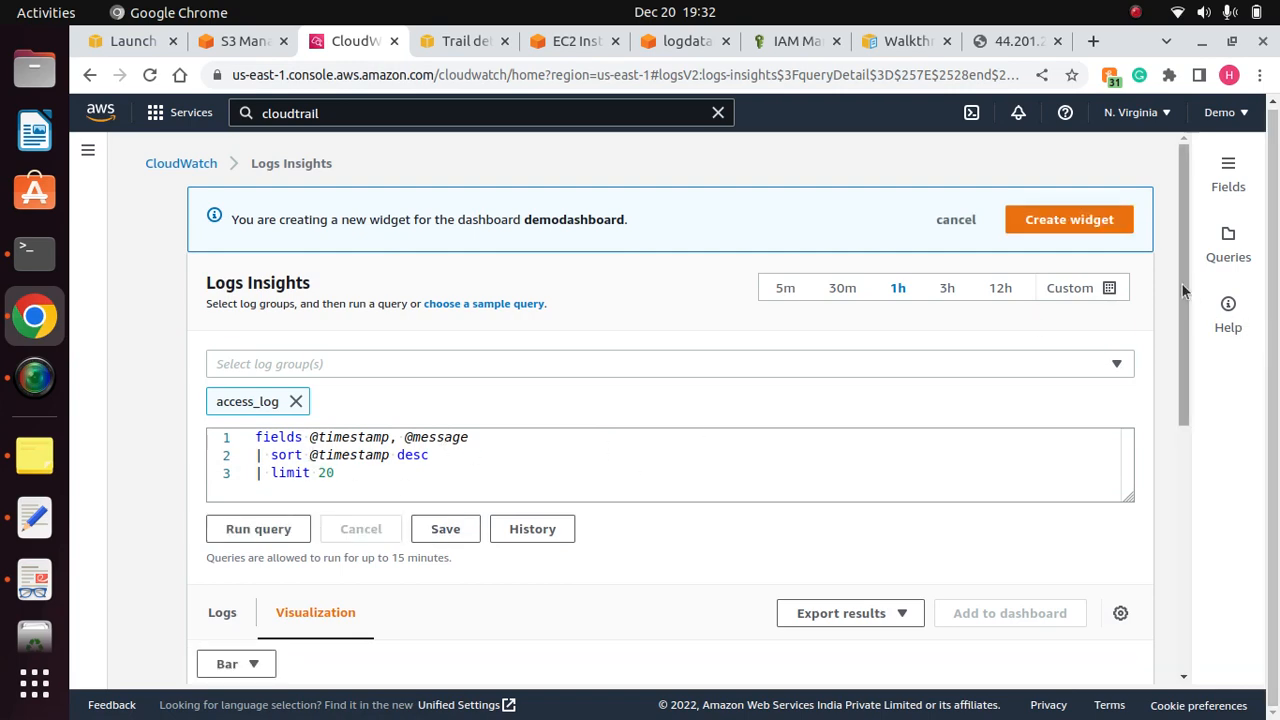
{"action": "left_click_drag", "start_coordinate": [1182, 284], "coordinate": [1165, 362]}
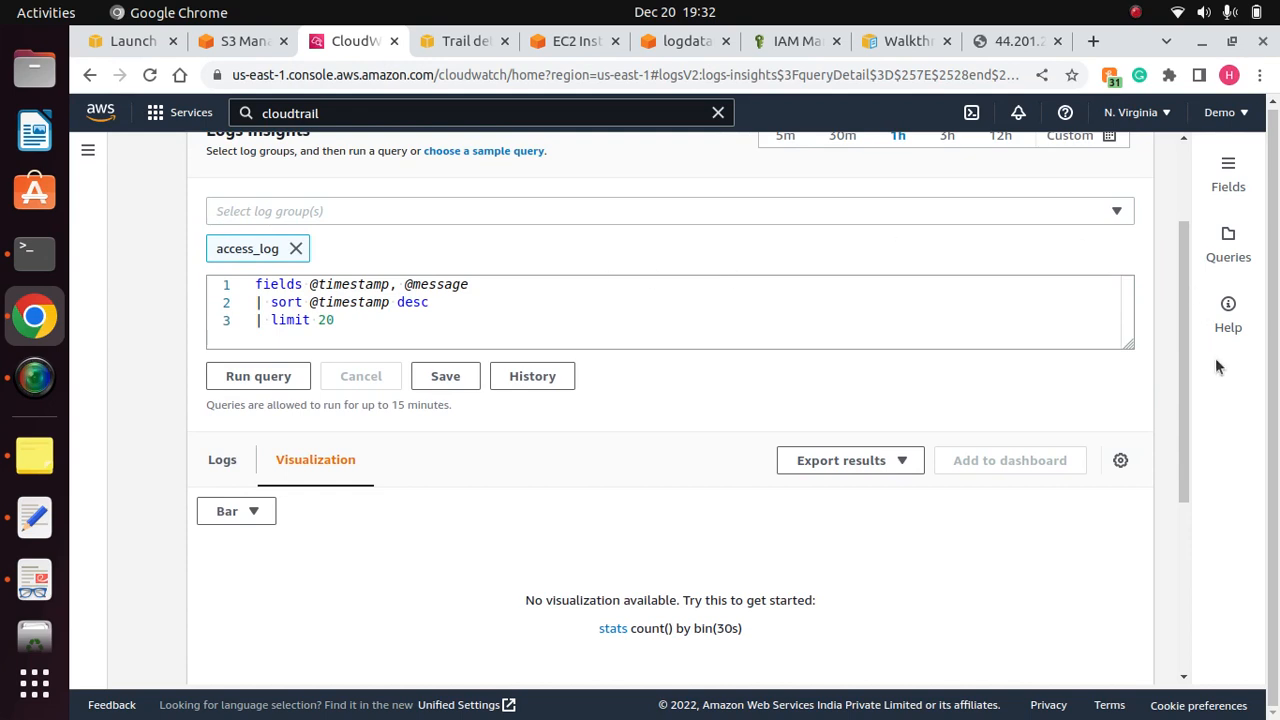
{"action": "key", "text": "ctrl+a"}
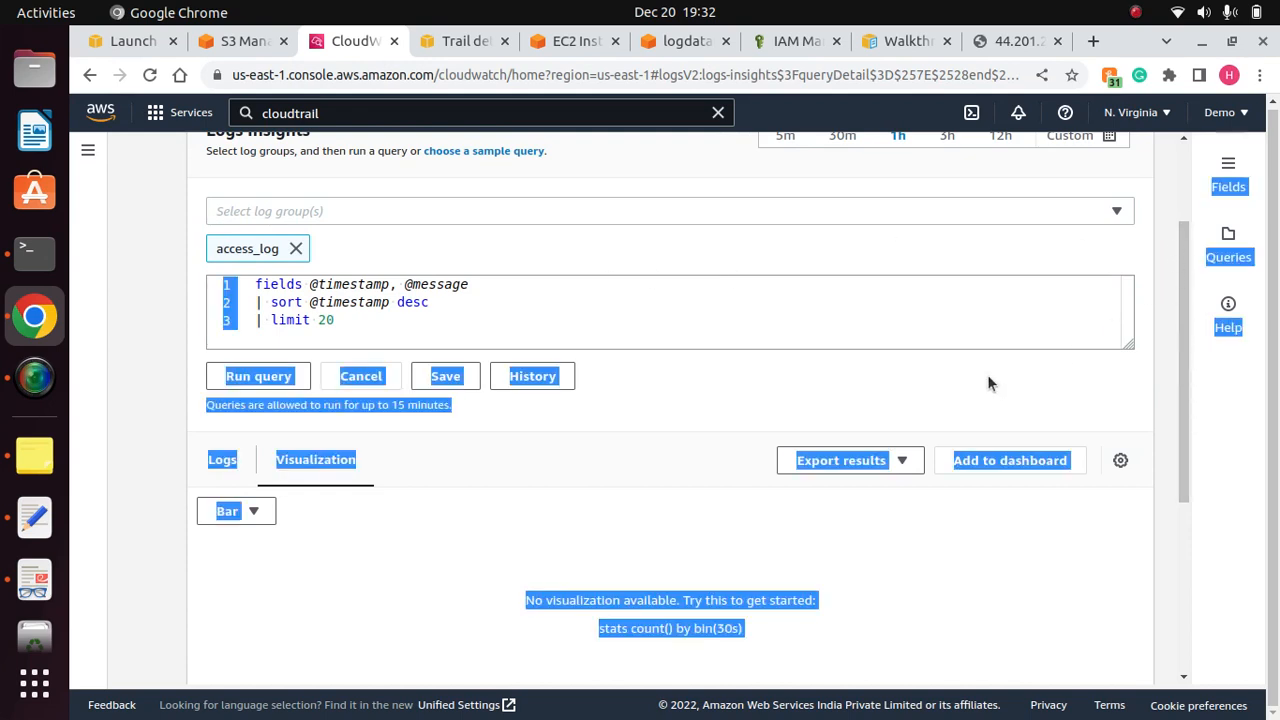
{"action": "left_click", "coordinate": [987, 383]}
{"action": "left_click_drag", "start_coordinate": [1178, 380], "coordinate": [1180, 288]}
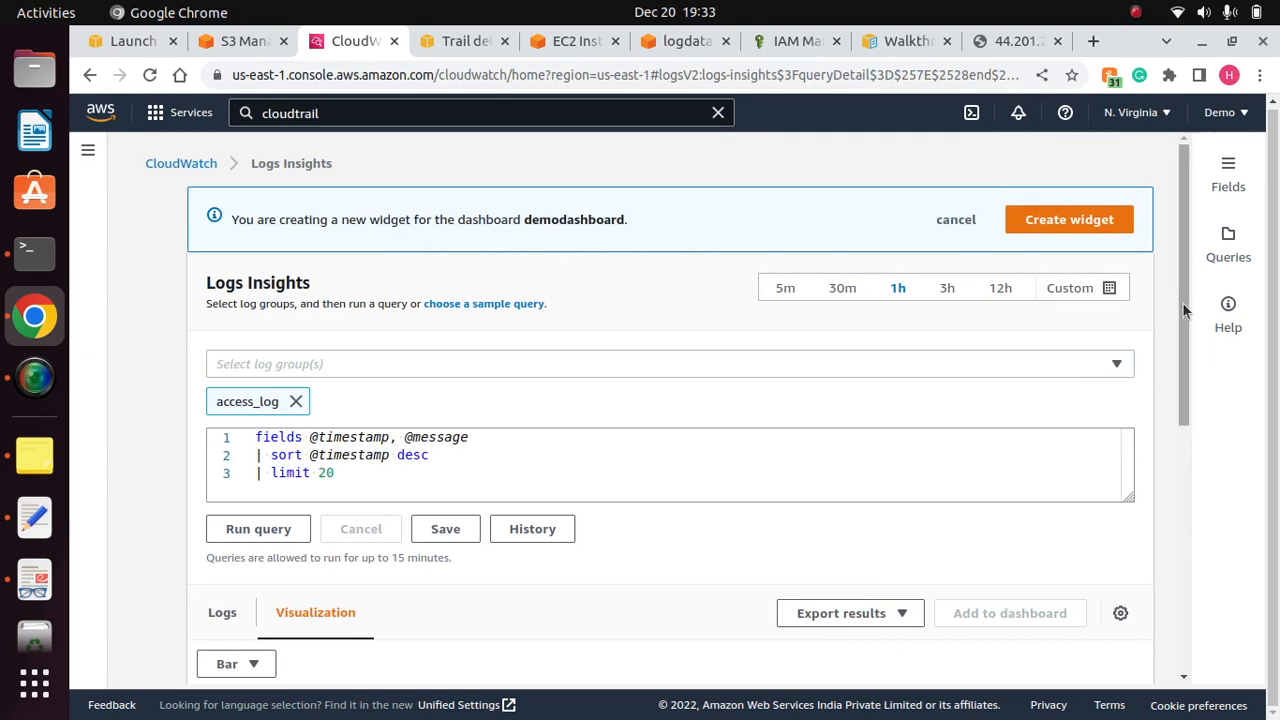
{"action": "left_click_drag", "start_coordinate": [1182, 302], "coordinate": [1120, 241]}
{"action": "left_click", "coordinate": [1084, 224]}
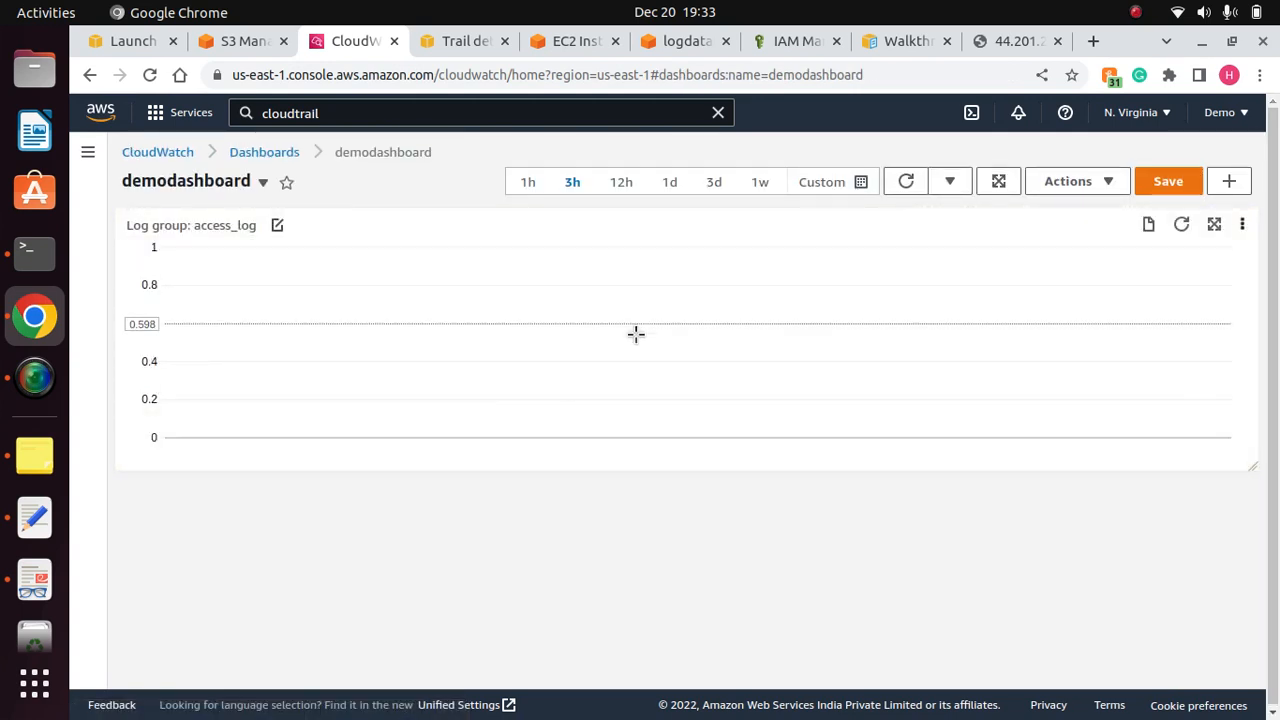
Step: Refresh demodashboard and its access_log widget to check for data
{"action": "left_click", "coordinate": [906, 182]}
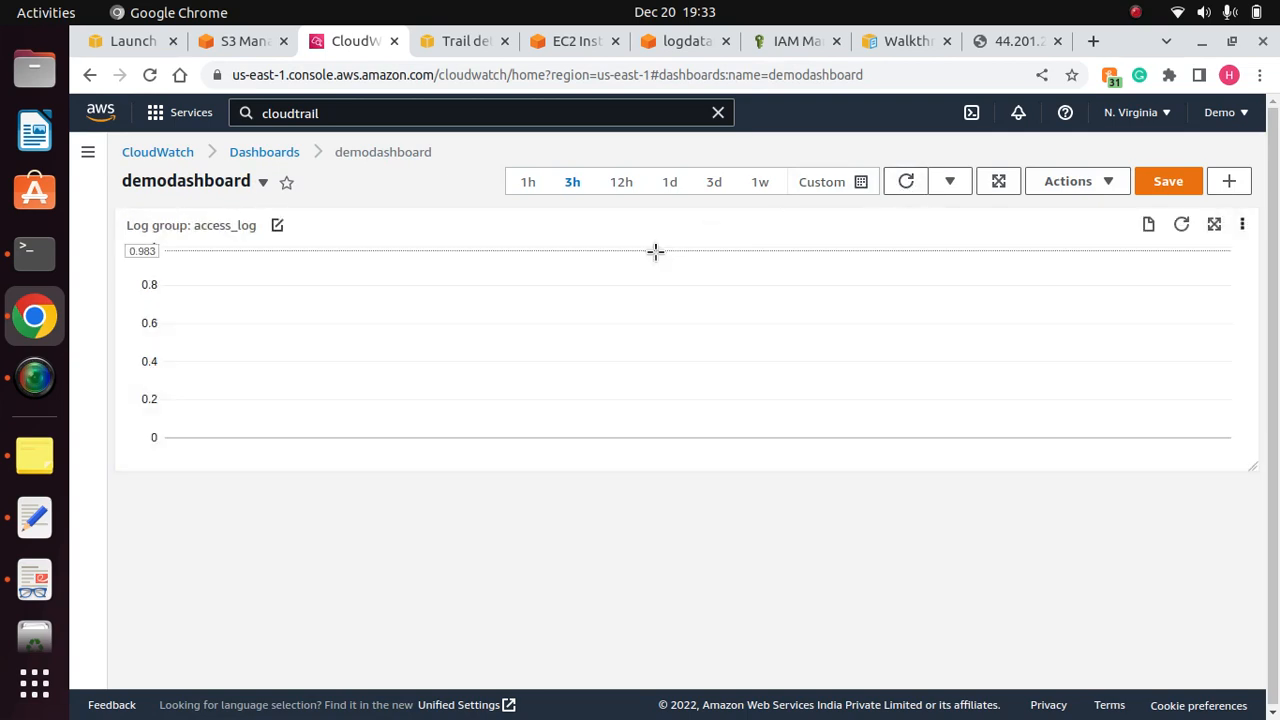
{"action": "left_click", "coordinate": [1182, 228]}
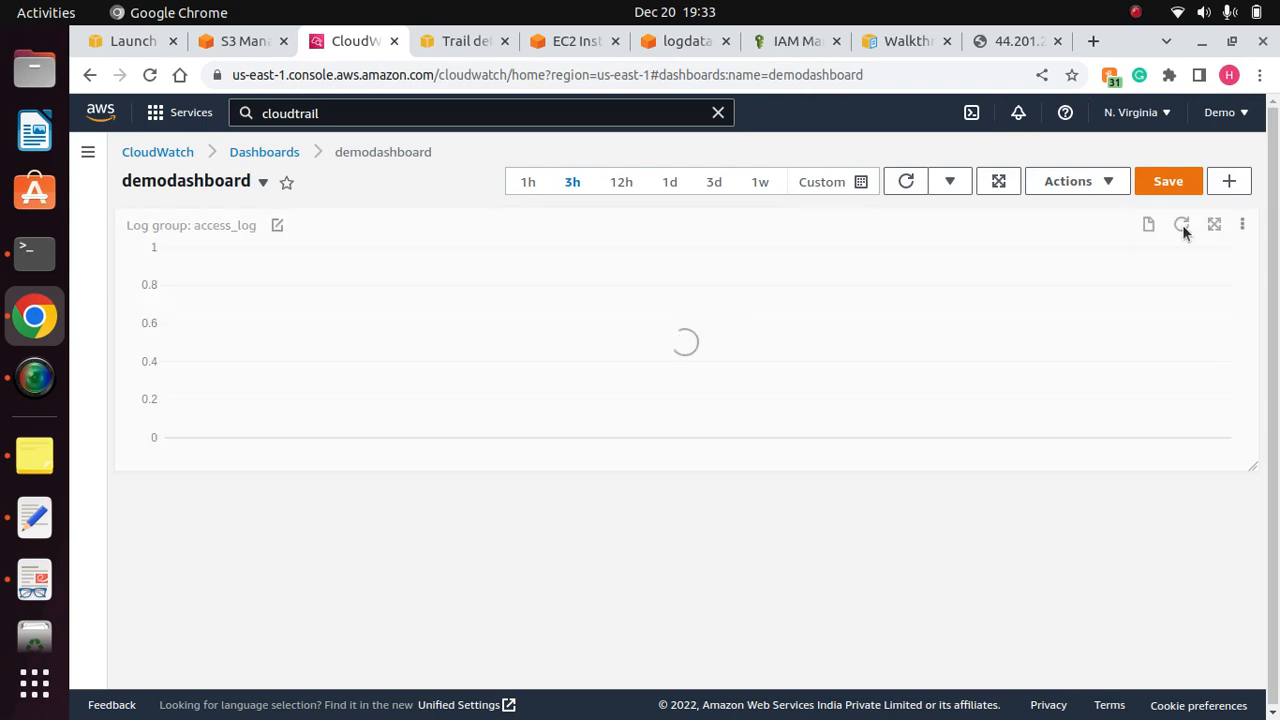
{"action": "left_click", "coordinate": [1182, 226]}
Step: Try to save a copy of the dashboard under the name demodashboard
{"action": "left_click", "coordinate": [1104, 182]}
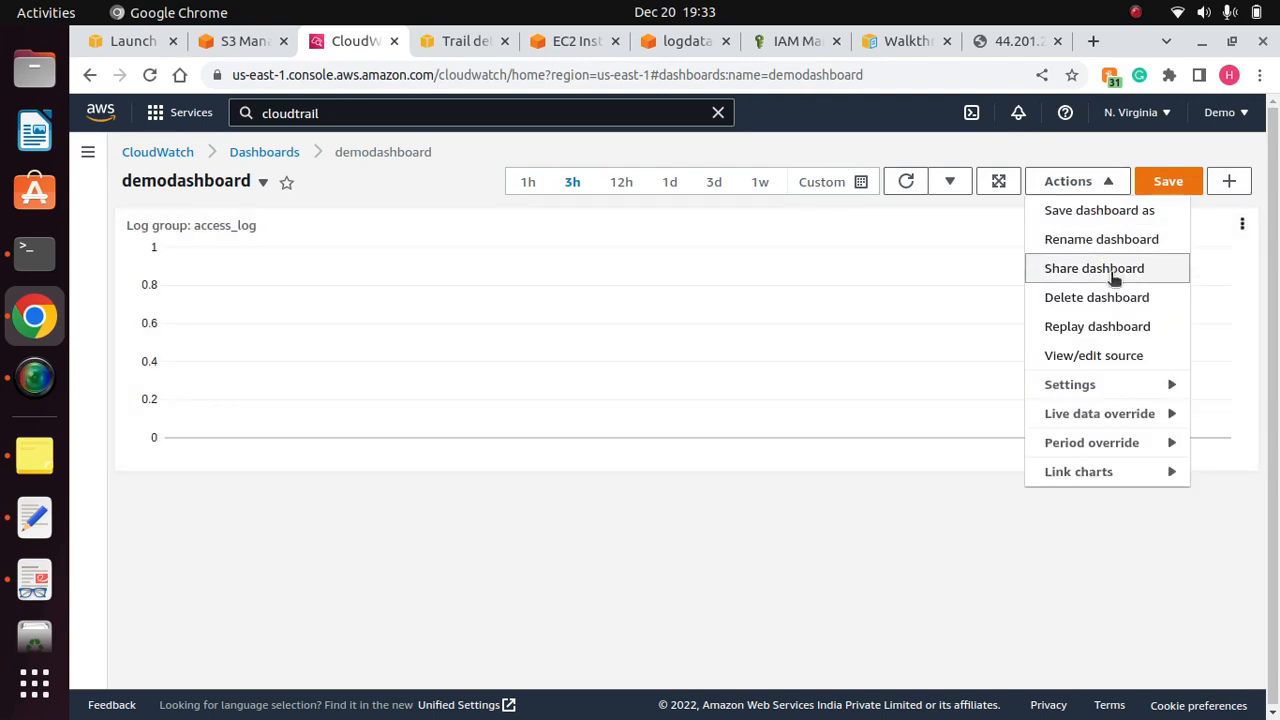
{"action": "left_click", "coordinate": [1080, 214]}
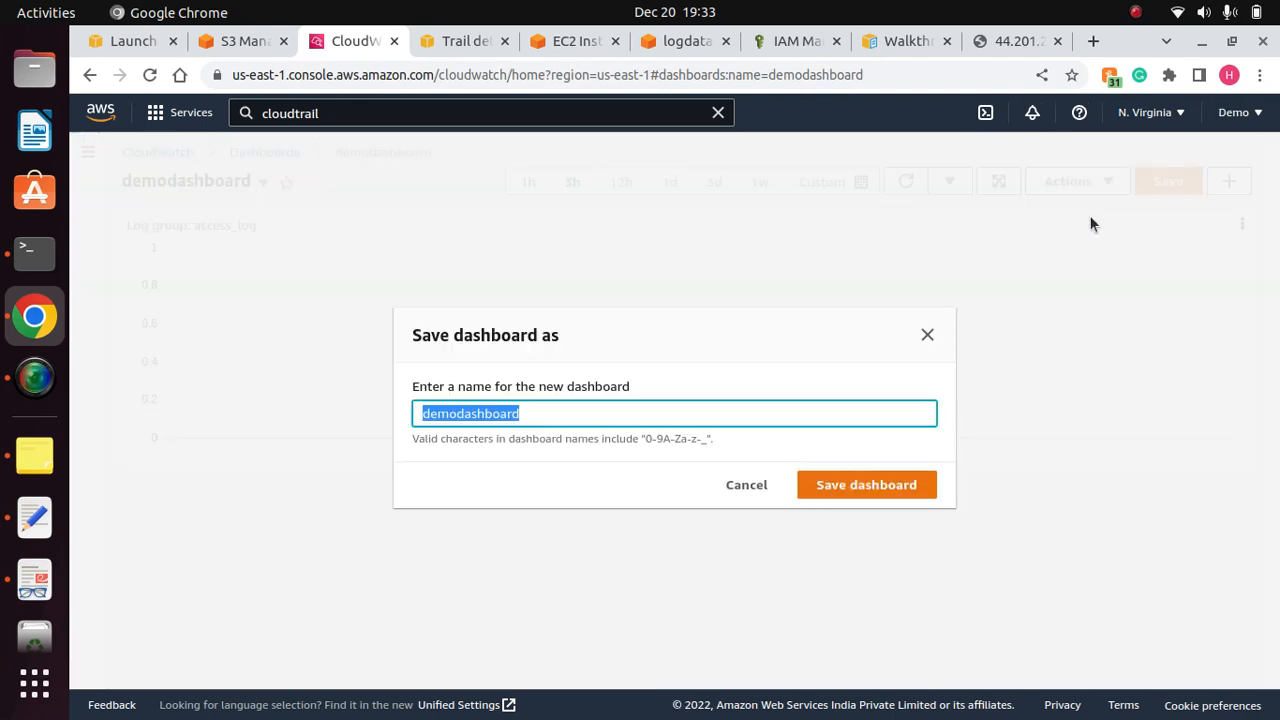
{"action": "left_click", "coordinate": [878, 486]}
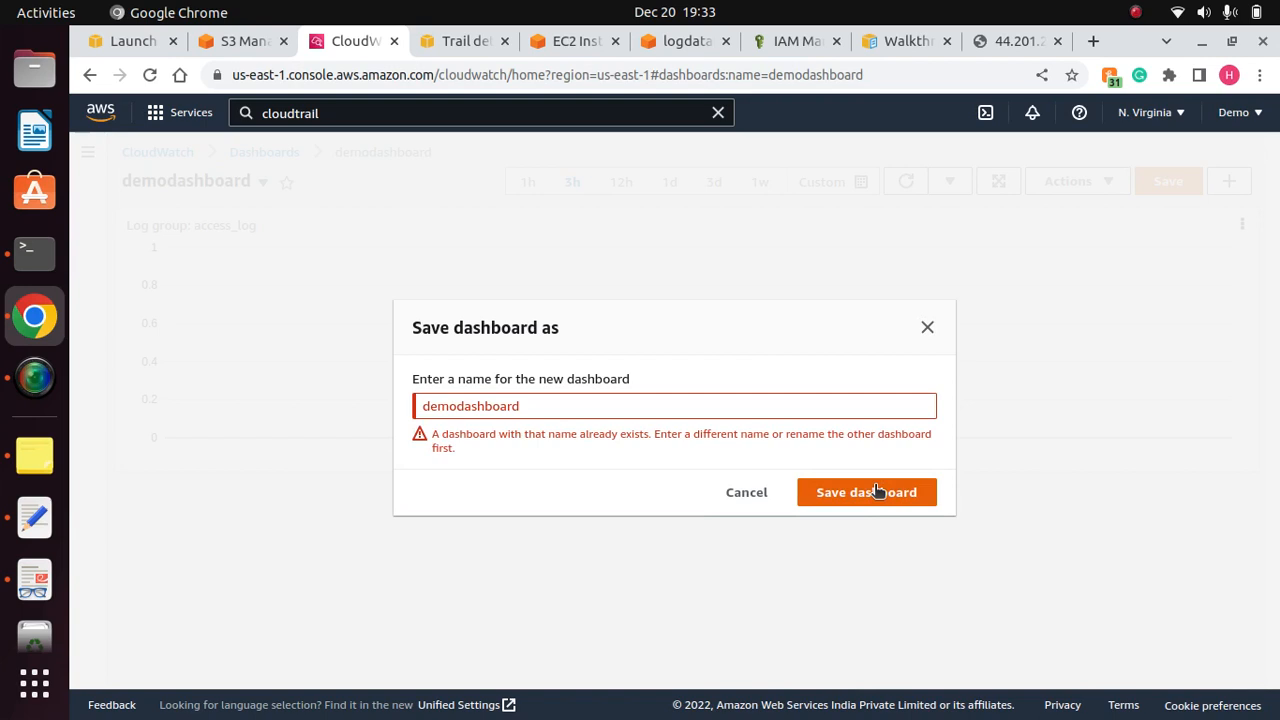
{"action": "left_click", "coordinate": [927, 329]}
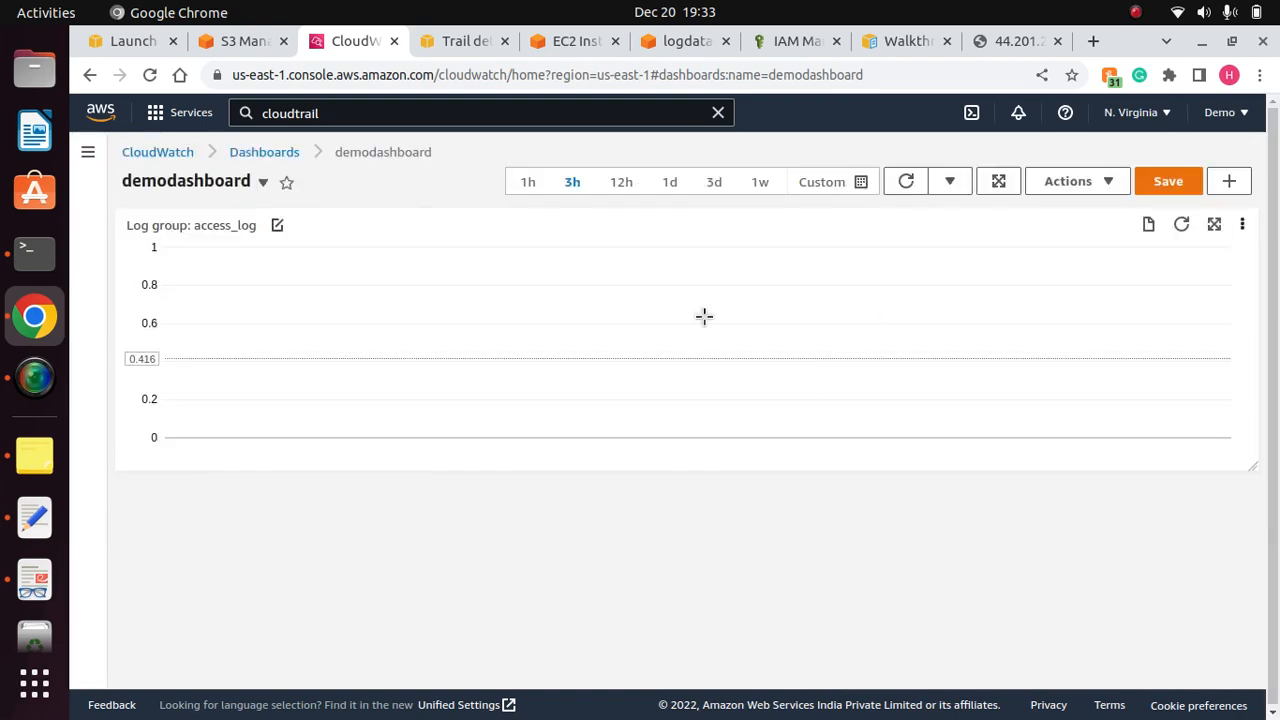
Step: Return to the custom dashboards list, discard demodashboard's unsaved changes and create a new dashboard named mydashboard
{"action": "left_click", "coordinate": [266, 154]}
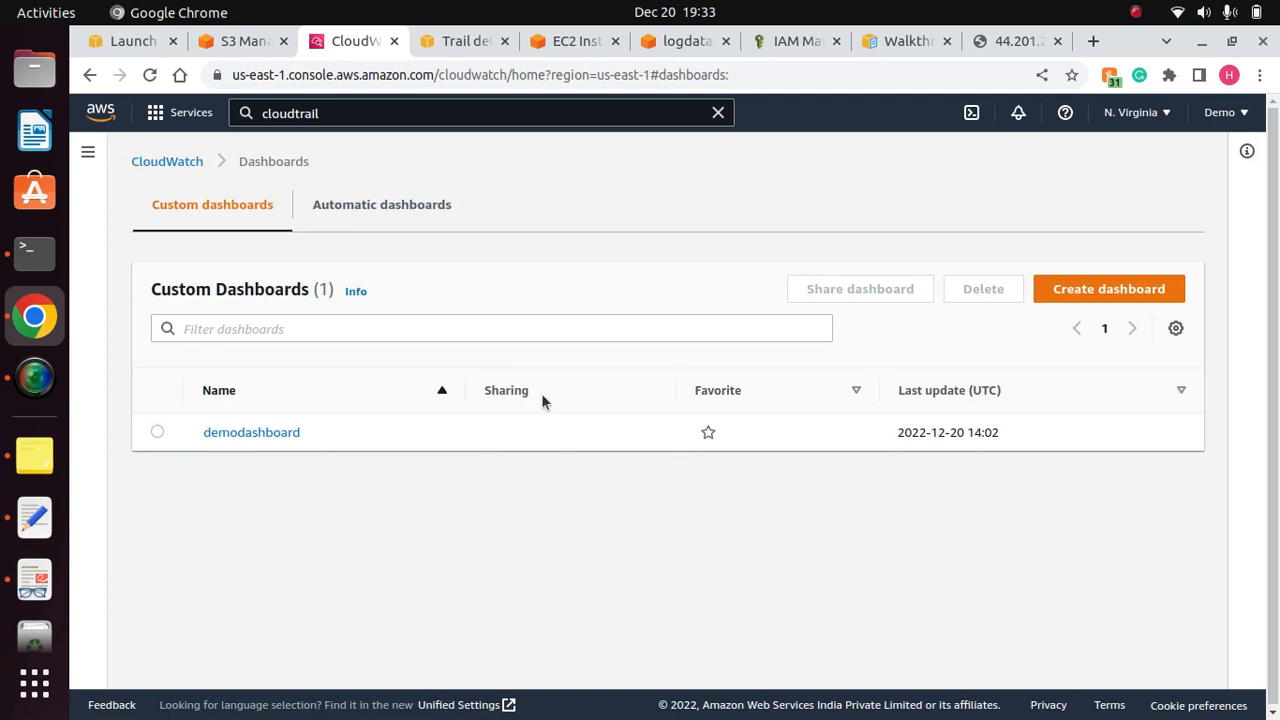
{"action": "left_click", "coordinate": [1108, 290]}
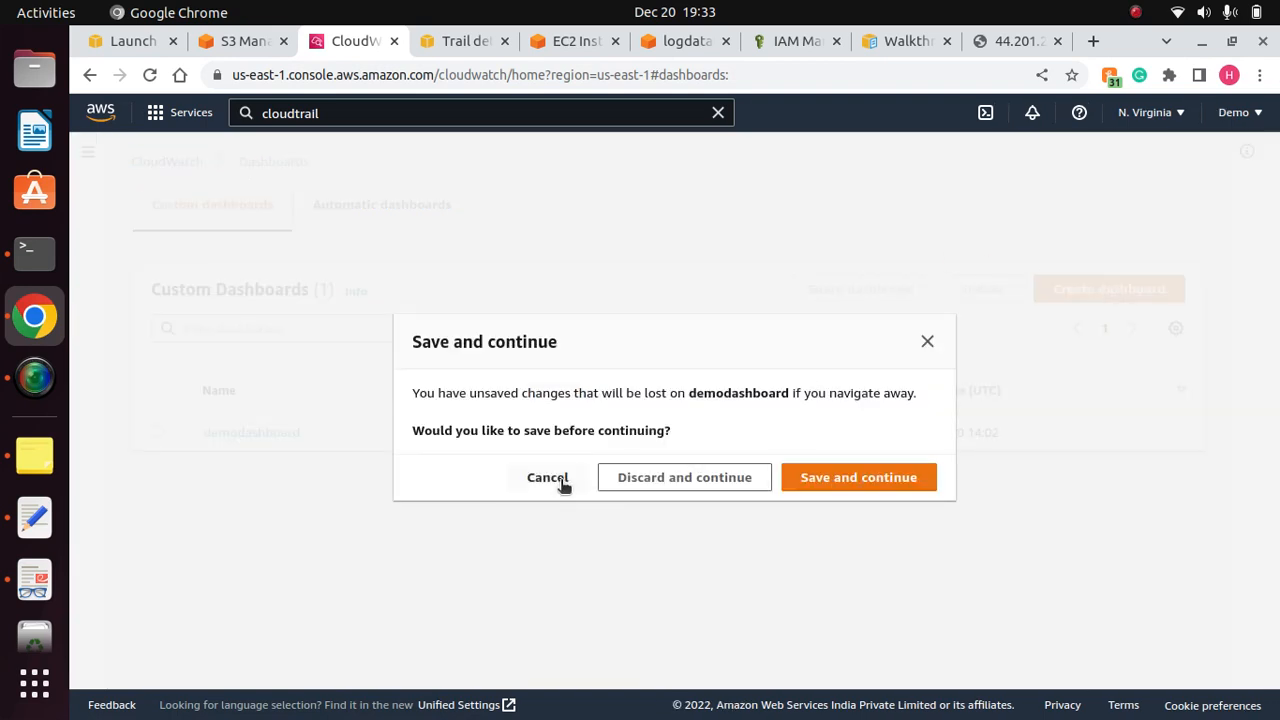
{"action": "left_click", "coordinate": [690, 478]}
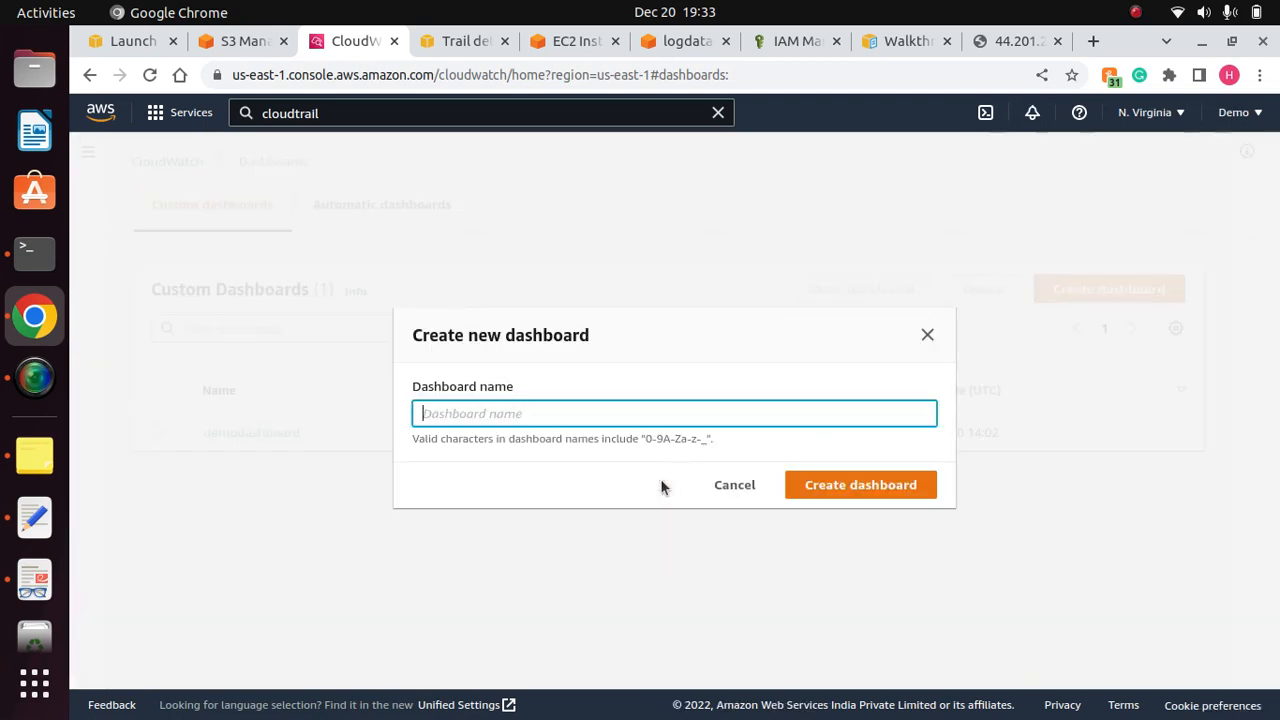
{"action": "type", "text": "mydashboard"}
{"action": "left_click", "coordinate": [866, 484]}
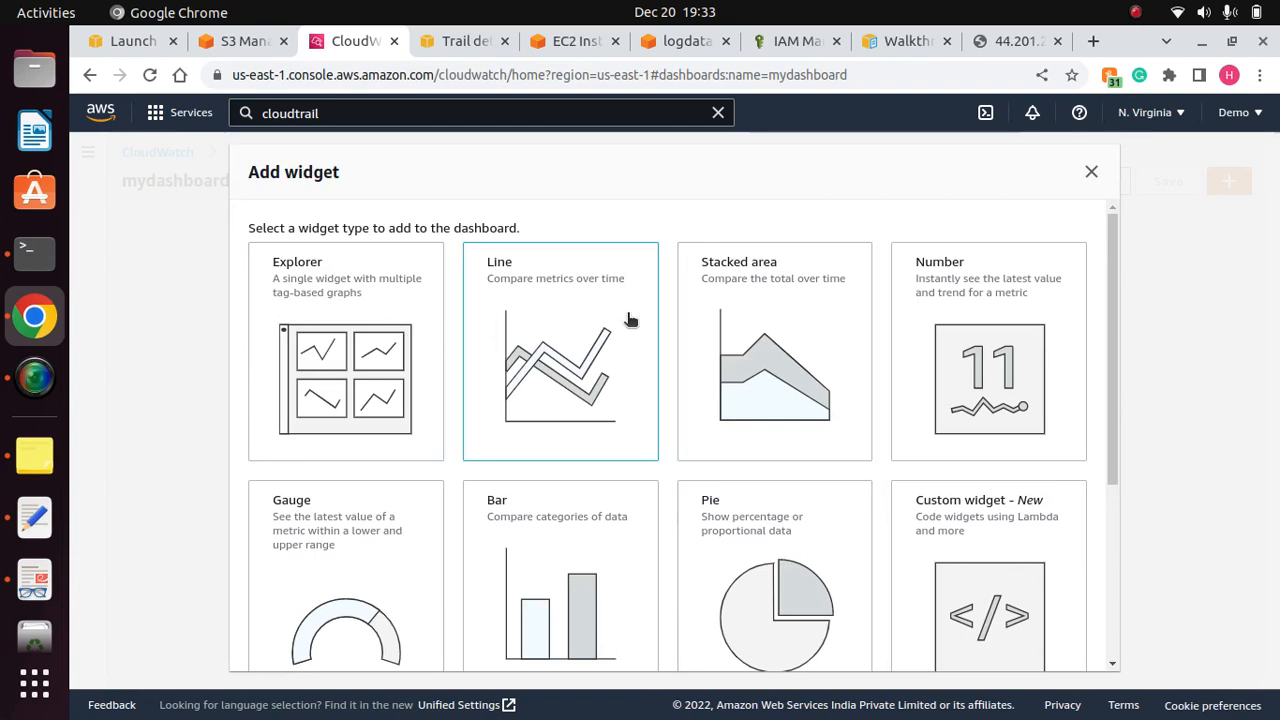
Step: Start a Number widget for mydashboard and browse the EC2 per-instance metrics in the AWS namespaces
{"action": "left_click", "coordinate": [948, 340]}
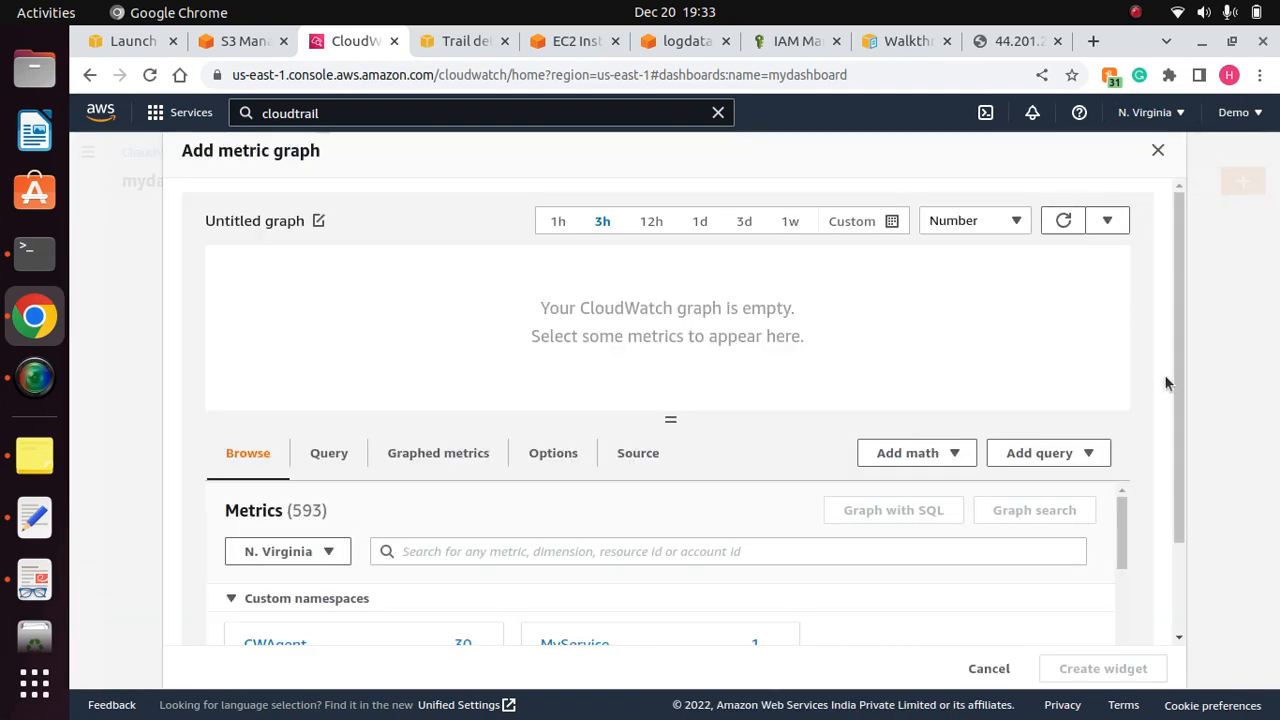
{"action": "left_click_drag", "start_coordinate": [1176, 337], "coordinate": [1188, 449]}
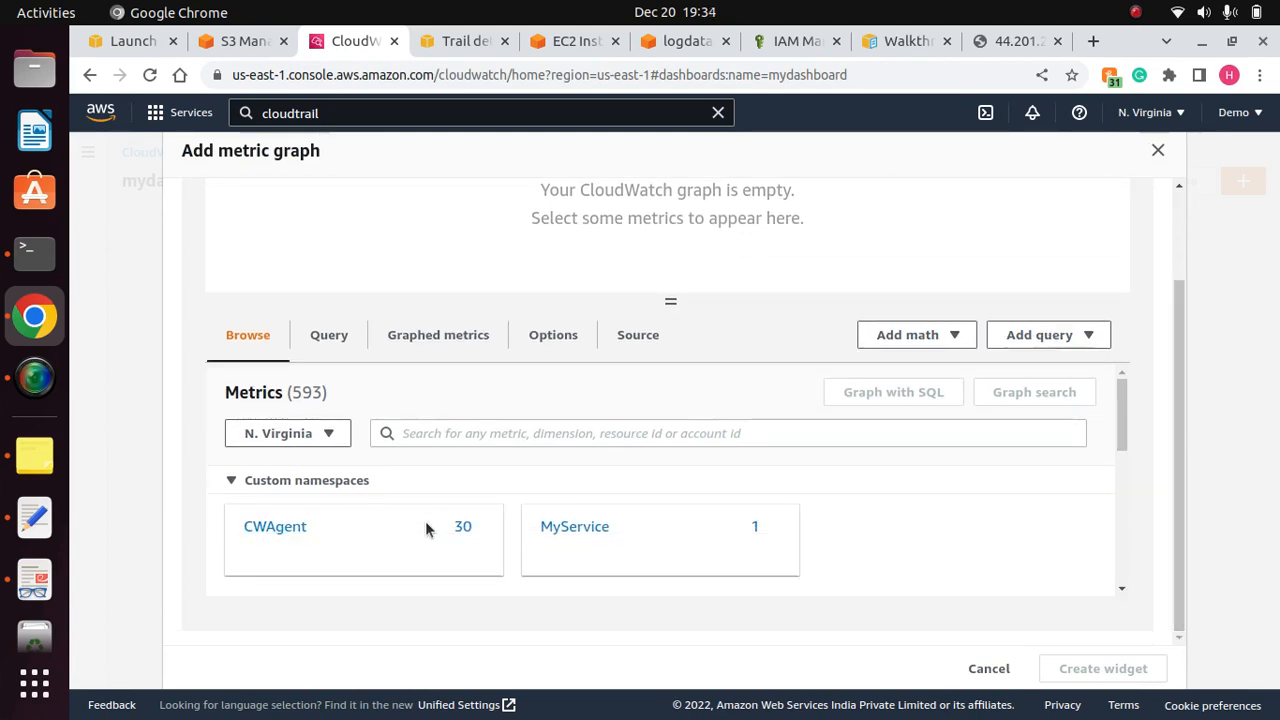
{"action": "left_click", "coordinate": [325, 482]}
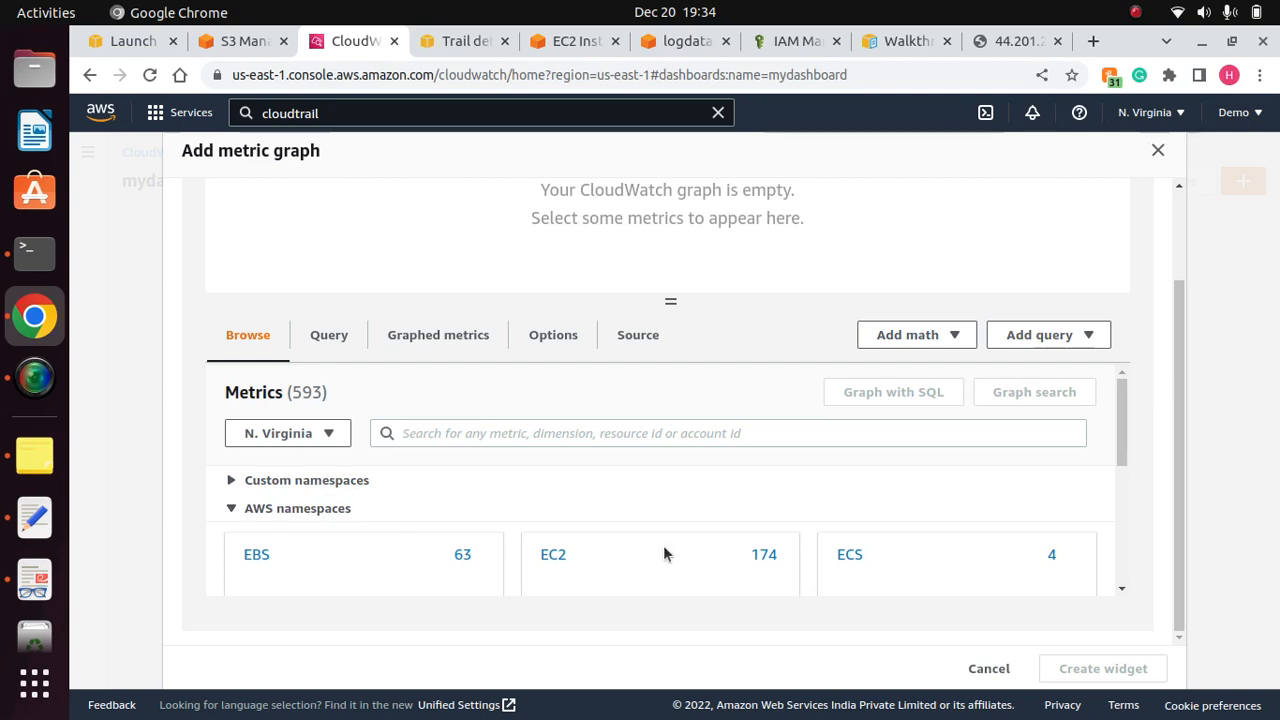
{"action": "left_click", "coordinate": [540, 561]}
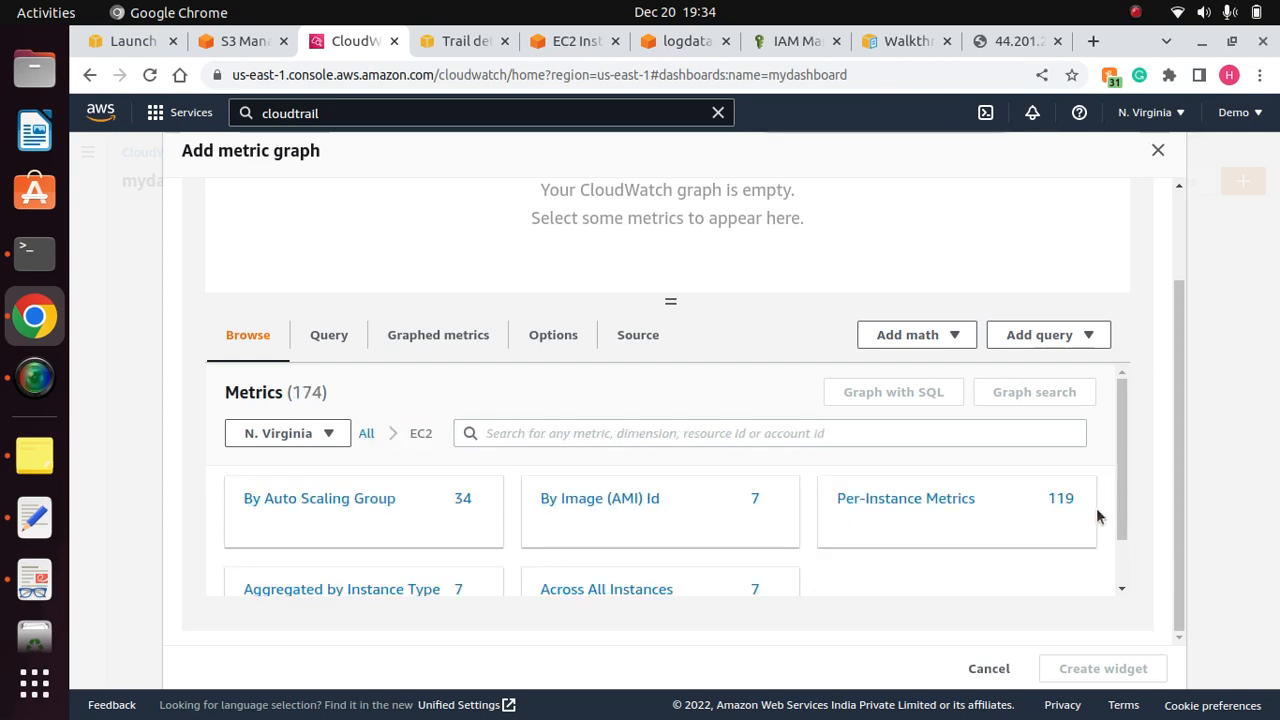
{"action": "left_click", "coordinate": [950, 505]}
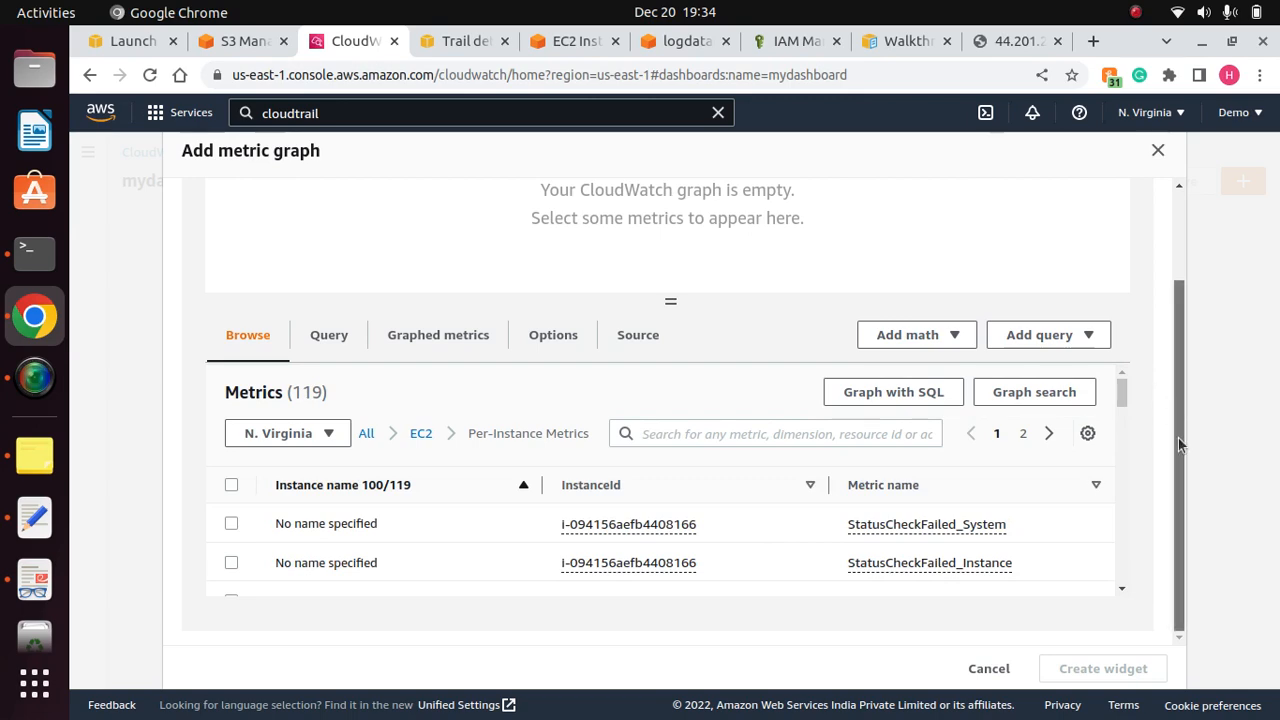
{"action": "mouse_move", "coordinate": [1122, 394]}
{"action": "left_mouse_down"}
{"action": "mouse_move", "coordinate": [1126, 603]}
{"action": "mouse_move", "coordinate": [1125, 380]}
{"action": "left_mouse_up"}
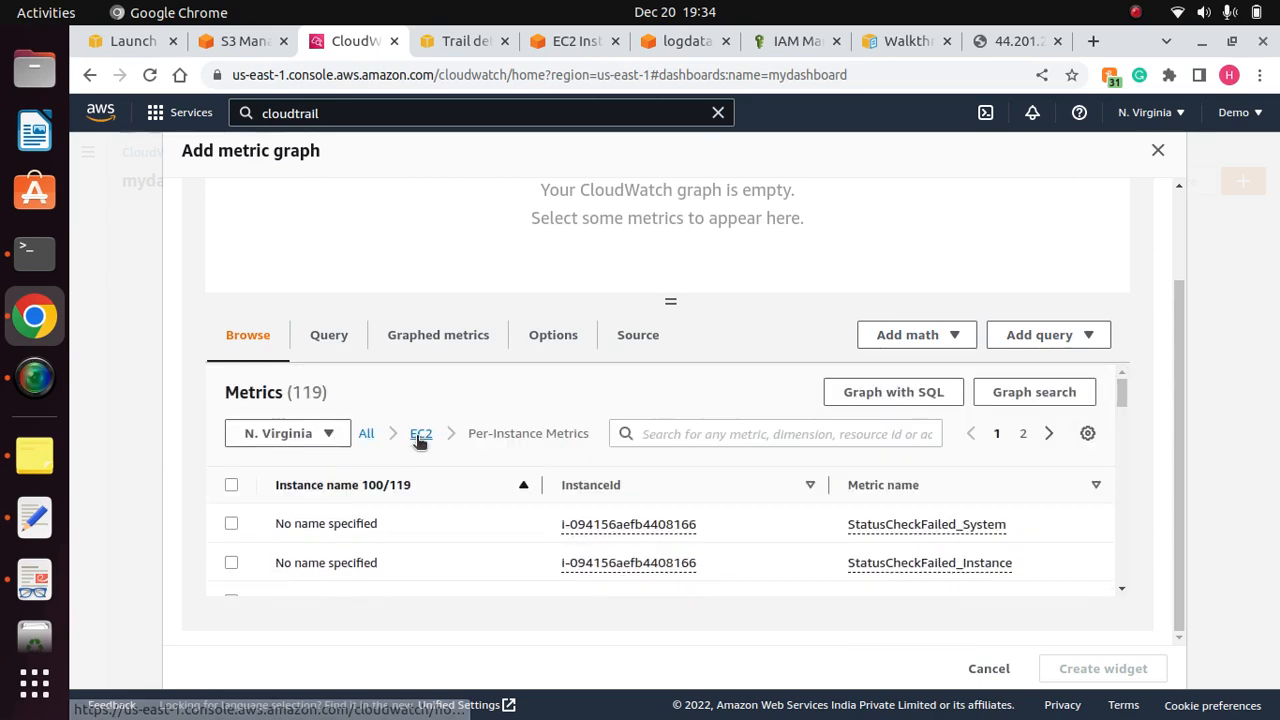
Step: Choose EC2forCLW's disk_used_percent from the CWAgent InstanceId metrics and create the widget
{"action": "left_click", "coordinate": [368, 435]}
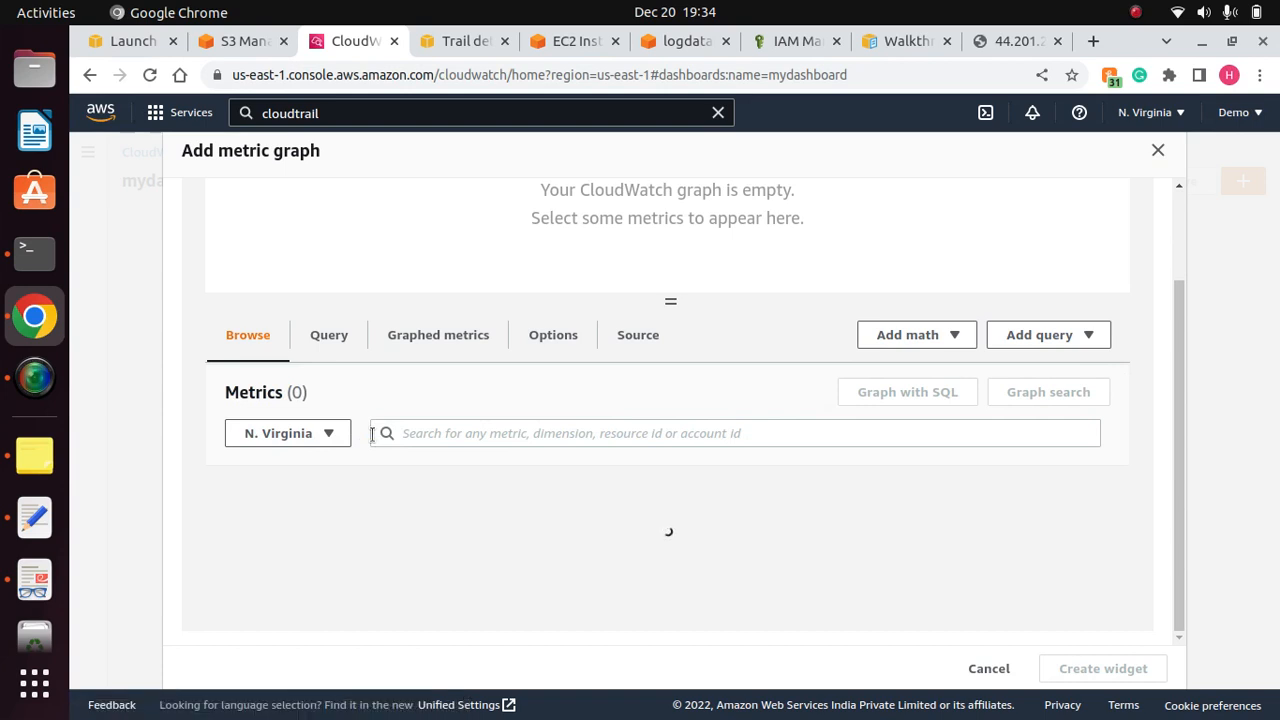
{"action": "left_click", "coordinate": [307, 549]}
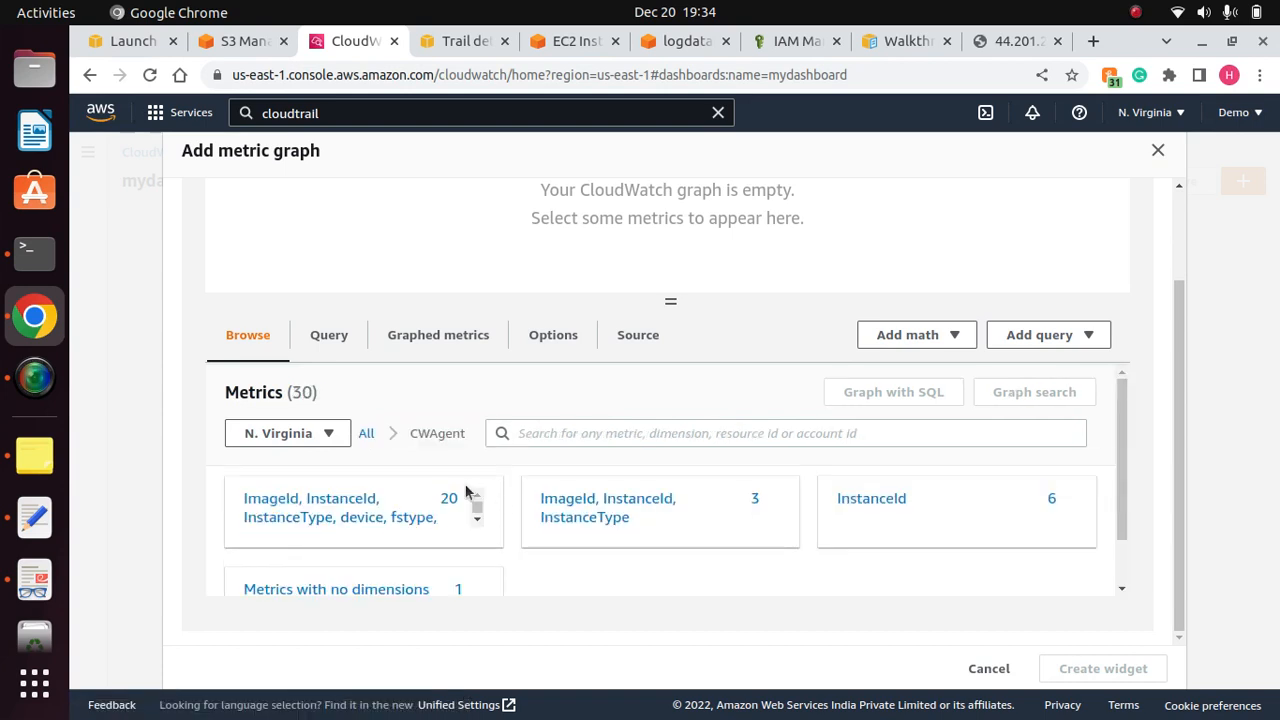
{"action": "left_click", "coordinate": [864, 503]}
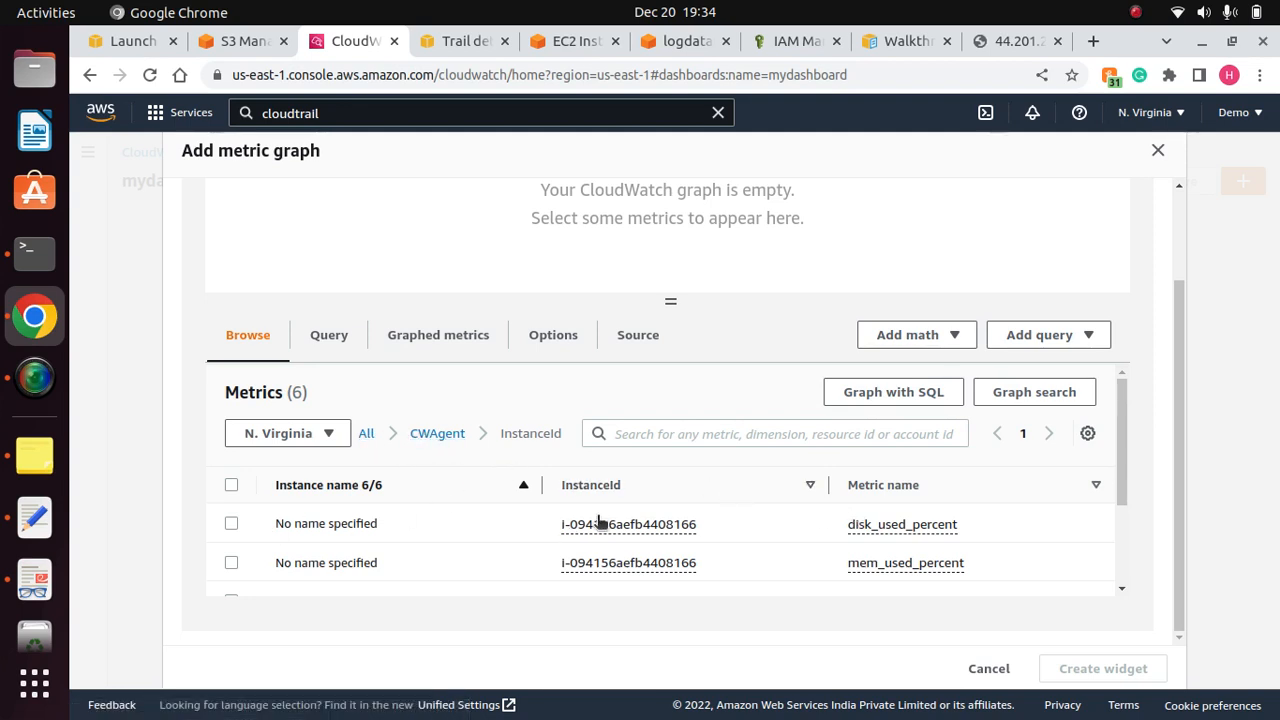
{"action": "scroll", "coordinate": [1121, 601], "scroll_direction": "down", "scroll_amount": 3}
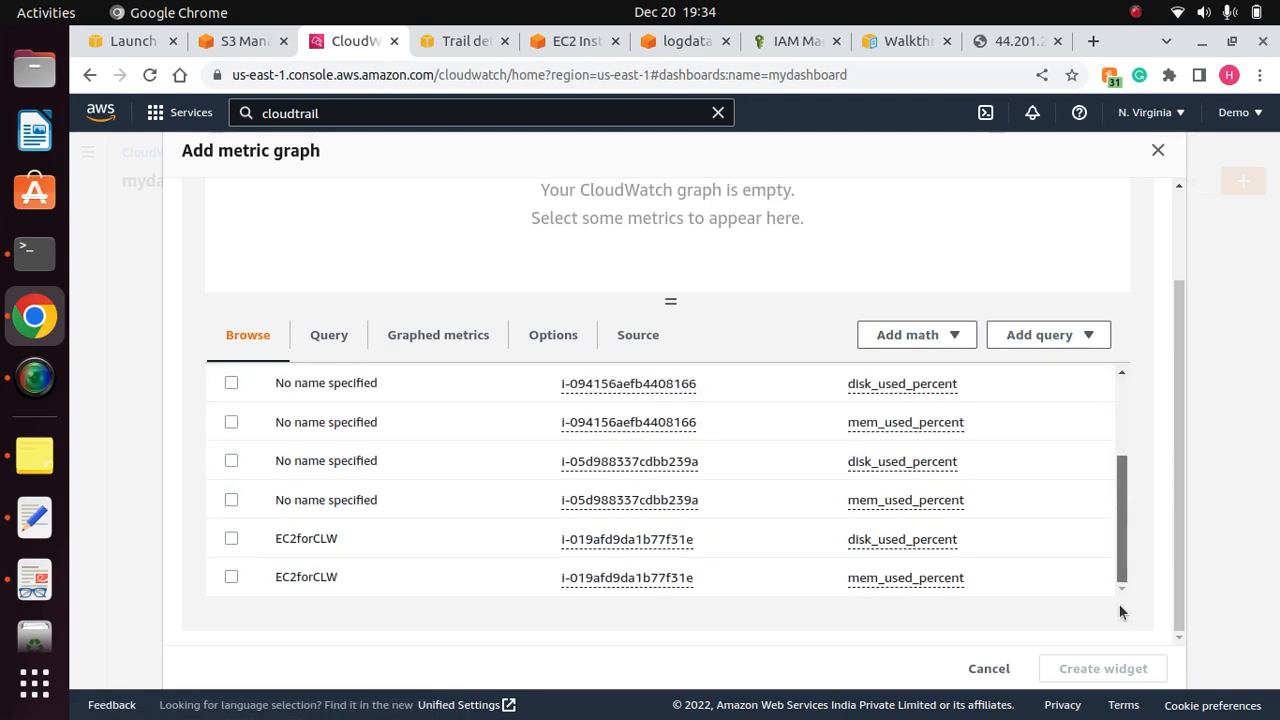
{"action": "left_click", "coordinate": [231, 538]}
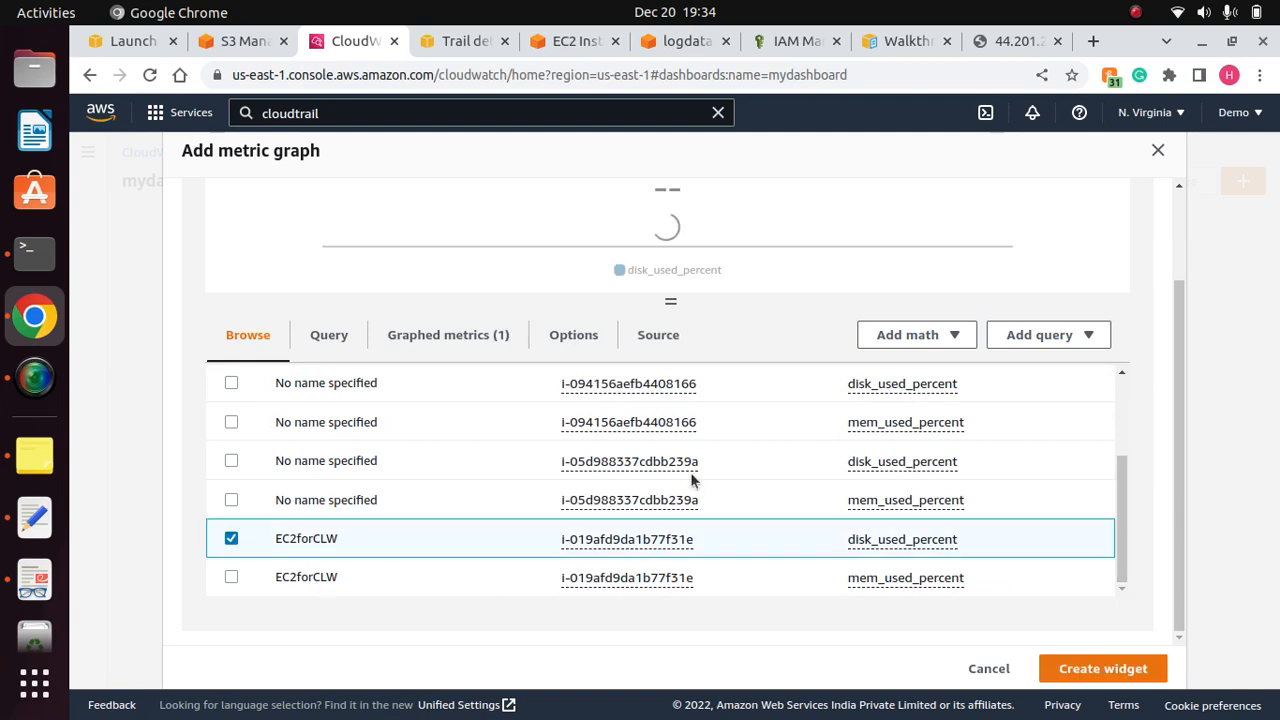
{"action": "left_click", "coordinate": [1080, 666]}
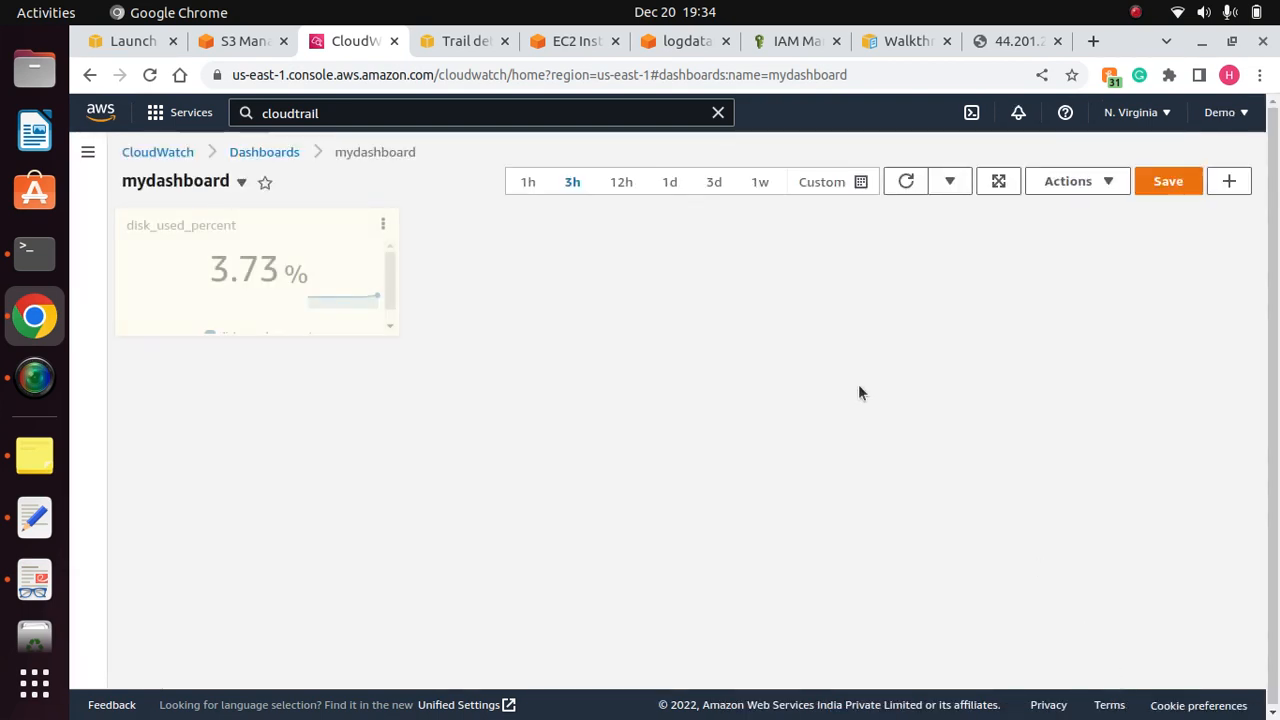
{"action": "mouse_move", "coordinate": [360, 224]}
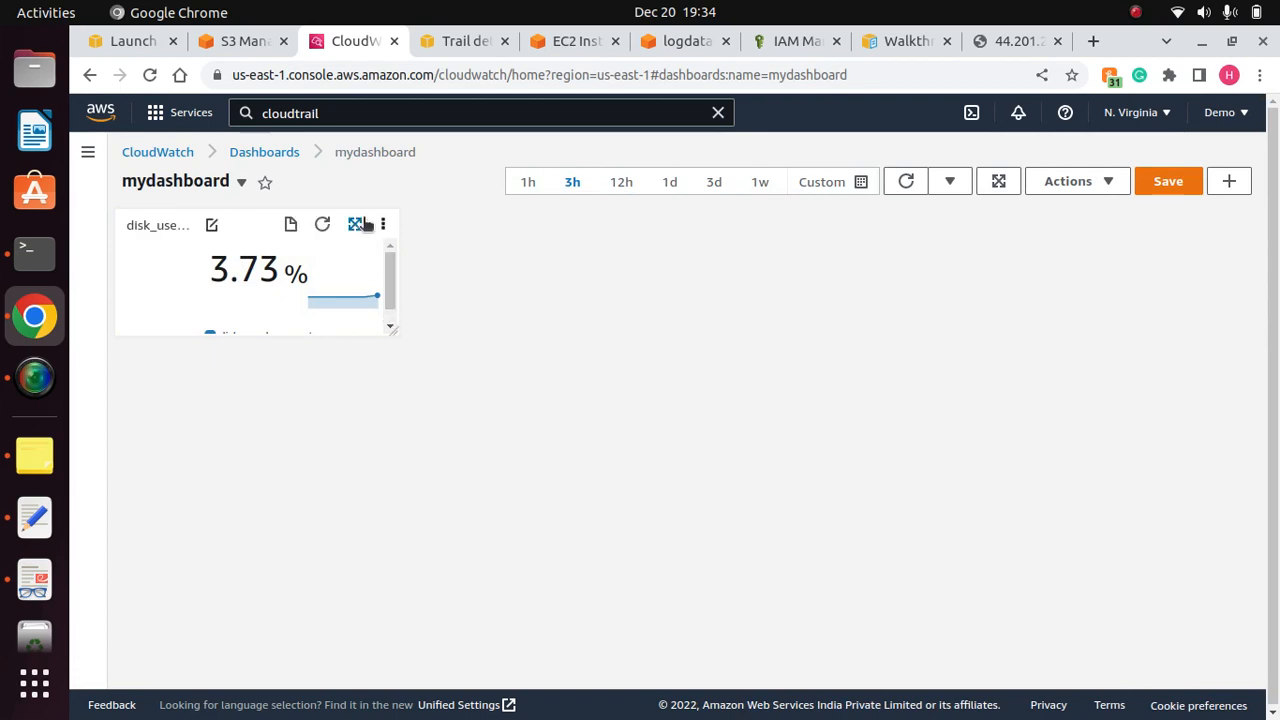
Step: Enlarge the disk_used_percent widget in both width and height and save mydashboard
{"action": "left_click_drag", "start_coordinate": [391, 329], "coordinate": [572, 395]}
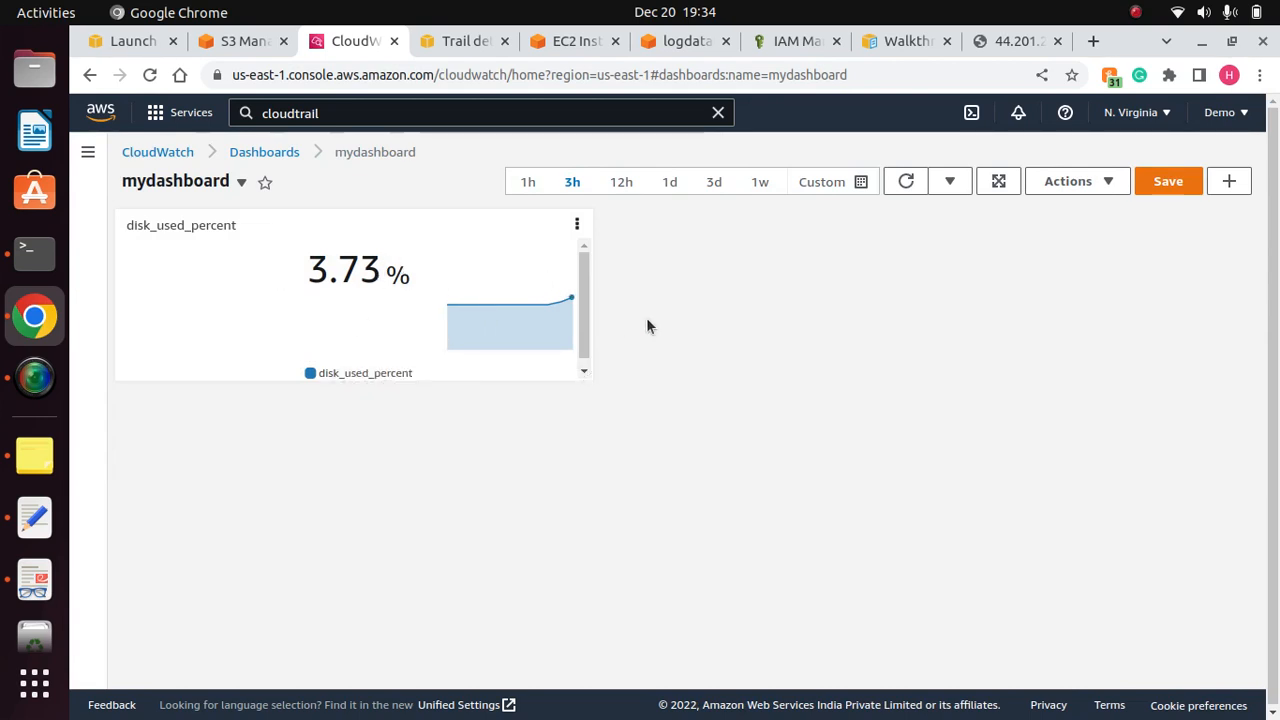
{"action": "left_click", "coordinate": [1163, 181]}
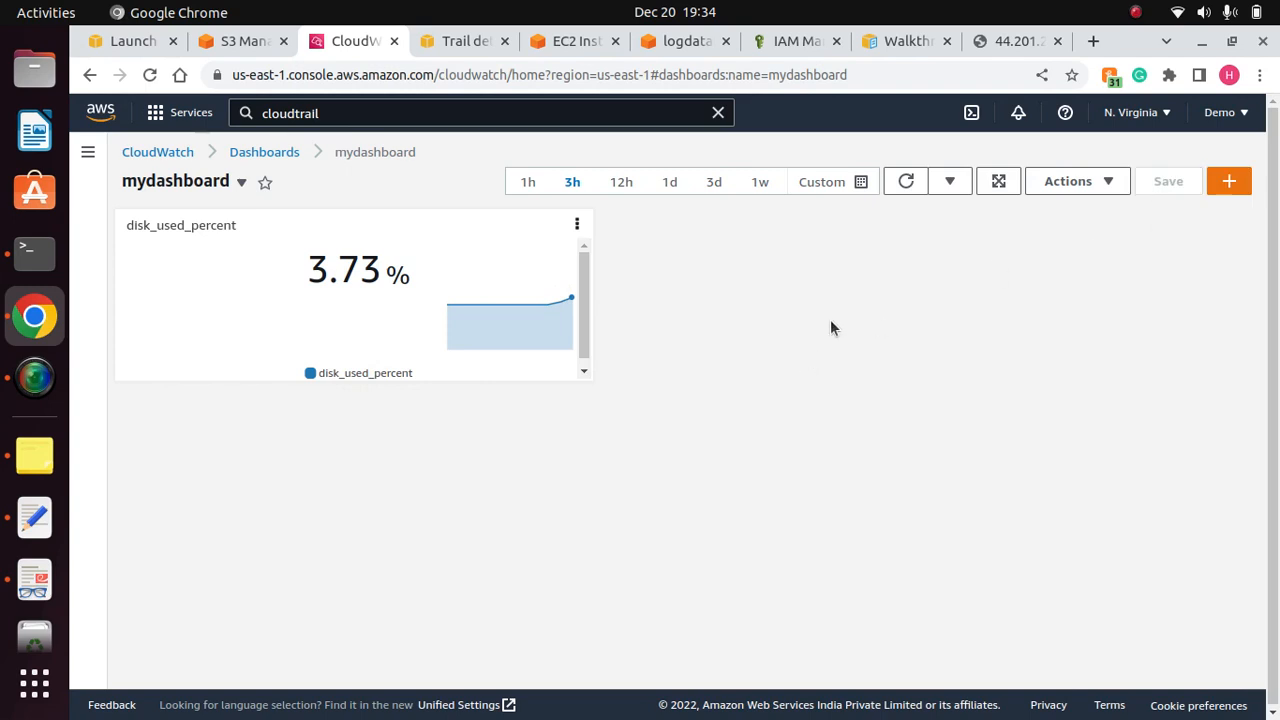
{"action": "left_click", "coordinate": [1092, 183]}
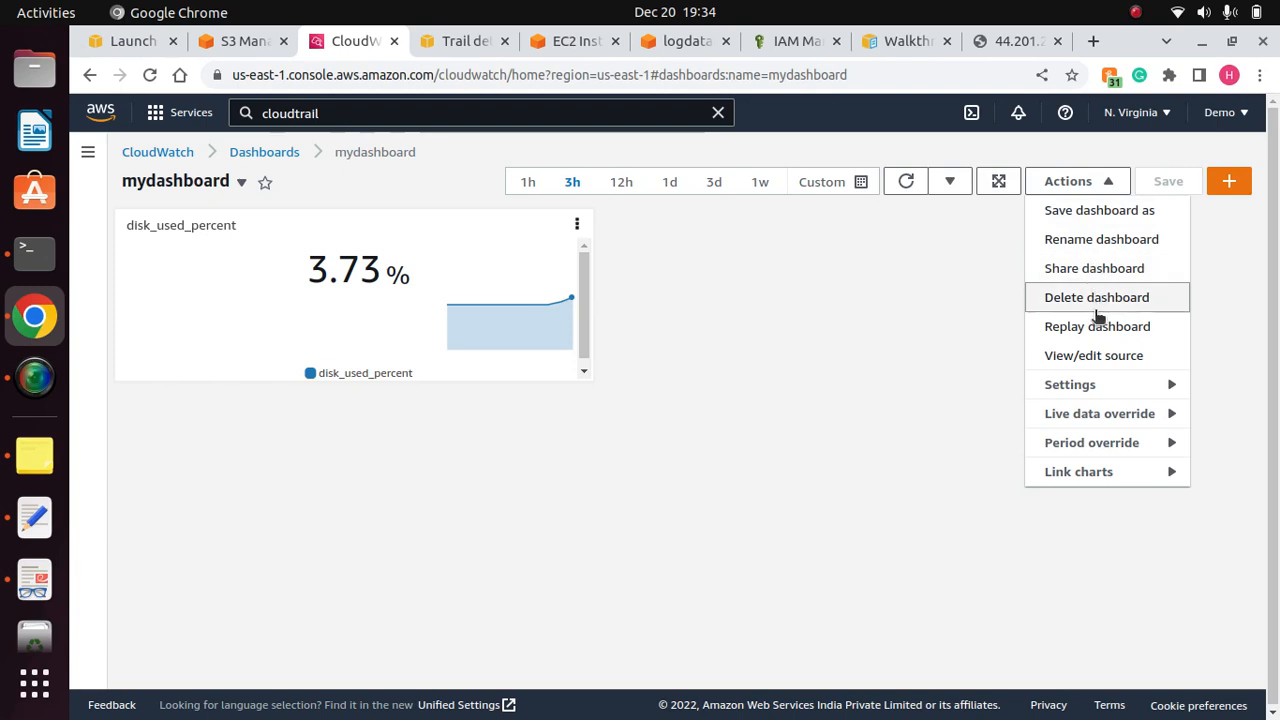
{"action": "left_click", "coordinate": [920, 325]}
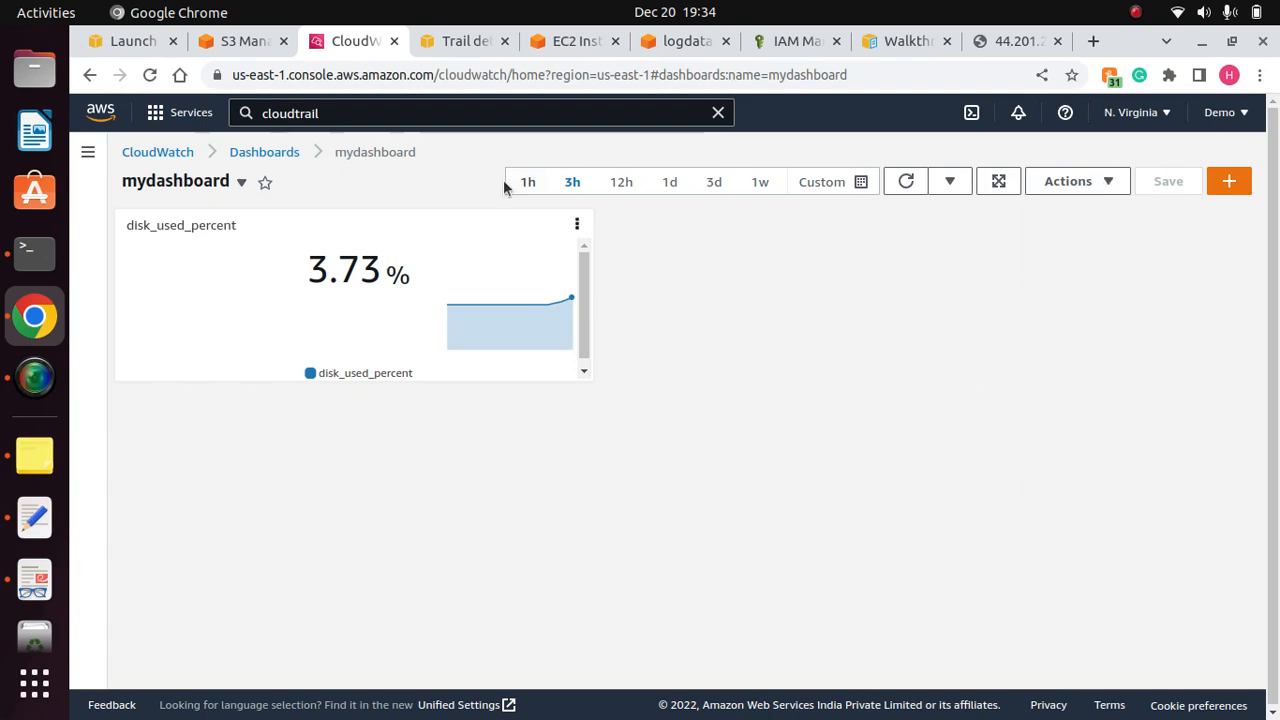
Step: Look through the custom and automatic dashboards lists, and reopen mydashboard
{"action": "left_click", "coordinate": [260, 158]}
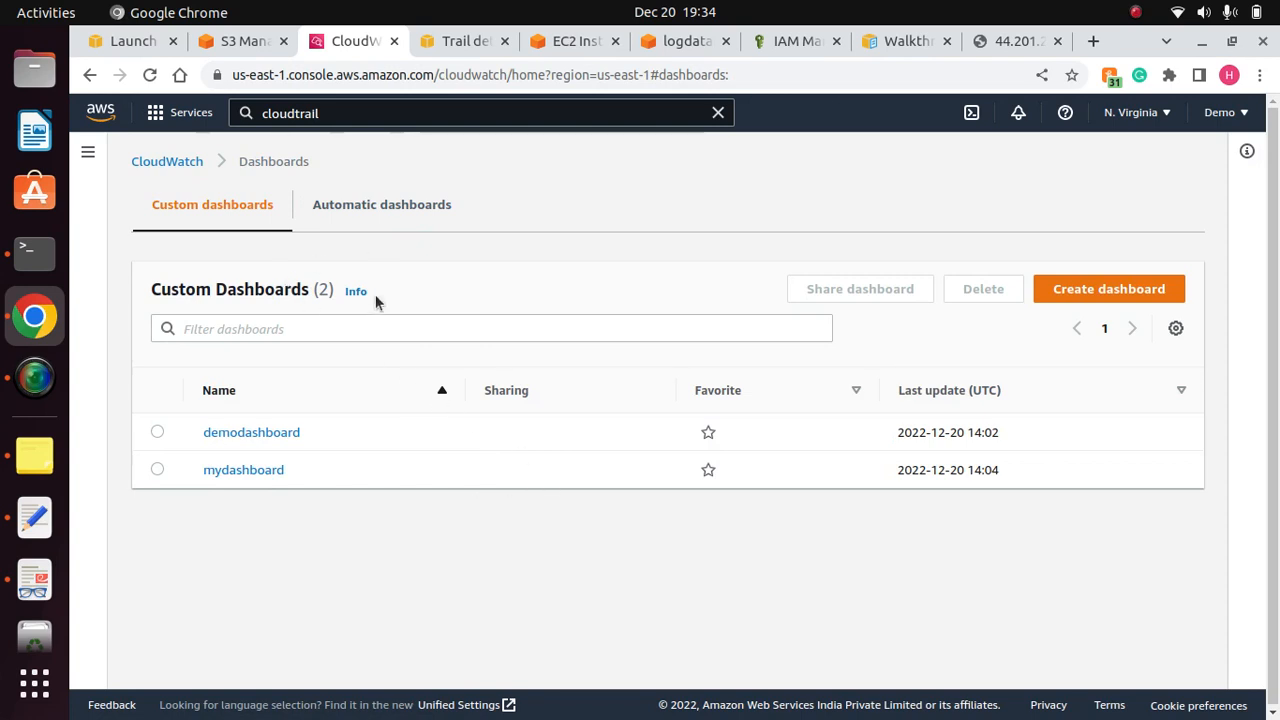
{"action": "left_click", "coordinate": [420, 206]}
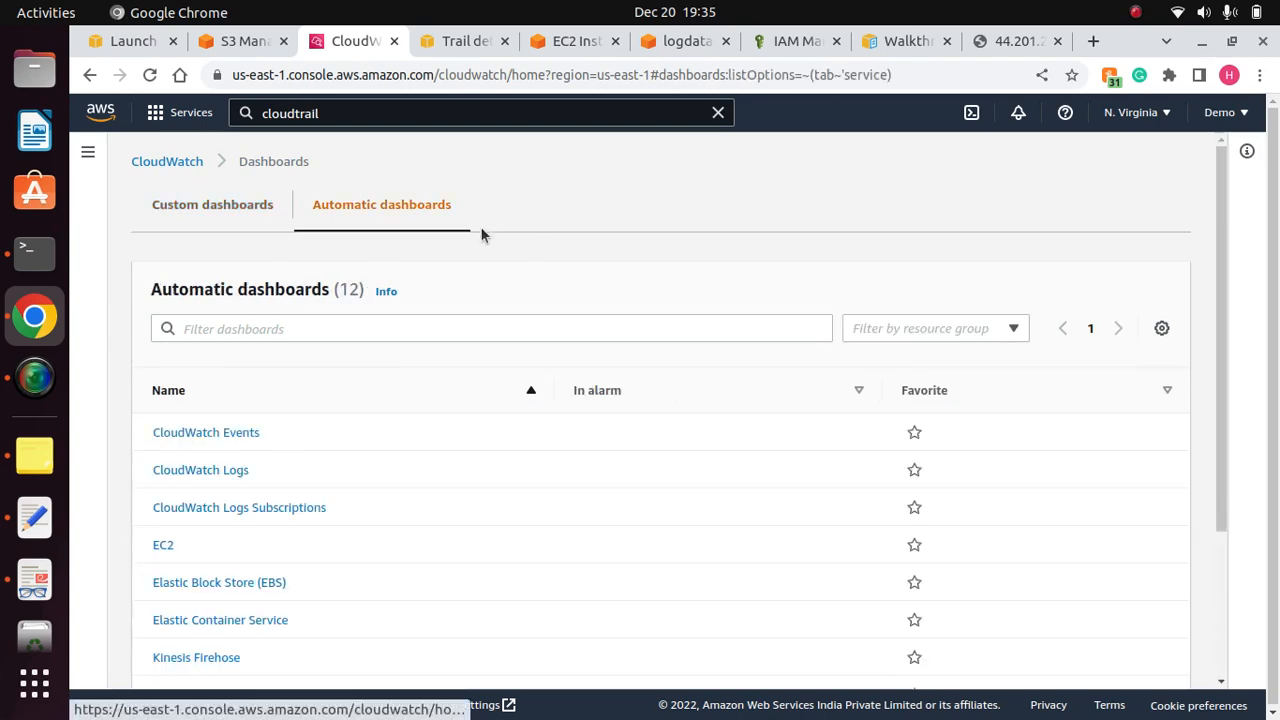
{"action": "left_click", "coordinate": [228, 210]}
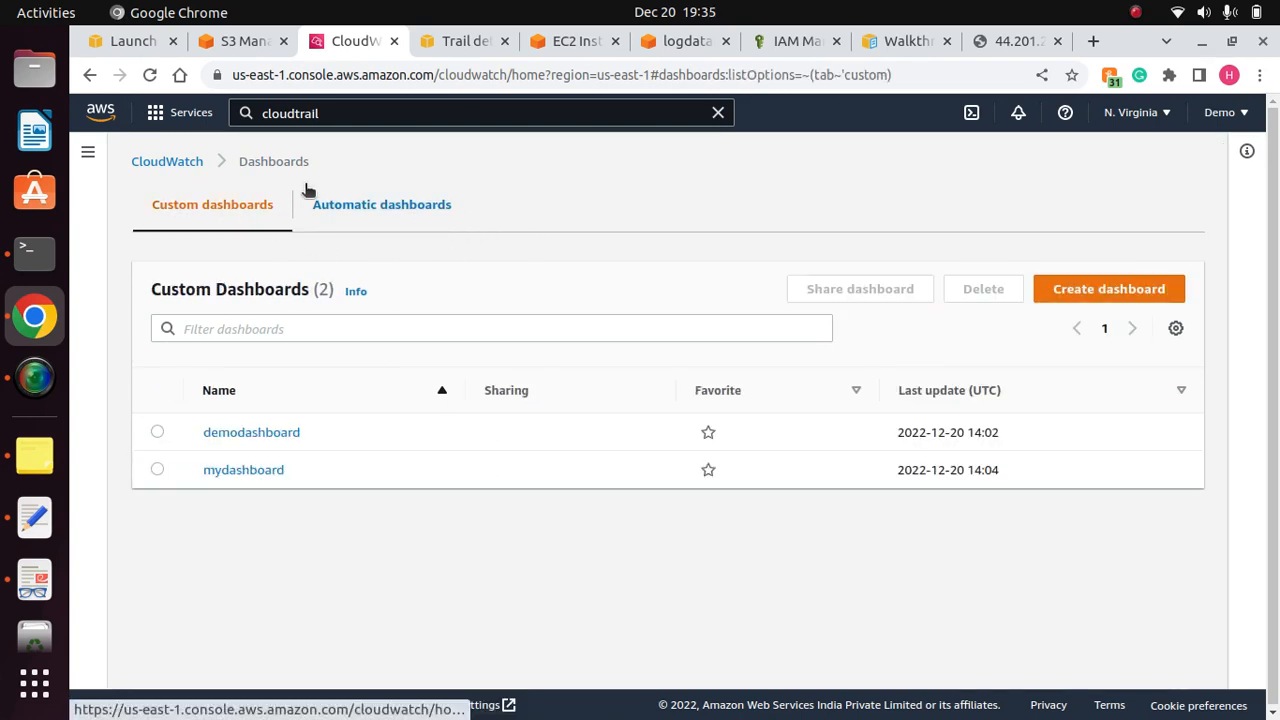
{"action": "left_click", "coordinate": [88, 152]}
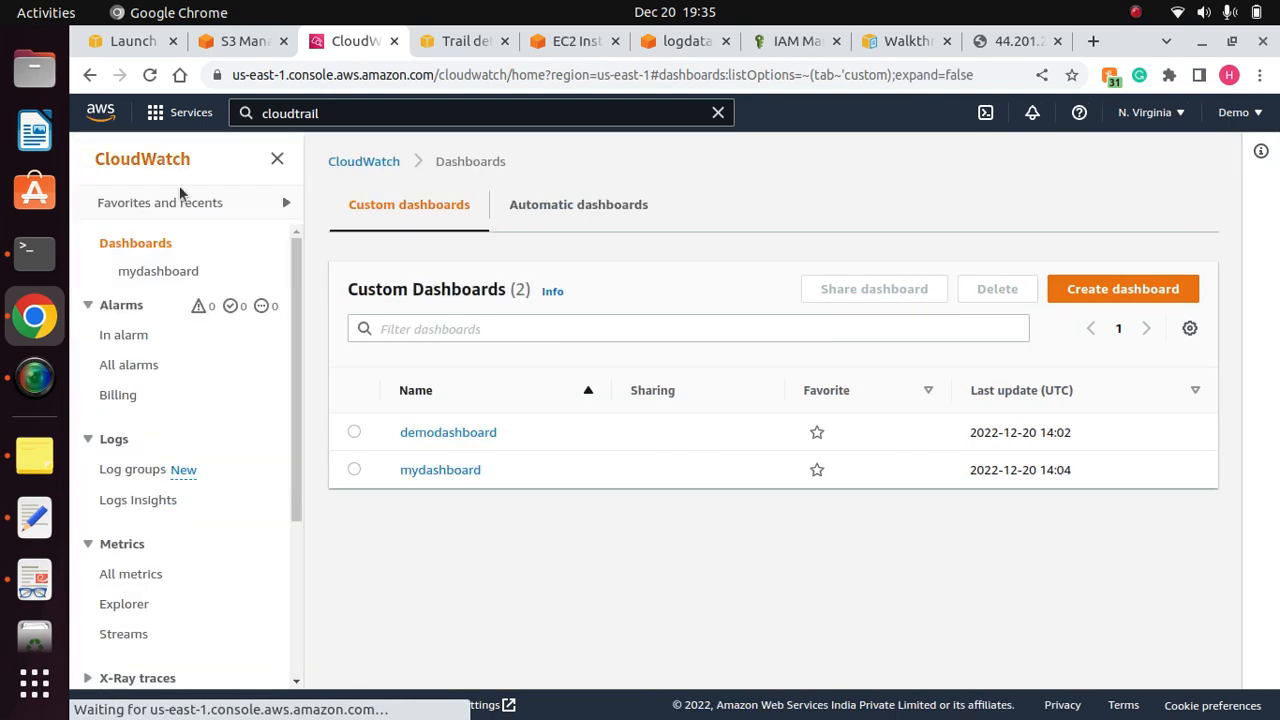
{"action": "left_click", "coordinate": [164, 273]}
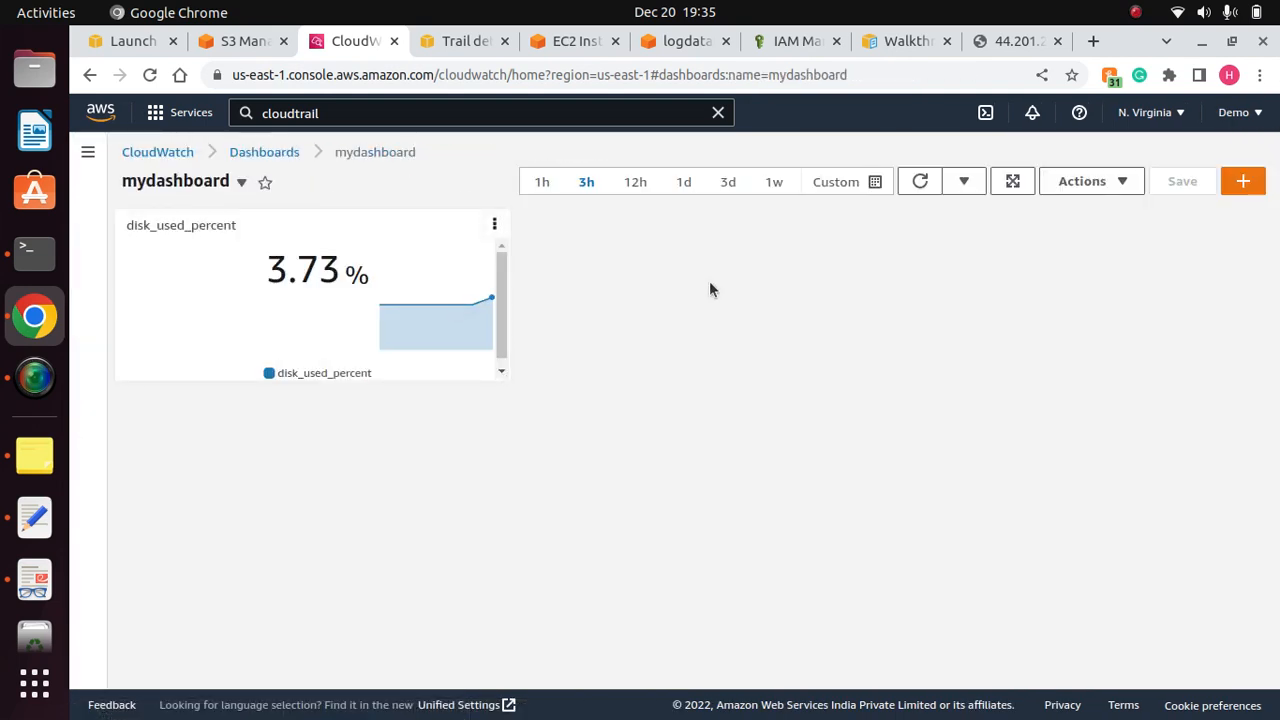
{"action": "right_click", "coordinate": [709, 281]}
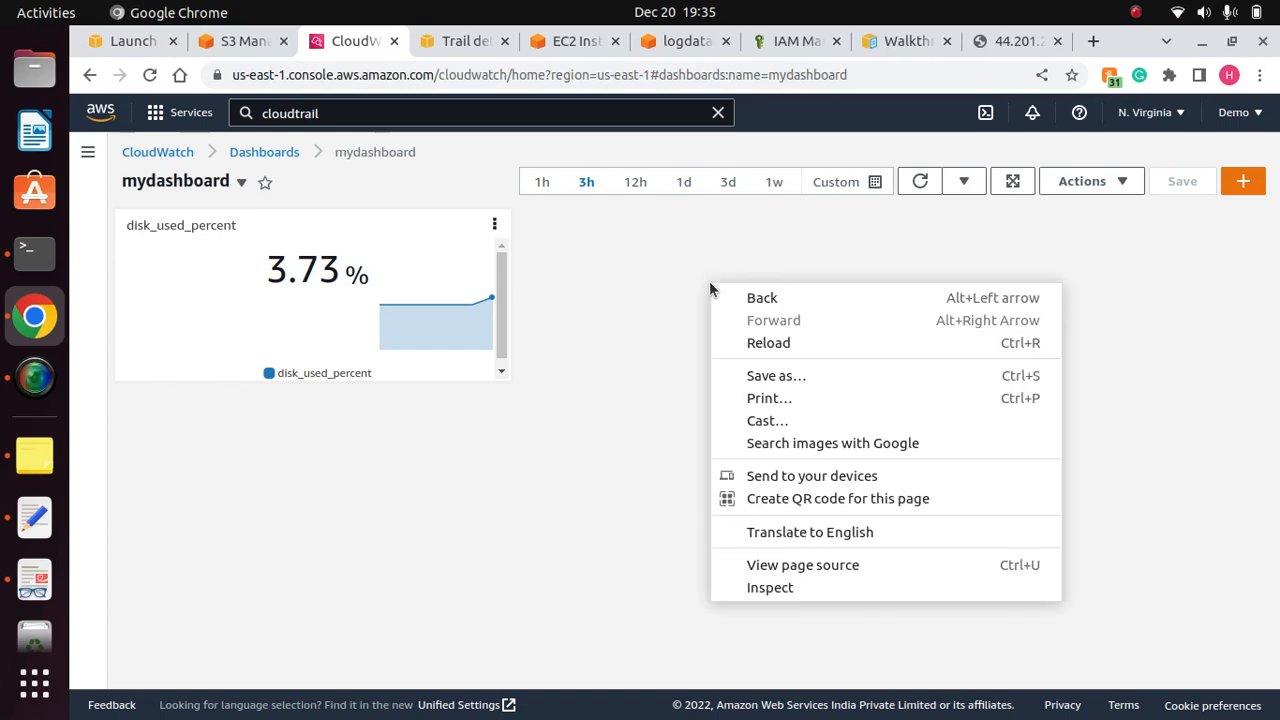
{"action": "left_click", "coordinate": [638, 353]}
{"action": "left_click", "coordinate": [1091, 190]}
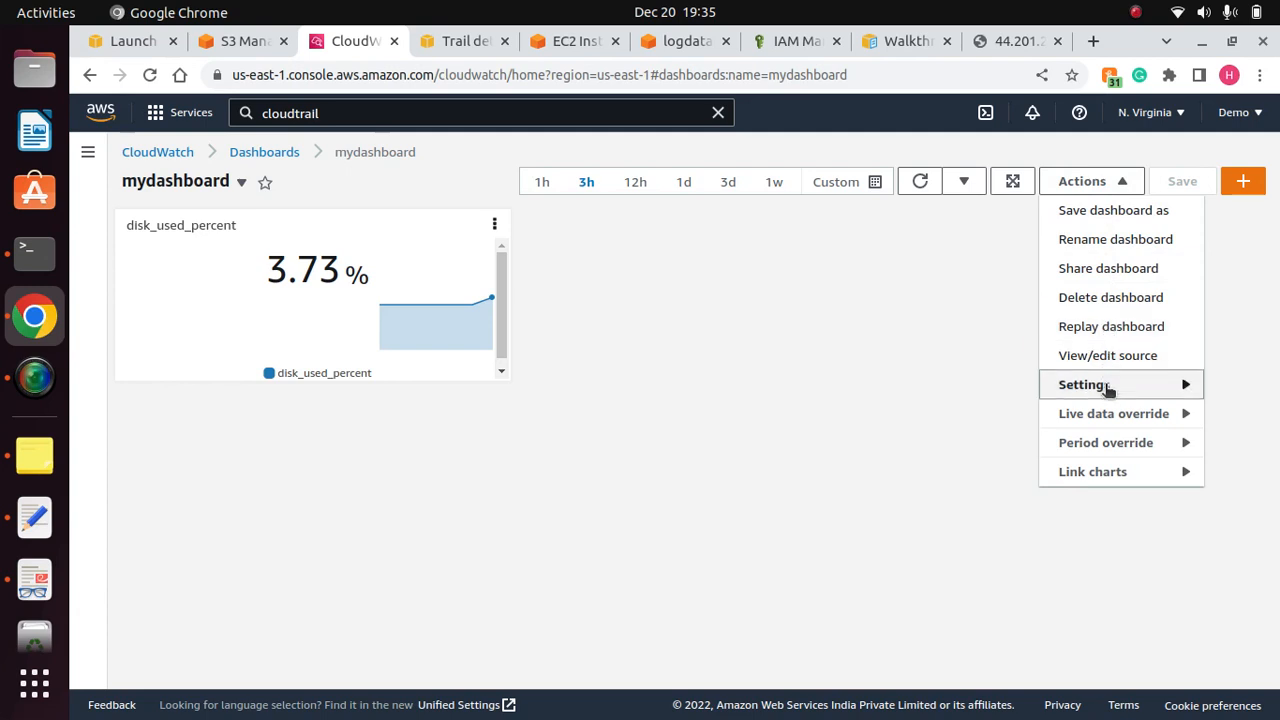
{"action": "left_click", "coordinate": [800, 358]}
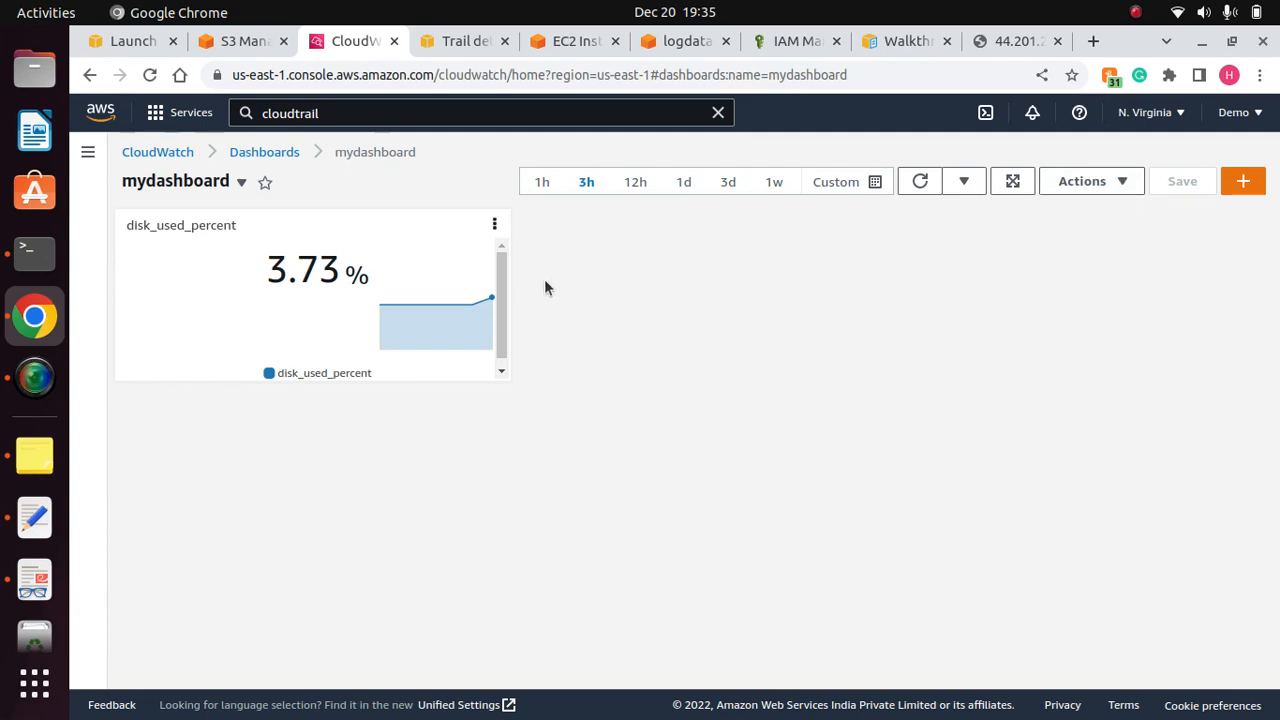
Step: Reopen mydashboard from the custom dashboards list and view its sharing options before returning to it
{"action": "left_click", "coordinate": [272, 152]}
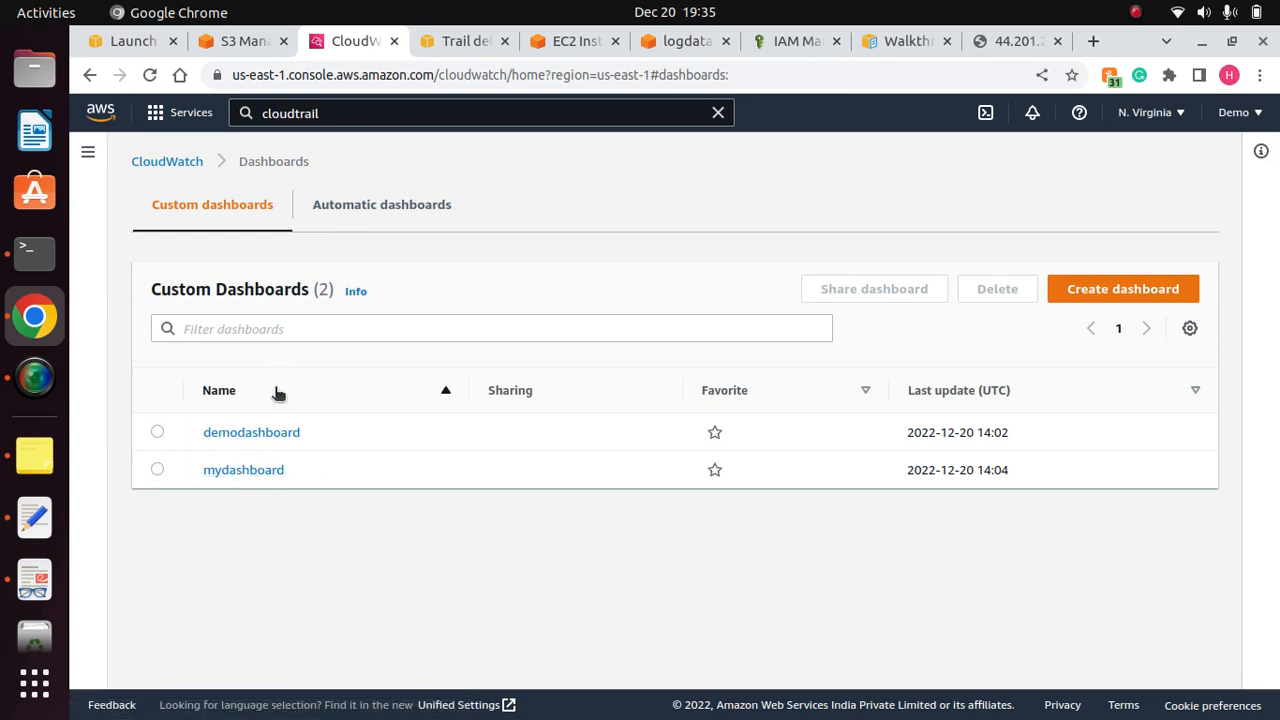
{"action": "left_click", "coordinate": [250, 471]}
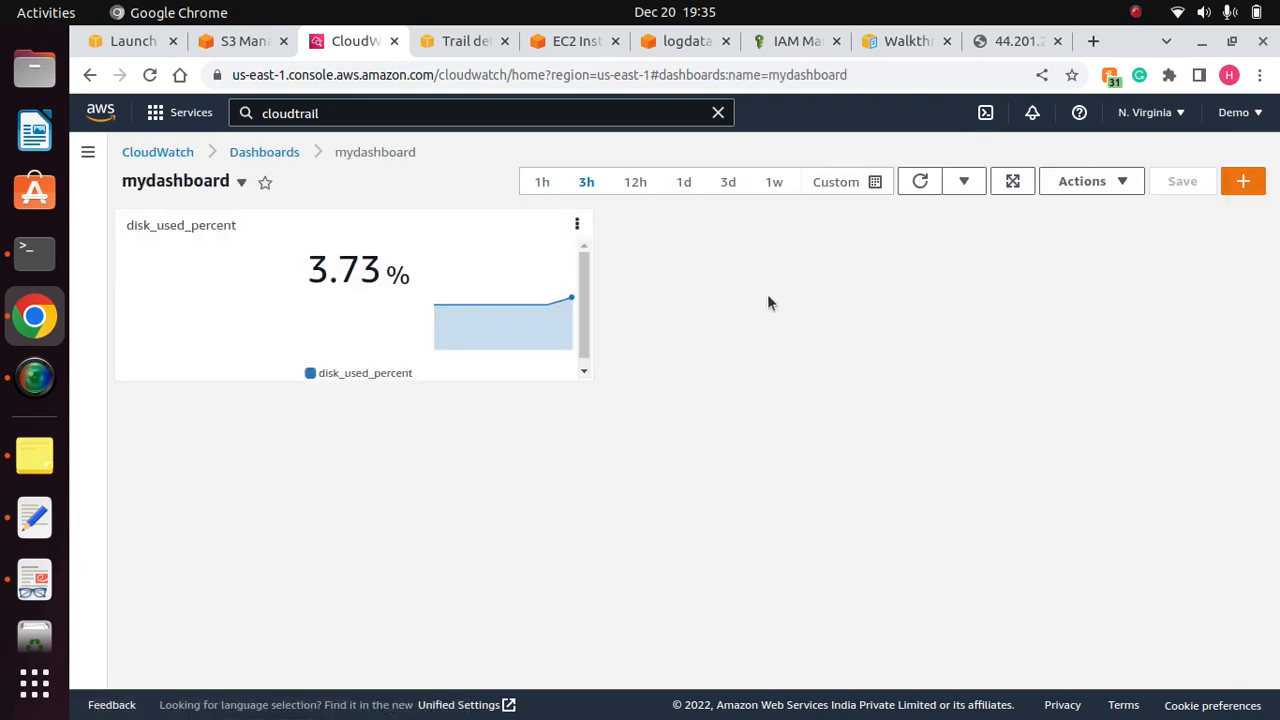
{"action": "left_click", "coordinate": [1110, 180]}
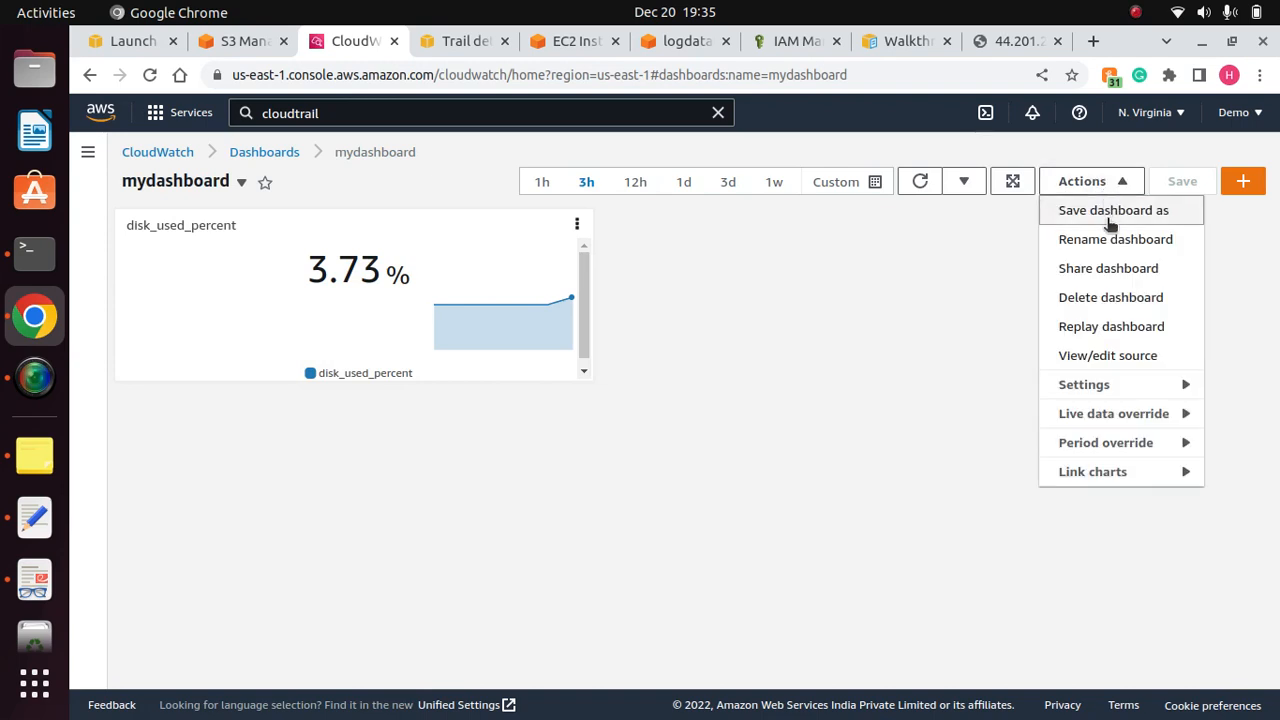
{"action": "left_click", "coordinate": [1107, 270]}
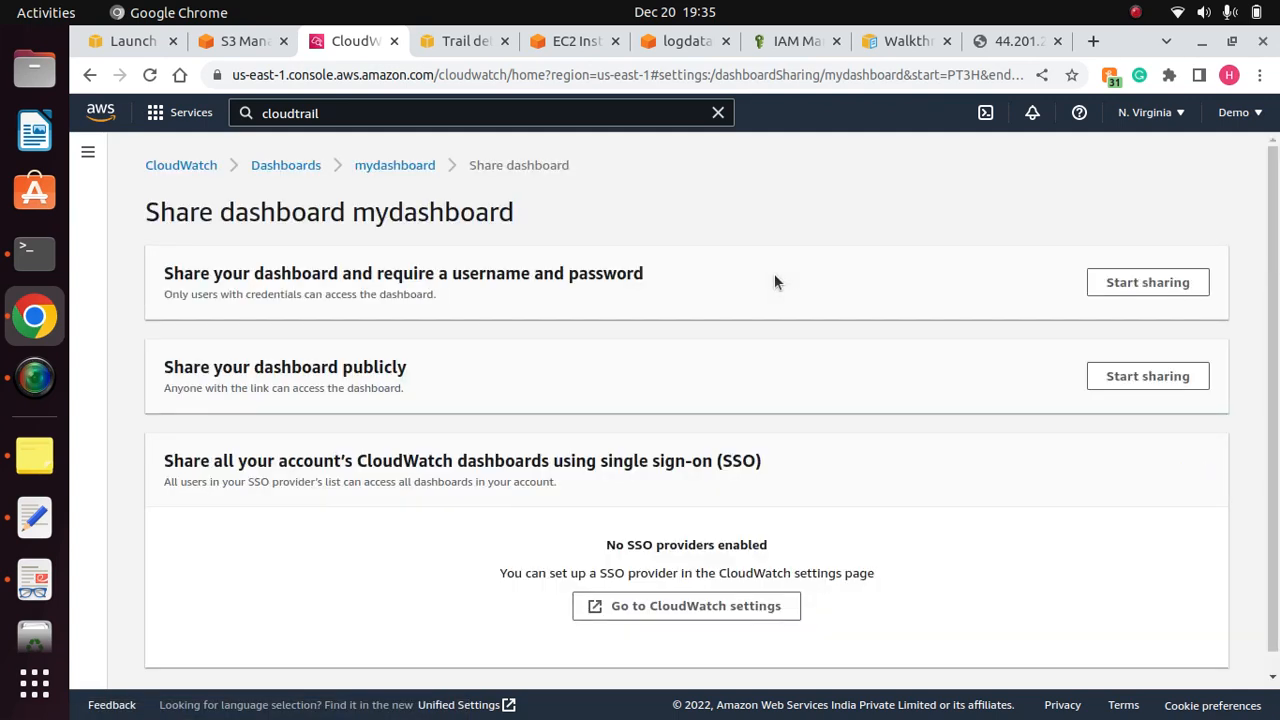
{"action": "left_click", "coordinate": [89, 76]}
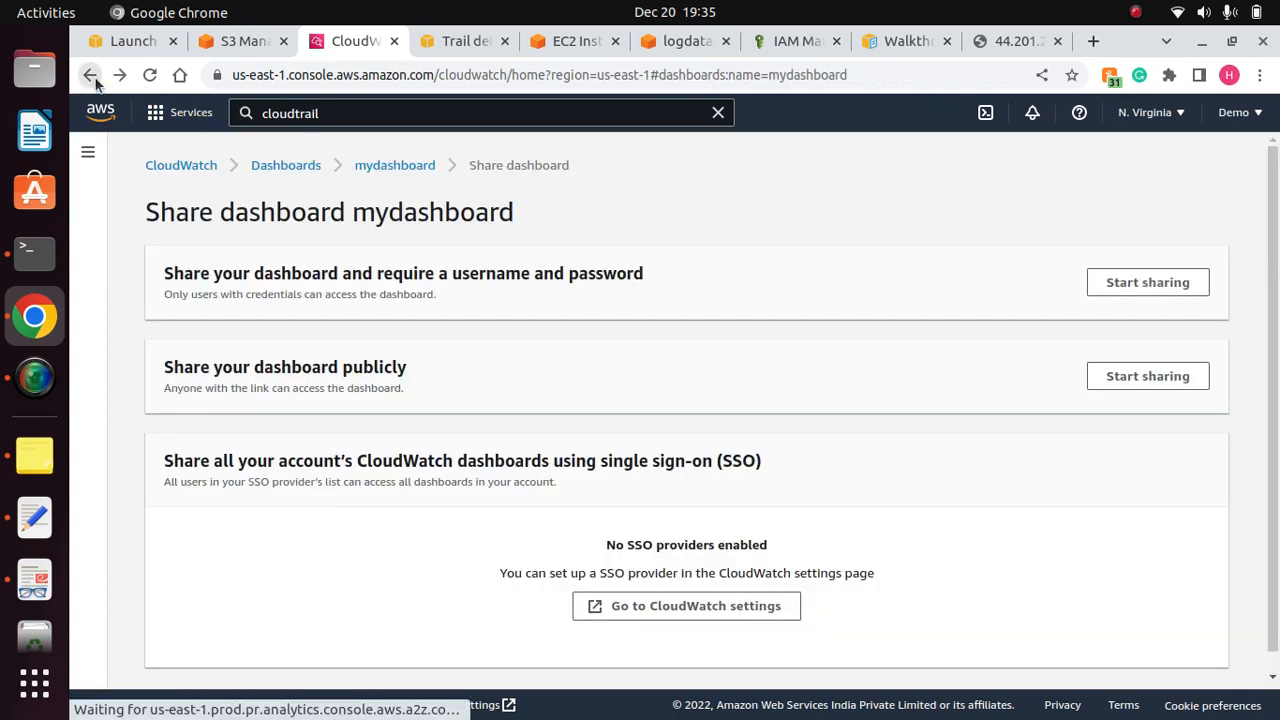
Step: Review mydashboard's available actions and auto-refresh intervals, and refresh its widget data
{"action": "left_click", "coordinate": [1084, 184]}
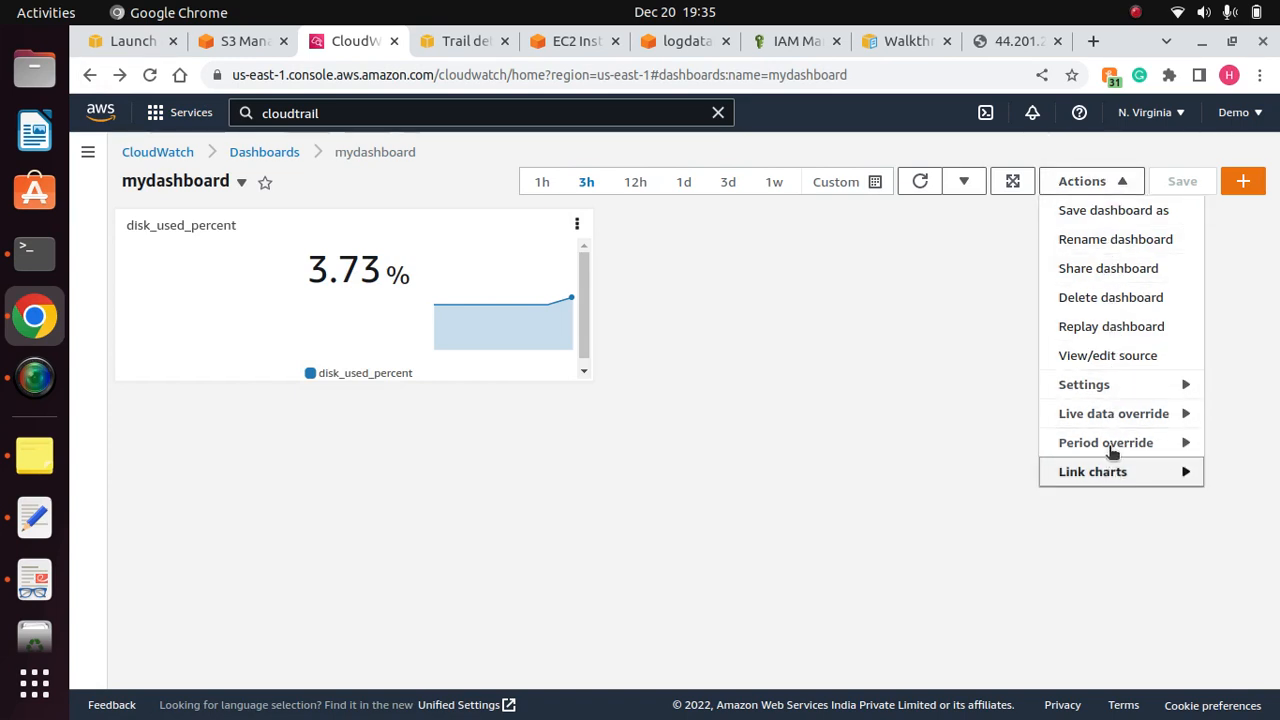
{"action": "left_click", "coordinate": [890, 257]}
{"action": "left_click", "coordinate": [964, 182]}
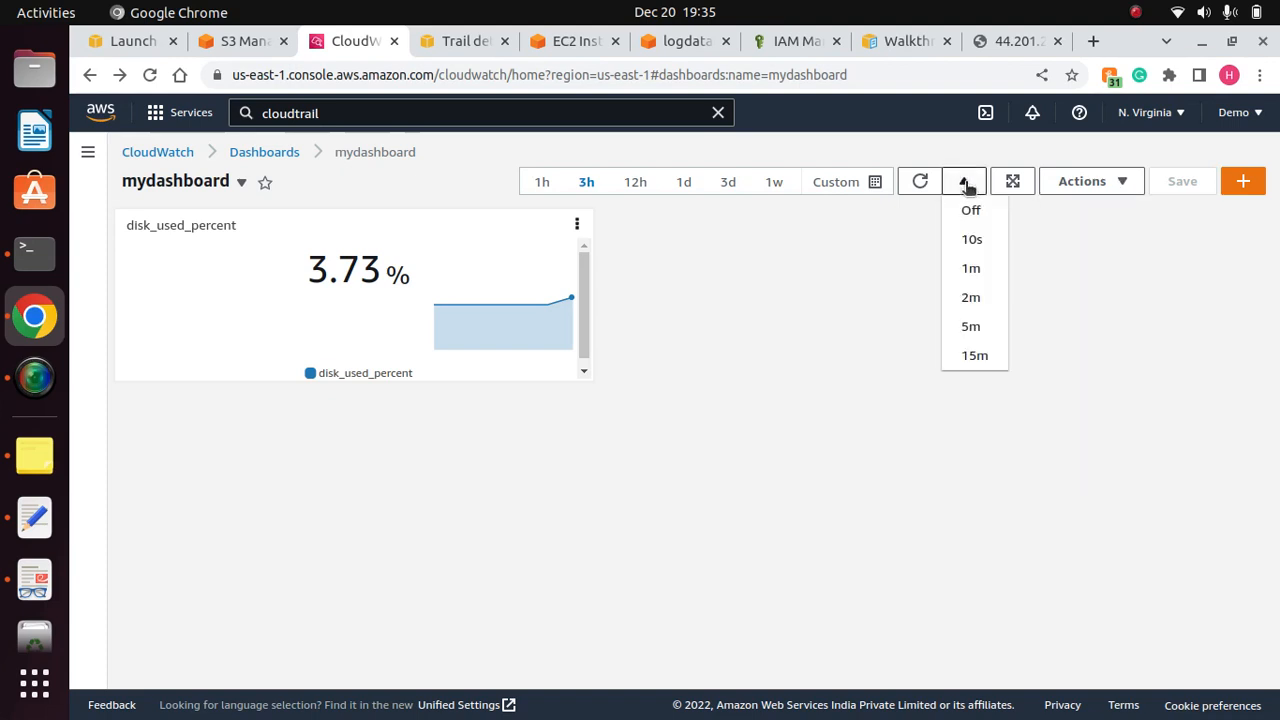
{"action": "left_click", "coordinate": [920, 182]}
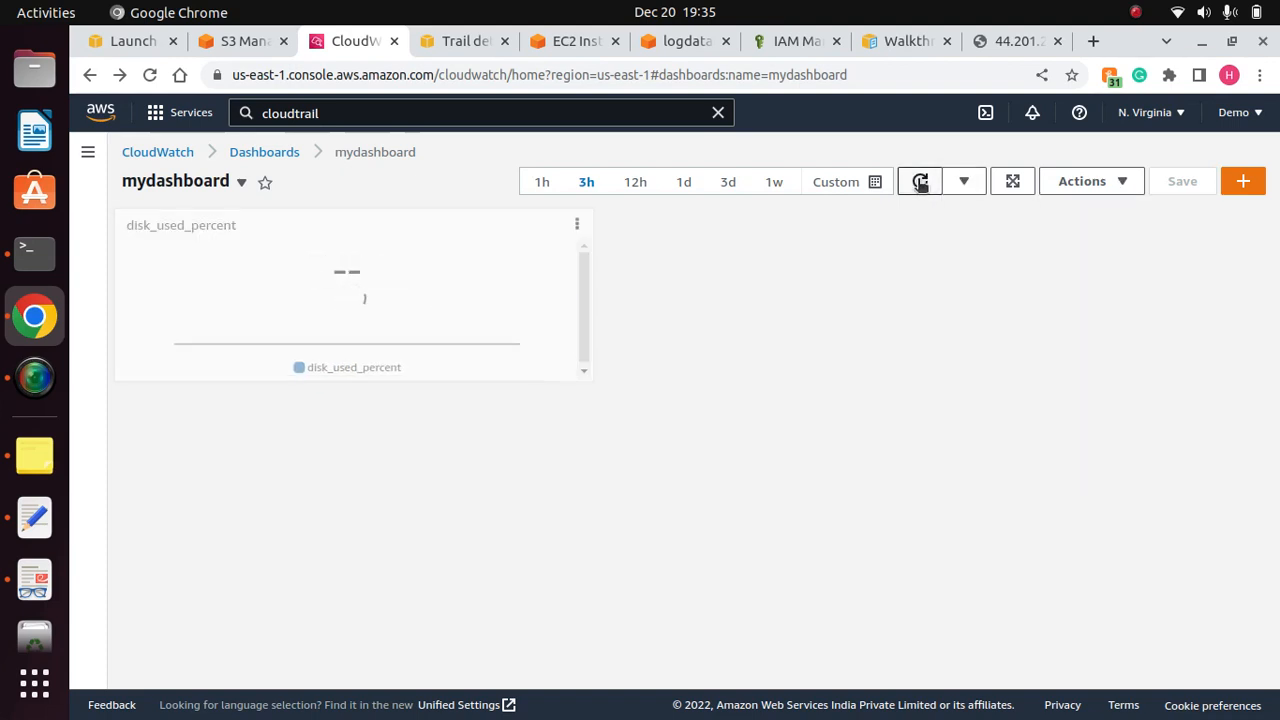
{"action": "left_click", "coordinate": [920, 182]}
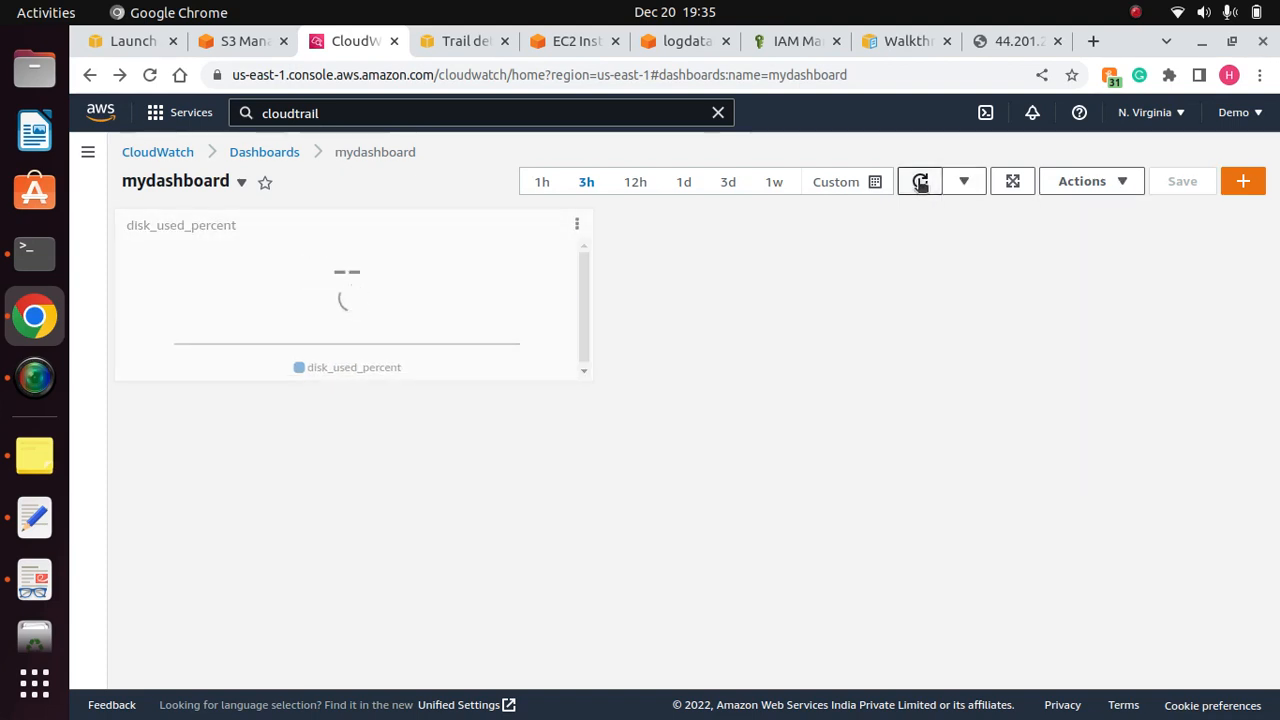
{"action": "right_click", "coordinate": [829, 296]}
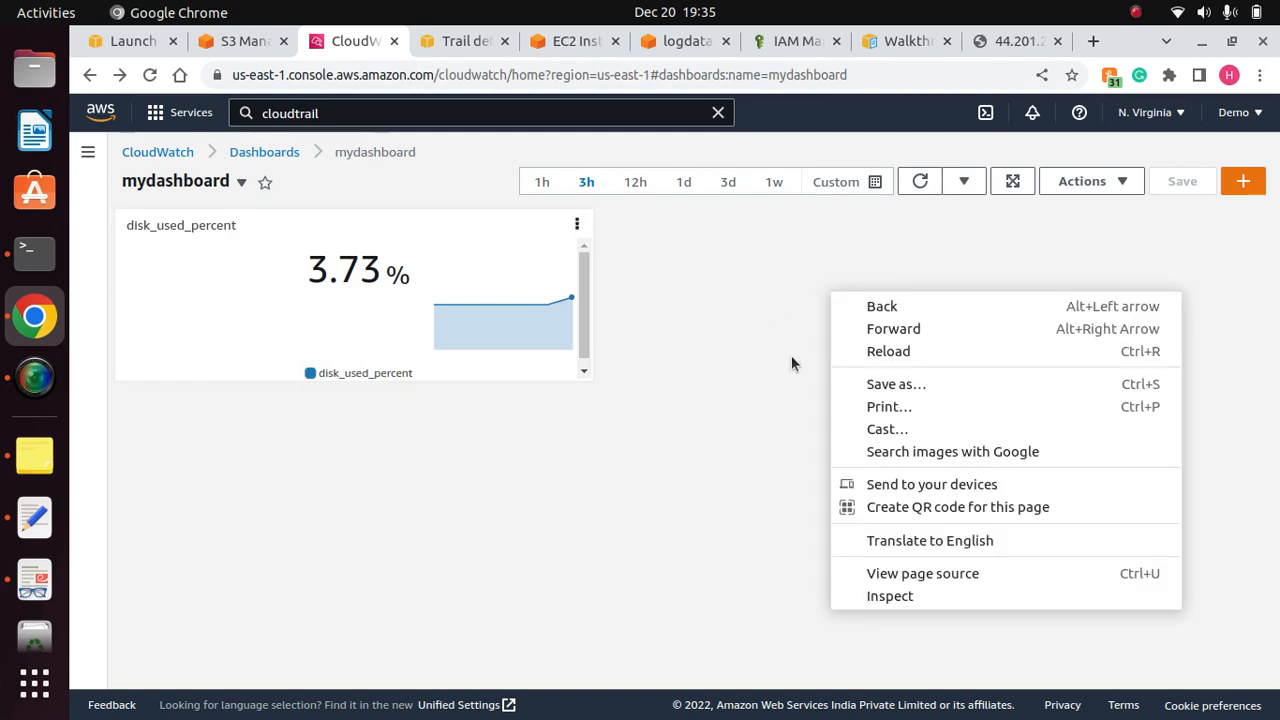
{"action": "left_click", "coordinate": [748, 346]}
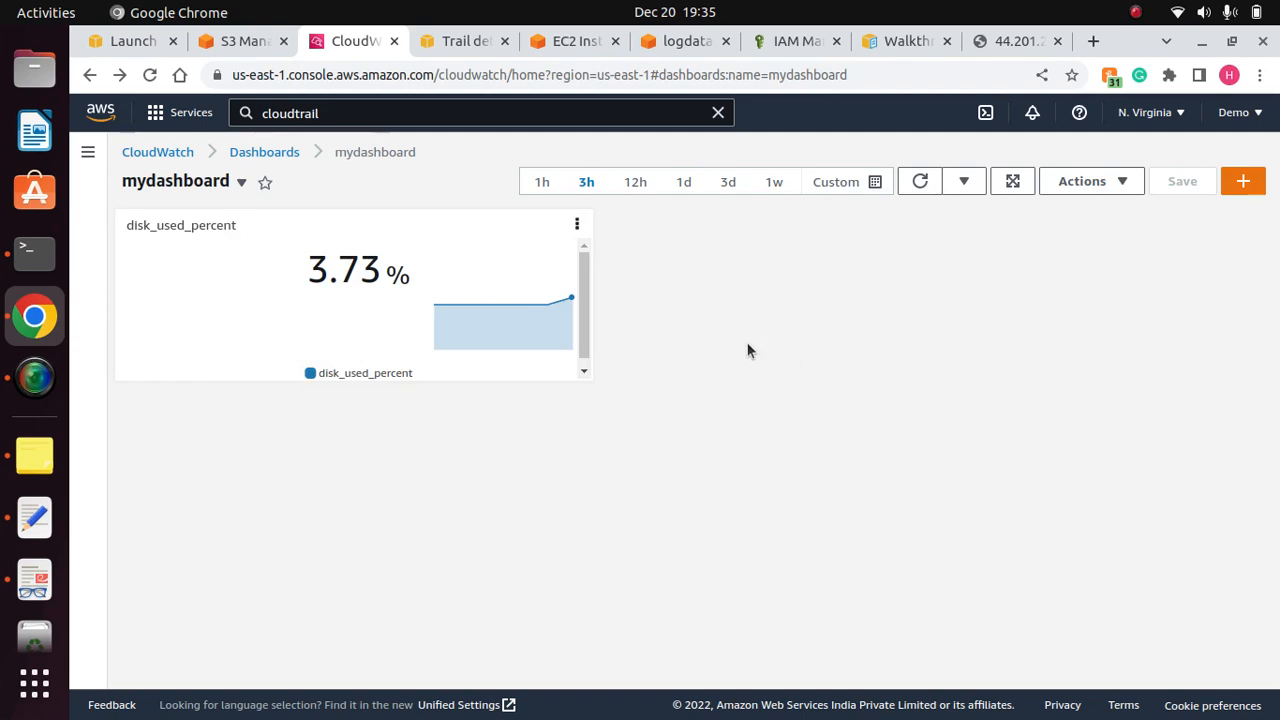
Step: Return to the custom dashboards list and switch the console region to US West (Oregon)
{"action": "left_click", "coordinate": [264, 152]}
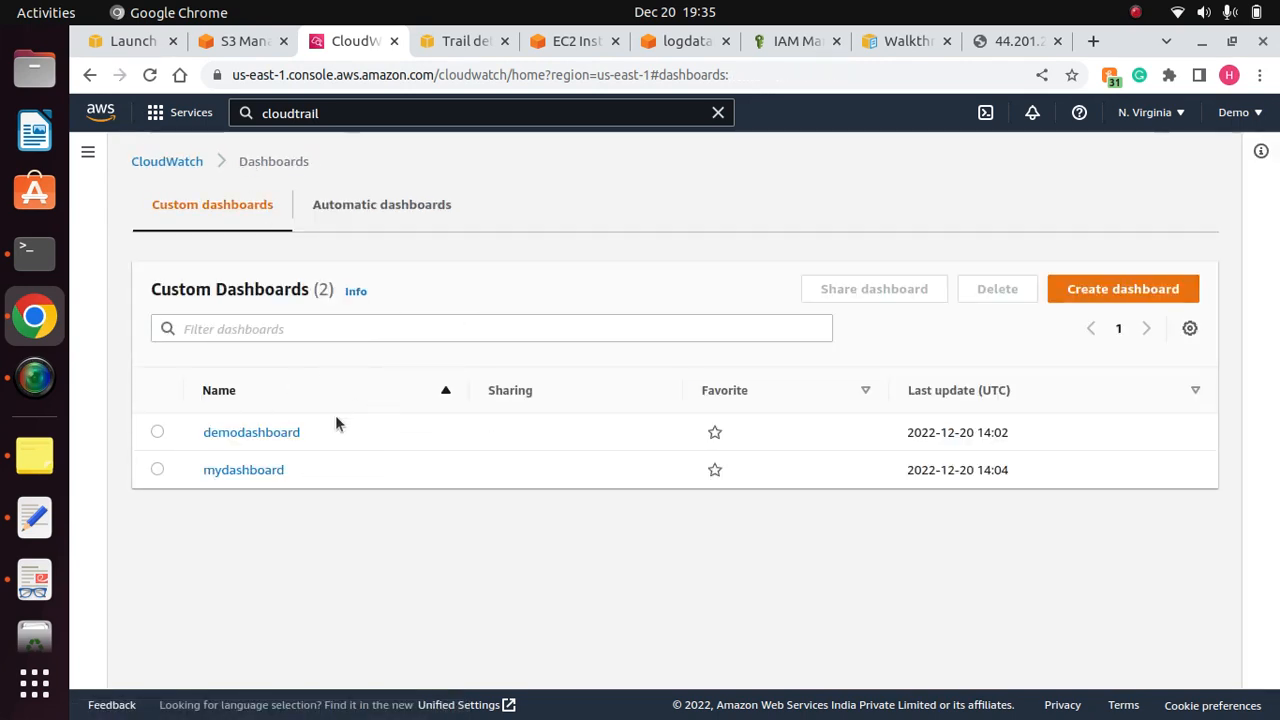
{"action": "left_click", "coordinate": [1140, 113]}
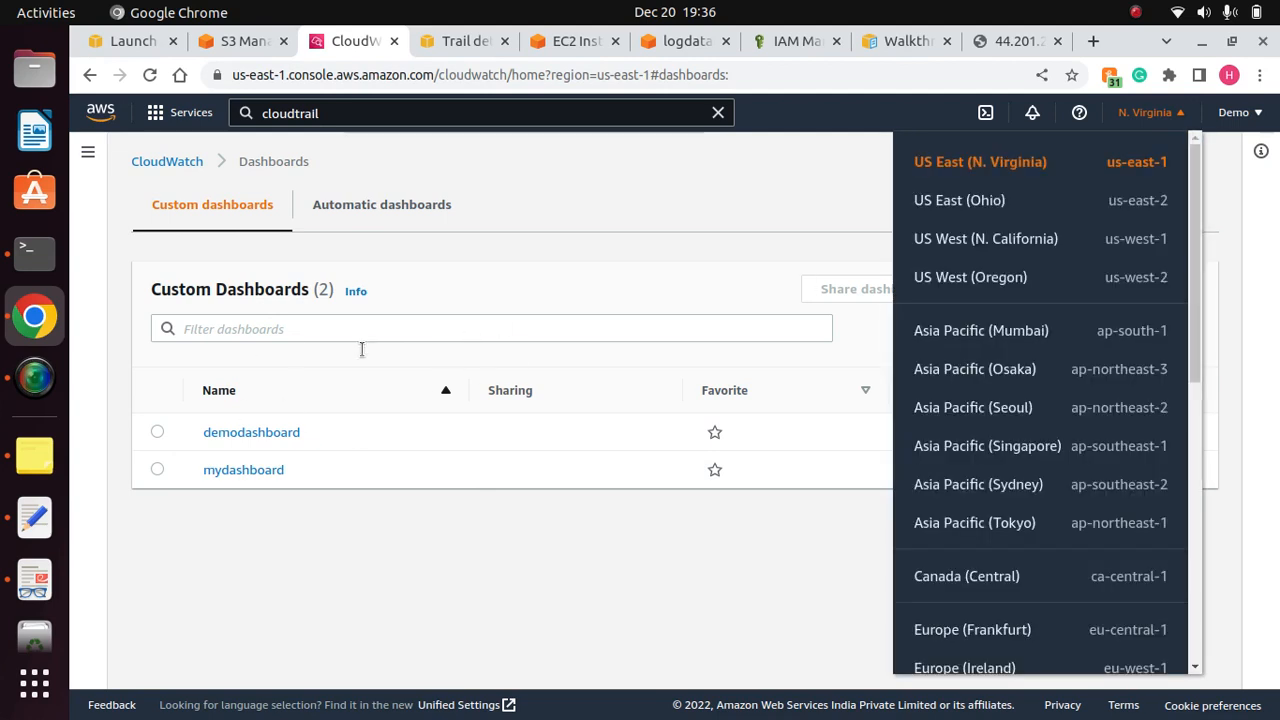
{"action": "left_click", "coordinate": [962, 279]}
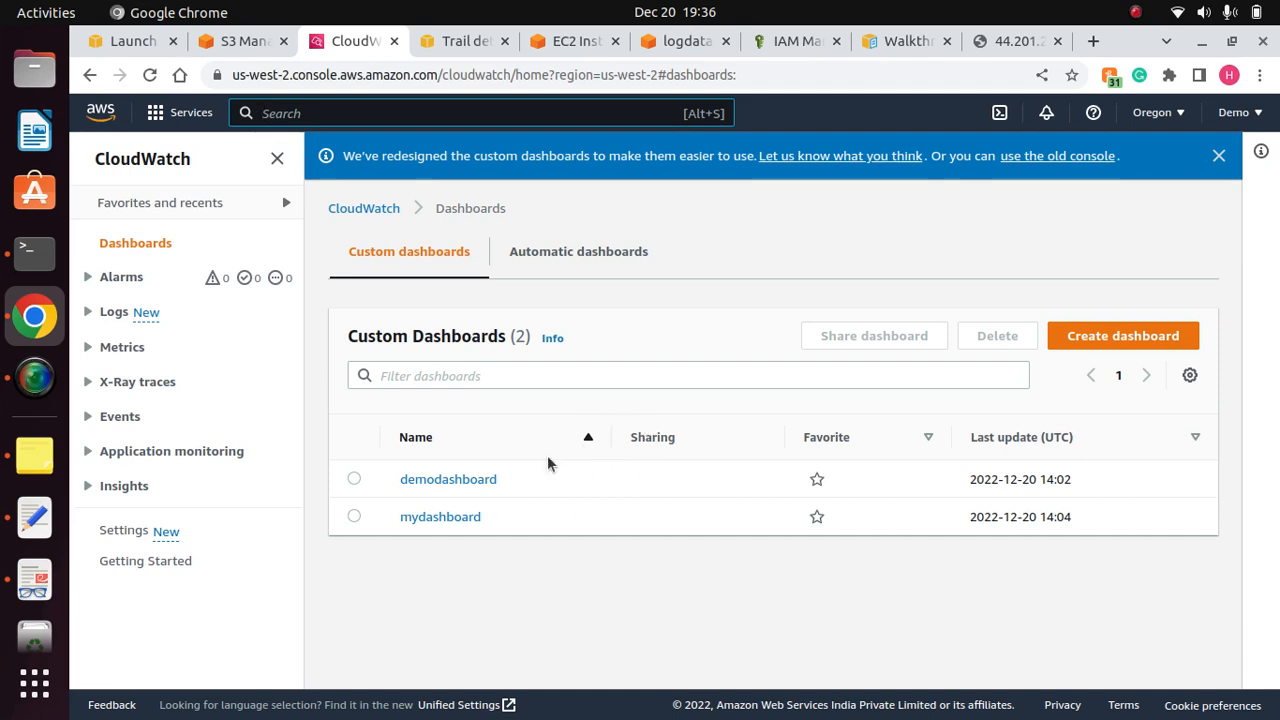
Step: Open demodashboard and mydashboard from the Oregon region to check that dashboards are available across regions
{"action": "left_click", "coordinate": [466, 484]}
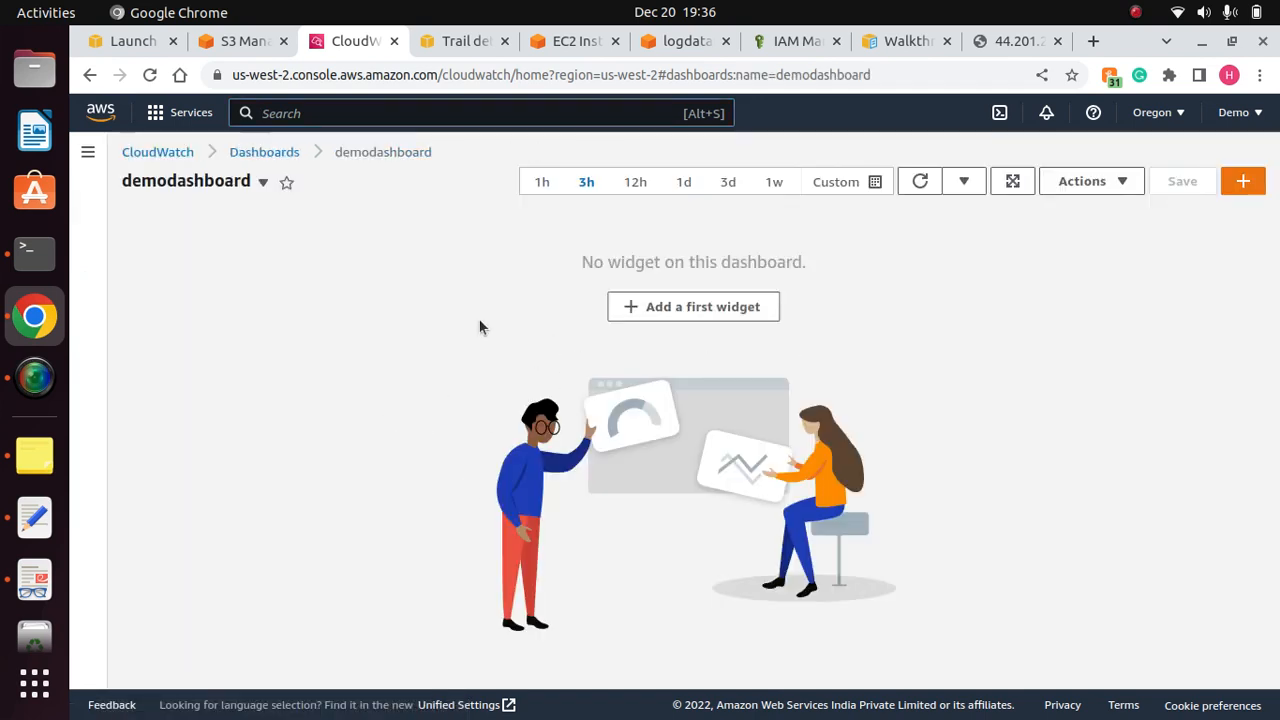
{"action": "left_click", "coordinate": [284, 155]}
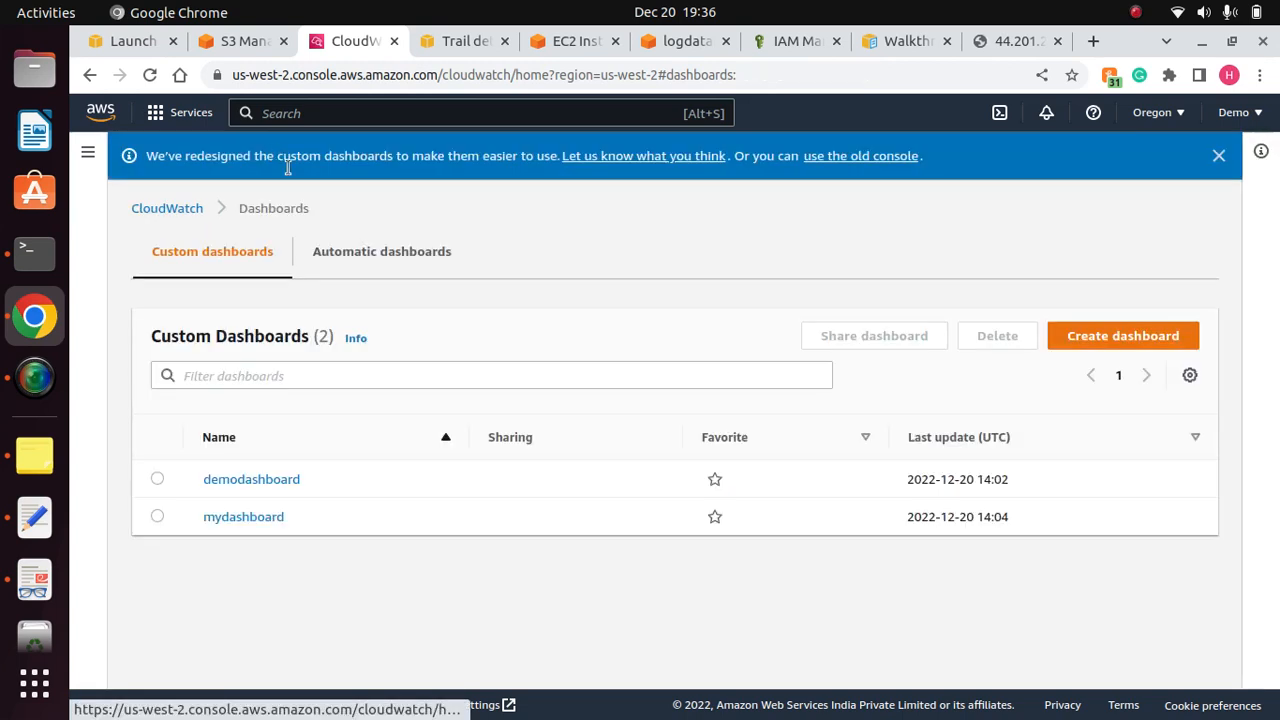
{"action": "left_click", "coordinate": [248, 517]}
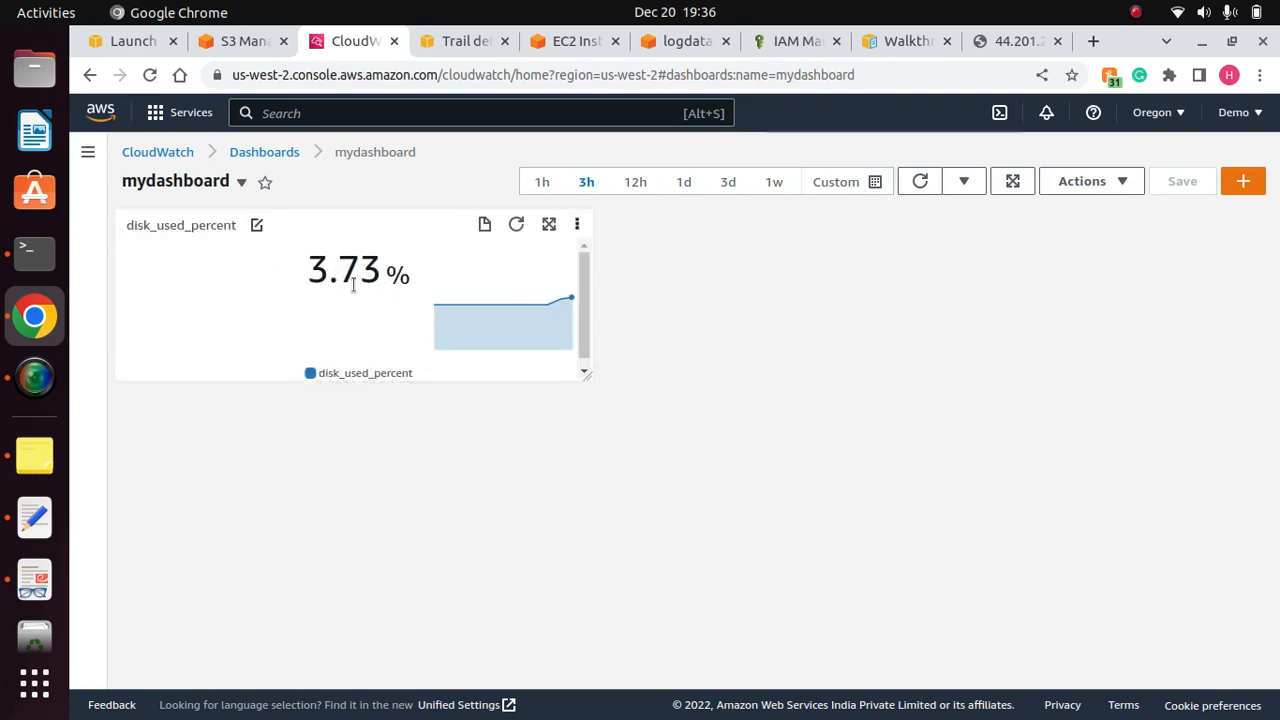
{"action": "left_click", "coordinate": [1178, 113]}
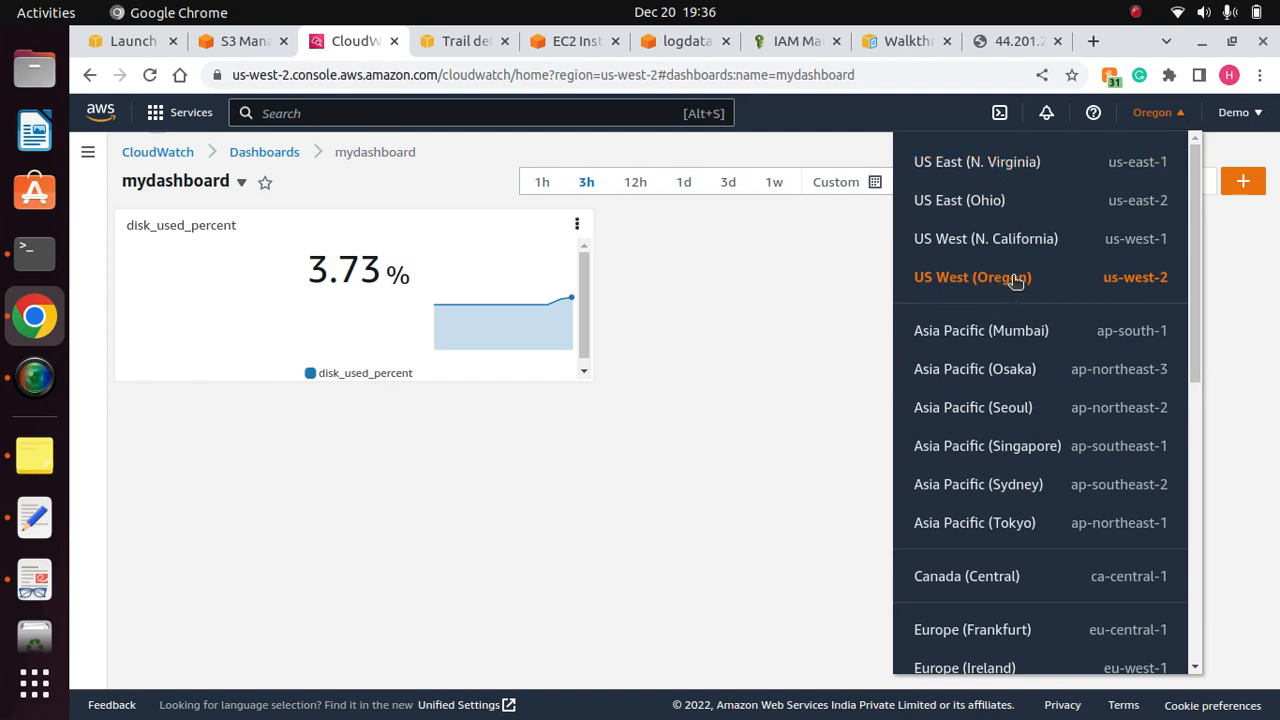
{"action": "left_click", "coordinate": [809, 285]}
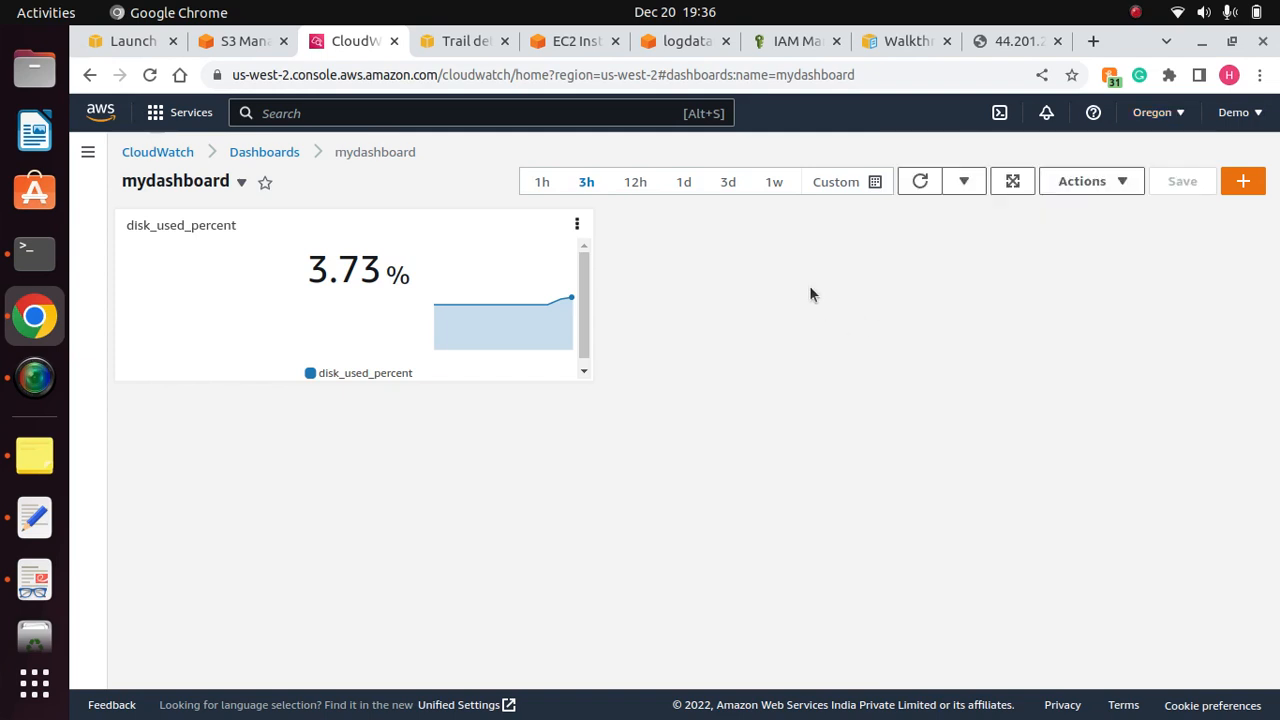